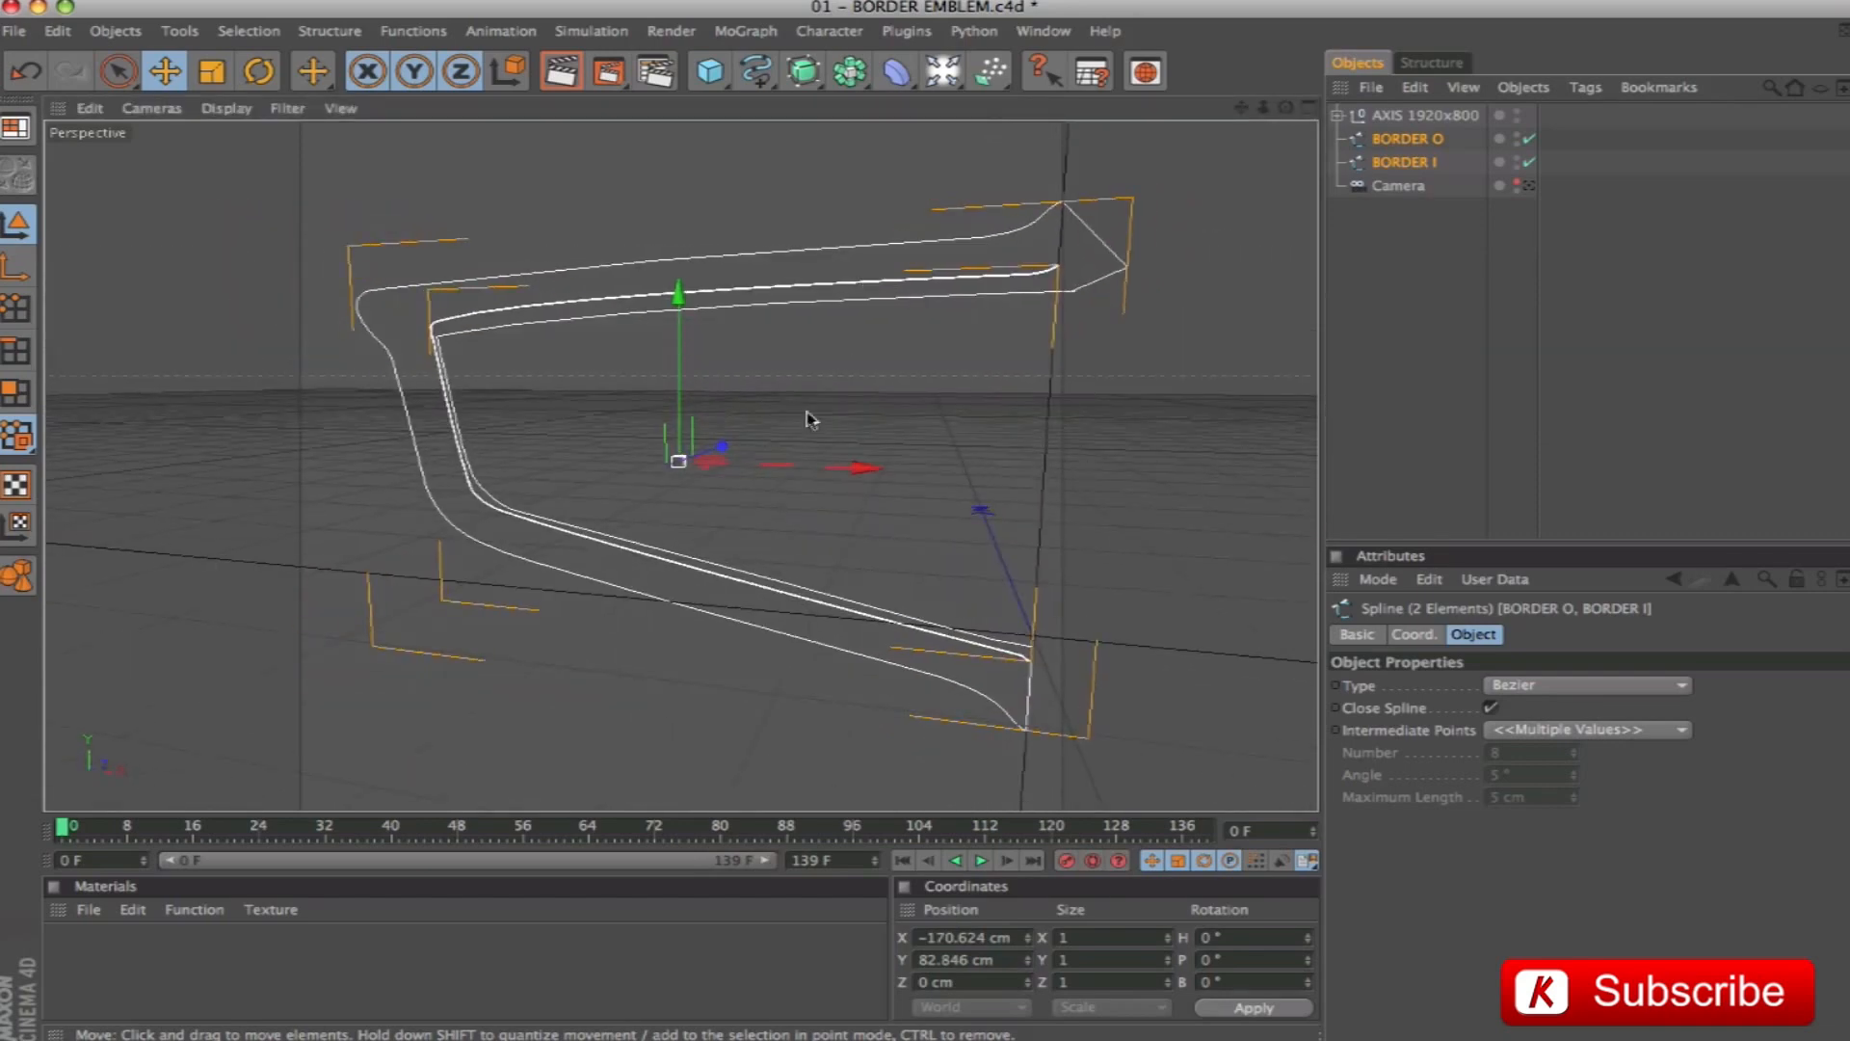
Compare the BORDER O and BORDER I splines in the front view with the Cars 2 logo reference image
click(1308, 108)
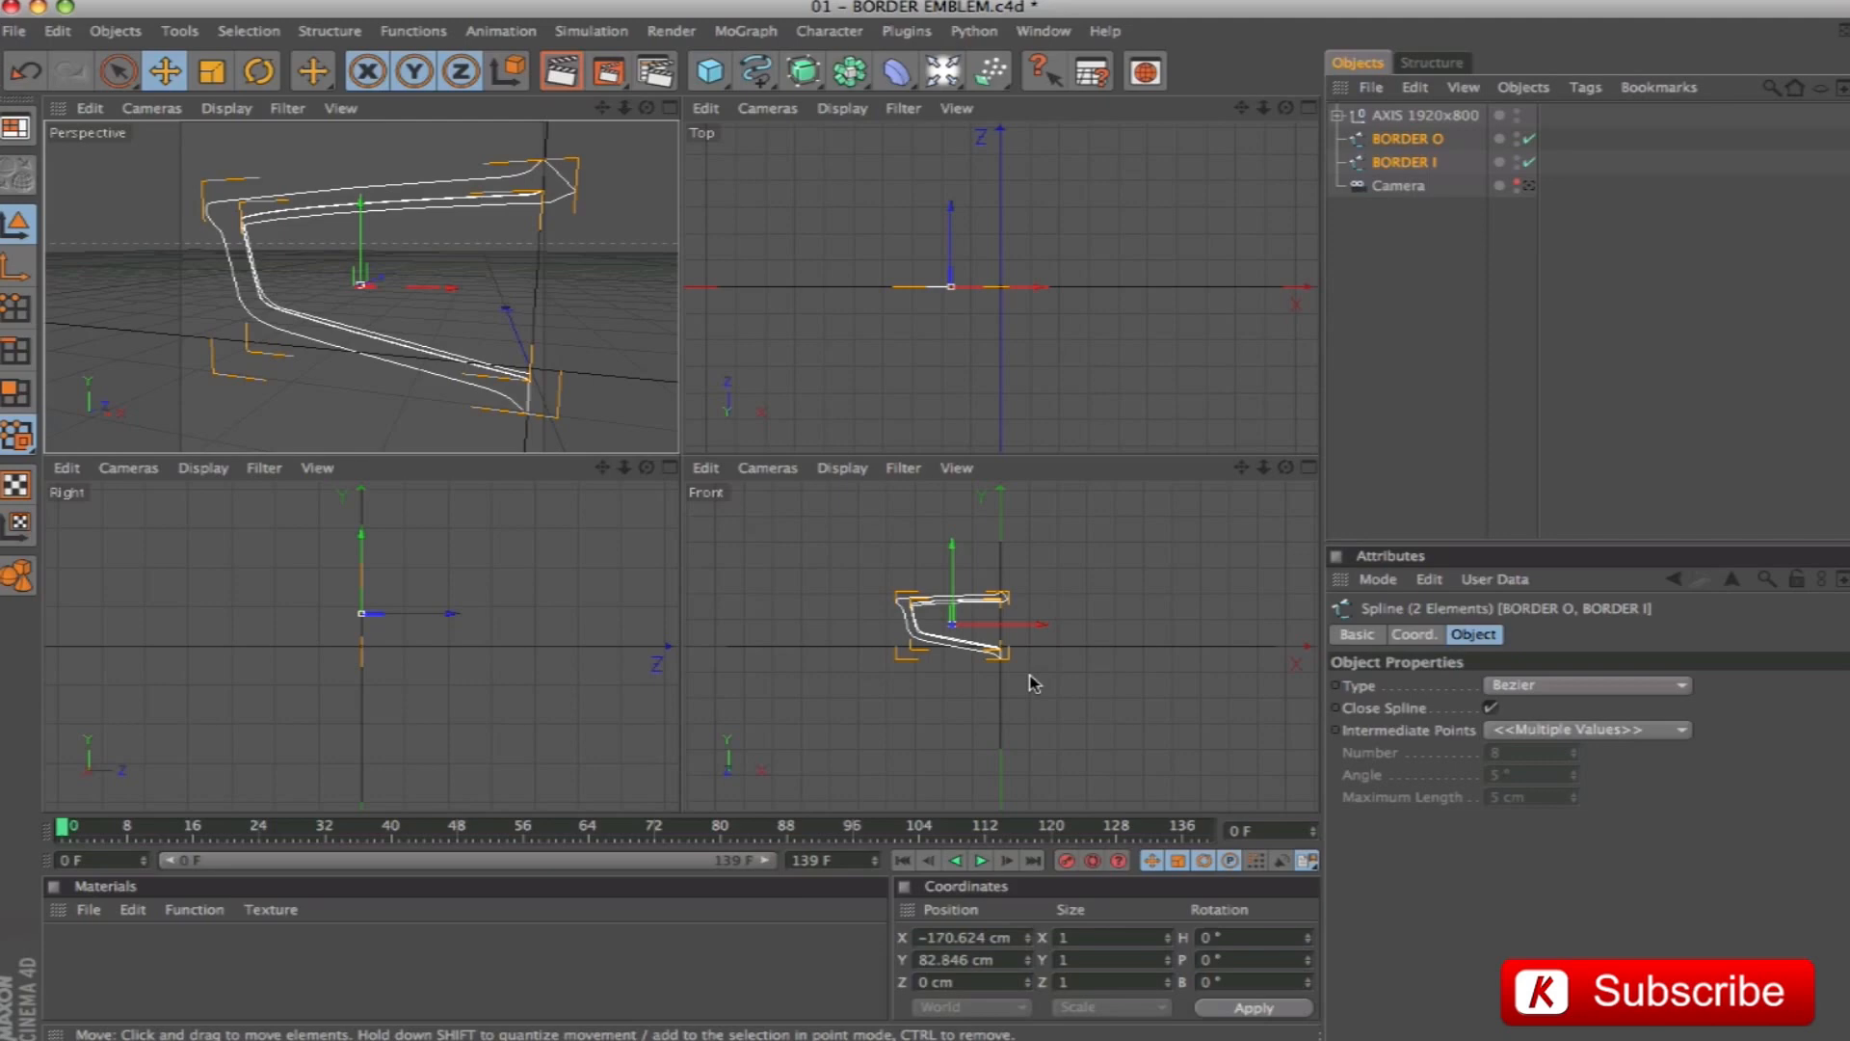
key(alt+s)
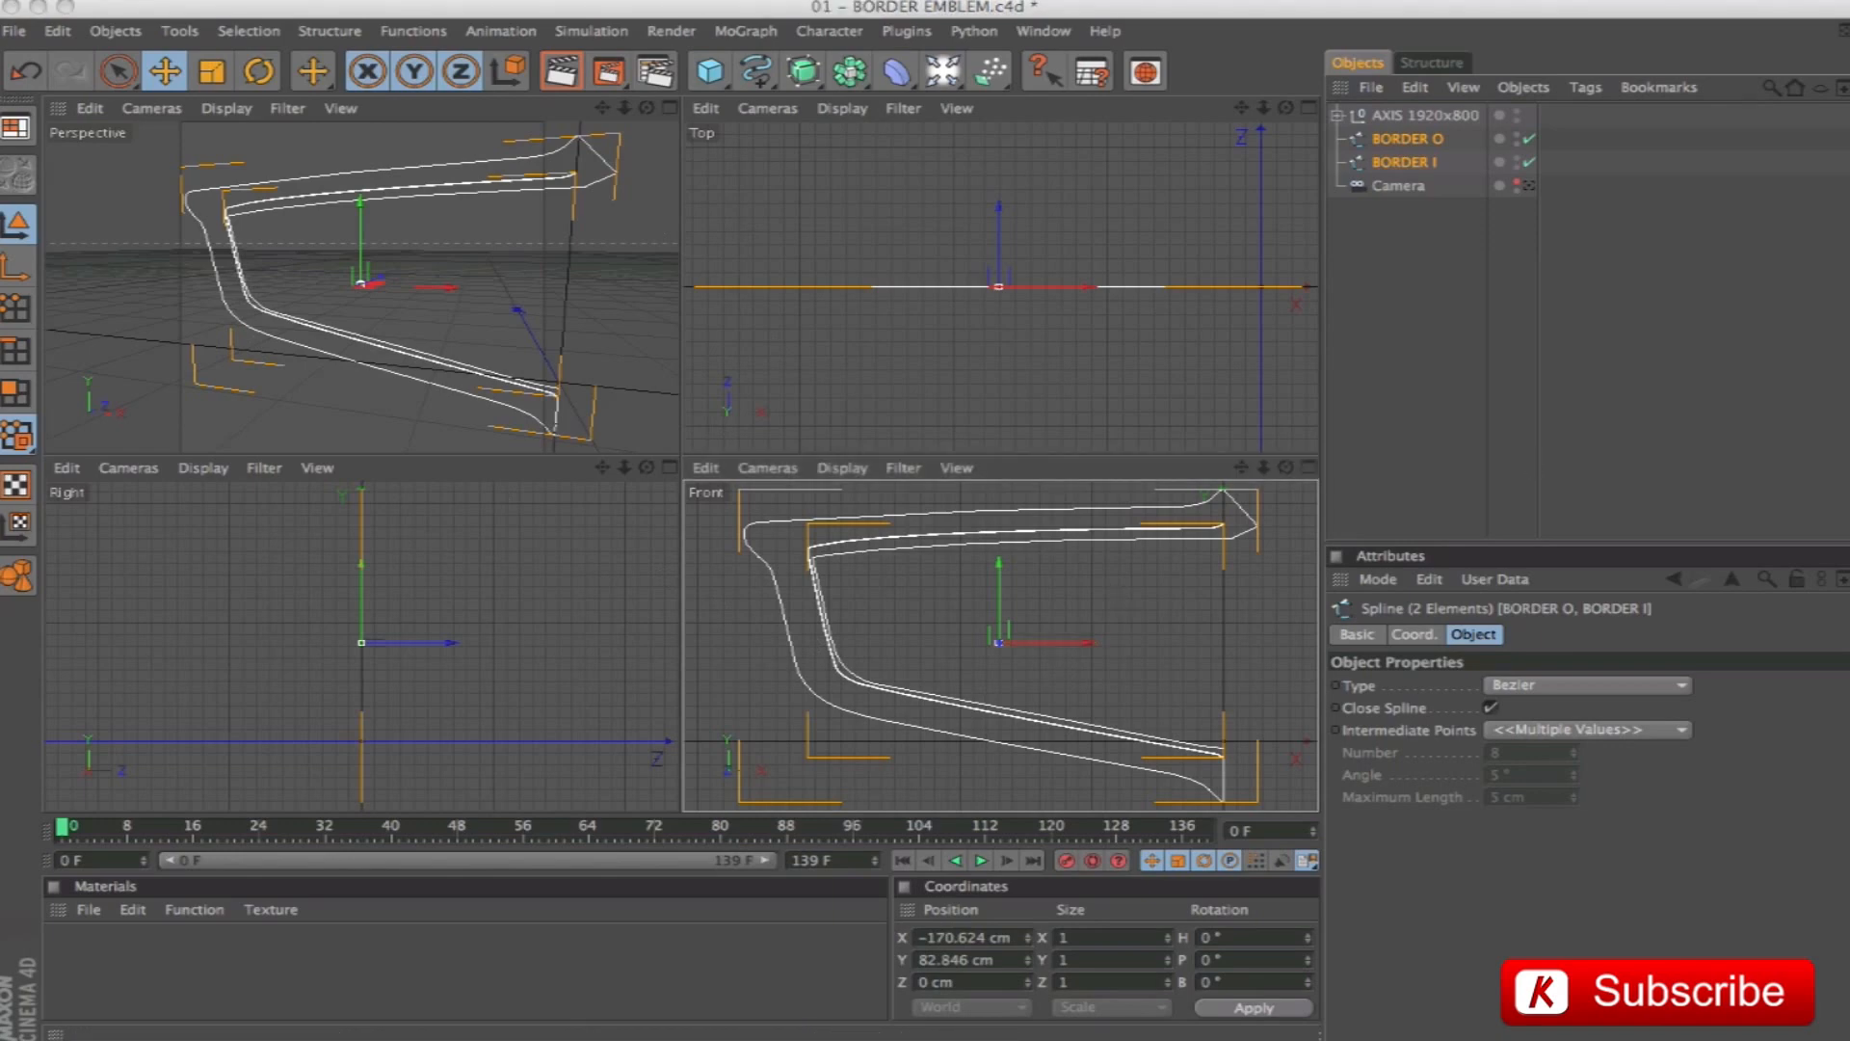
key(space)
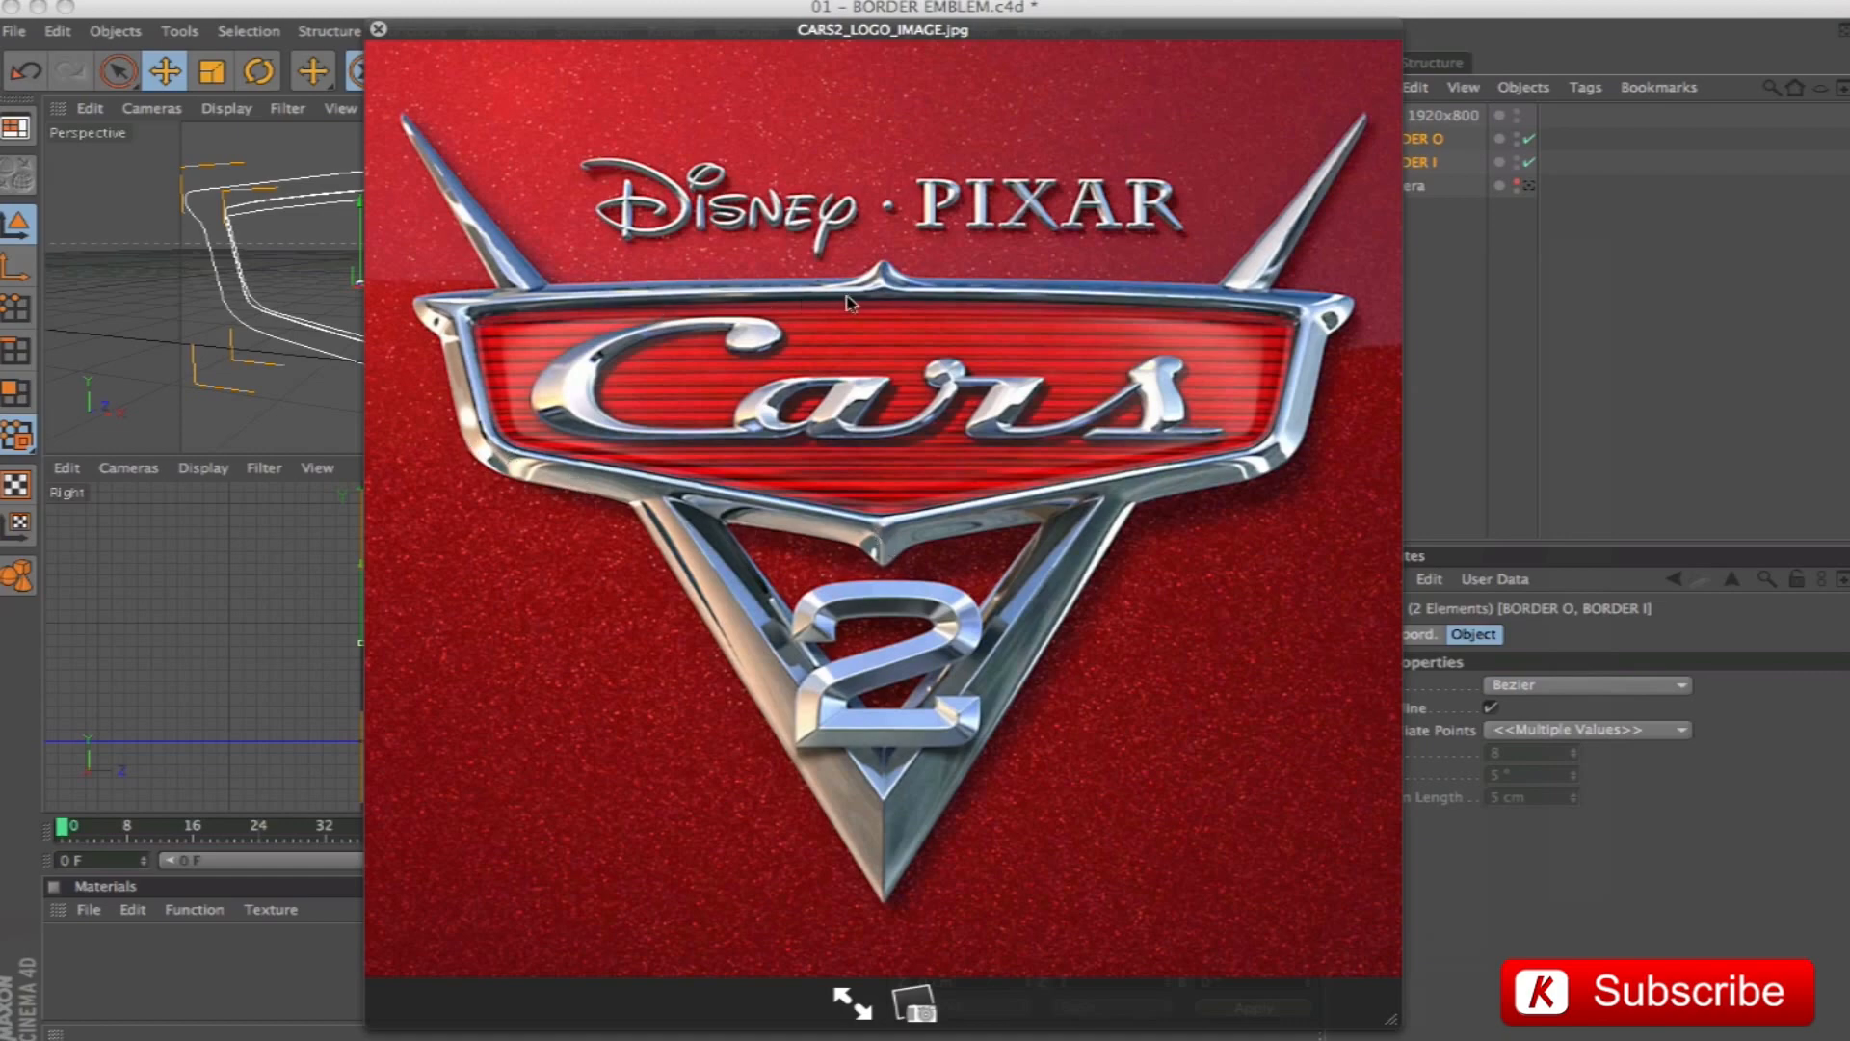
key(space)
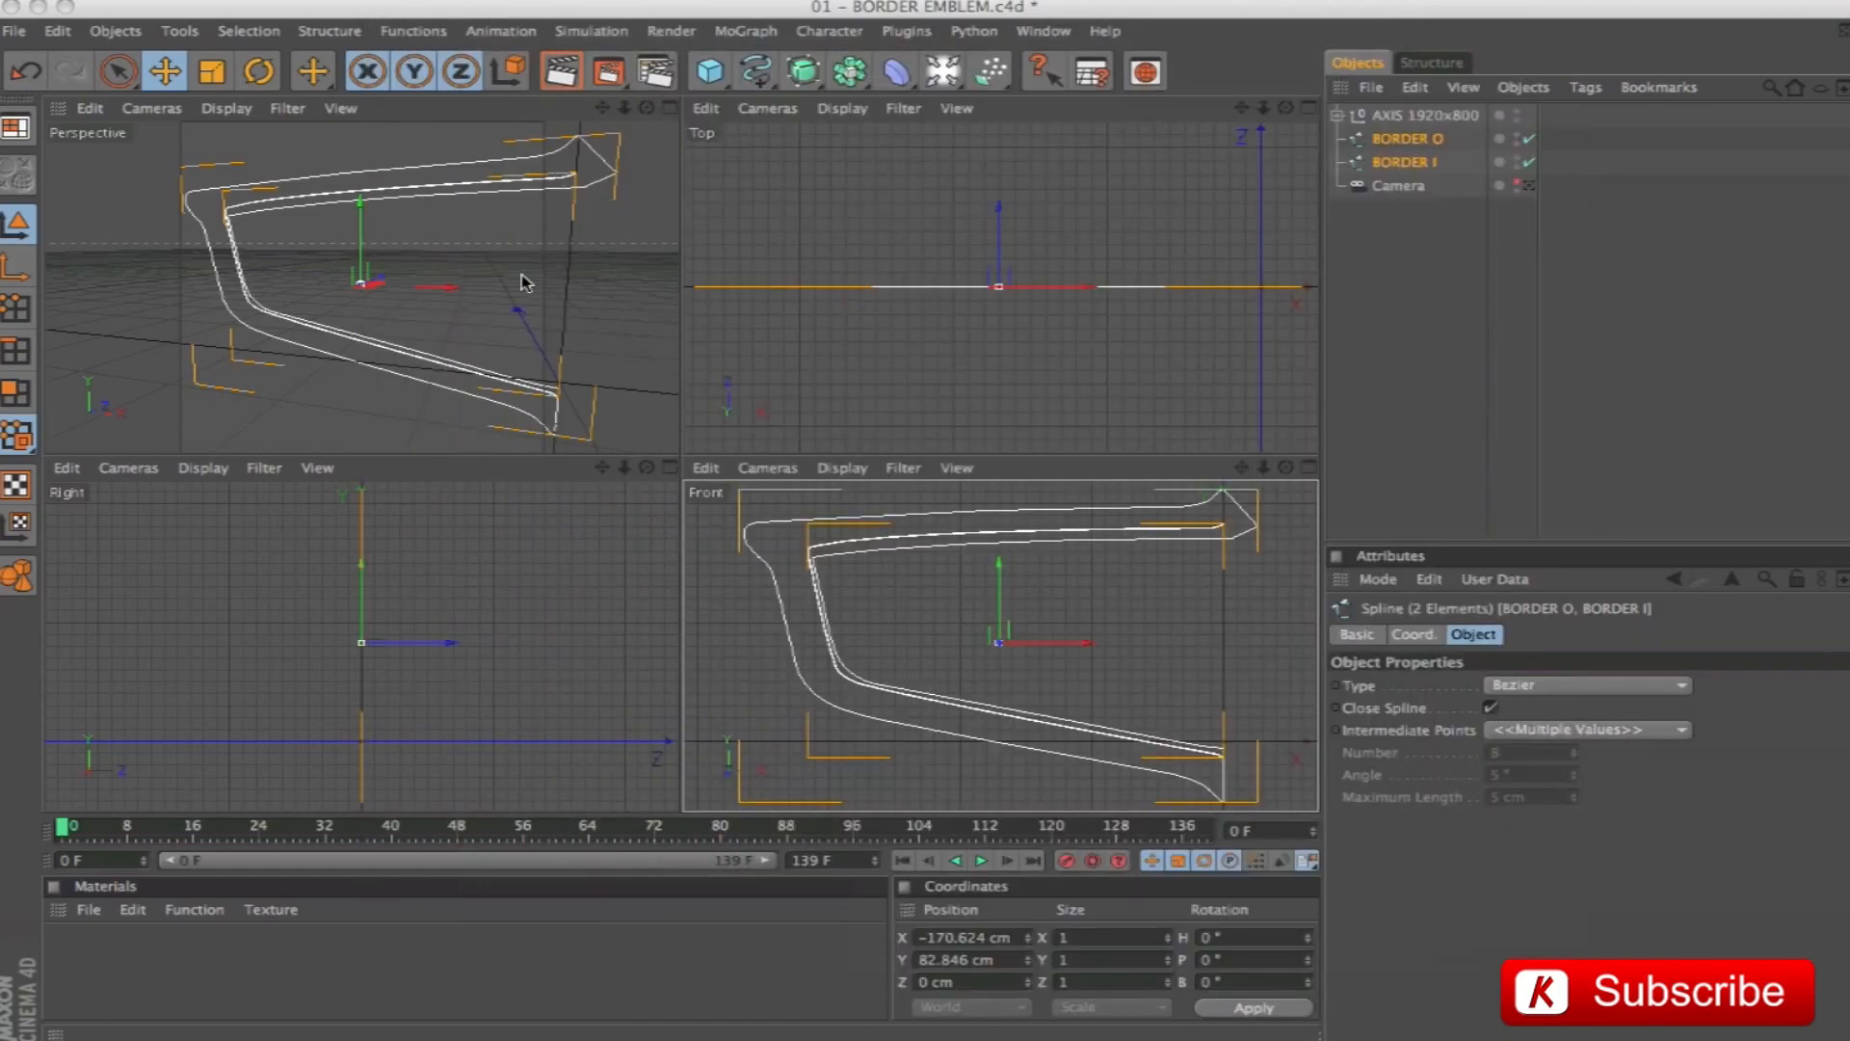
click(669, 108)
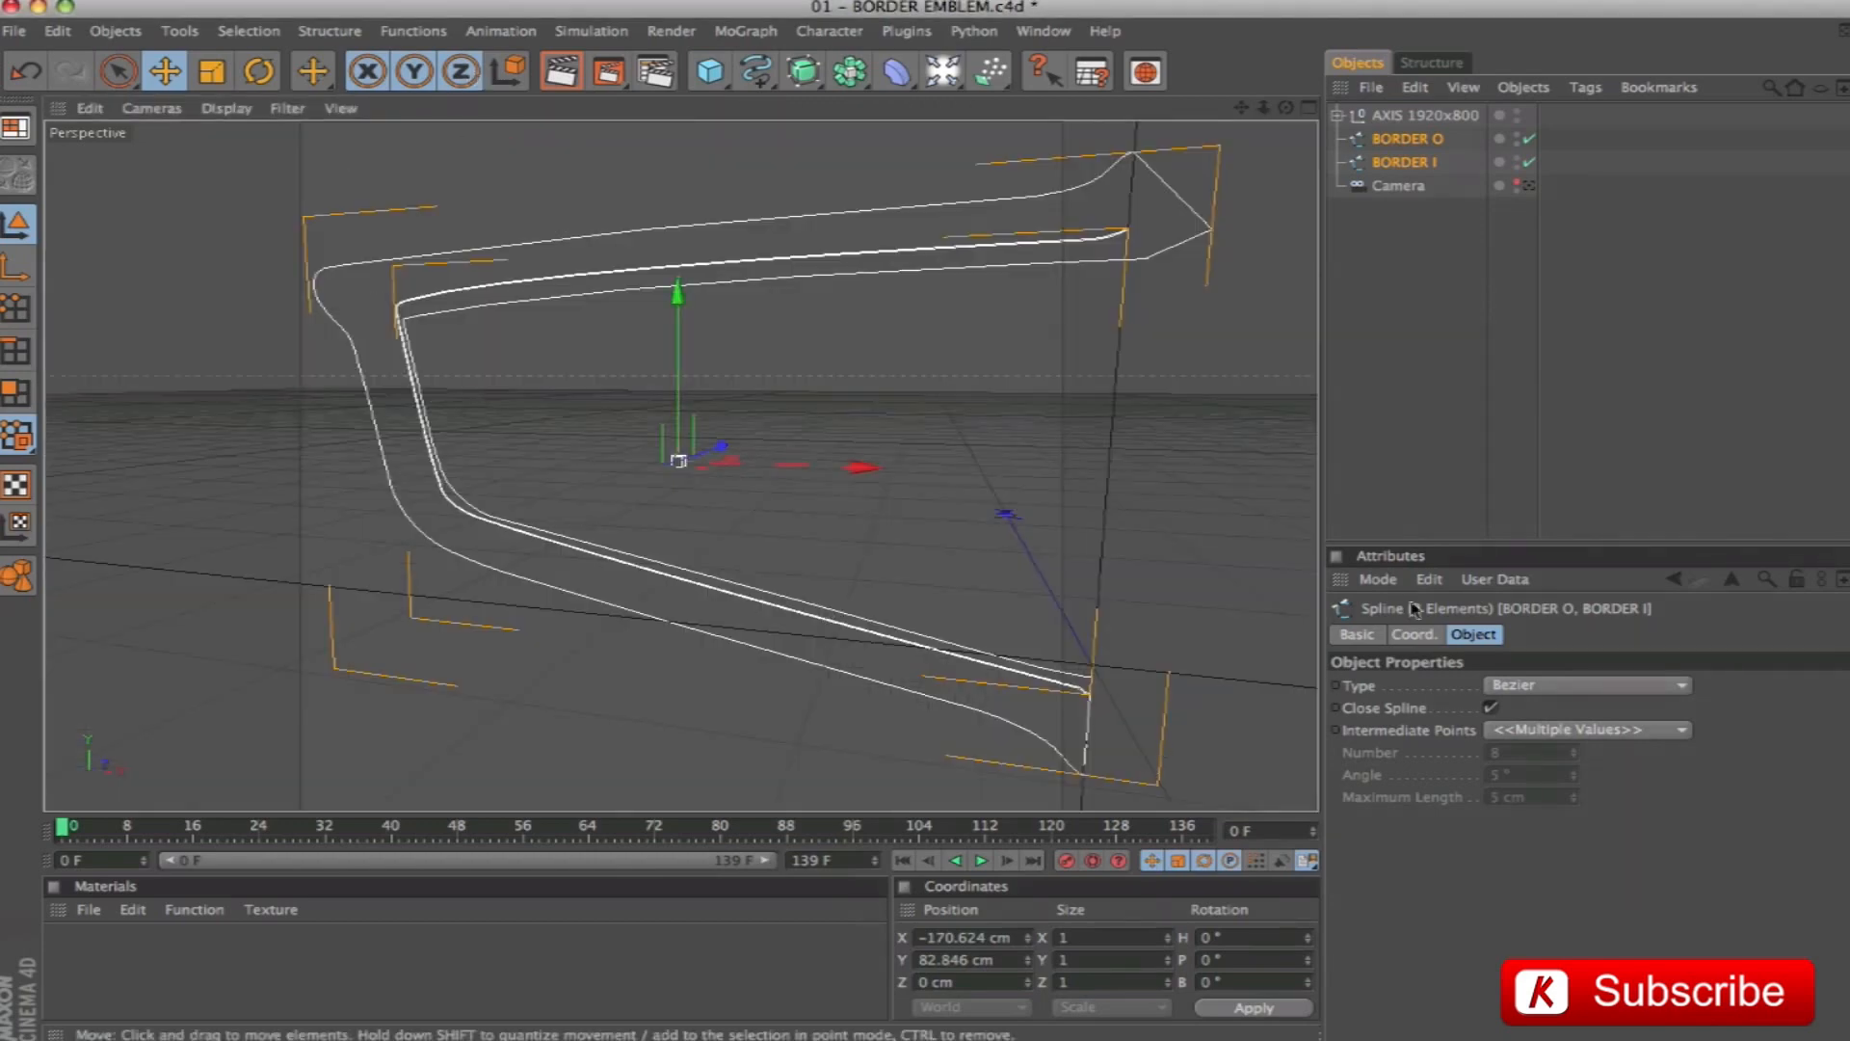
Inspect the AXIS 1920x800 null and the scene camera's view in relation to the two border splines
click(1395, 116)
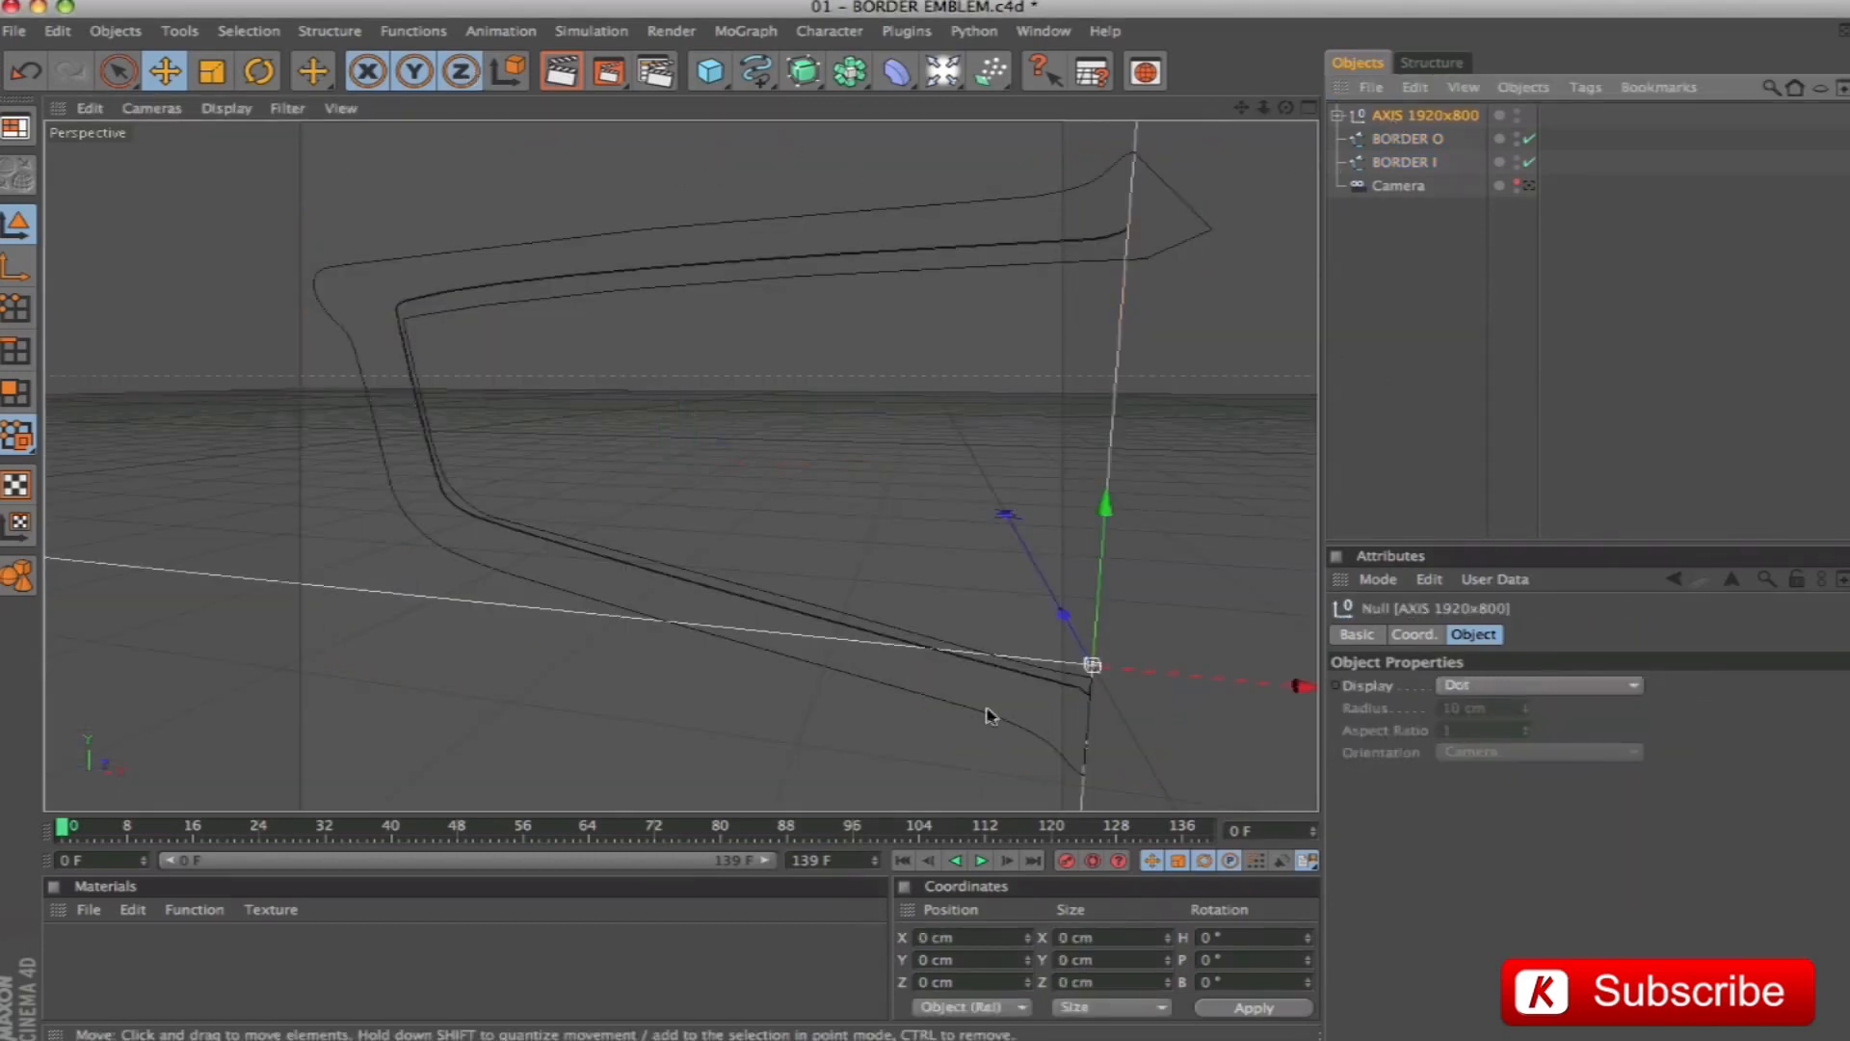
key(o)
alt+drag(830, 536, 985, 578)
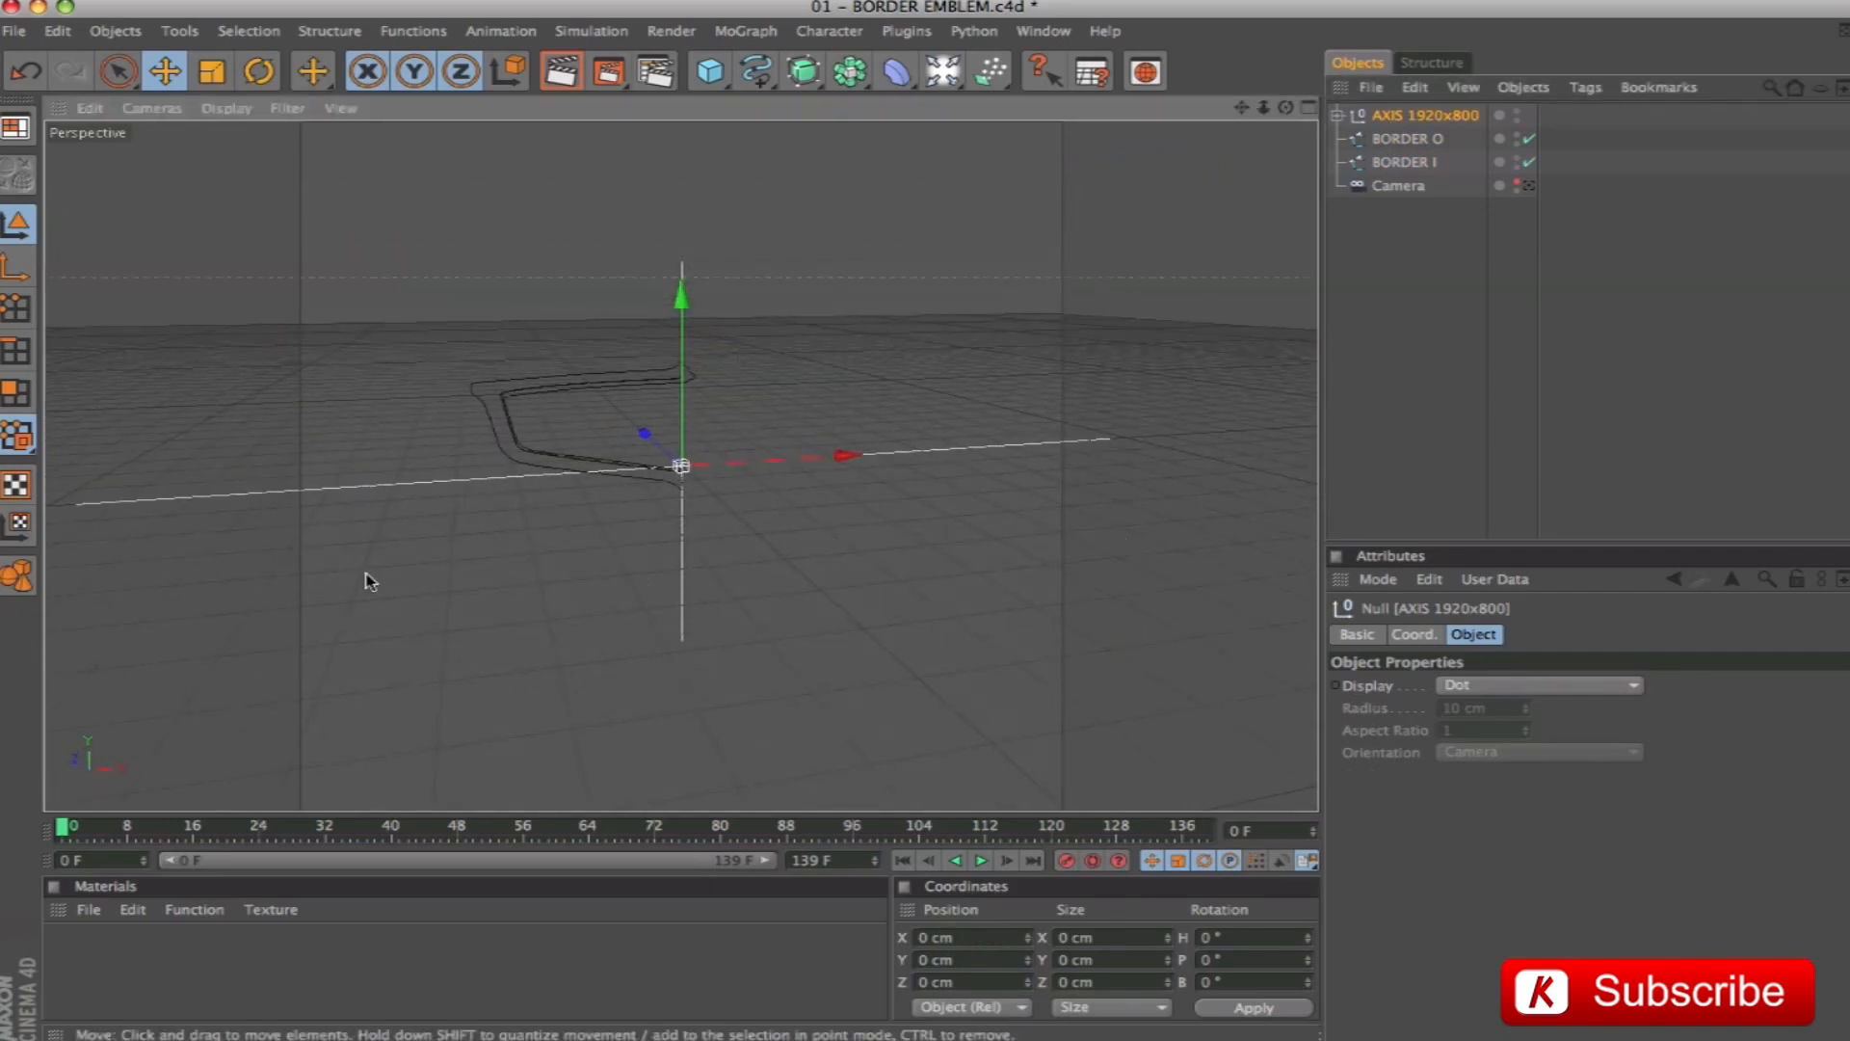
click(1530, 186)
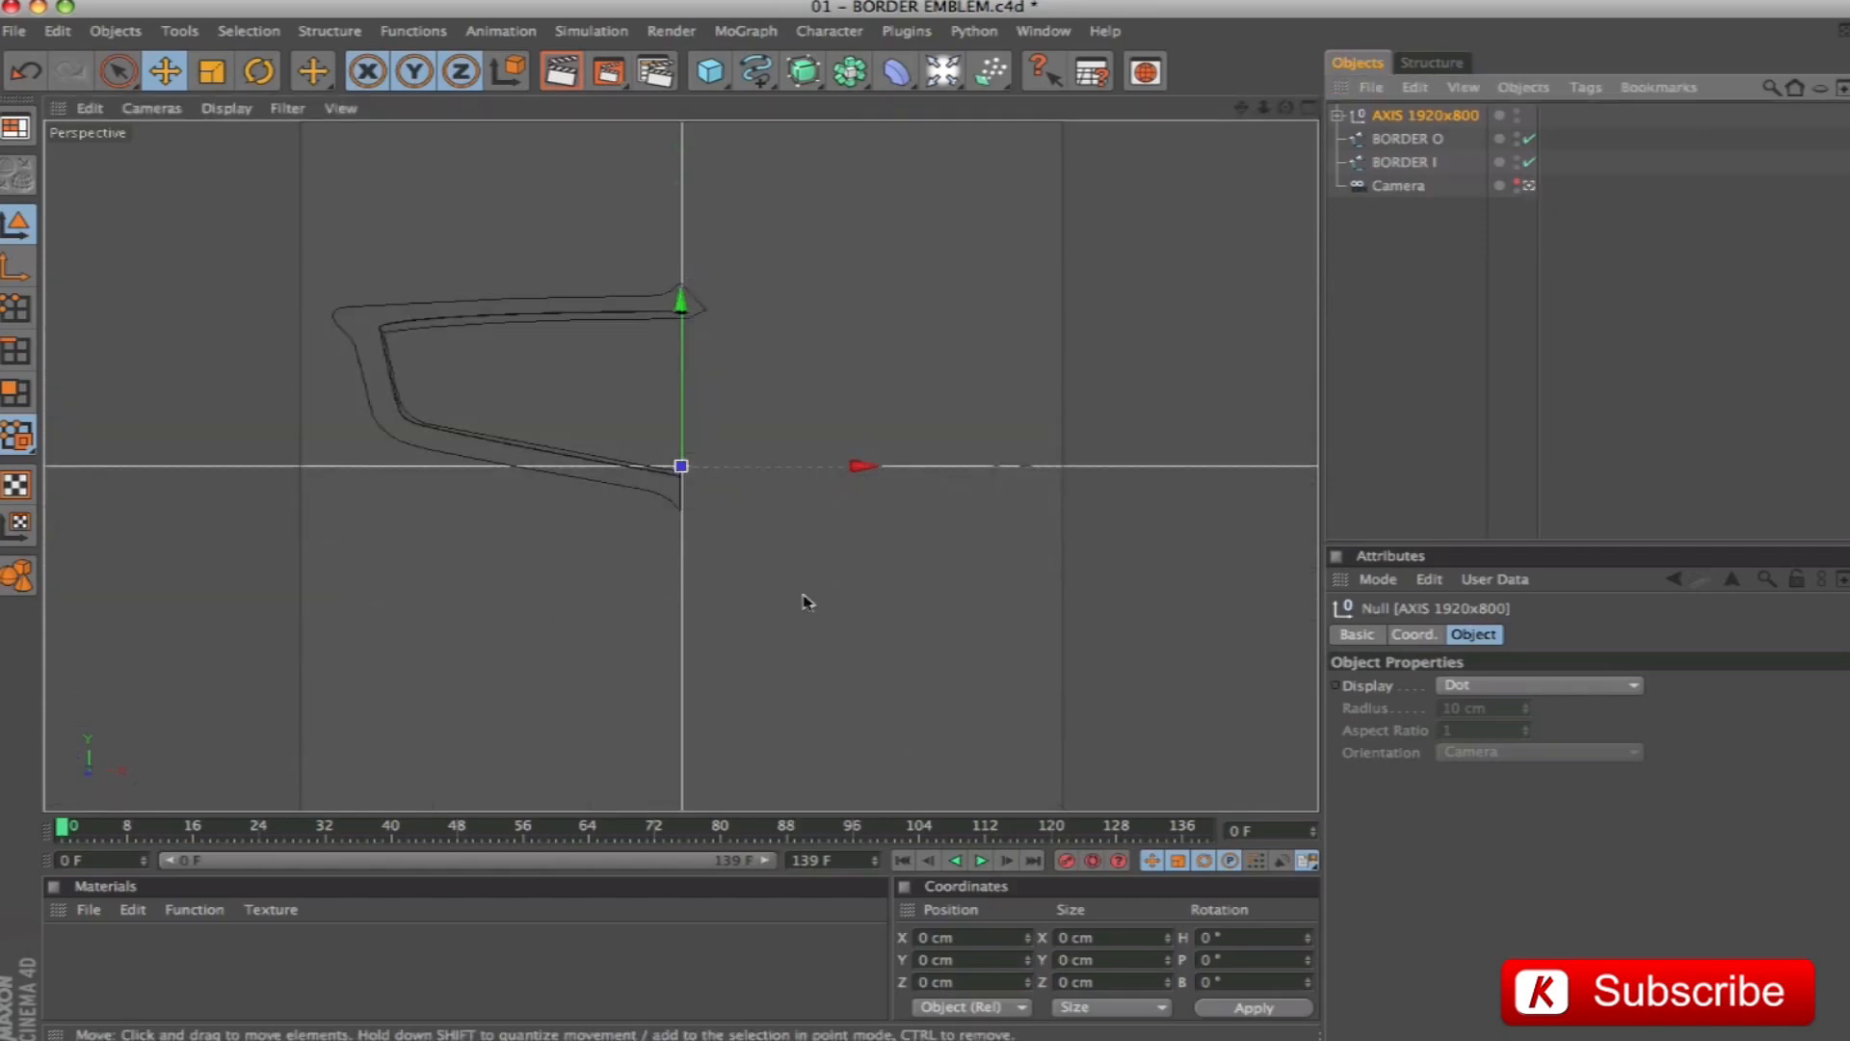
click(1530, 186)
click(1407, 138)
shift+click(1397, 185)
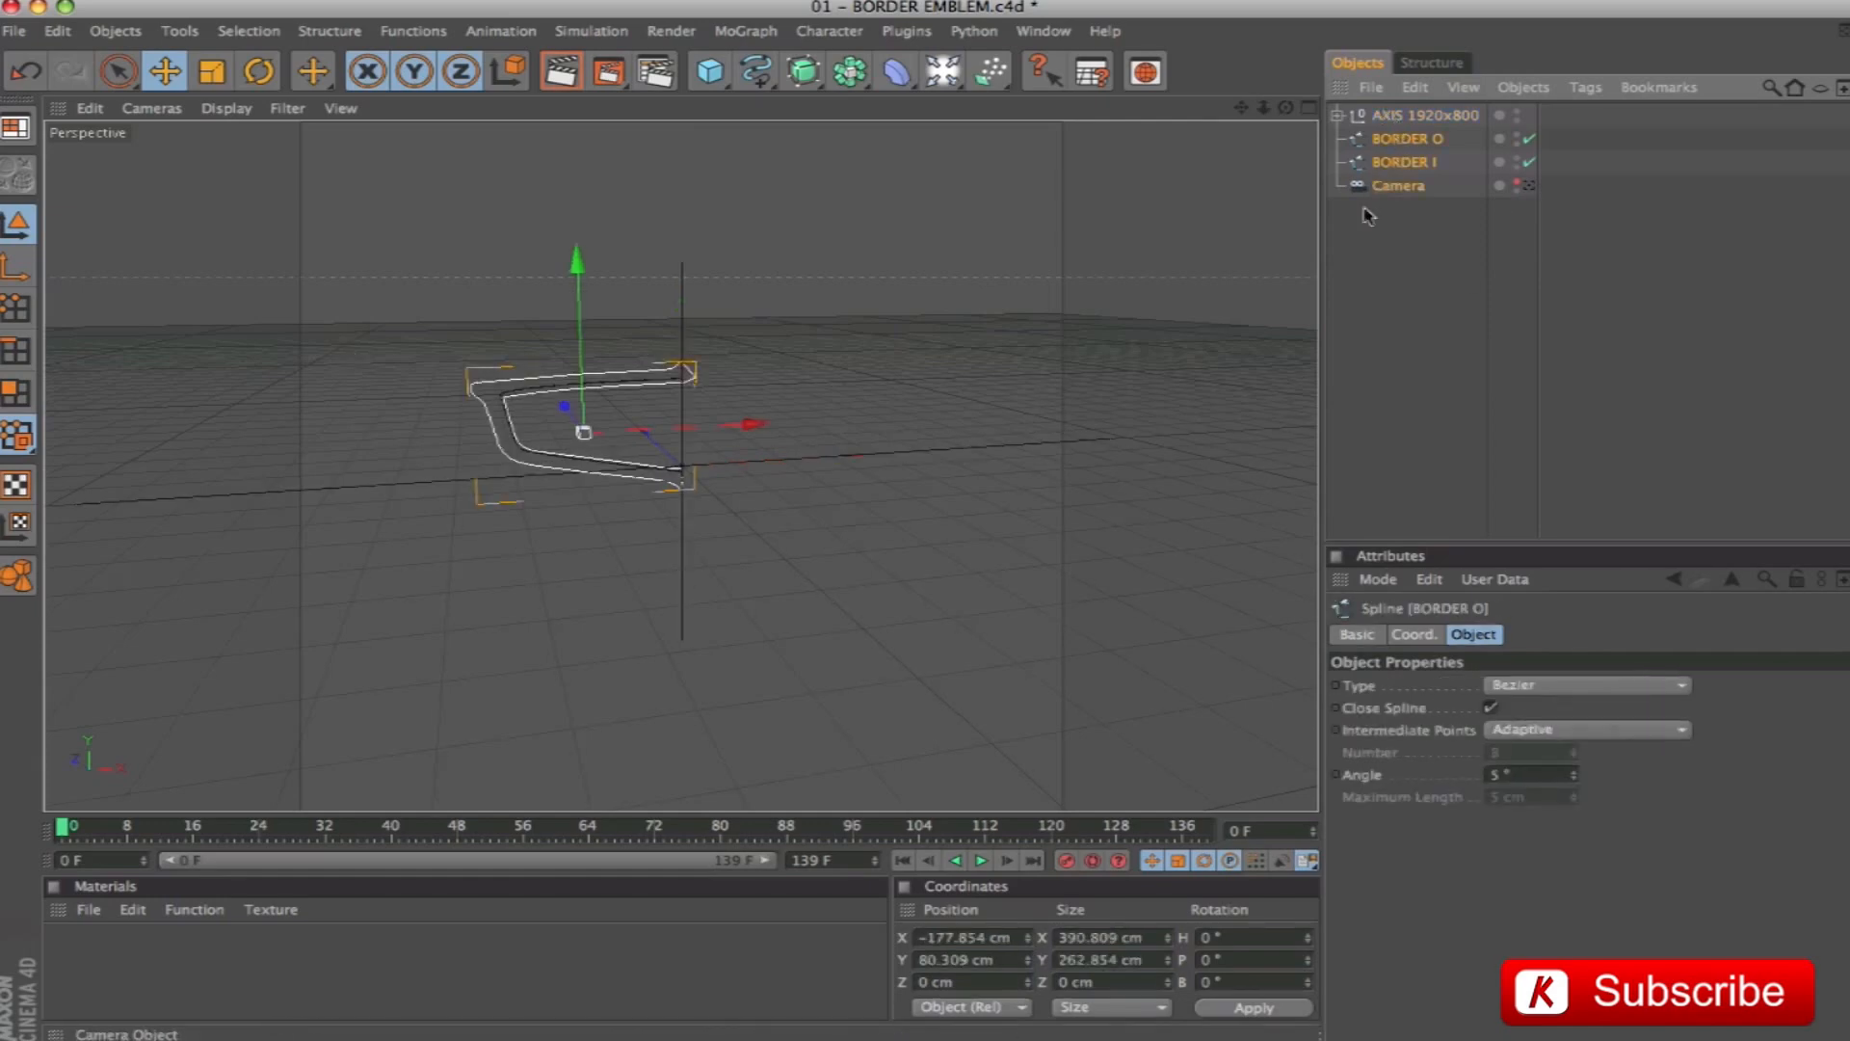
click(1439, 366)
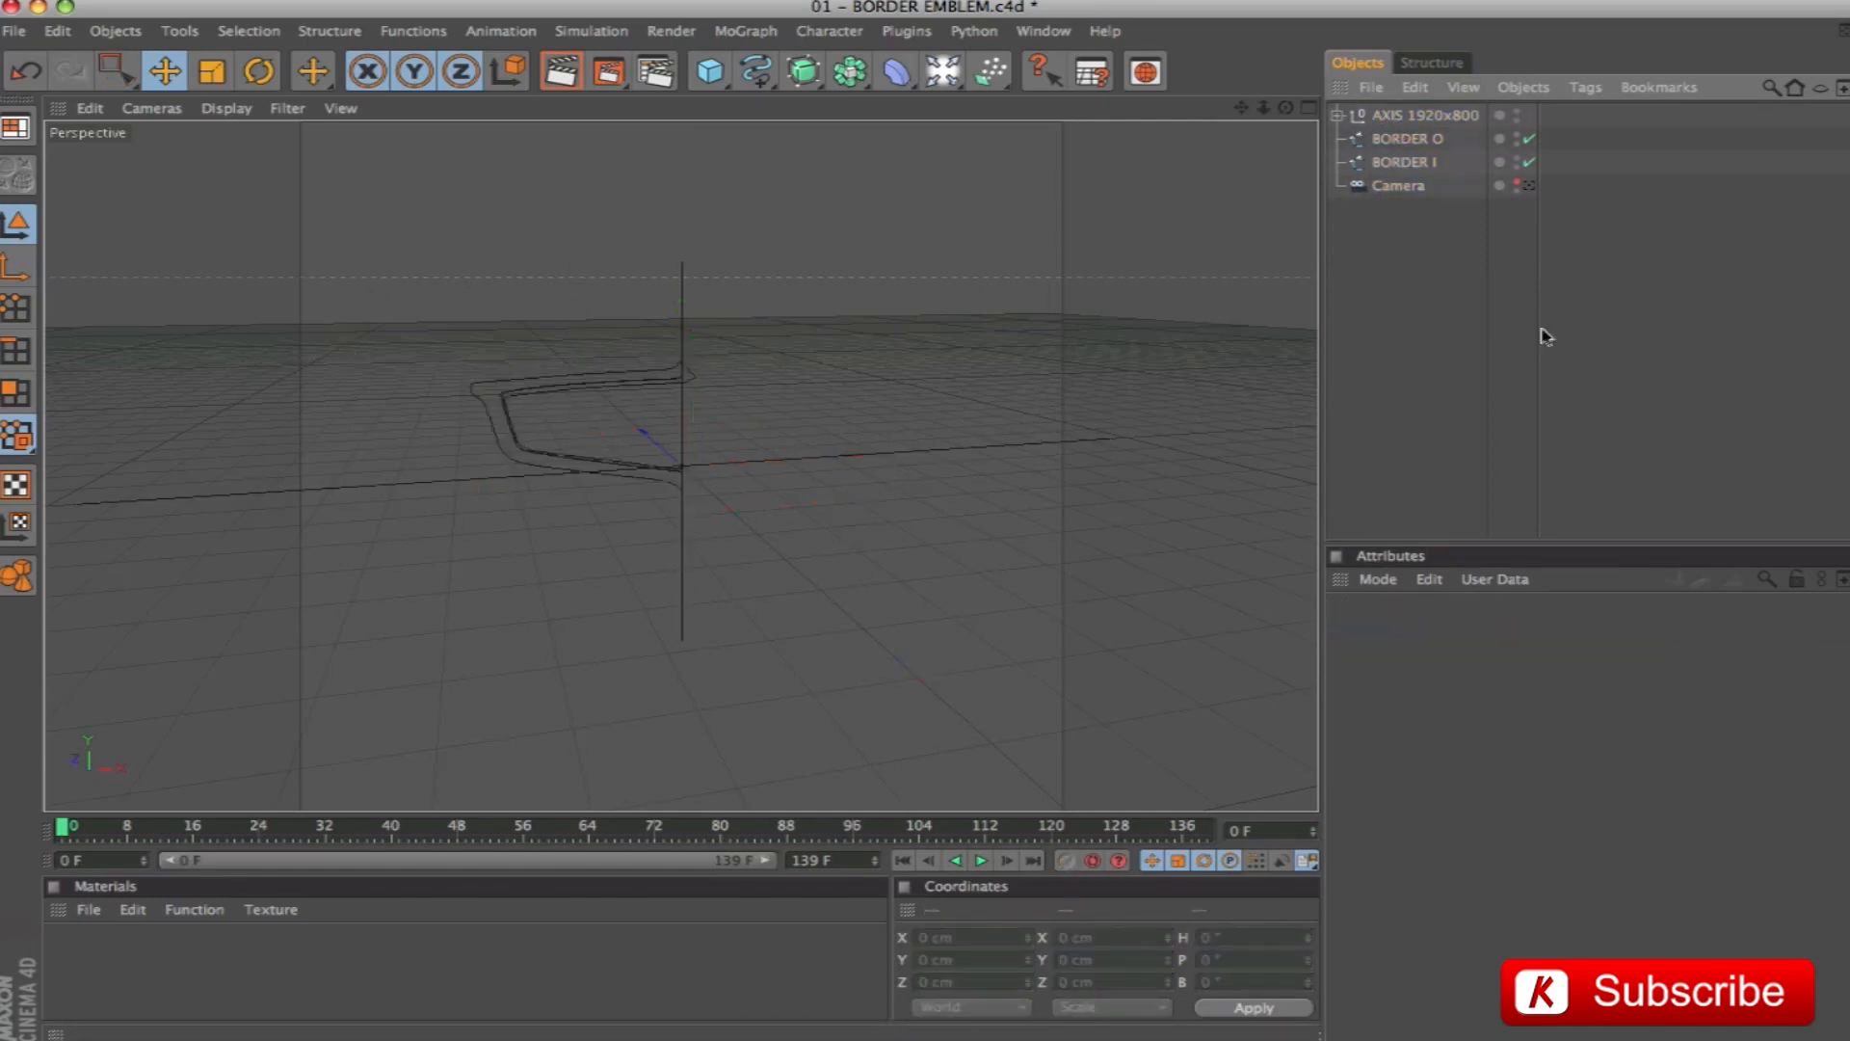
Add a Loft NURBS object, place it below the AXIS 1920x800 null in the hierarchy and rename it BORDER
drag(808, 76, 1023, 144)
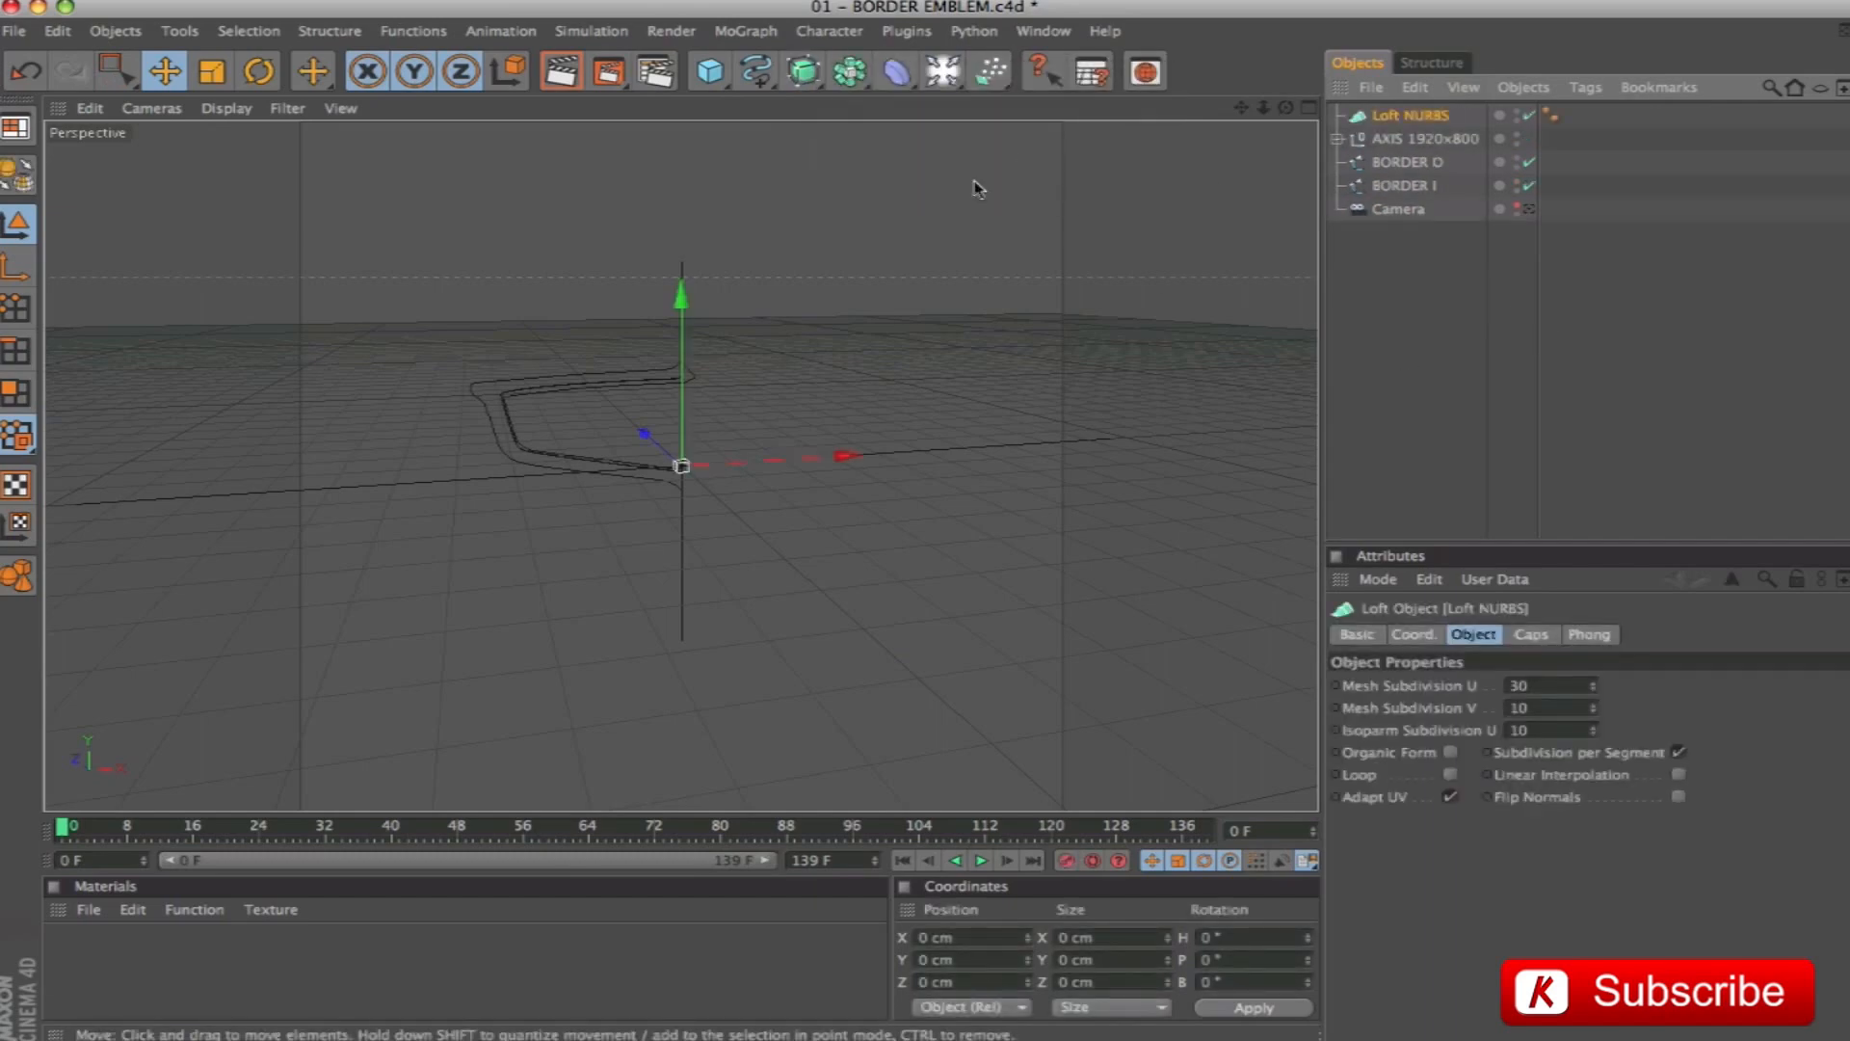
drag(1405, 144, 1407, 112)
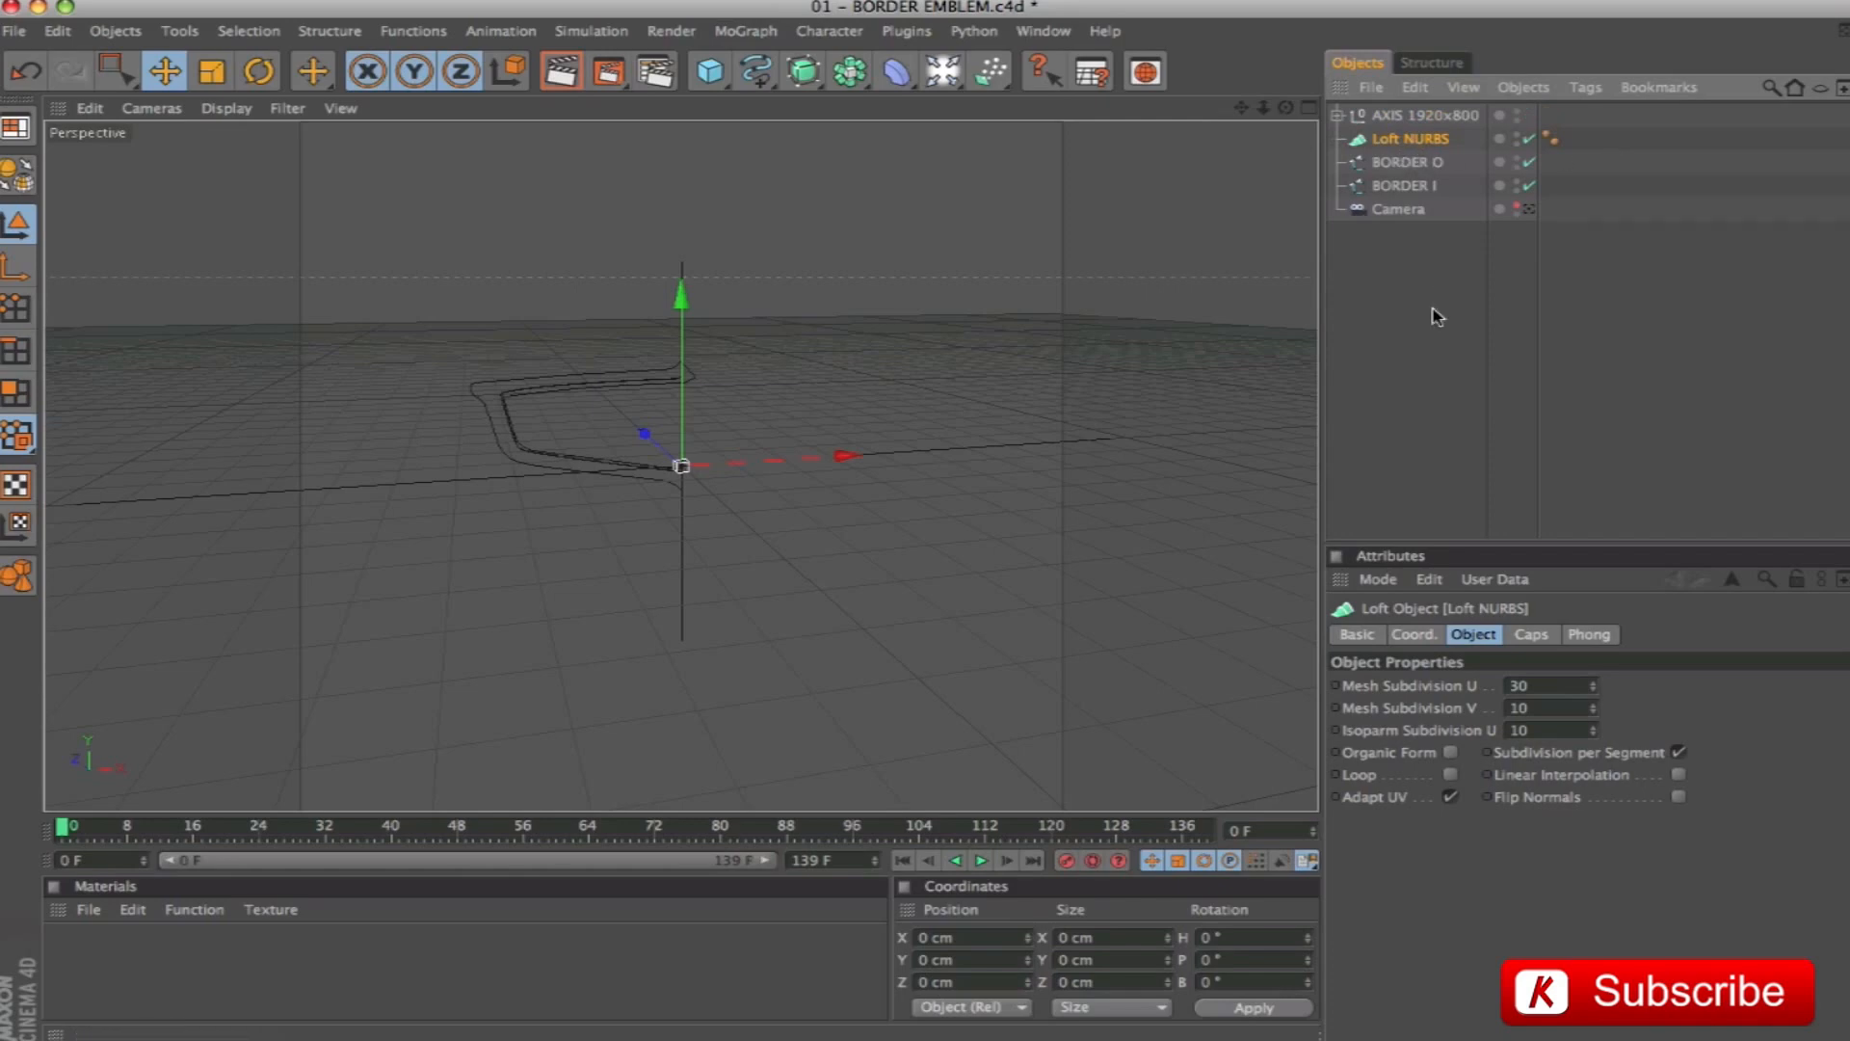
double_click(1410, 138)
text(BORDER)
key(Return)
Make the BORDER O and BORDER I splines children of the BORDER loft, with BORDER O first
click(1407, 162)
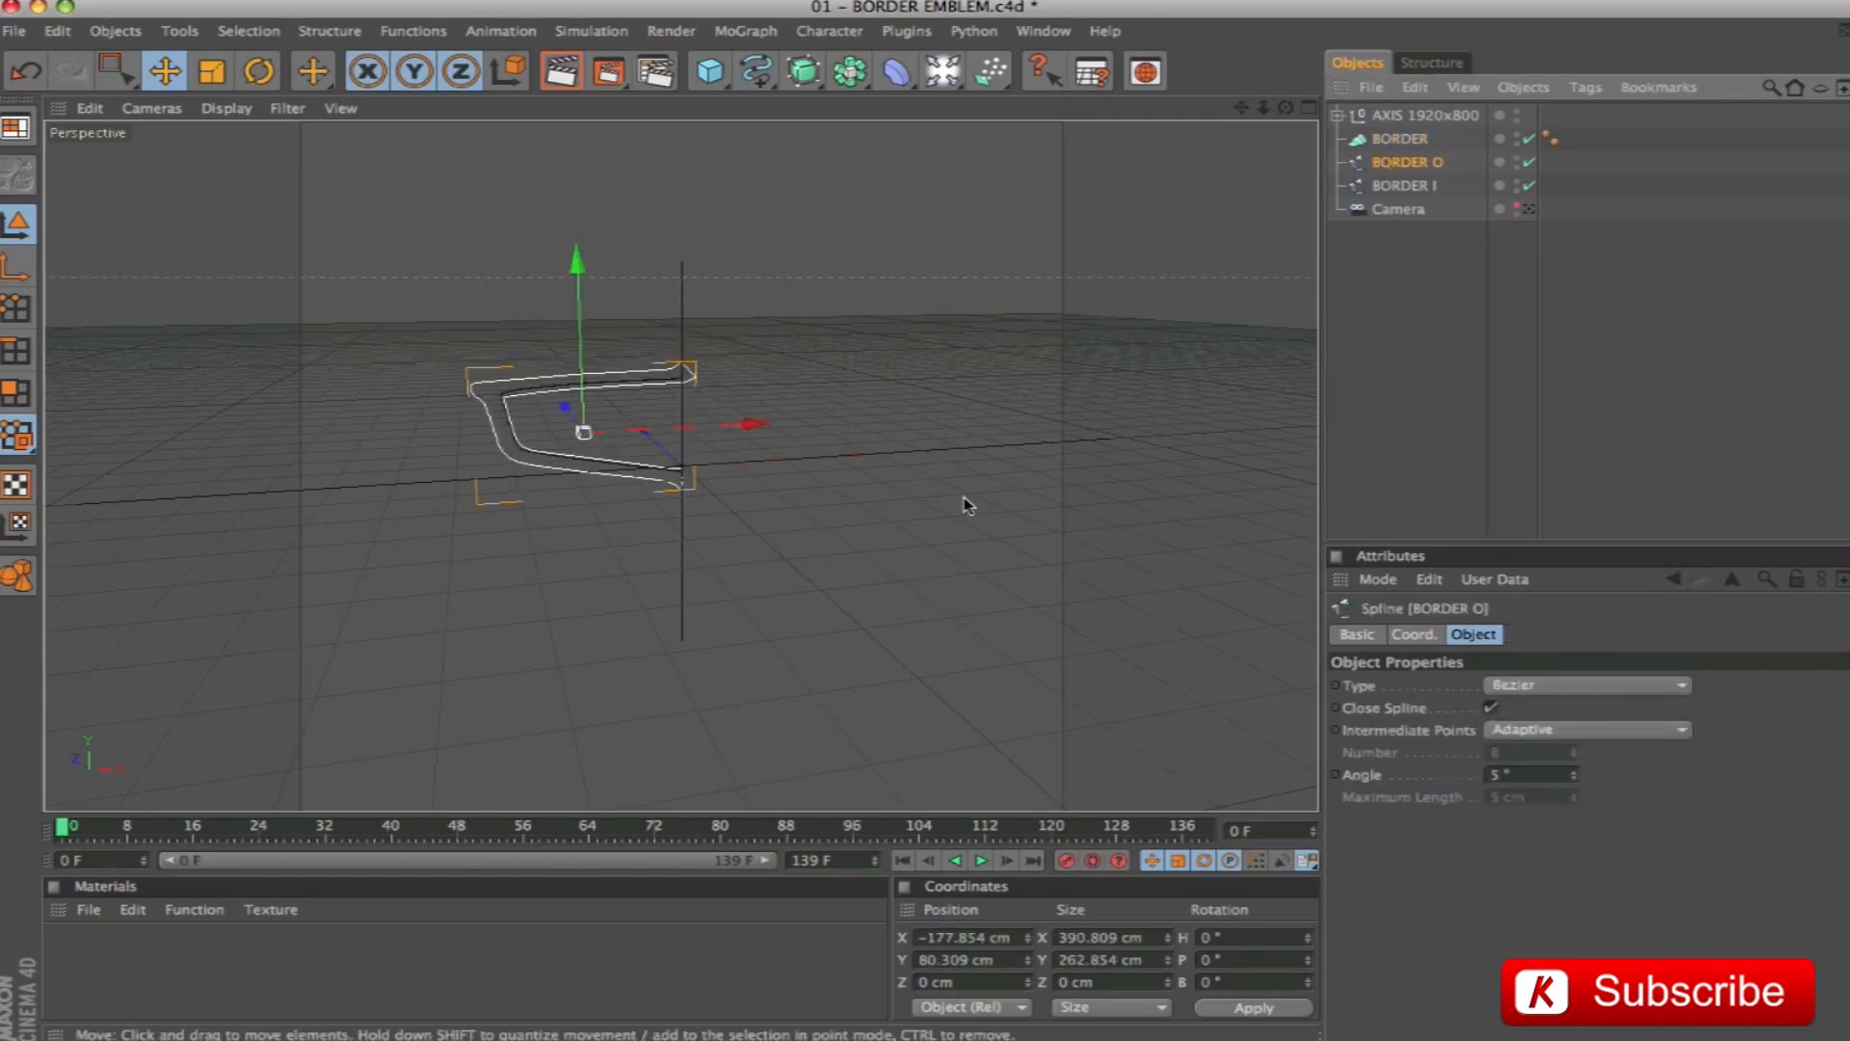
key(o)
alt+drag(999, 405, 915, 217)
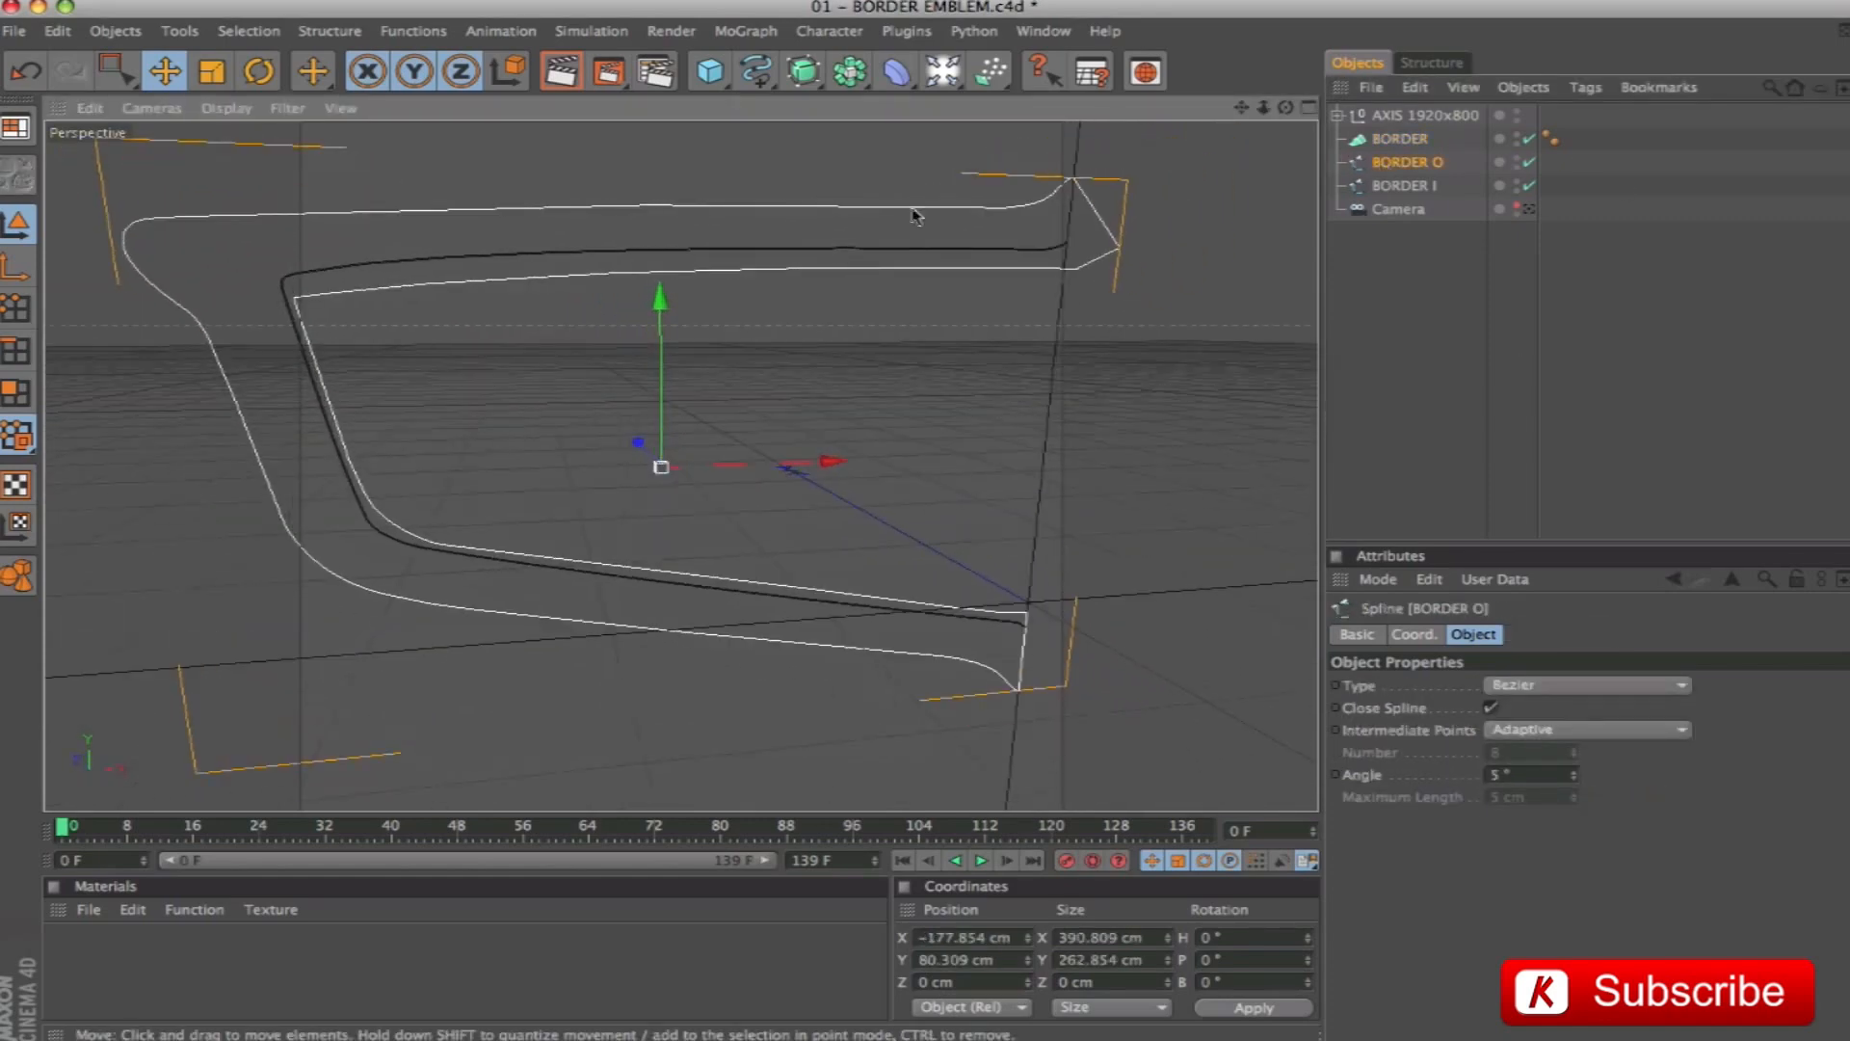
drag(1409, 163, 1404, 142)
click(1400, 140)
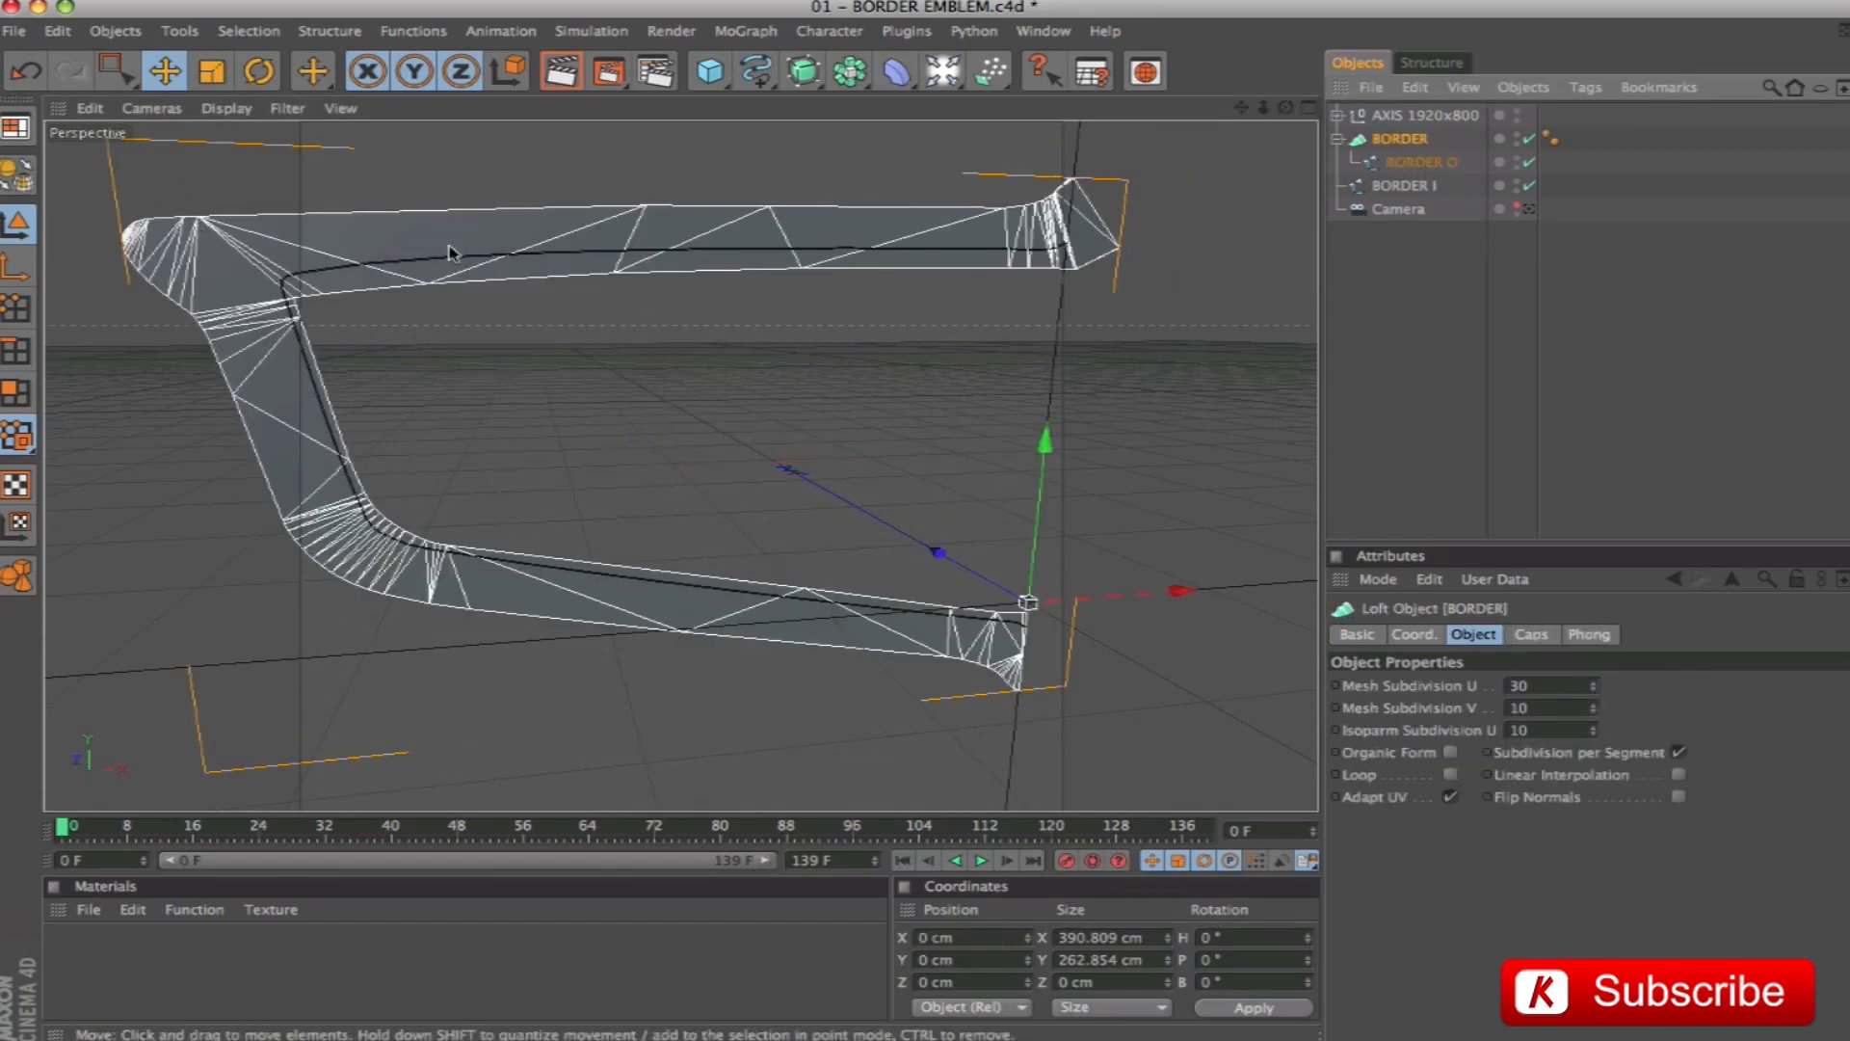
drag(1404, 185, 1416, 141)
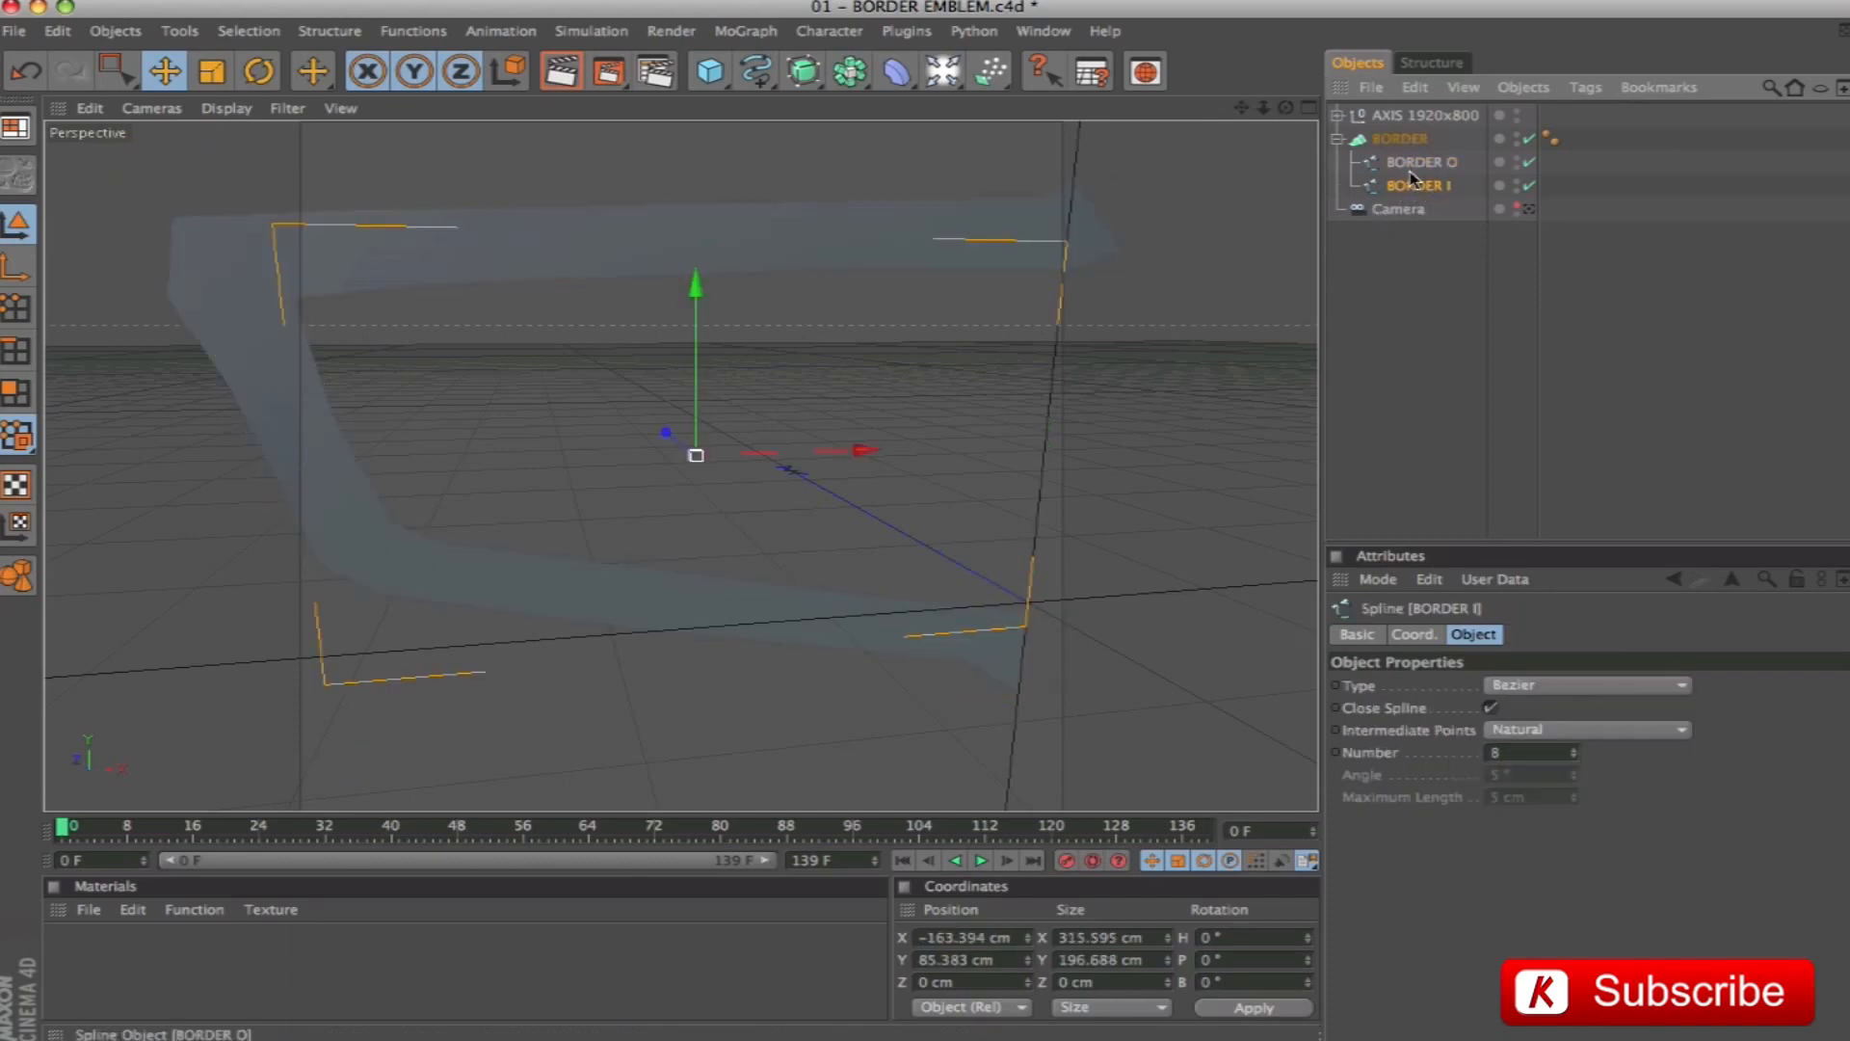
click(1412, 139)
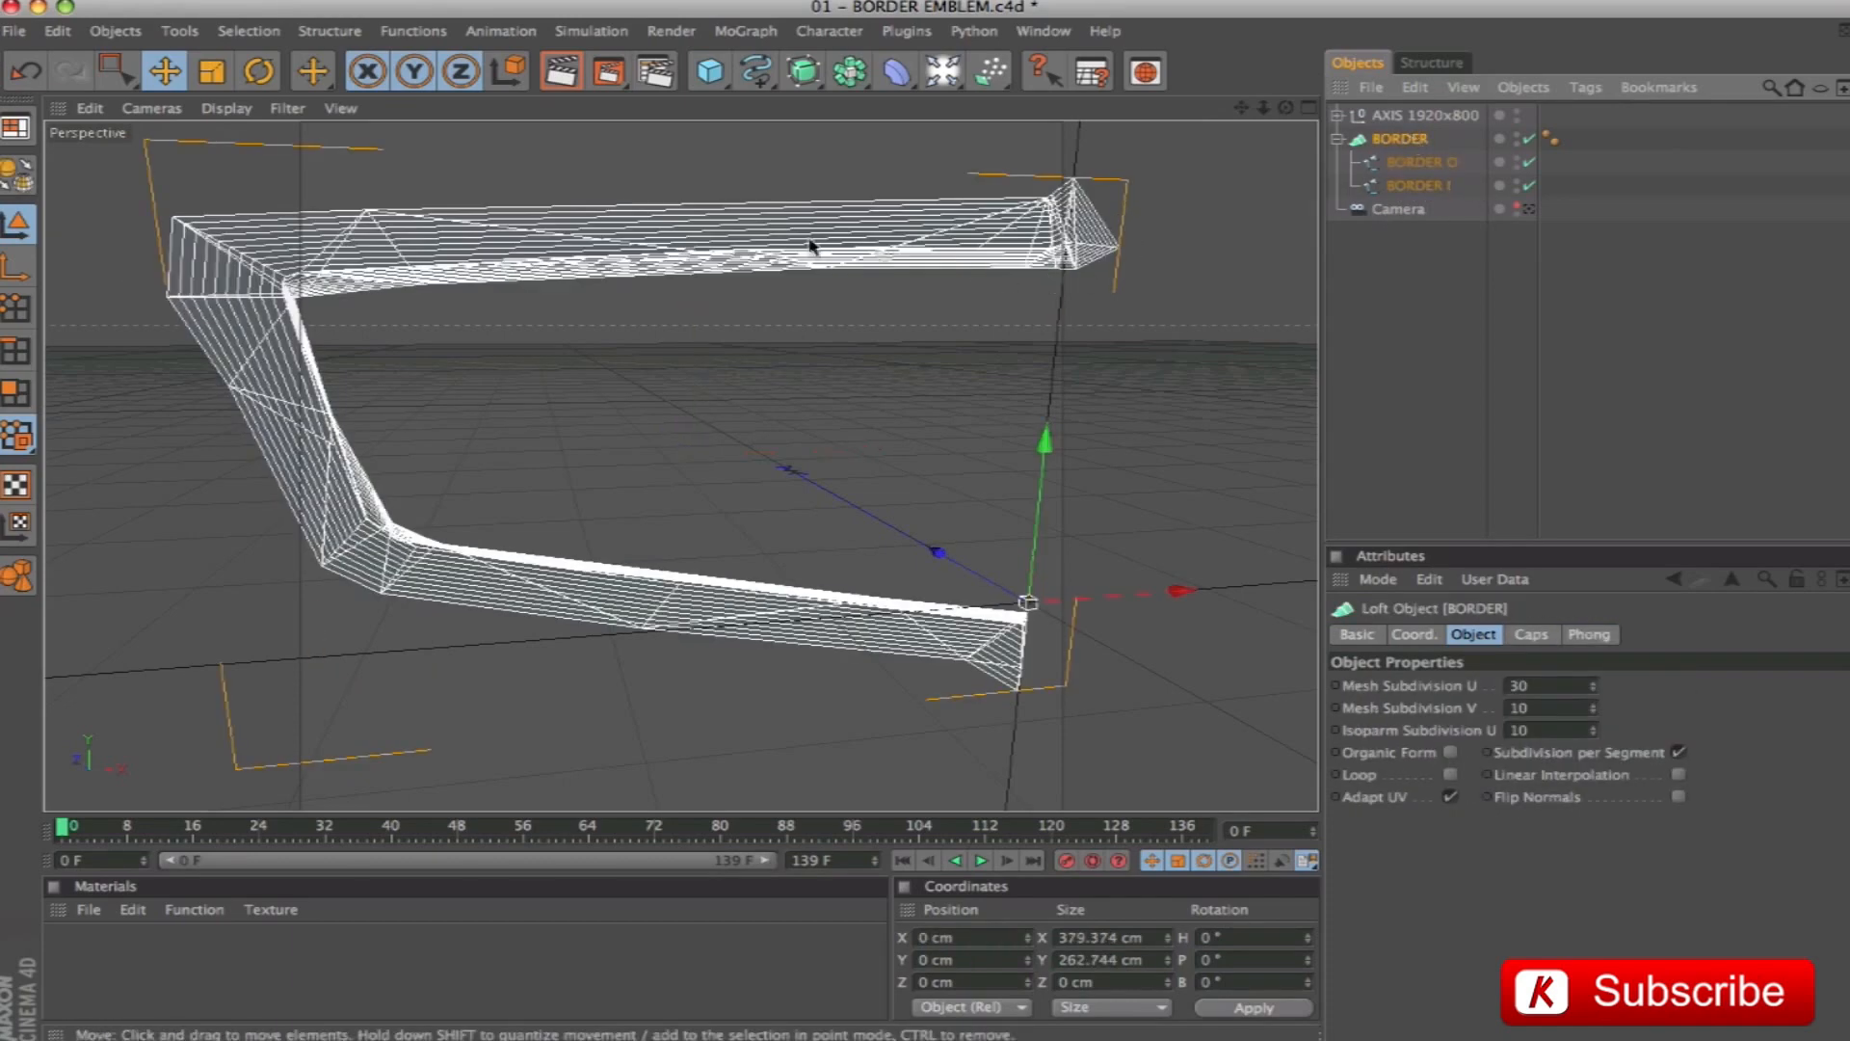
Set the BORDER loft's Mesh Subdivision U to 300 and Mesh Subdivision V to 3
alt+drag(1198, 529, 1000, 392)
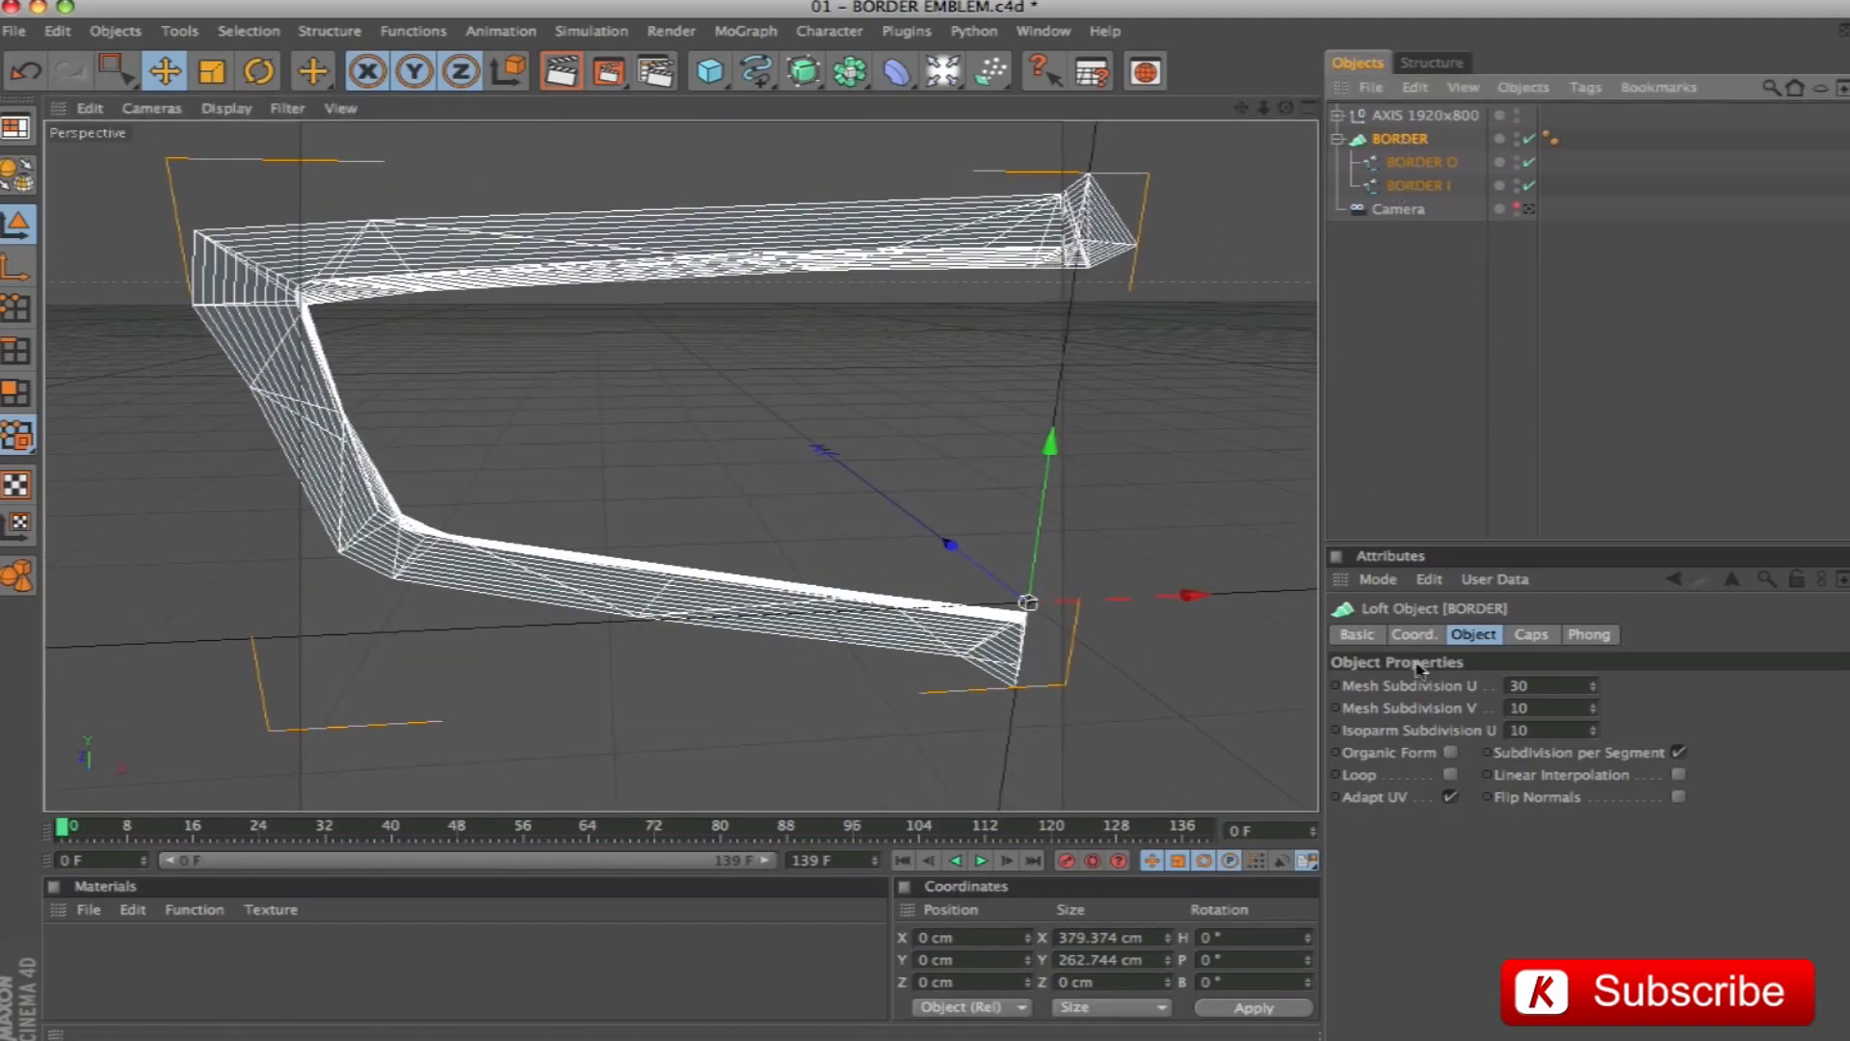
click(1572, 686)
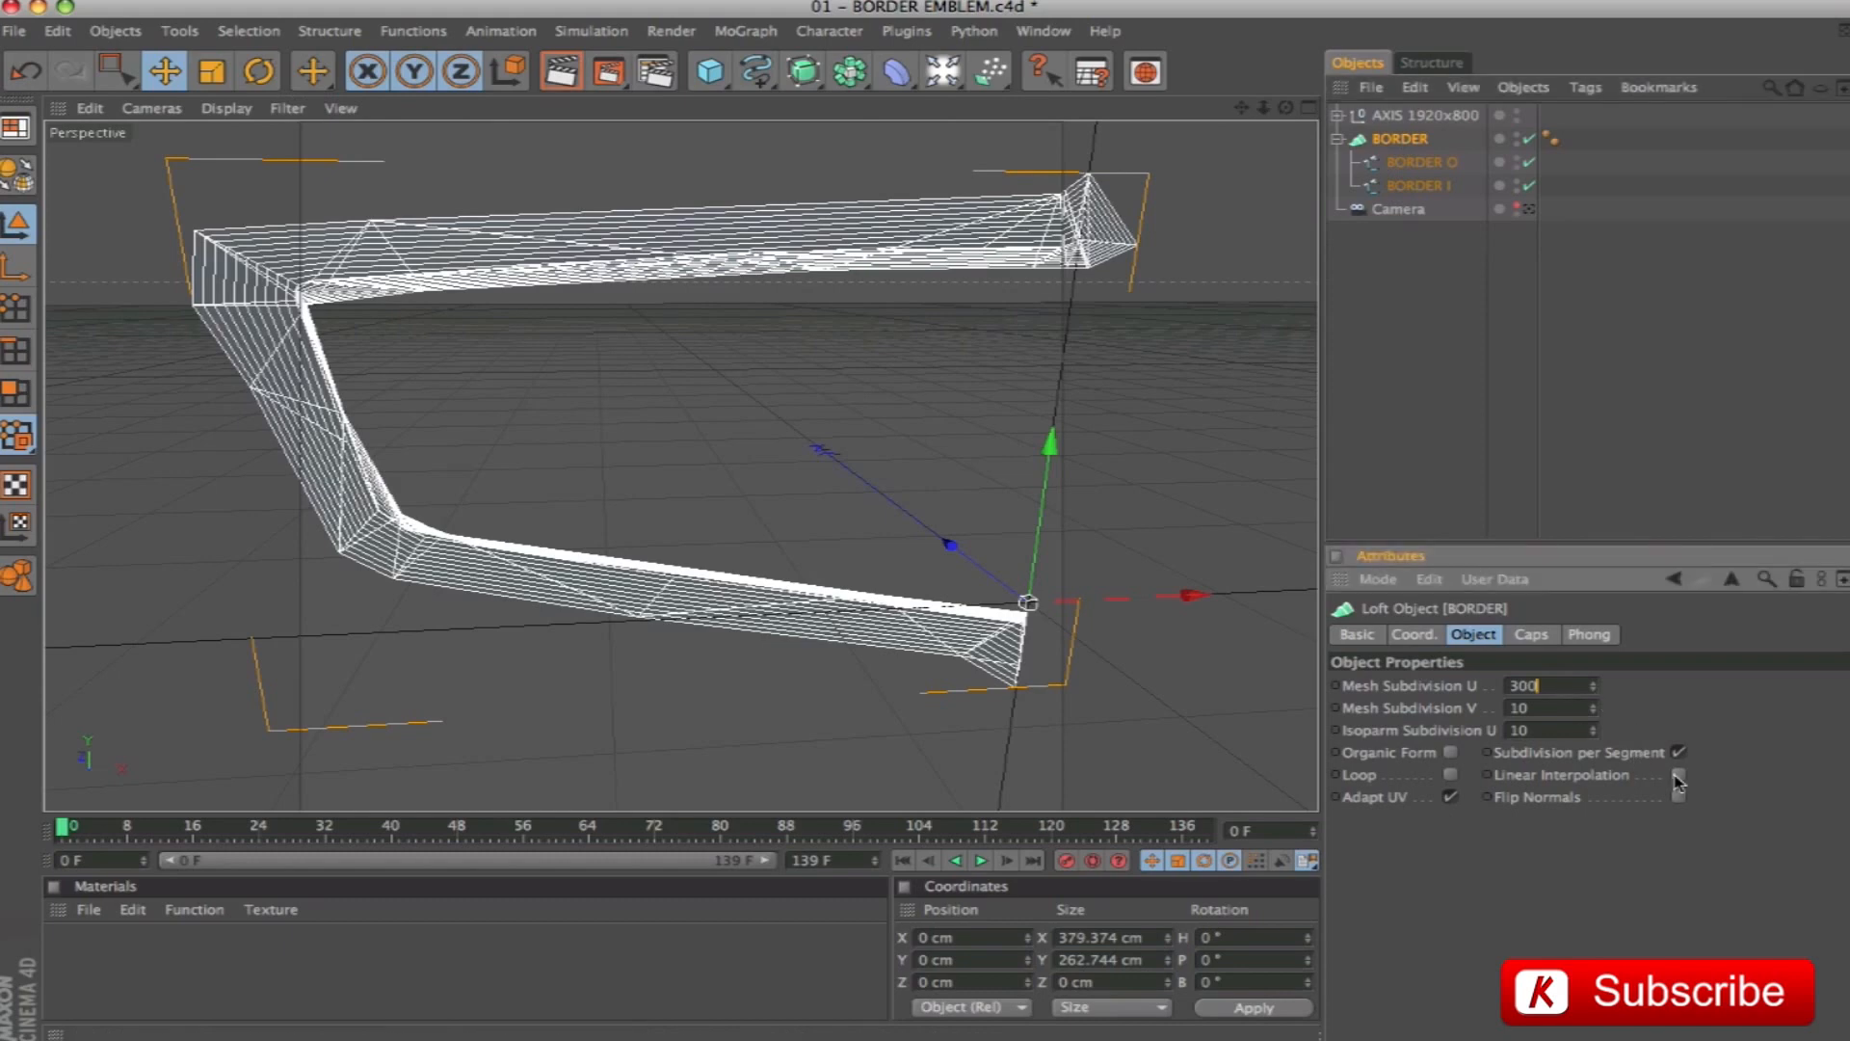
text(0)
key(Tab)
text(3)
key(Return)
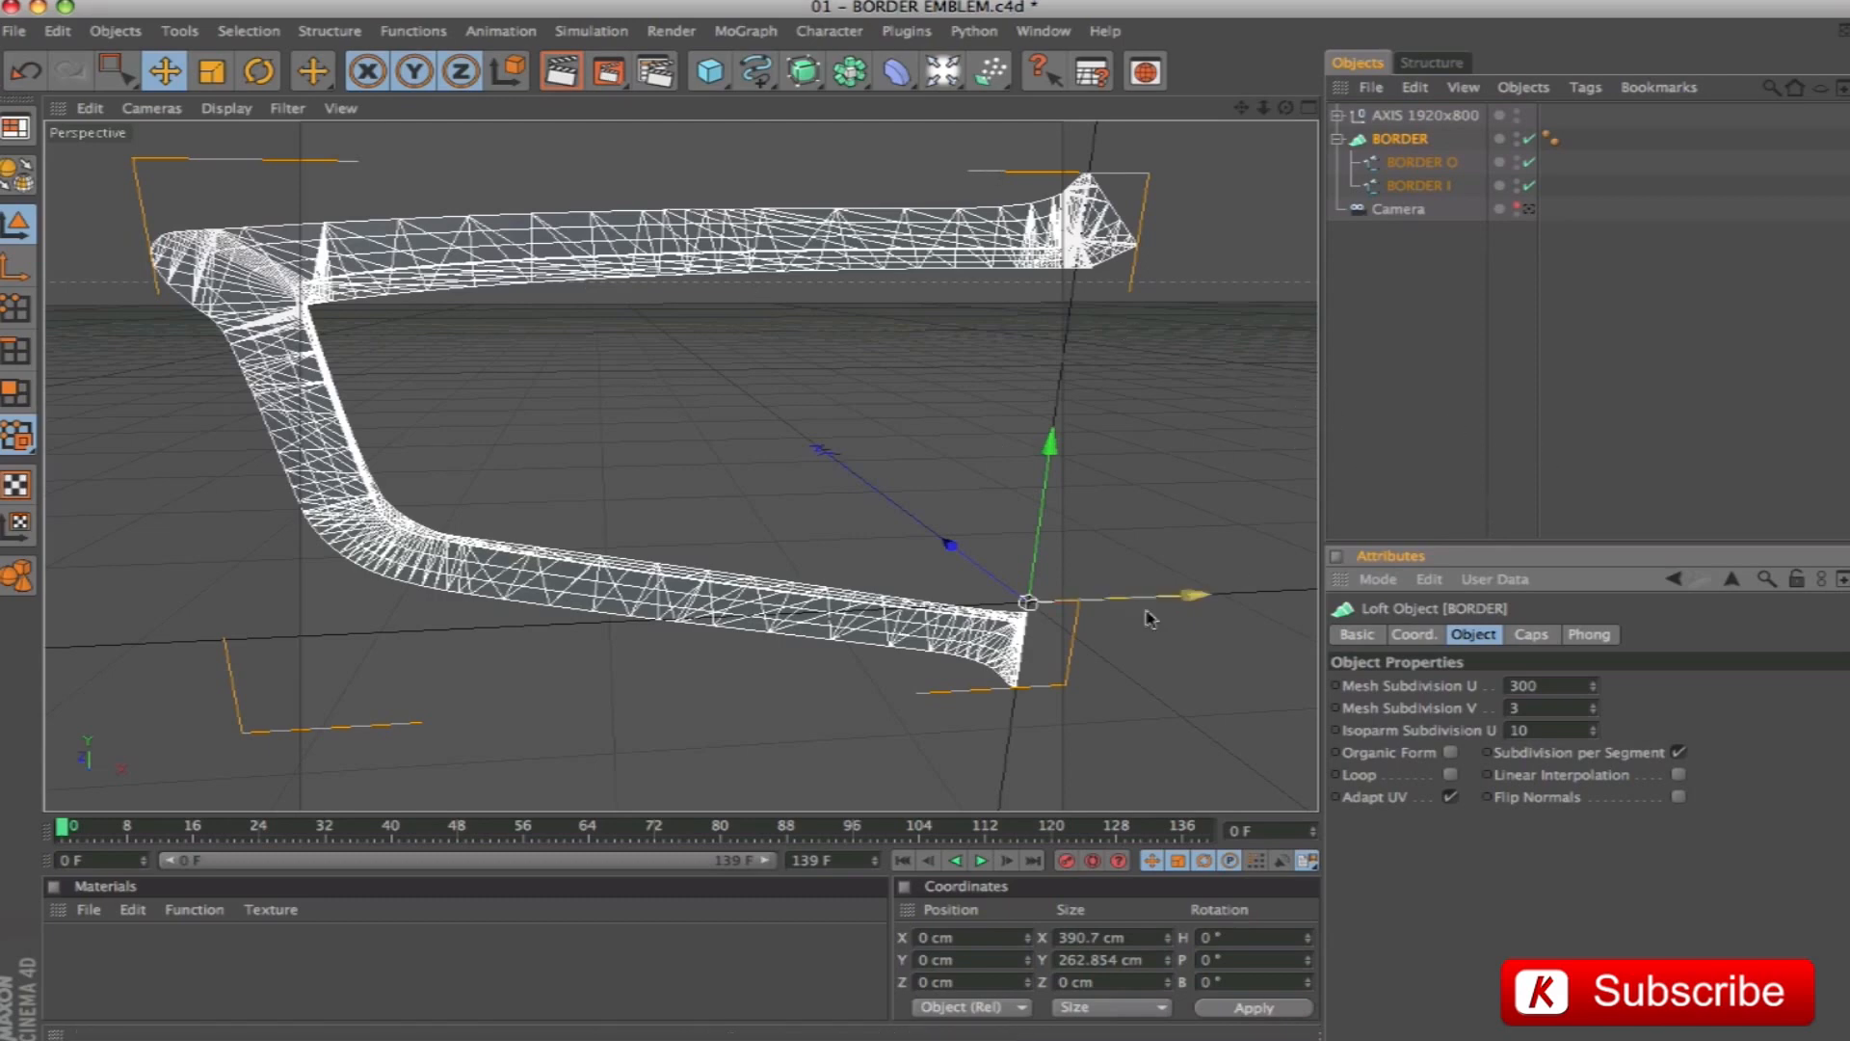
Disable the BORDER loft and switch to point editing for both the BORDER O and BORDER I splines
click(1531, 140)
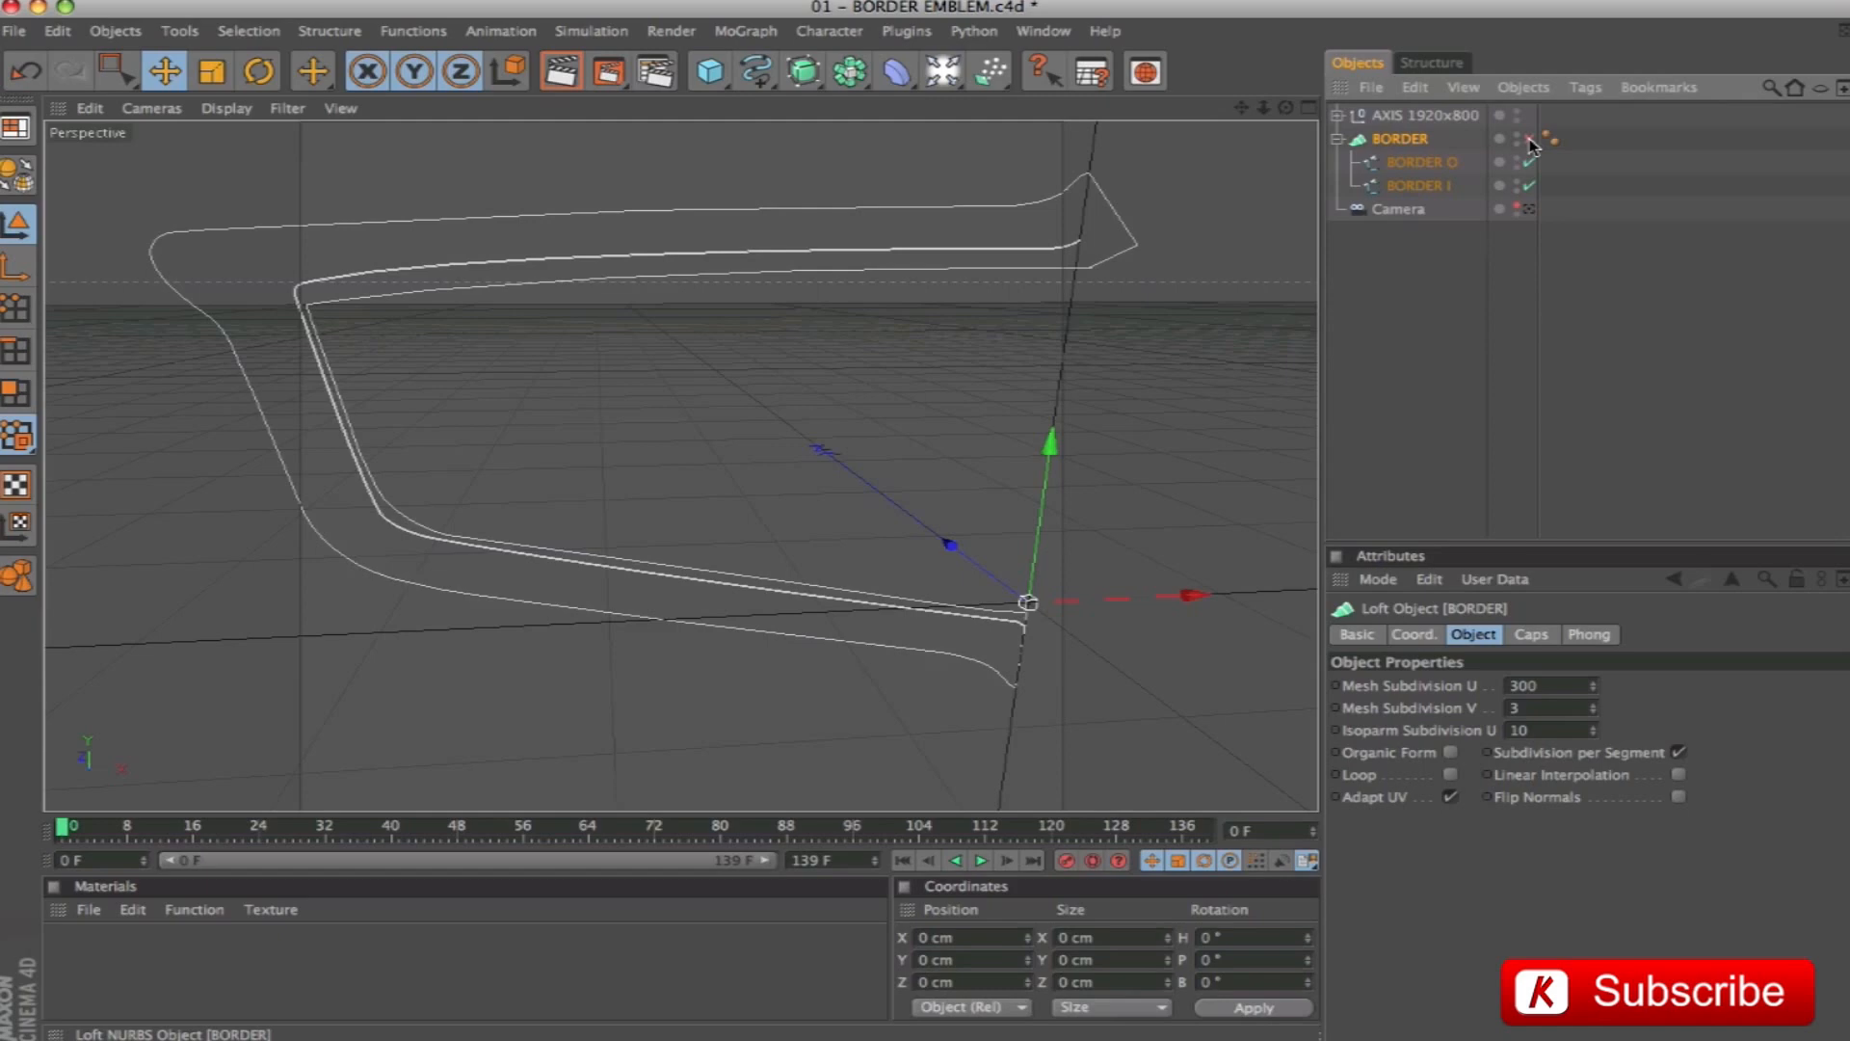
click(1392, 190)
shift+click(1412, 161)
click(15, 308)
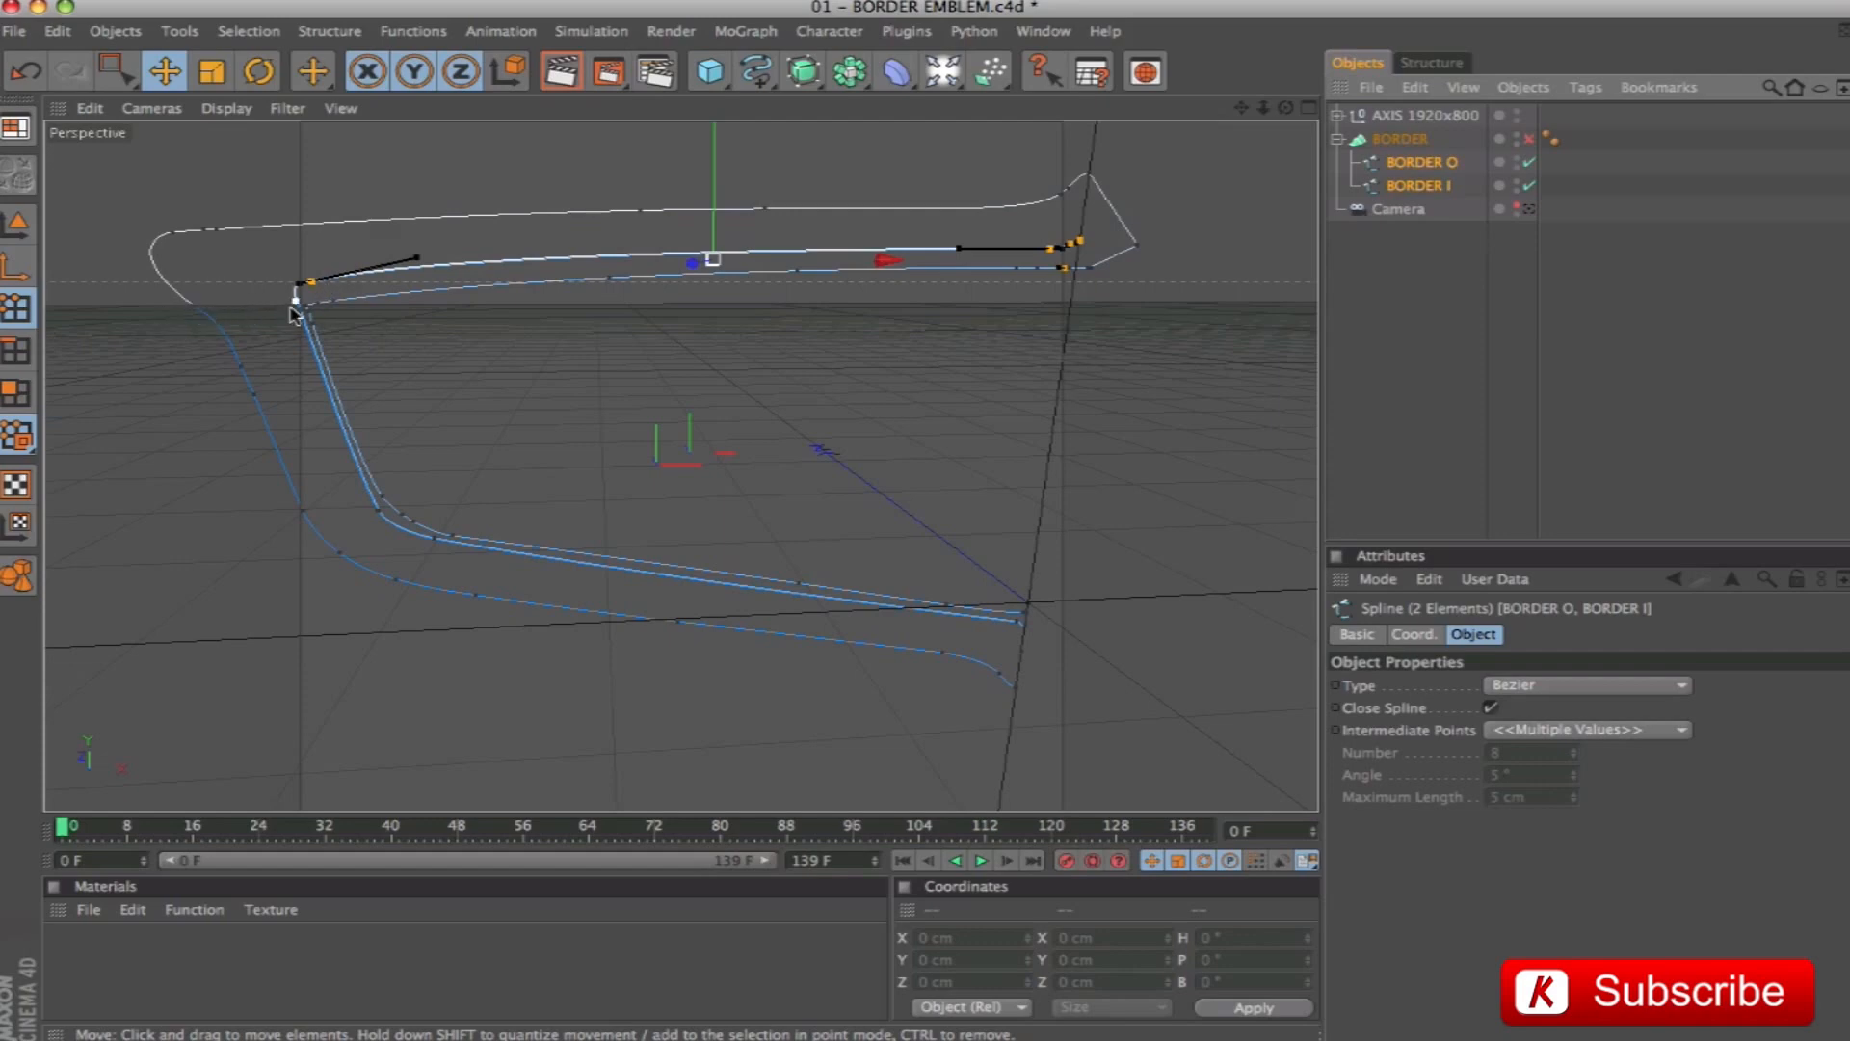
Set the matching points at the upper-left corner of both splines as their first points and re-enable the BORDER loft
click(294, 302)
shift+click(193, 305)
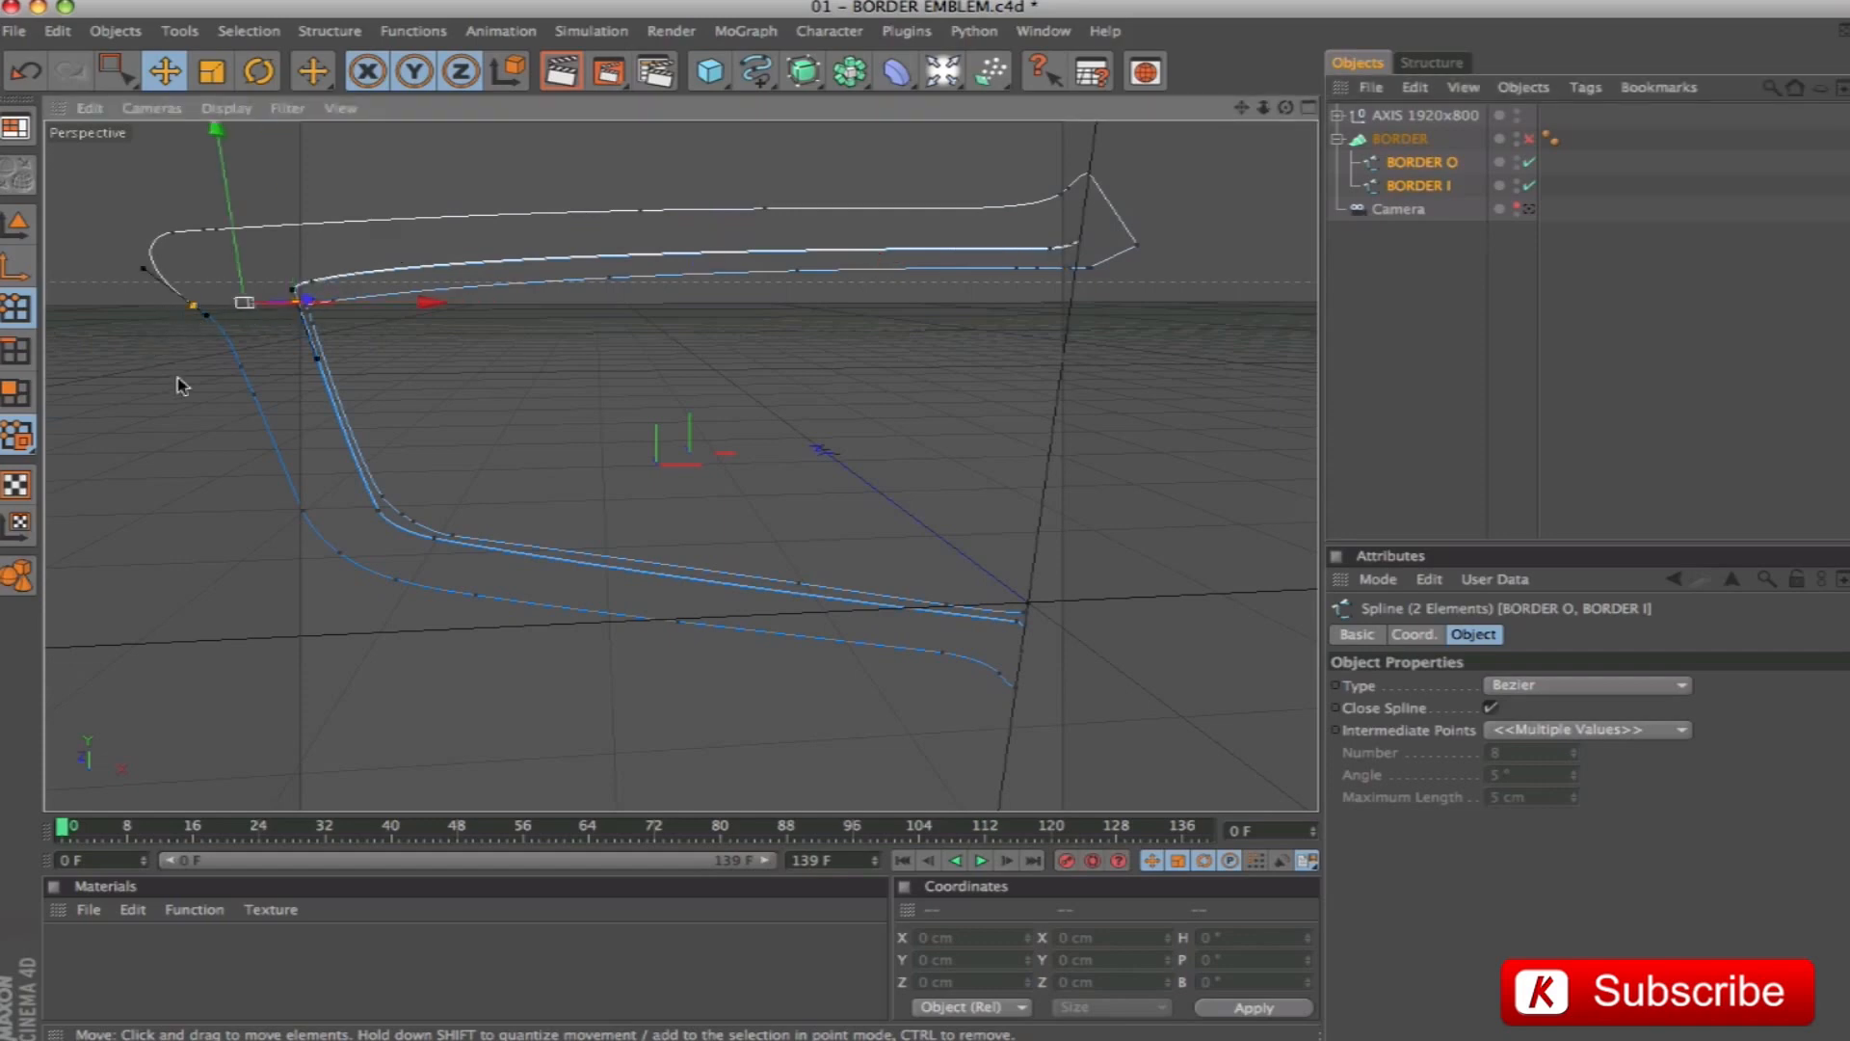
key(s)
scroll(830, 425, down, 8)
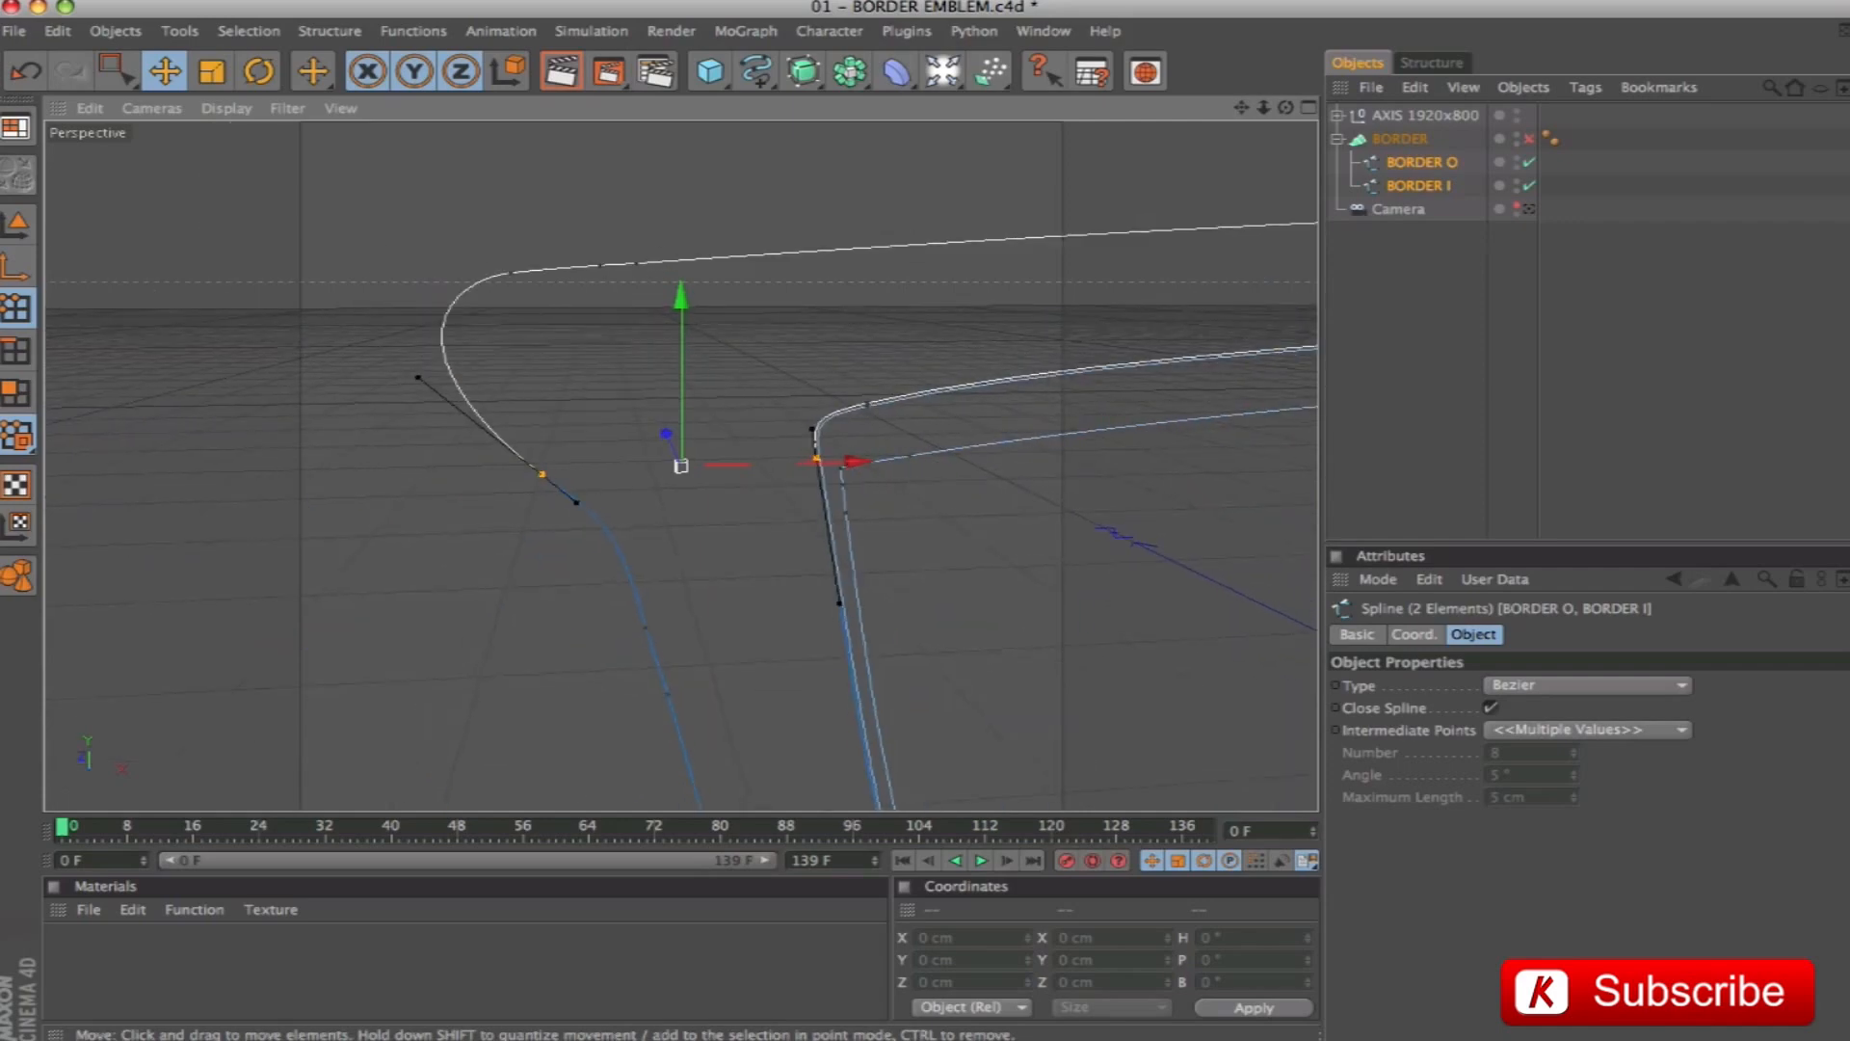
right_click(419, 214)
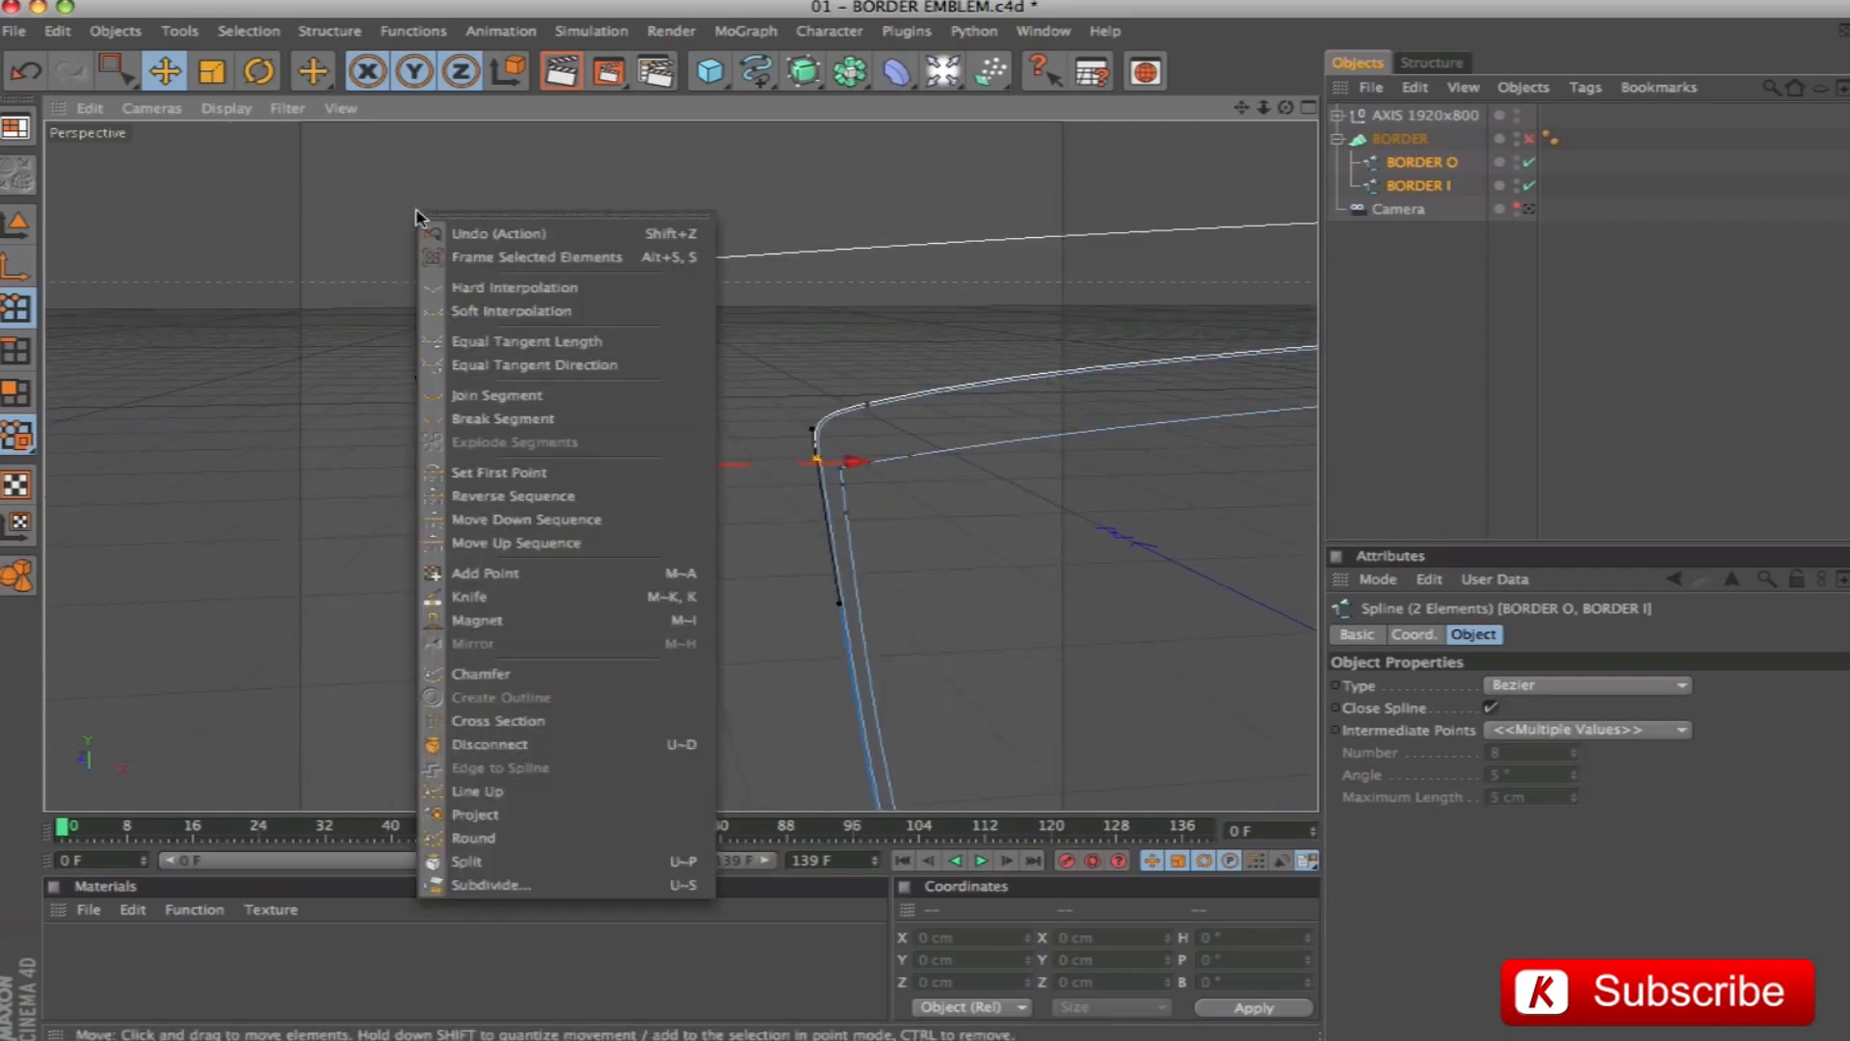
click(534, 473)
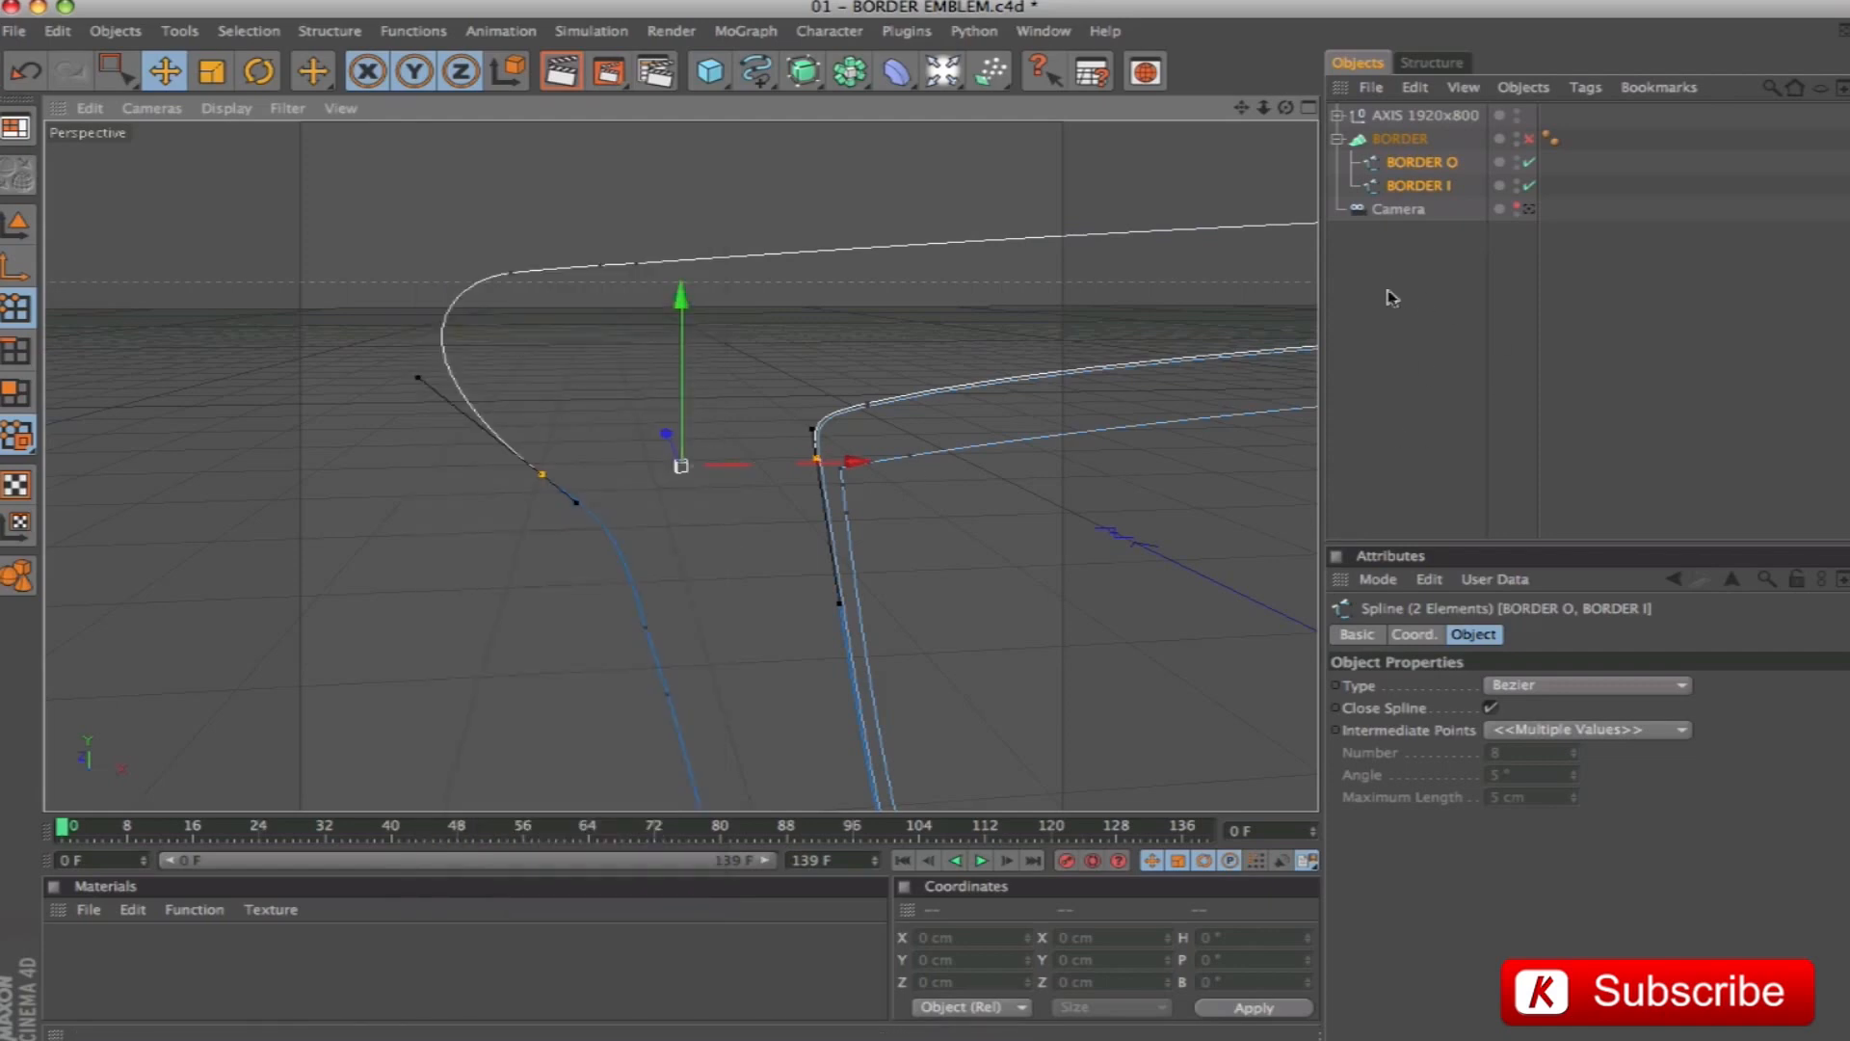
click(1398, 298)
click(1528, 139)
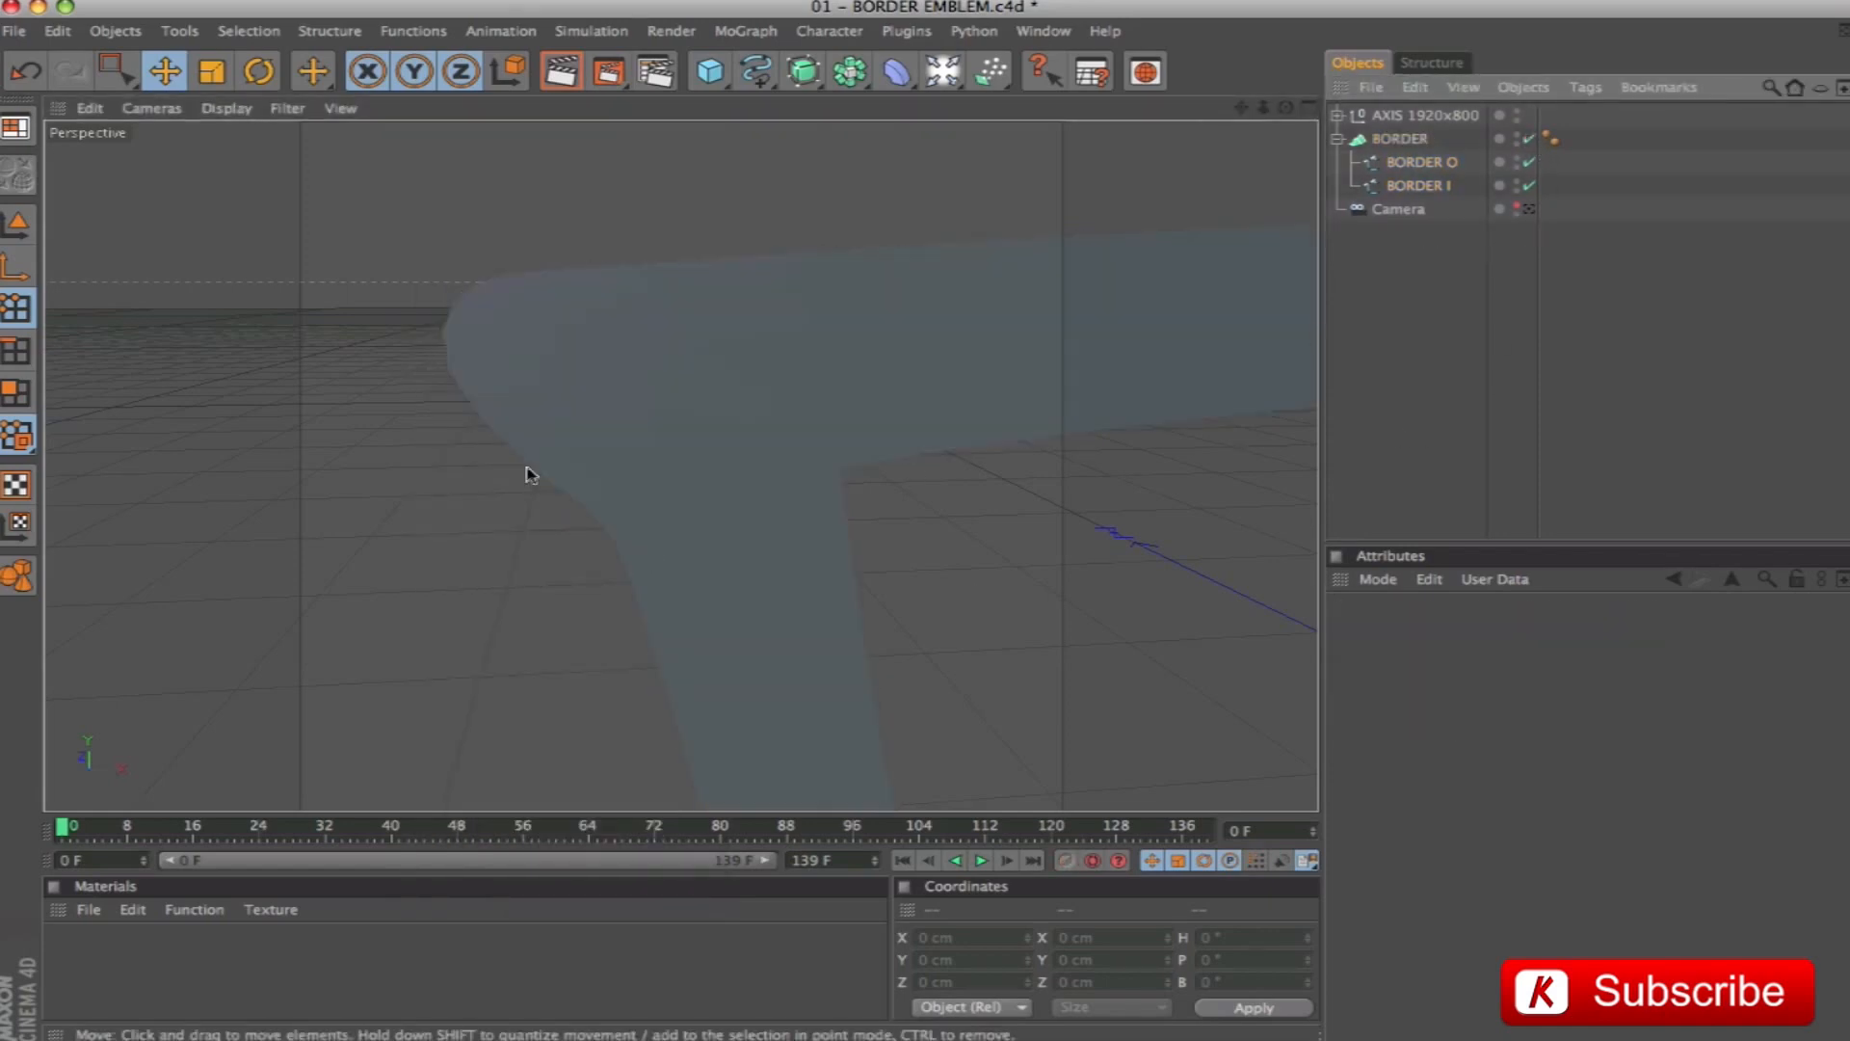
click(1402, 140)
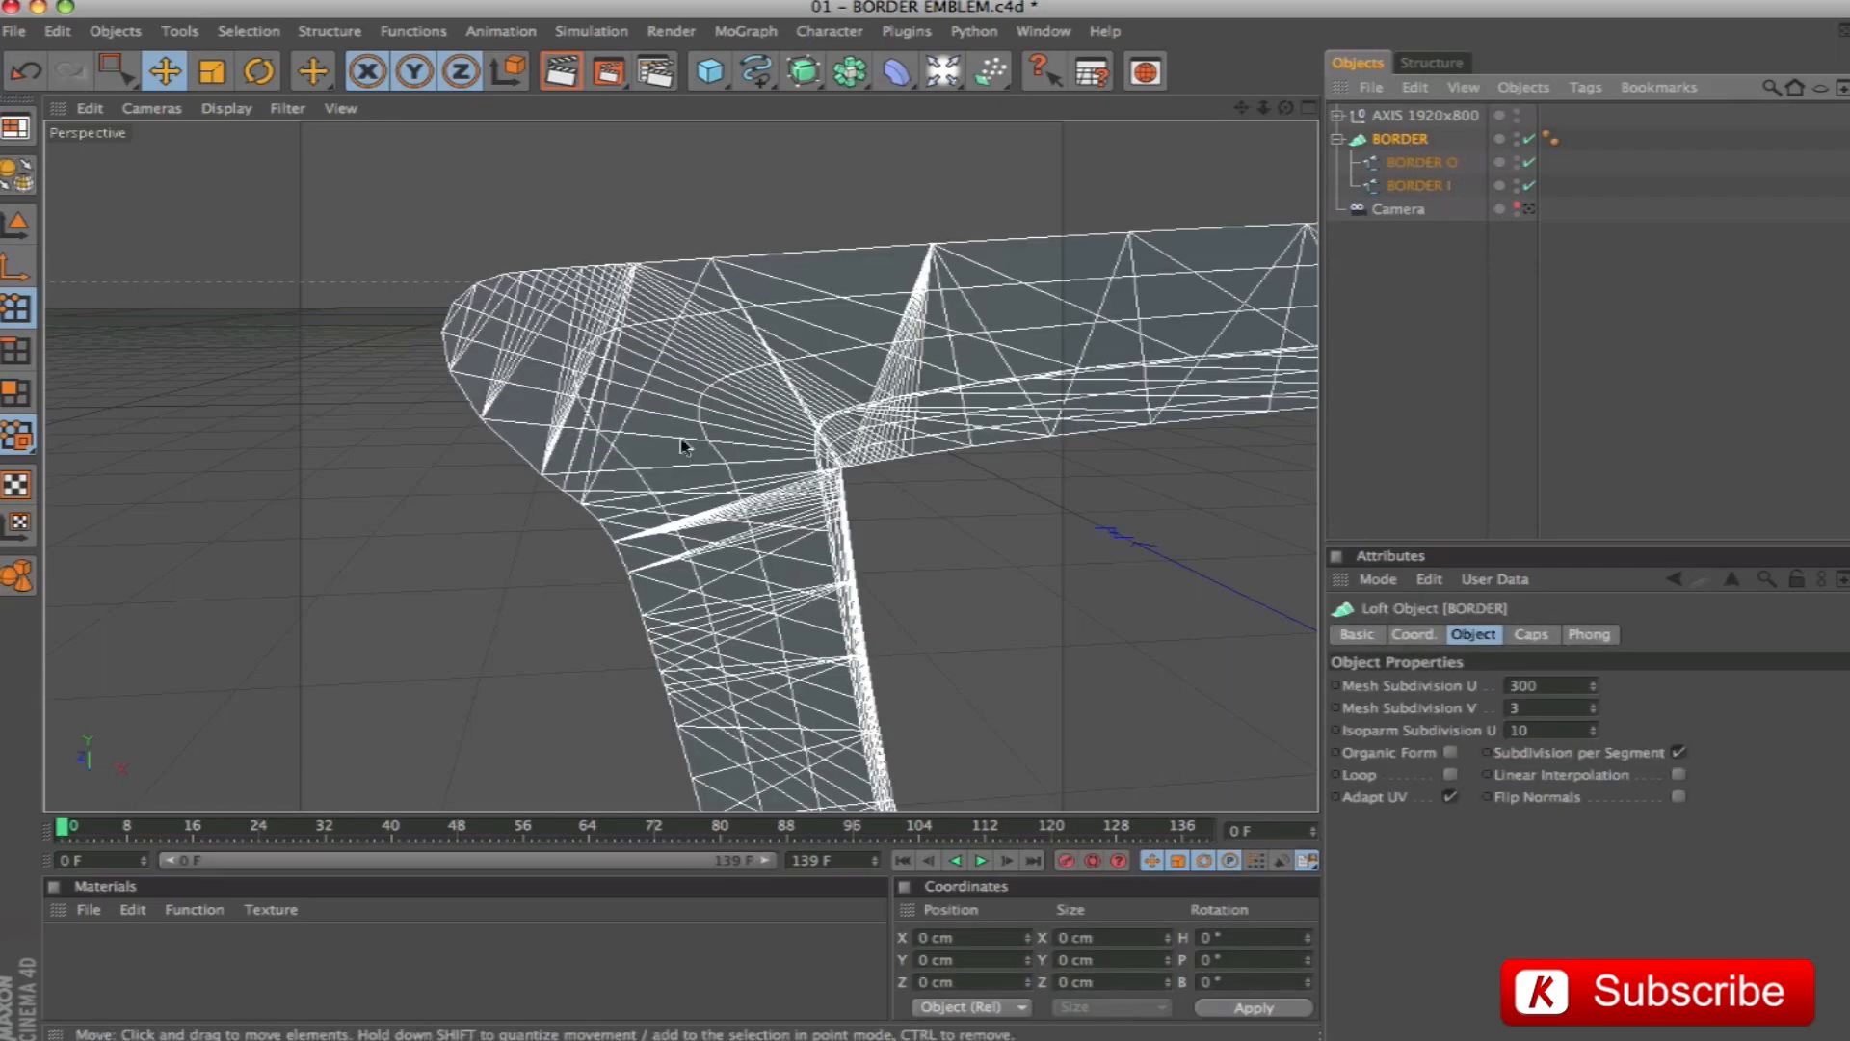
Move the whole BORDER I spline to a Z position of -21 cm to give the border depth
key(h)
alt+drag(1157, 371, 927, 367)
drag(1241, 109, 979, 347)
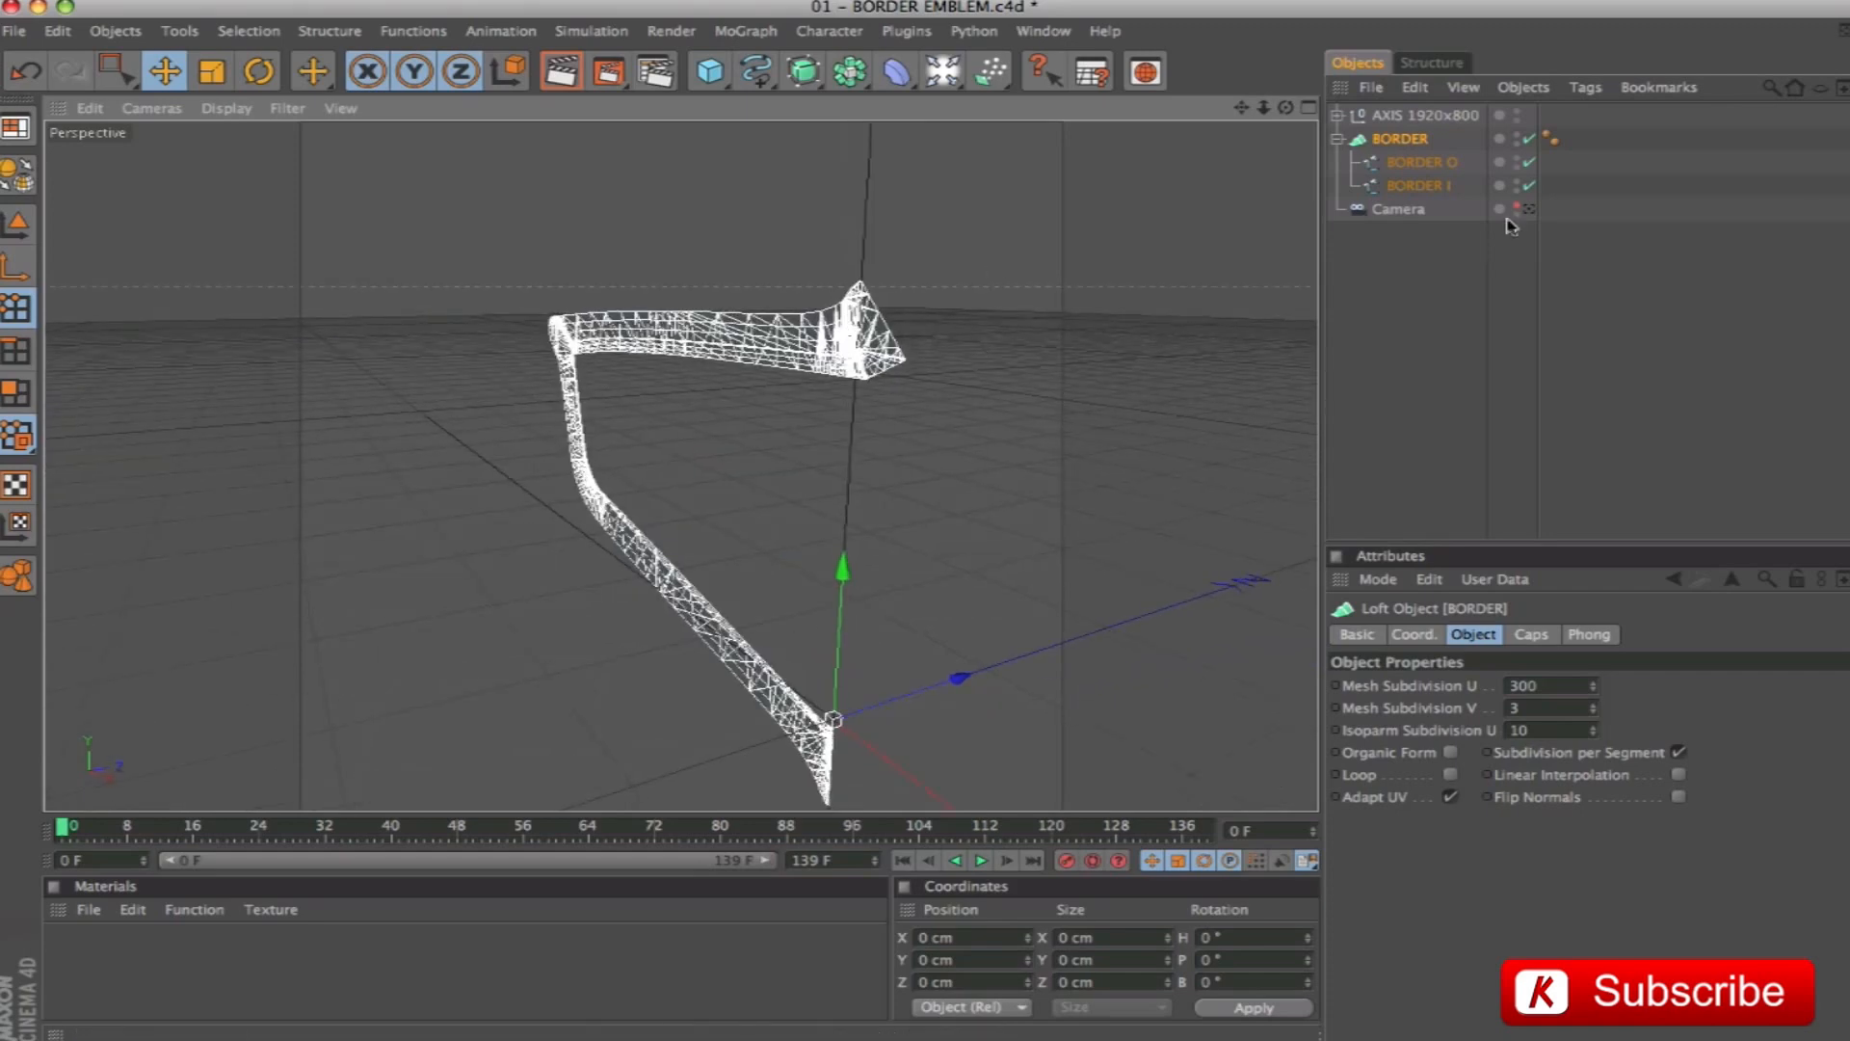
click(1419, 185)
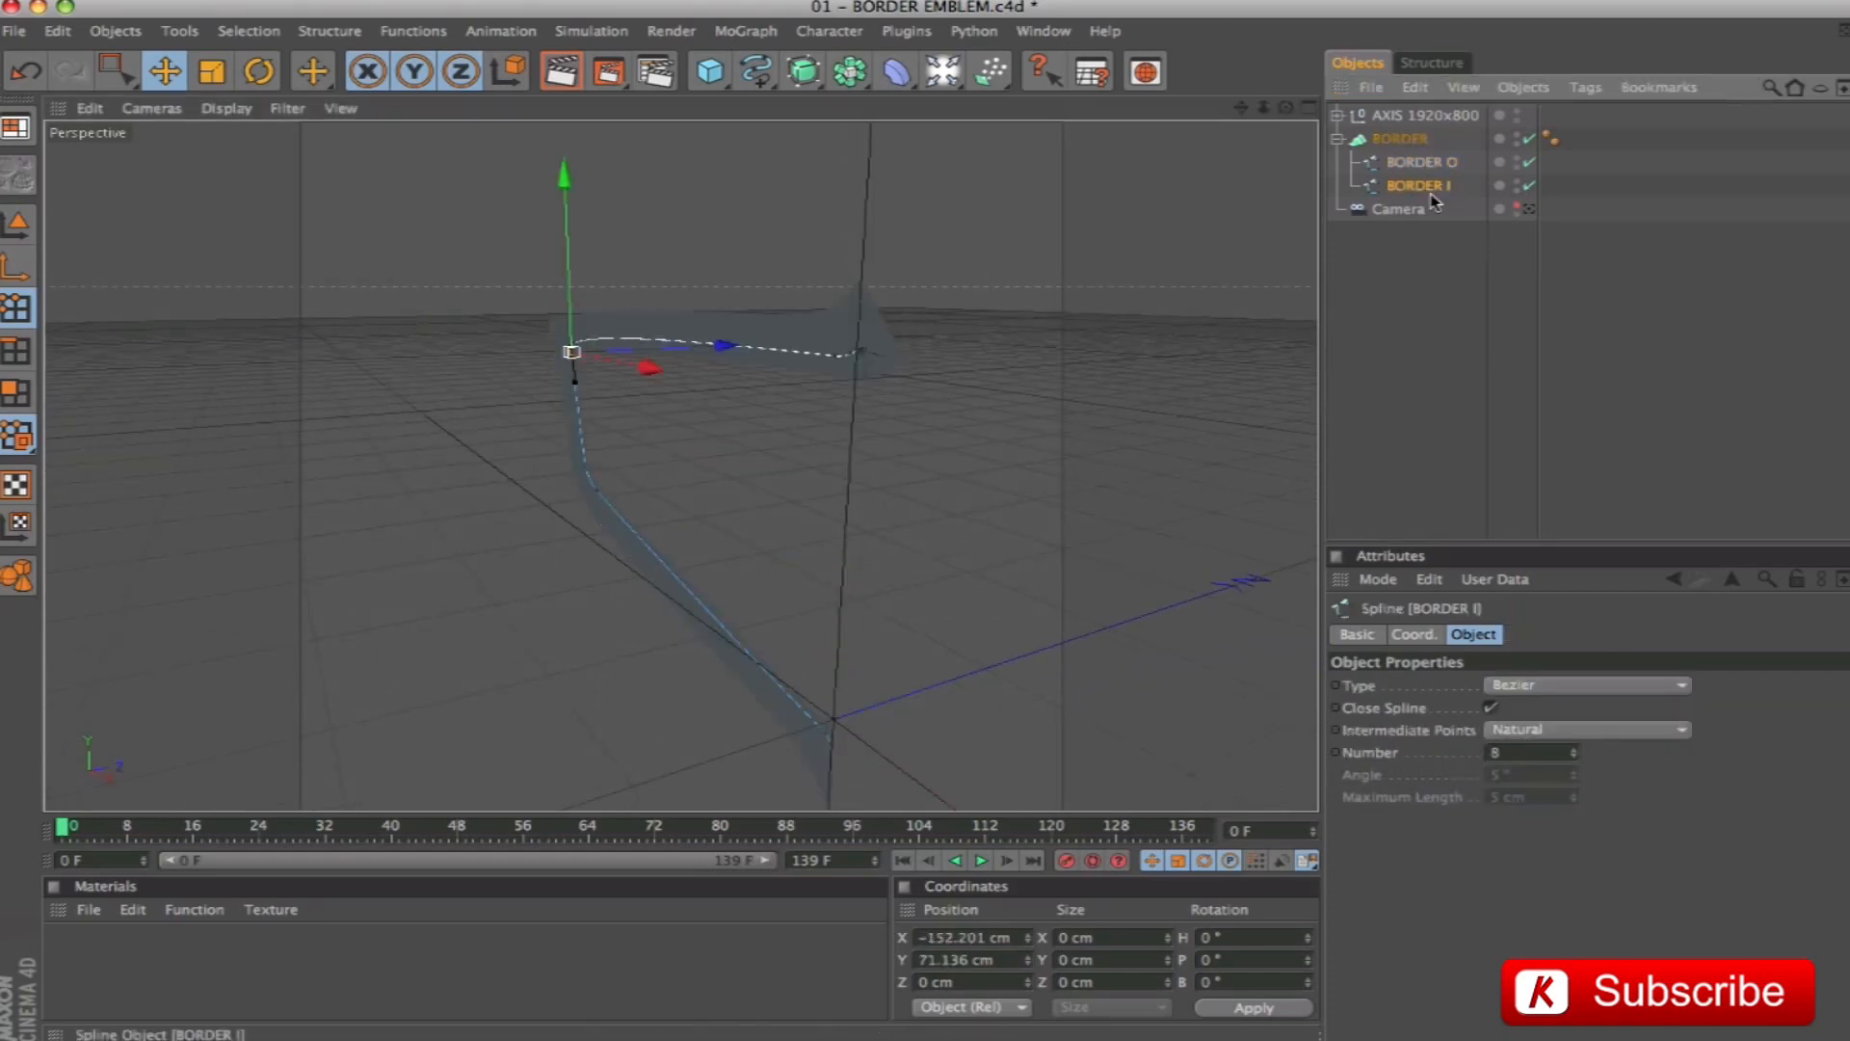
click(7, 227)
click(995, 983)
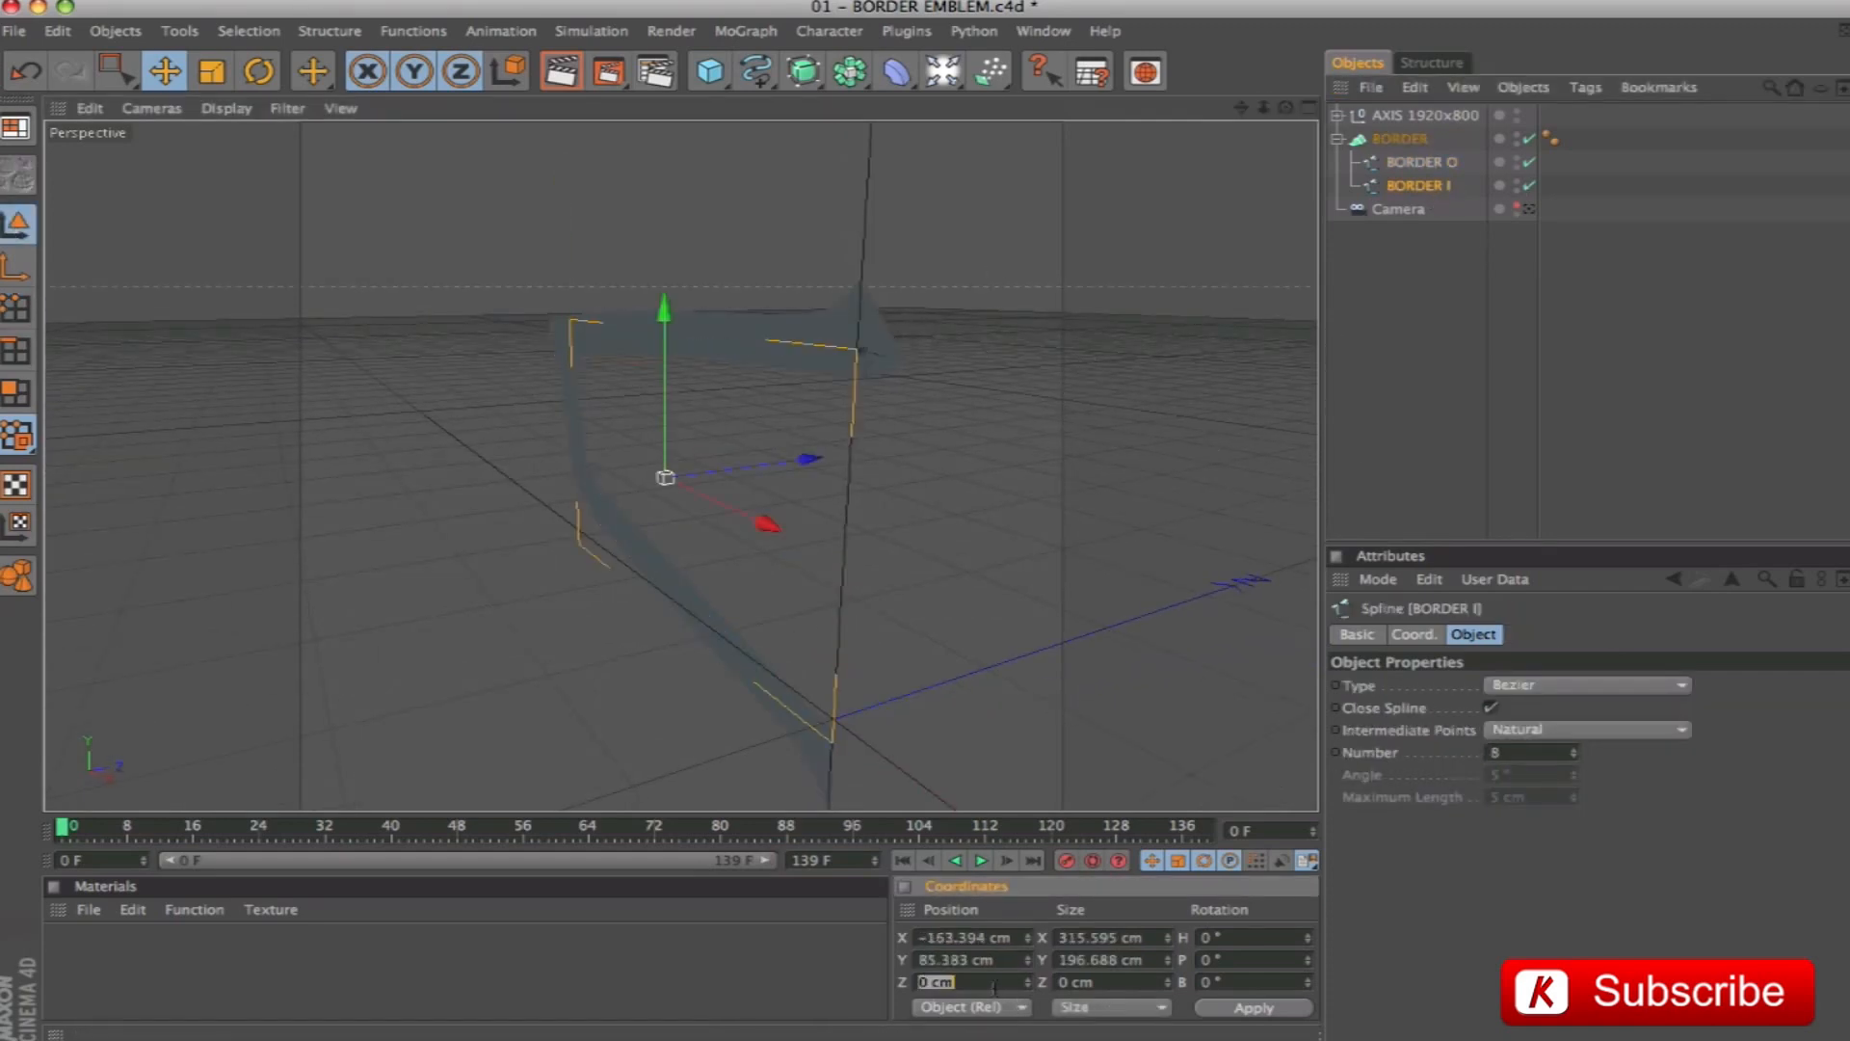
text(-21)
key(Return)
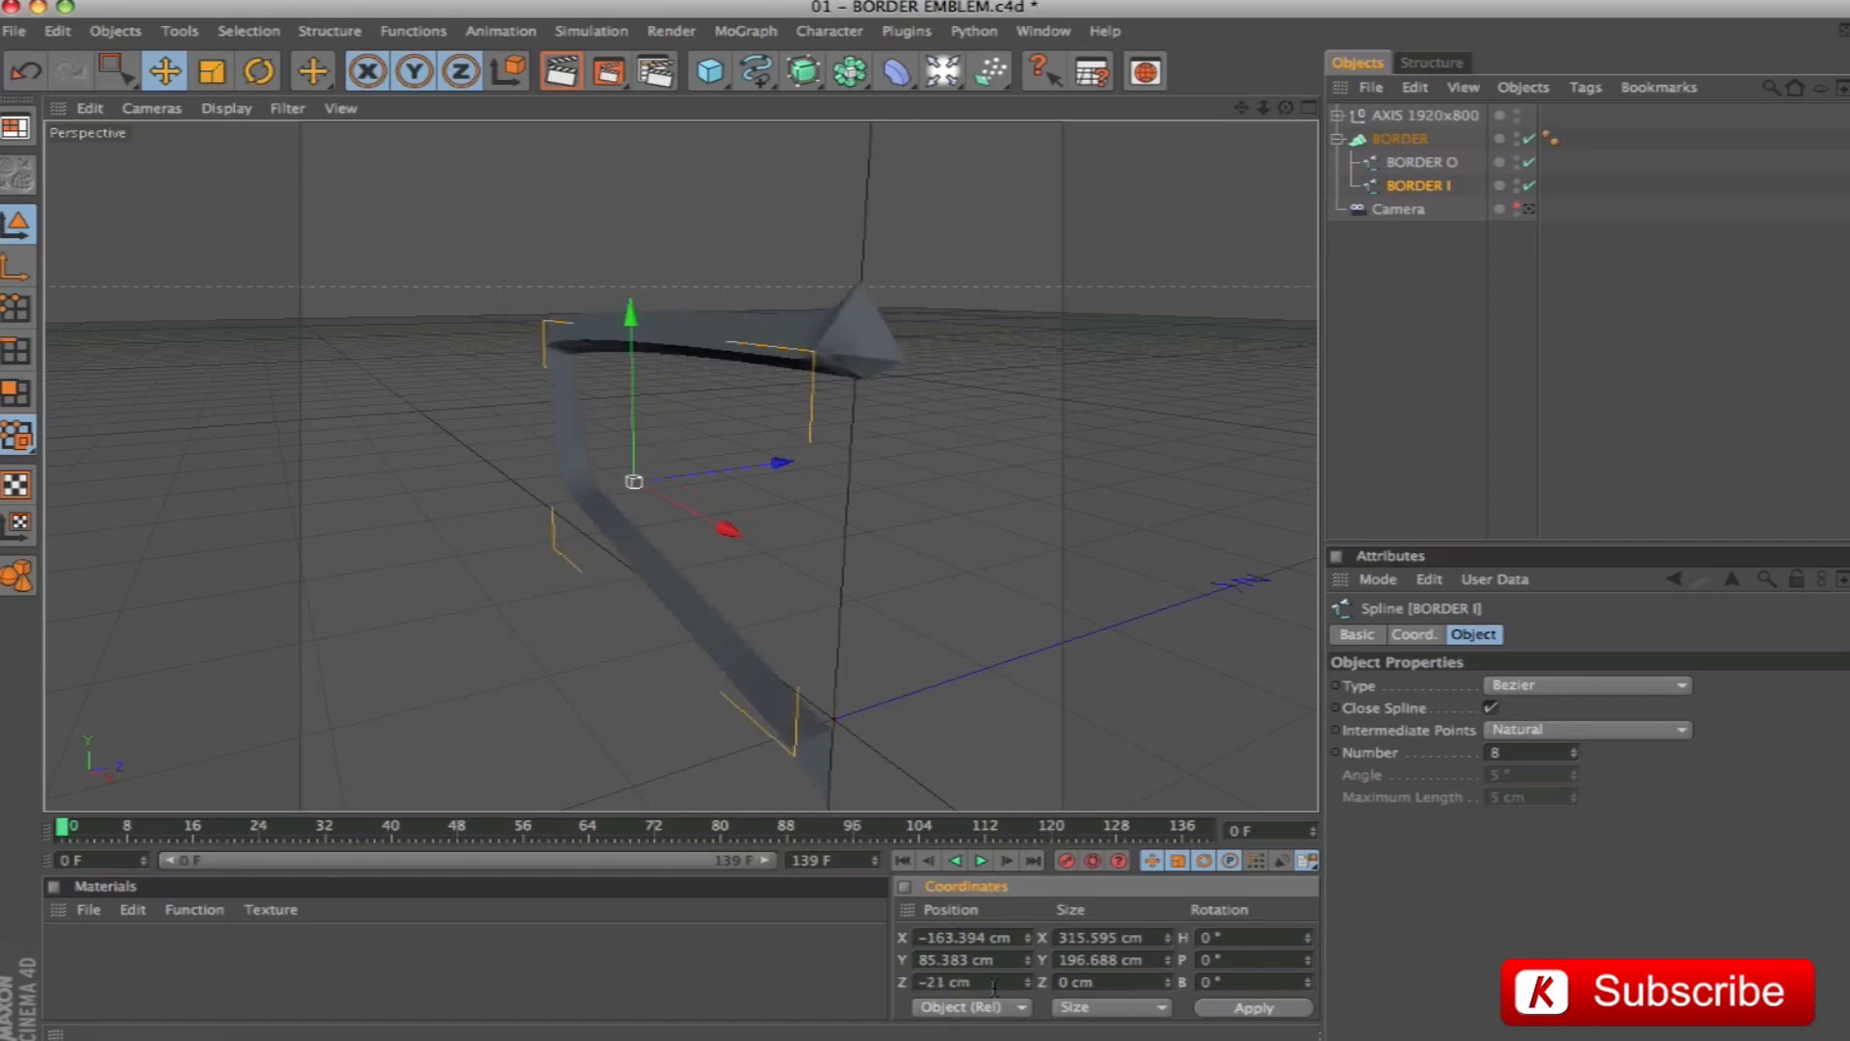
Check the border's new depth at an angle, collapse the BORDER hierarchy and select the loft
alt+drag(781, 619, 884, 372)
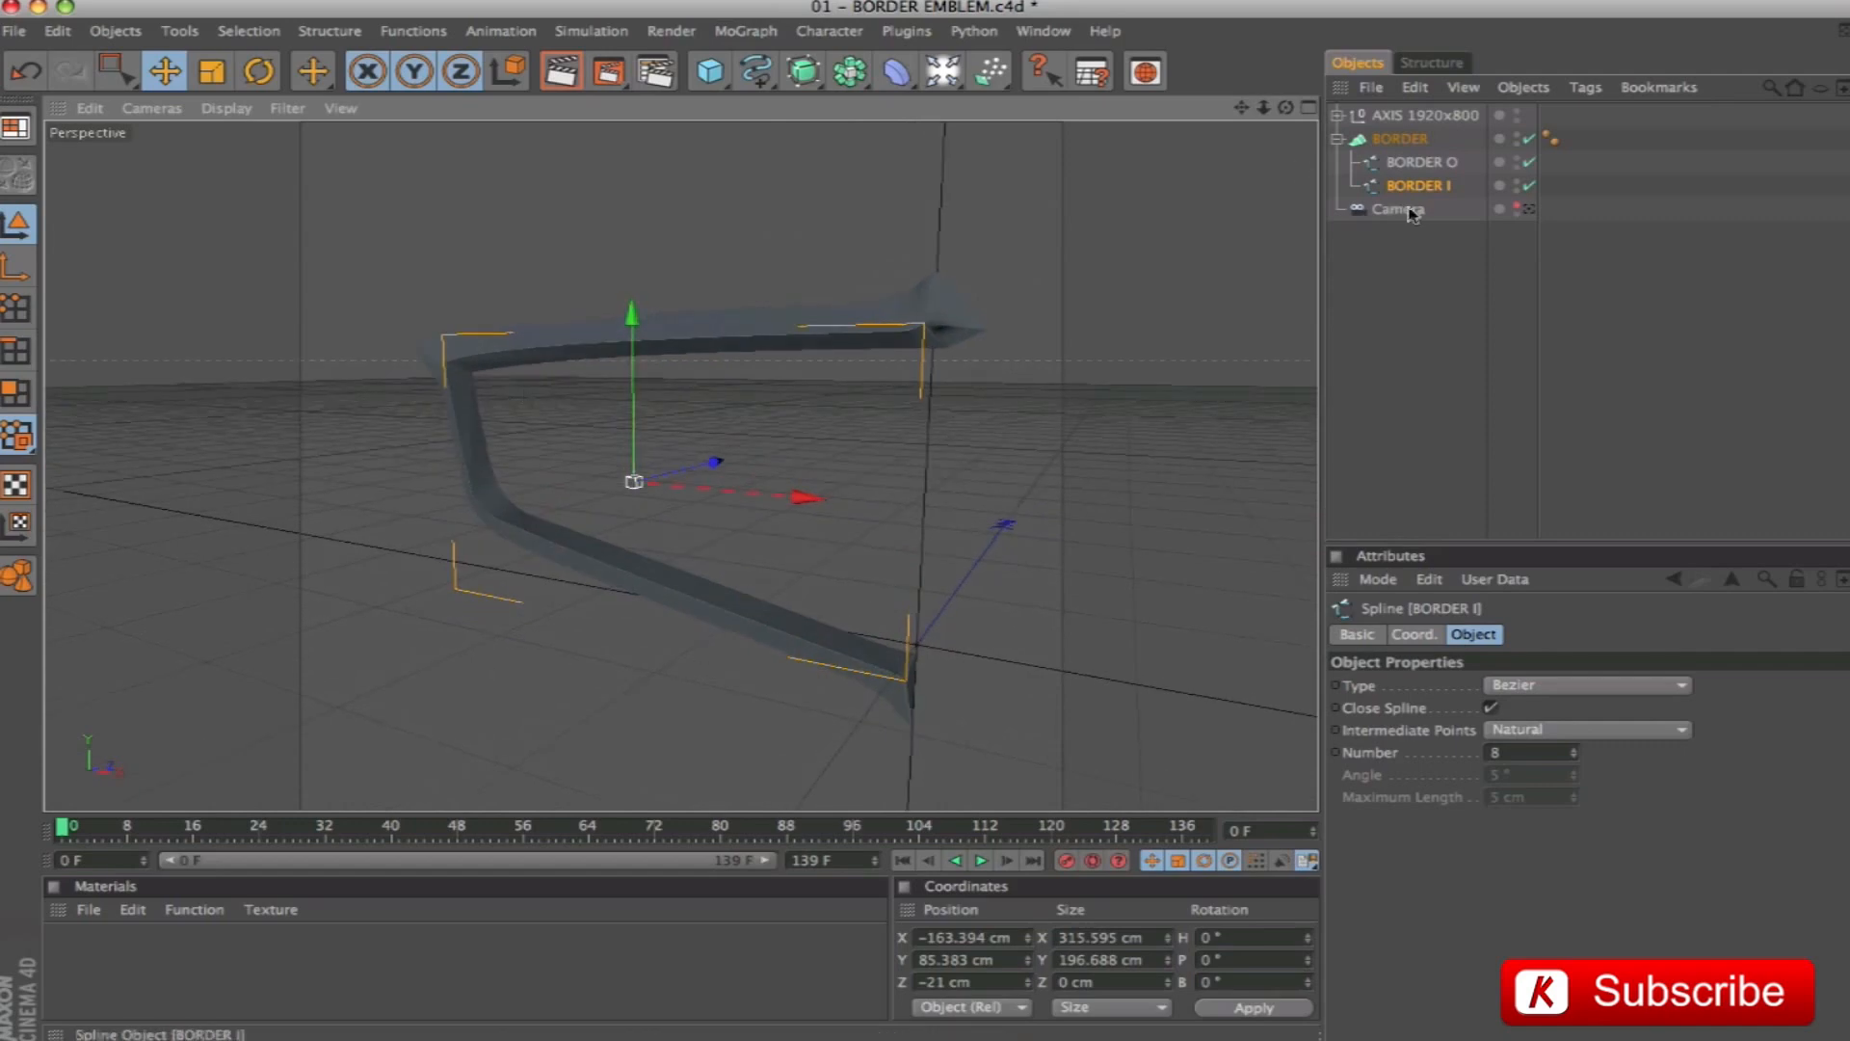
click(1338, 139)
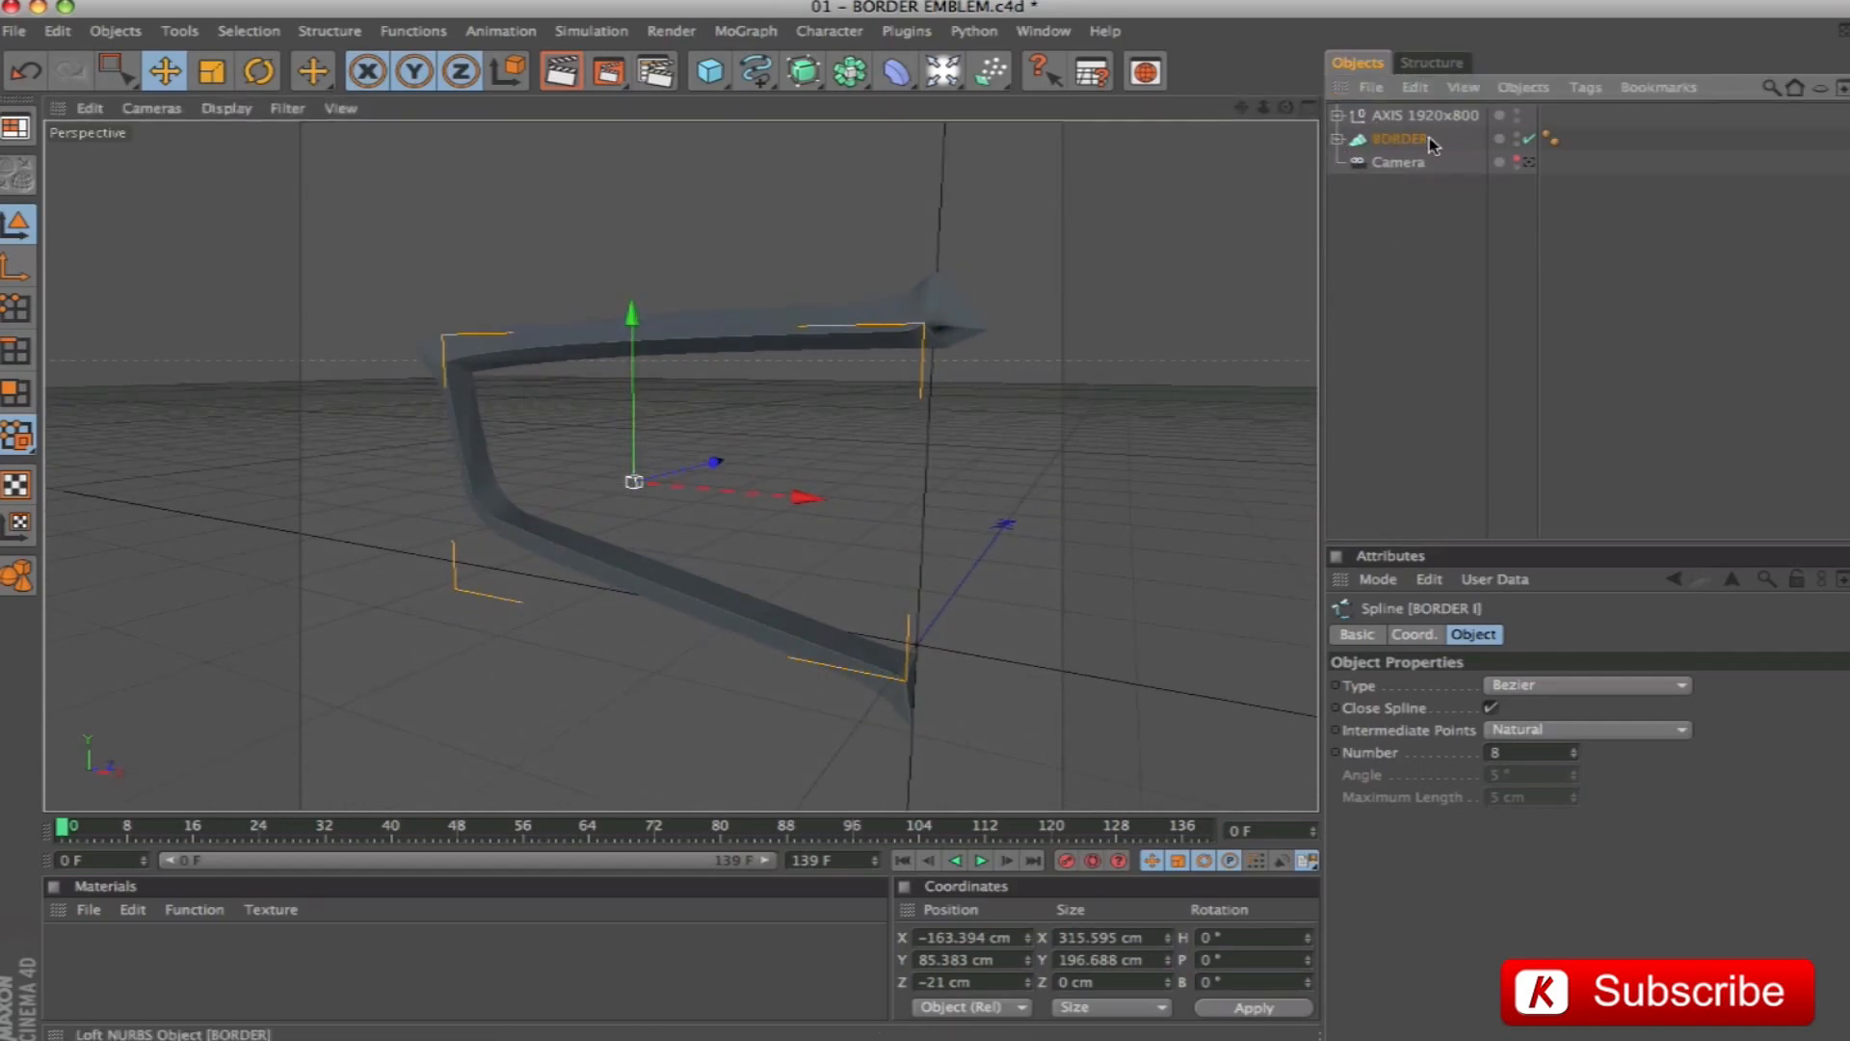
click(1400, 139)
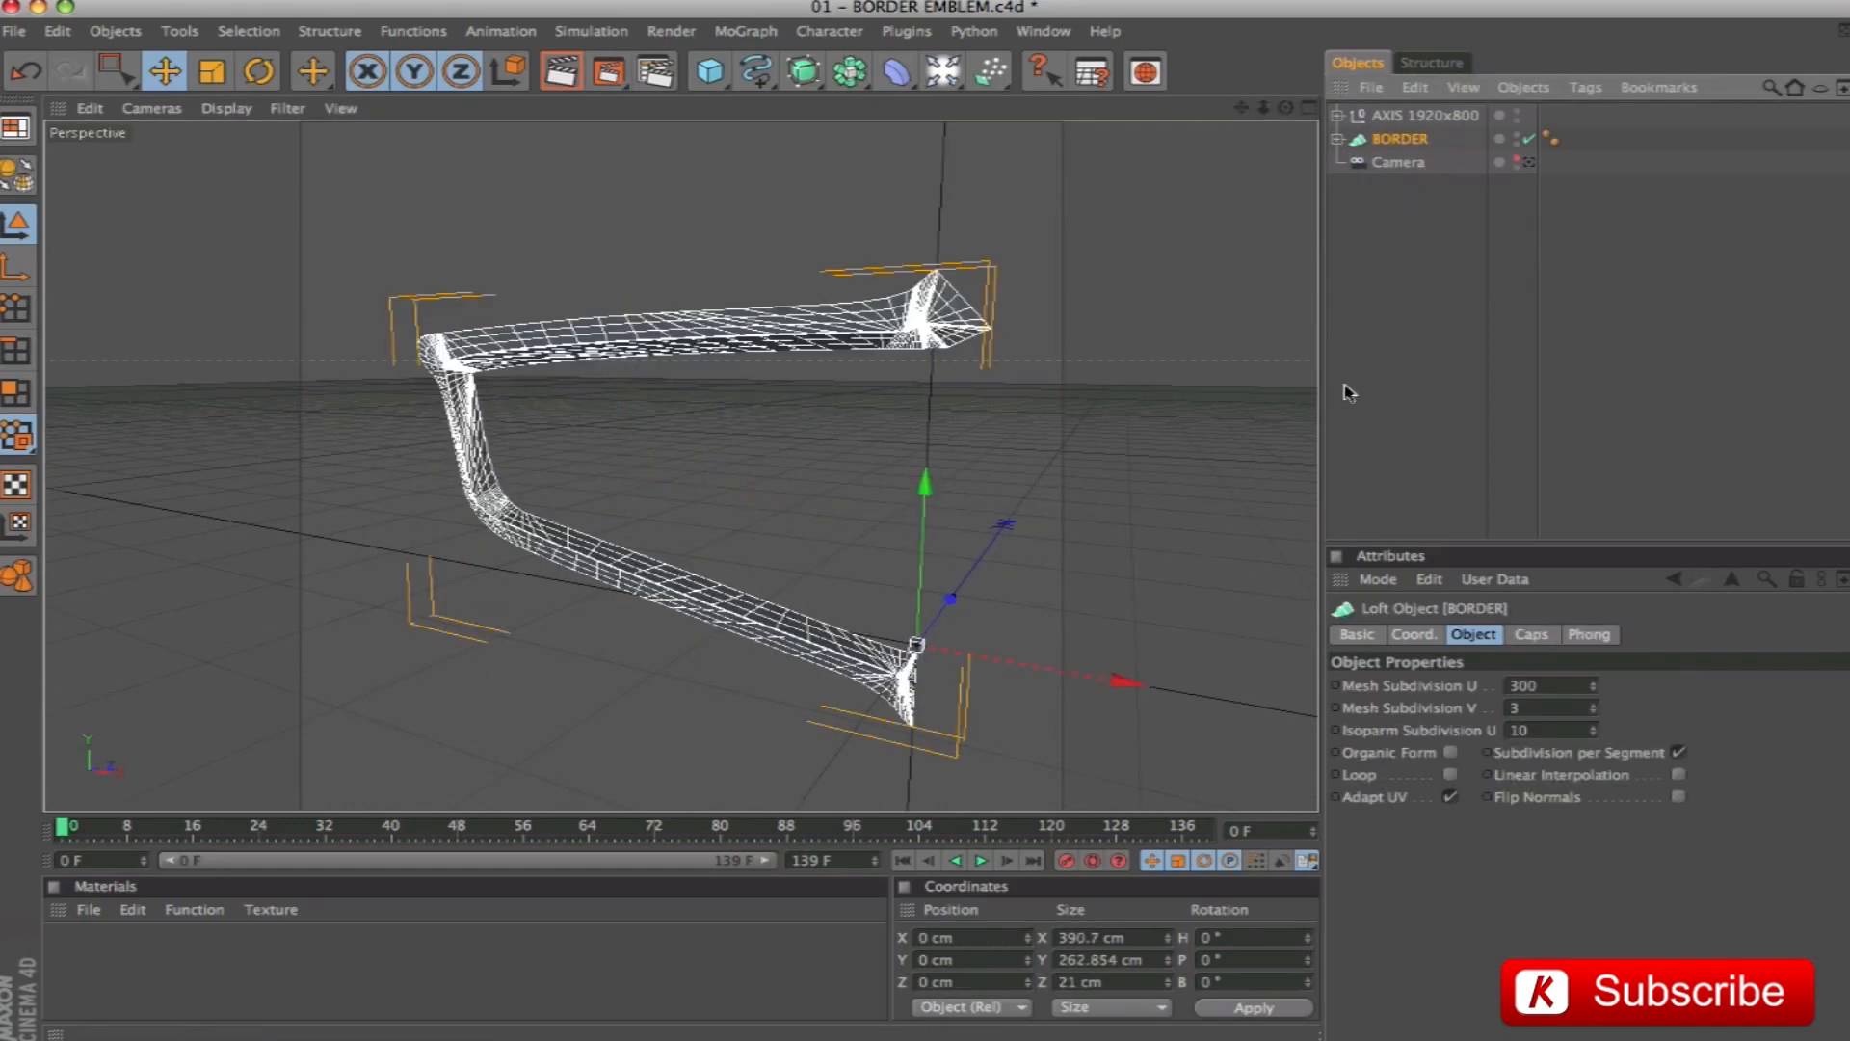
Mirror the BORDER loft across the ZY plane with a parent Symmetry object and preview the render from two angles
click(842, 75)
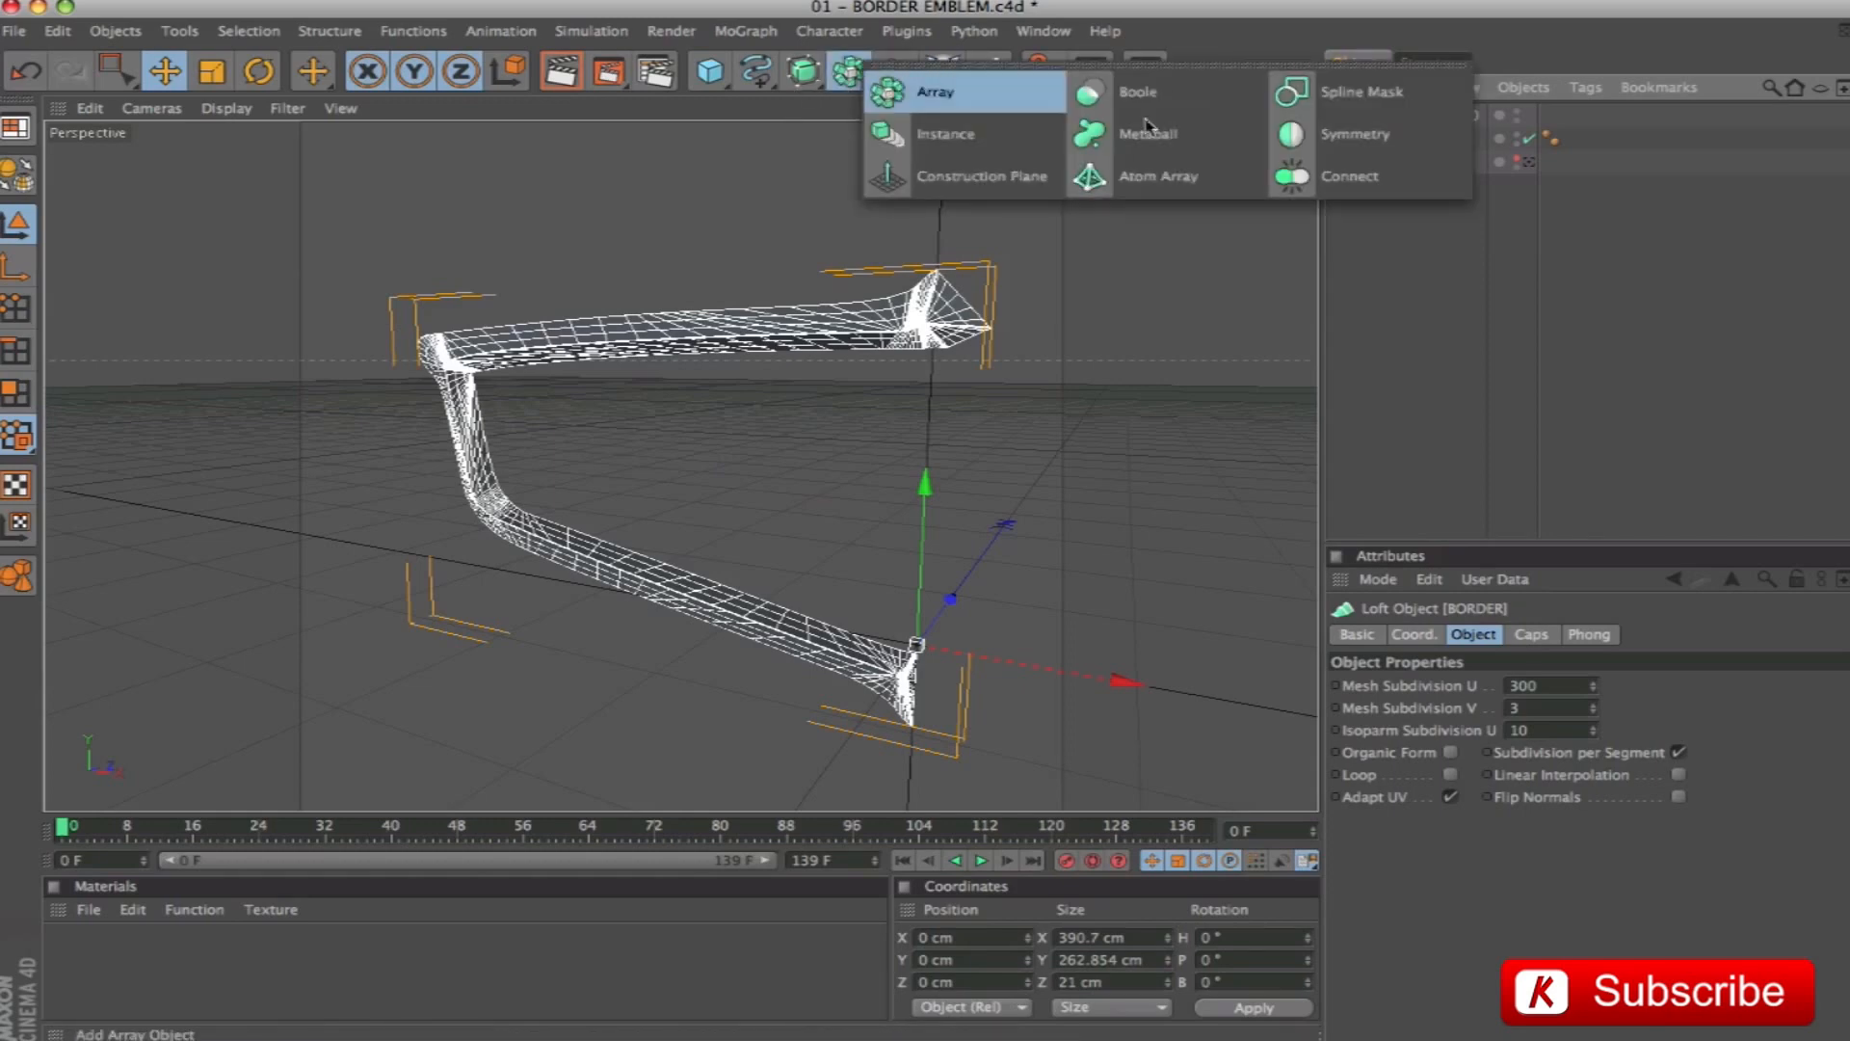
click(1349, 134)
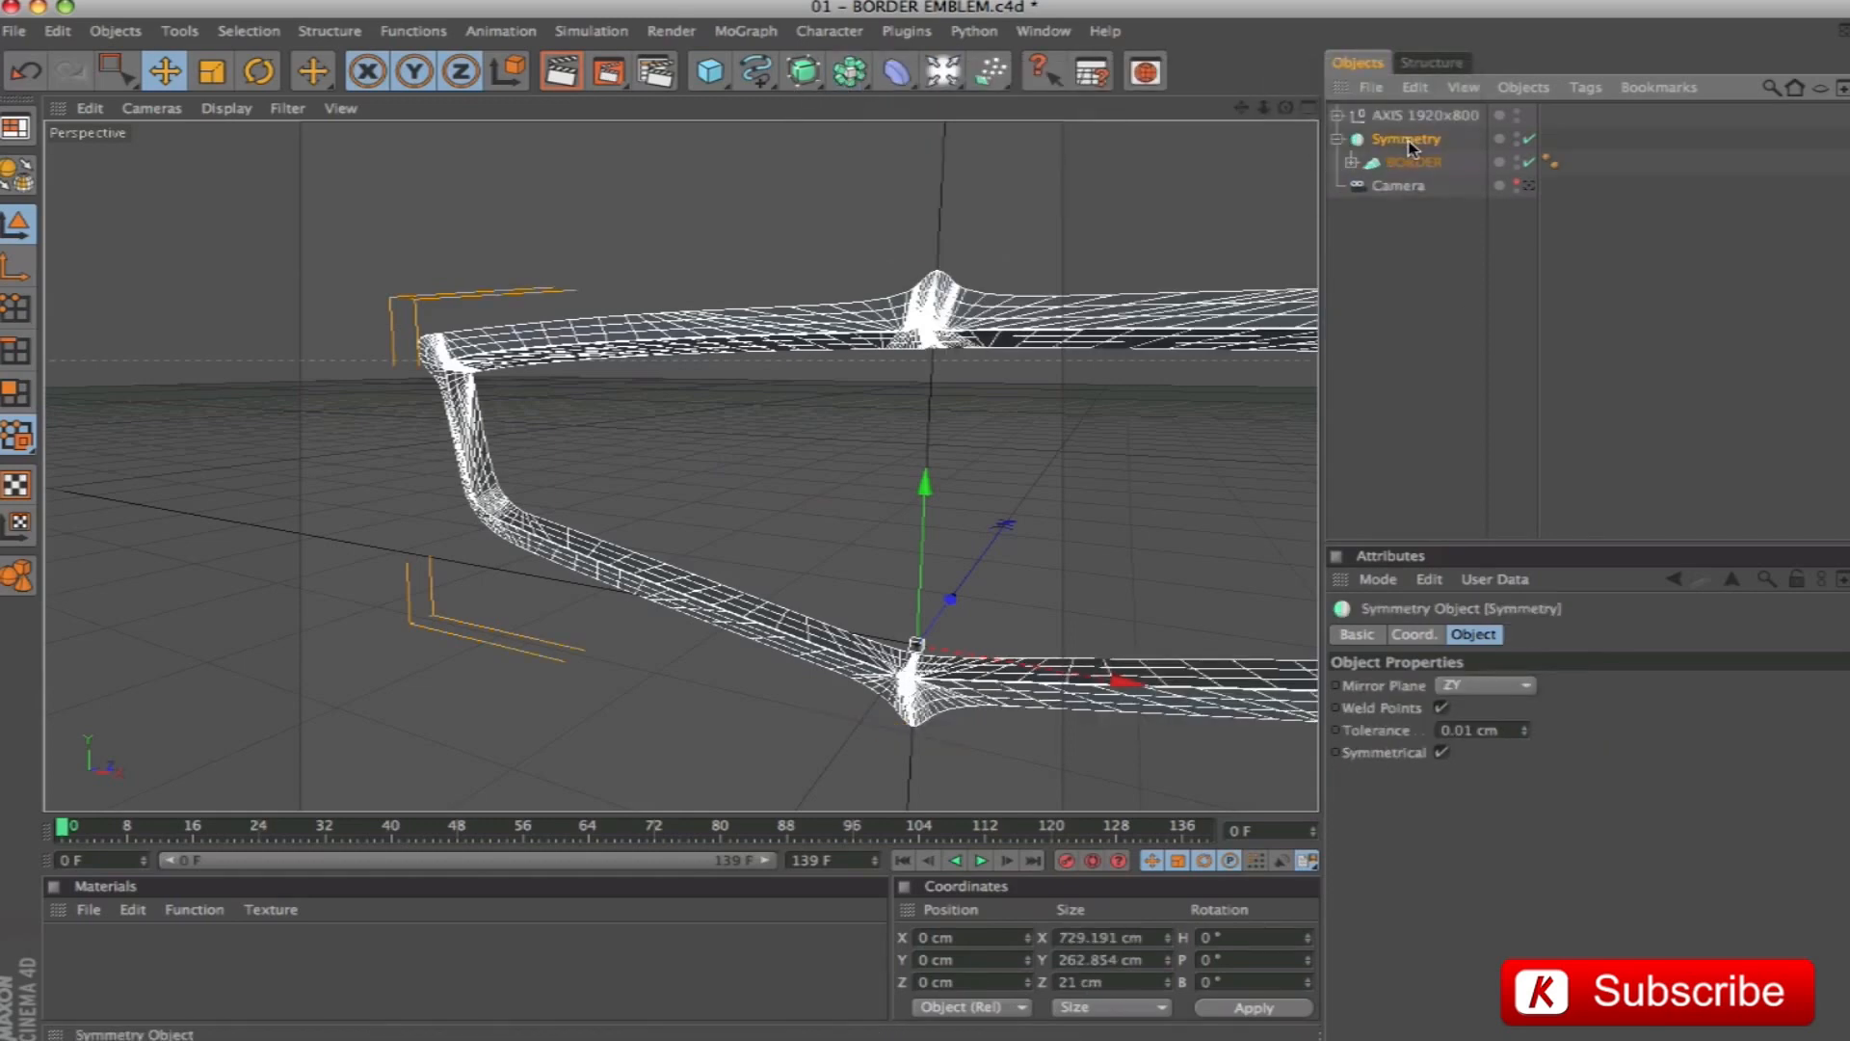
key(h)
alt+drag(1004, 347, 1058, 357)
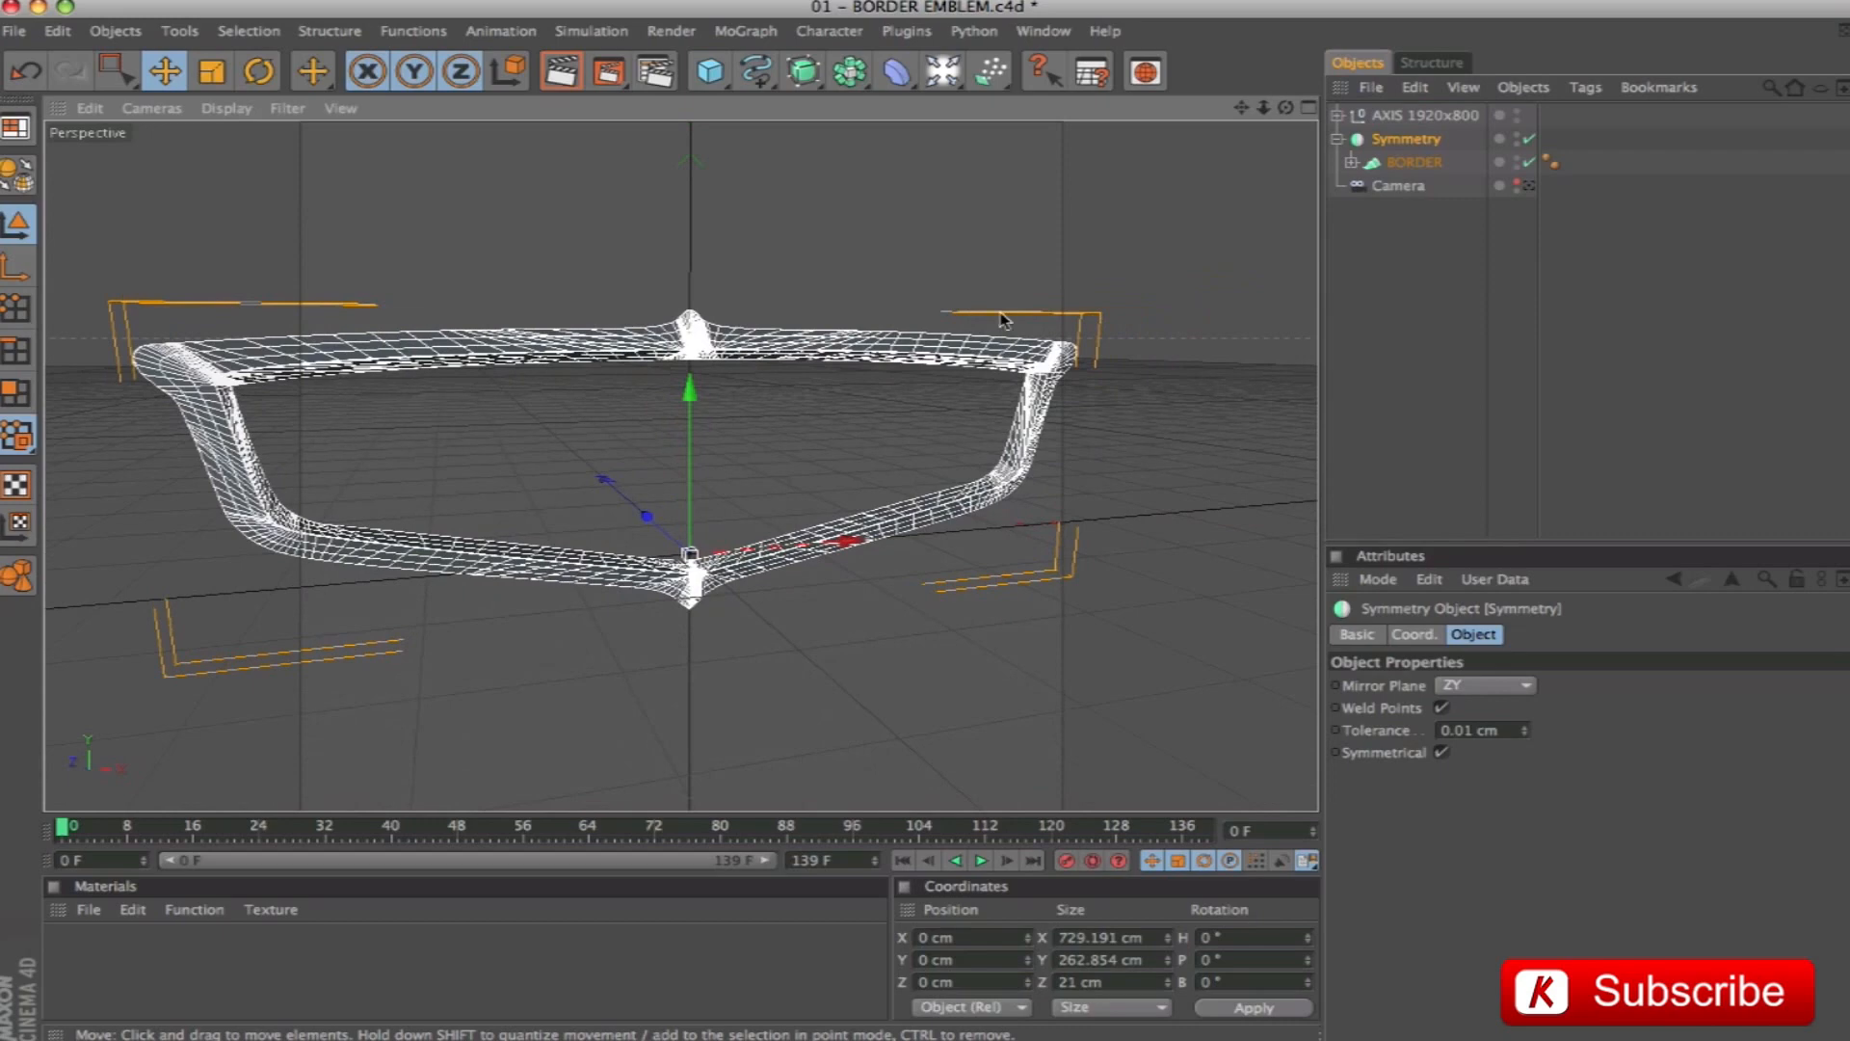
key(super+r)
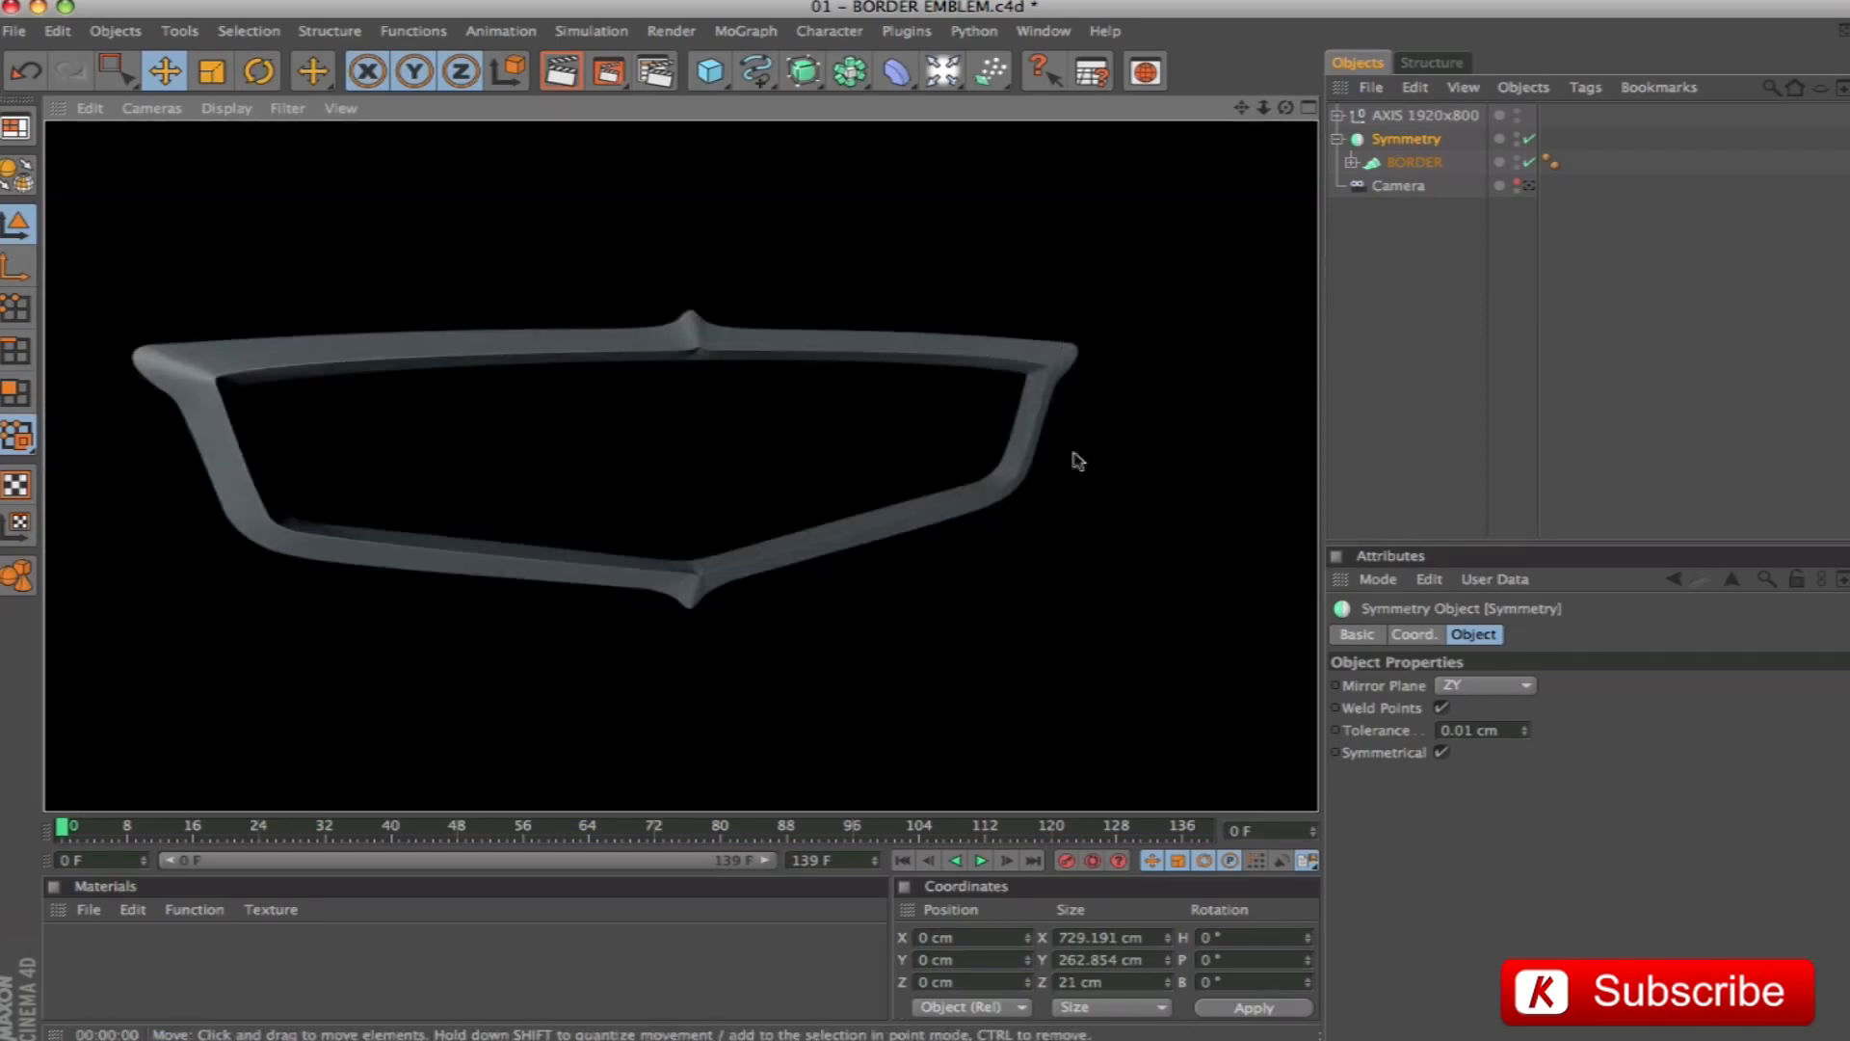
alt+drag(380, 263, 183, 270)
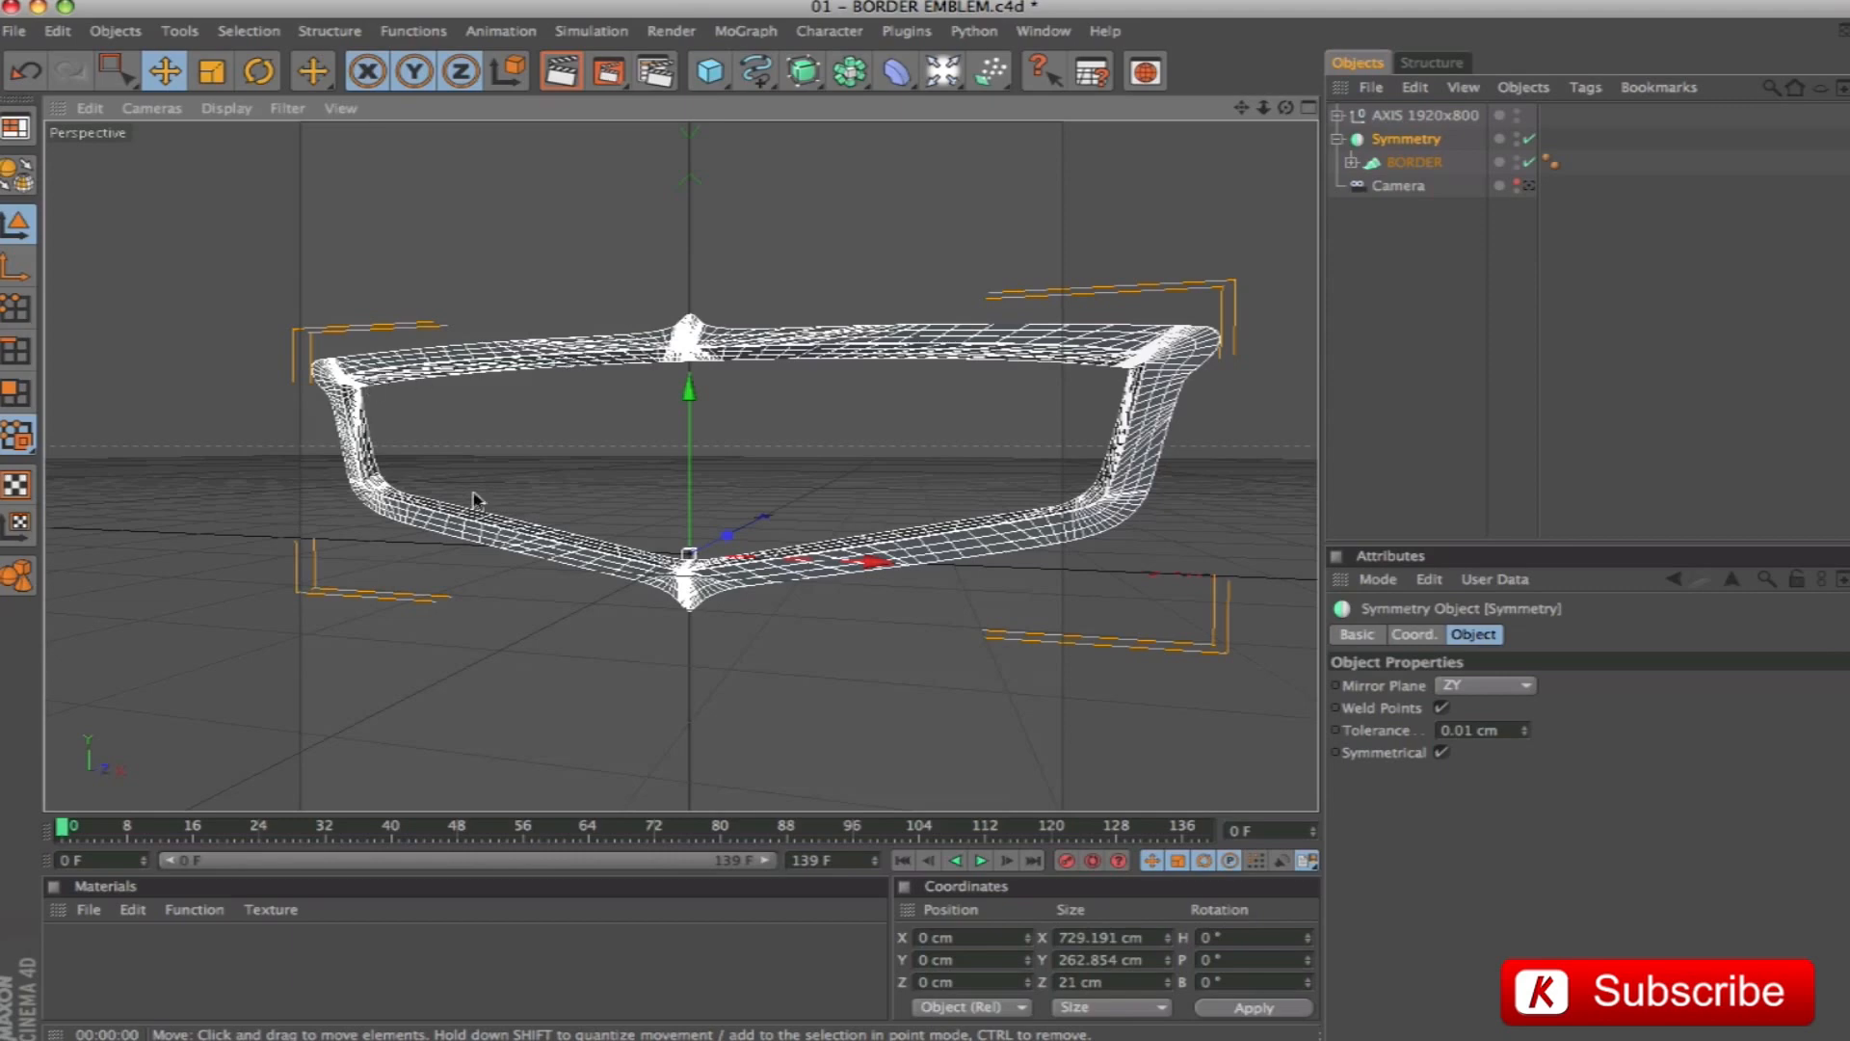
key(ctrl+r)
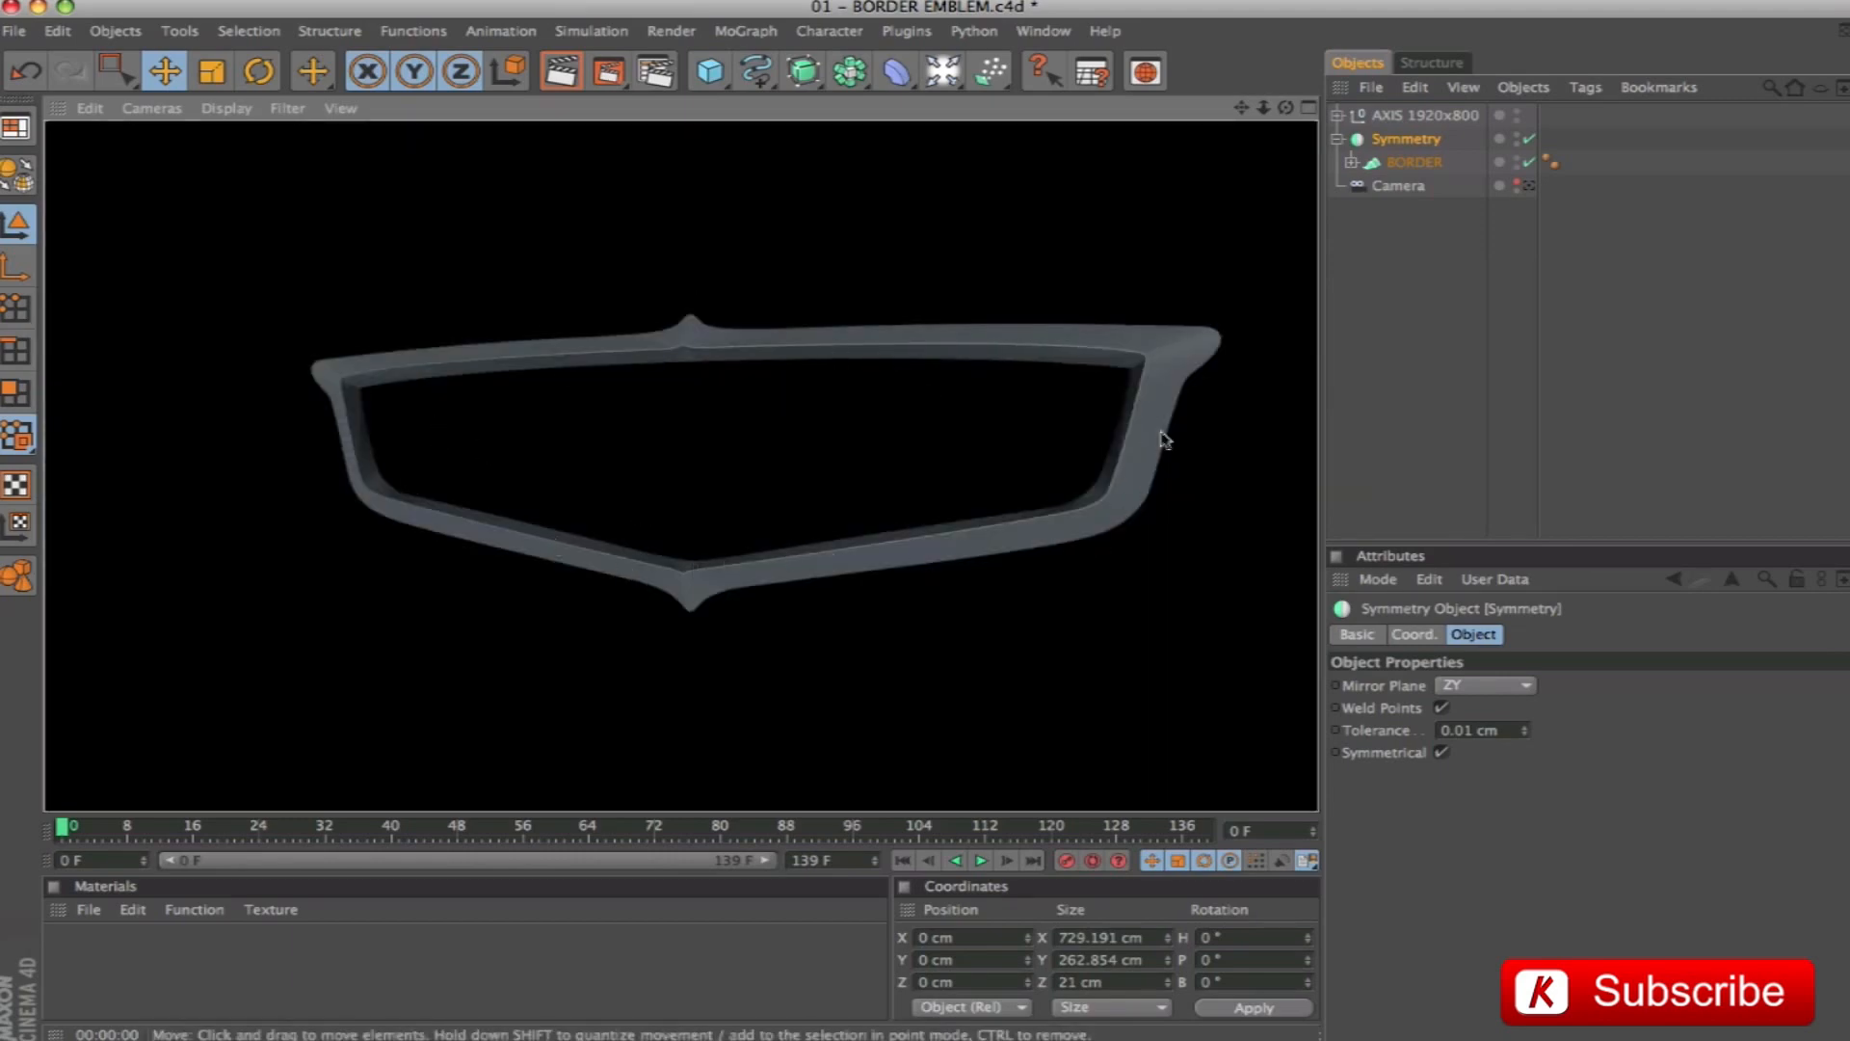
Try enabling Angle Limit on the BORDER loft's Phong tag with a Phong Angle of 180° and render the view
click(1552, 161)
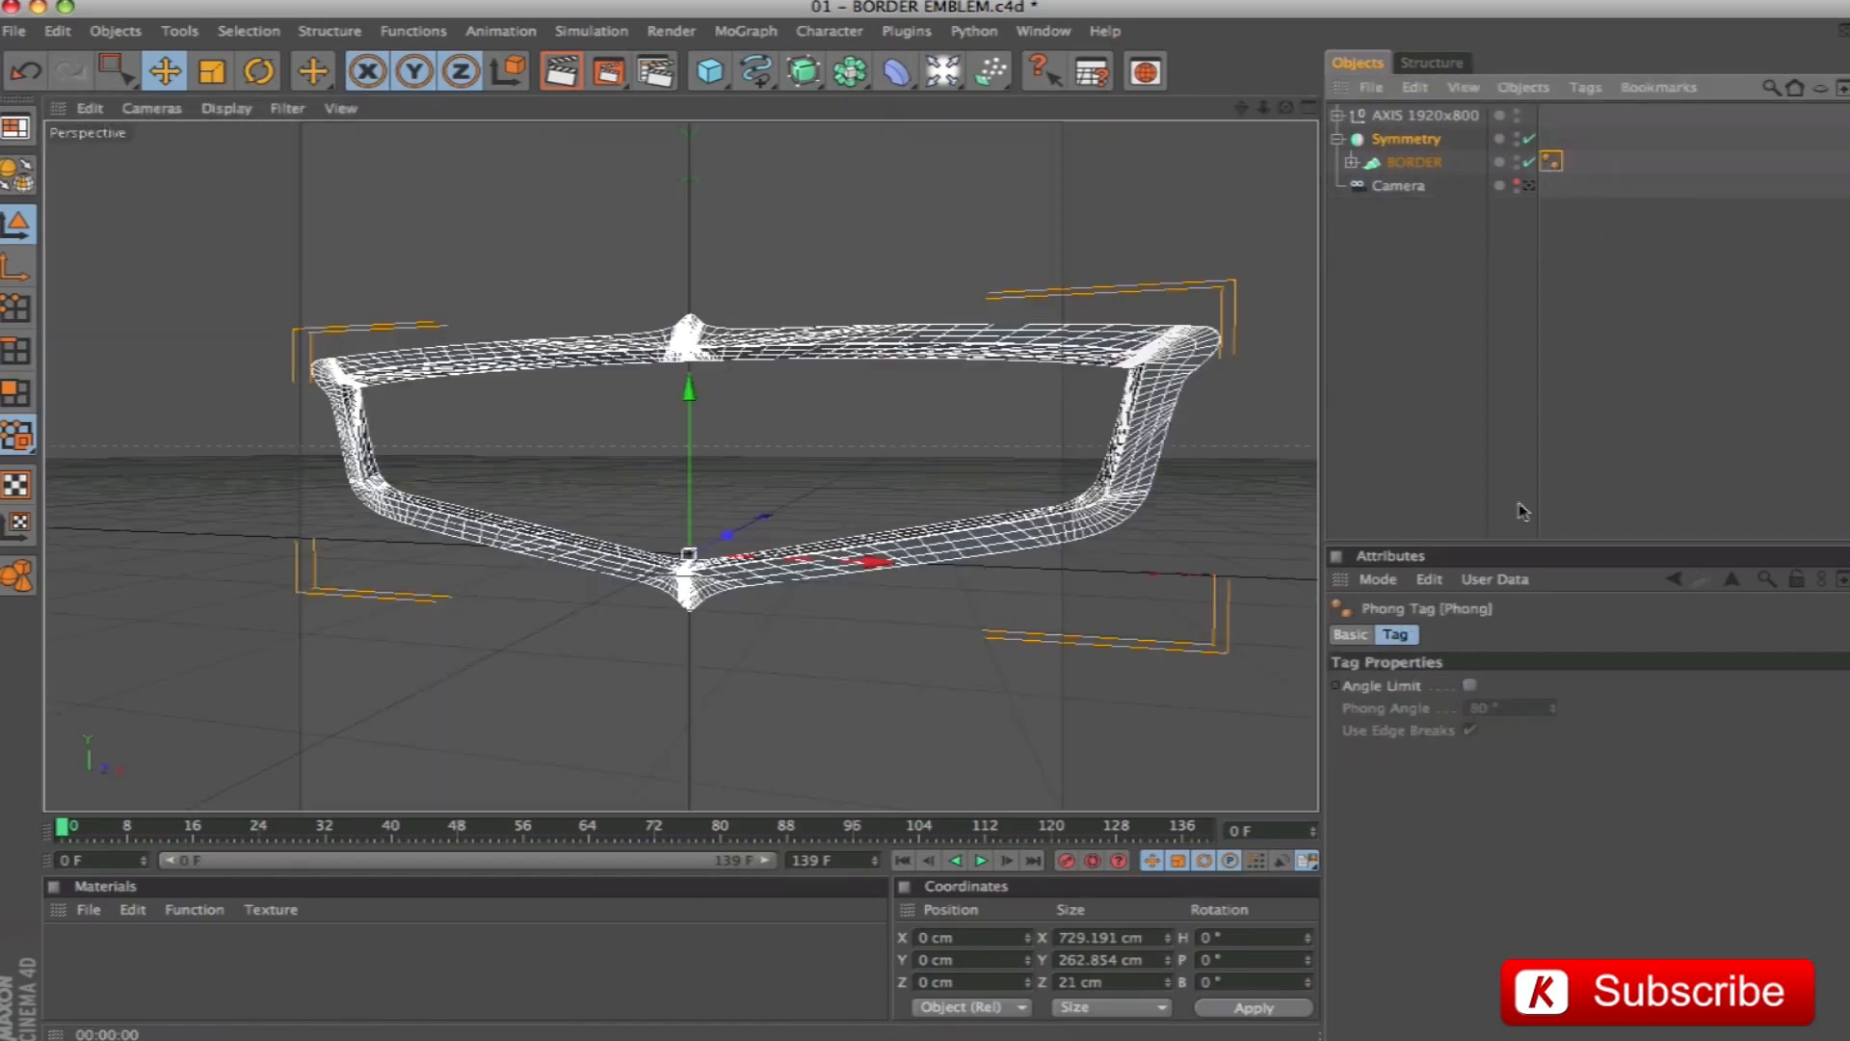
click(1469, 686)
drag(1558, 712, 1558, 675)
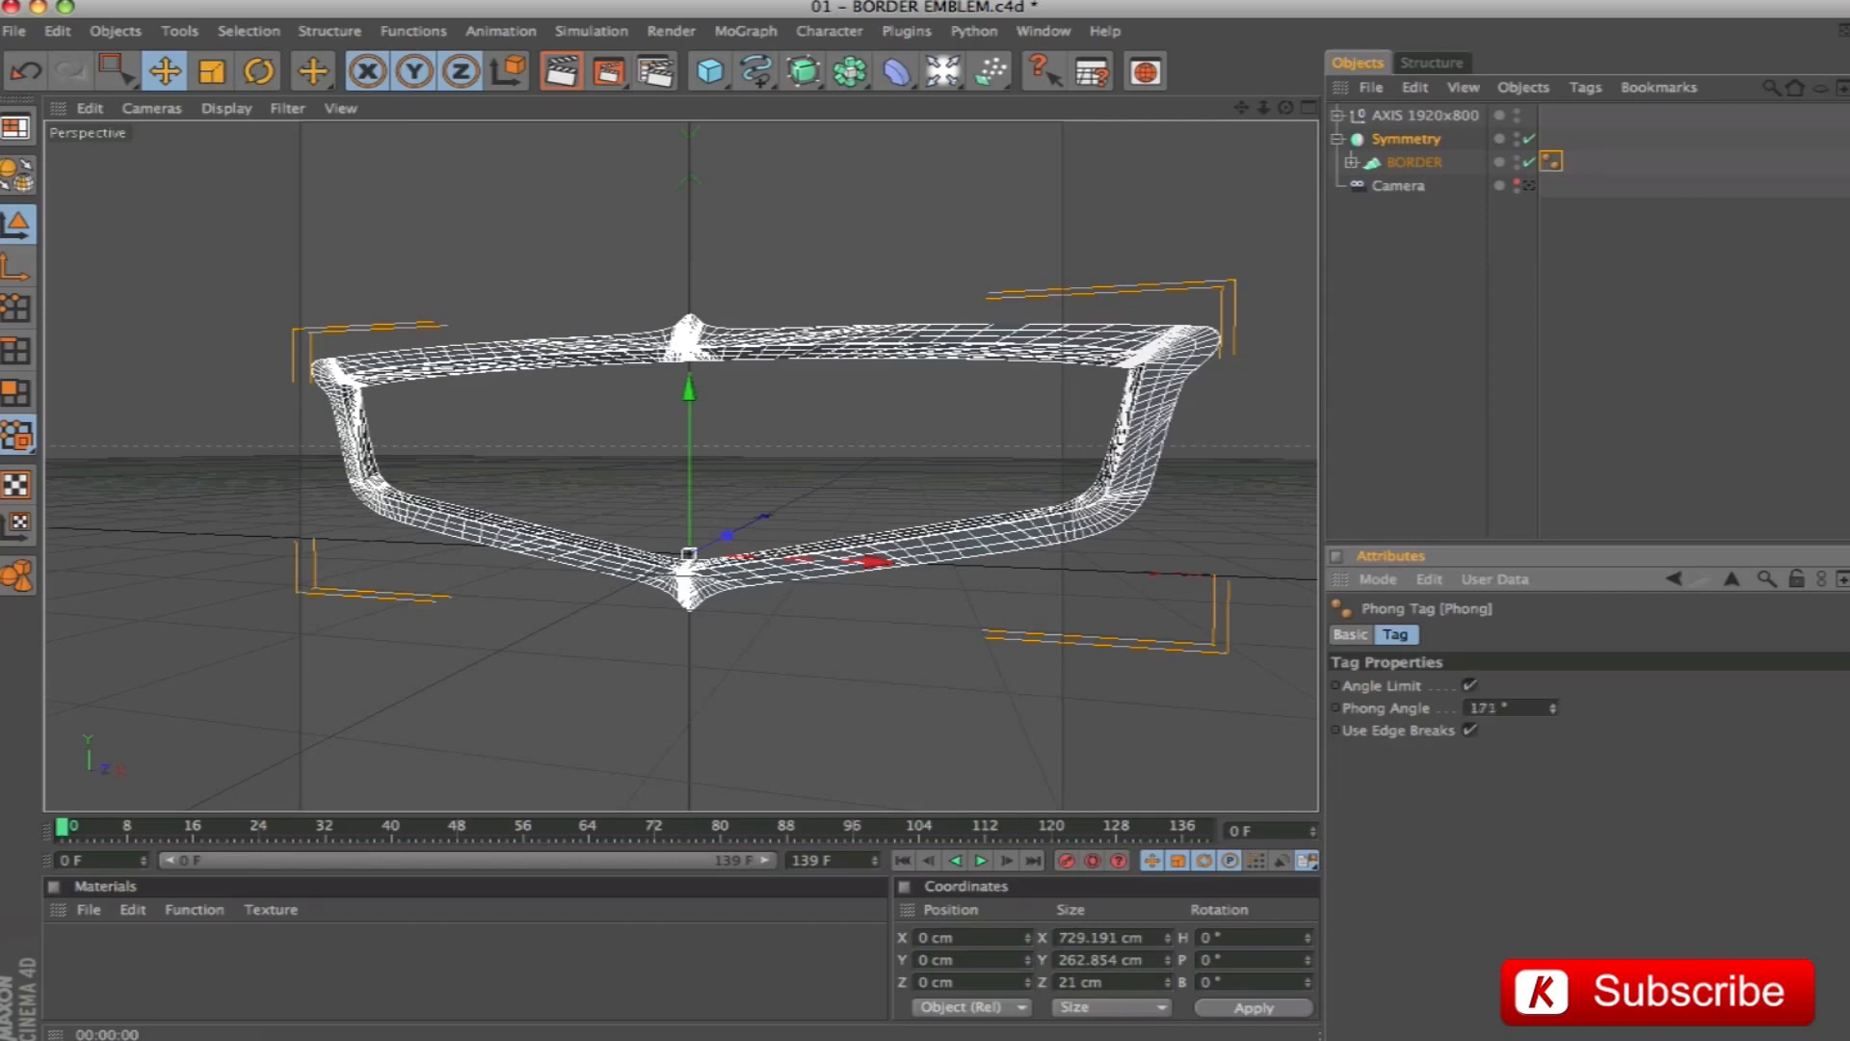
key(super+r)
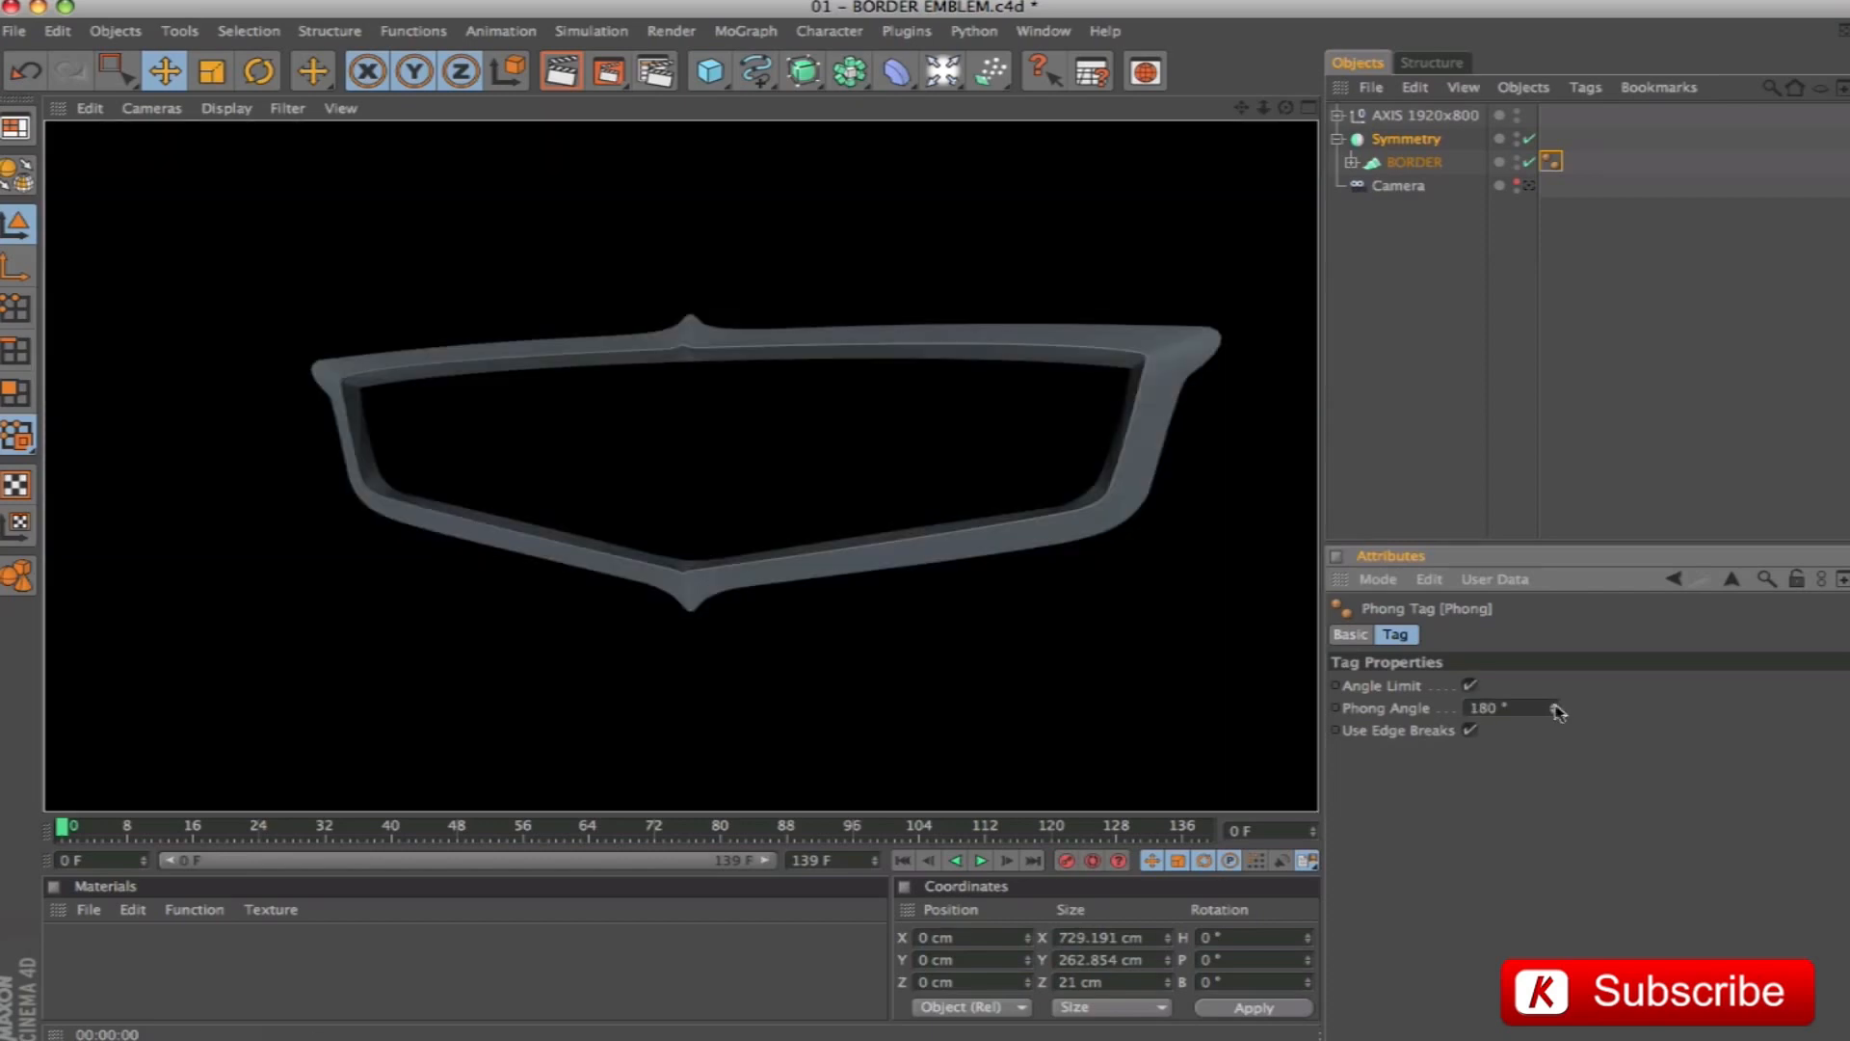
Try a Phong Angle of 0° on the BORDER loft and render the view from another angle
alt+drag(1128, 521, 1426, 684)
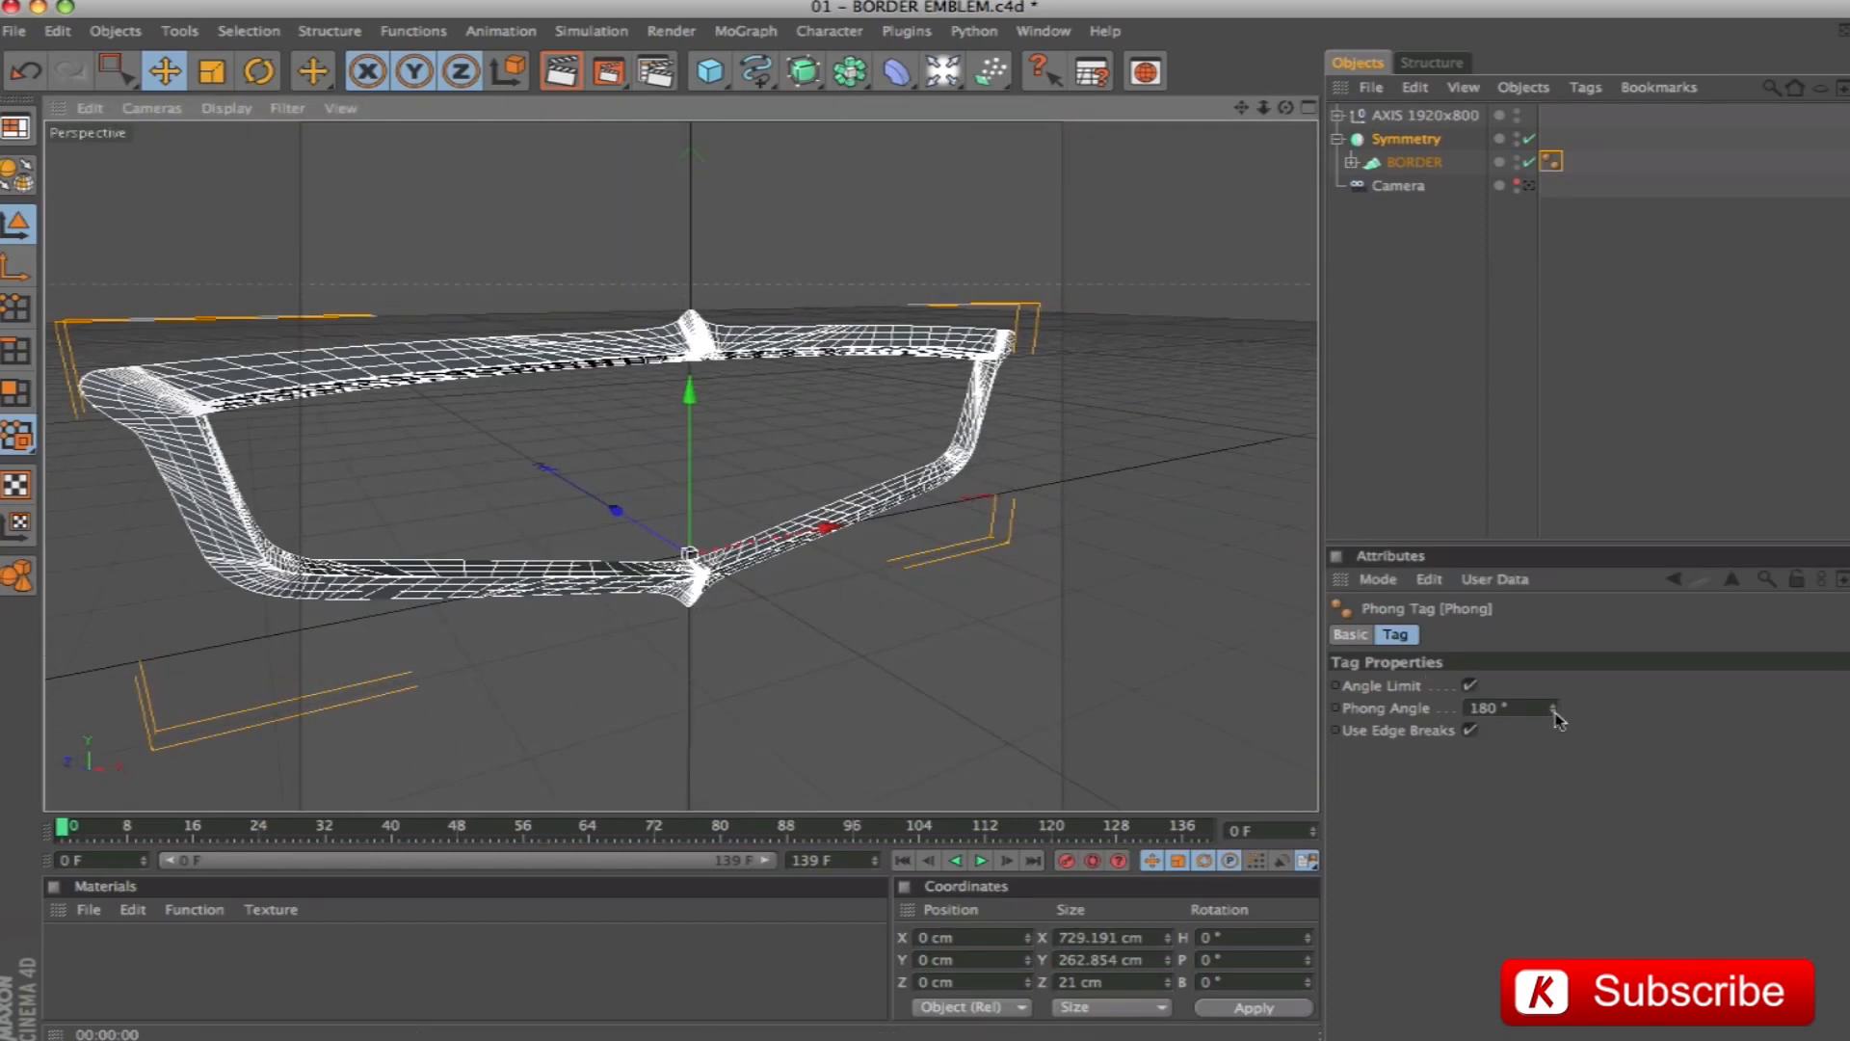
drag(1558, 718, 1558, 741)
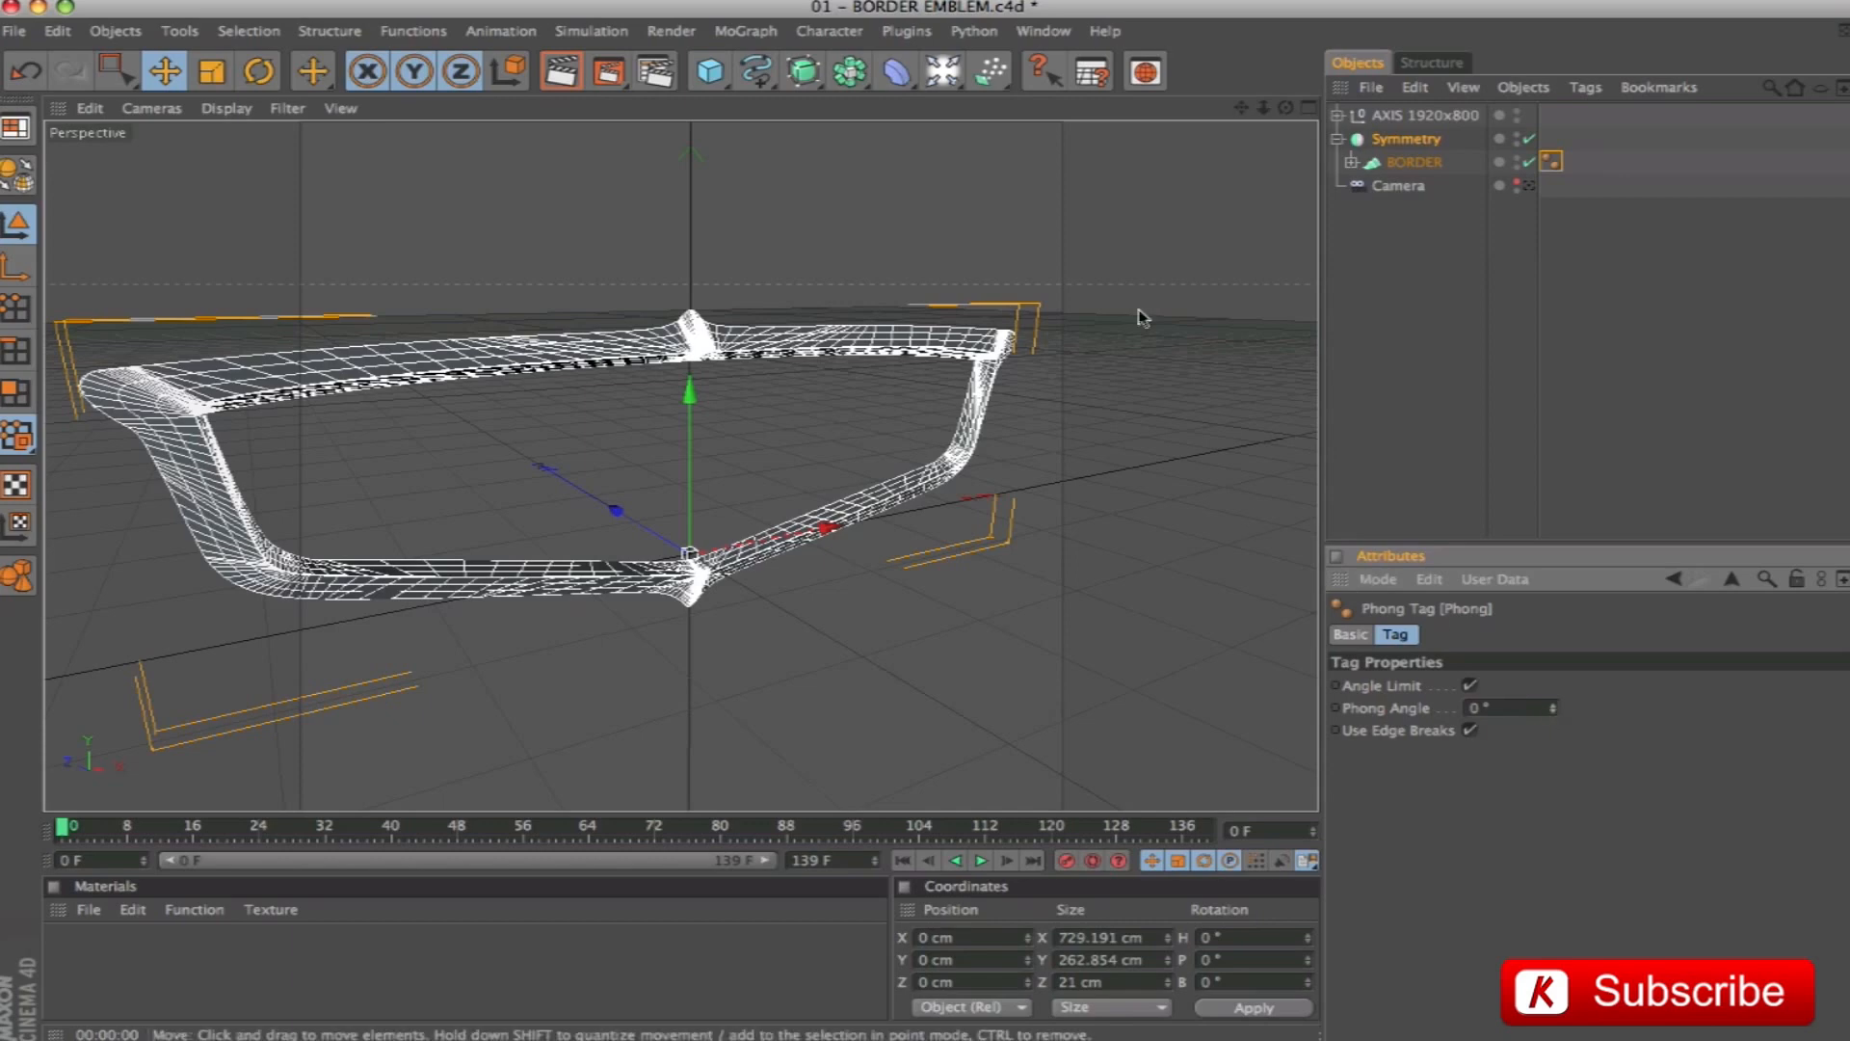
key(super+r)
alt+drag(806, 267, 636, 279)
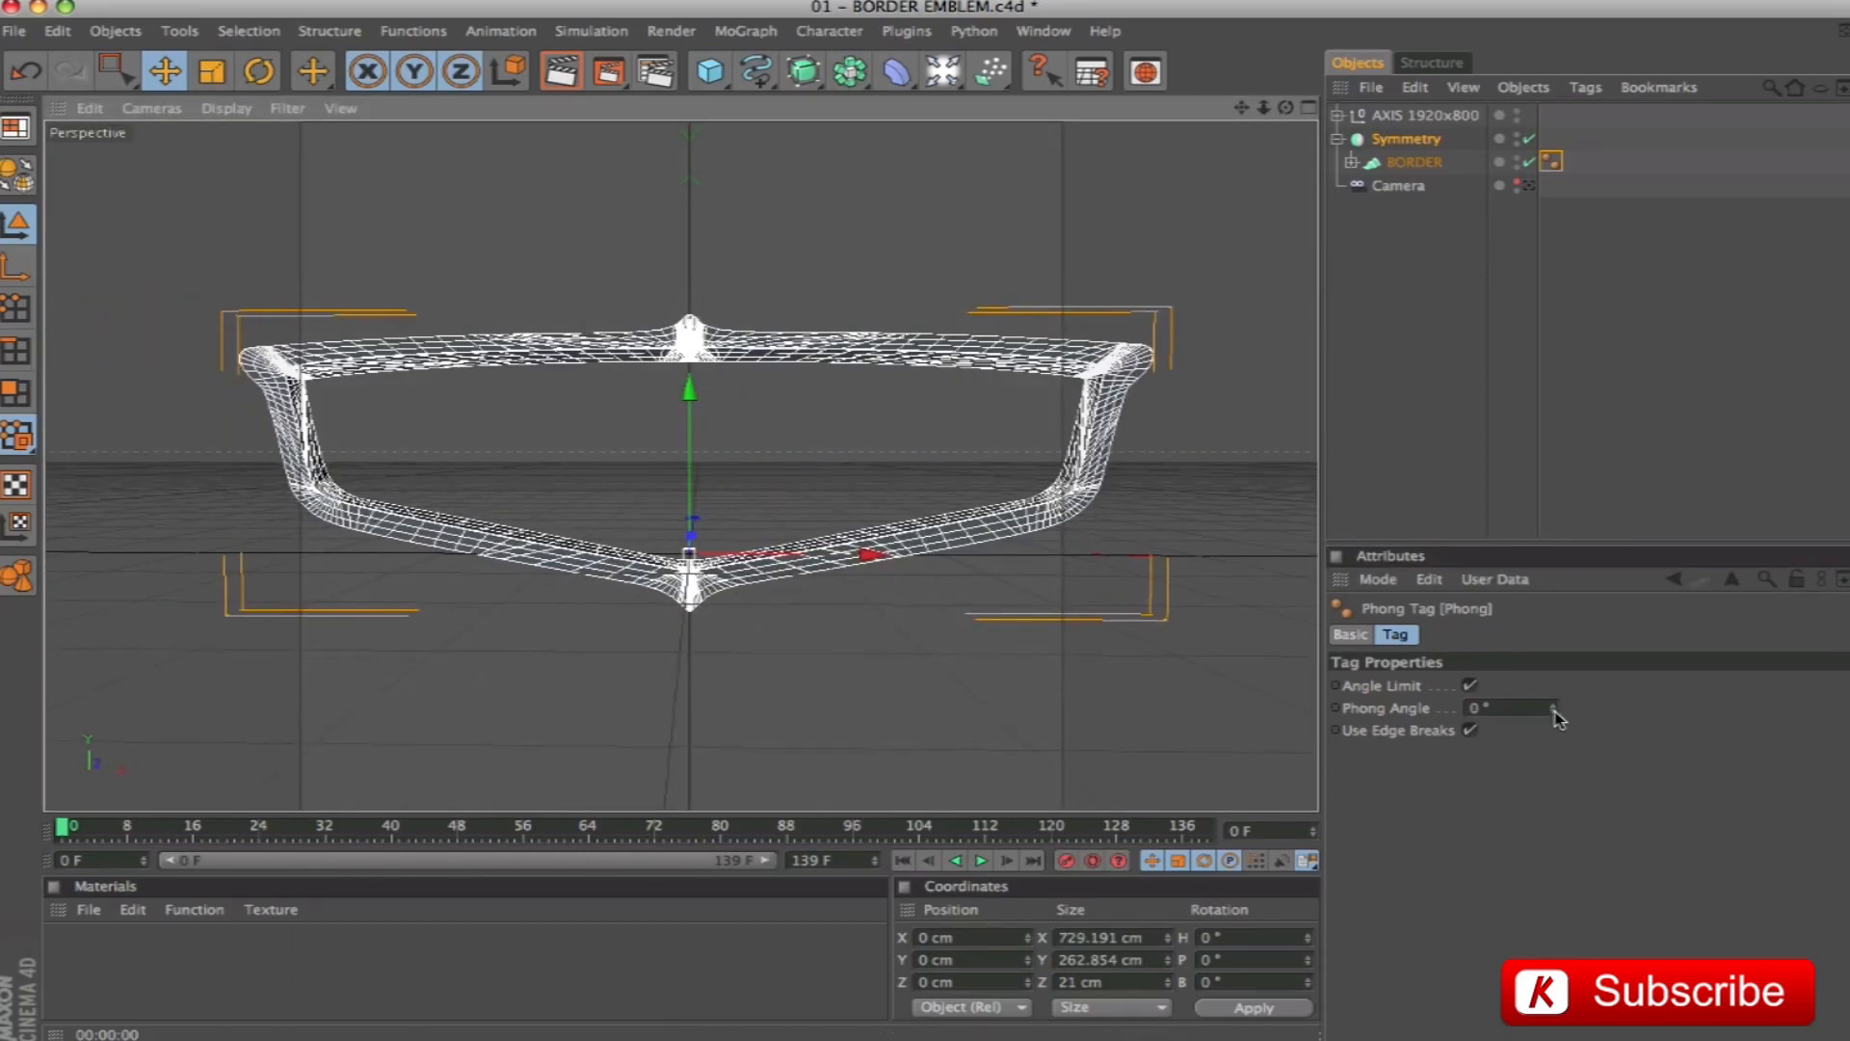
Raise the loft's Phong Angle to 180°, render the view and look at the border from the side
drag(1553, 709, 1553, 665)
key(super+r)
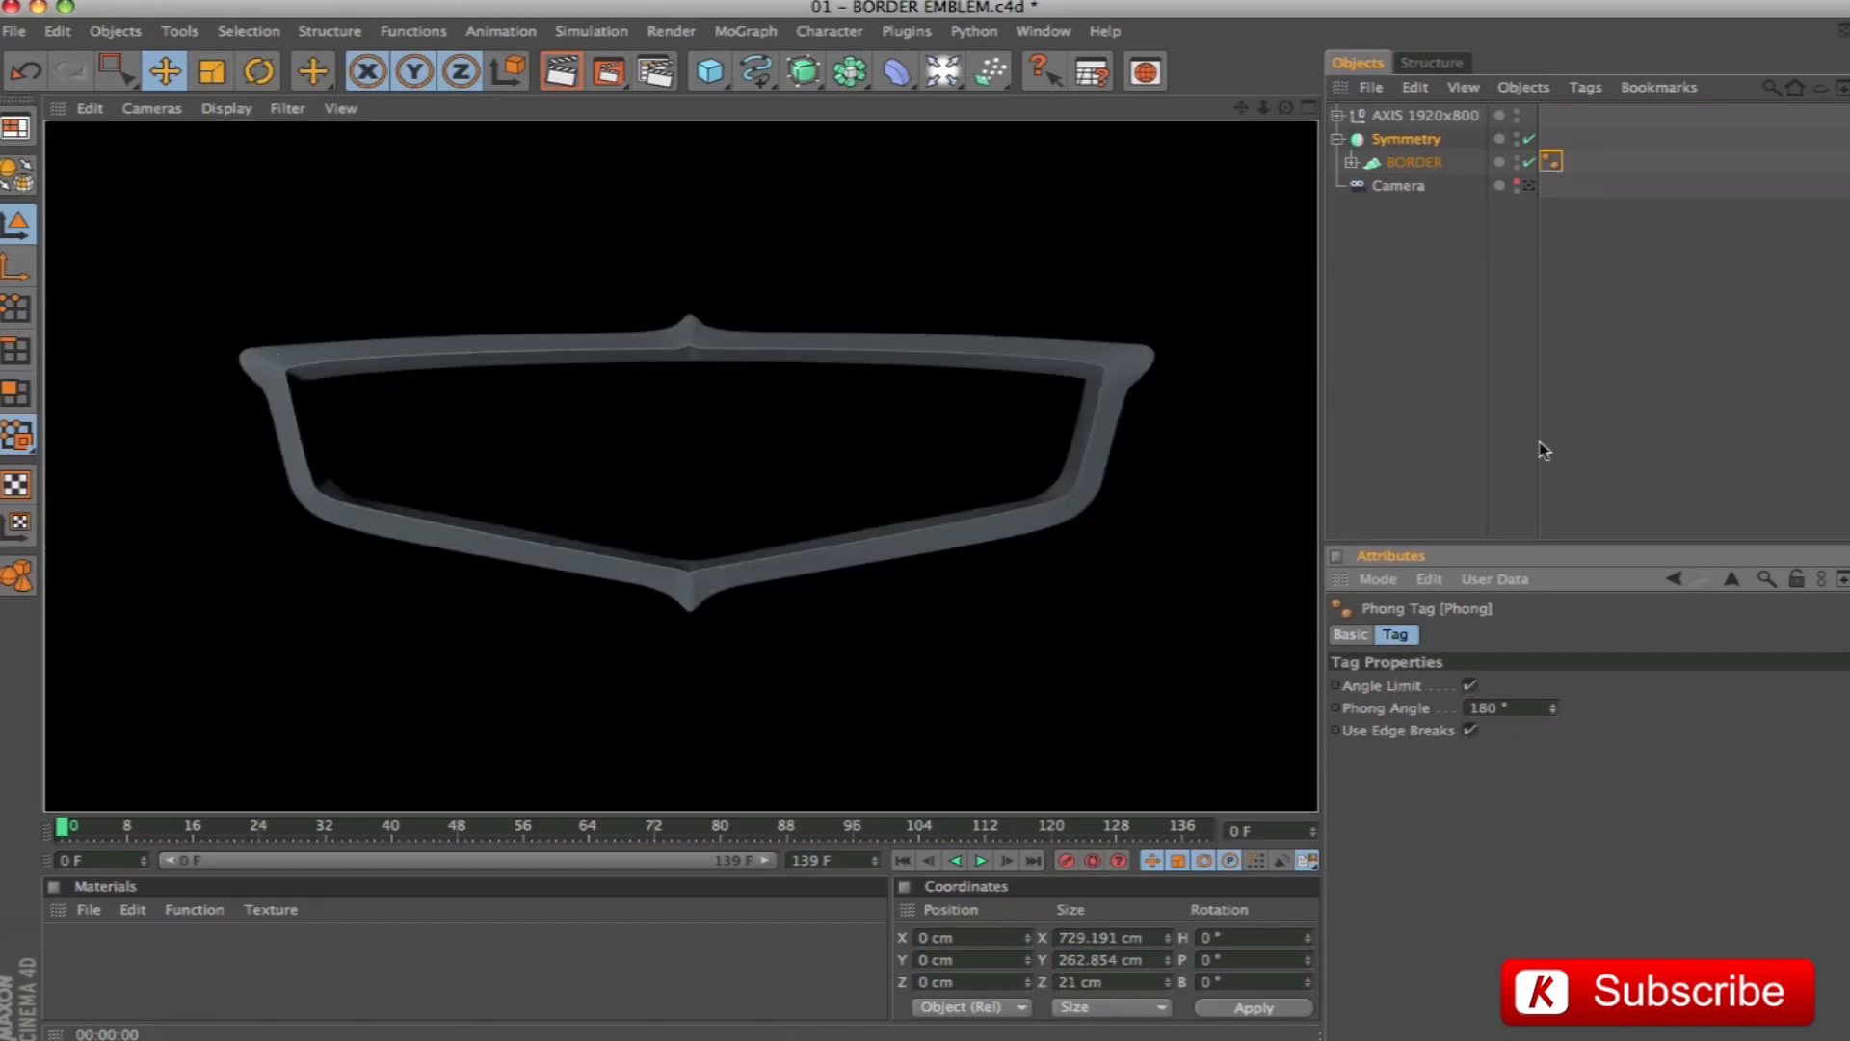
mouse_move(1003, 318)
alt+mouse_down()
mouse_move(713, 314)
mouse_move(983, 326)
alt+mouse_up()
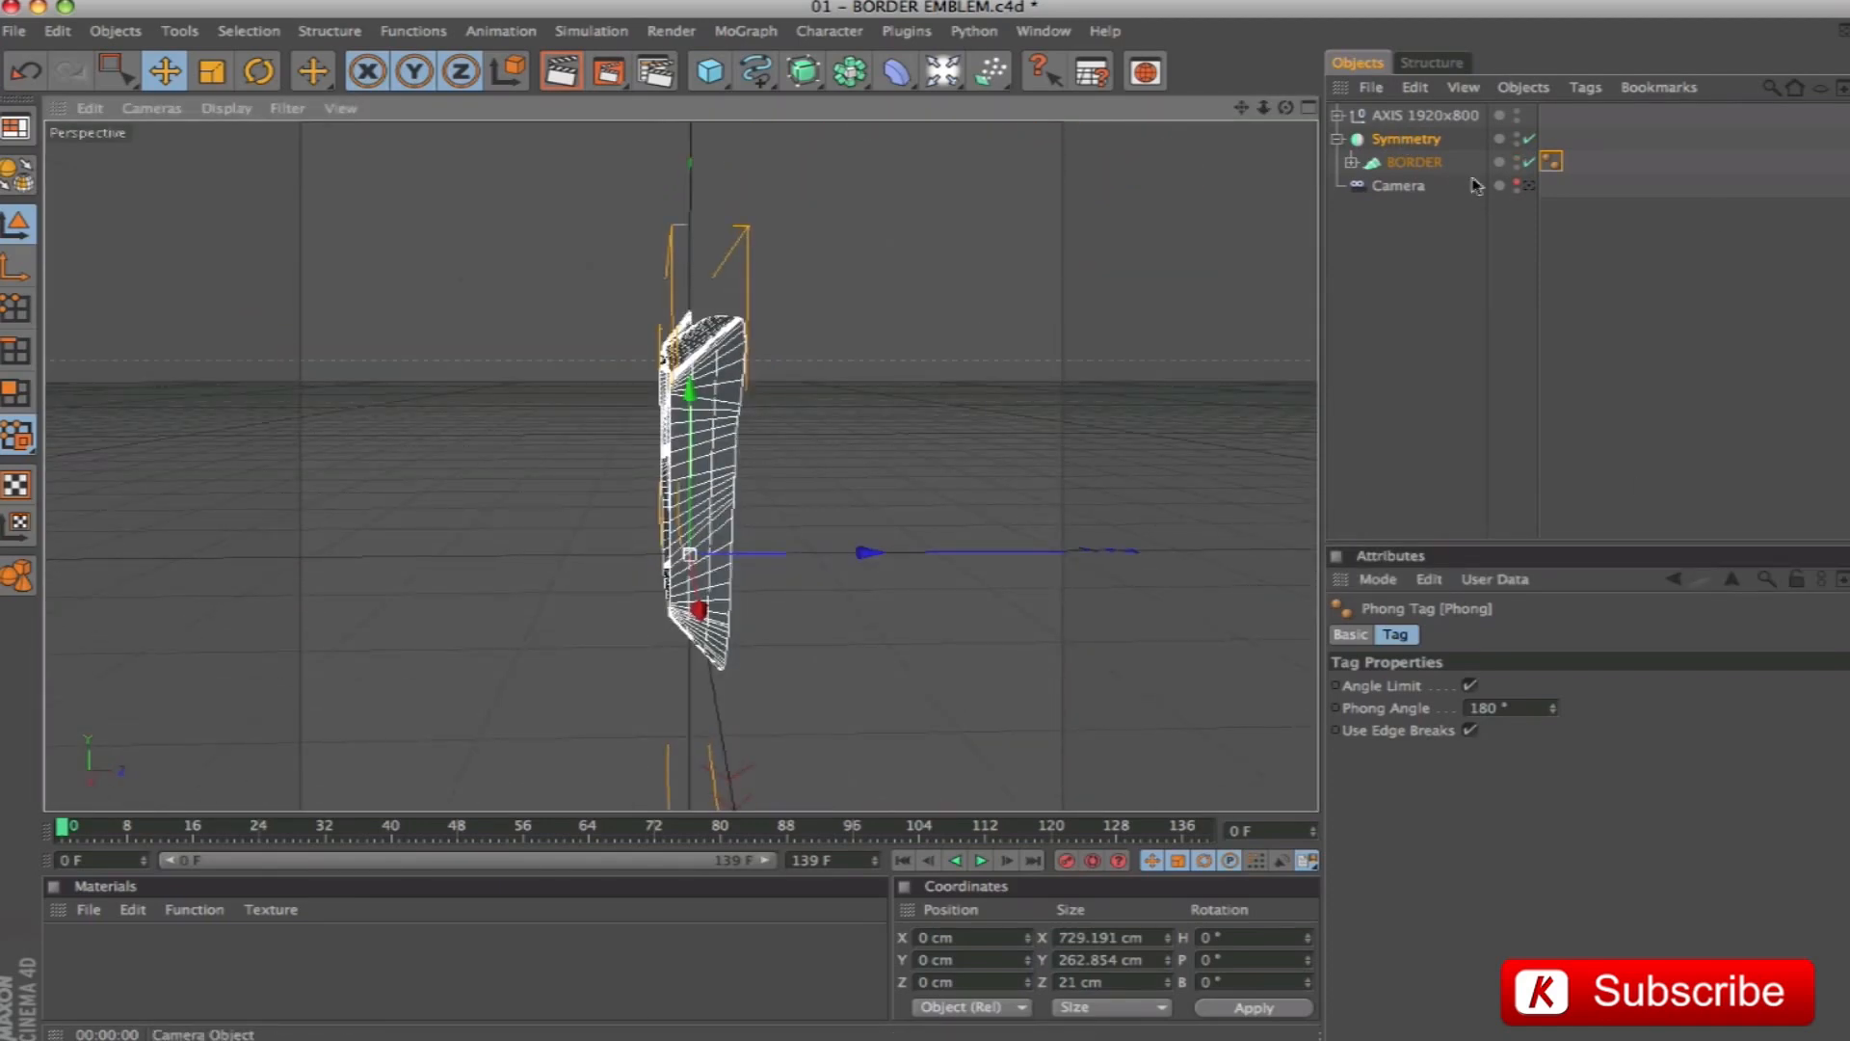
Rename the Symmetry object above the loft as BORDER
click(1431, 163)
double_click(1432, 166)
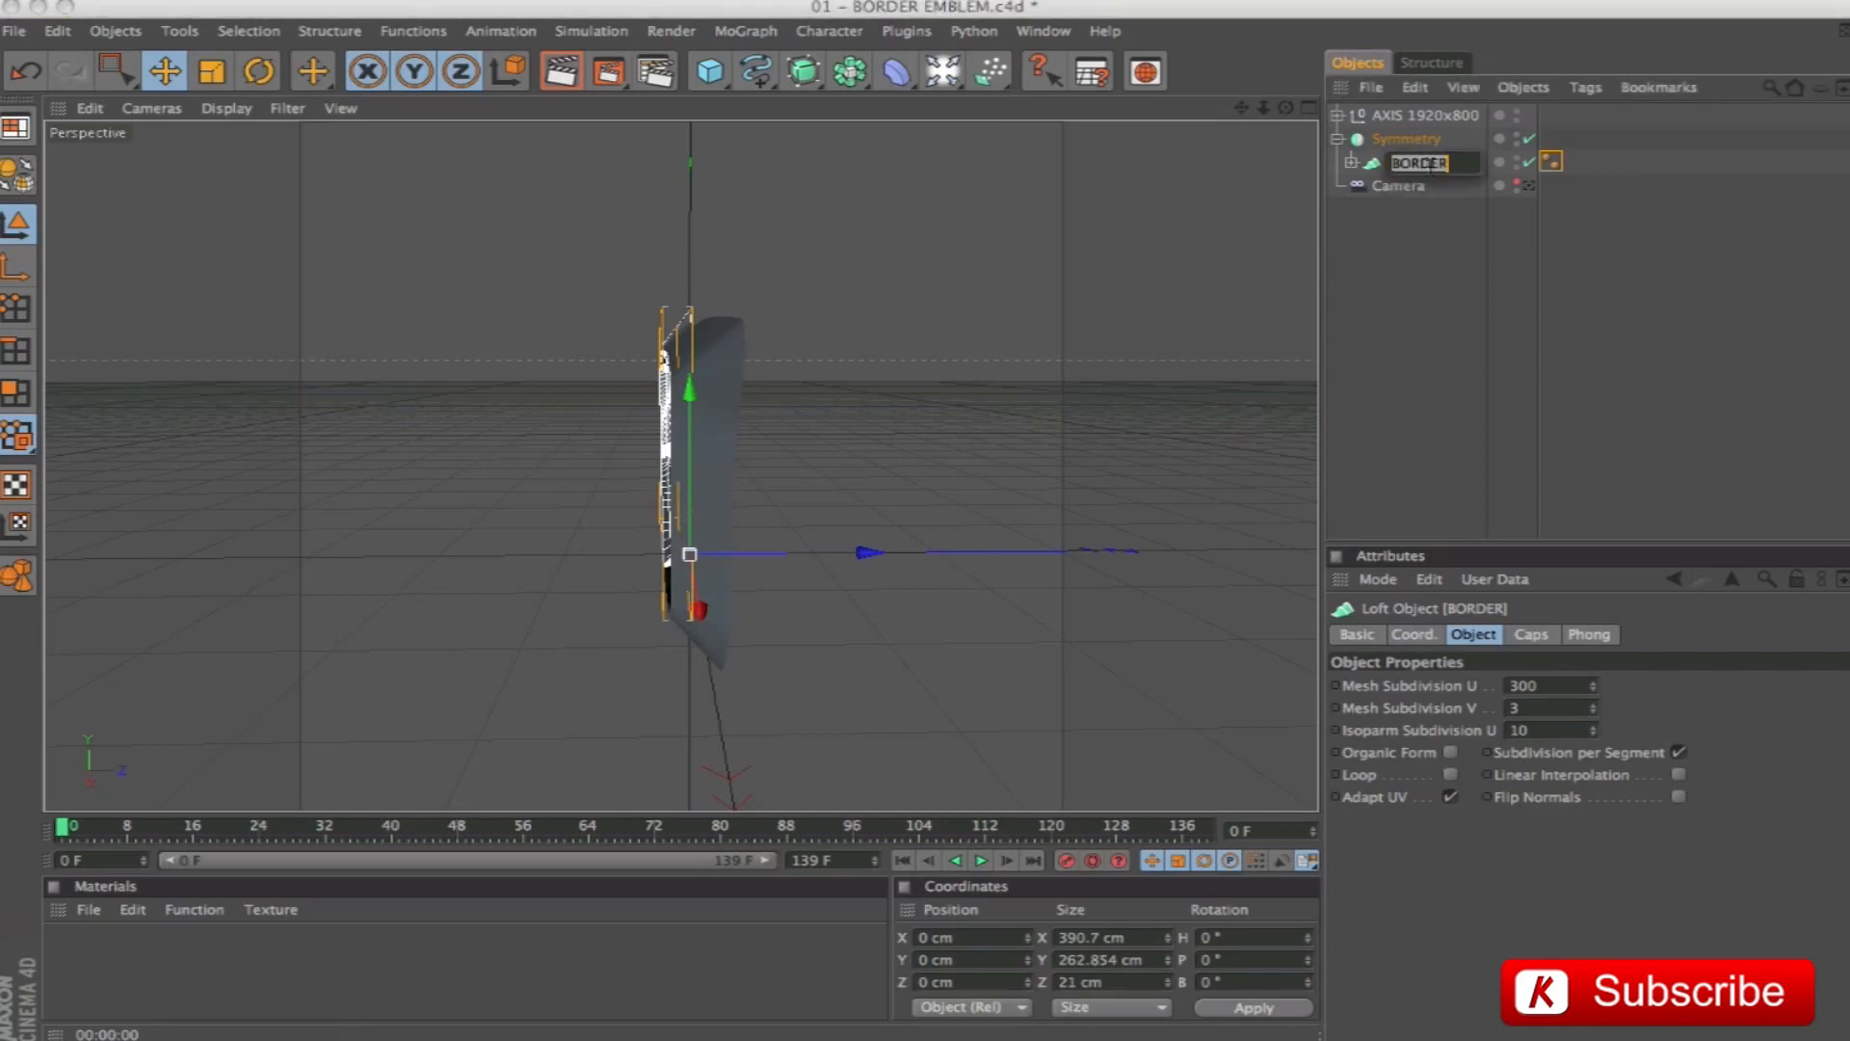
key(Return)
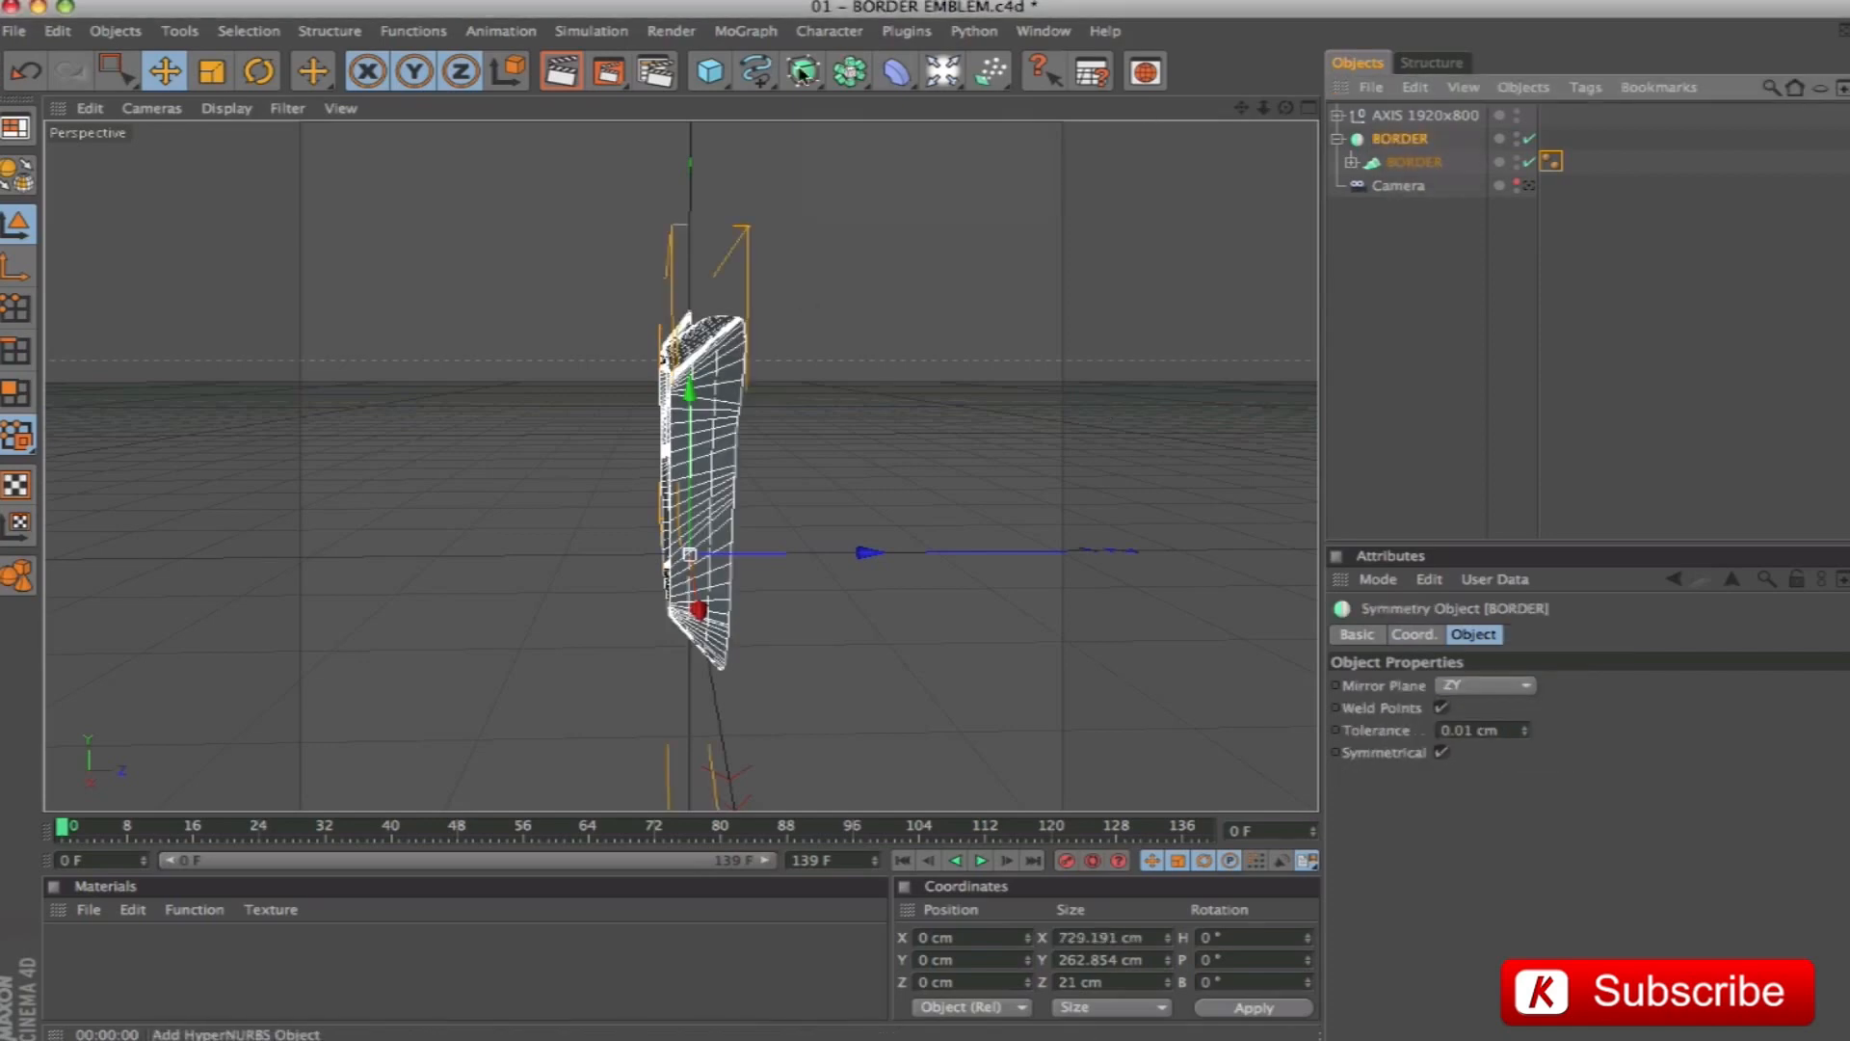
Nest the BORDER symmetry in a second Symmetry object with the mirror plane set to XY and preview the render
drag(849, 75, 1349, 141)
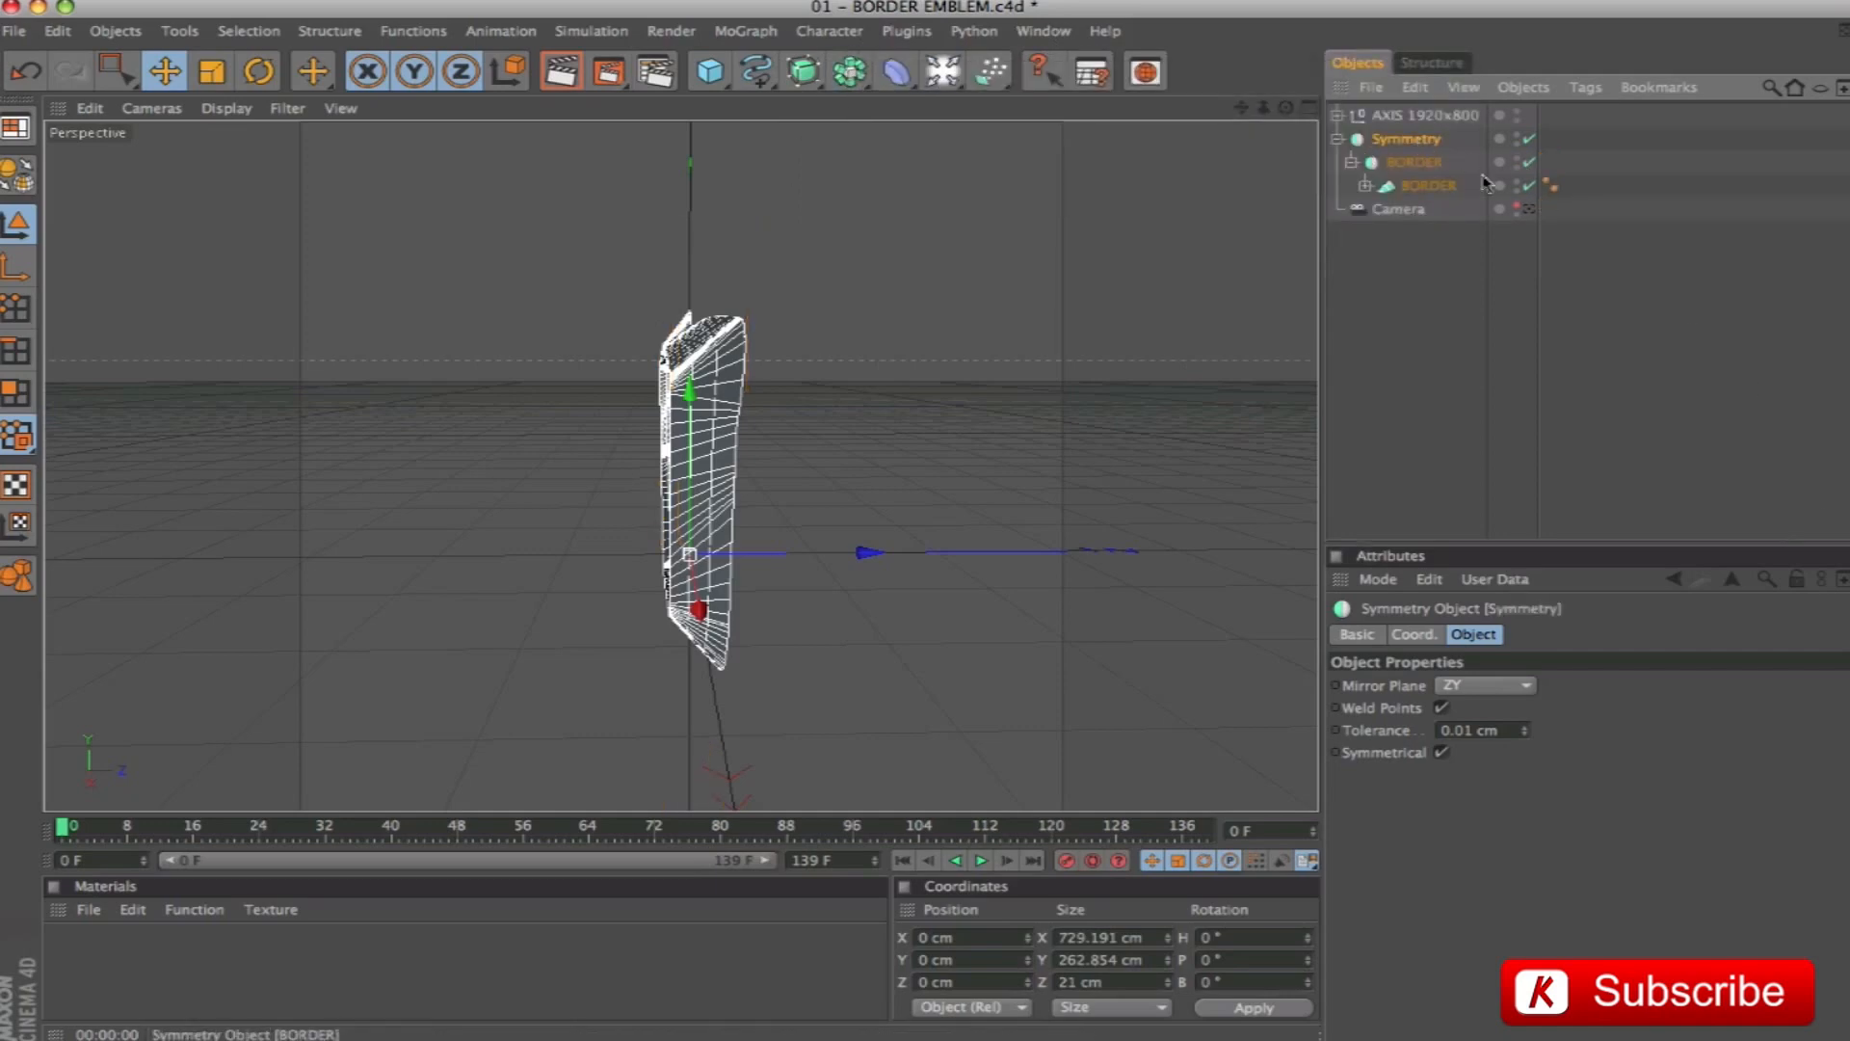
click(1484, 685)
click(1494, 711)
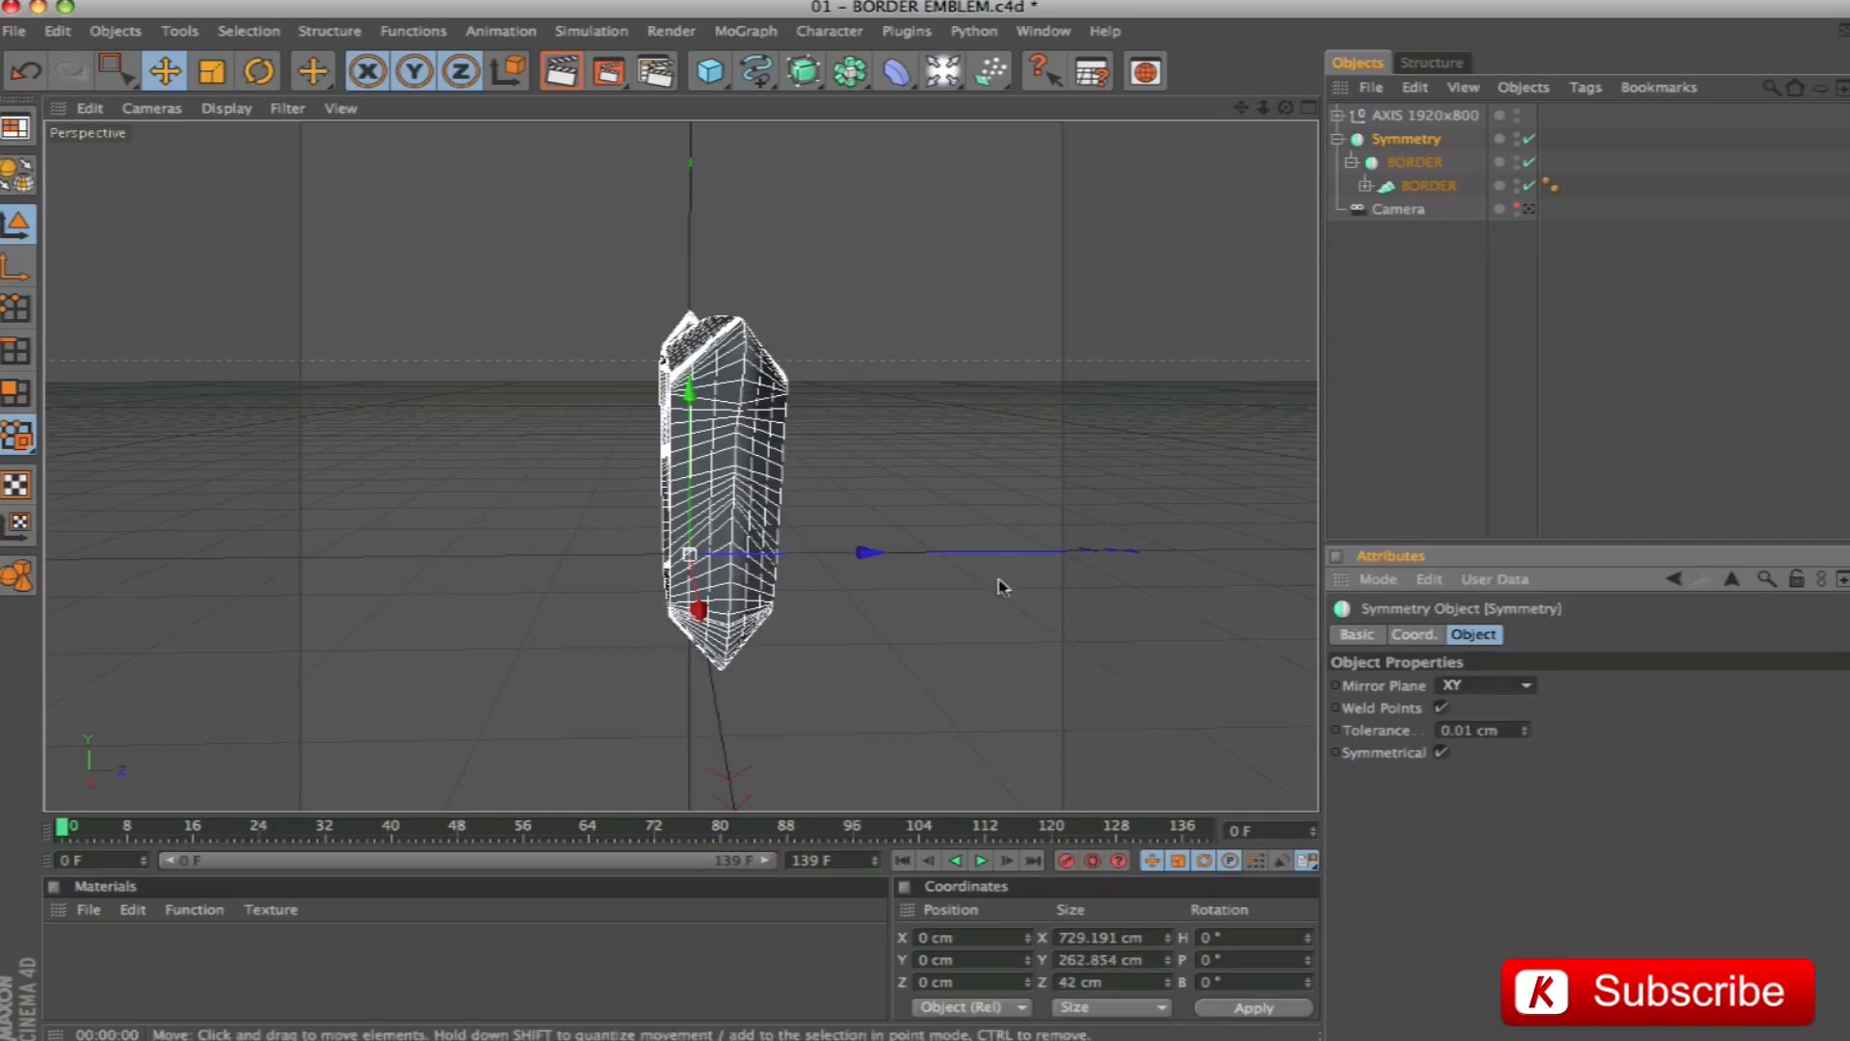
mouse_move(894, 330)
alt+mouse_down()
mouse_move(771, 361)
mouse_move(954, 337)
mouse_move(1079, 404)
mouse_move(1253, 404)
mouse_move(1157, 328)
mouse_move(898, 325)
alt+mouse_up()
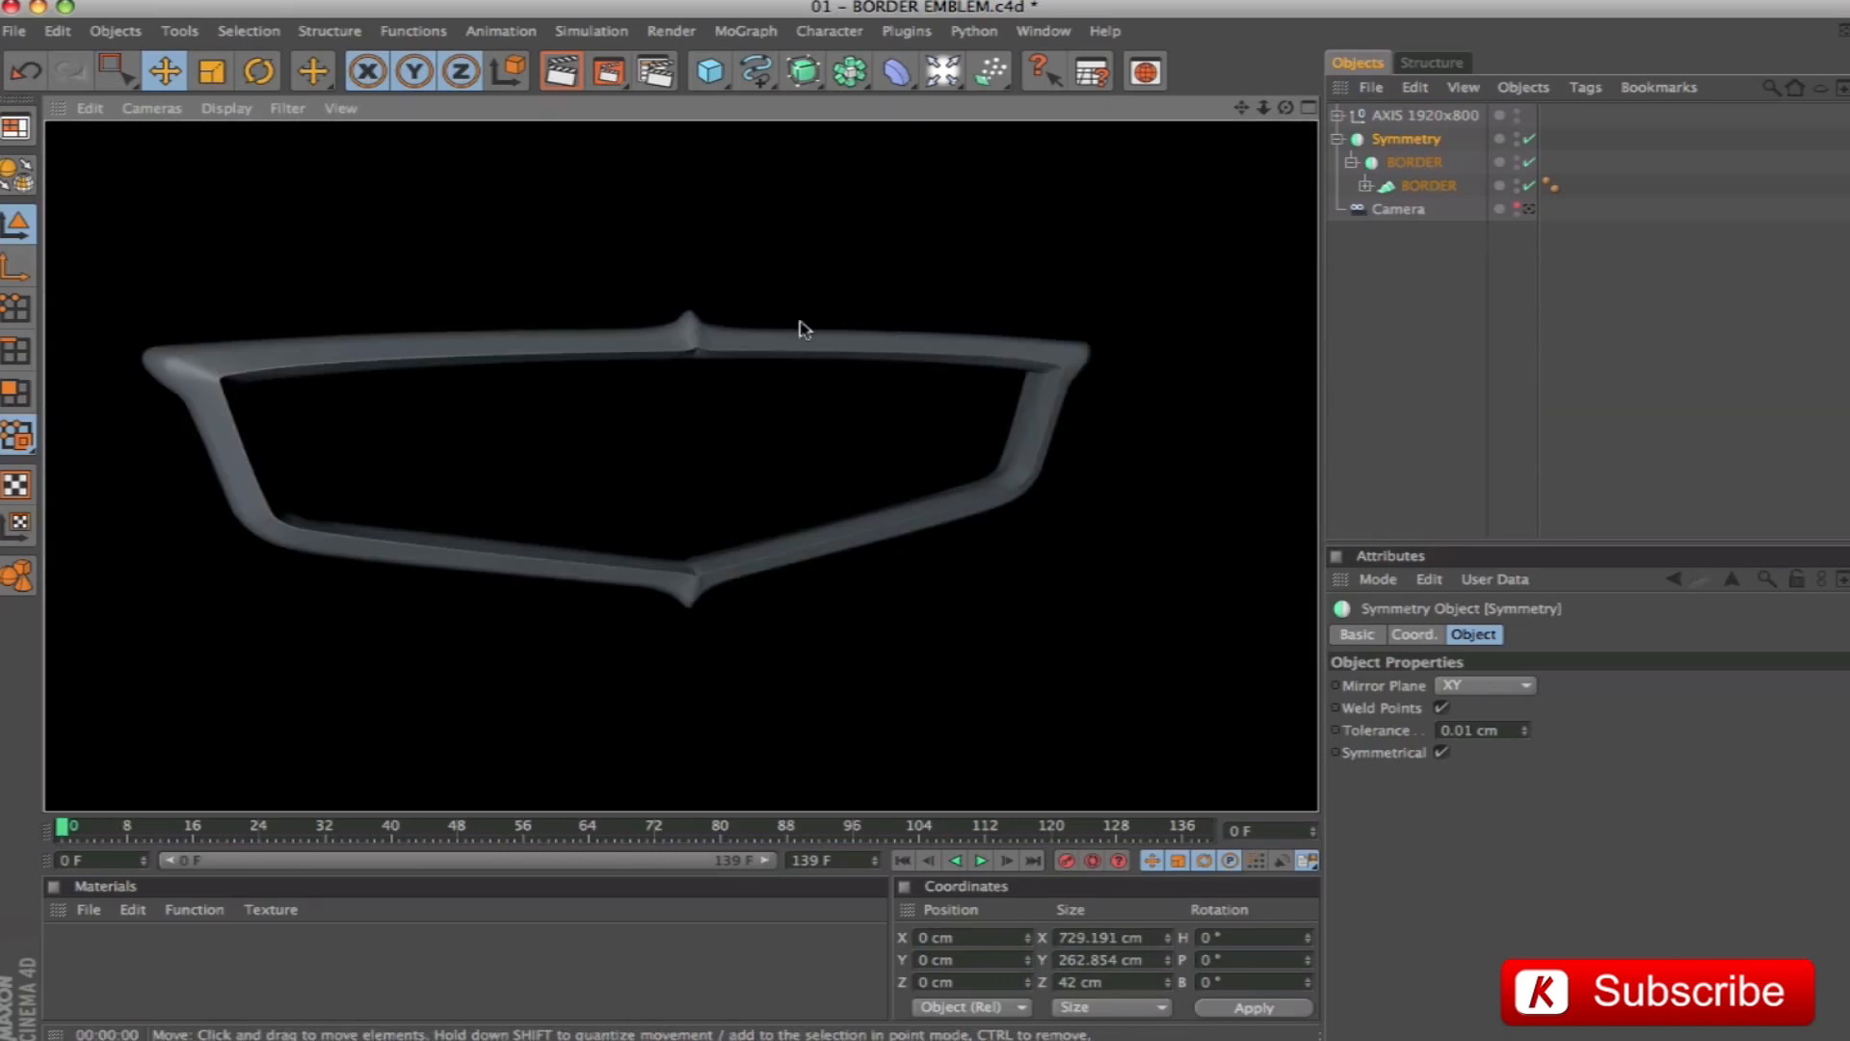
Disable Angle Limit on the BORDER loft's Phong tag and check the rendered shading from another angle
click(1552, 185)
click(1469, 685)
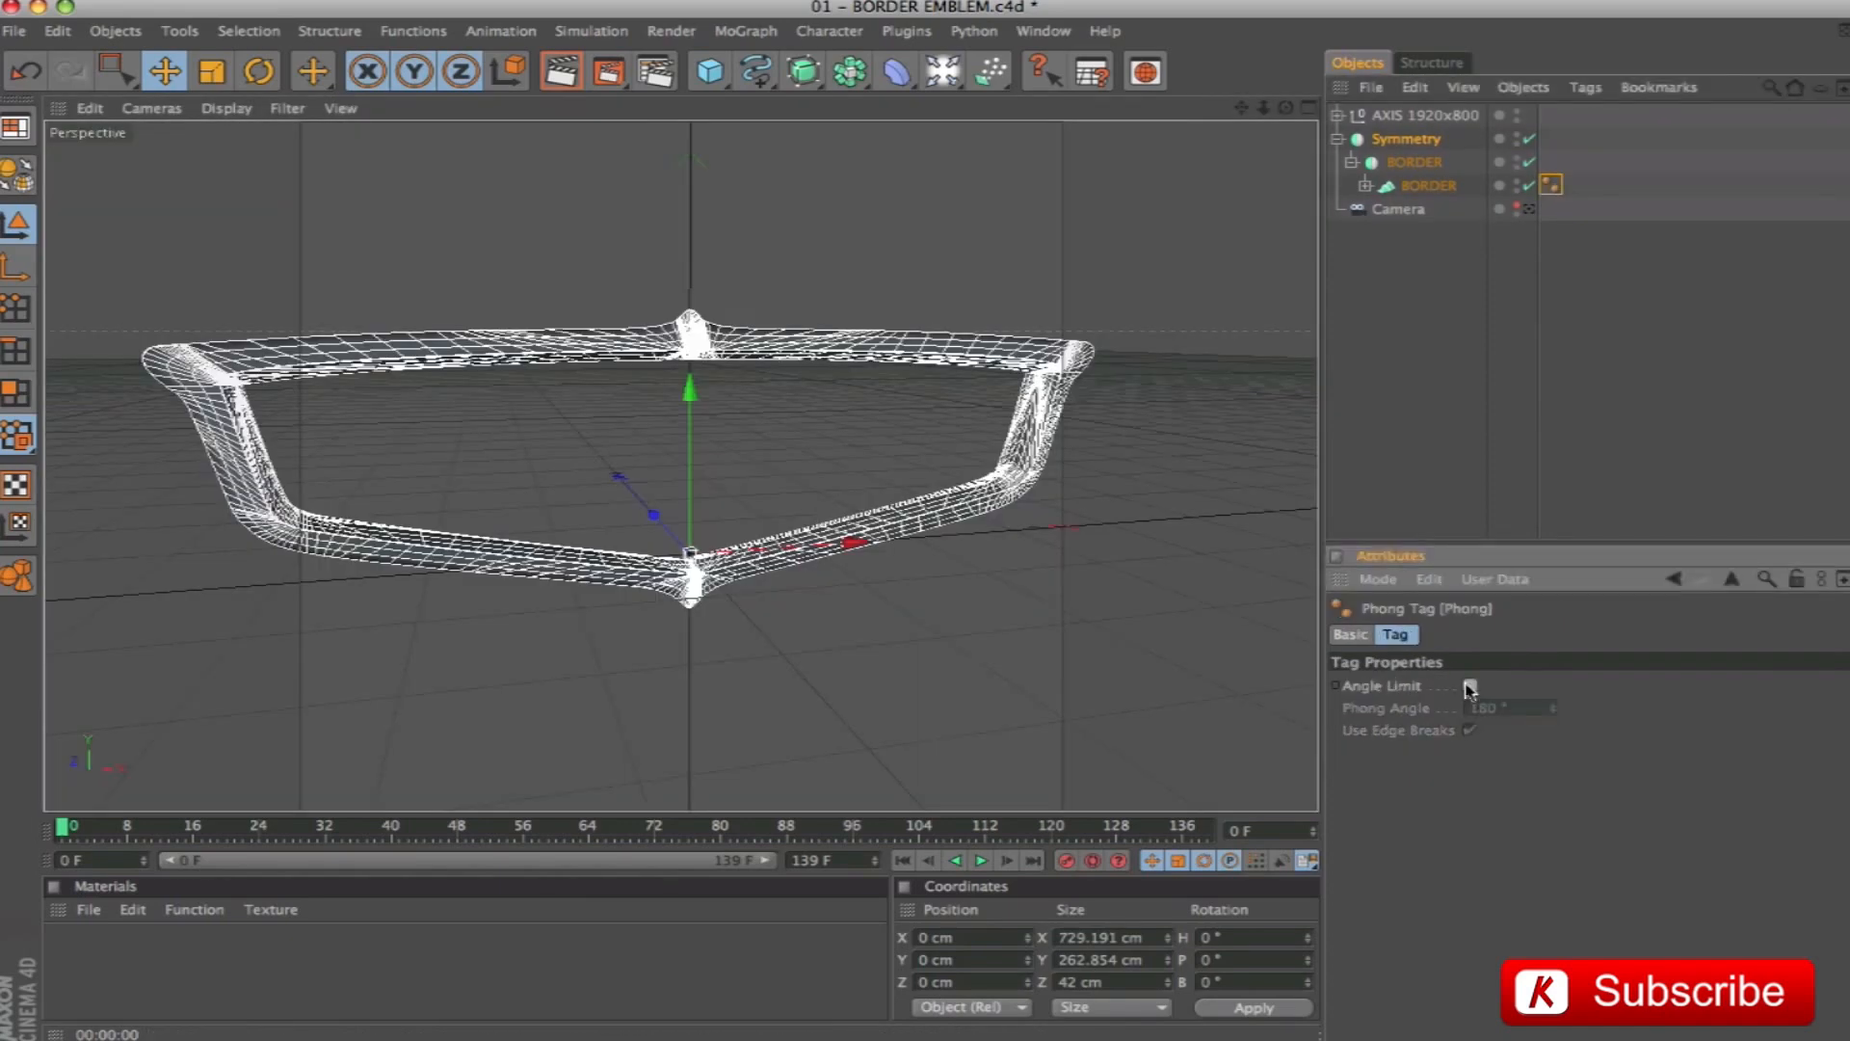
alt+drag(675, 434, 790, 405)
key(super+r)
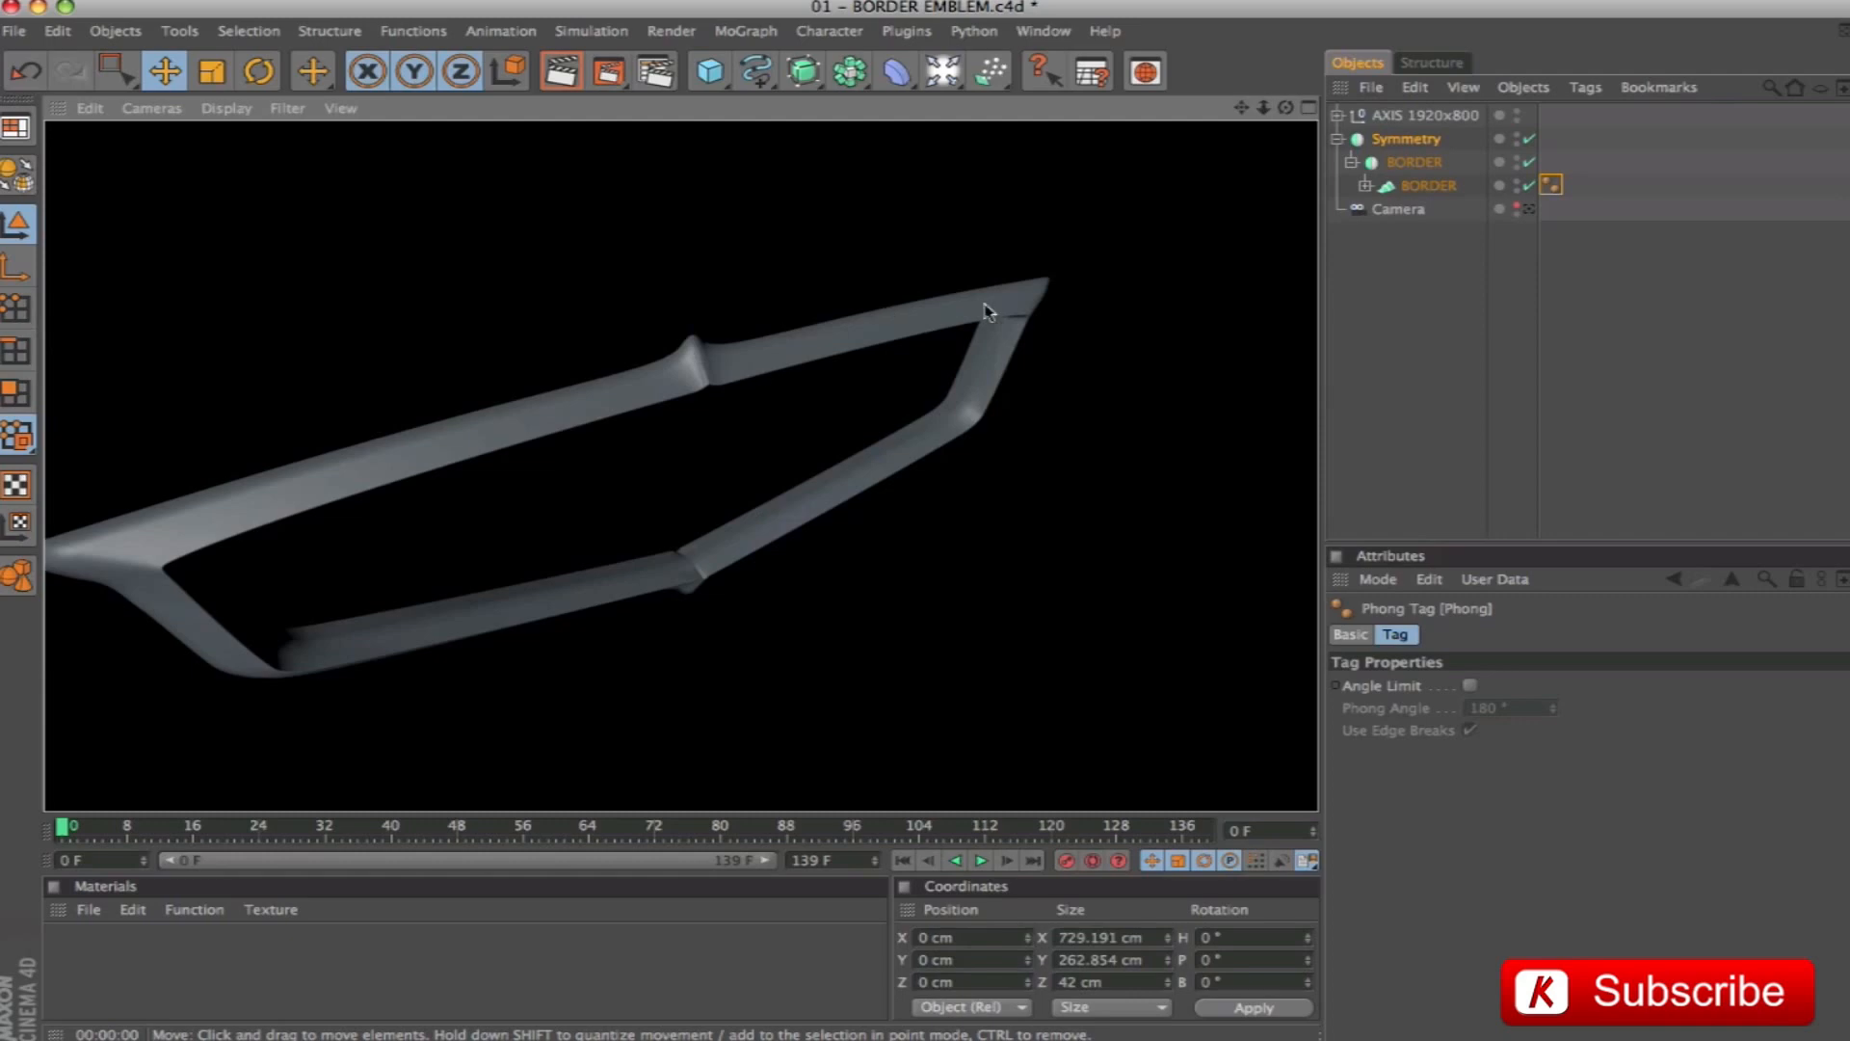
click(917, 350)
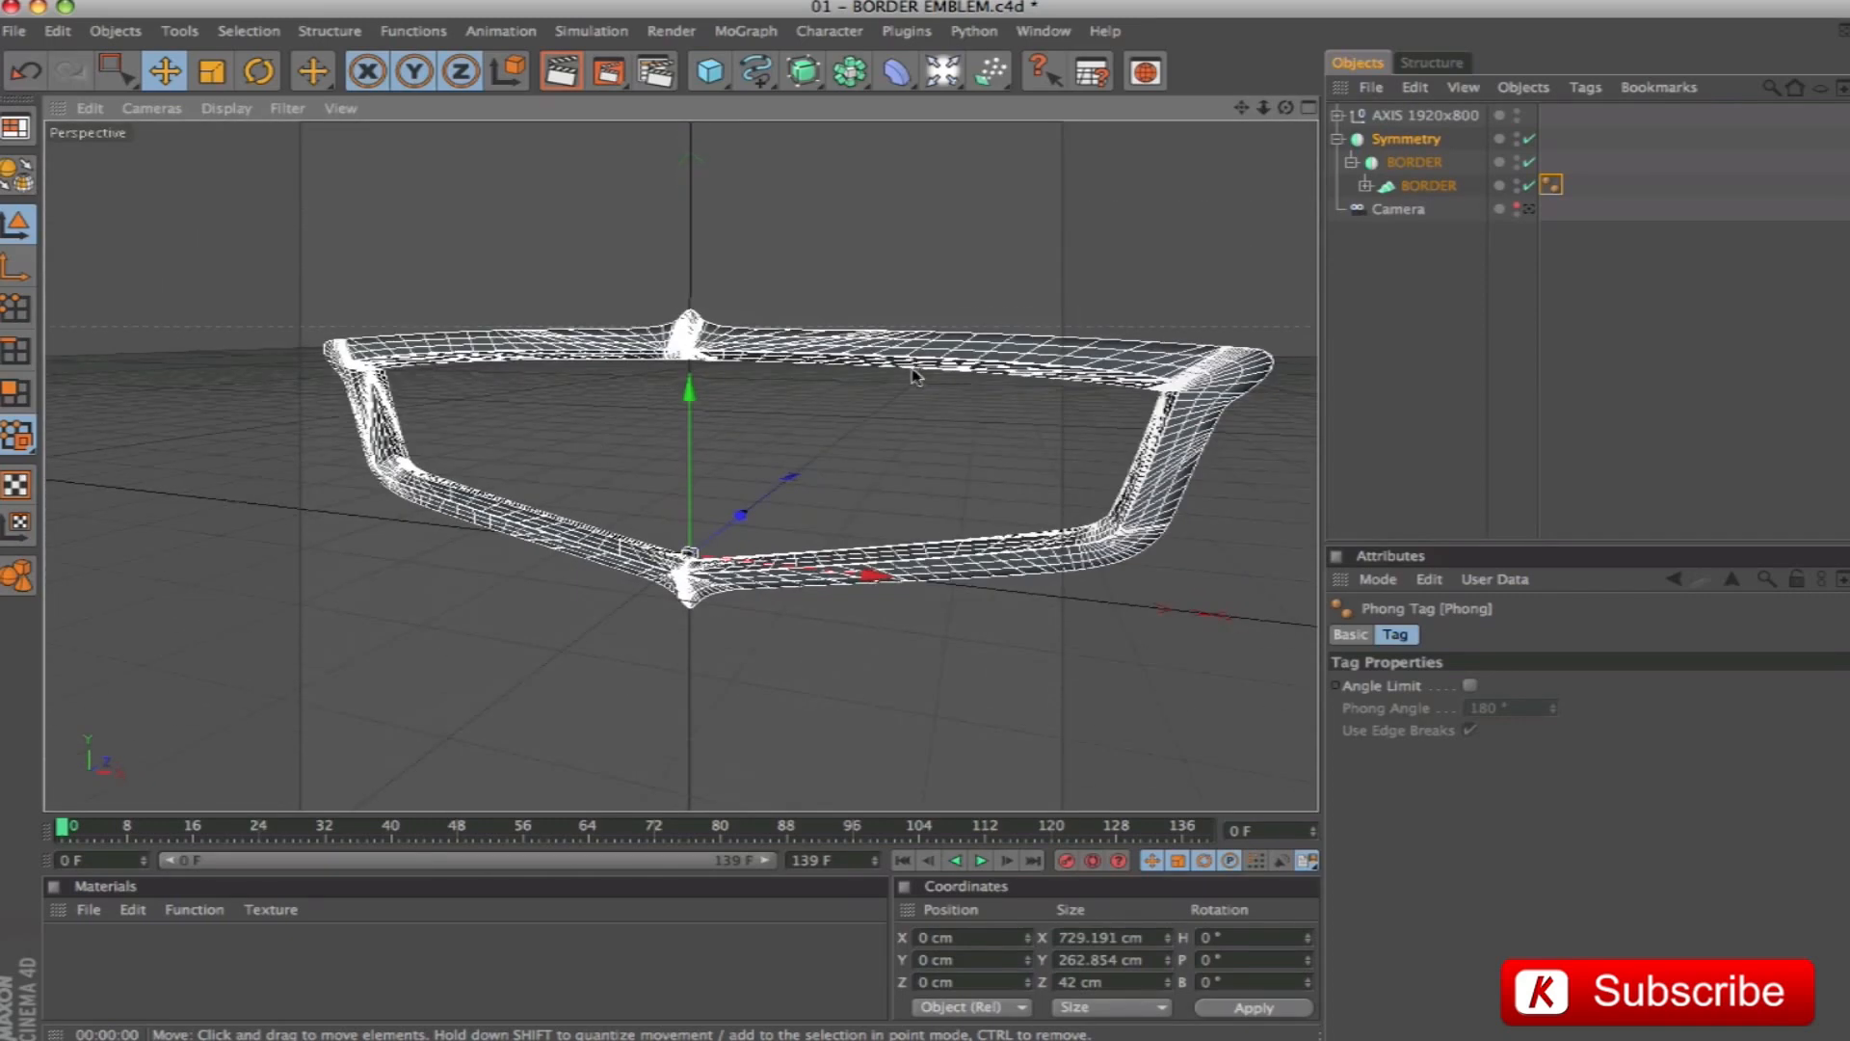
Collapse the outer Symmetry object's hierarchy and rename that object as BORDER
click(1338, 139)
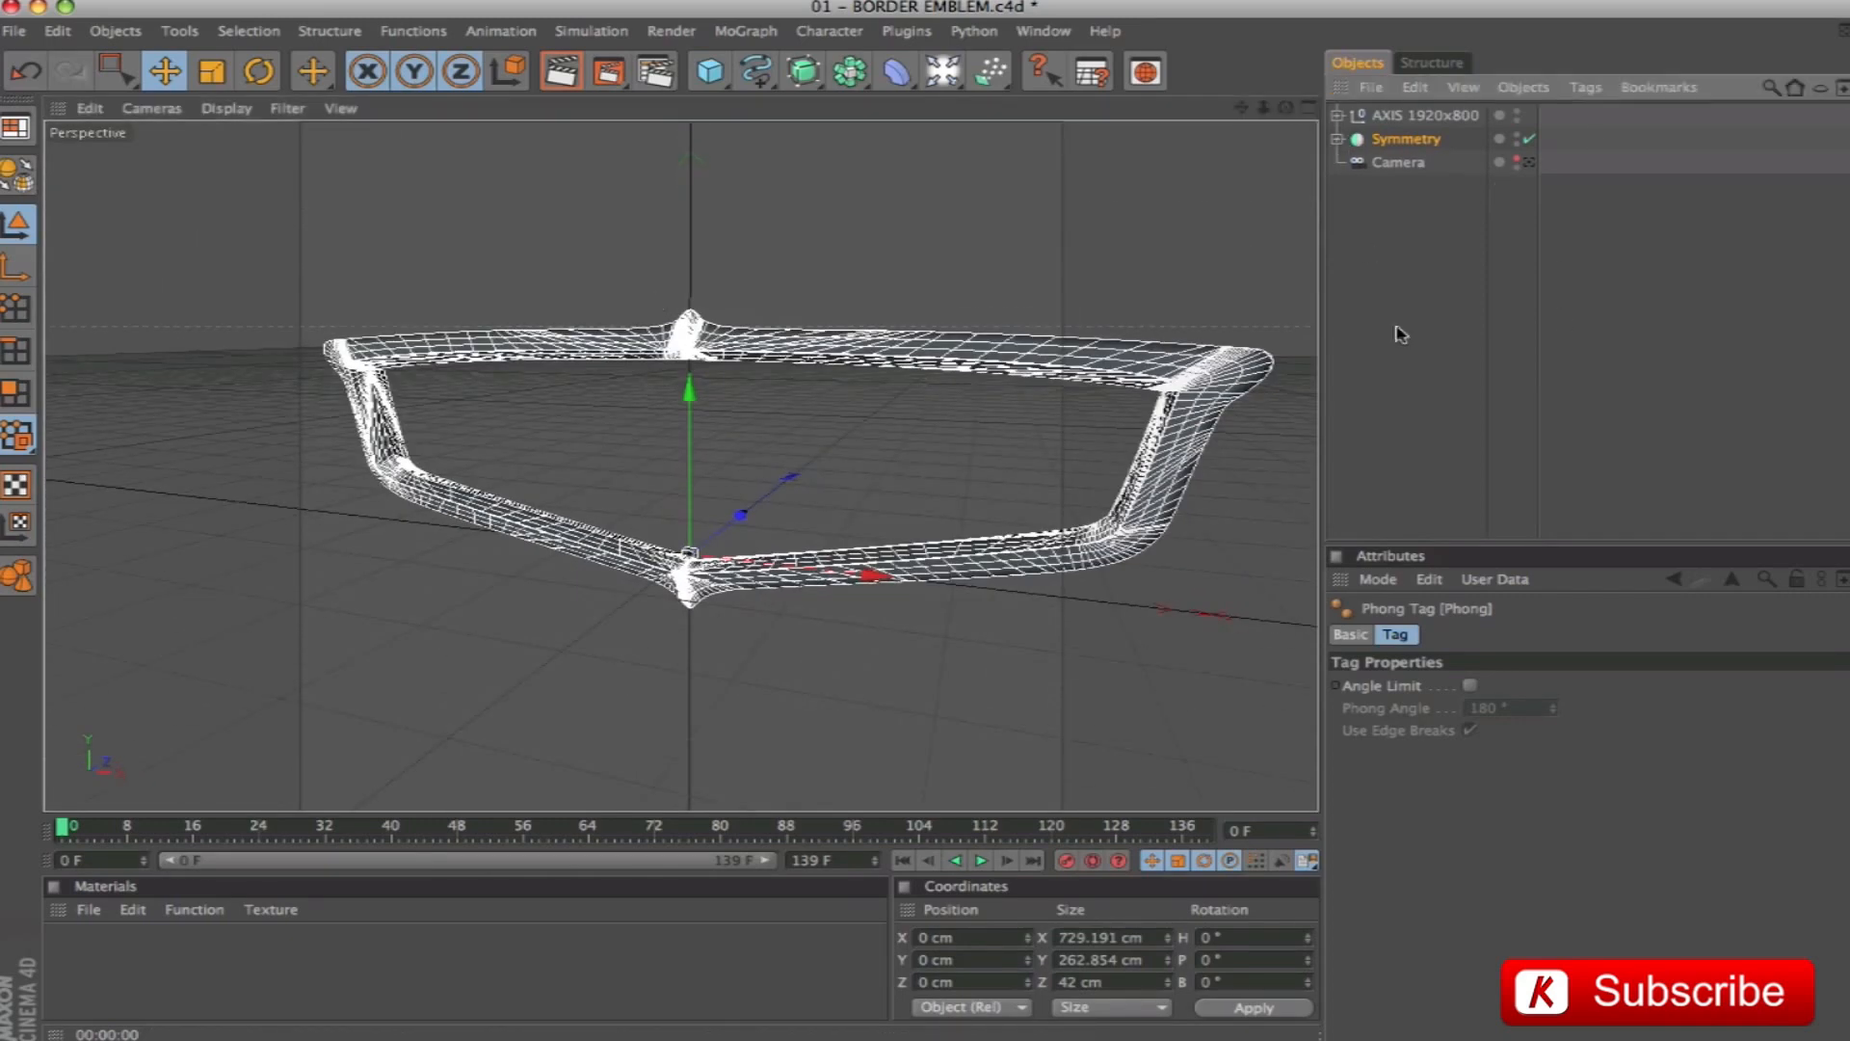
click(1399, 140)
double_click(1406, 139)
text(BORDER)
key(Return)
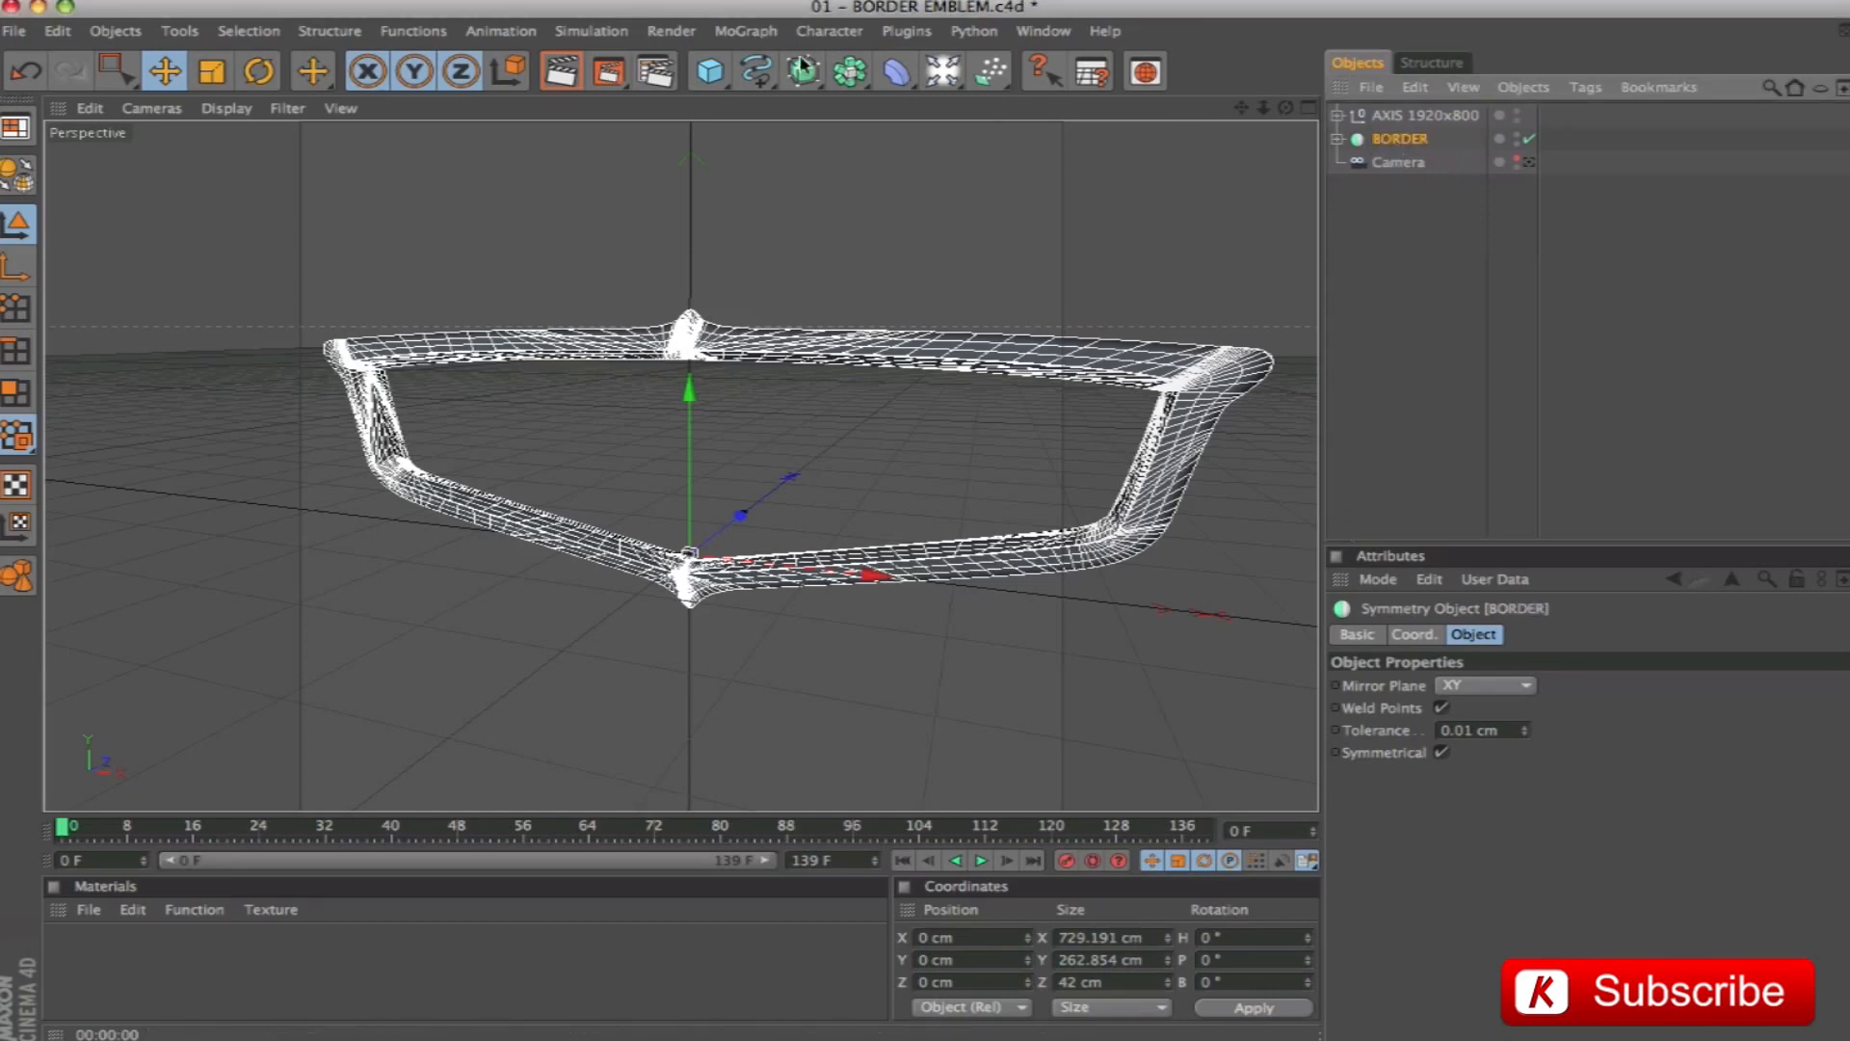
Nest the BORDER symmetry in a HyperNURBS and disable the symmetry's Weld Points, checking the render from different angles
alt+drag(802, 73, 854, 101)
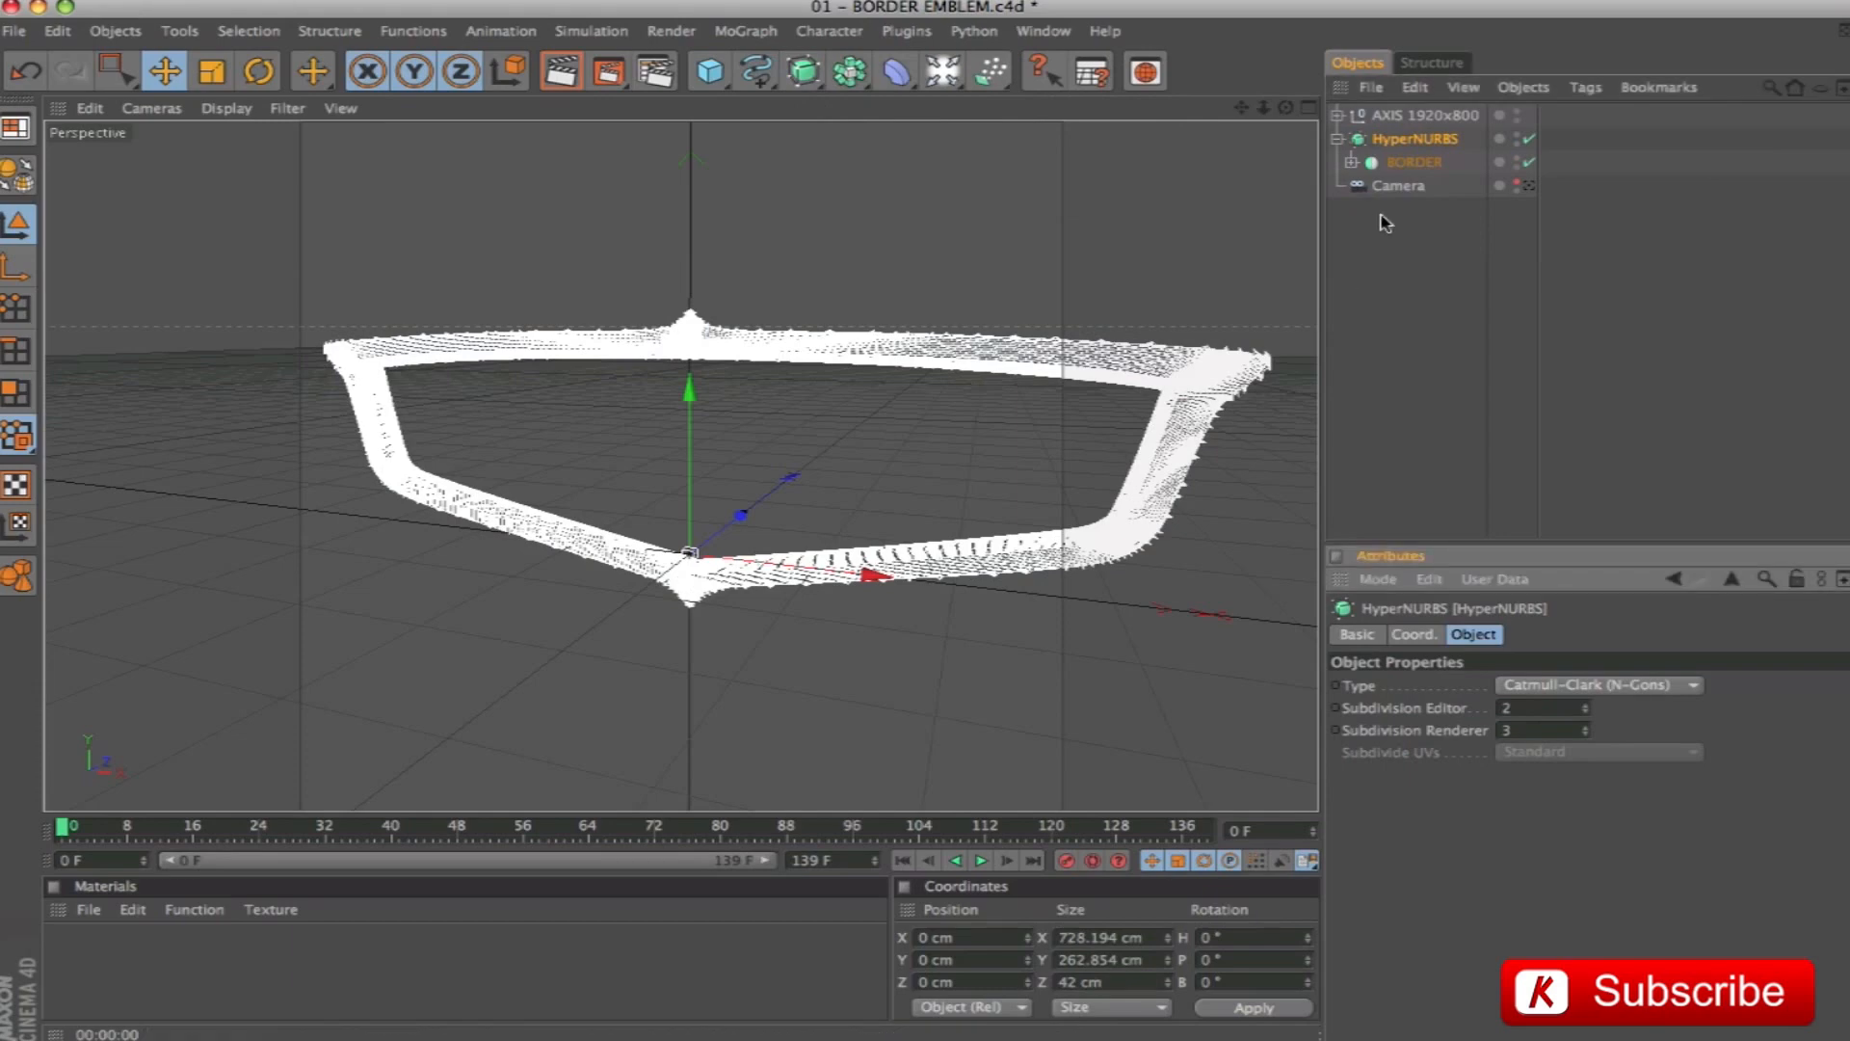
click(1398, 162)
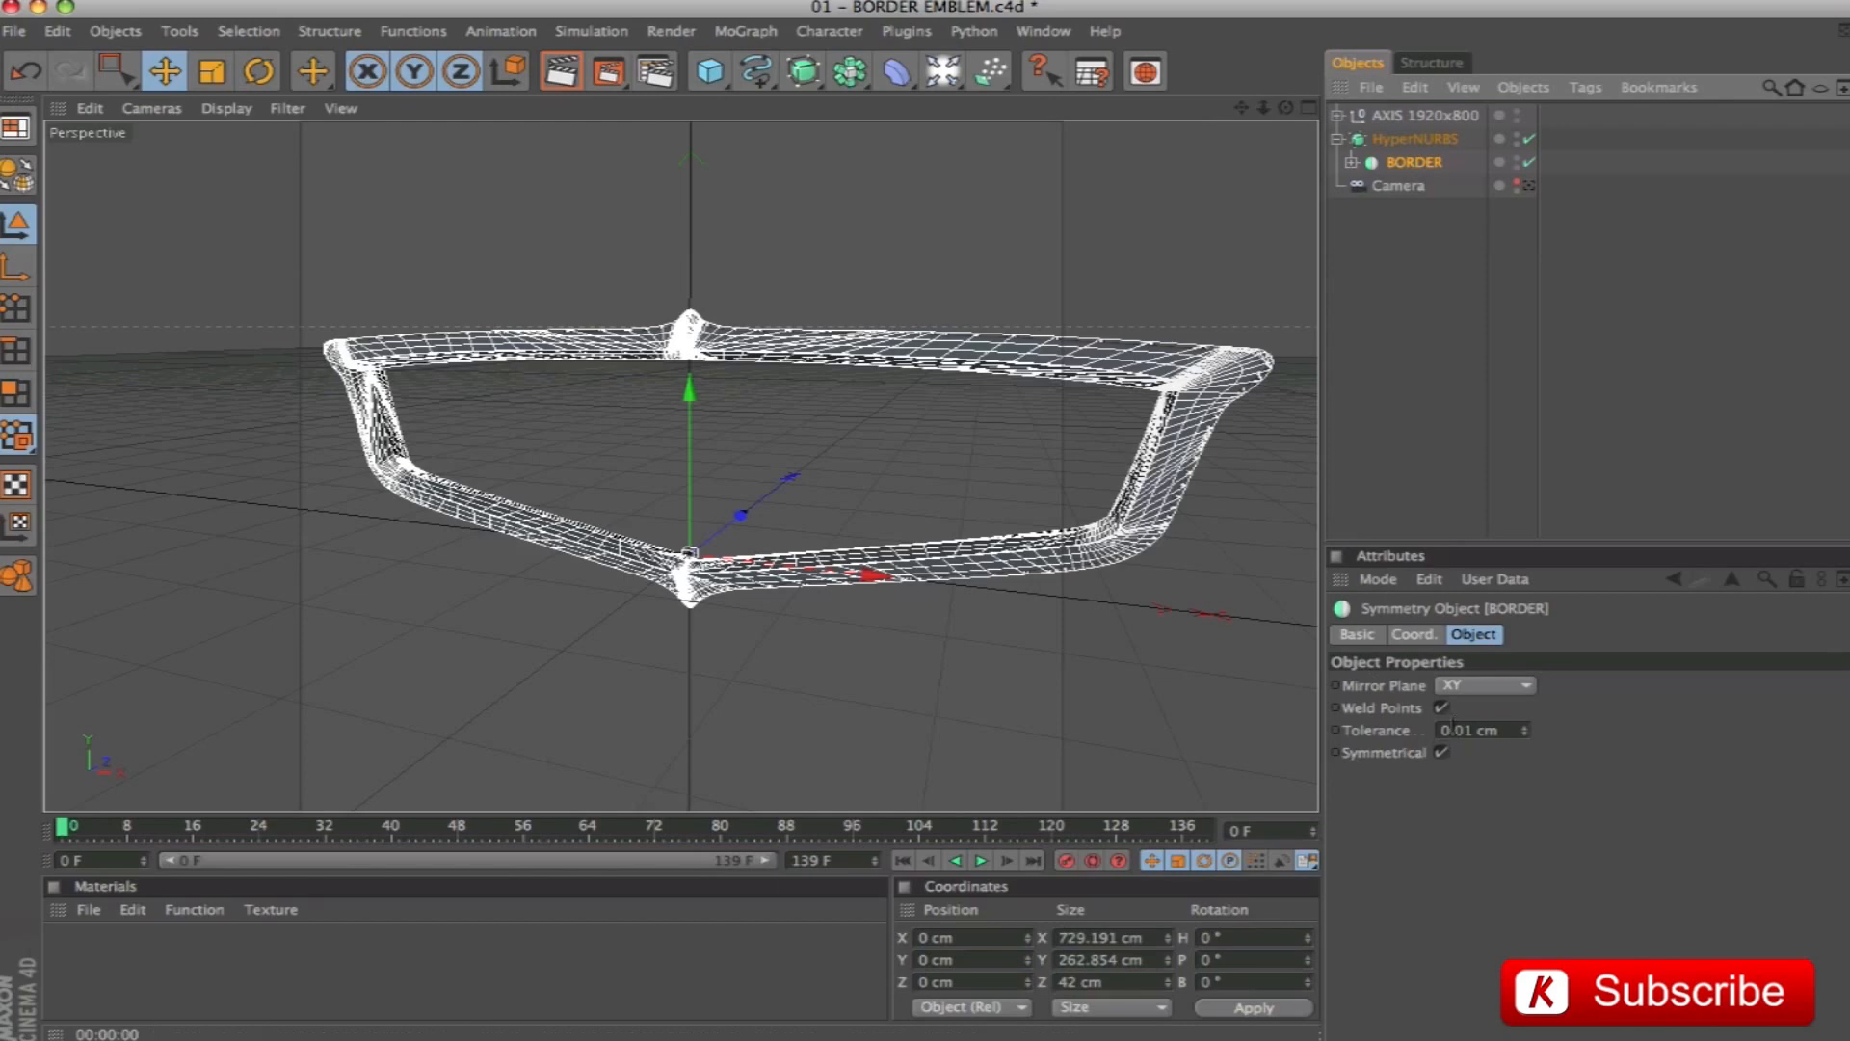
click(1443, 709)
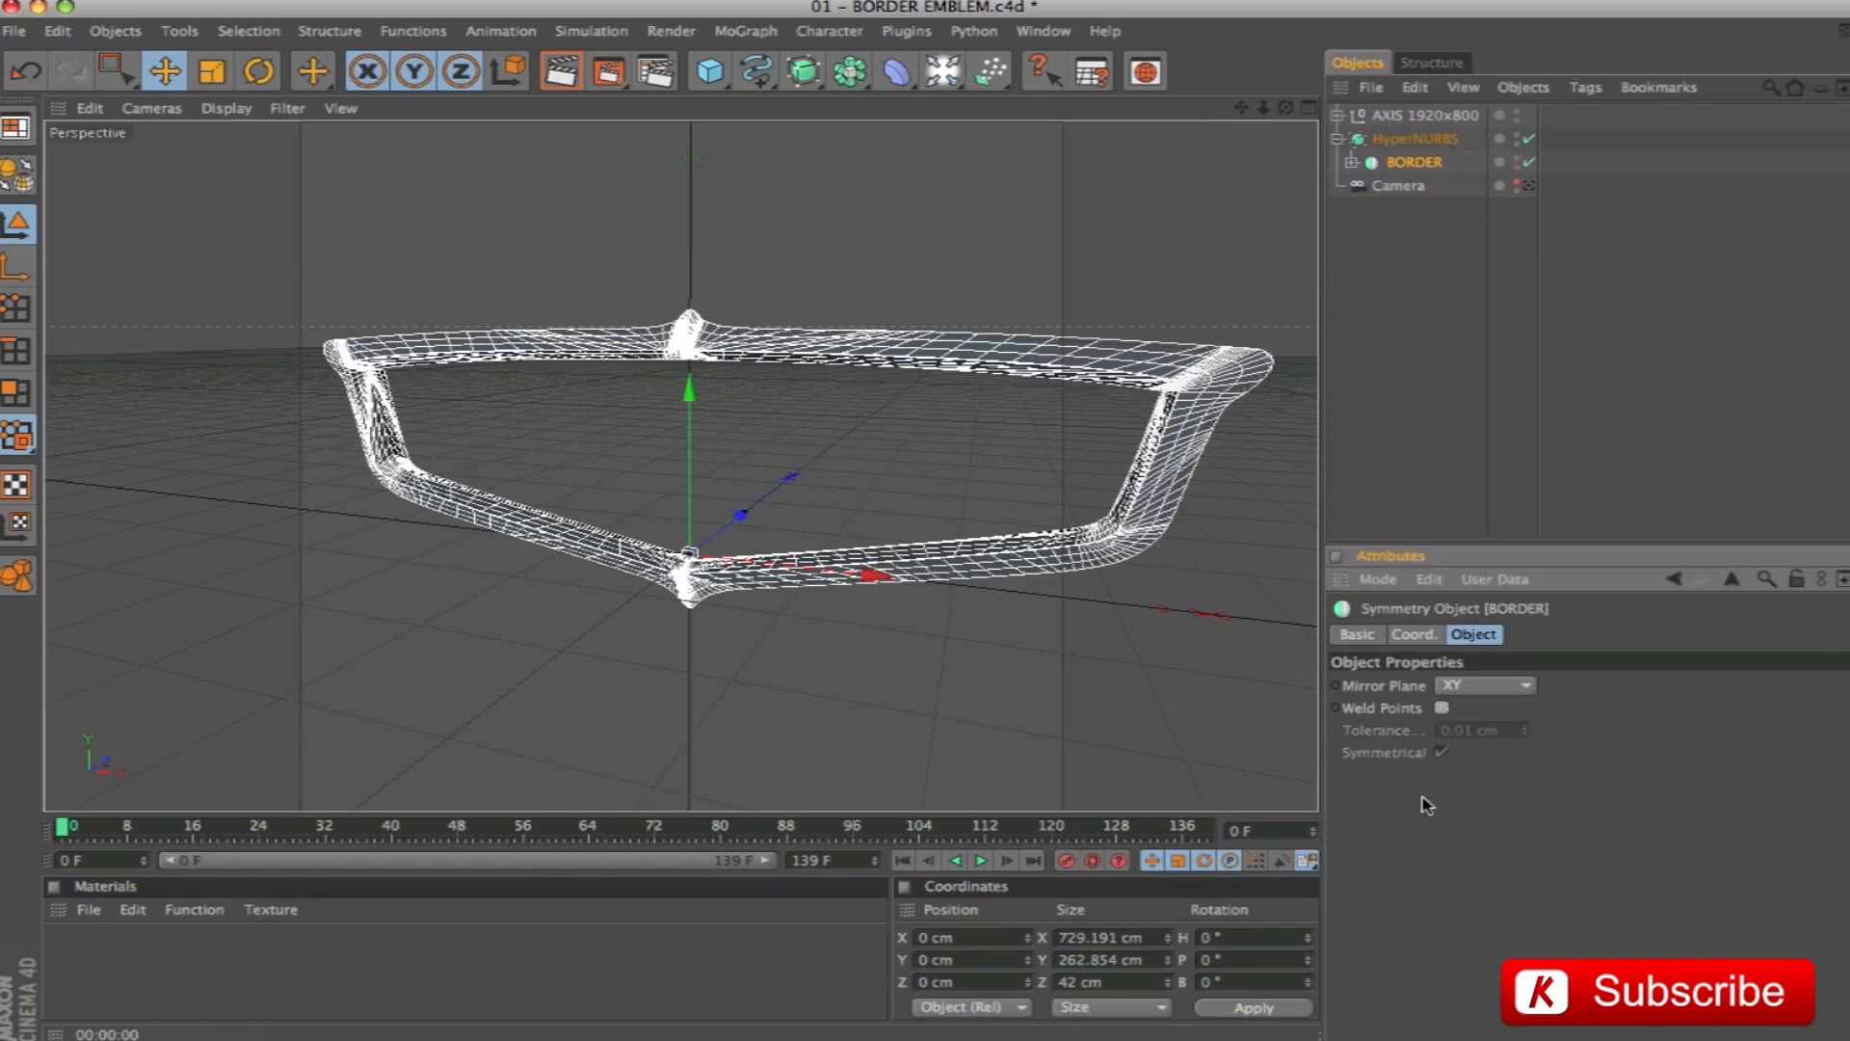
key(ctrl+r)
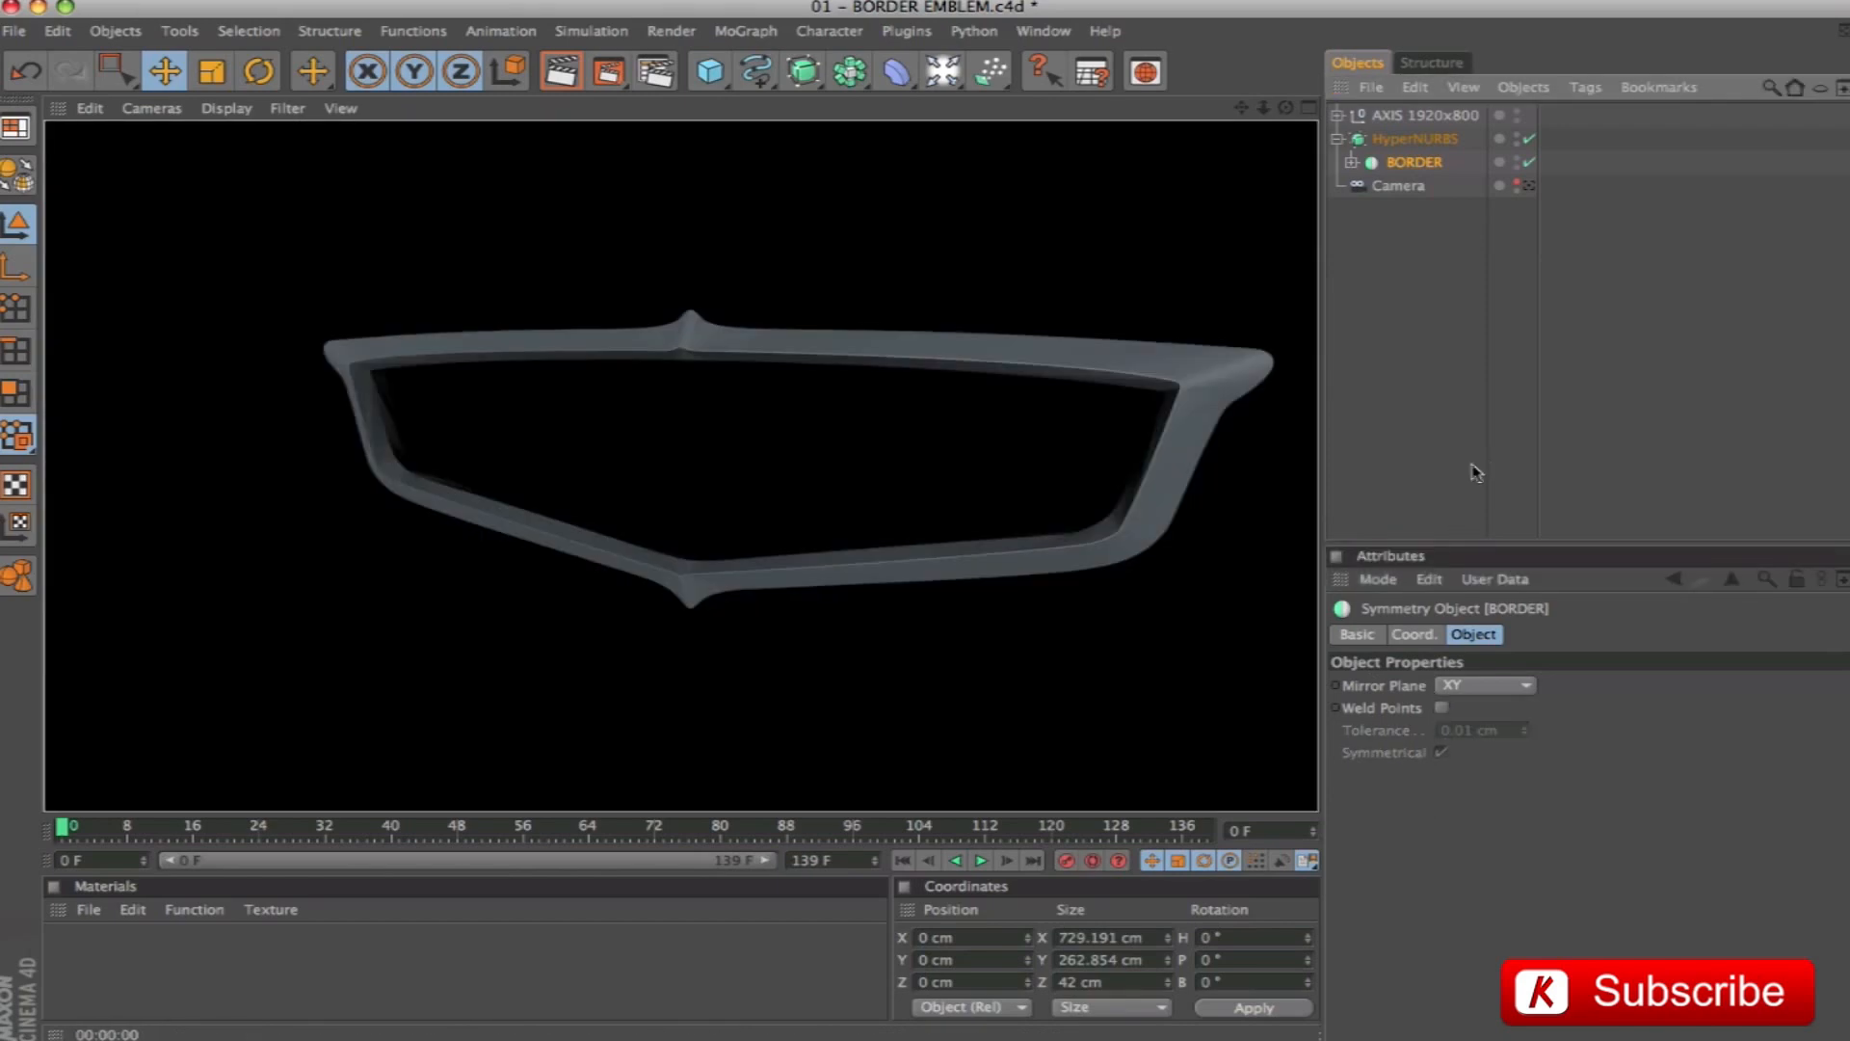
alt+drag(674, 463, 434, 433)
mouse_move(852, 298)
alt+mouse_down()
mouse_move(974, 308)
mouse_move(948, 316)
alt+mouse_up()
key(ctrl+r)
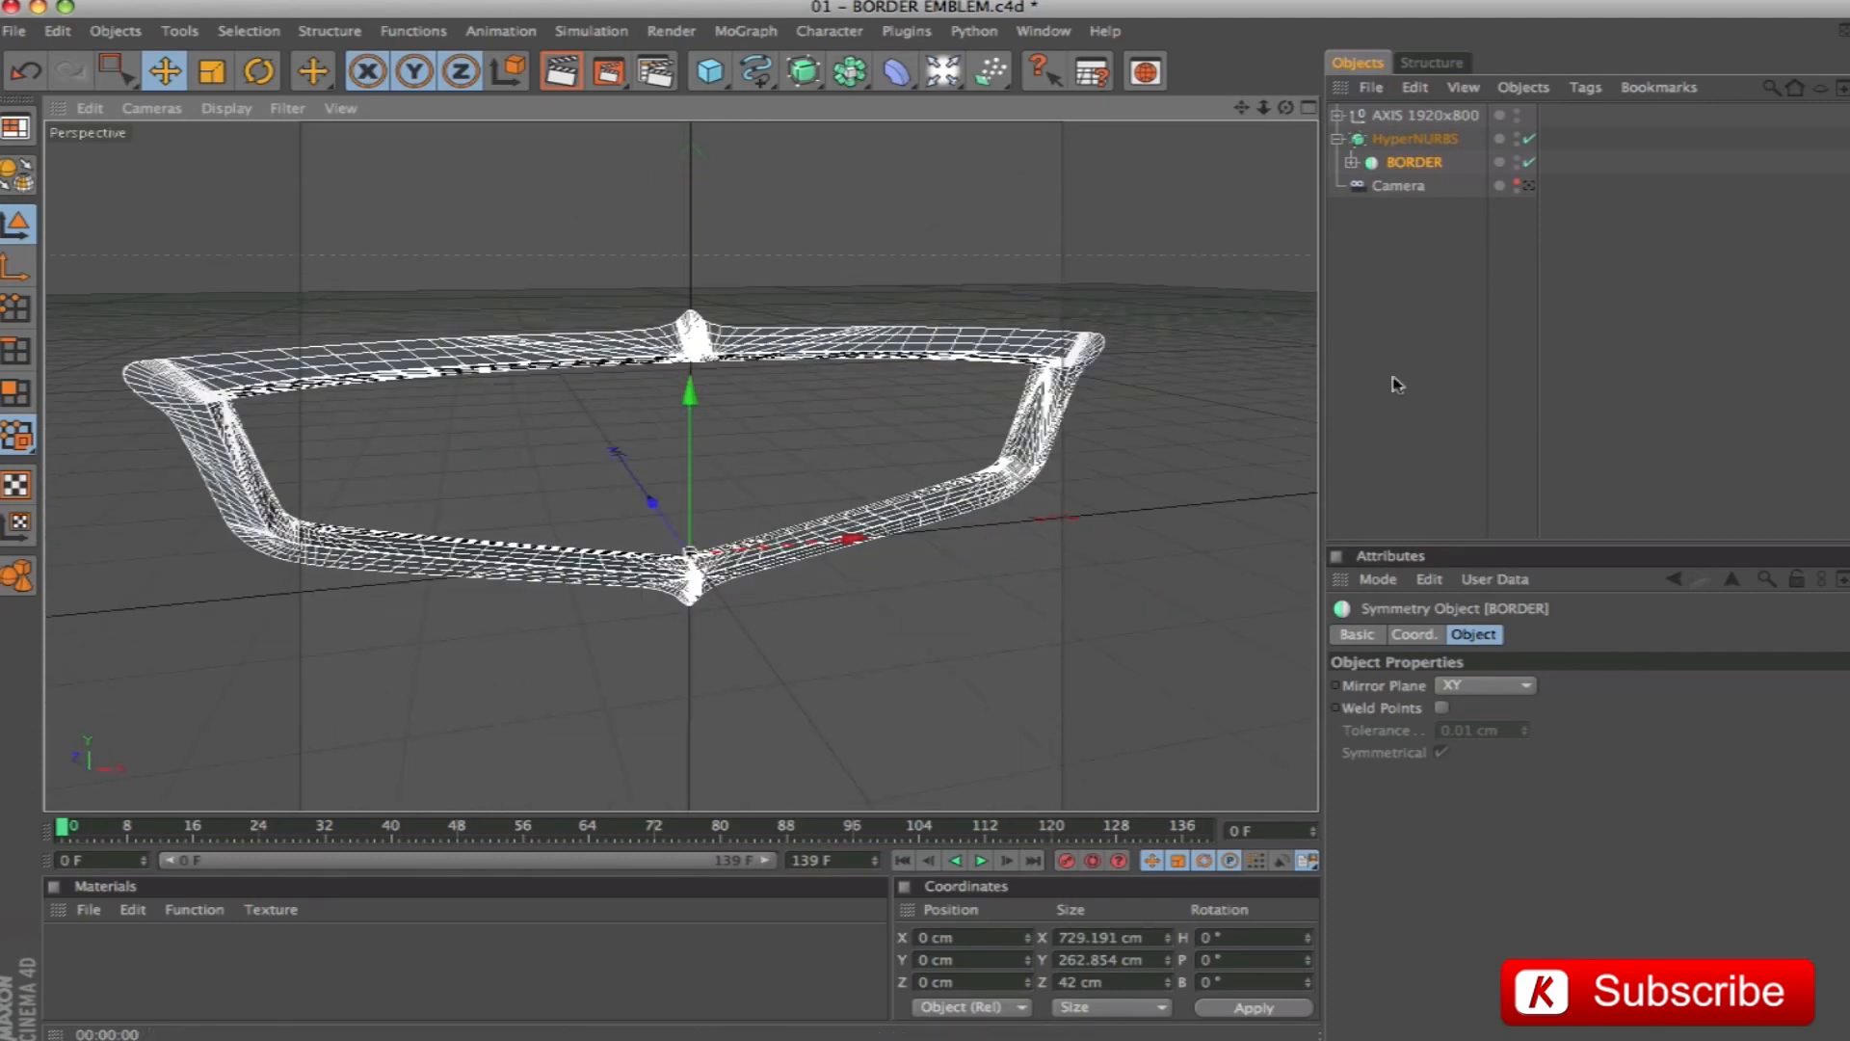
Rename the HyperNURBS object as BORDER
click(1419, 366)
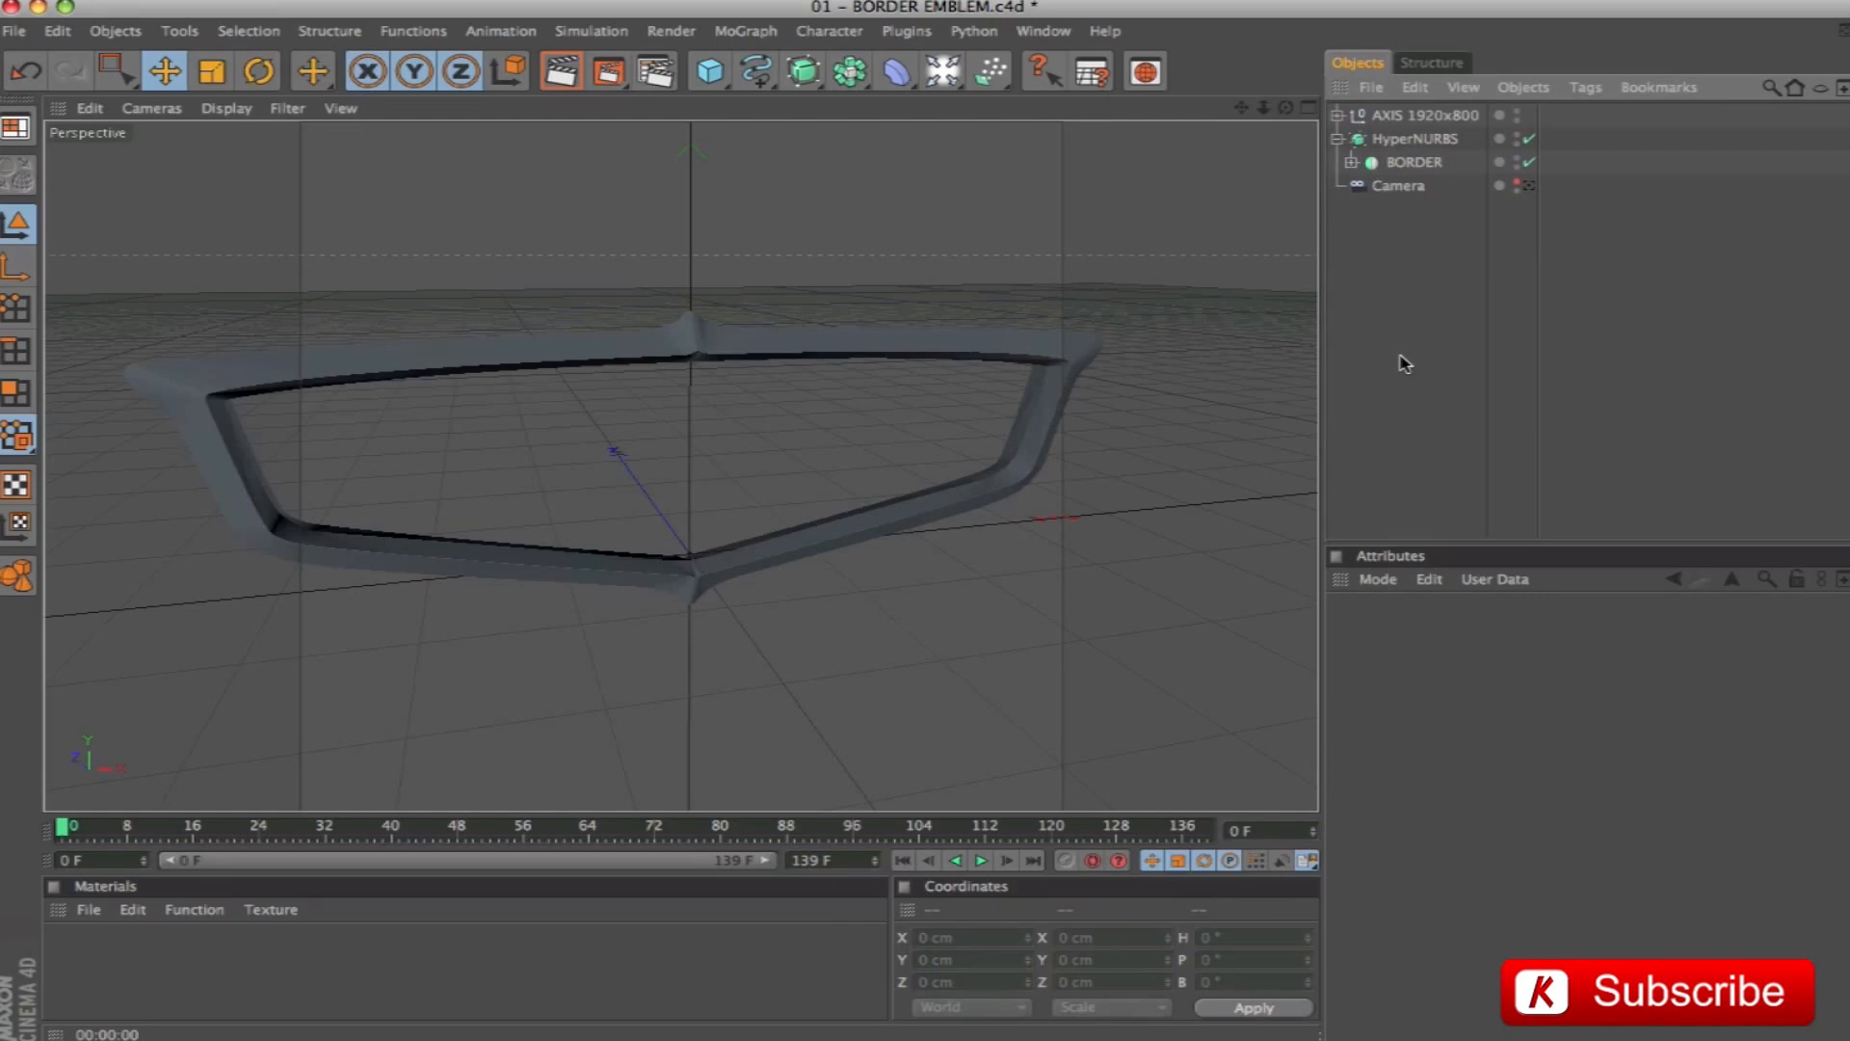
click(1404, 141)
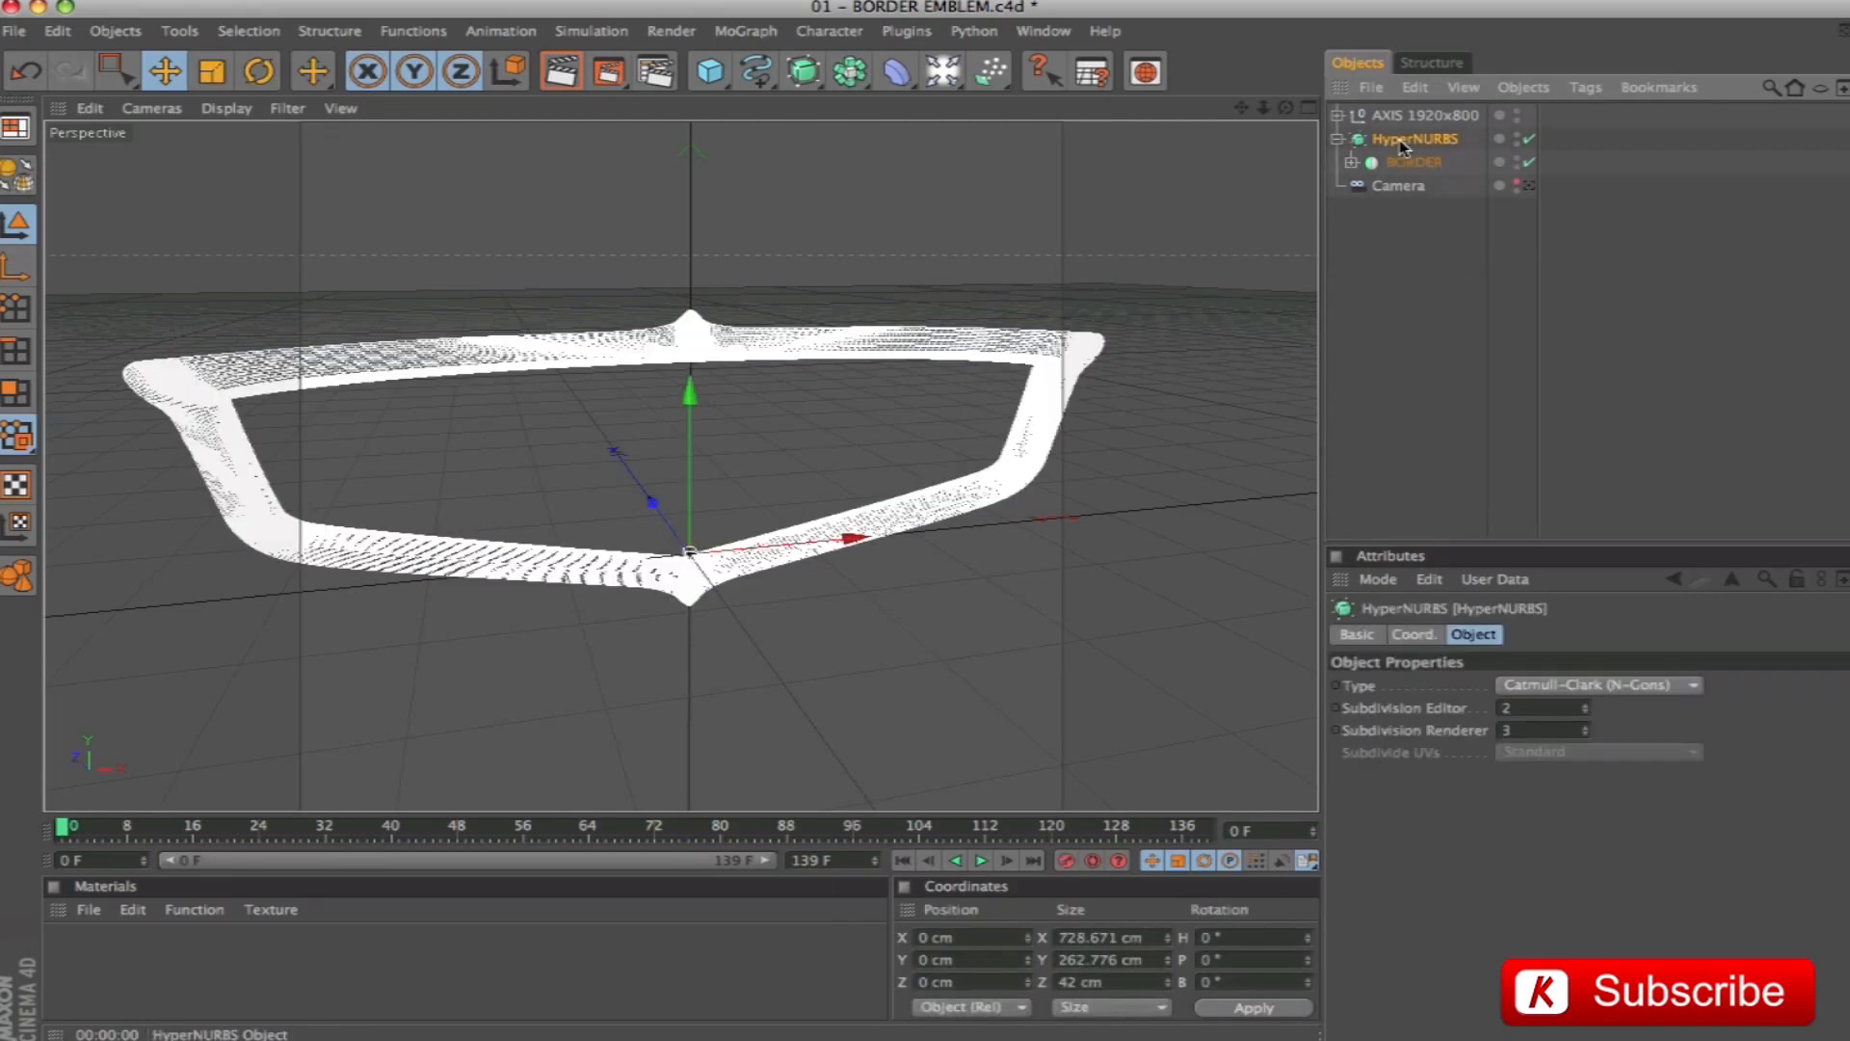
double_click(1402, 140)
text(BORDER)
key(Return)
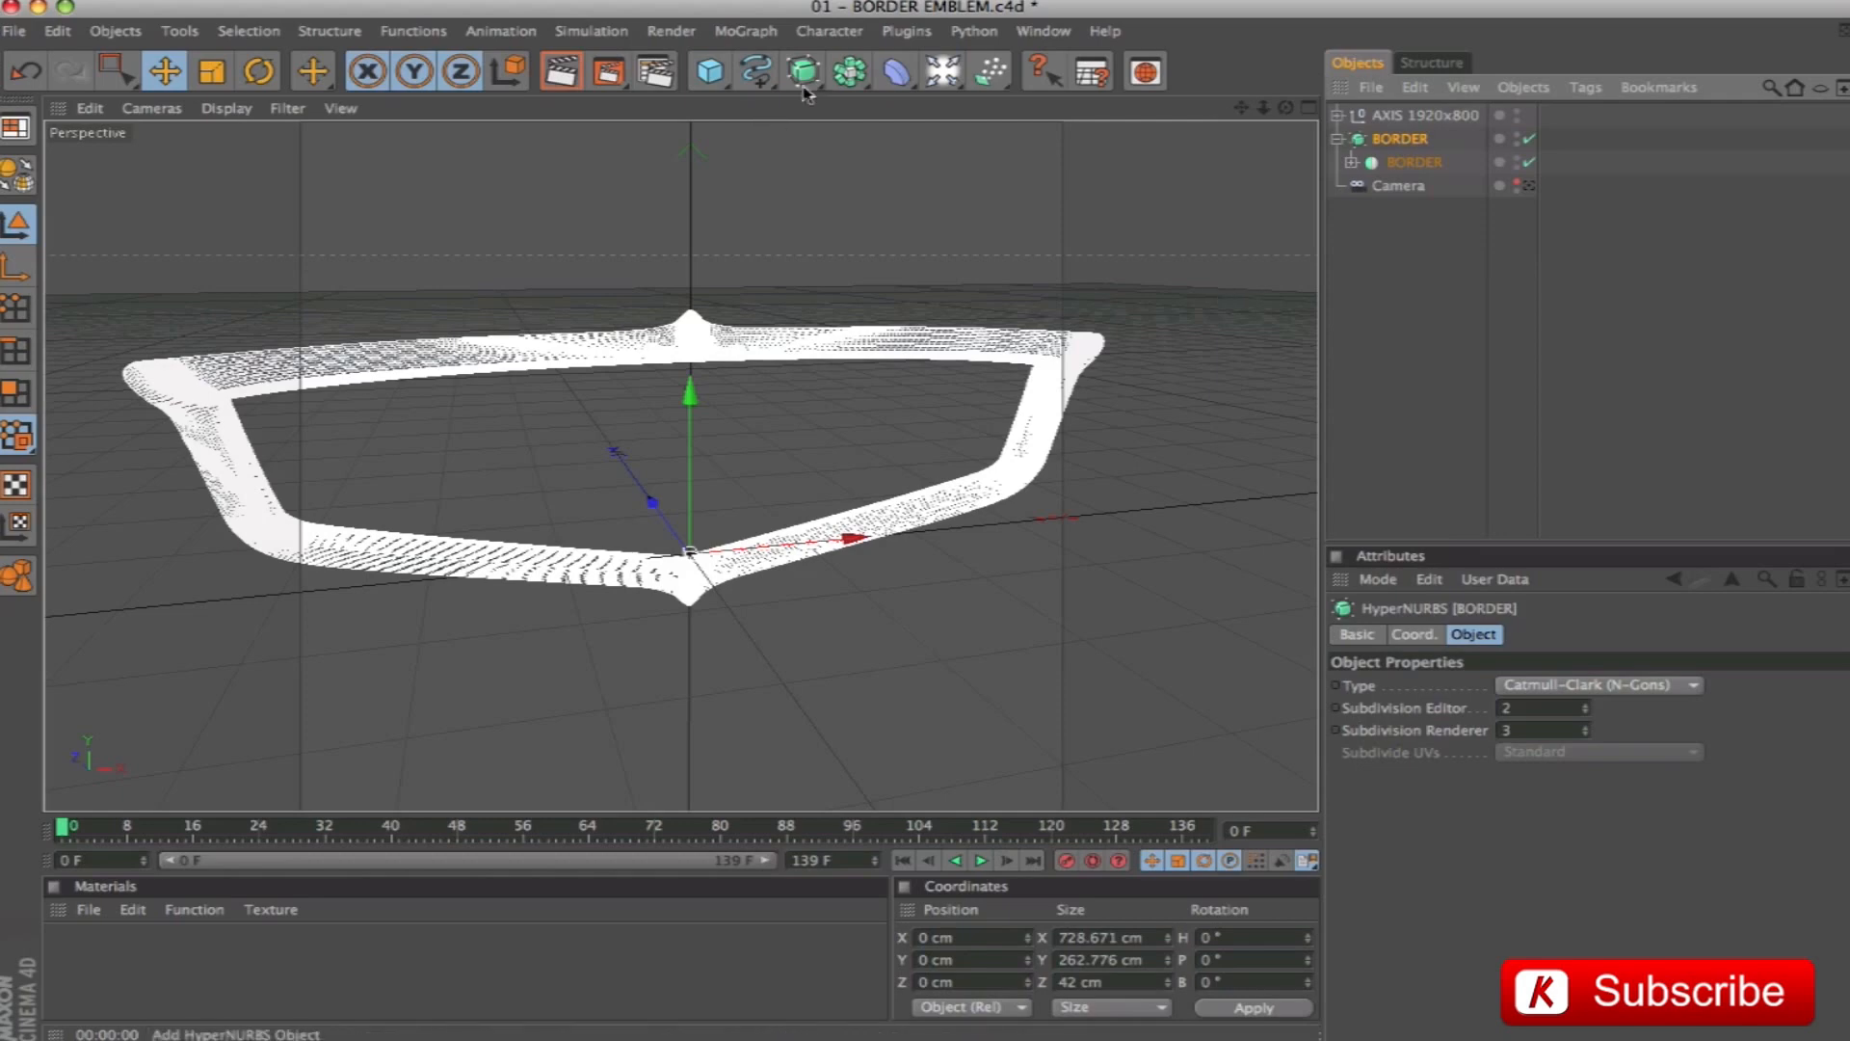
Make a Connect object the parent of the BORDER HyperNURBS and disable its Textures and Weld options
click(834, 85)
click(1296, 178)
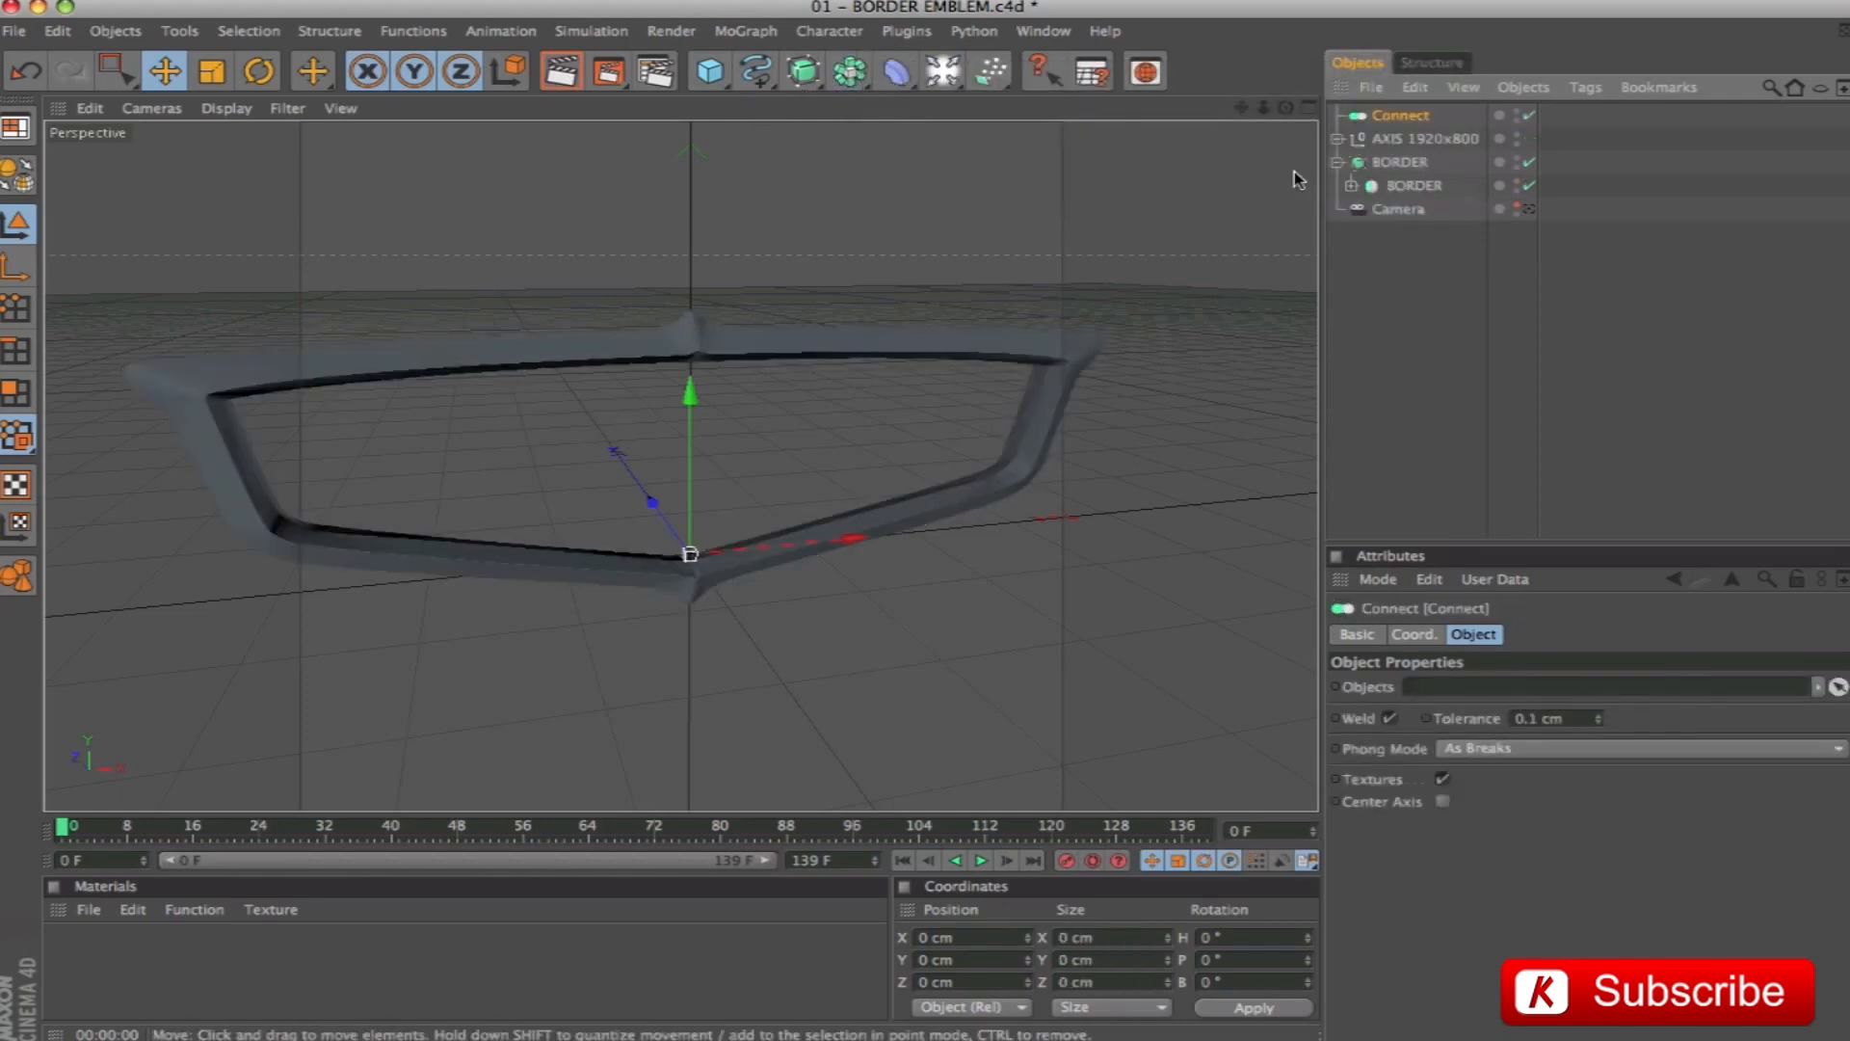
mouse_move(1384, 119)
mouse_down()
mouse_move(1387, 164)
mouse_move(1383, 145)
mouse_up()
click(1393, 140)
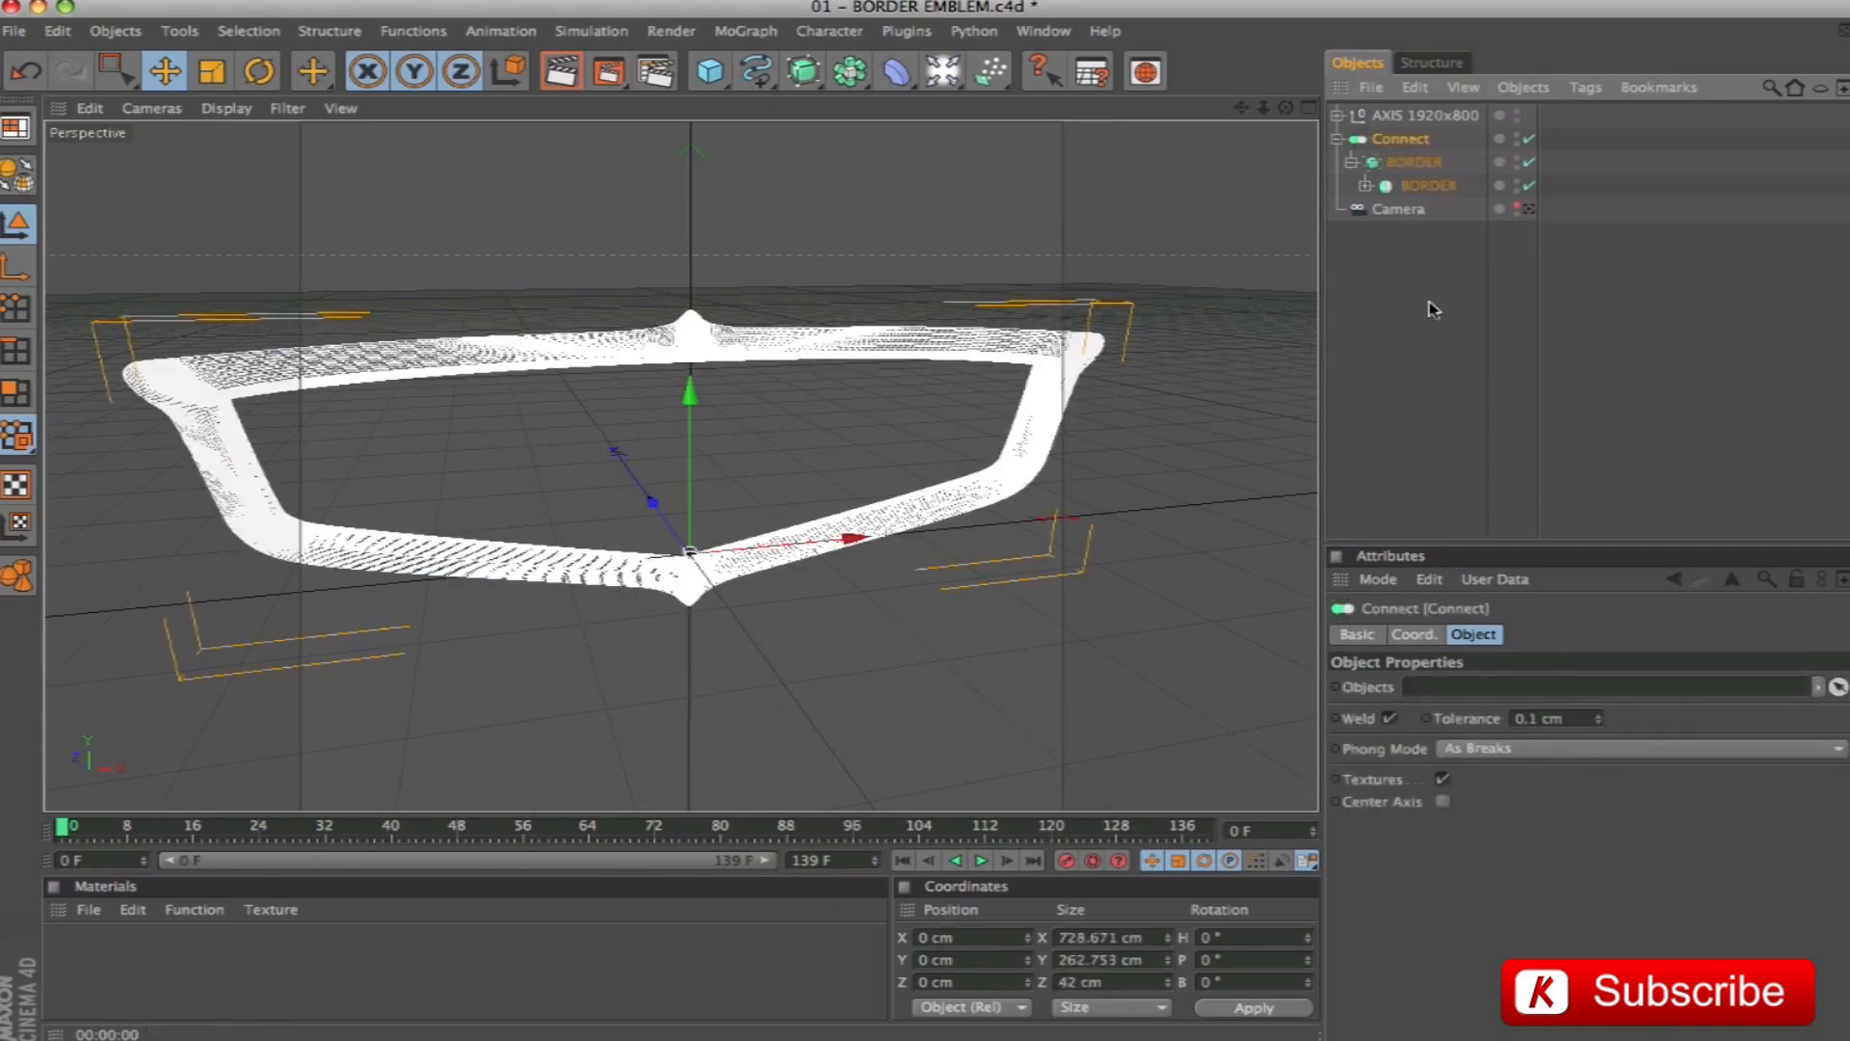
click(1444, 782)
click(1389, 719)
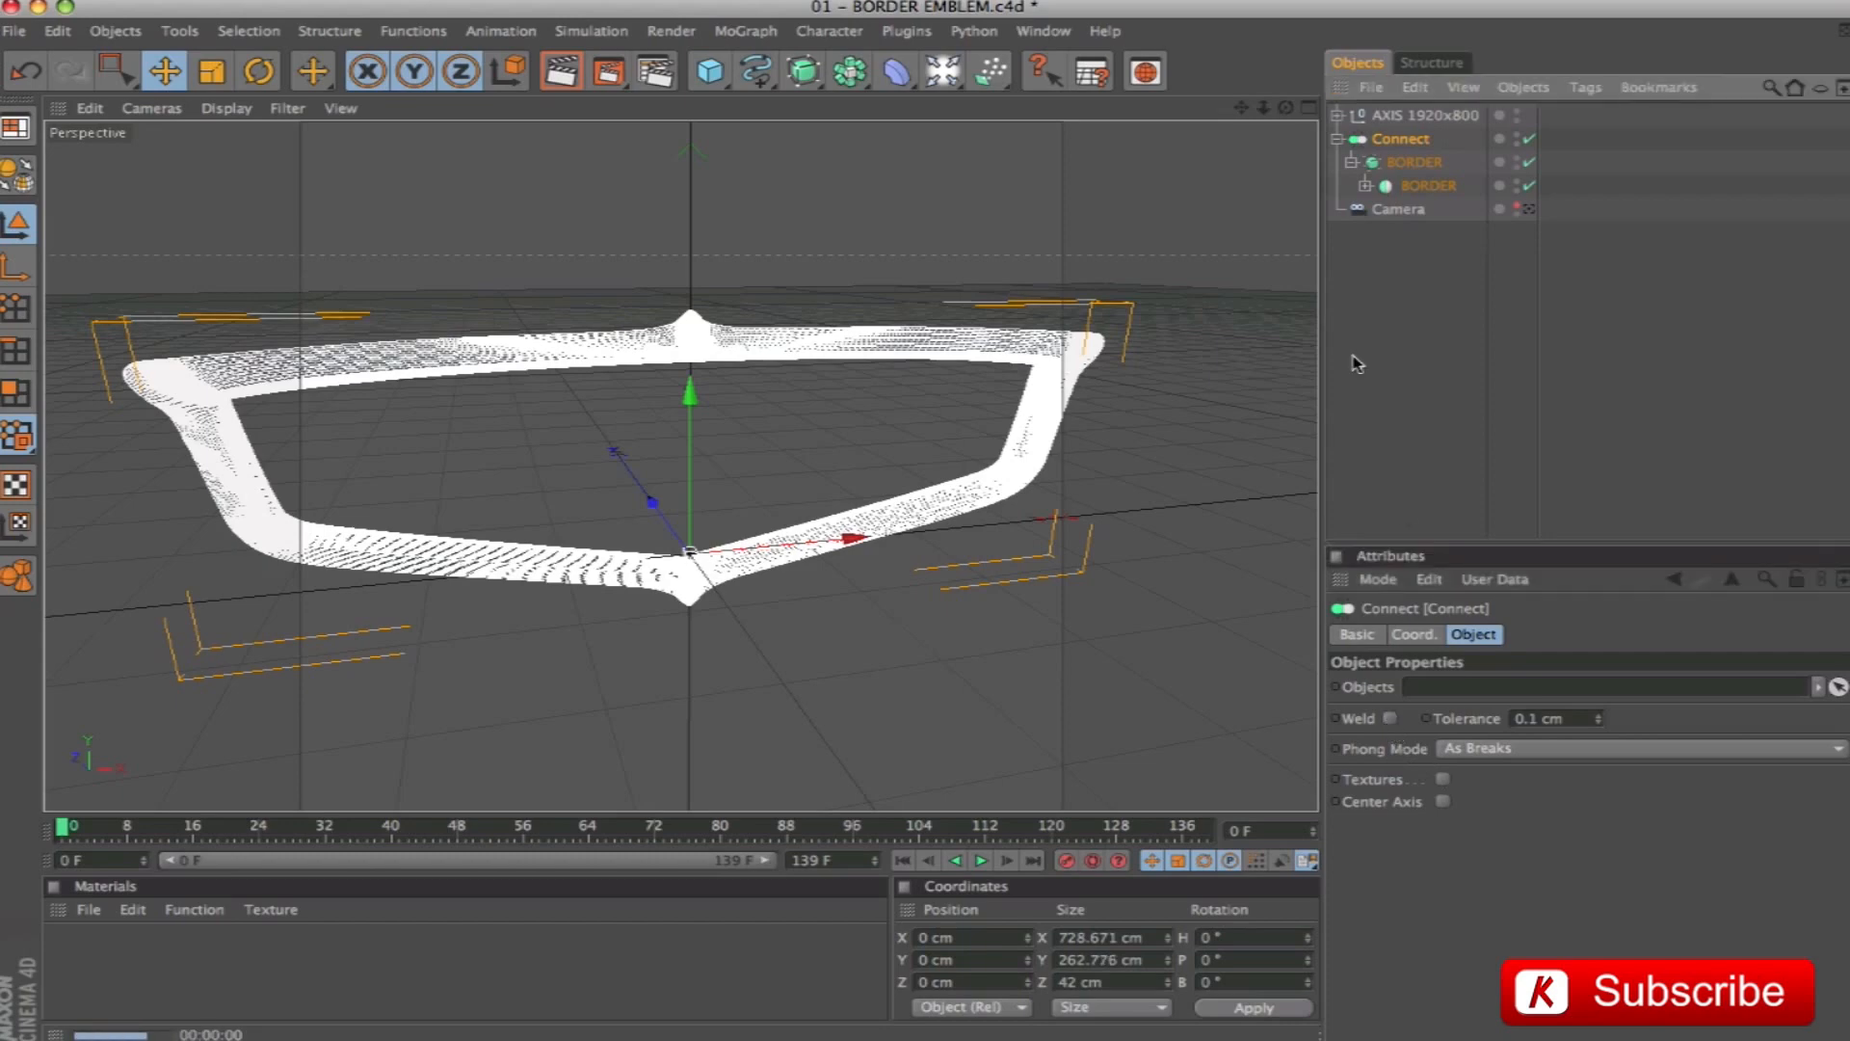
Render the view to check the border, rename the Connect object as BORDER and return to the scene camera's view
key(ctrl+r)
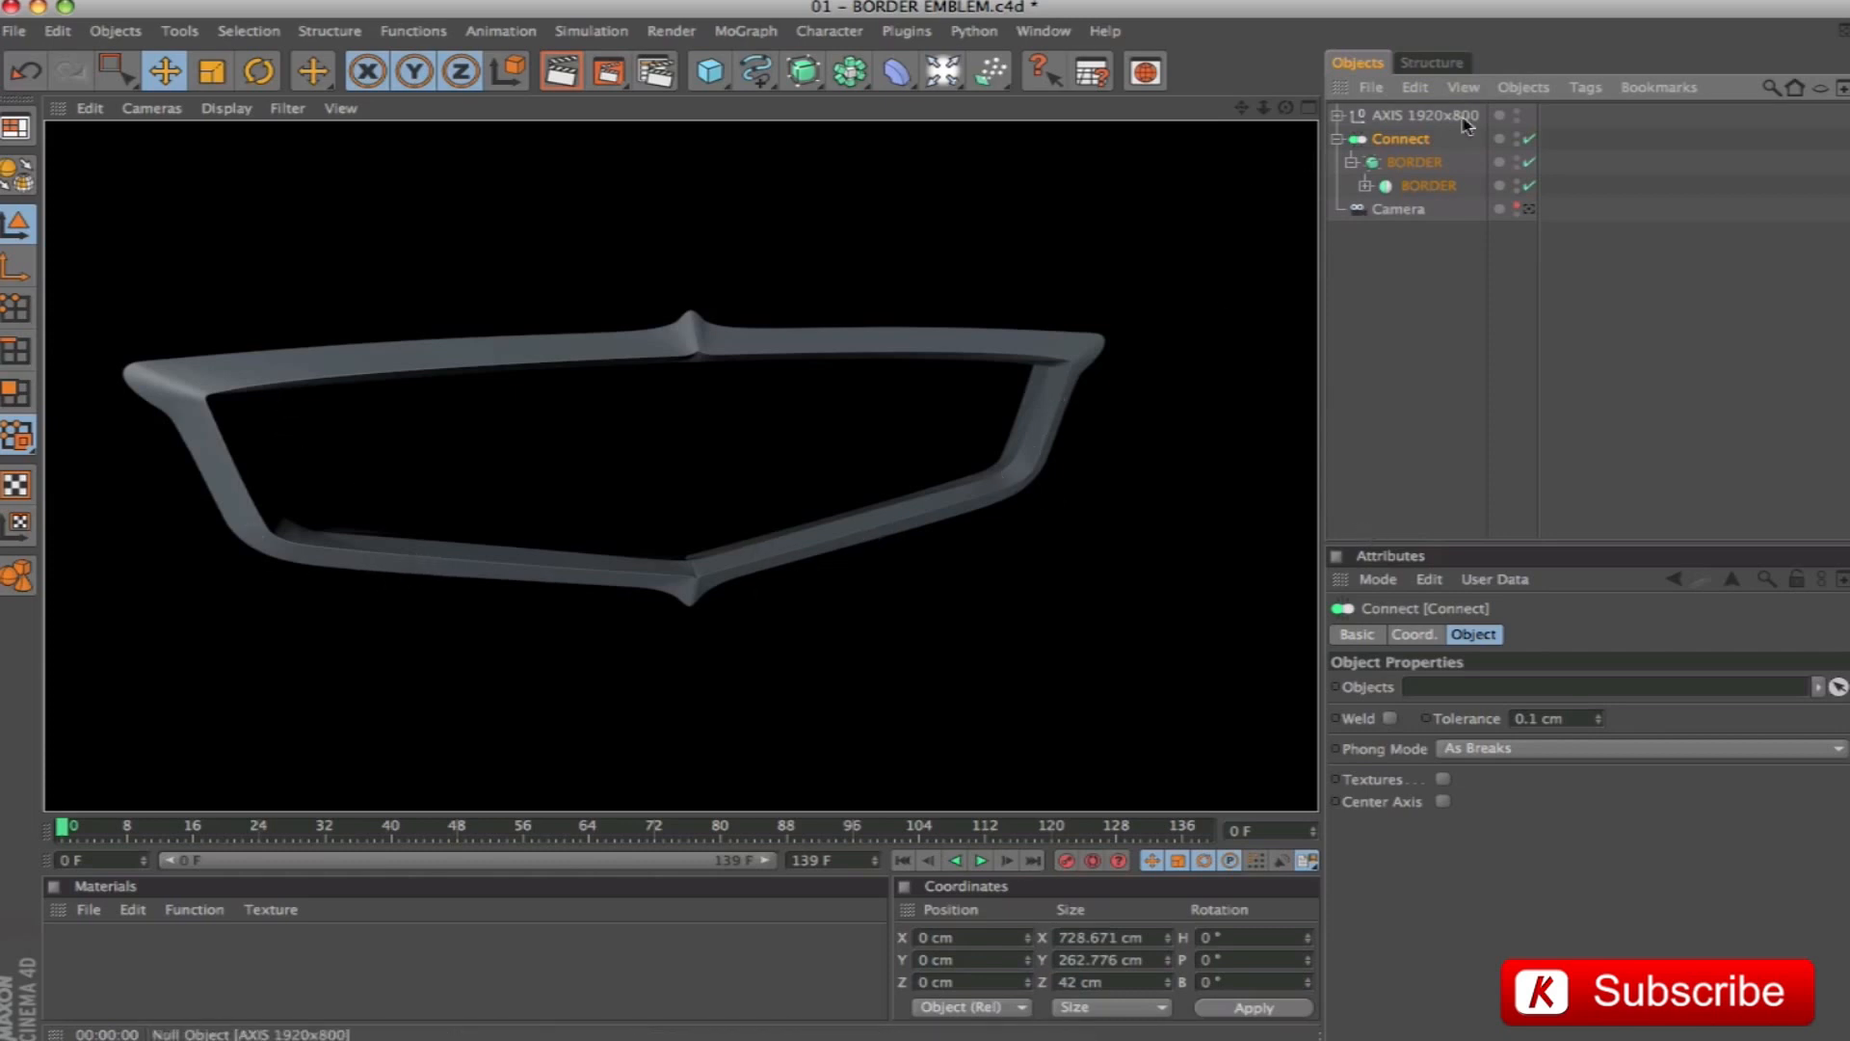
double_click(1403, 139)
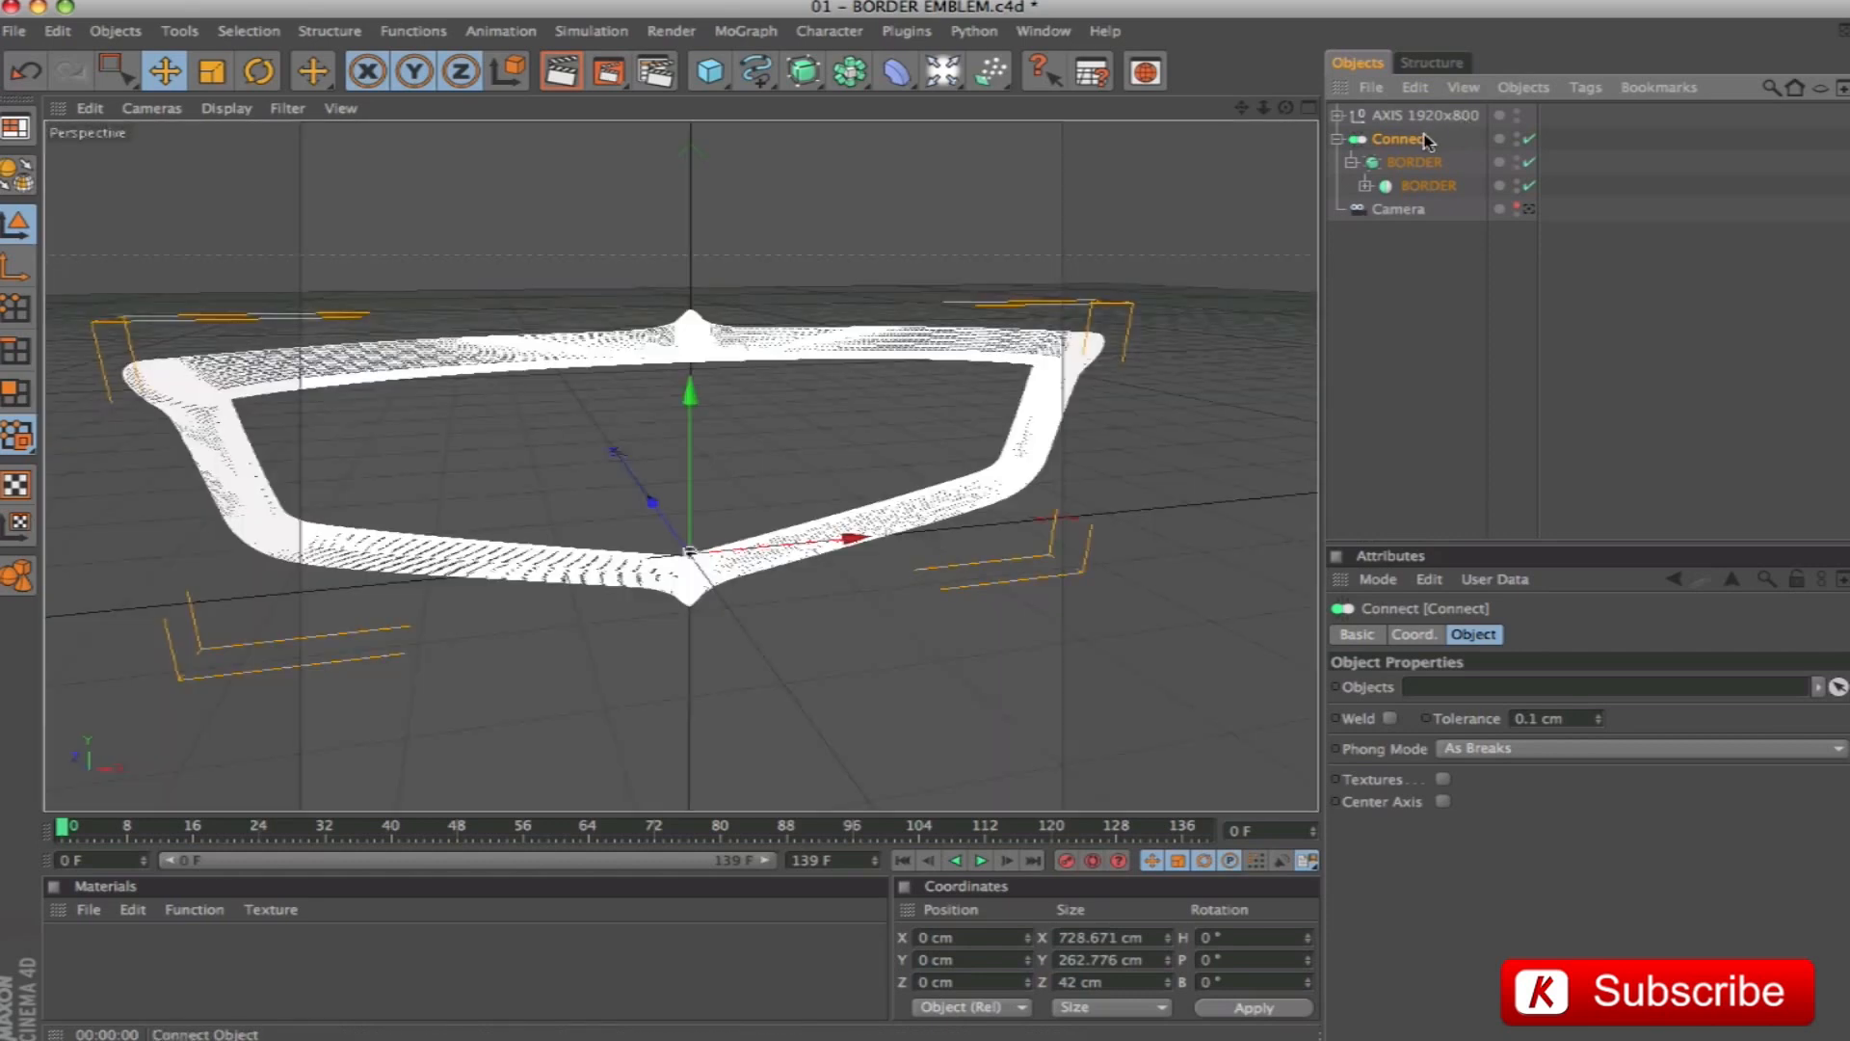
text(BORDER)
key(Return)
click(1417, 370)
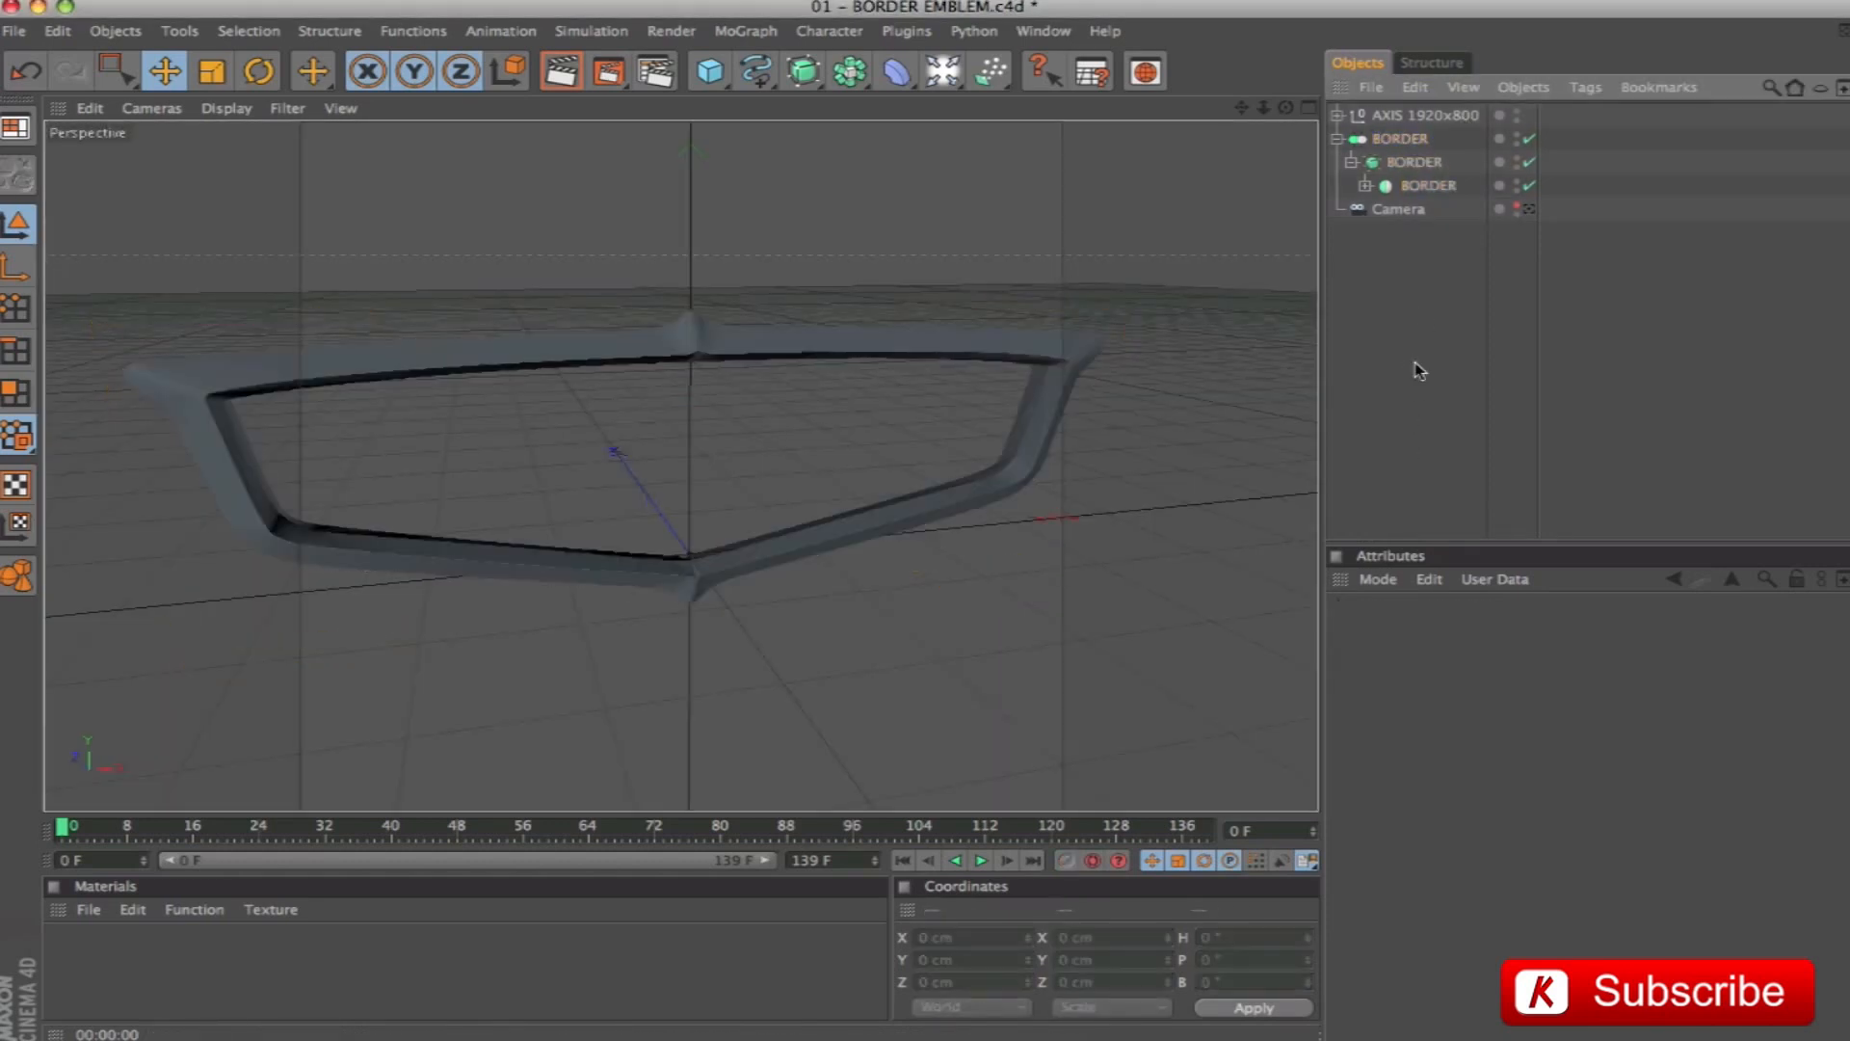
click(1529, 208)
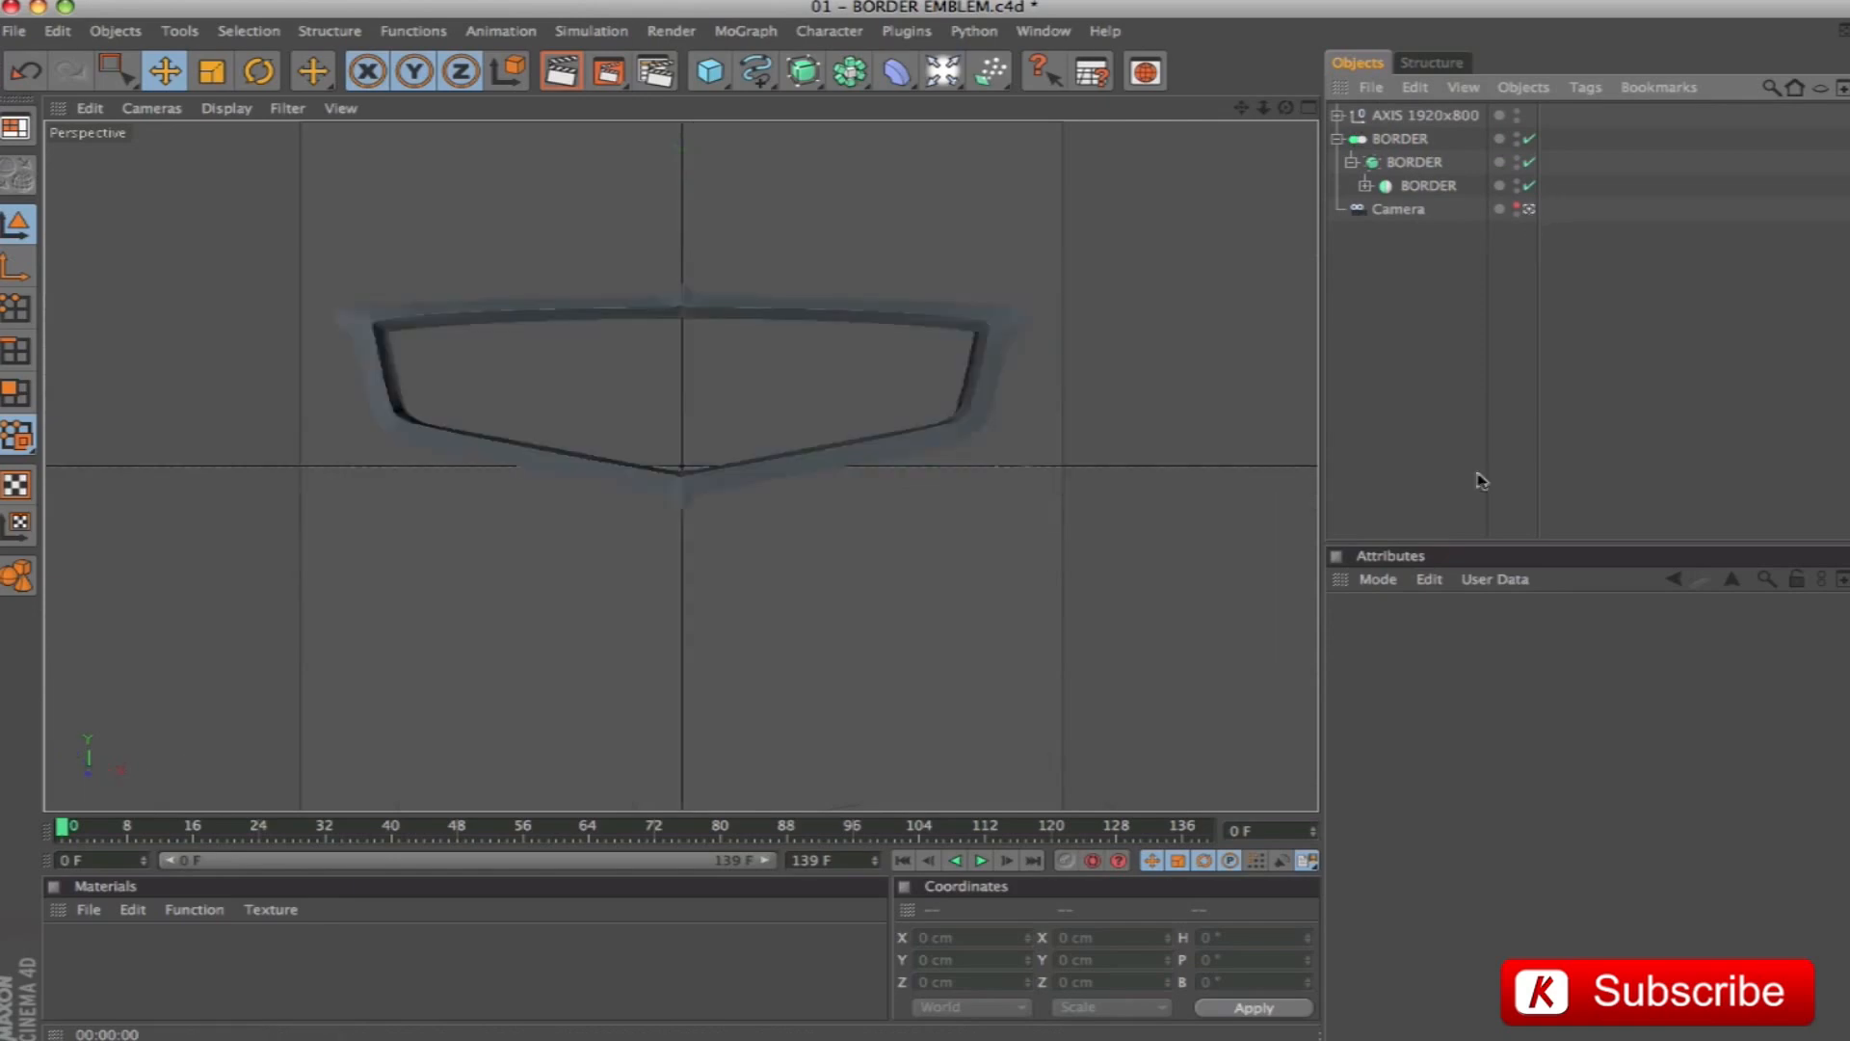
Save the project in the CARS2 FILES folder under the new name 01 - BORDER EMBLEM_END.c4d
click(14, 33)
click(84, 241)
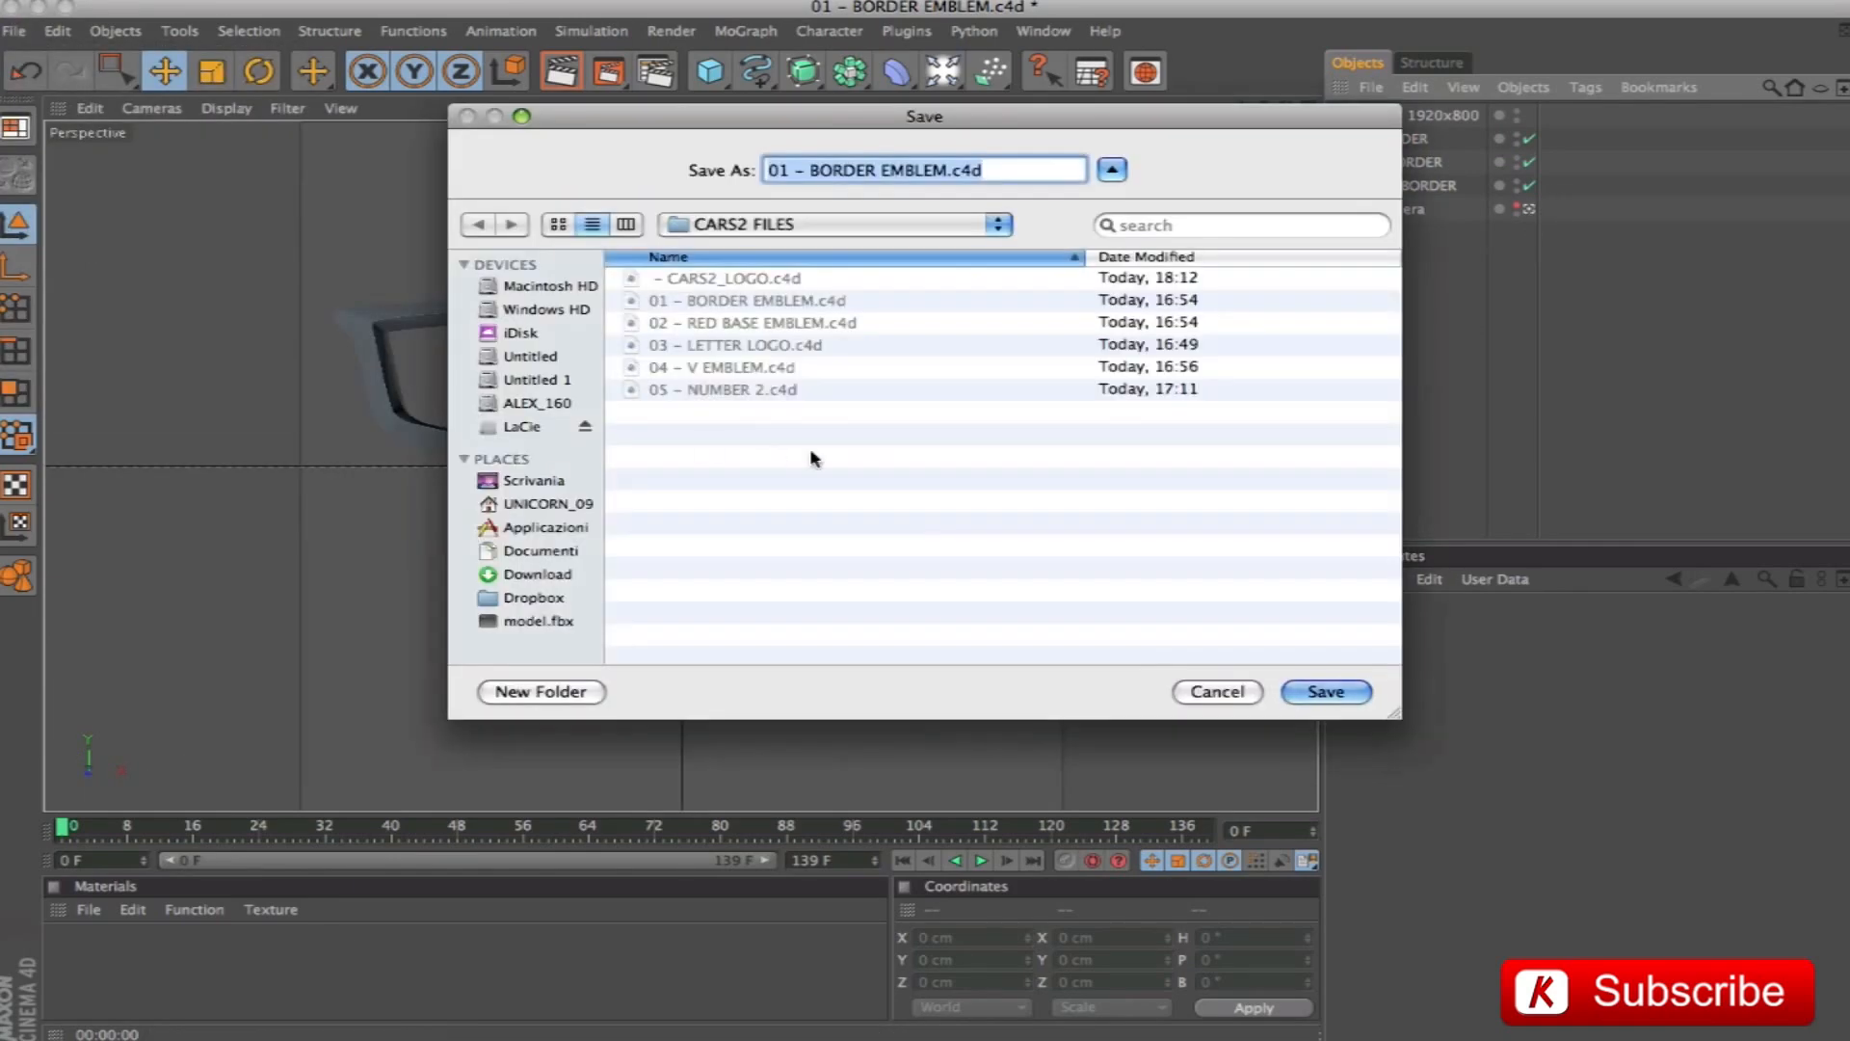
click(947, 176)
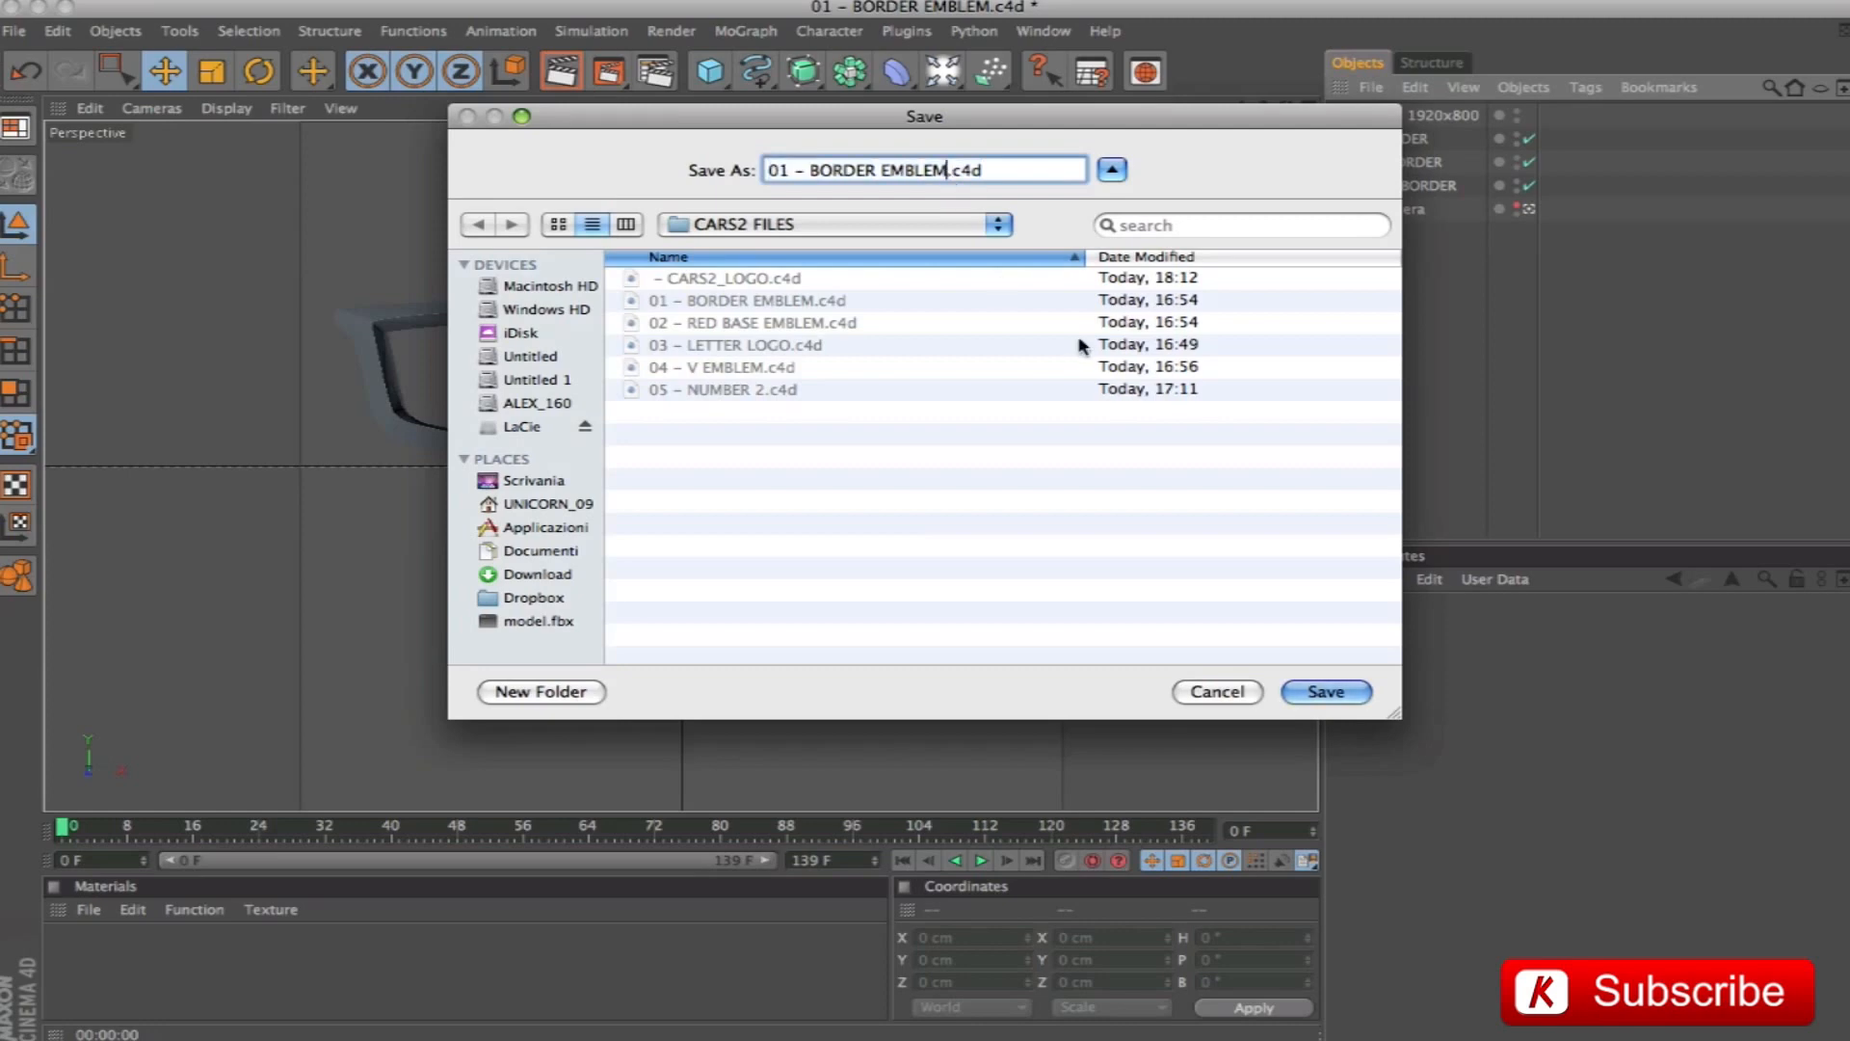
text(_END)
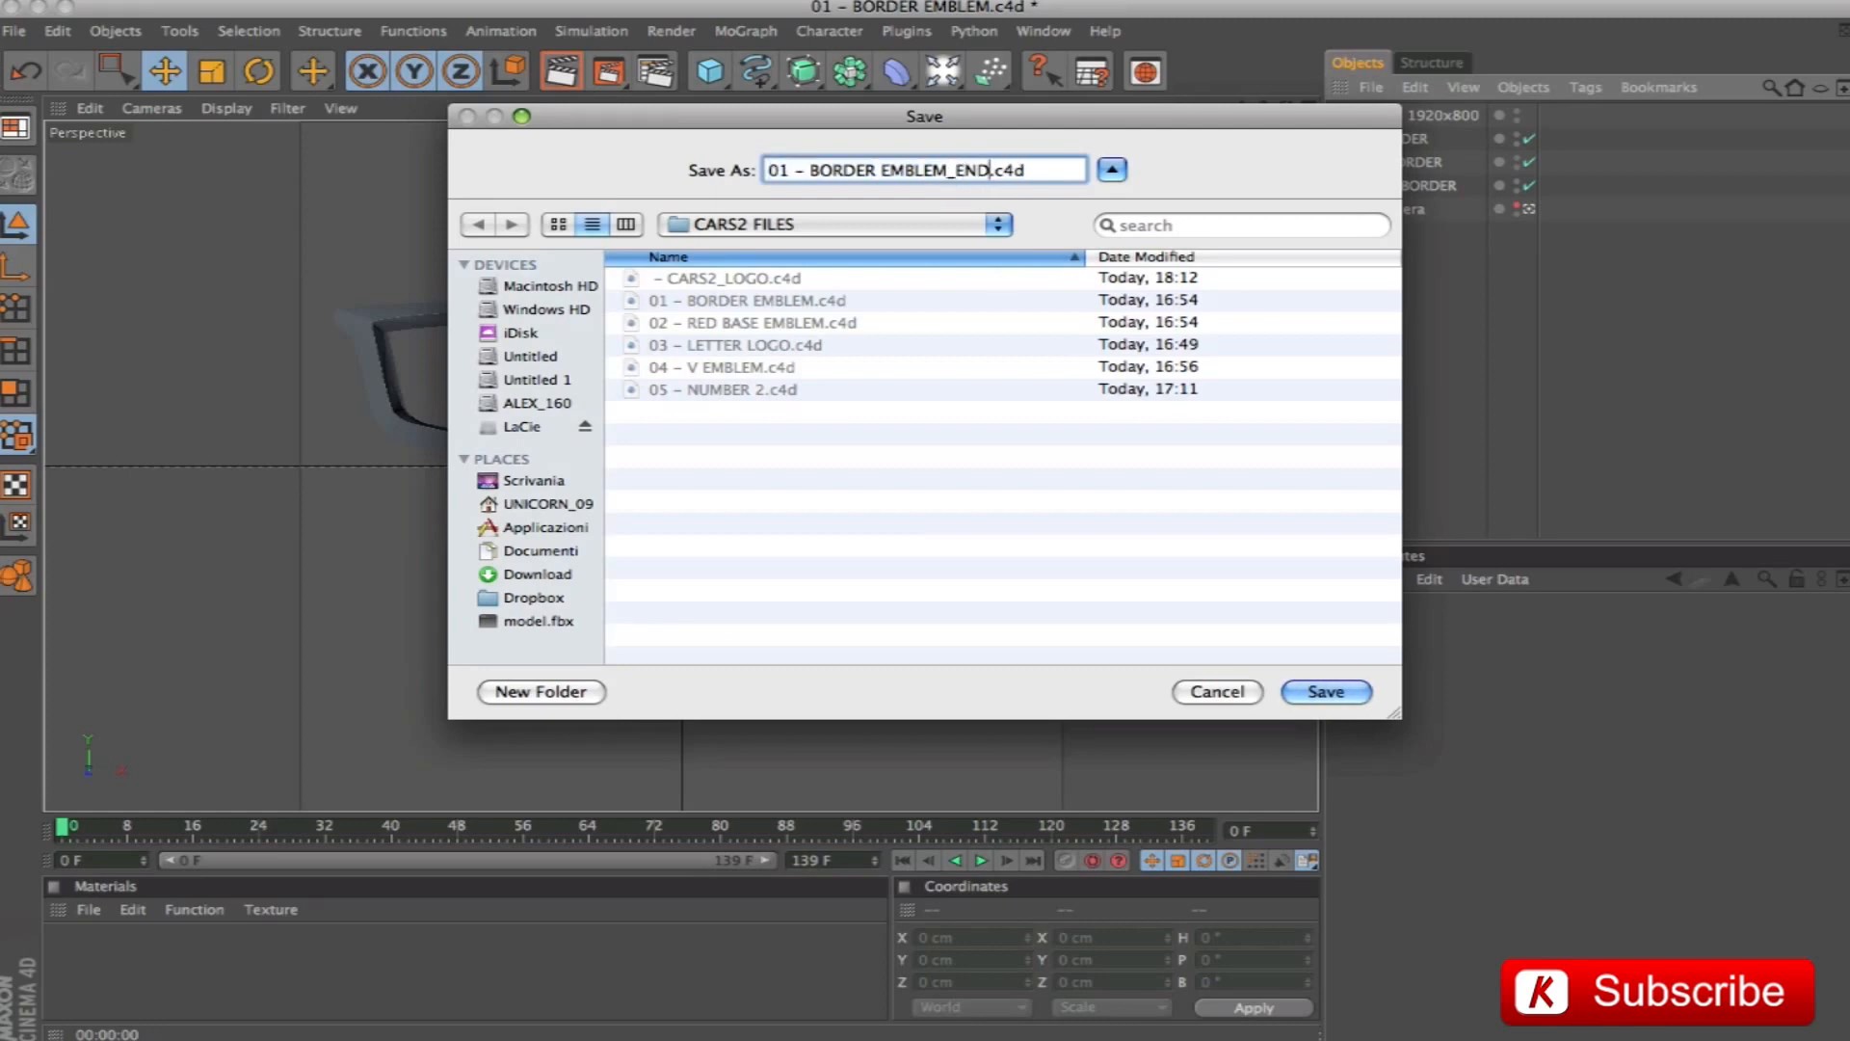
key(Return)
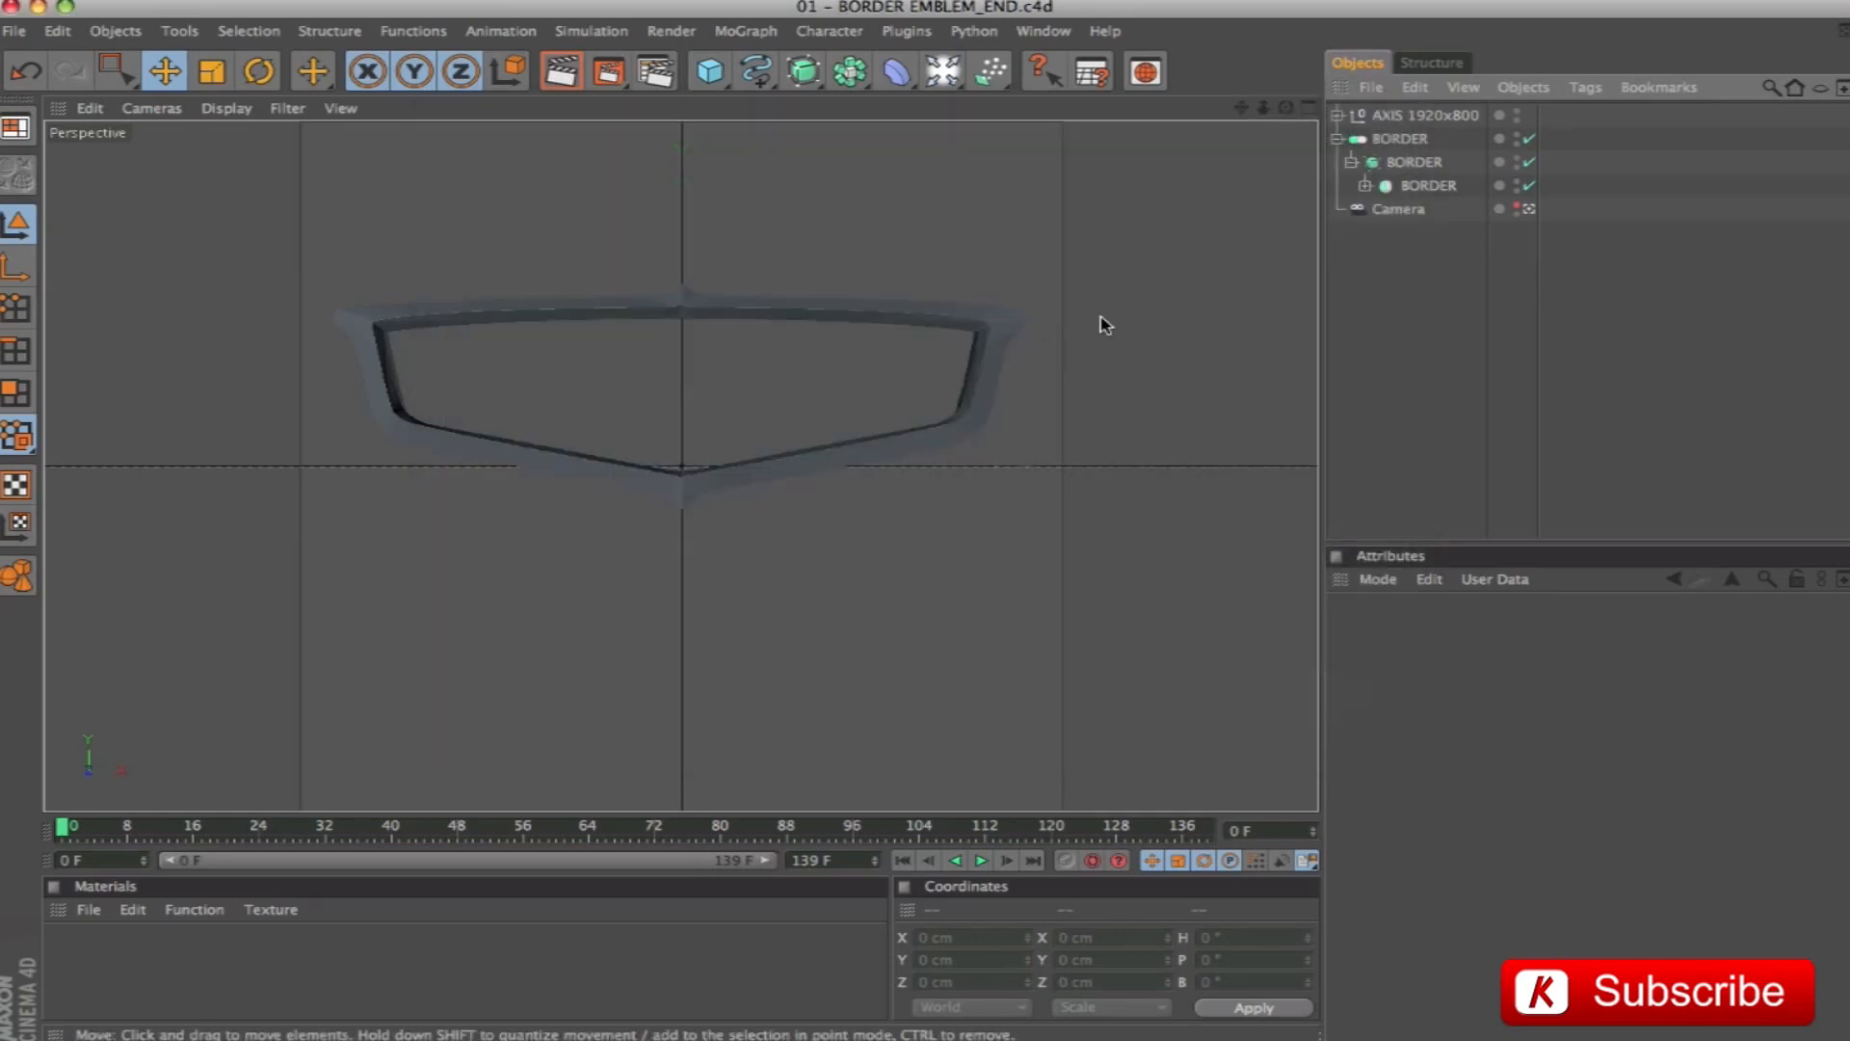
Open the project file 02 - RED BASE EMBLEM.c4d from the CARS2 FILES folder
key(super+o)
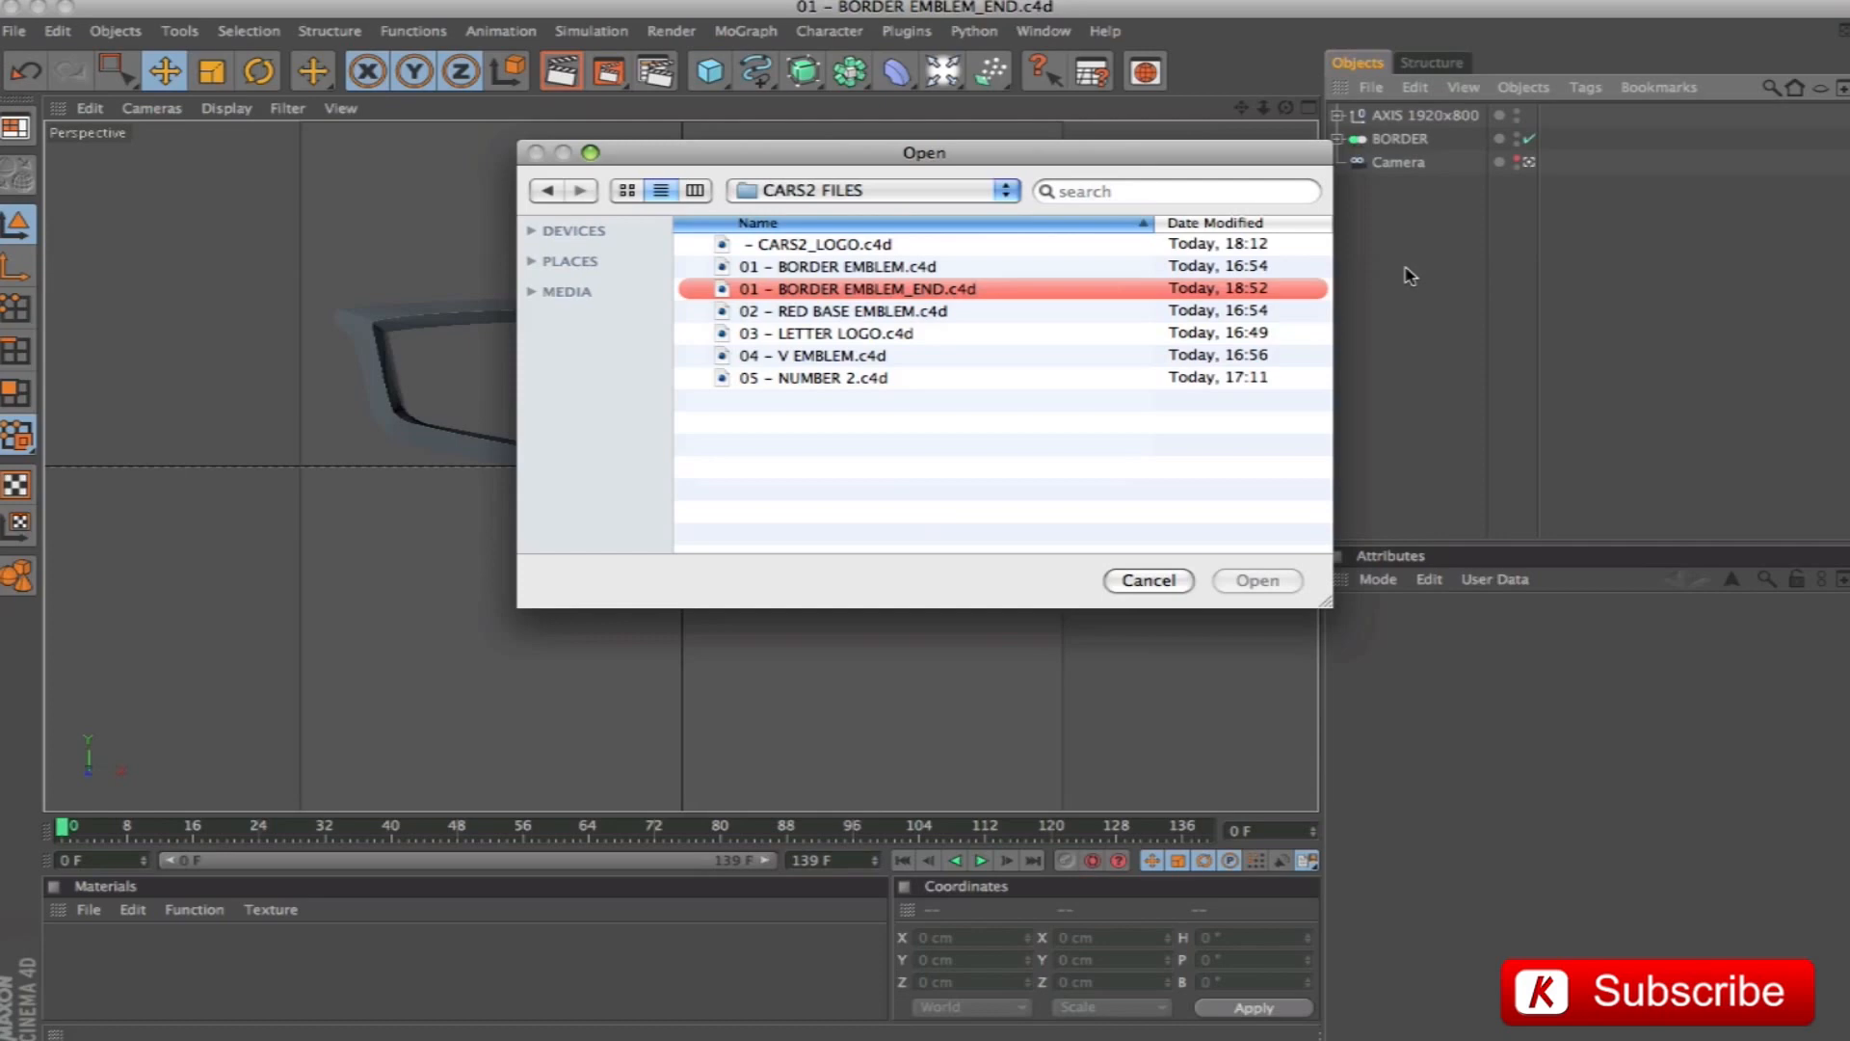
click(824, 311)
click(1257, 581)
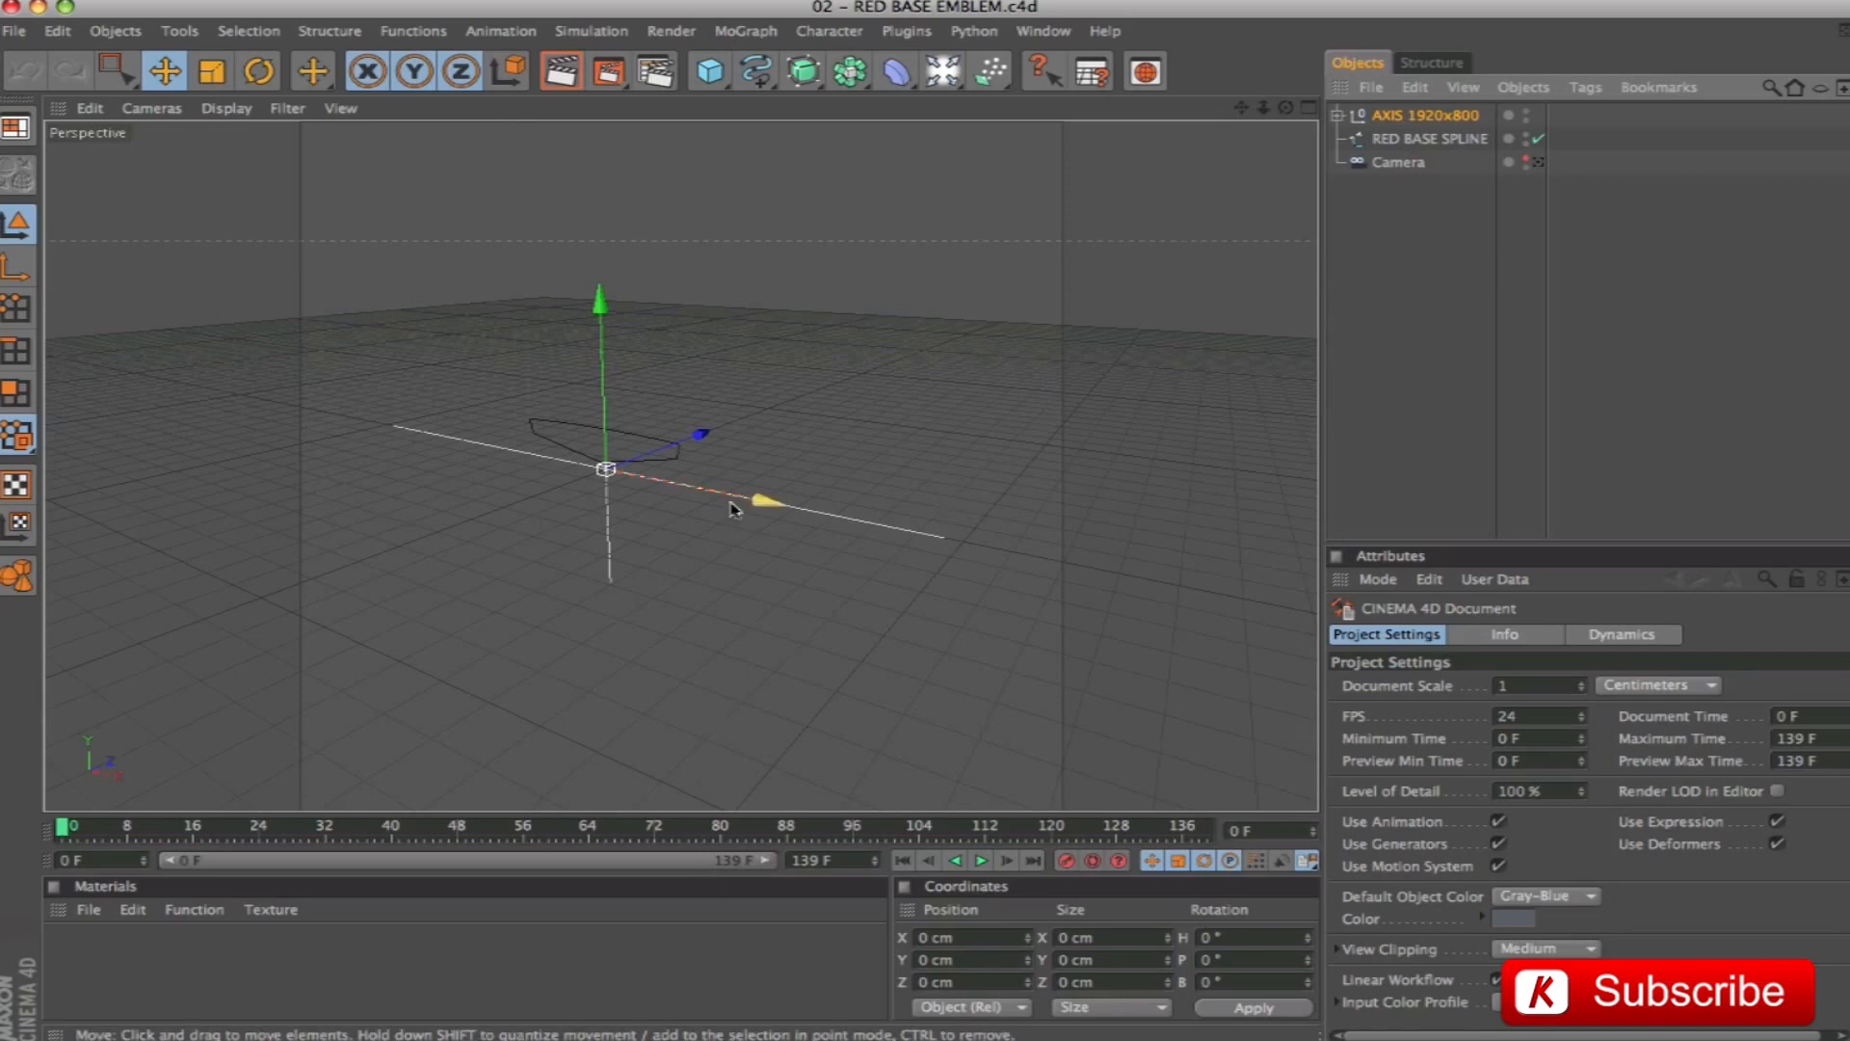
Move only the axis of RED BASE SPLINE to the world origin by setting its X, Y and Z positions to 0 cm
click(1430, 138)
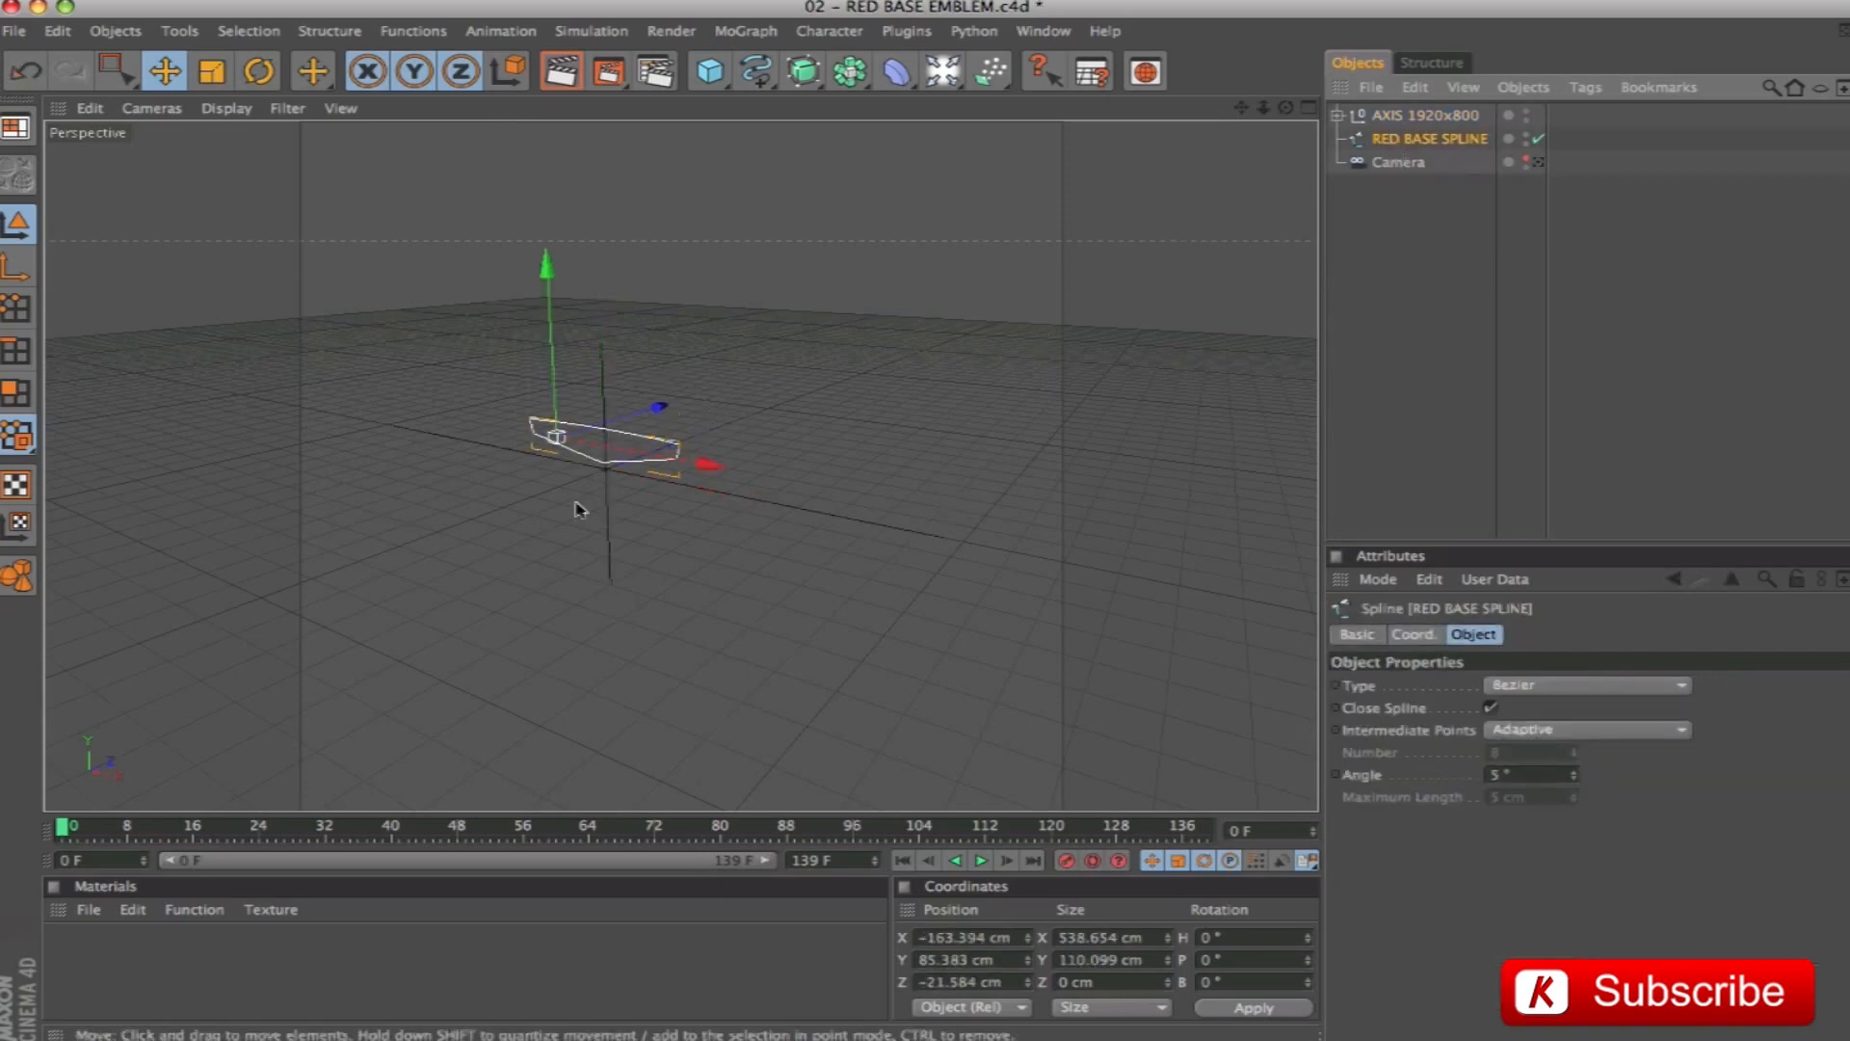
key(o)
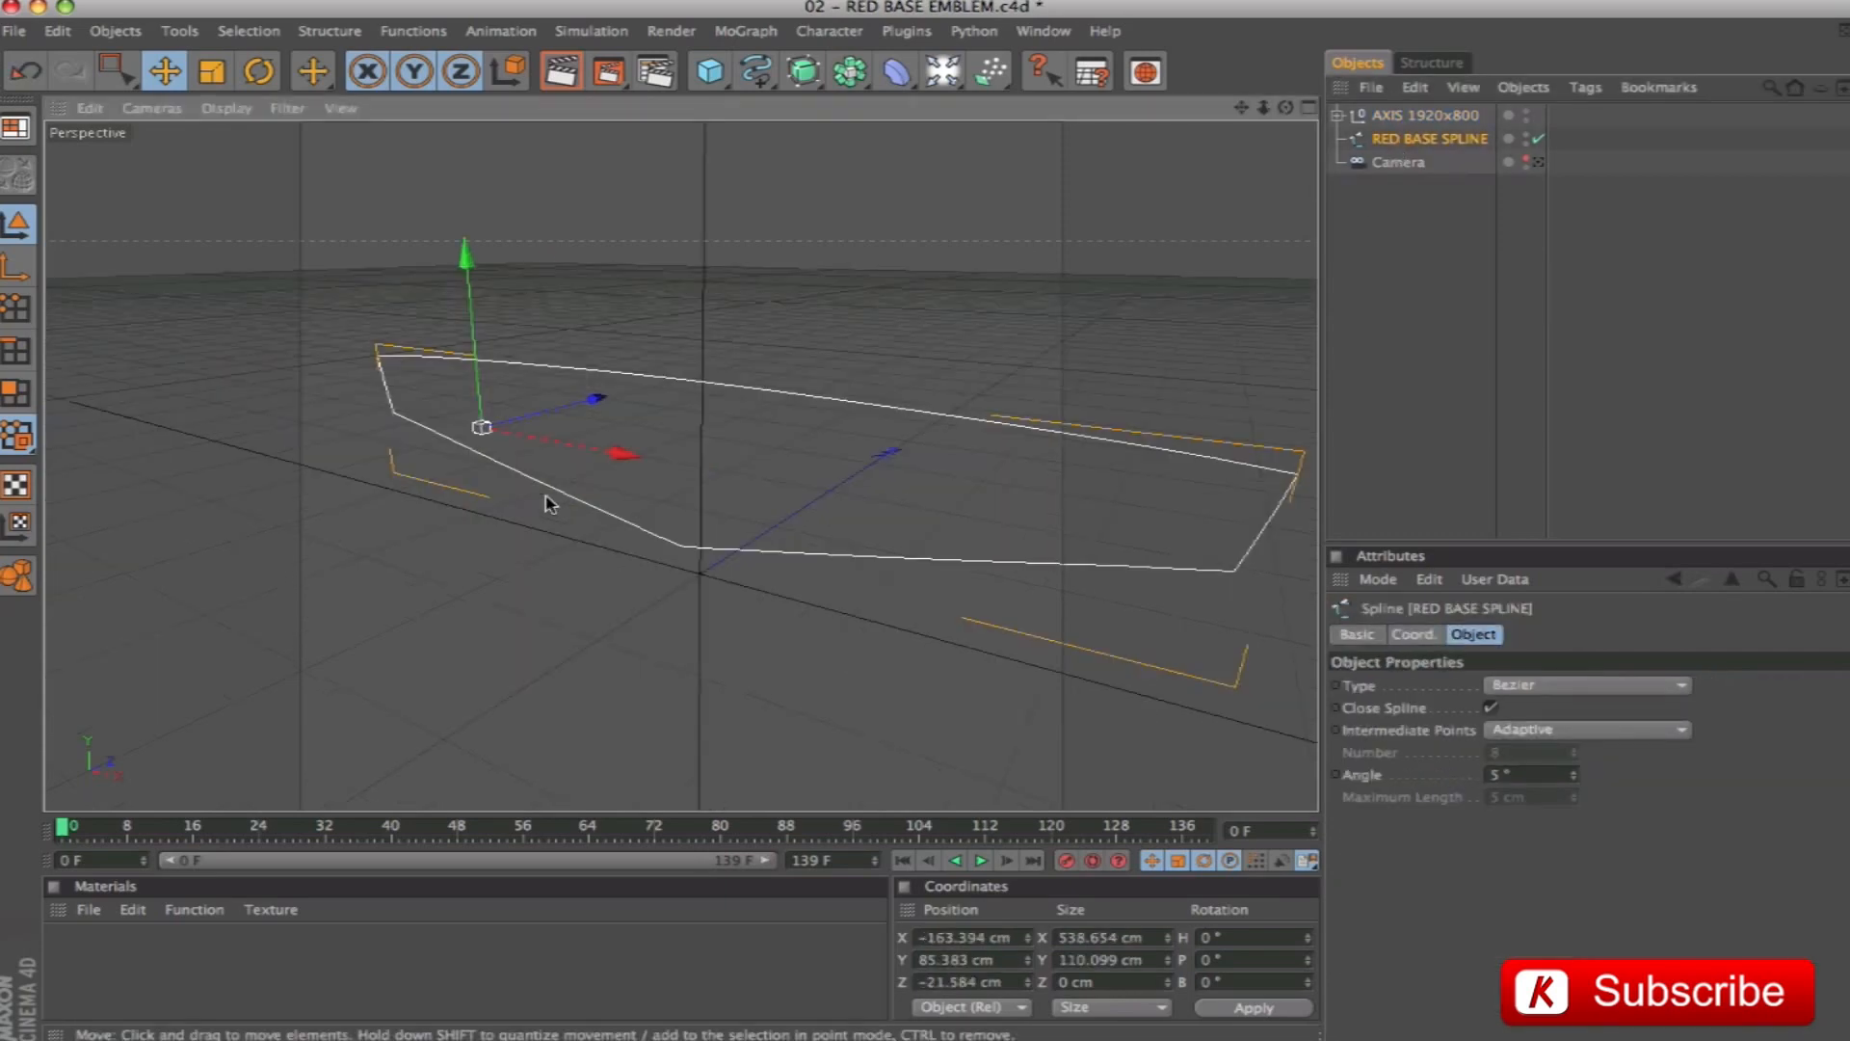
mouse_move(682, 465)
alt+mouse_down()
mouse_move(771, 409)
mouse_move(819, 444)
mouse_move(737, 429)
mouse_move(703, 456)
alt+mouse_up()
alt+drag(918, 360, 915, 371)
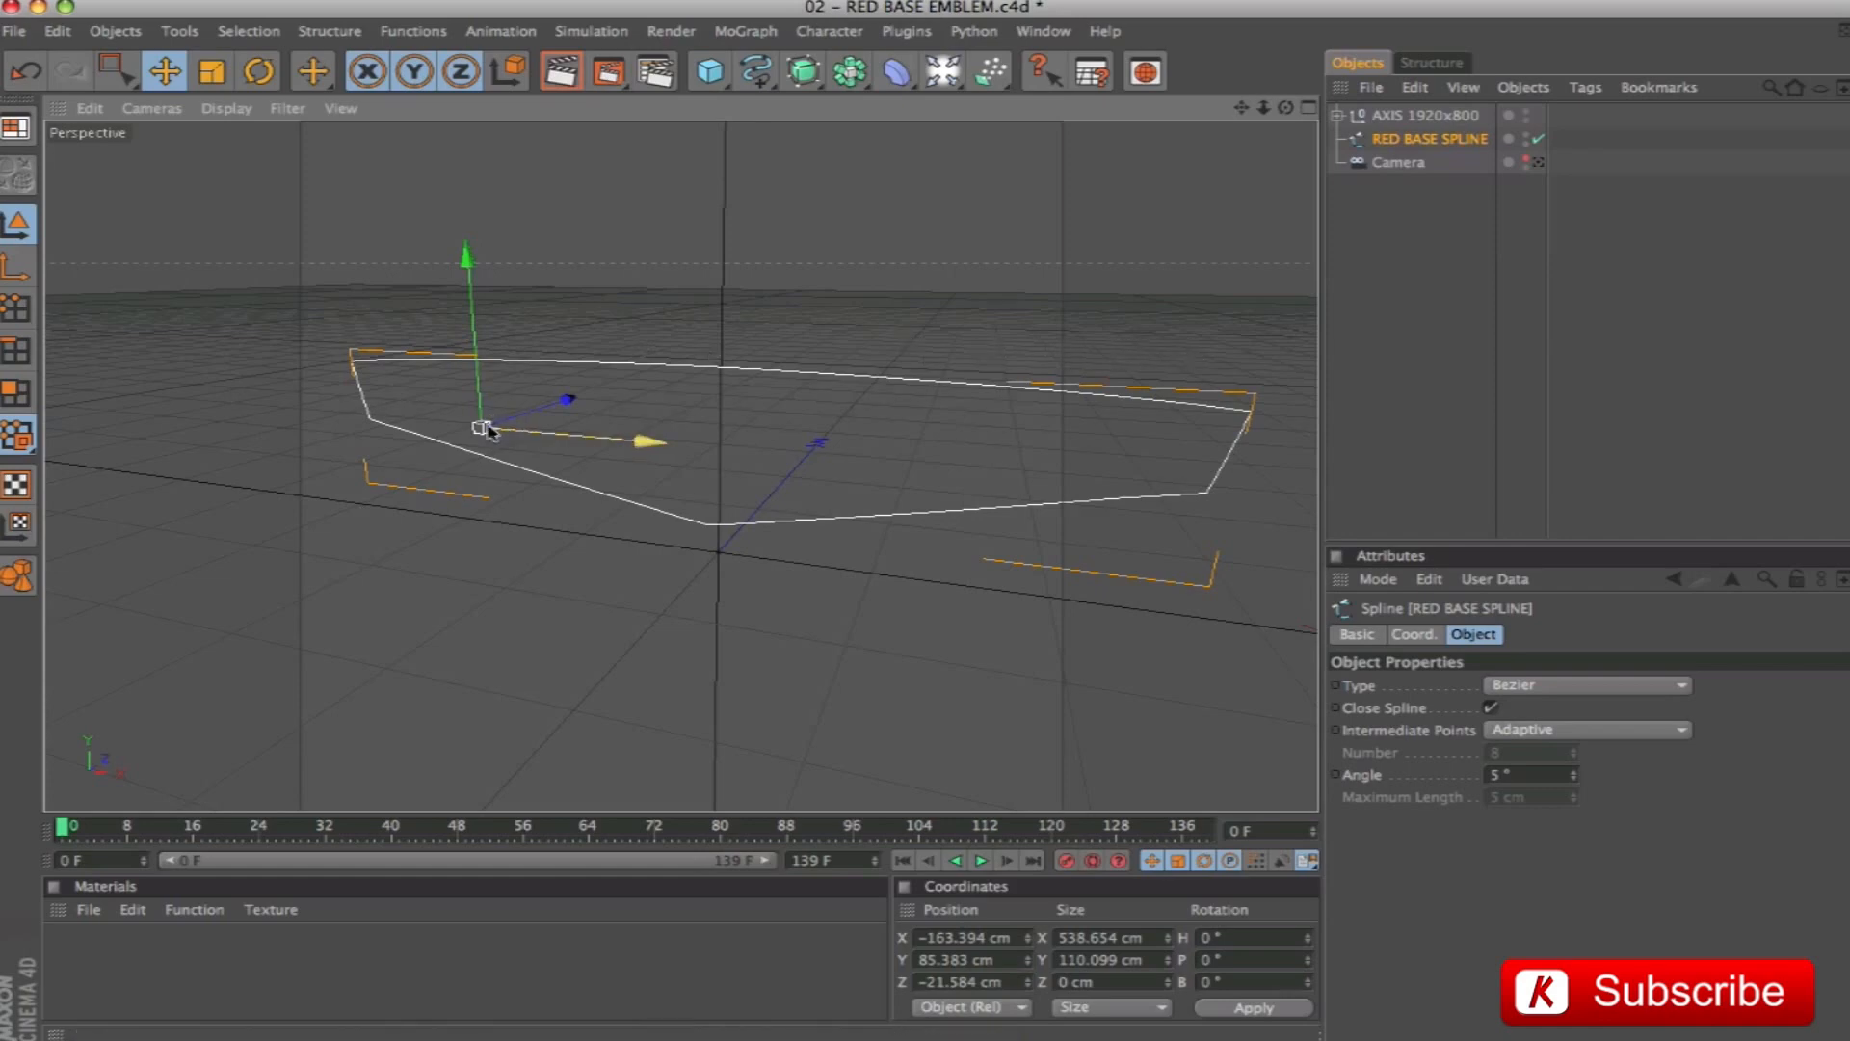
click(17, 265)
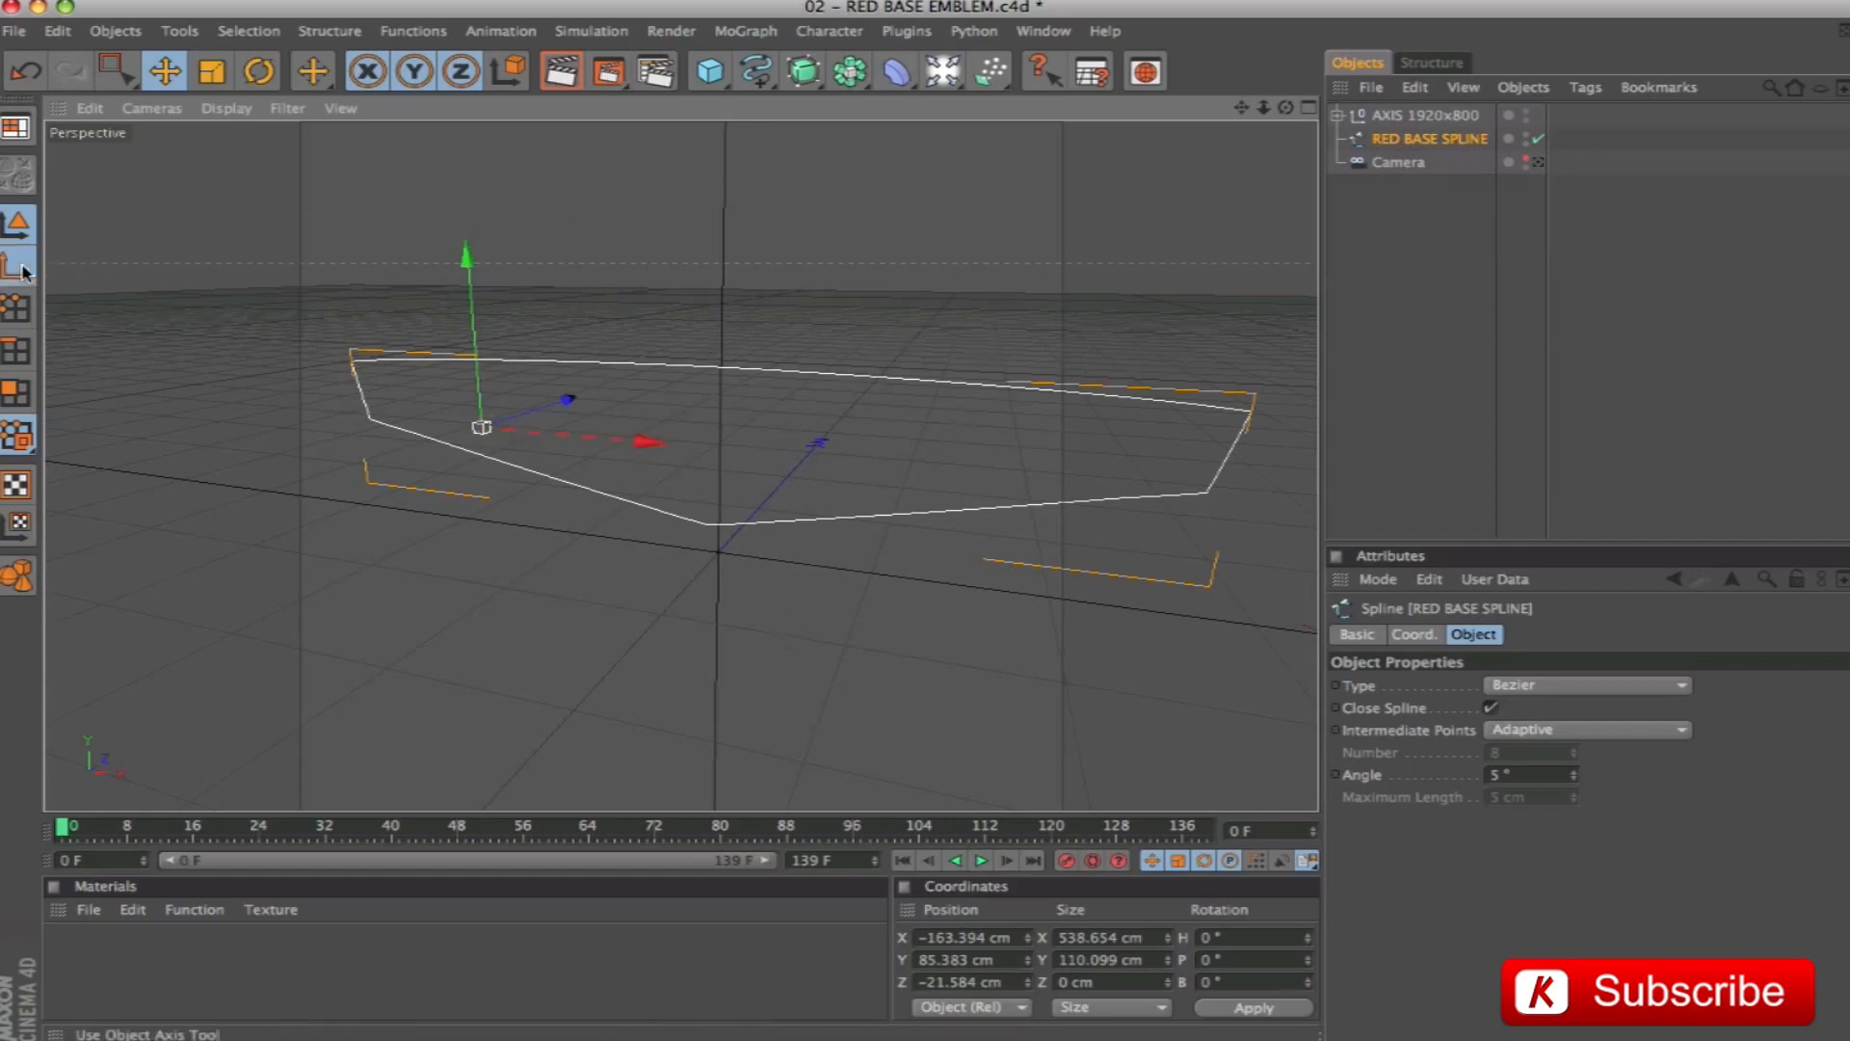
double_click(998, 935)
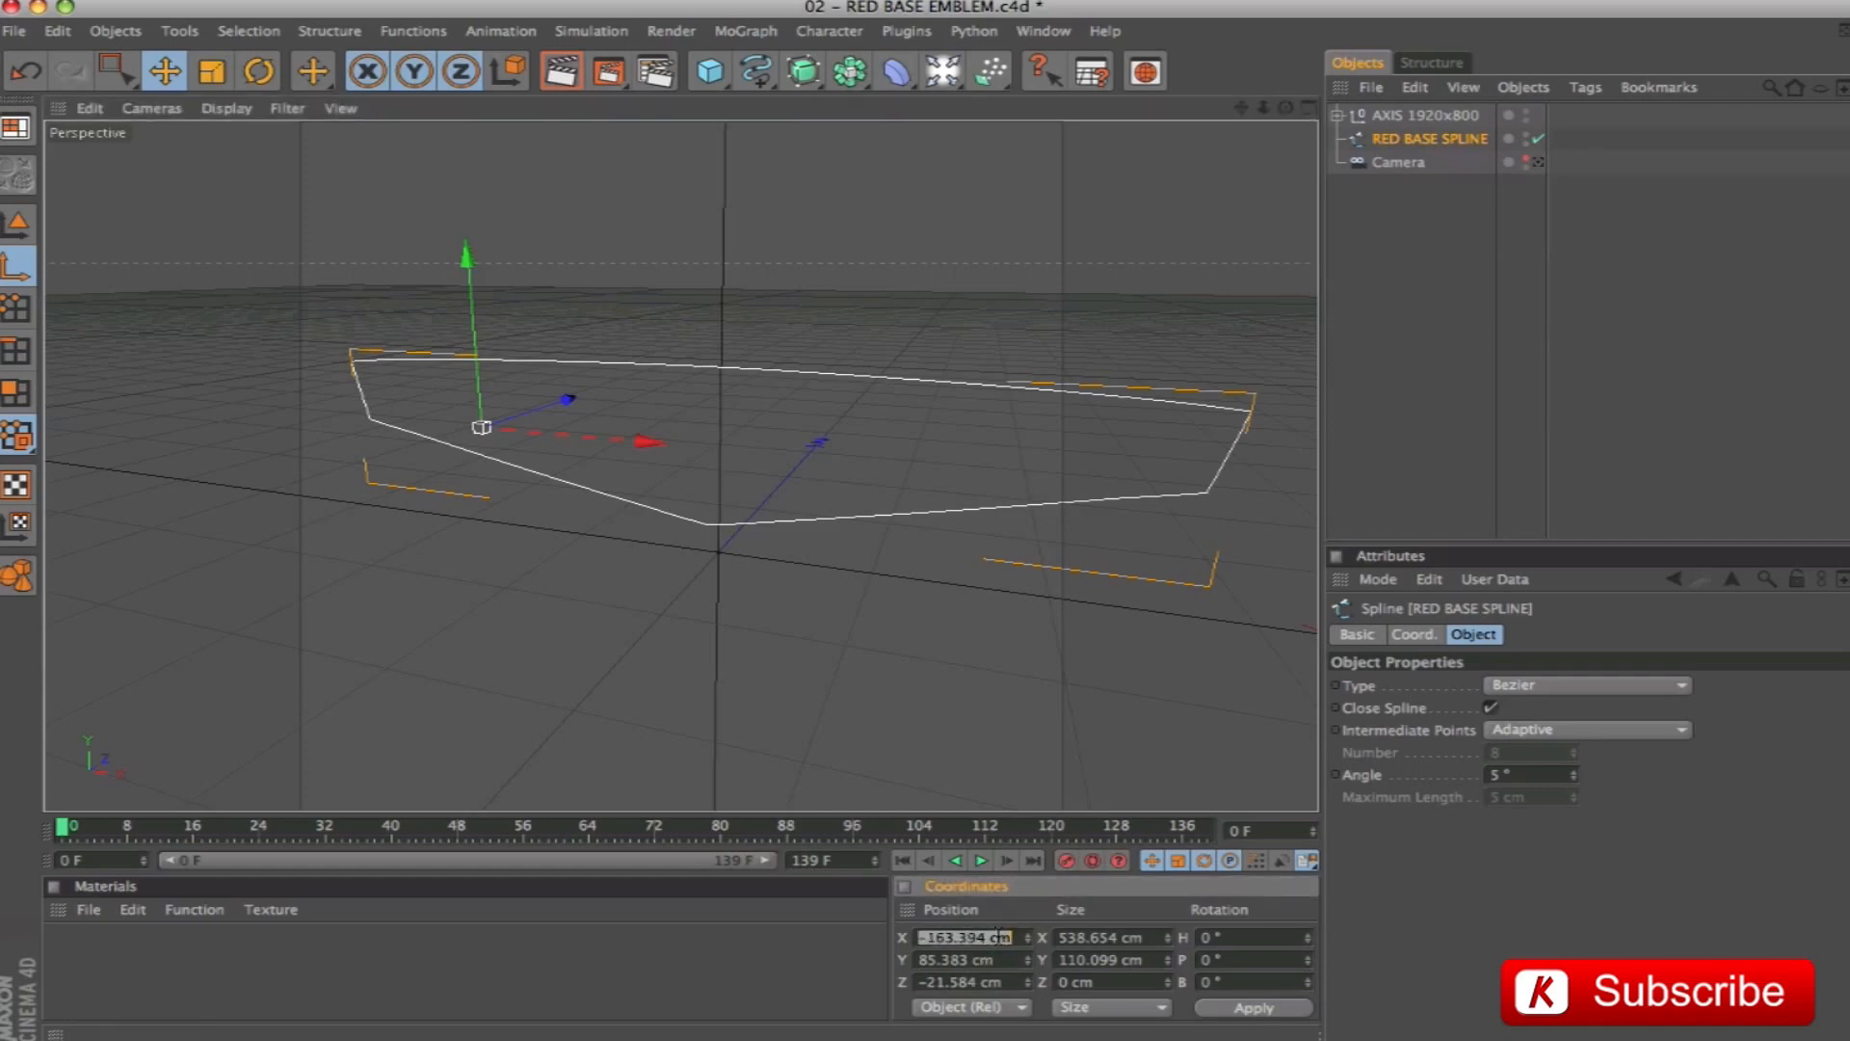
text(0)
key(Tab)
text(0)
key(Tab)
text(0)
key(Return)
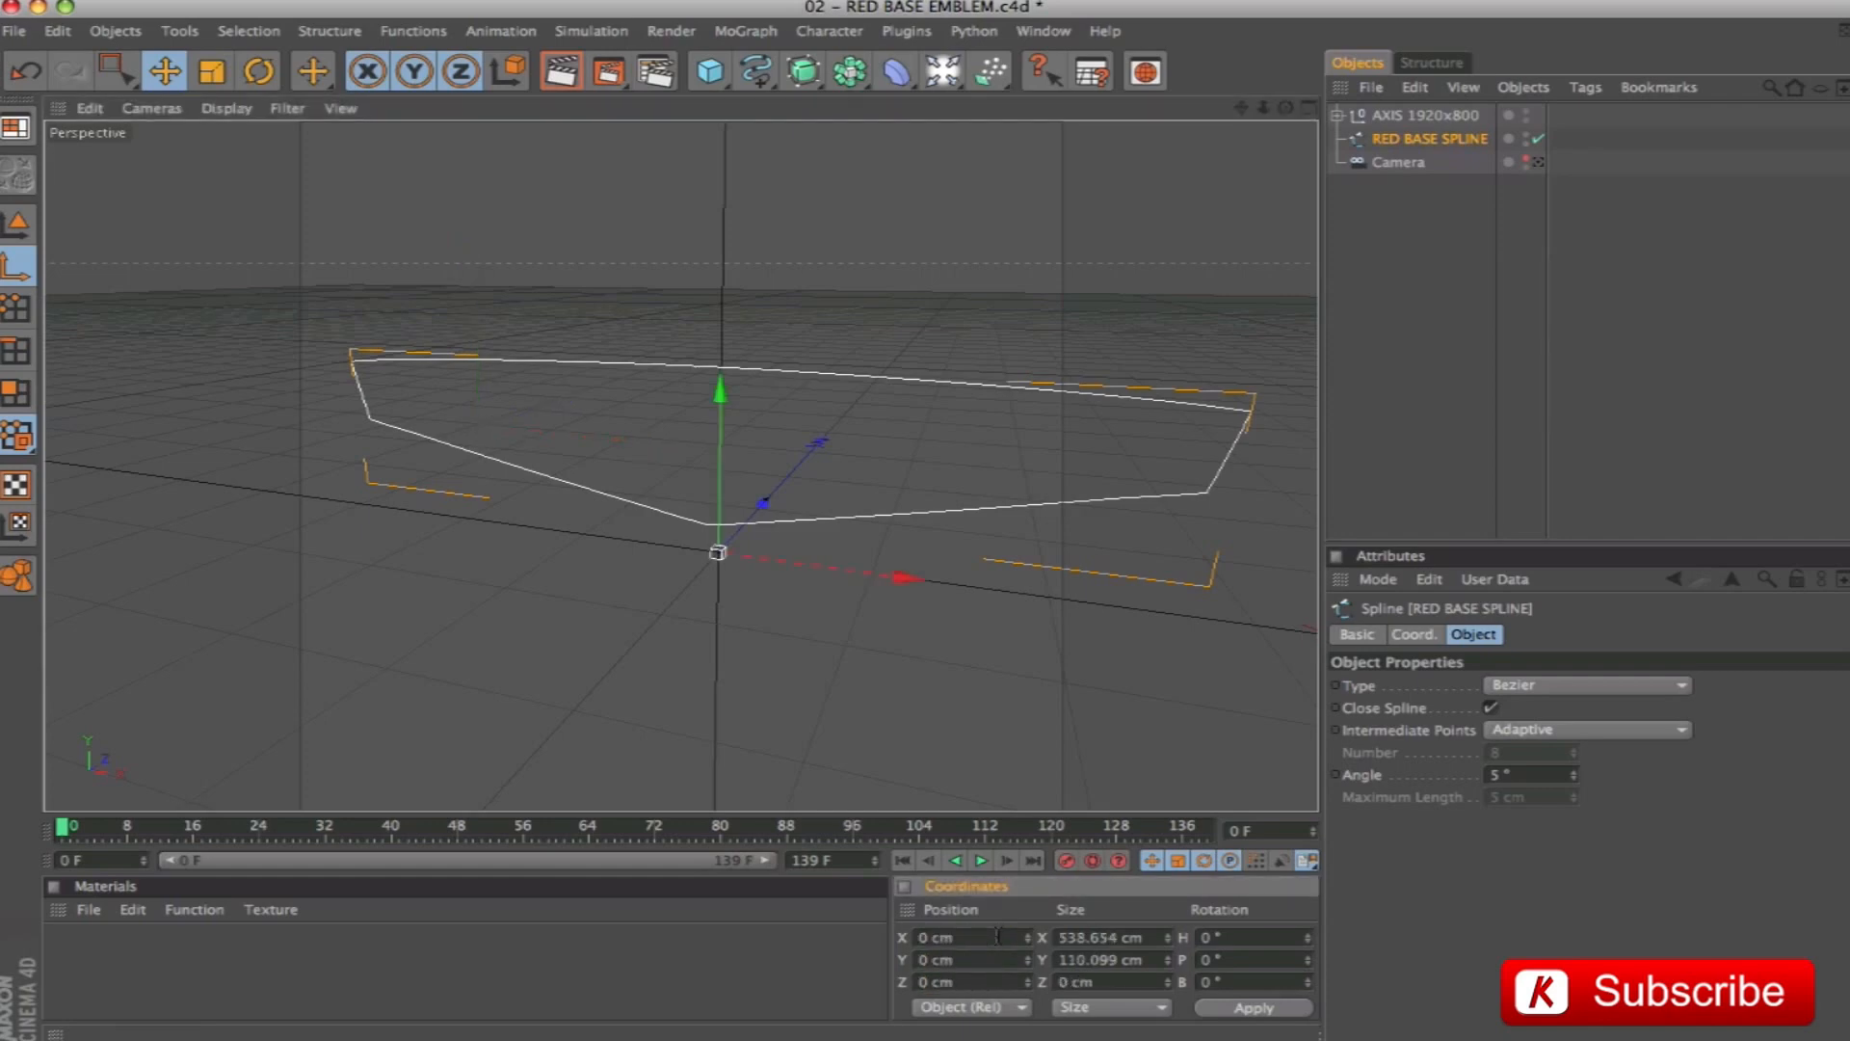
click(17, 223)
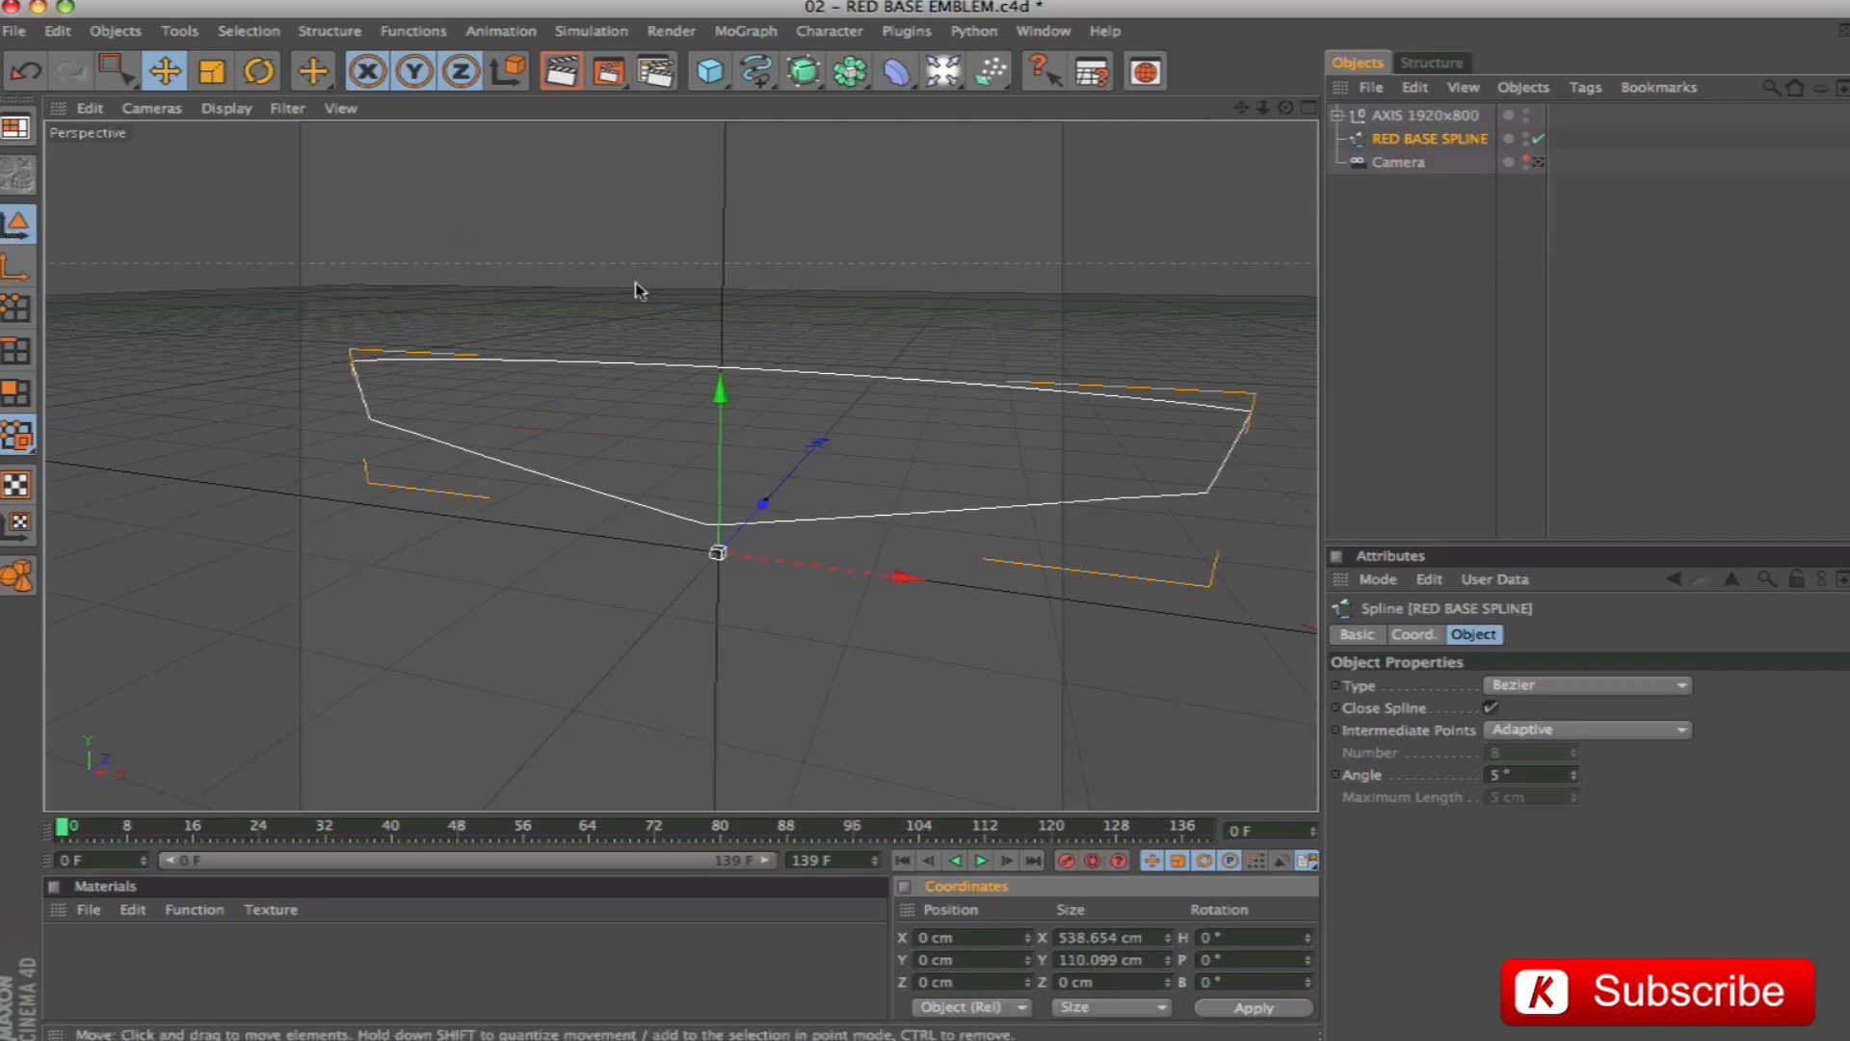
Examine the red base's shape in the reference picture CARS2_LOGO_IMAGE.jpg
alt+drag(980, 504, 969, 414)
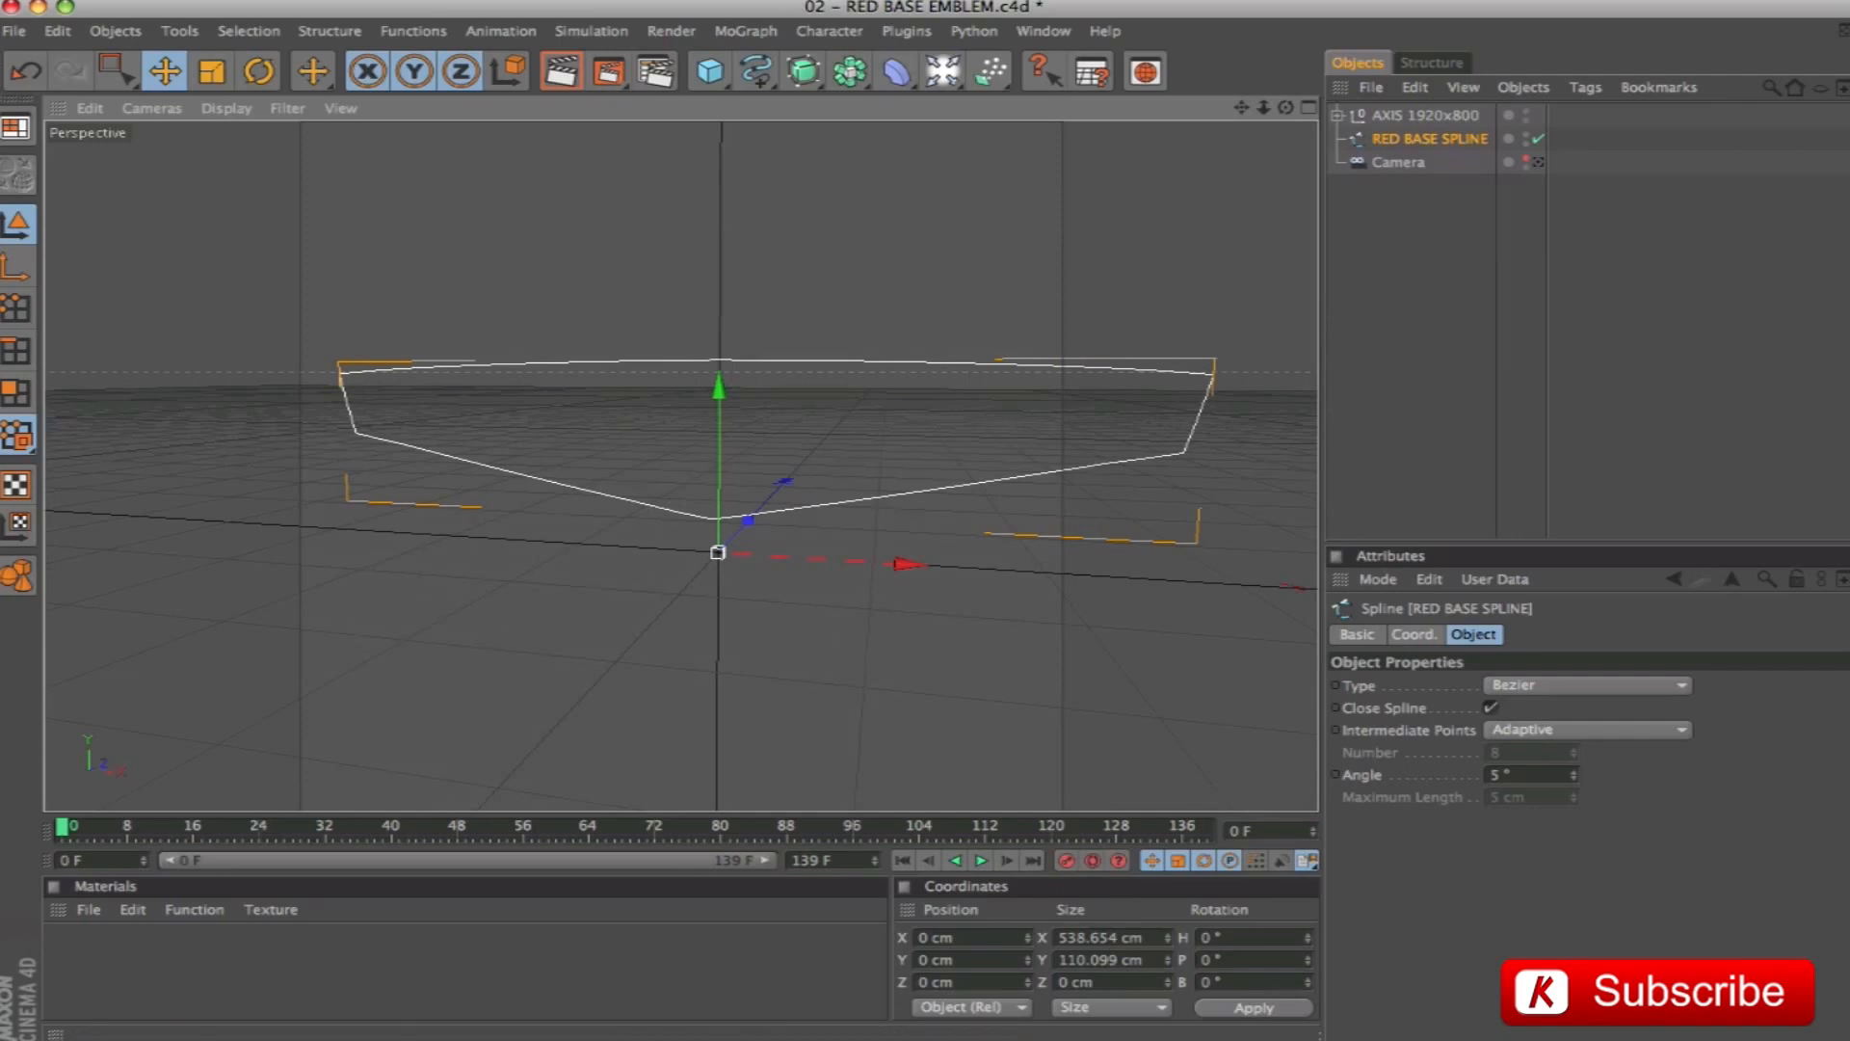
key(space)
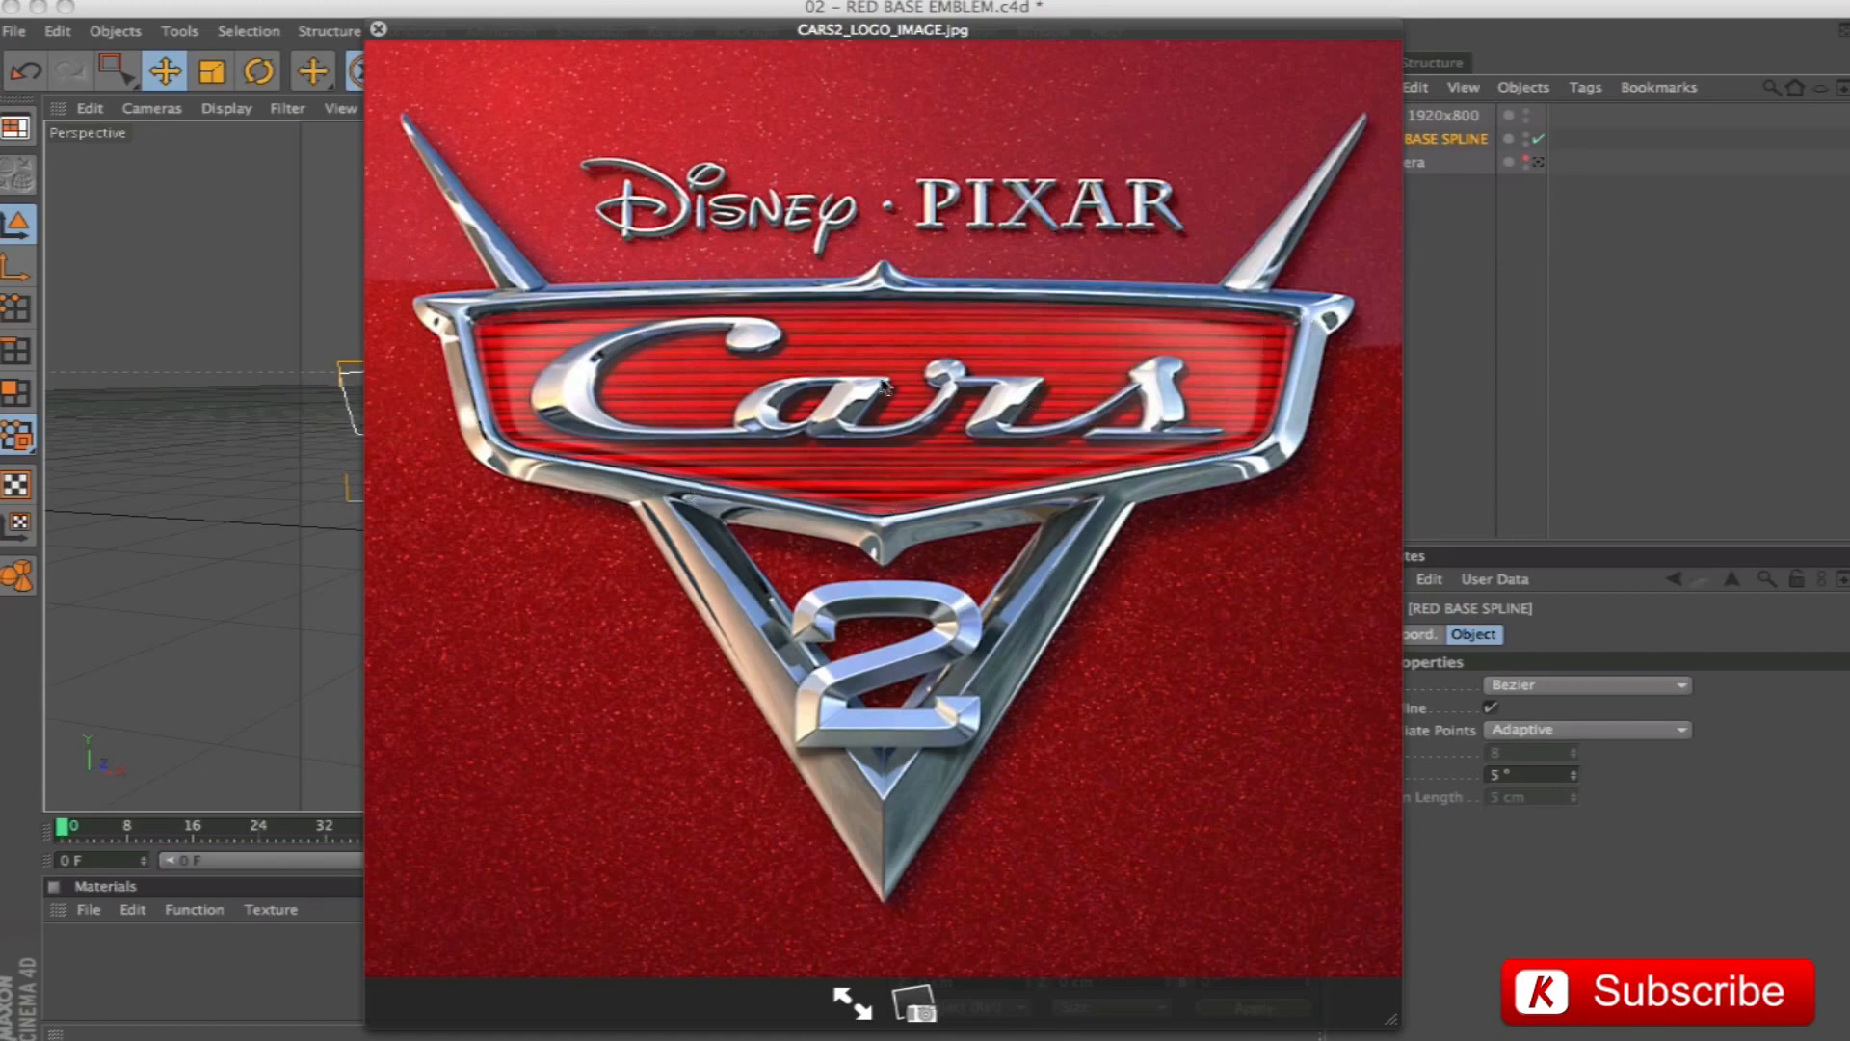
key(space)
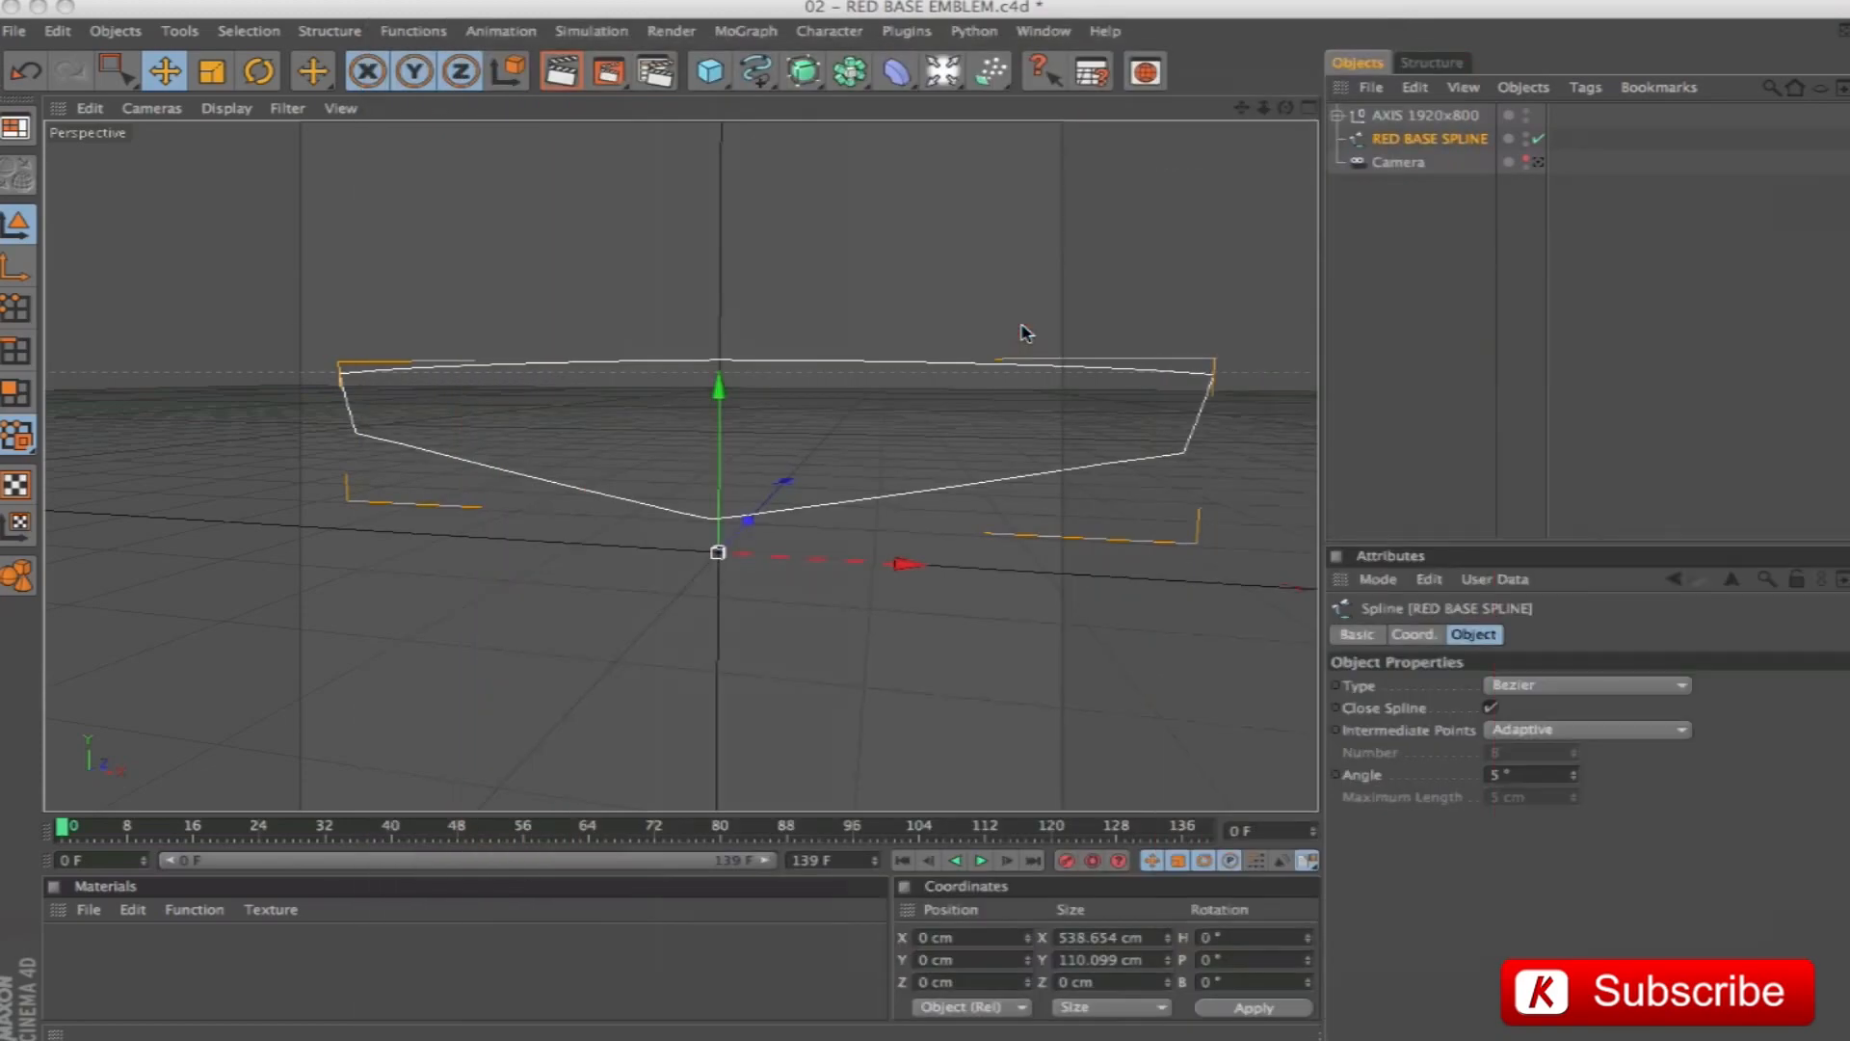
Nest RED BASE SPLINE in an Extrude NURBS and rename the extrude object as RED BASE
click(1539, 164)
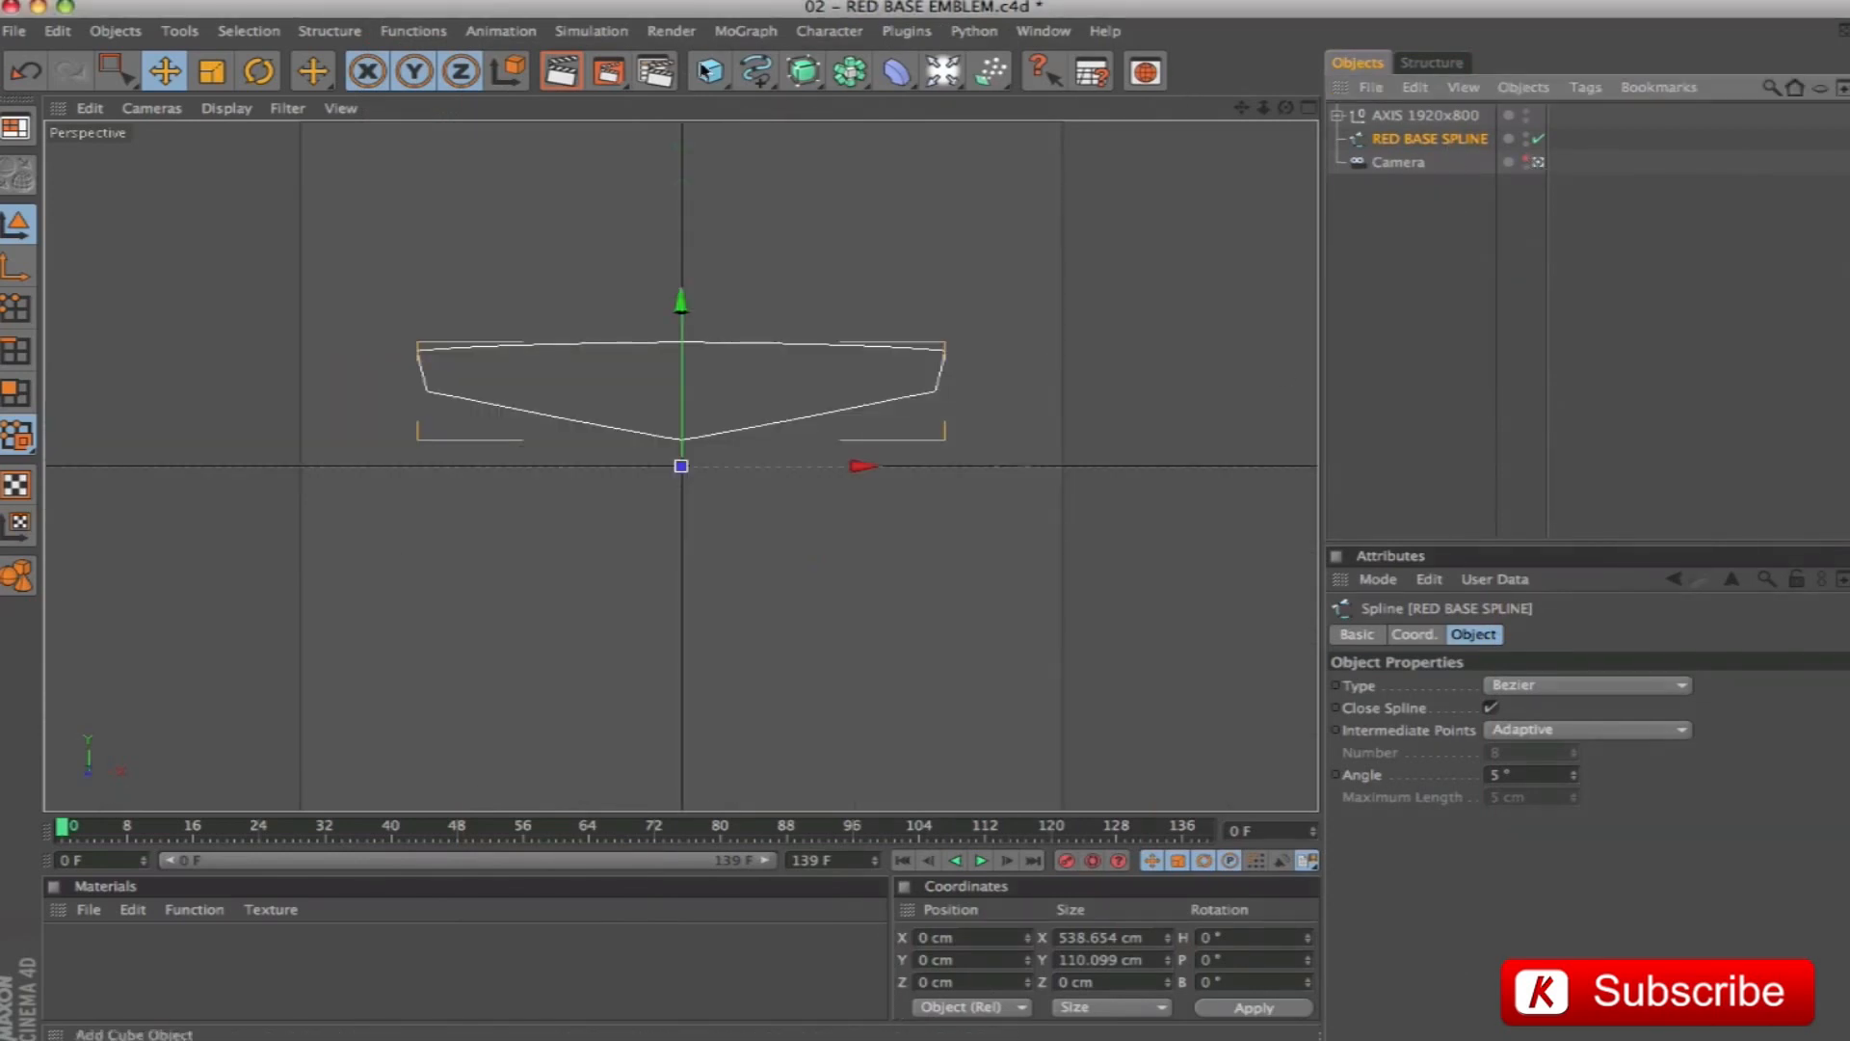
click(803, 71)
alt+click(1058, 94)
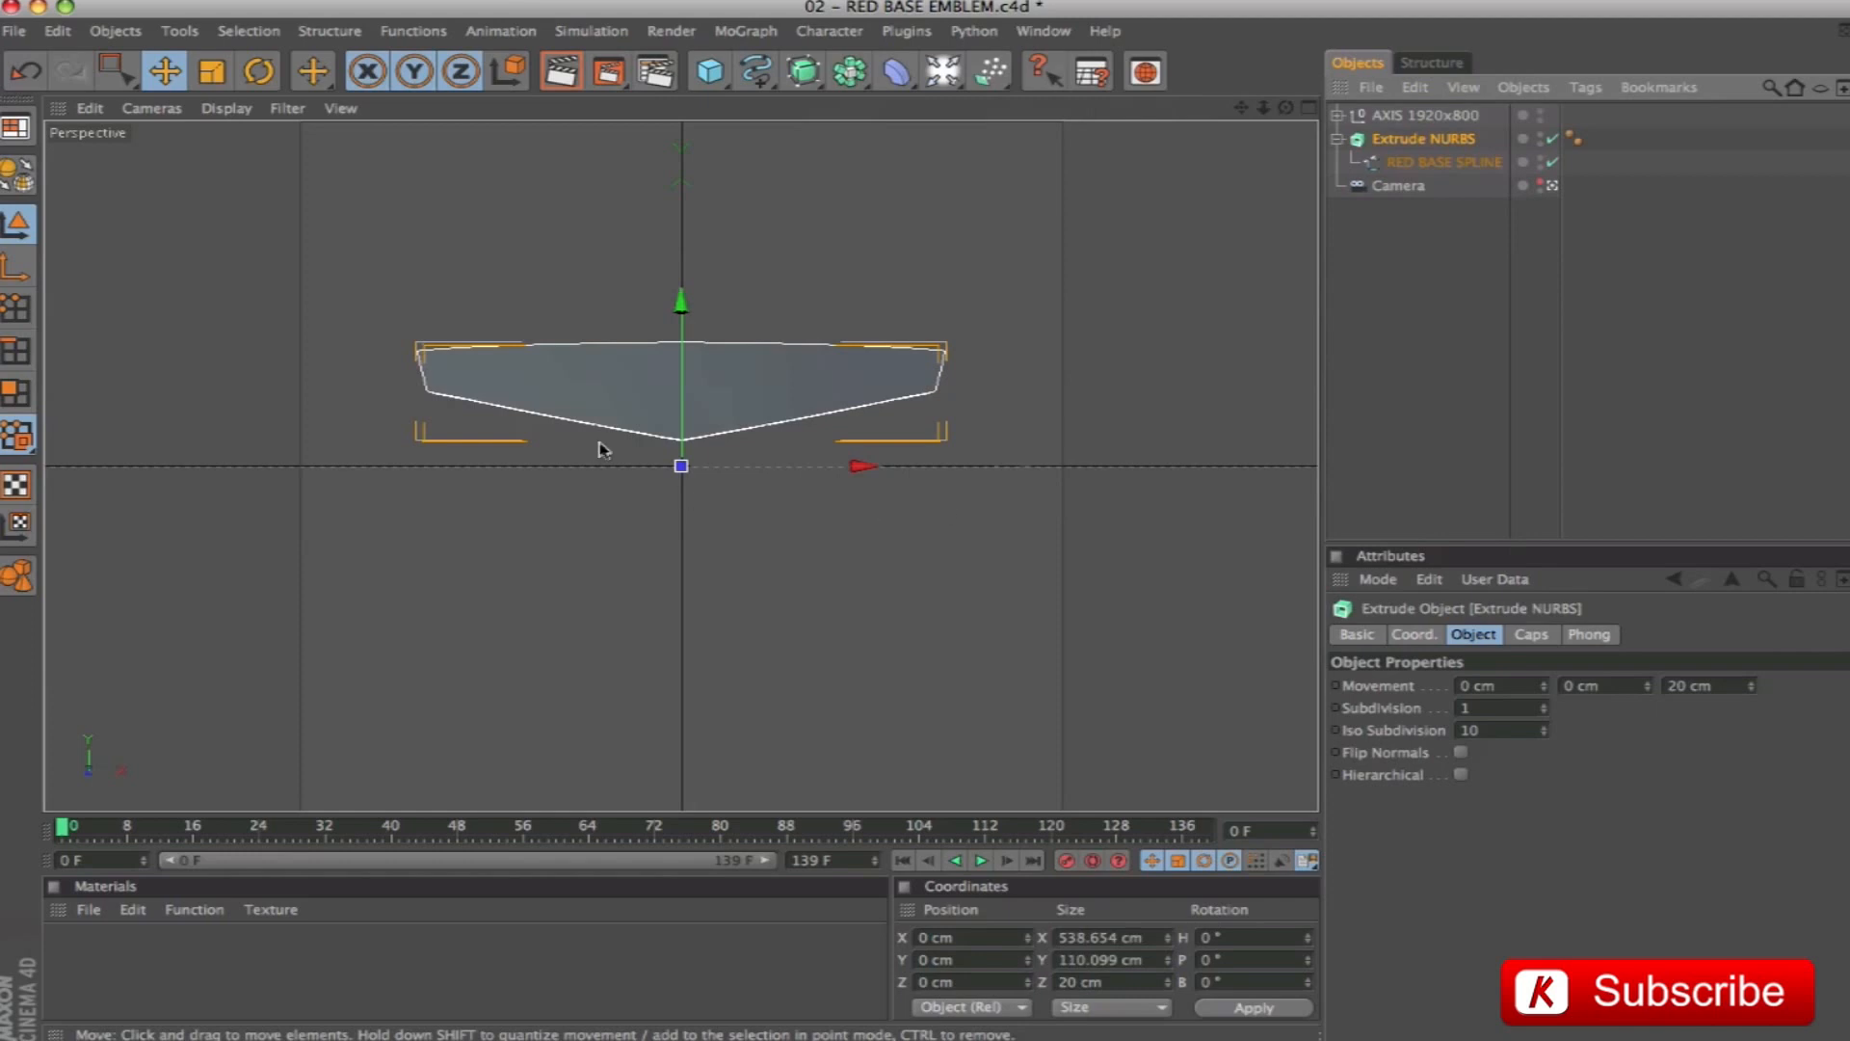
double_click(1419, 140)
text(RED BASE)
key(Return)
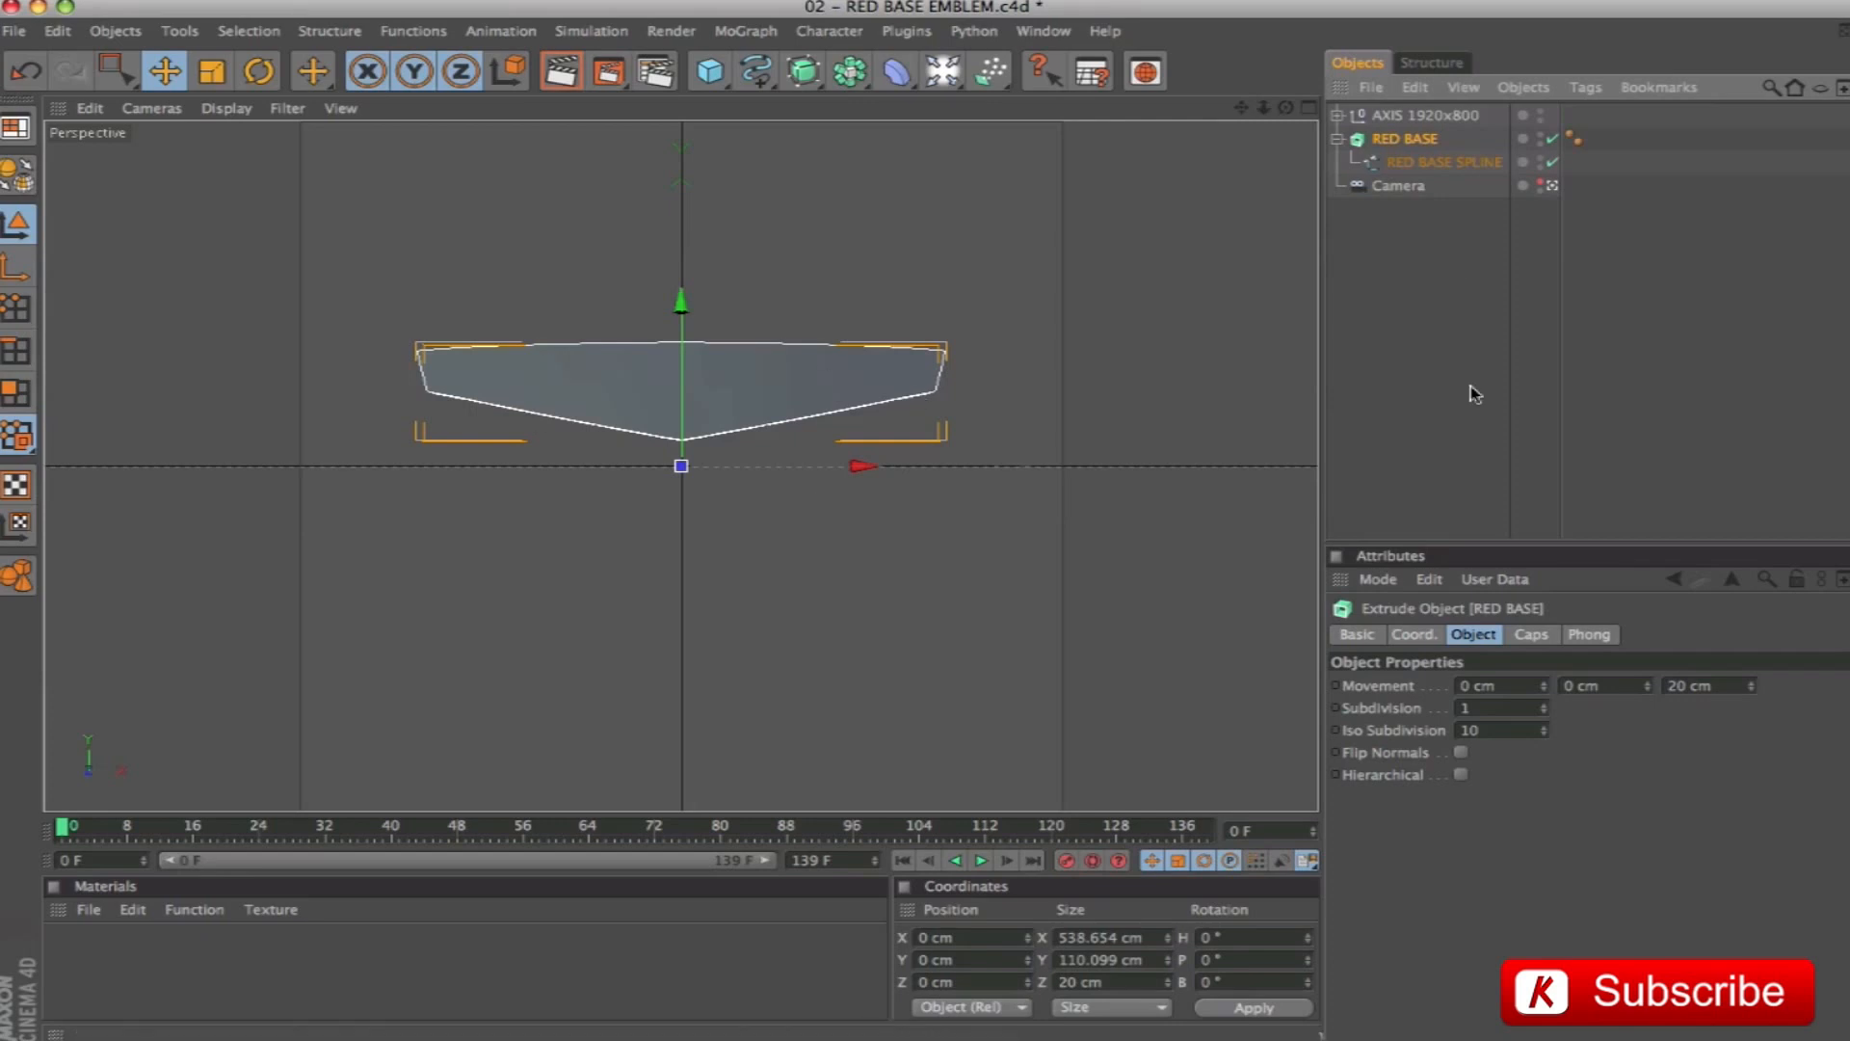
Set both the start and the end caps of RED BASE to Fillet Cap
click(1553, 186)
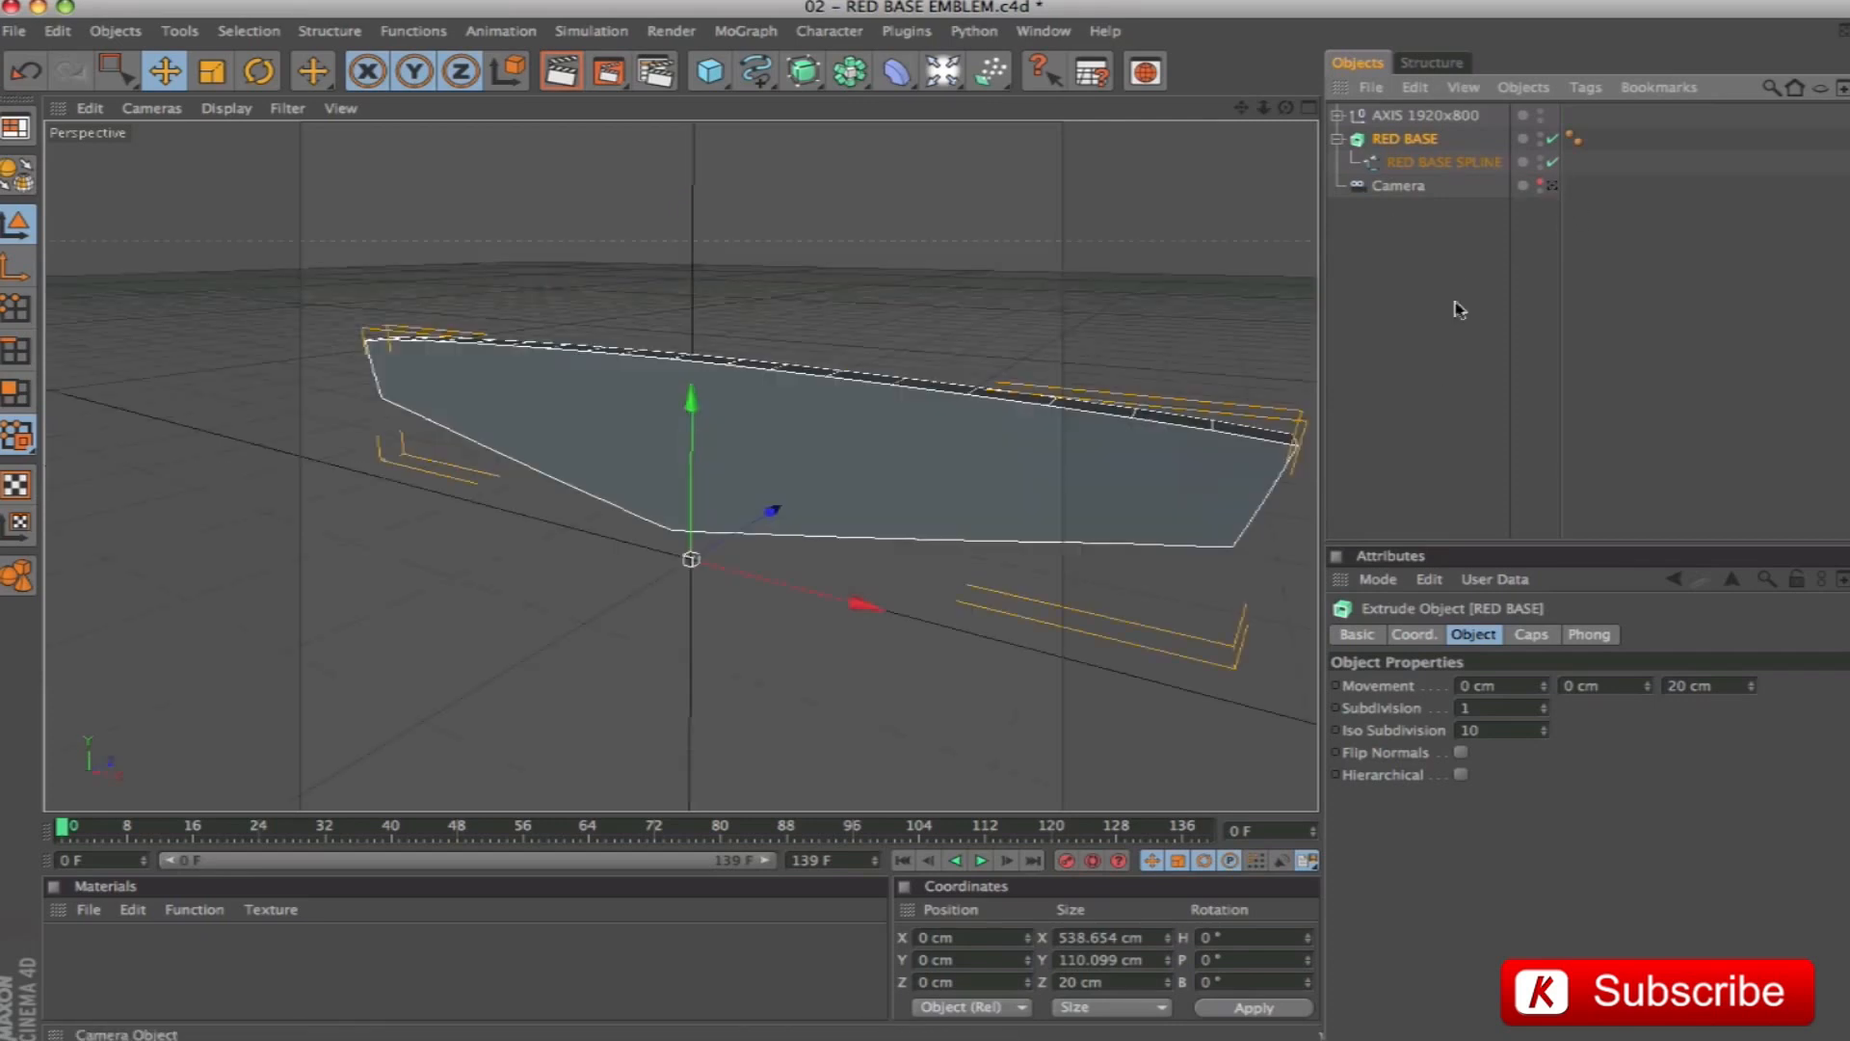
alt+drag(941, 541, 732, 547)
alt+drag(597, 371, 749, 372)
drag(1241, 108, 1105, 98)
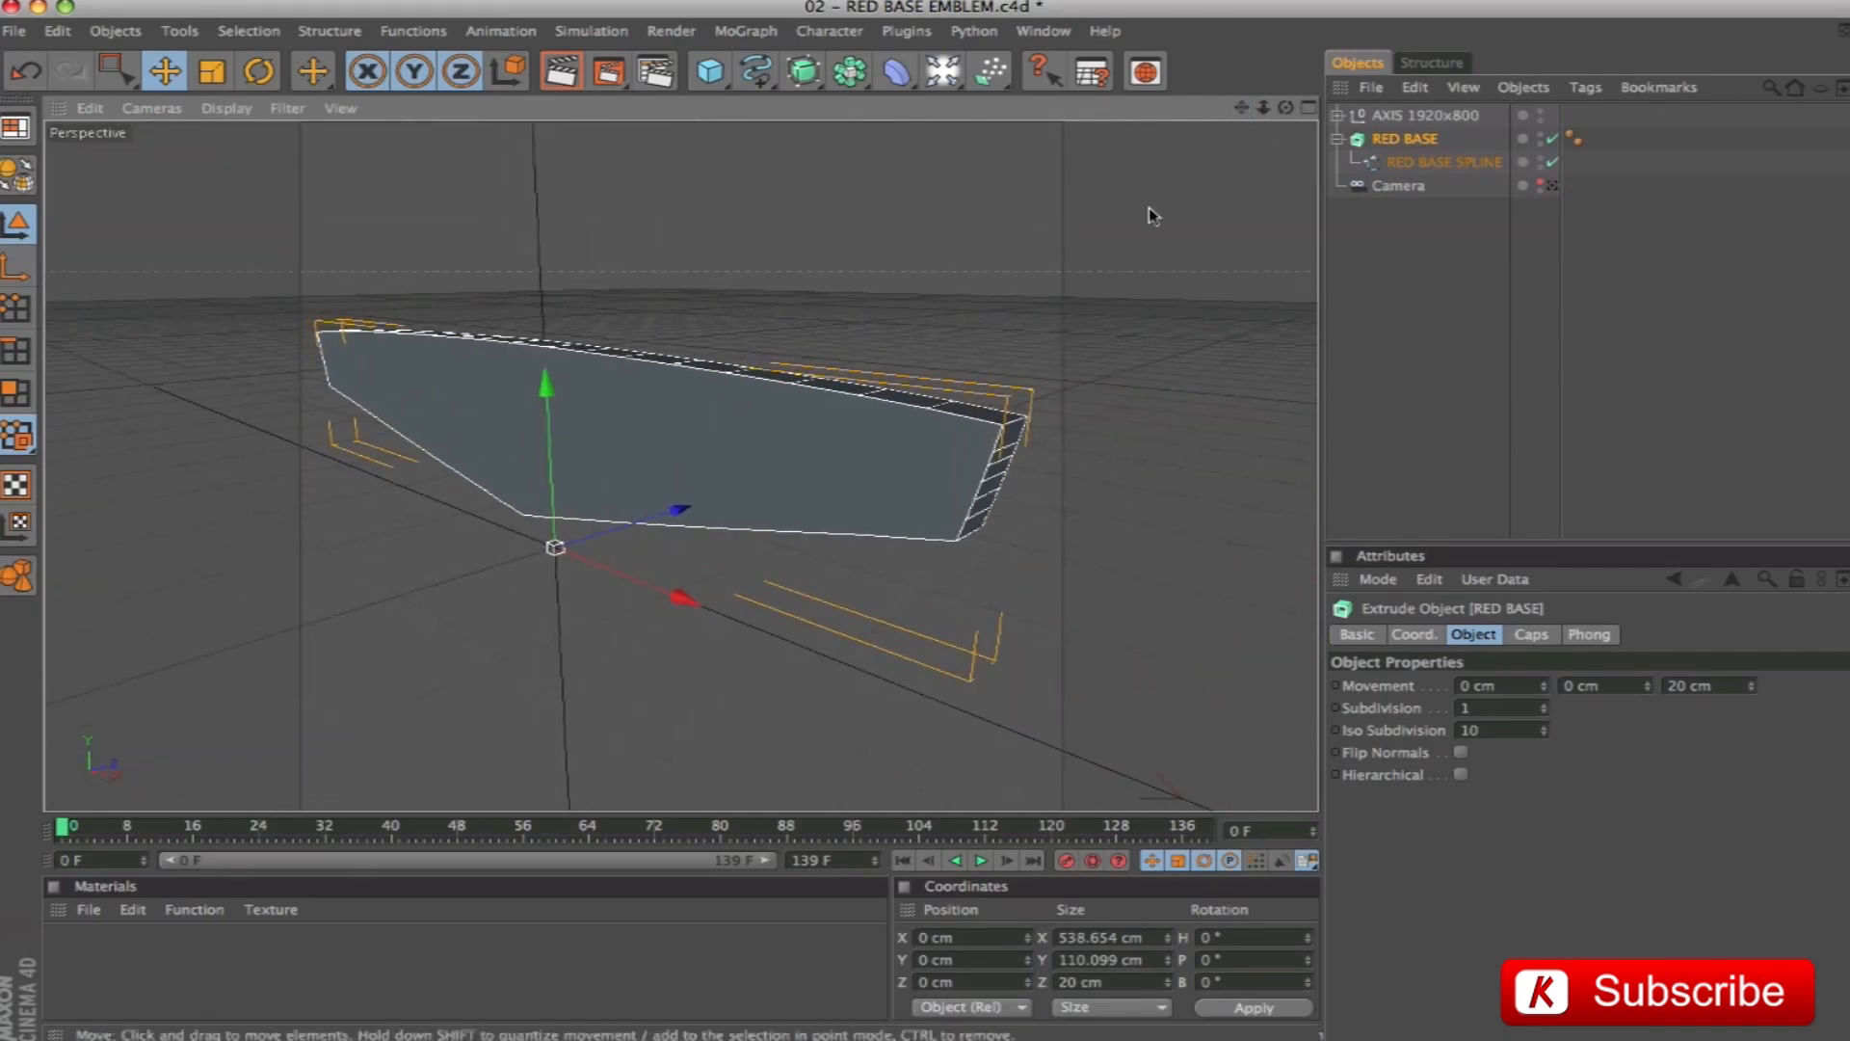
click(1530, 634)
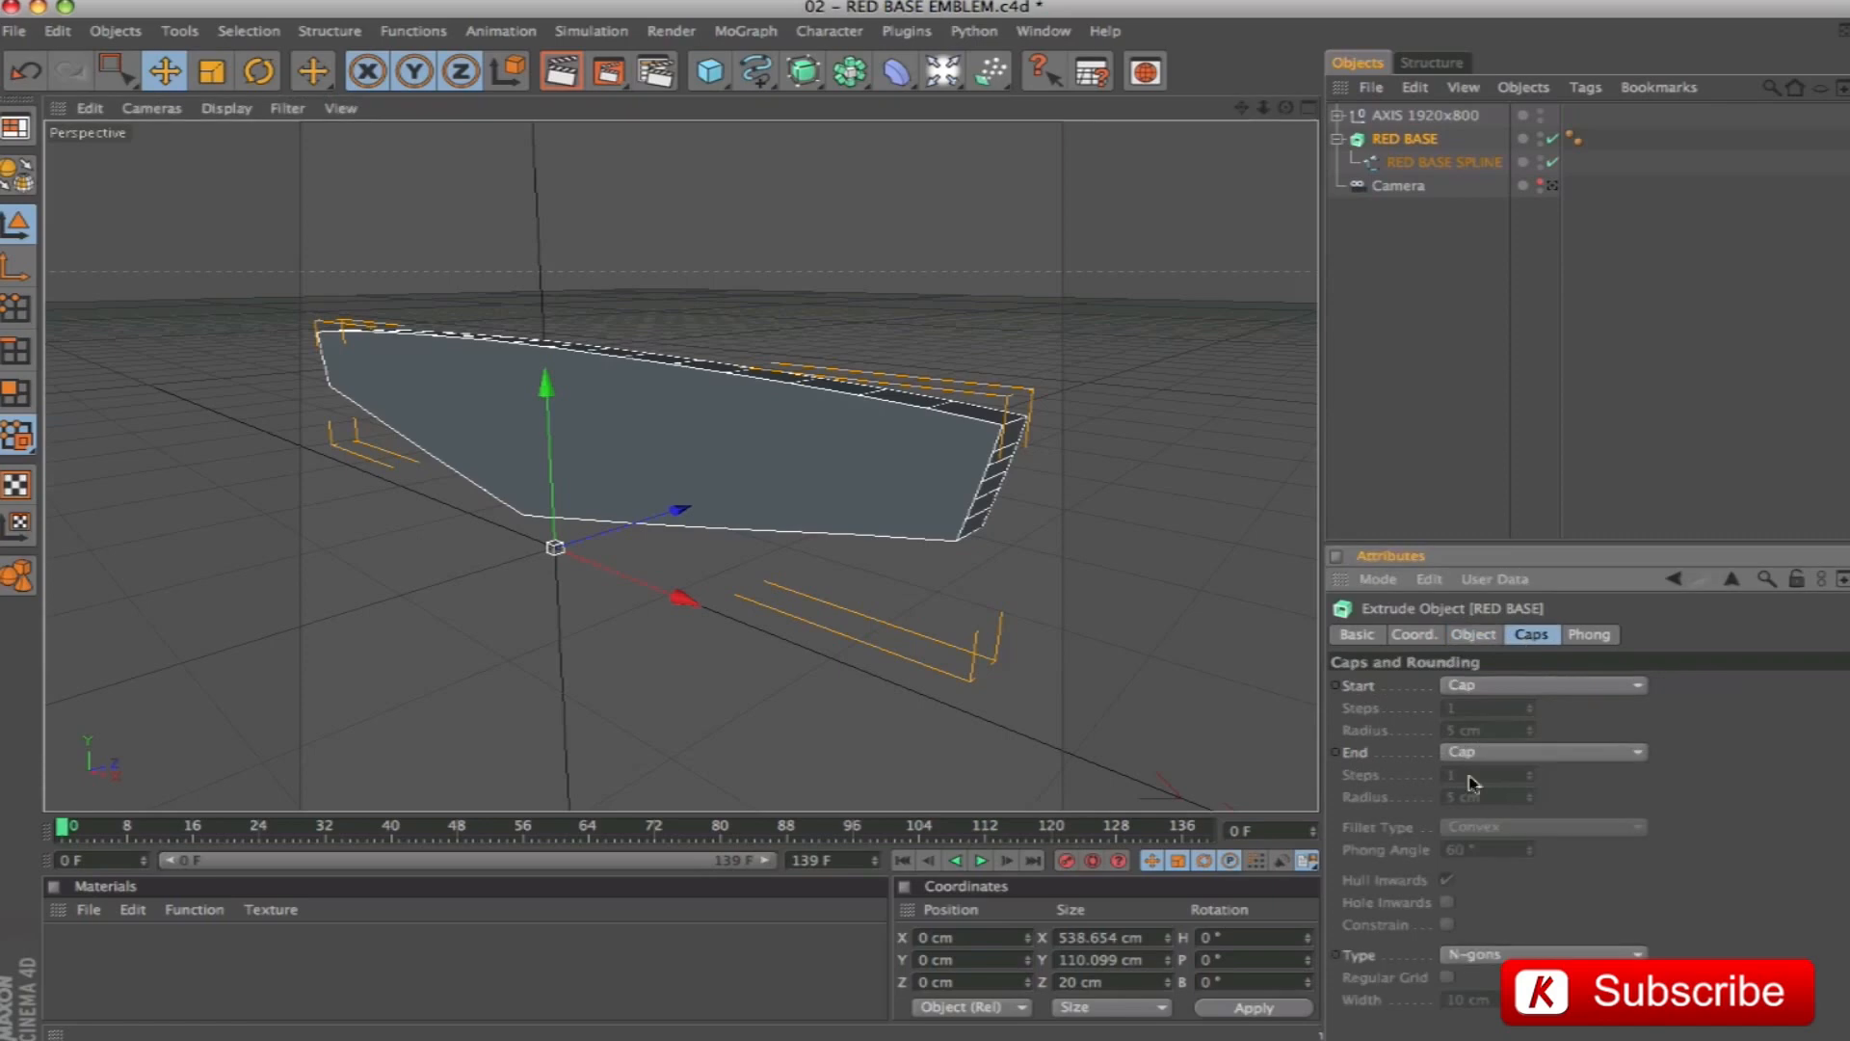
click(1454, 686)
click(1495, 777)
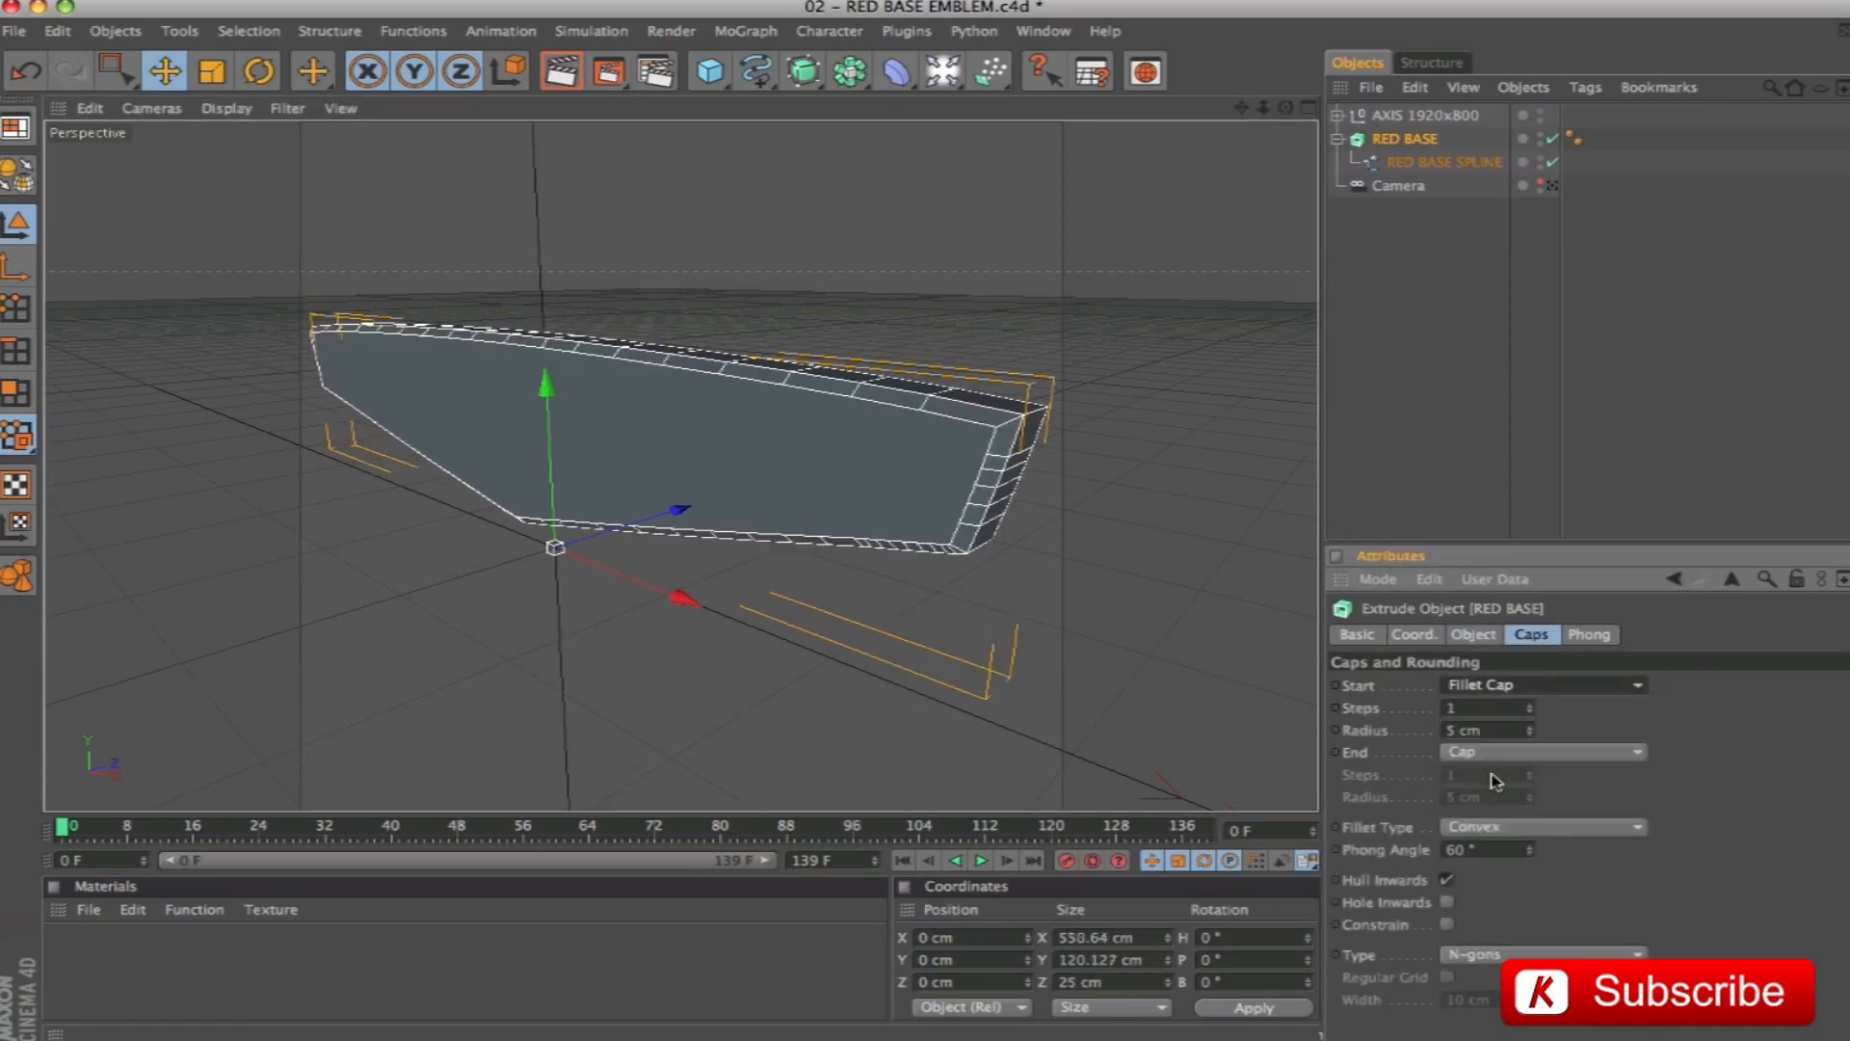
click(1509, 757)
click(1506, 841)
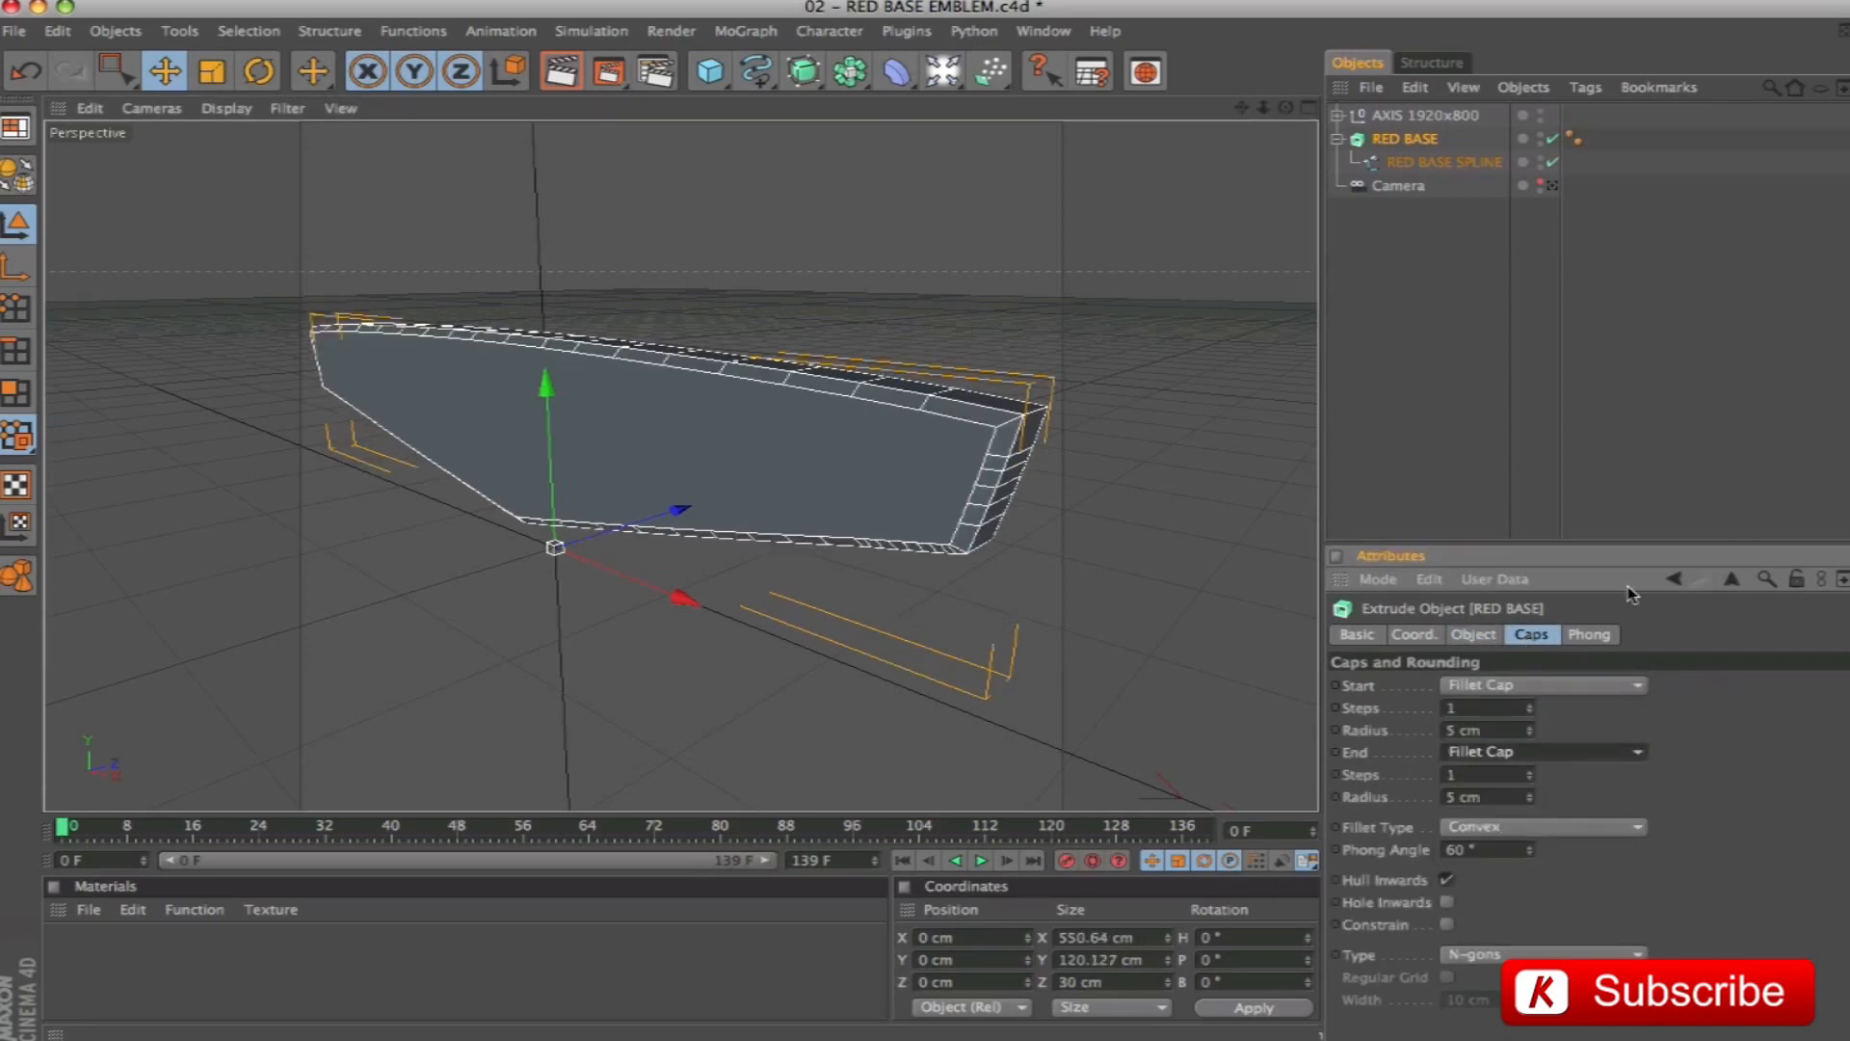
Set RED BASE's end fillet radius to 0 cm and its start fillet radius to 37.5 cm
click(1464, 797)
text(0)
key(Return)
alt+drag(946, 397, 742, 332)
alt+drag(857, 366, 1041, 435)
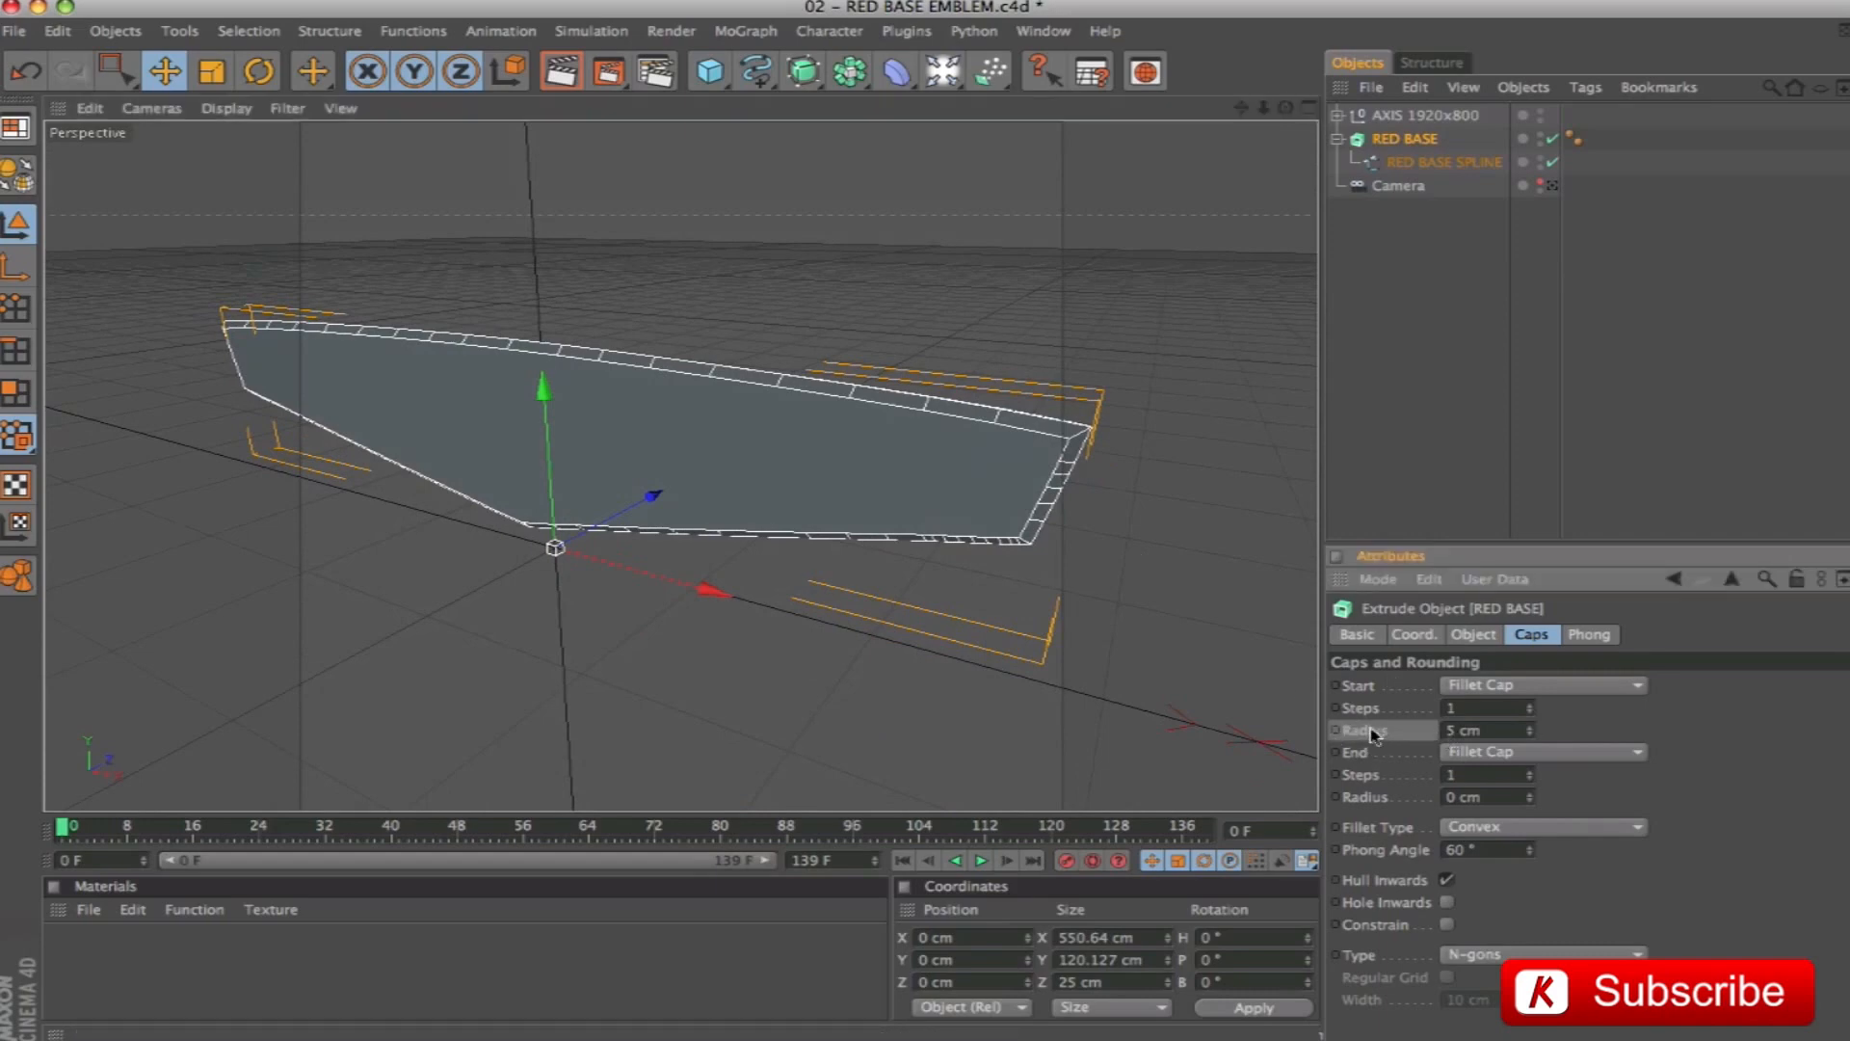
text(37.5)
key(Return)
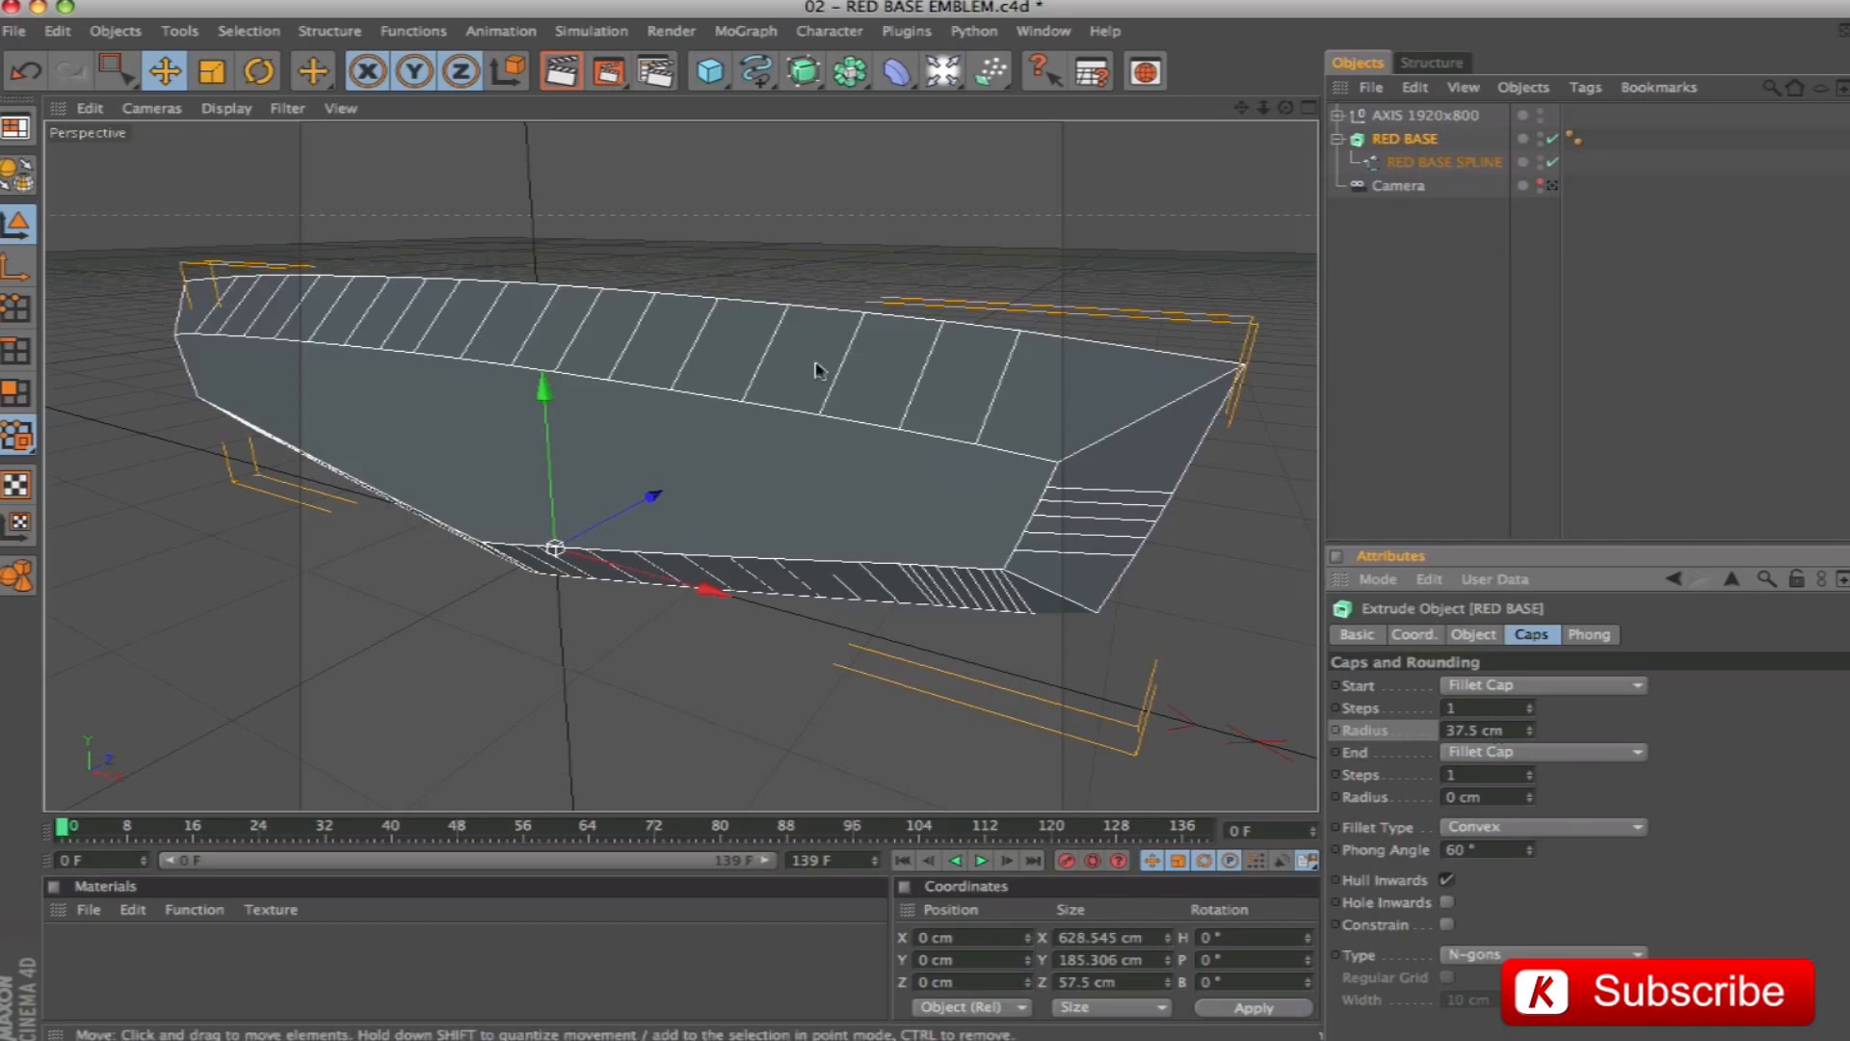
alt+drag(798, 368, 651, 371)
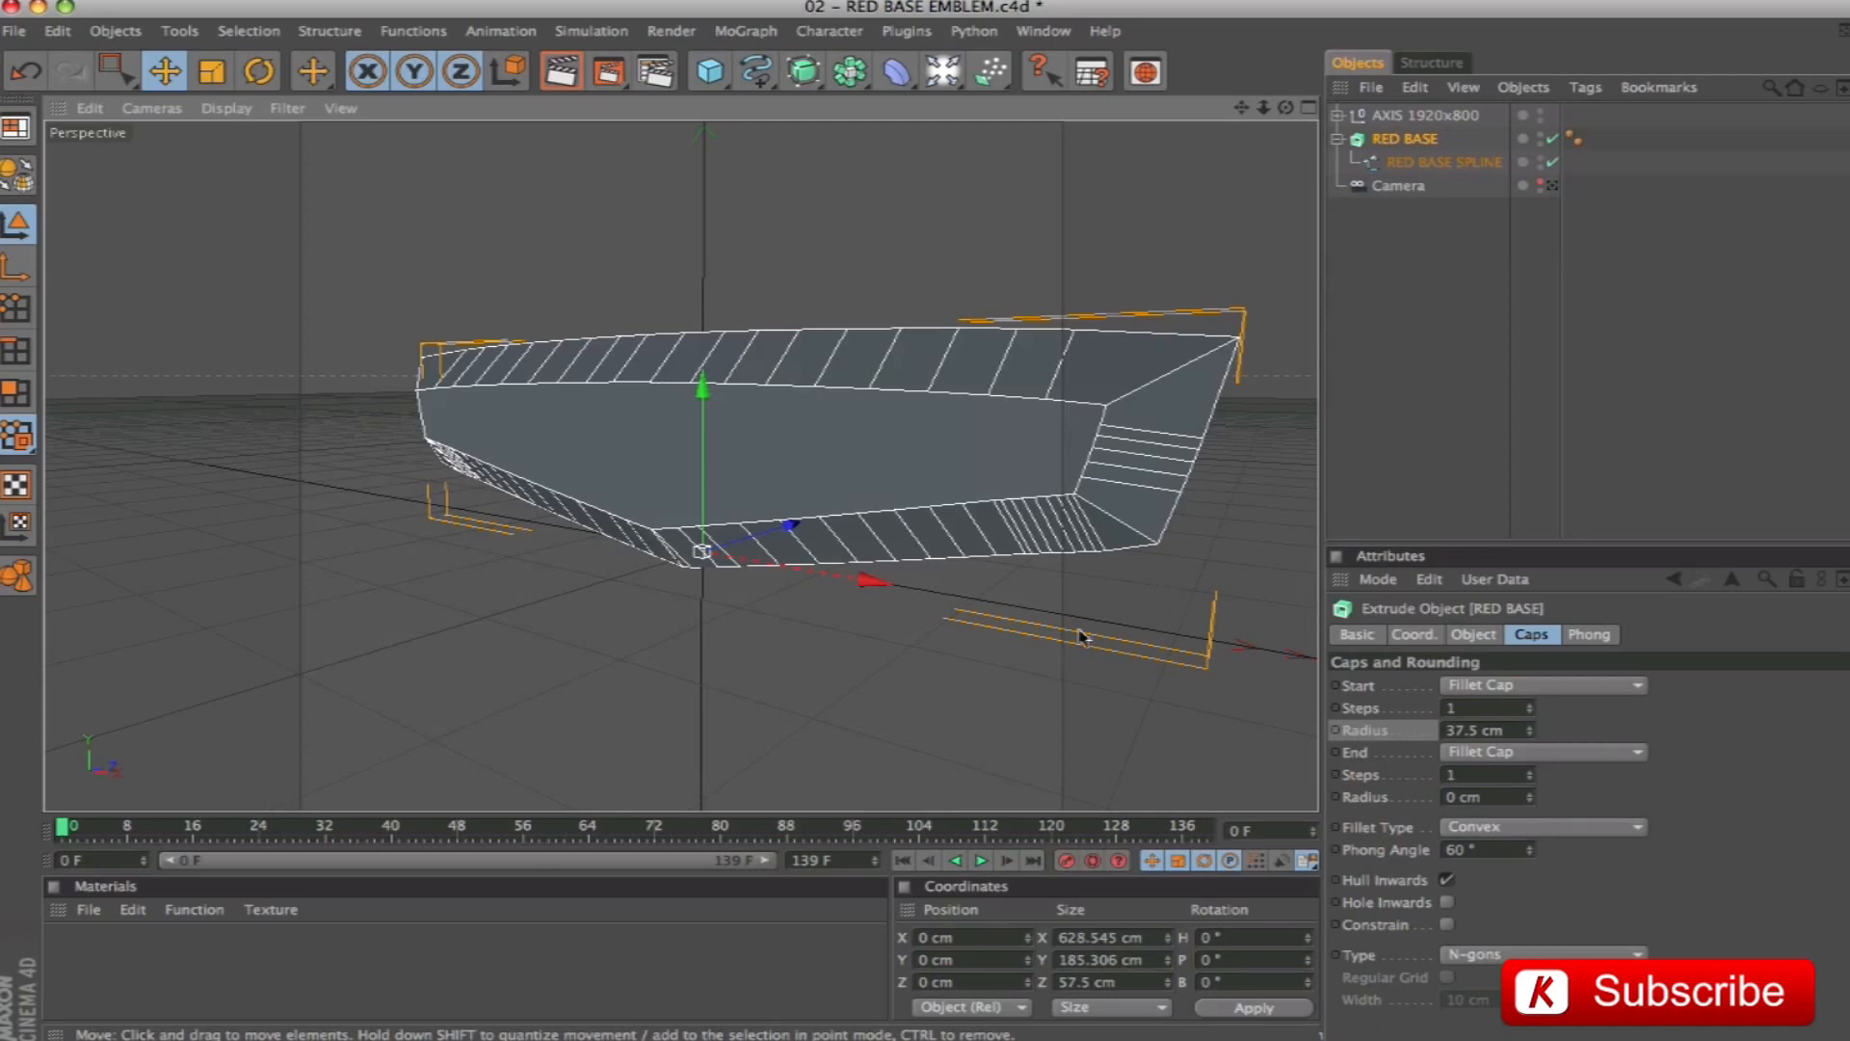
Set the steps of RED BASE's start fillet to 17 to round its bevel
click(1490, 711)
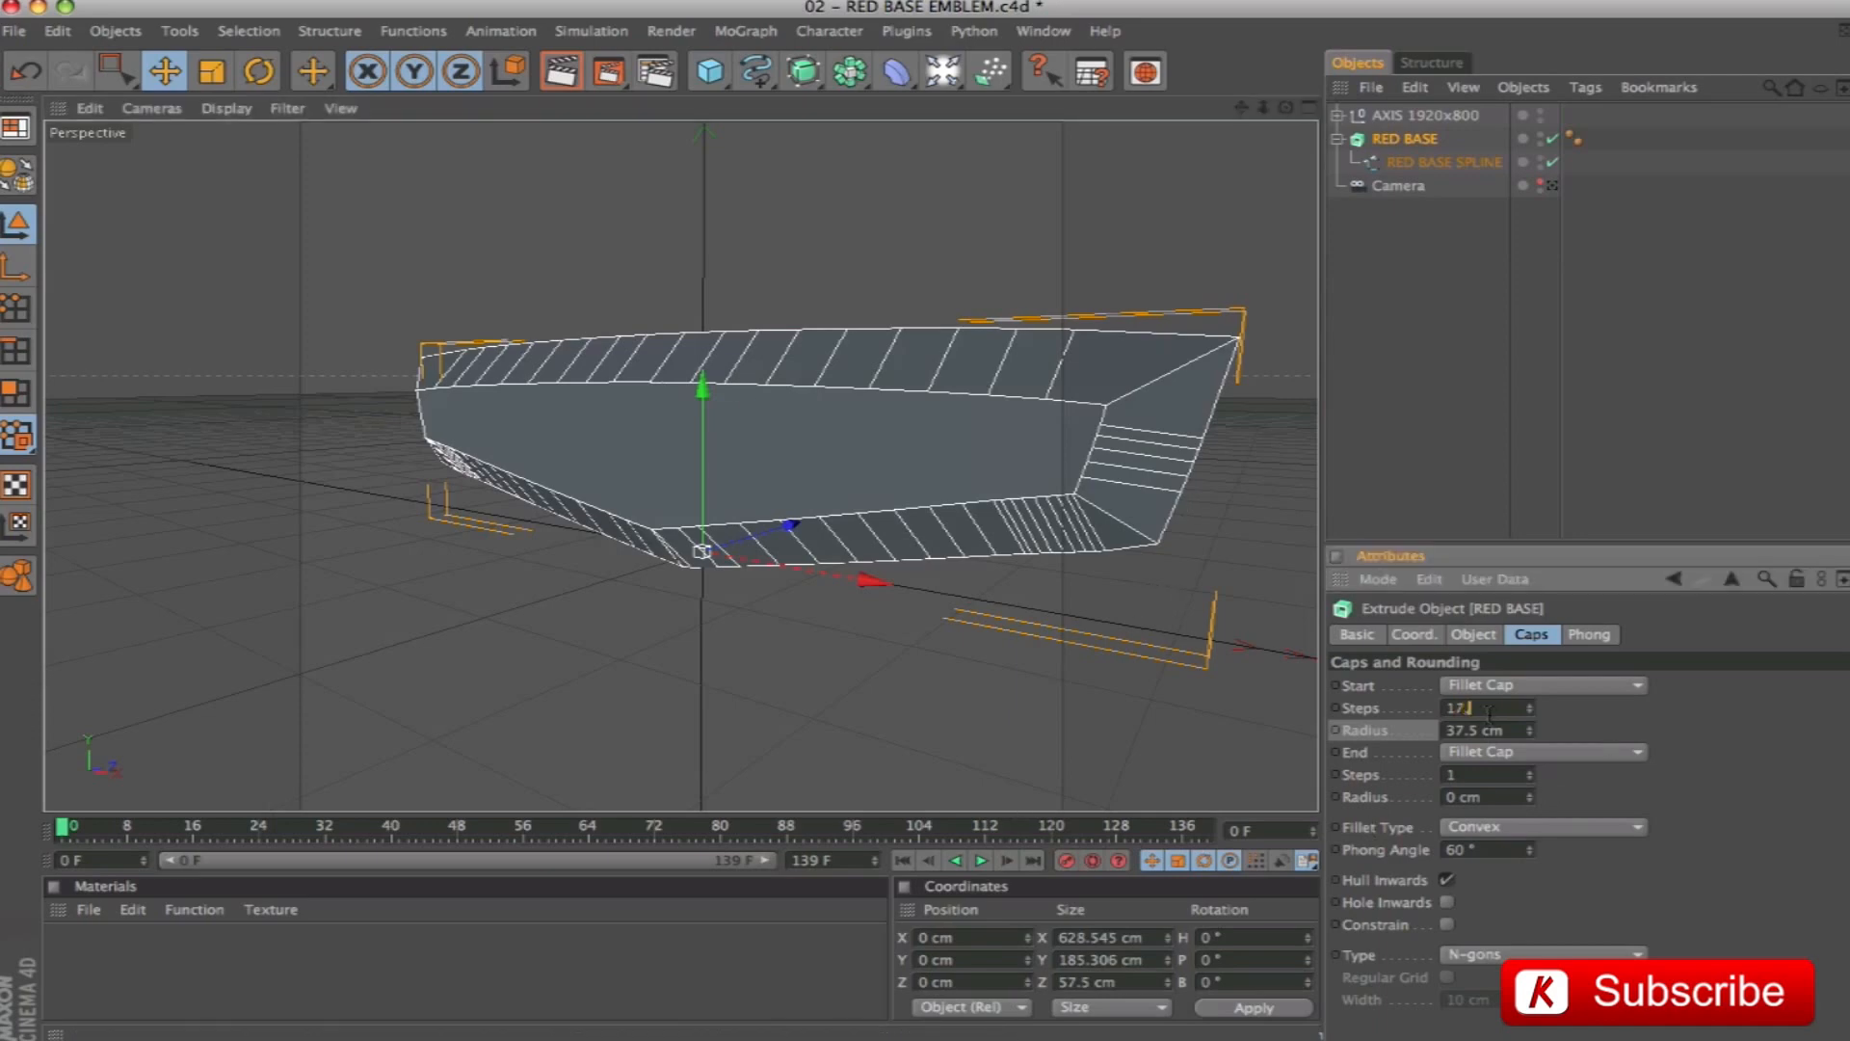
key(Return)
alt+drag(1183, 409, 886, 325)
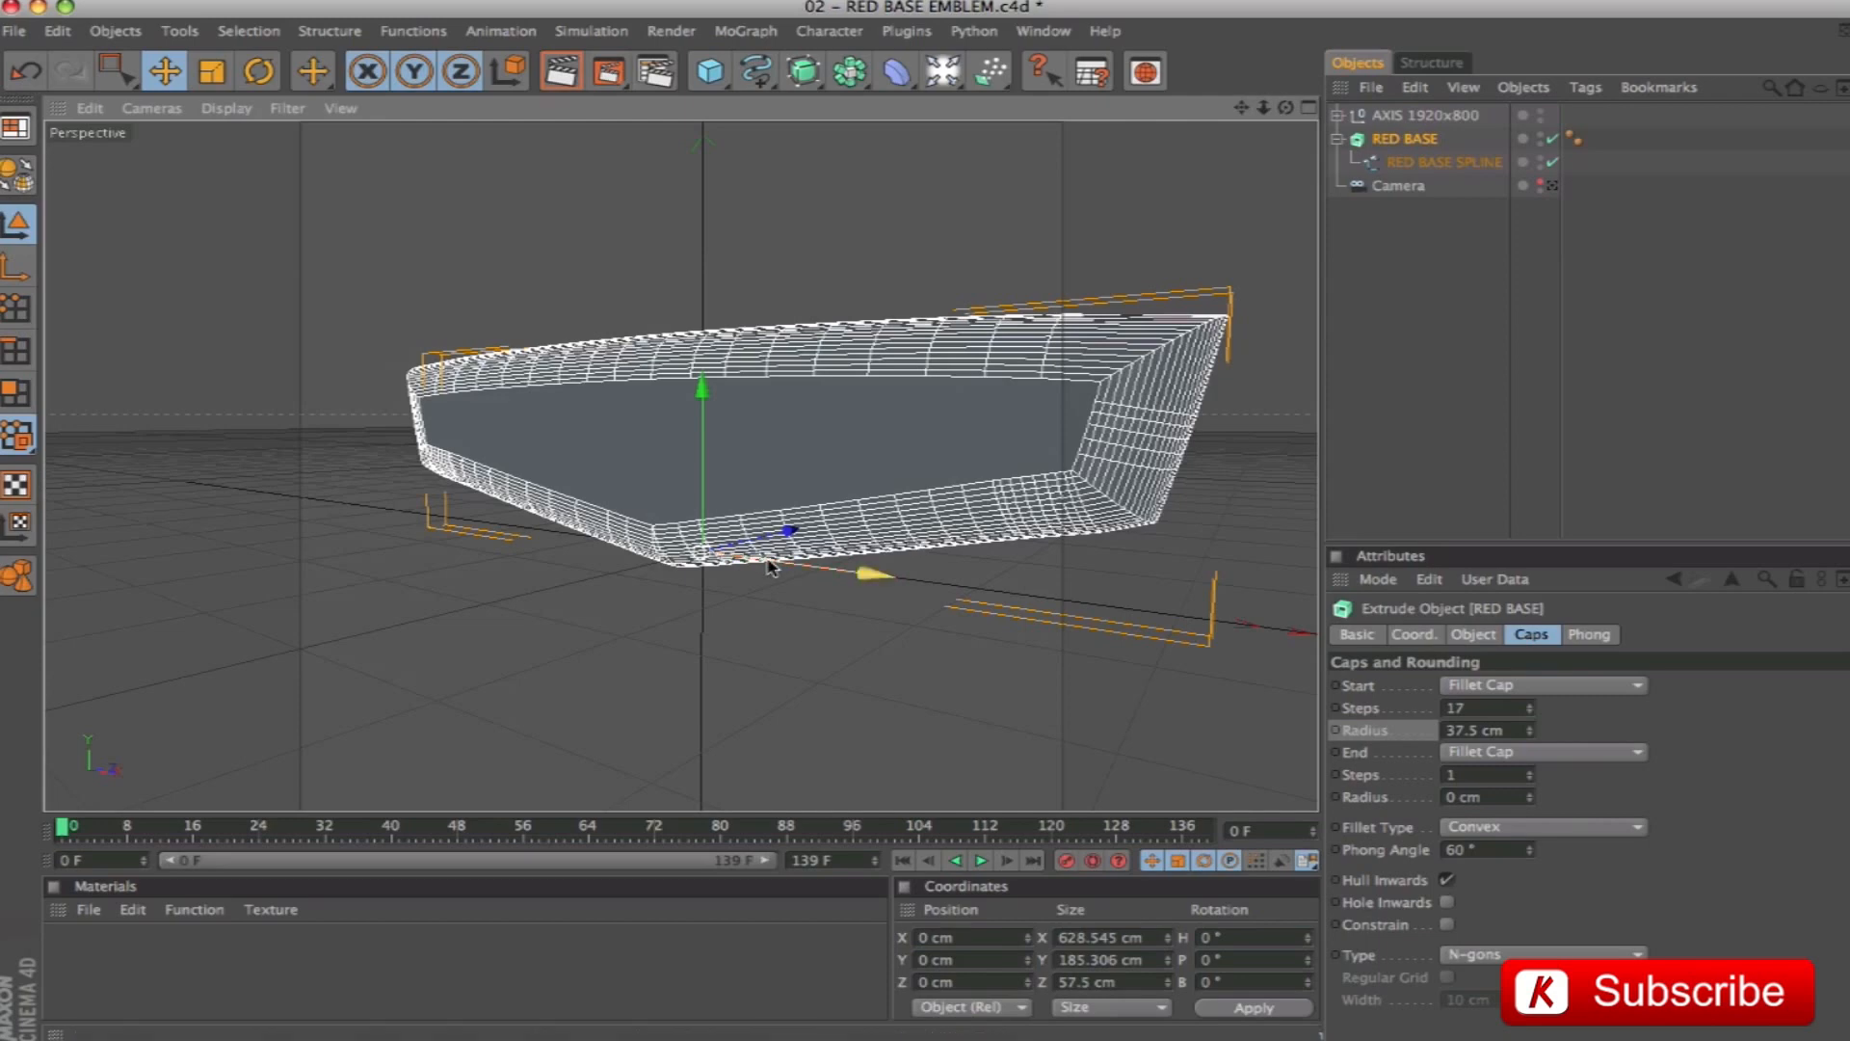
Set the caps type of RED BASE to Quadrangles and check the mesh from the scene camera
click(1547, 954)
click(1484, 997)
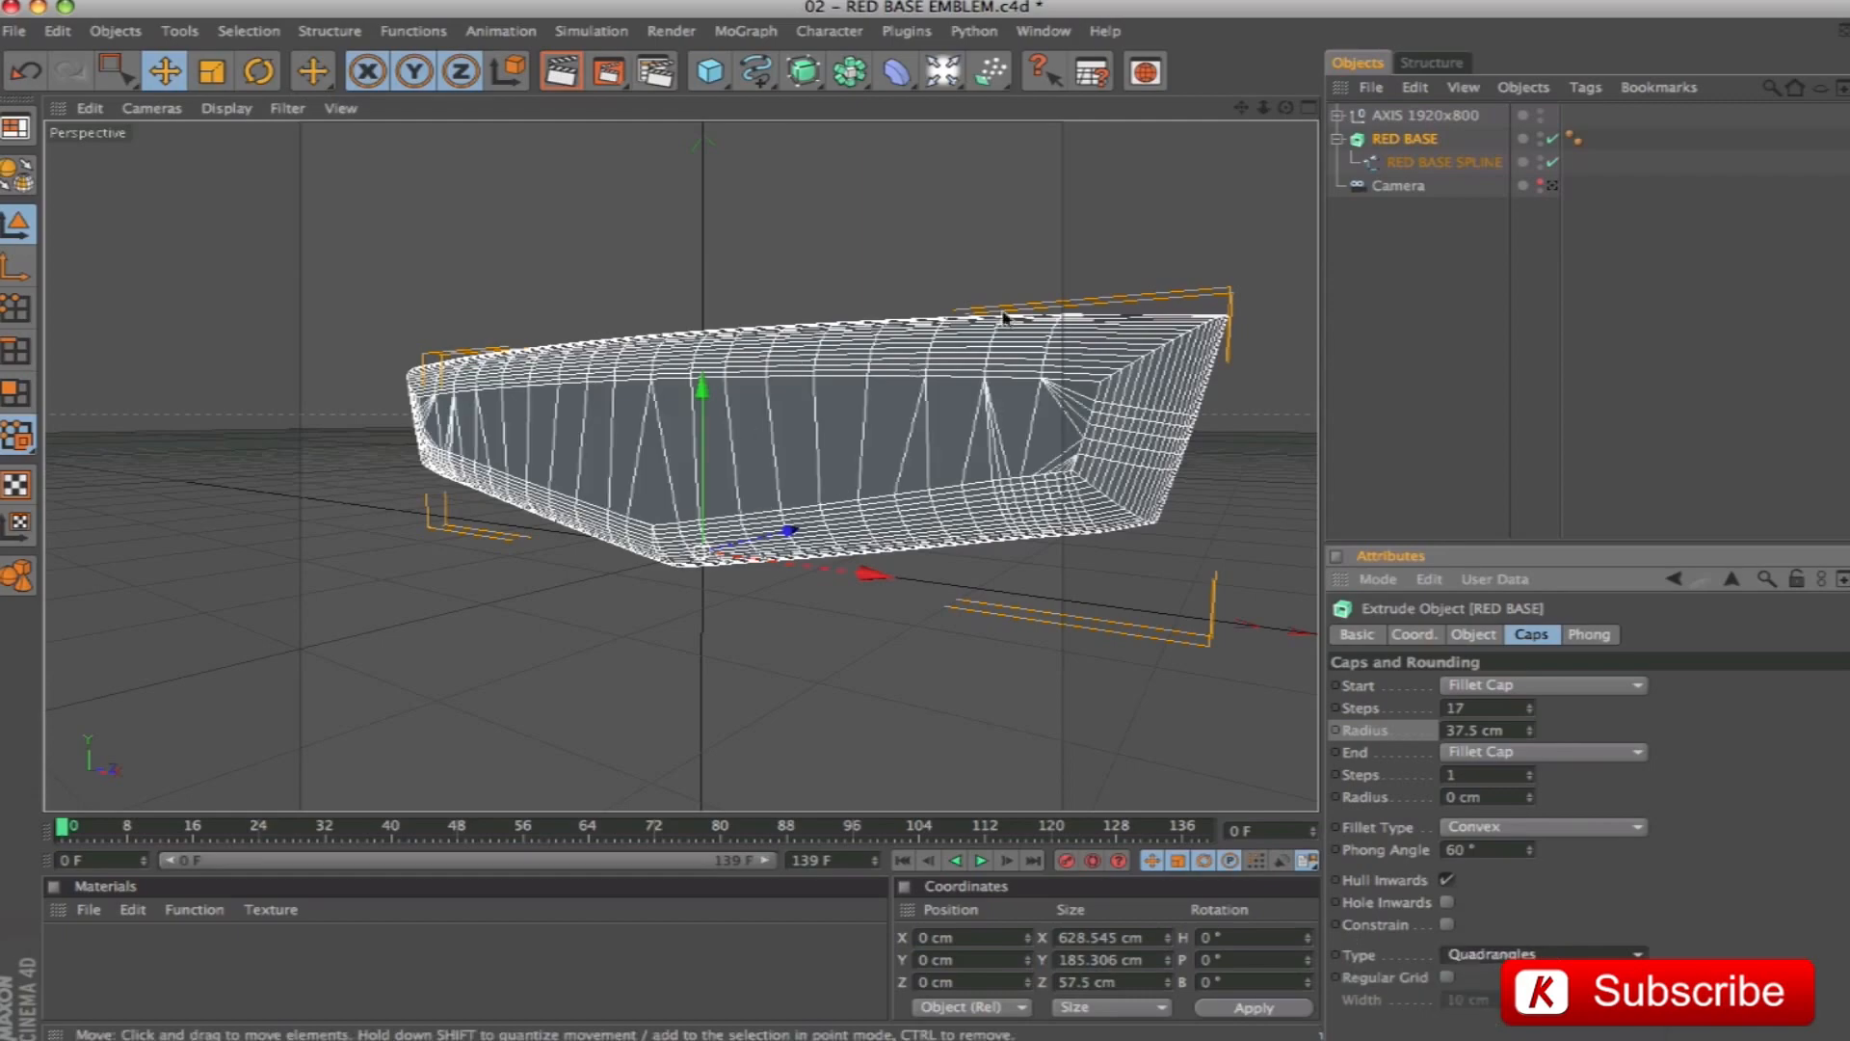
alt+drag(1025, 378, 1195, 443)
alt+drag(983, 371, 1021, 378)
click(1553, 186)
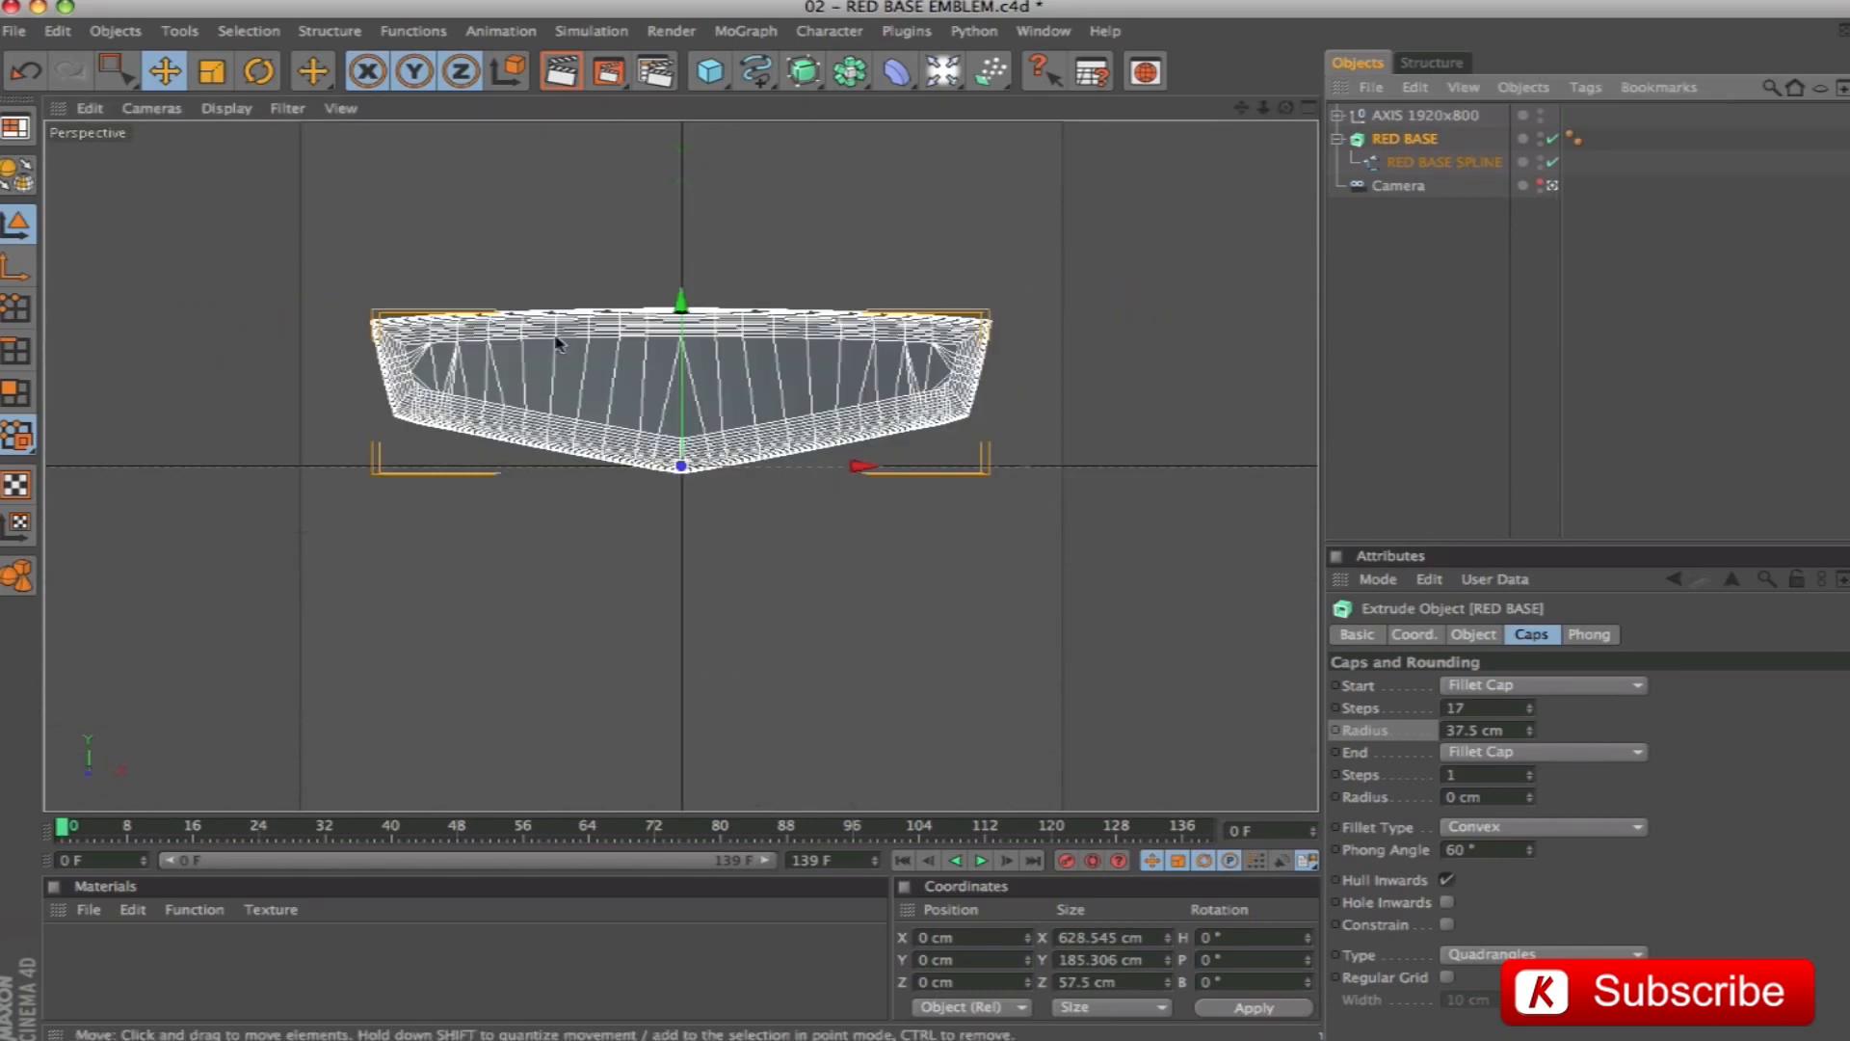
Leave the scene camera, scale RED BASE to 0.3 along Z and render the view to check its thickness
click(1384, 330)
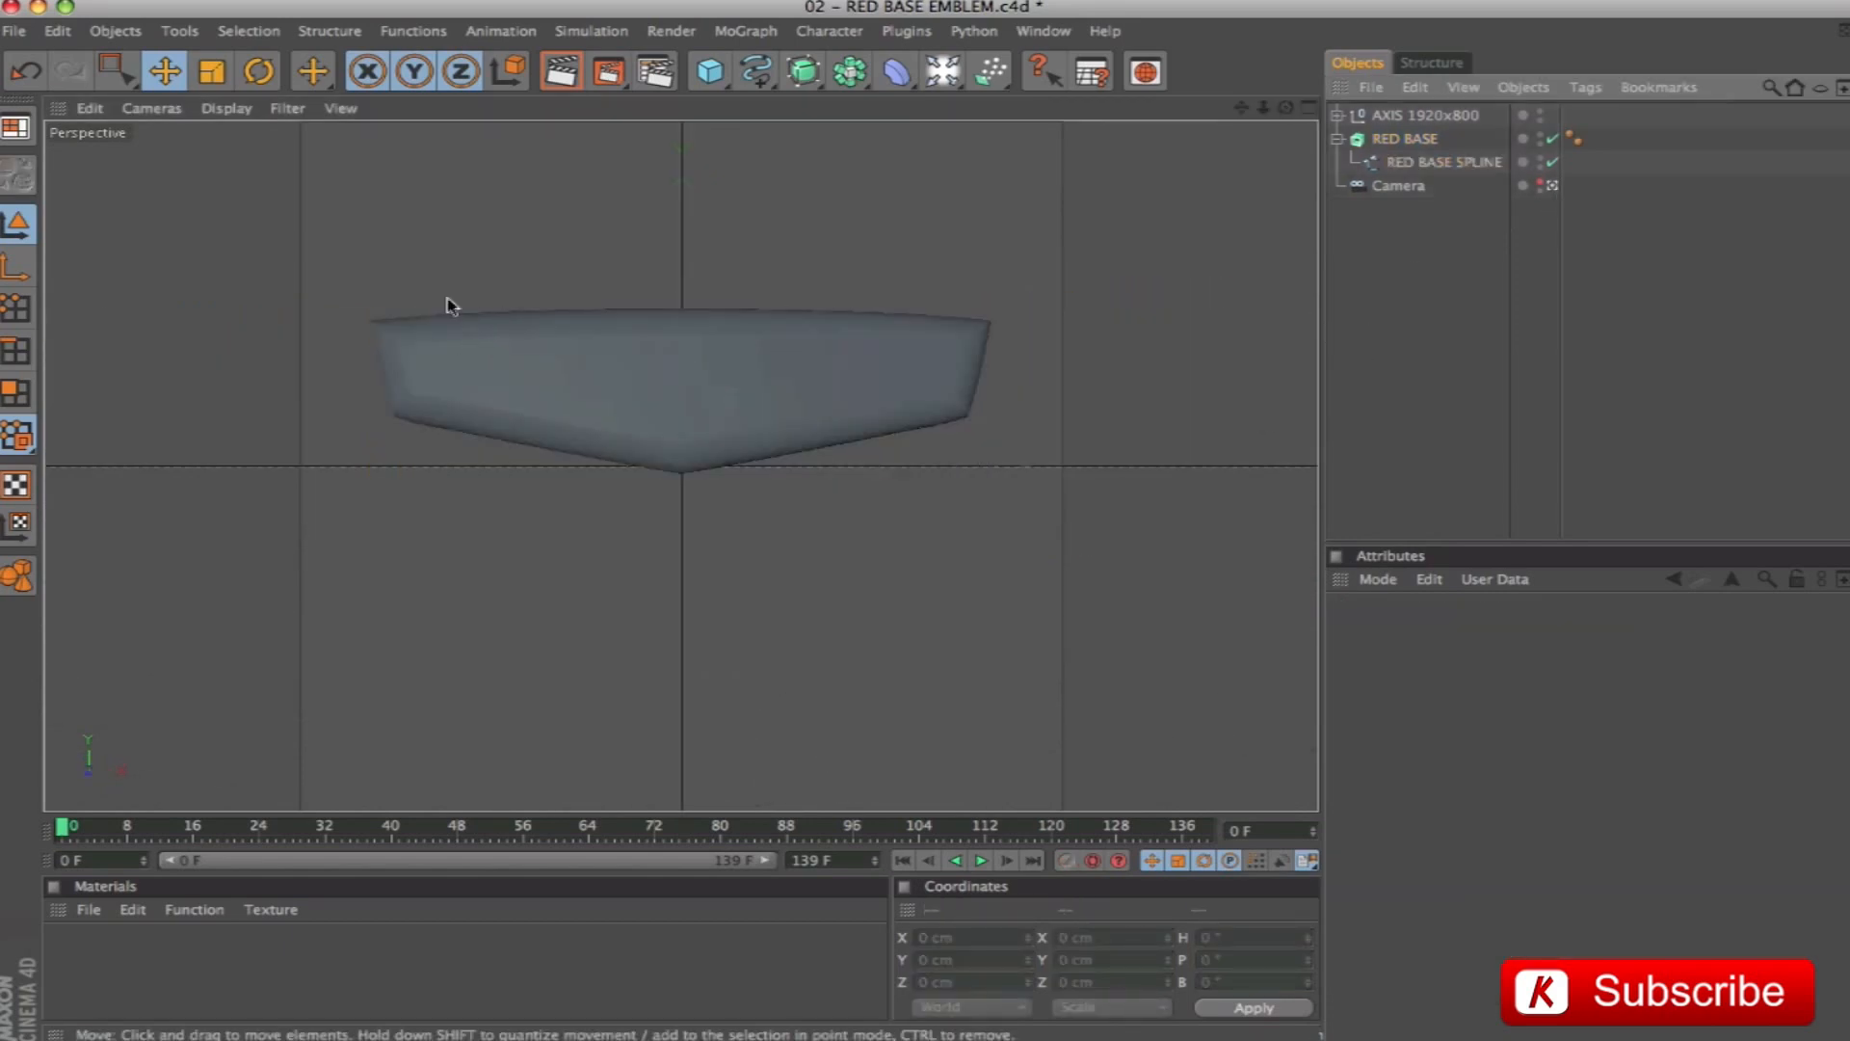
click(1552, 185)
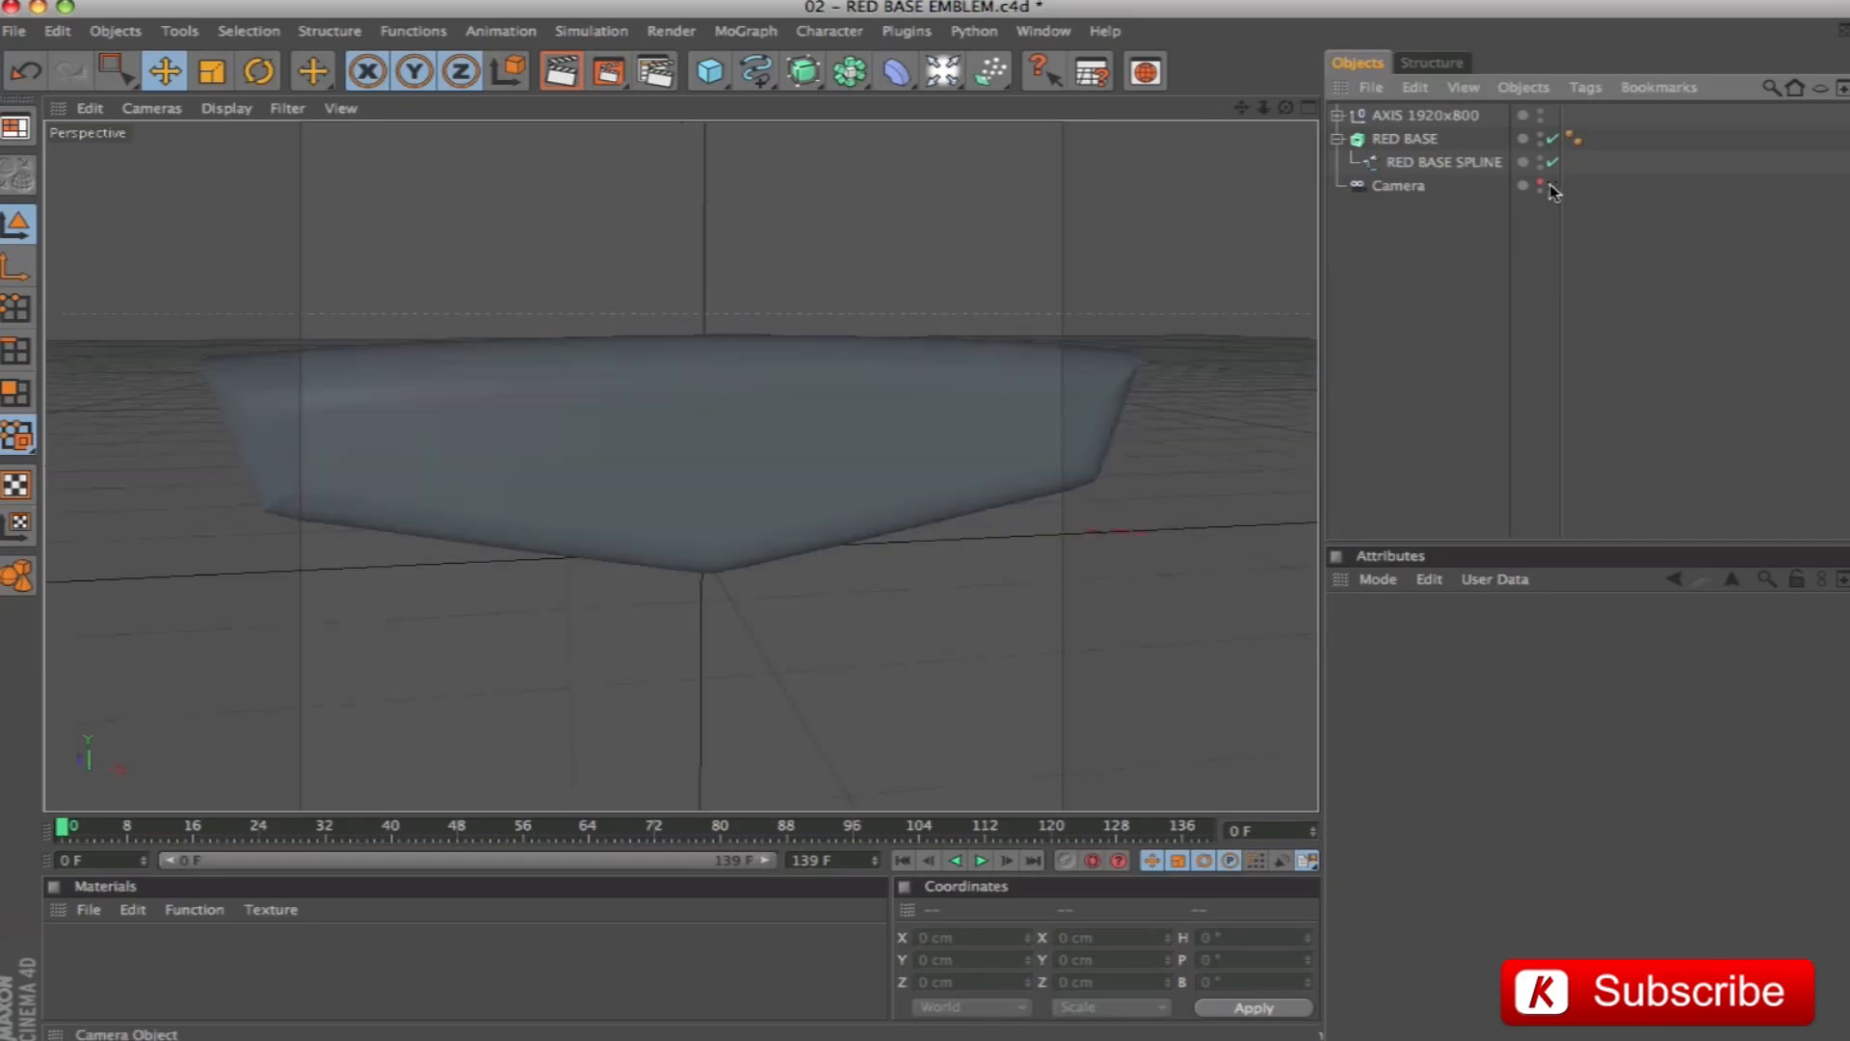
alt+drag(867, 463, 578, 465)
alt+drag(940, 357, 704, 361)
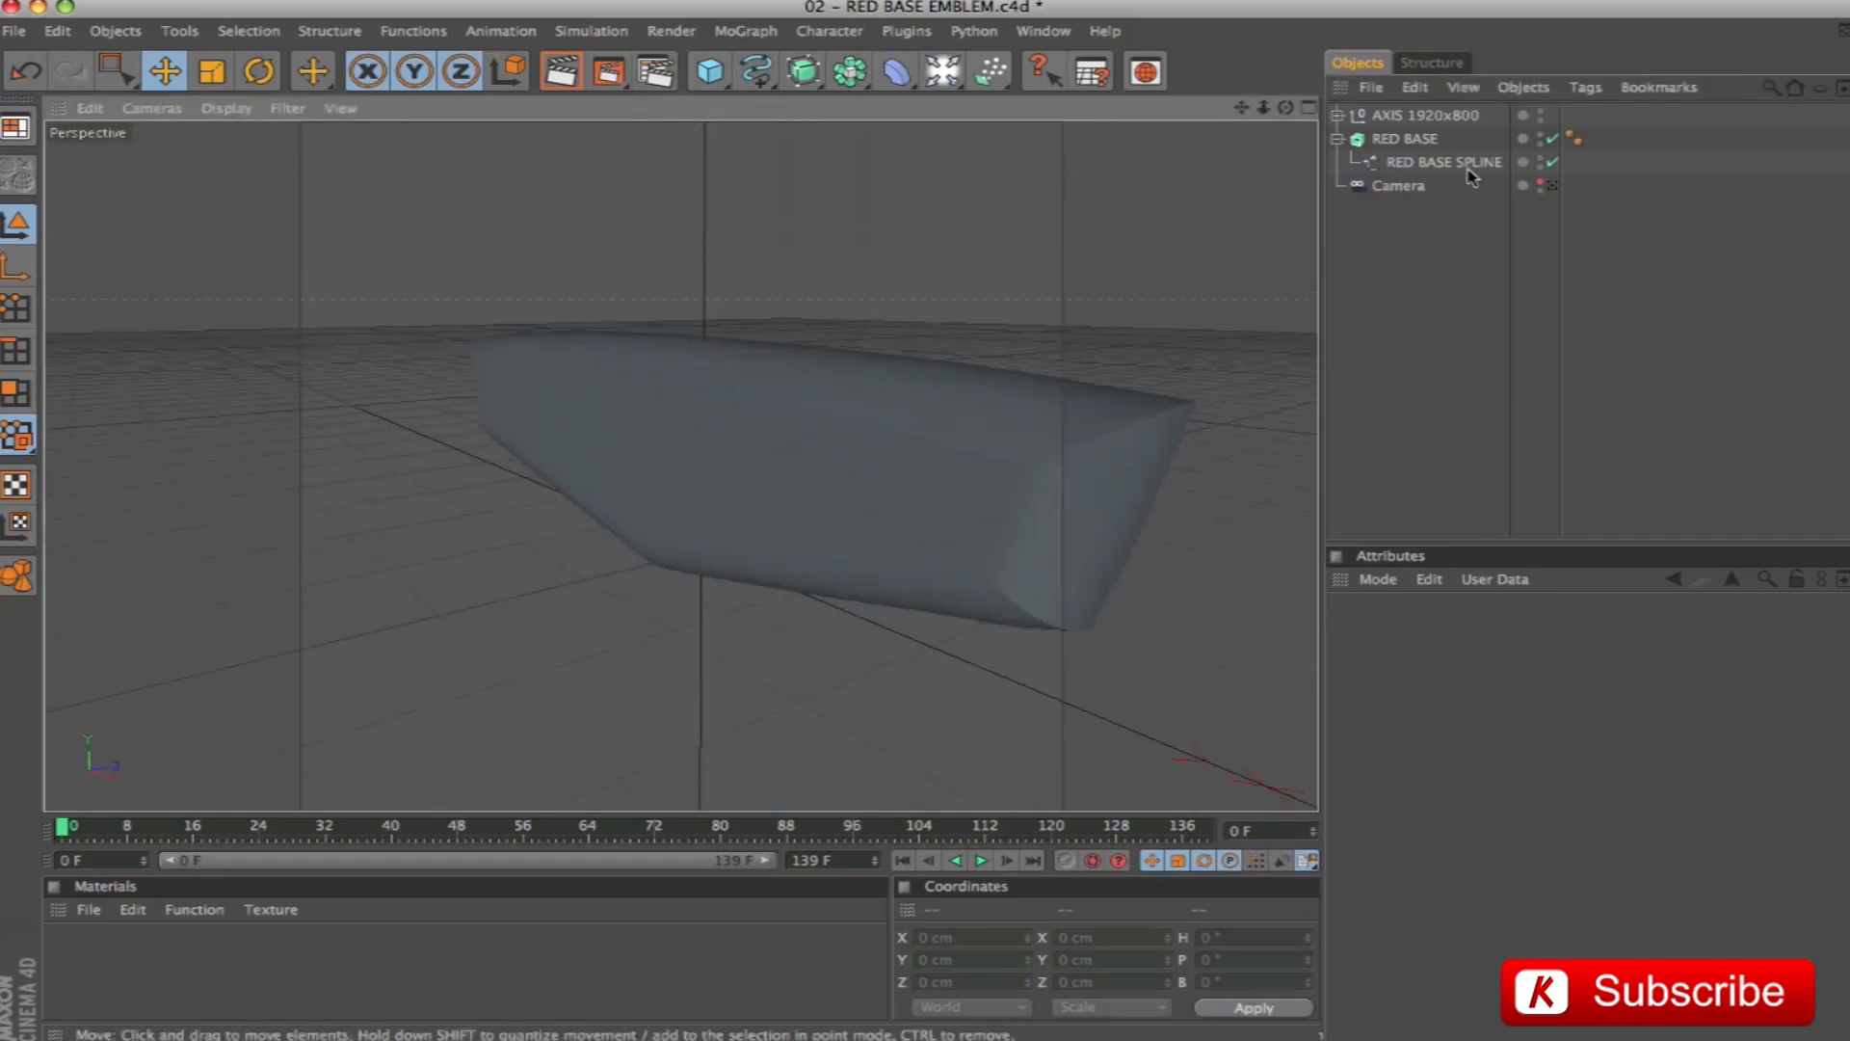
click(1412, 141)
click(1415, 635)
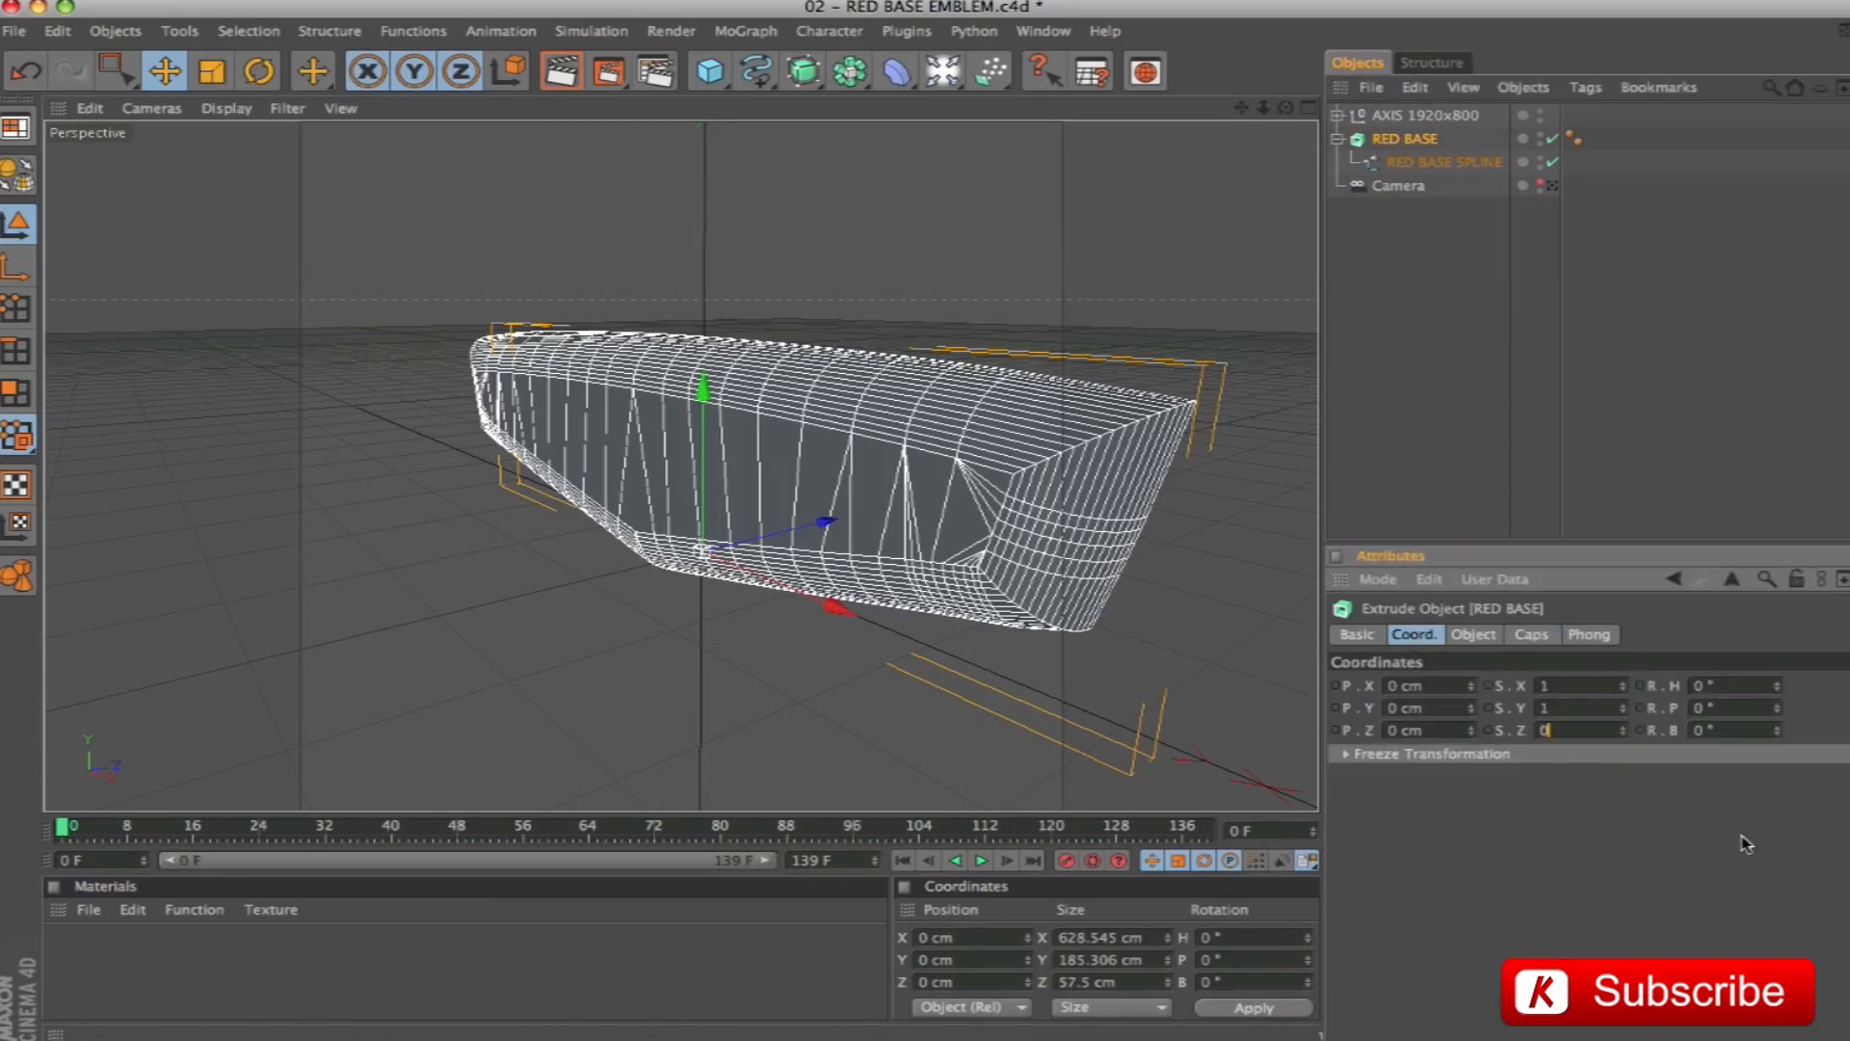
text(0.3)
key(Return)
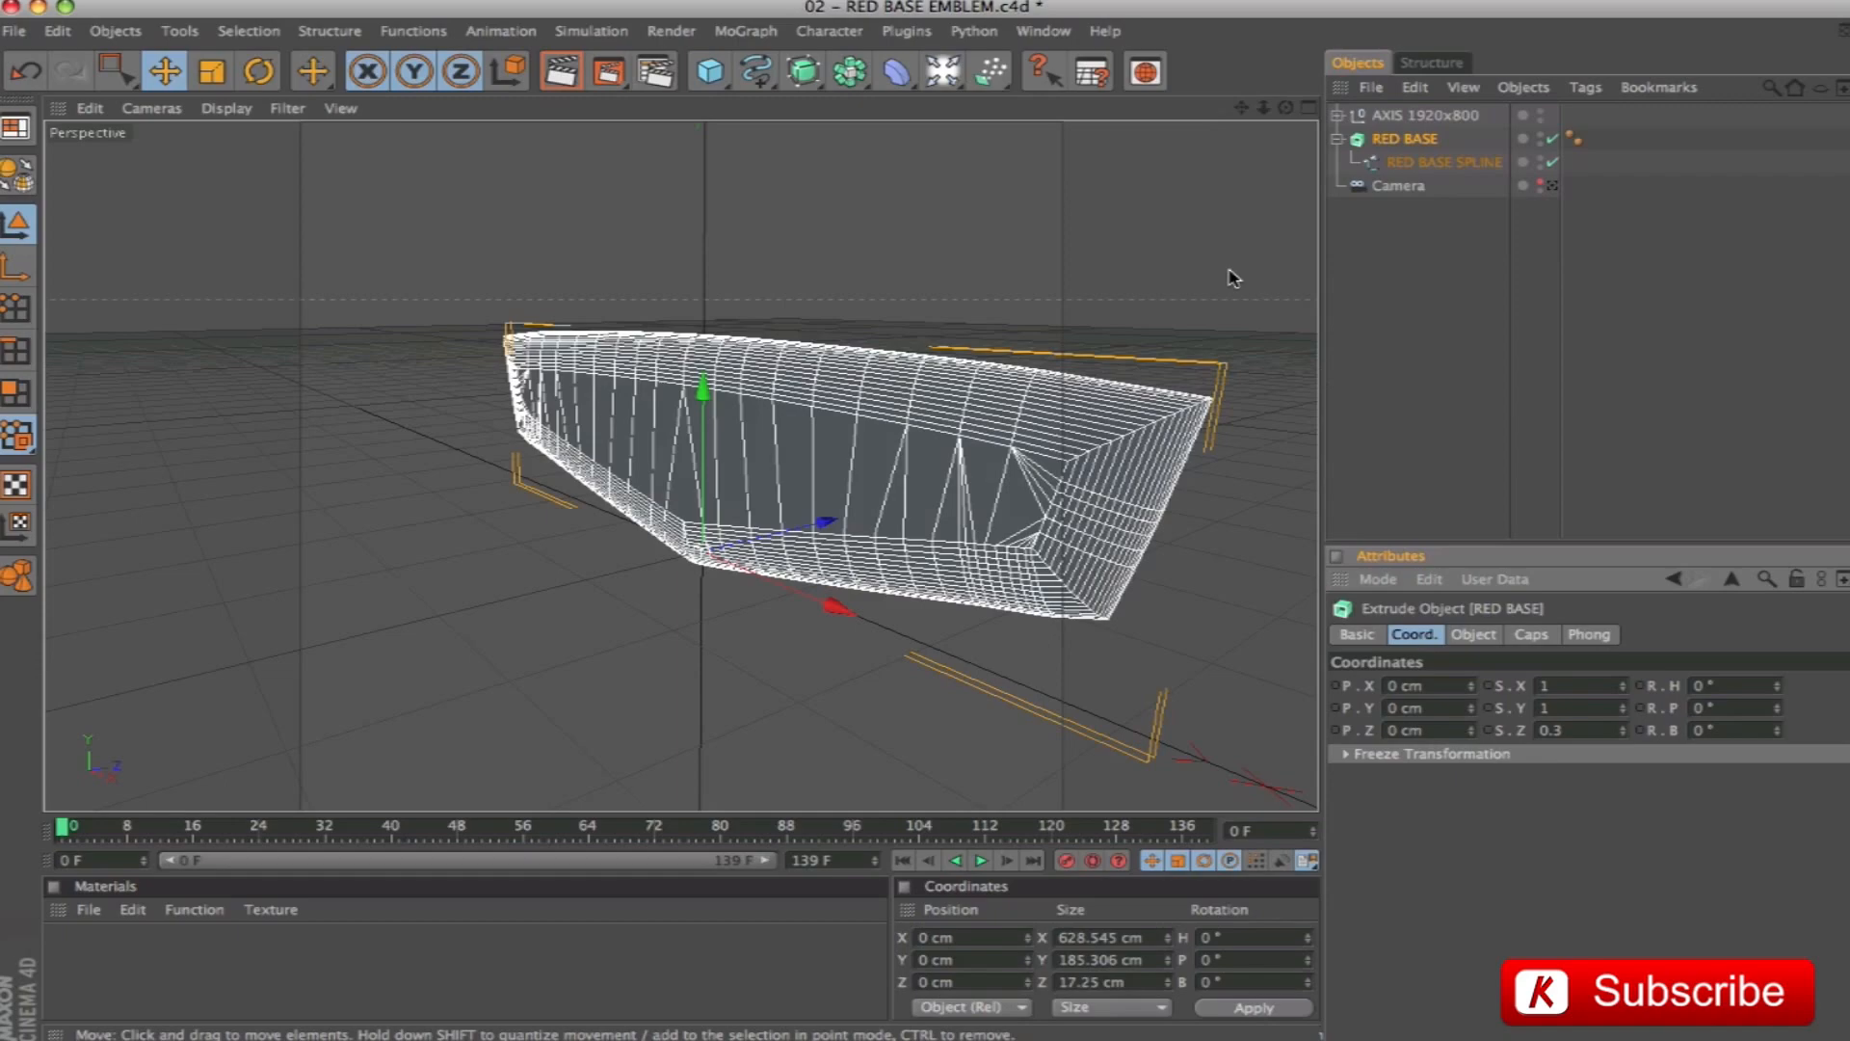
mouse_move(937, 152)
alt+mouse_down()
mouse_move(1022, 154)
mouse_move(906, 168)
mouse_move(939, 183)
mouse_move(867, 197)
mouse_move(771, 193)
mouse_move(626, 130)
mouse_move(318, 169)
mouse_move(879, 332)
alt+mouse_up()
key(ctrl+r)
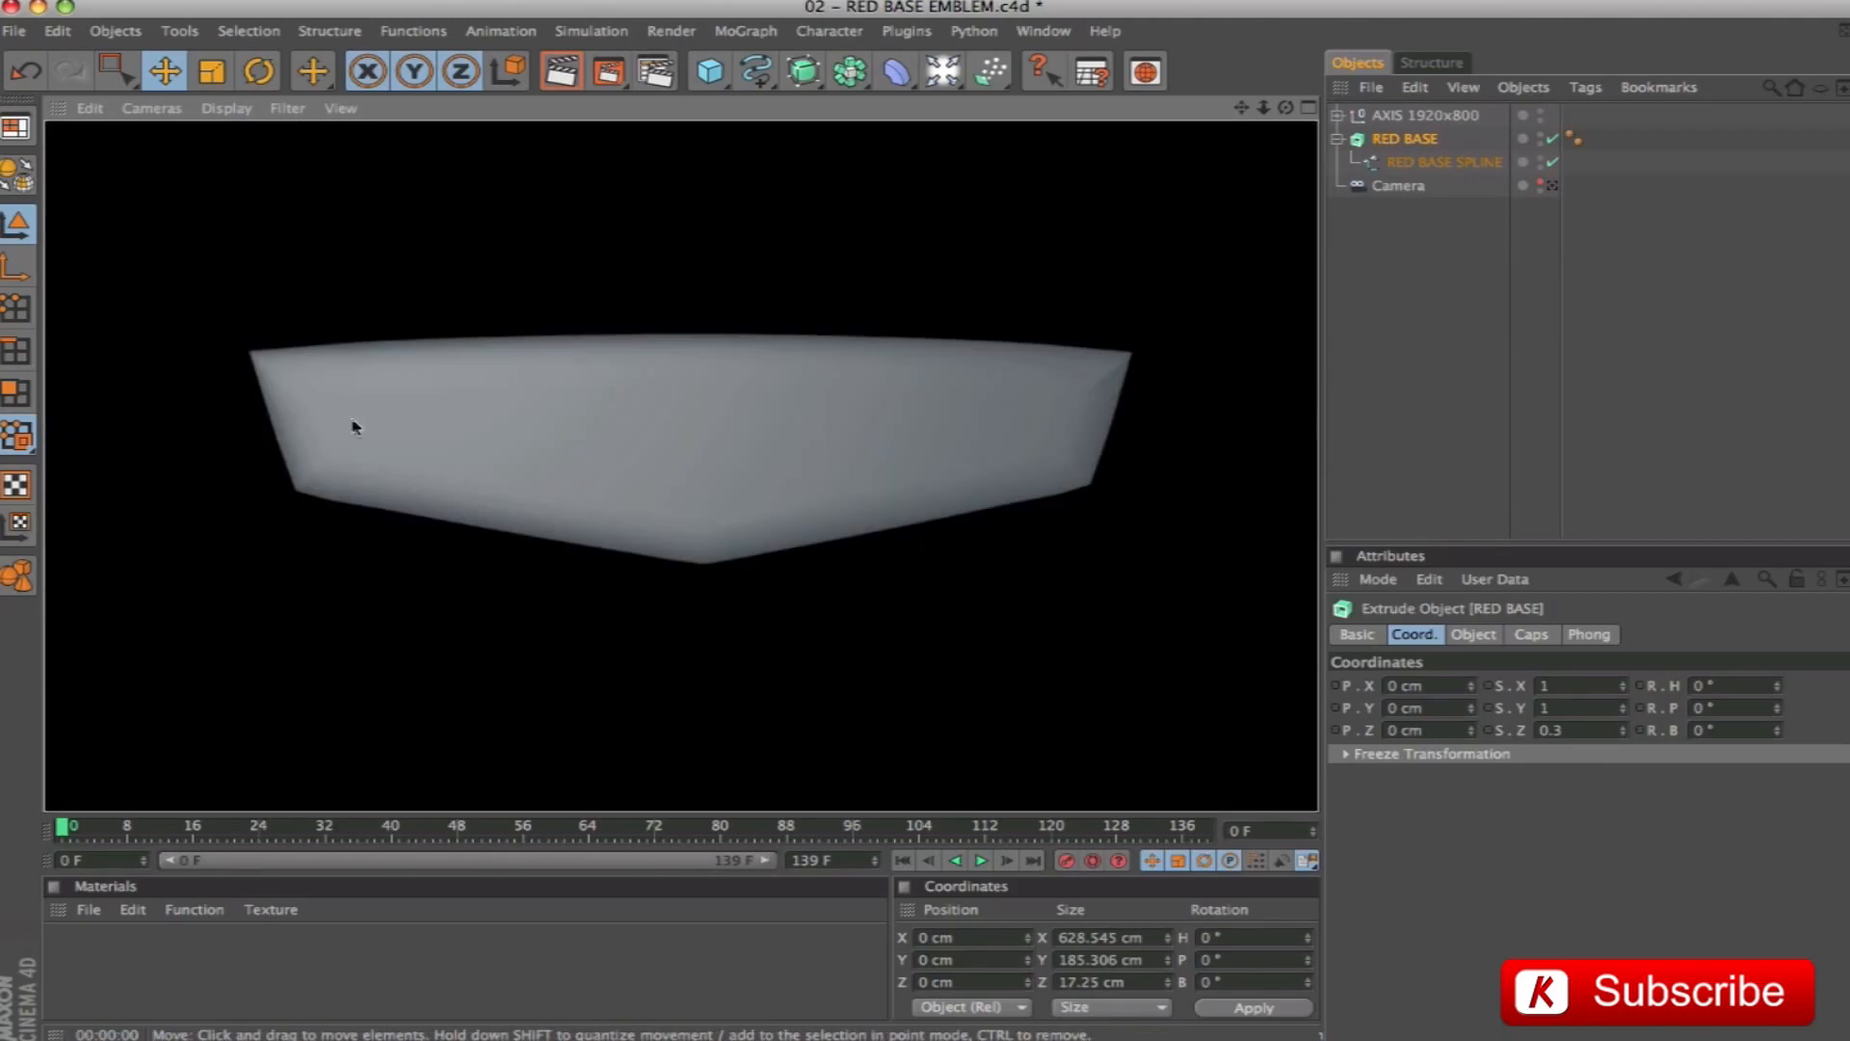
Set RED BASE's extrusion movement along Z to 0.009 cm
alt+drag(923, 487, 879, 567)
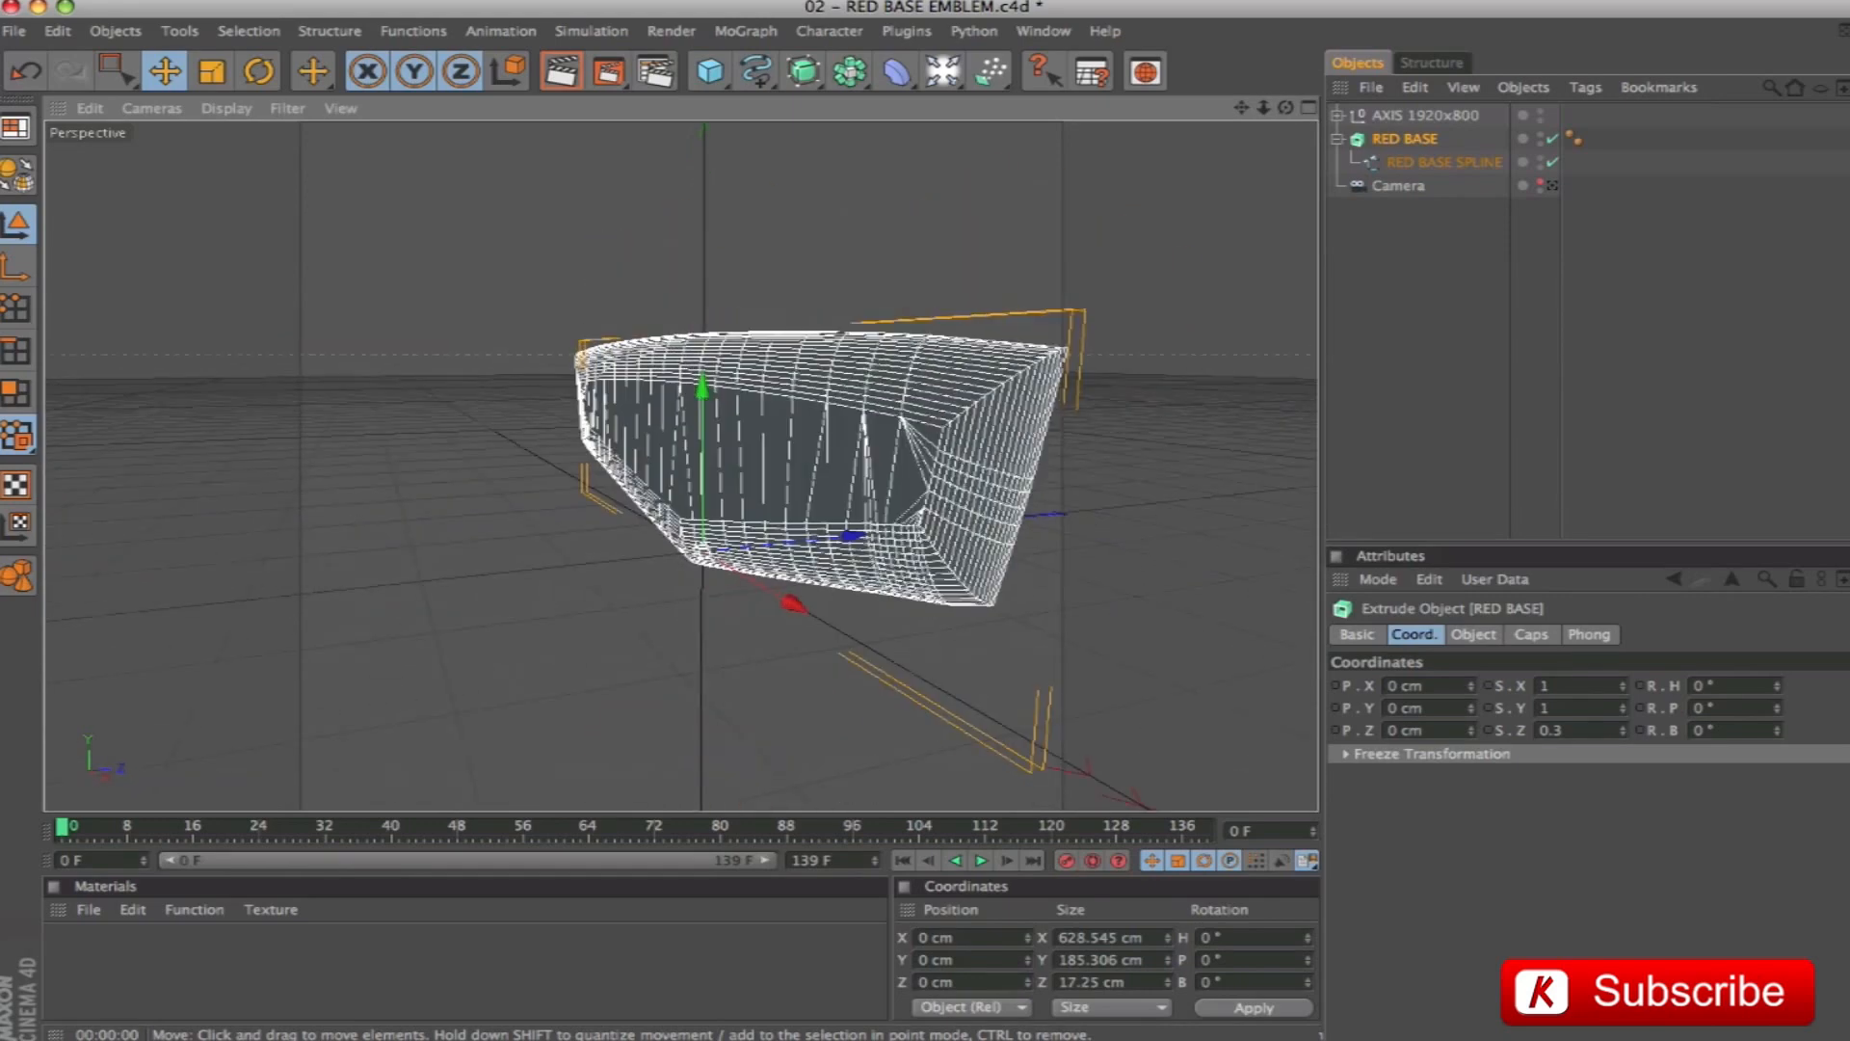
click(1473, 634)
double_click(1730, 687)
alt+drag(1137, 568, 867, 491)
click(1719, 687)
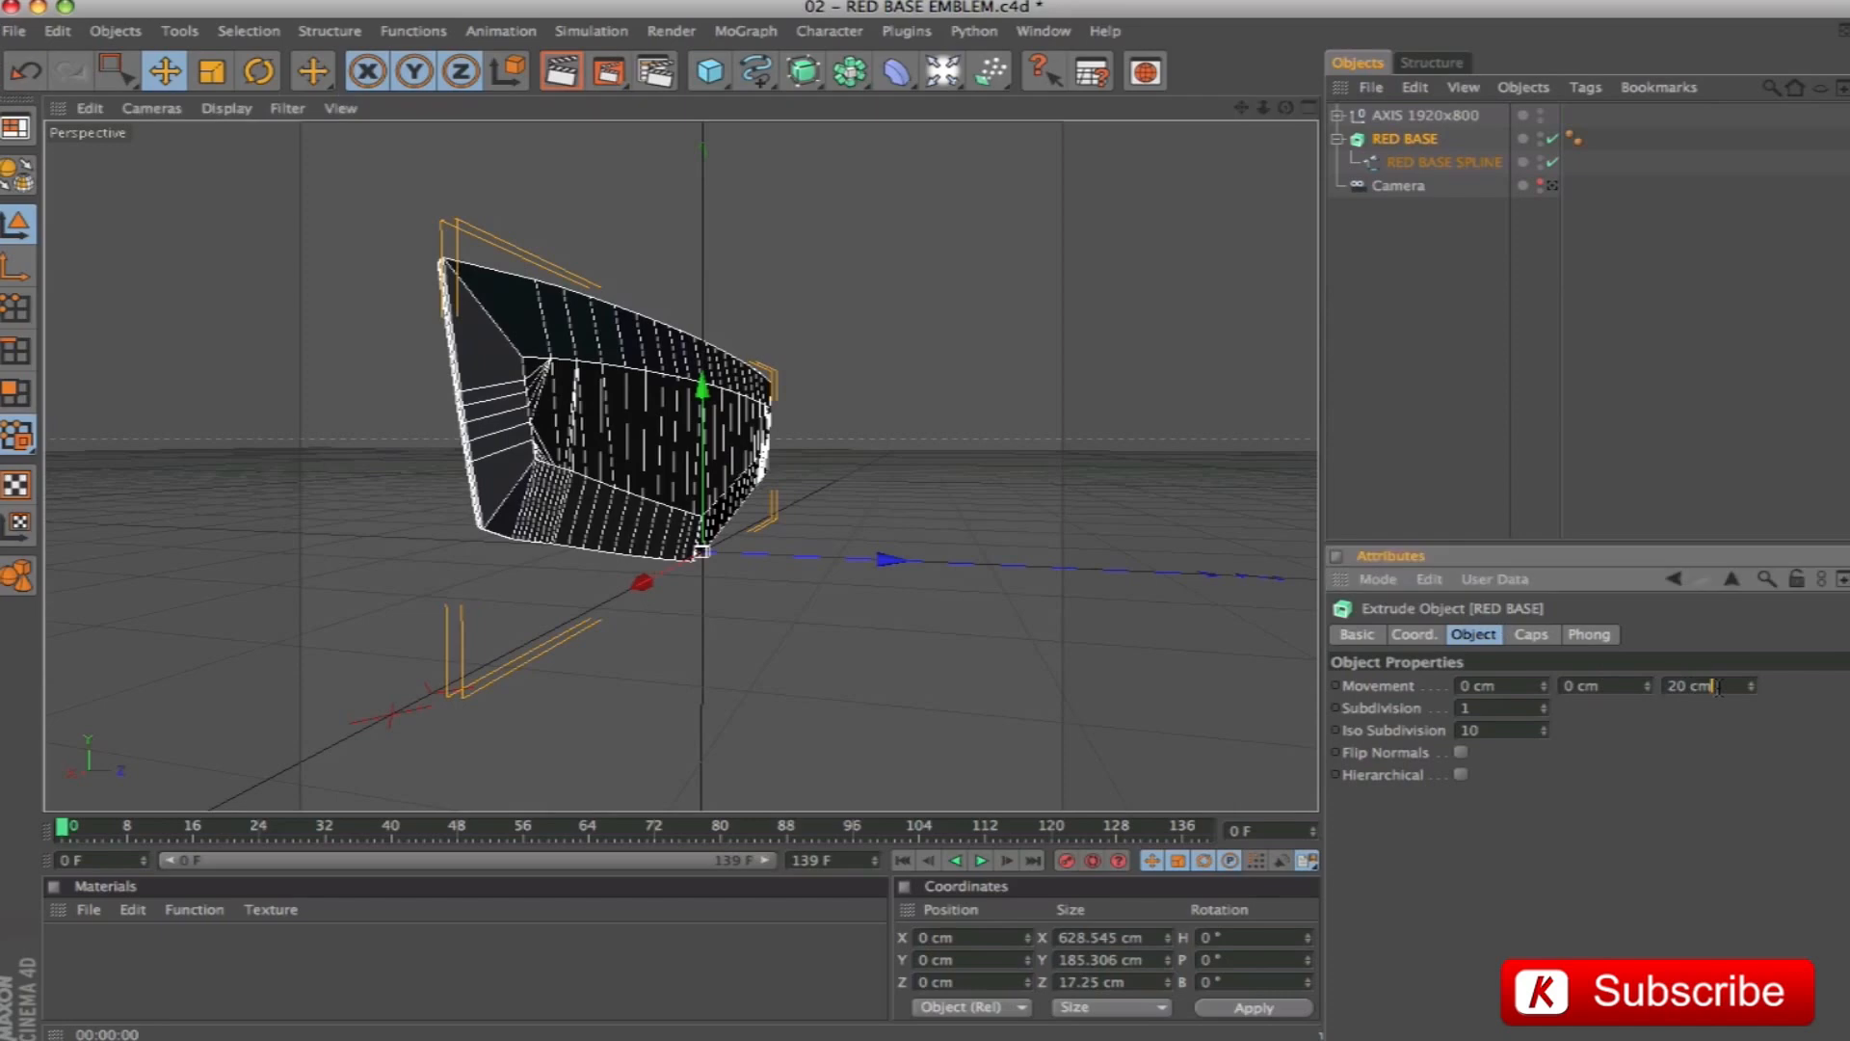
double_click(1719, 688)
text(009)
key(Return)
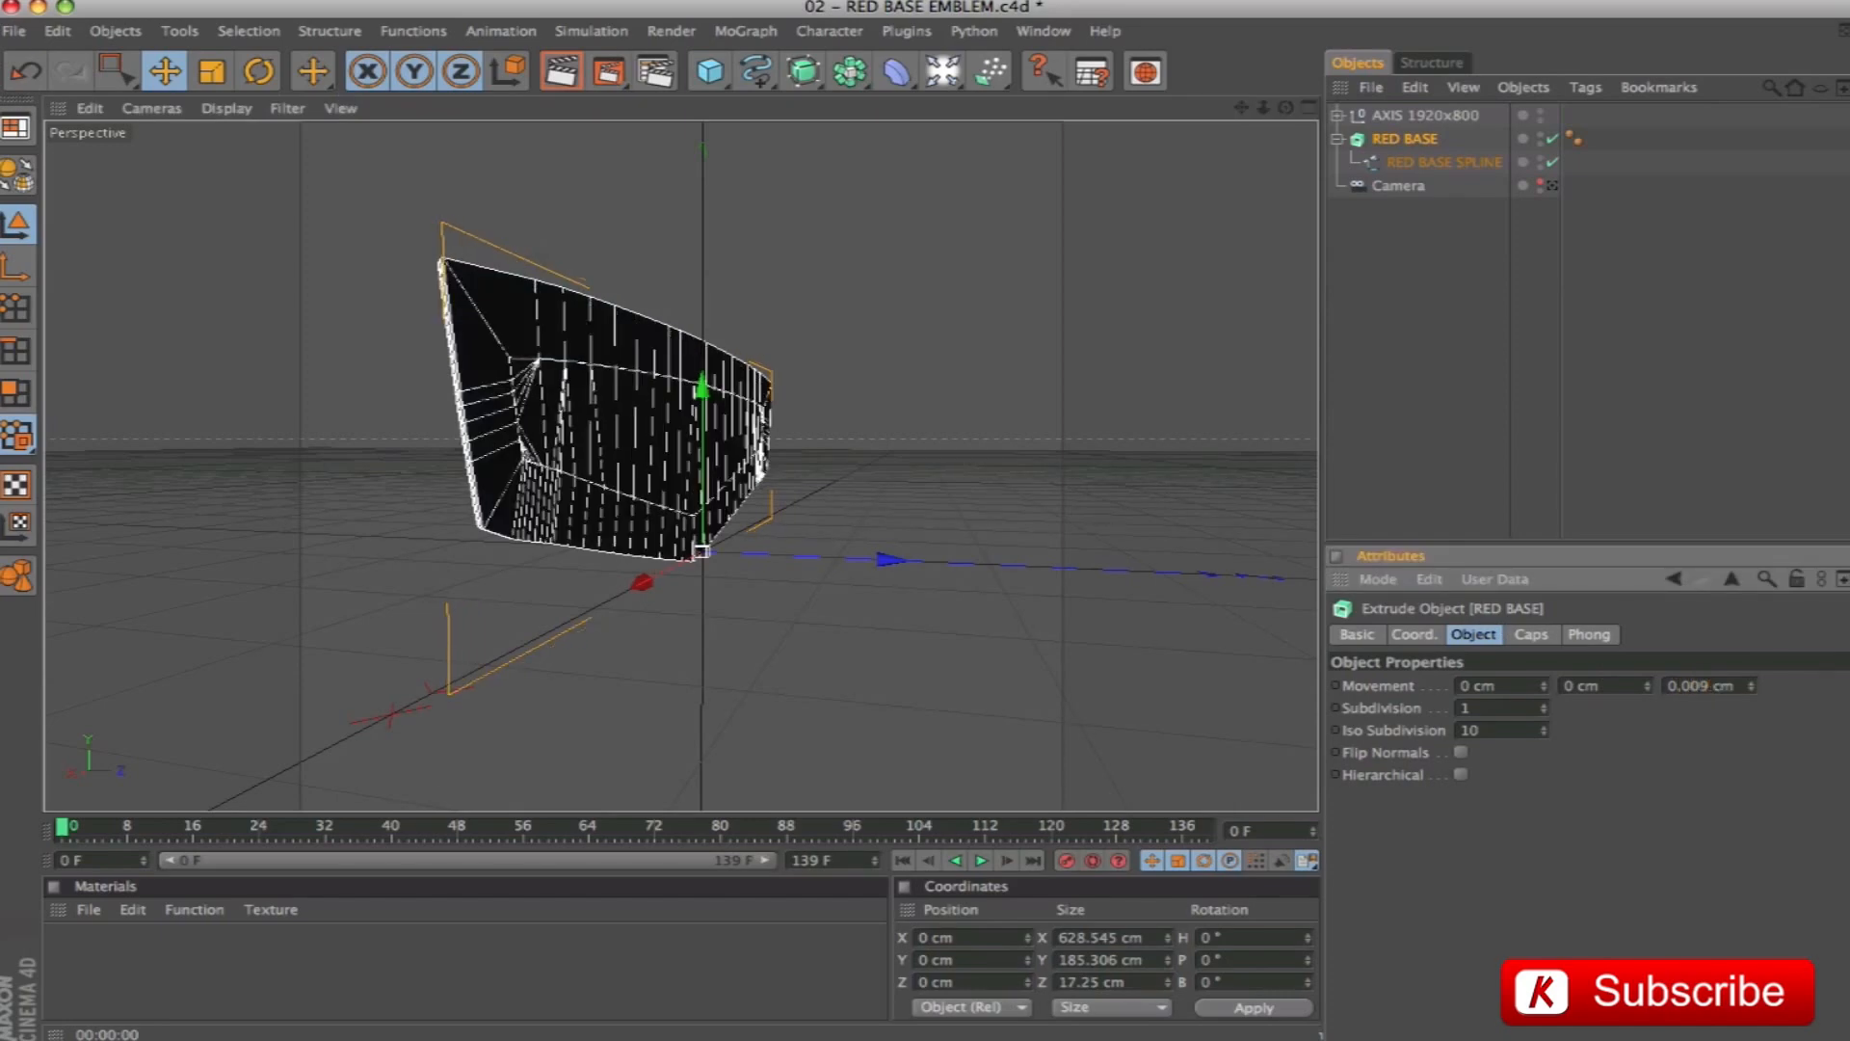
alt+drag(824, 348, 1085, 356)
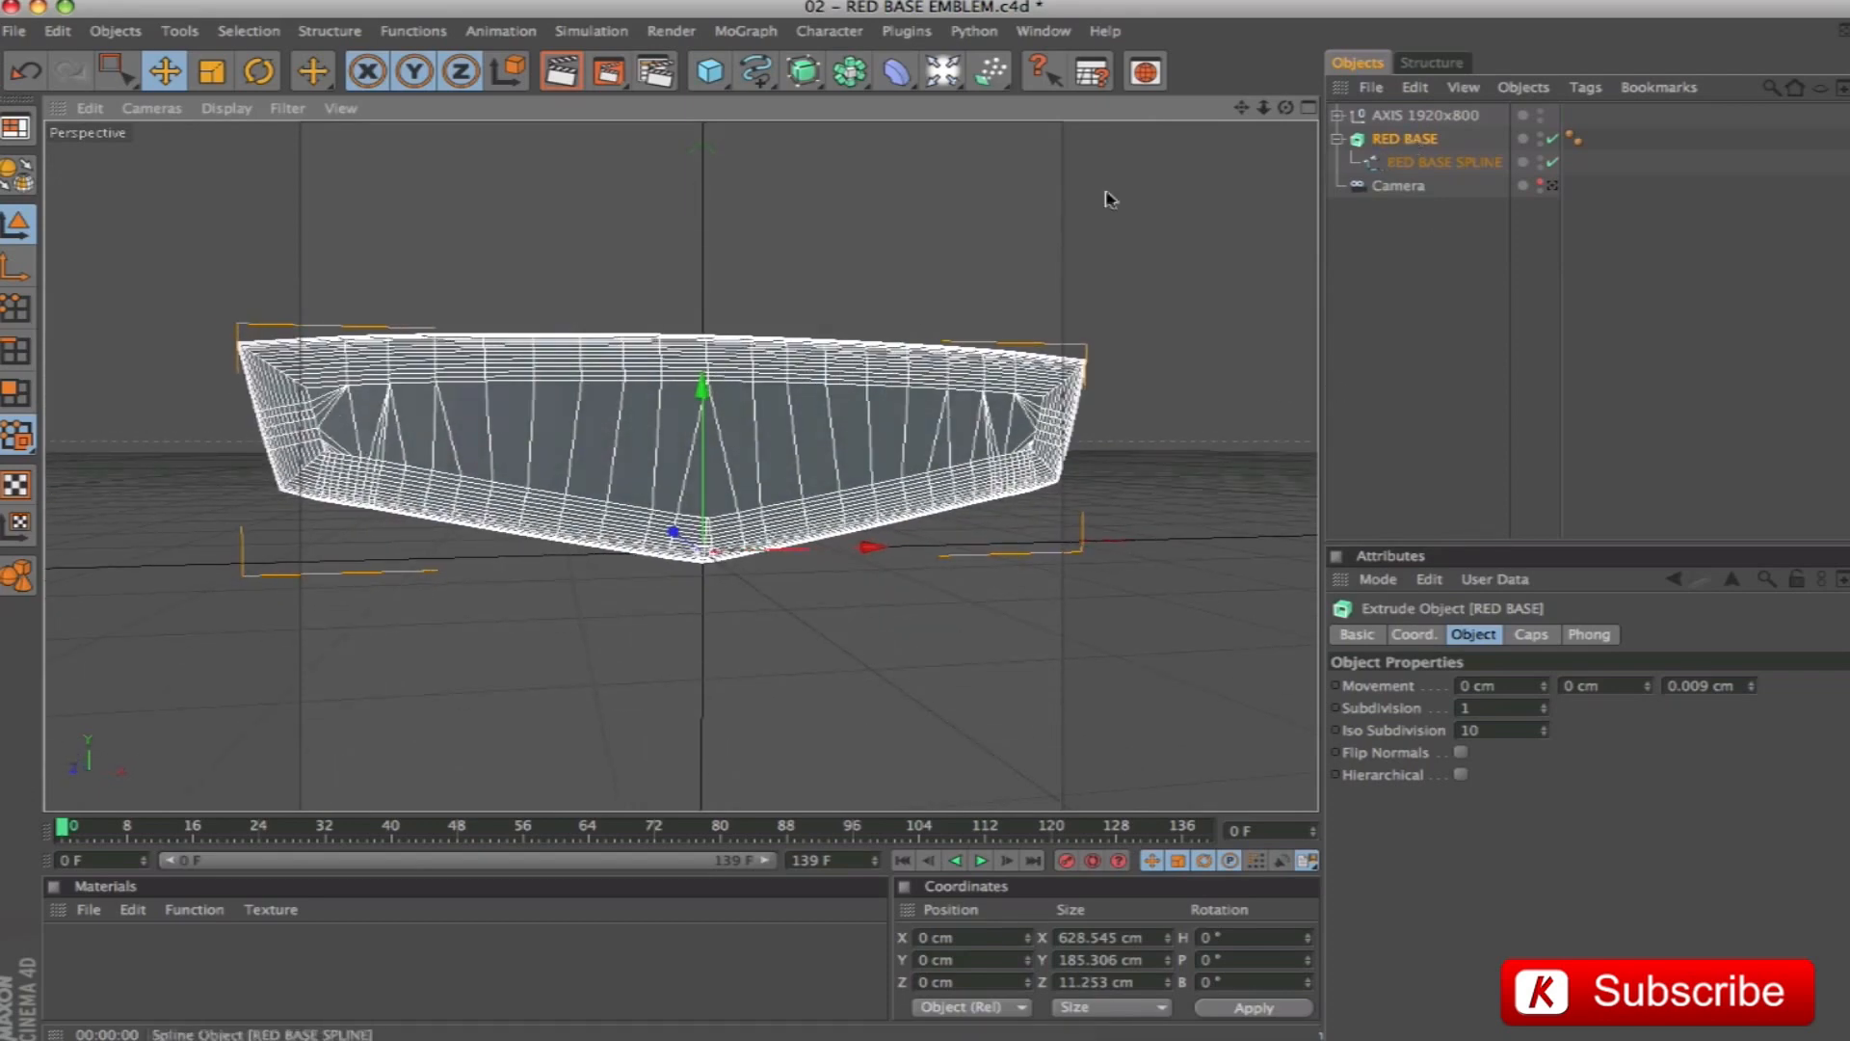
Nest RED BASE inside a new HyperNURBS and check the smoothing with a render from the scene camera
click(819, 81)
alt+click(888, 93)
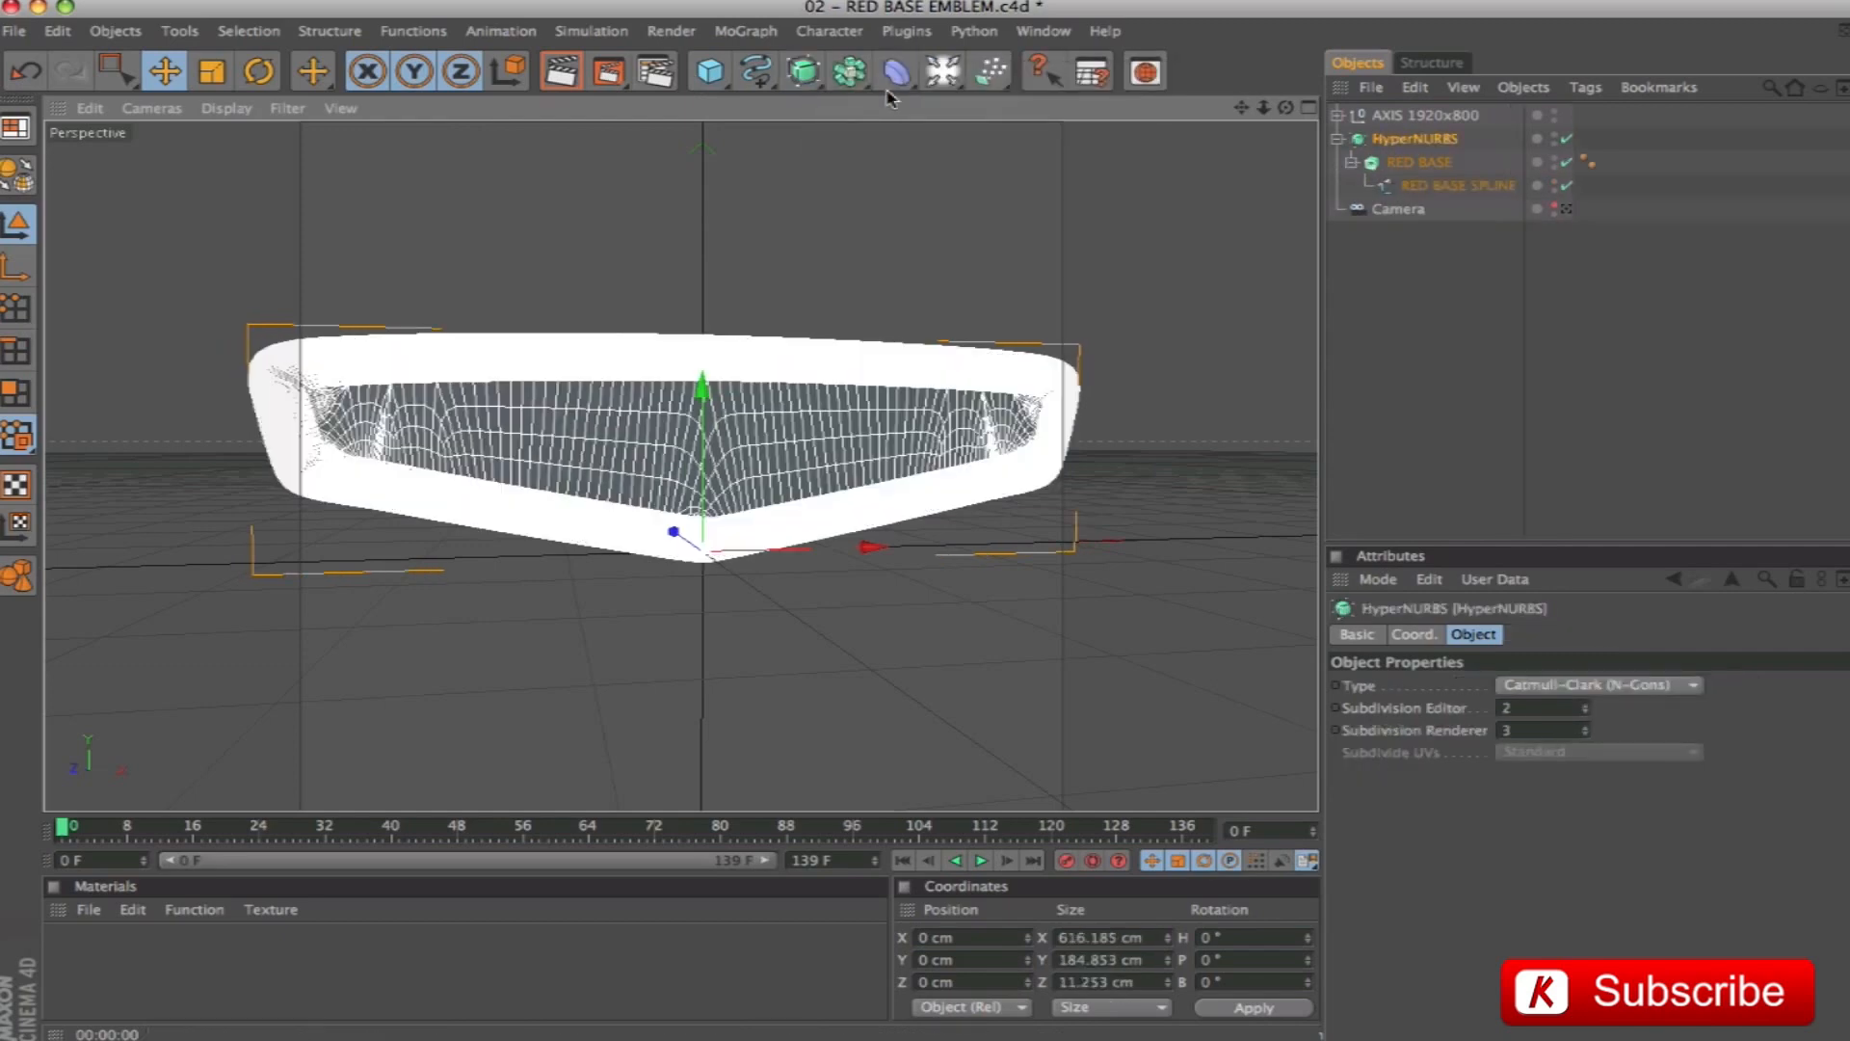
key(ctrl+r)
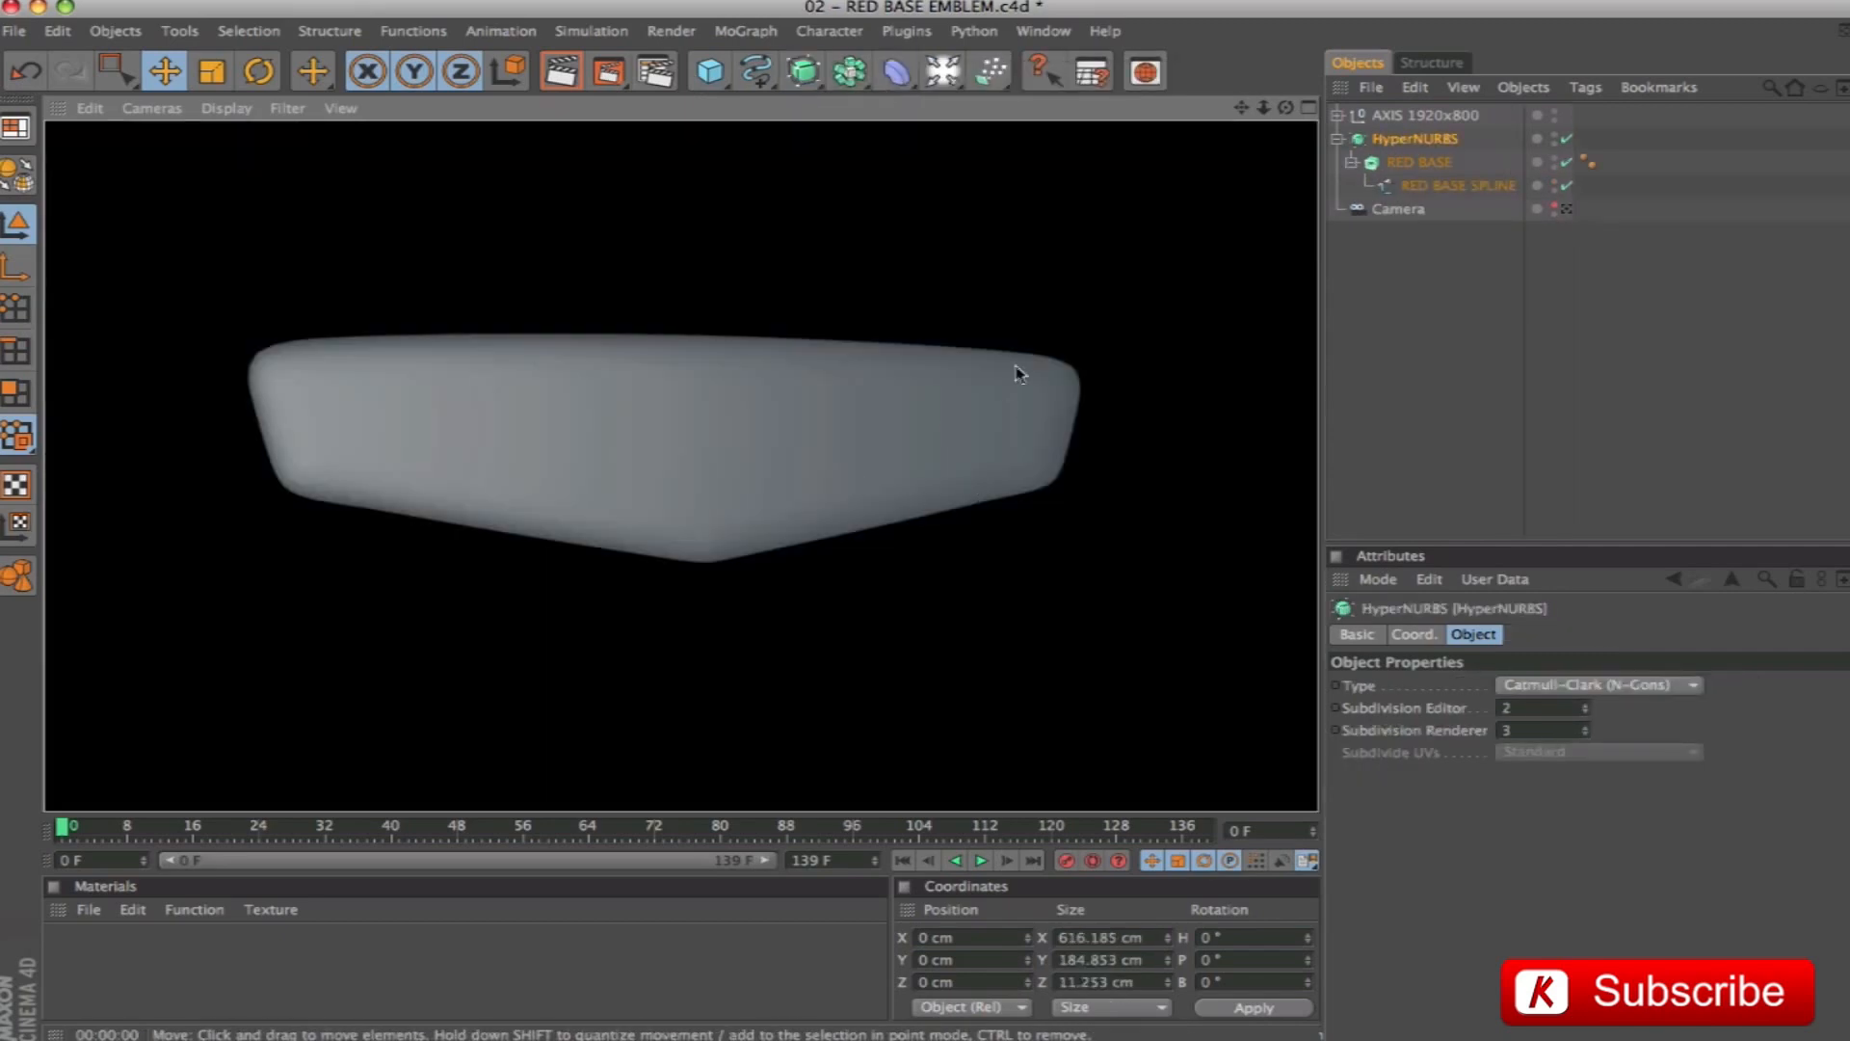
click(1568, 211)
key(ctrl+r)
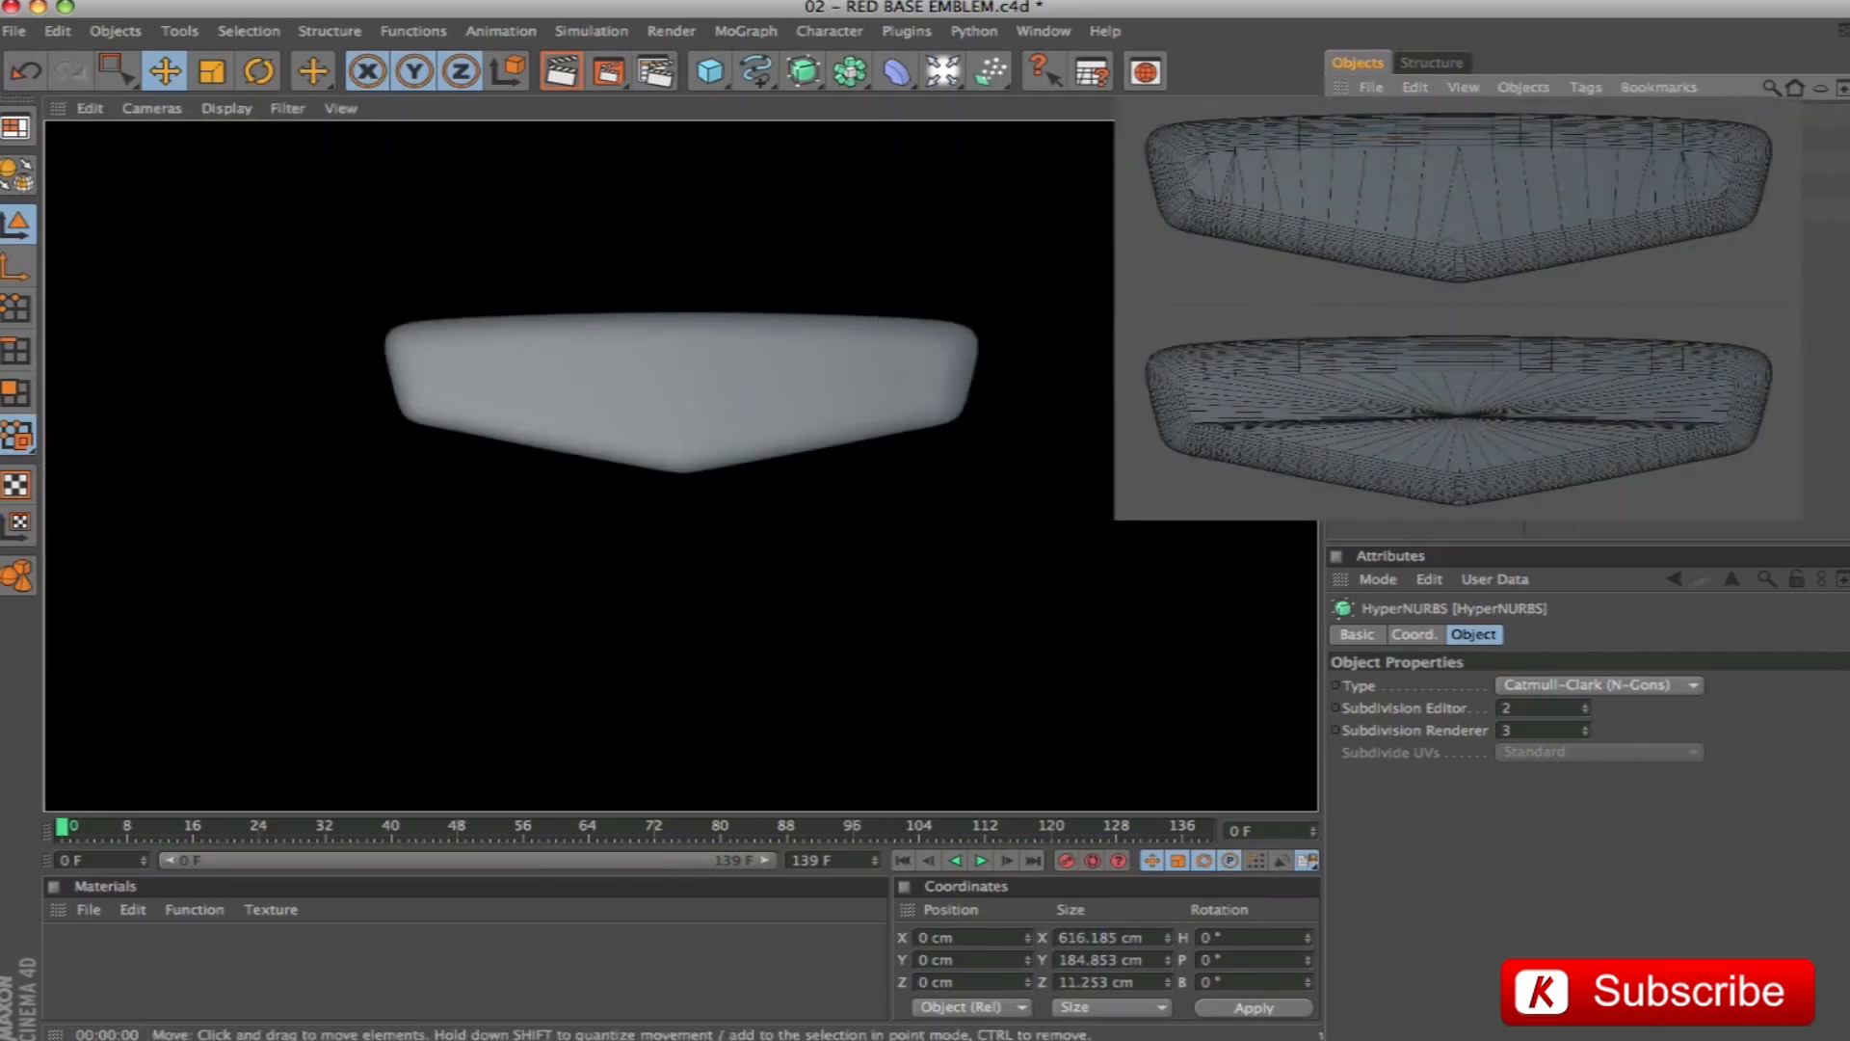
Try the N-gons caps type on RED BASE with a test render and return the type to Quadrangles
click(1419, 162)
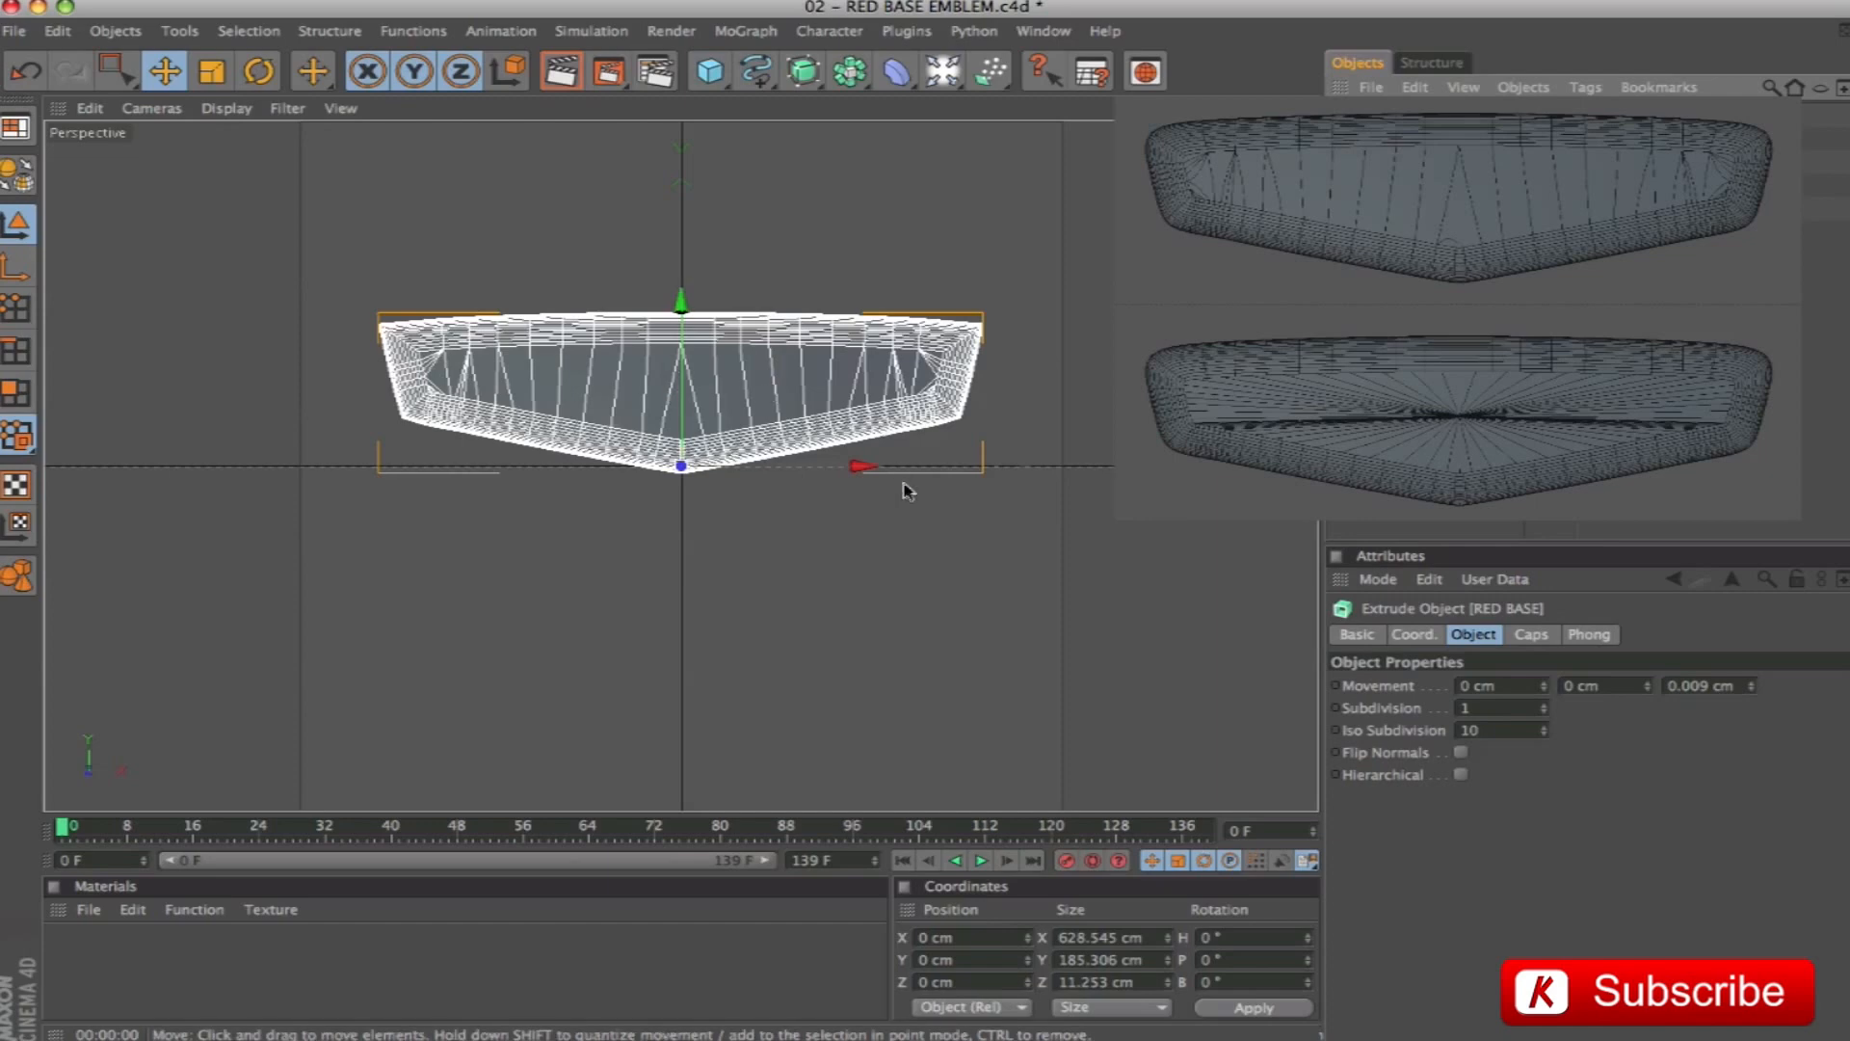
click(1529, 636)
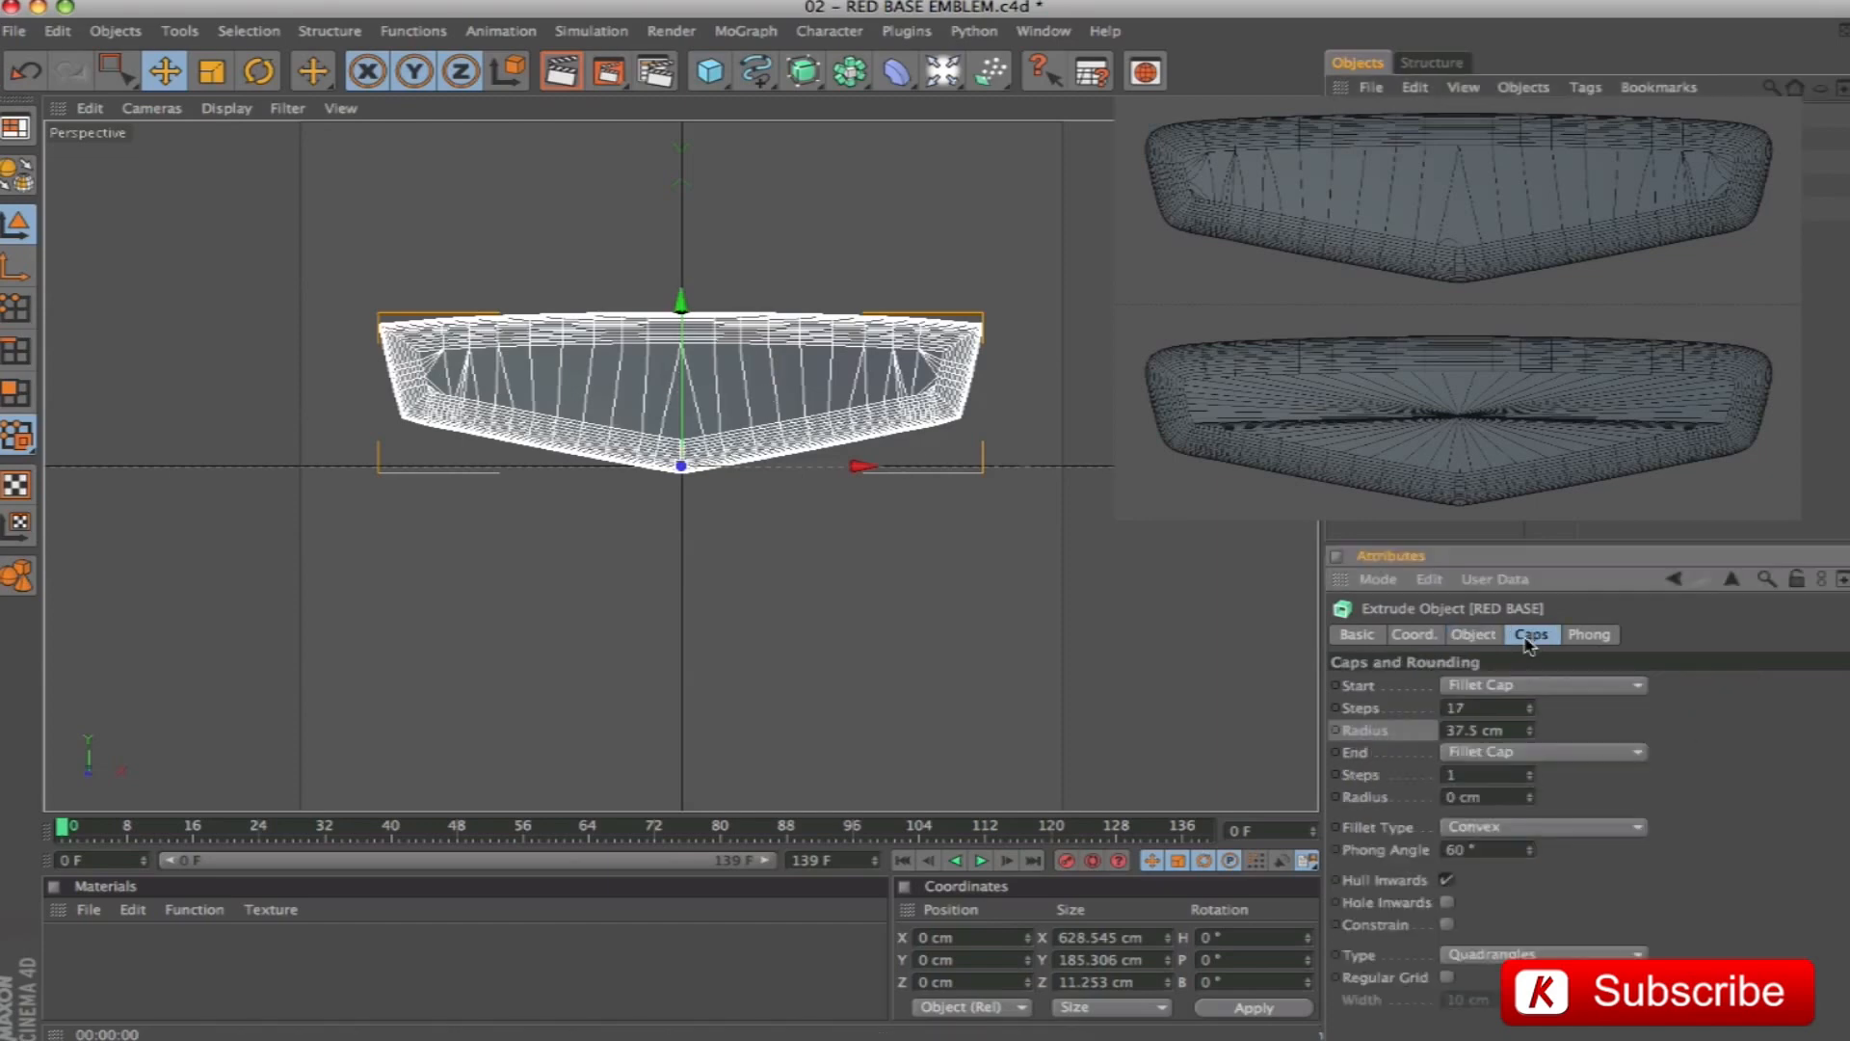
click(1478, 954)
click(1484, 976)
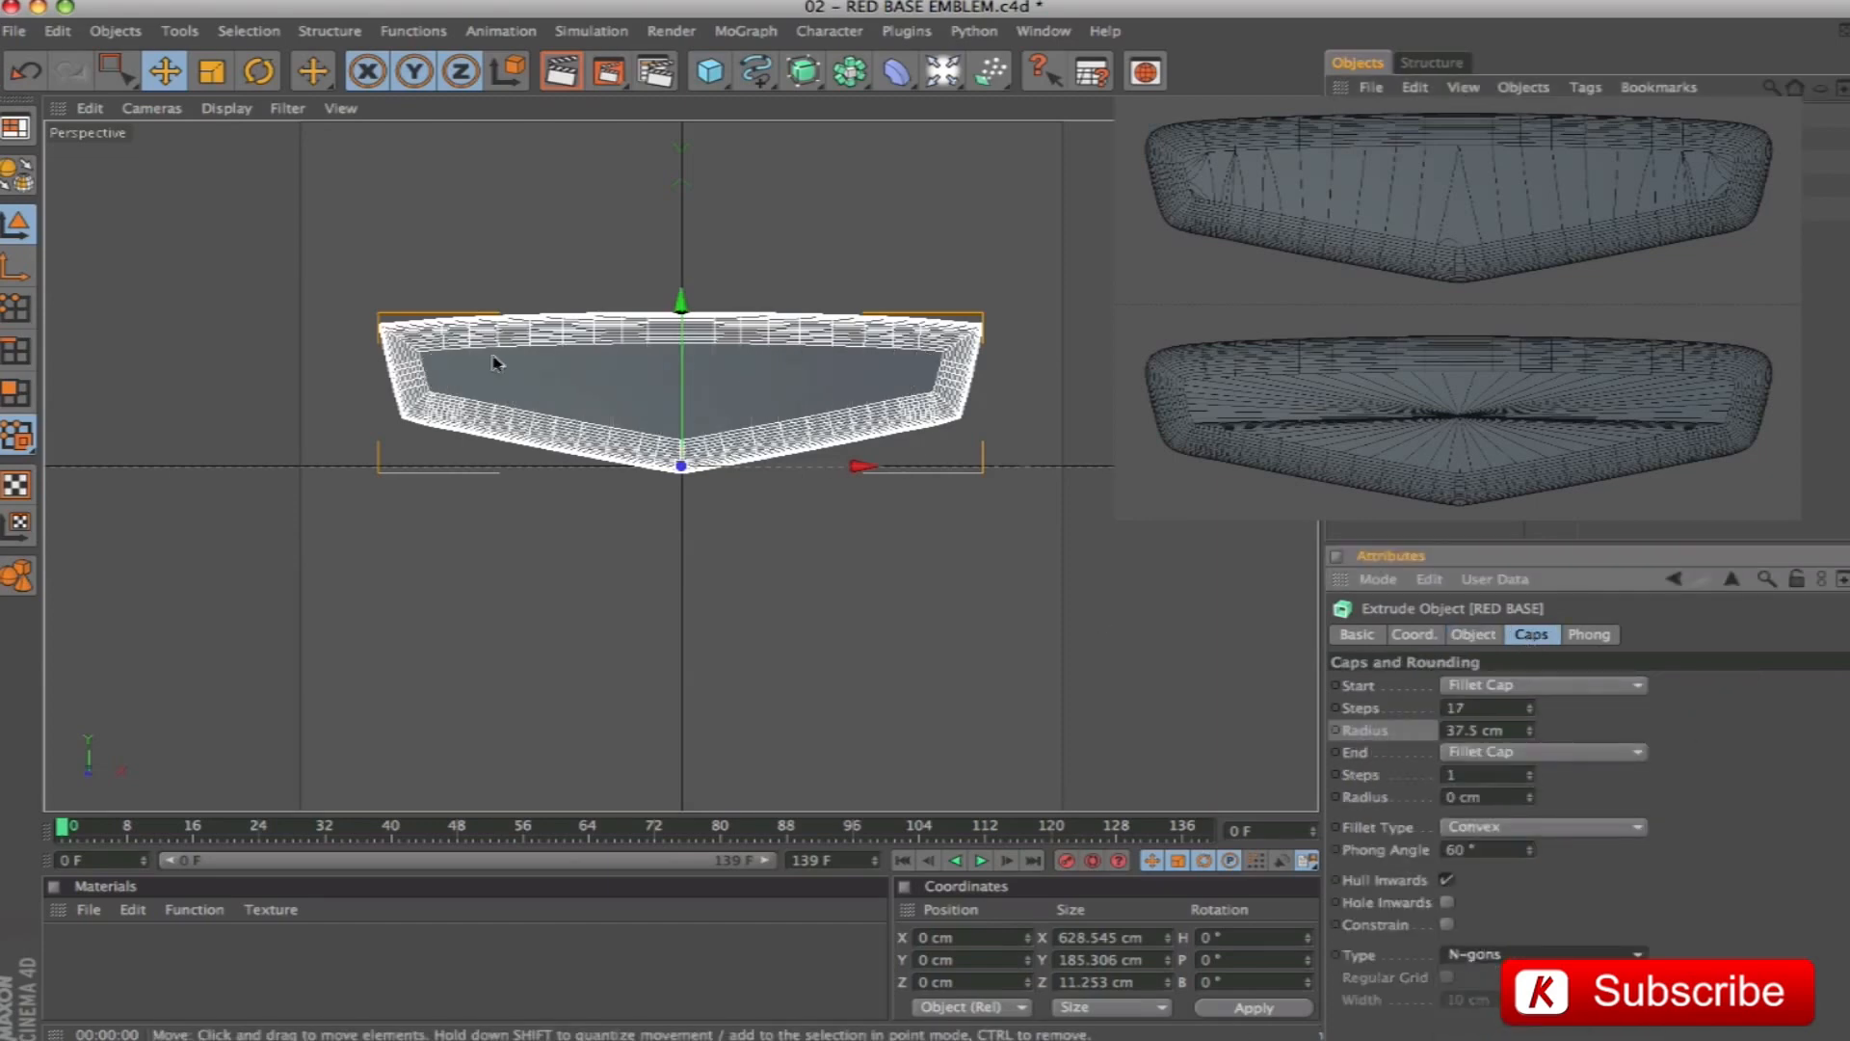
key(ctrl+r)
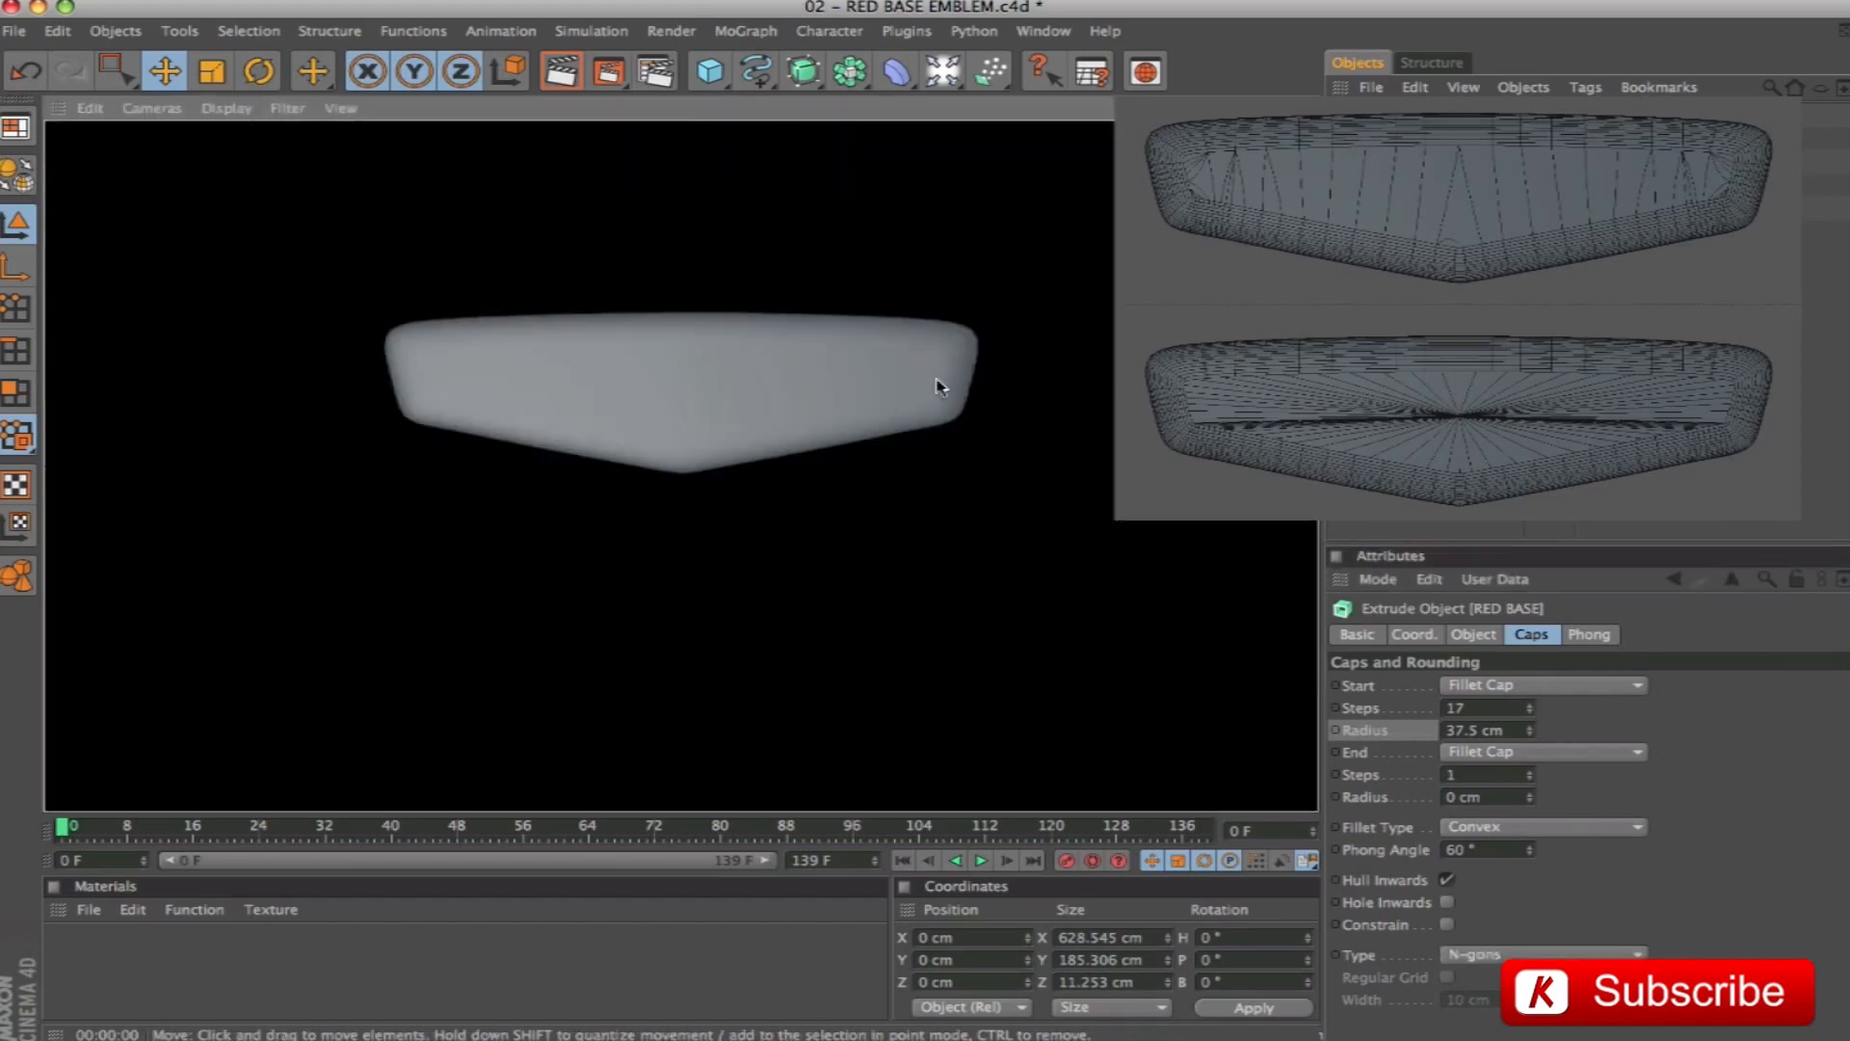
click(1509, 954)
click(1488, 932)
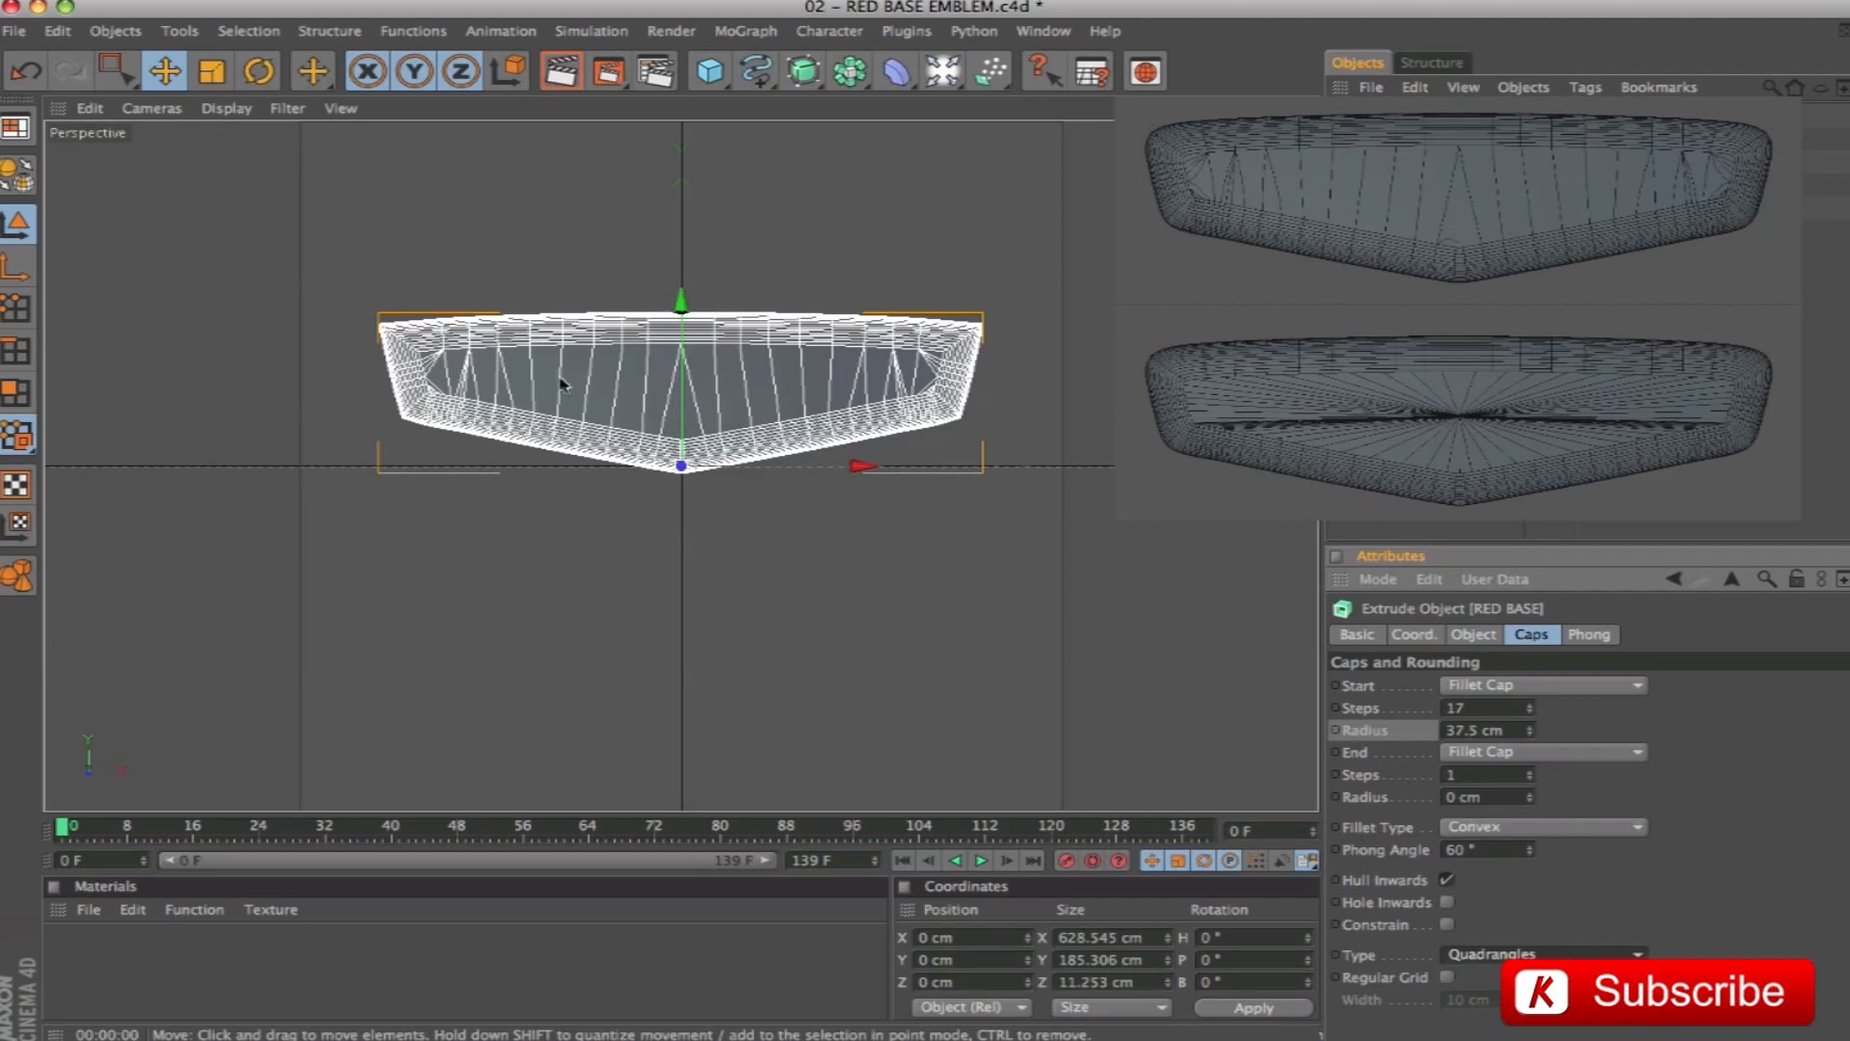
alt+click(803, 71)
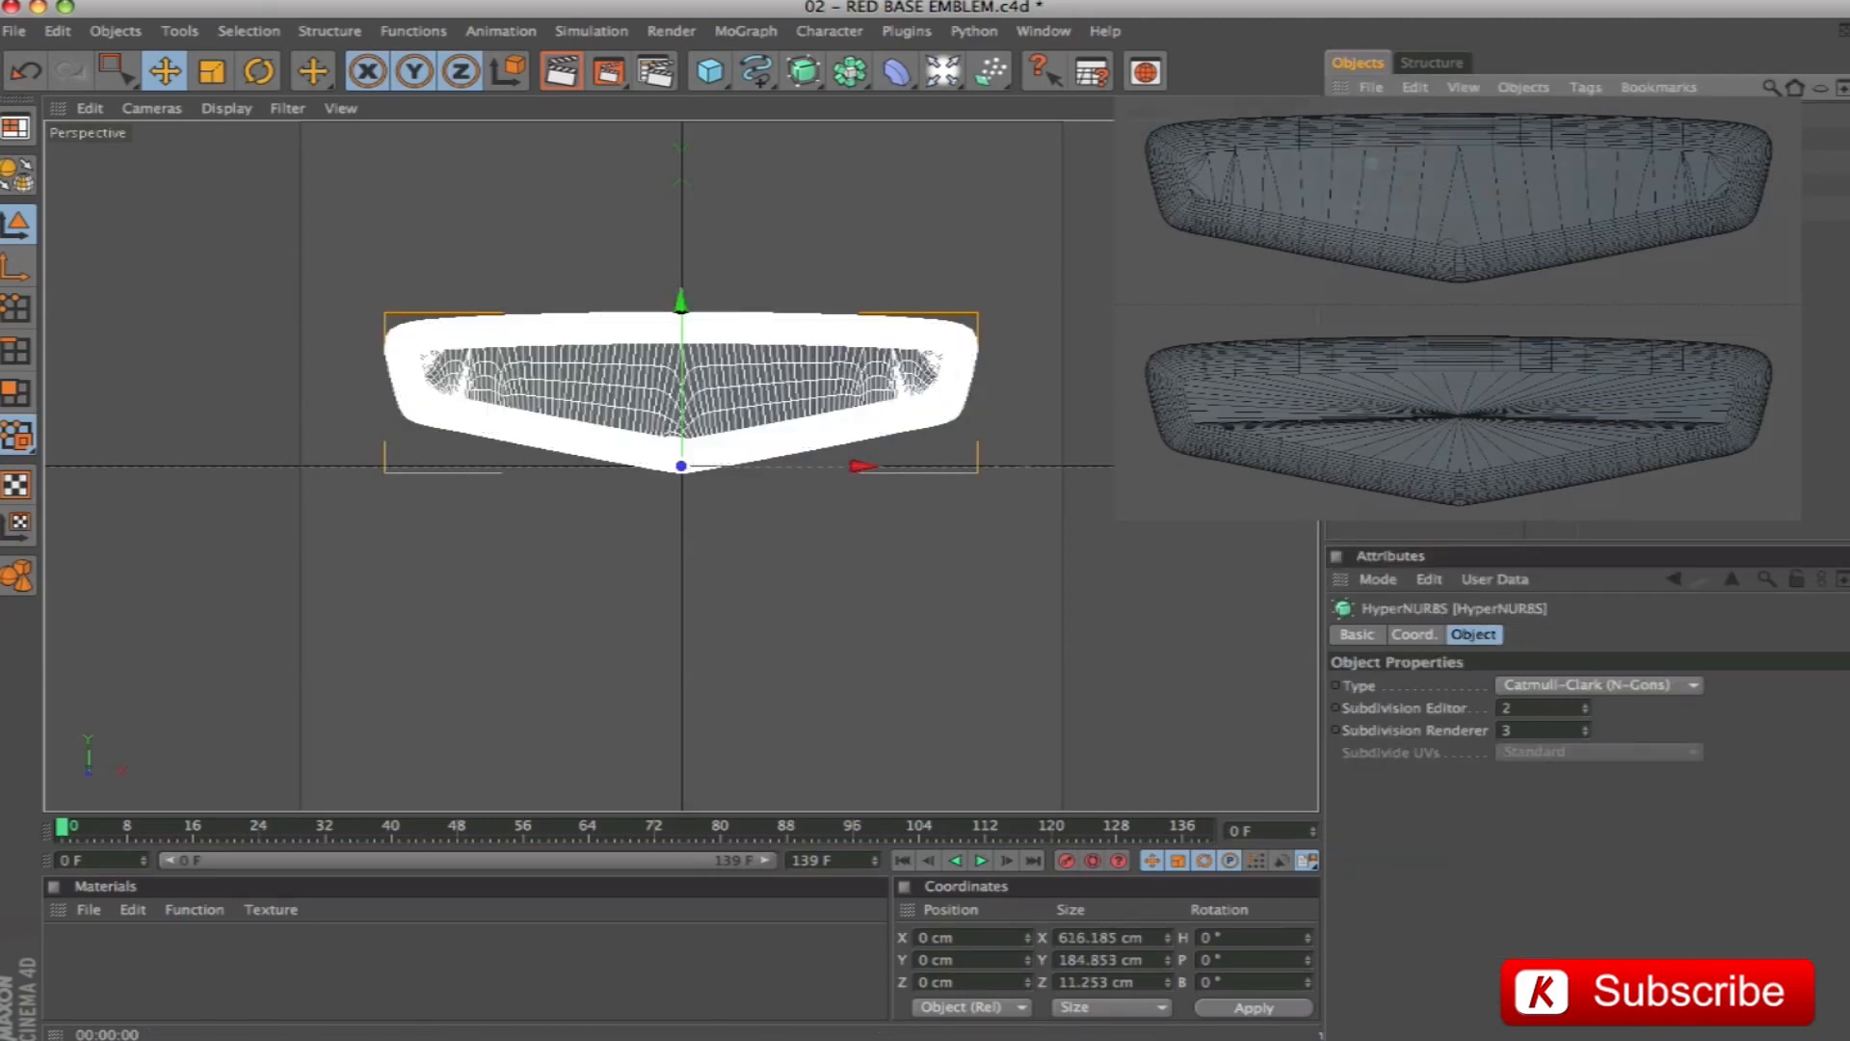
click(1428, 341)
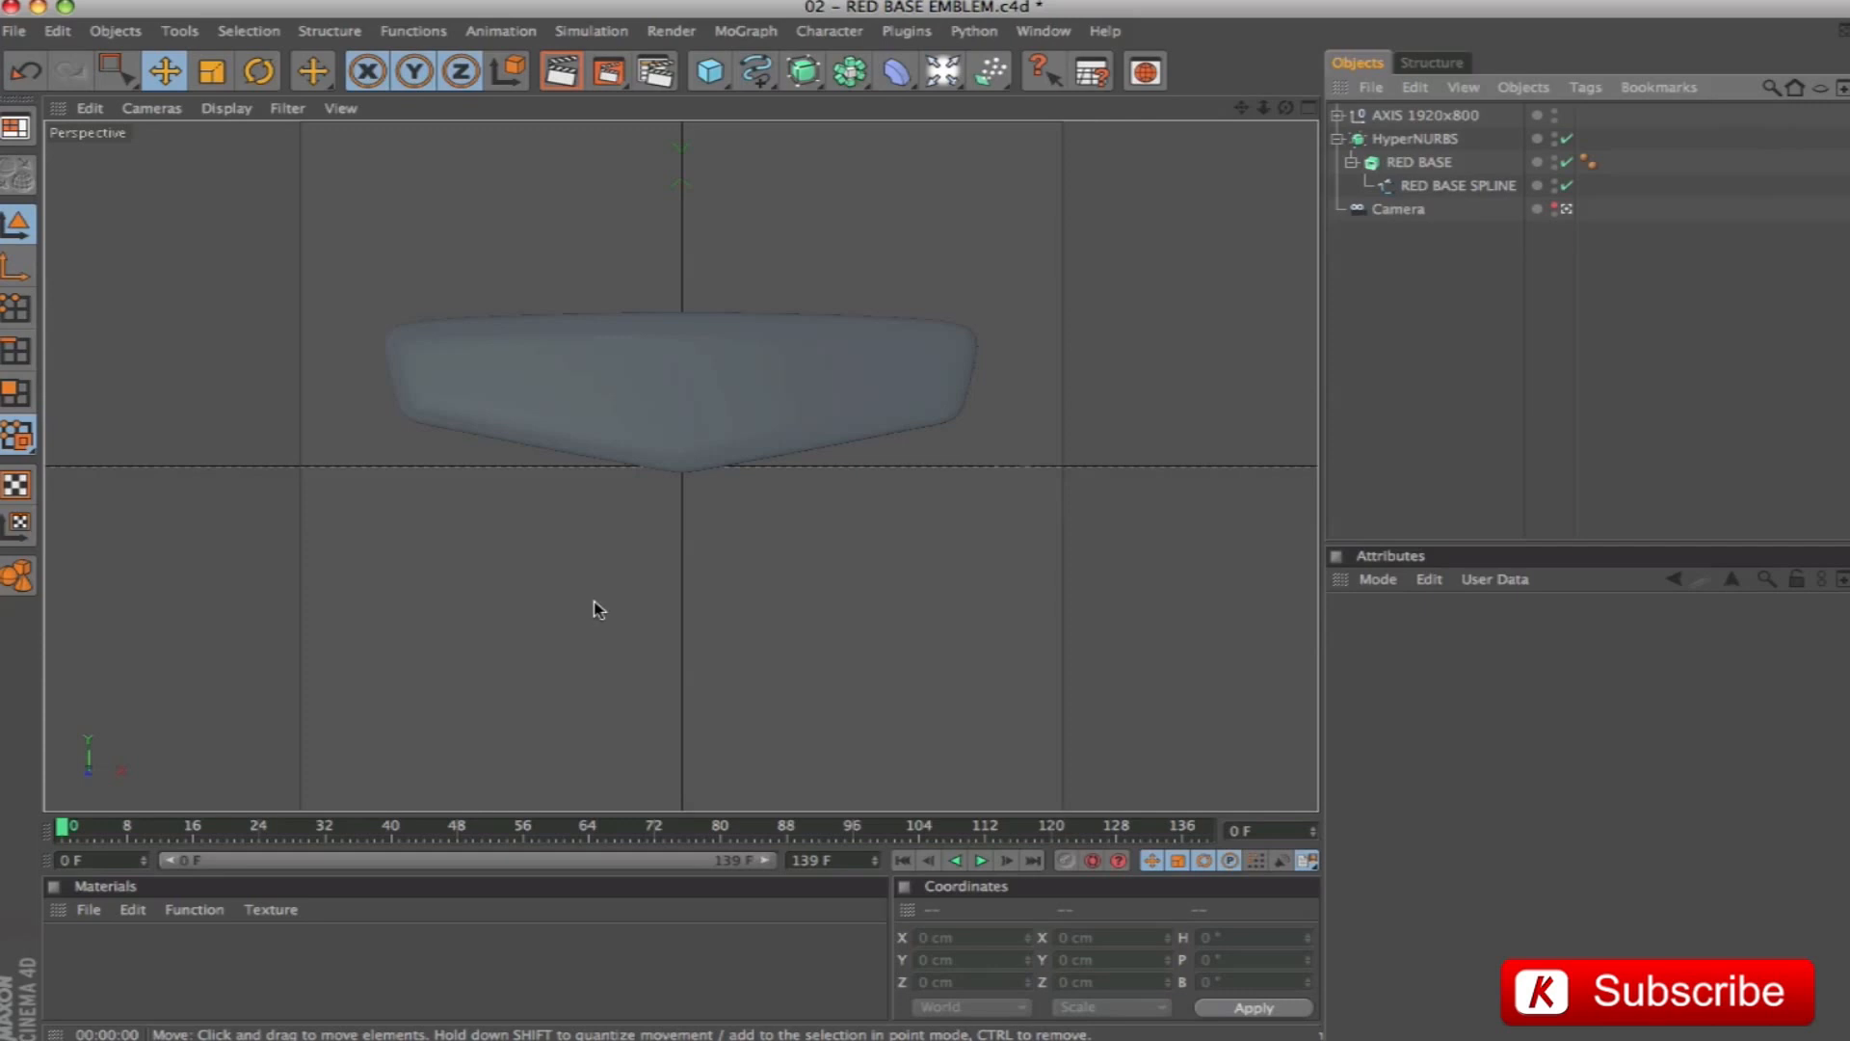
Save the scene as a new file named 02 – RED BASE EMBLEM_END.c4d
key(super+shift+s)
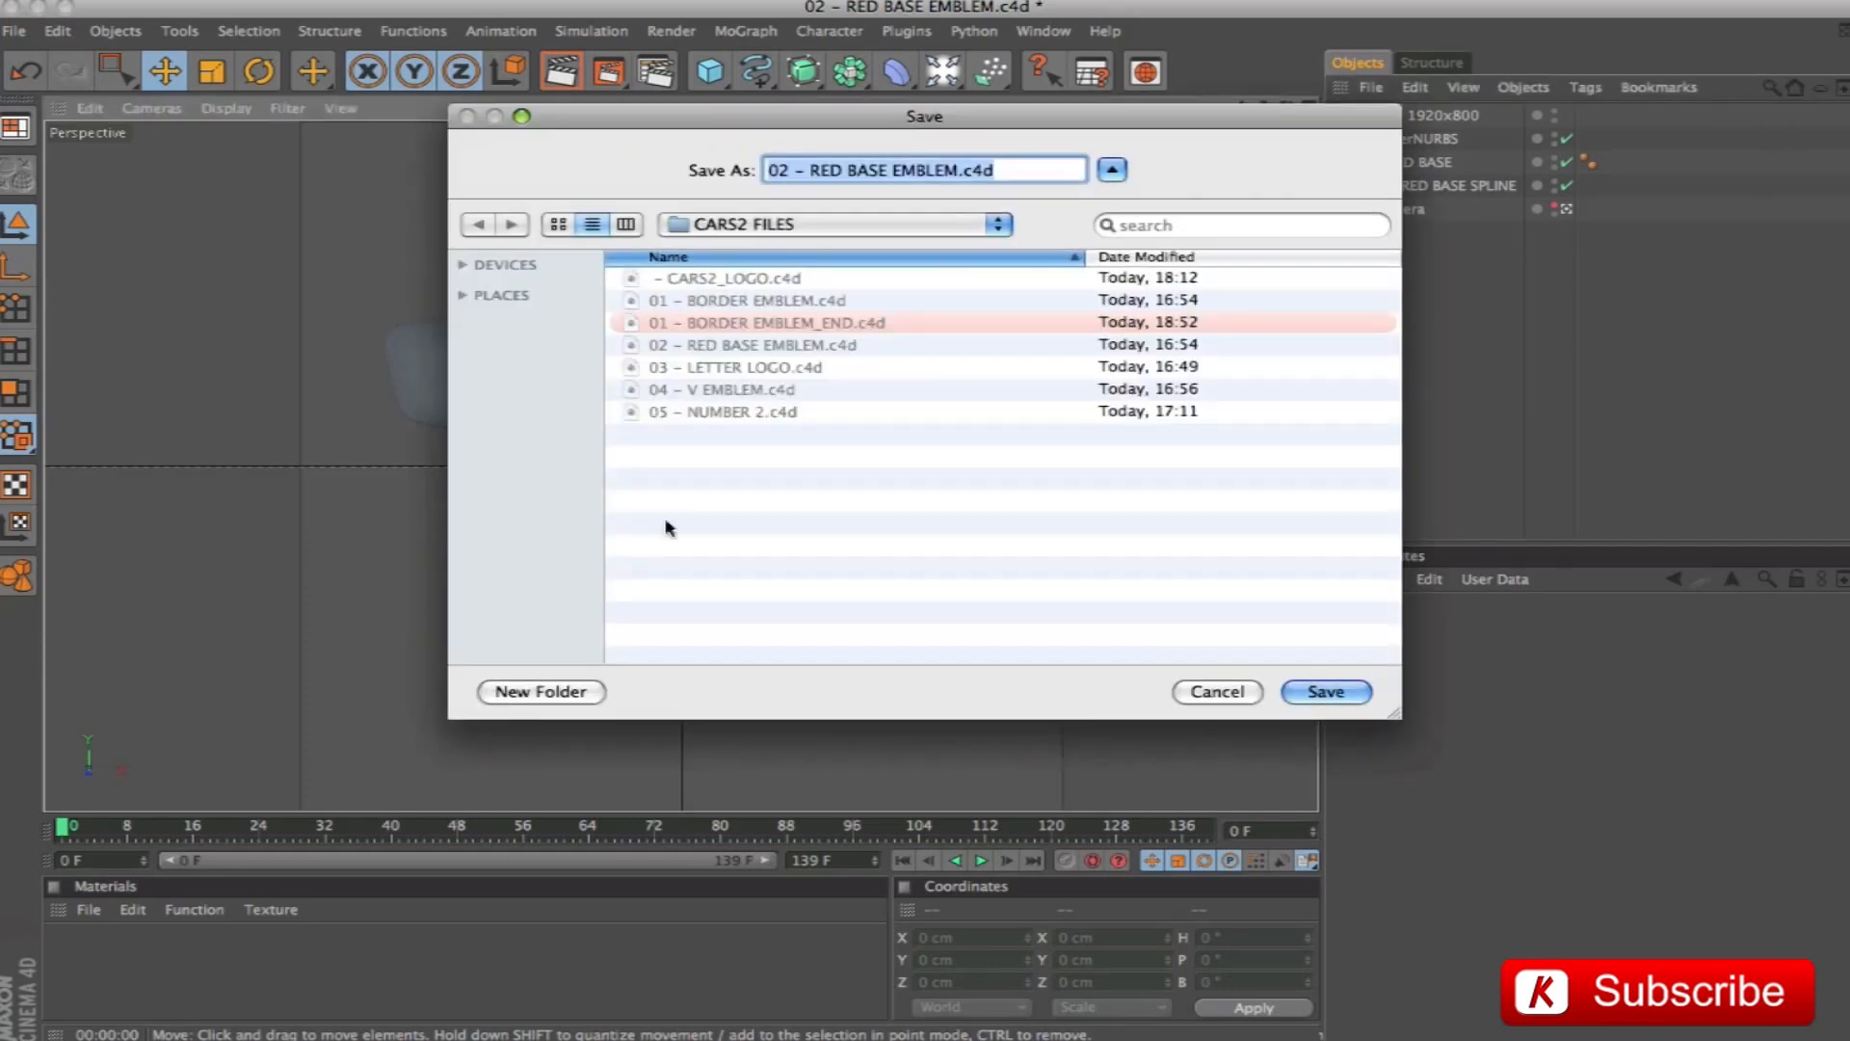
click(964, 169)
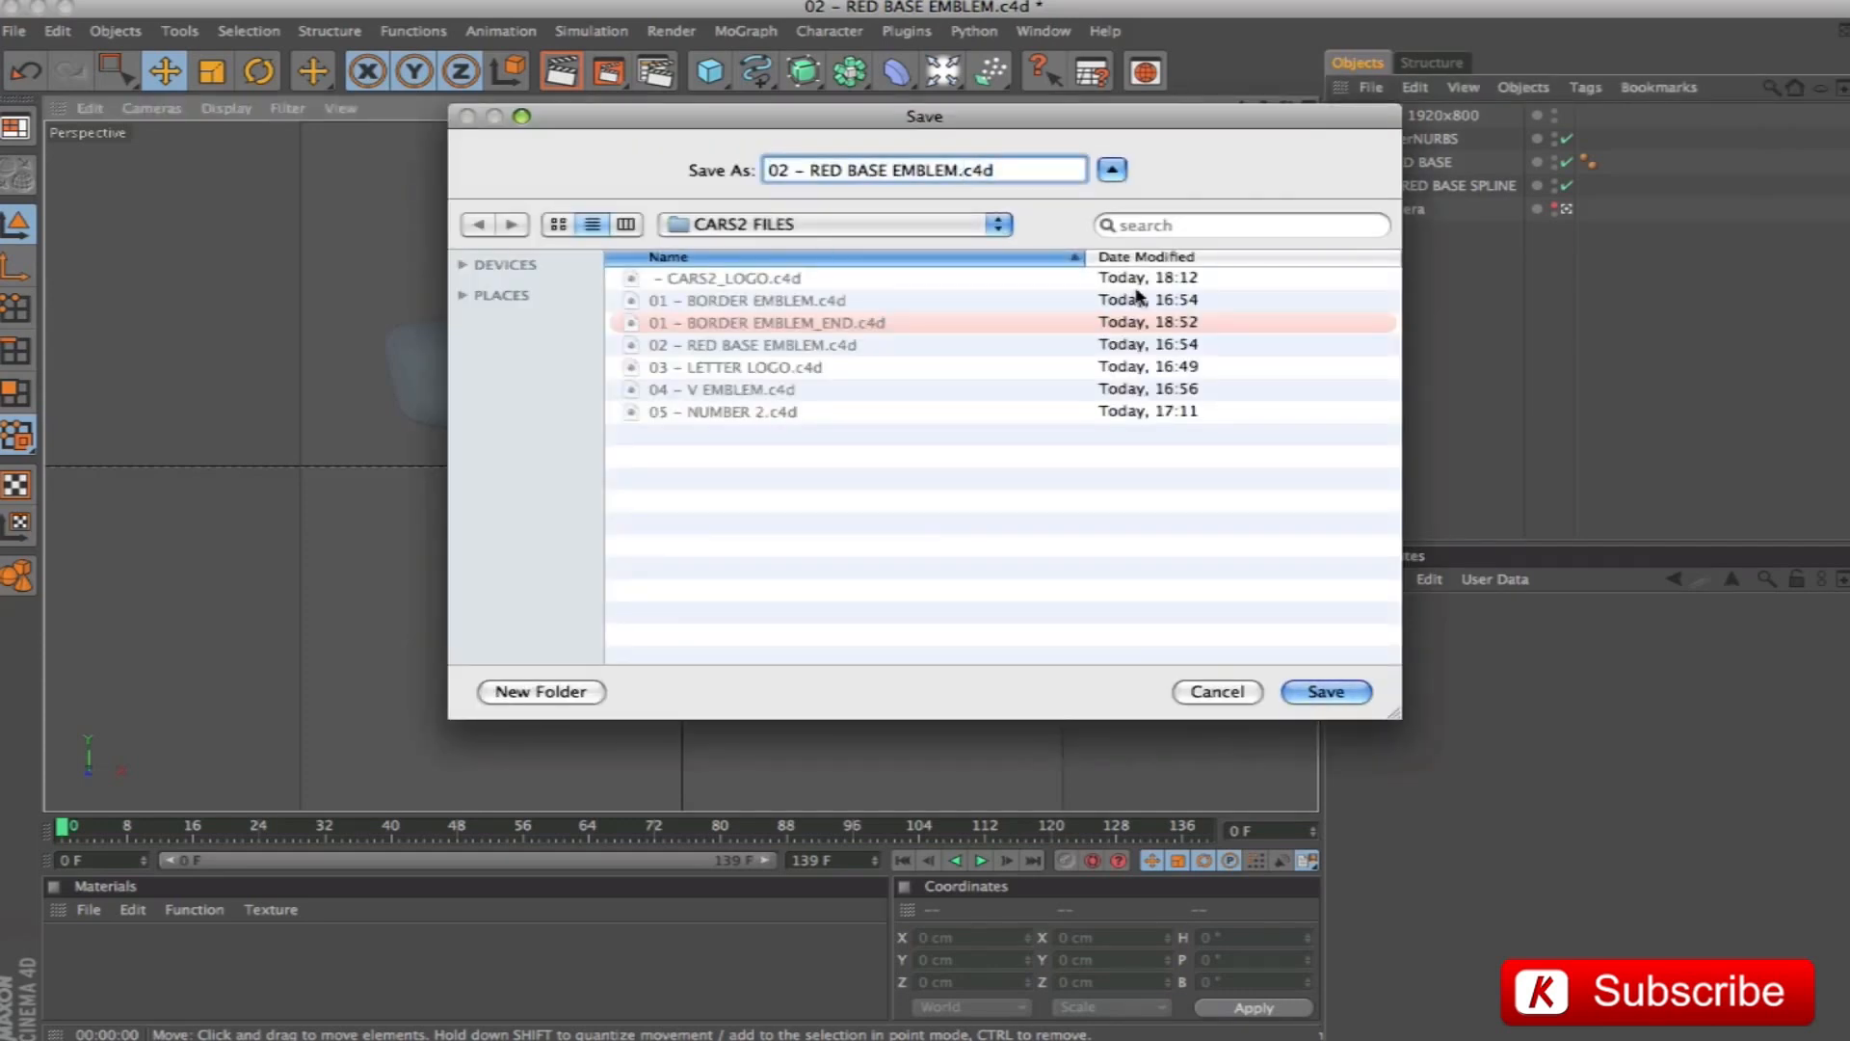
text(_END)
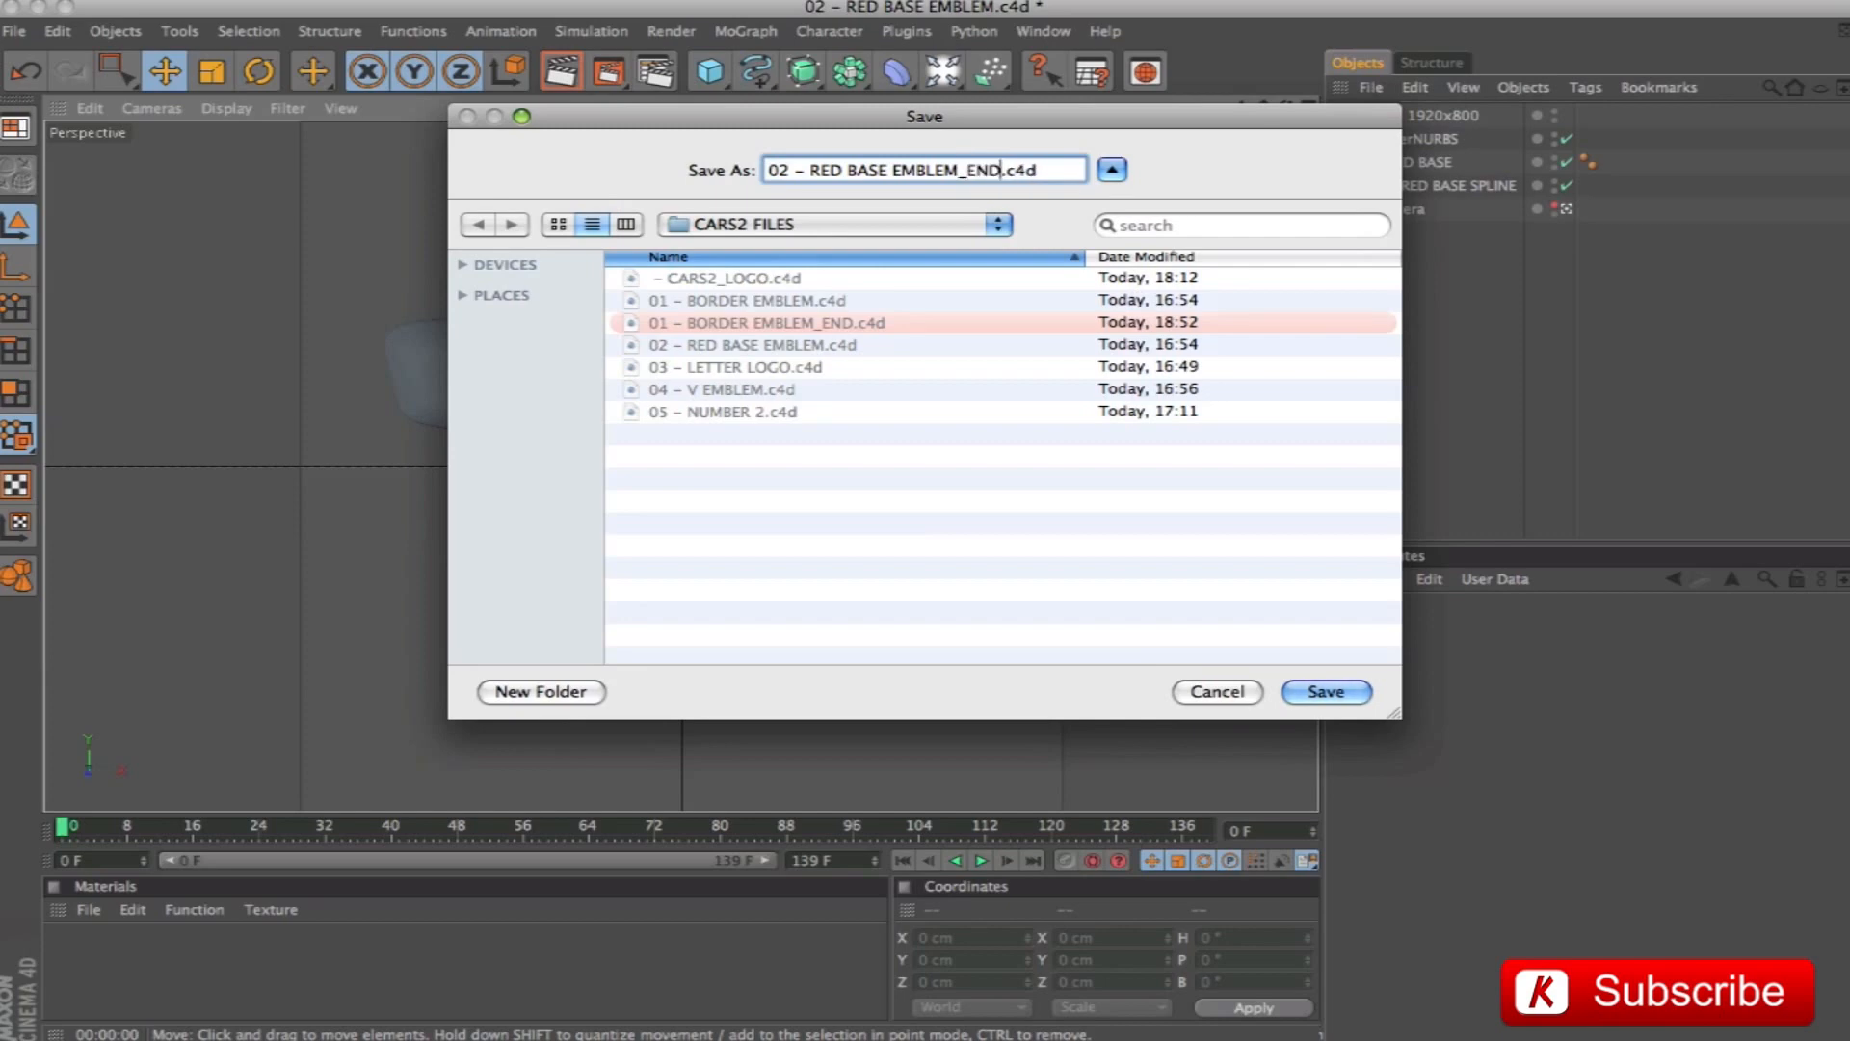
key(Return)
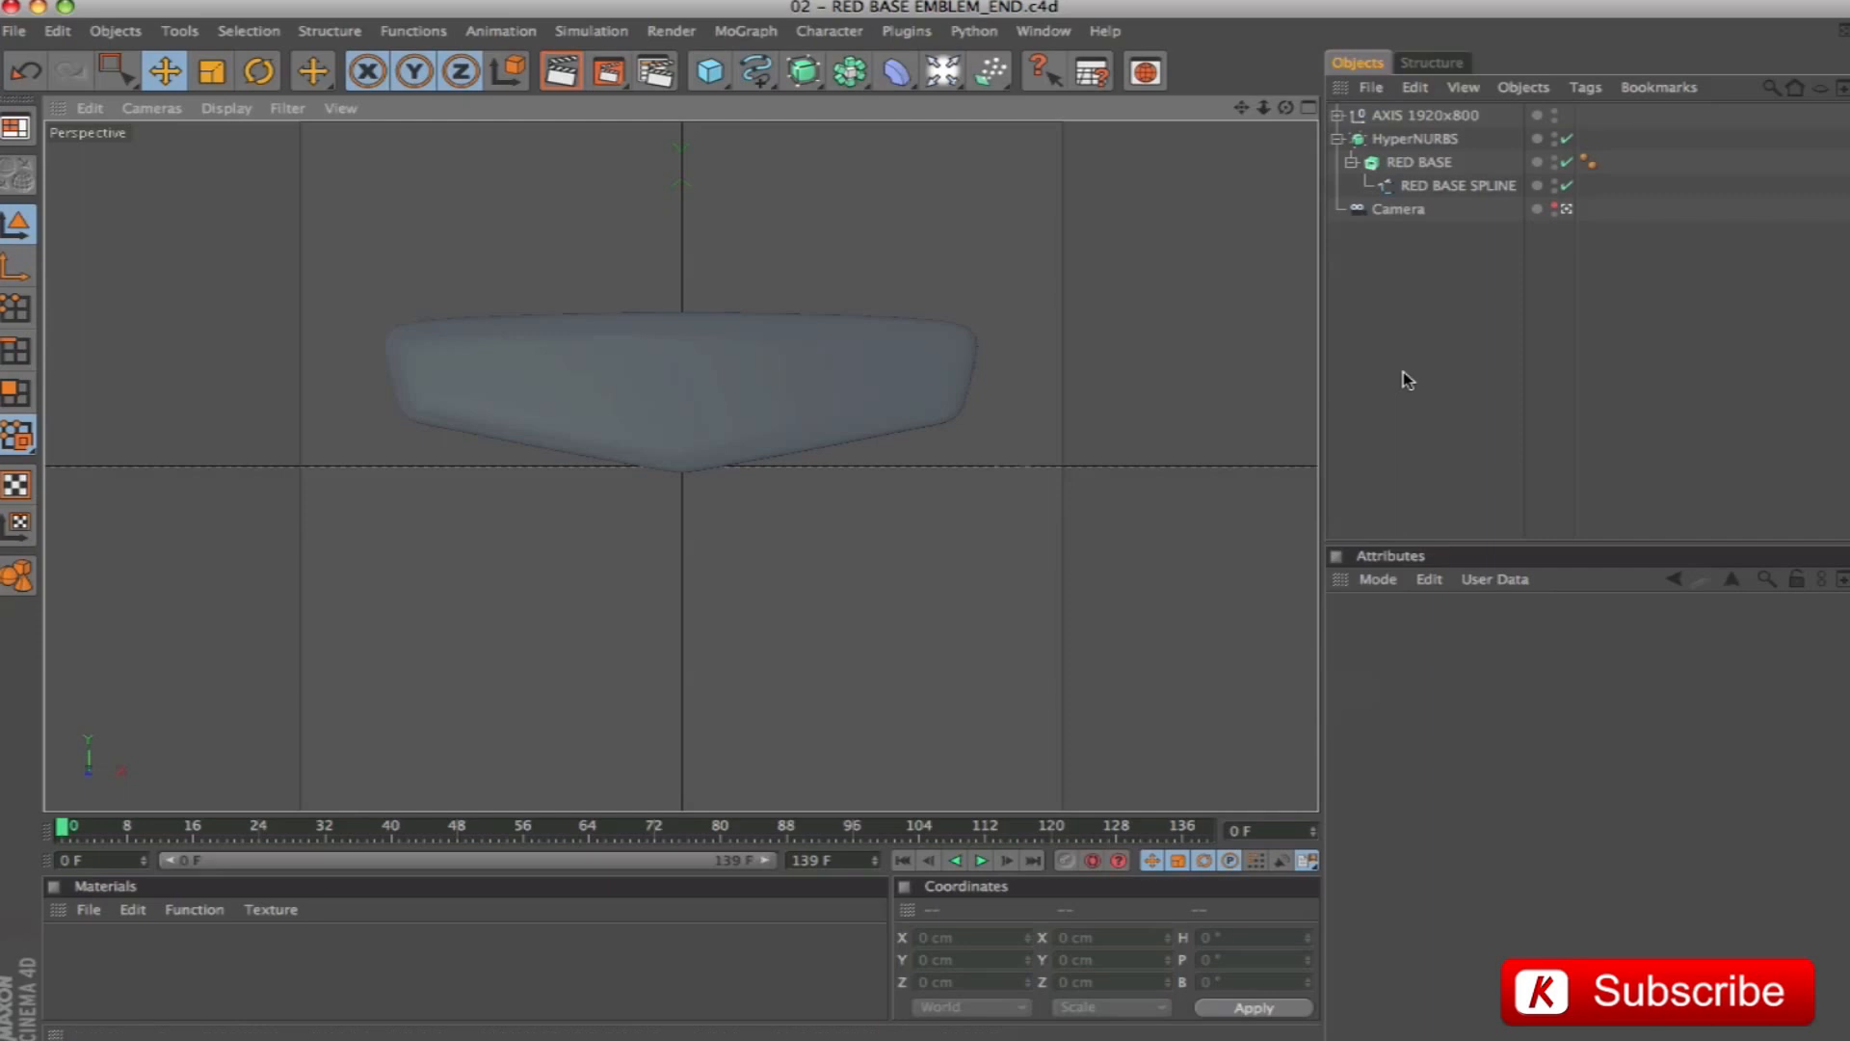
Rename the HyperNURBS object as RED BASE
double_click(1417, 139)
text(RED BASE)
key(Return)
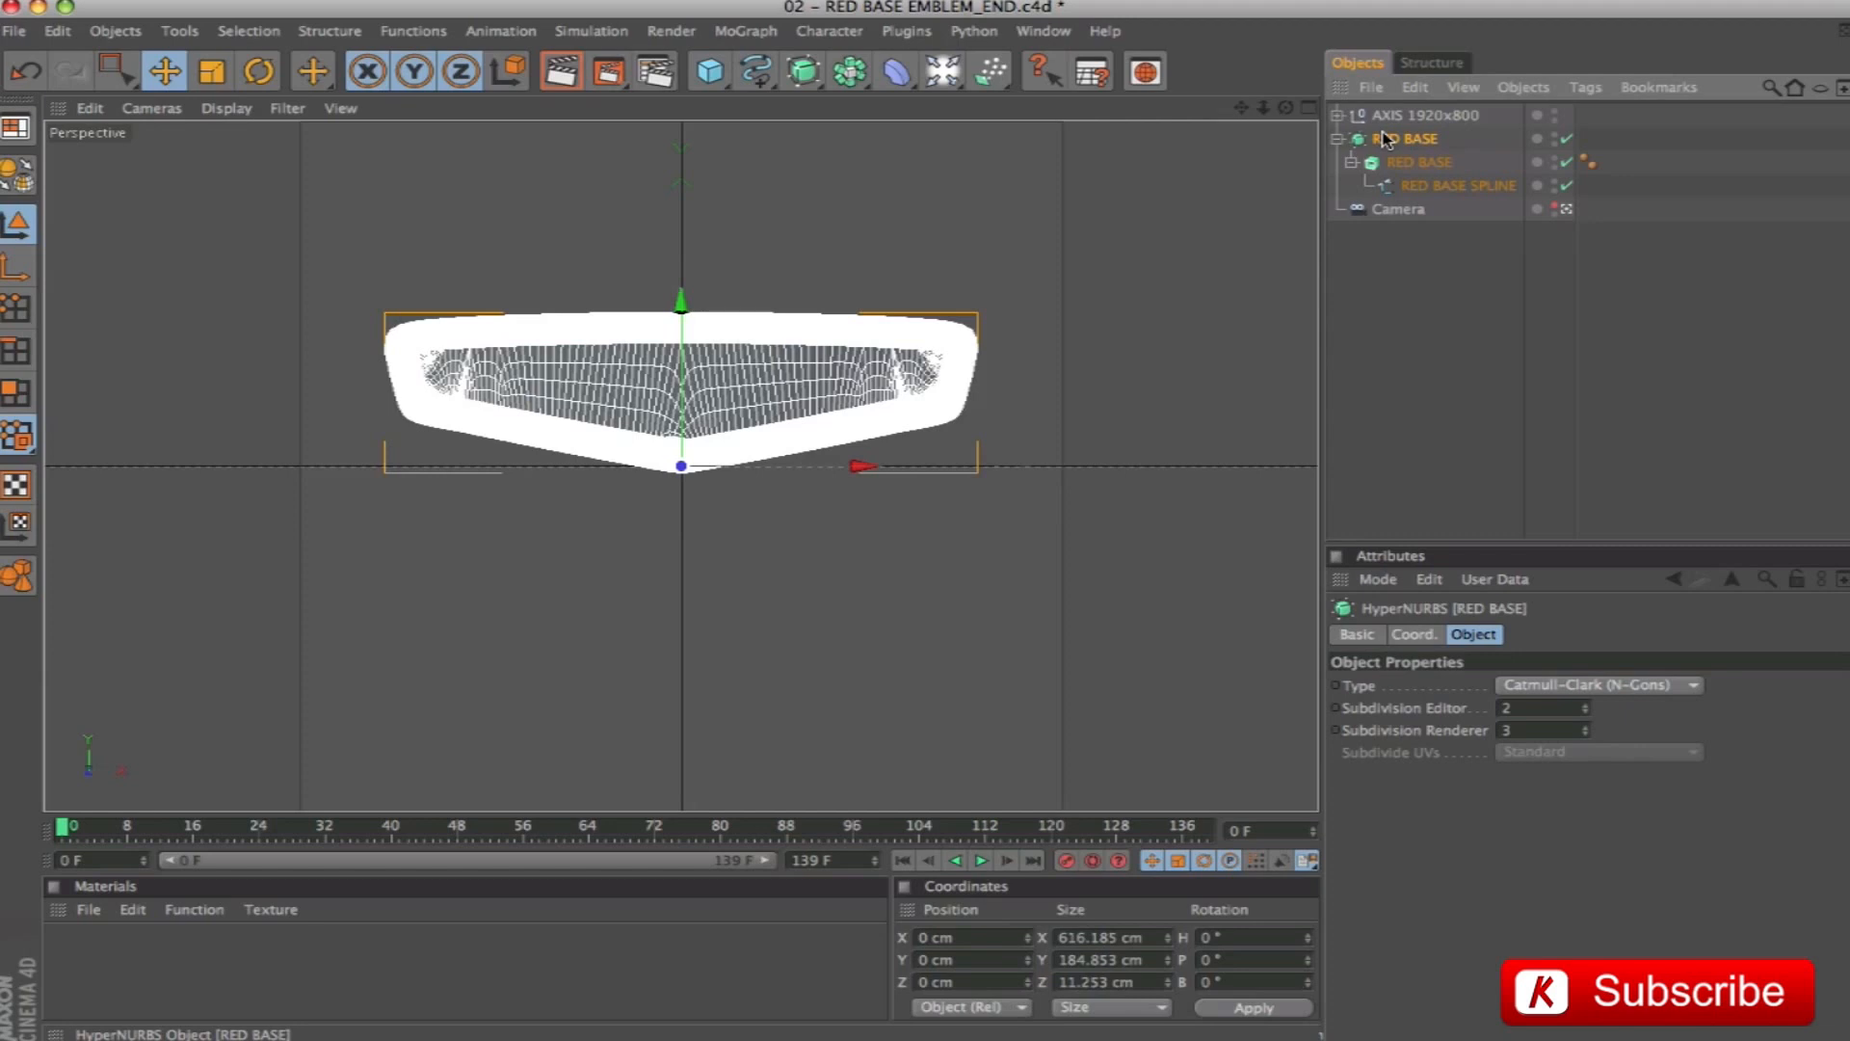
click(1424, 357)
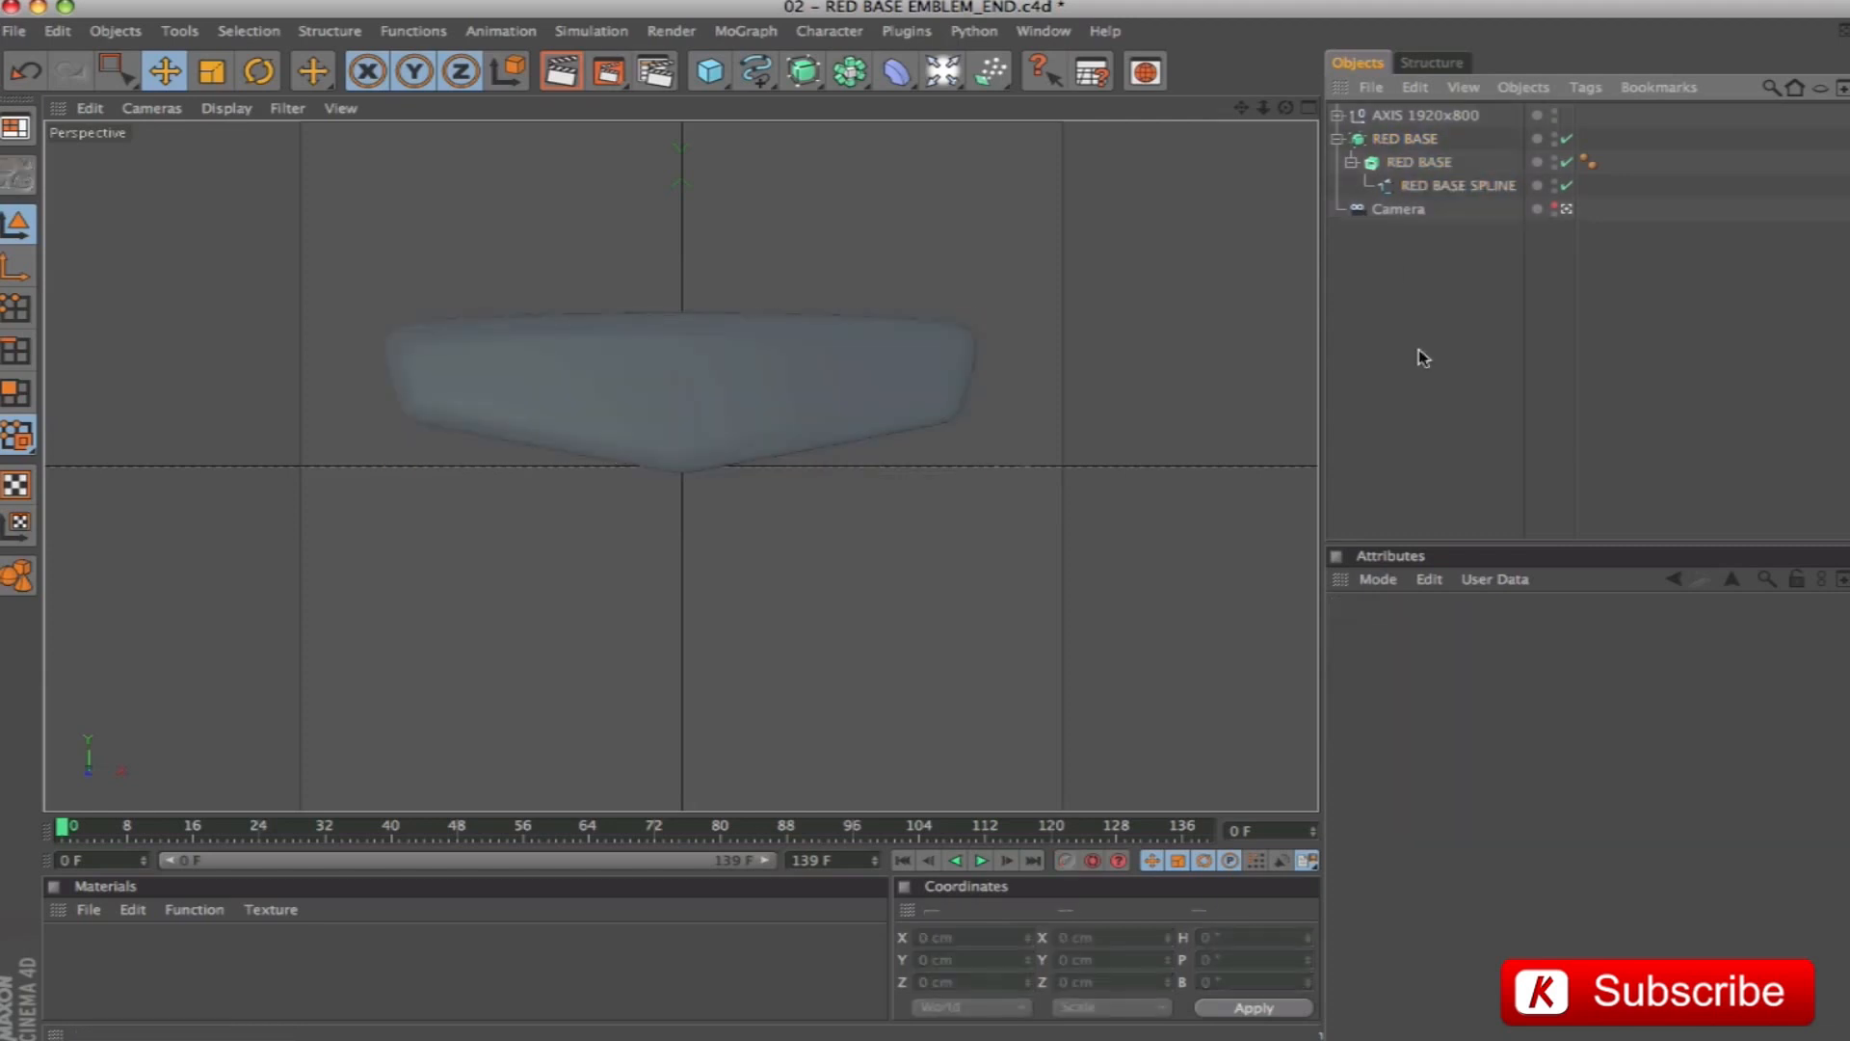
Open 03 – LETTER LOGO.c4d and frame all the letter splines from Co to S2i in the view
key(super+o)
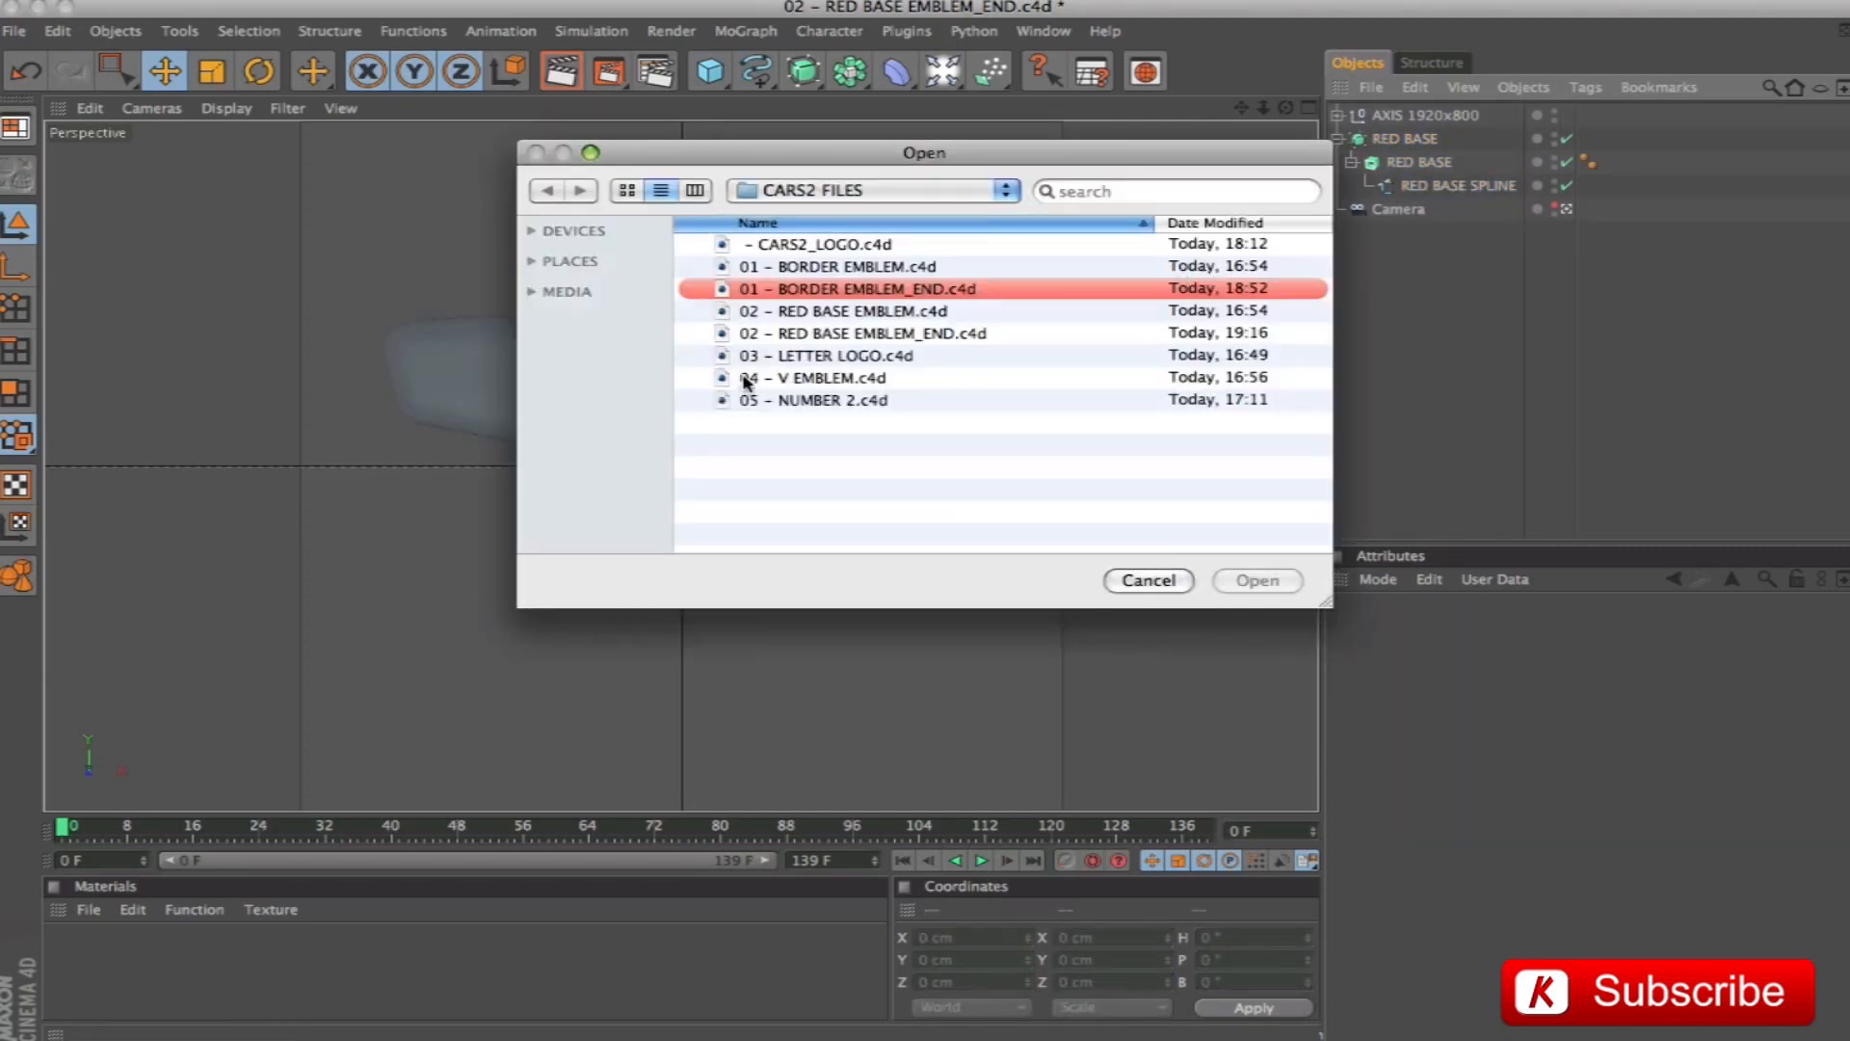
click(827, 356)
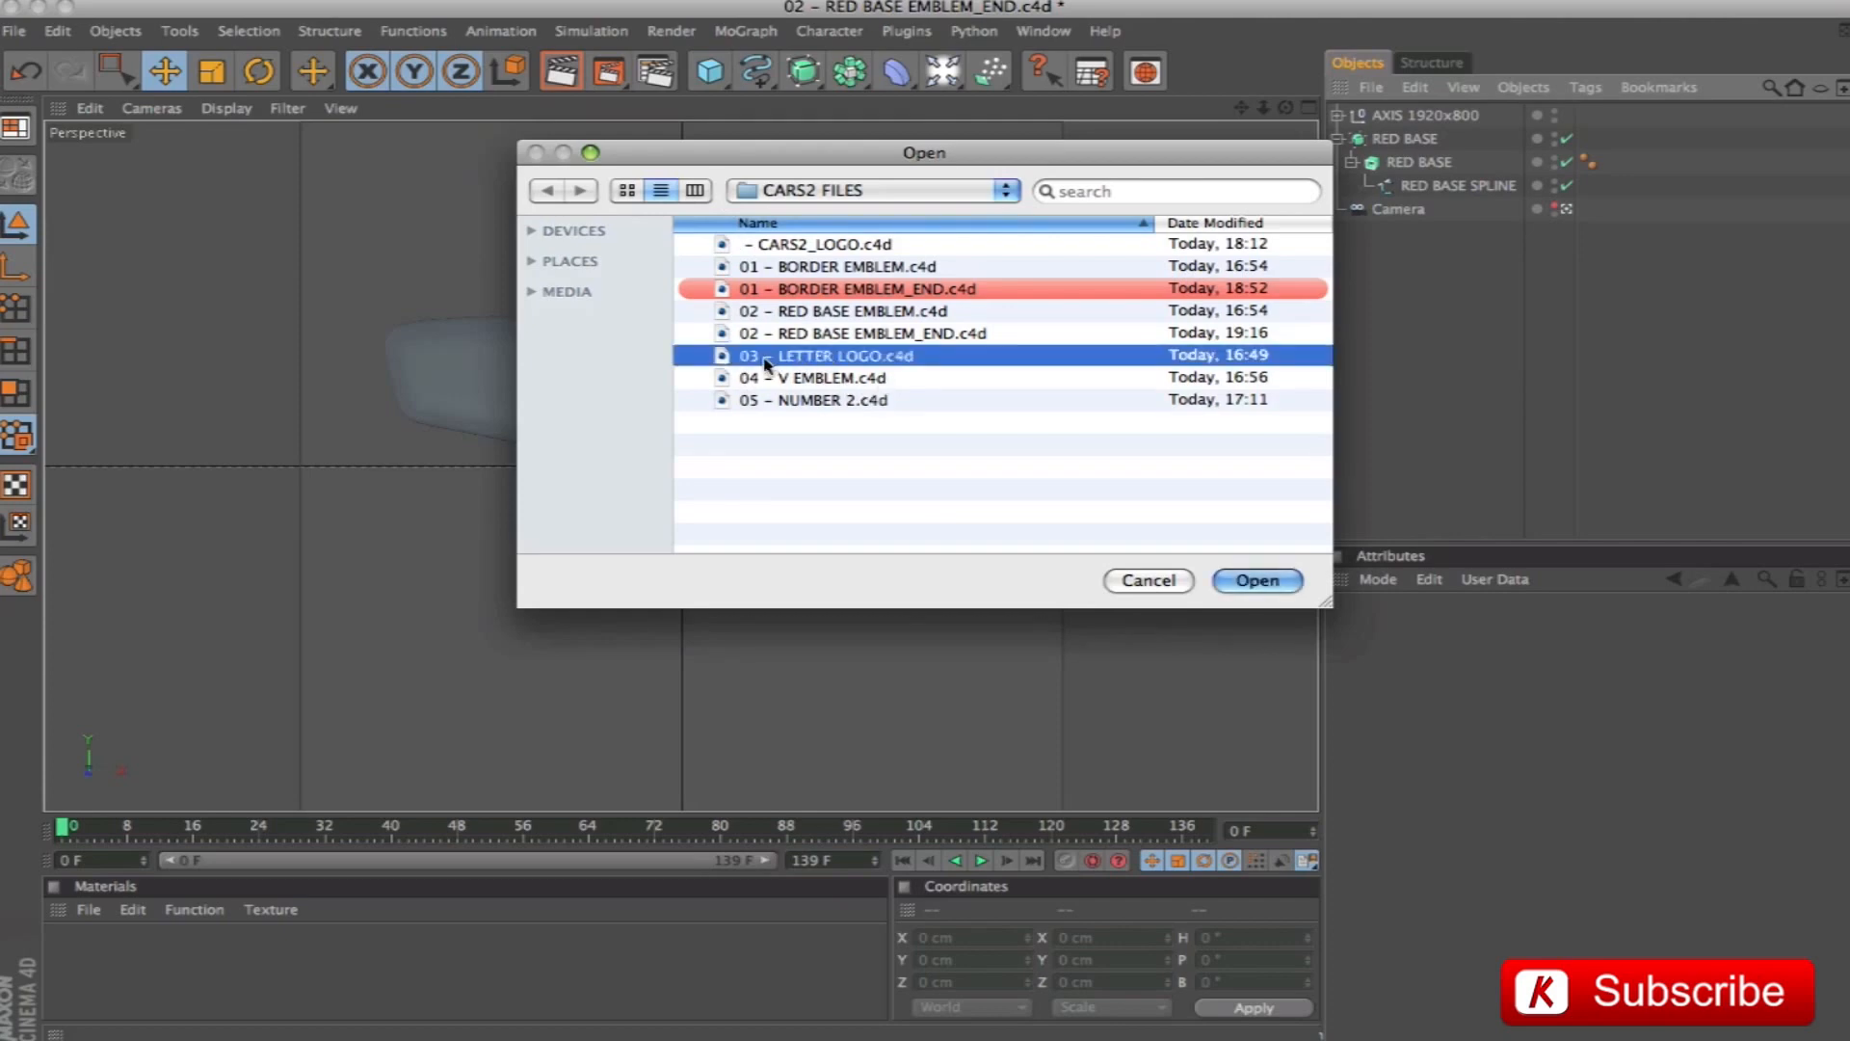
click(1260, 580)
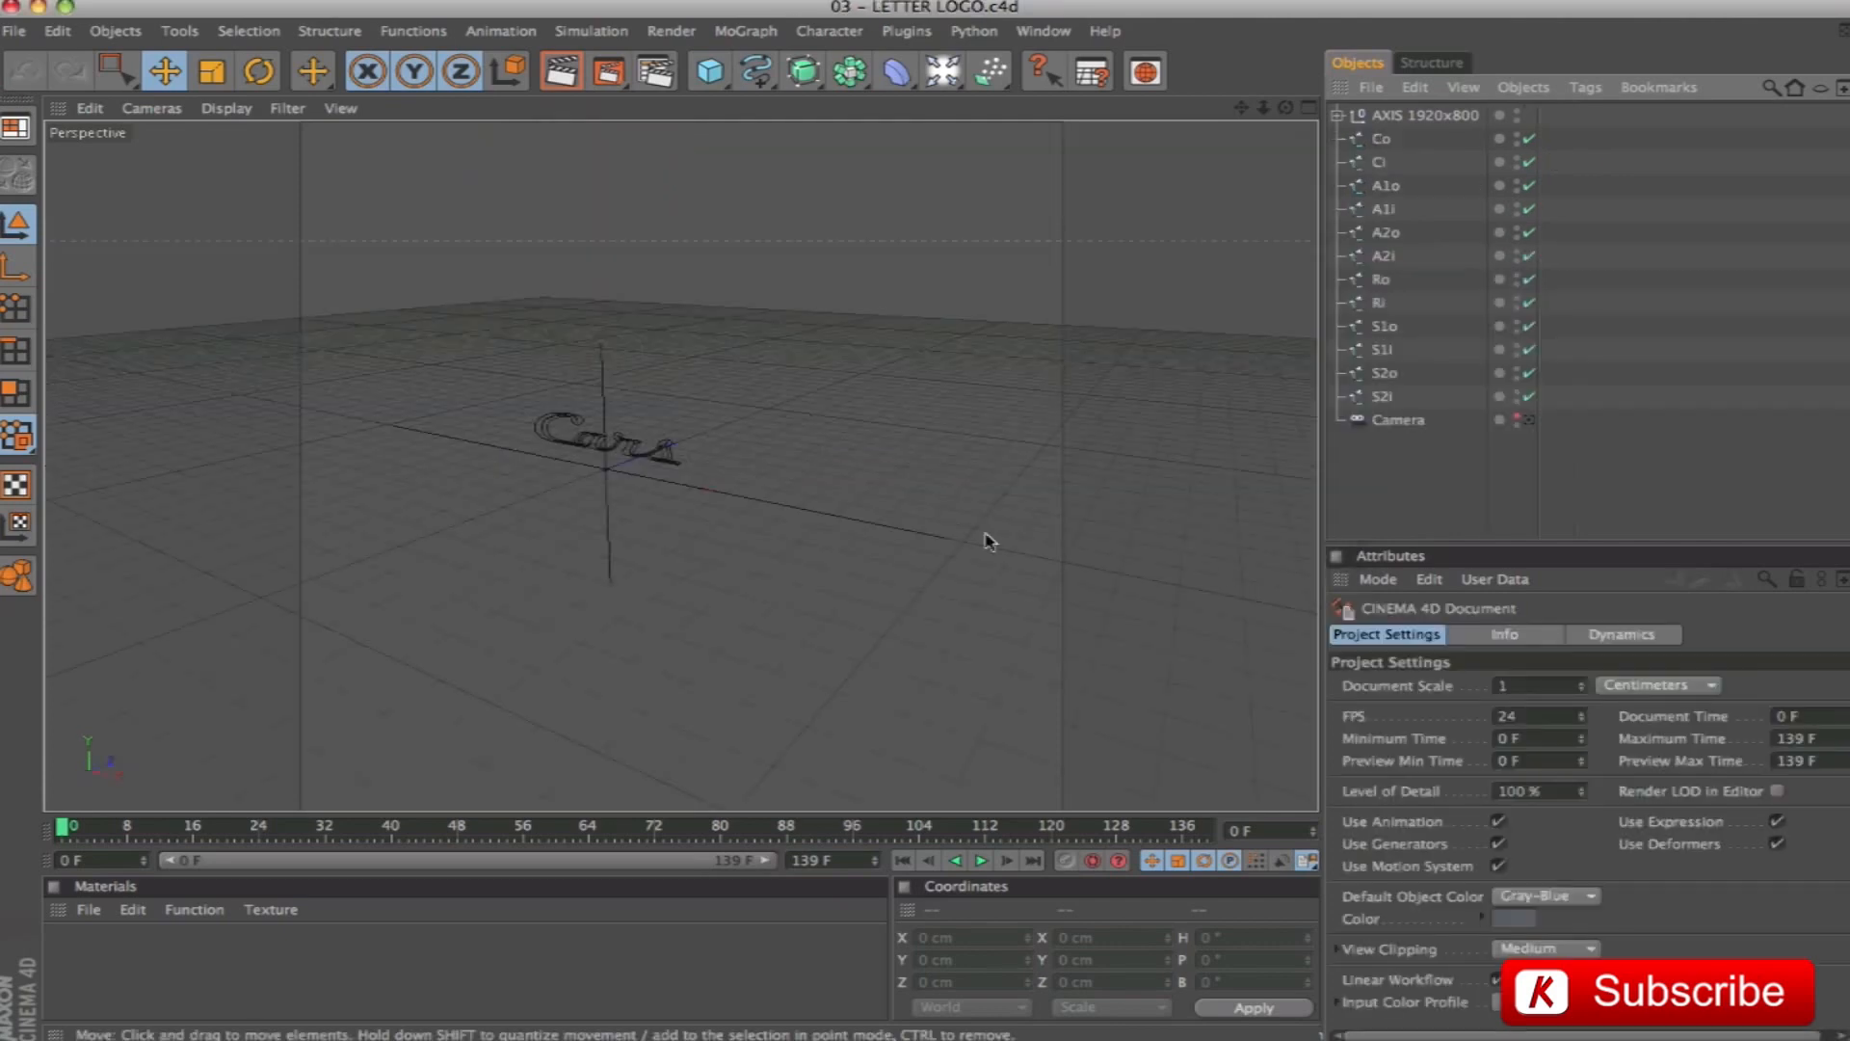
click(1385, 142)
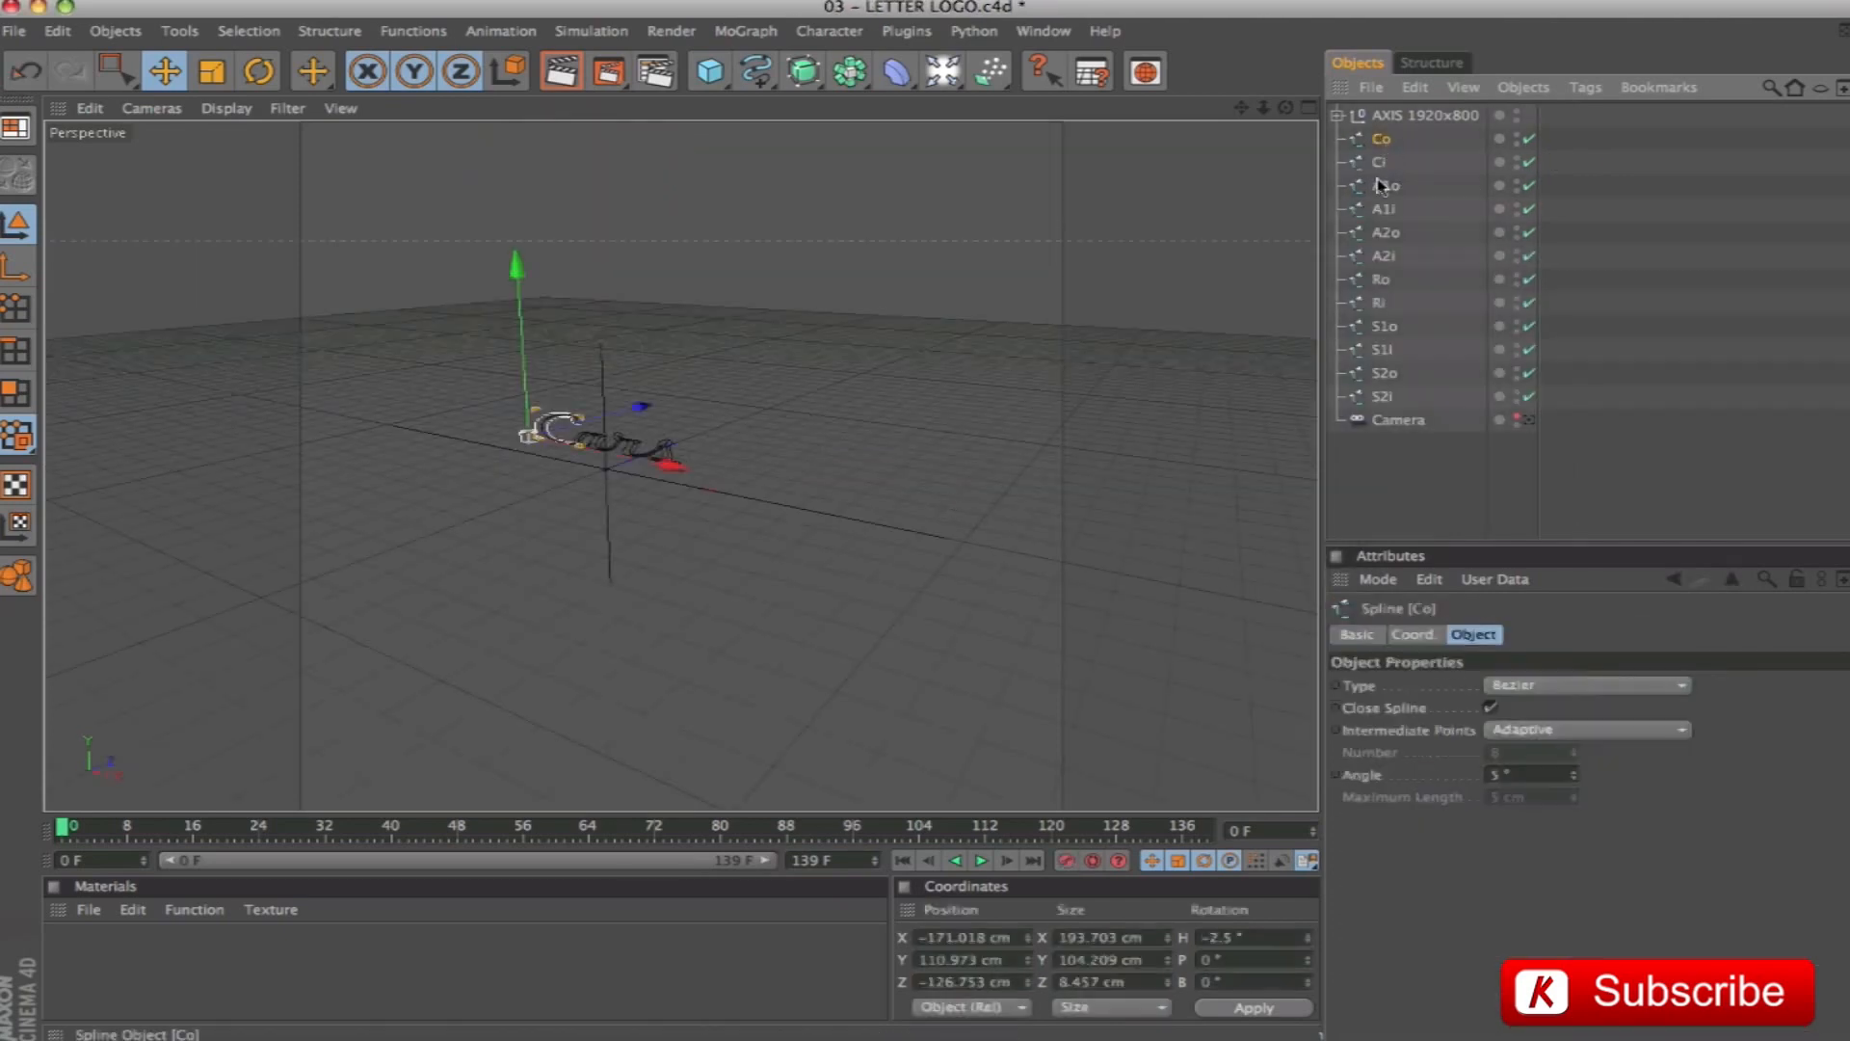
shift+click(1379, 399)
key(o)
alt+drag(1076, 351, 737, 391)
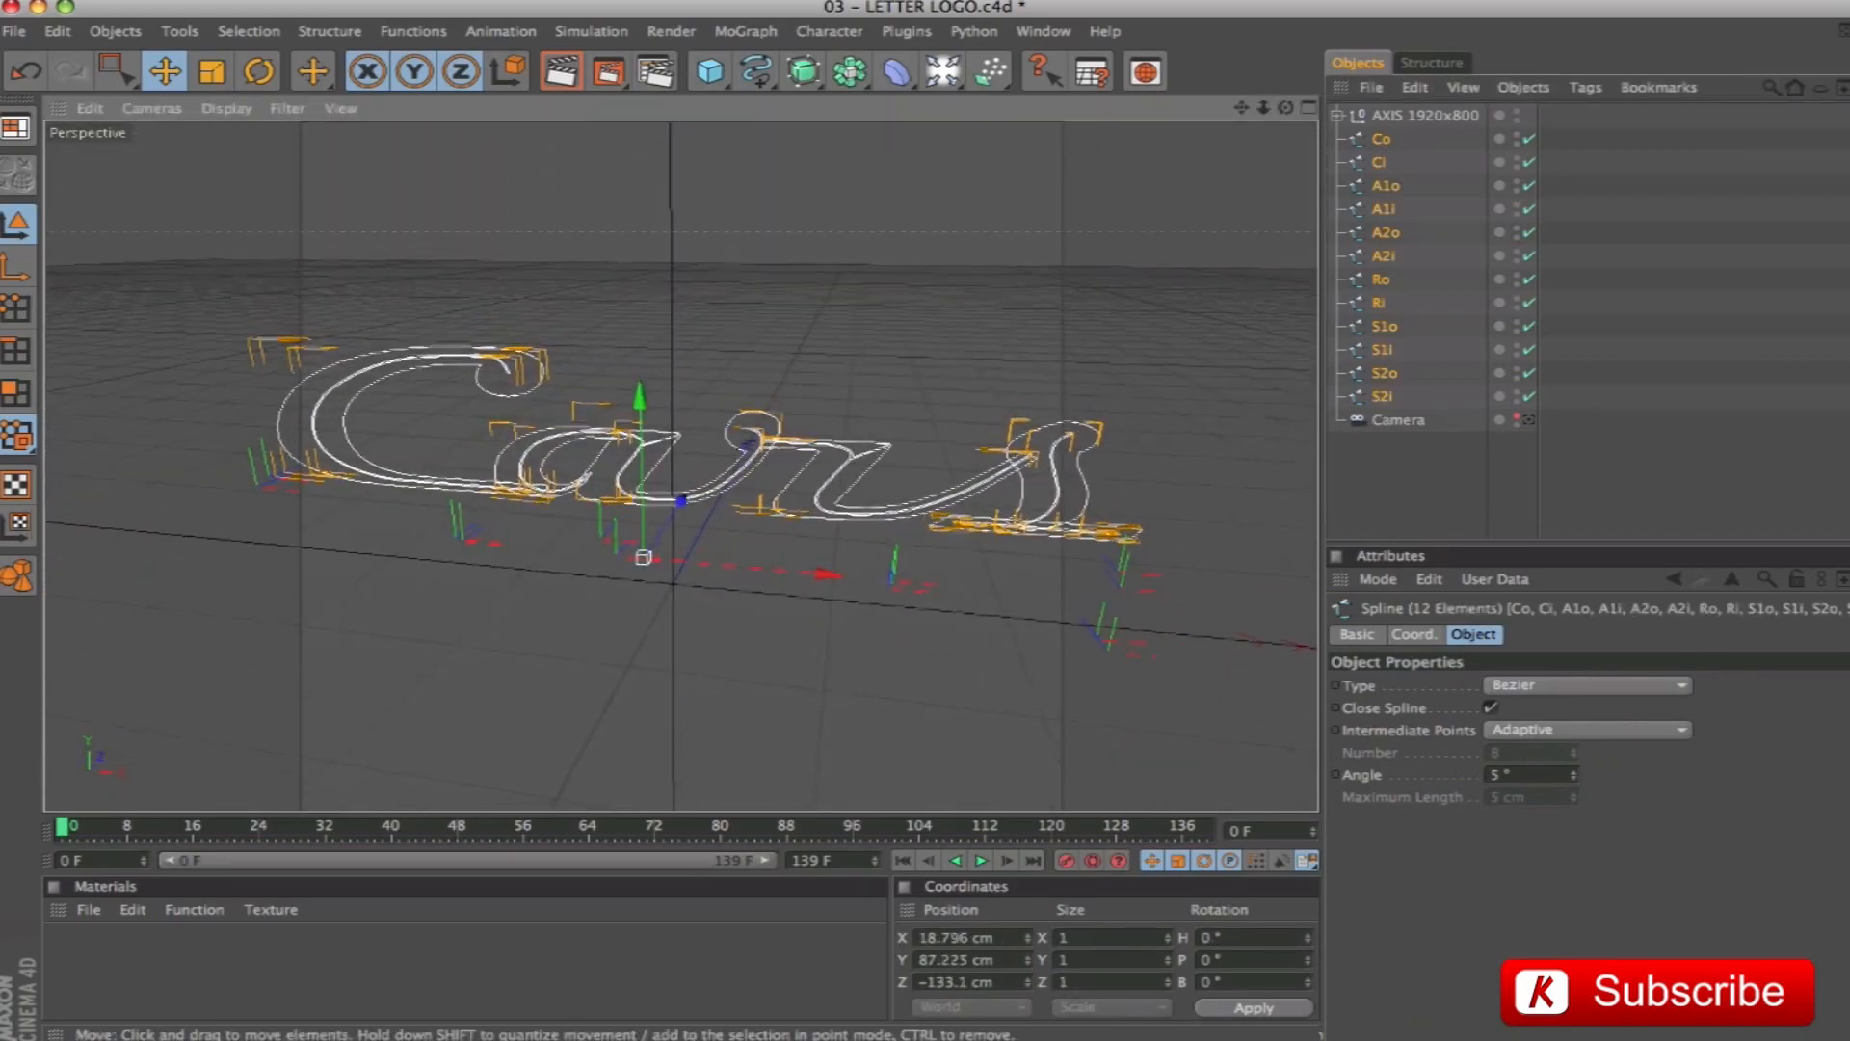
click(1392, 488)
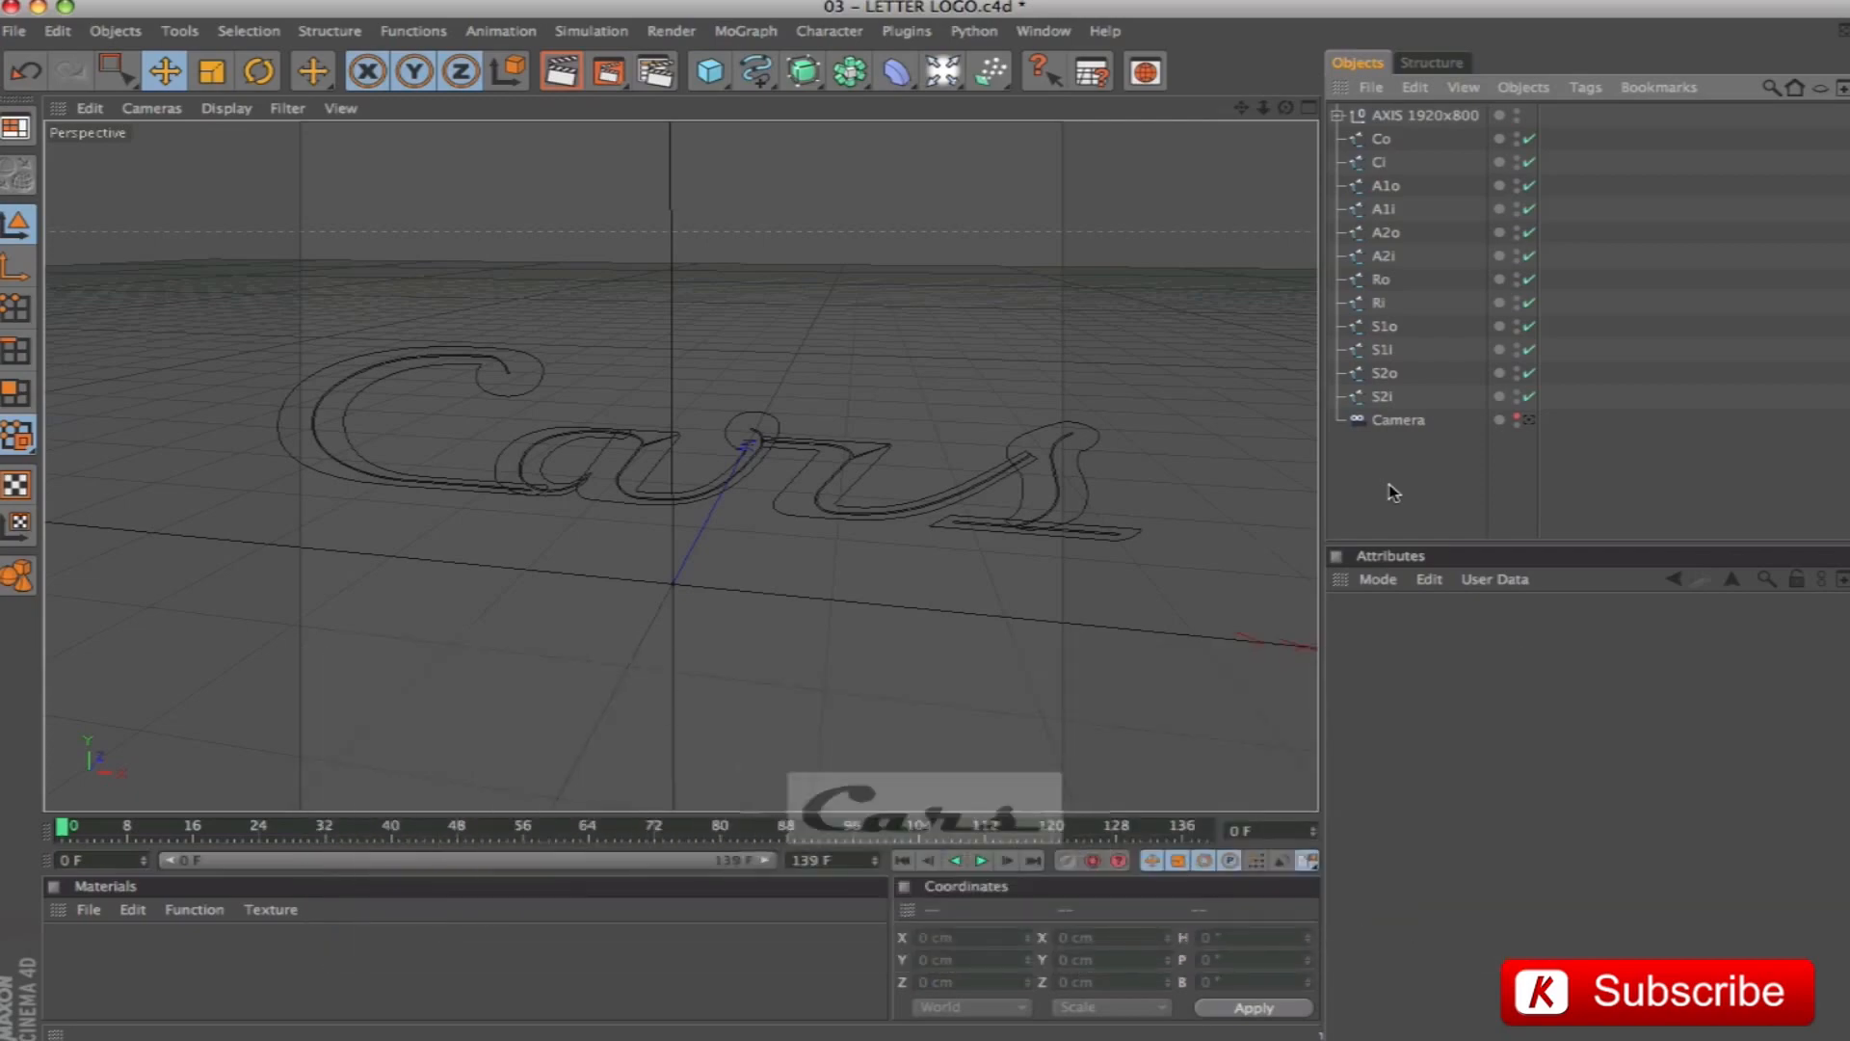
Paste the RED BASE HyperNURBS into the letter scene and move it along Z to about 56.2 cm, behind the letter splines
key(super+v)
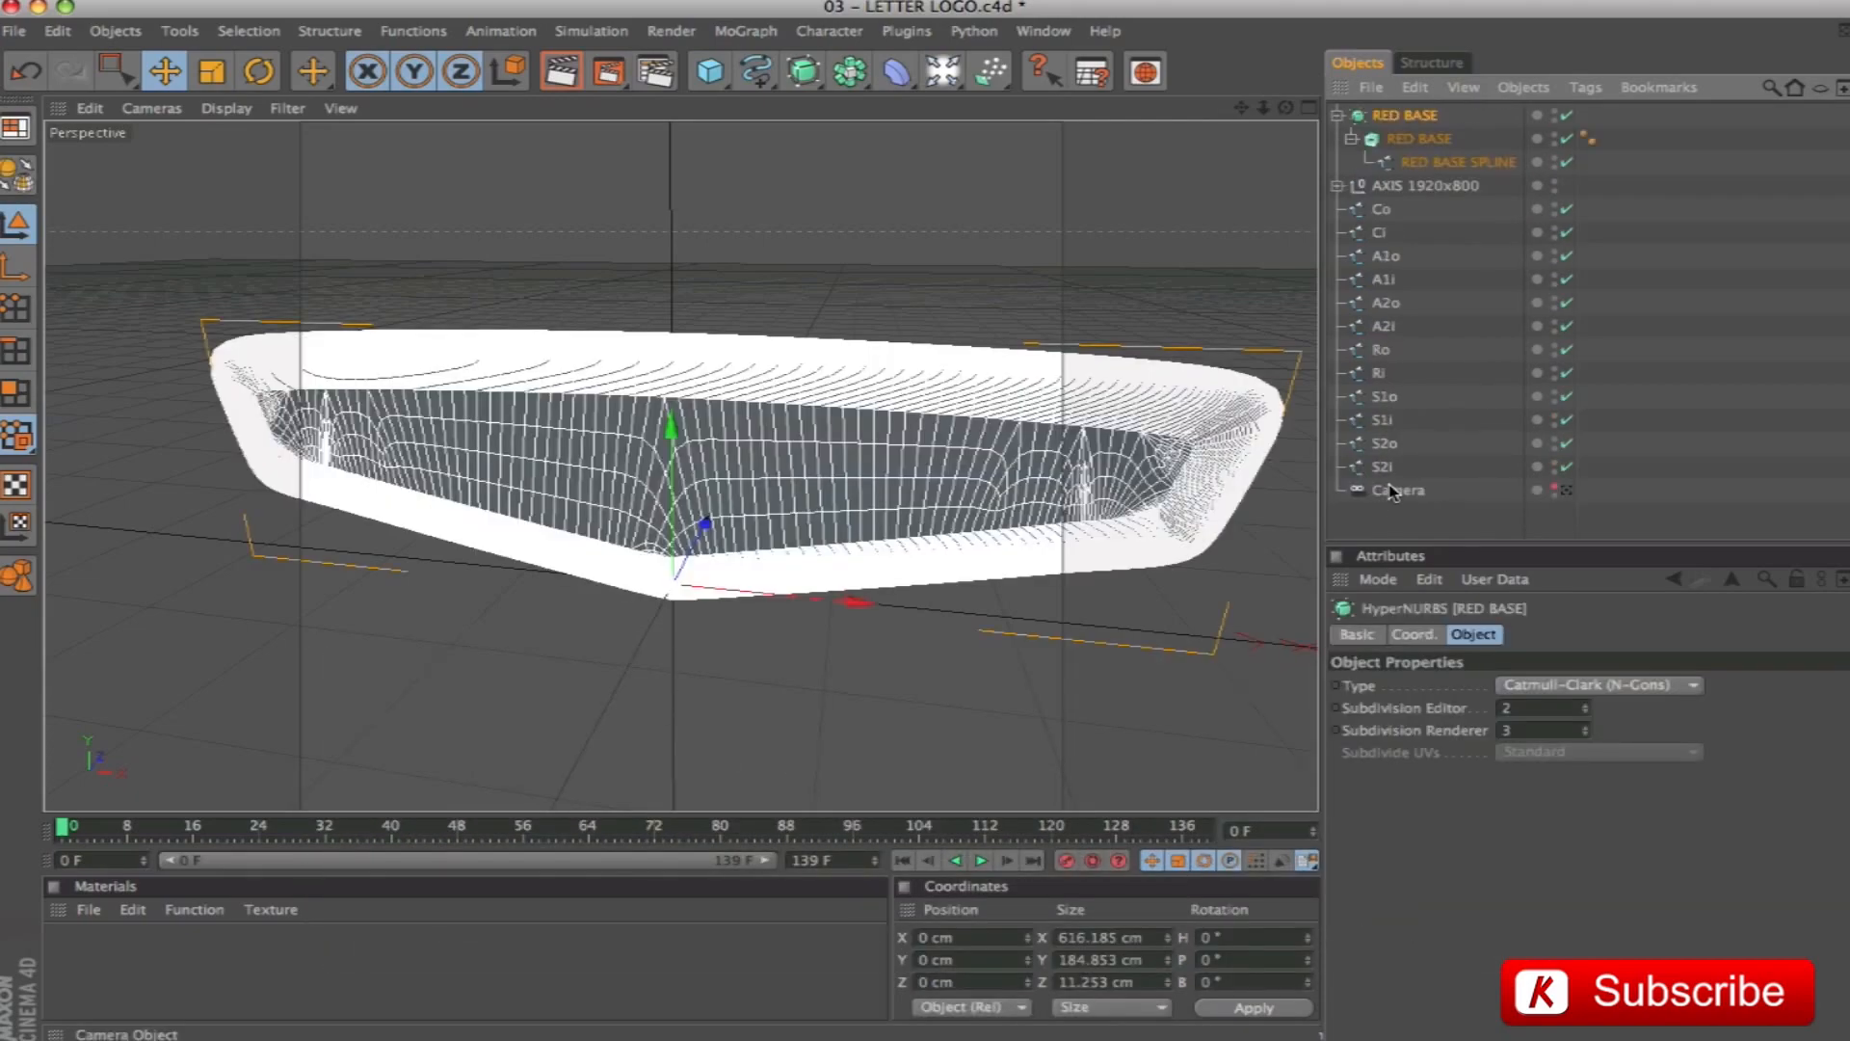
alt+drag(827, 281, 539, 253)
drag(844, 579, 768, 312)
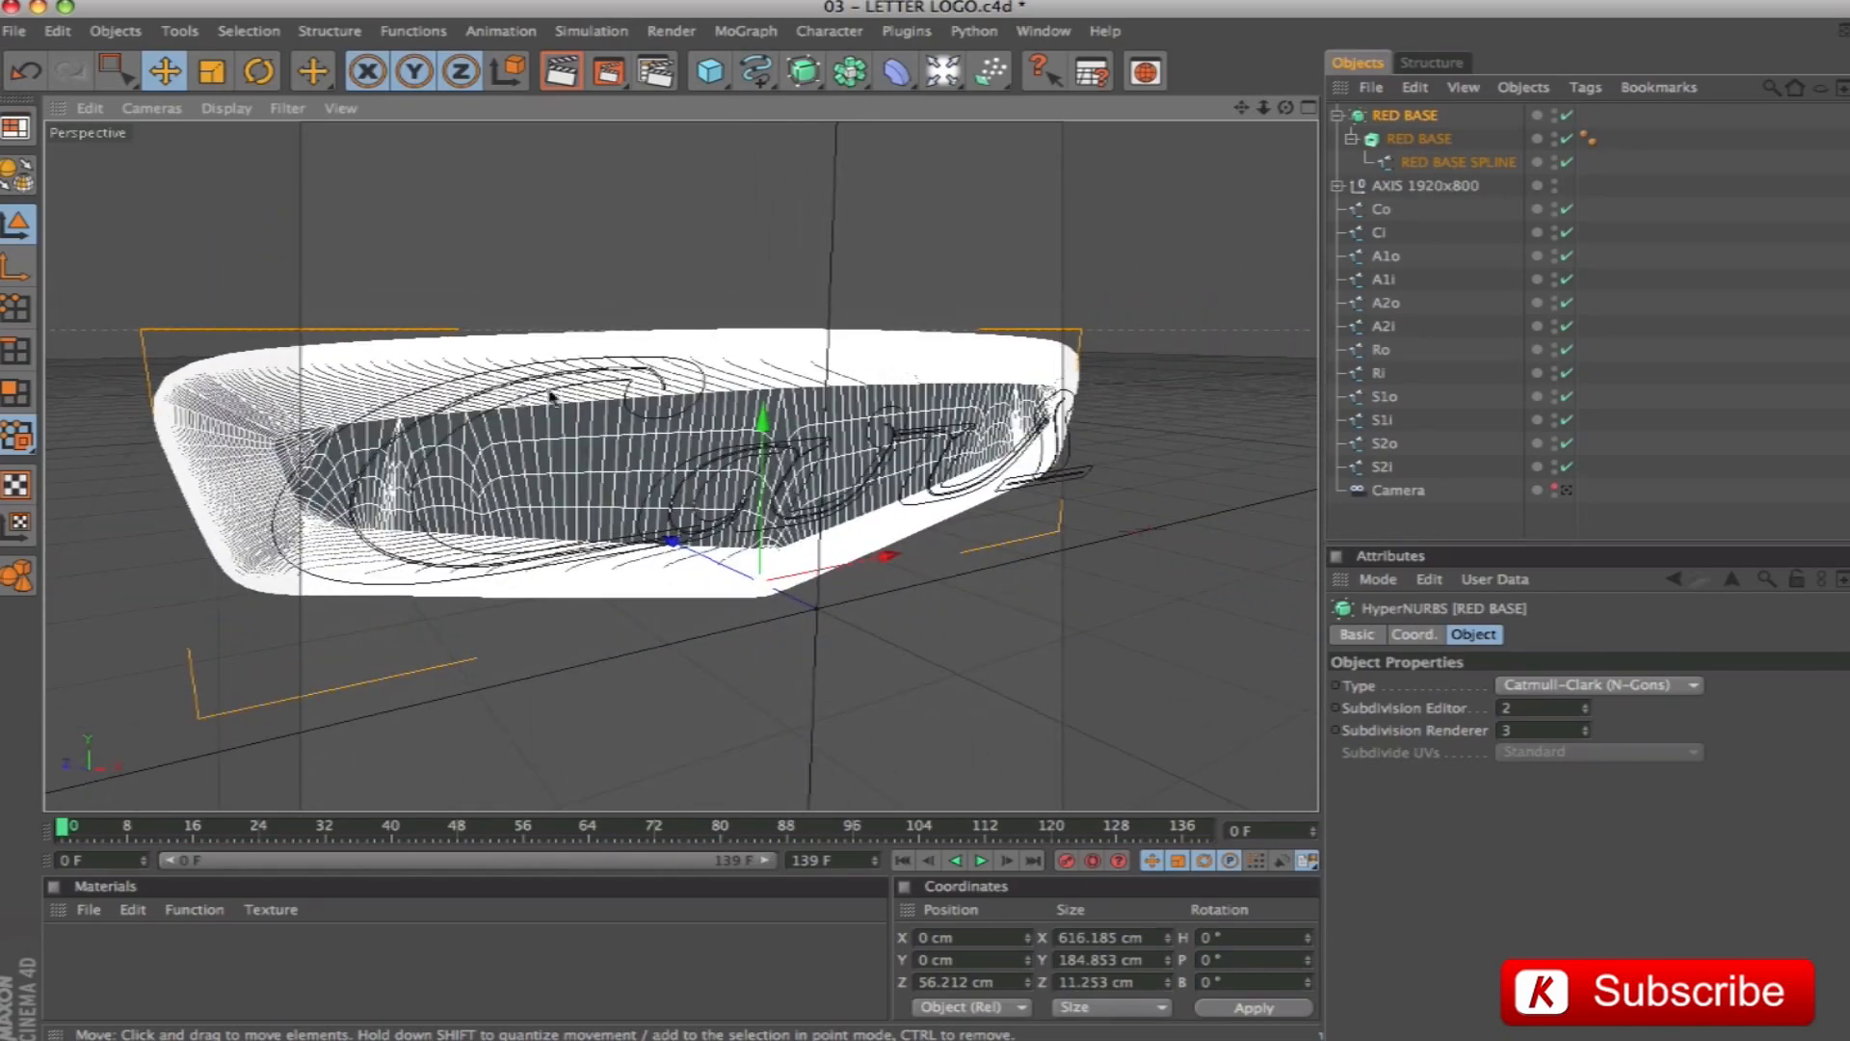
alt+drag(892, 284, 453, 300)
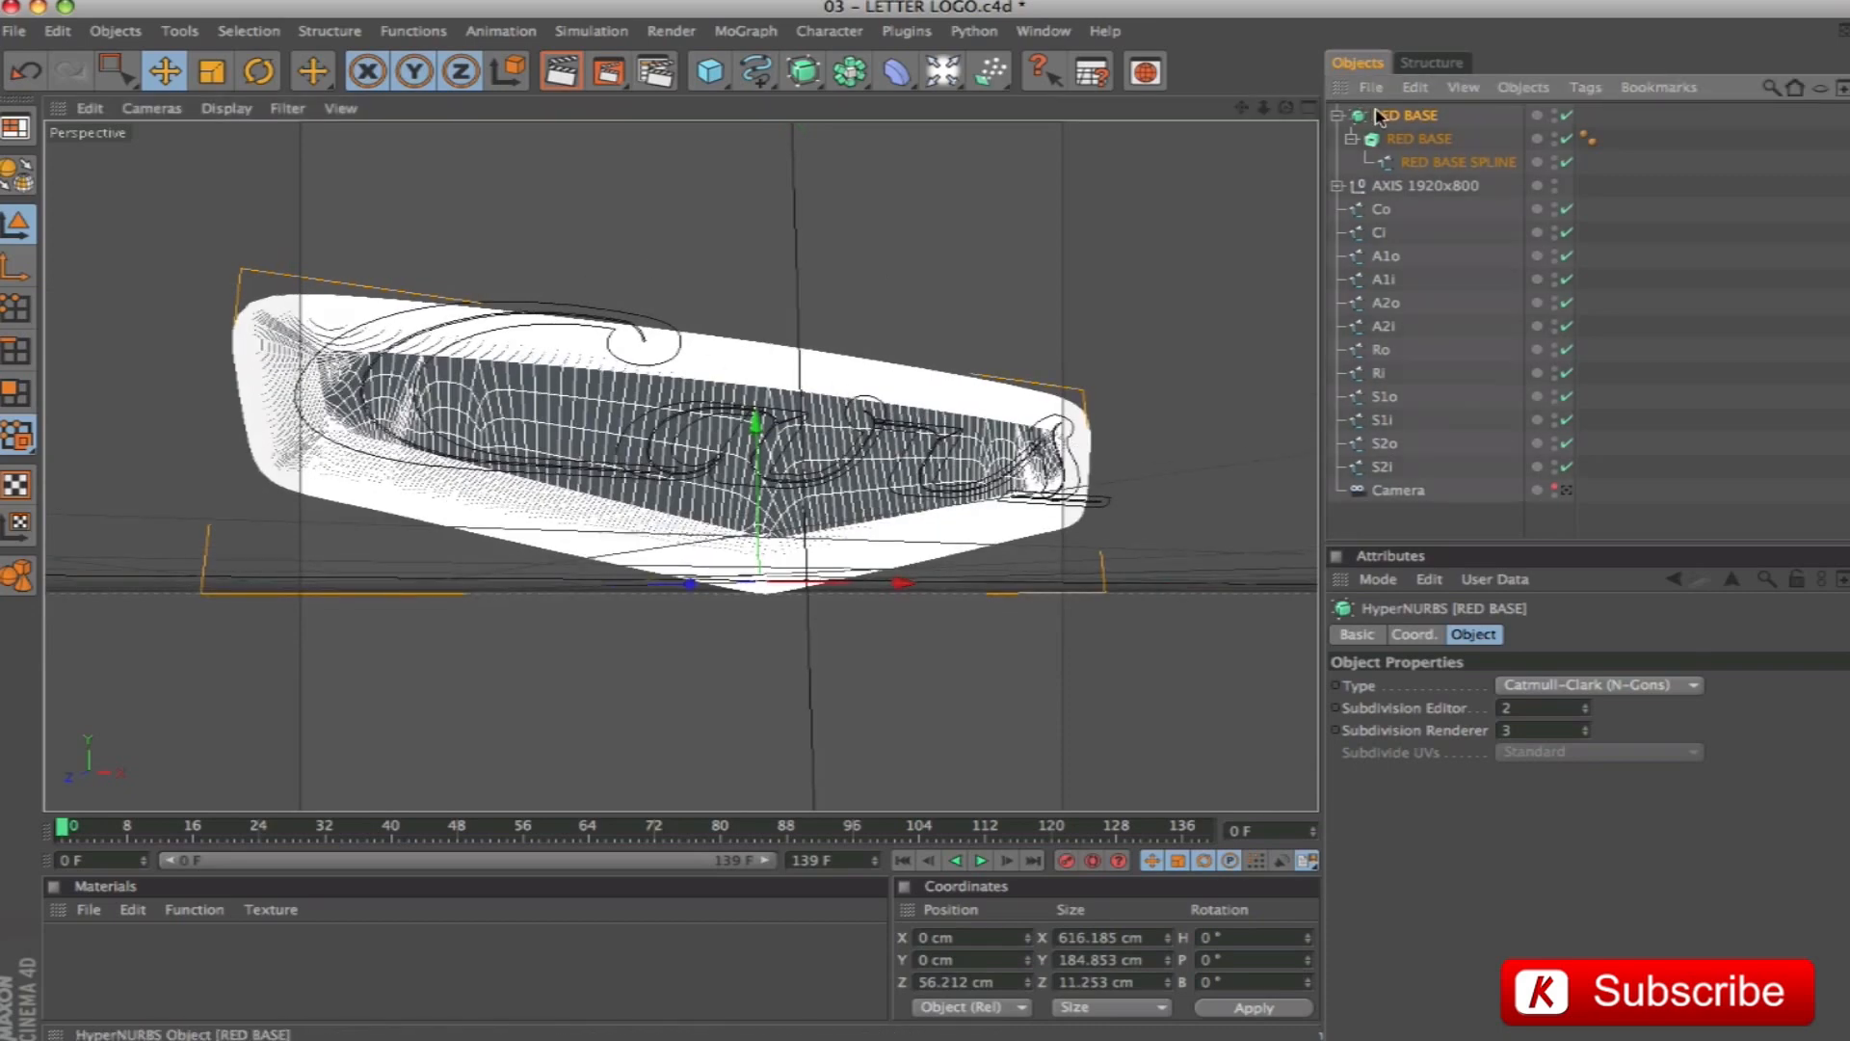
Group the Co and Ci splines under a null named C
click(1382, 209)
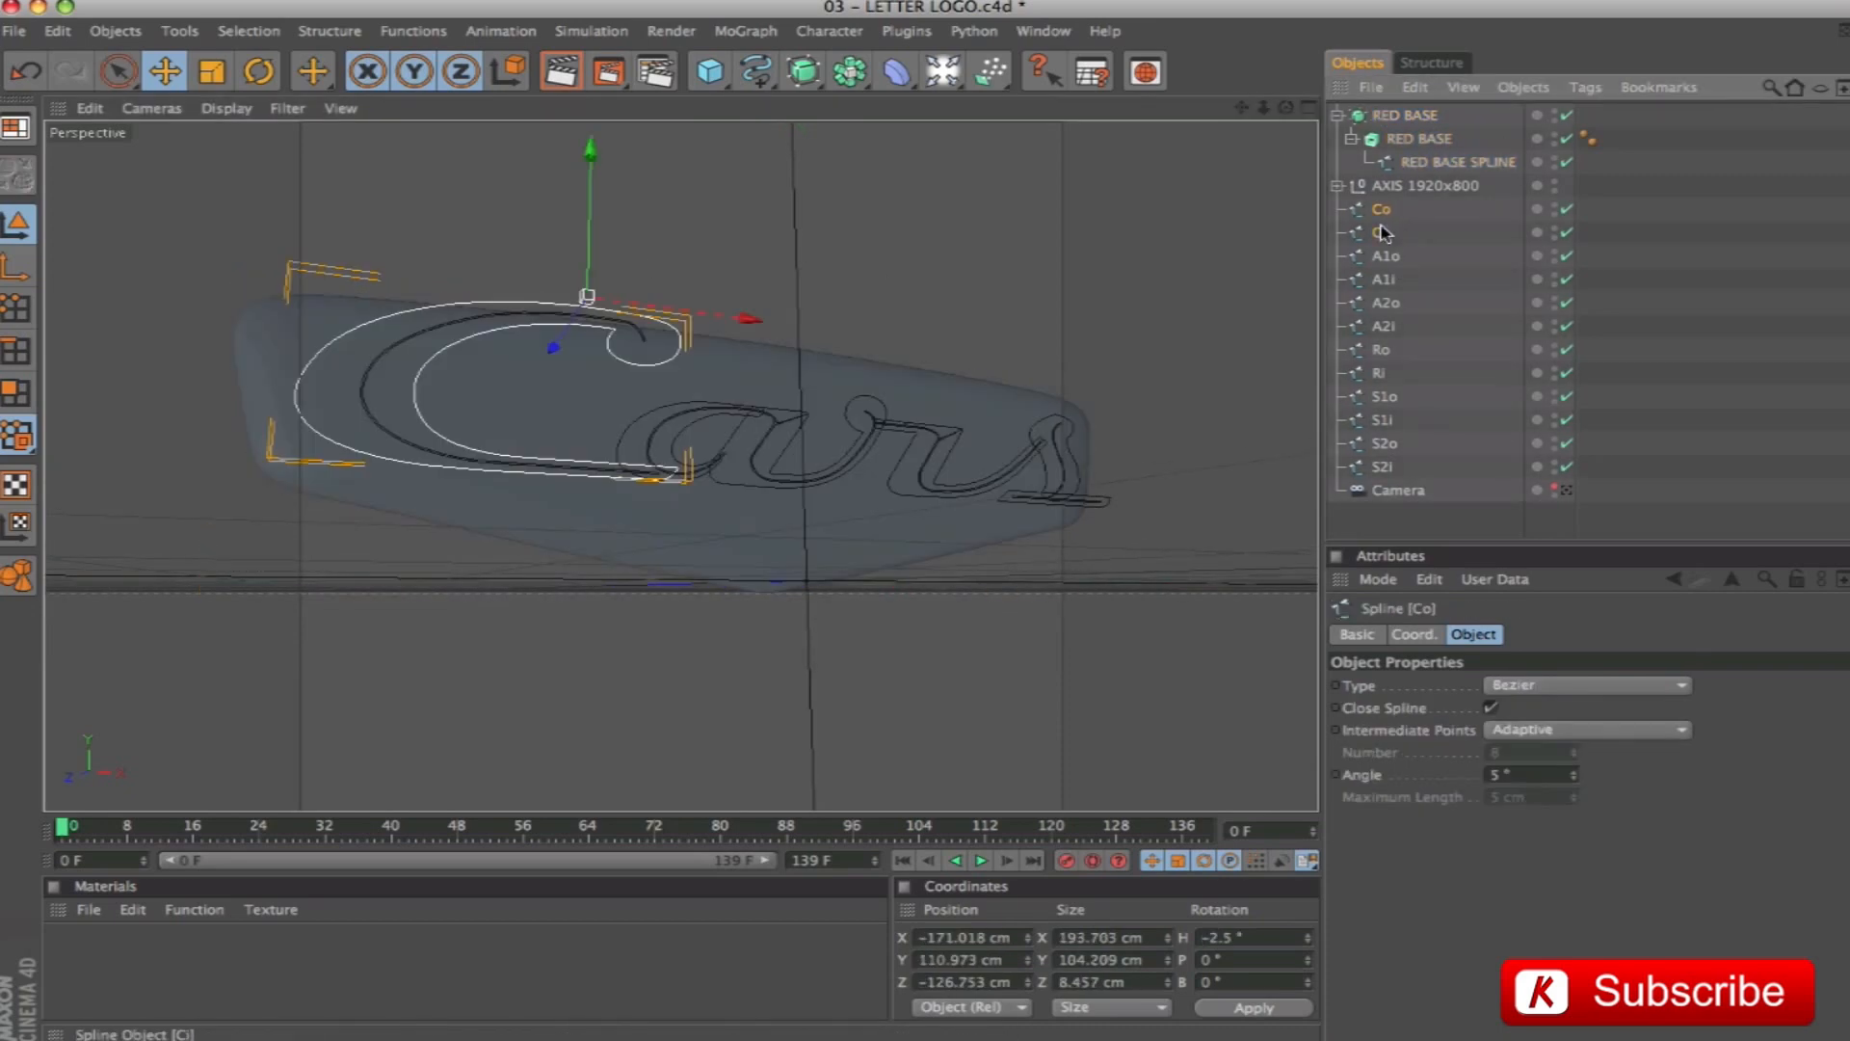
ctrl+click(1382, 232)
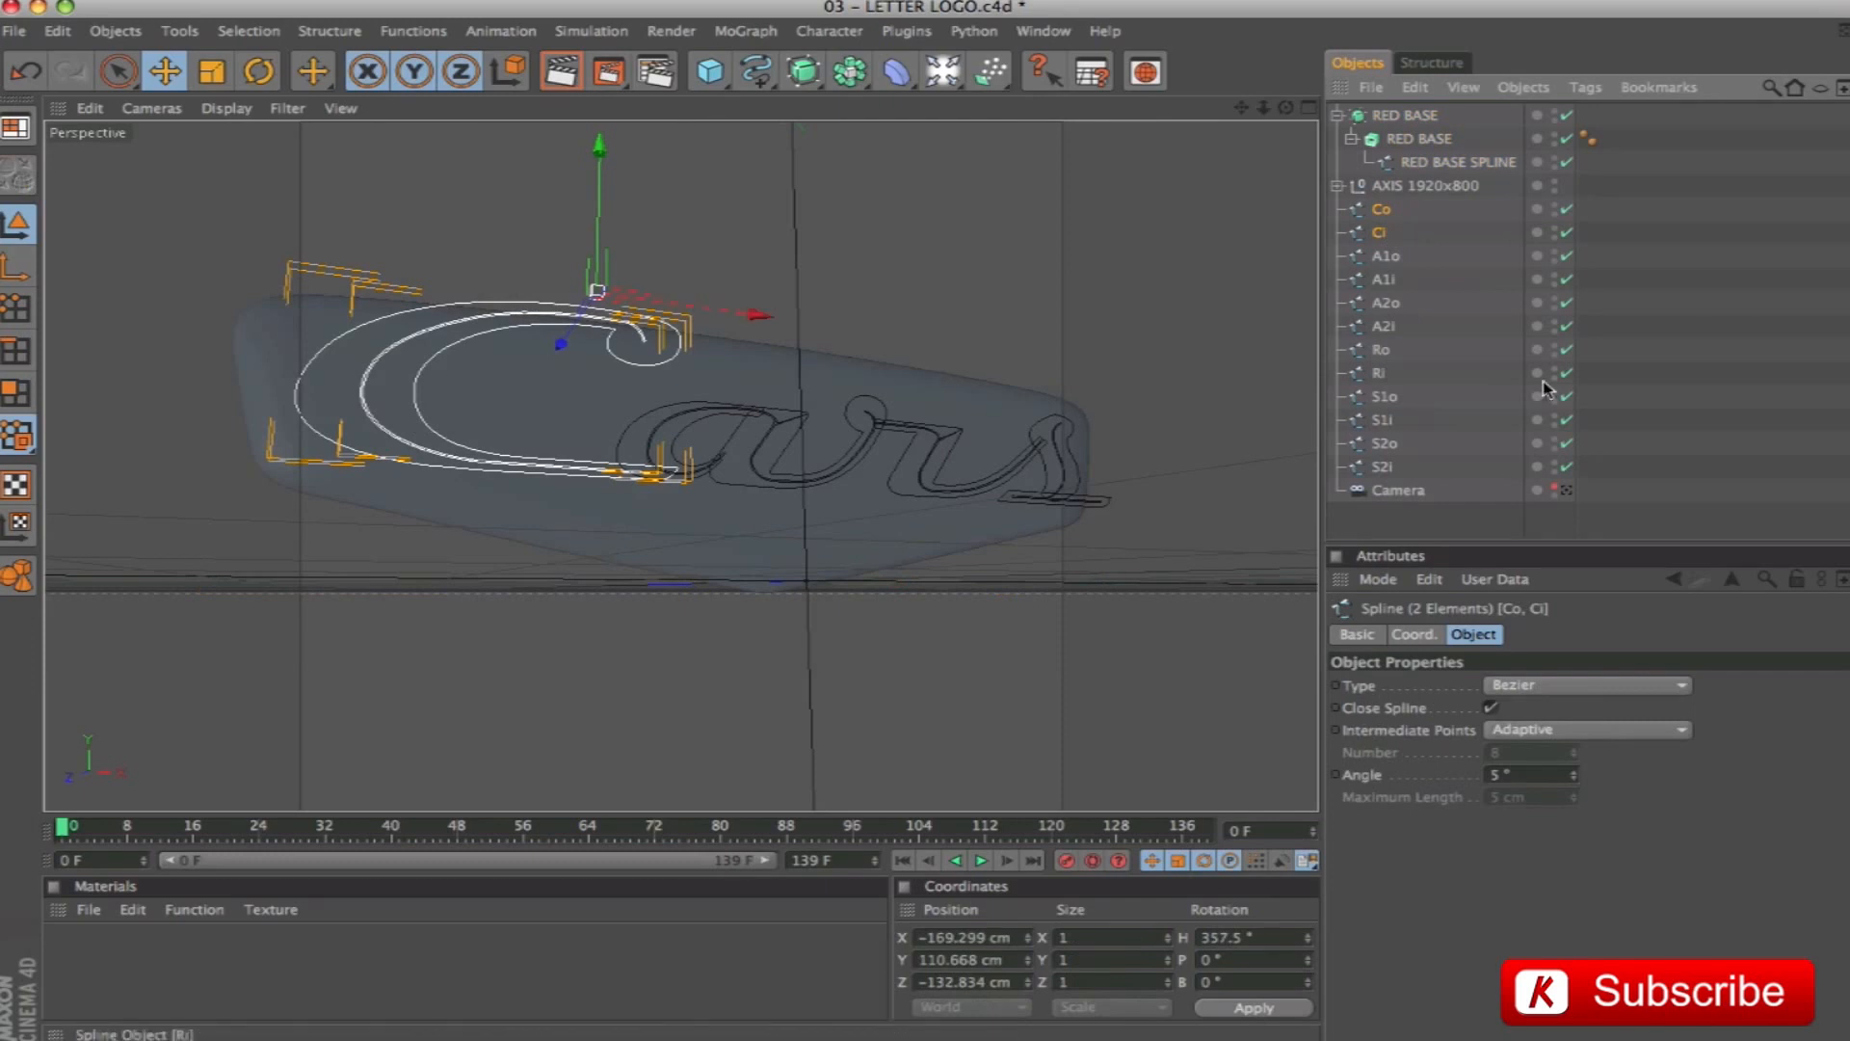
key(alt+g)
double_click(1391, 210)
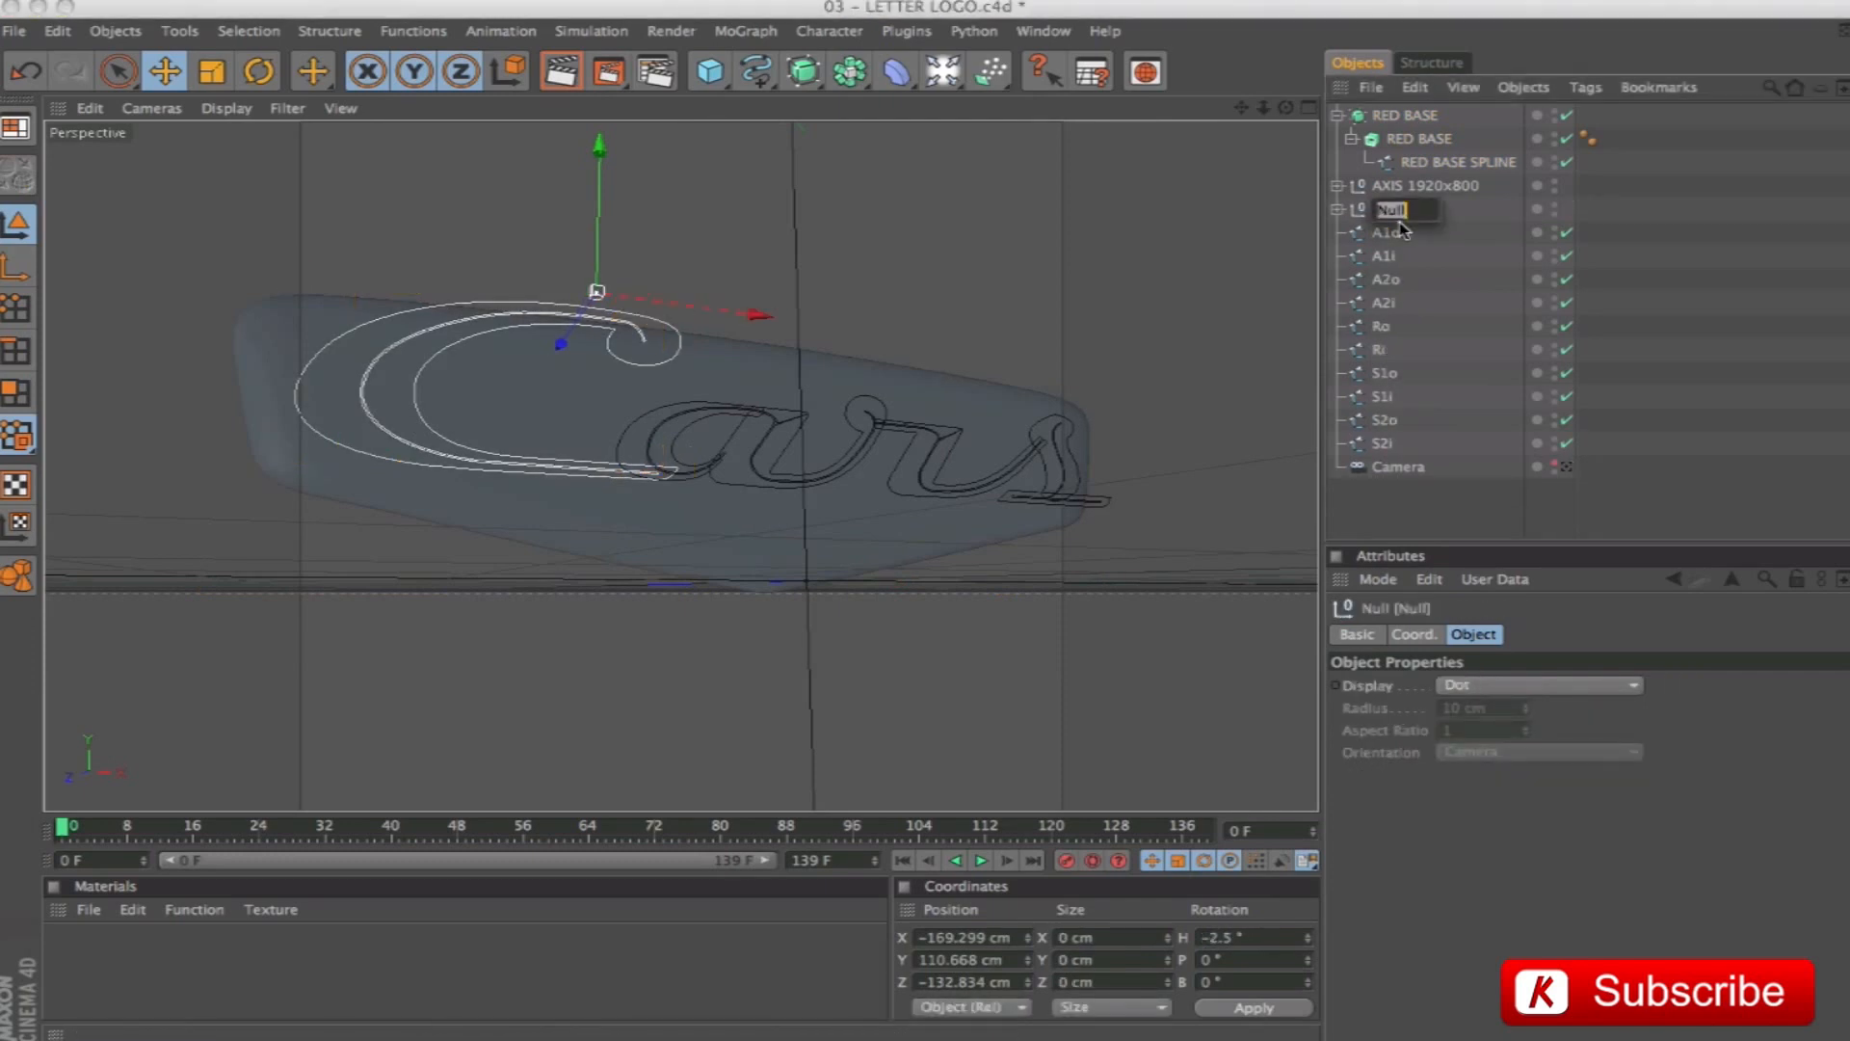
text(C)
key(Return)
Group the A1o and A1i splines under a null named A1
click(1386, 232)
ctrl+click(1384, 255)
key(alt+g)
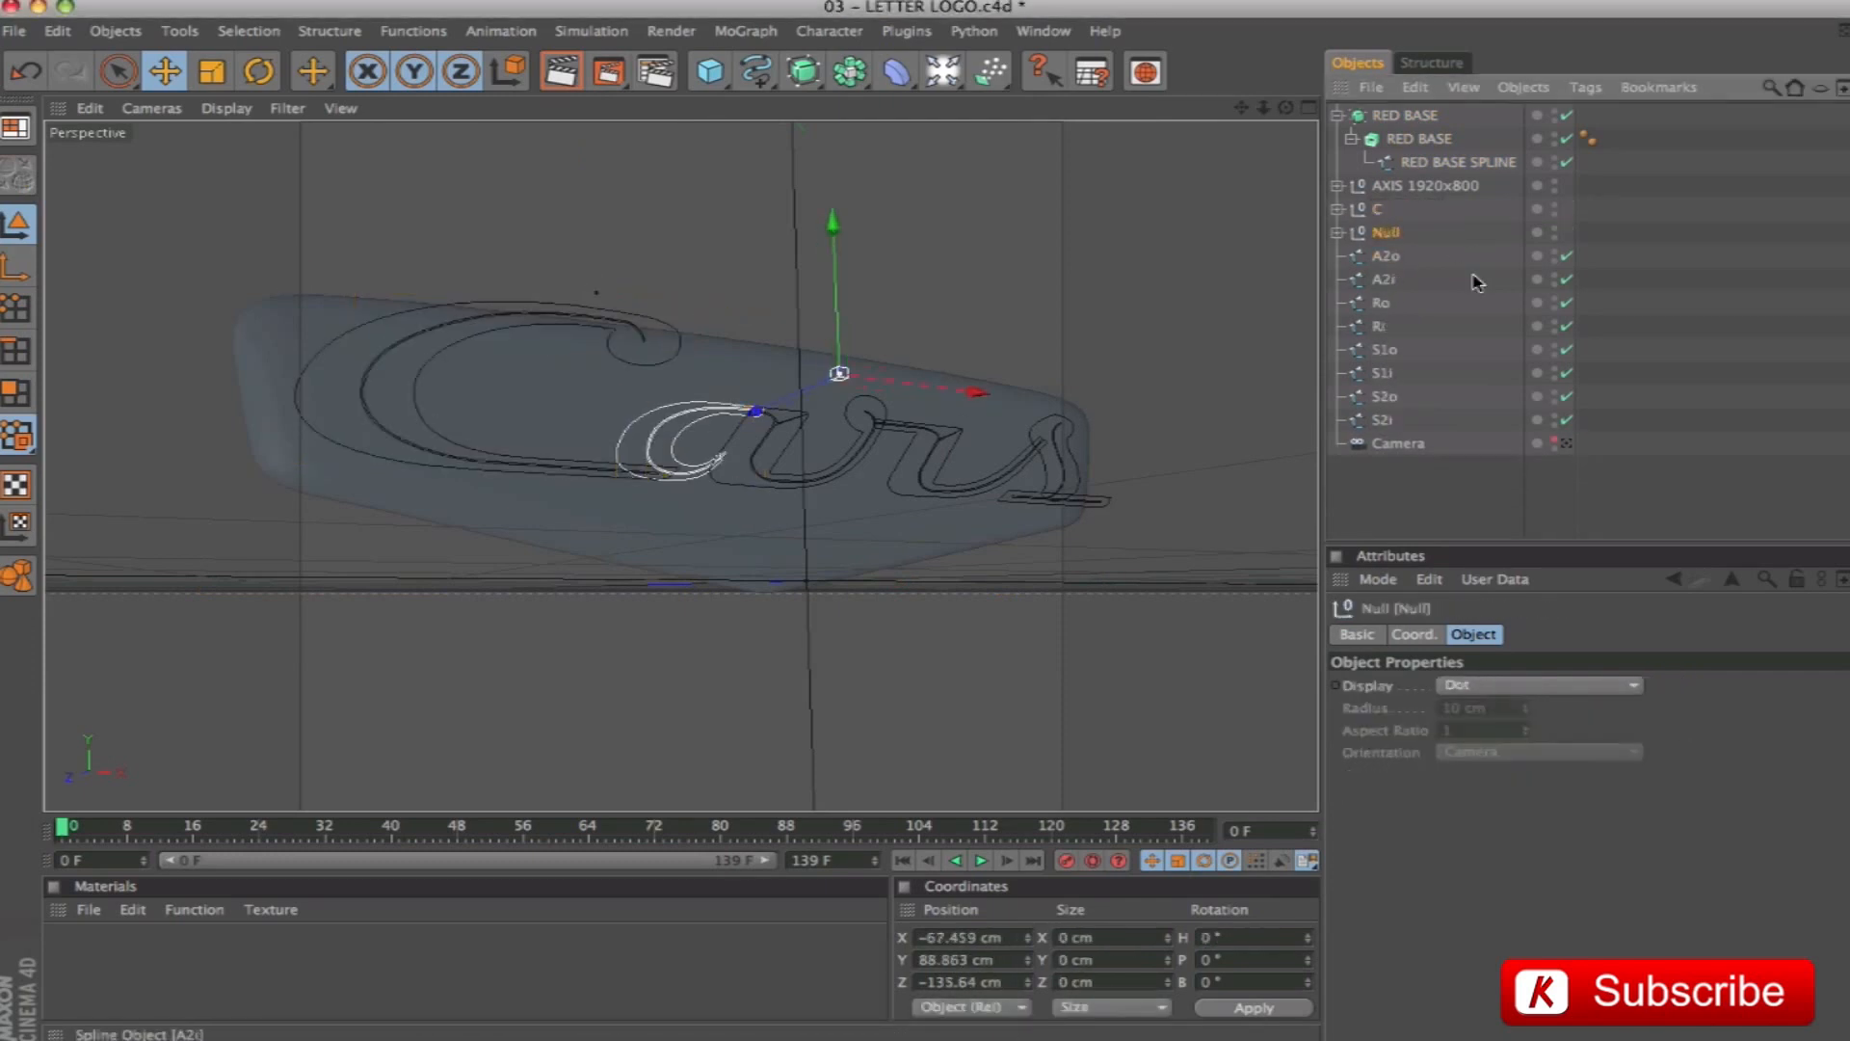
double_click(1397, 237)
text(A1)
key(Return)
Group the A2o and A2i splines under a null named A2
click(1390, 258)
ctrl+click(1388, 279)
key(alt+g)
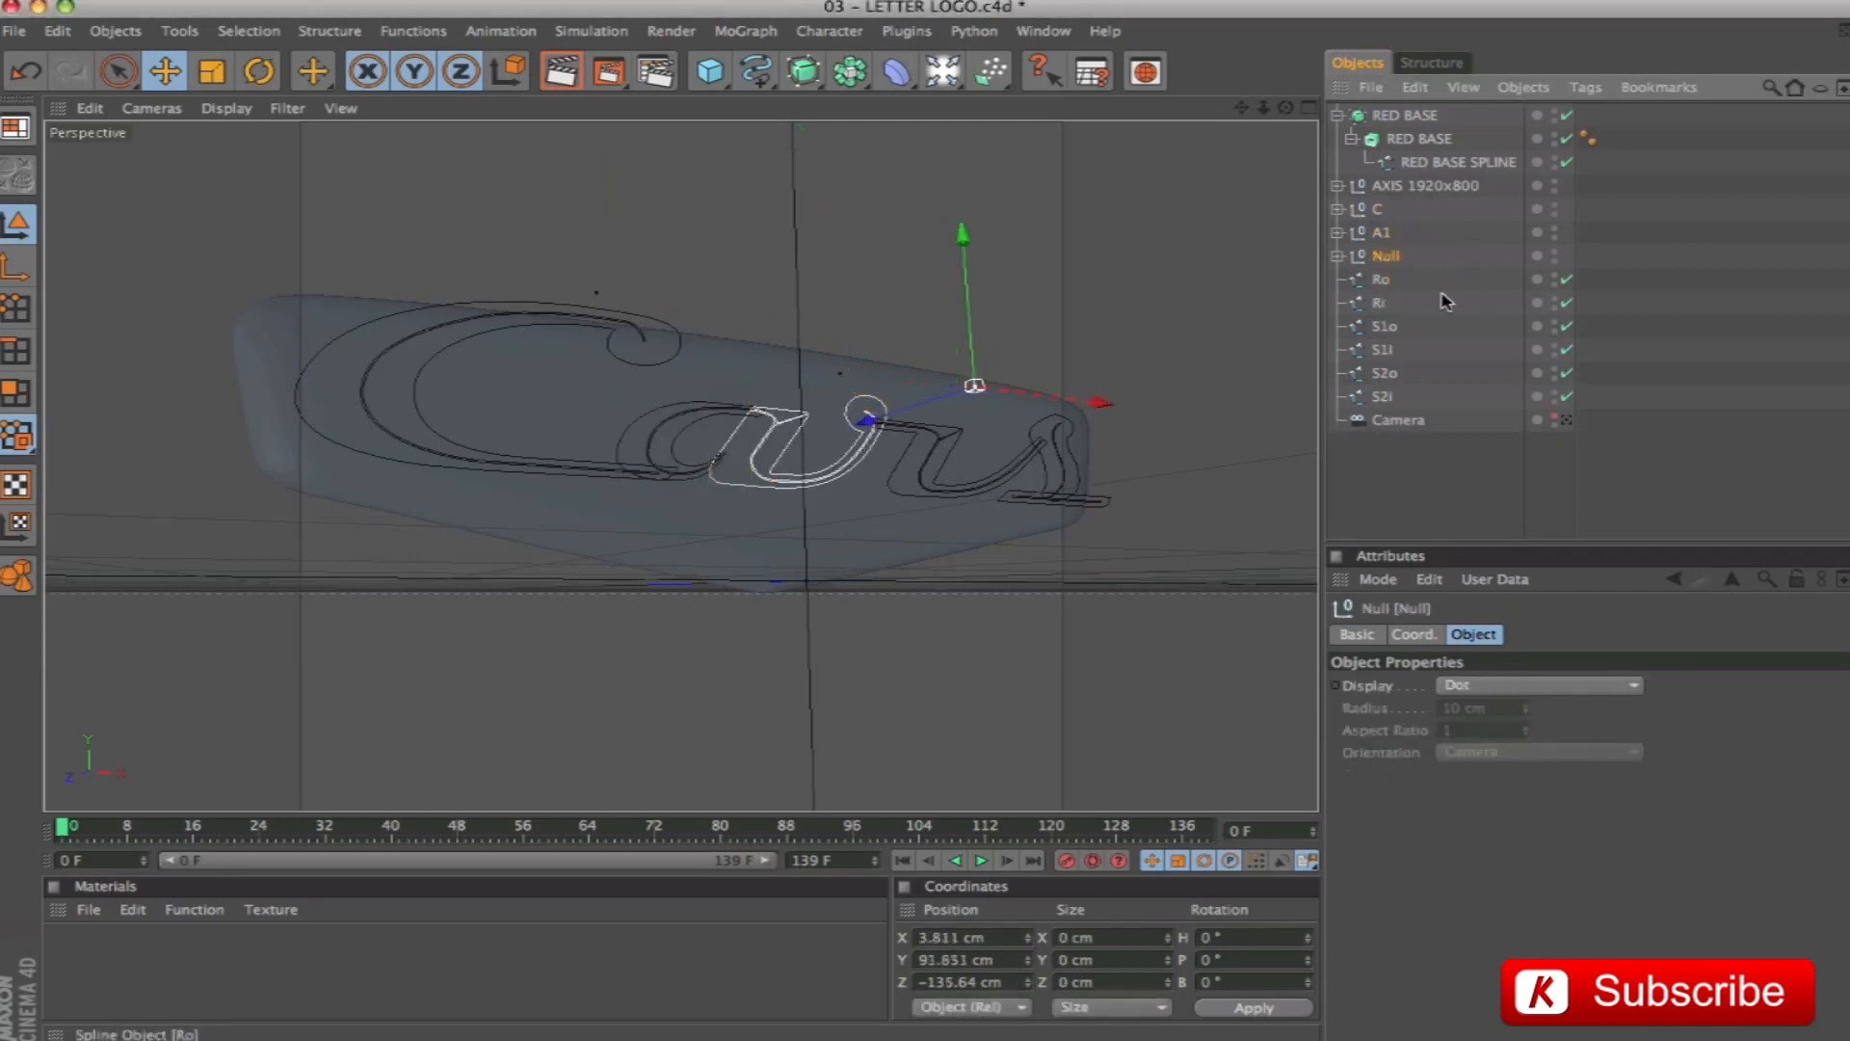
double_click(1390, 255)
text(A2)
key(Return)
Group the Ro and Ri splines under a null named R
click(1381, 278)
ctrl+click(1379, 302)
key(alt+g)
double_click(1386, 278)
text(R)
key(Return)
Group the S1o and S1i splines under a null named S1
click(1384, 302)
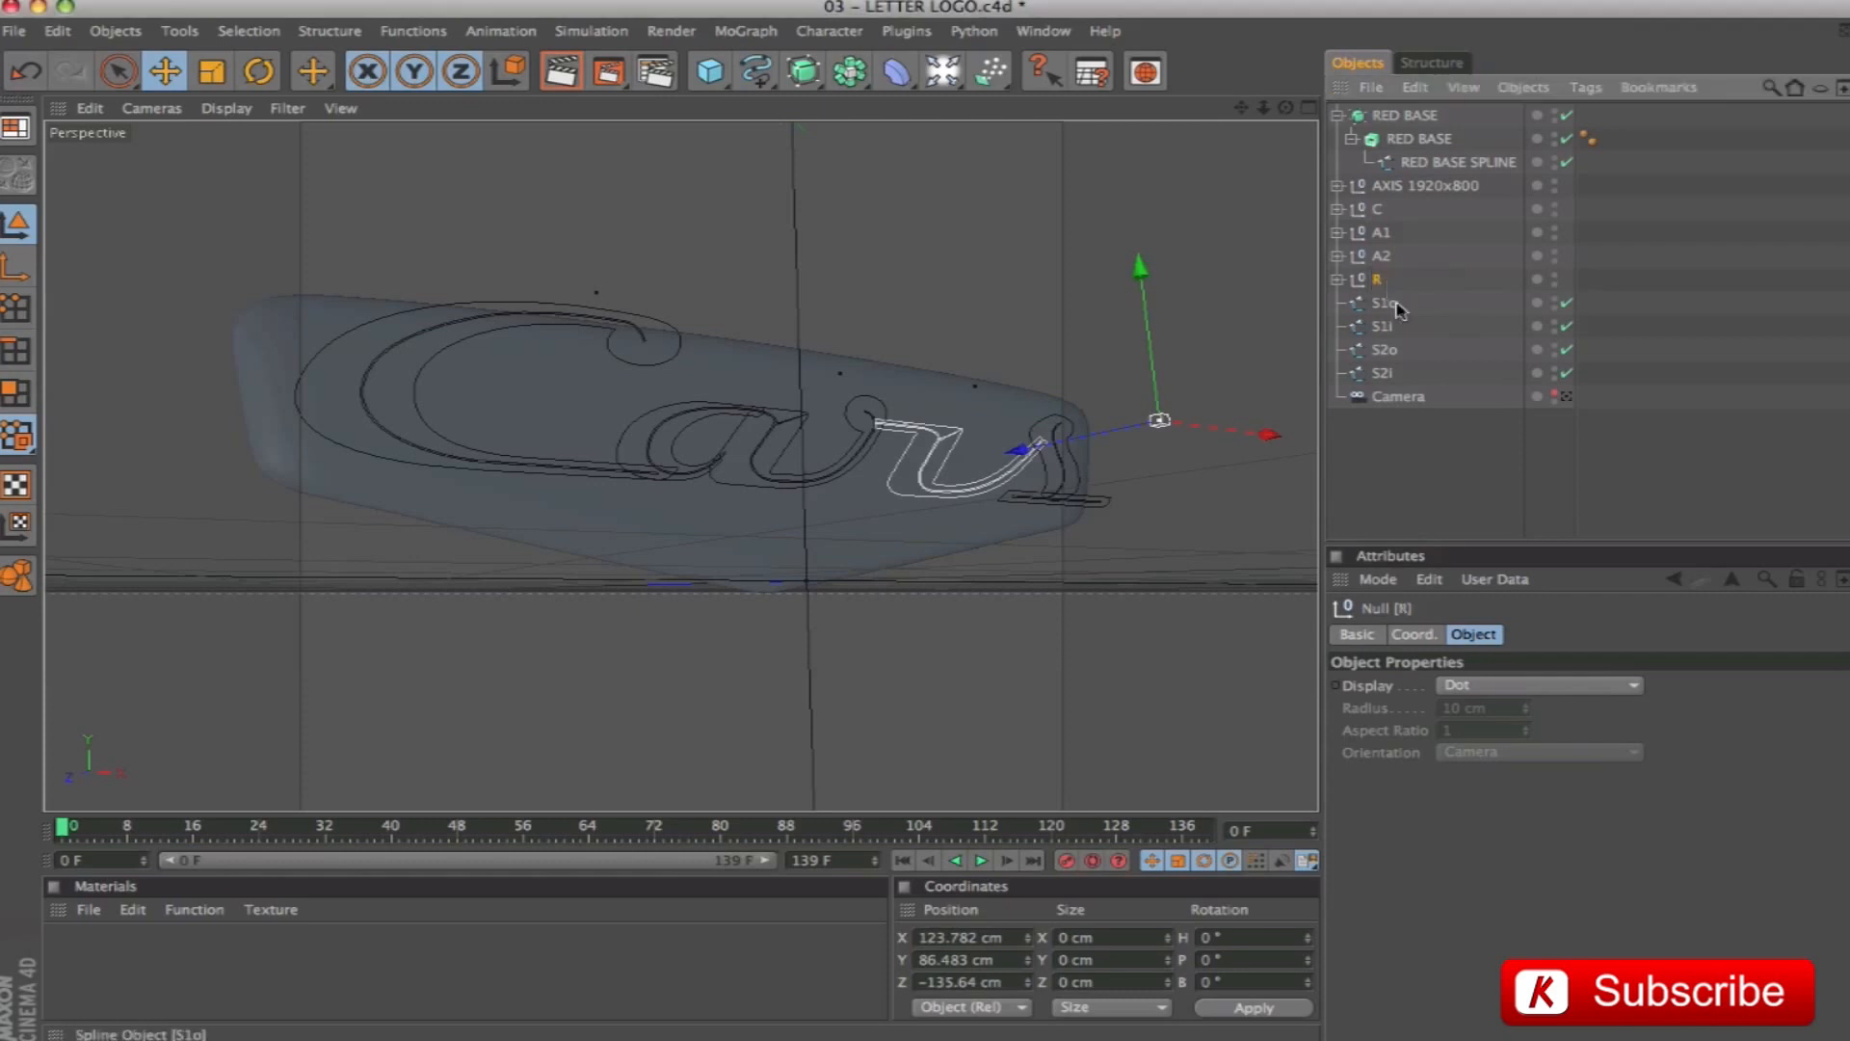
ctrl+click(1382, 326)
key(alt+g)
double_click(1385, 301)
text(S1)
key(Return)
Group the S2o and S2i splines under a null named S2
click(1384, 325)
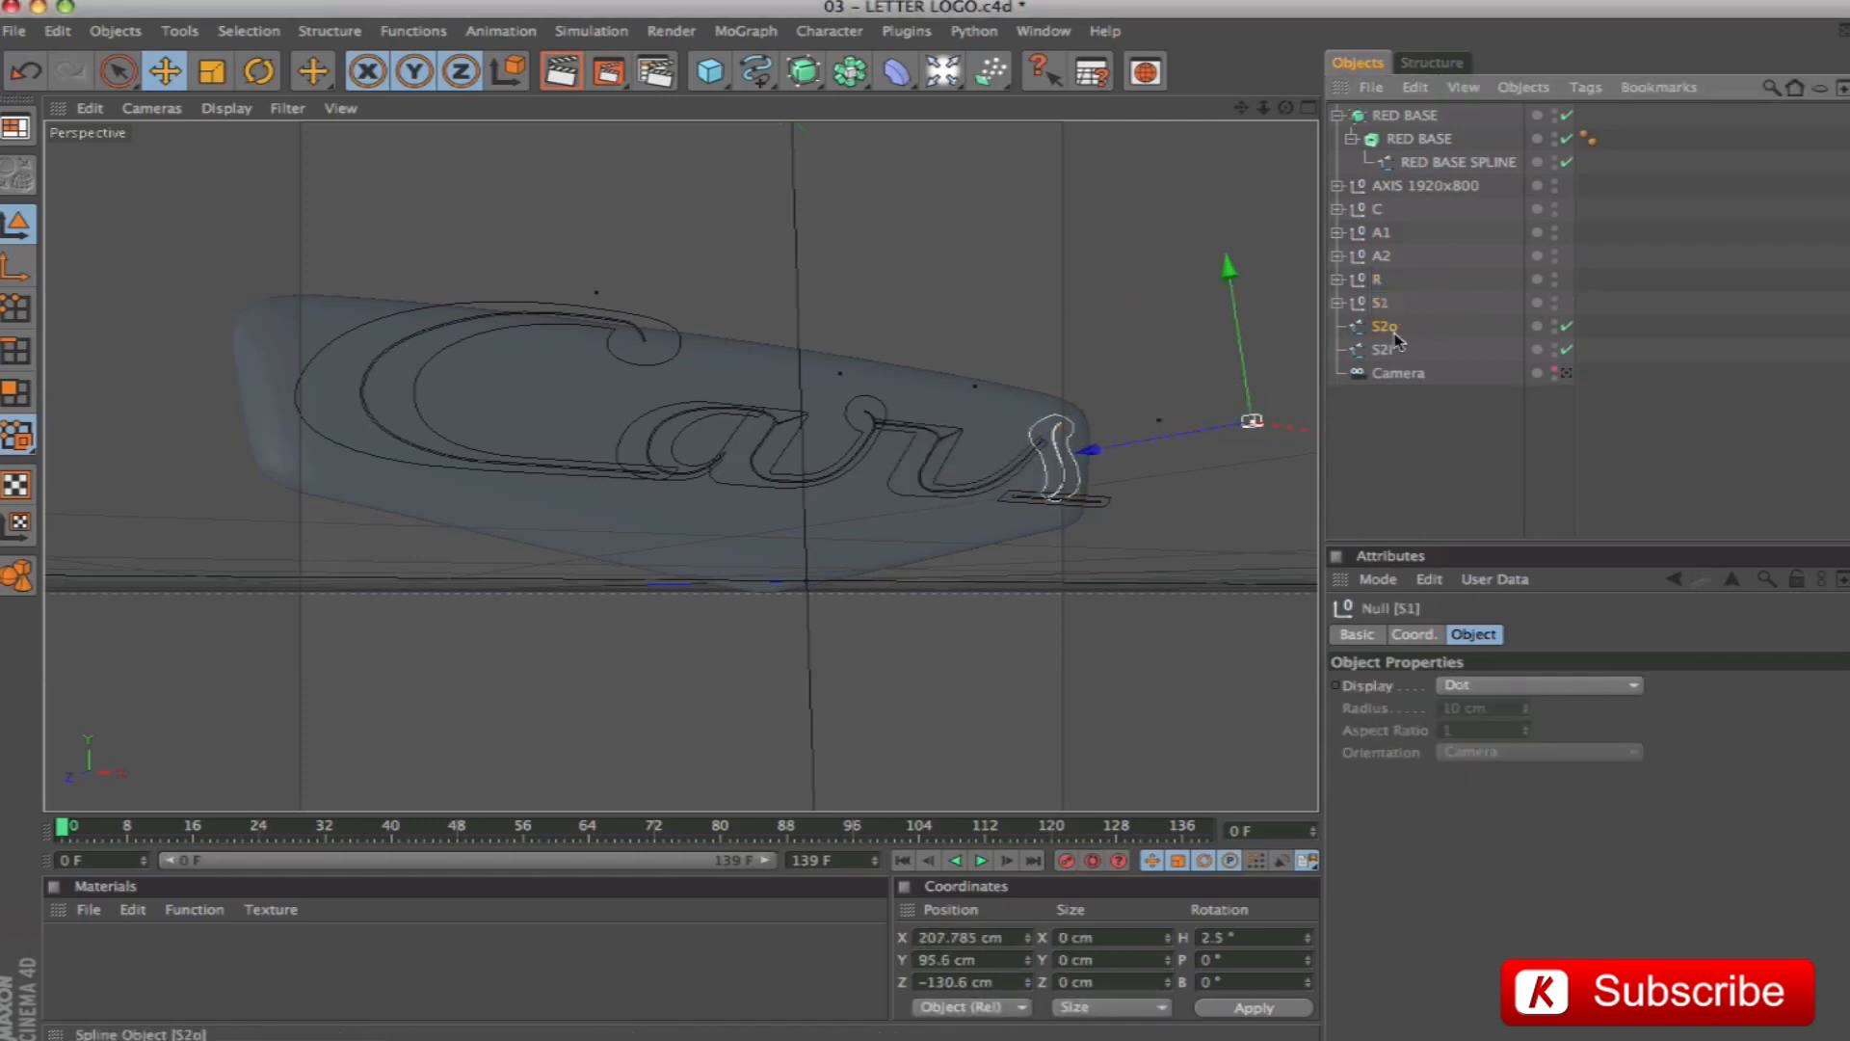
ctrl+click(1382, 348)
key(alt+g)
double_click(1386, 326)
text(S2)
key(Return)
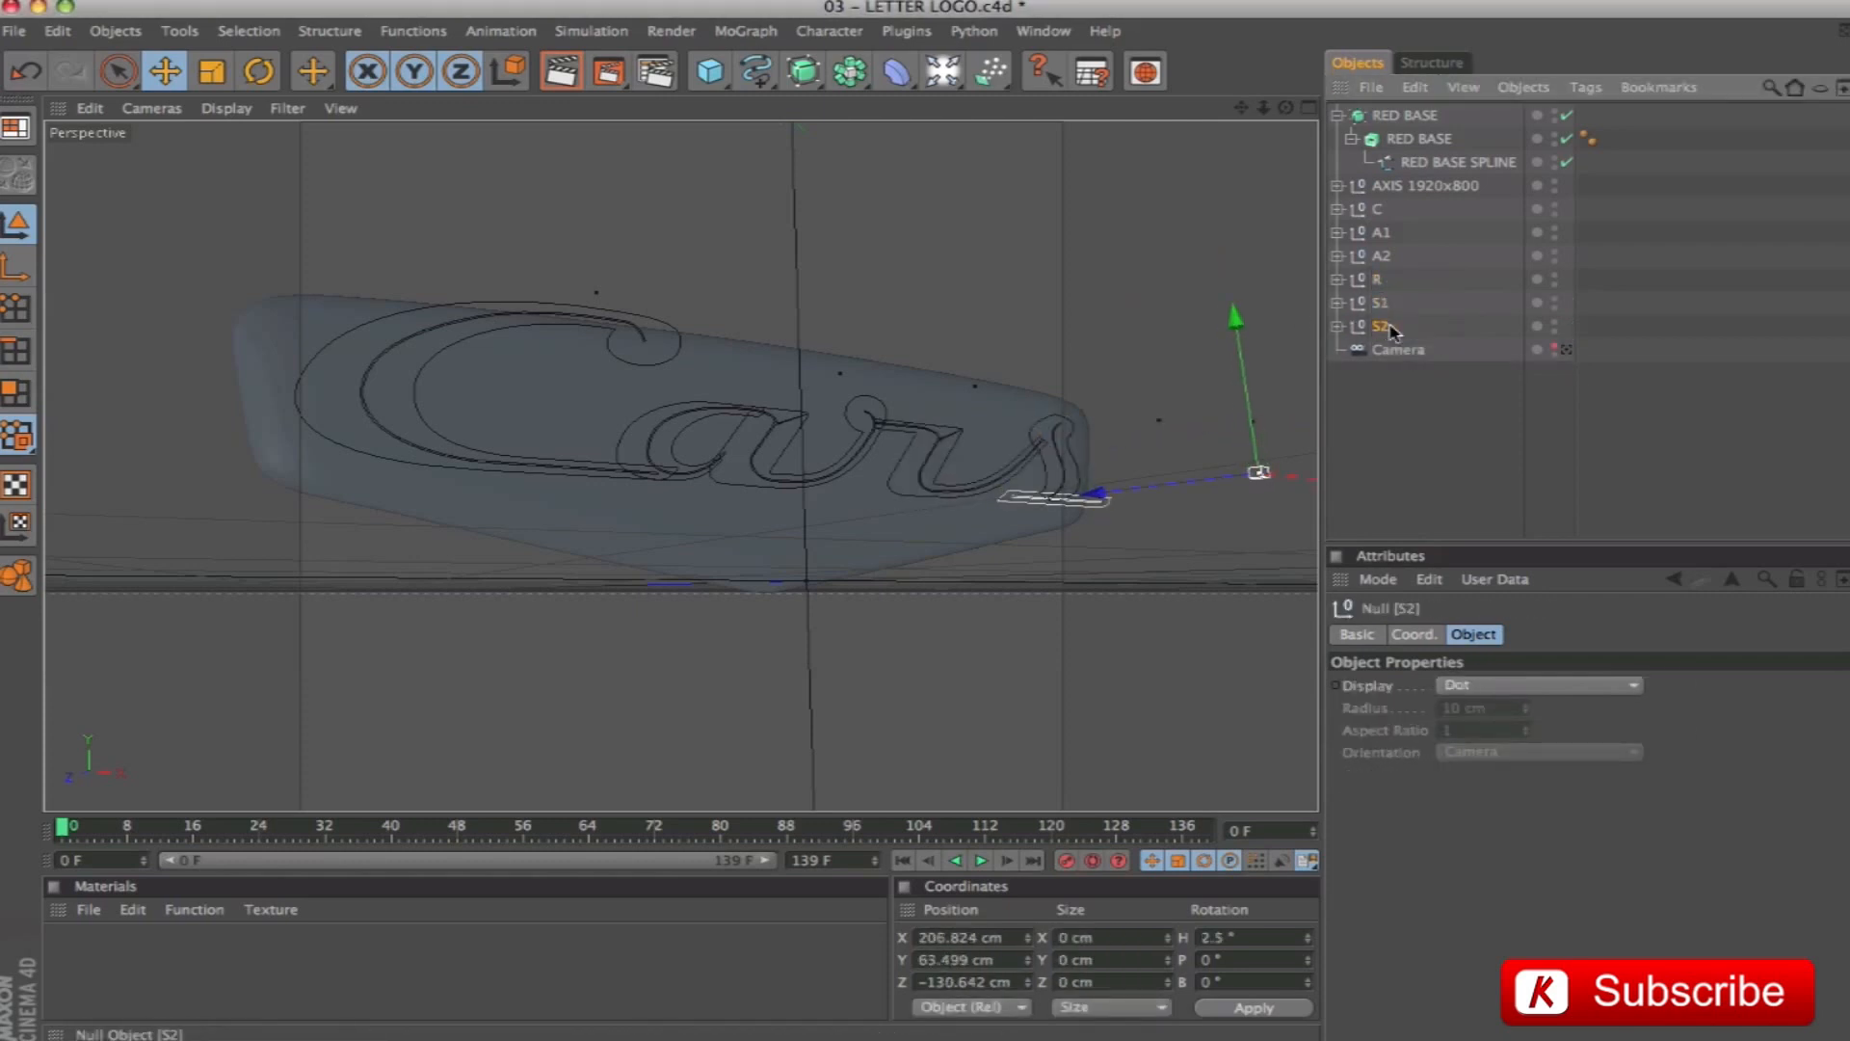
Check each letter group and hide A1, A2, R, S1 and S2, leaving the C group and the red base visible
click(1387, 207)
key(Down)
key(Down)
key(Down)
key(Down)
key(Down)
click(1378, 208)
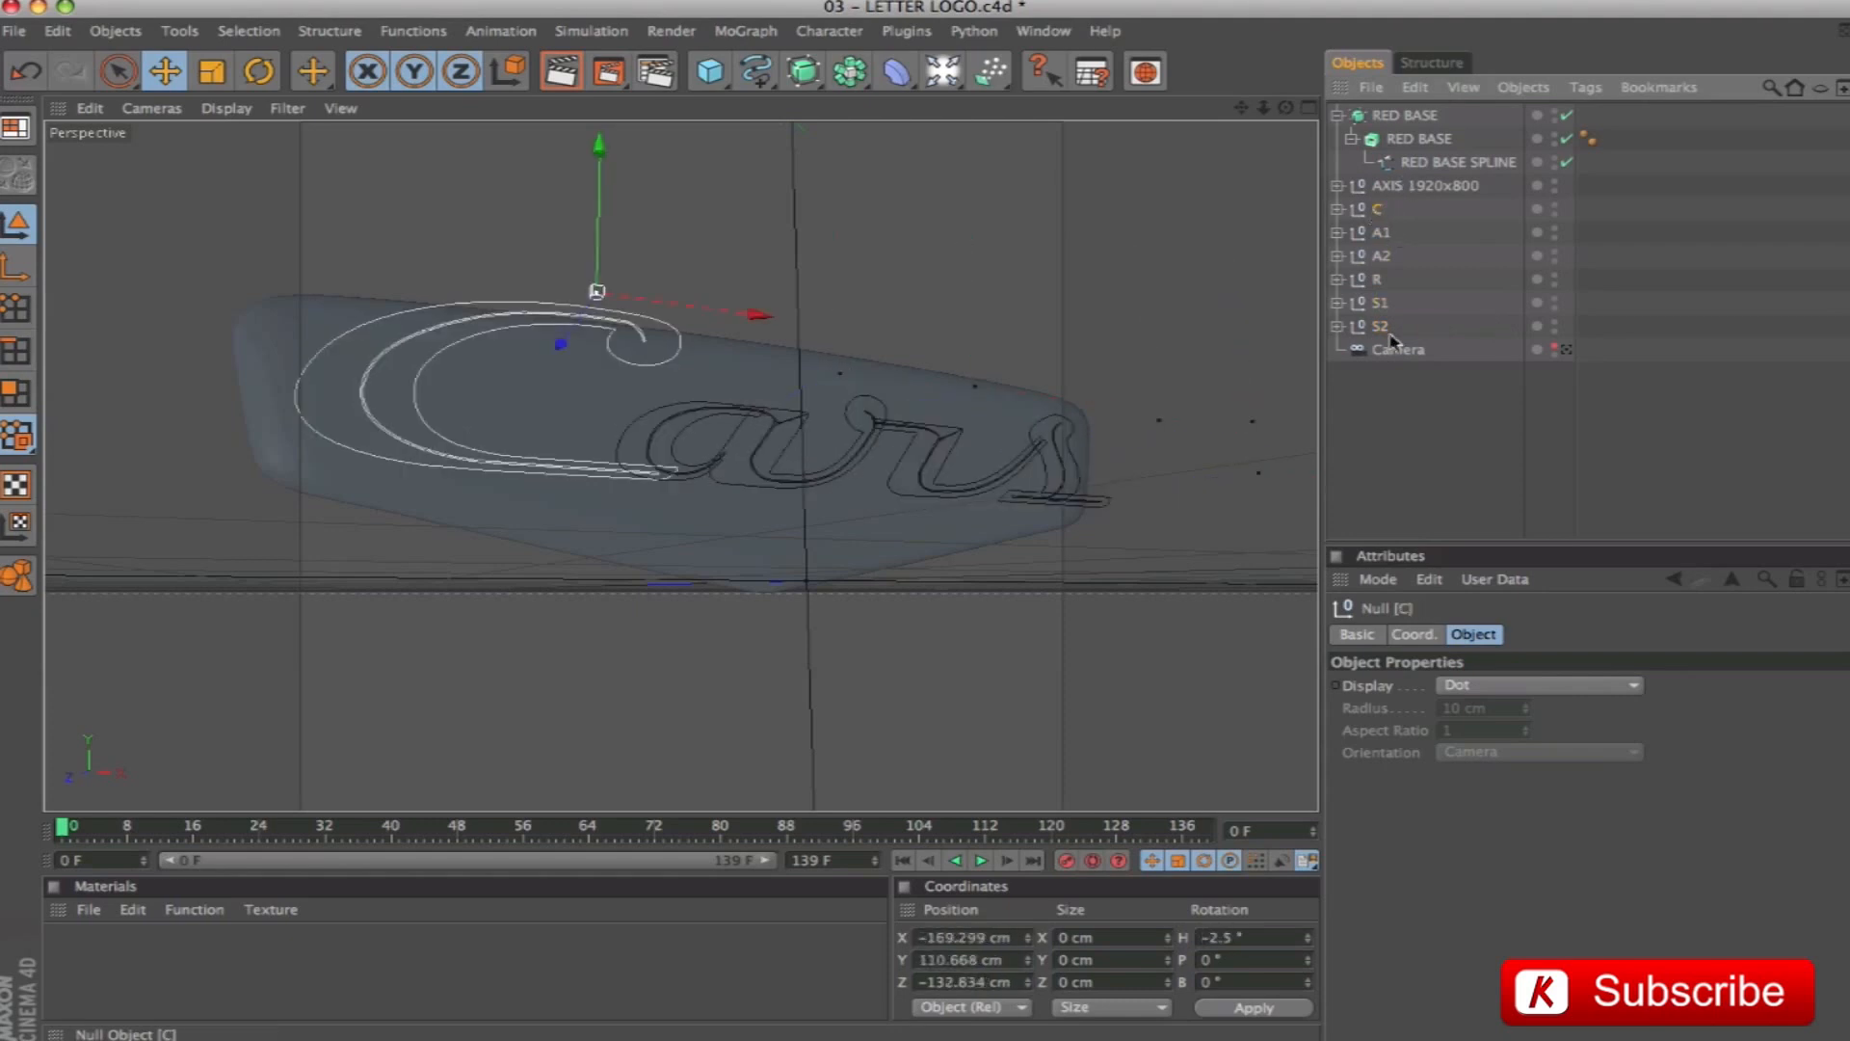
drag(1563, 231, 1562, 324)
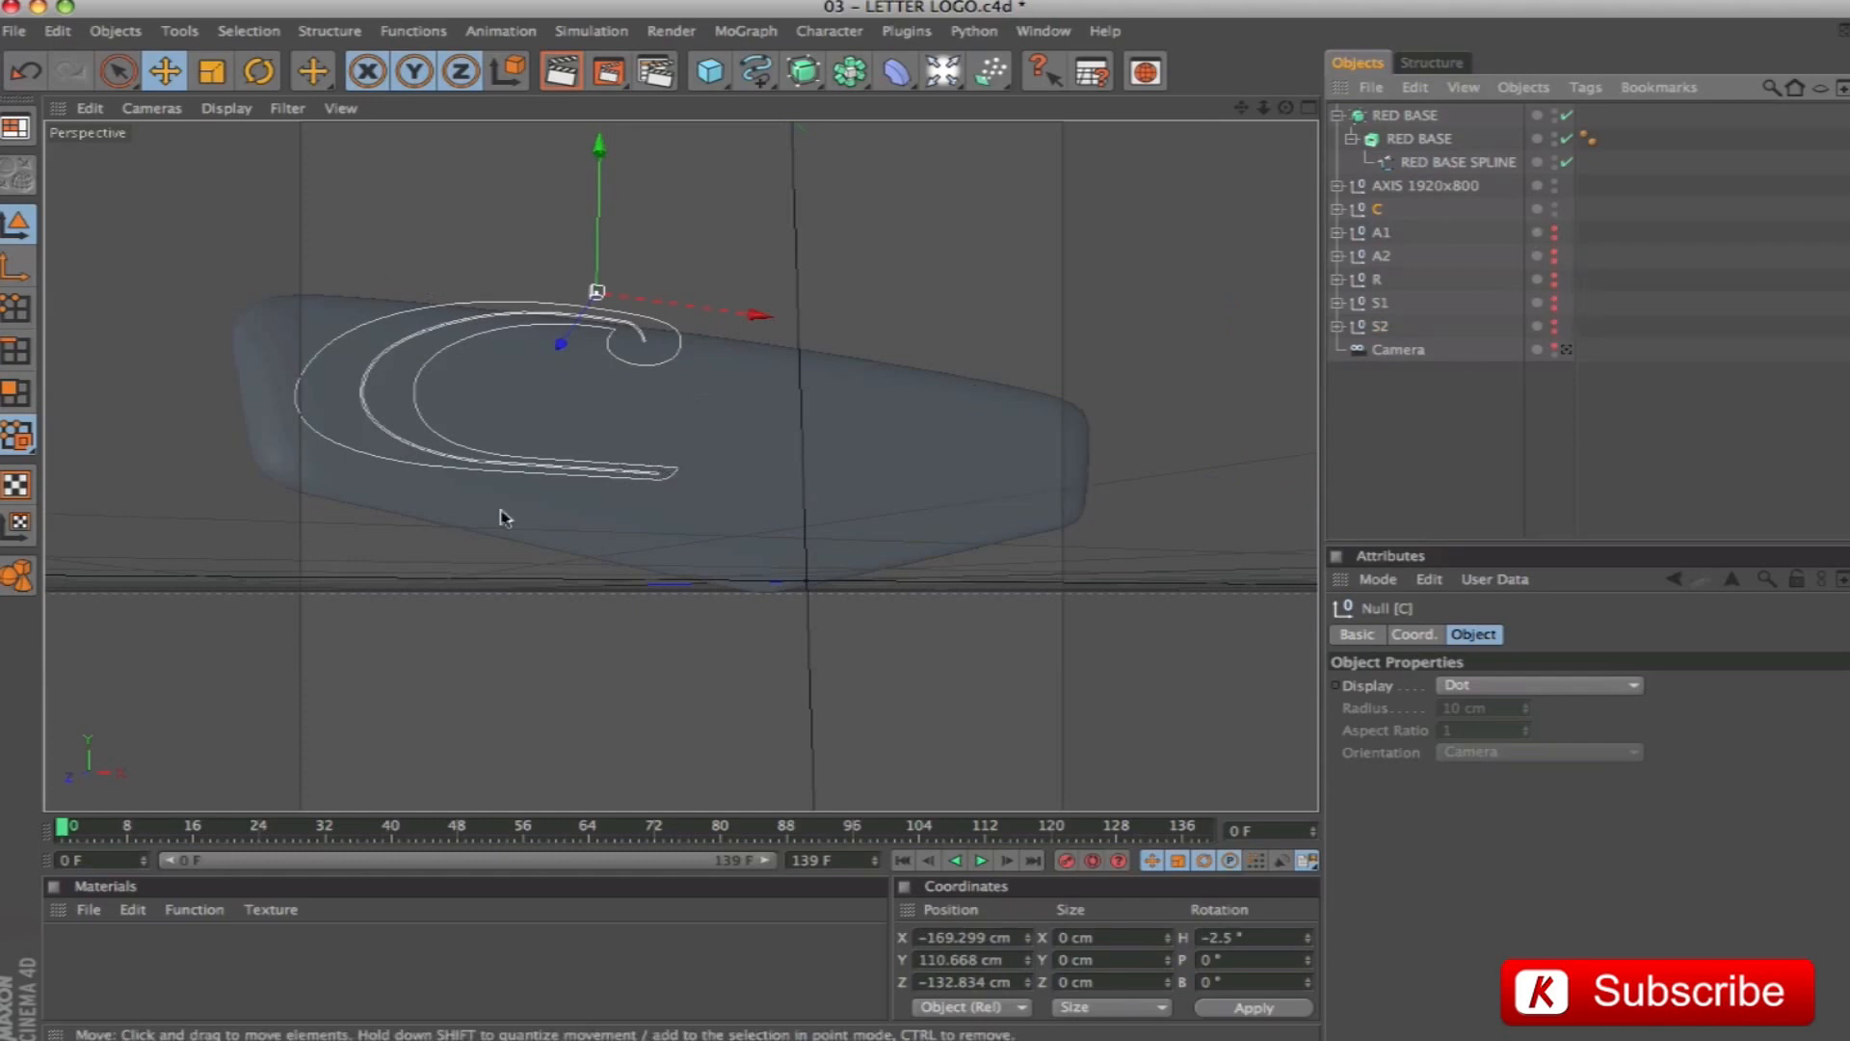
Project the points of the Co spline onto the red base with the Project spline tool set to XY Plane mode
click(1336, 210)
click(1391, 236)
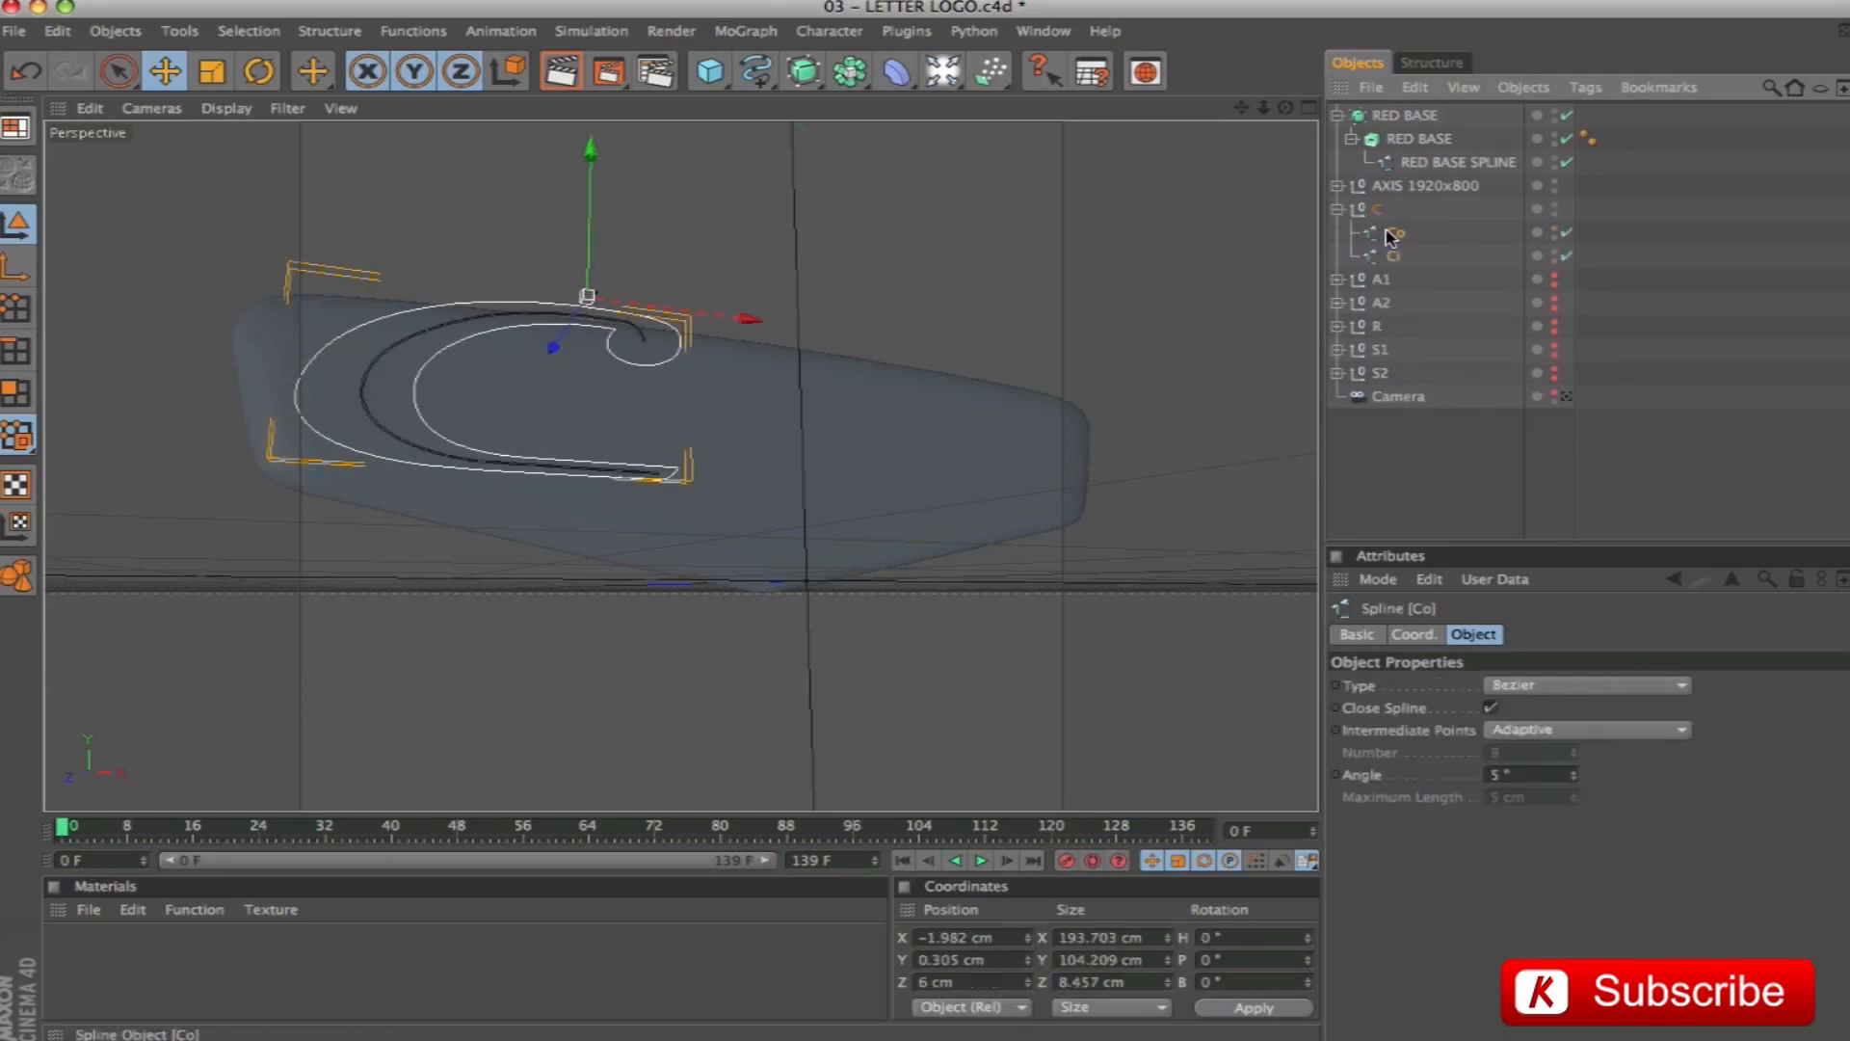
click(15, 308)
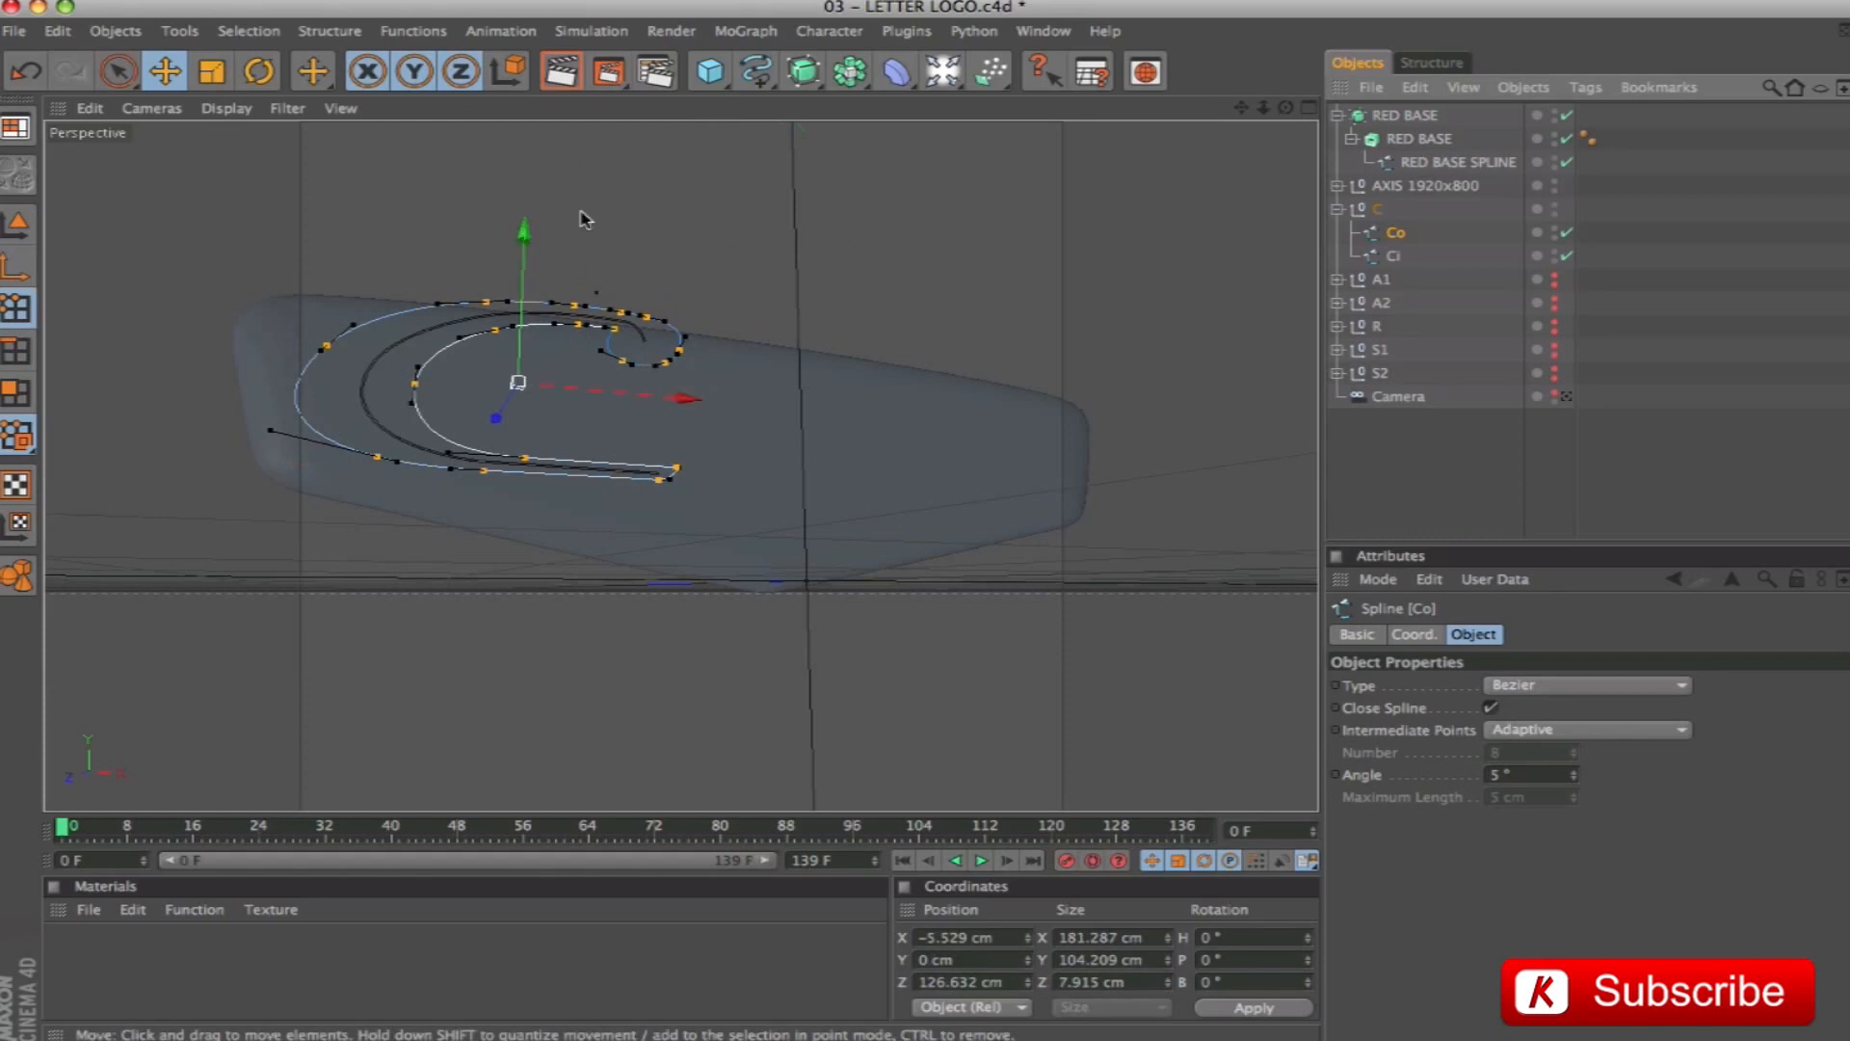
click(328, 31)
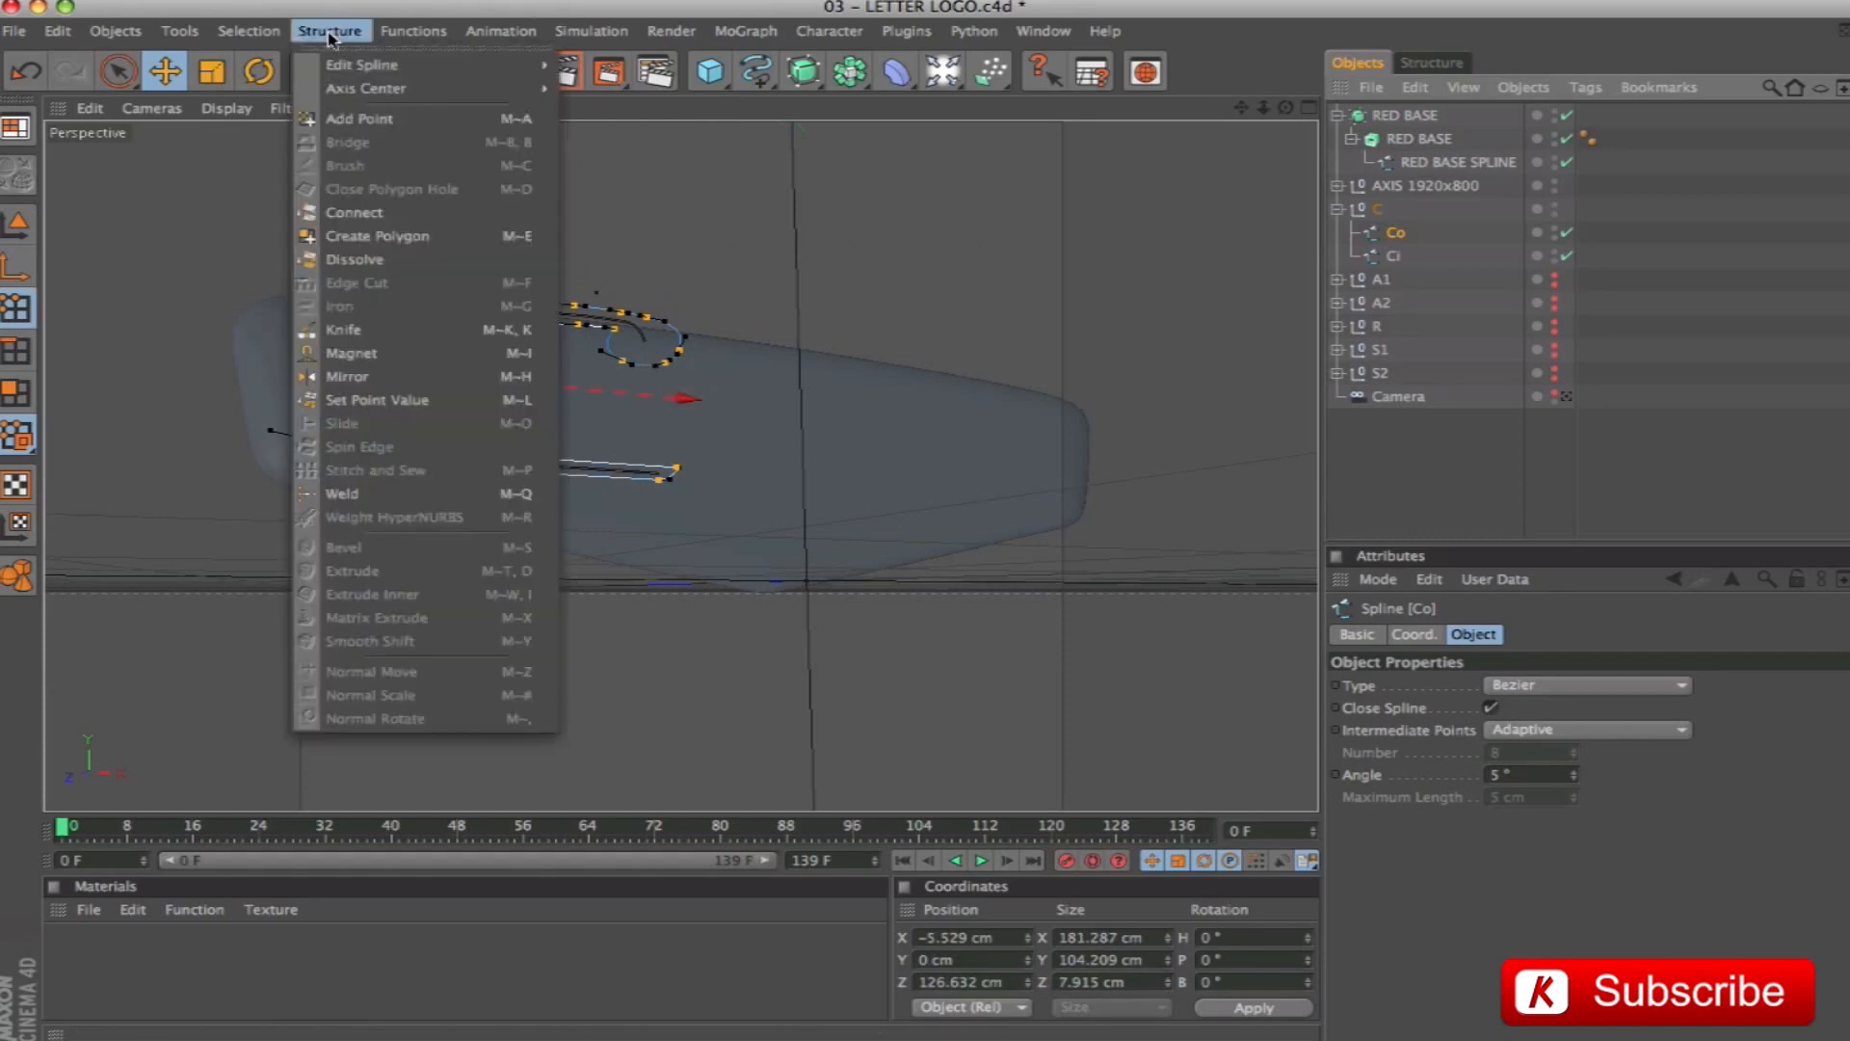
mouse_move(361, 64)
click(714, 500)
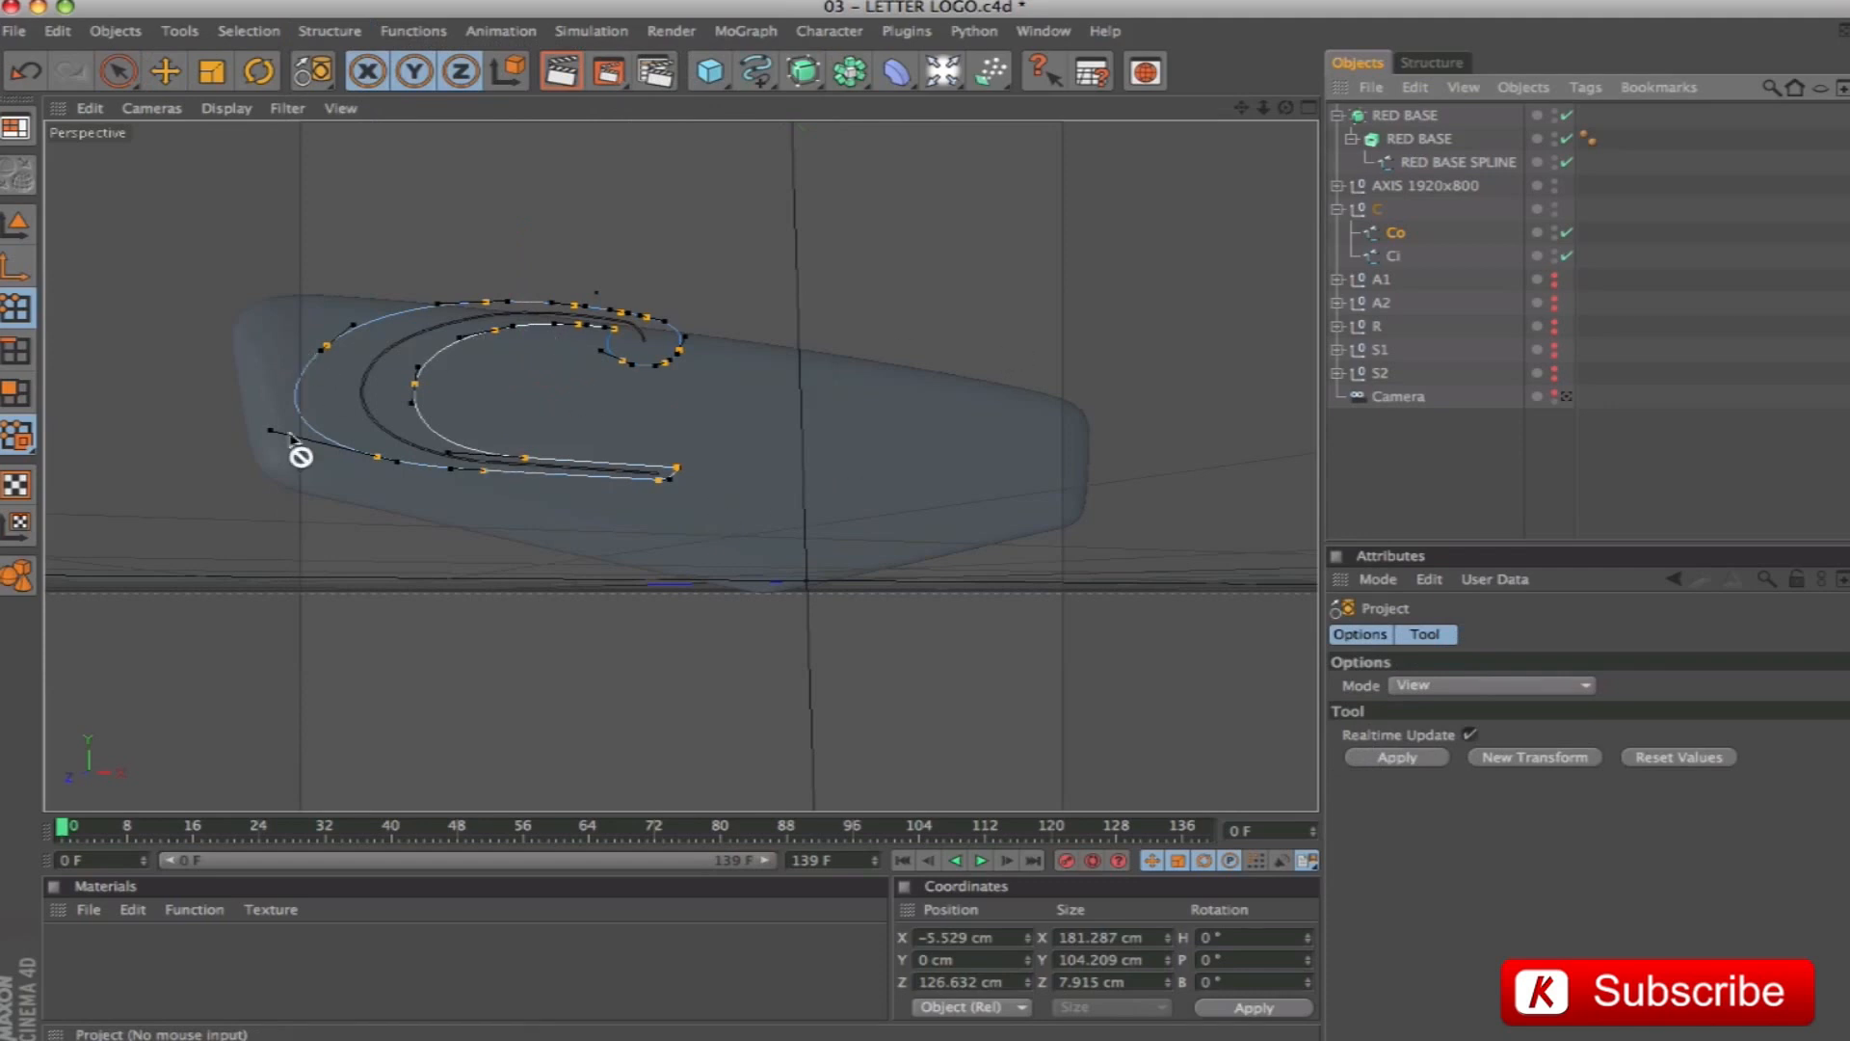
alt+drag(886, 379, 689, 482)
alt+drag(388, 504, 242, 457)
alt+drag(622, 338, 633, 358)
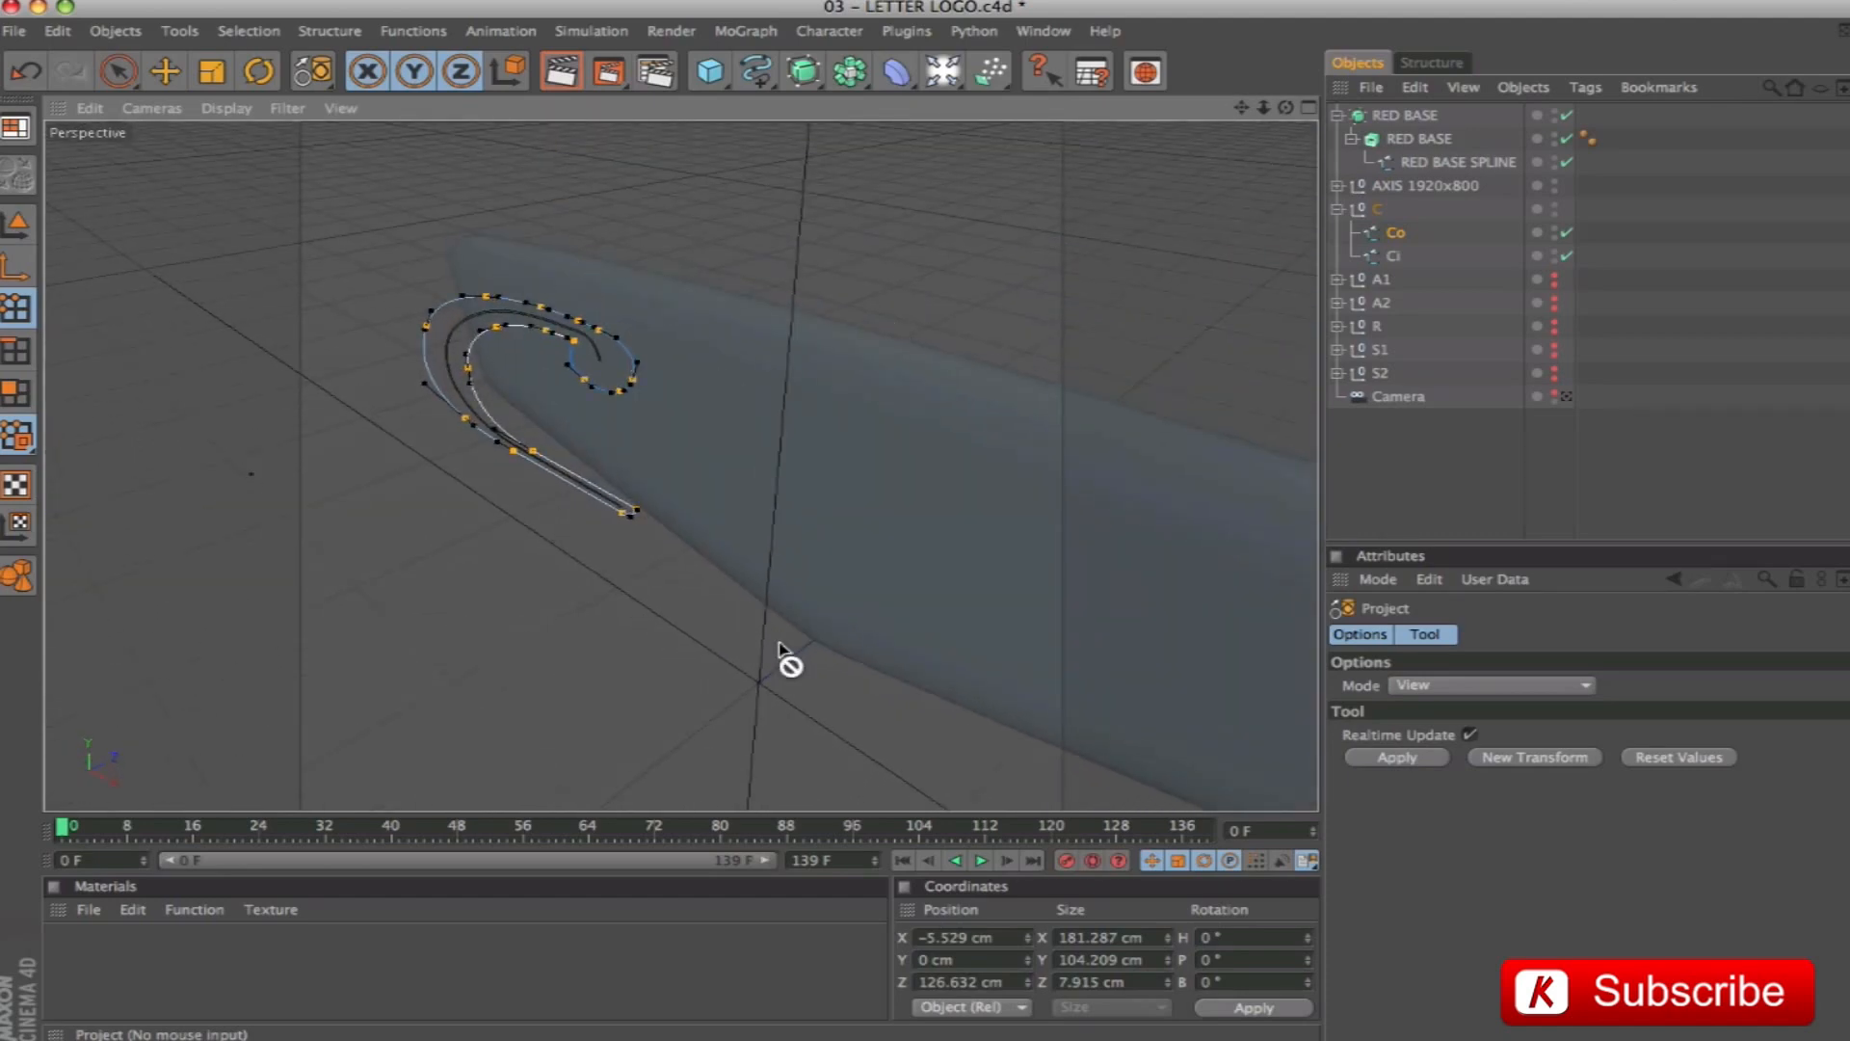
click(1445, 685)
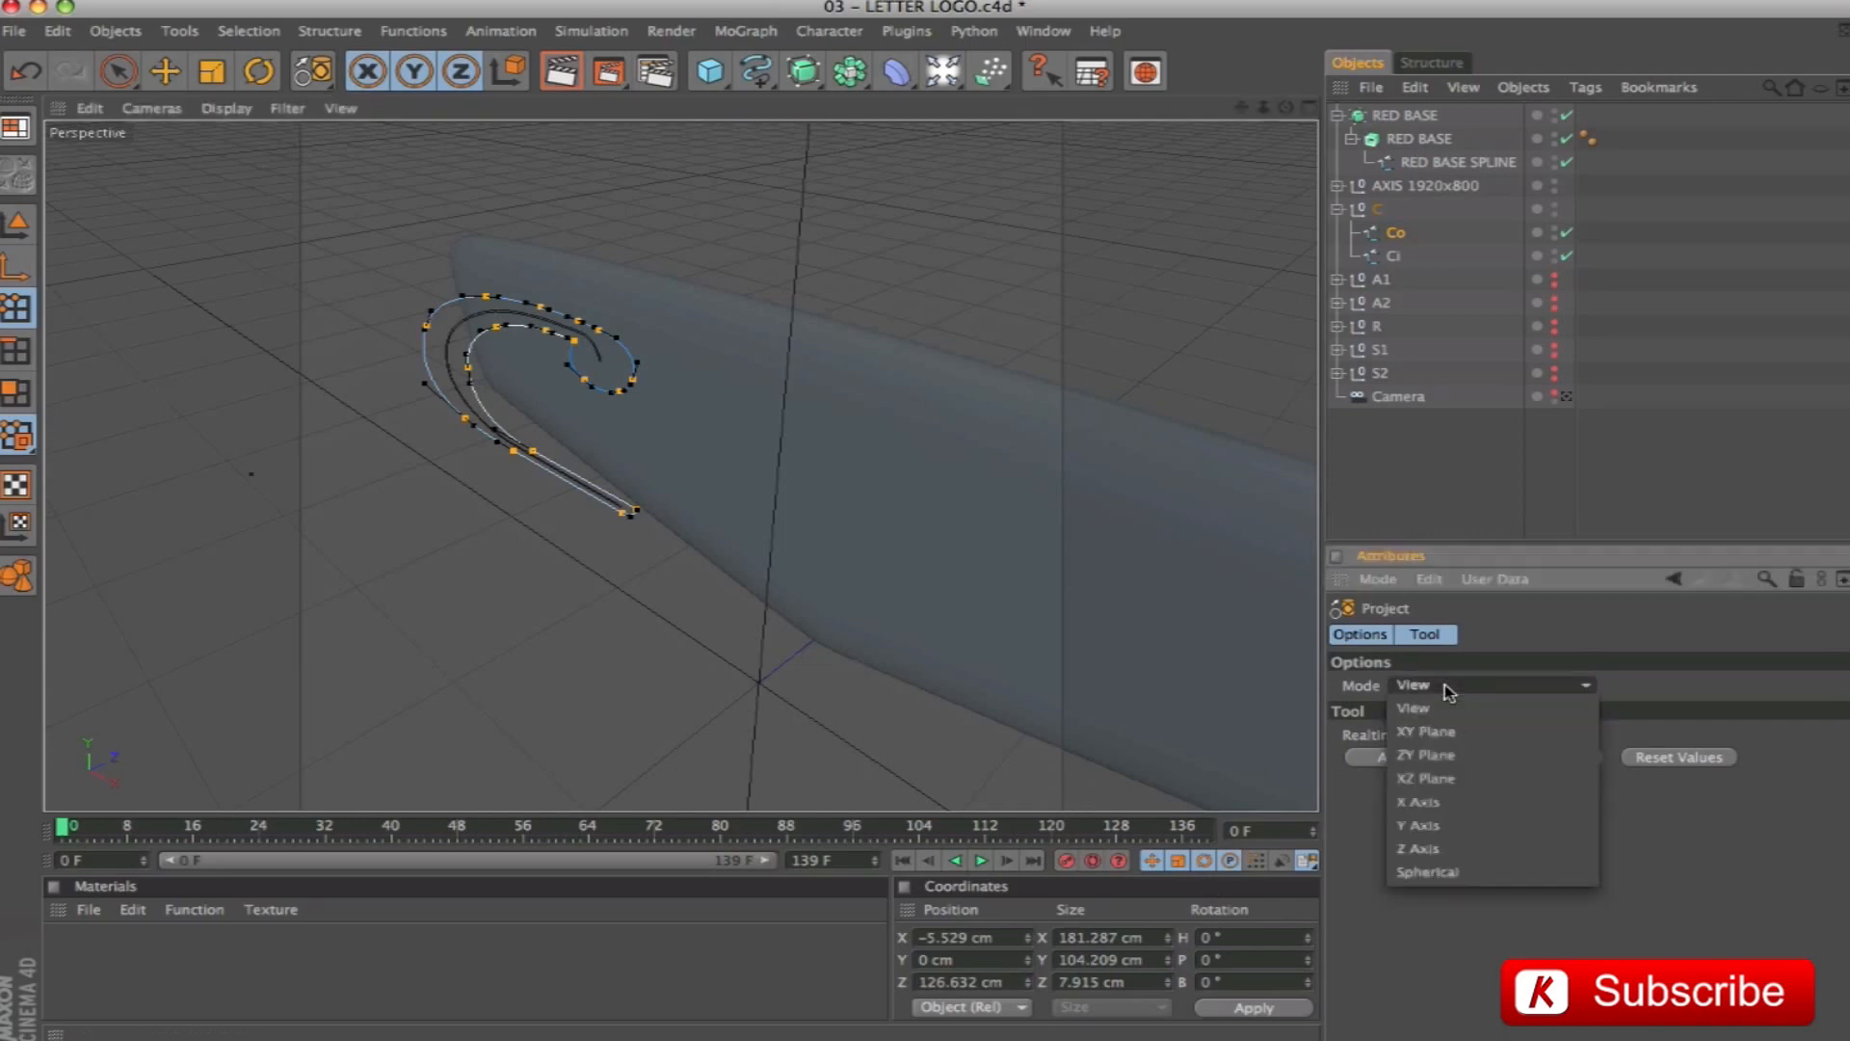
click(1450, 733)
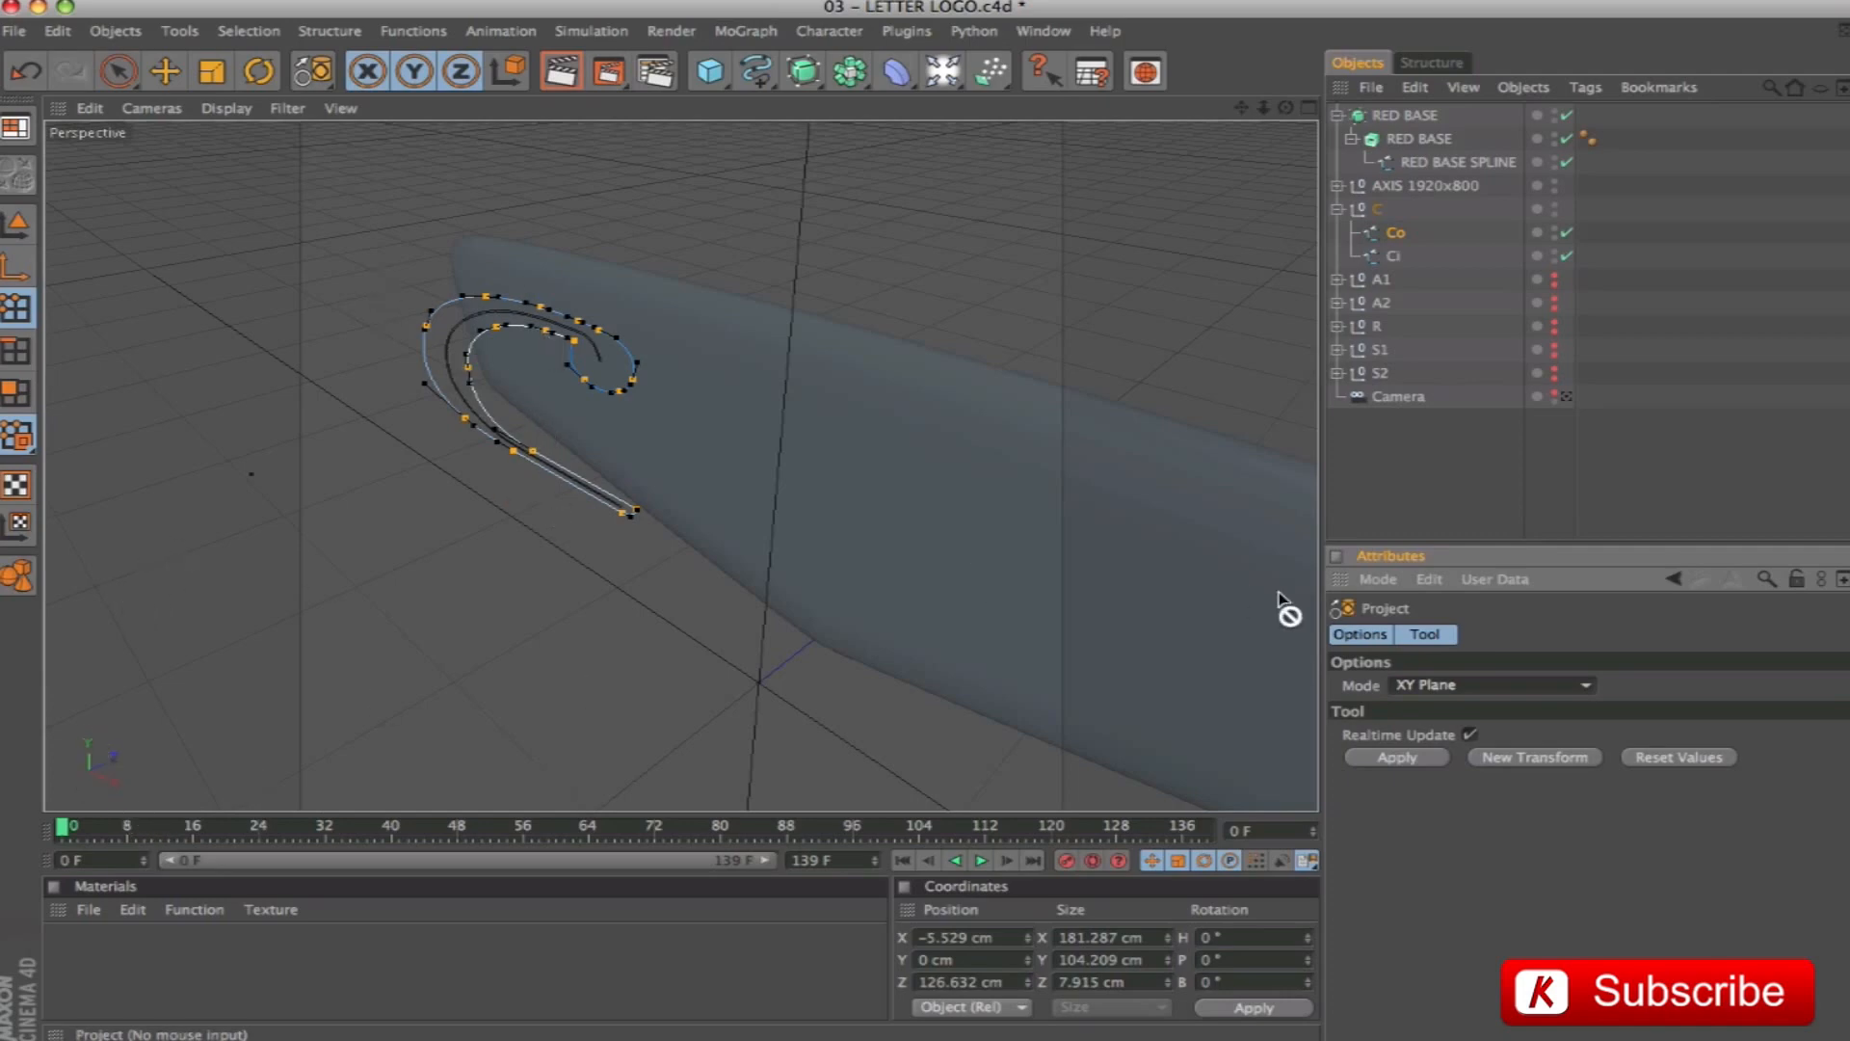
click(1403, 757)
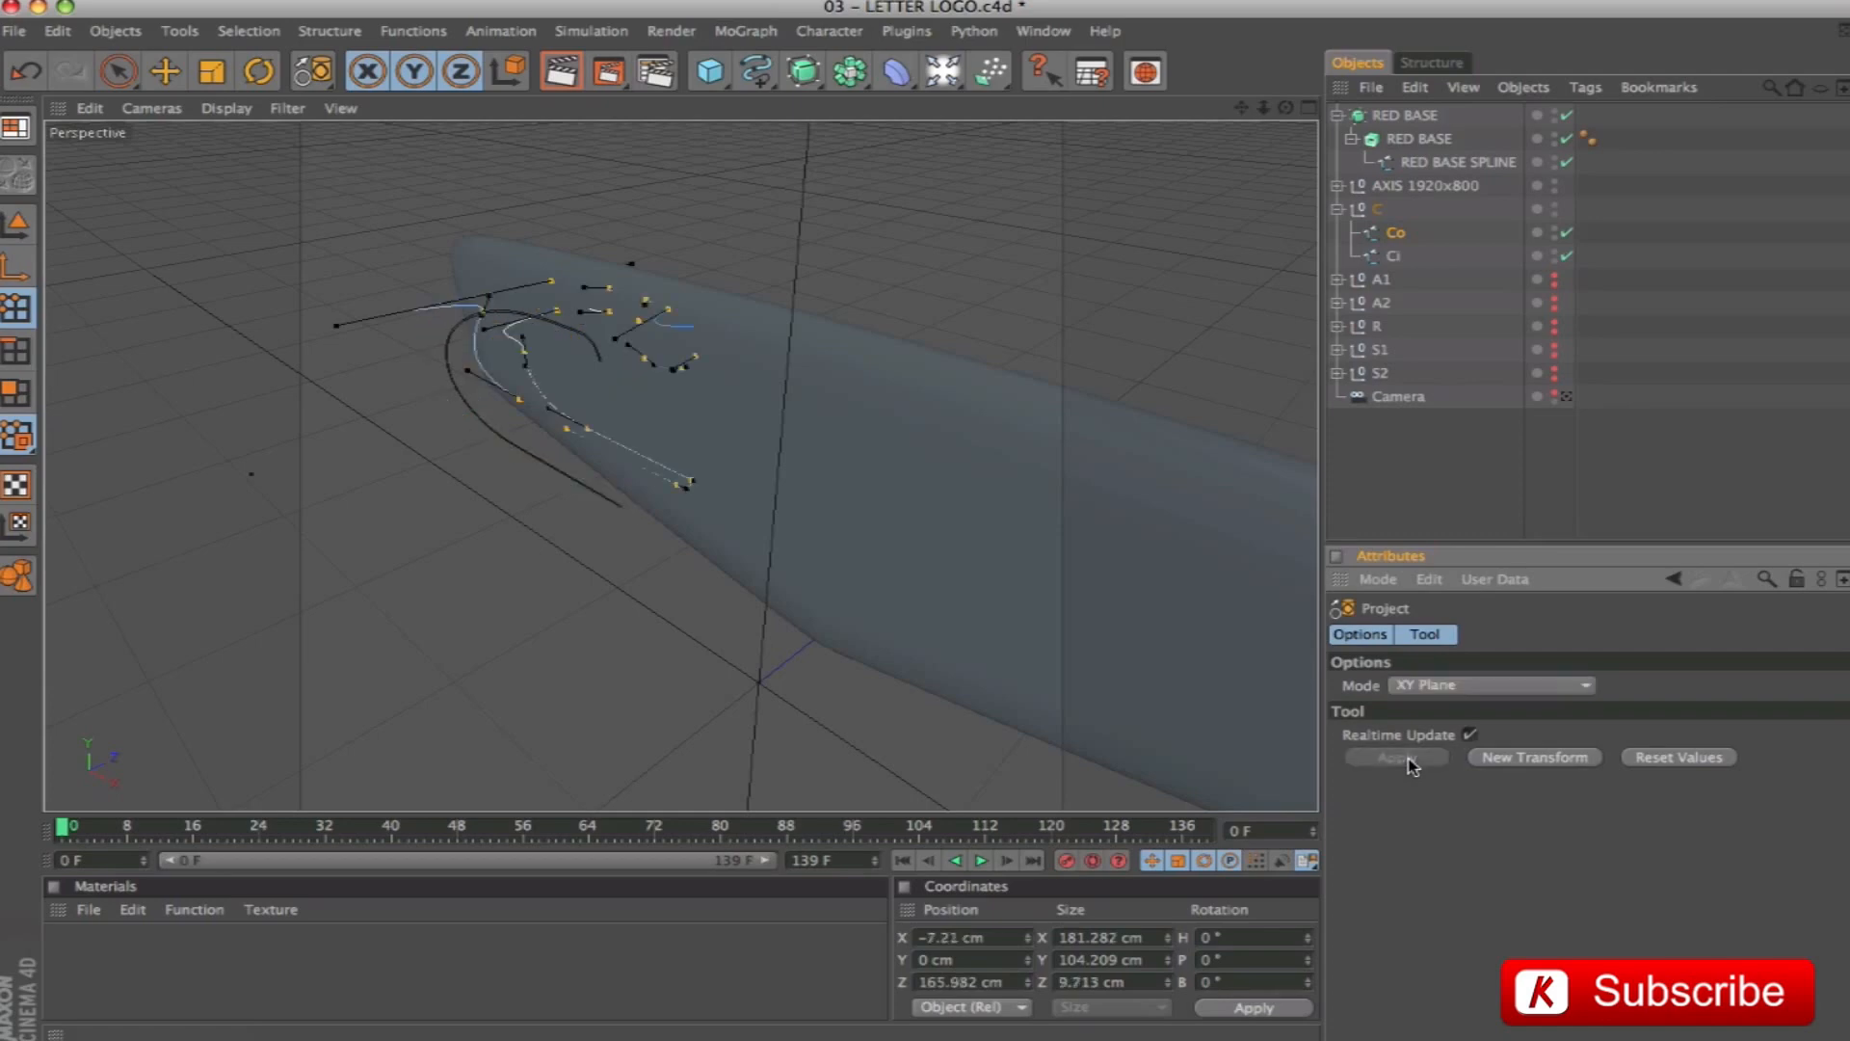
Examine from several angles how the projected Co spline and its tangents lie against the red base
alt+drag(762, 308, 1132, 140)
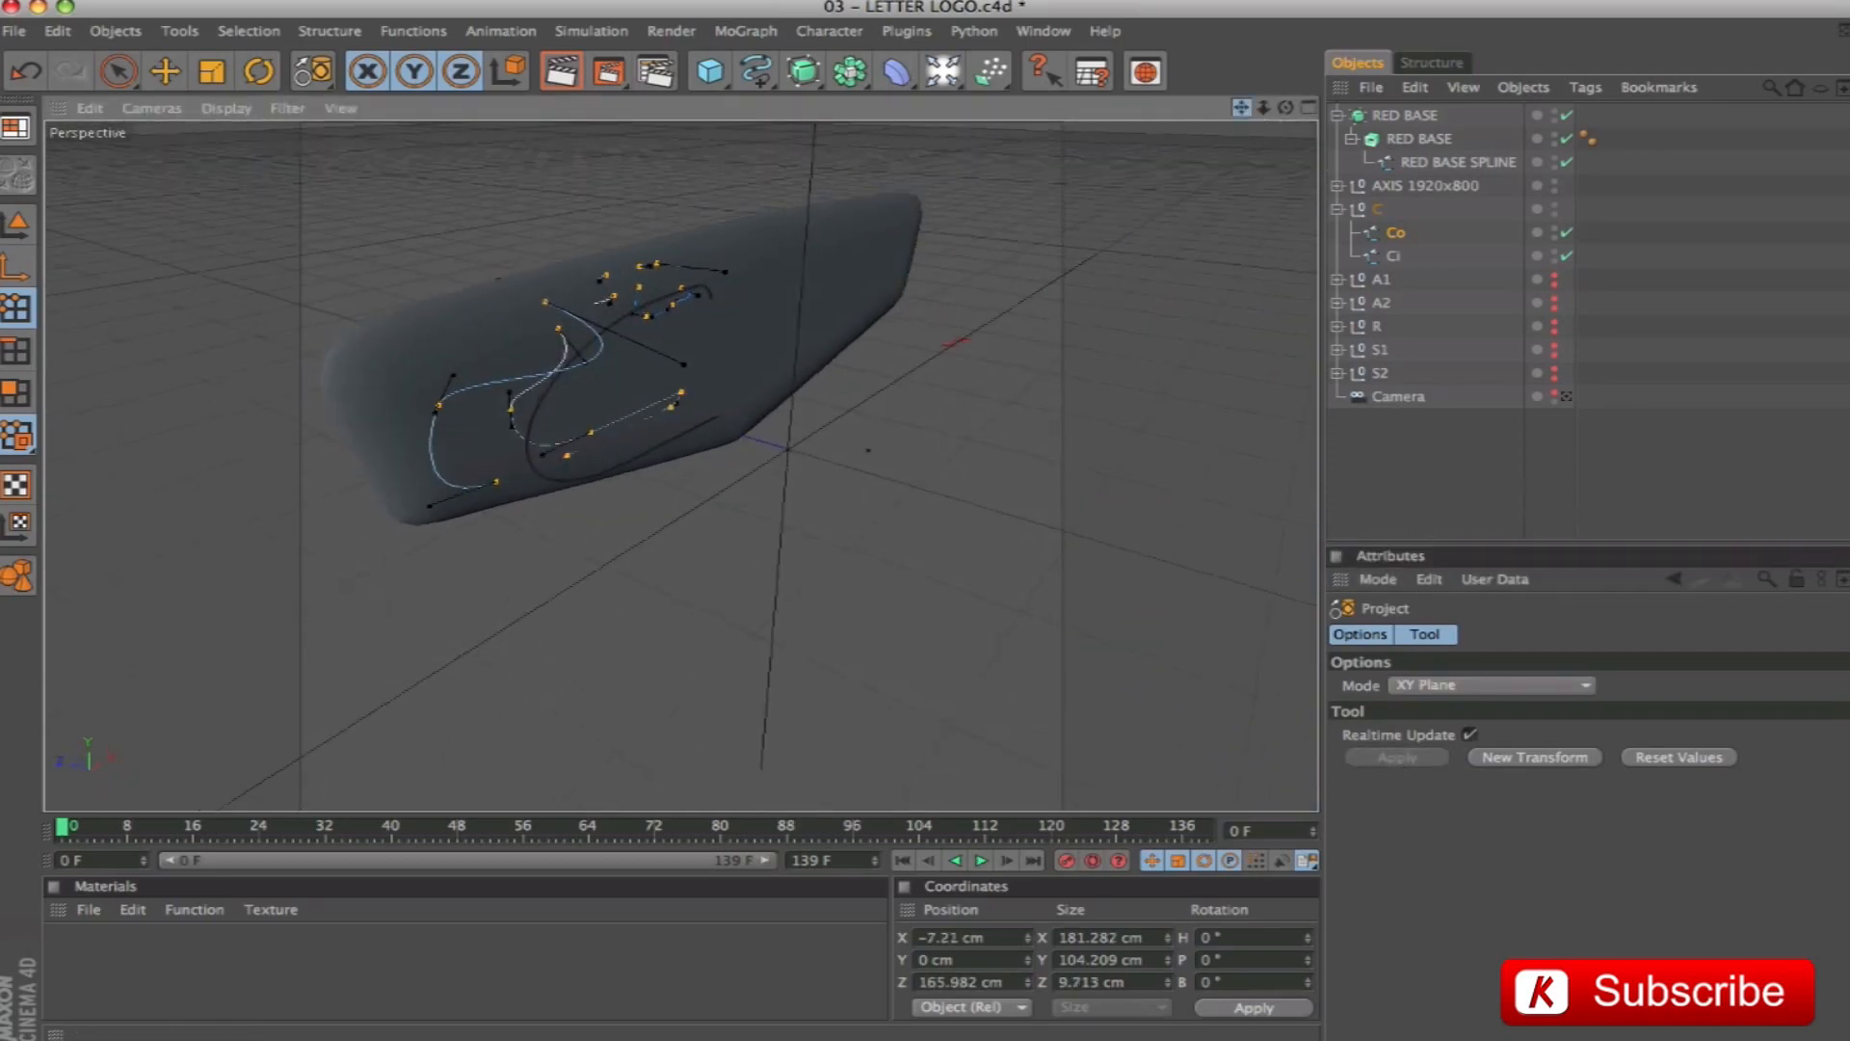
drag(1241, 108, 1272, 214)
alt+drag(1041, 338, 962, 389)
alt+right_drag(838, 526, 810, 400)
mouse_move(809, 400)
alt+mouse_down()
mouse_move(800, 284)
mouse_move(798, 378)
alt+mouse_up()
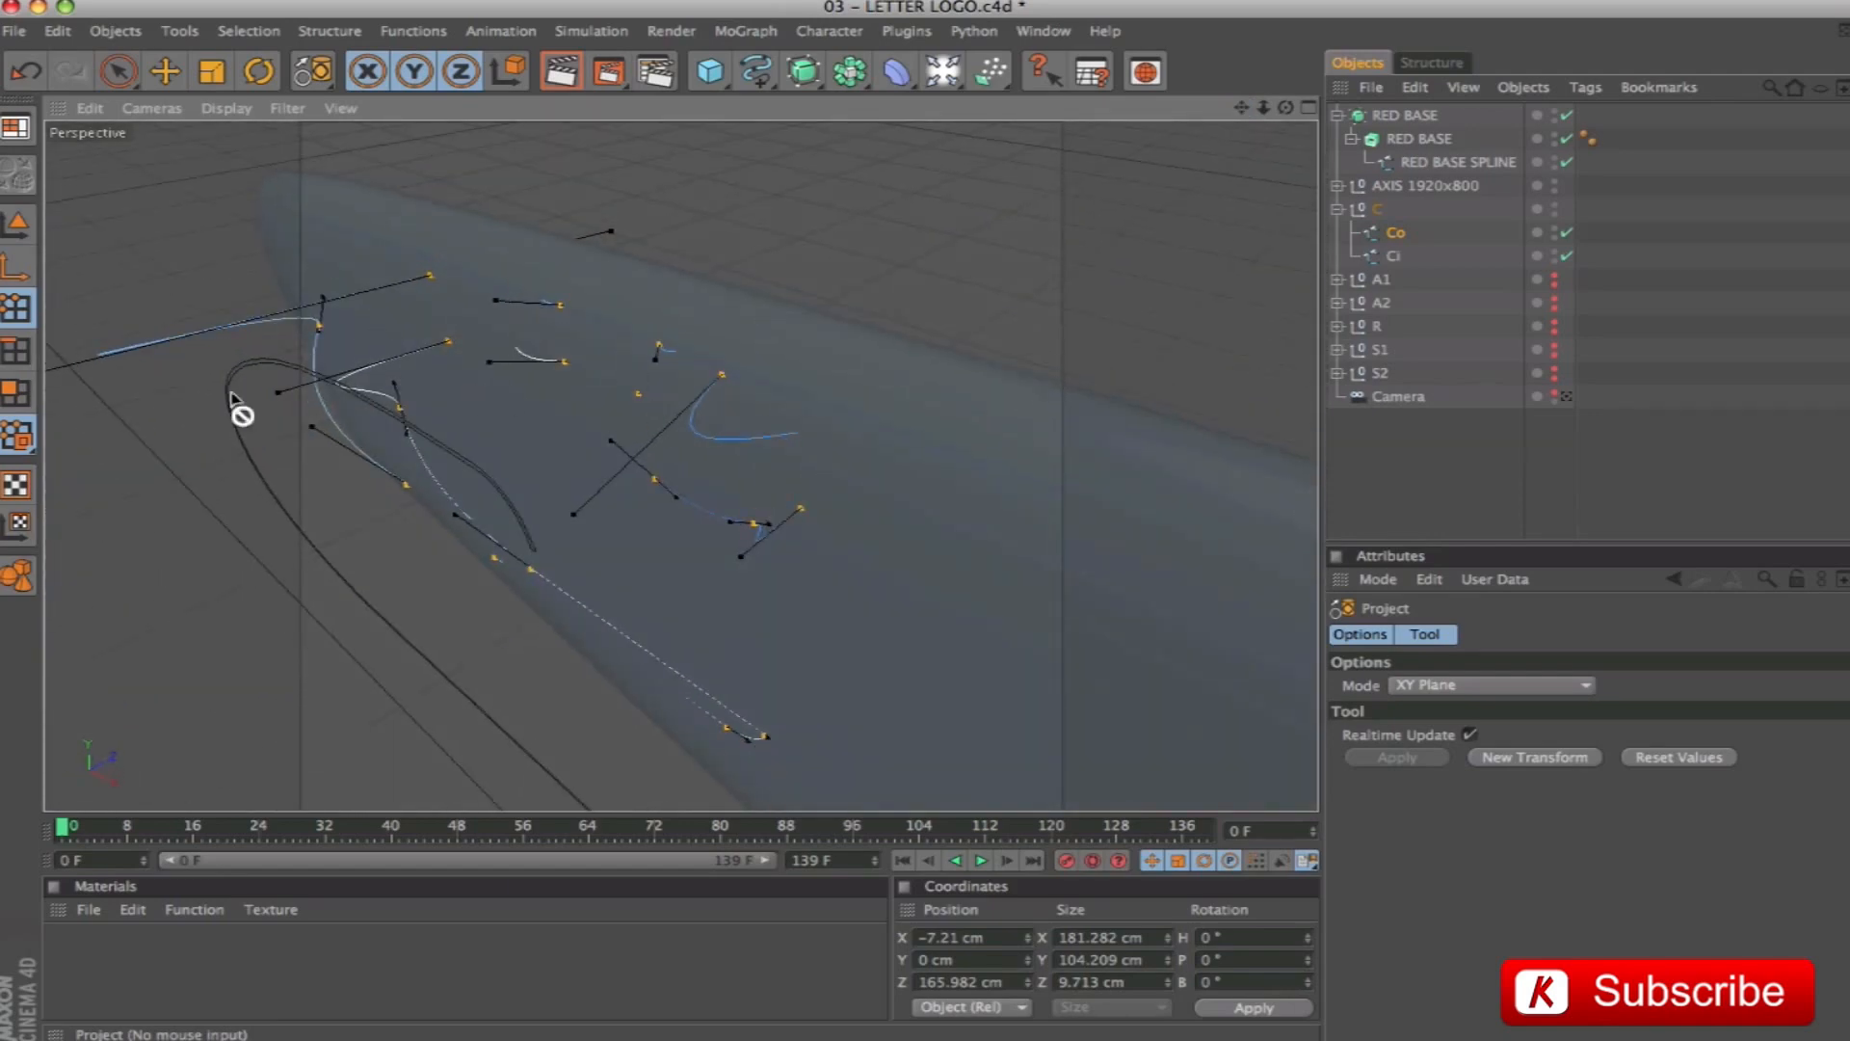
alt+drag(730, 525, 669, 415)
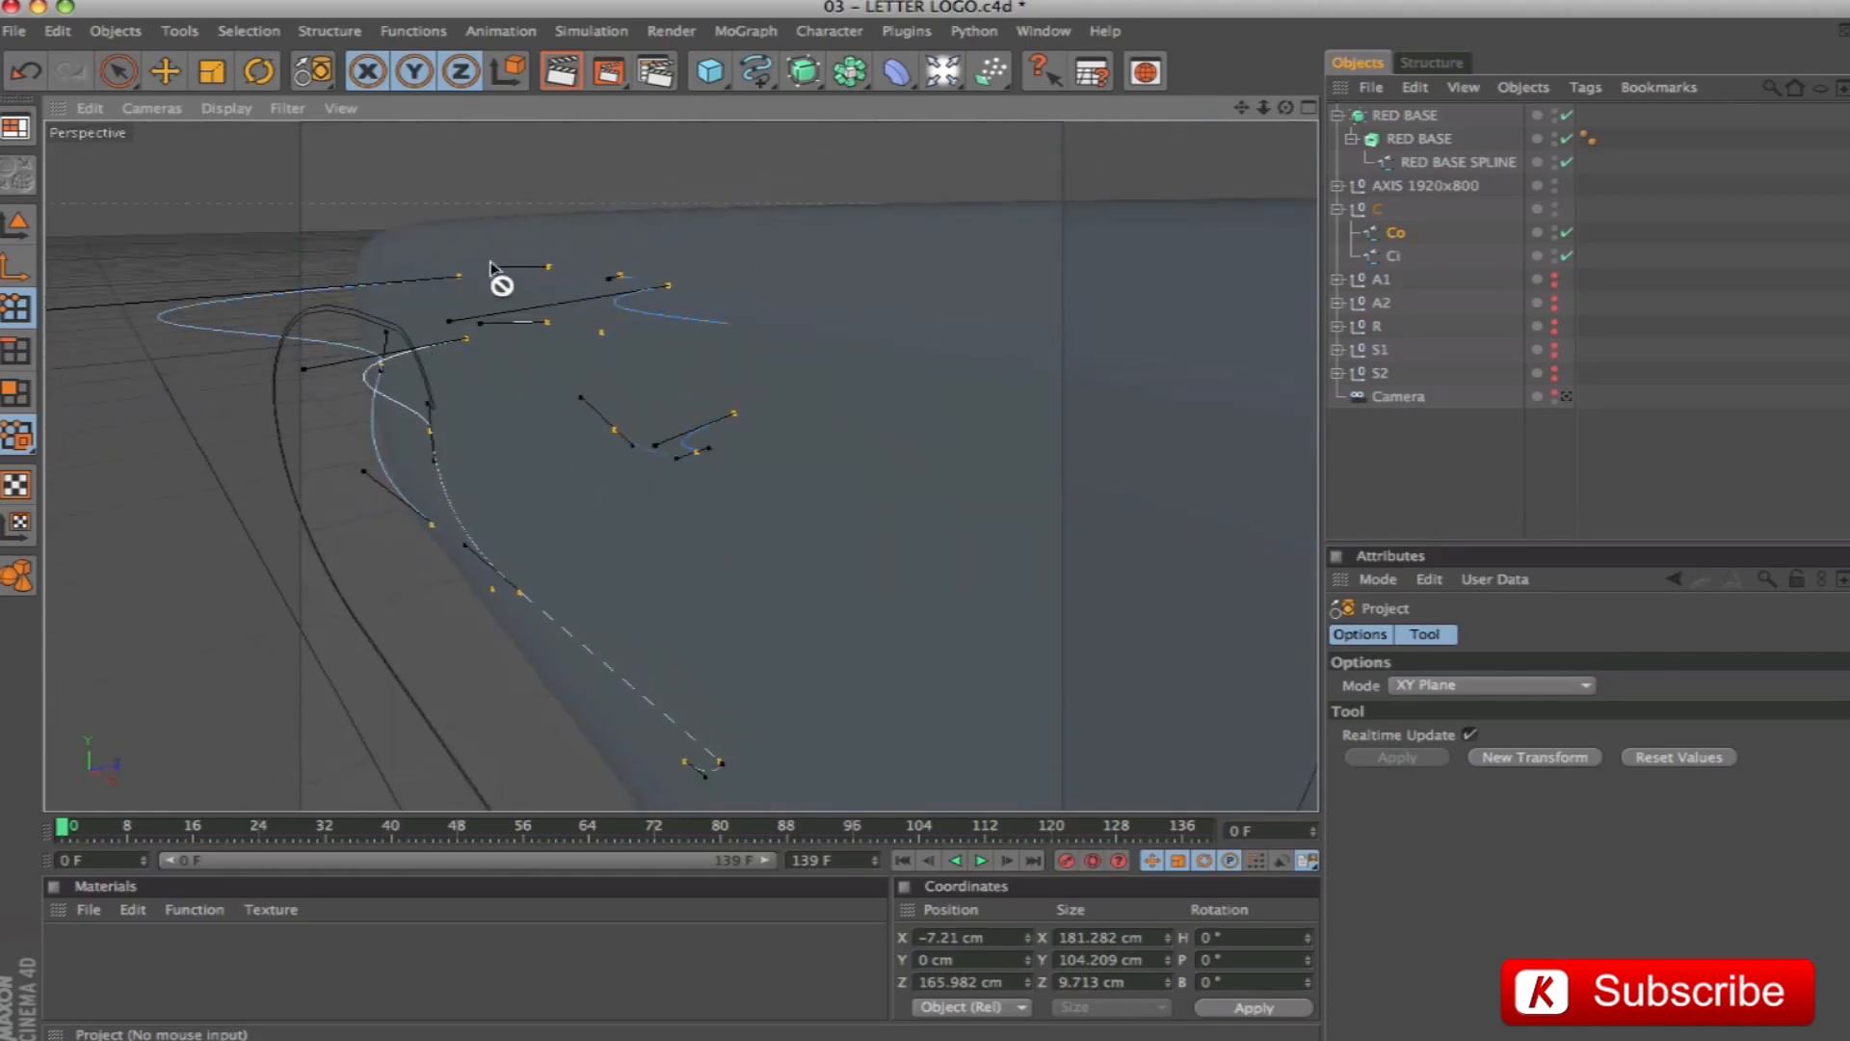
mouse_move(574, 541)
alt+mouse_down()
mouse_move(599, 545)
mouse_move(549, 542)
alt+mouse_up()
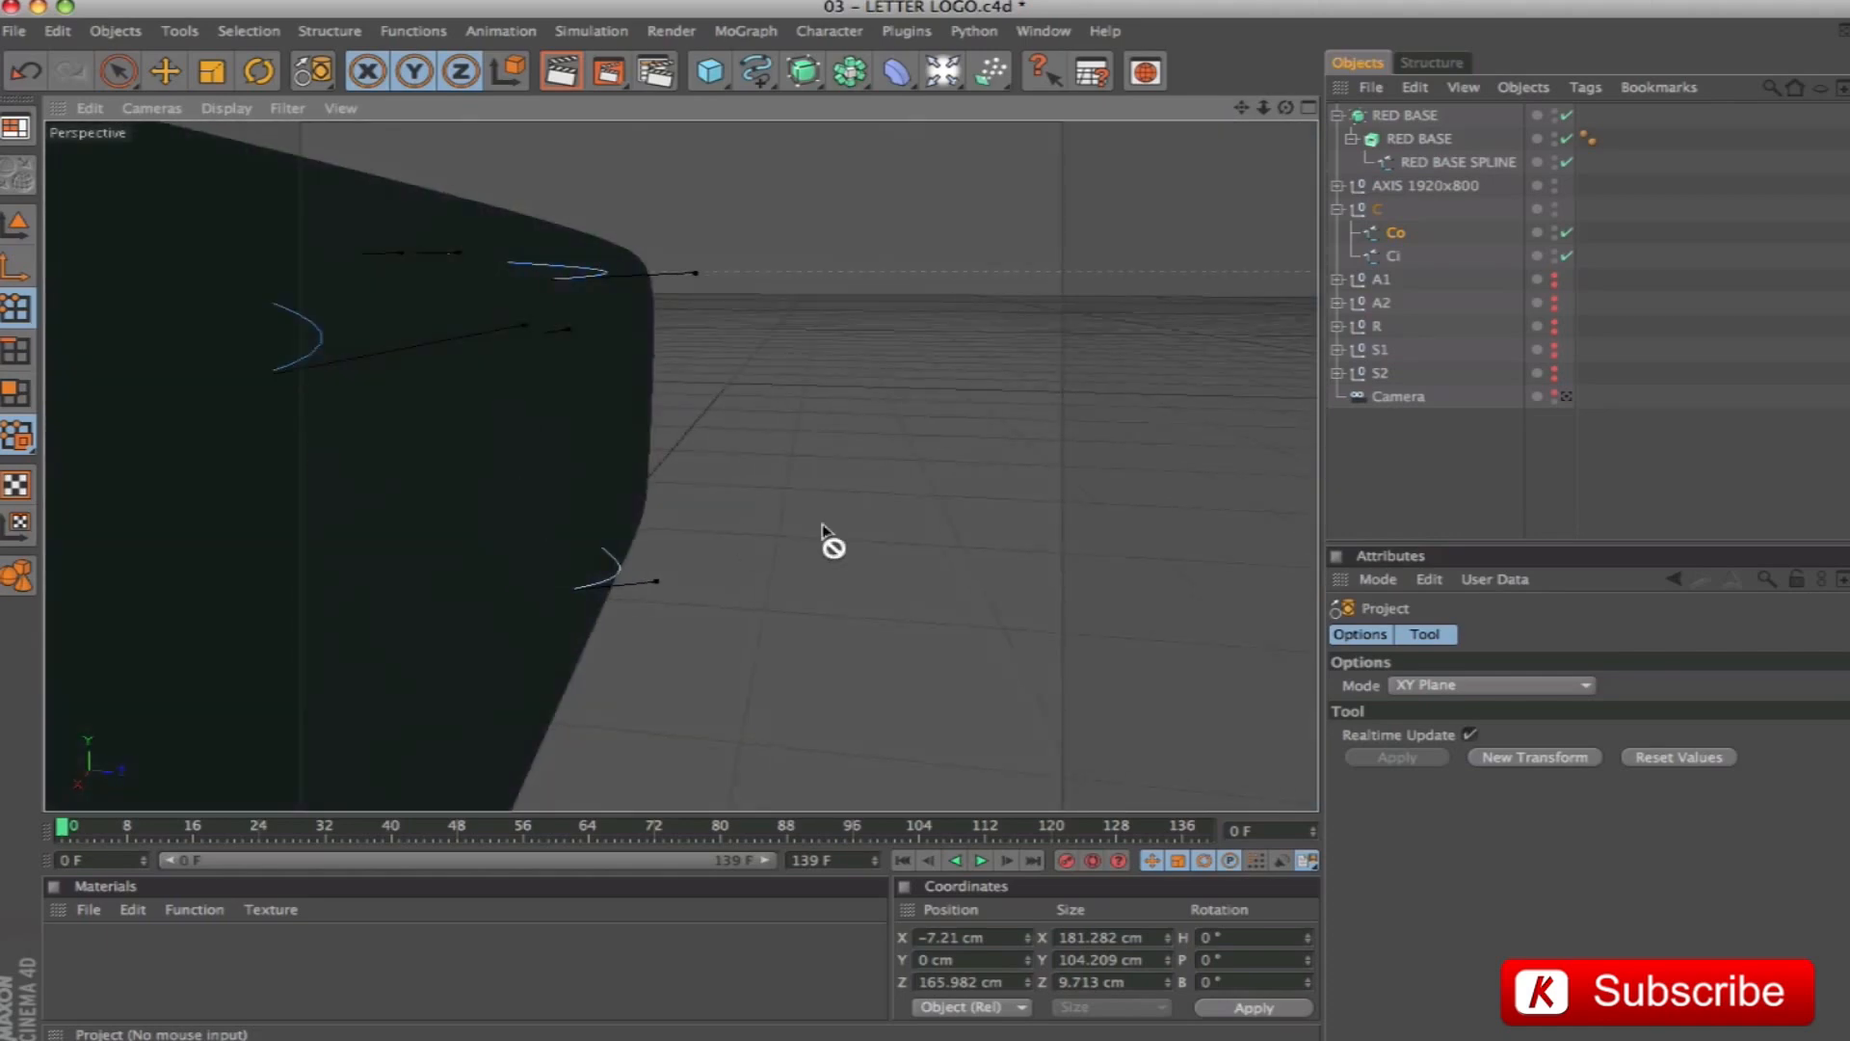
Set the end cap of the RED BASE extrude to None and reselect the Co spline
click(1409, 141)
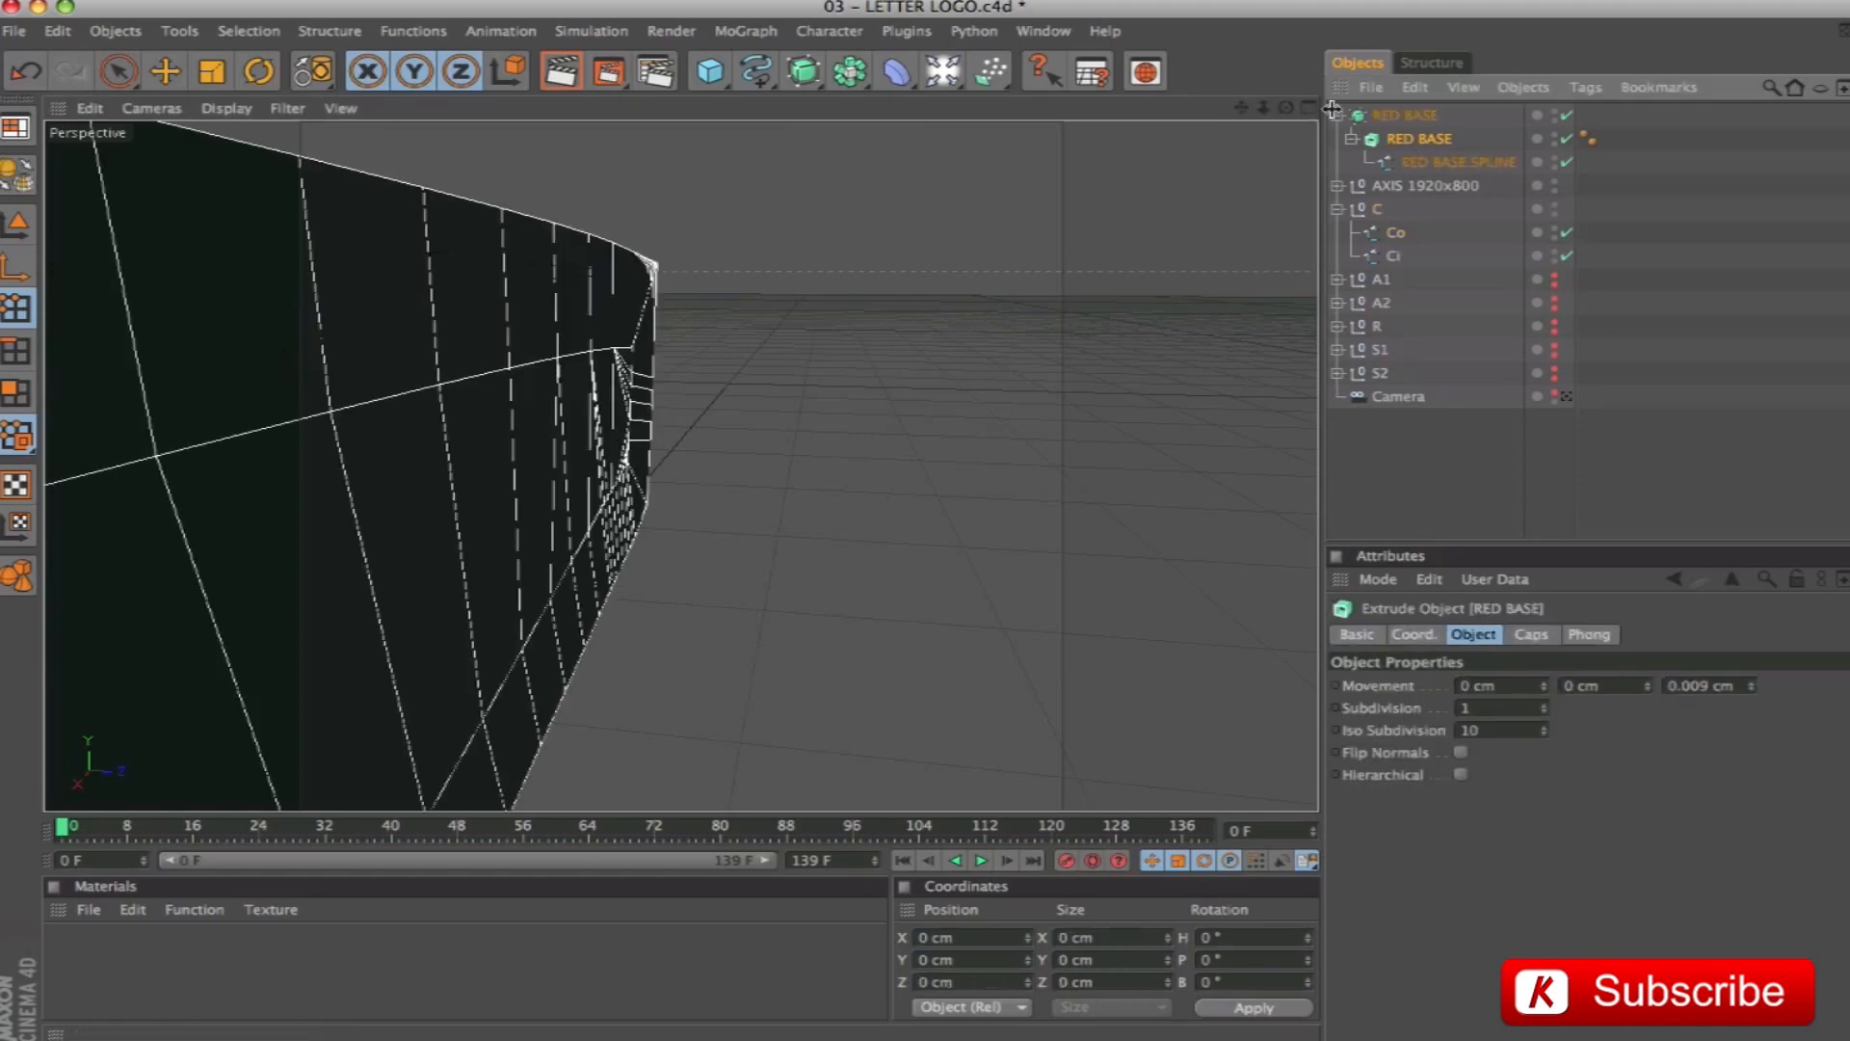
click(1532, 638)
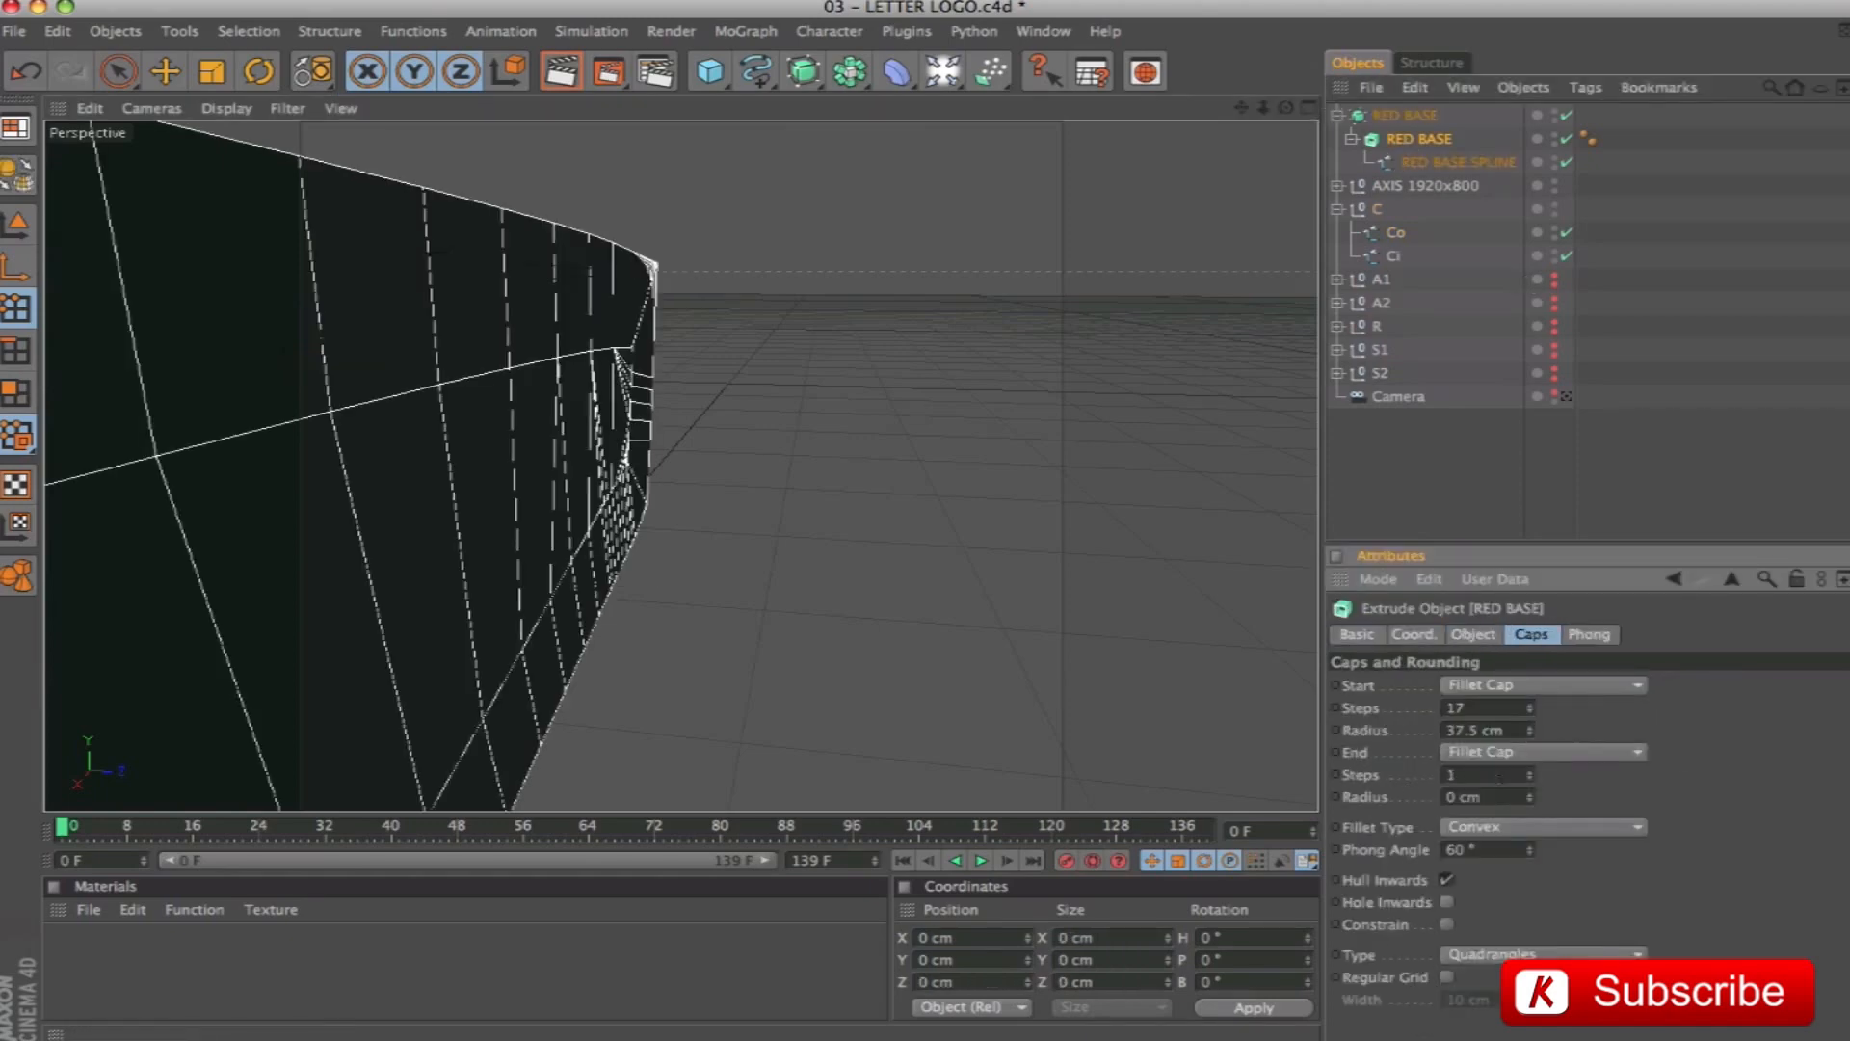
click(1487, 754)
click(1475, 766)
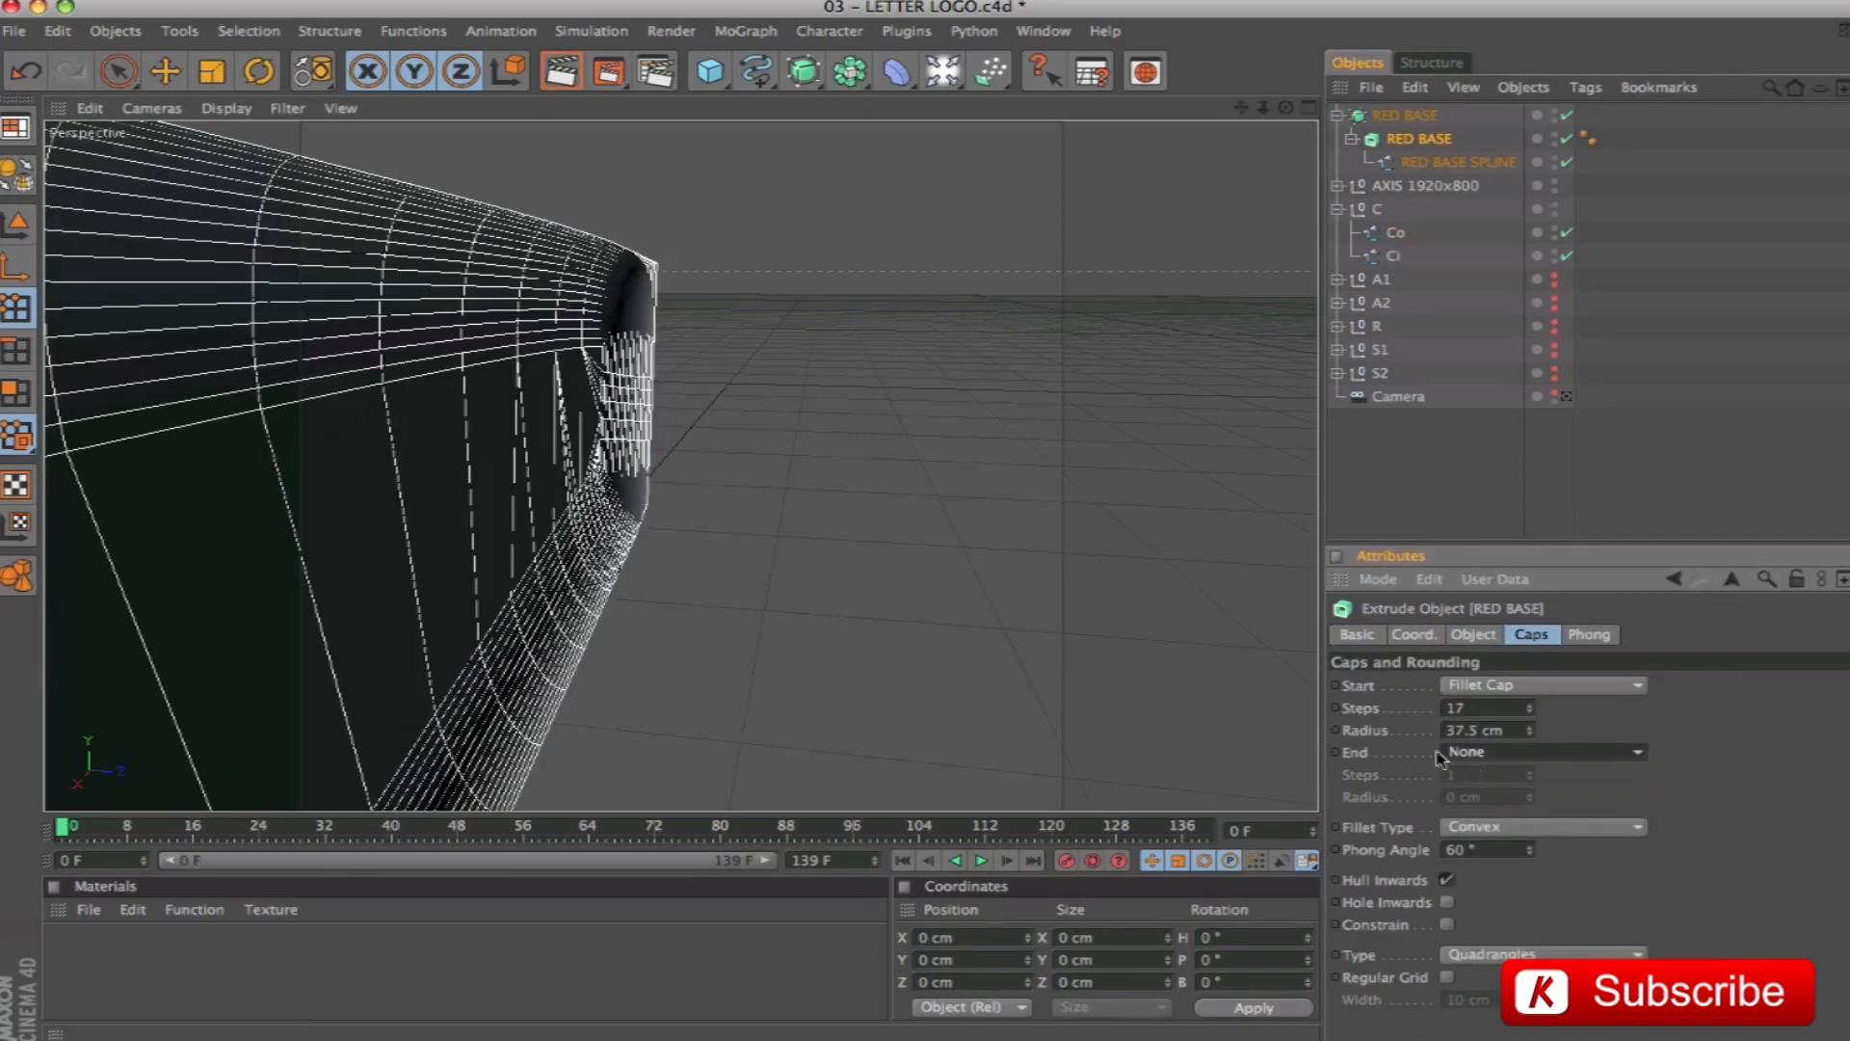
alt+drag(891, 403, 860, 422)
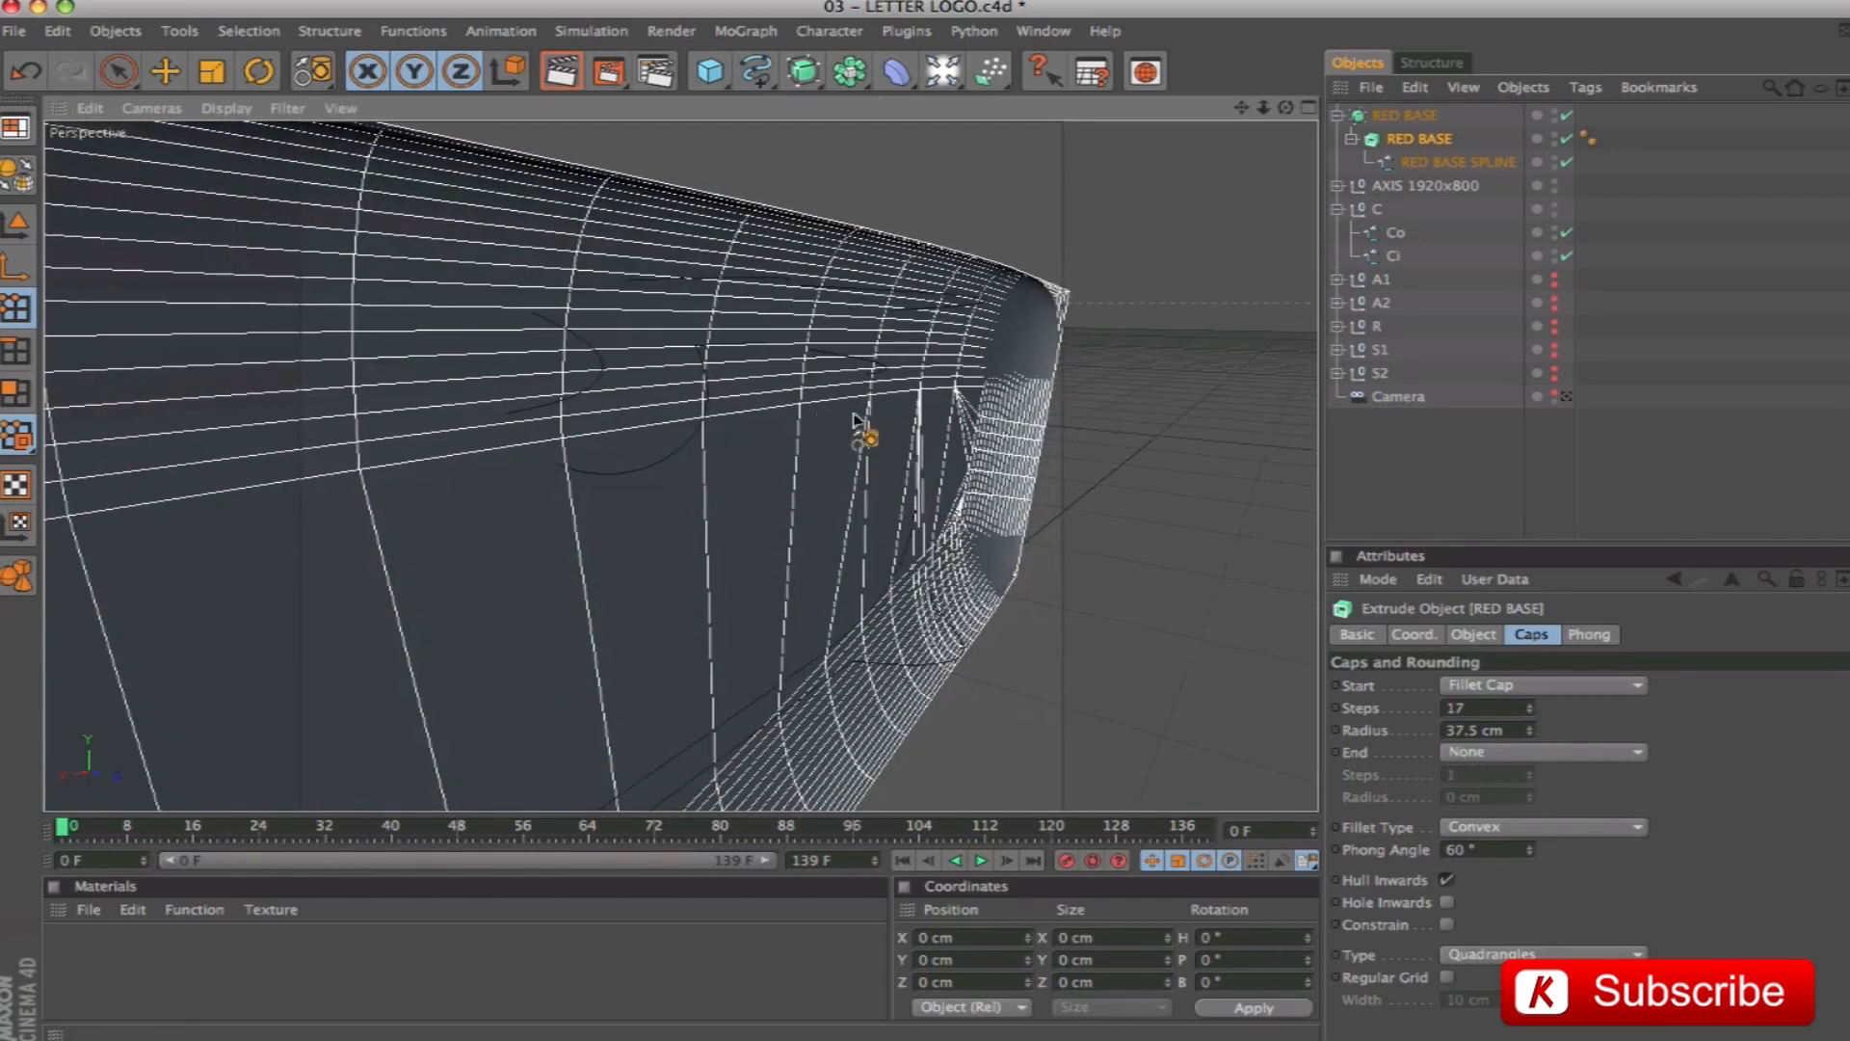
click(1396, 233)
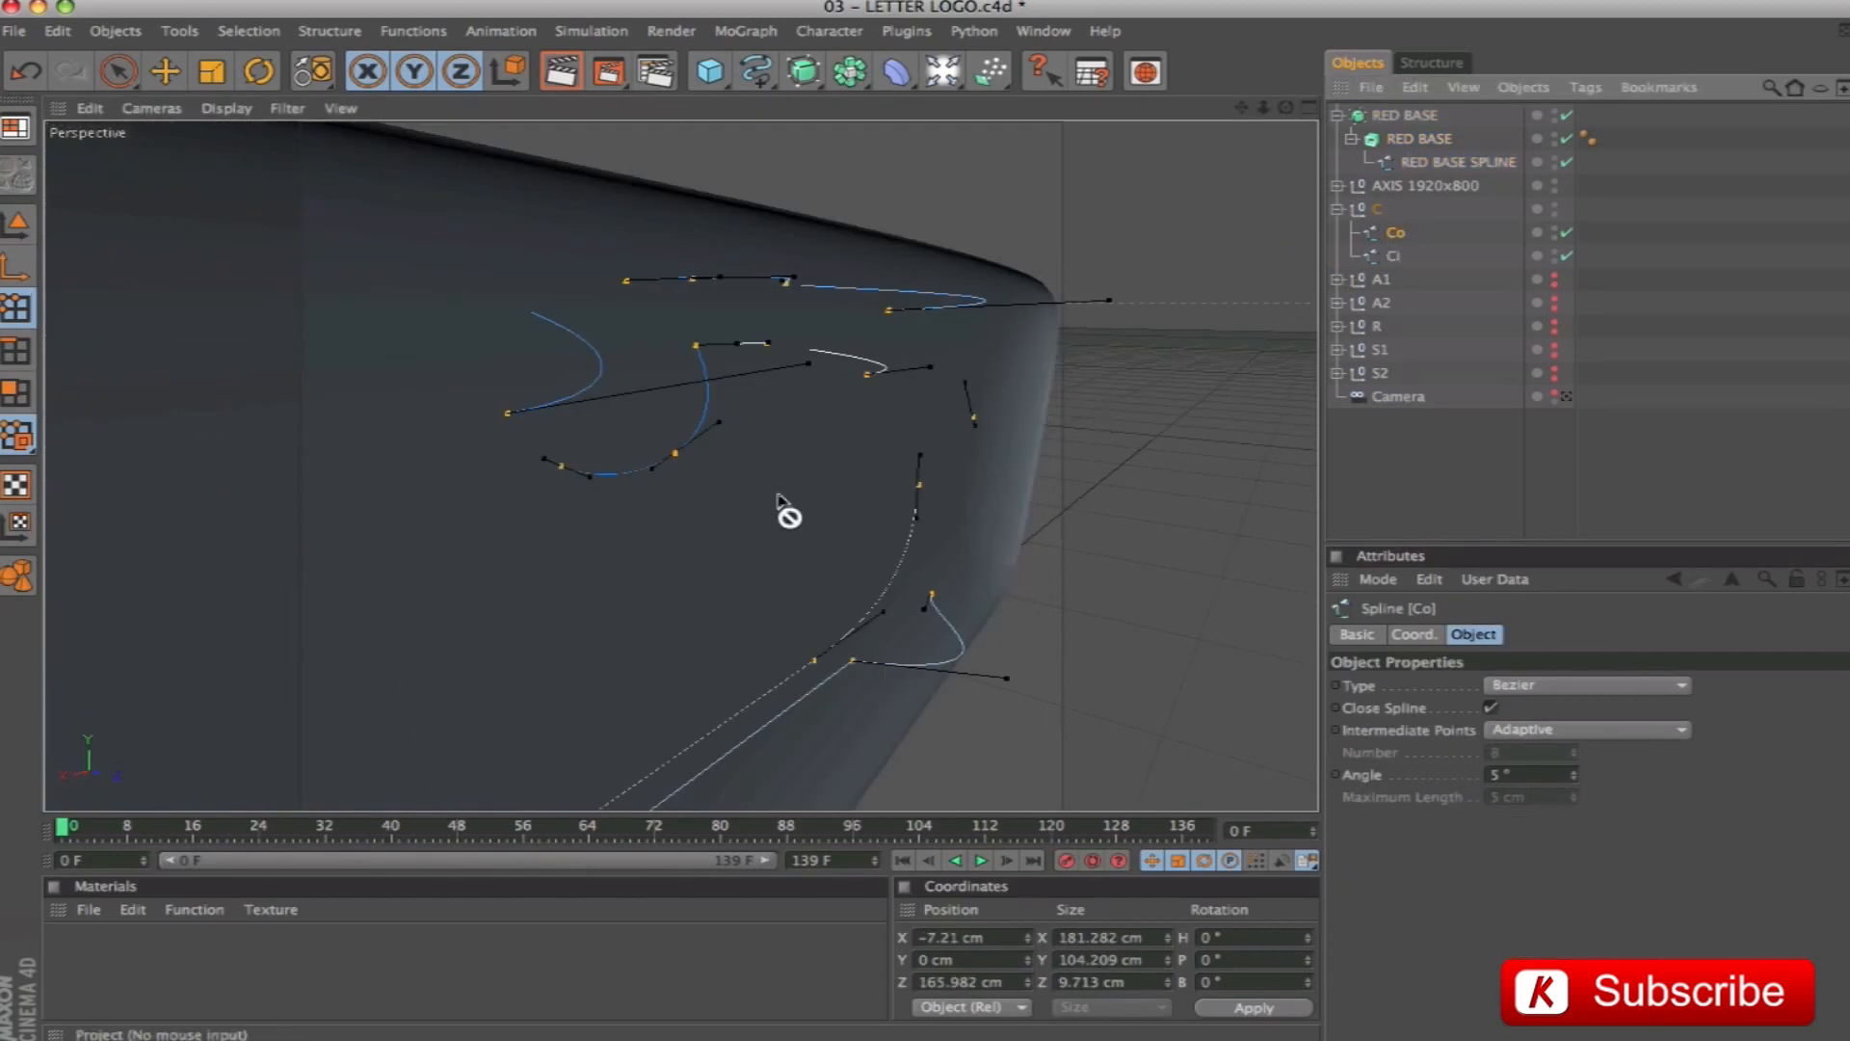
alt+drag(785, 578, 577, 686)
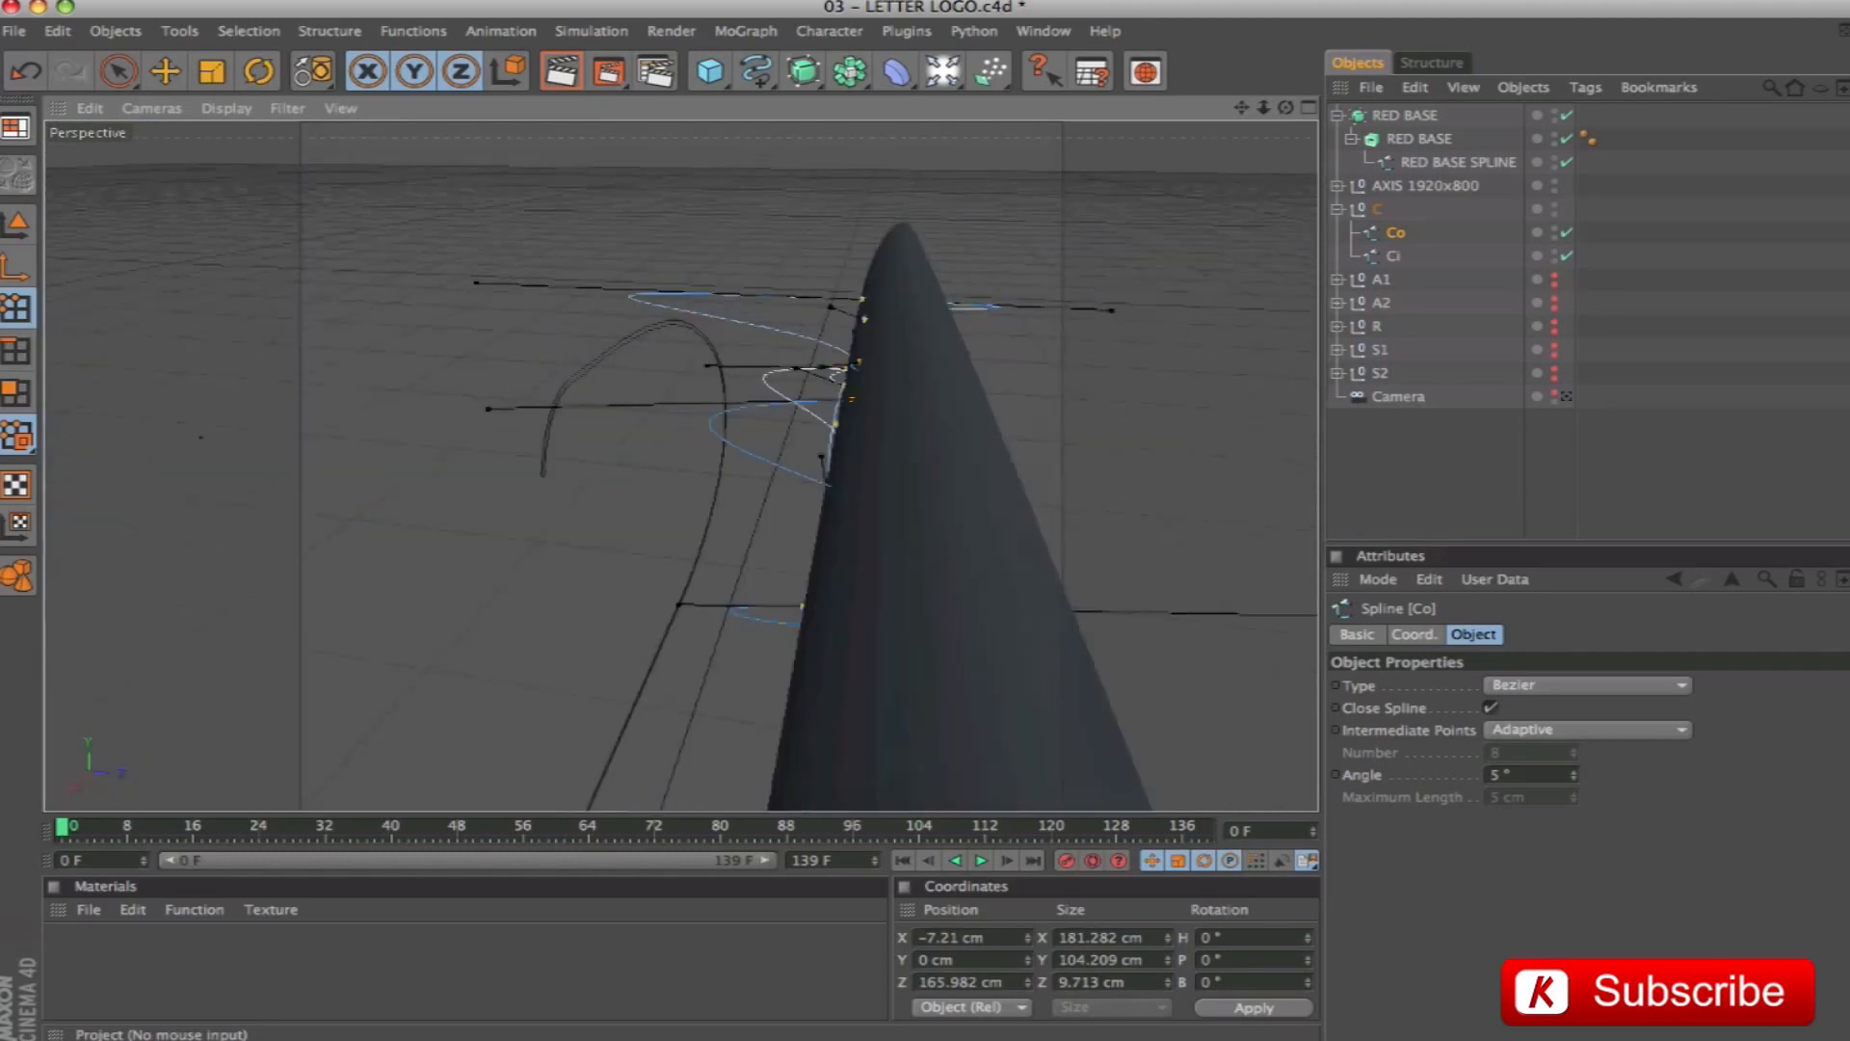
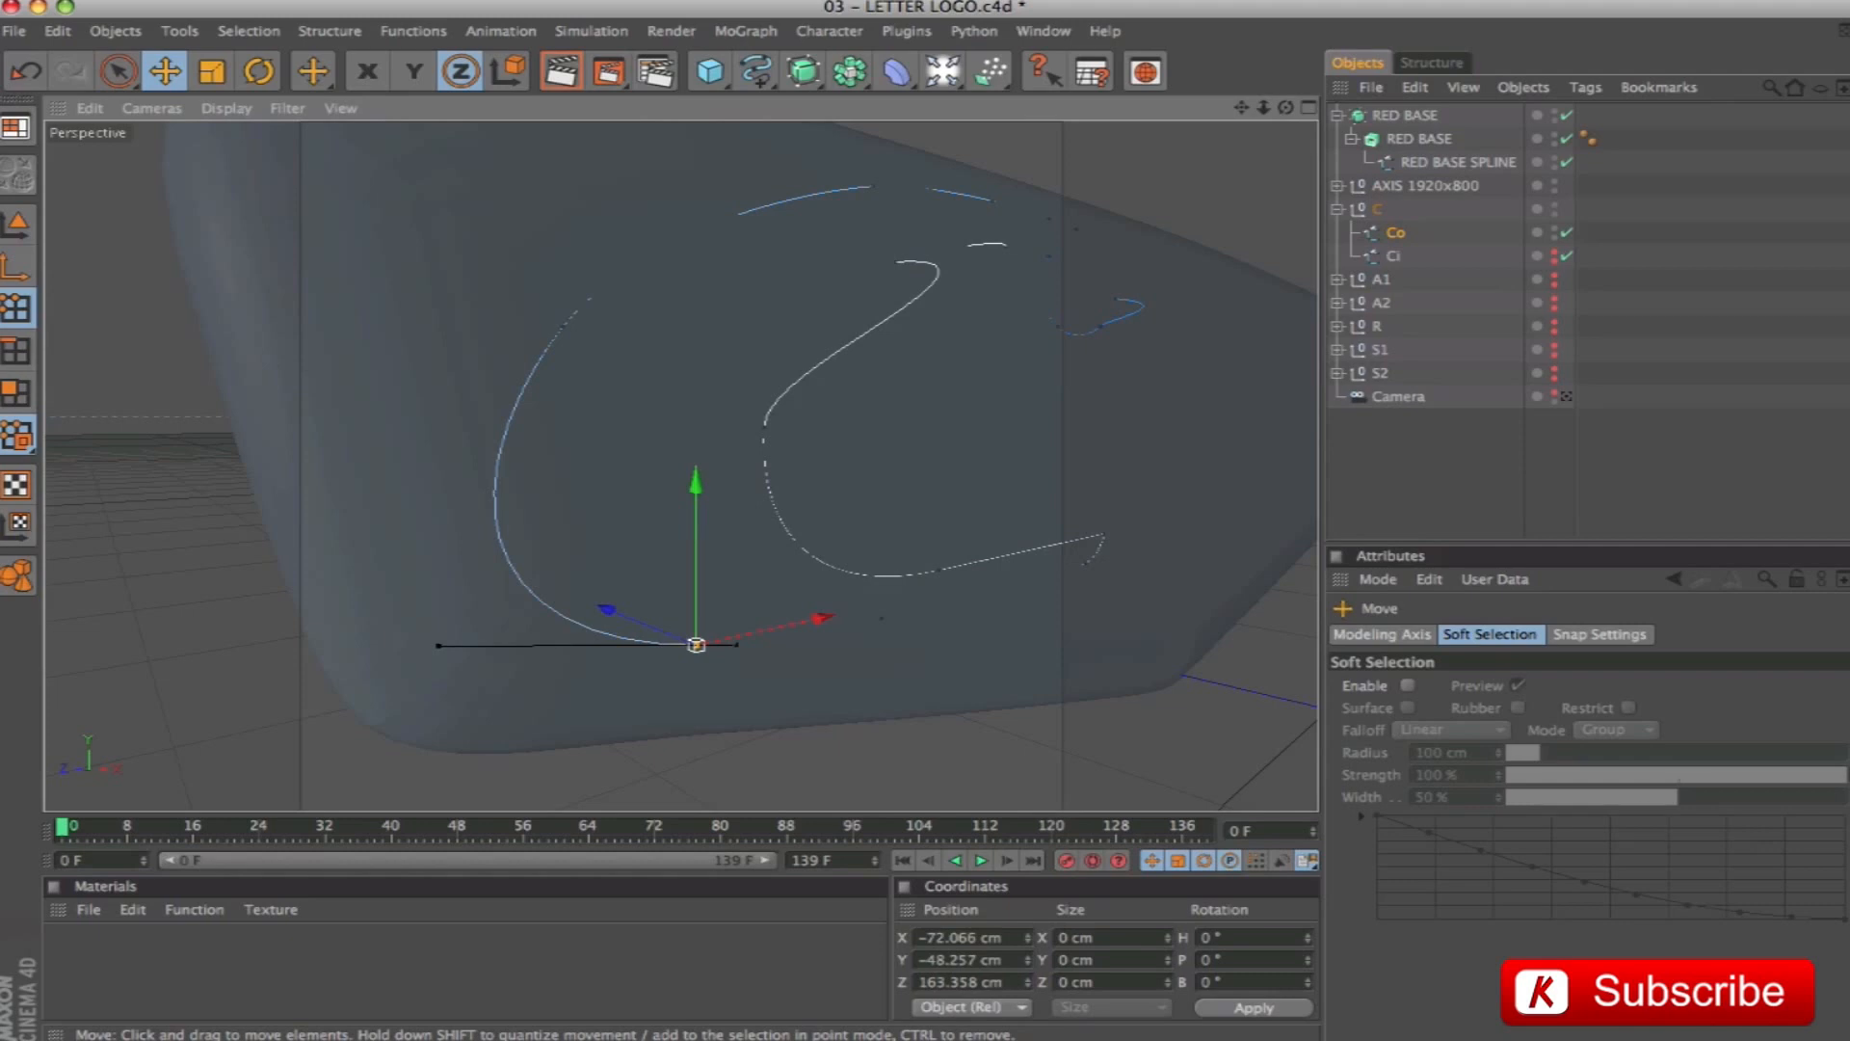
Adjust the tangent of the upper point on Co's inner curve along Z so the curve follows the red base surface
mouse_move(817, 394)
alt+mouse_down()
mouse_move(730, 418)
mouse_move(782, 400)
alt+mouse_up()
click(774, 427)
mouse_move(958, 372)
alt+mouse_down()
mouse_move(867, 385)
mouse_move(964, 366)
alt+mouse_up()
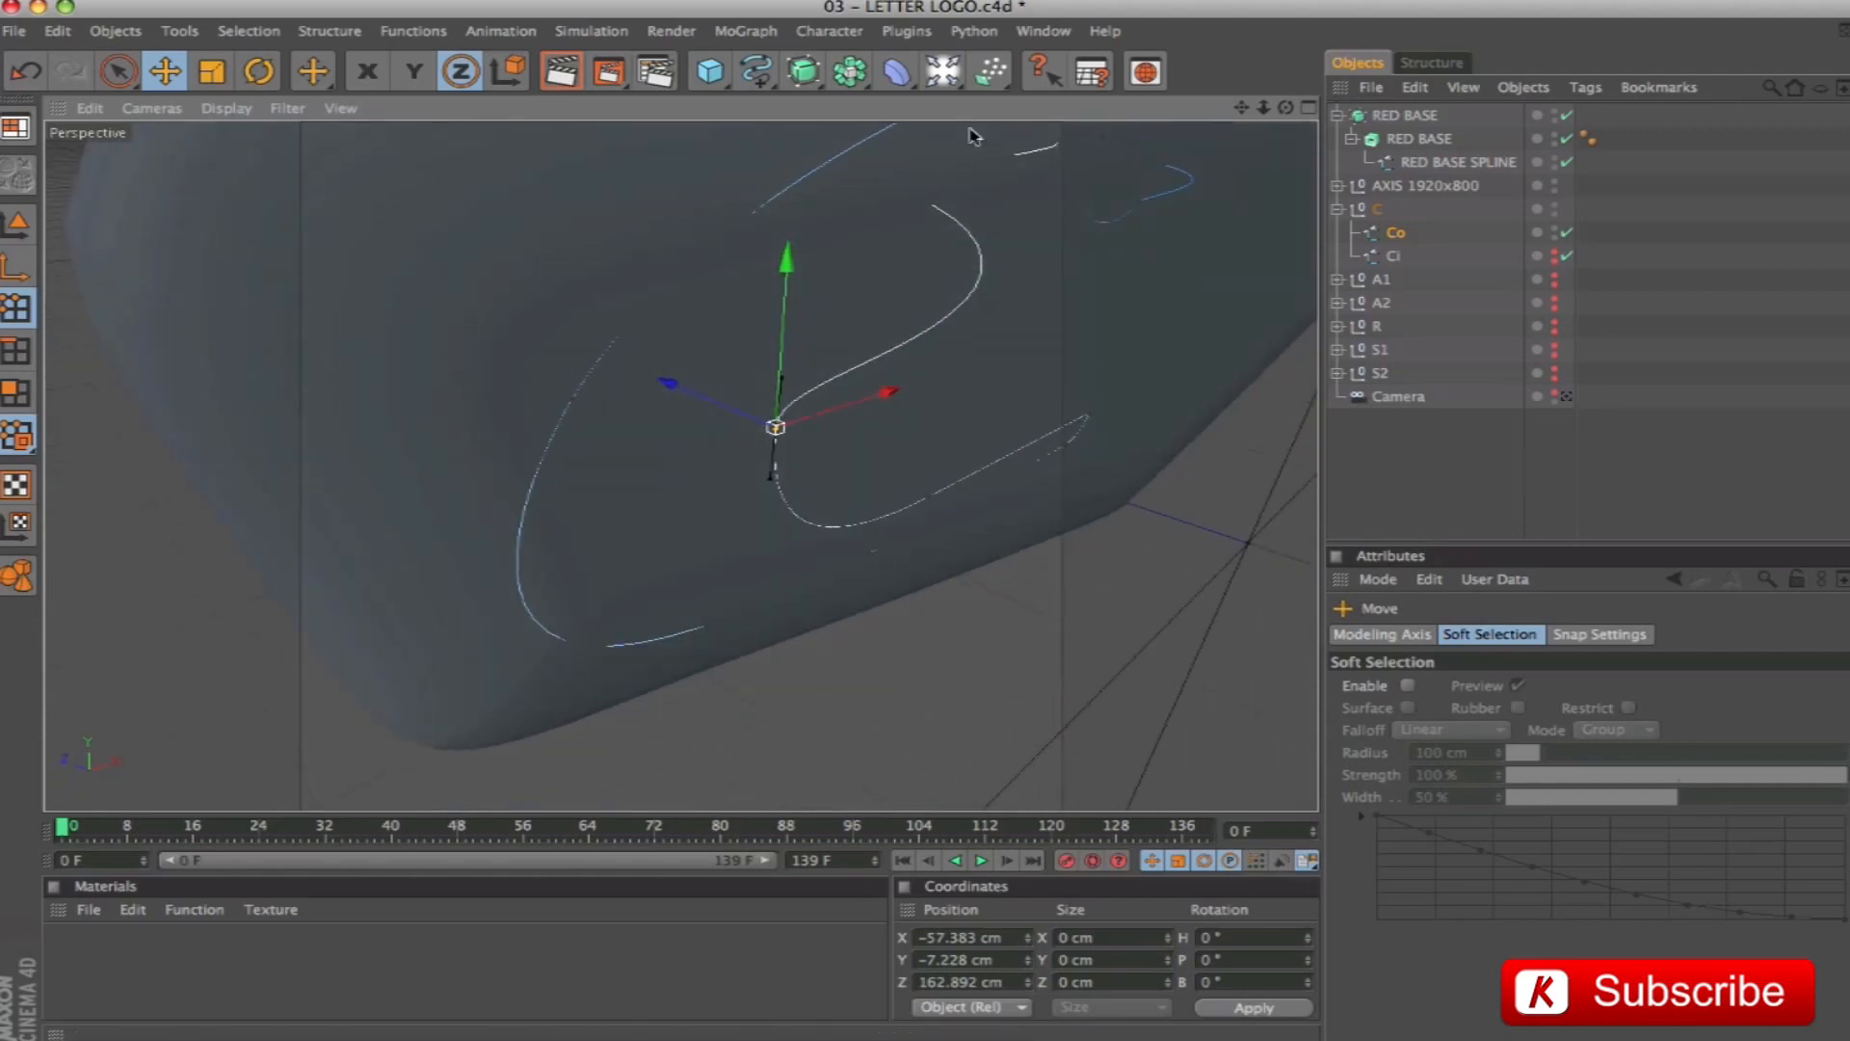
click(932, 202)
drag(1082, 287, 959, 182)
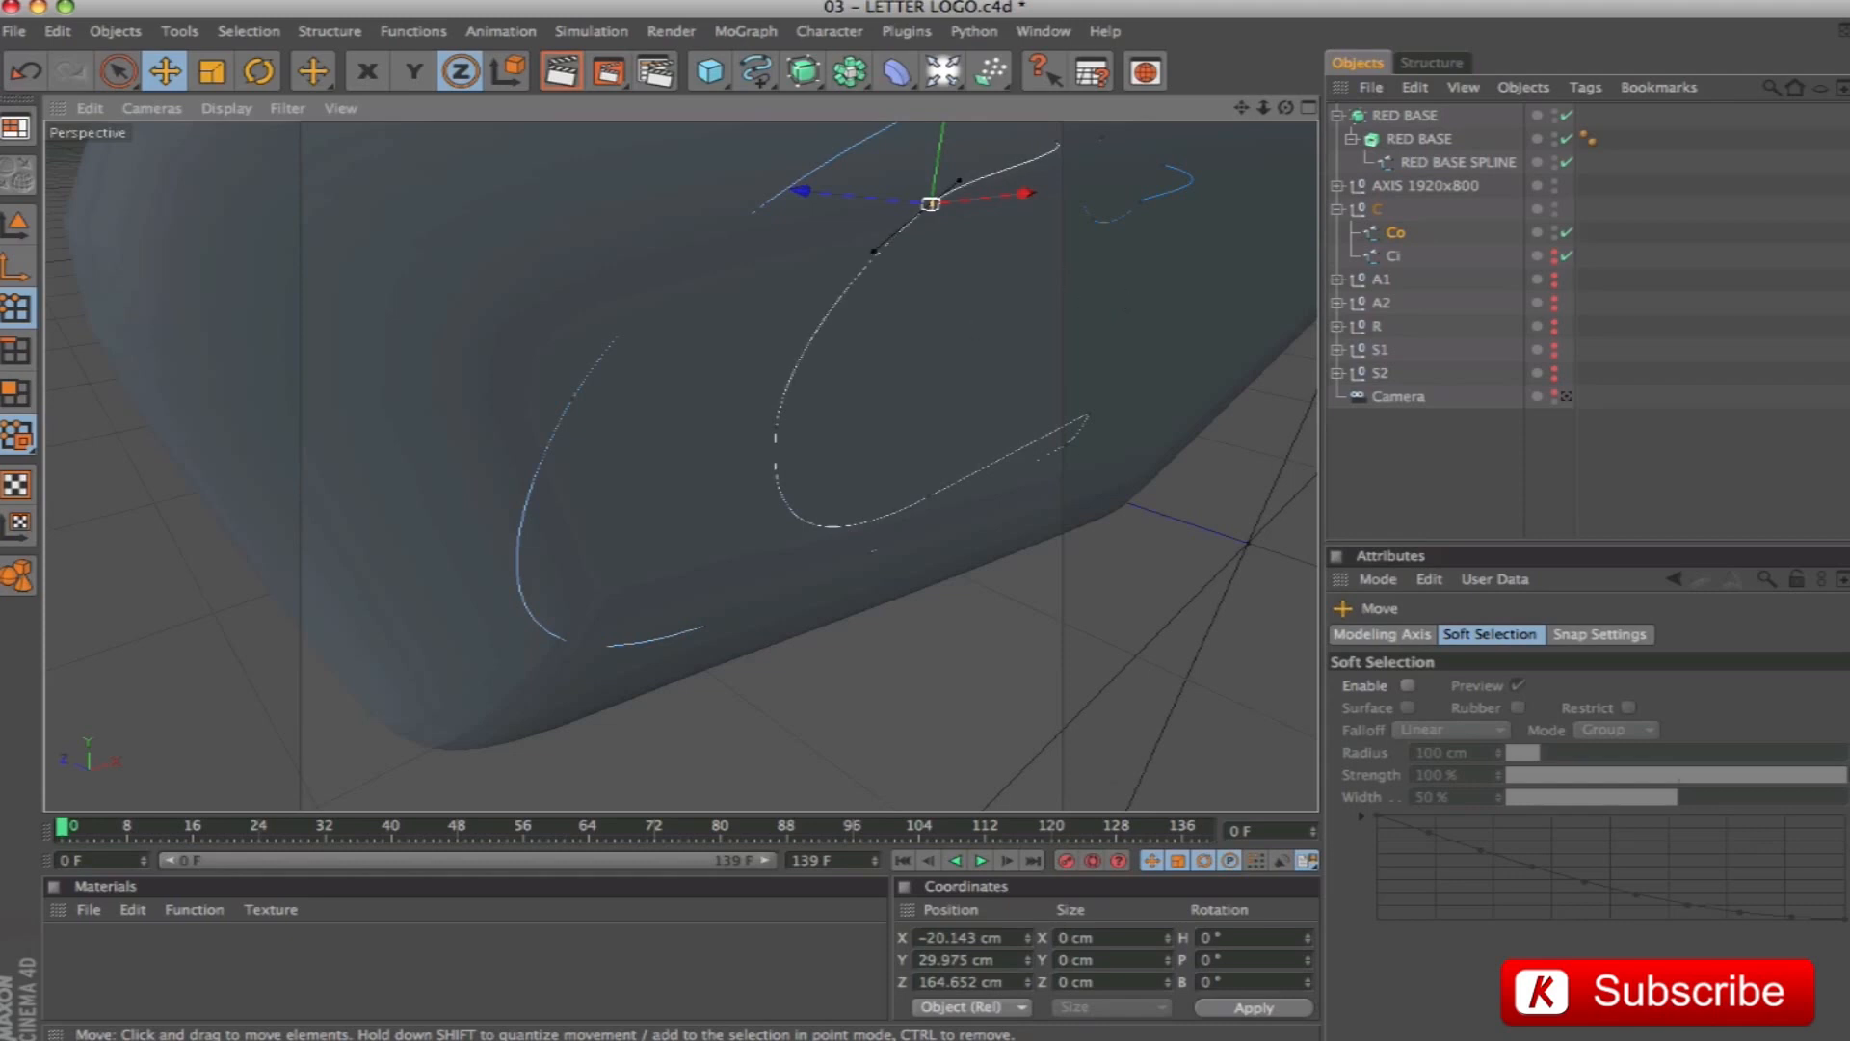
Adjust the tangent of the lower point on Co's inner curve along Z so the curve follows the red base surface
alt+drag(964, 433, 903, 427)
alt+drag(924, 622, 656, 730)
drag(1149, 633, 993, 606)
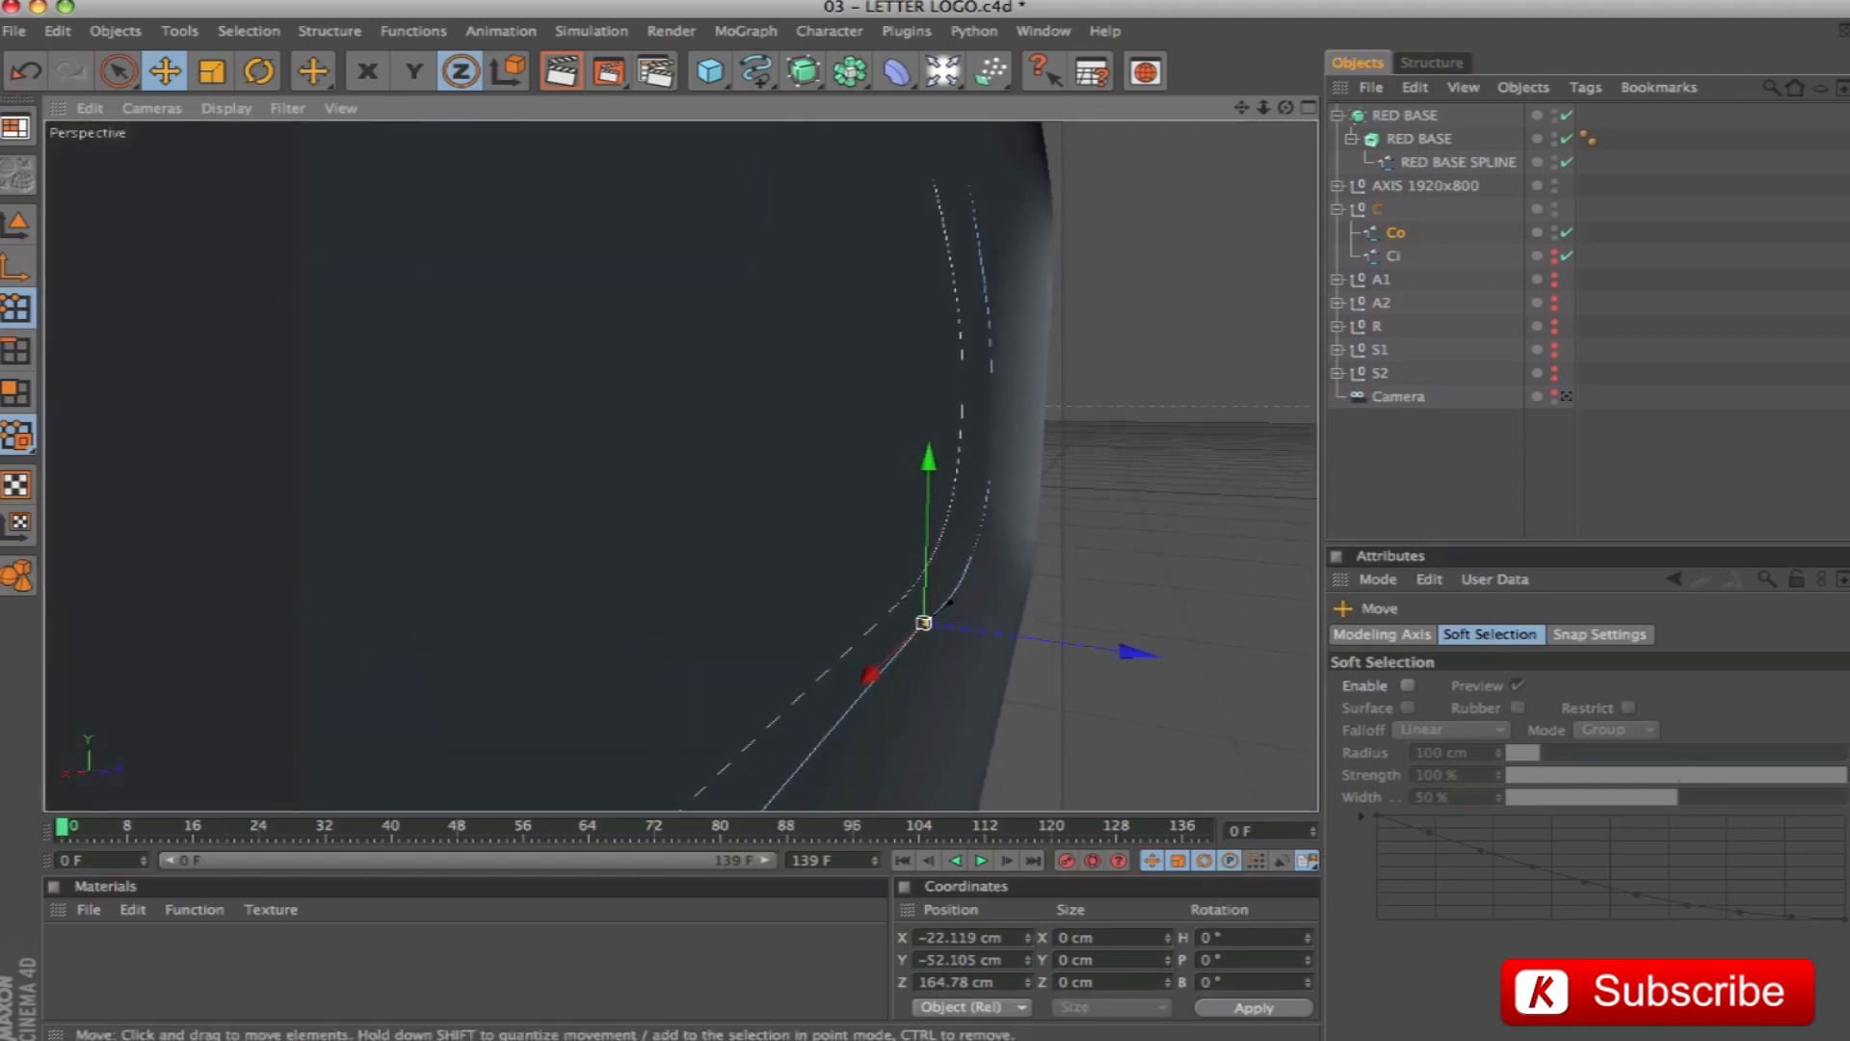
mouse_move(1167, 486)
alt+mouse_down()
mouse_move(959, 490)
mouse_move(930, 440)
mouse_move(1159, 468)
alt+mouse_up()
Adjust the tangents at the upper, side and lower points of Co's outer curve to fit the red base surface
click(865, 274)
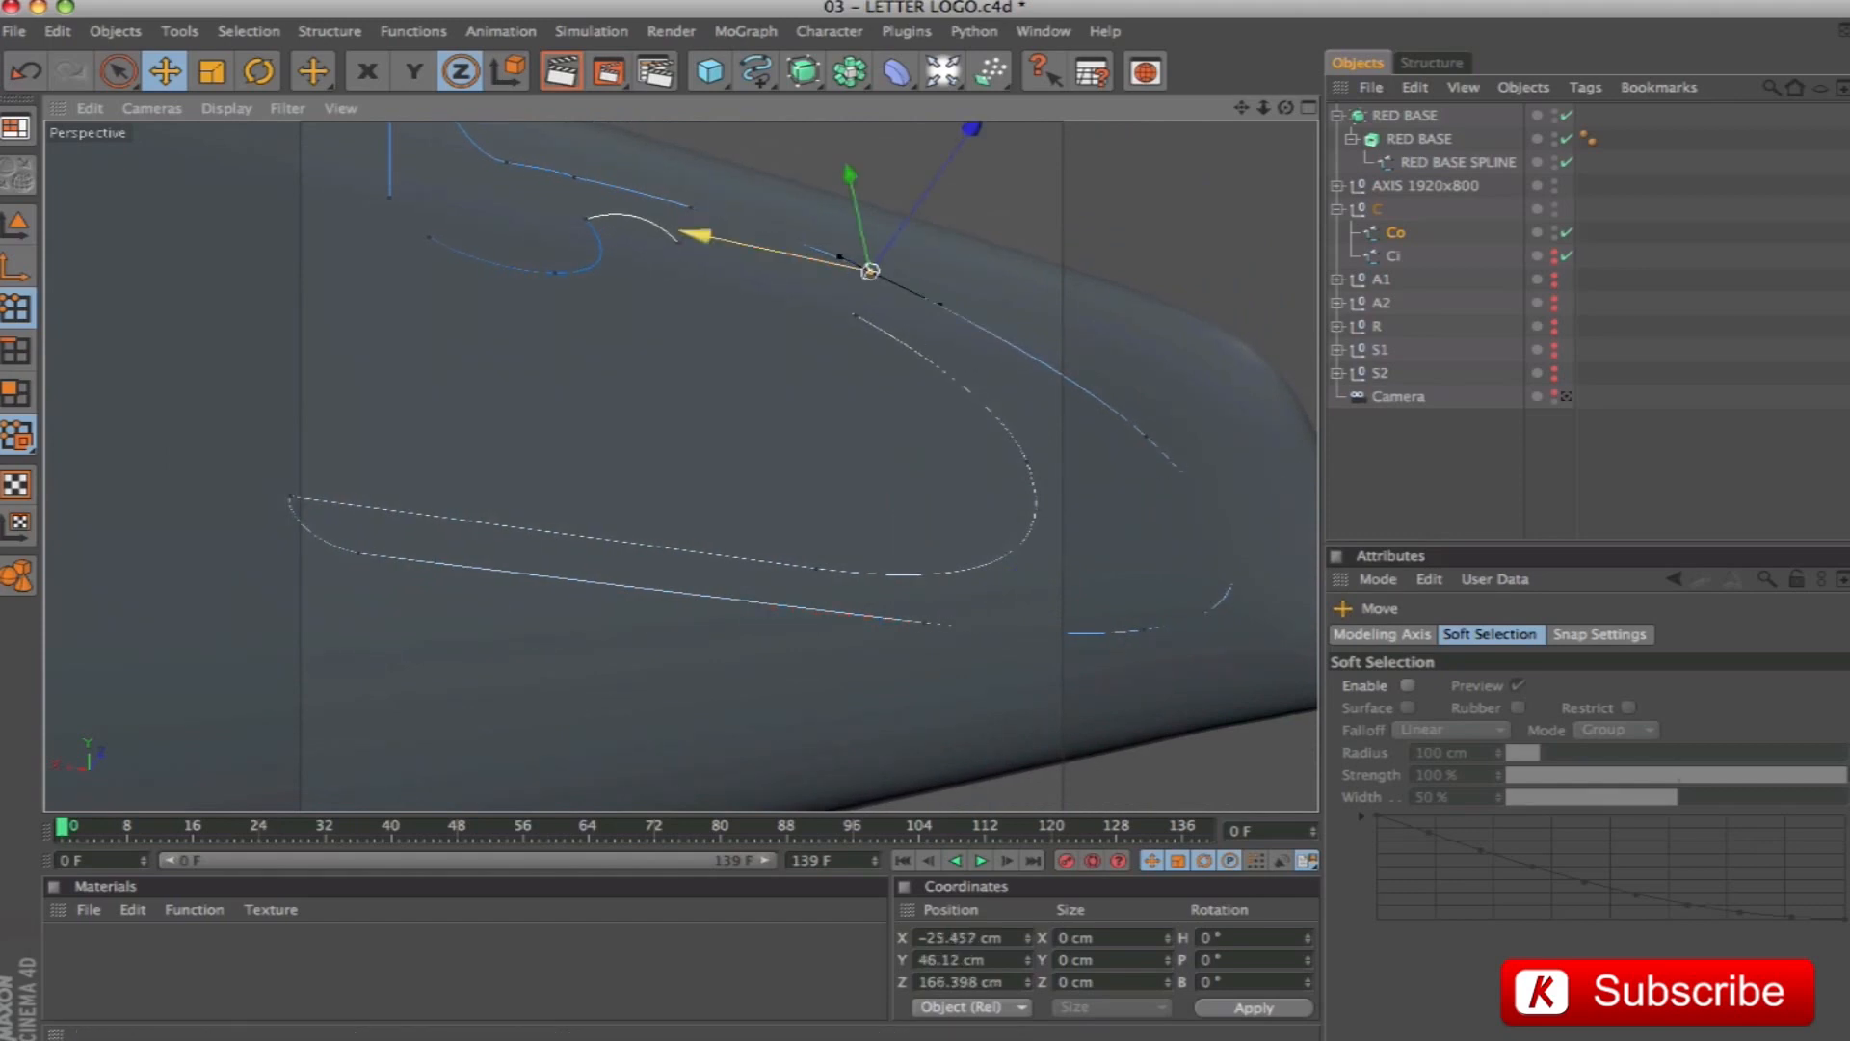
click(1145, 439)
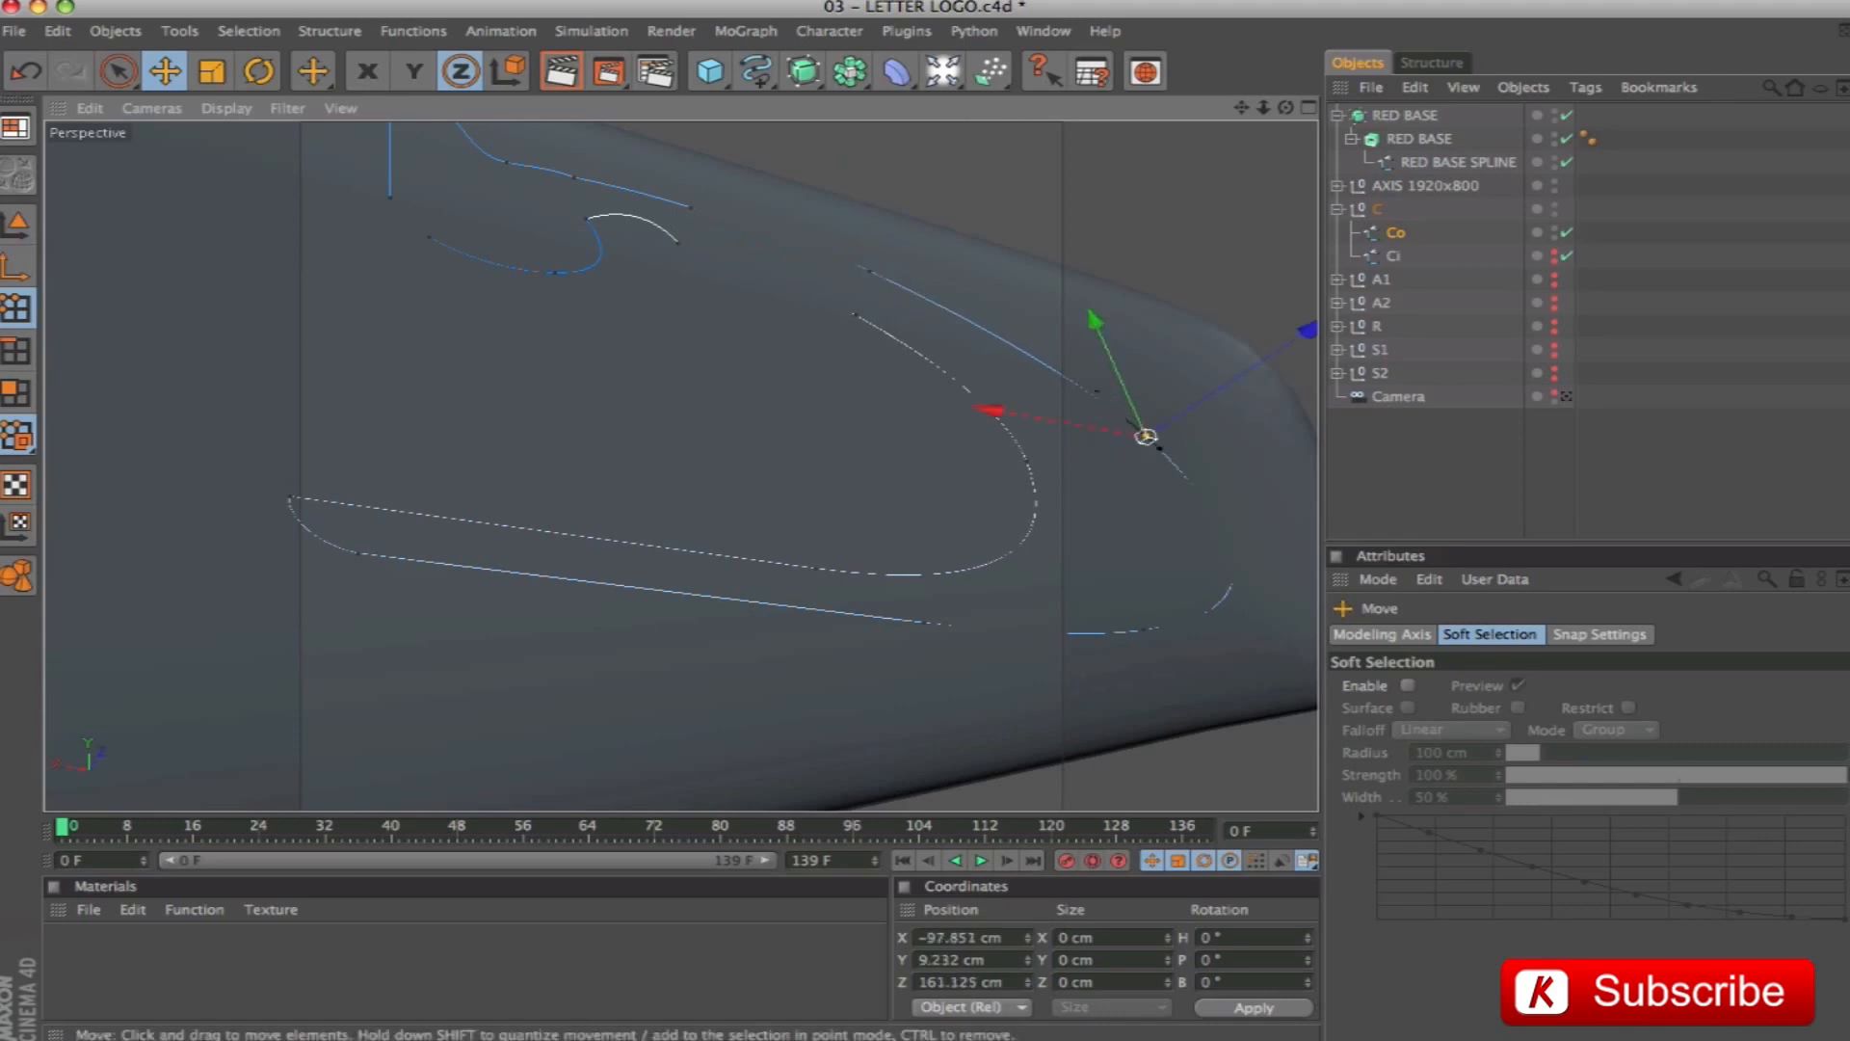
click(1147, 633)
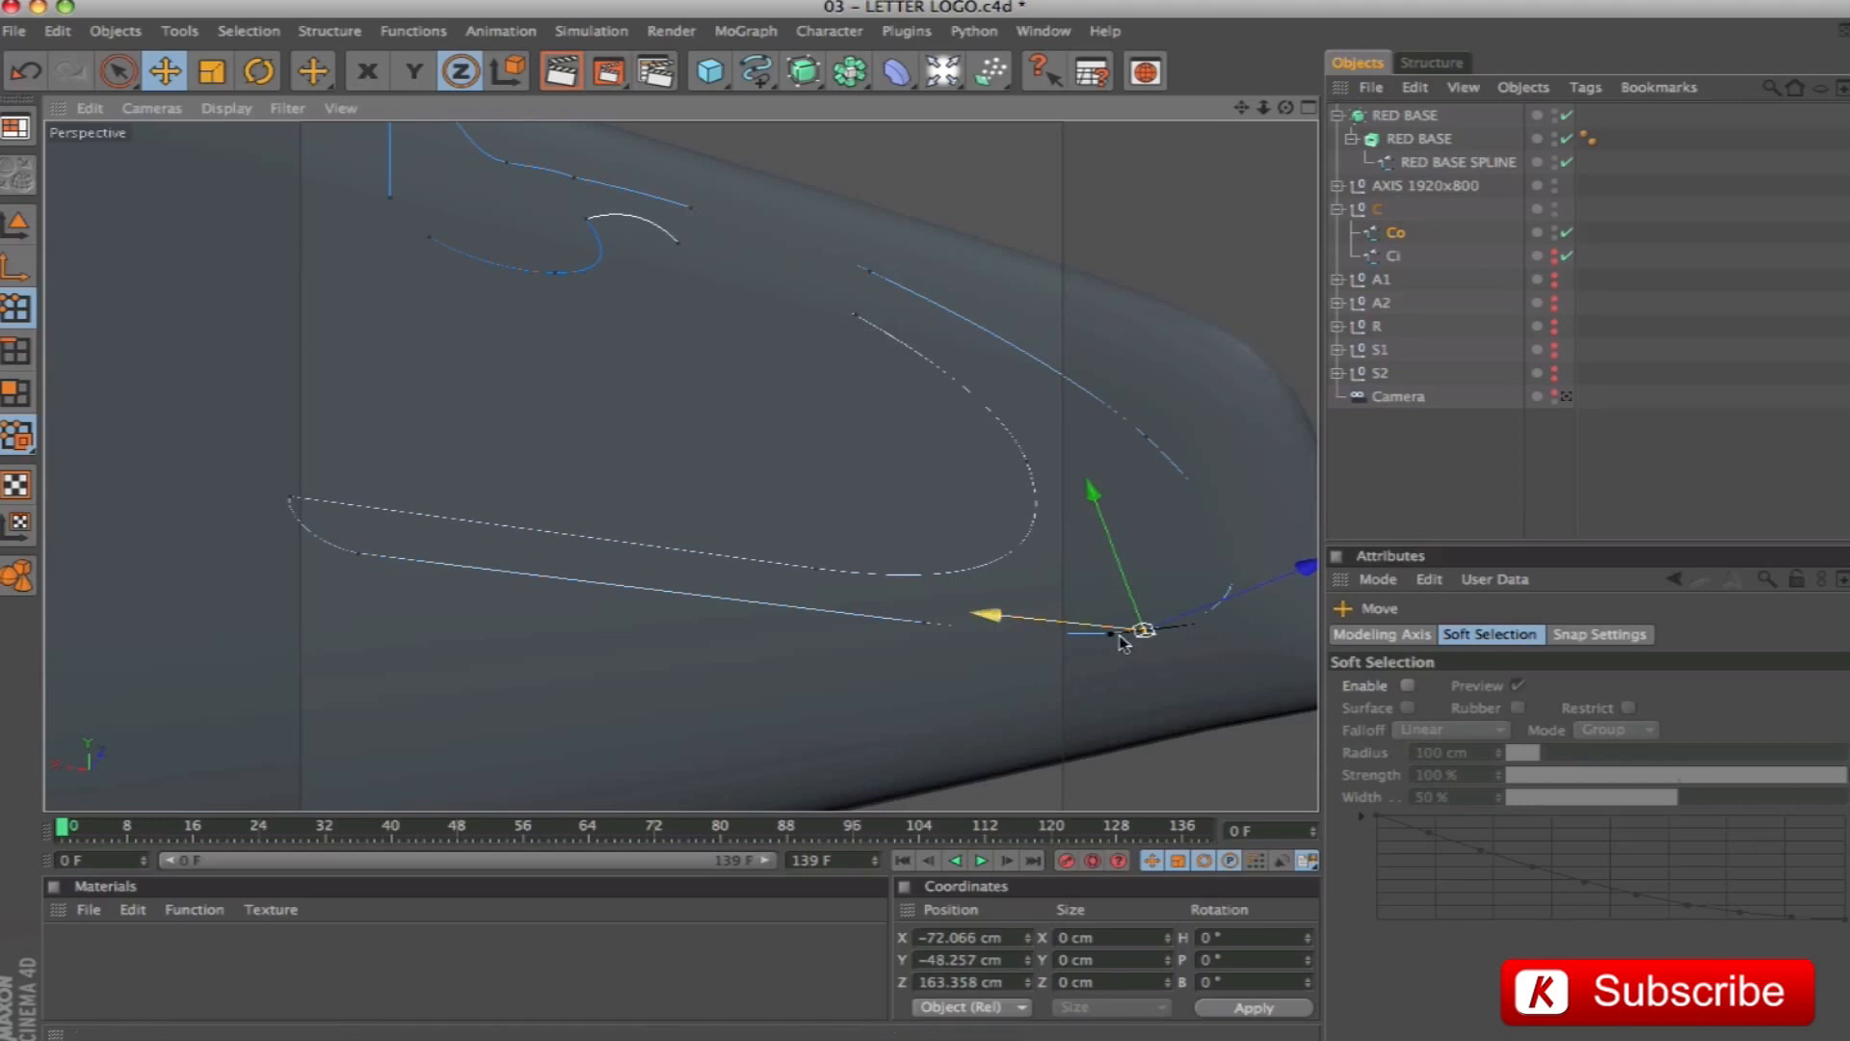
drag(1196, 624, 1253, 616)
Adjust the tangents at the outer and inner points along Co's upper stroke so both edges follow the red base
click(690, 209)
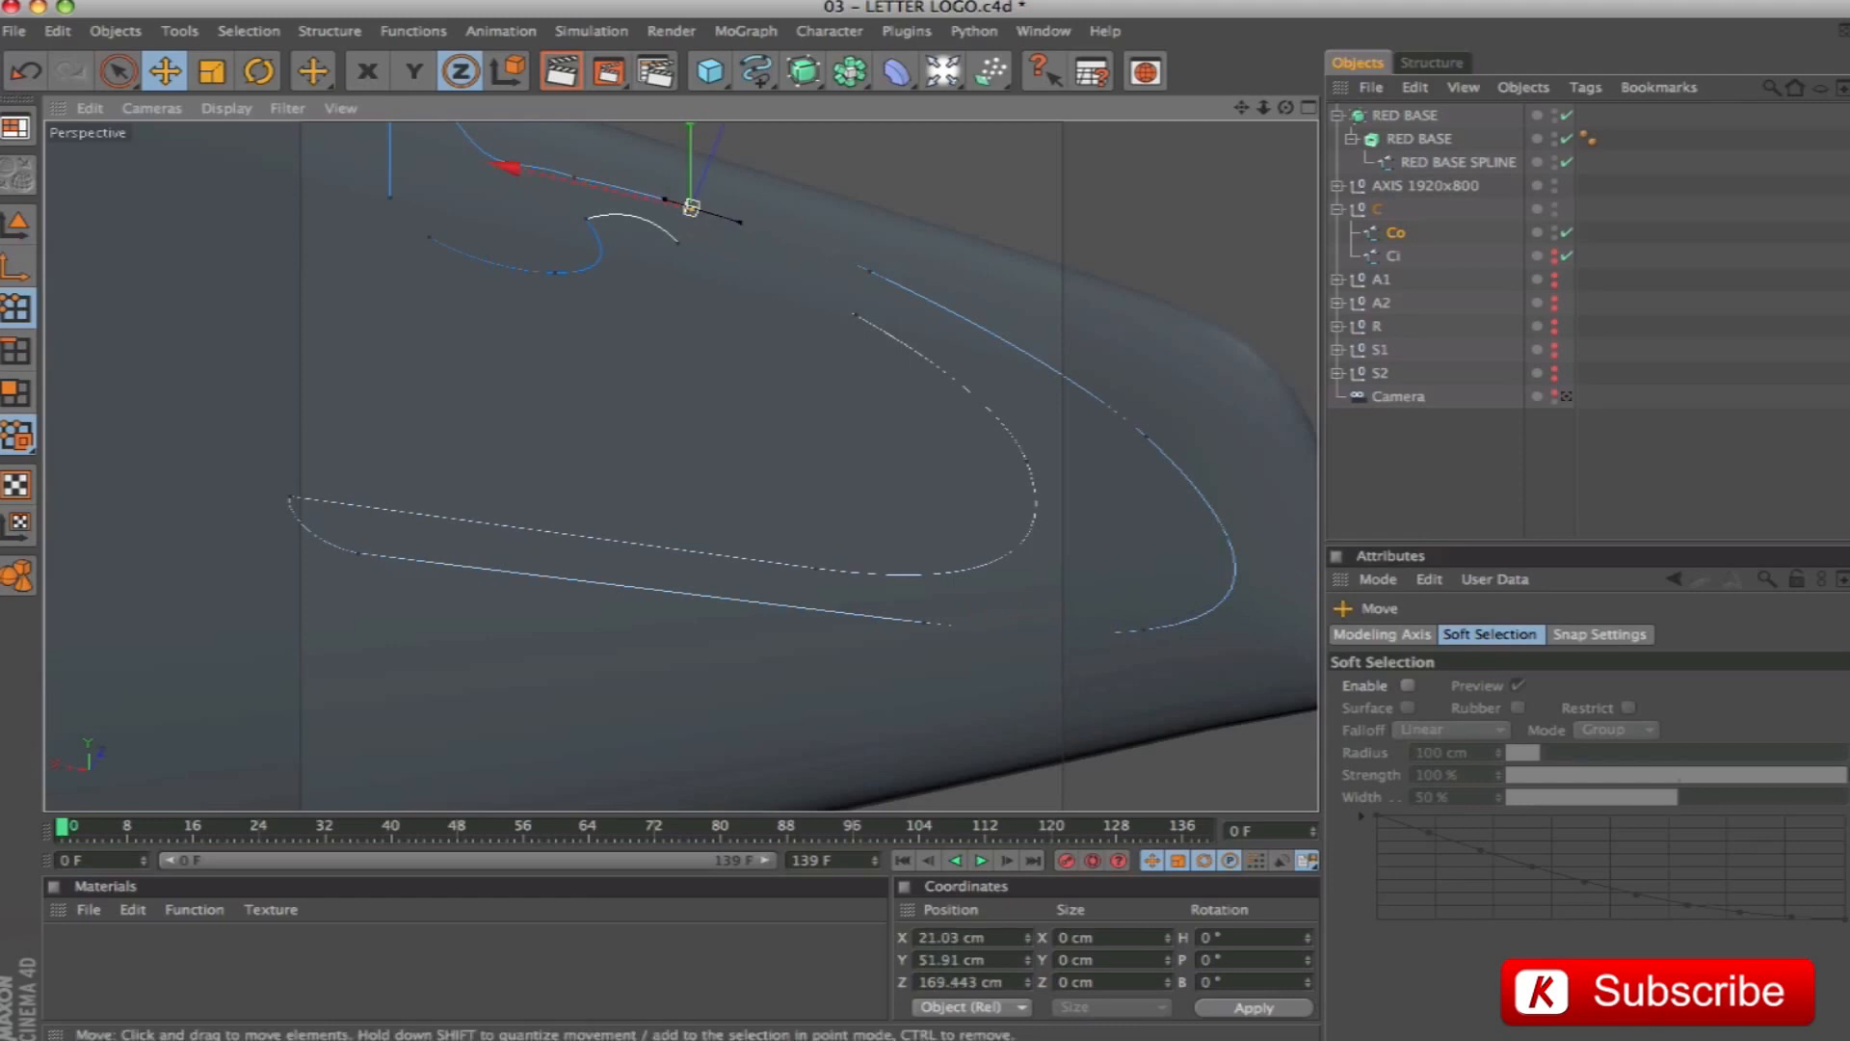
drag(690, 209, 678, 243)
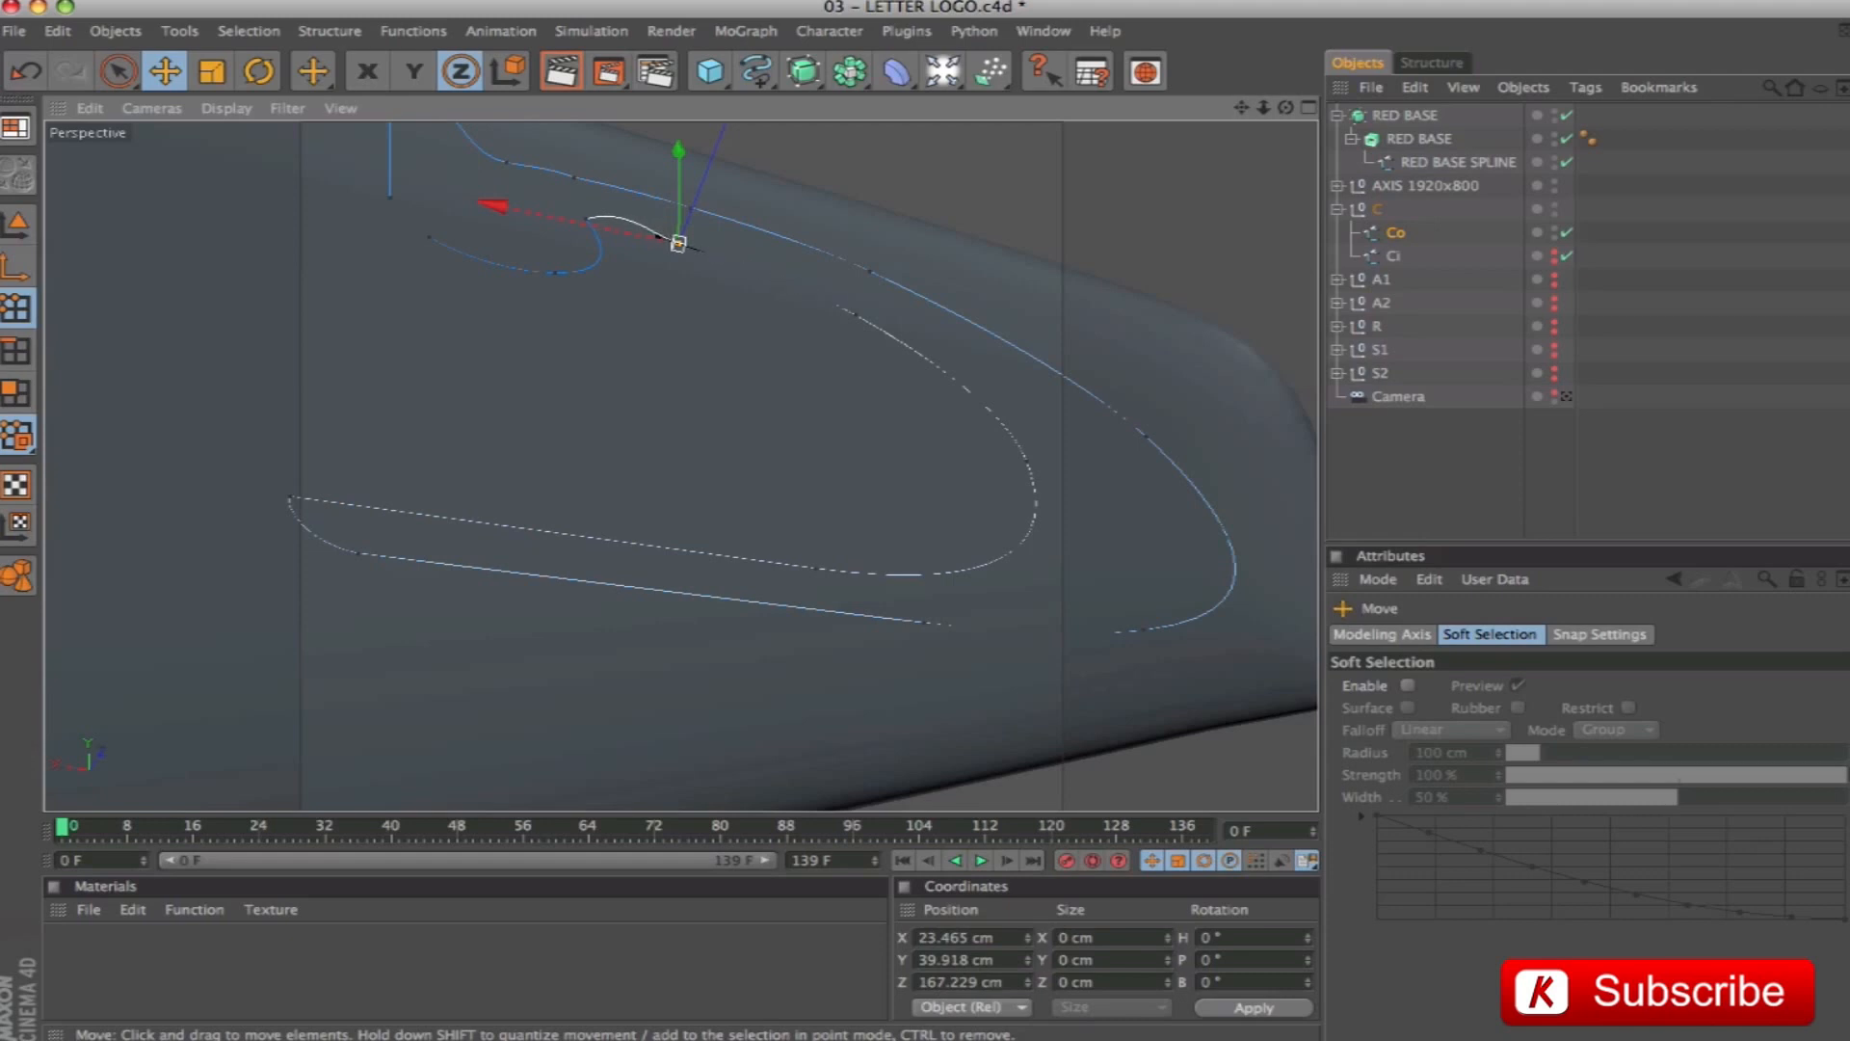
click(585, 218)
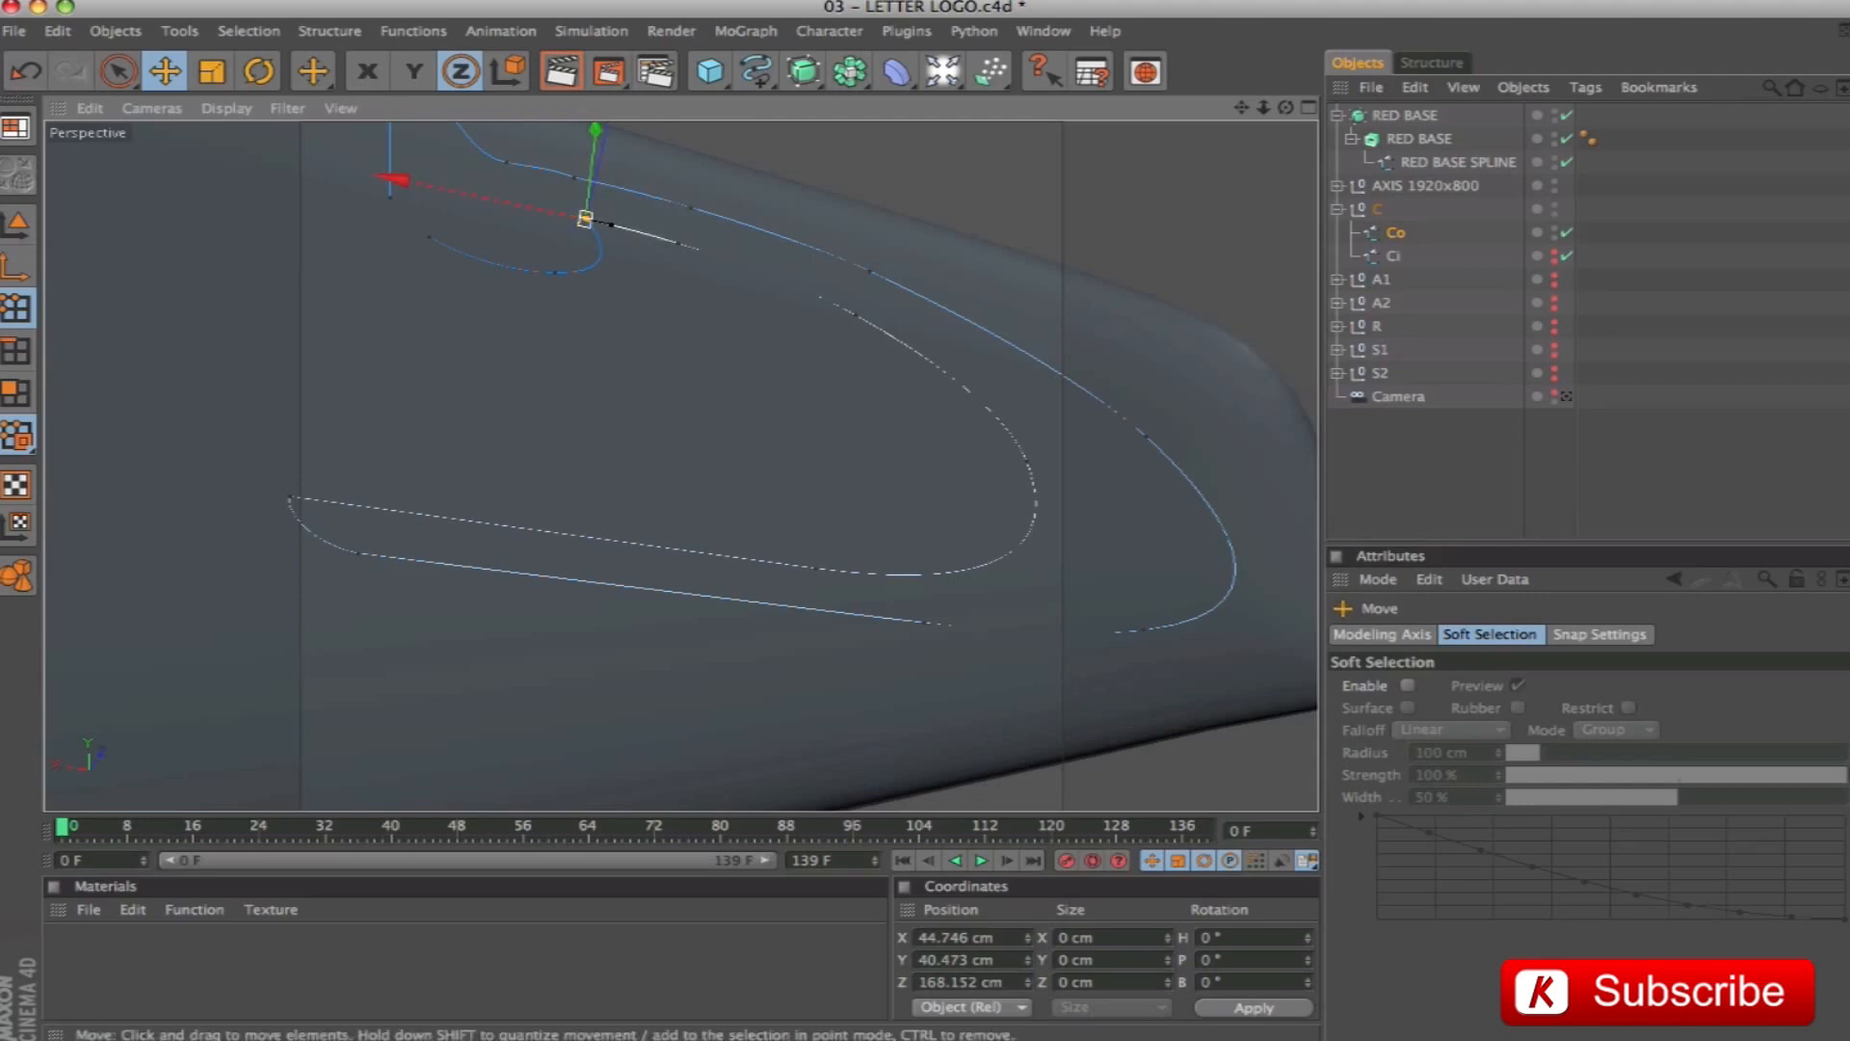
Fit the tangents at the points along the underside of Co's upper hook to the red base surface
alt+drag(631, 229, 424, 322)
click(599, 303)
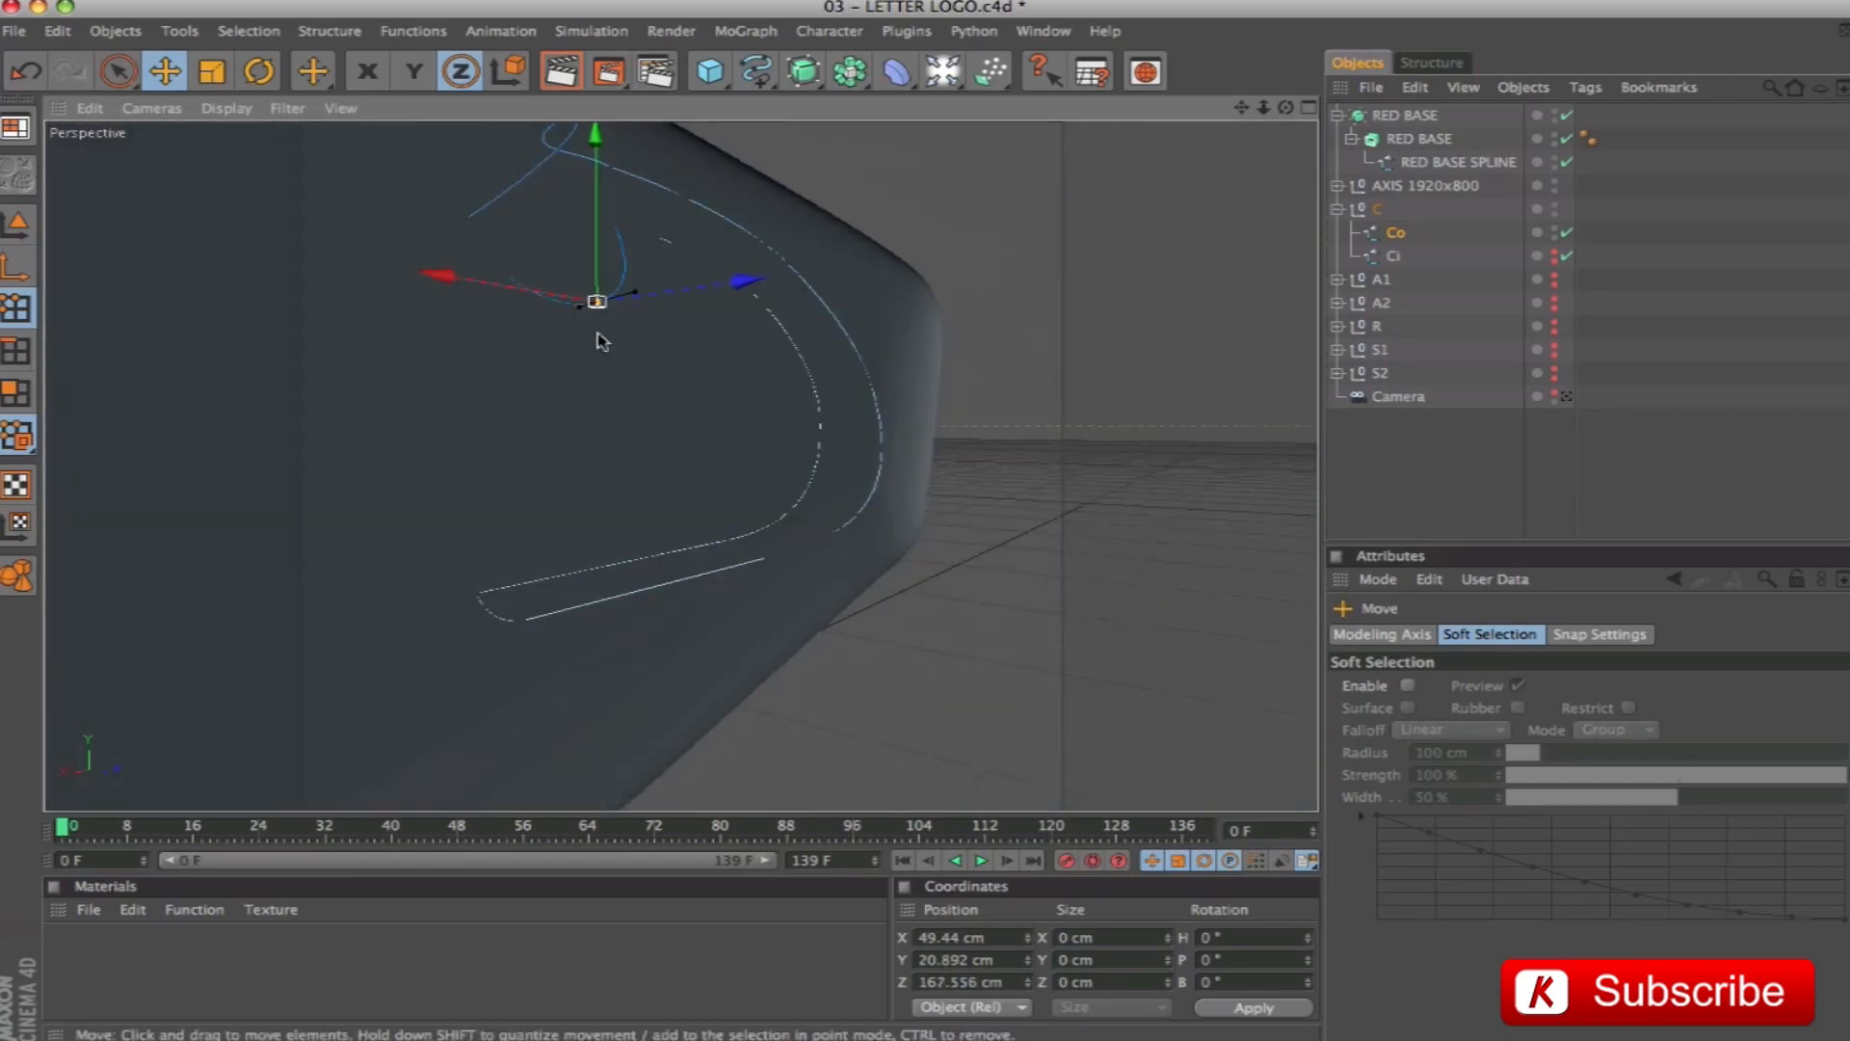
alt+drag(639, 304, 619, 358)
drag(1243, 110, 1317, 108)
mouse_move(665, 405)
alt+mouse_down()
mouse_move(443, 395)
mouse_move(675, 391)
alt+mouse_up()
click(962, 406)
drag(905, 463, 902, 463)
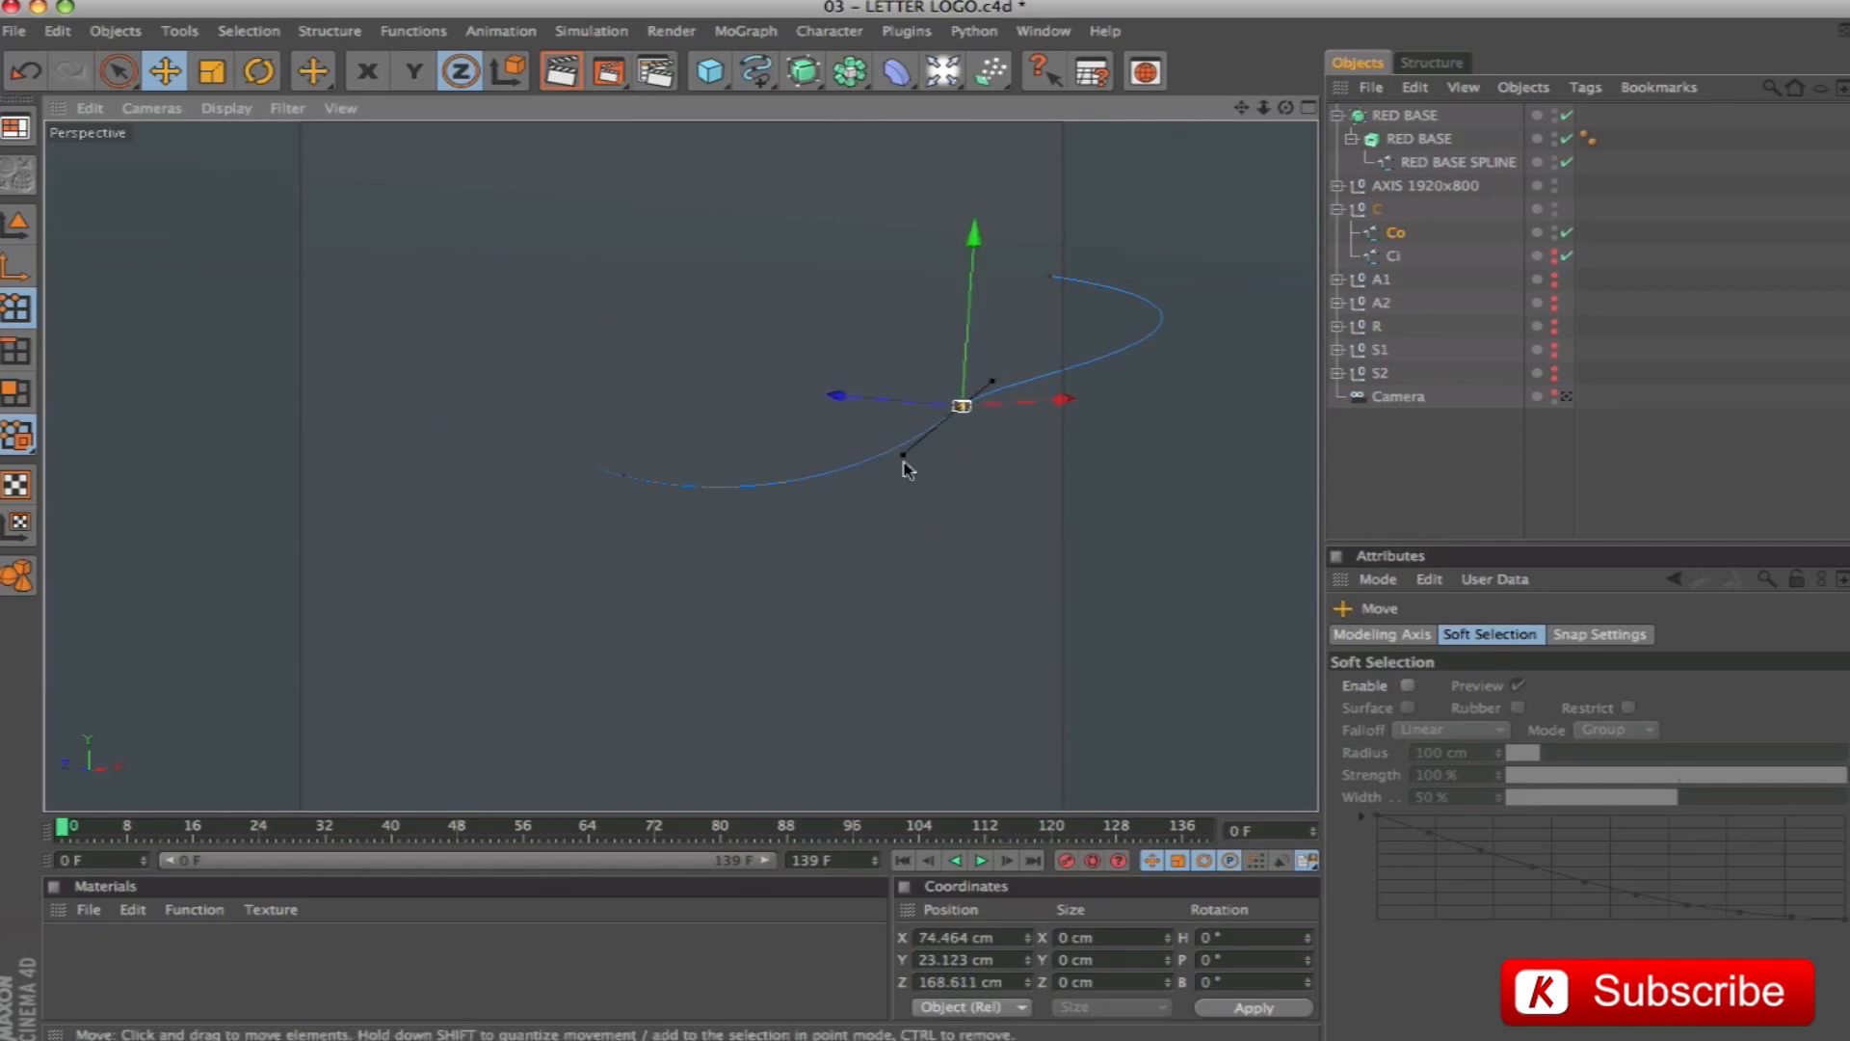
Adjust the tangents at the outer end and inner corner of Co's upper hook to follow the red base surface
click(1050, 279)
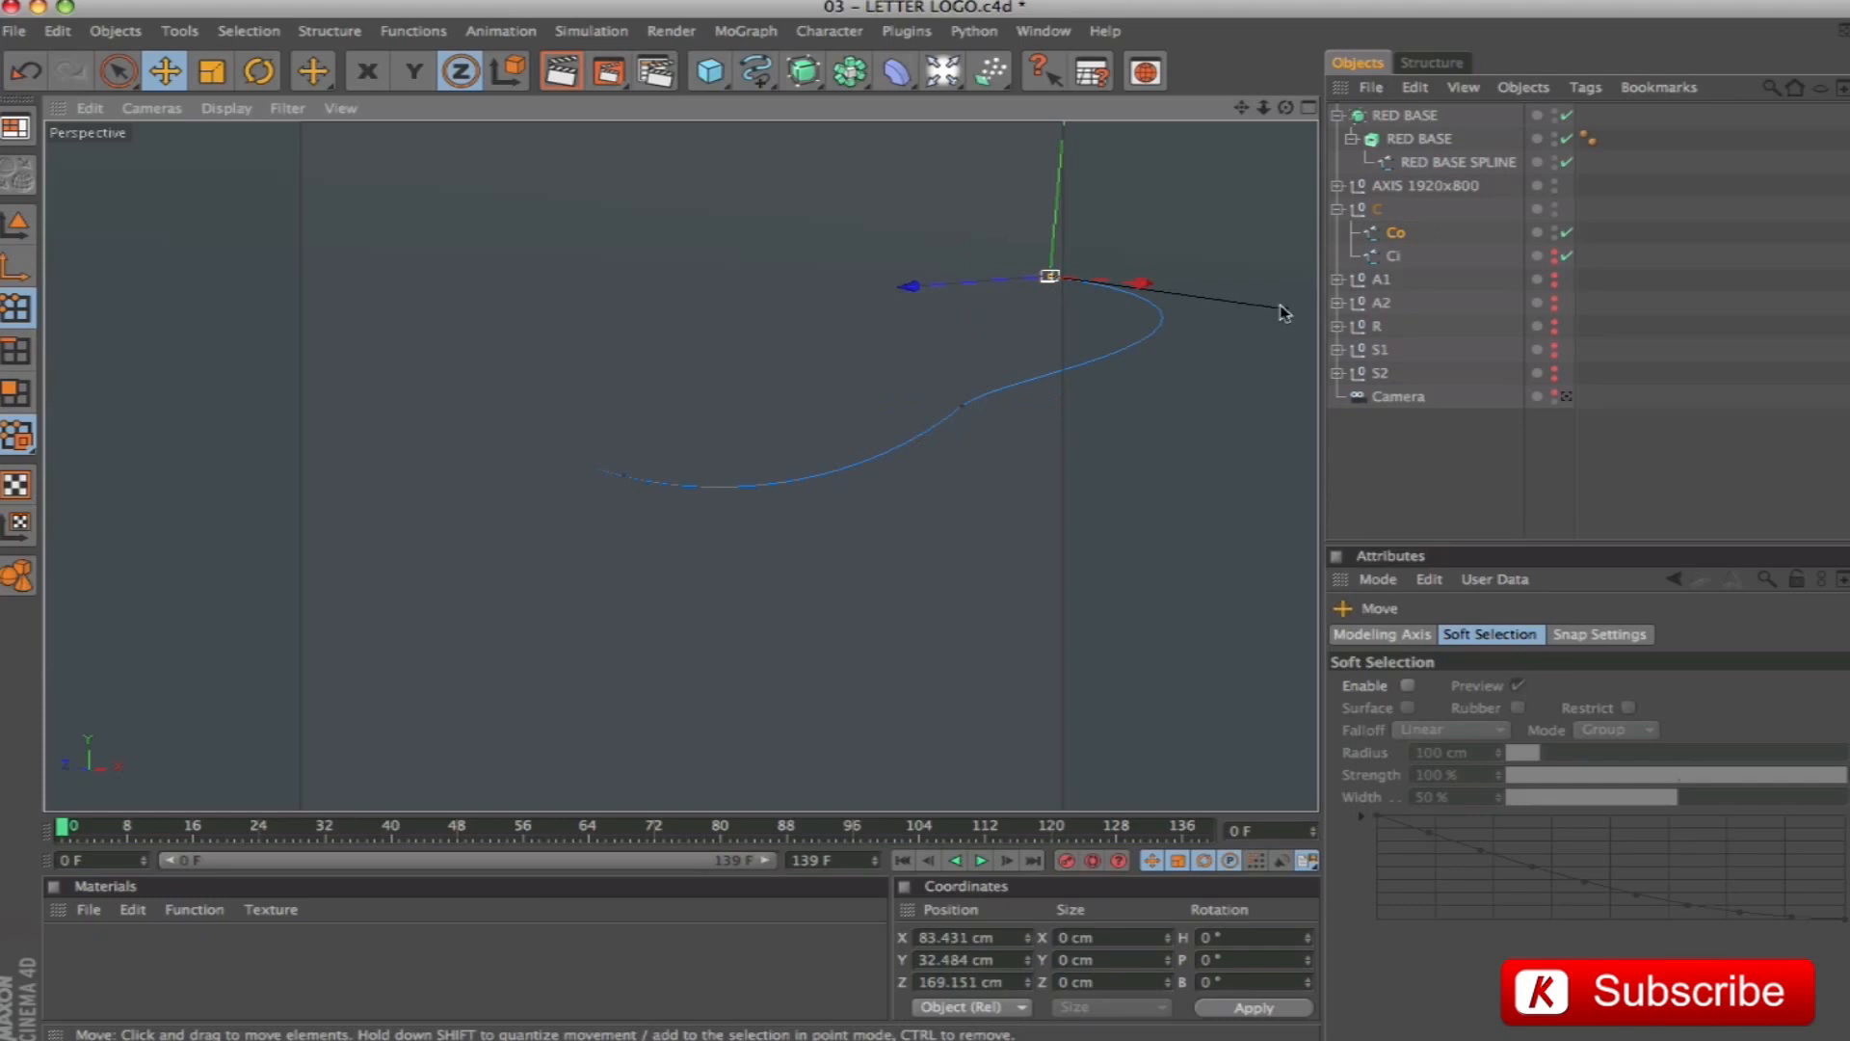
drag(1274, 308, 1045, 316)
alt+right_drag(1240, 340, 1109, 343)
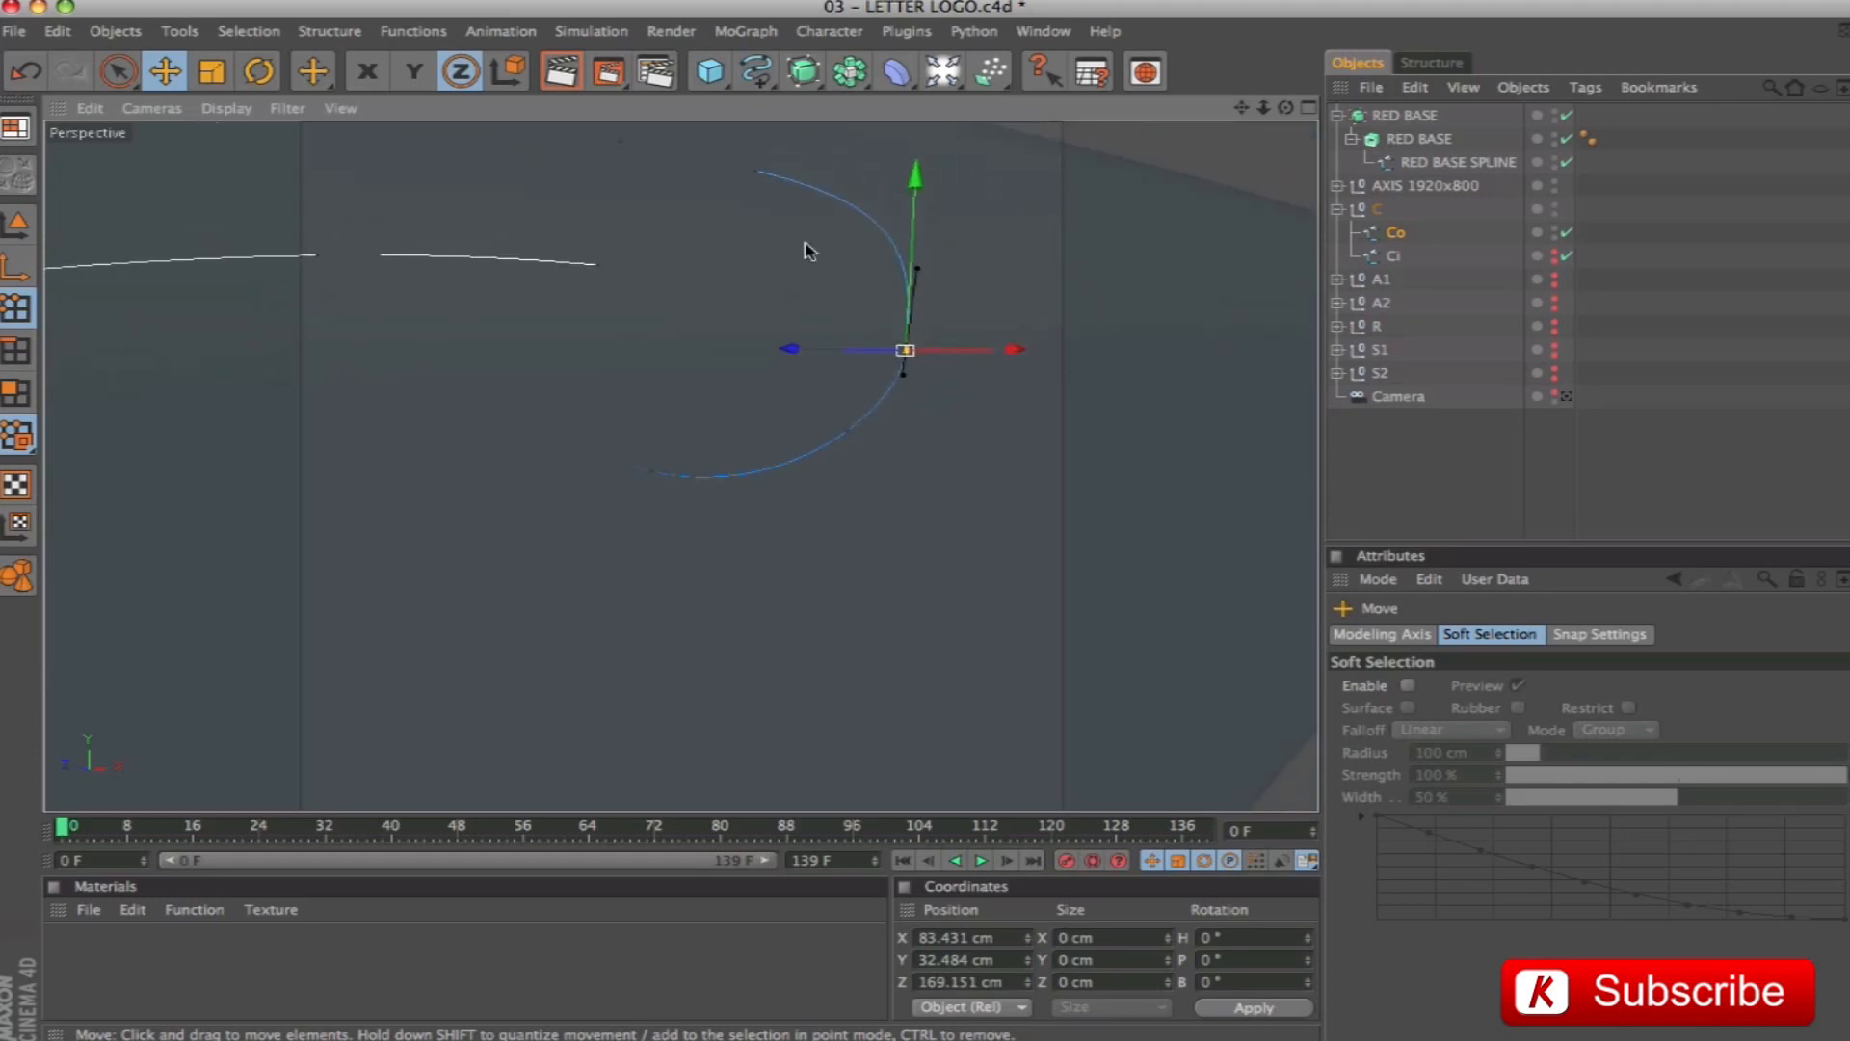
click(760, 173)
alt+drag(835, 257, 663, 371)
click(665, 232)
alt+drag(701, 309, 400, 294)
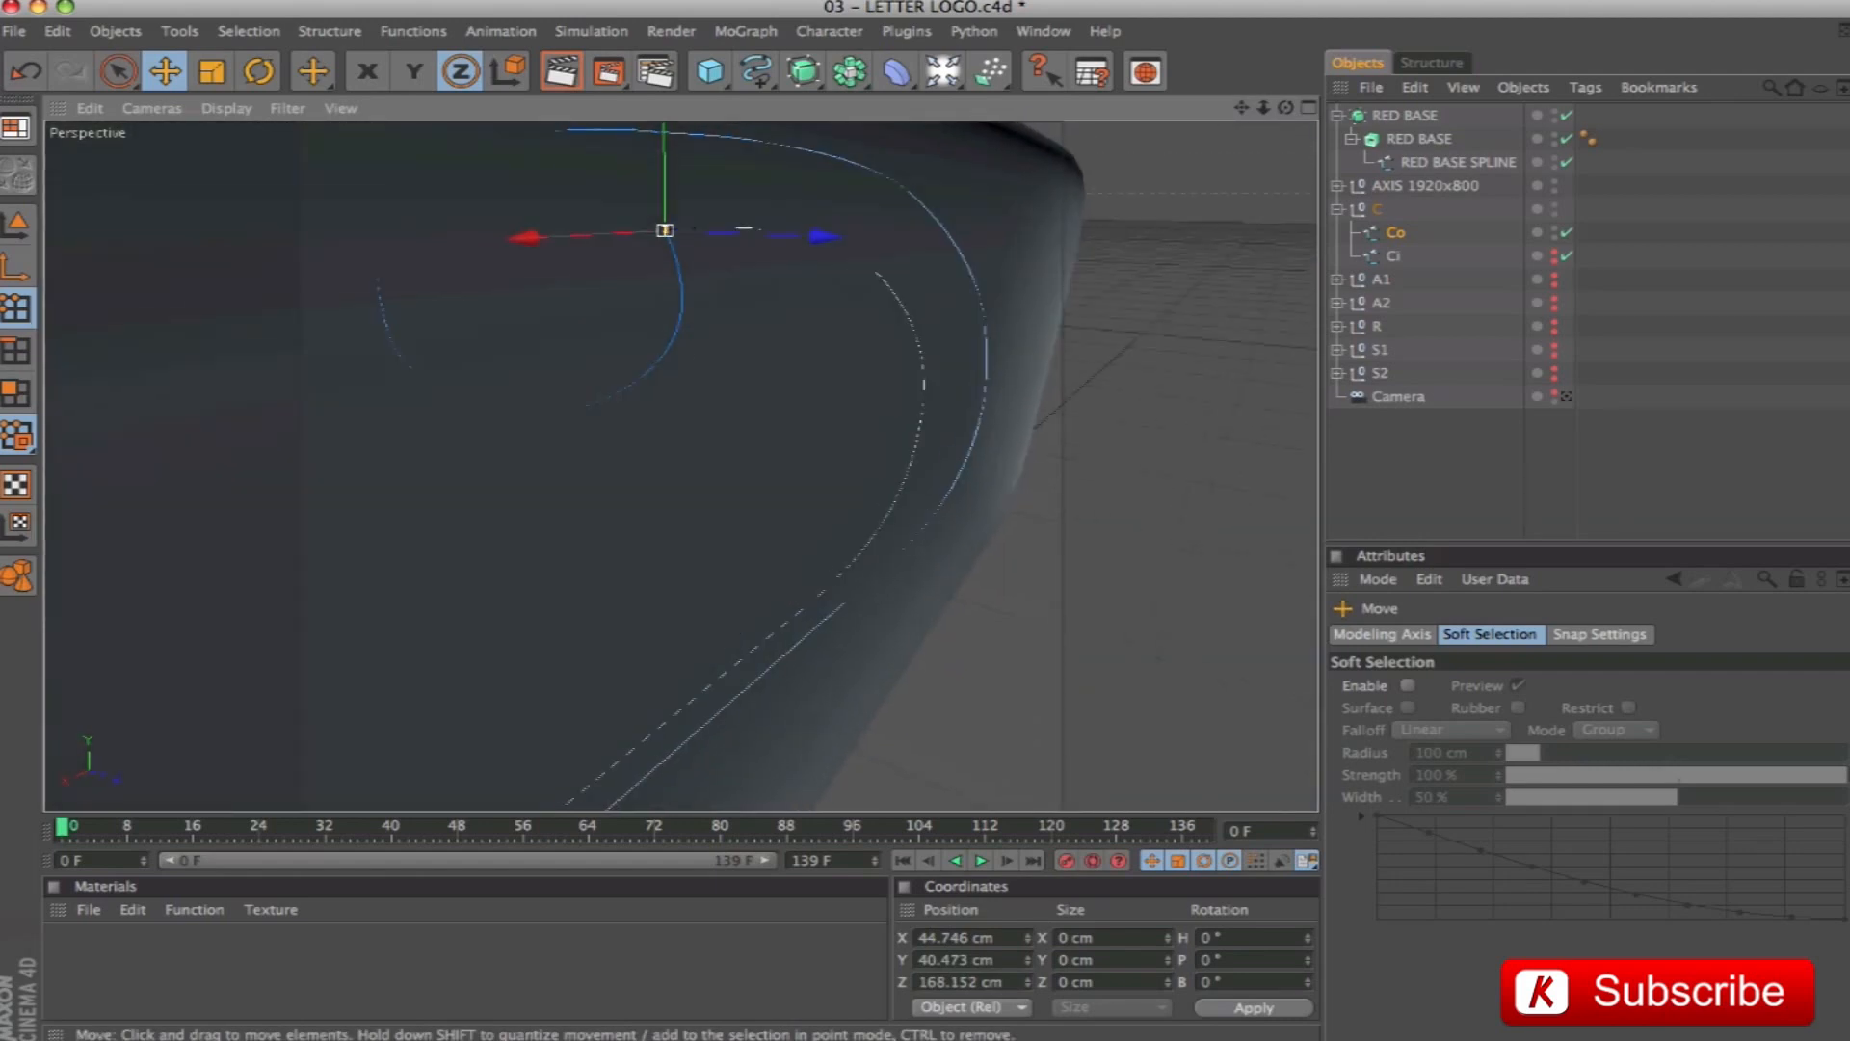
click(660, 367)
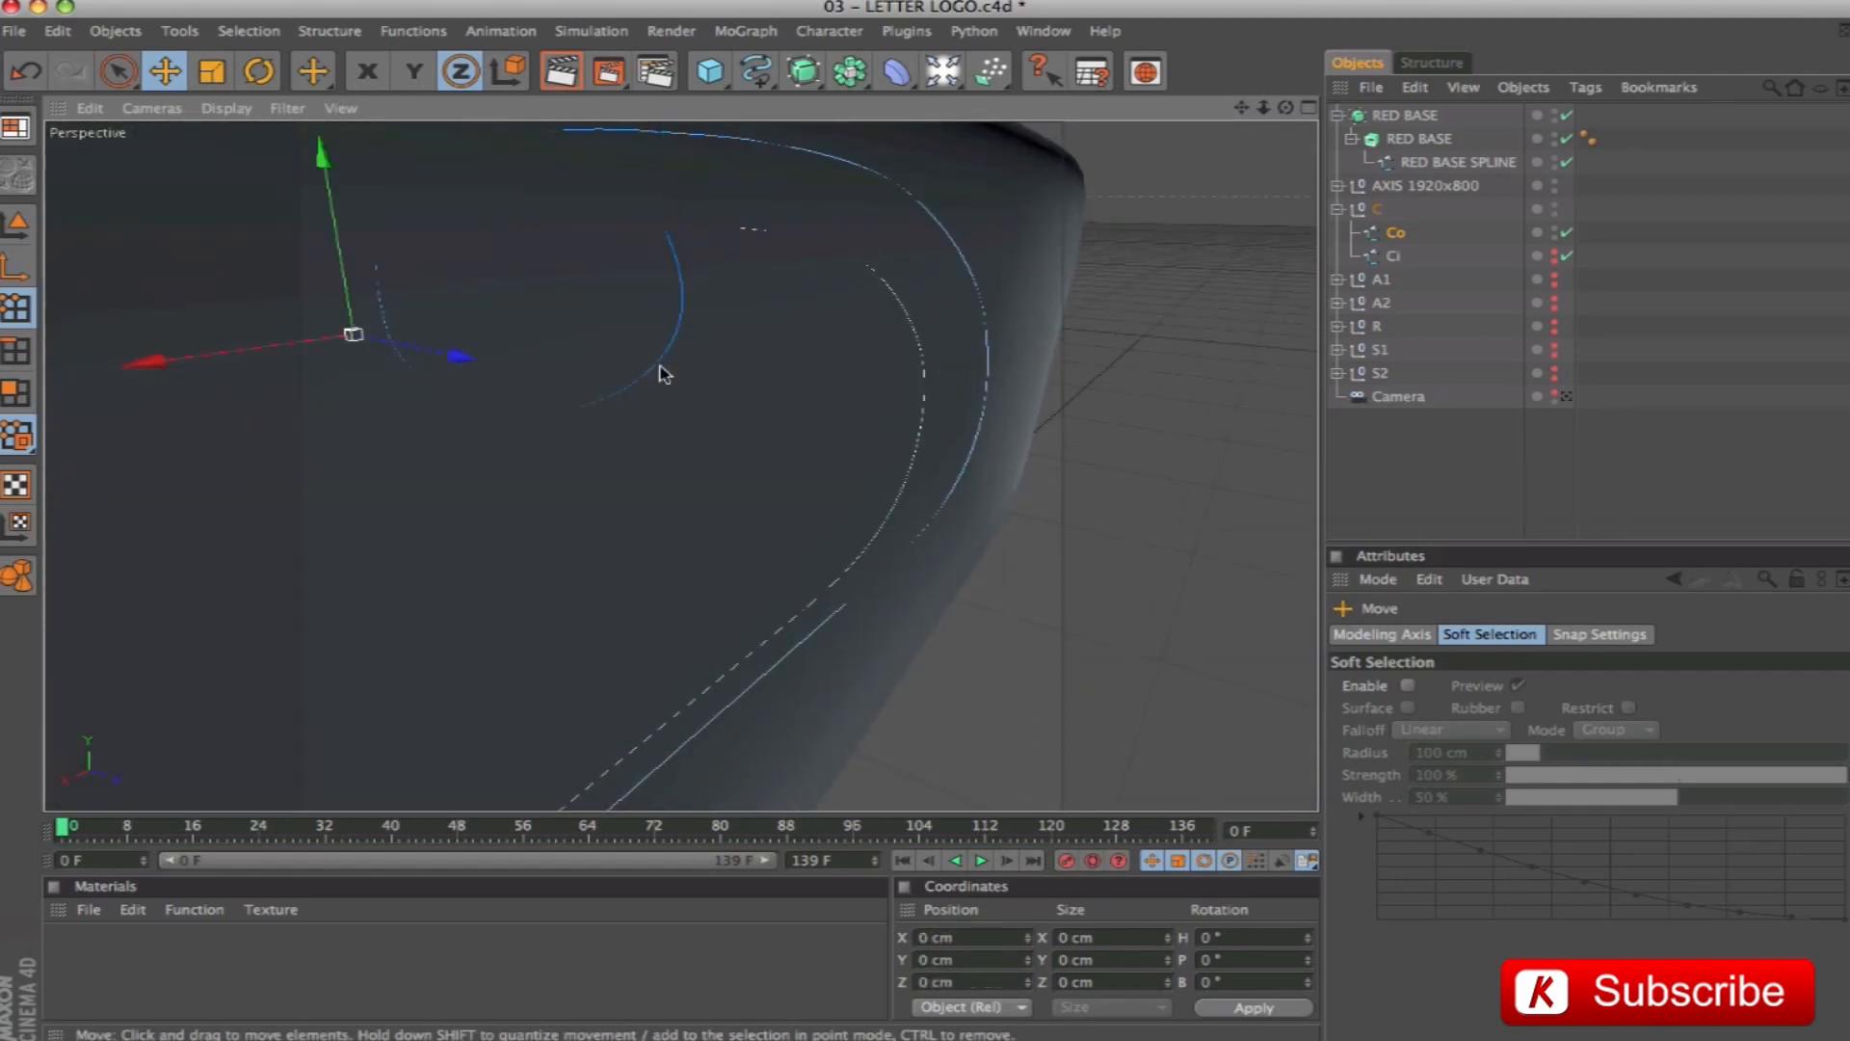
Check Co's lower tip and overall curve against the red base in Model mode and save the scene
alt+drag(796, 275, 841, 361)
click(757, 538)
alt+drag(813, 554, 835, 382)
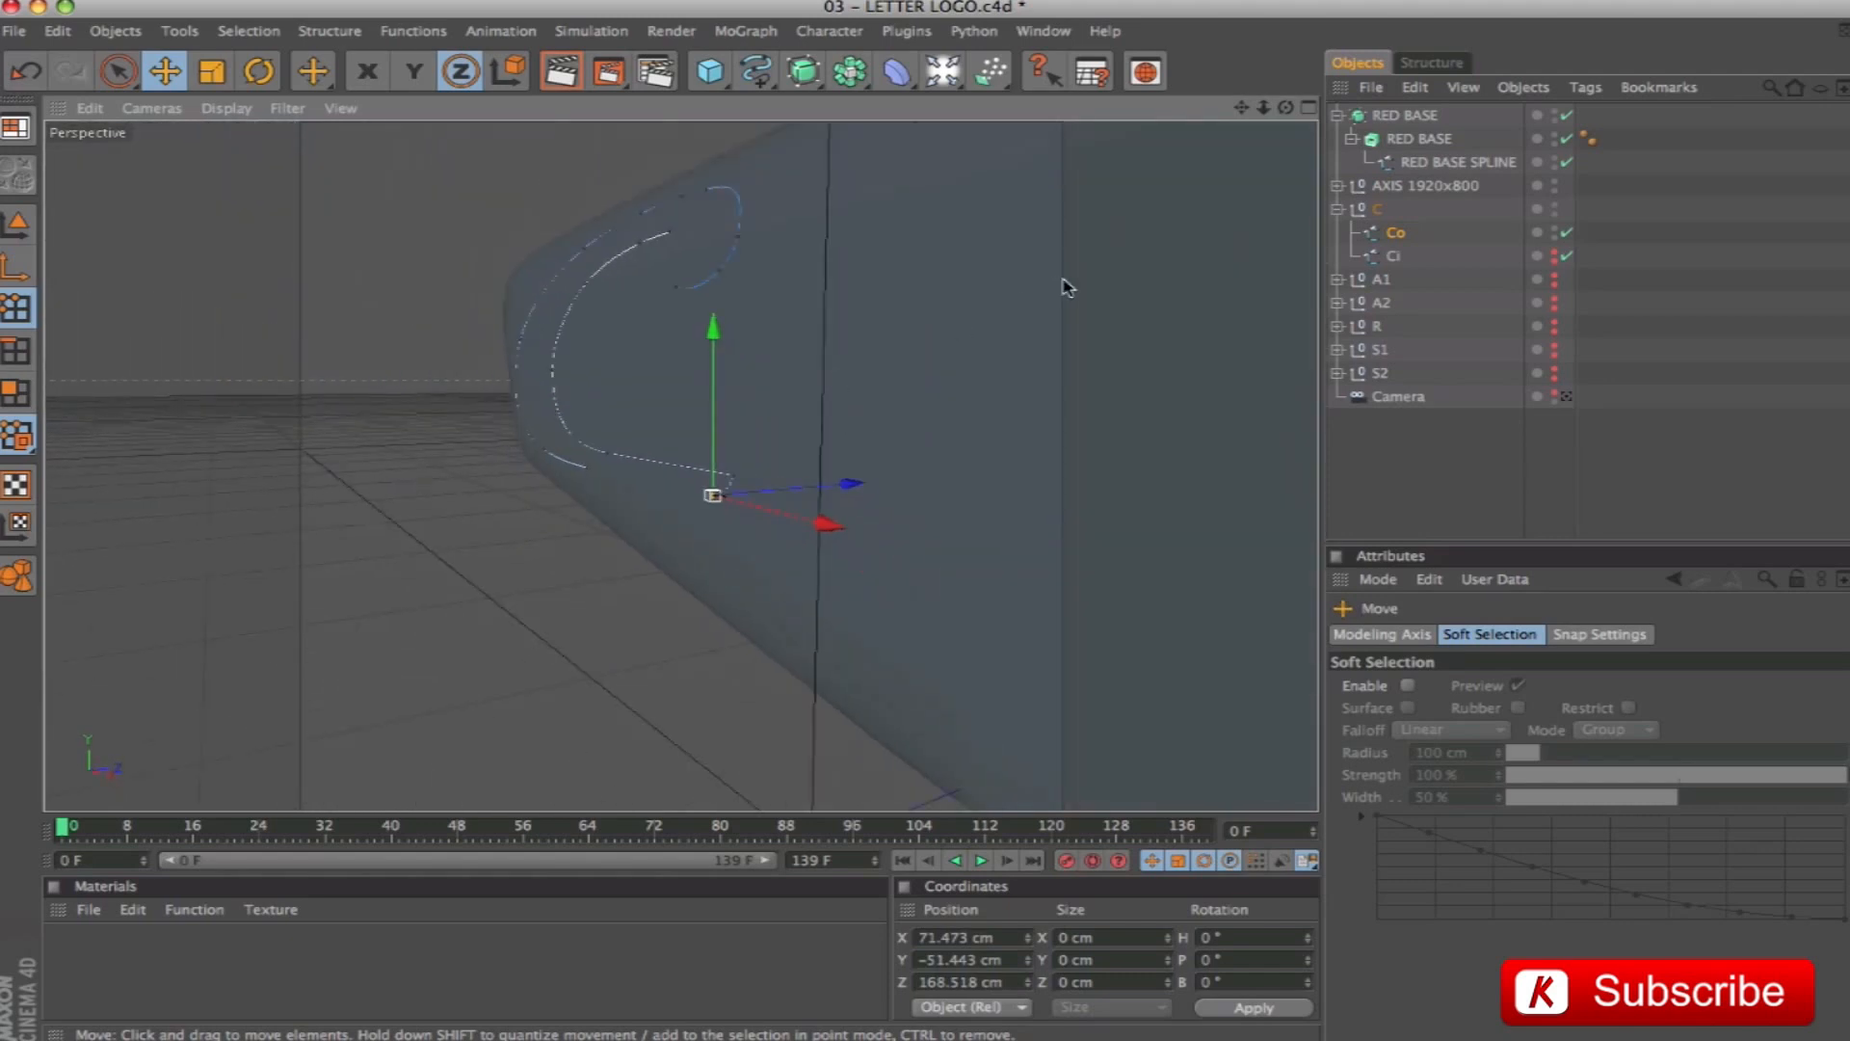
alt+drag(1067, 286, 870, 321)
drag(1241, 109, 1291, 210)
alt+drag(702, 503, 778, 551)
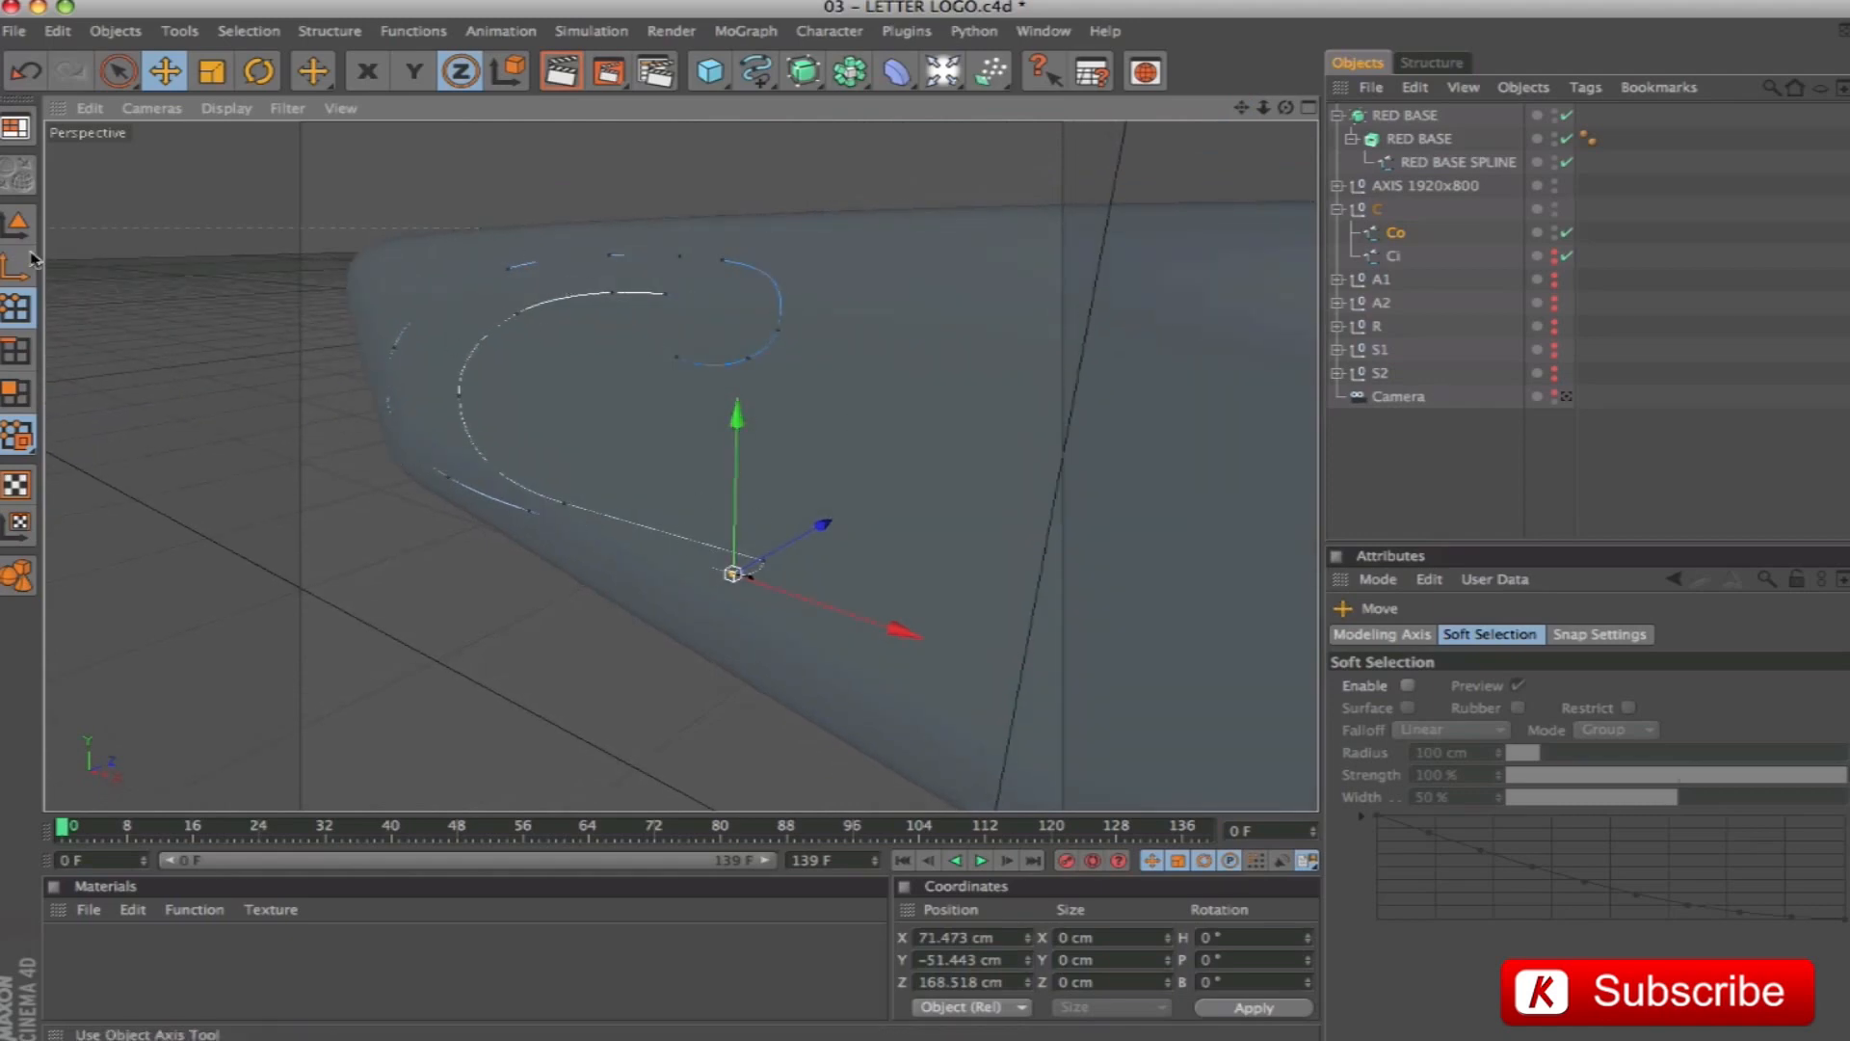
click(16, 224)
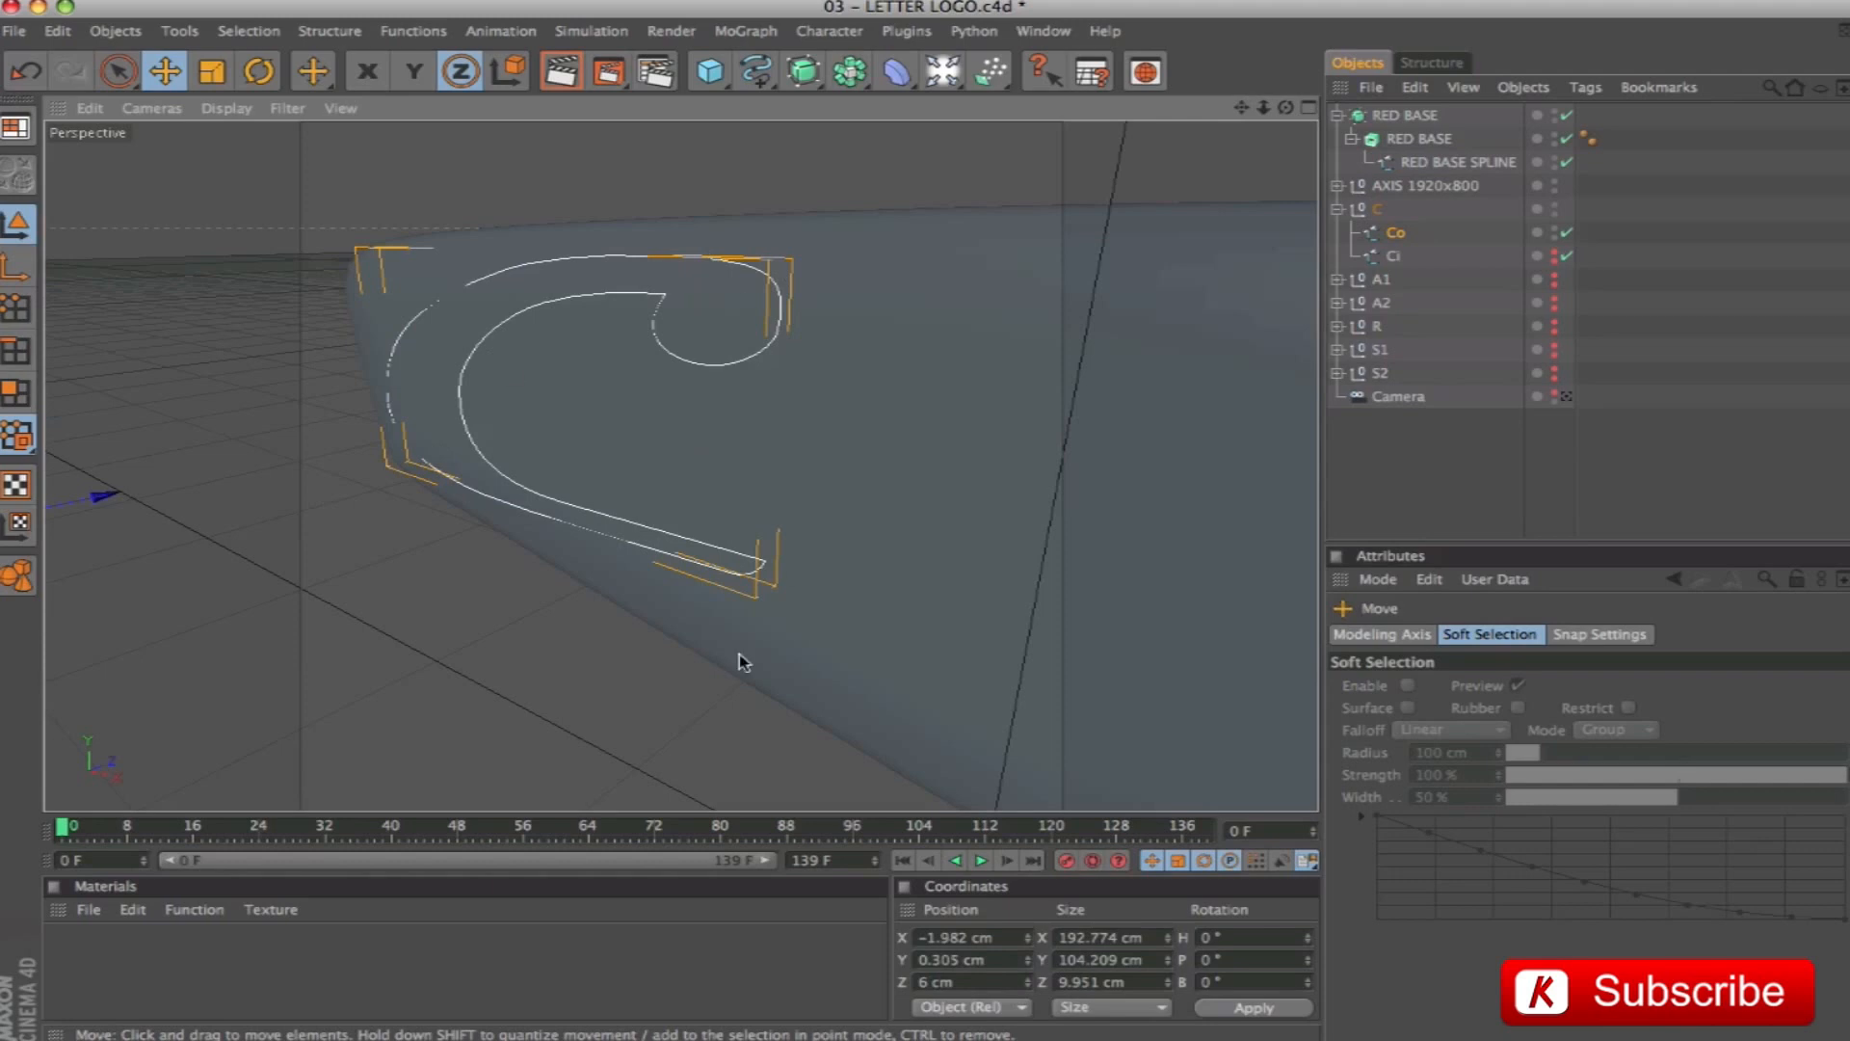
key(super+s)
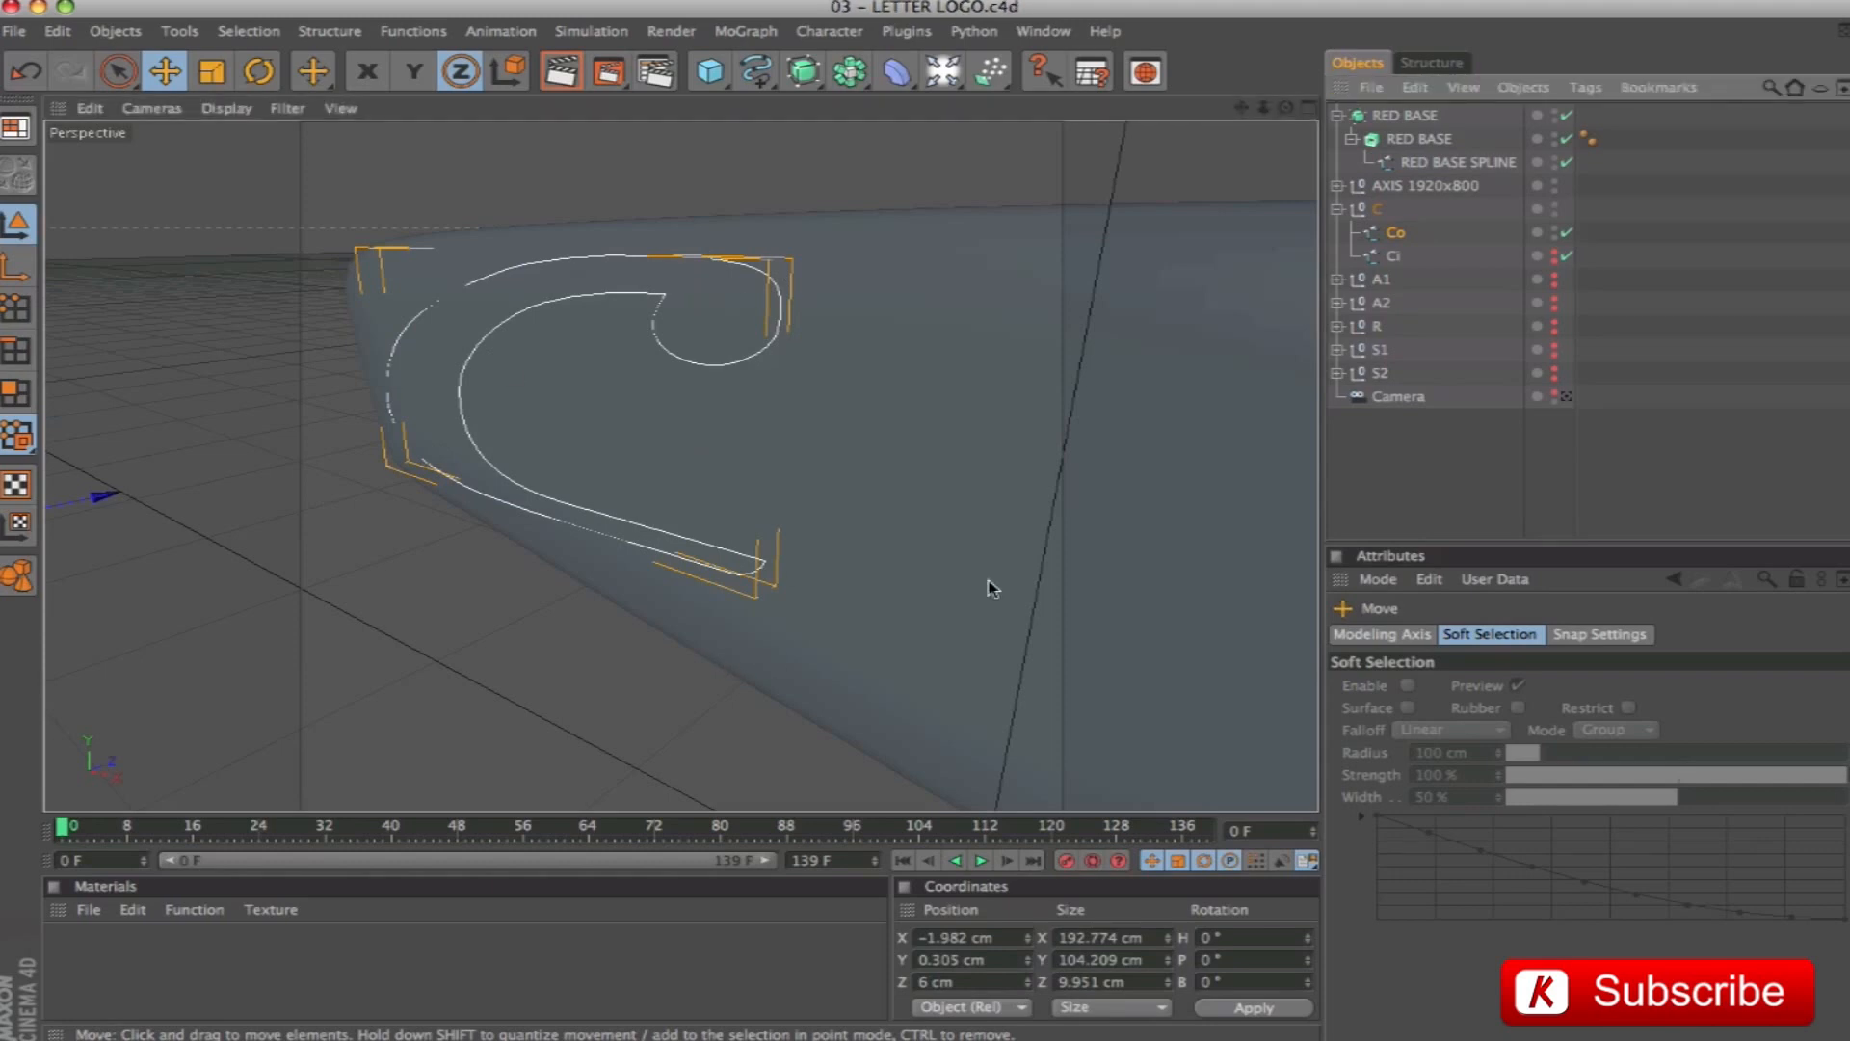
Hide the Co spline, show the Ci spline and select Ci for editing in point mode
click(1555, 232)
click(1555, 232)
click(1555, 255)
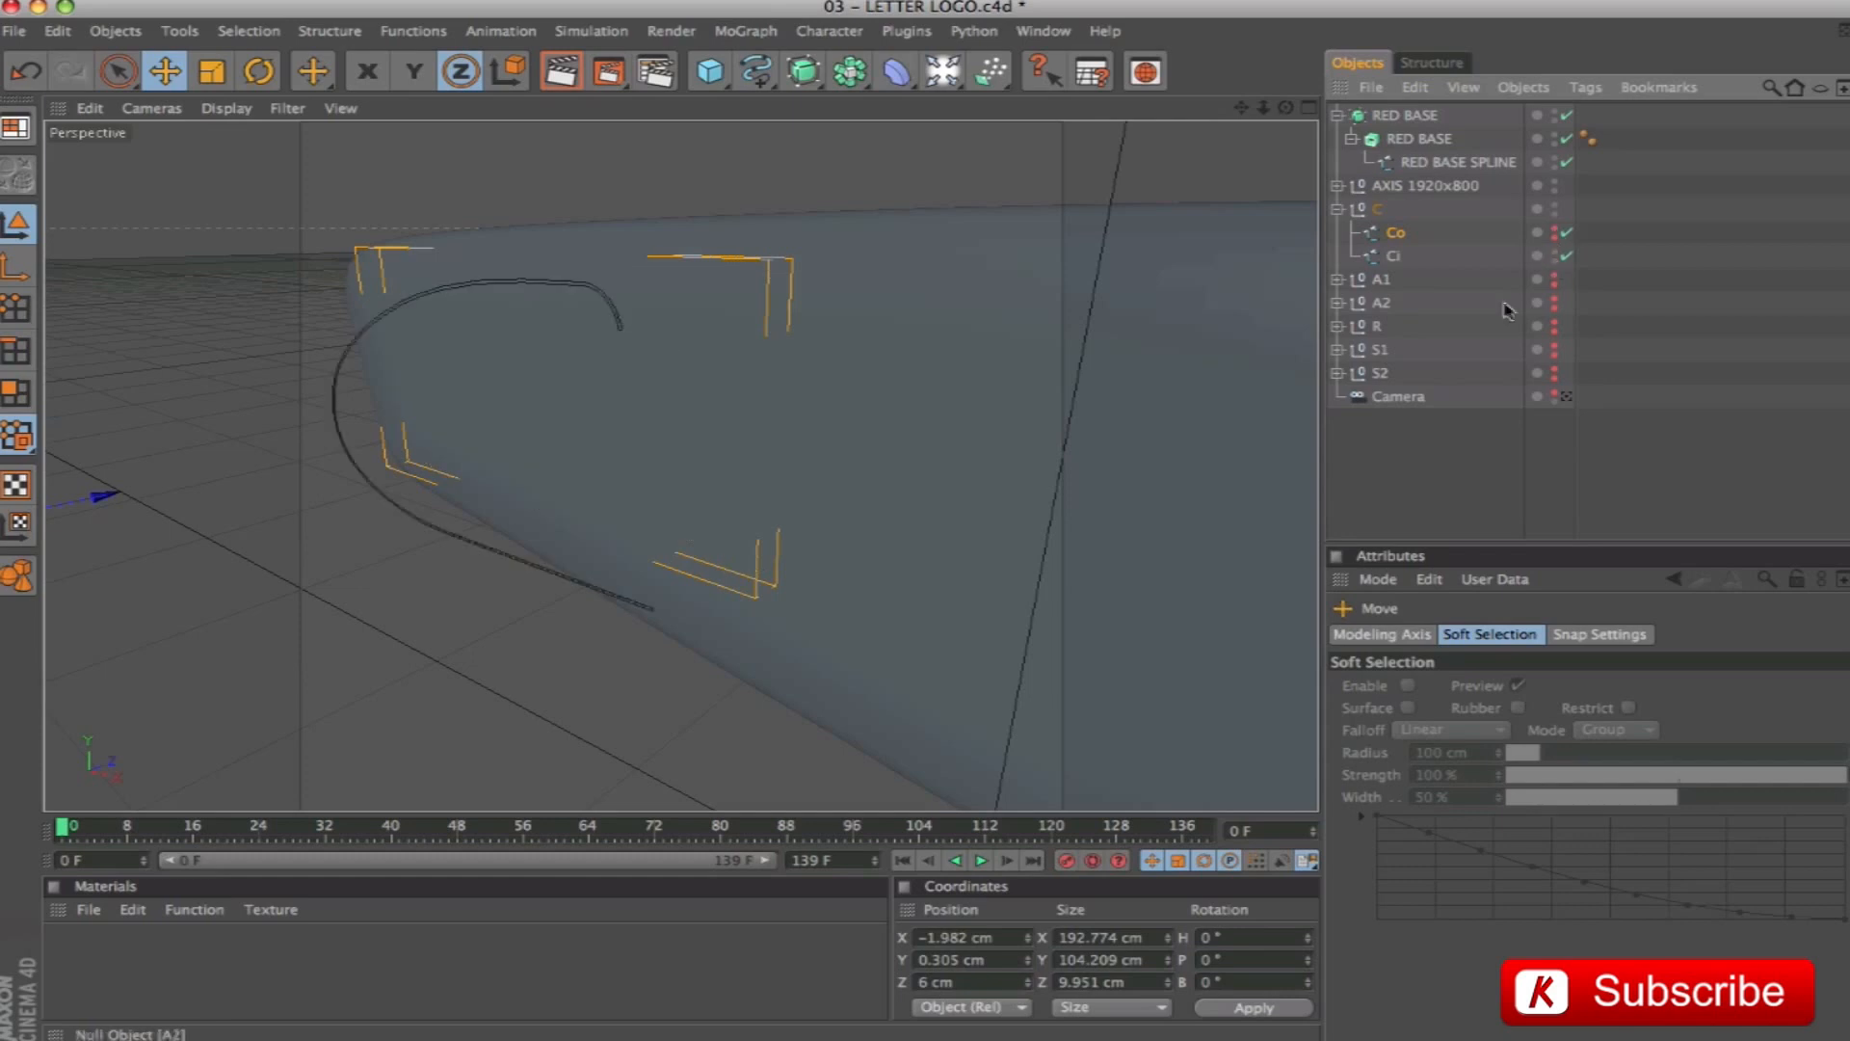
click(1388, 256)
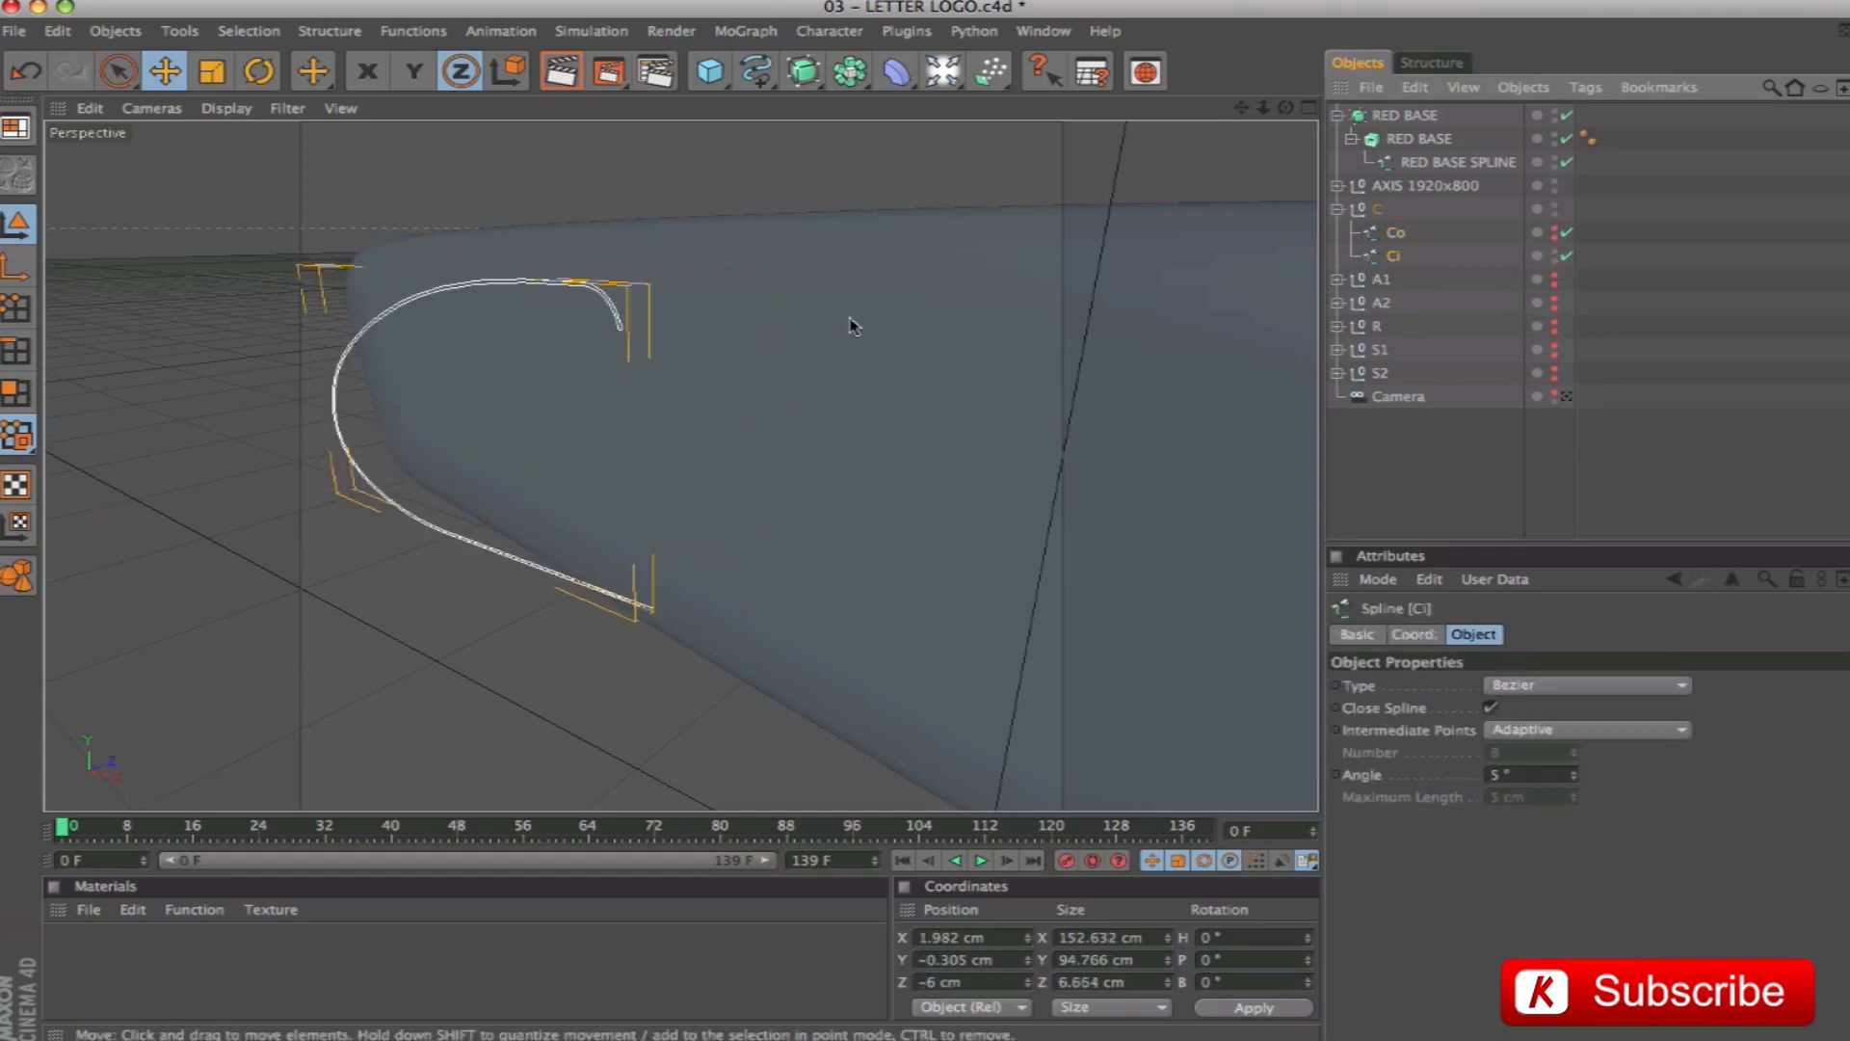
click(11, 306)
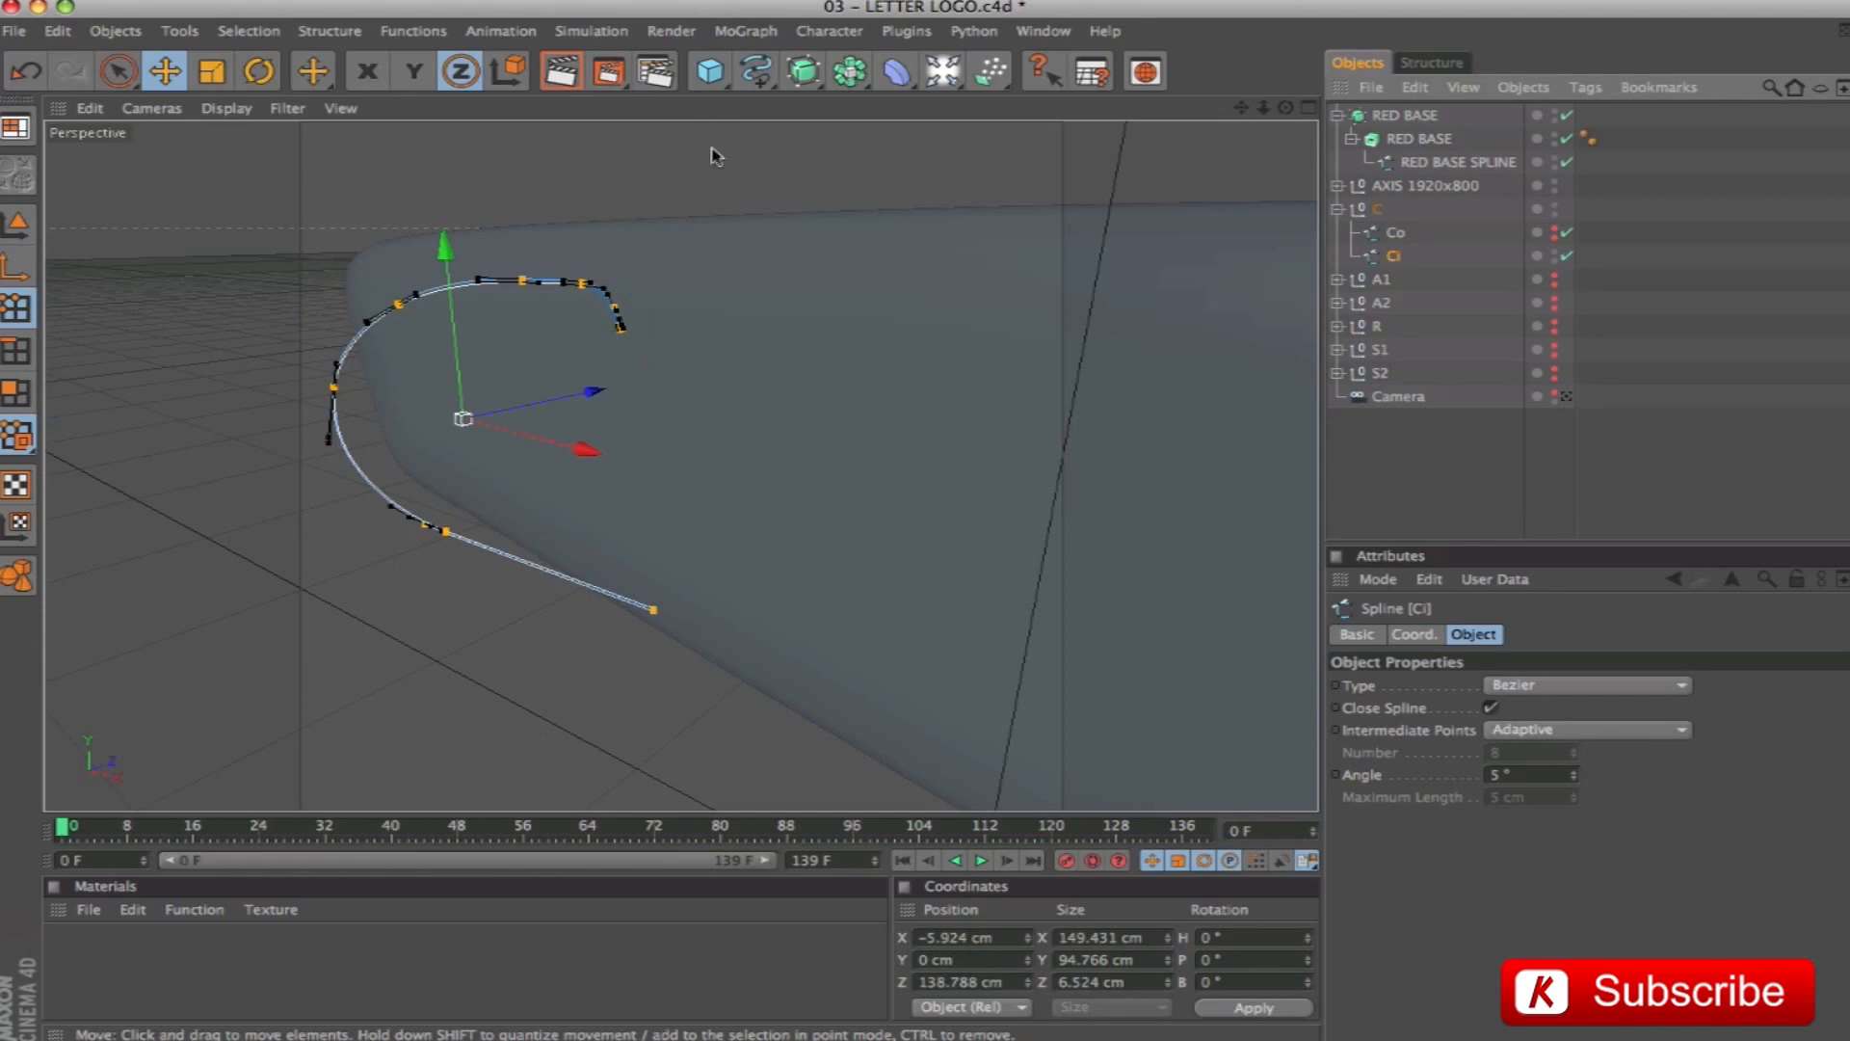
Project the Ci spline's points onto the red base in XY Plane mode and save the scene
click(329, 31)
mouse_move(520, 64)
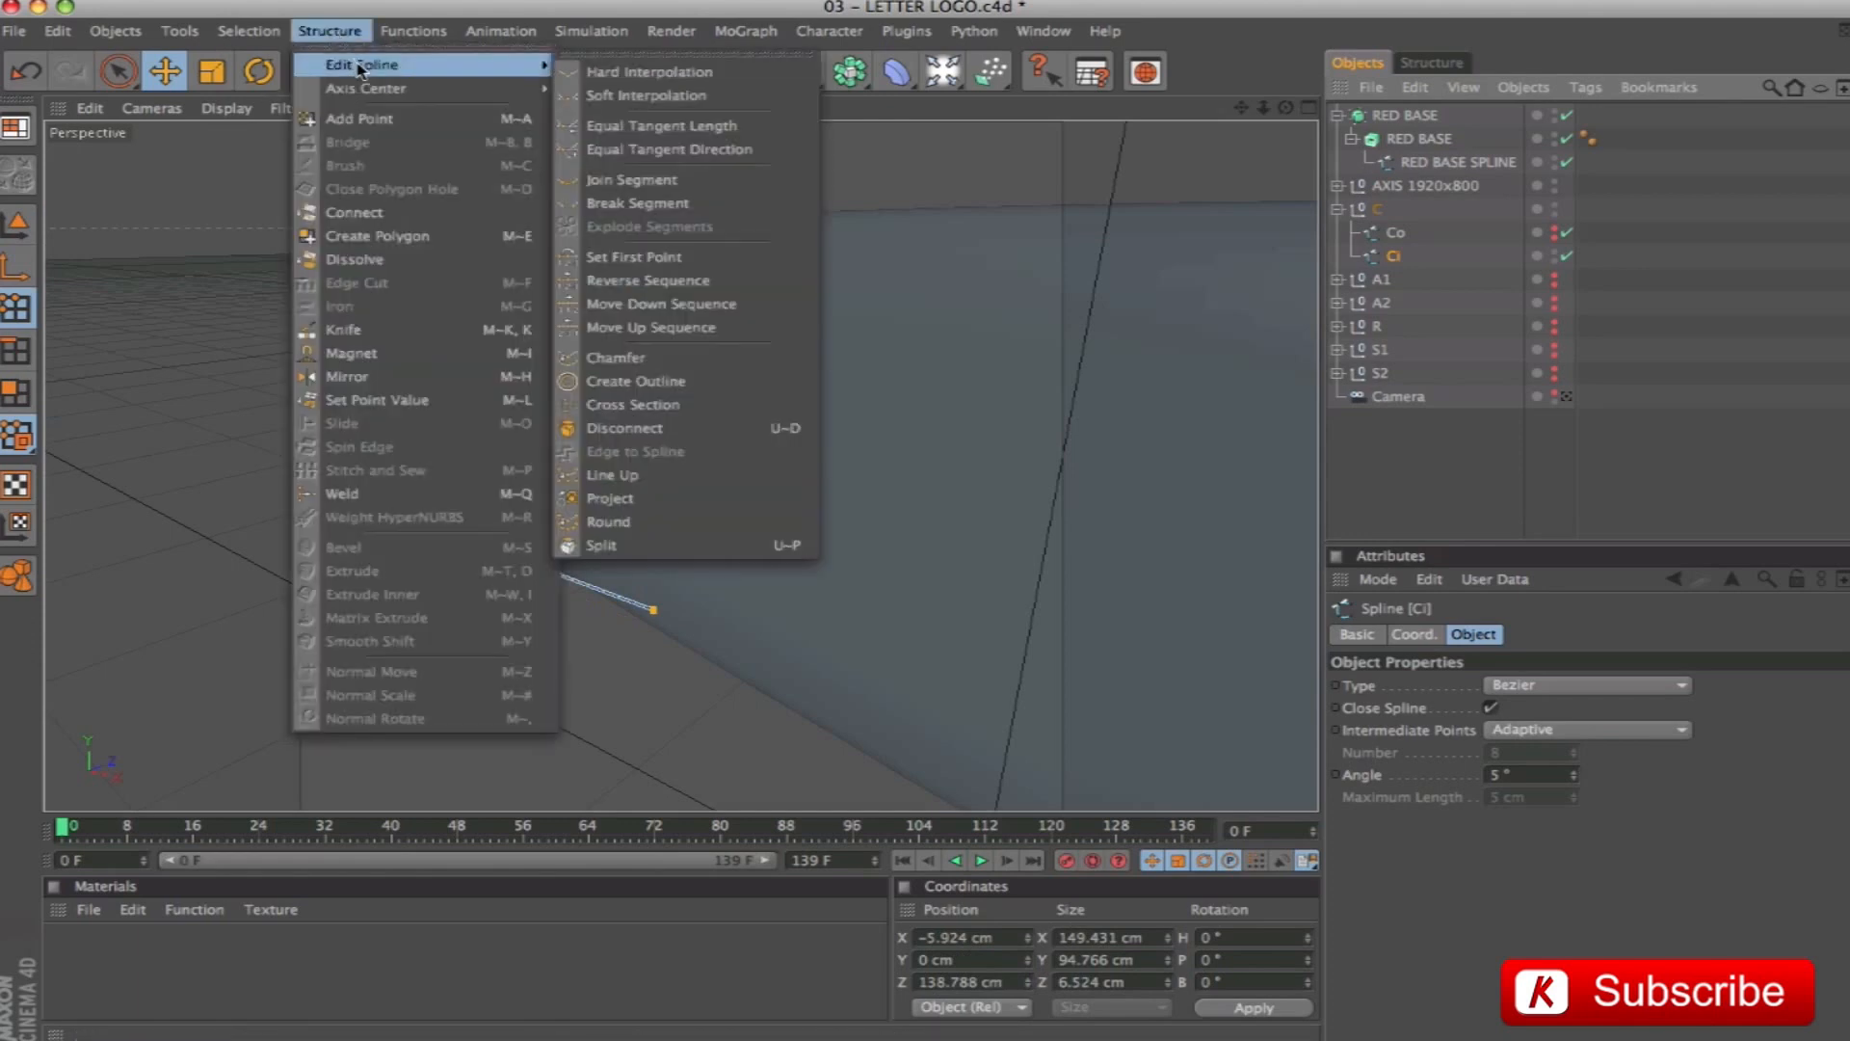
click(671, 499)
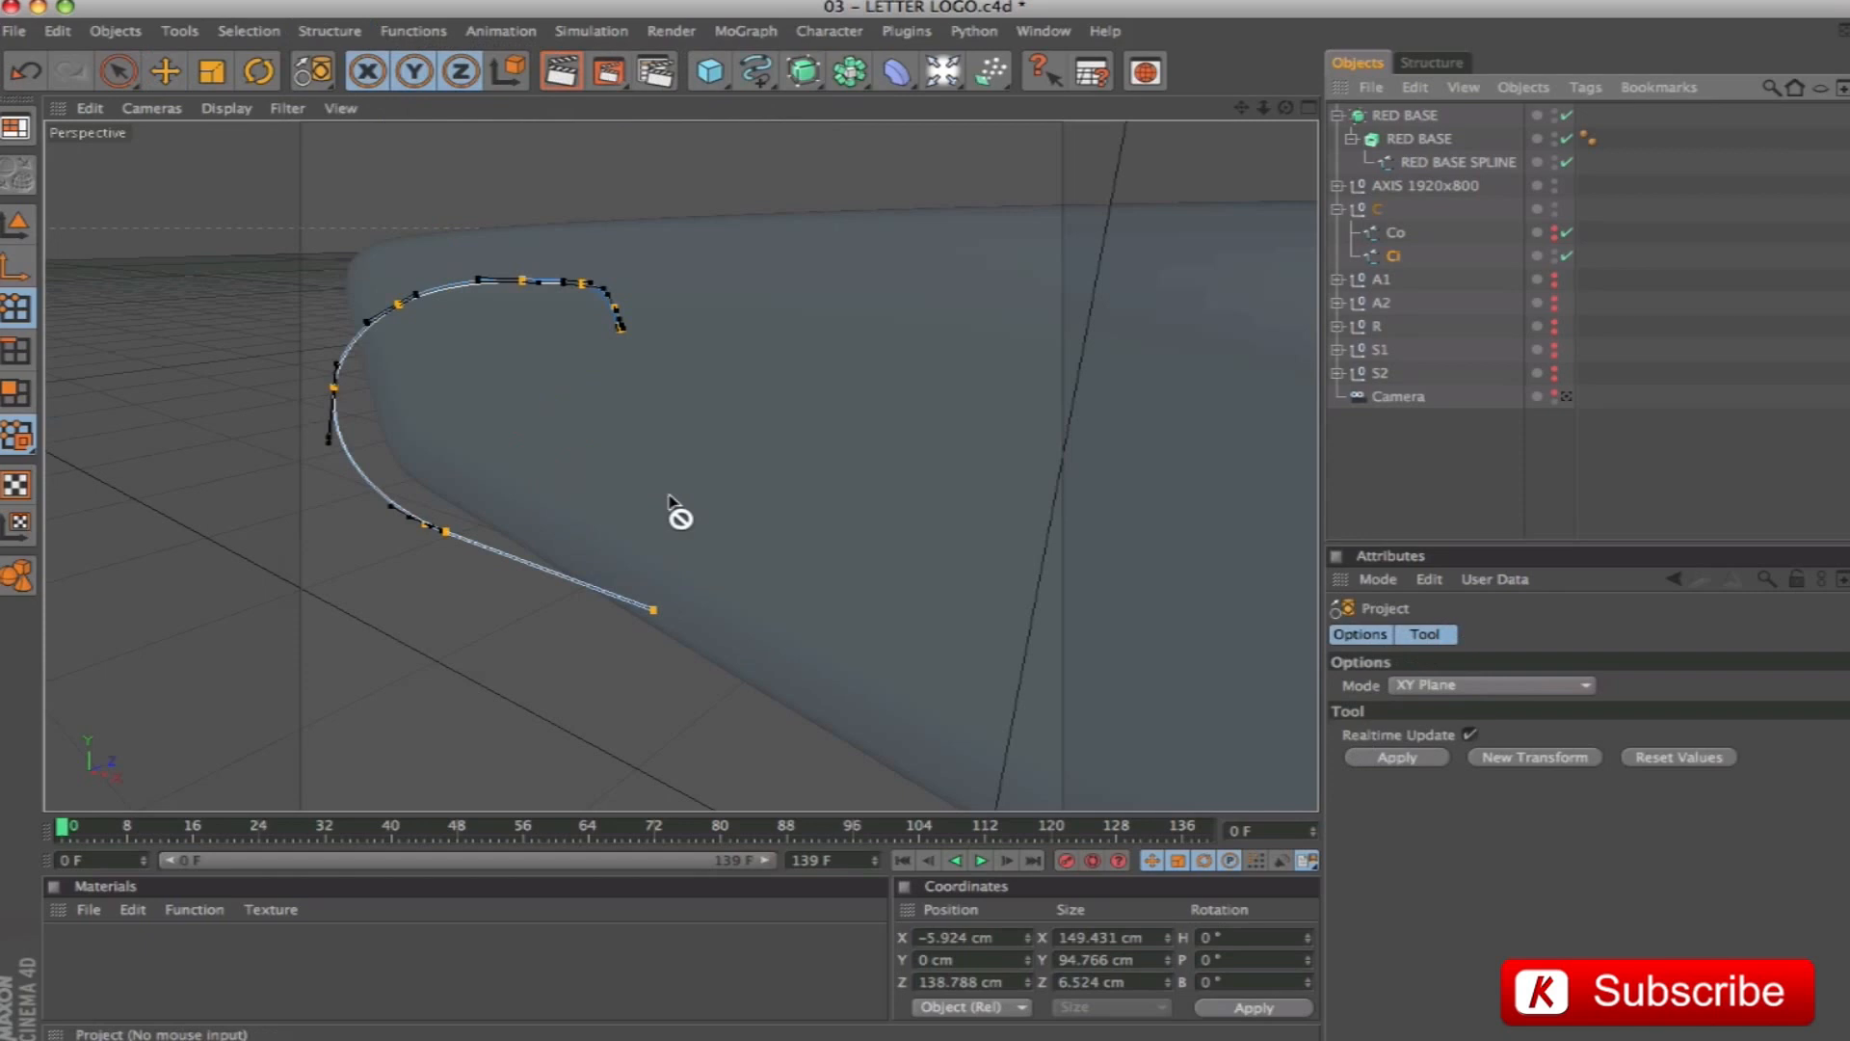
click(1405, 759)
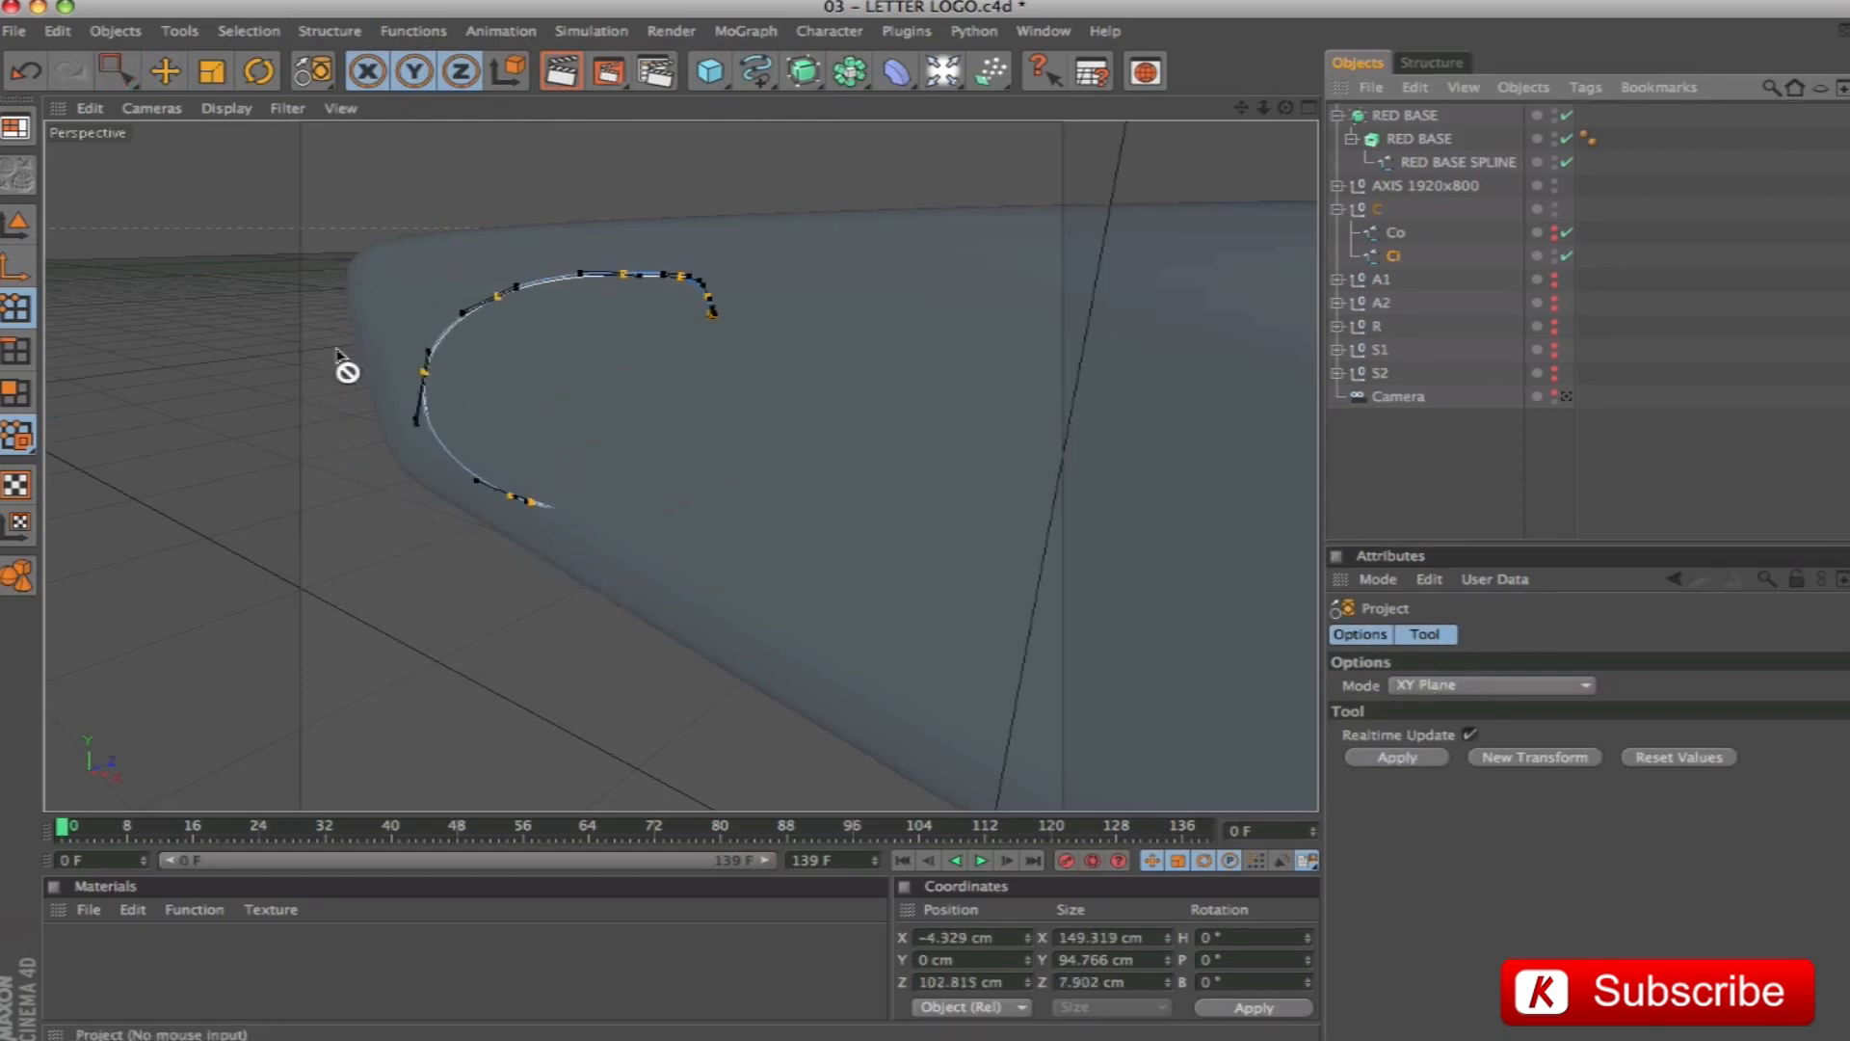
key(super+s)
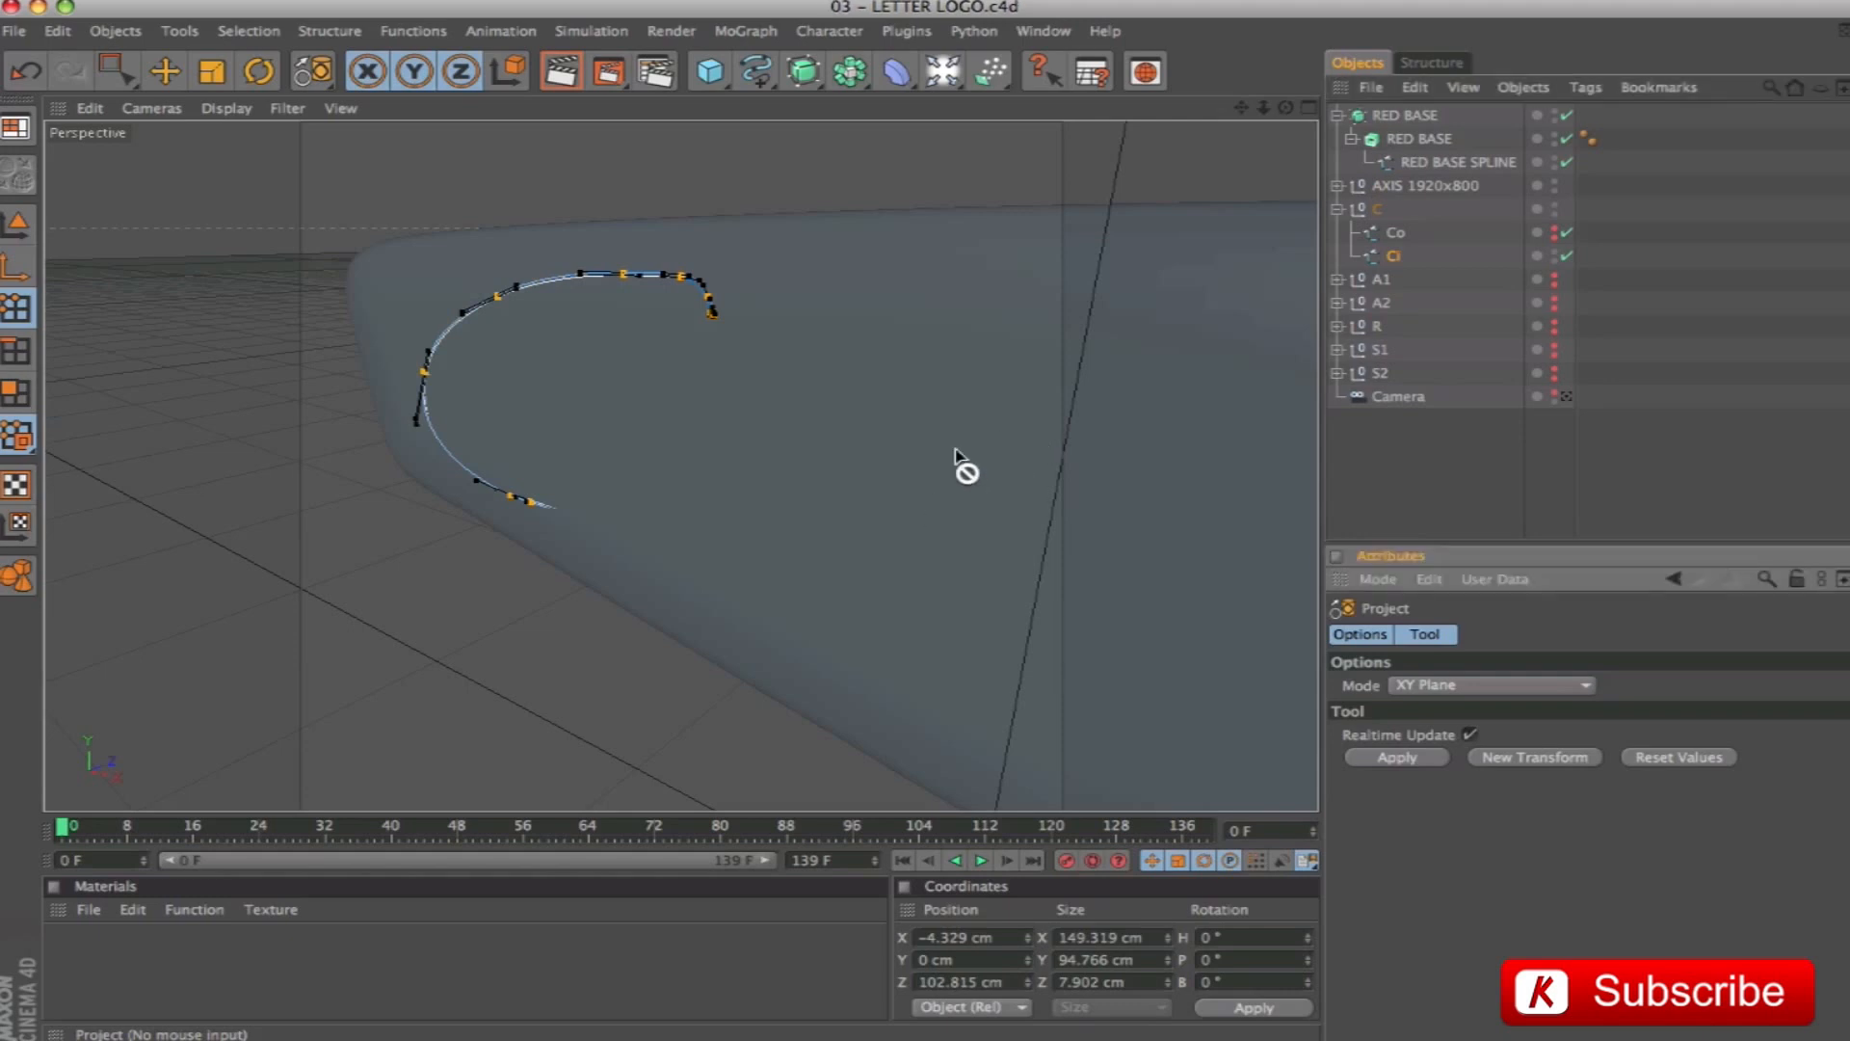
Examine from several angles how the lower curve of the projected Ci spline lies against the red base
alt+drag(921, 490, 738, 554)
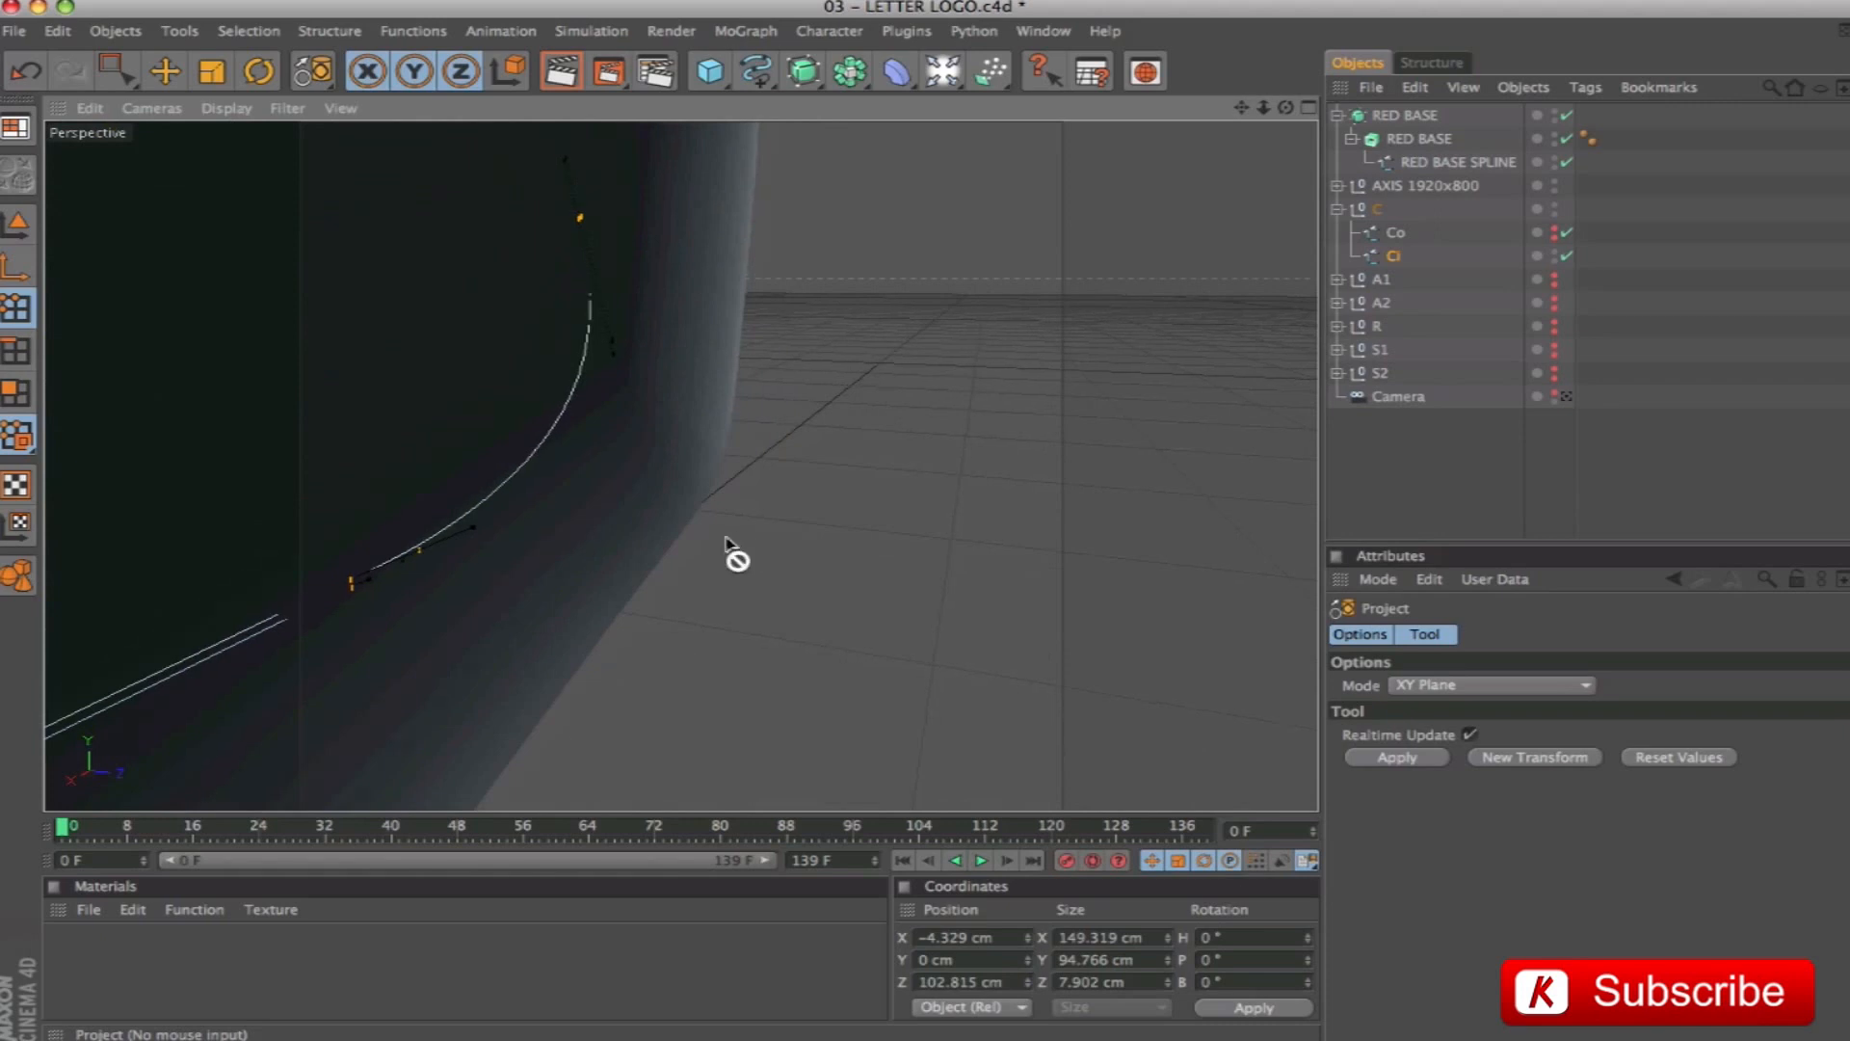
alt+drag(553, 555, 492, 576)
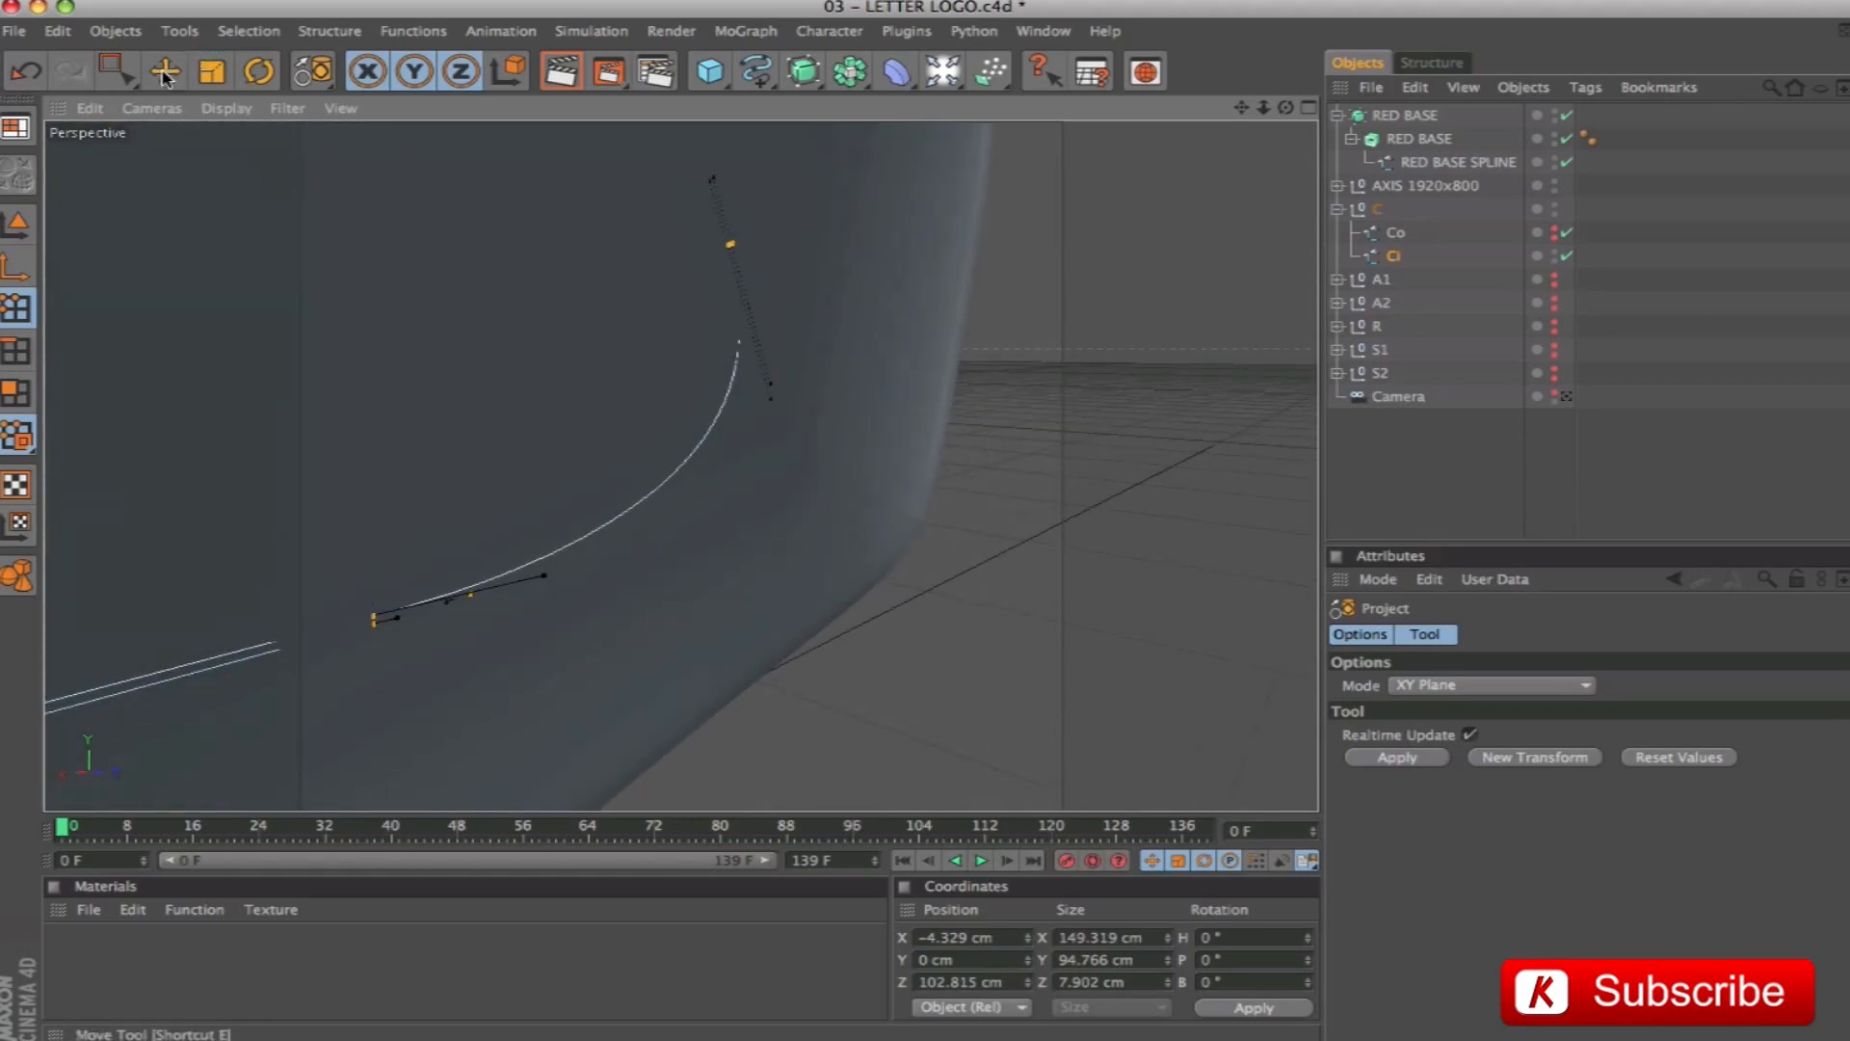
key(e)
click(470, 596)
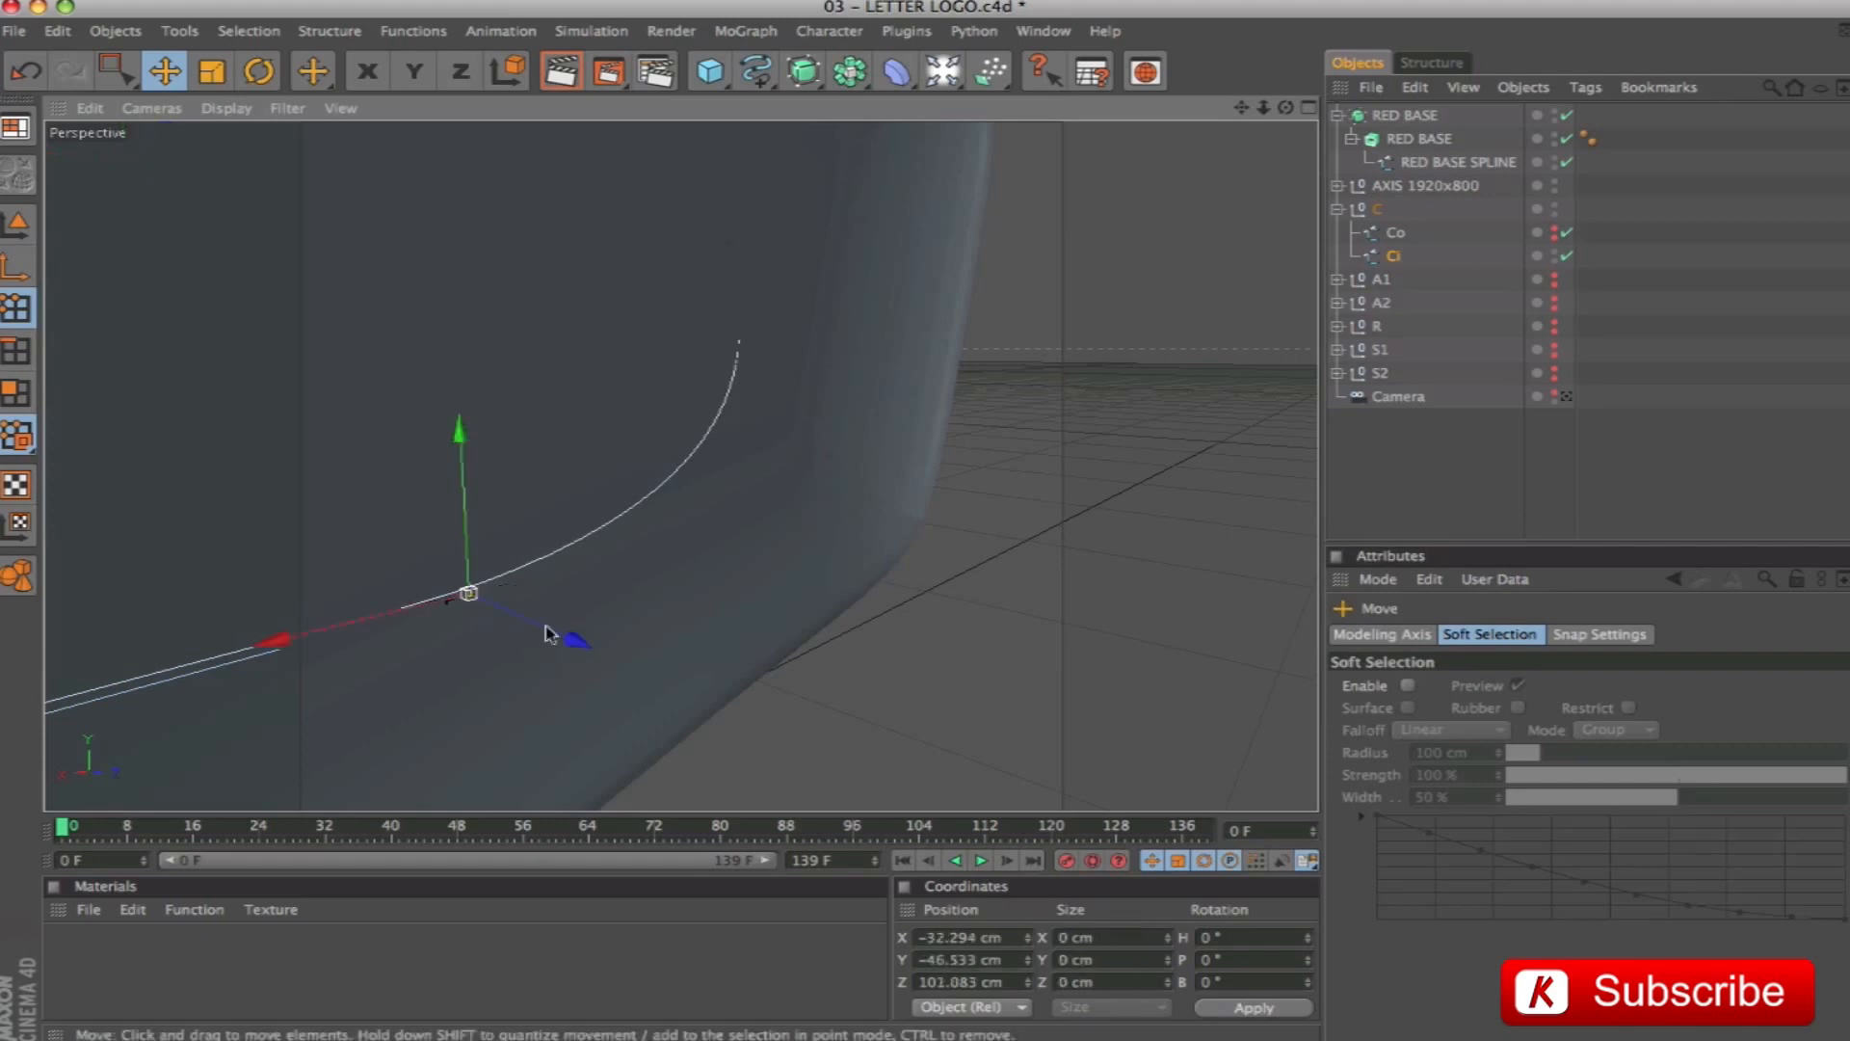
alt+drag(687, 594, 1026, 665)
alt+drag(723, 566, 440, 472)
alt+right_drag(747, 538, 665, 538)
alt+drag(771, 499, 496, 638)
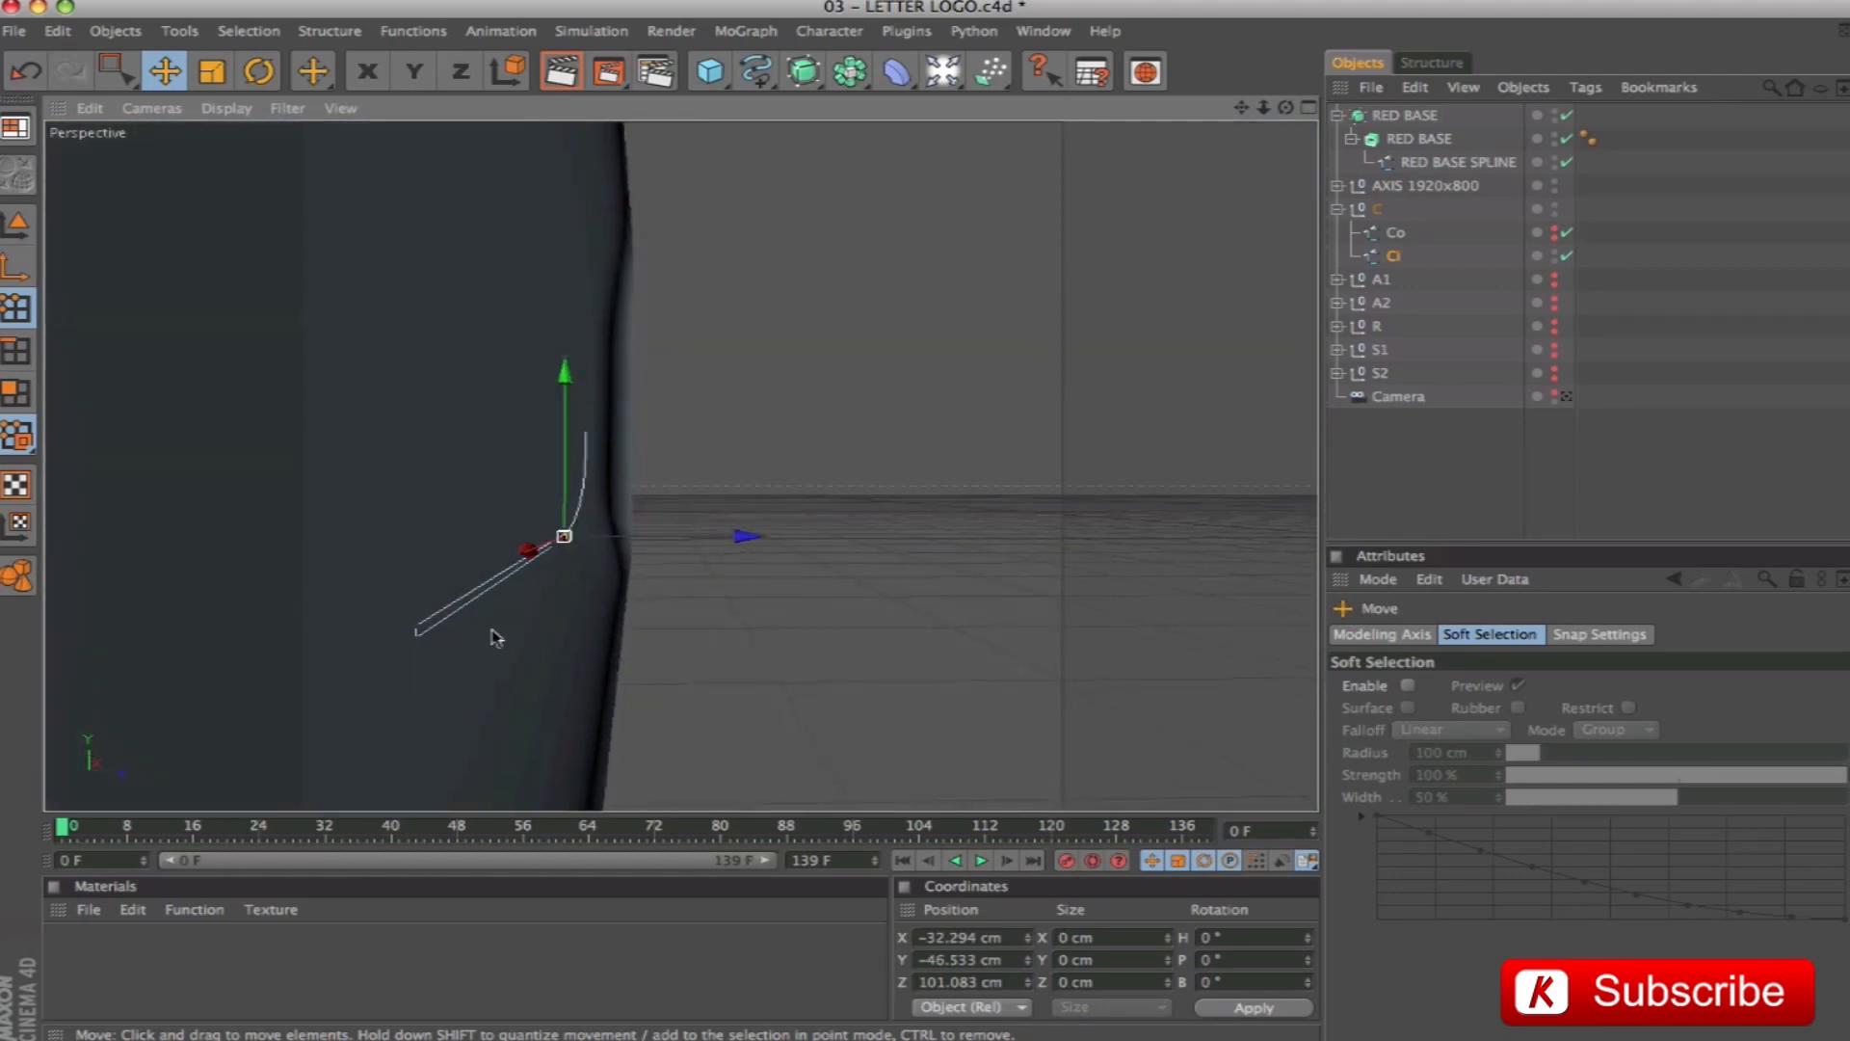
Select both points at the end of Ci's lower stroke and move them along Z to about 105.3 cm
click(414, 632)
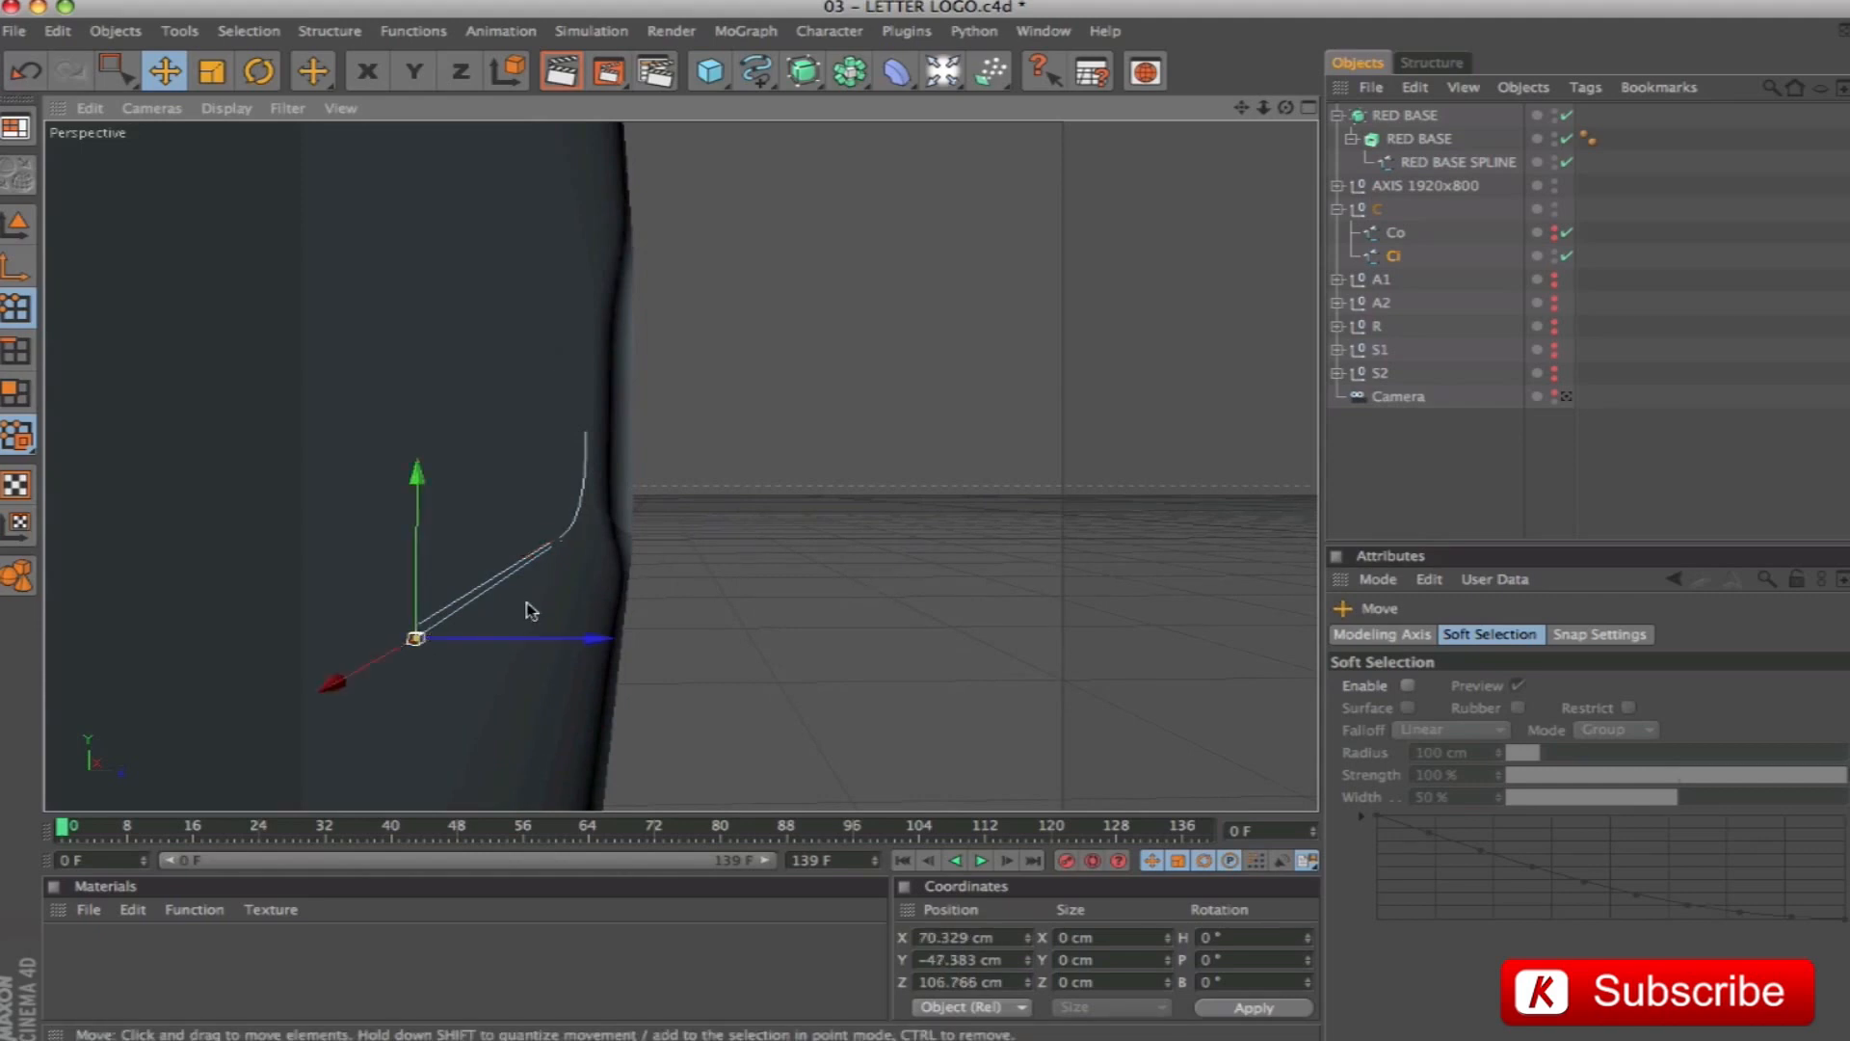
drag(117, 73, 199, 92)
drag(520, 733, 393, 586)
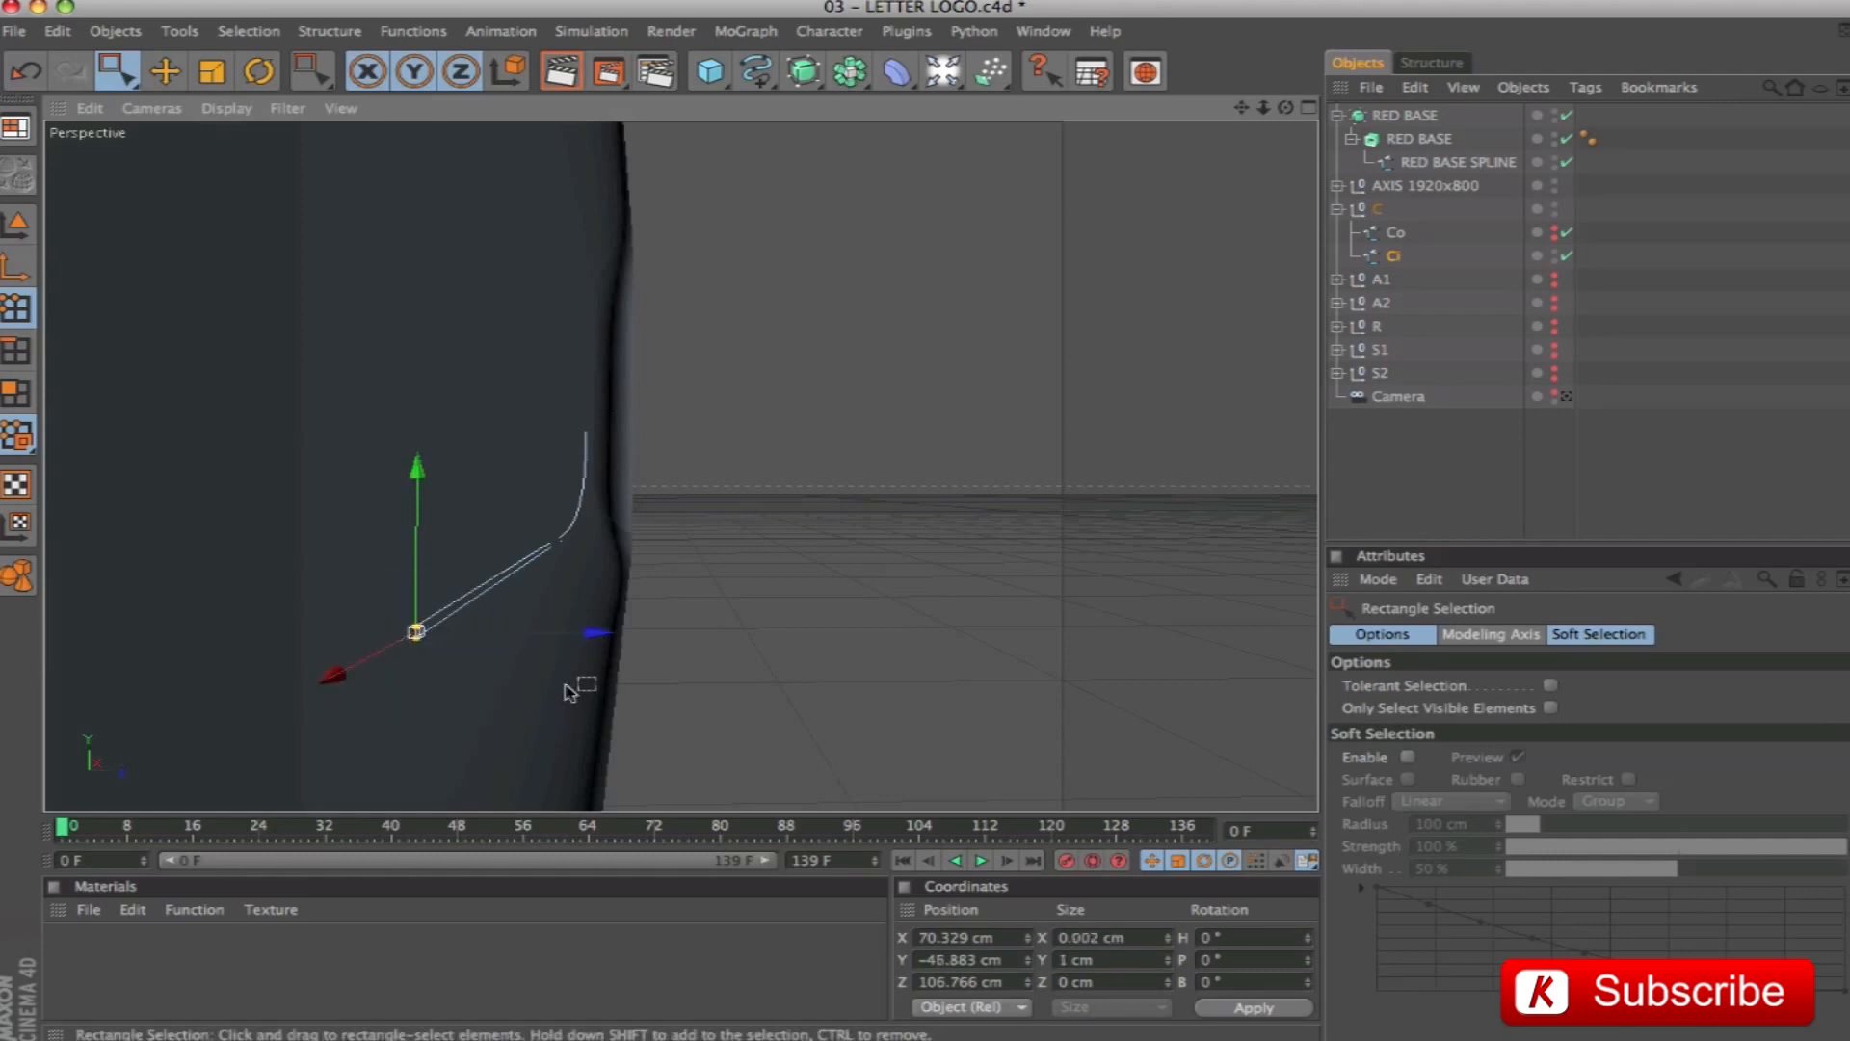
drag(538, 628, 519, 628)
alt+drag(757, 474, 939, 485)
mouse_move(756, 475)
alt+right_down()
mouse_move(540, 474)
mouse_move(746, 470)
alt+right_up()
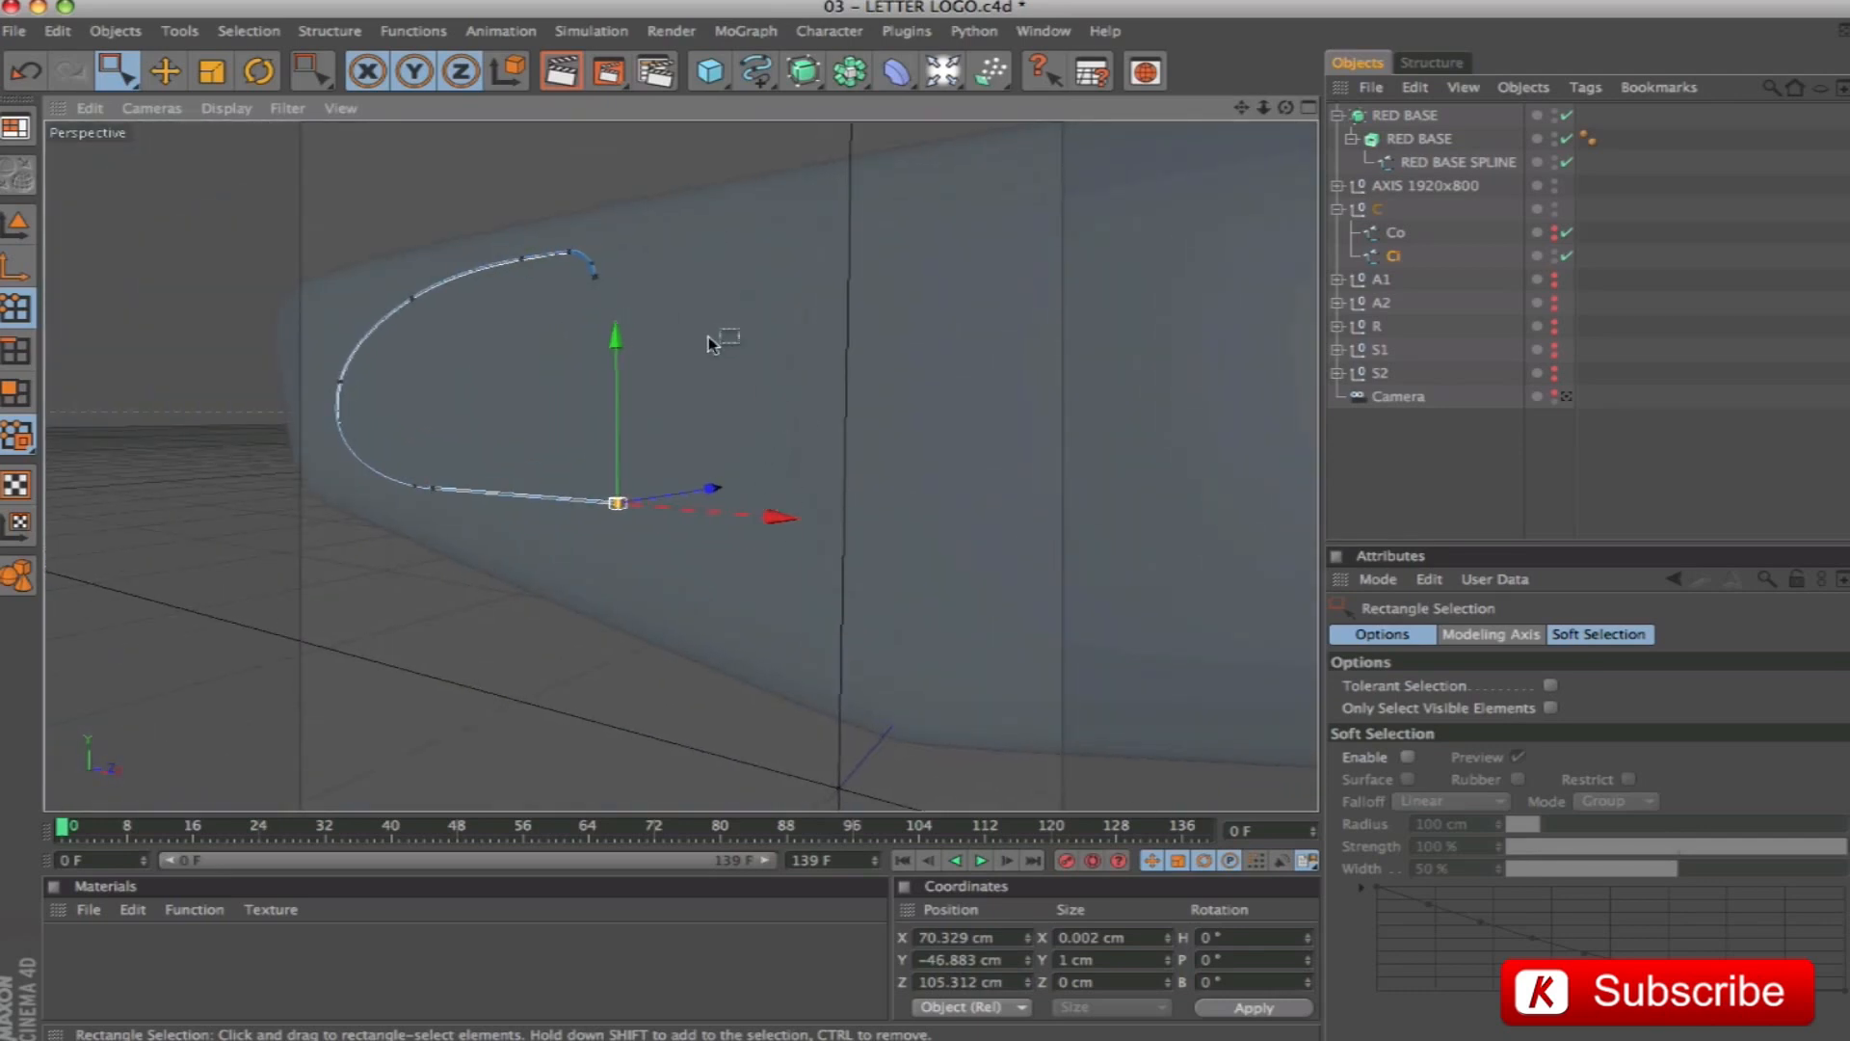
Select all points of Ci, show the Co spline alongside it and clear the object selection
key(ctrl+a)
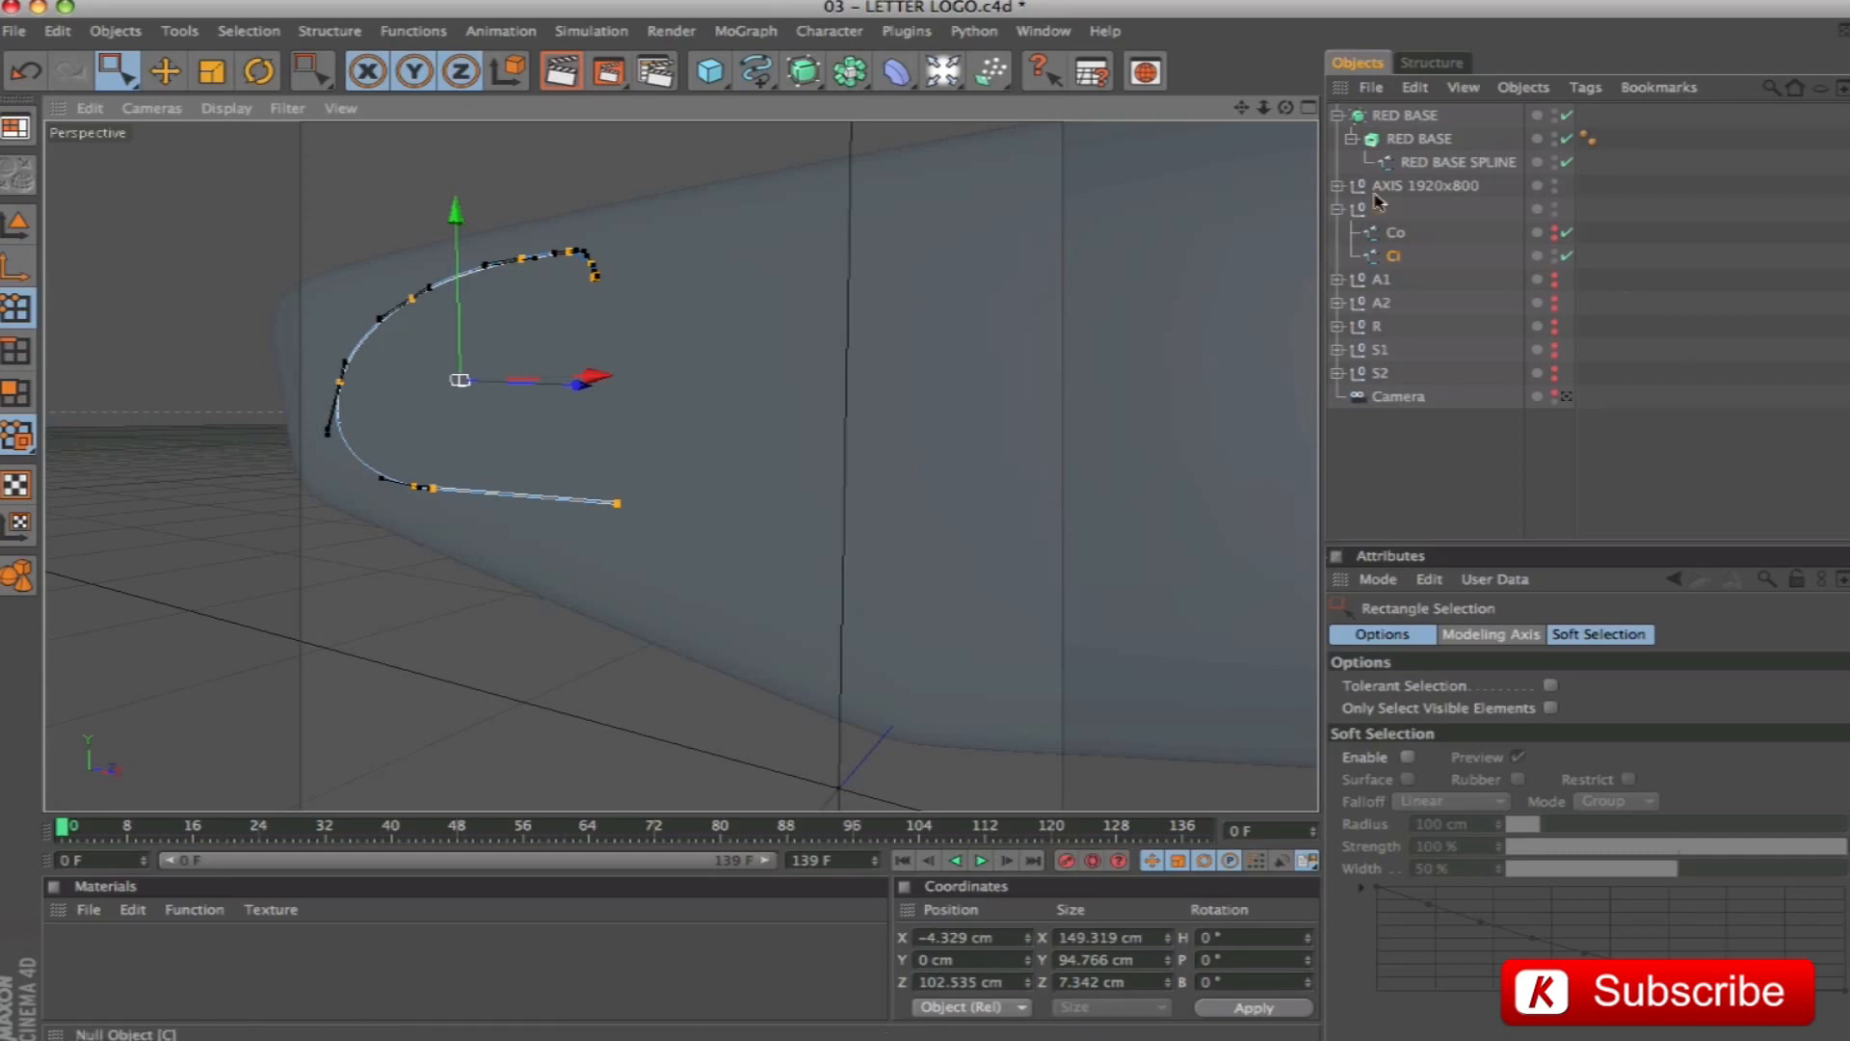
click(1553, 232)
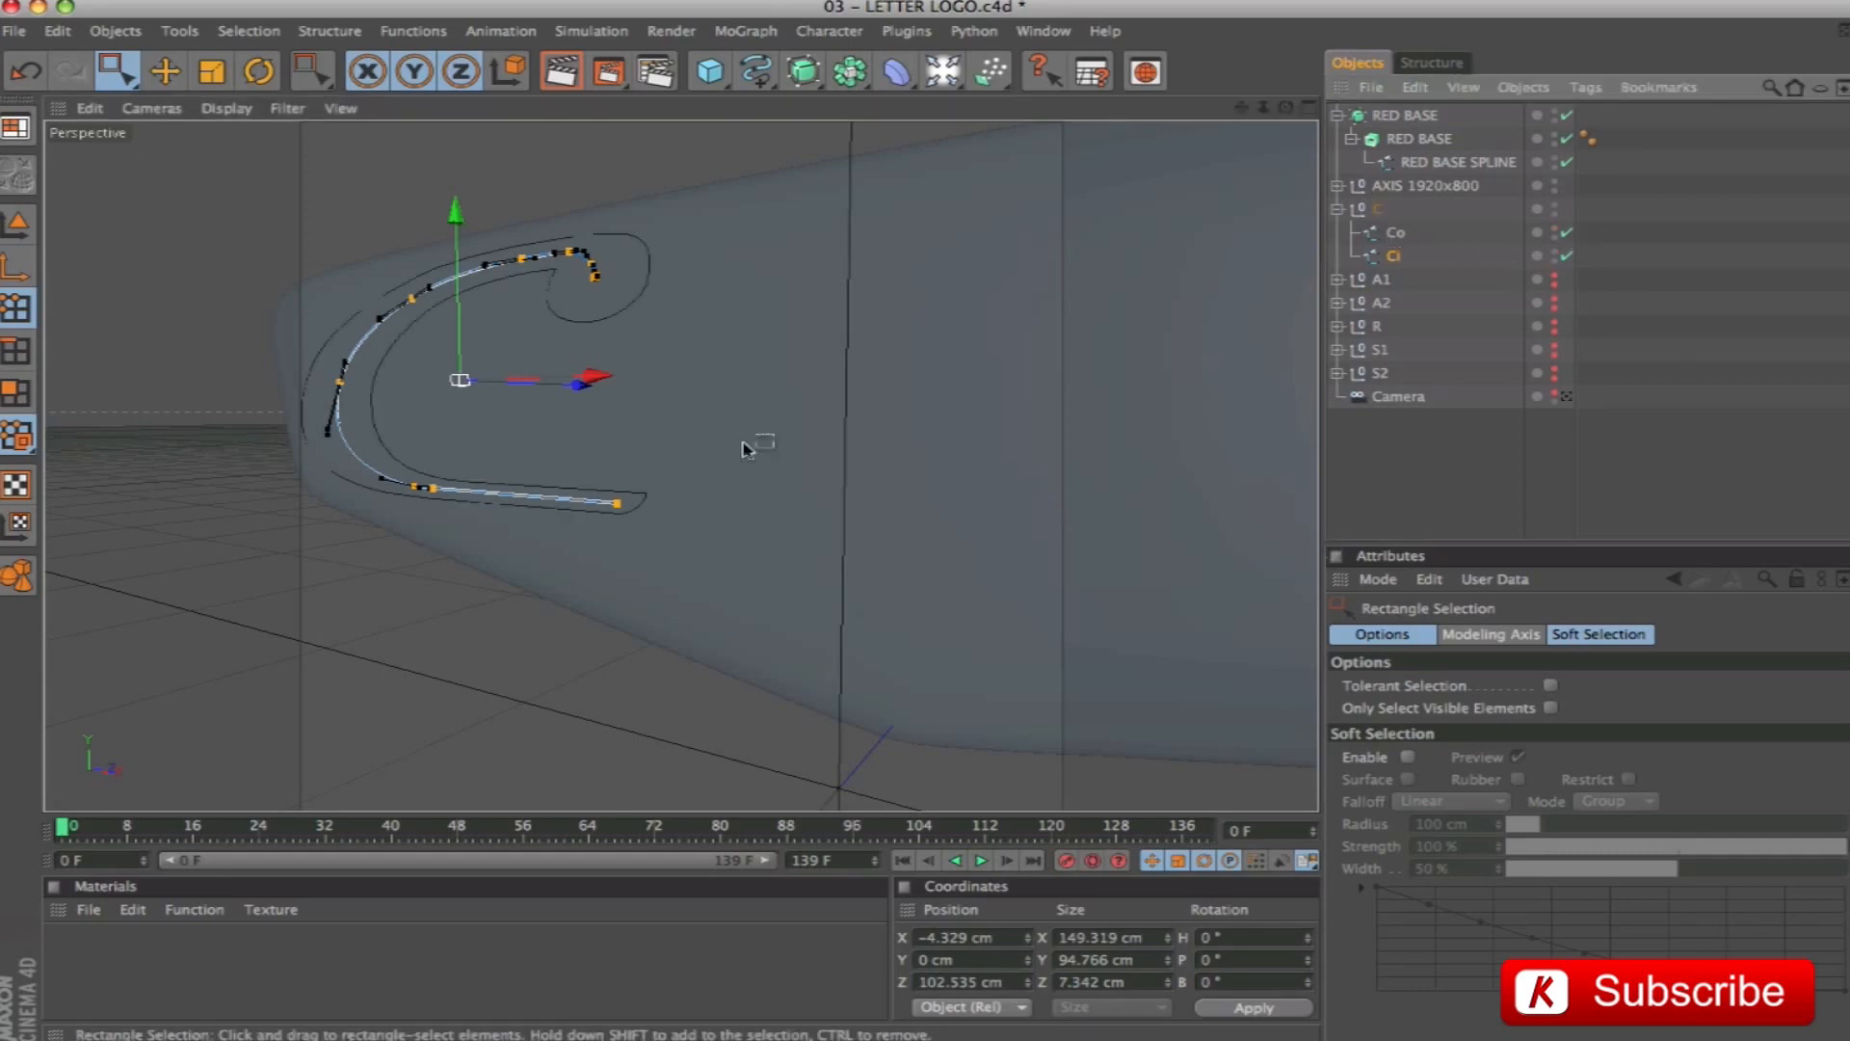
click(1393, 234)
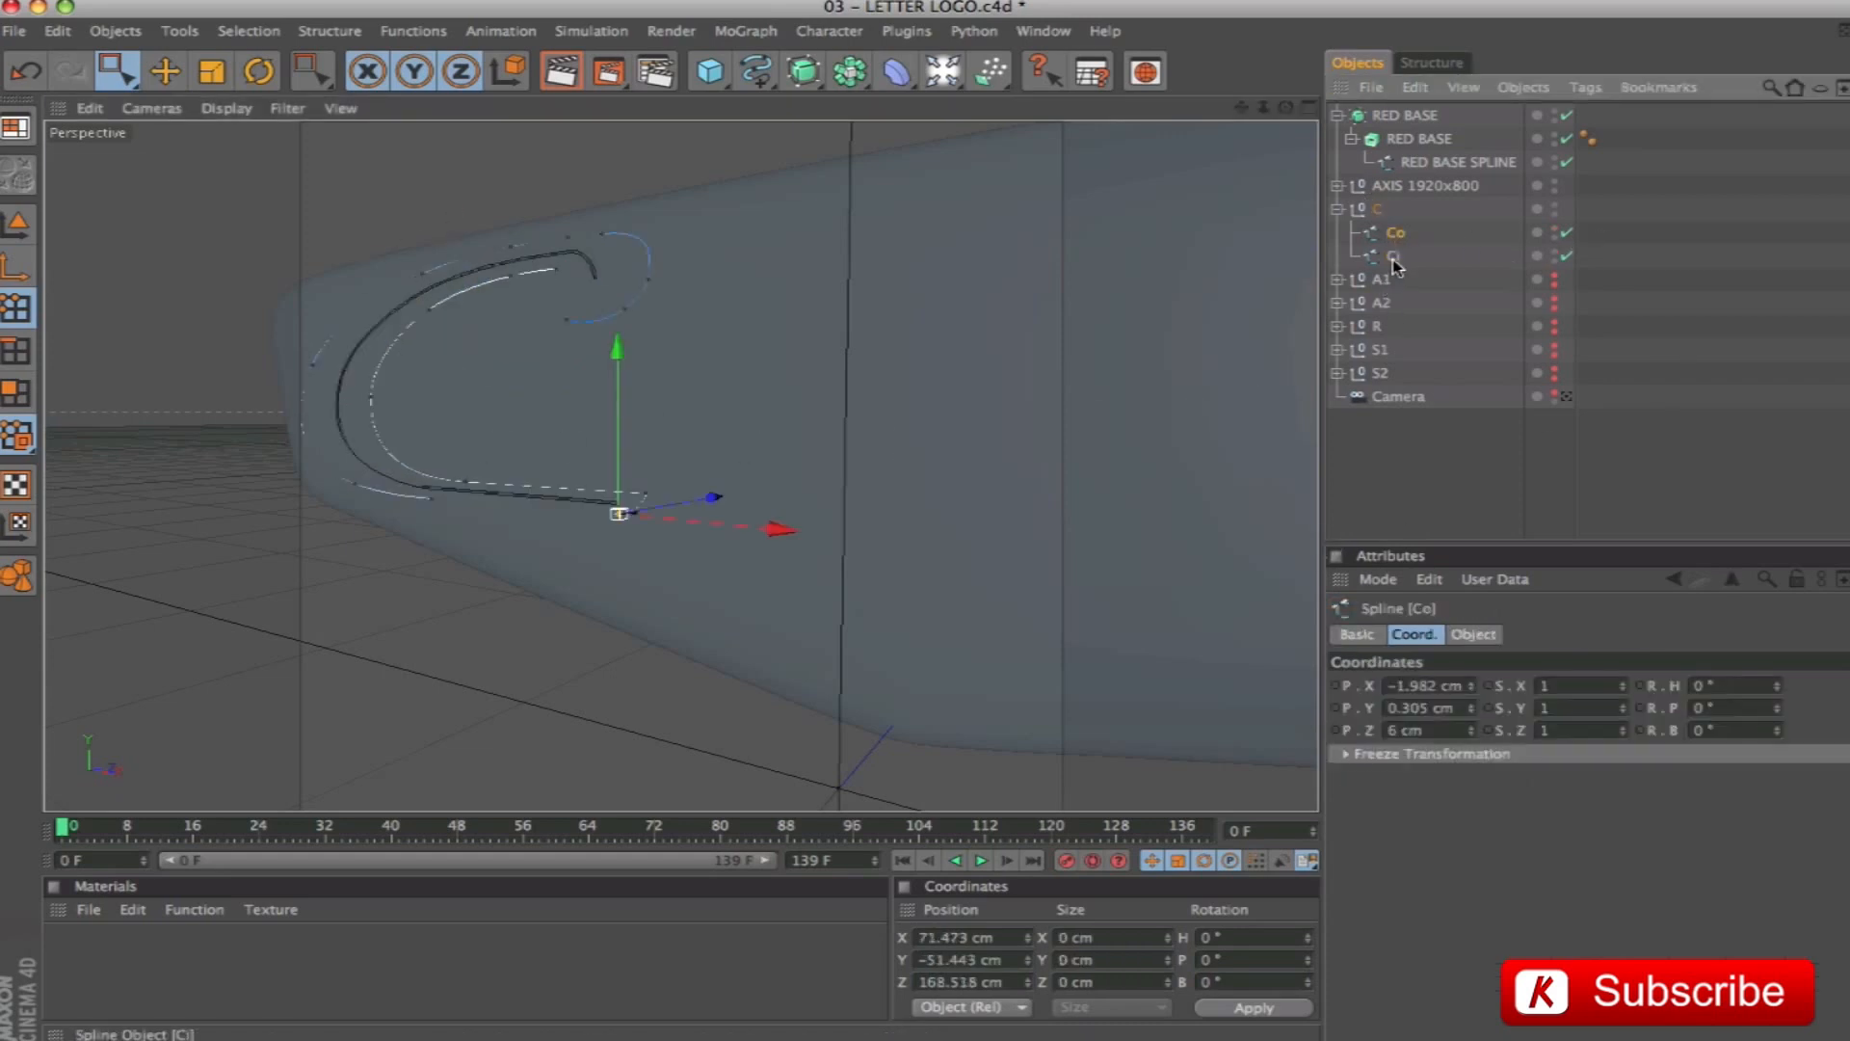
shift+click(1394, 260)
click(1366, 513)
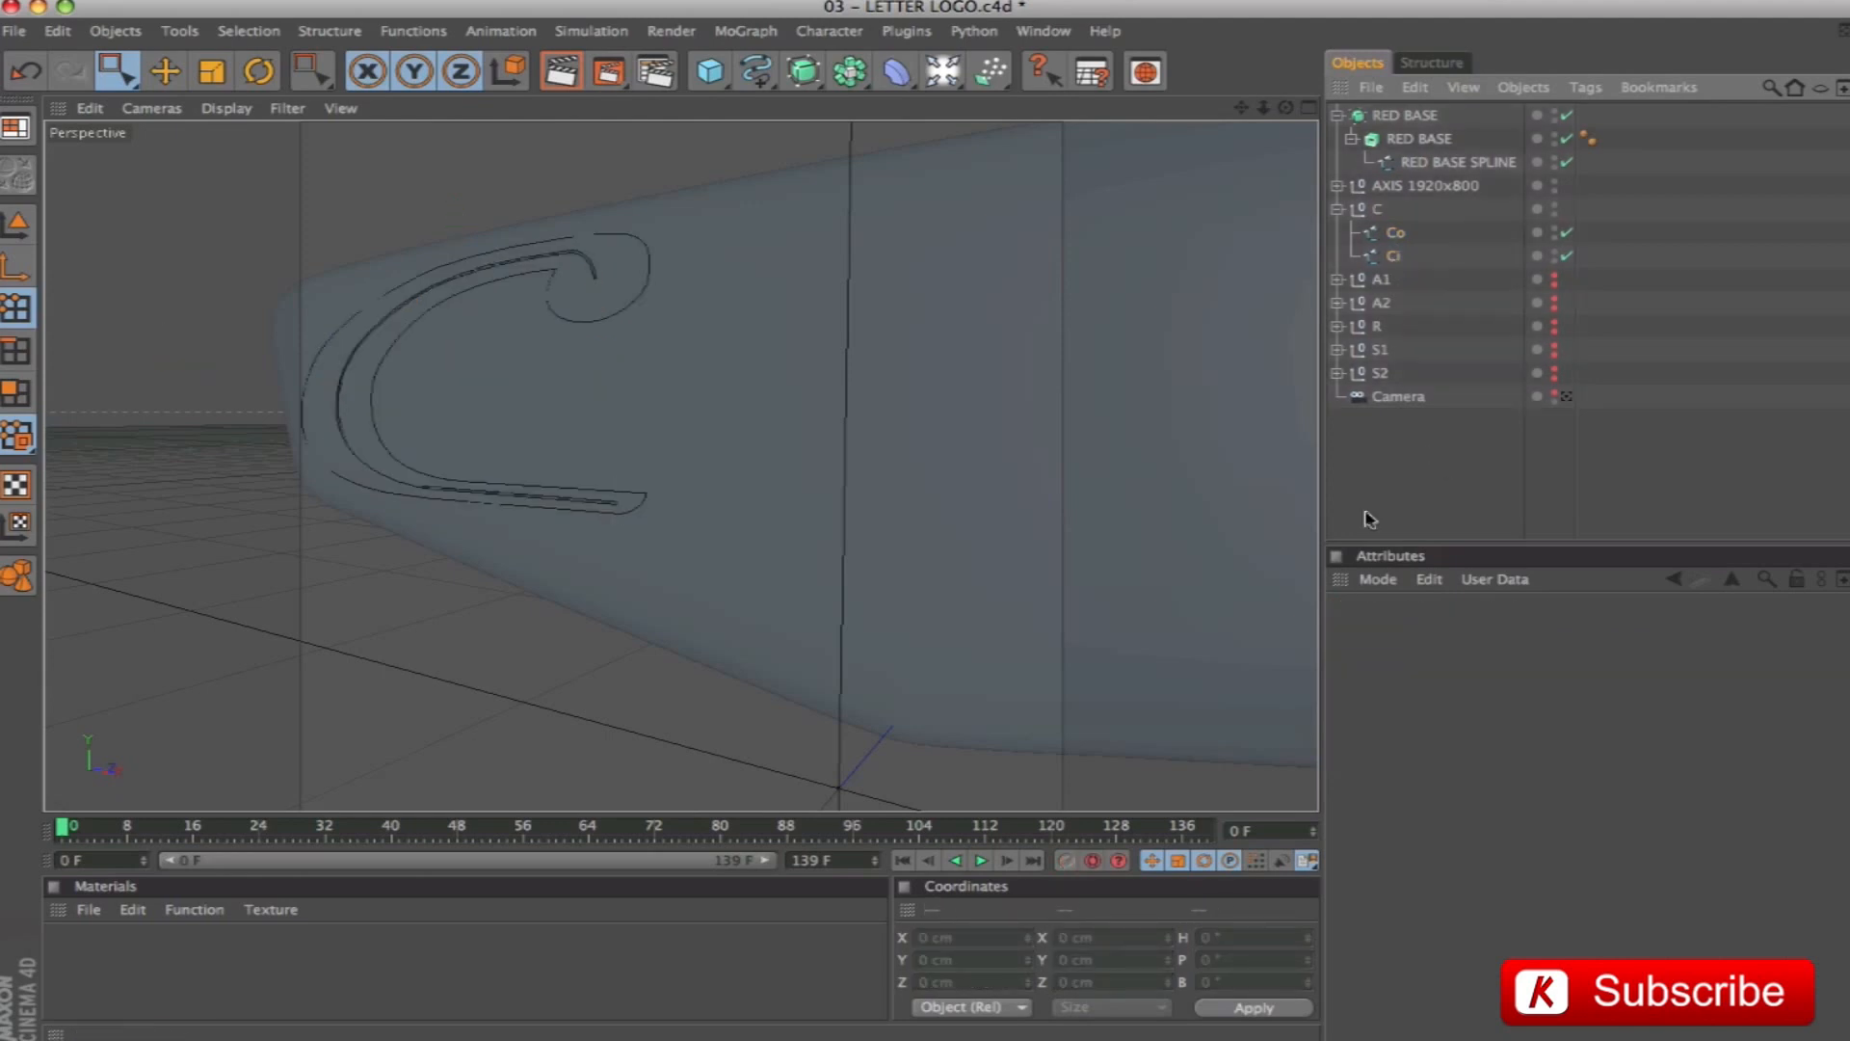
Switch the Ci spline from point editing to model editing and clear the object selection
alt+drag(773, 369, 864, 367)
drag(1241, 110, 1471, 191)
alt+drag(879, 442, 943, 419)
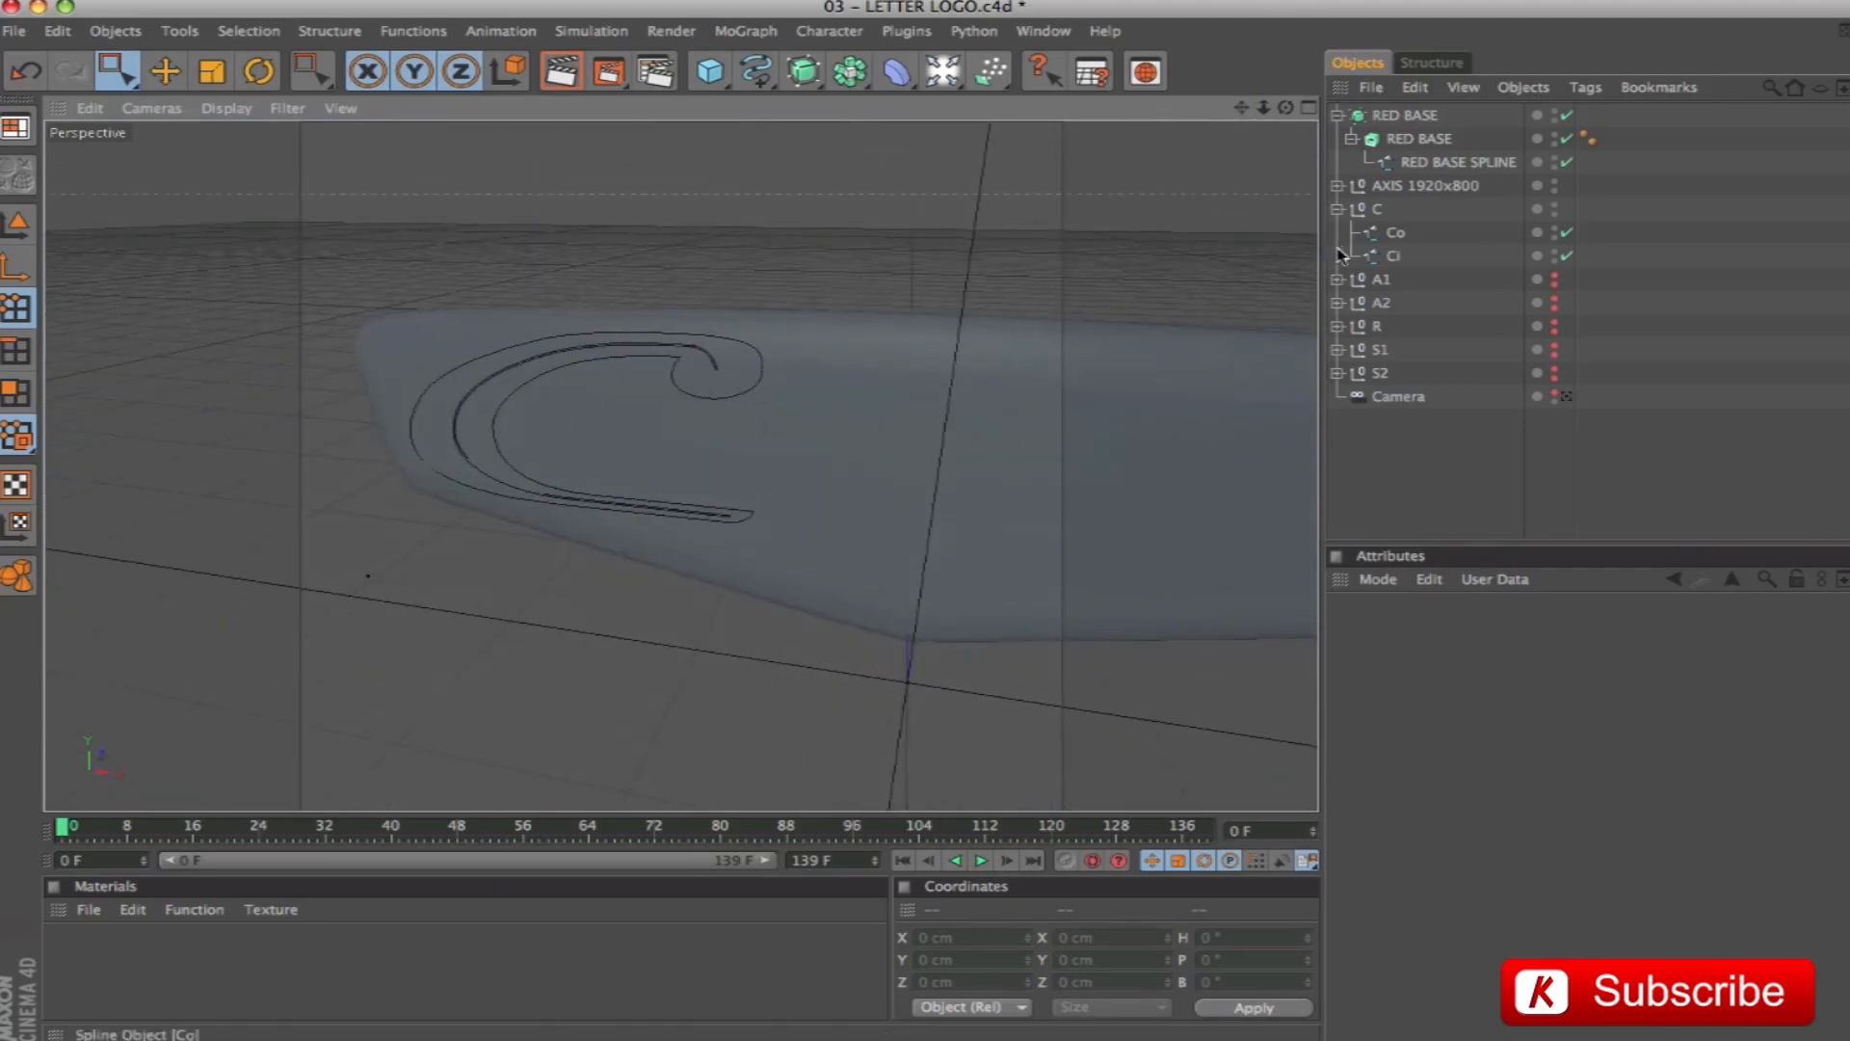
click(1391, 255)
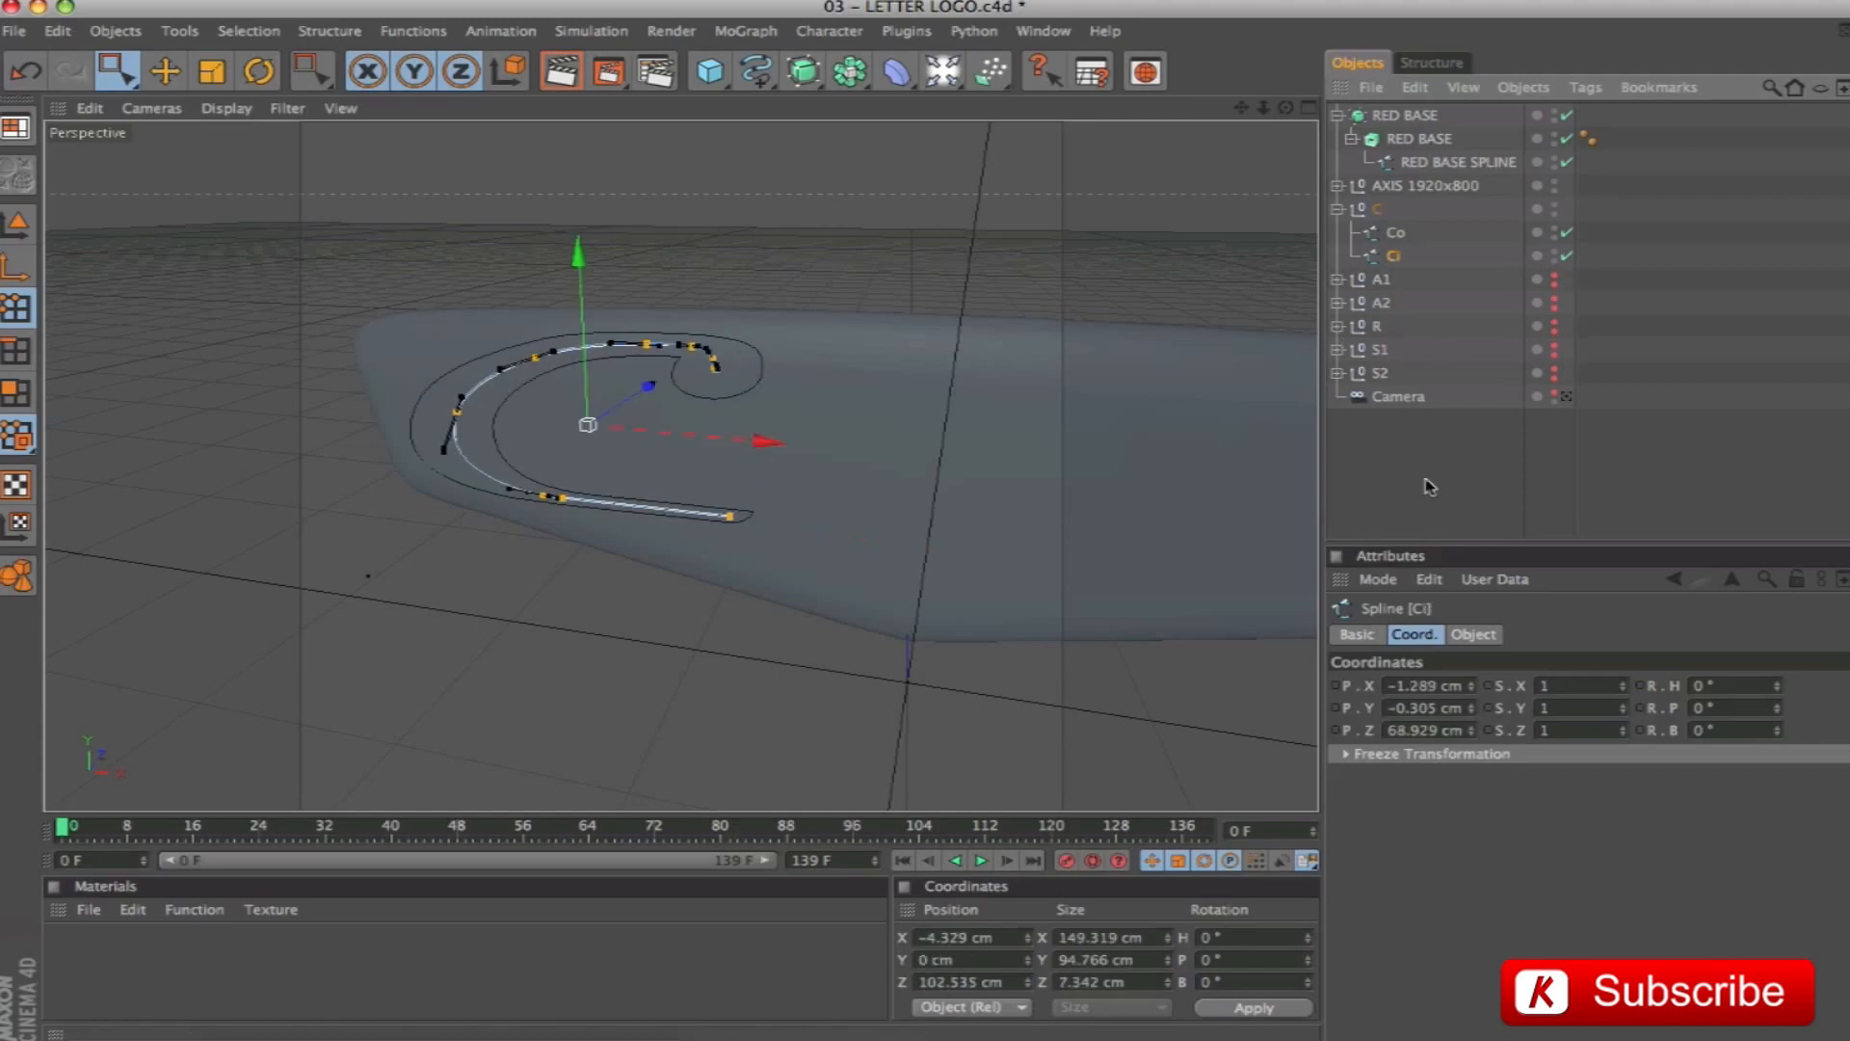
click(17, 224)
click(1434, 476)
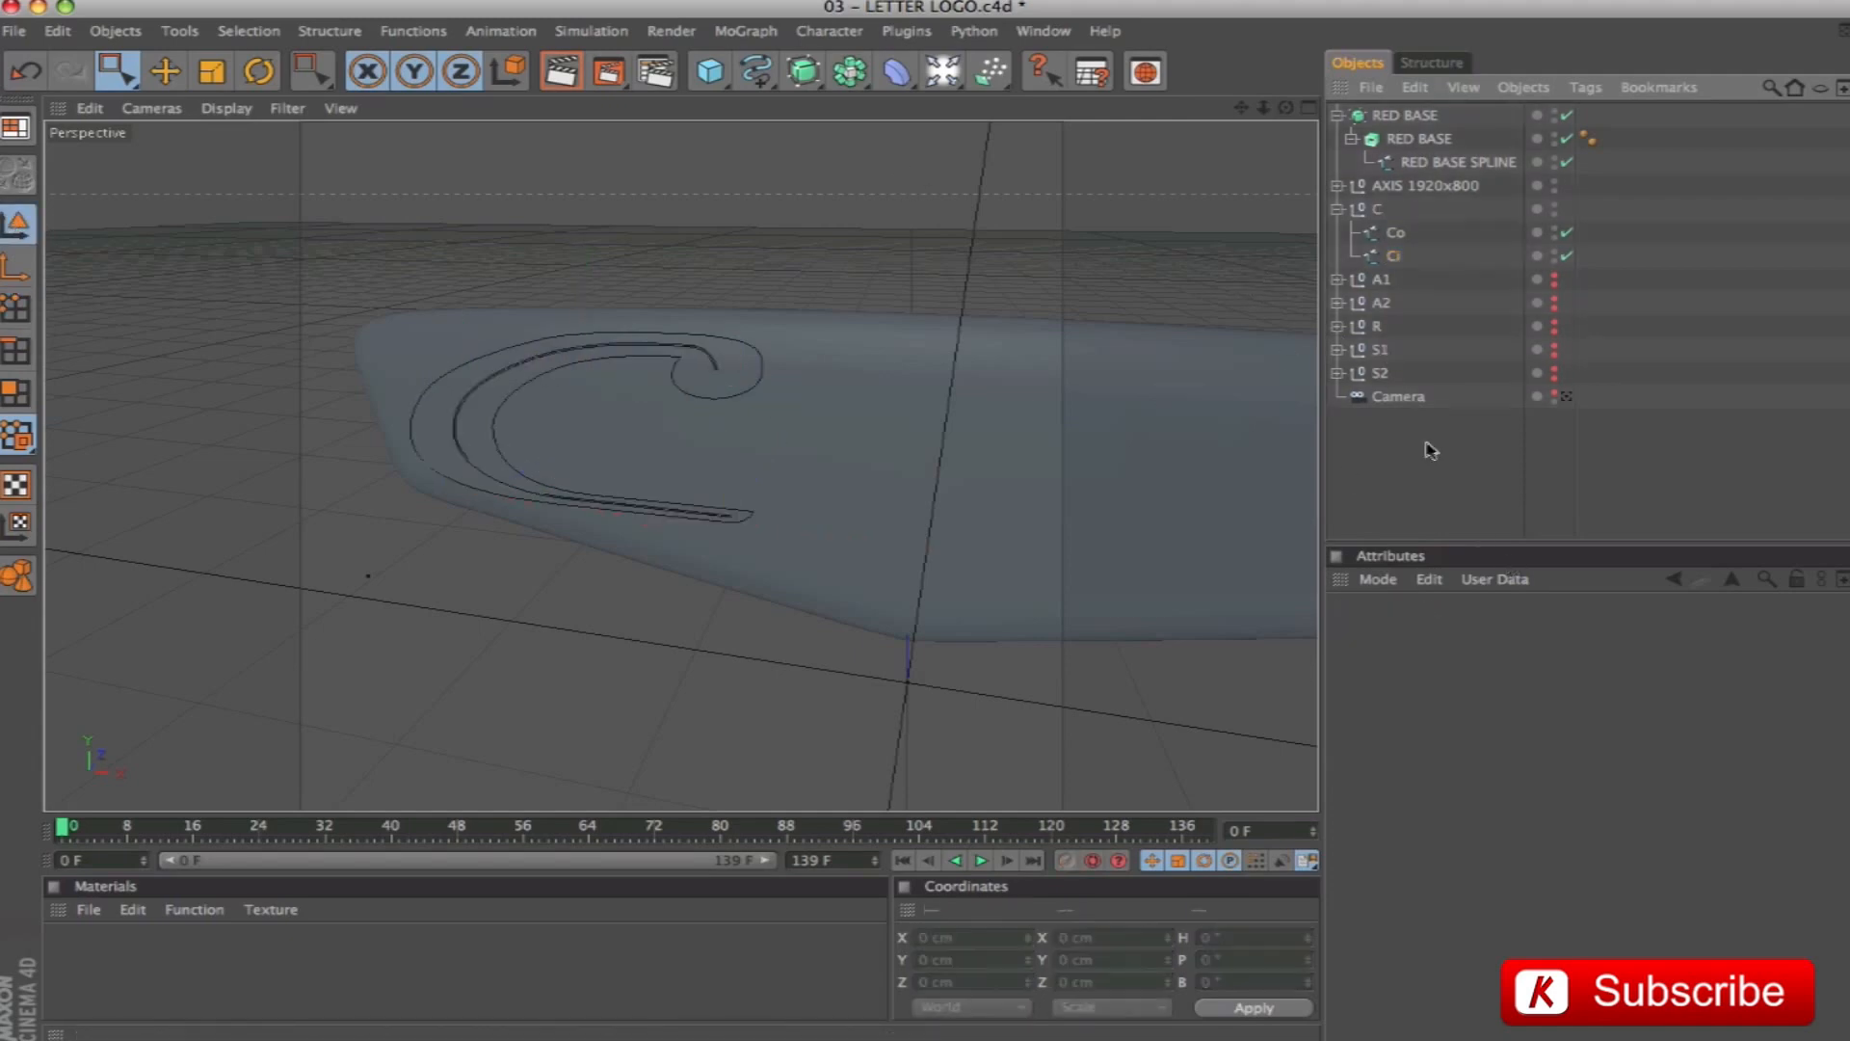
Create a Loft NURBS, place it in the C group and rename it C
drag(803, 71, 1048, 128)
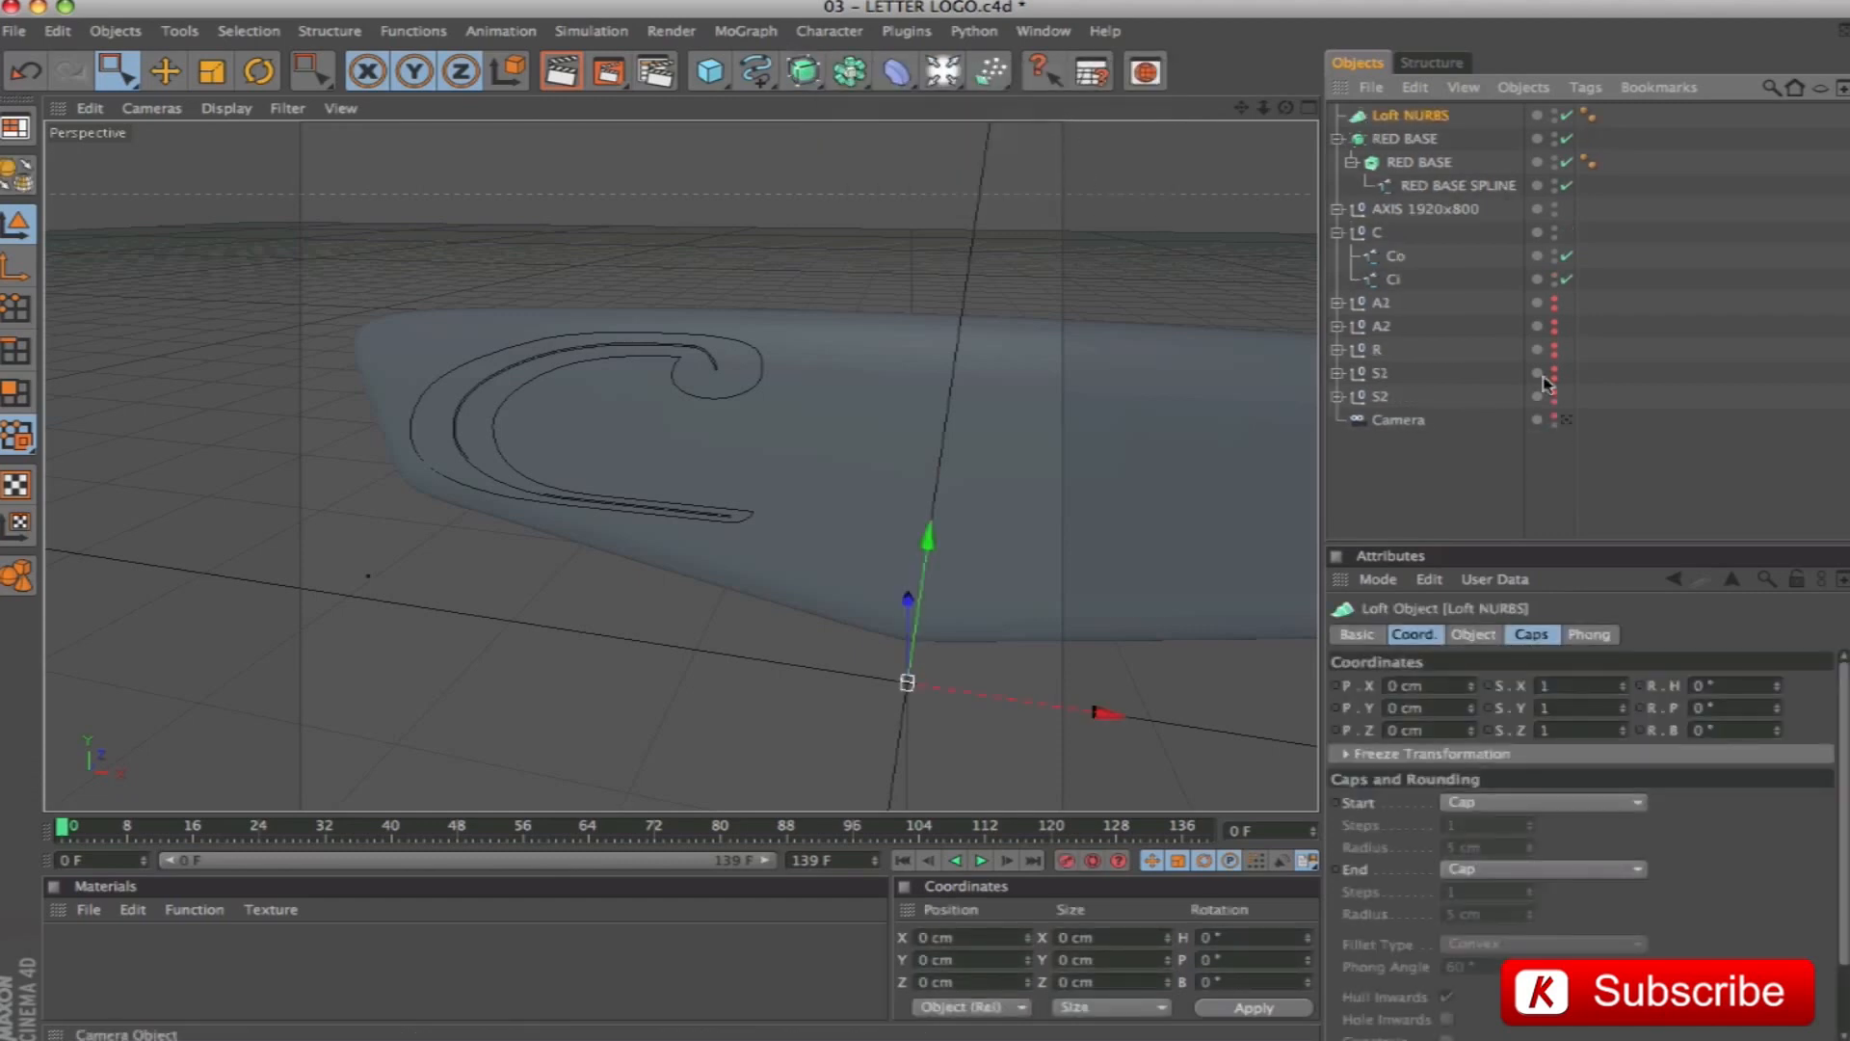
drag(1393, 255, 1393, 246)
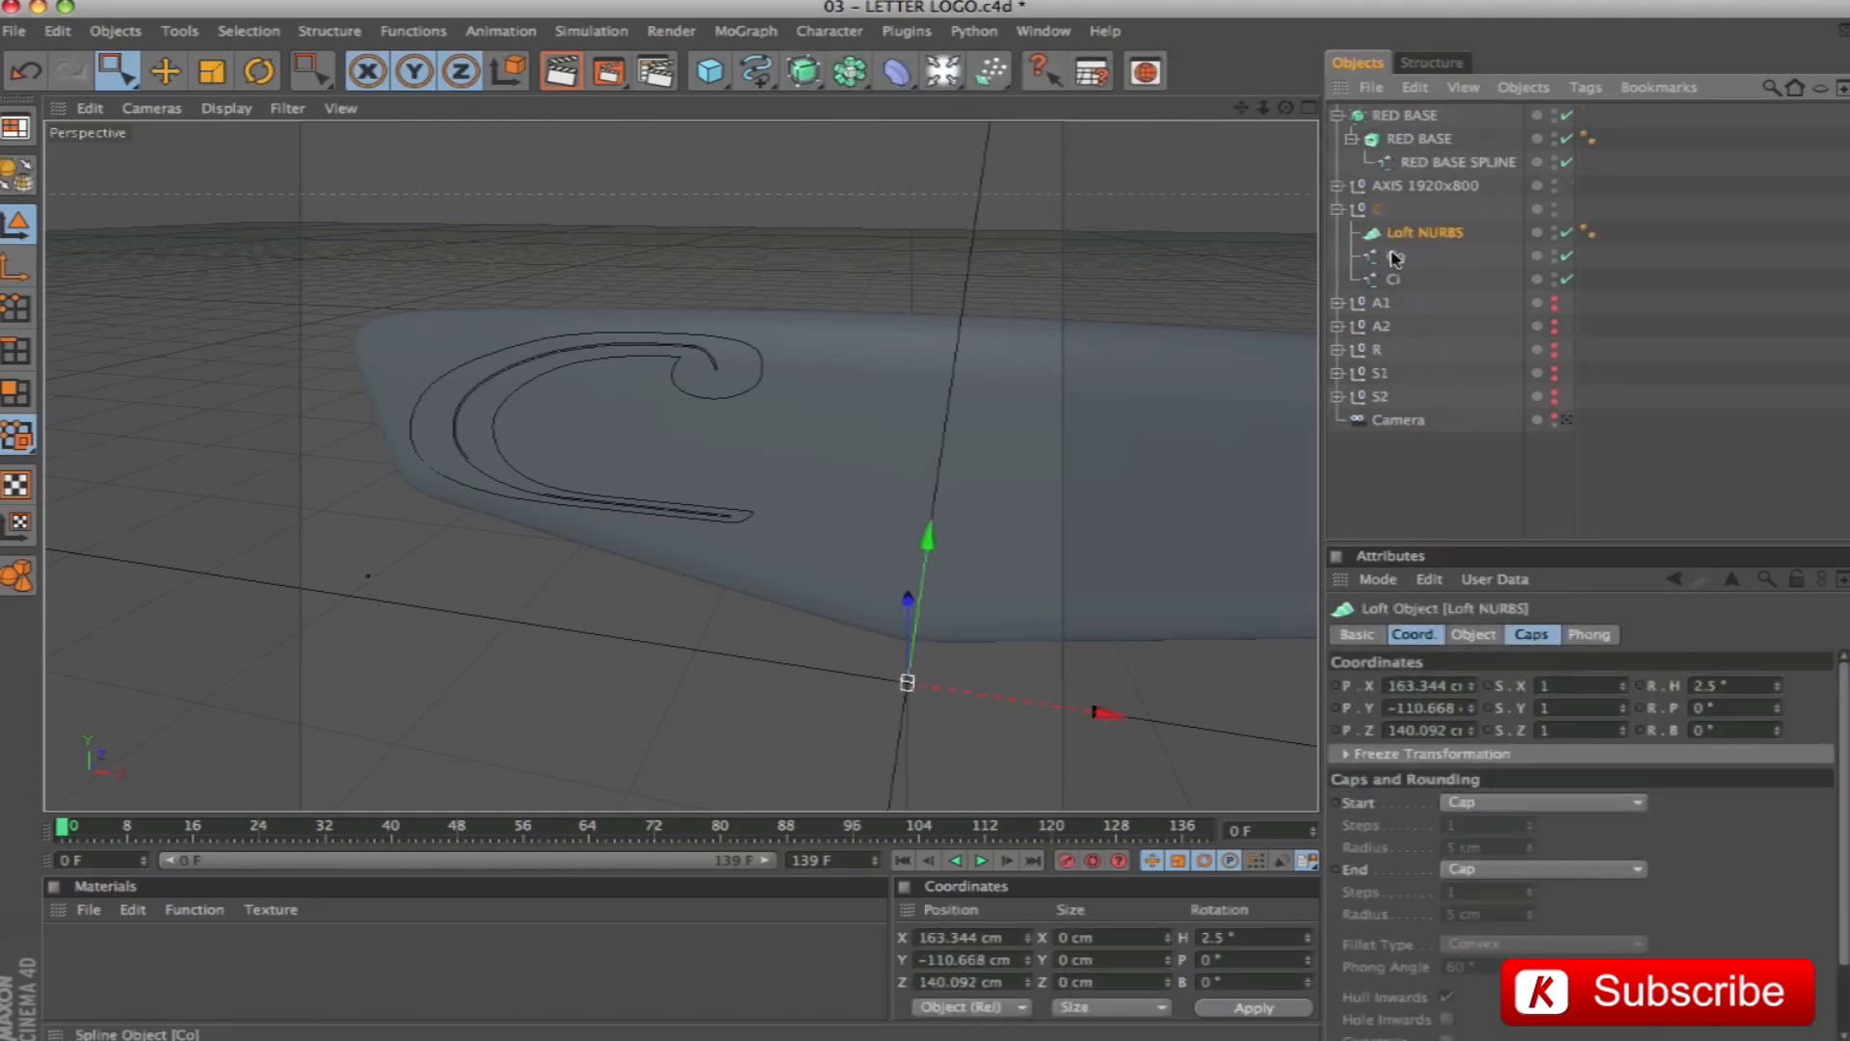
double_click(1399, 234)
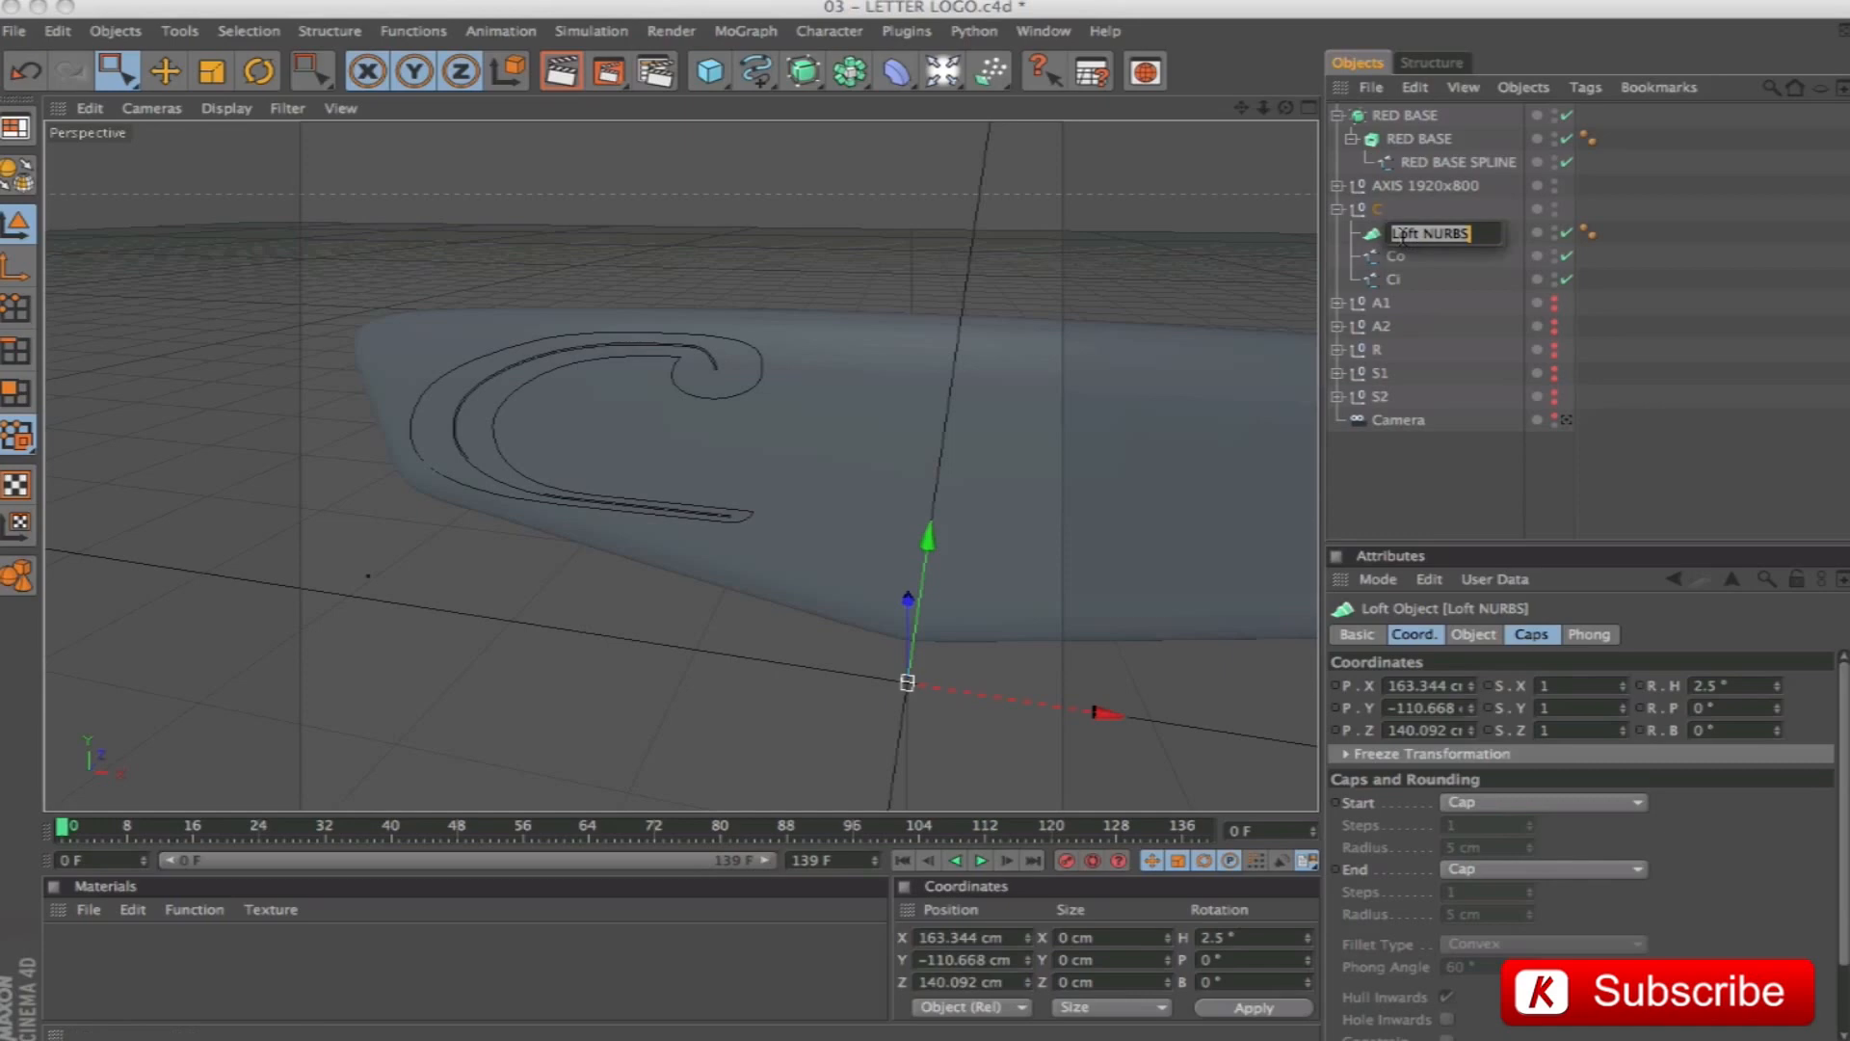
text(C)
key(Return)
Nest the Co and Ci splines under the C loft and hide the red base to isolate the letter
mouse_move(1393, 256)
mouse_down()
mouse_move(1380, 239)
mouse_move(1396, 289)
mouse_move(1407, 273)
mouse_up()
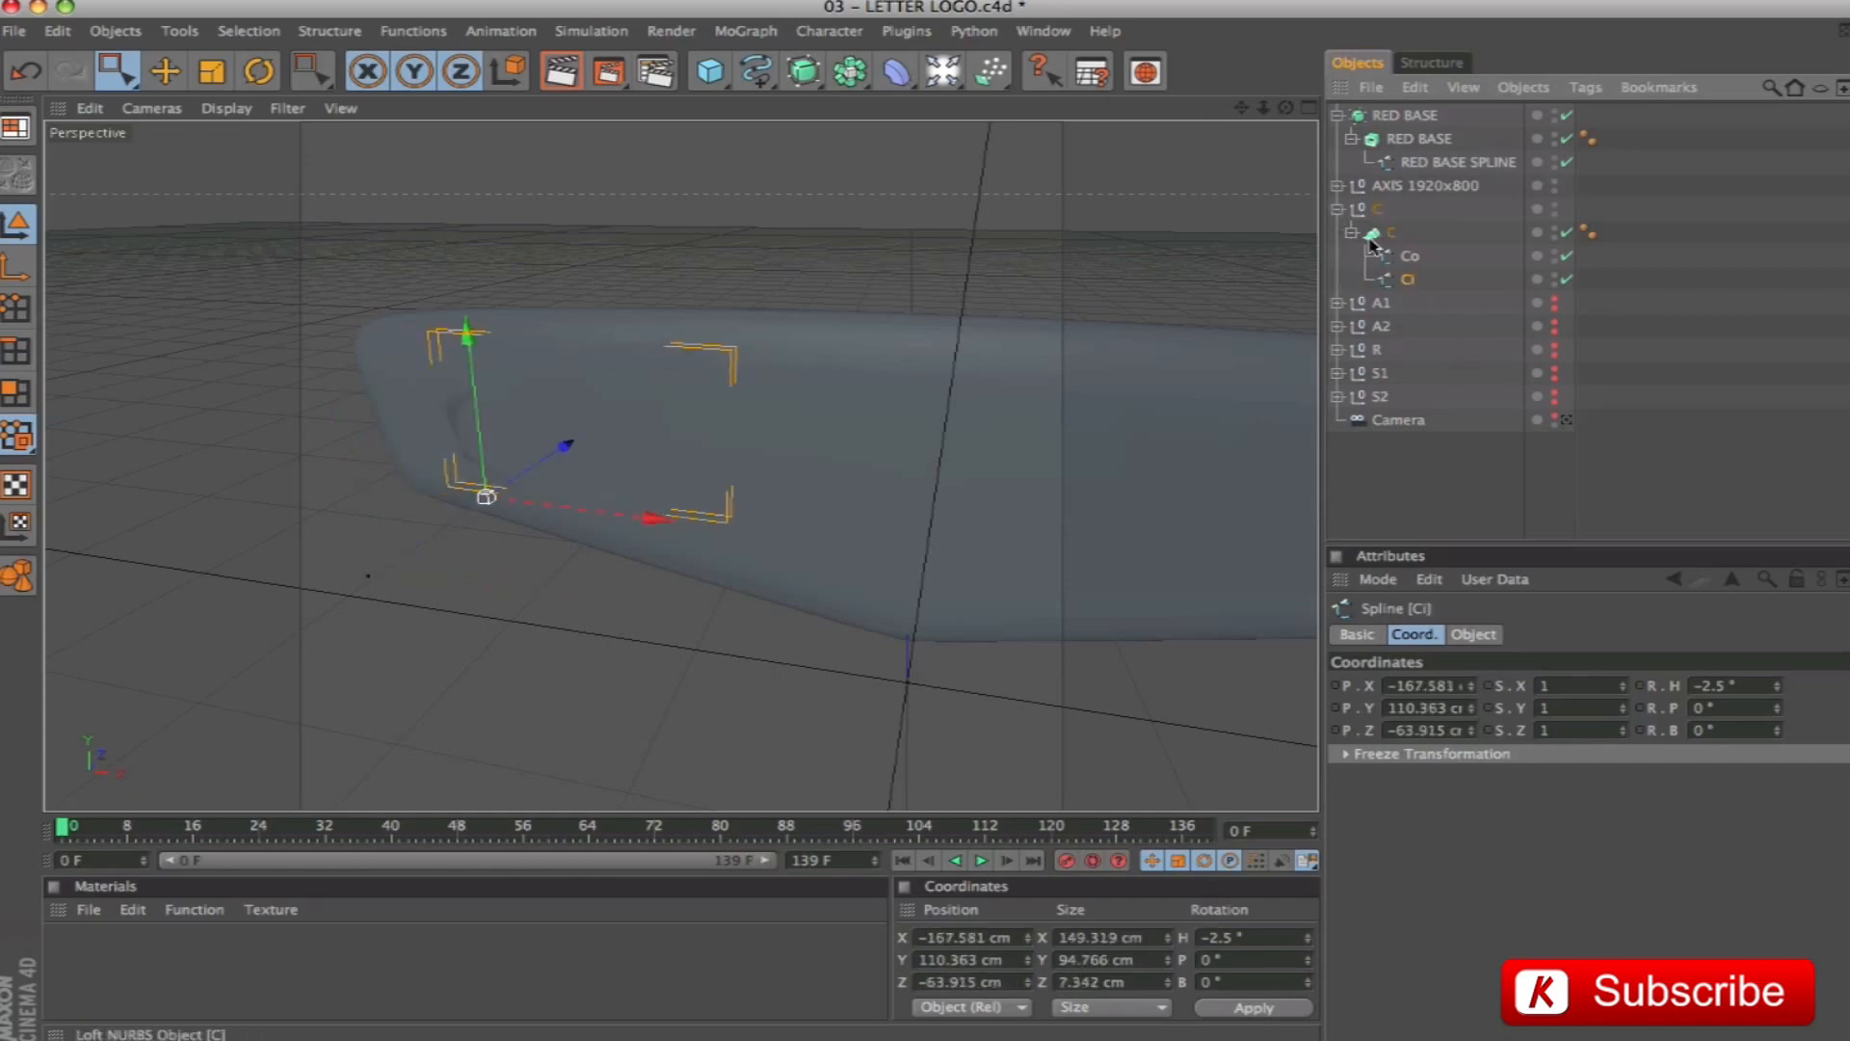
click(1555, 116)
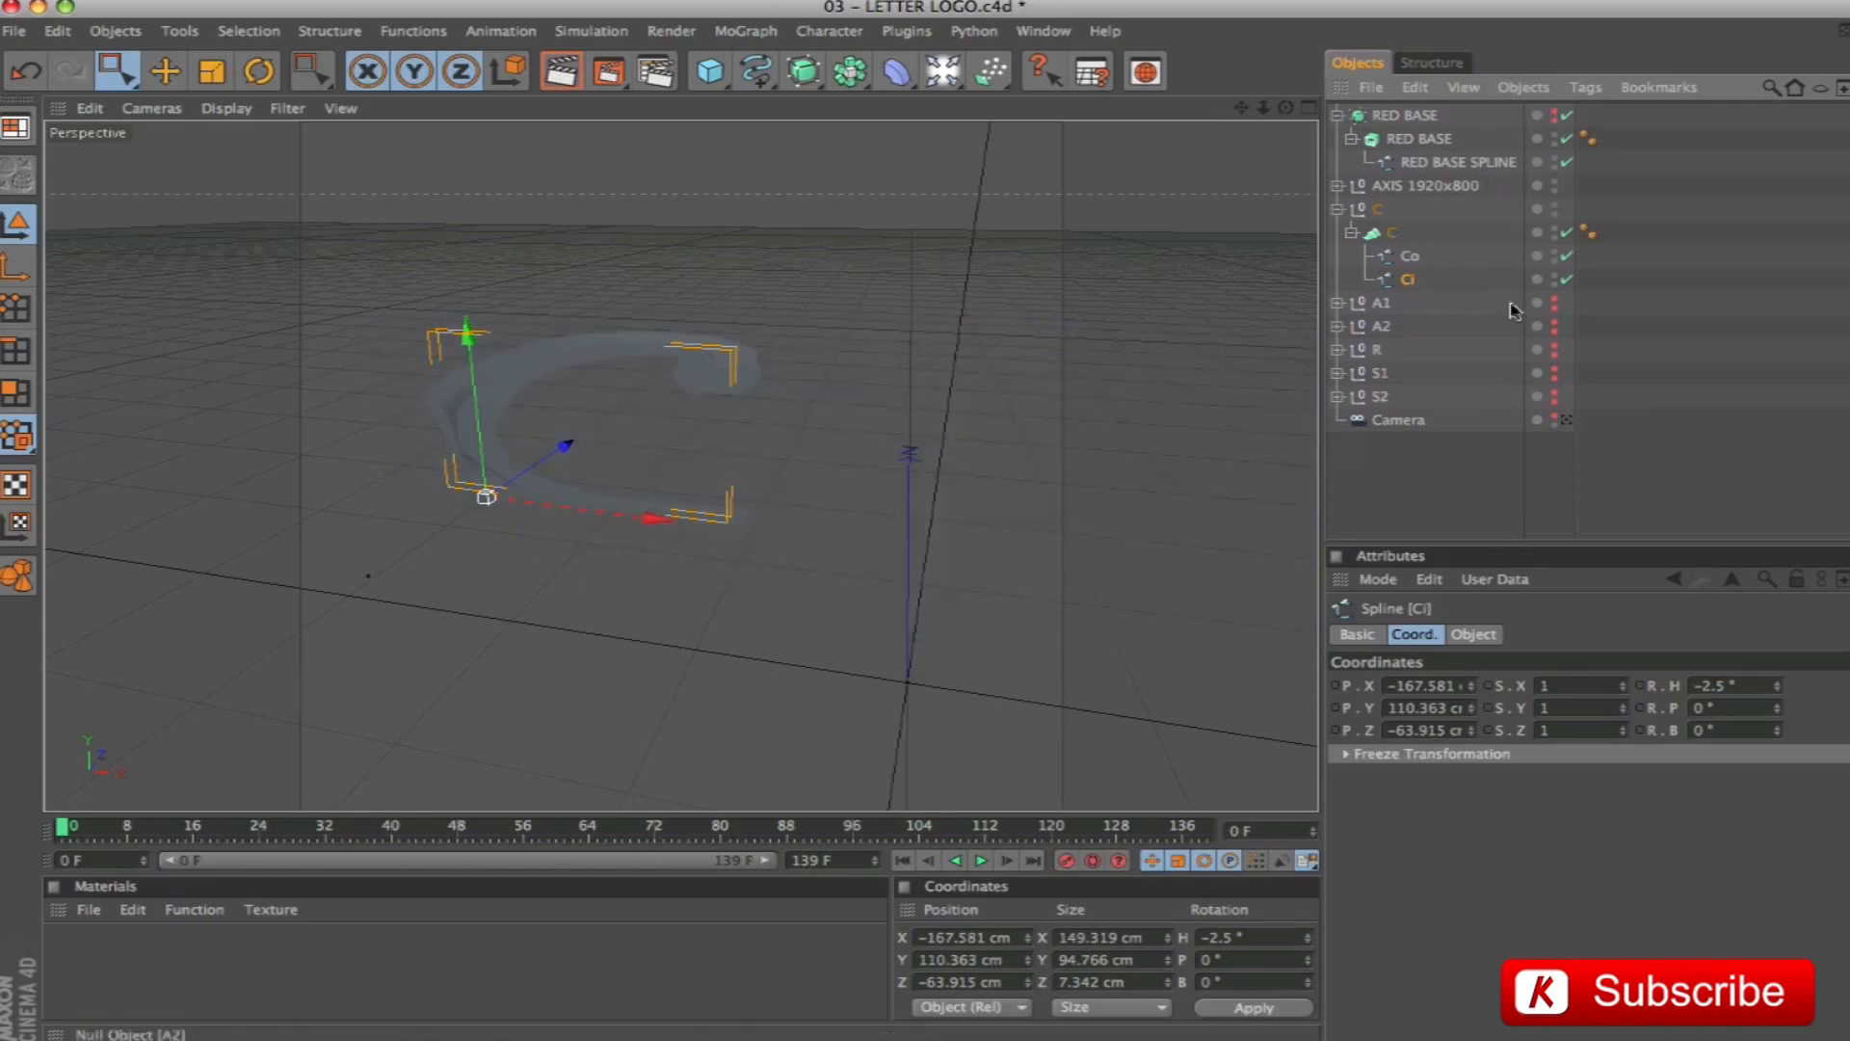
click(1374, 236)
key(o)
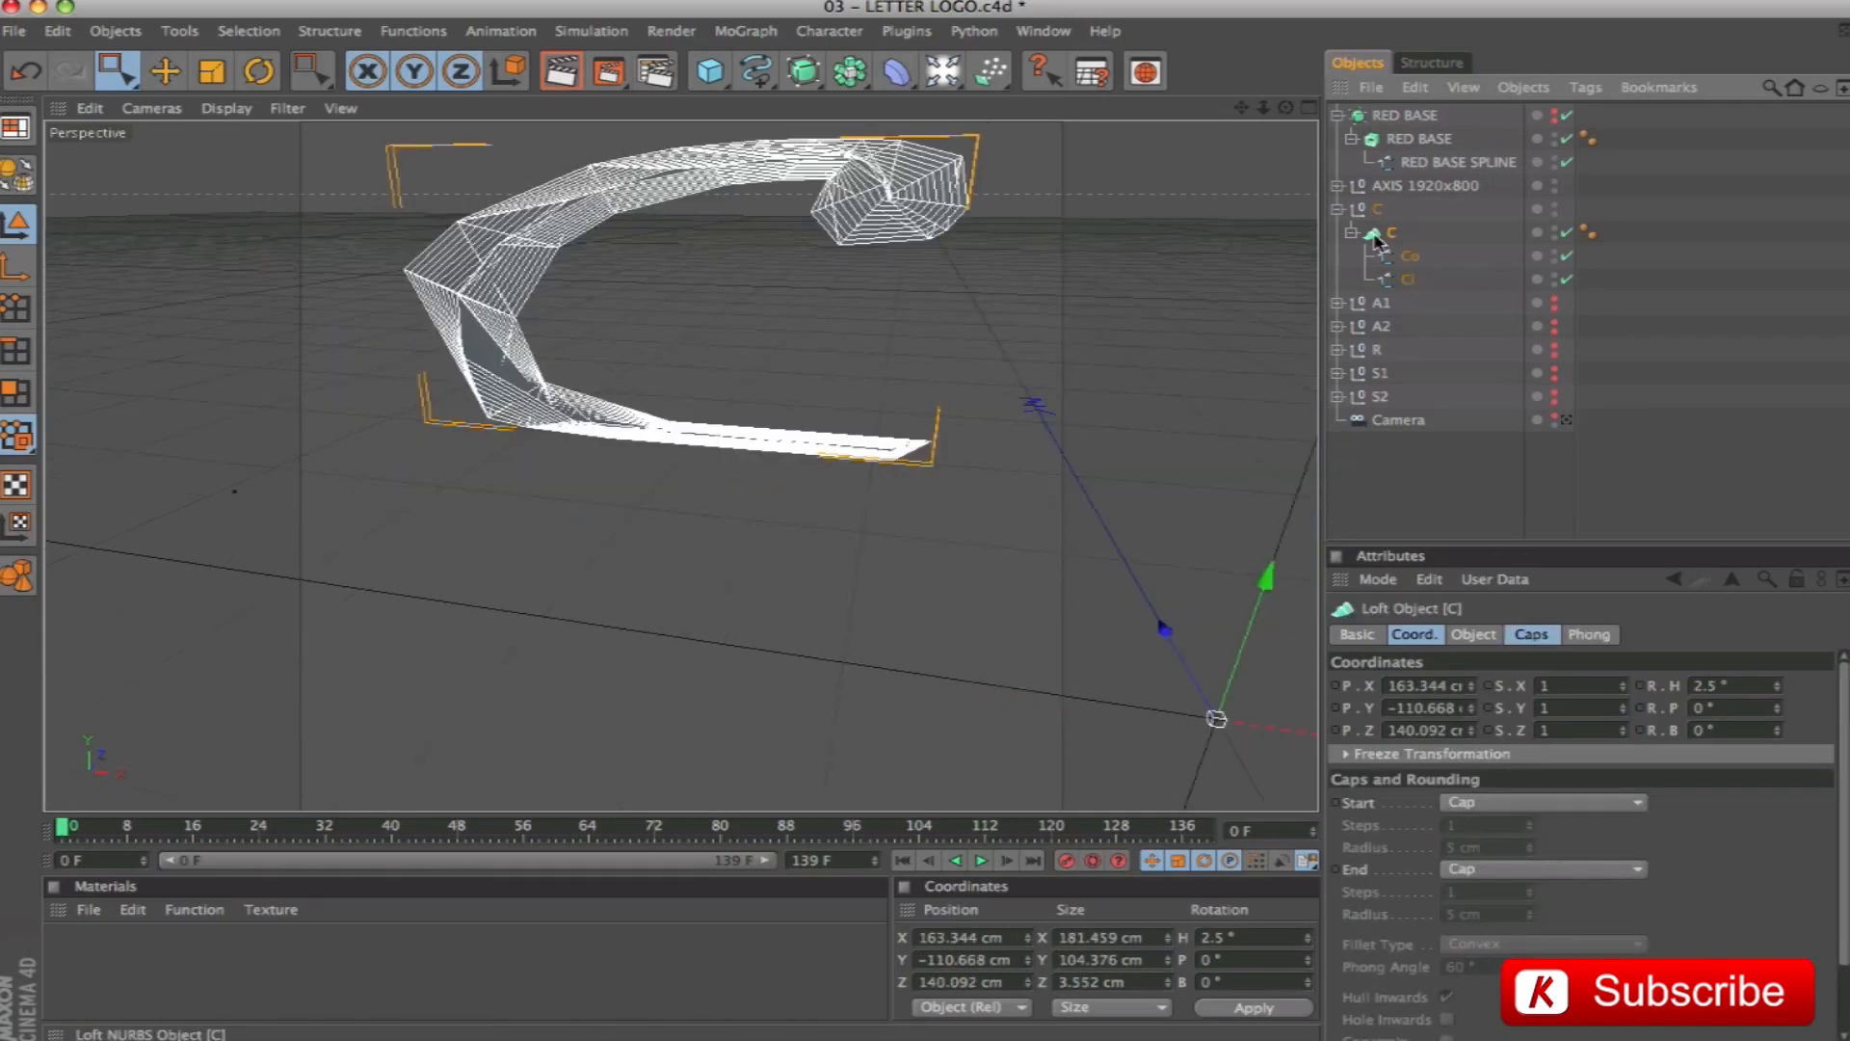
Set the C loft's Mesh Subdivision U to 300 and Mesh Subdivision V to 3
drag(1247, 110, 1334, 295)
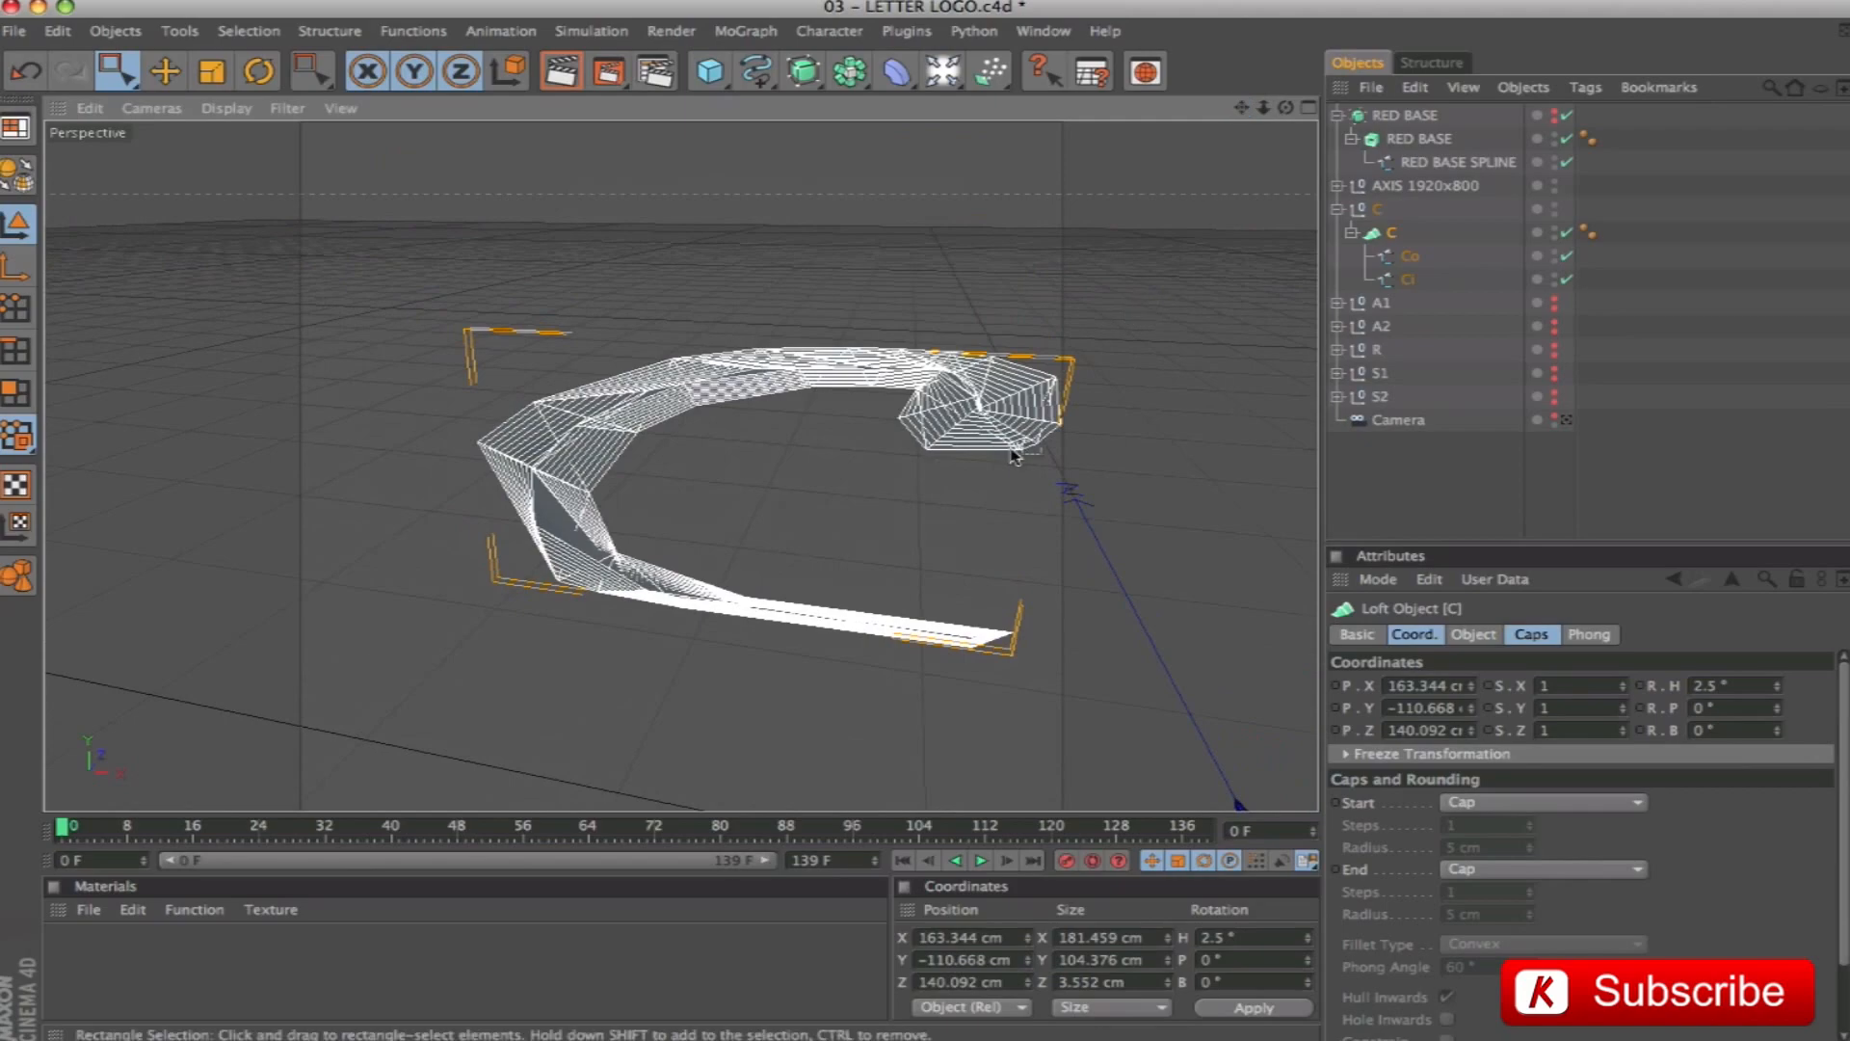
scroll(1016, 450, up, 5)
alt+drag(911, 382, 973, 420)
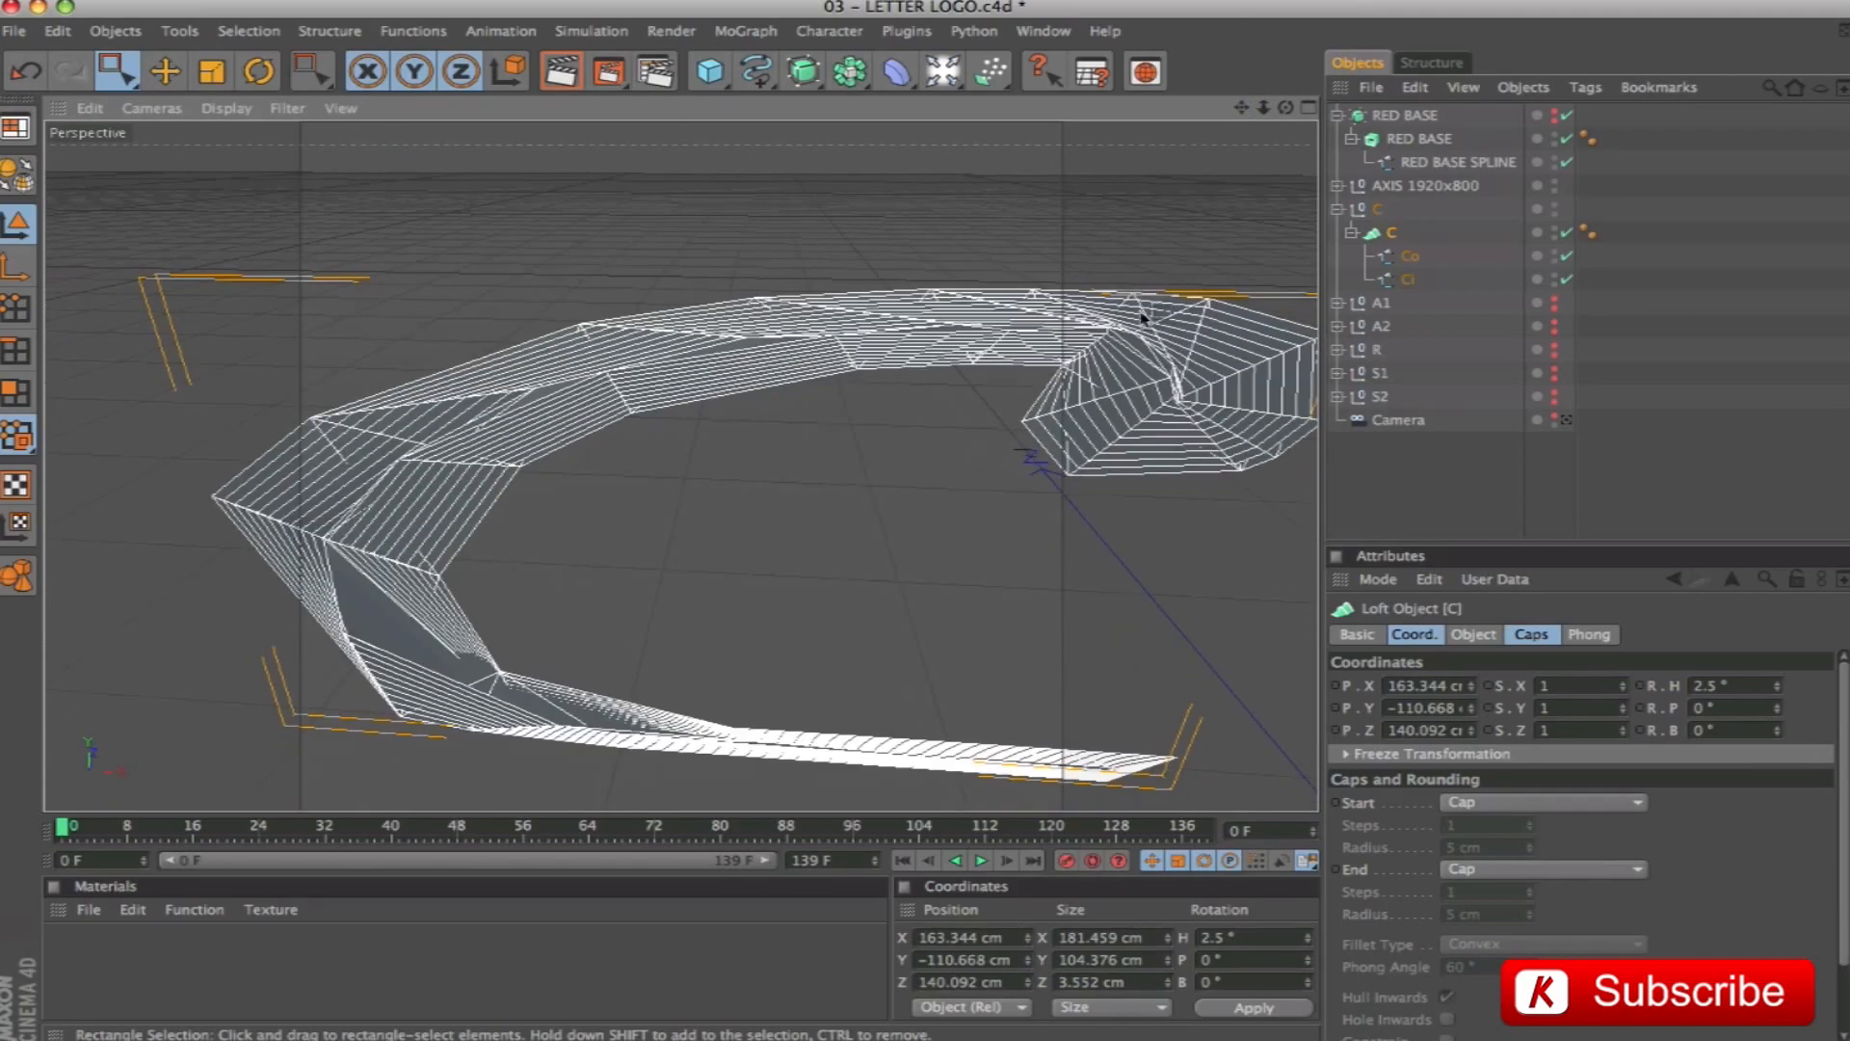
scroll(1266, 129, down, 3)
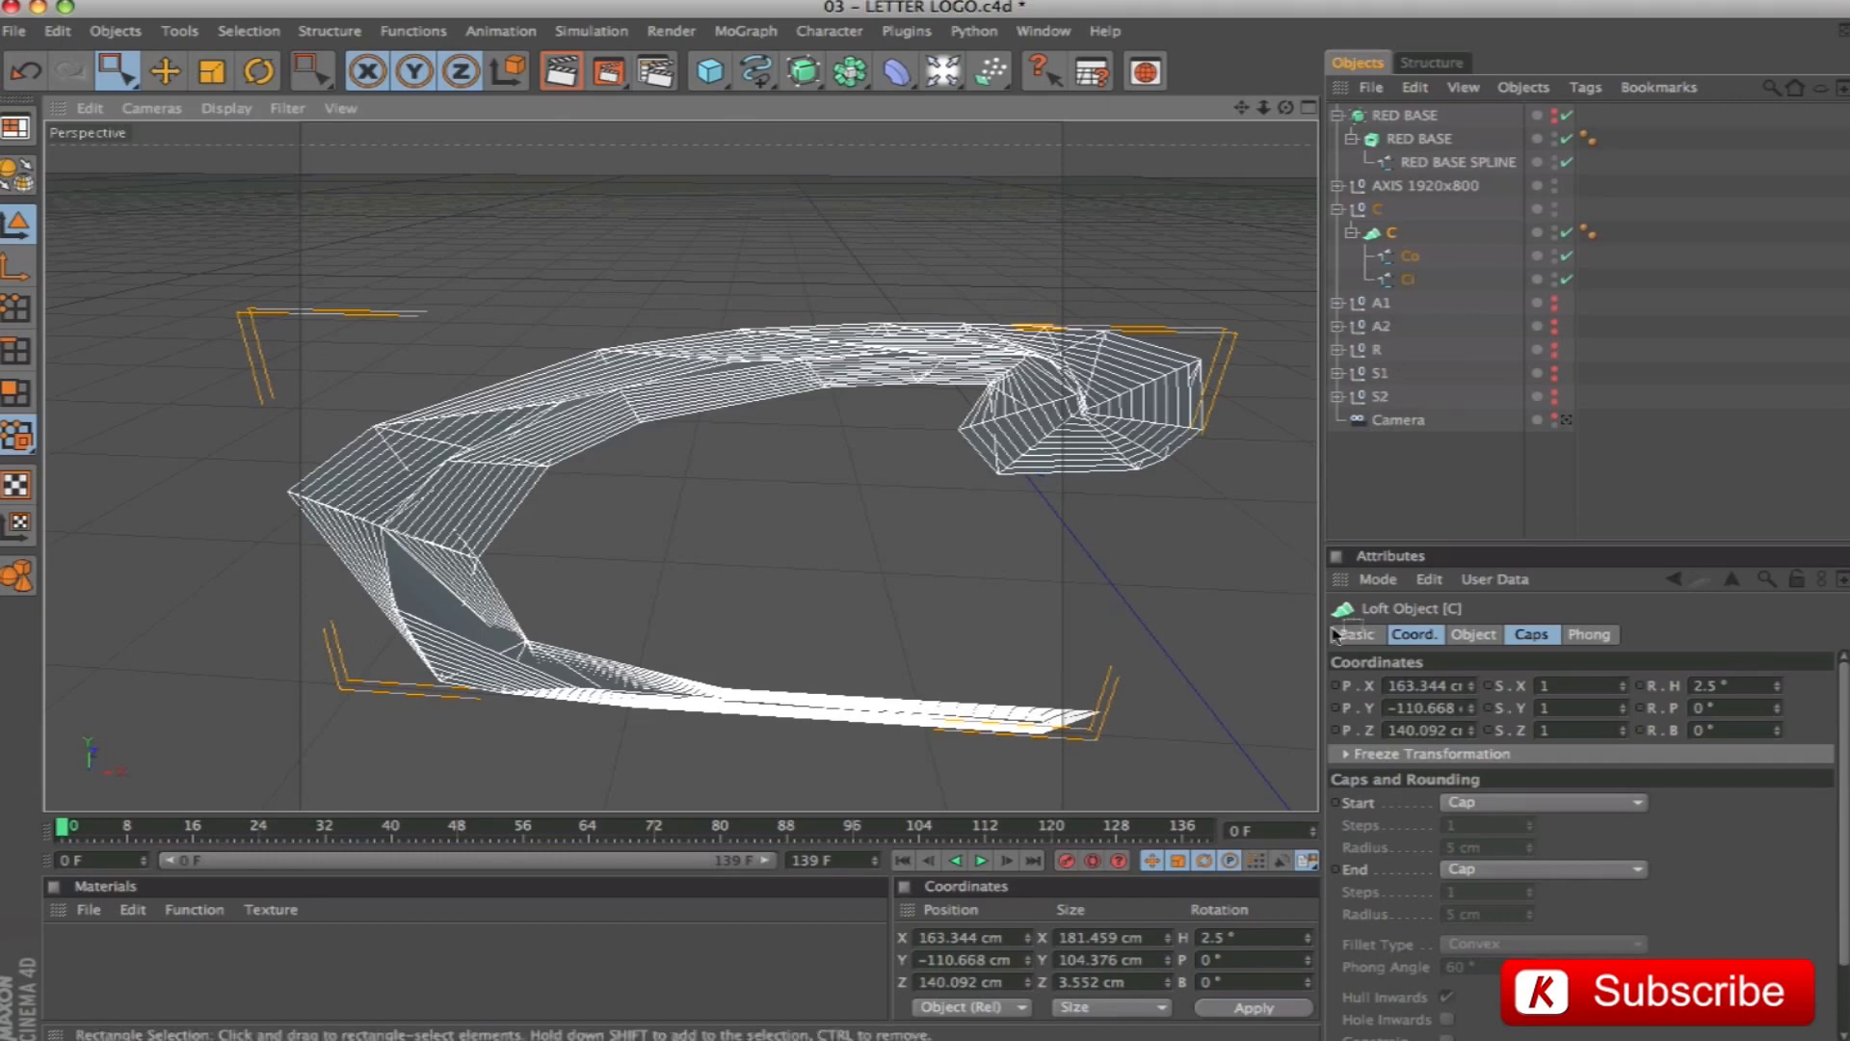
click(1473, 634)
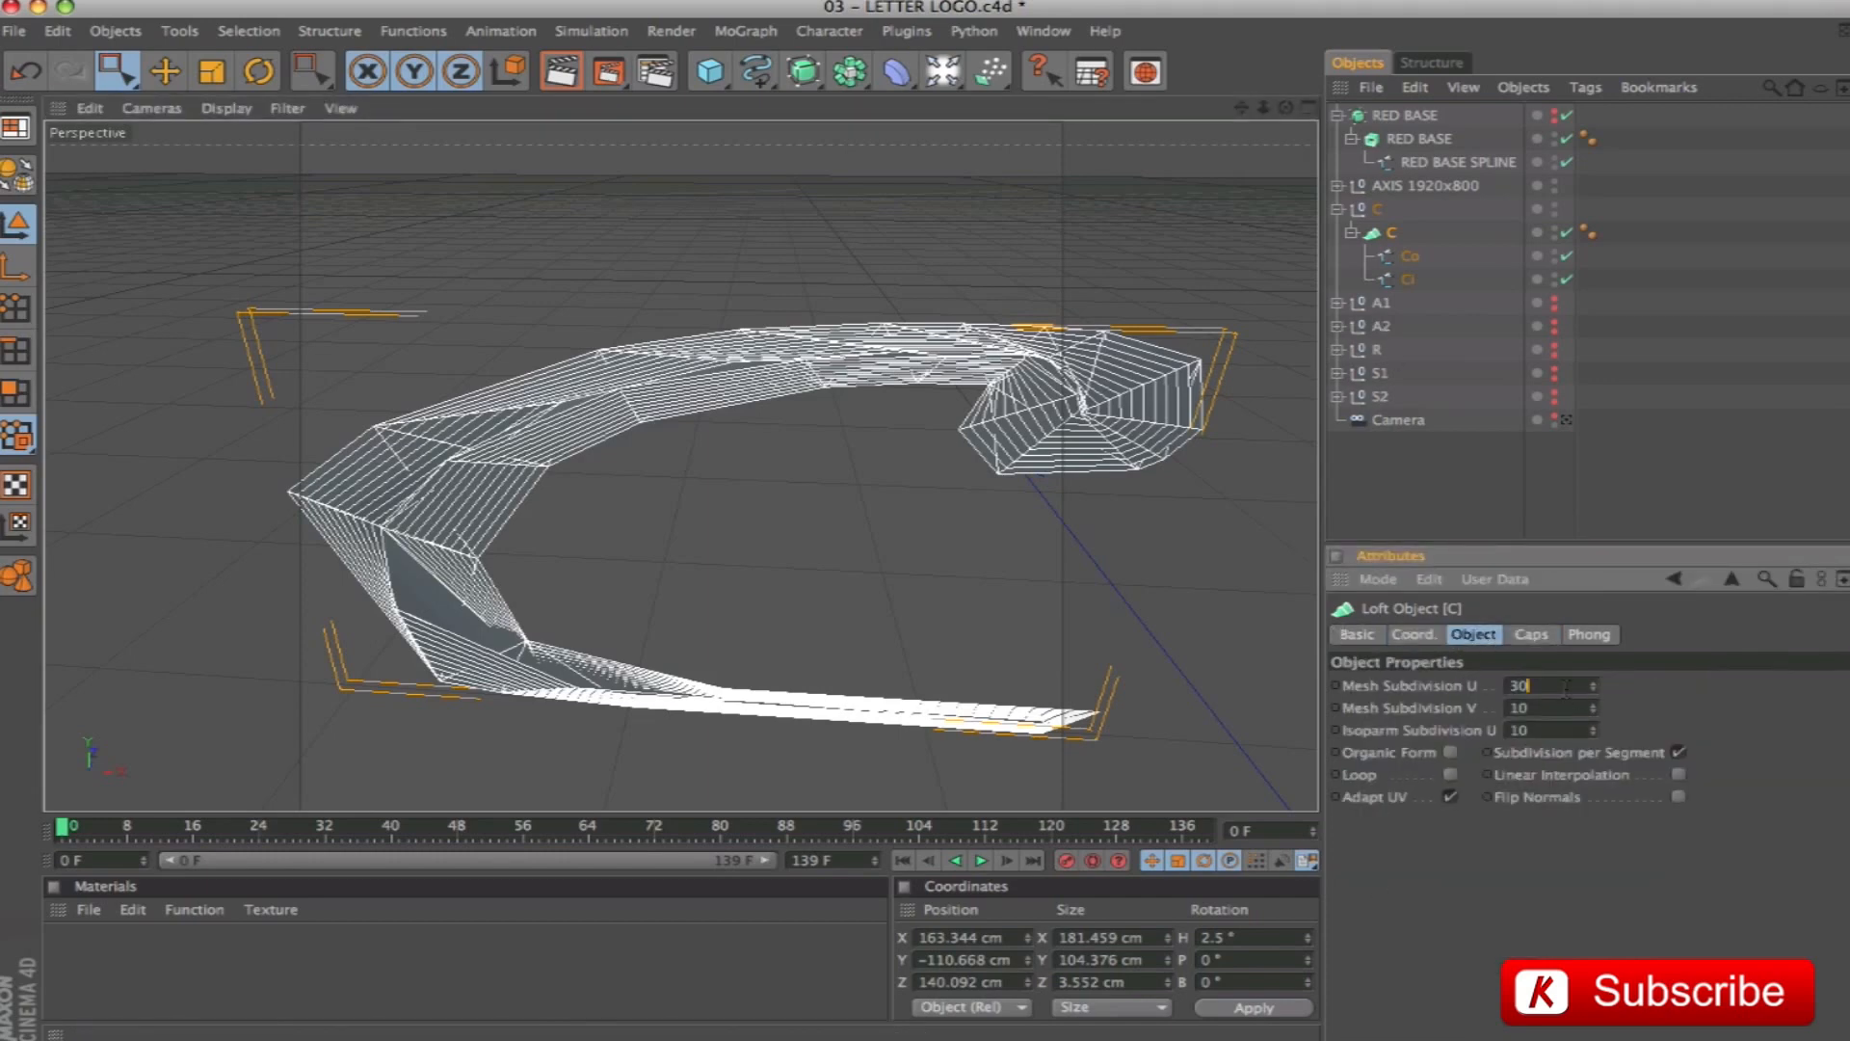
text(0)
key(Tab)
text(3)
key(Return)
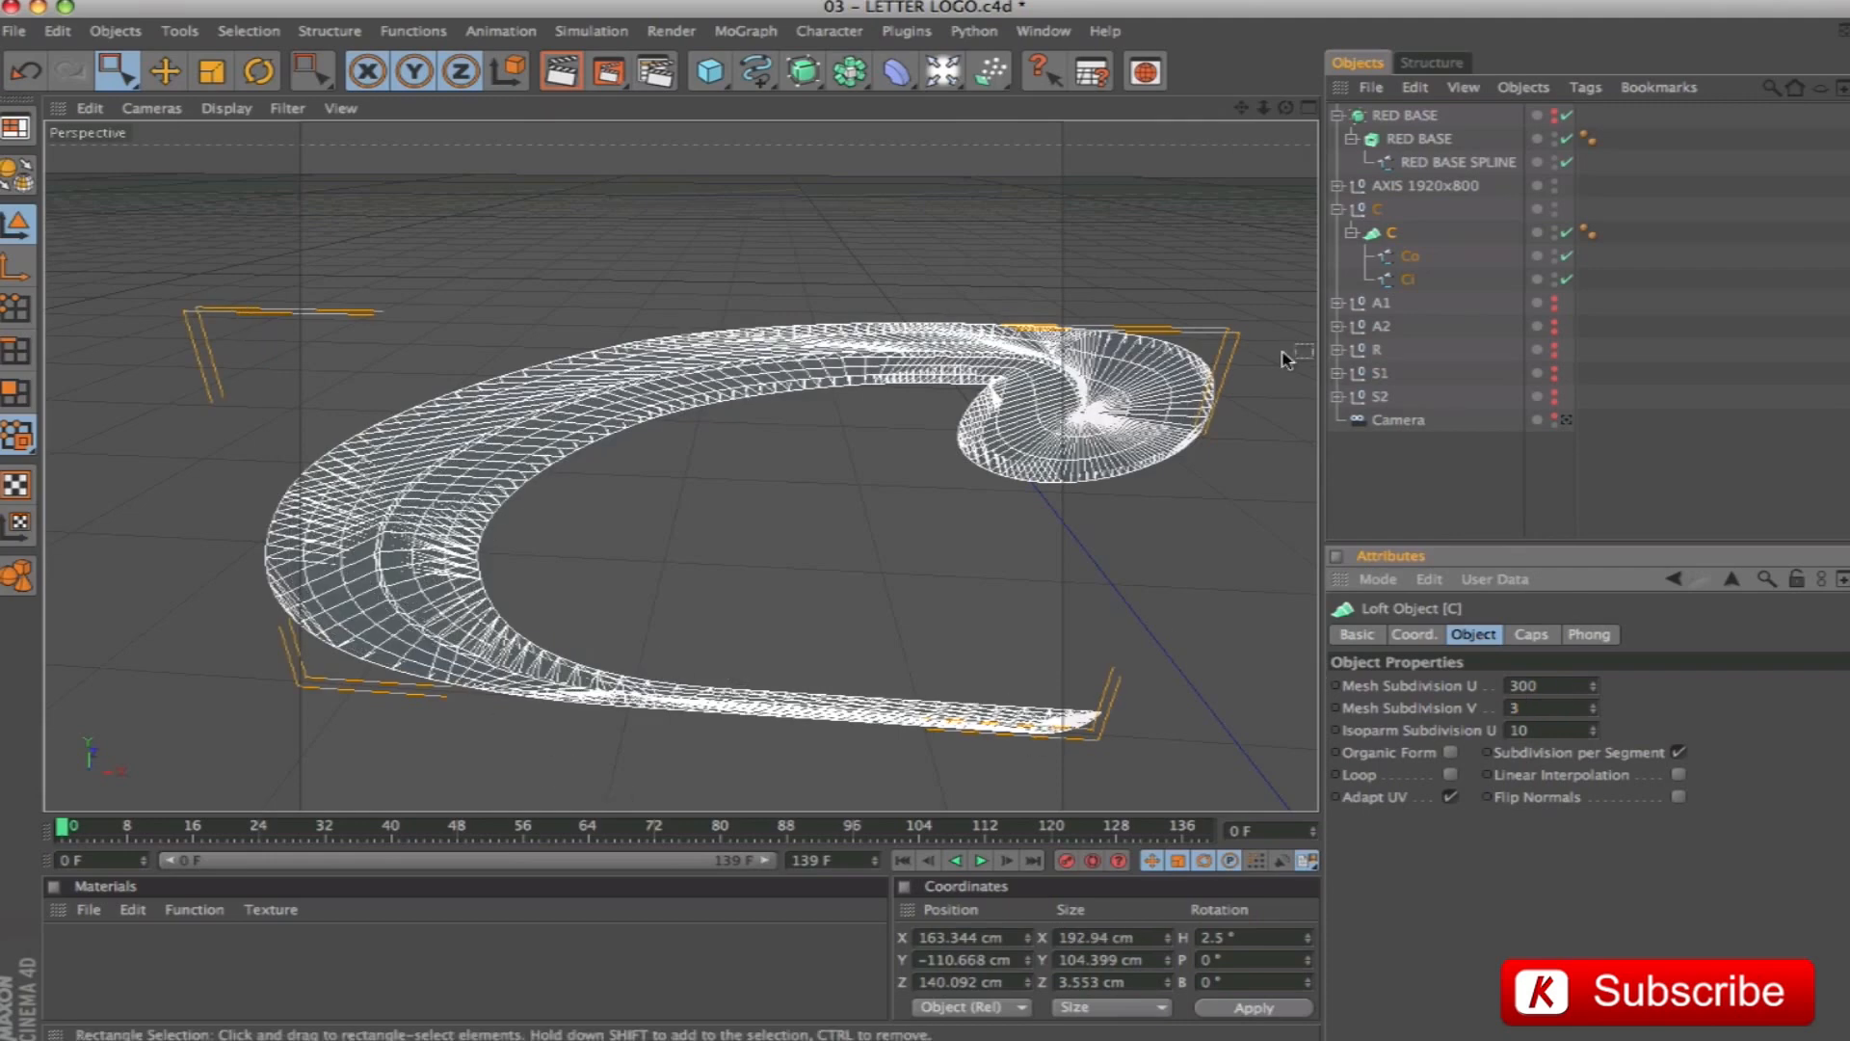
Move the Ci spline 10 cm along its Z axis, to a Z position of -73.905 cm, giving the loft depth
click(1403, 286)
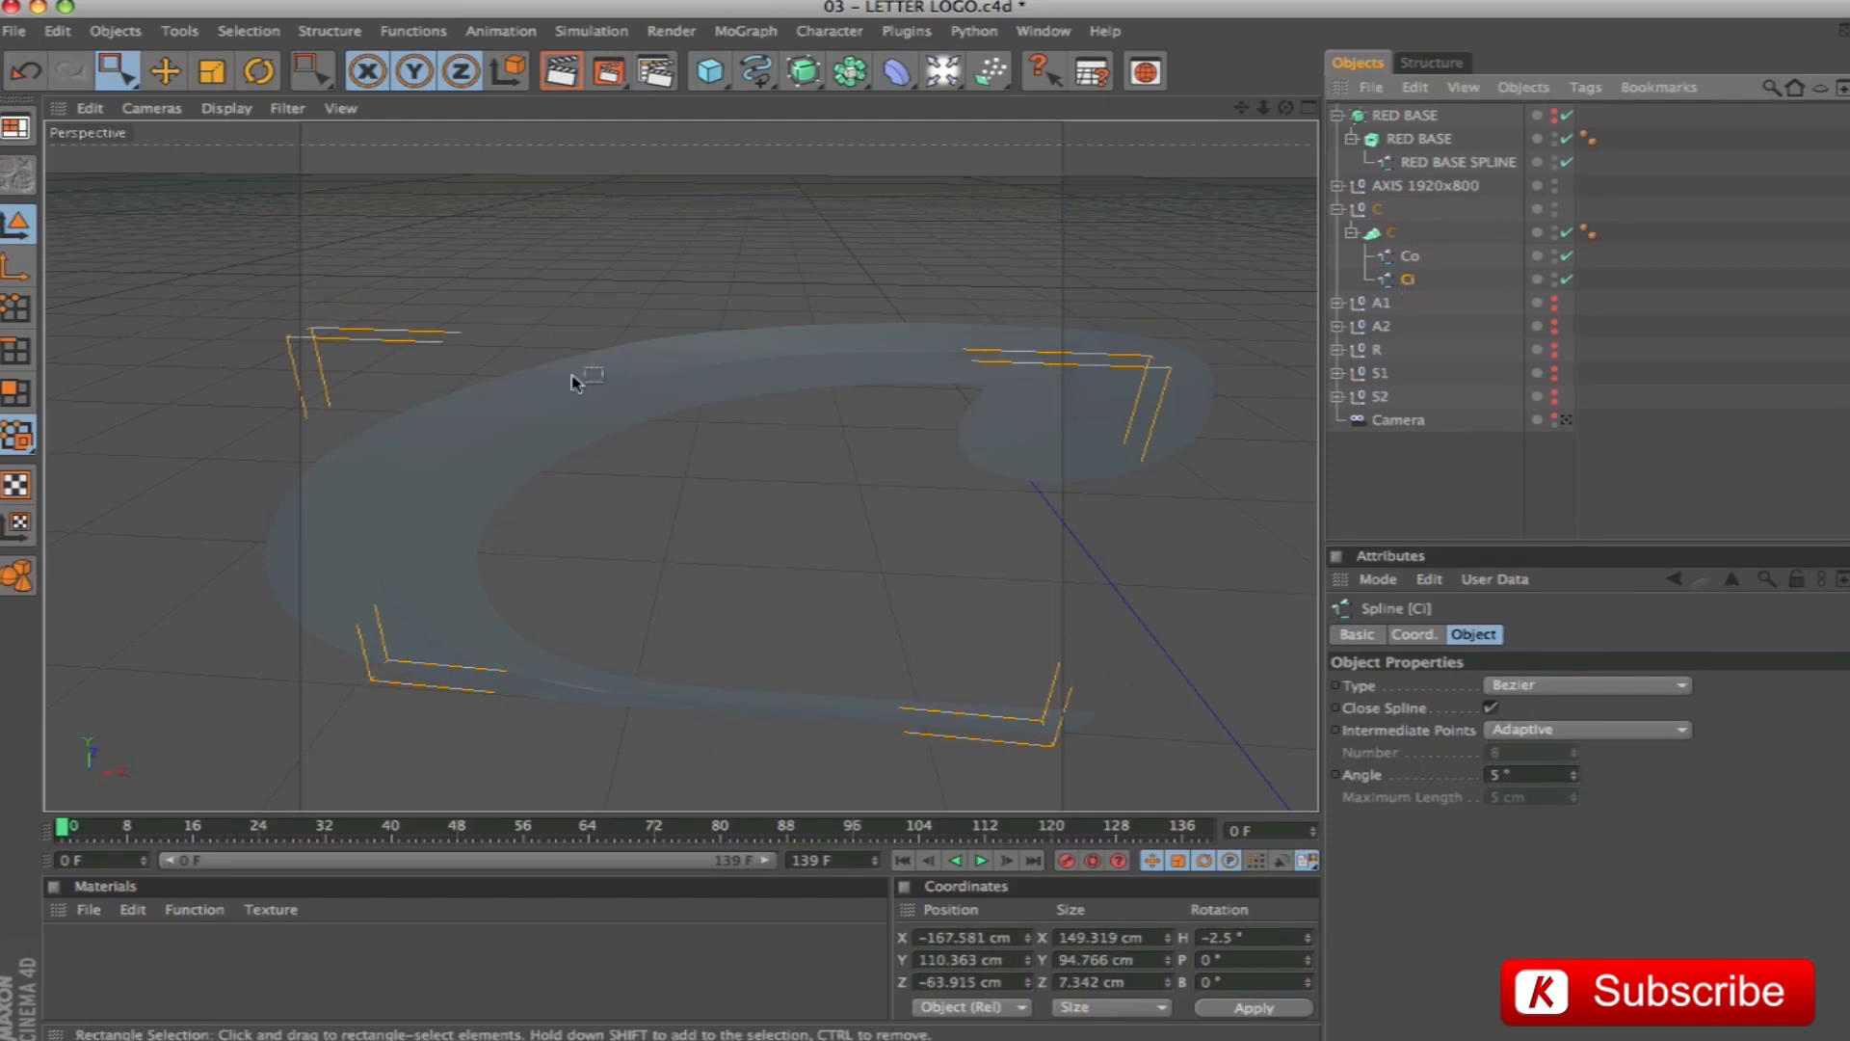
click(164, 71)
scroll(910, 525, down, 5)
alt+drag(856, 472, 744, 446)
drag(783, 593, 758, 605)
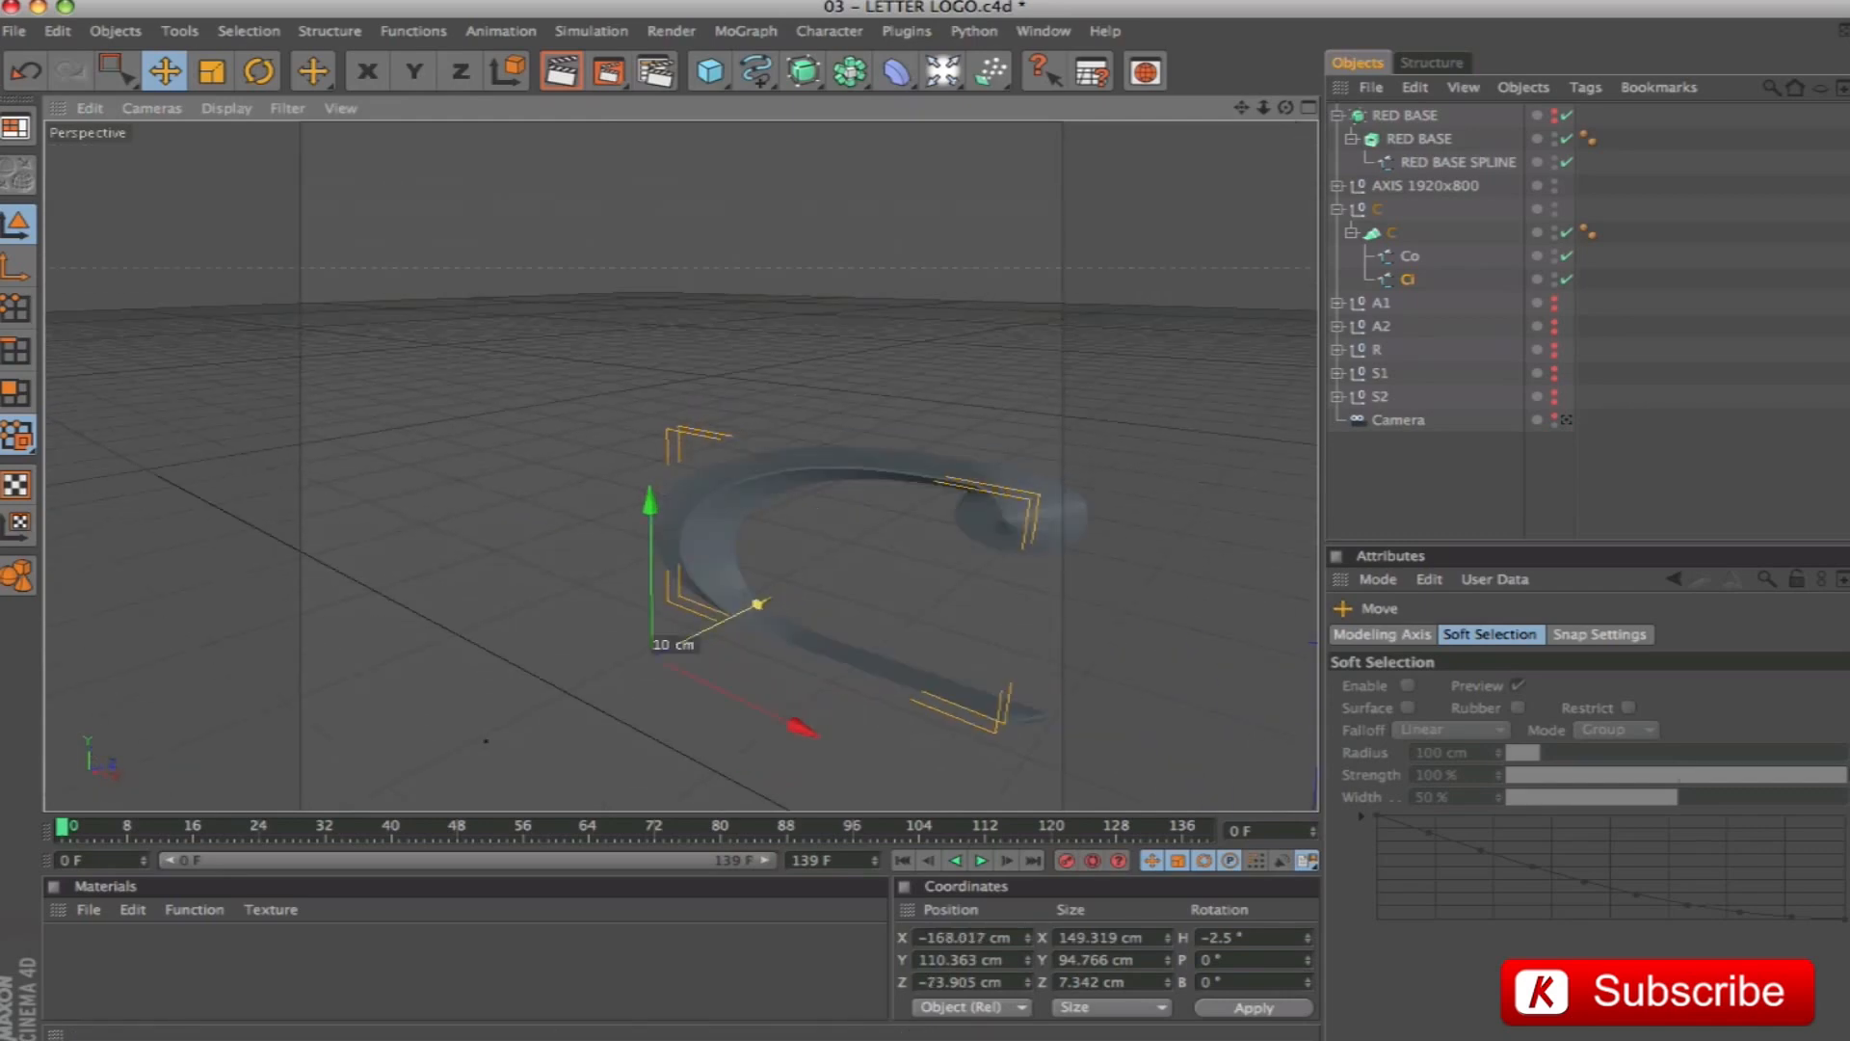
alt+drag(983, 422, 1014, 376)
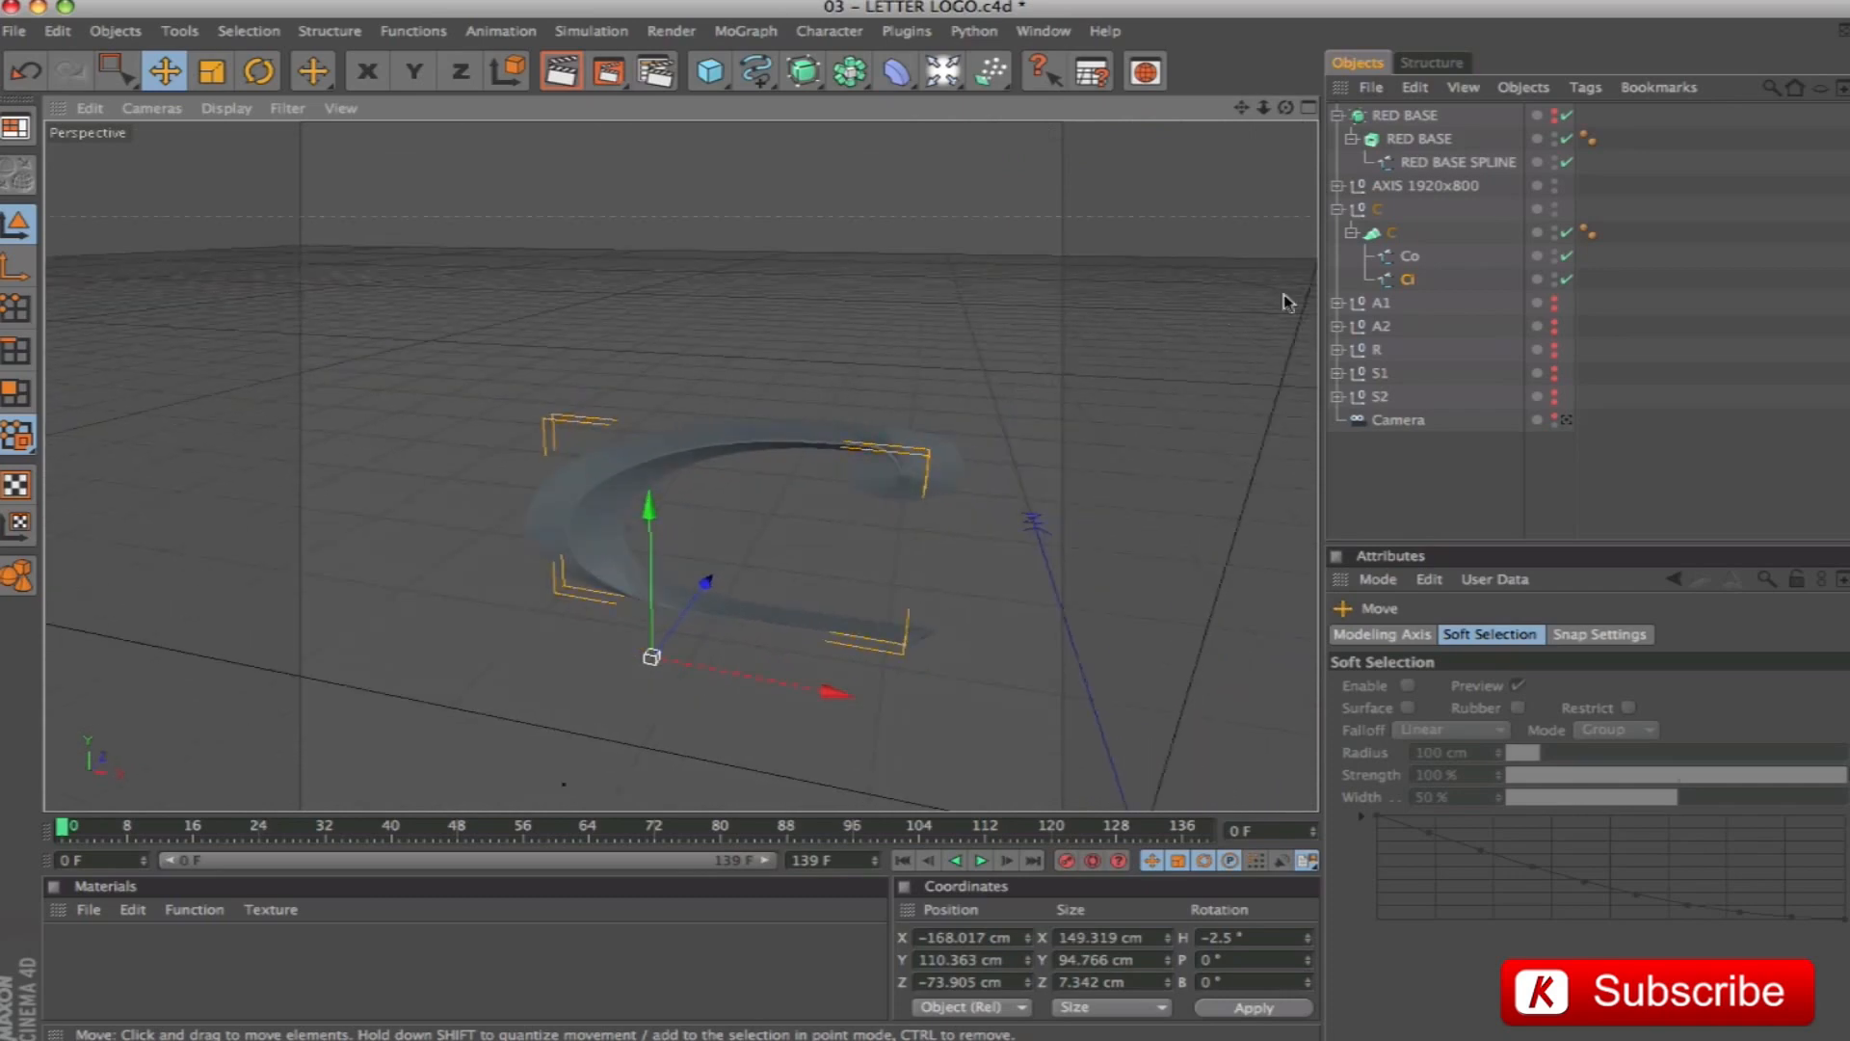
Show the red base again, examine how the lofted C sits against it and clear the selection
shift+click(1410, 257)
key(o)
alt+middle_drag(1104, 277, 900, 299)
alt+drag(900, 299, 879, 384)
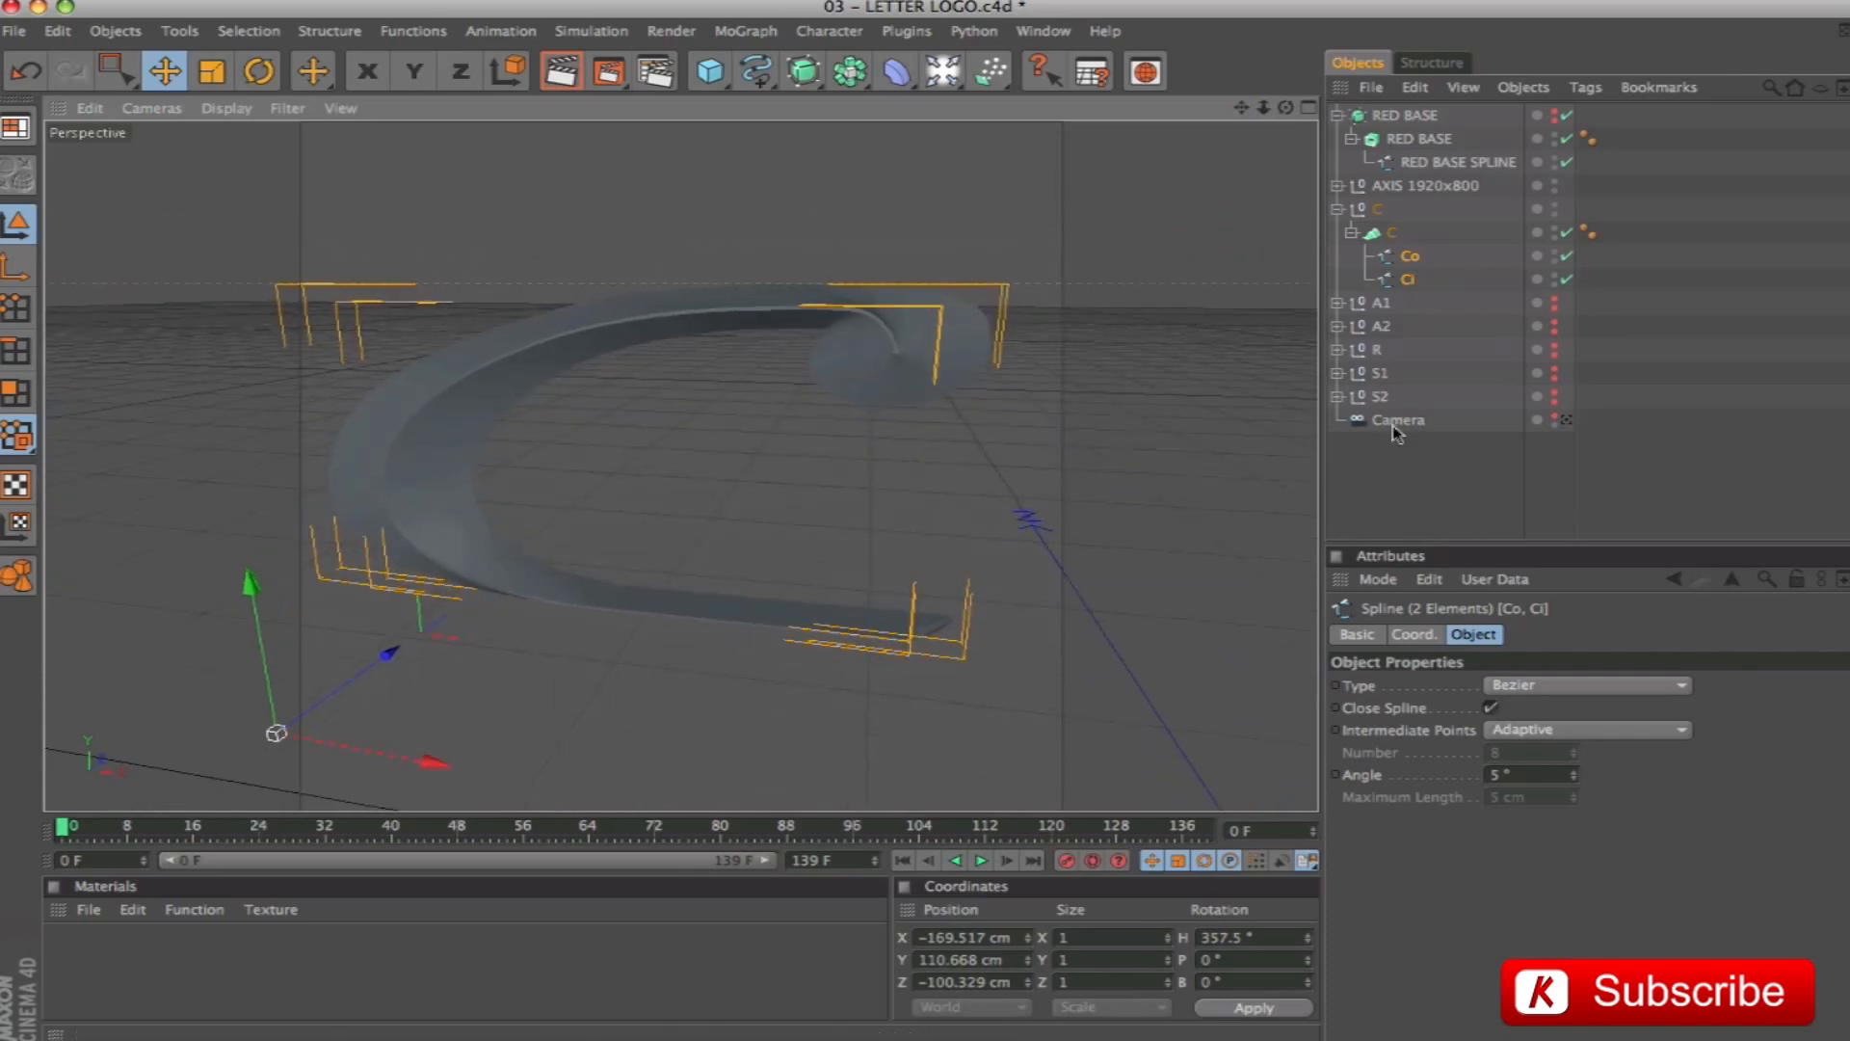
click(1554, 116)
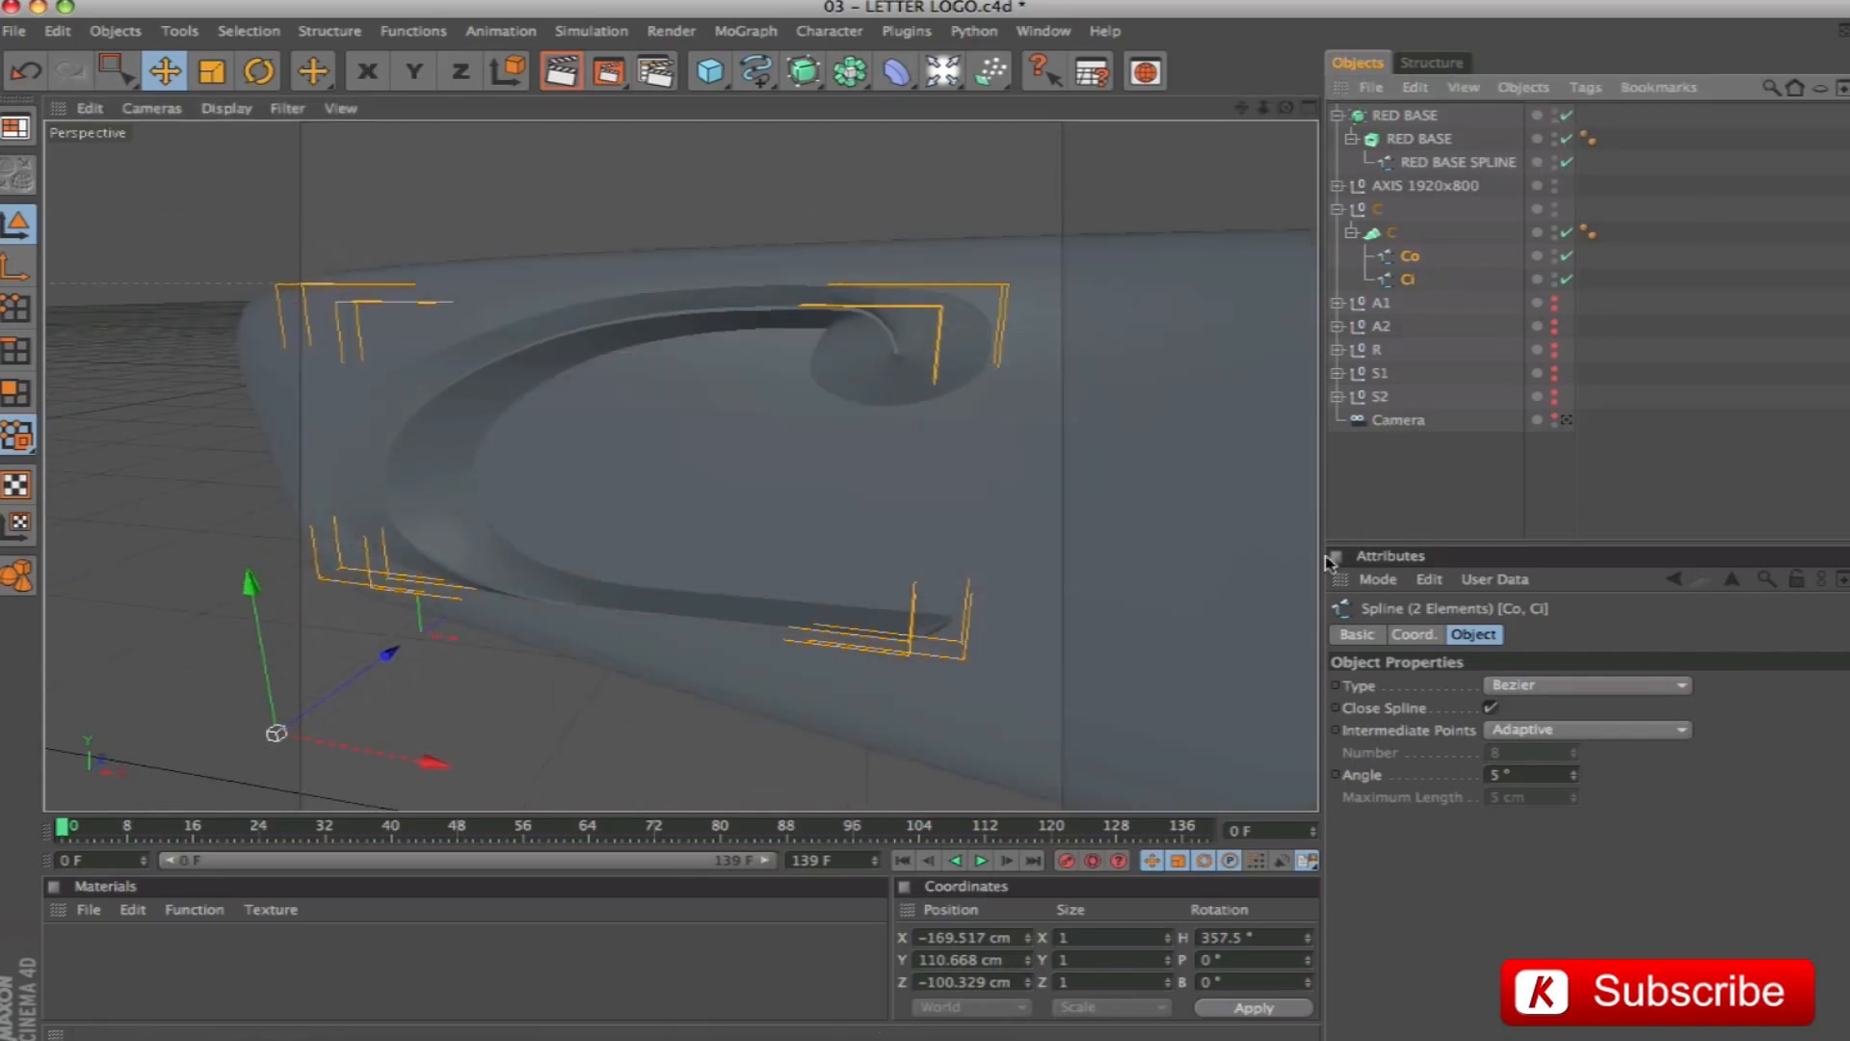
scroll(1007, 458, down, 3)
mouse_move(1010, 459)
alt+mouse_down()
mouse_move(776, 432)
mouse_move(770, 371)
mouse_move(920, 509)
mouse_move(910, 424)
mouse_move(882, 399)
mouse_move(1033, 434)
alt+mouse_up()
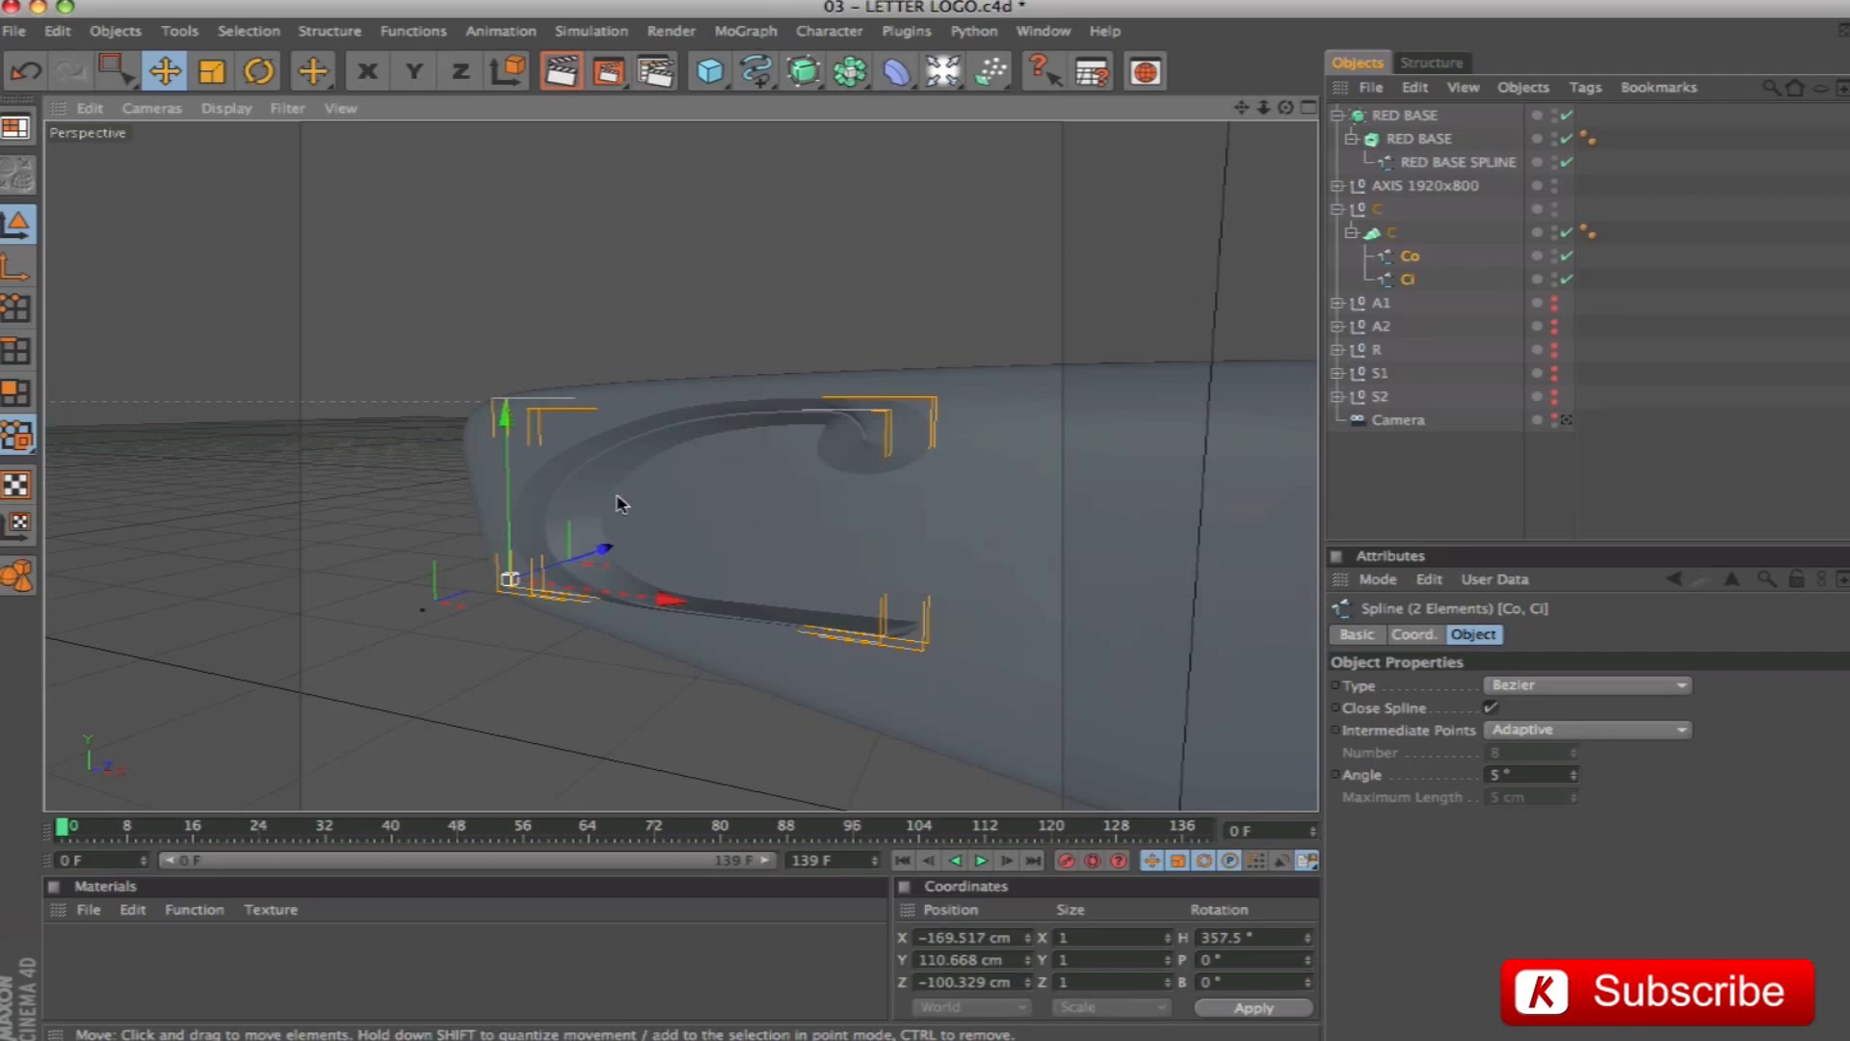
click(1445, 441)
Copy the Co spline out of the C loft into the C group and nest the copy in an Extrude NURBS
click(1438, 257)
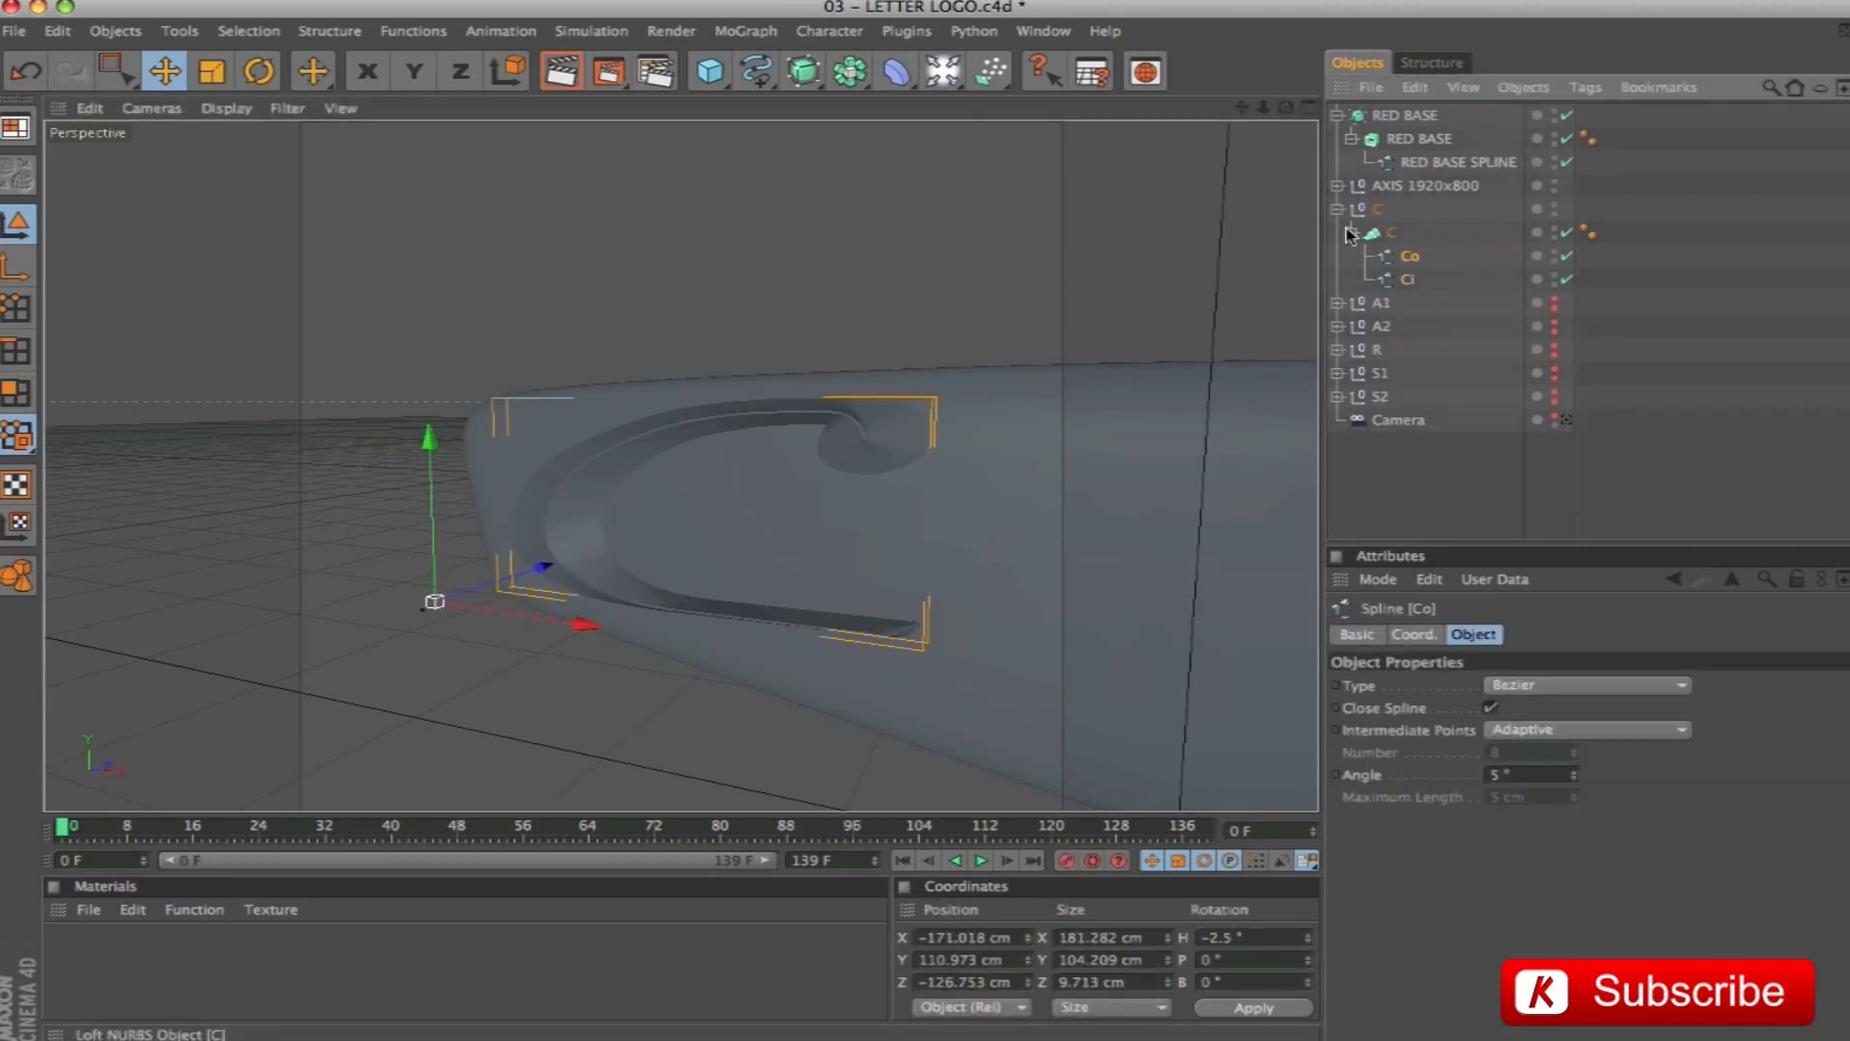
ctrl+drag(1409, 258, 1390, 229)
click(1352, 256)
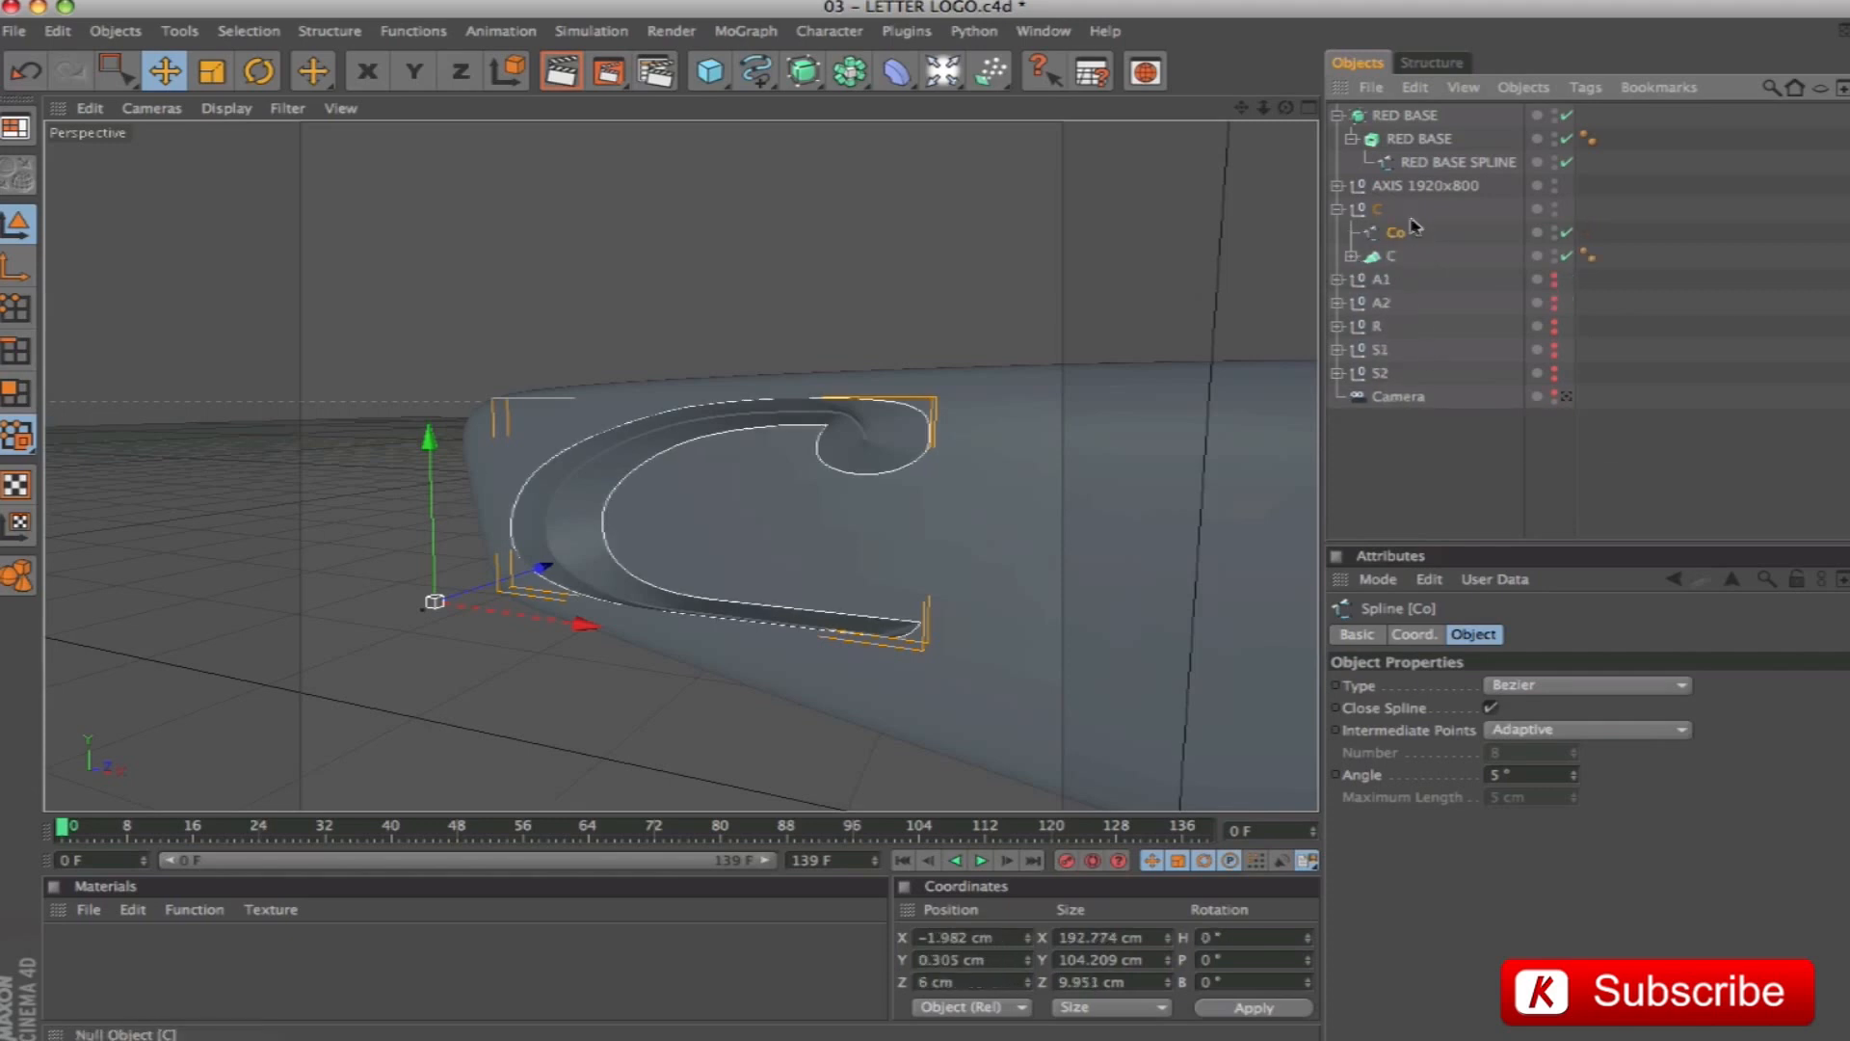
click(801, 71)
alt+click(1011, 95)
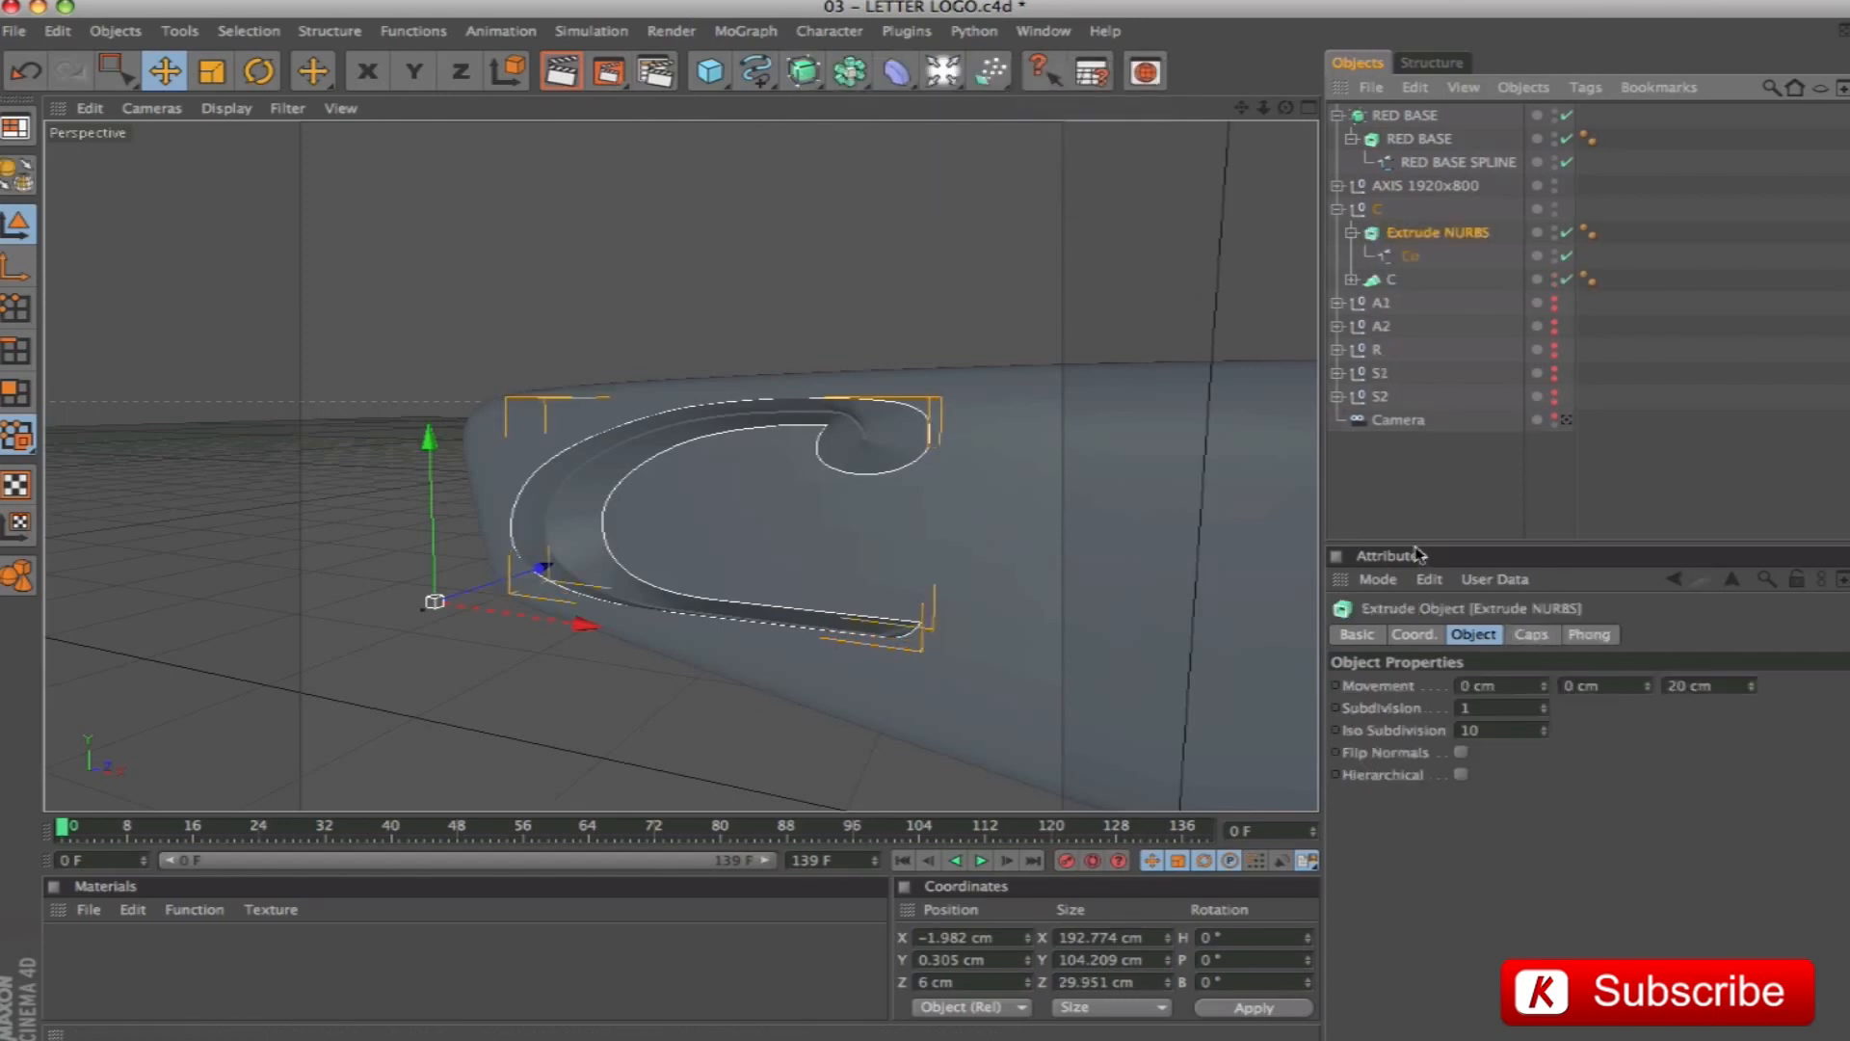
click(1361, 261)
click(1352, 234)
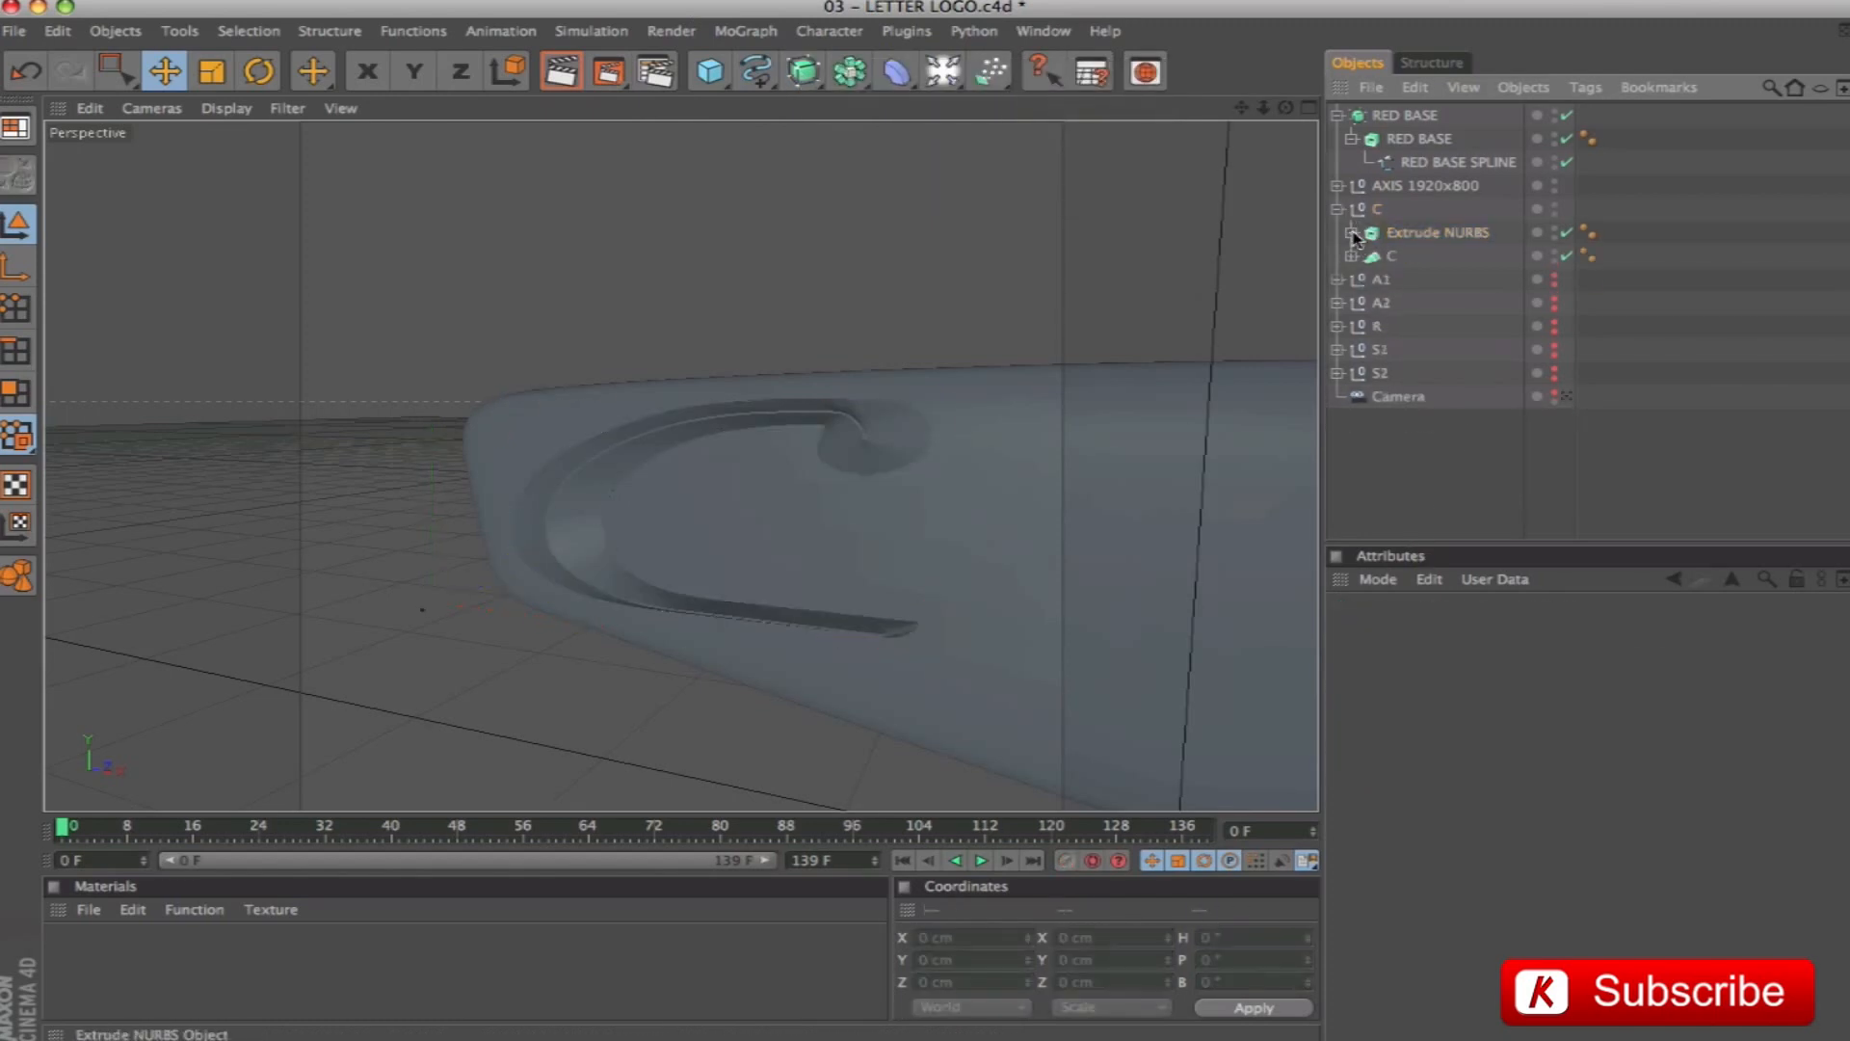
Set the C loft's Z position to 138.092 cm
click(1391, 256)
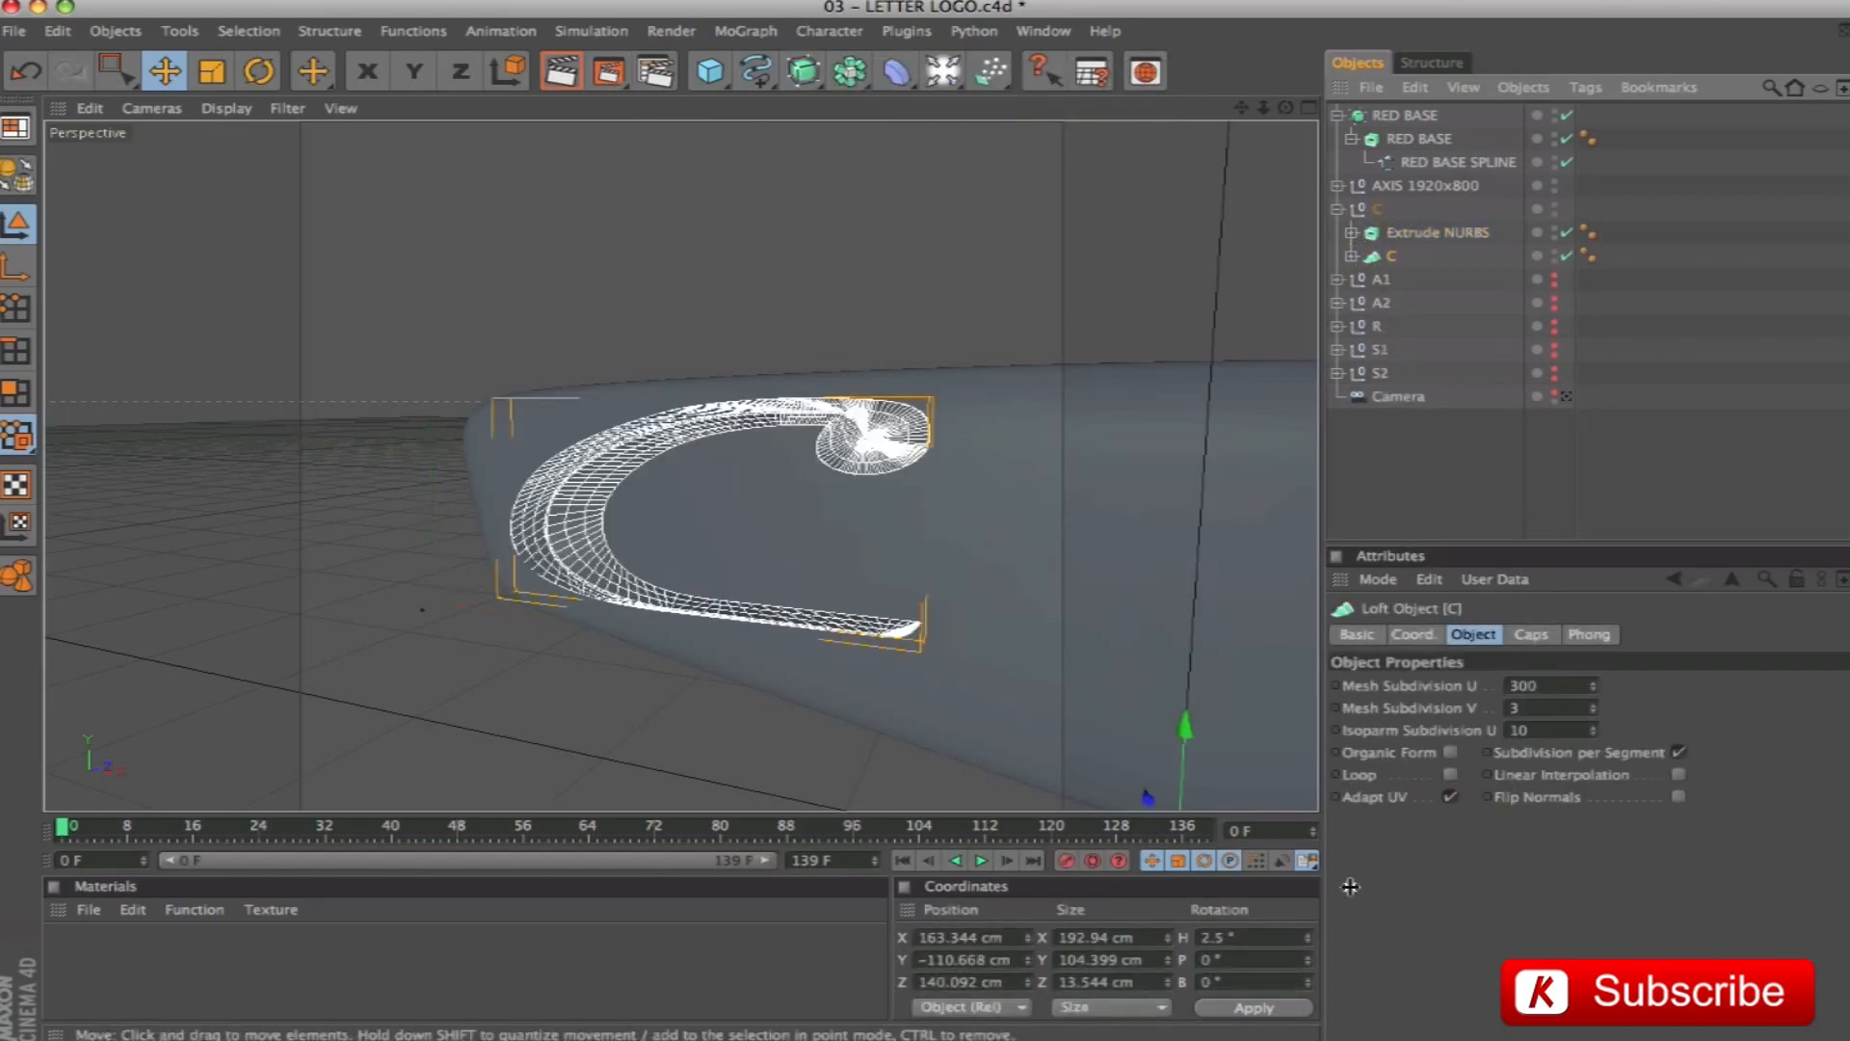
click(1415, 634)
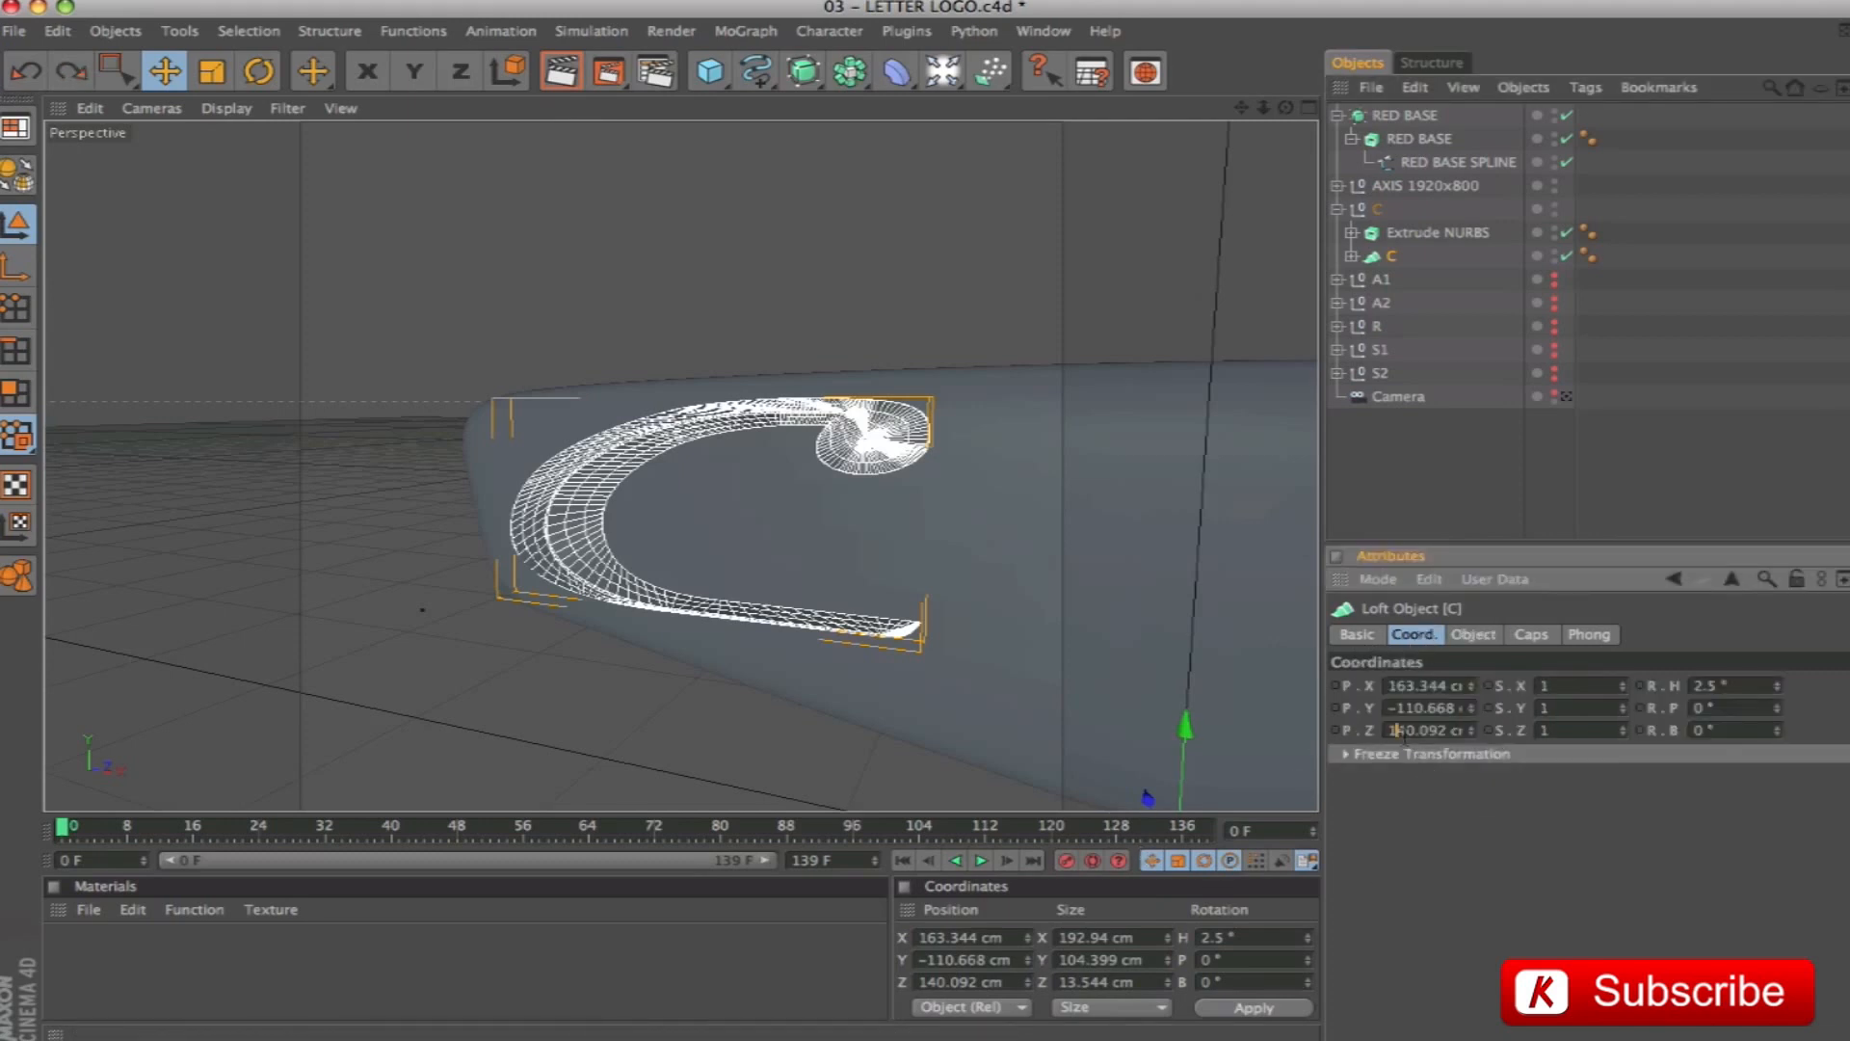
text(8)
key(Return)
Check the gap between the lofted C and the red base, and set the Extrude NURBS's Z position to 4 cm
alt+drag(1058, 442, 771, 424)
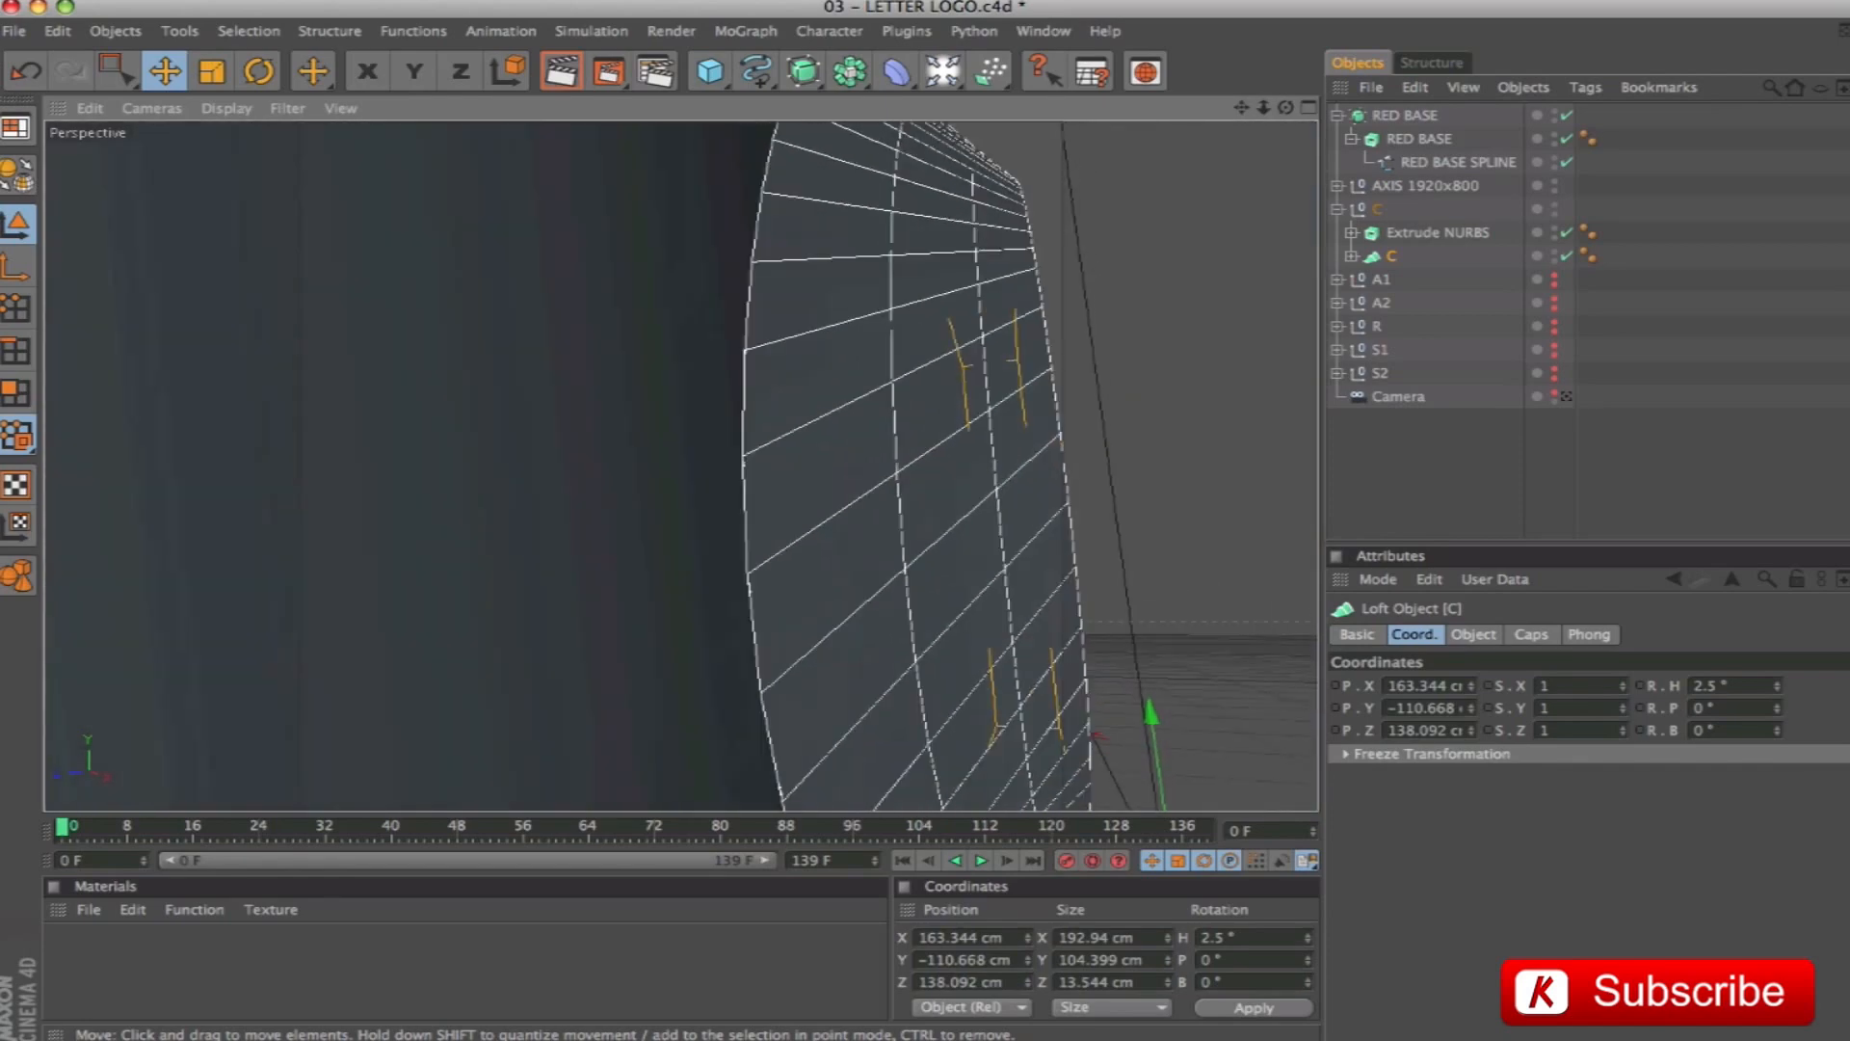
scroll(1023, 440, down, 4)
alt+drag(1022, 439, 1133, 443)
alt+drag(906, 306, 927, 345)
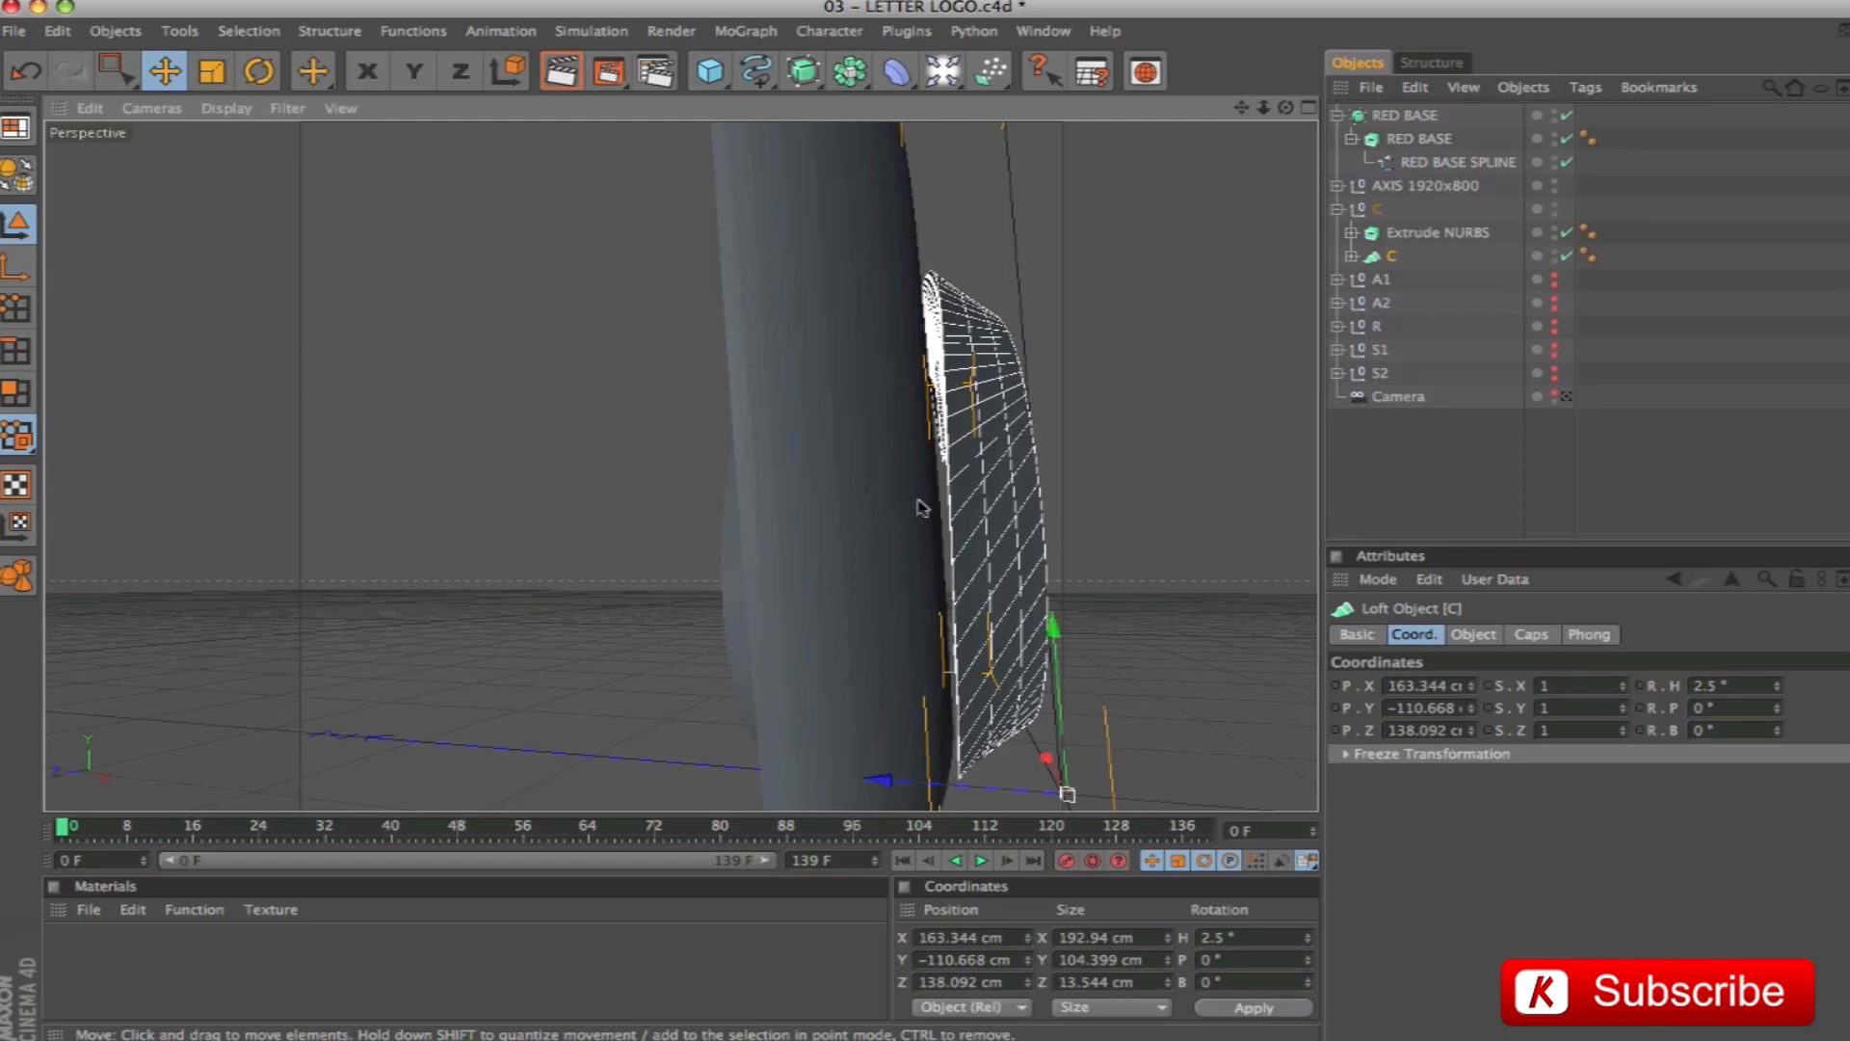
click(1438, 234)
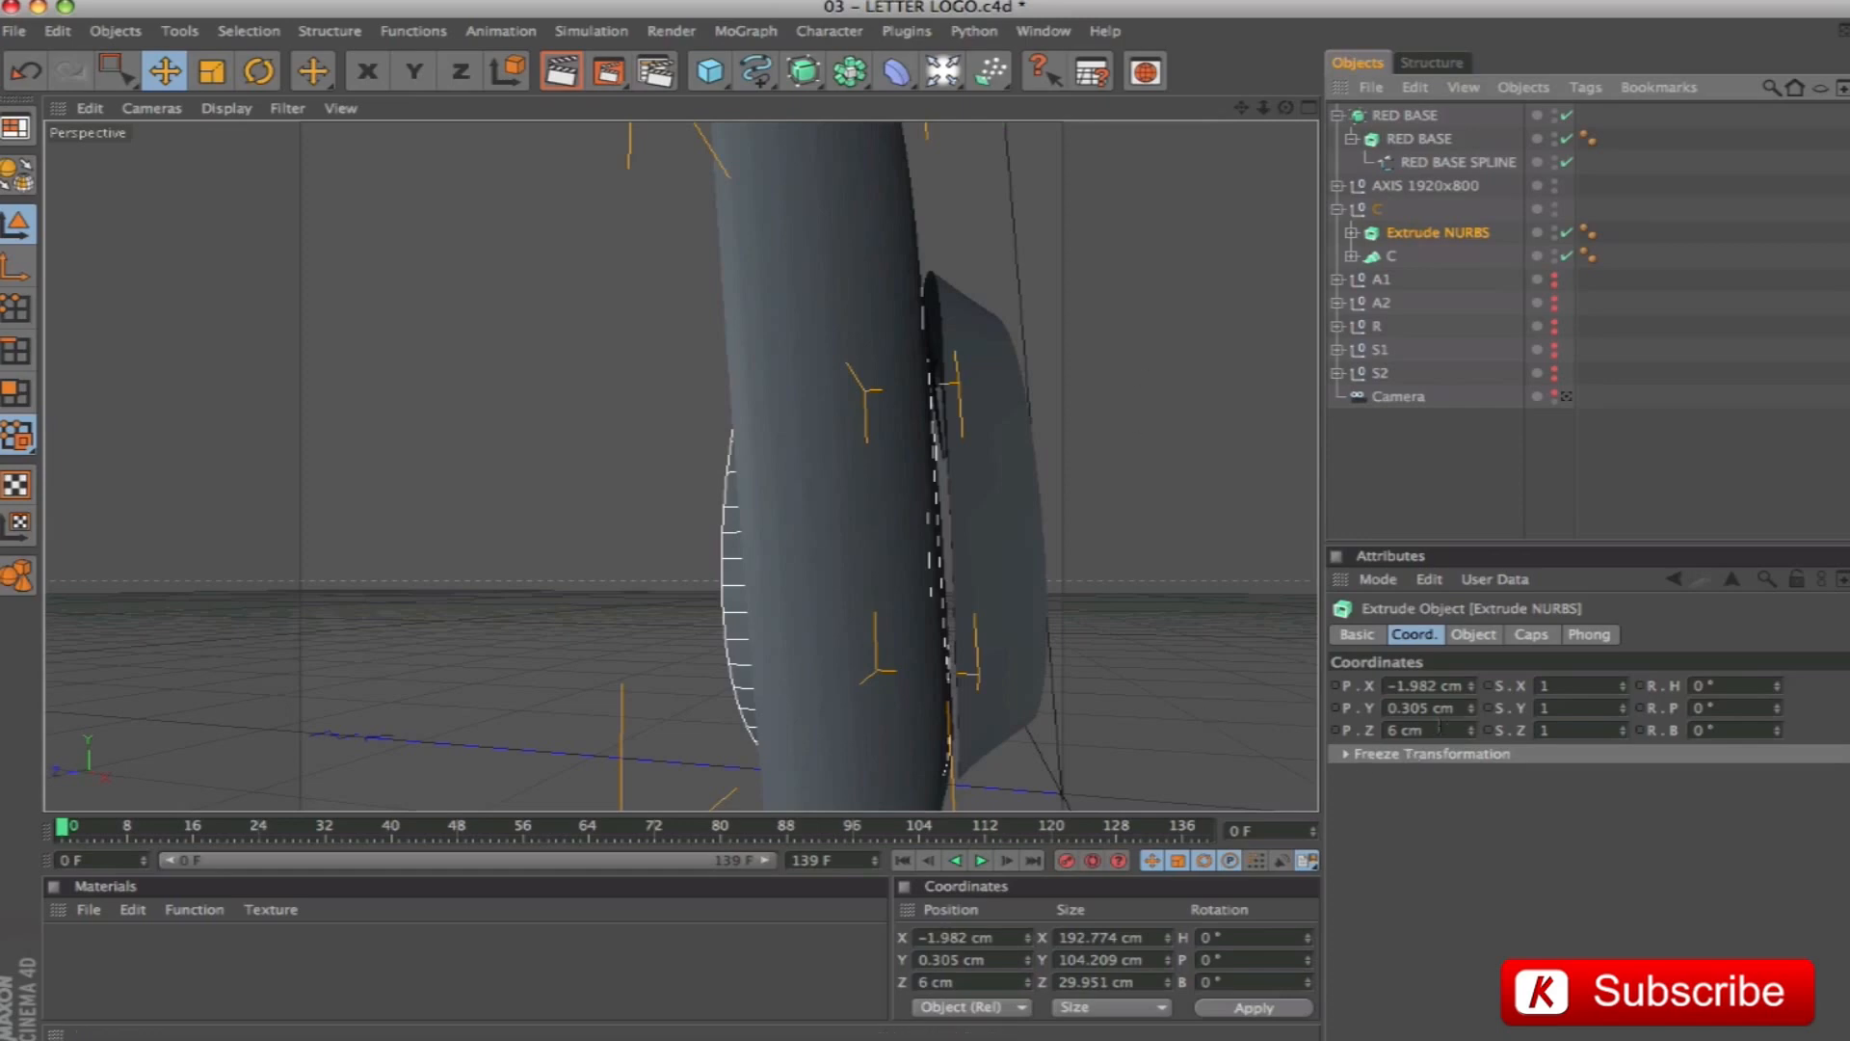
double_click(1394, 731)
key(super+z)
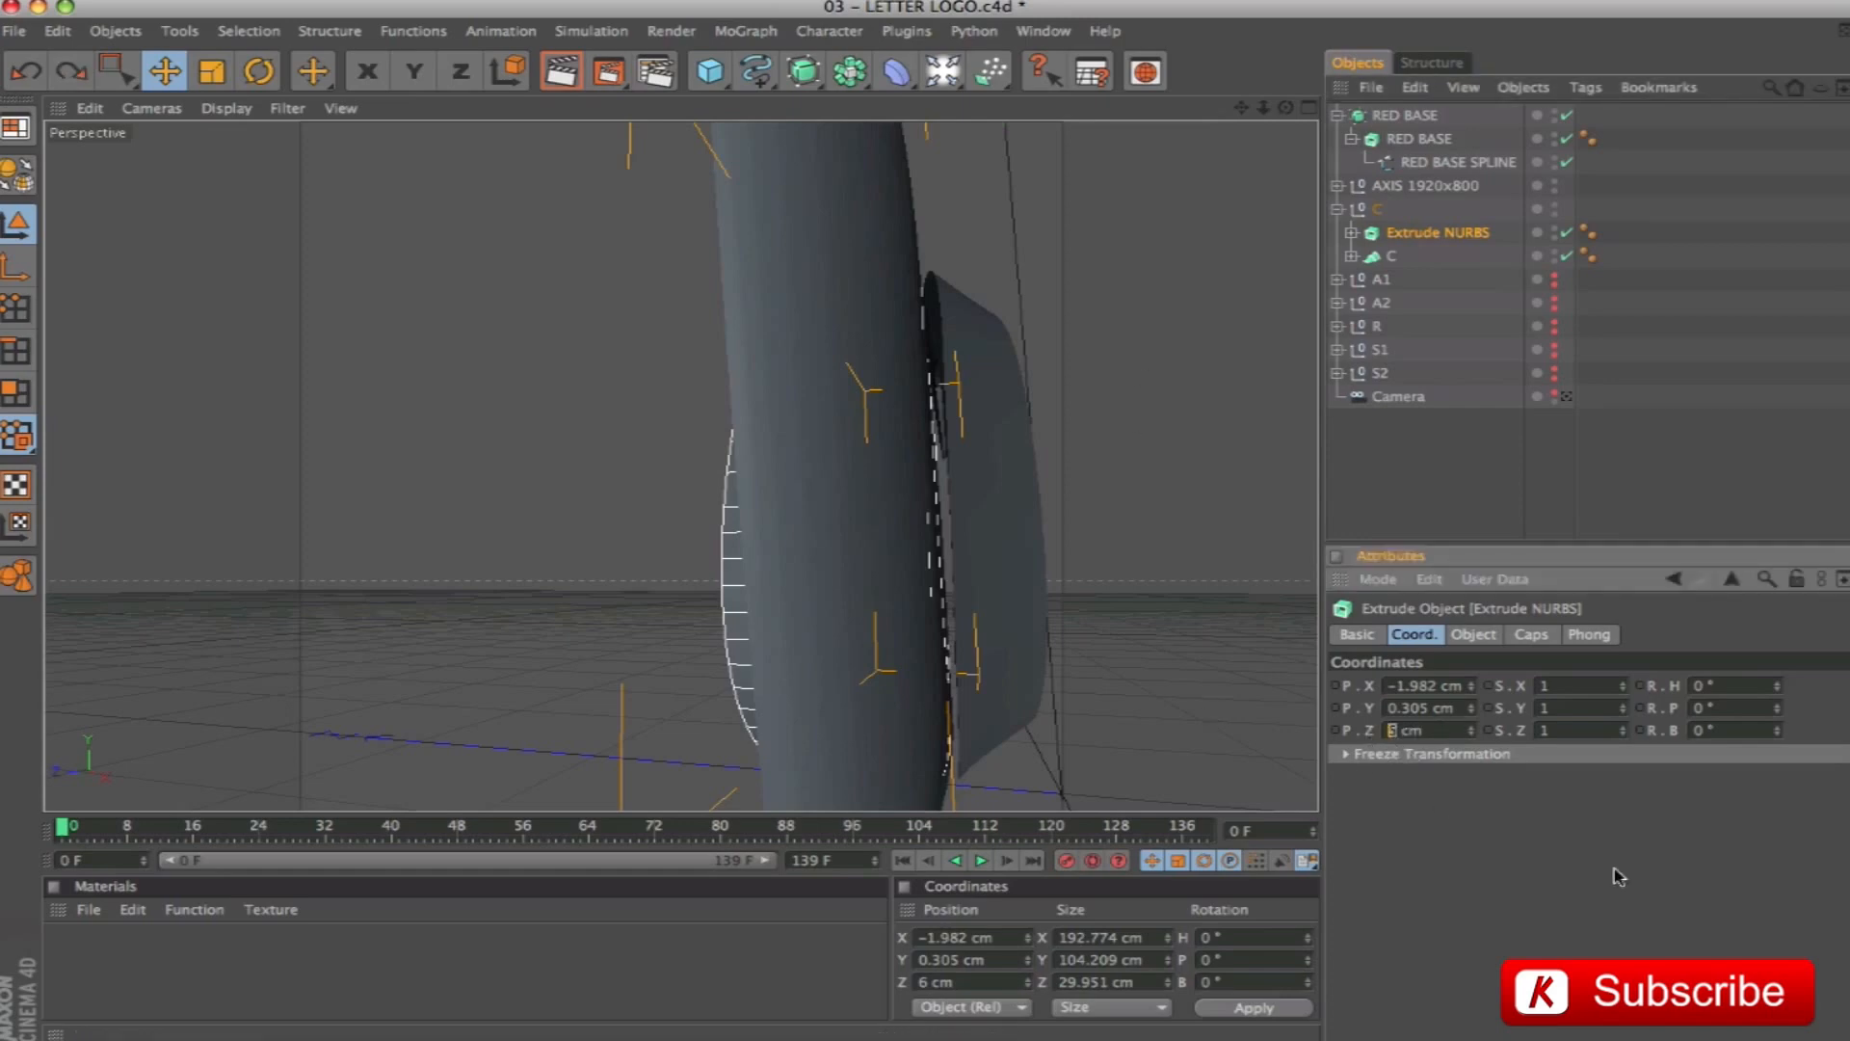
text(4)
key(Return)
Select the Extrude NURBS together with the C loft and examine from several angles how they sit on the red base
alt+drag(963, 482, 964, 578)
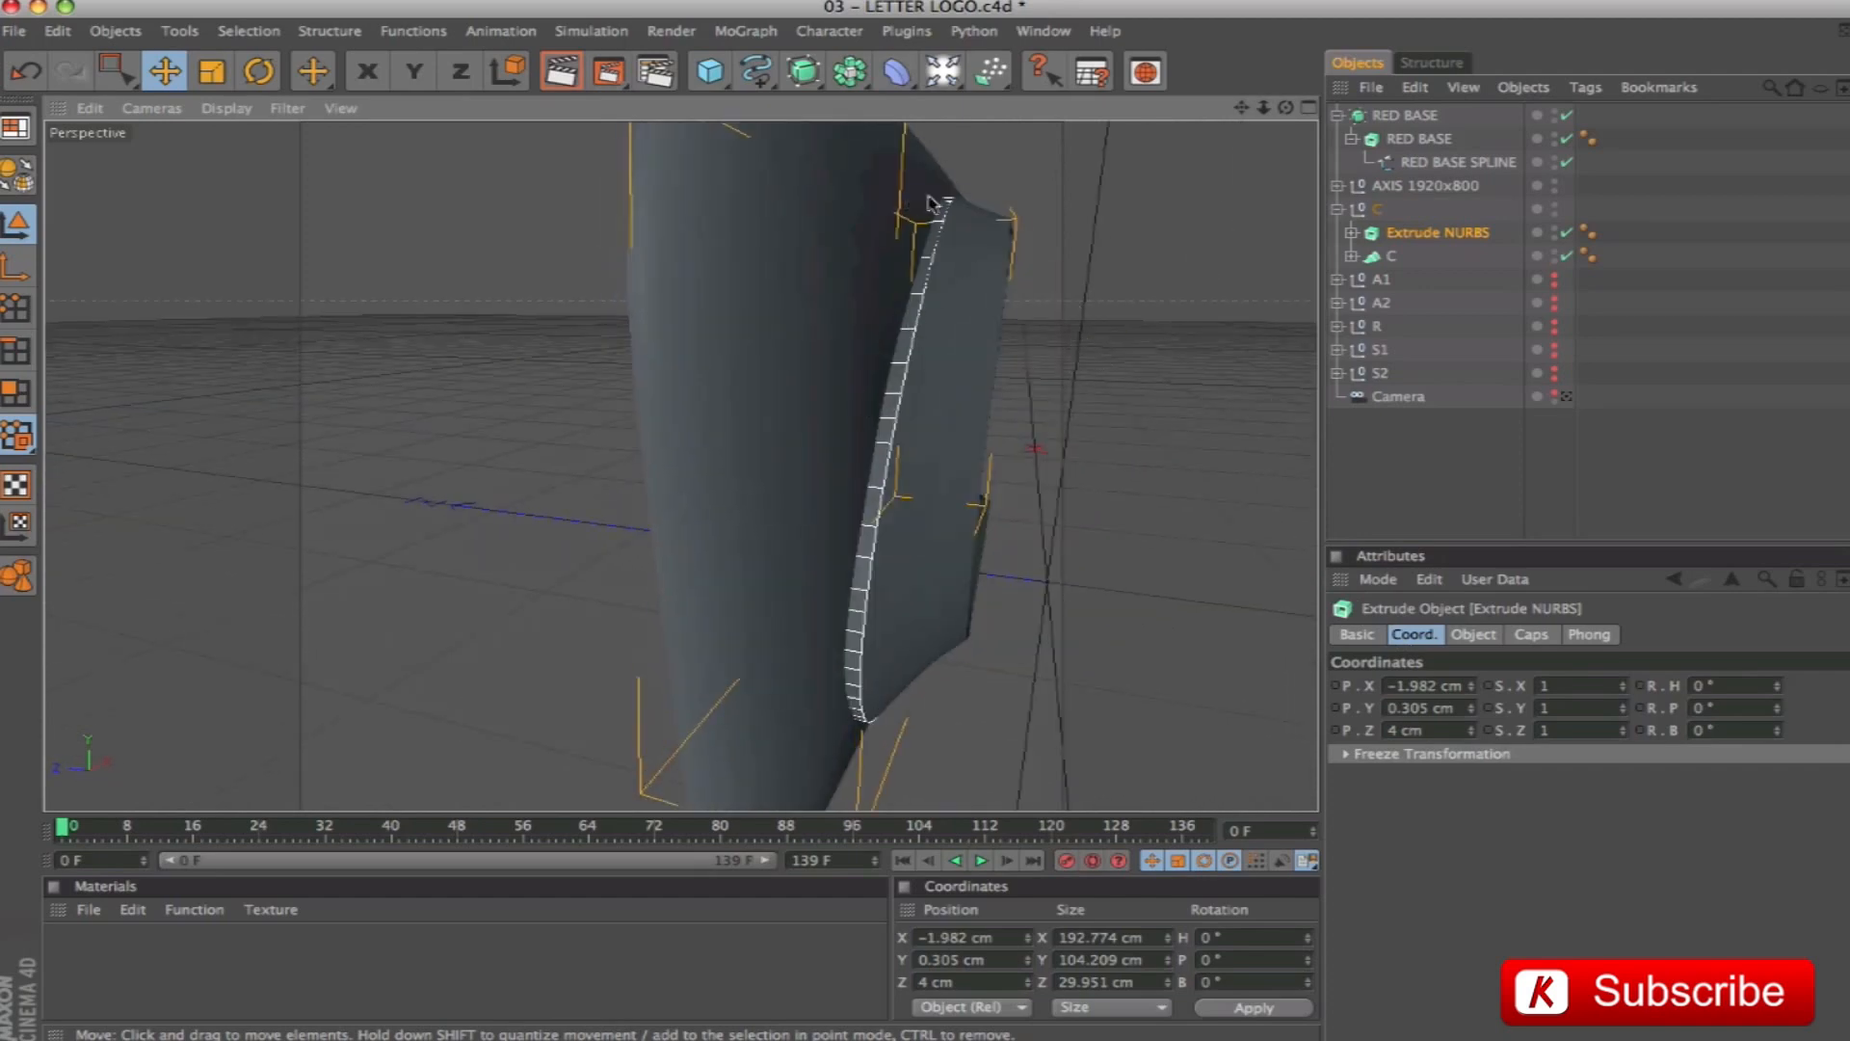
alt+drag(993, 401, 791, 323)
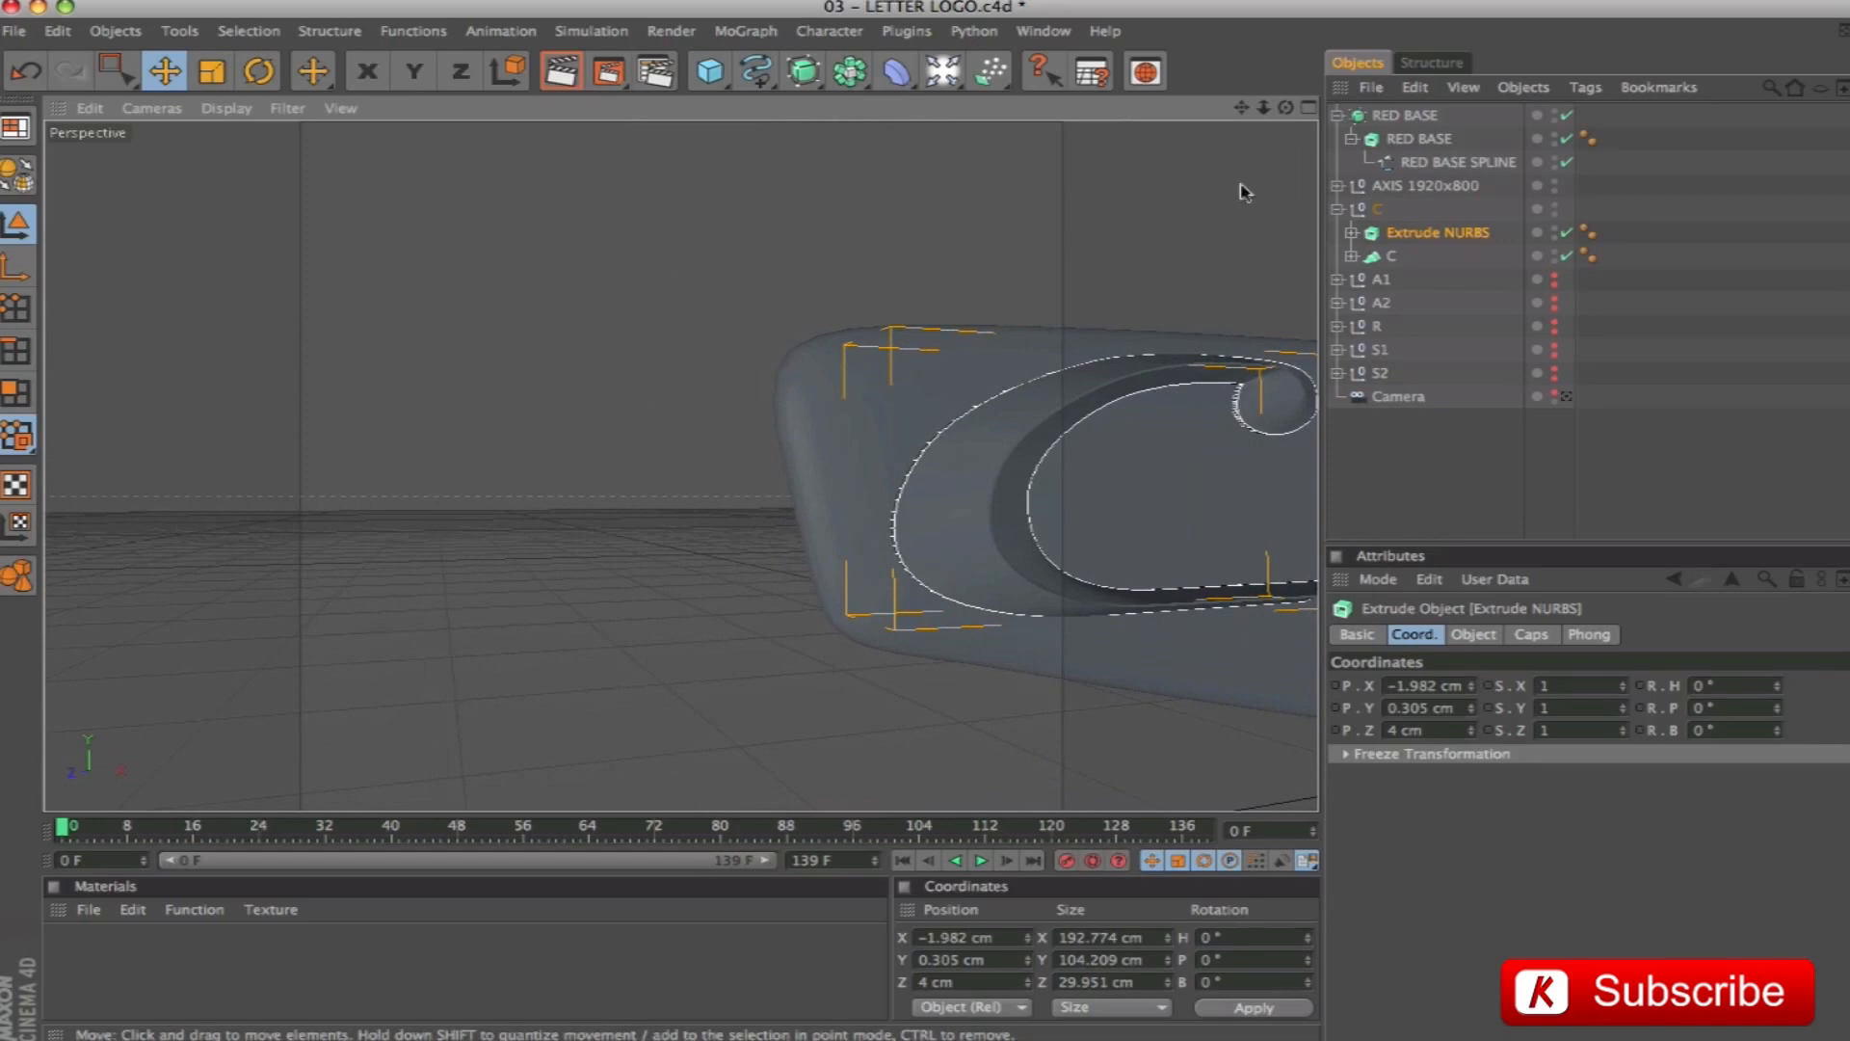
shift+click(1391, 258)
key(o)
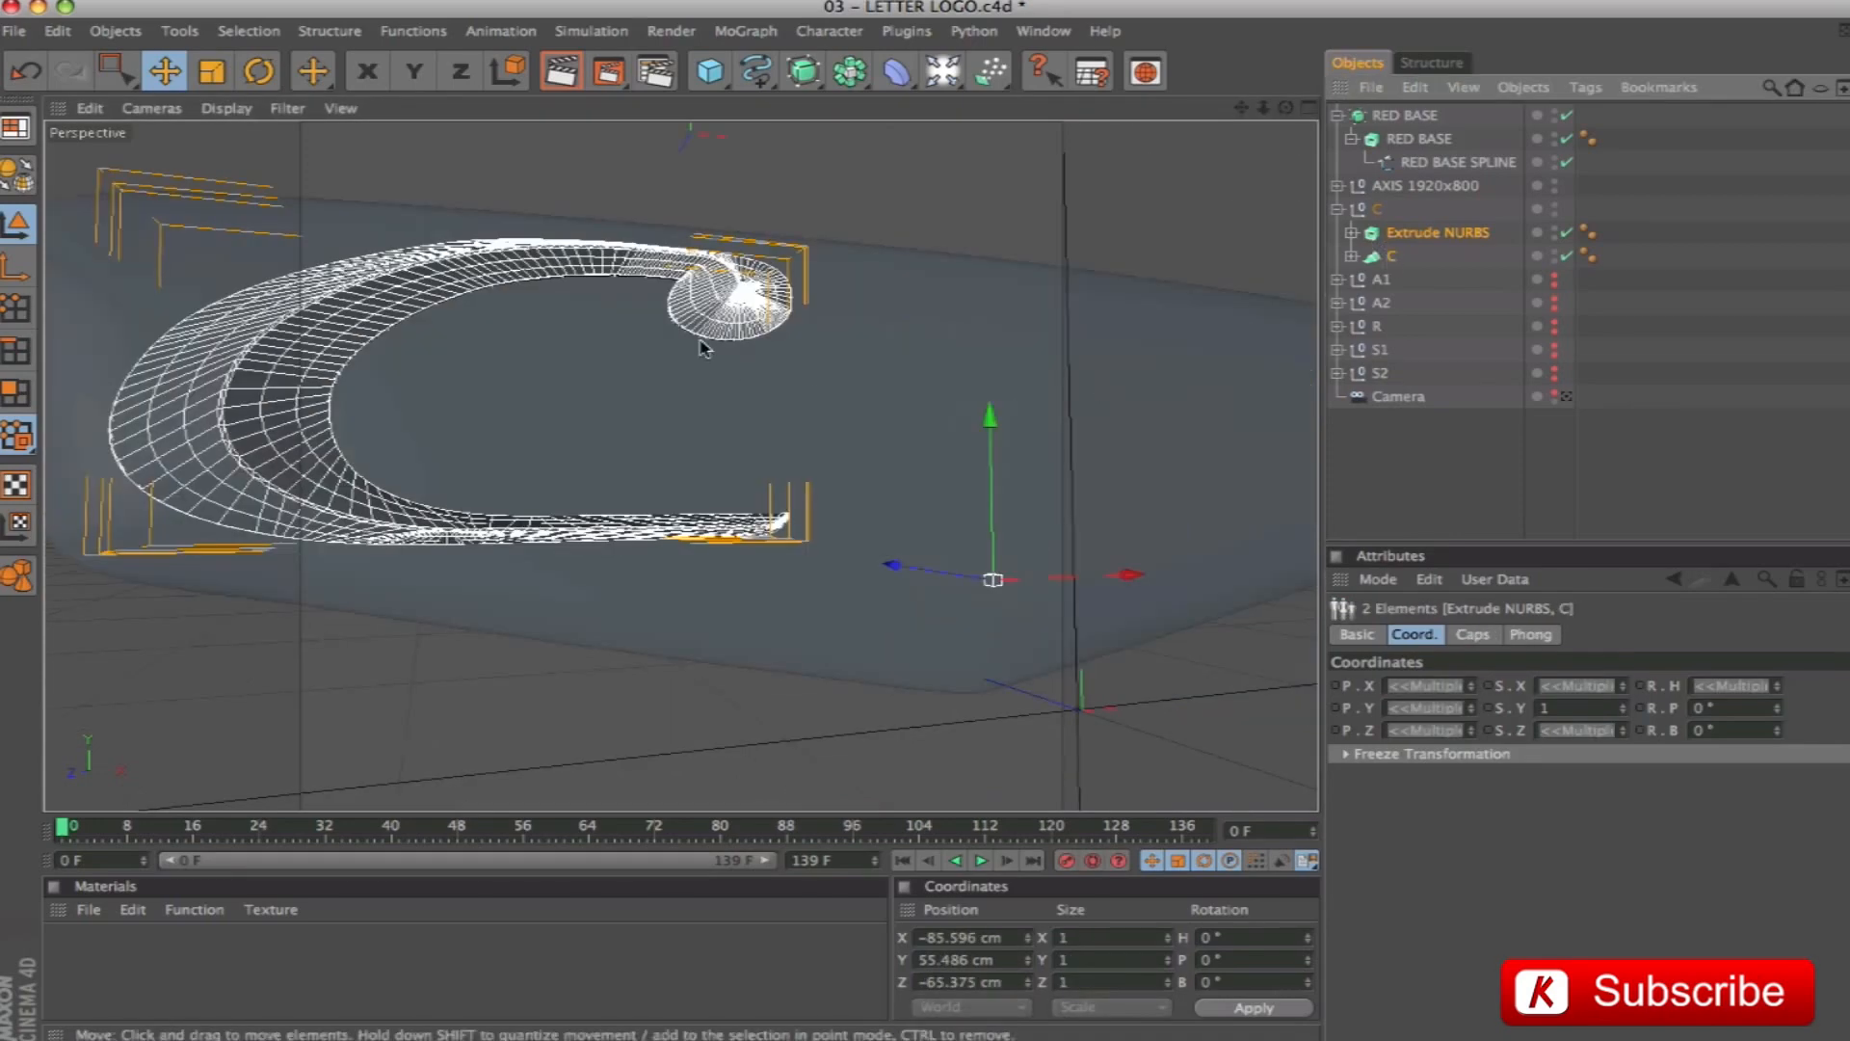
alt+drag(705, 347, 559, 434)
alt+drag(963, 453, 974, 333)
alt+right_drag(974, 333, 923, 320)
drag(1241, 108, 1137, 252)
alt+drag(922, 400, 683, 533)
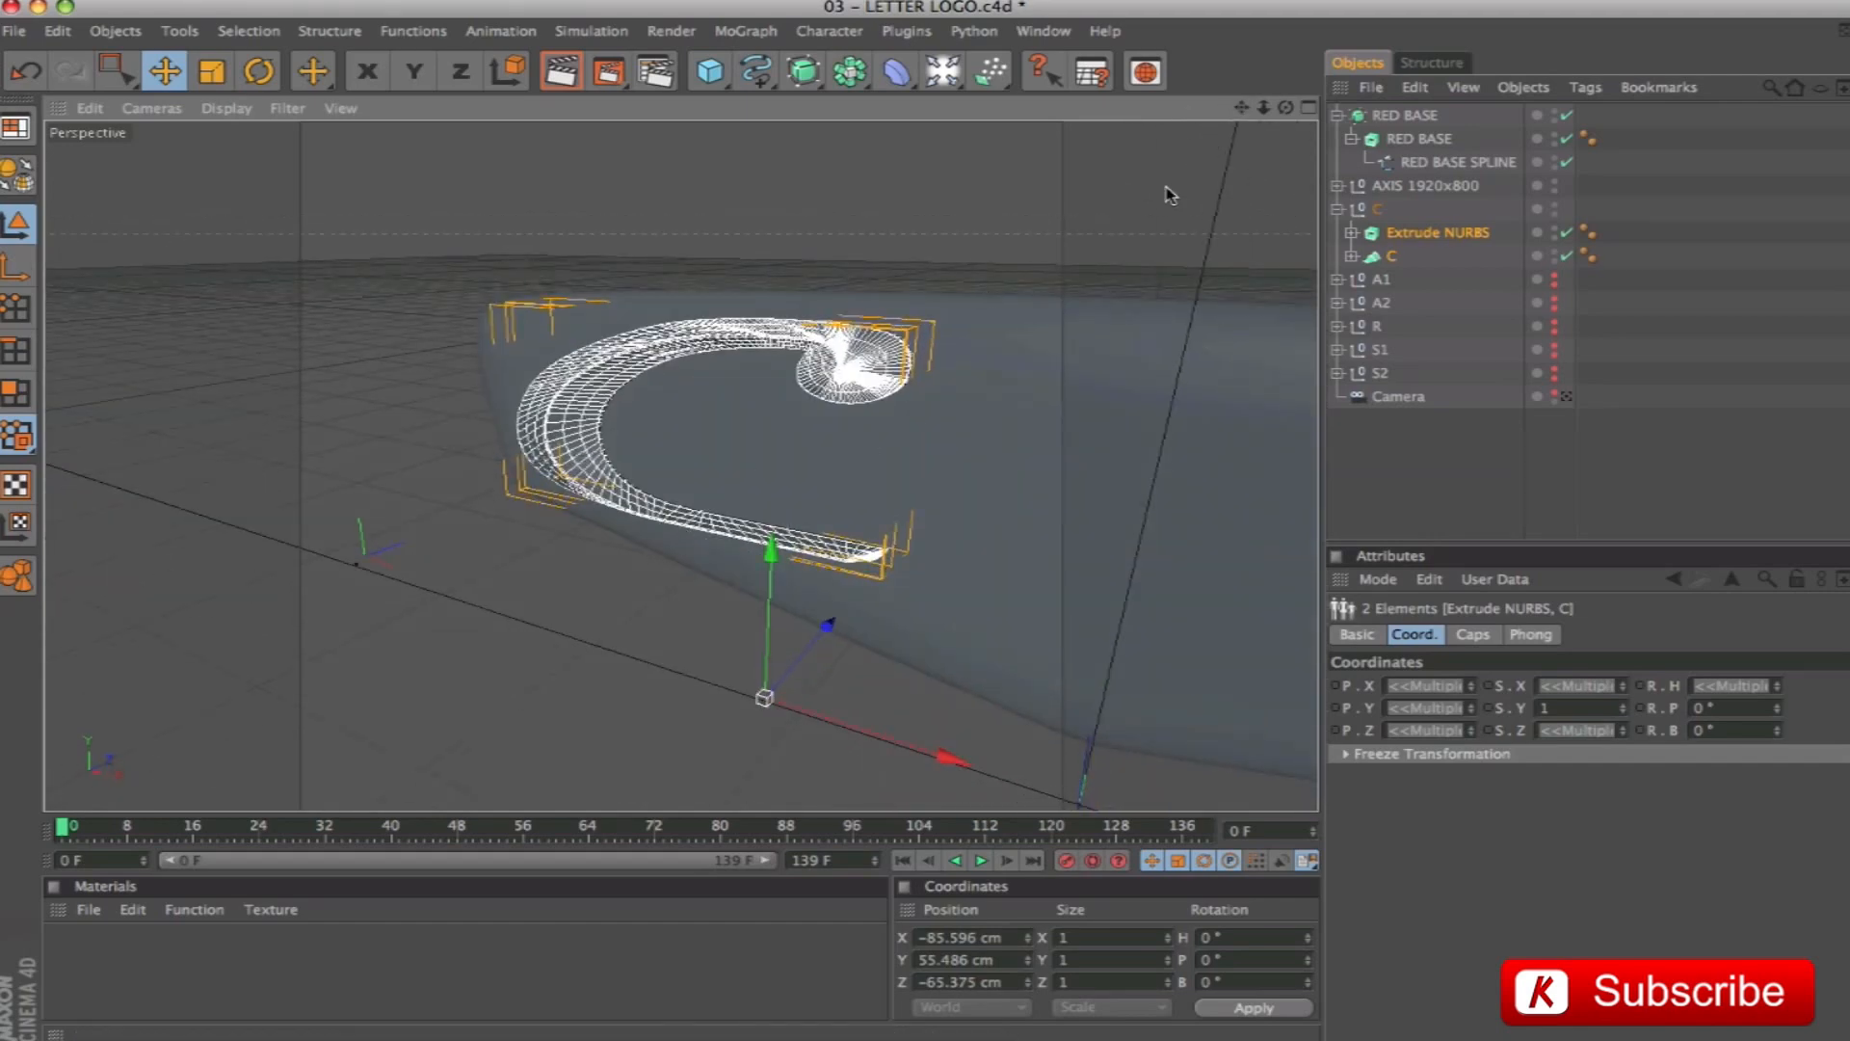
drag(1264, 108, 1216, 144)
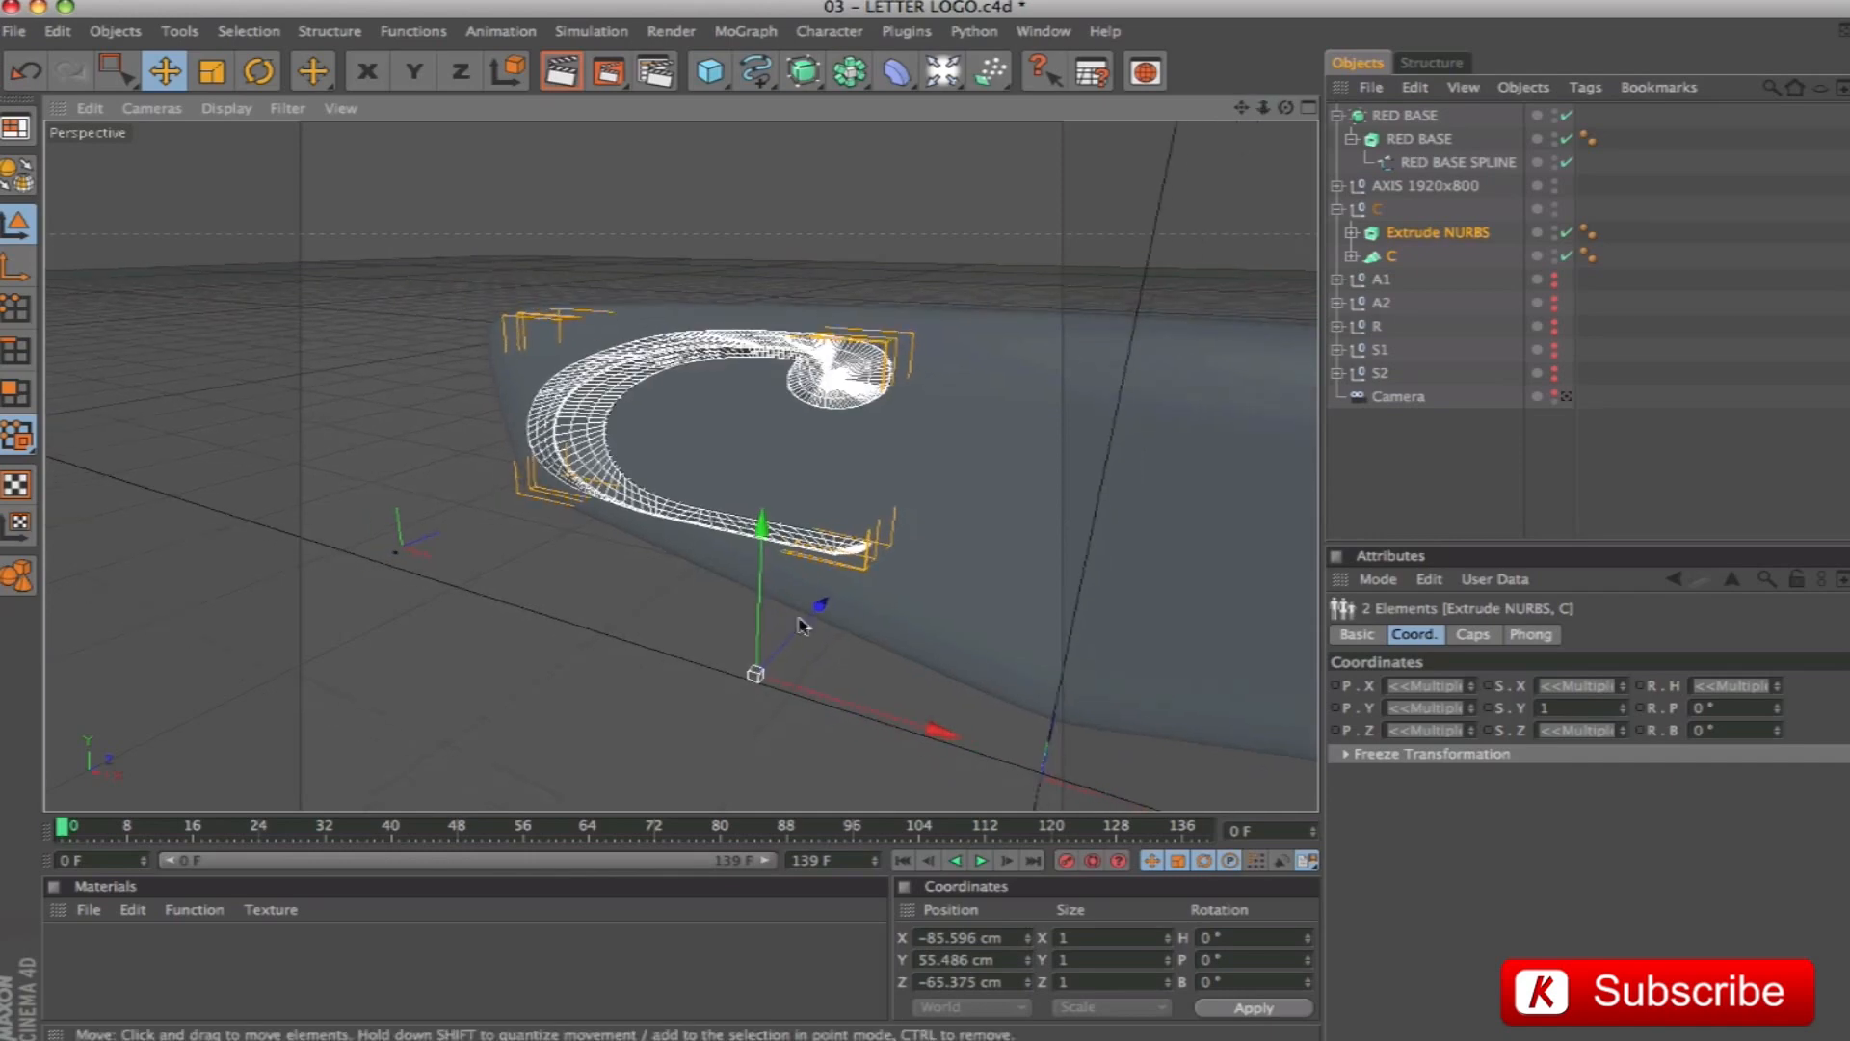
Set the Z position of the Ci spline inside the C loft to -68.905 cm and render the view to check the letter
key(ctrl+r)
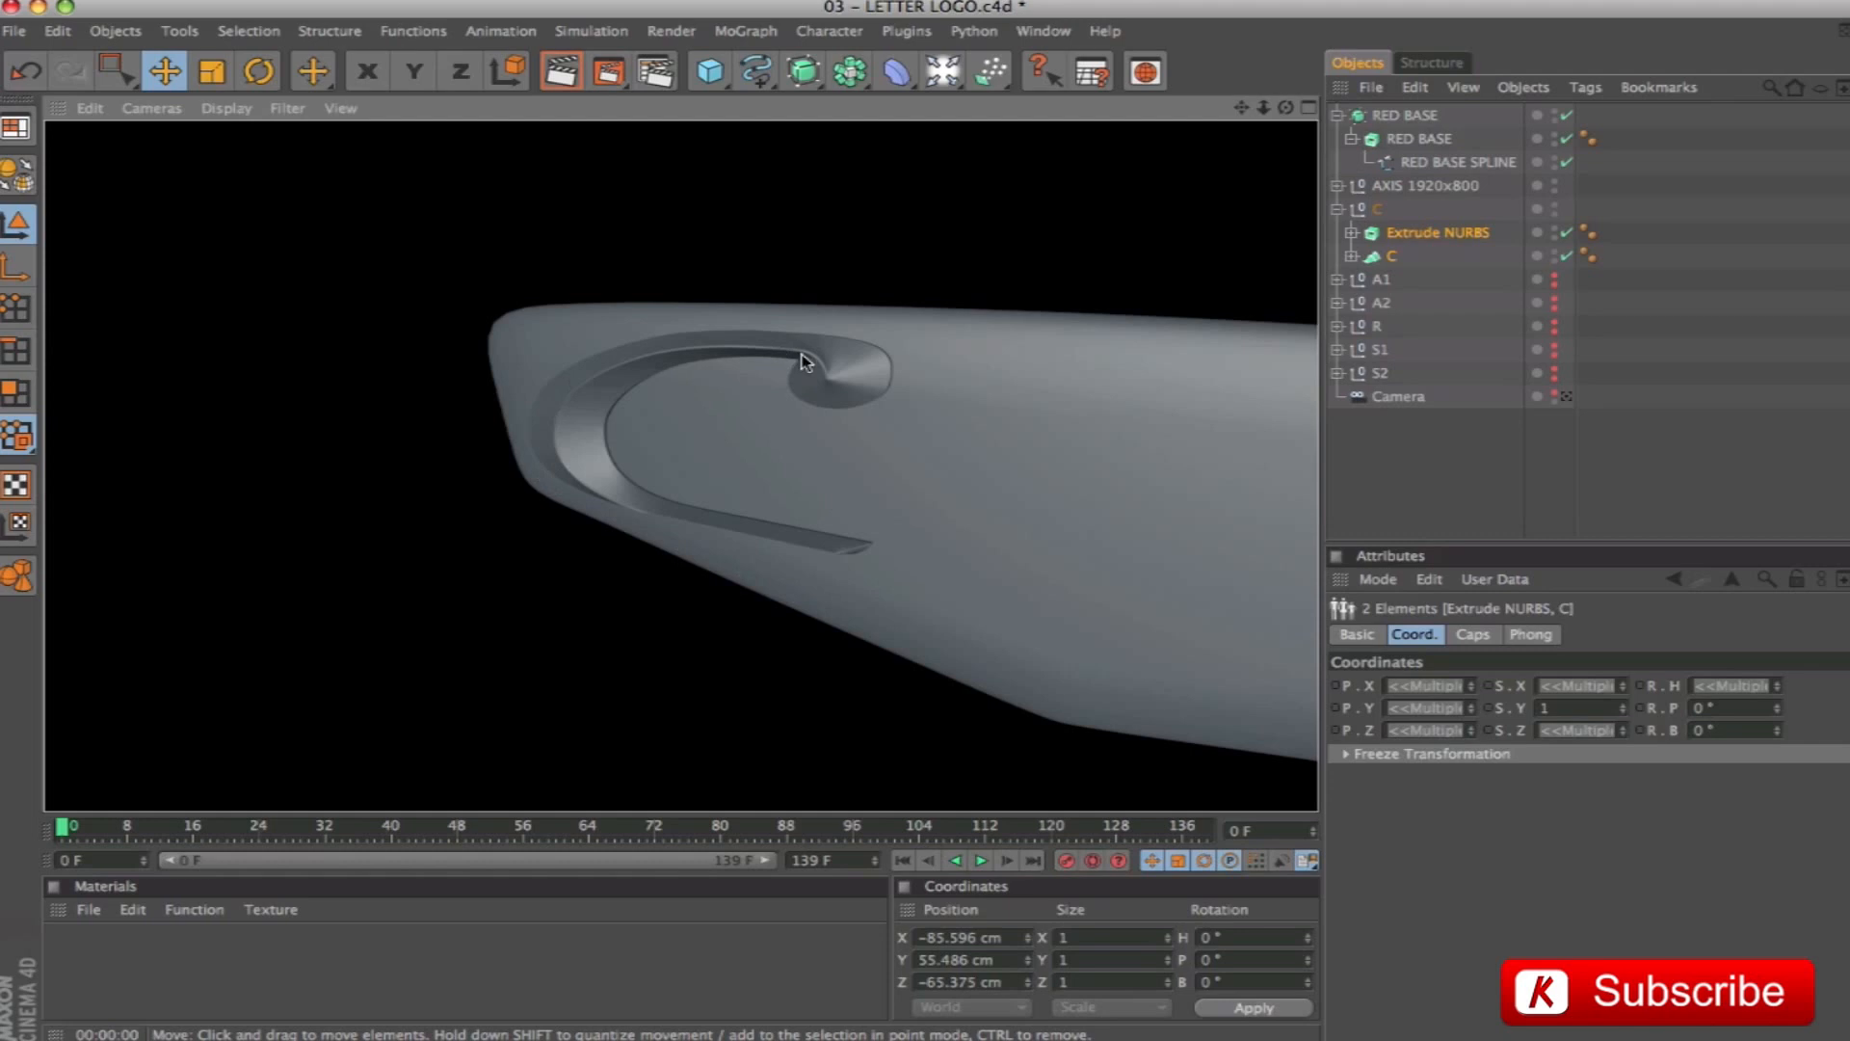
click(1389, 257)
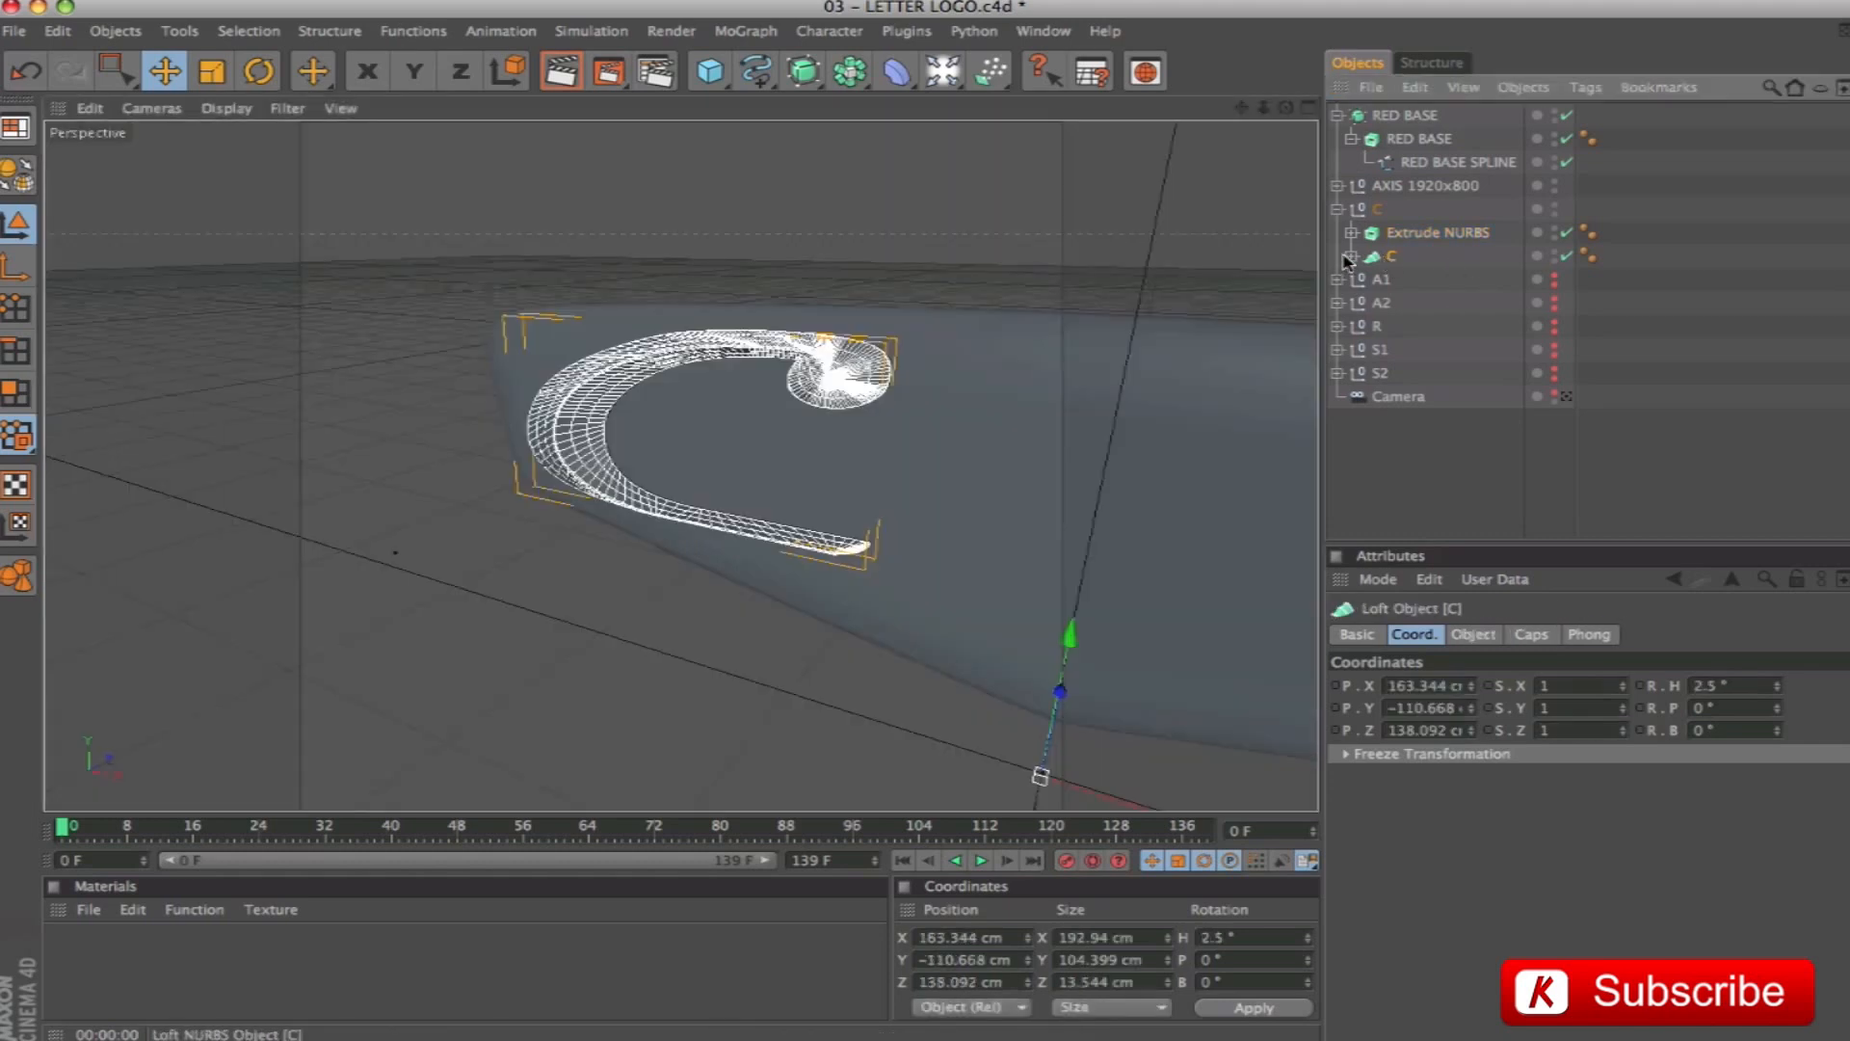
click(1420, 306)
click(1352, 257)
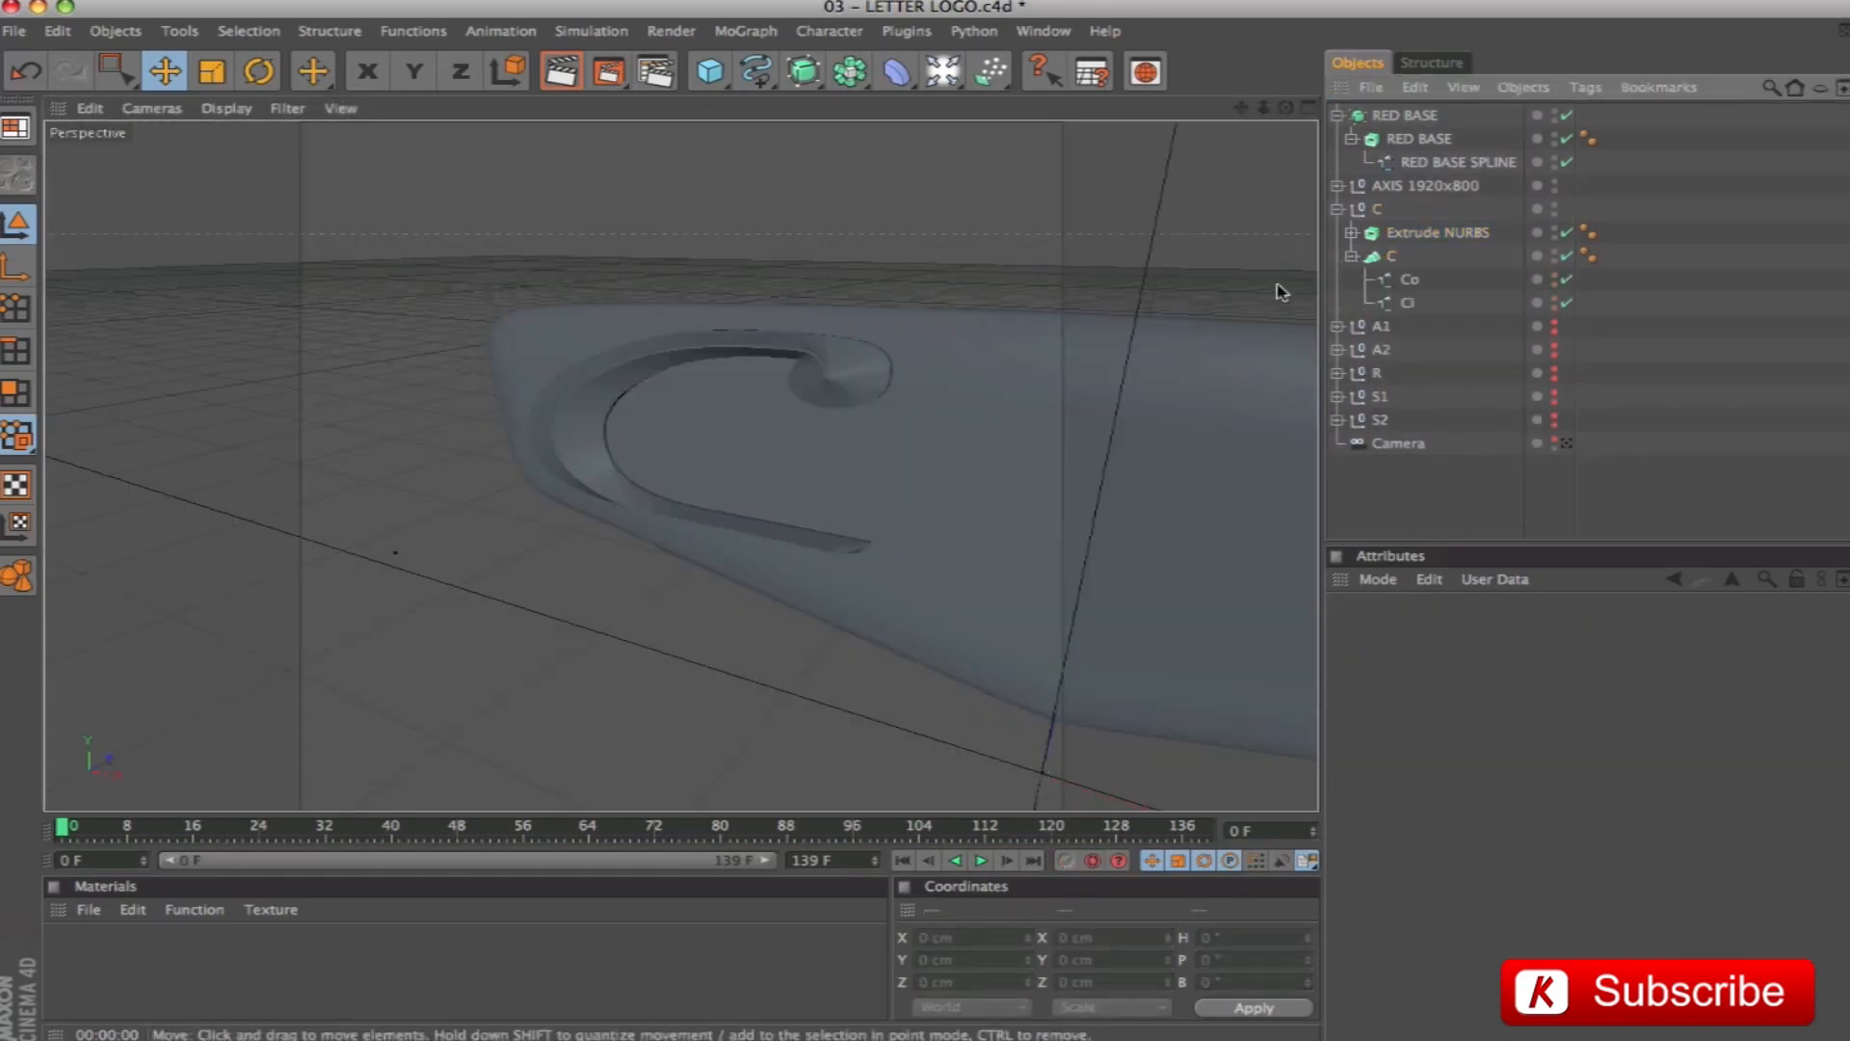
click(1407, 302)
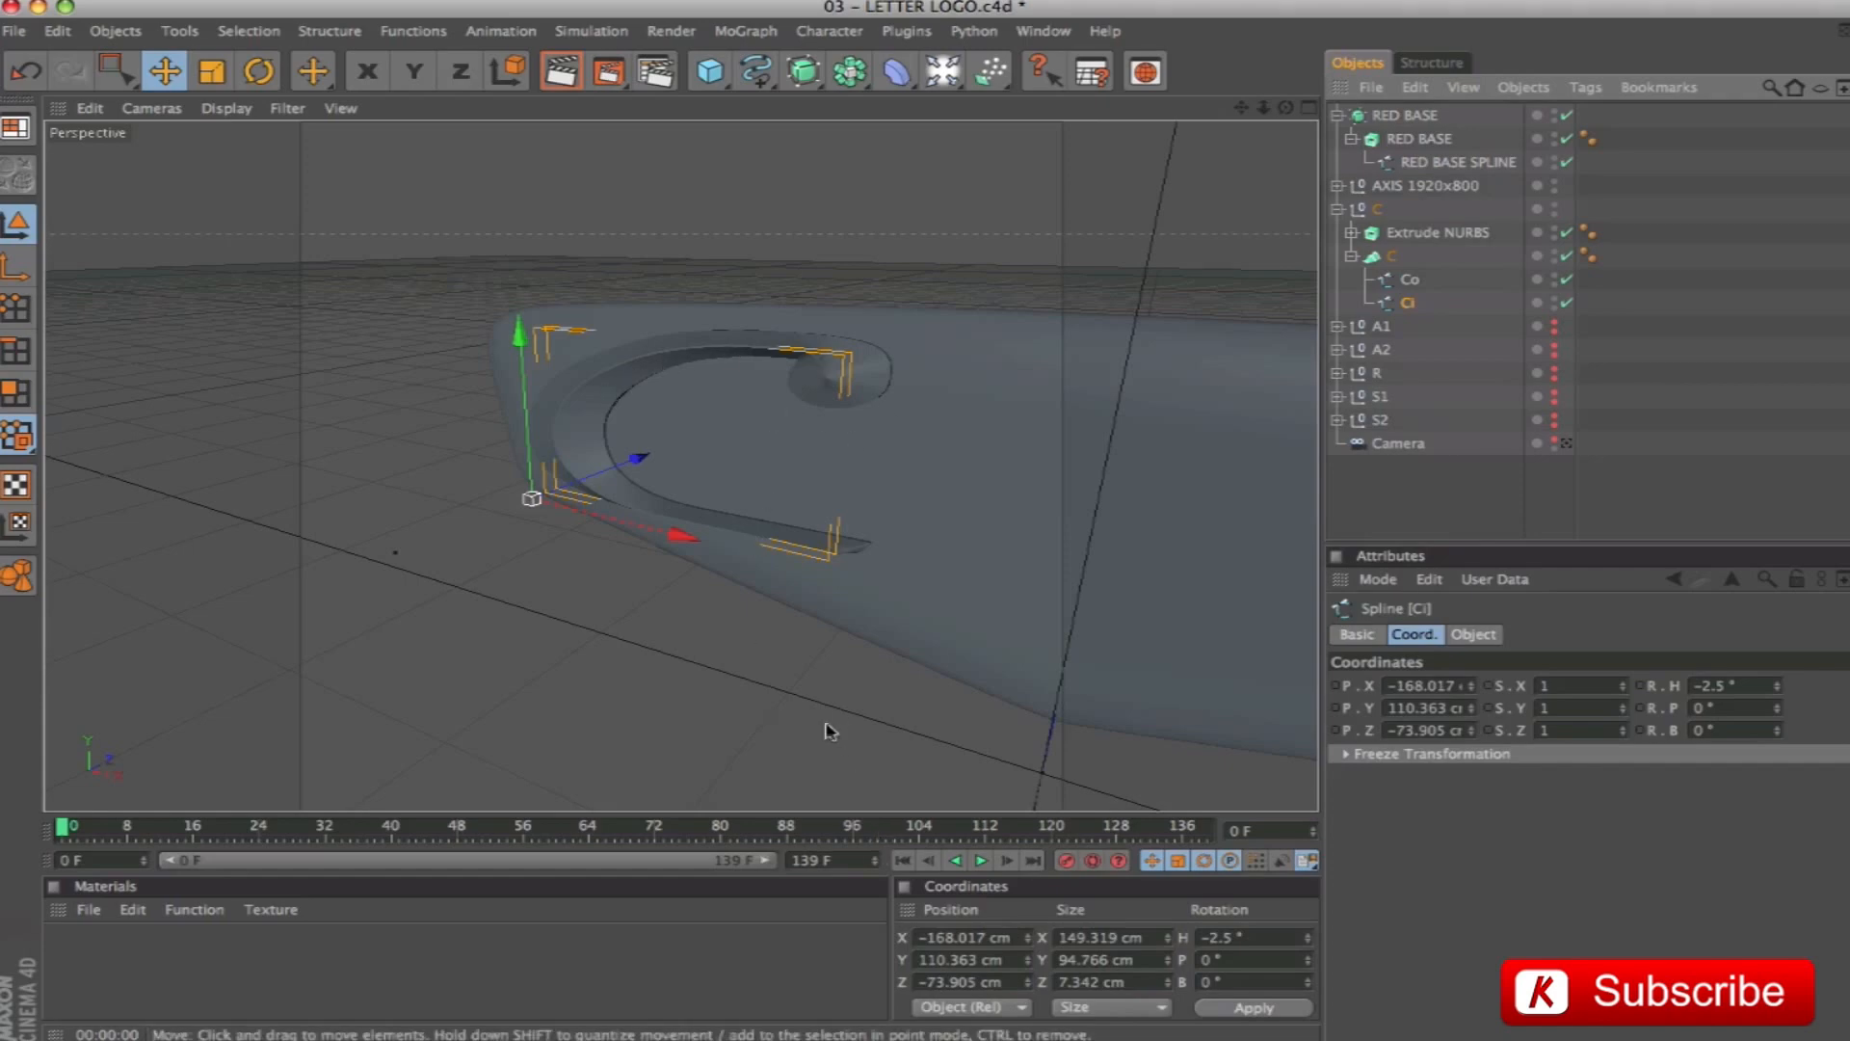
click(928, 982)
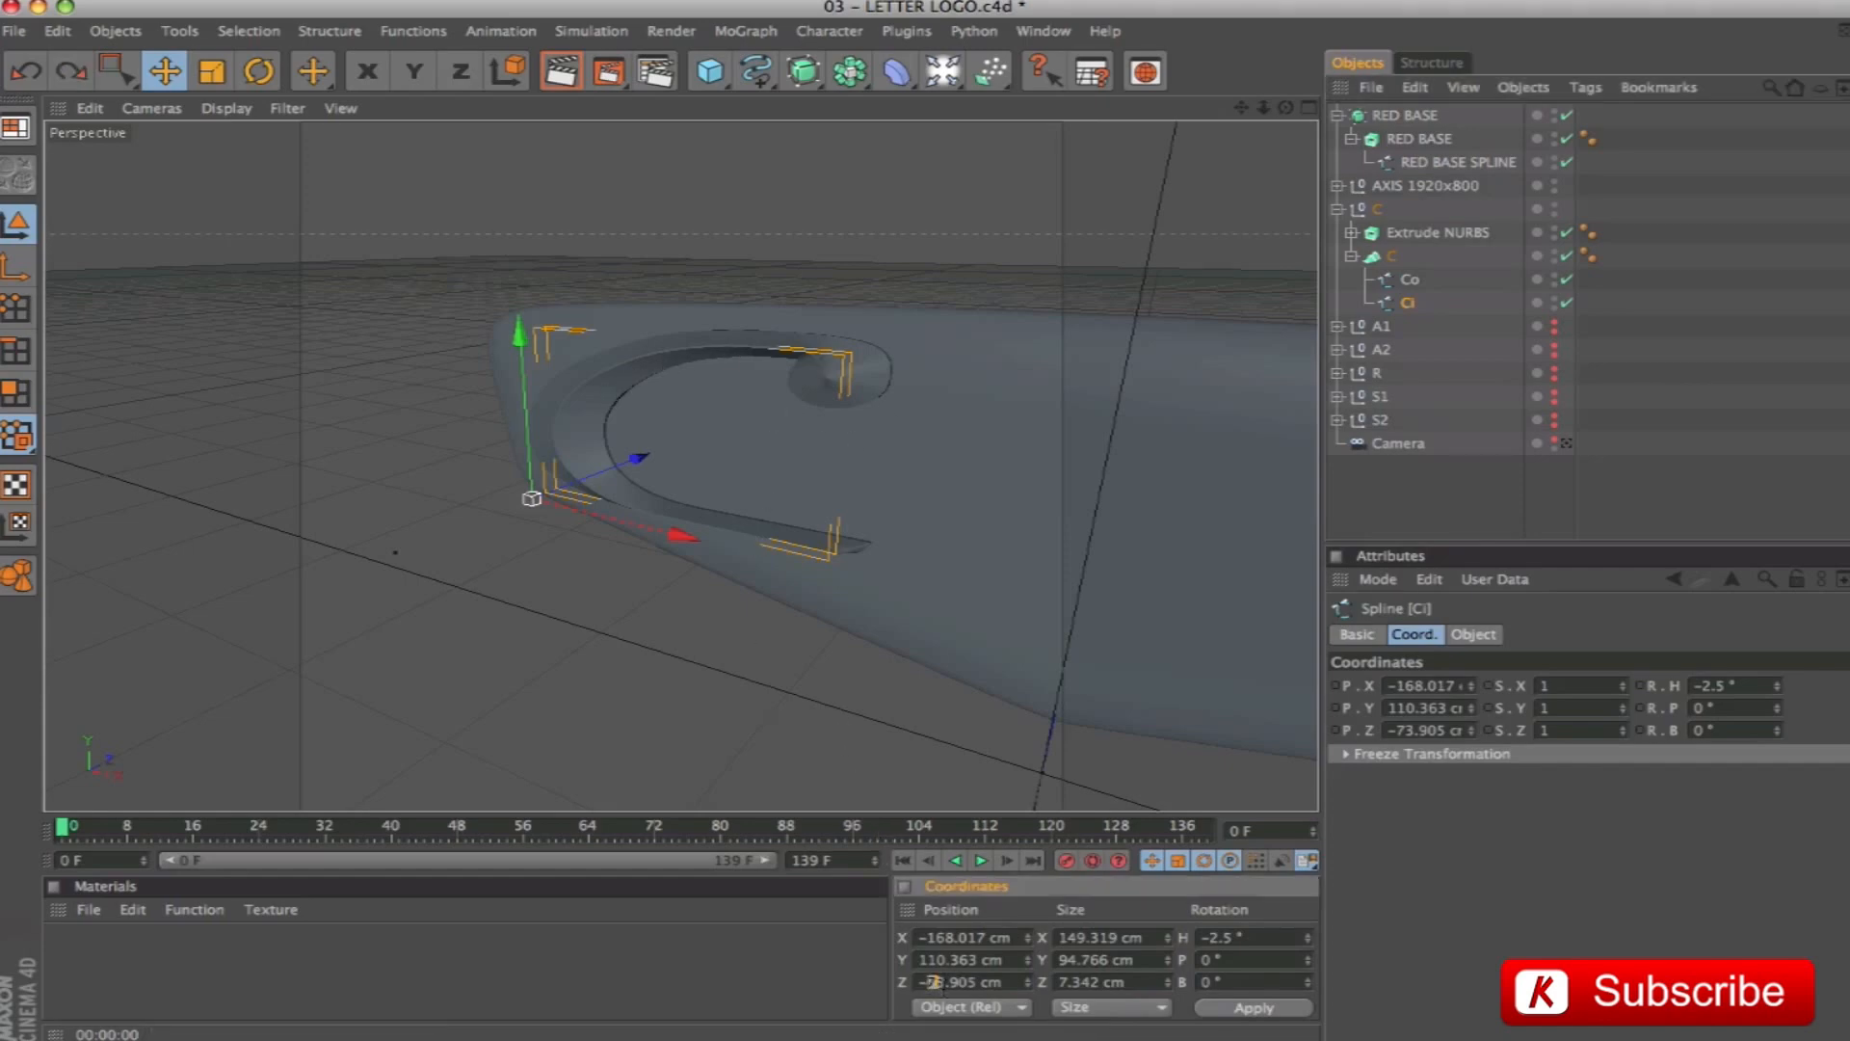
text(6)
key(Return)
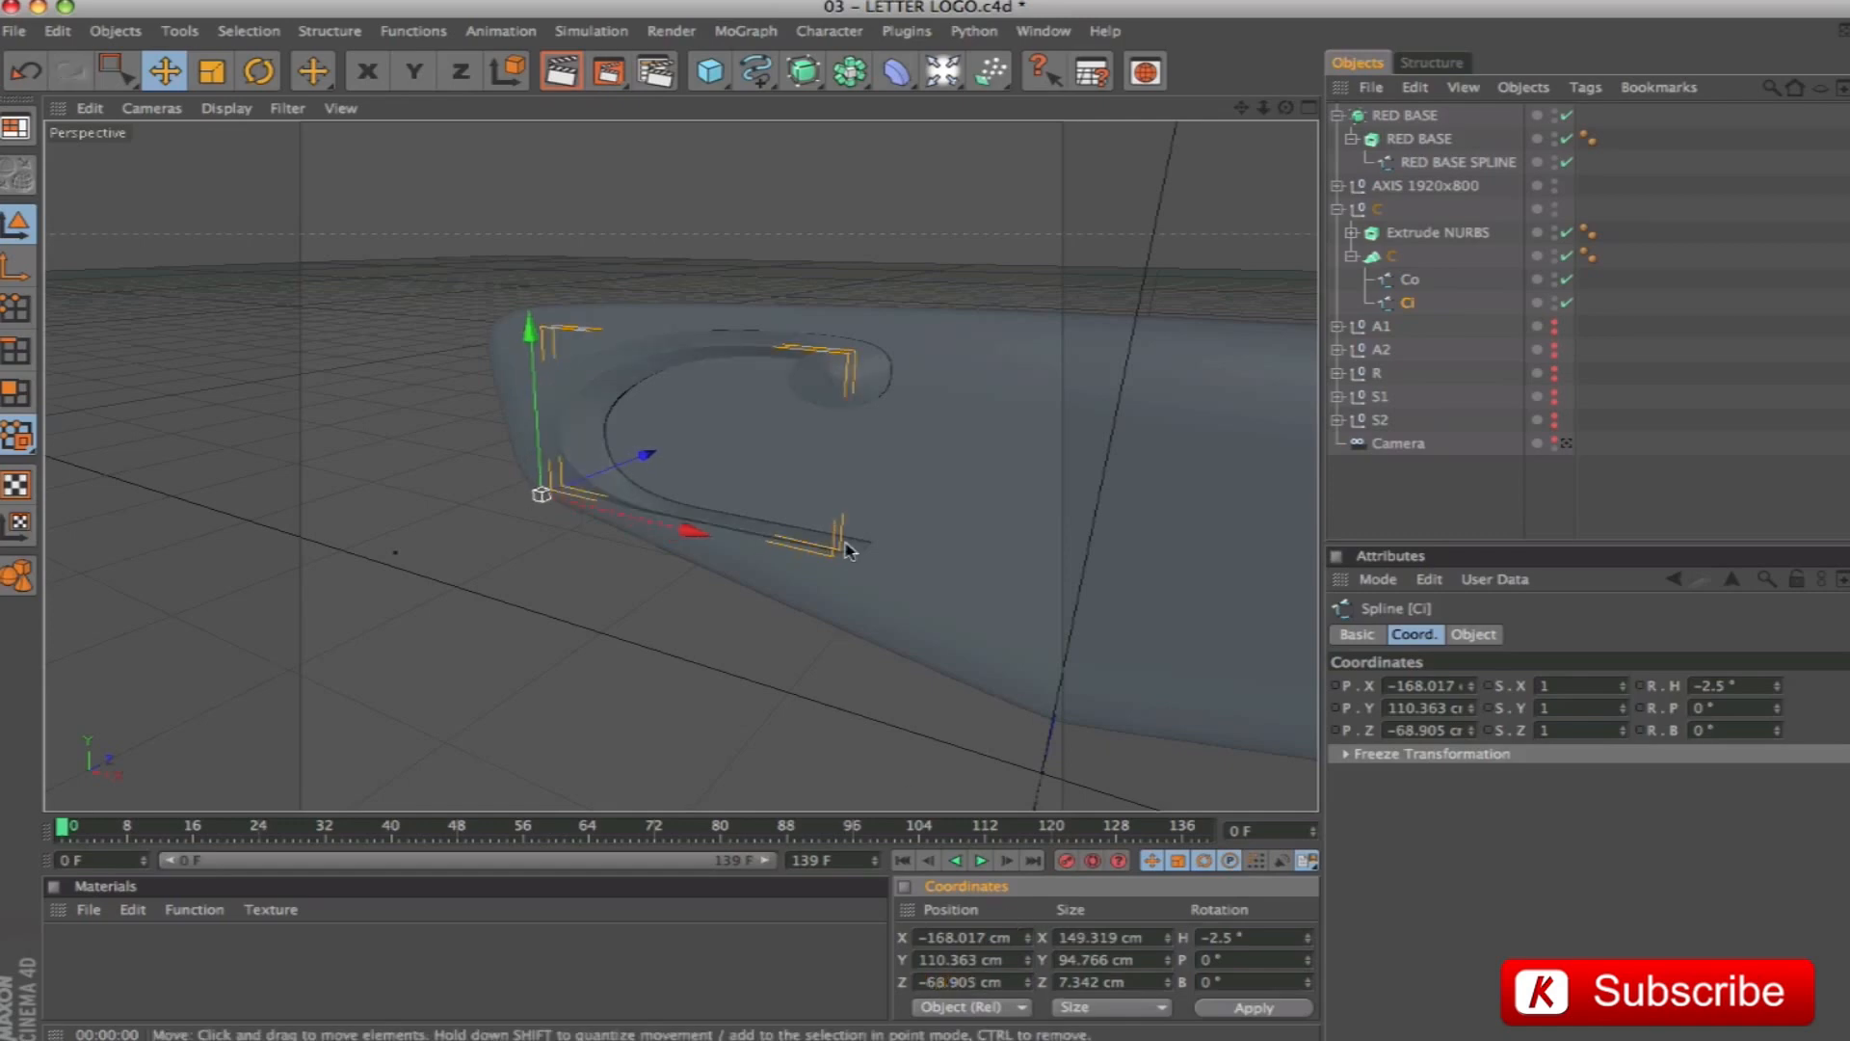
key(ctrl+r)
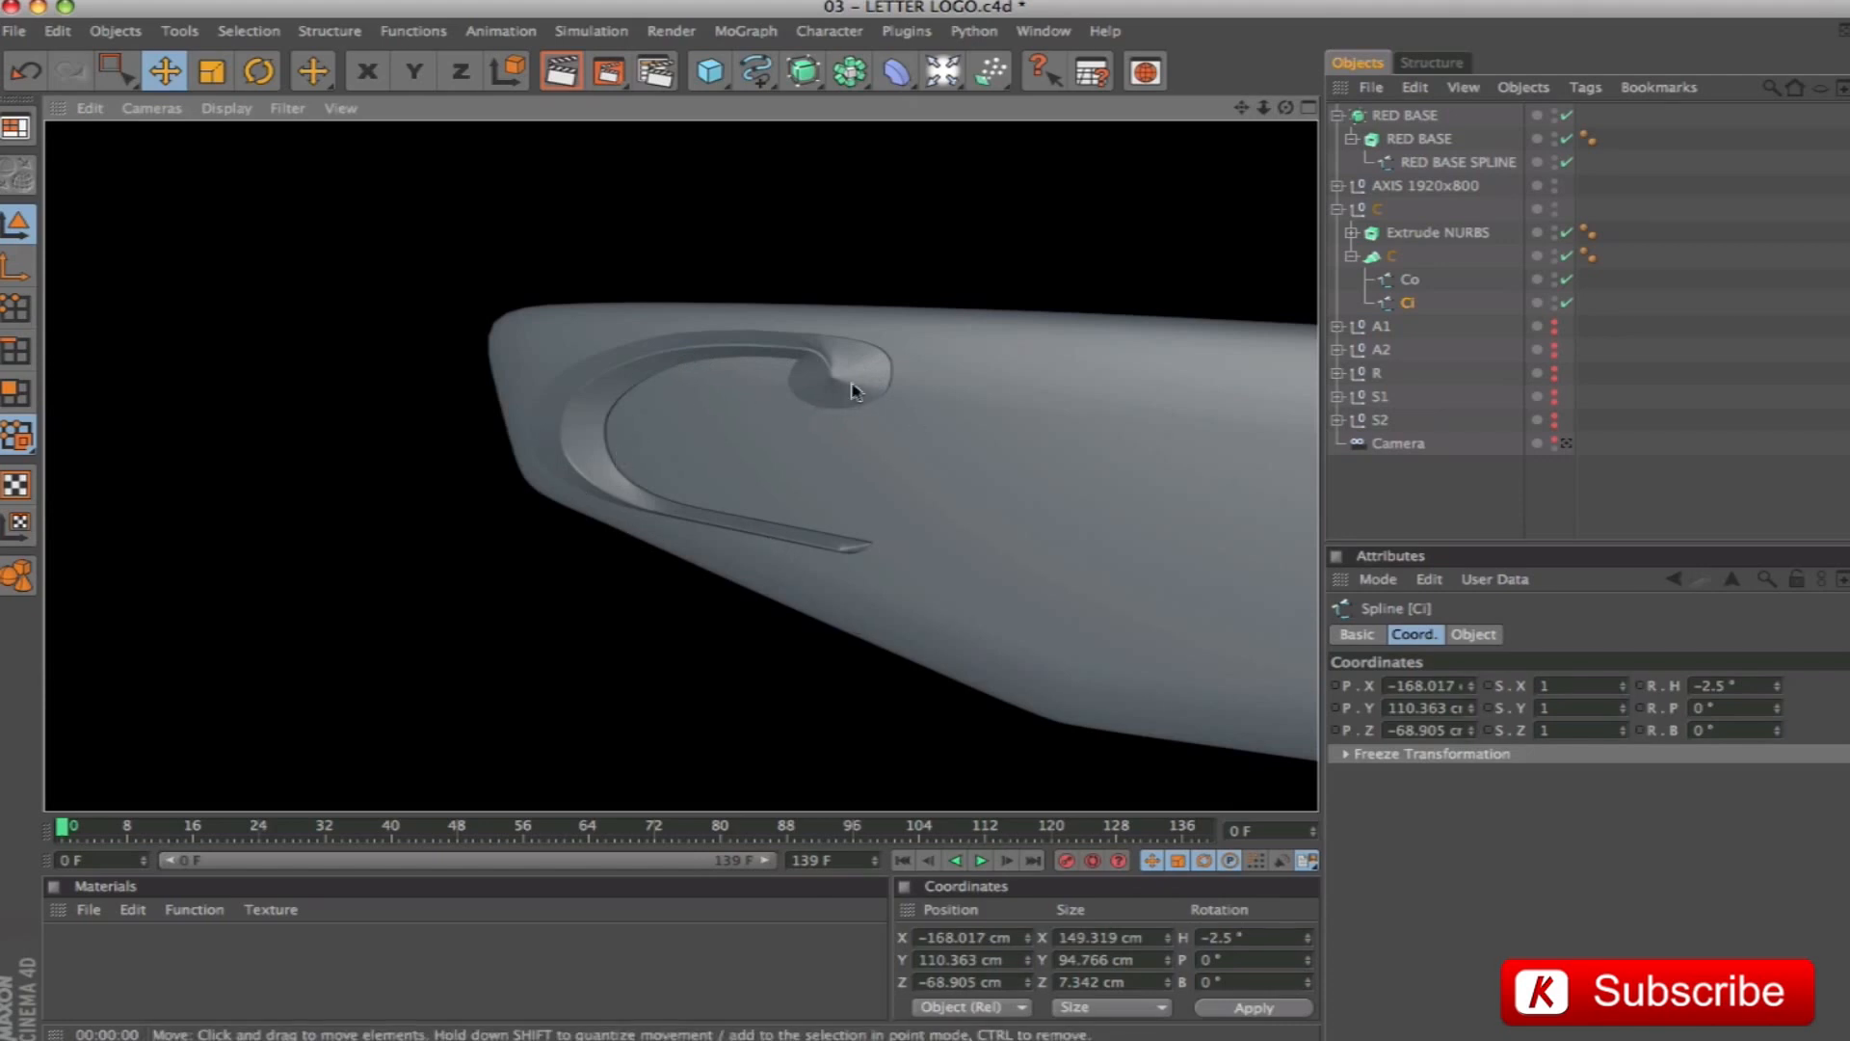
Rename the Extrude NURBS as C and place the C loft above it within the C group
alt+drag(1070, 541, 1190, 469)
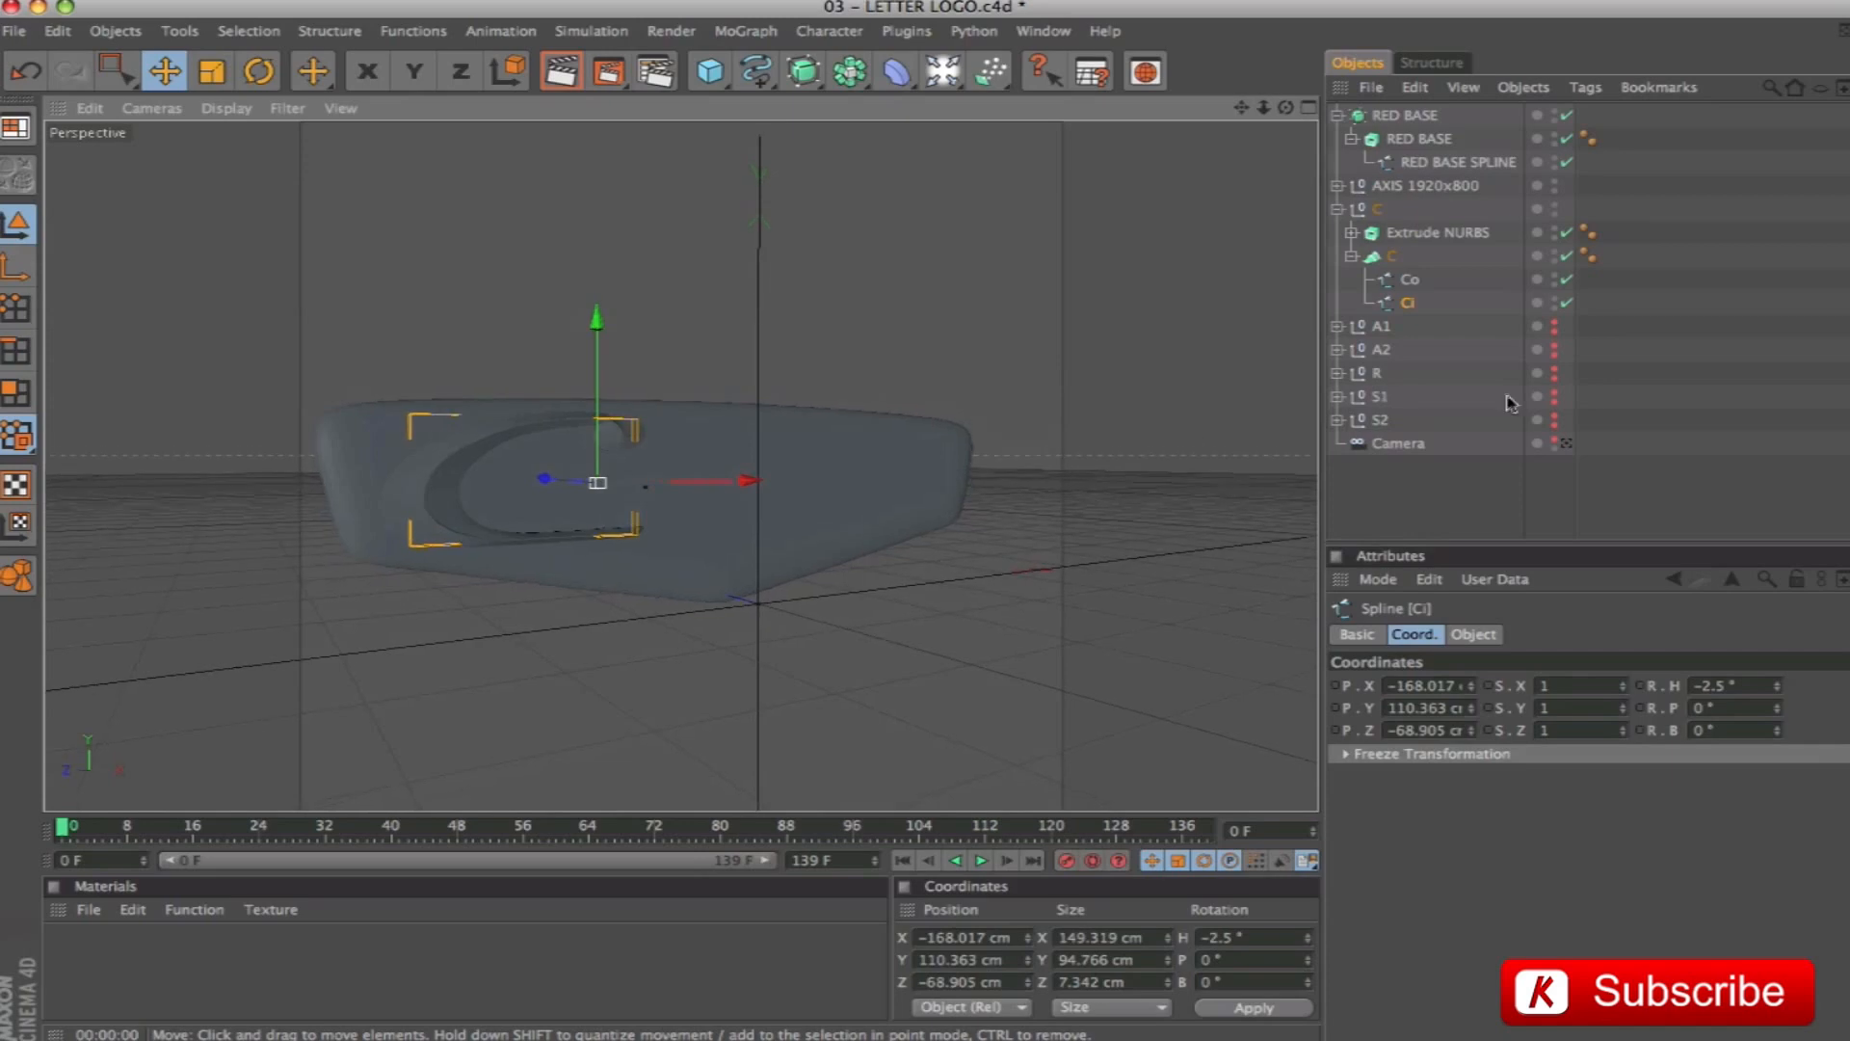
click(1418, 235)
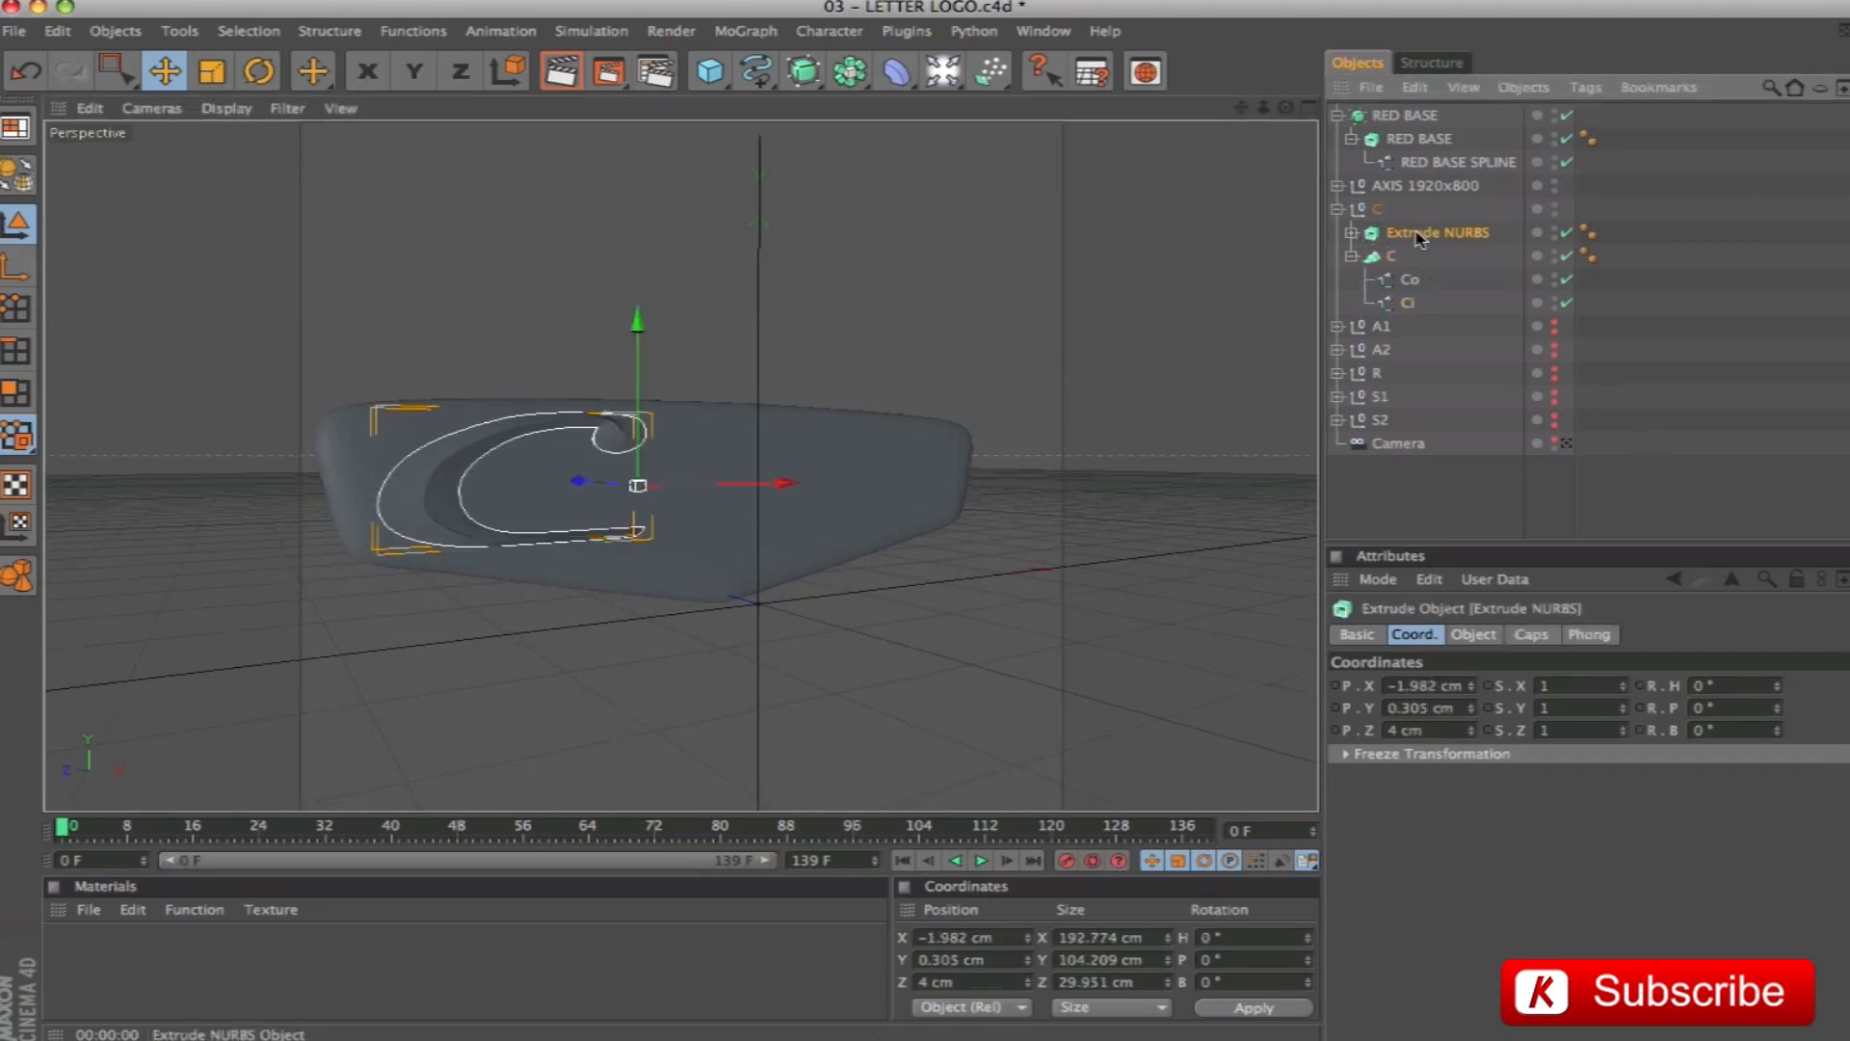
double_click(1419, 235)
text(C)
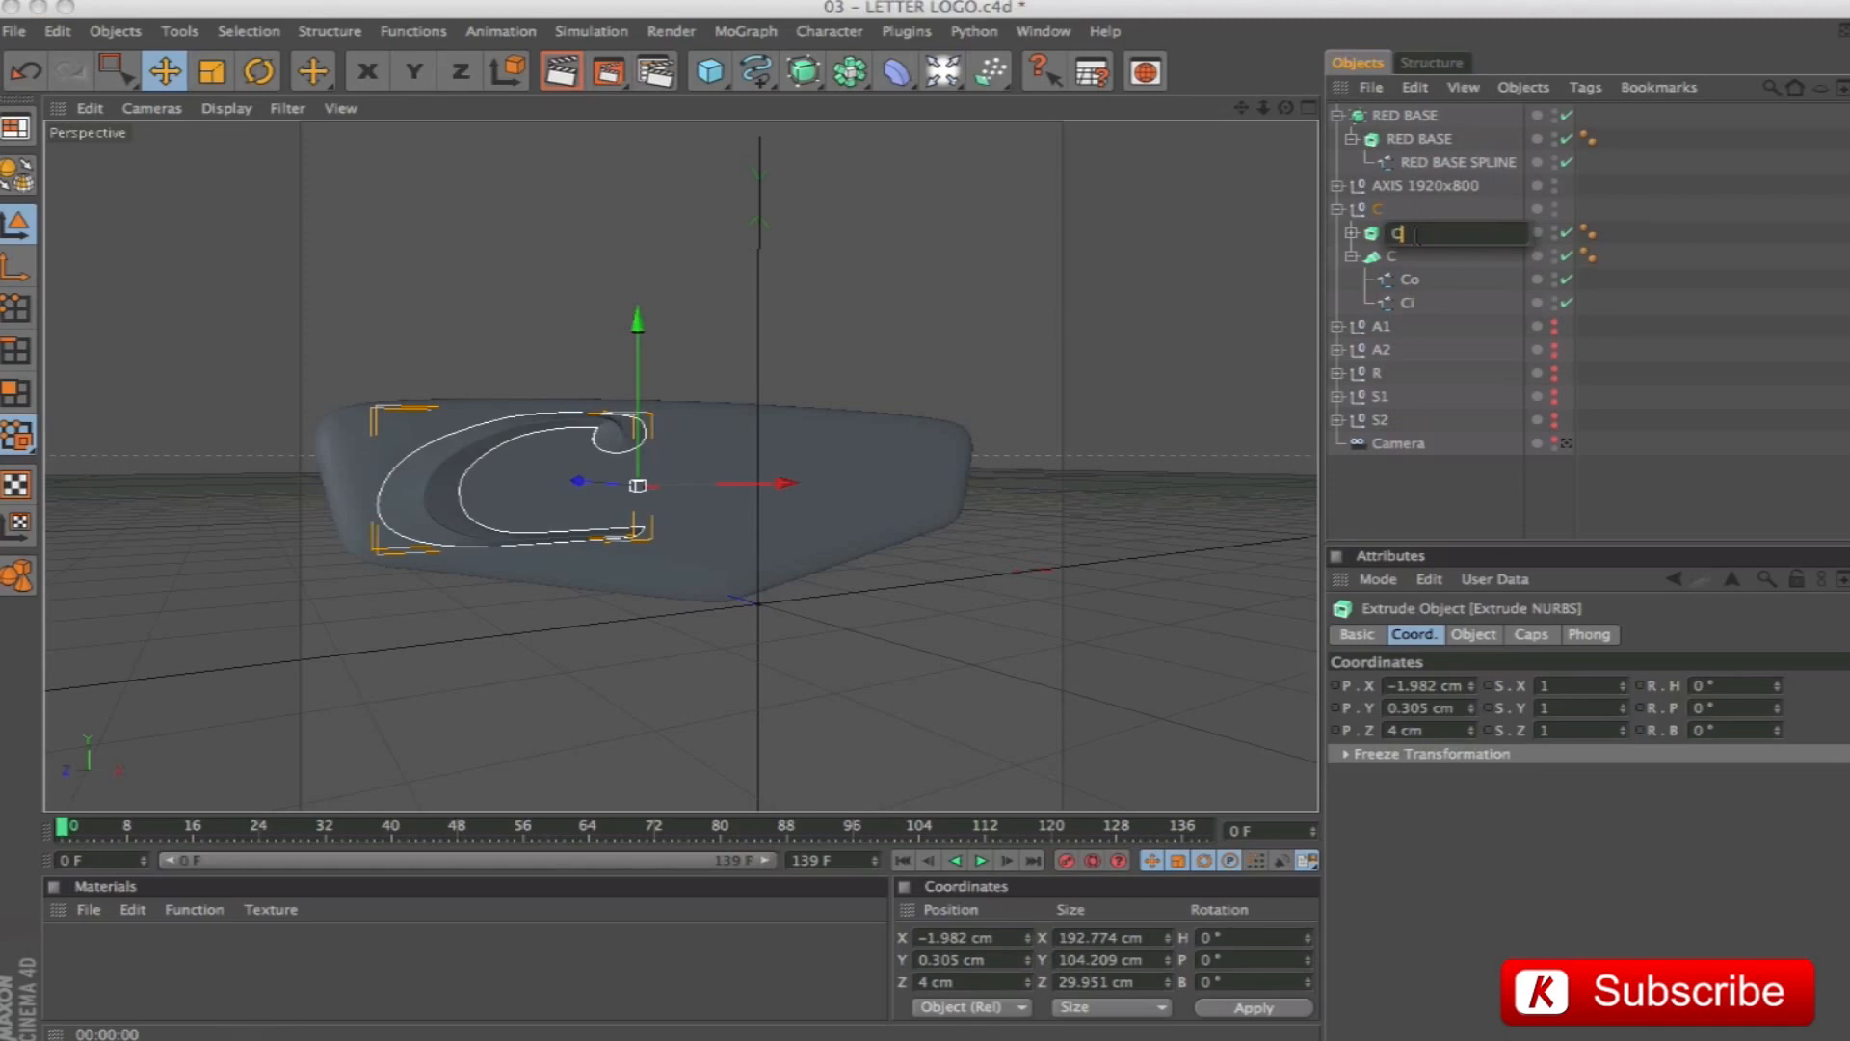
key(Return)
click(1352, 257)
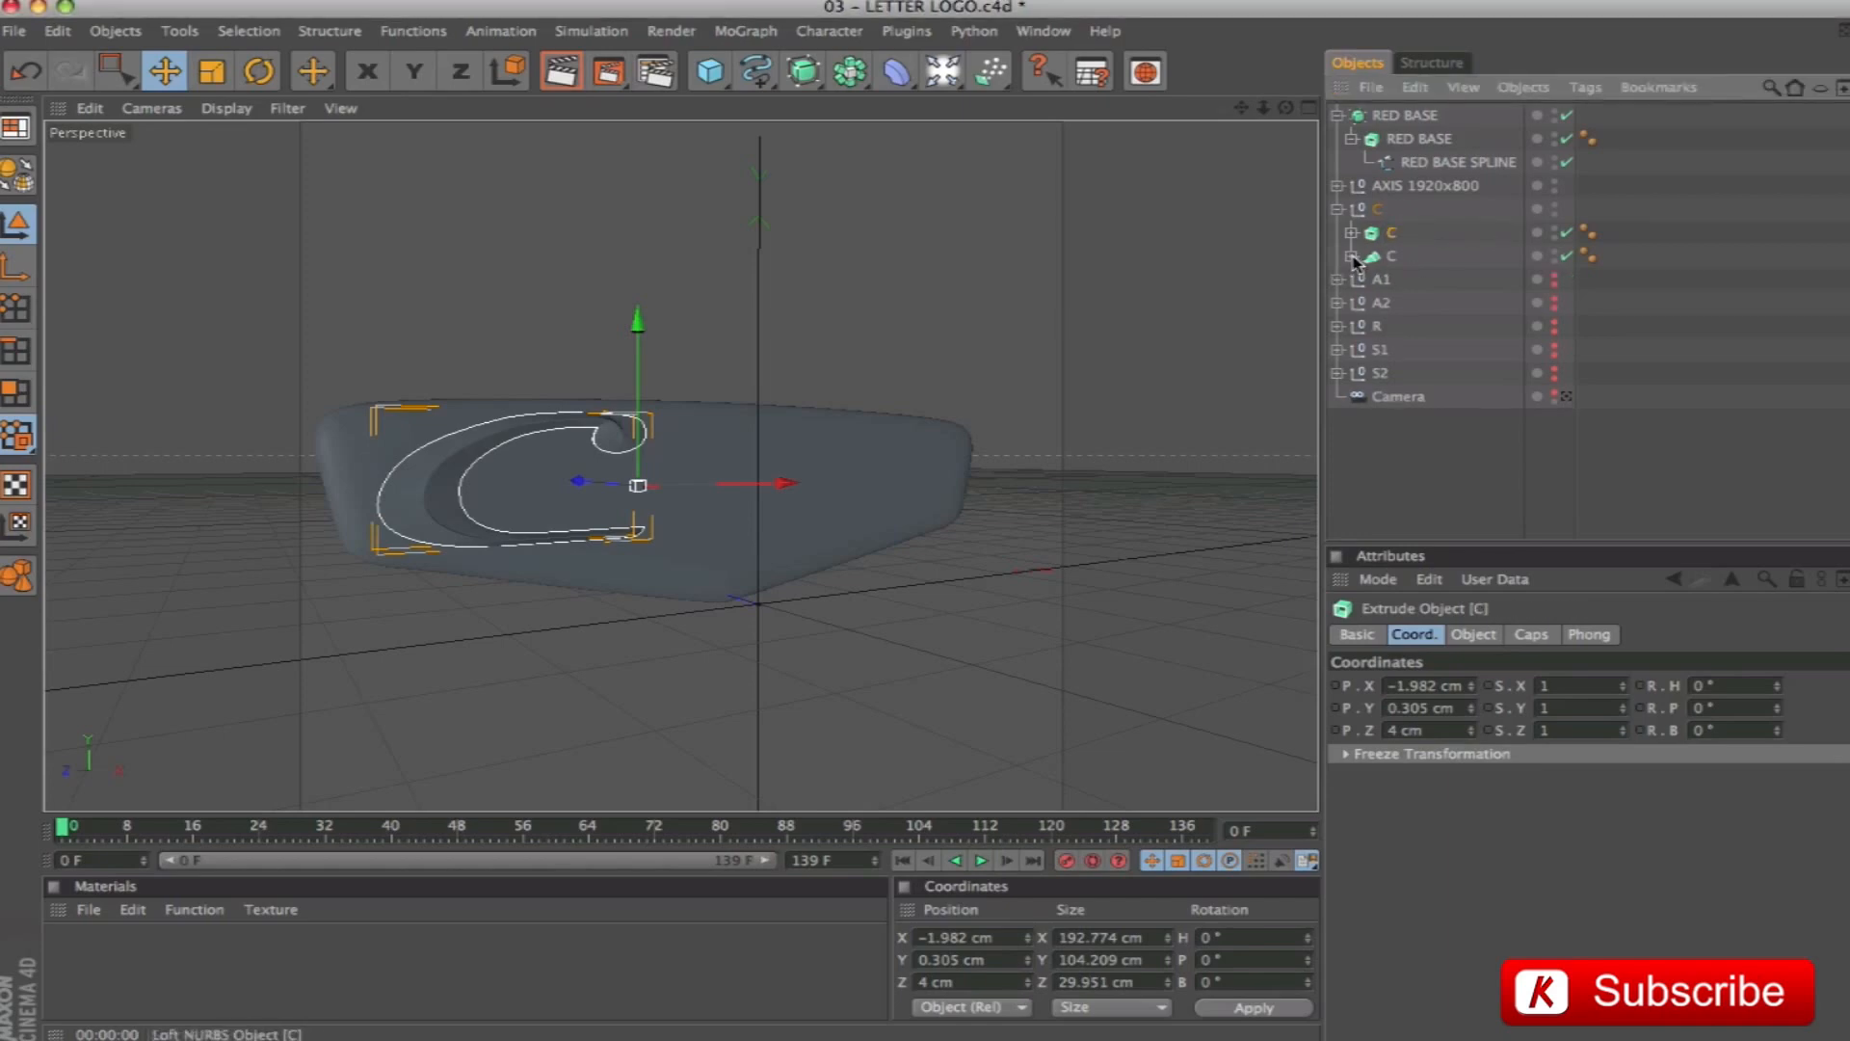
drag(1361, 249, 1371, 224)
Collapse the C group, make letter groups A1, A2, R, S1 and S2 visible, and view their splines against the red base
click(1337, 209)
click(1361, 209)
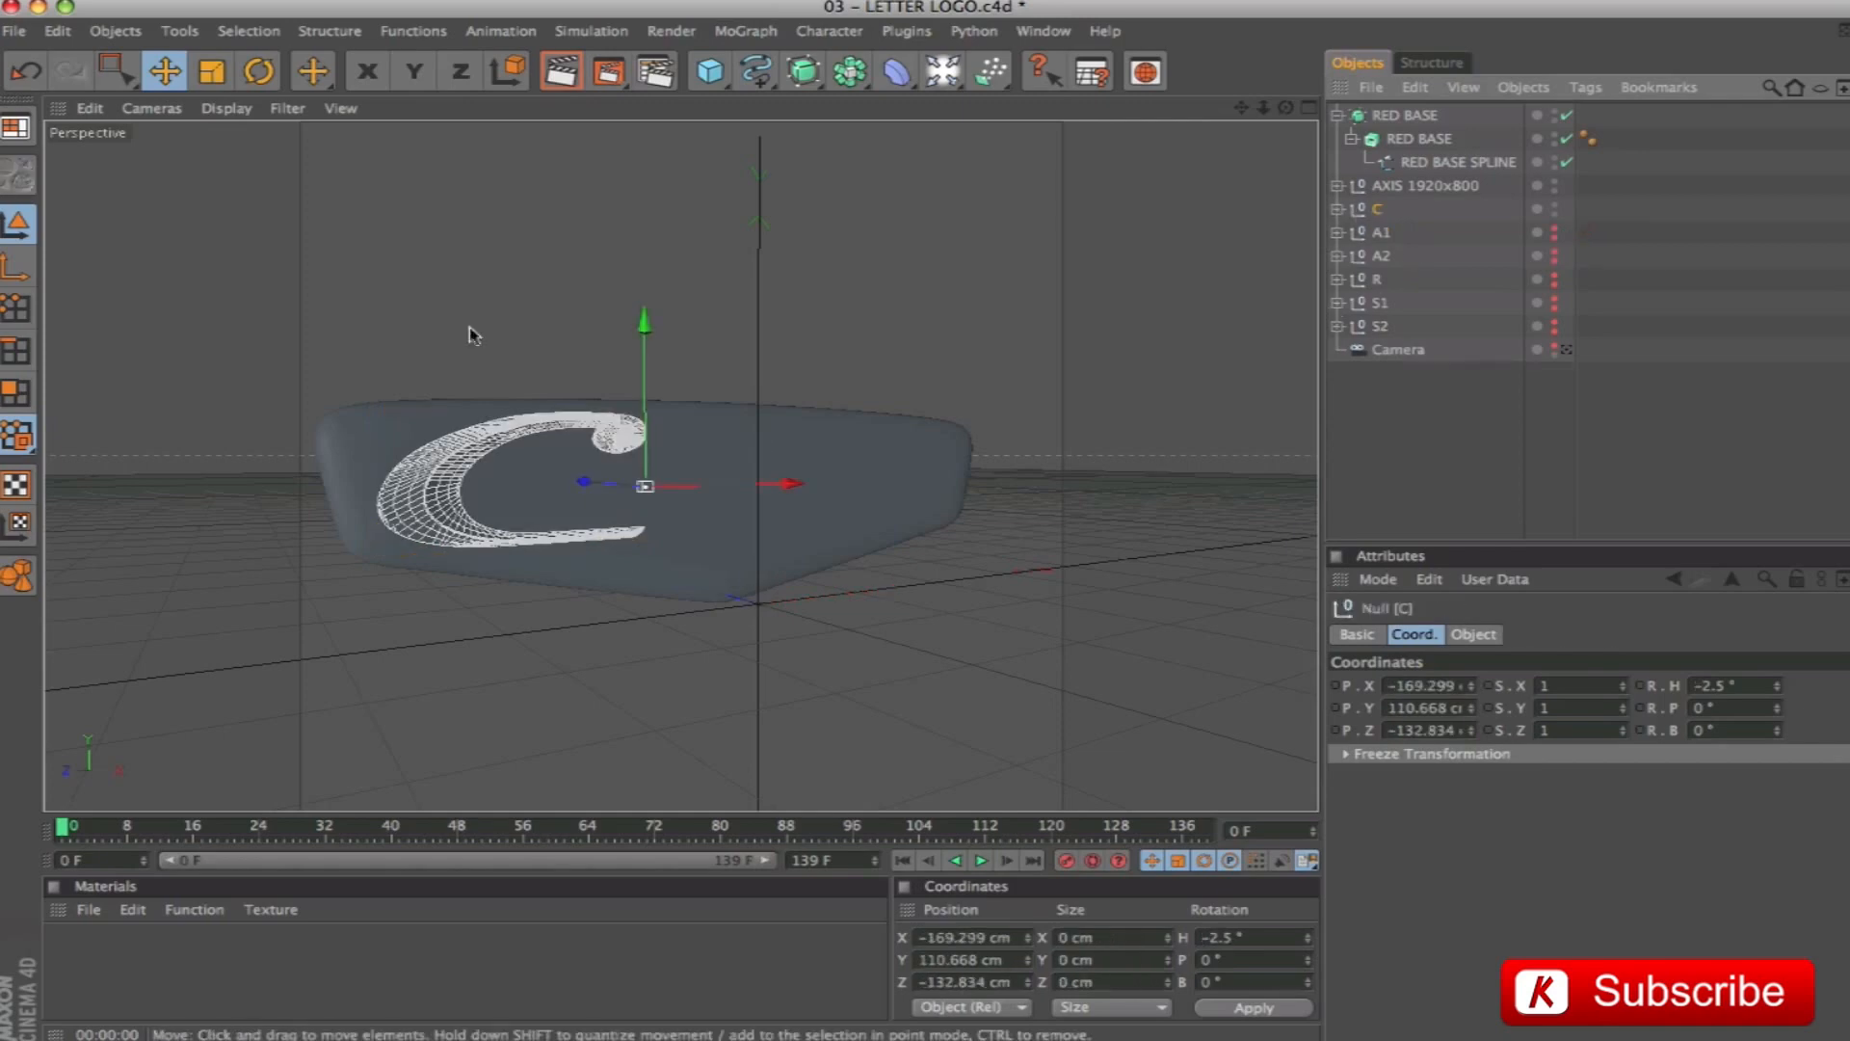
drag(1554, 229, 1556, 326)
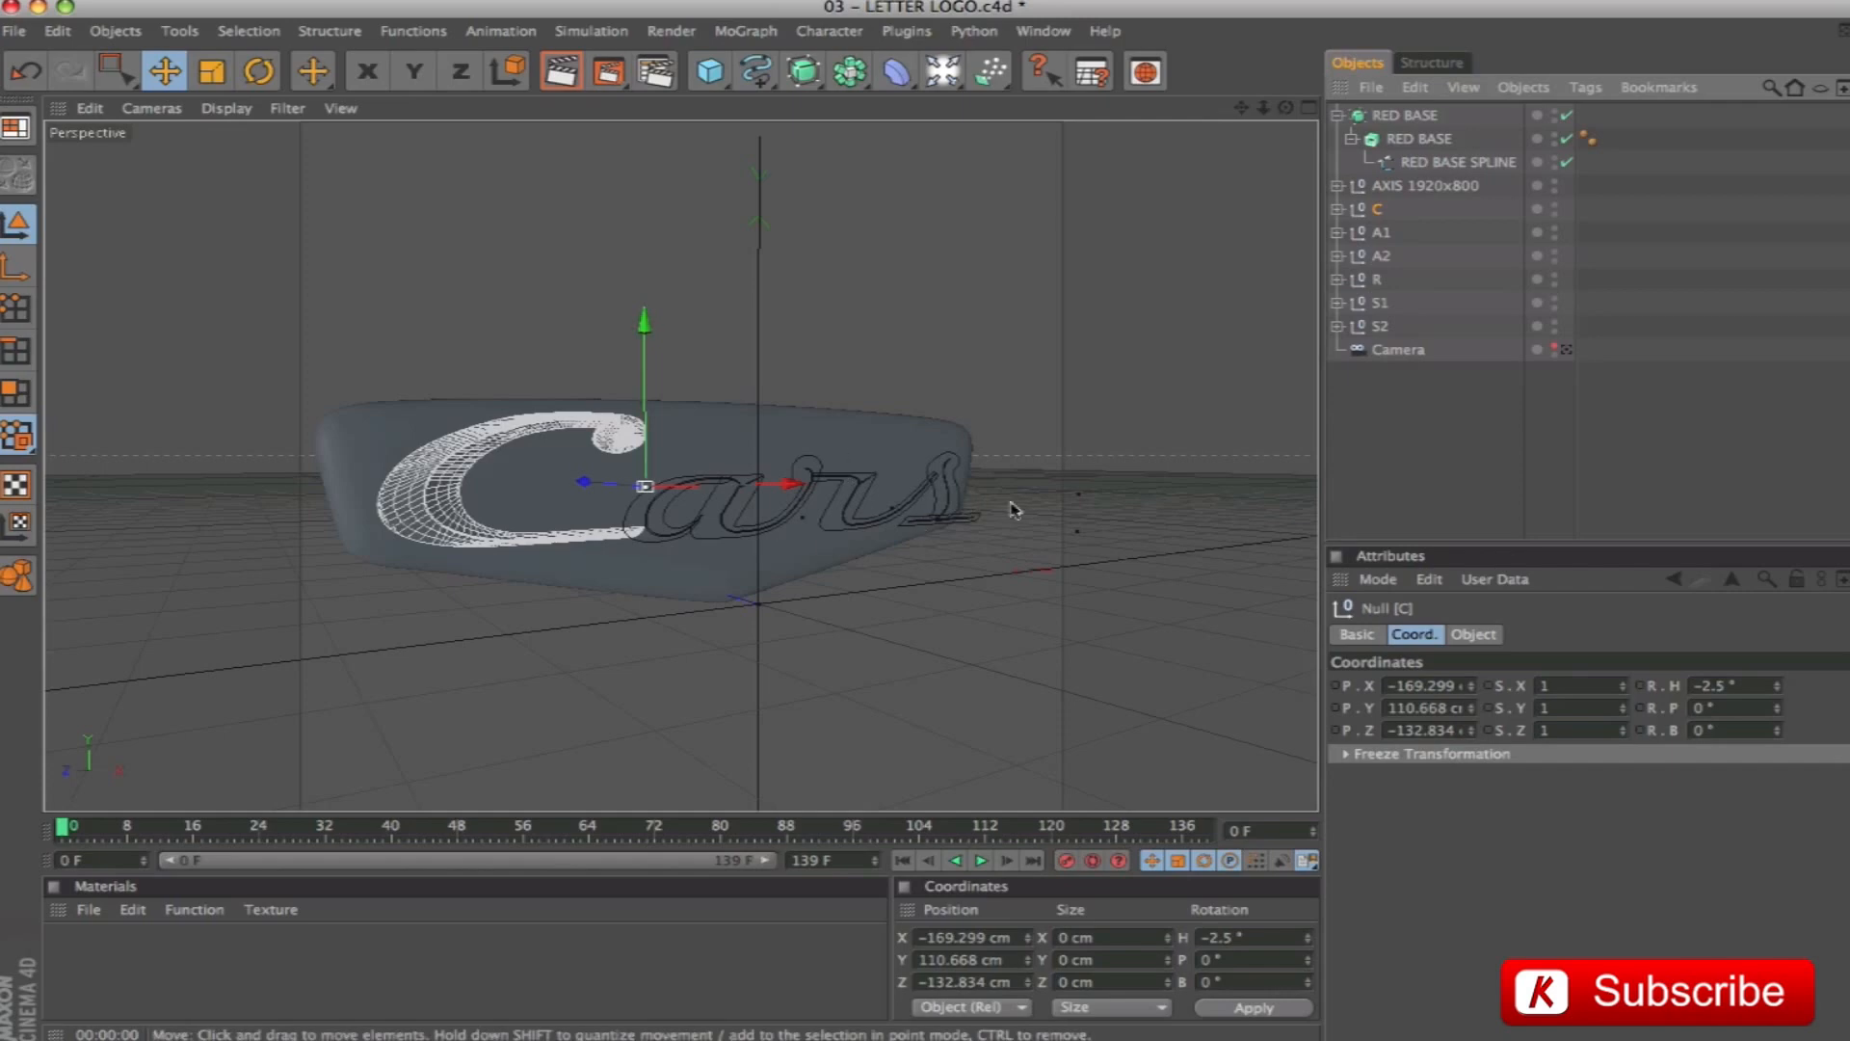
alt+drag(1022, 406, 829, 424)
drag(1241, 108, 728, 130)
mouse_move(964, 404)
alt+mouse_down()
mouse_move(935, 314)
mouse_move(959, 376)
alt+mouse_up()
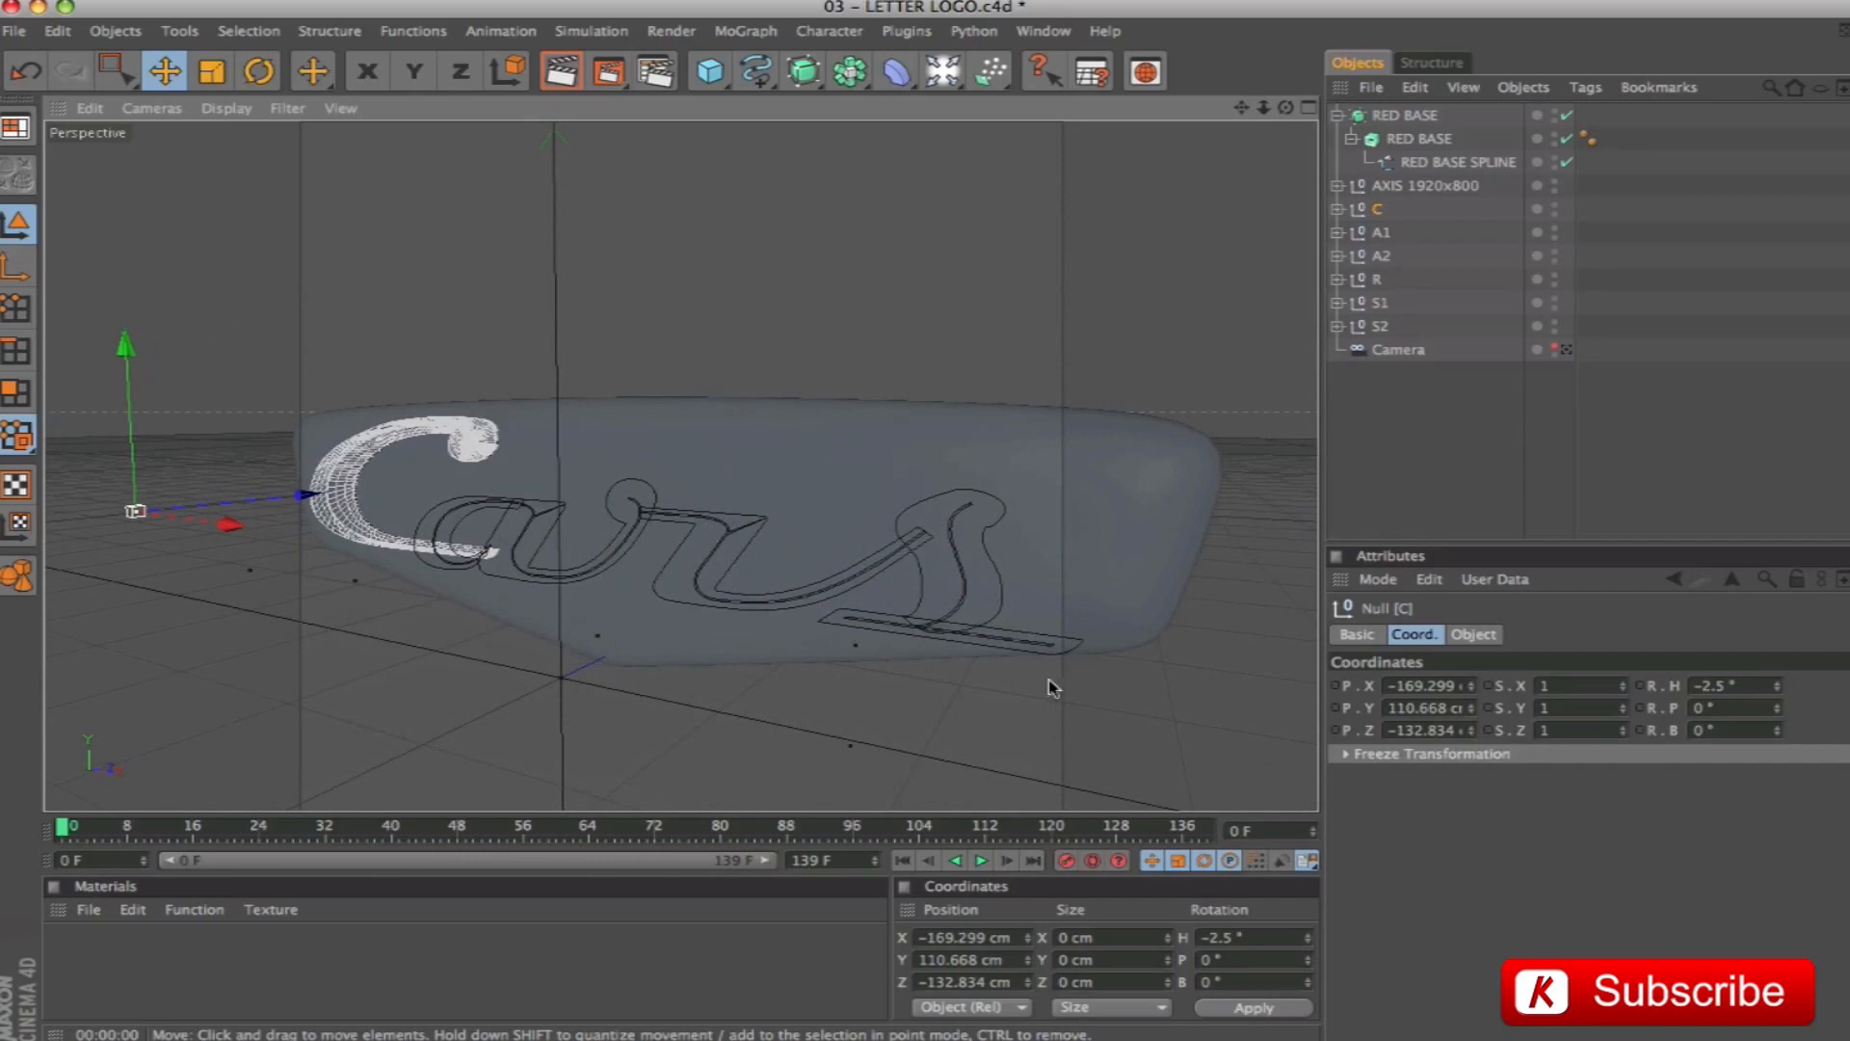
Disable the C loft and show the points of its Co and Ci splines for editing
click(1337, 209)
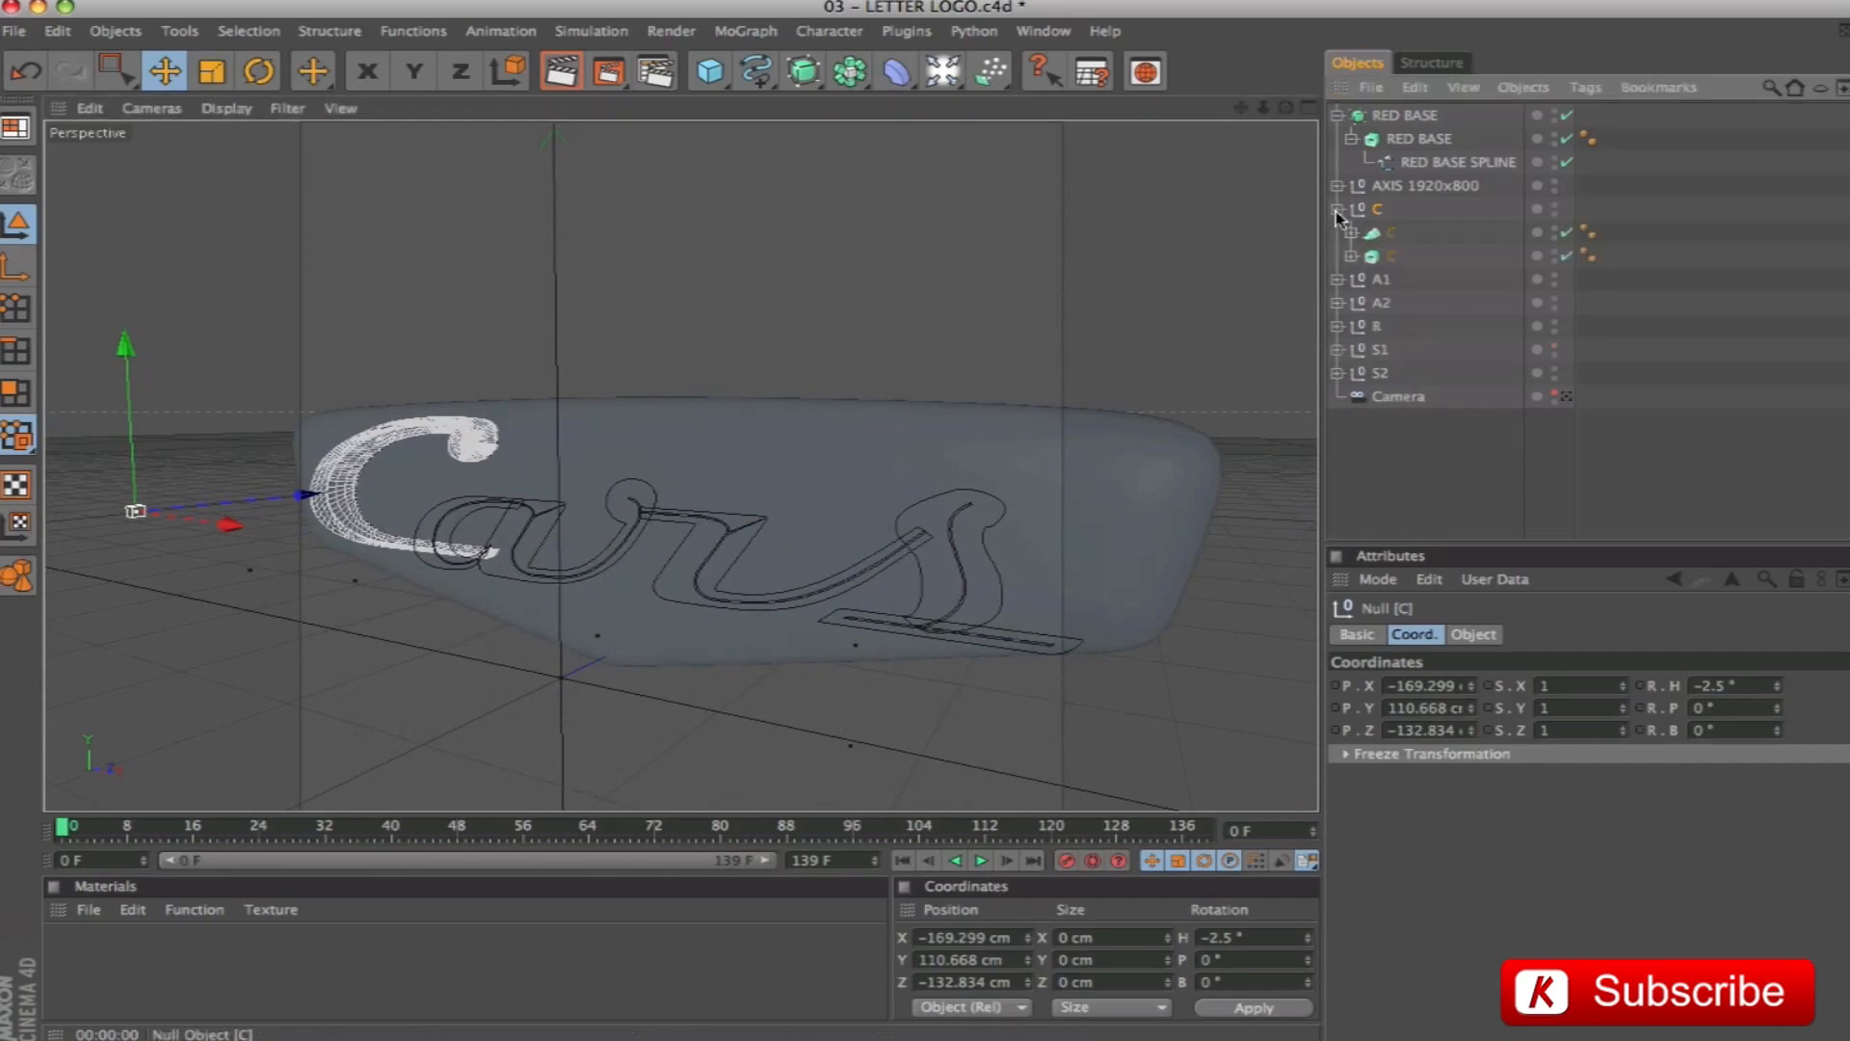
click(1351, 232)
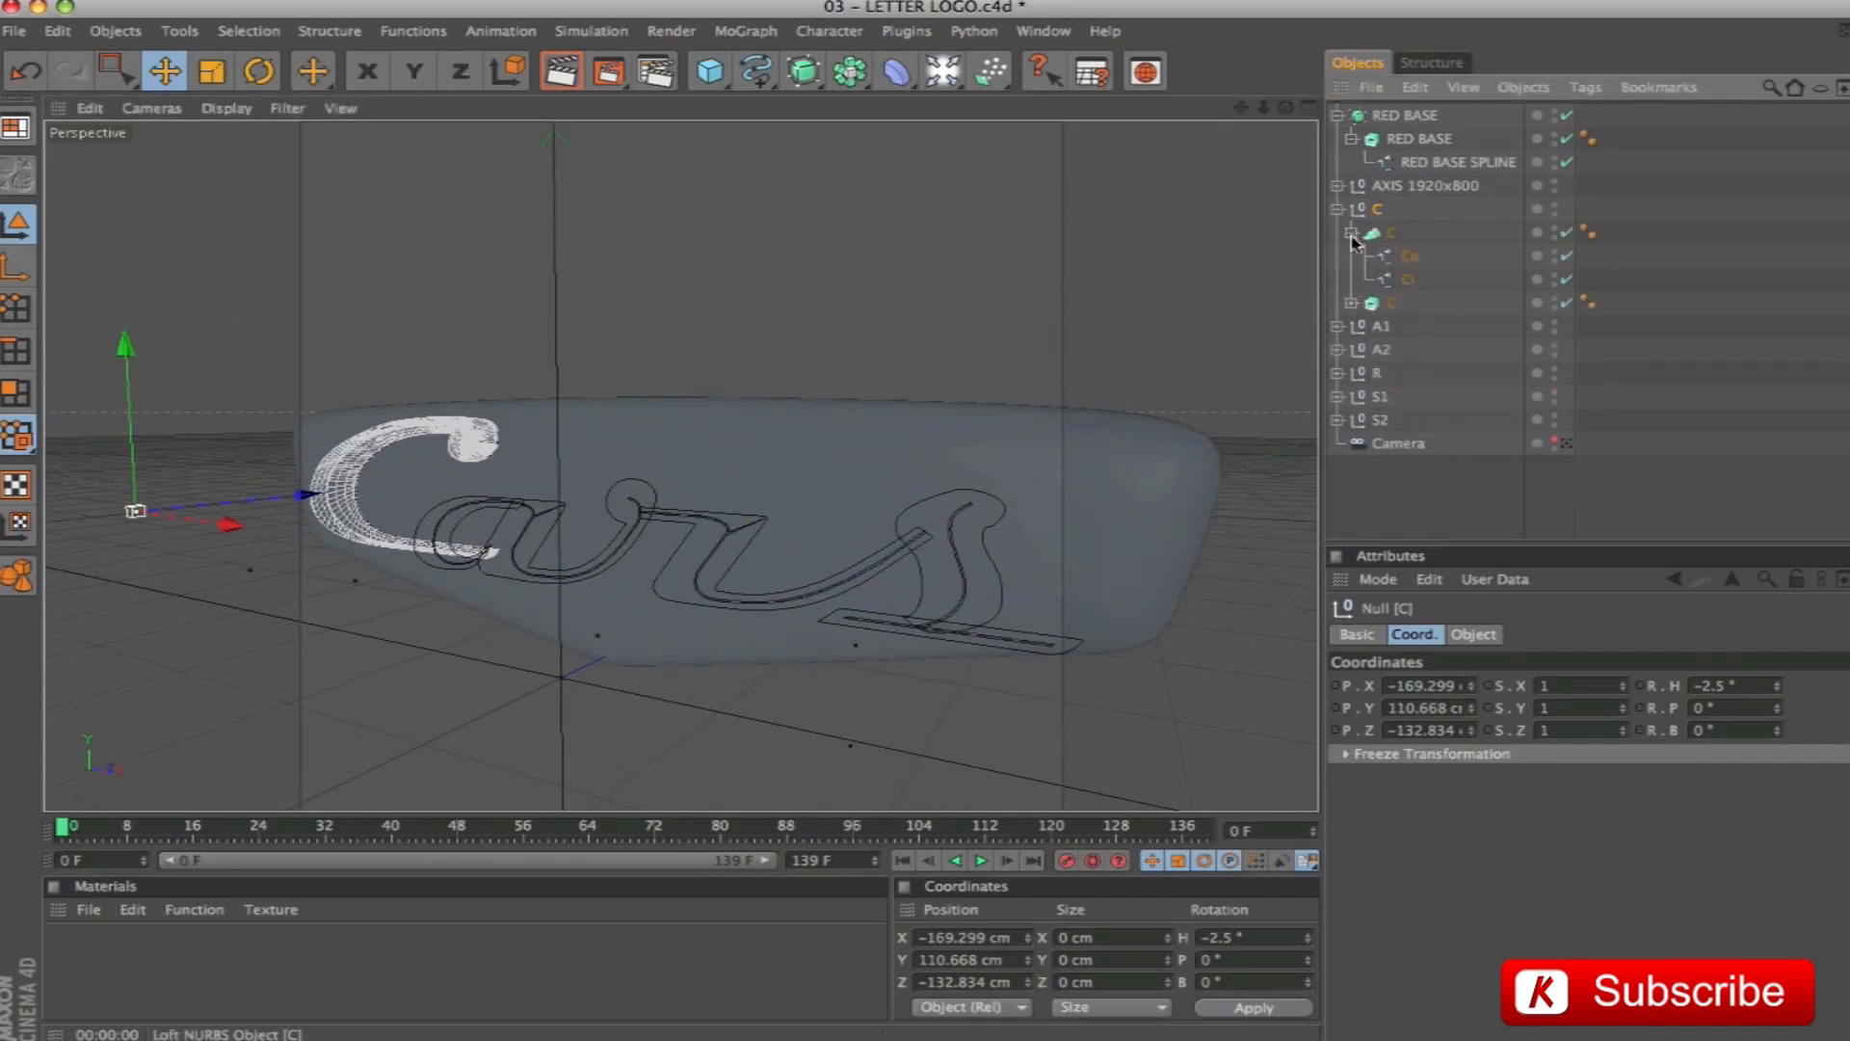
click(1410, 256)
ctrl+click(1408, 279)
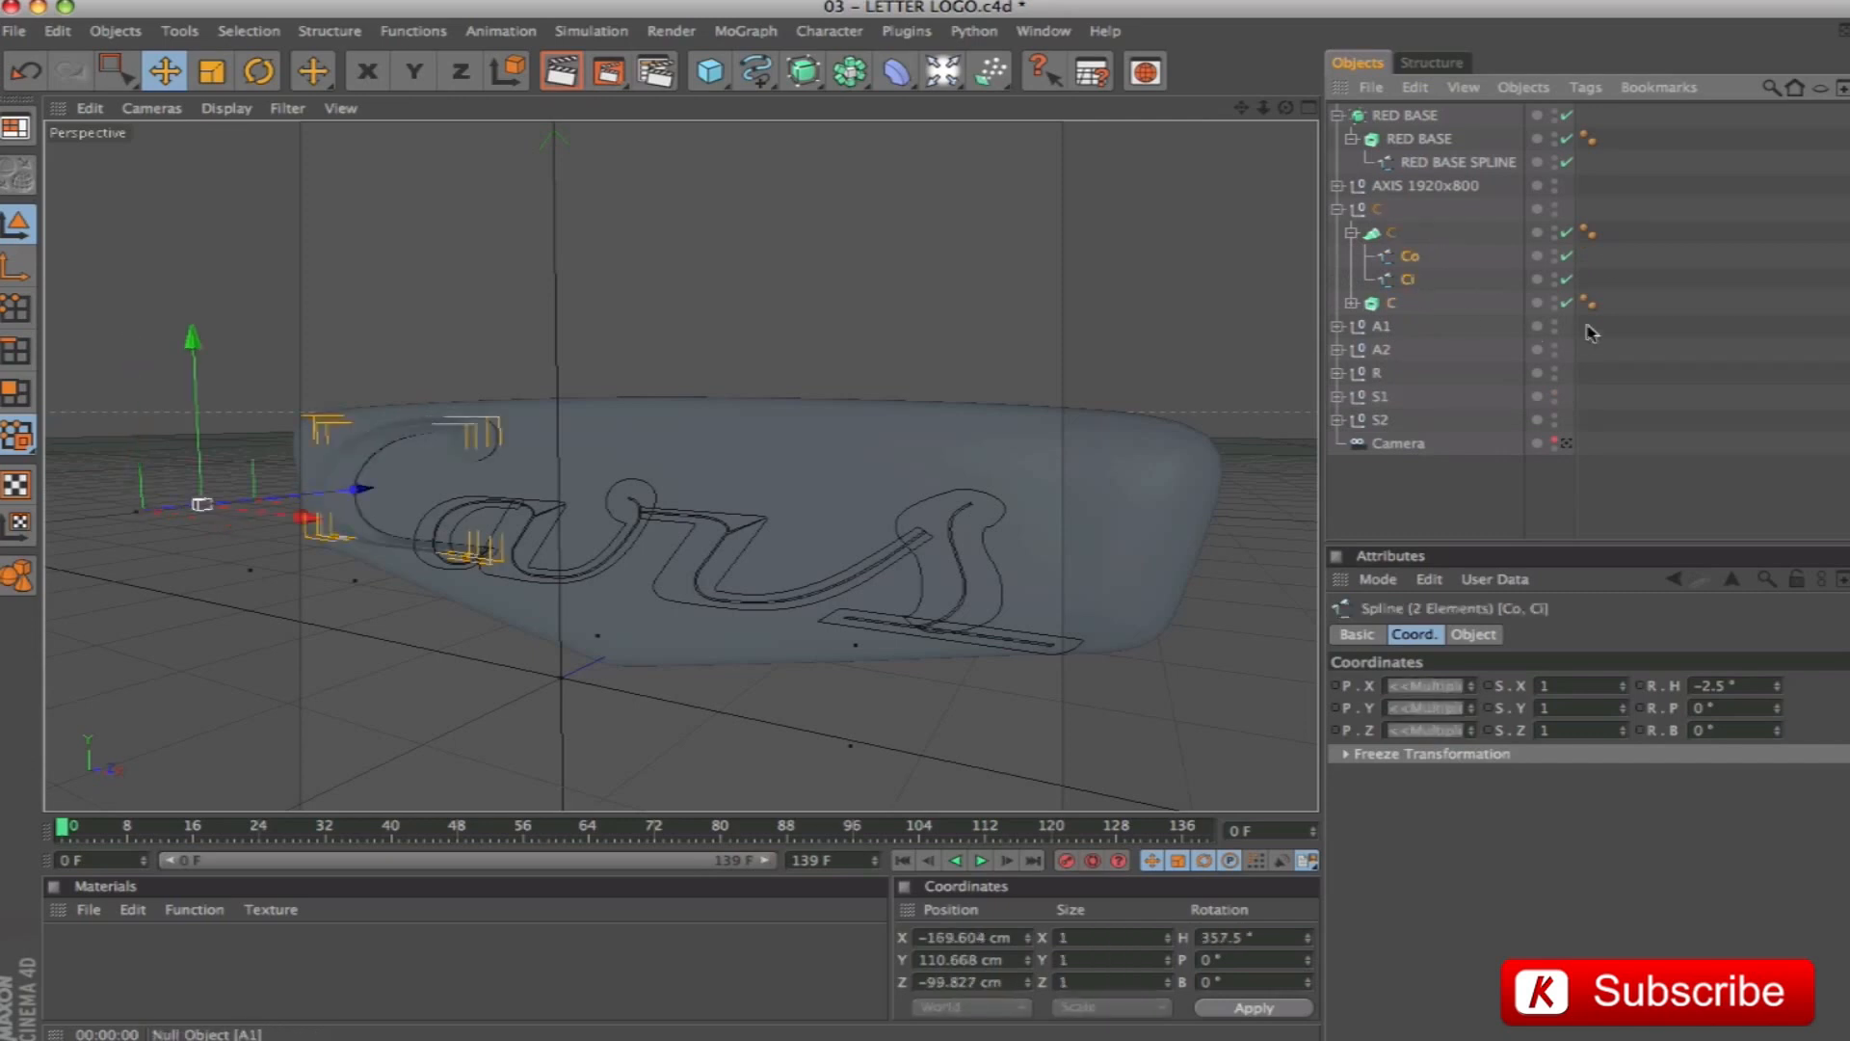
click(1567, 232)
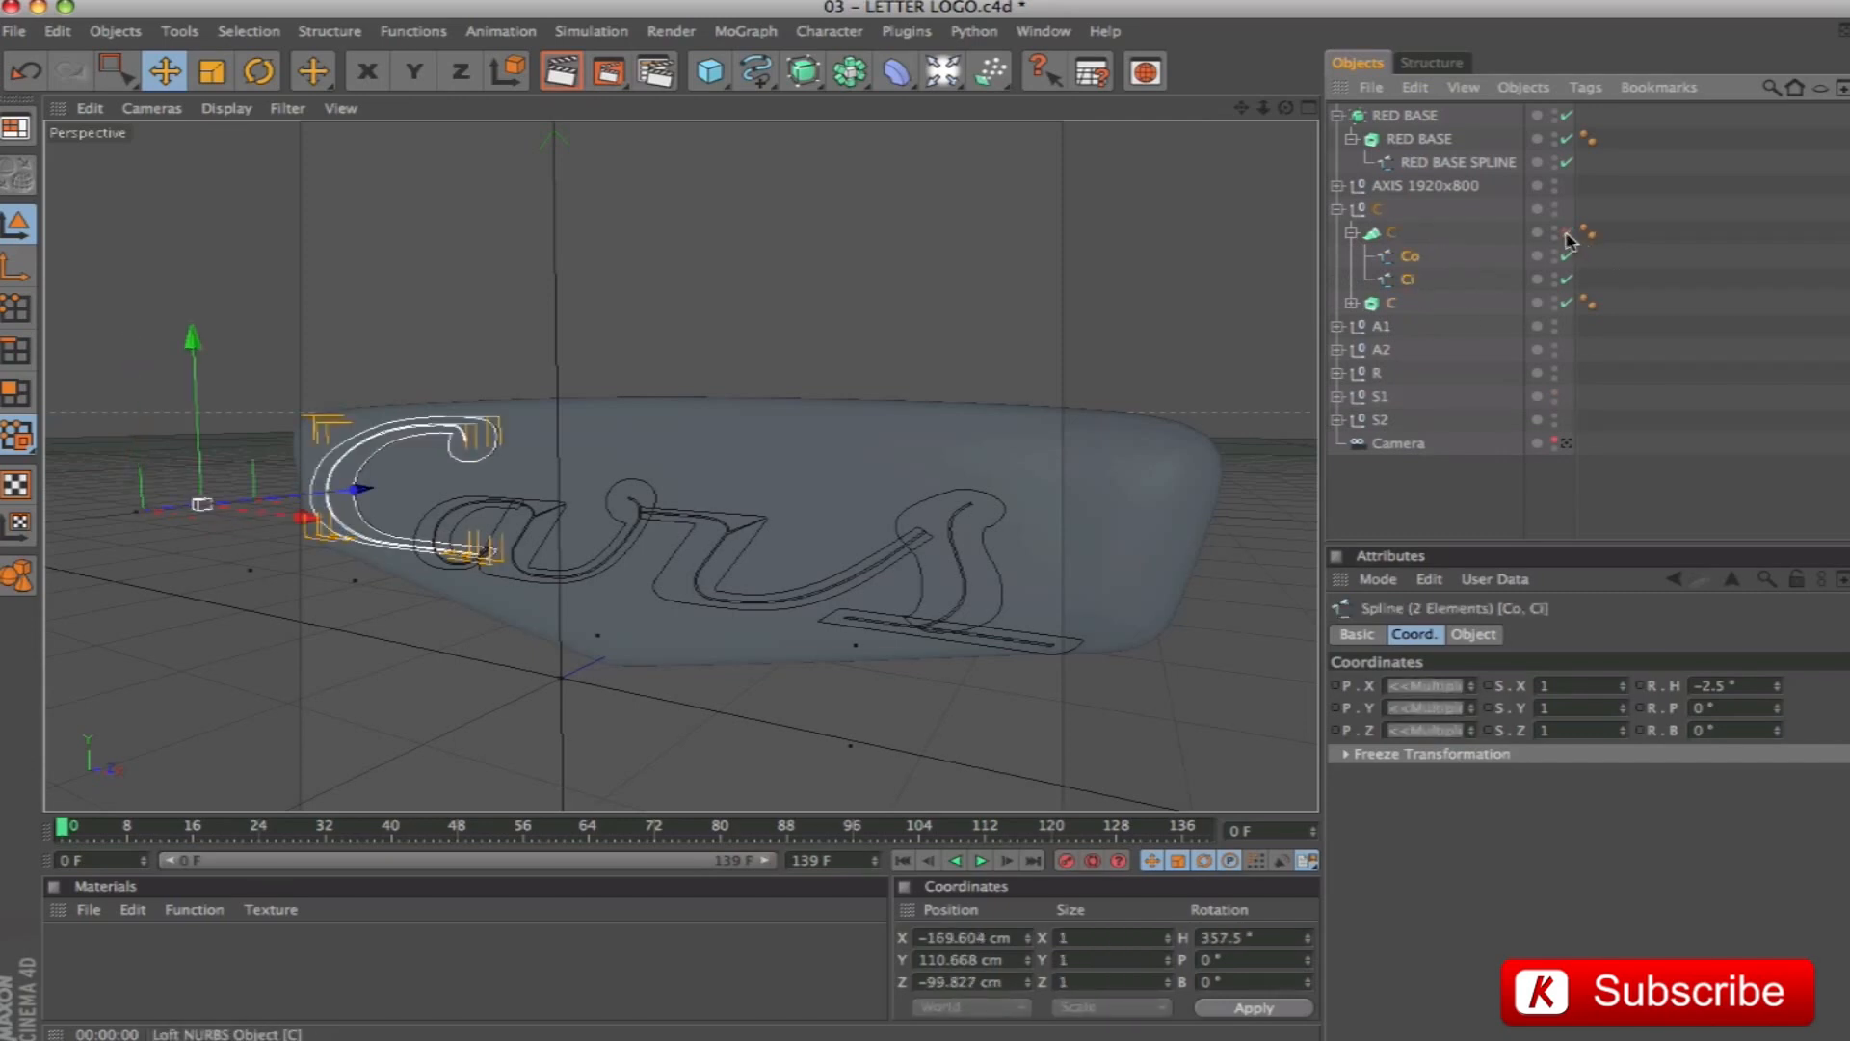
click(16, 309)
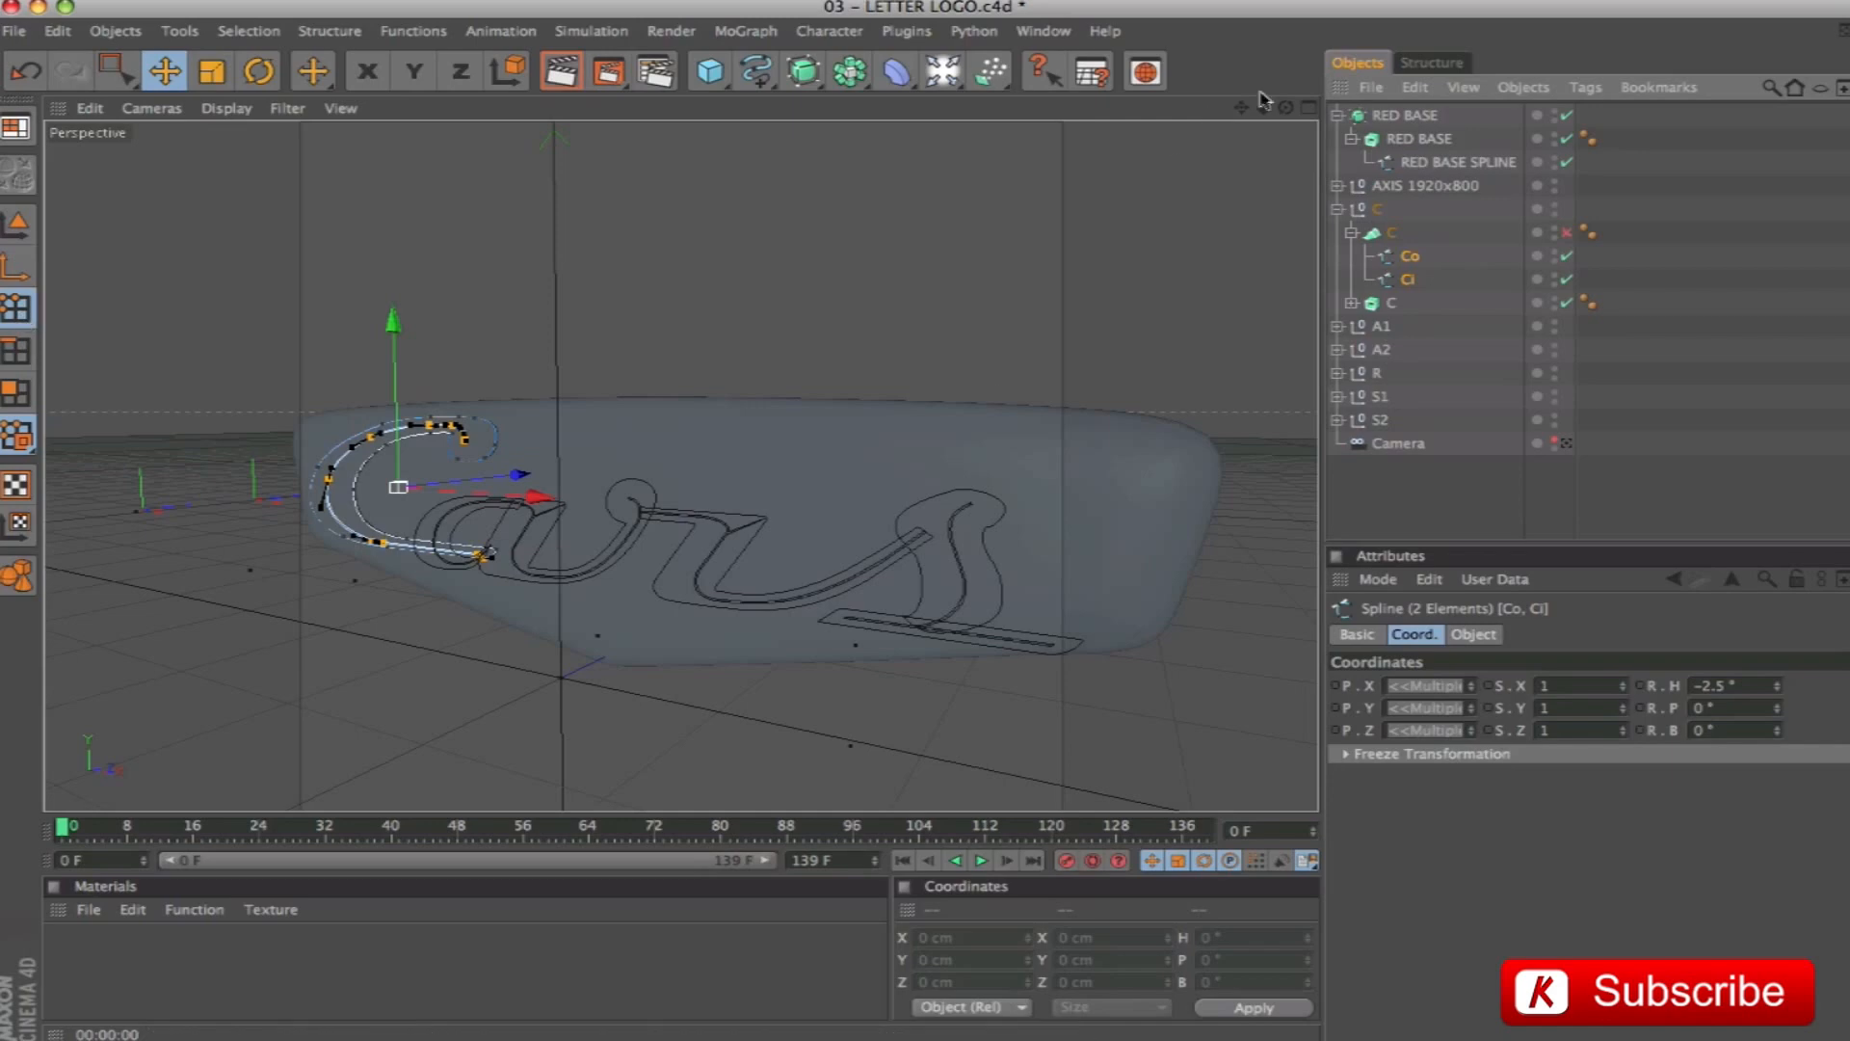
drag(1237, 108, 1378, 108)
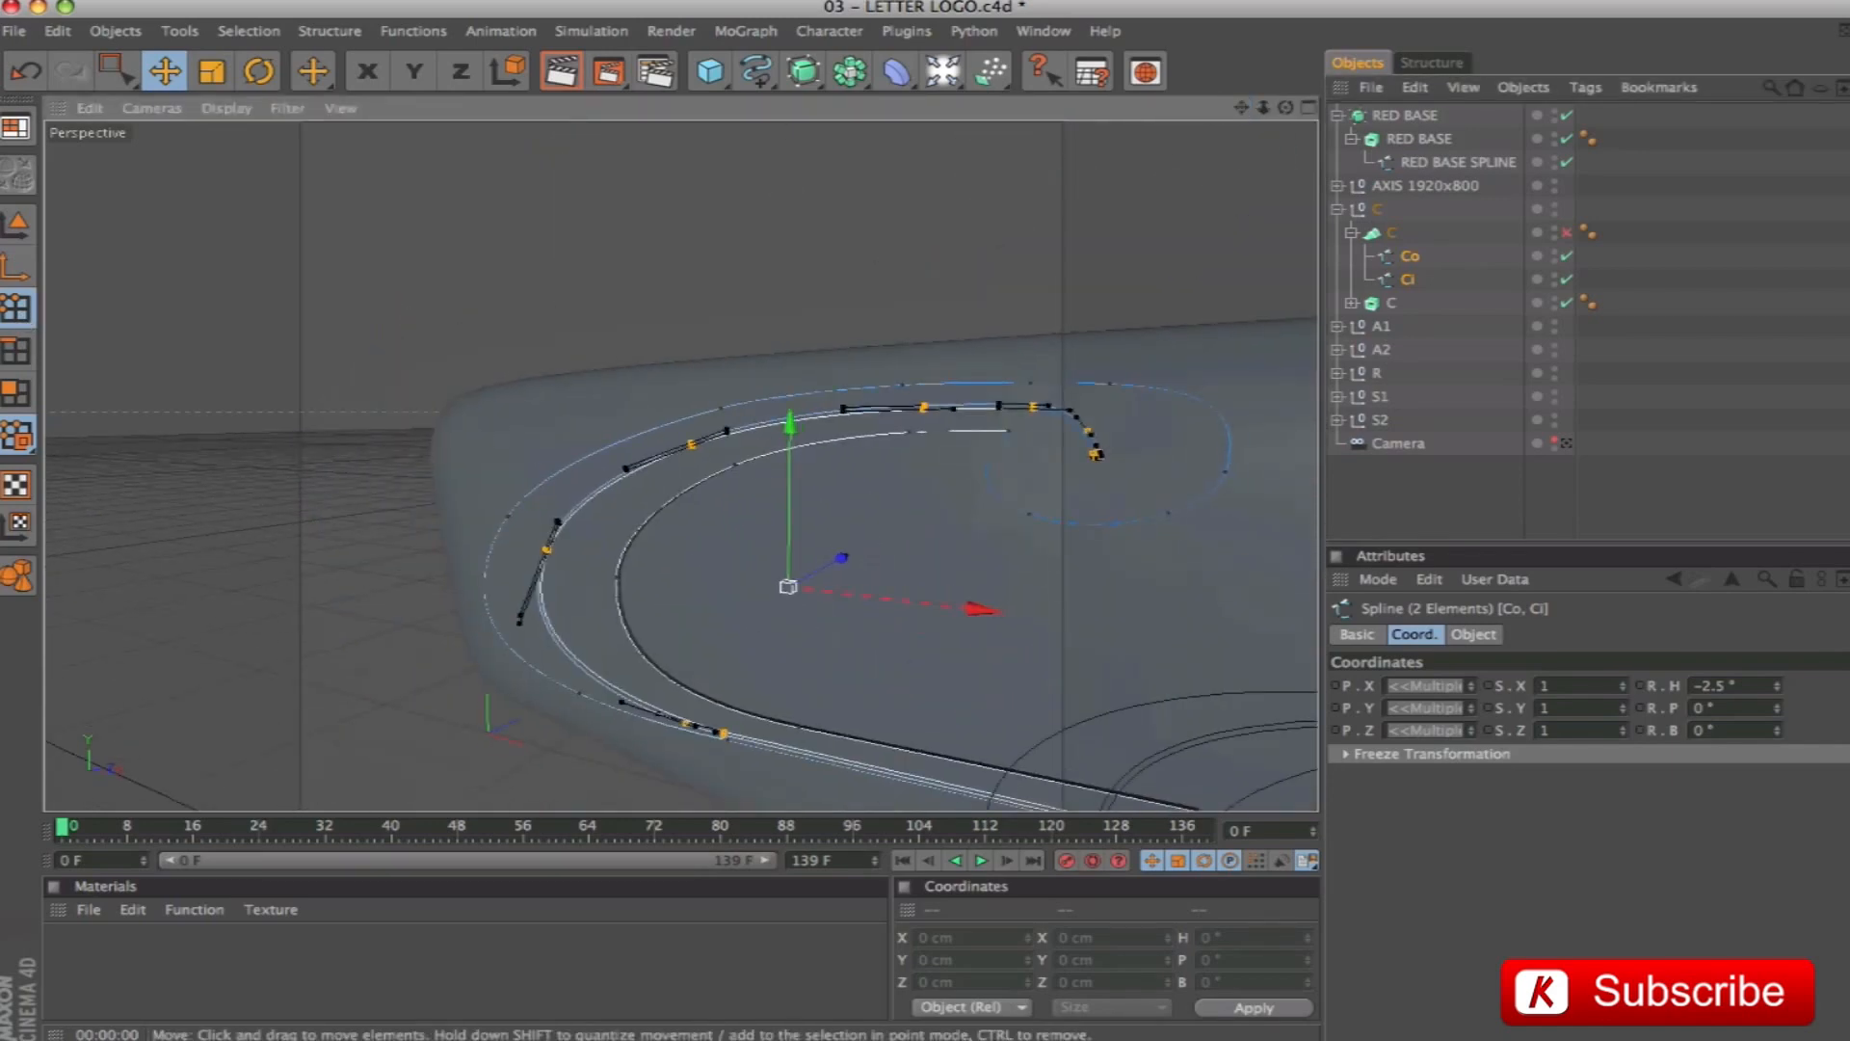
Select the matching points near the C's upper inner corner on the Co and Ci splines and set them as the first points
click(1407, 279)
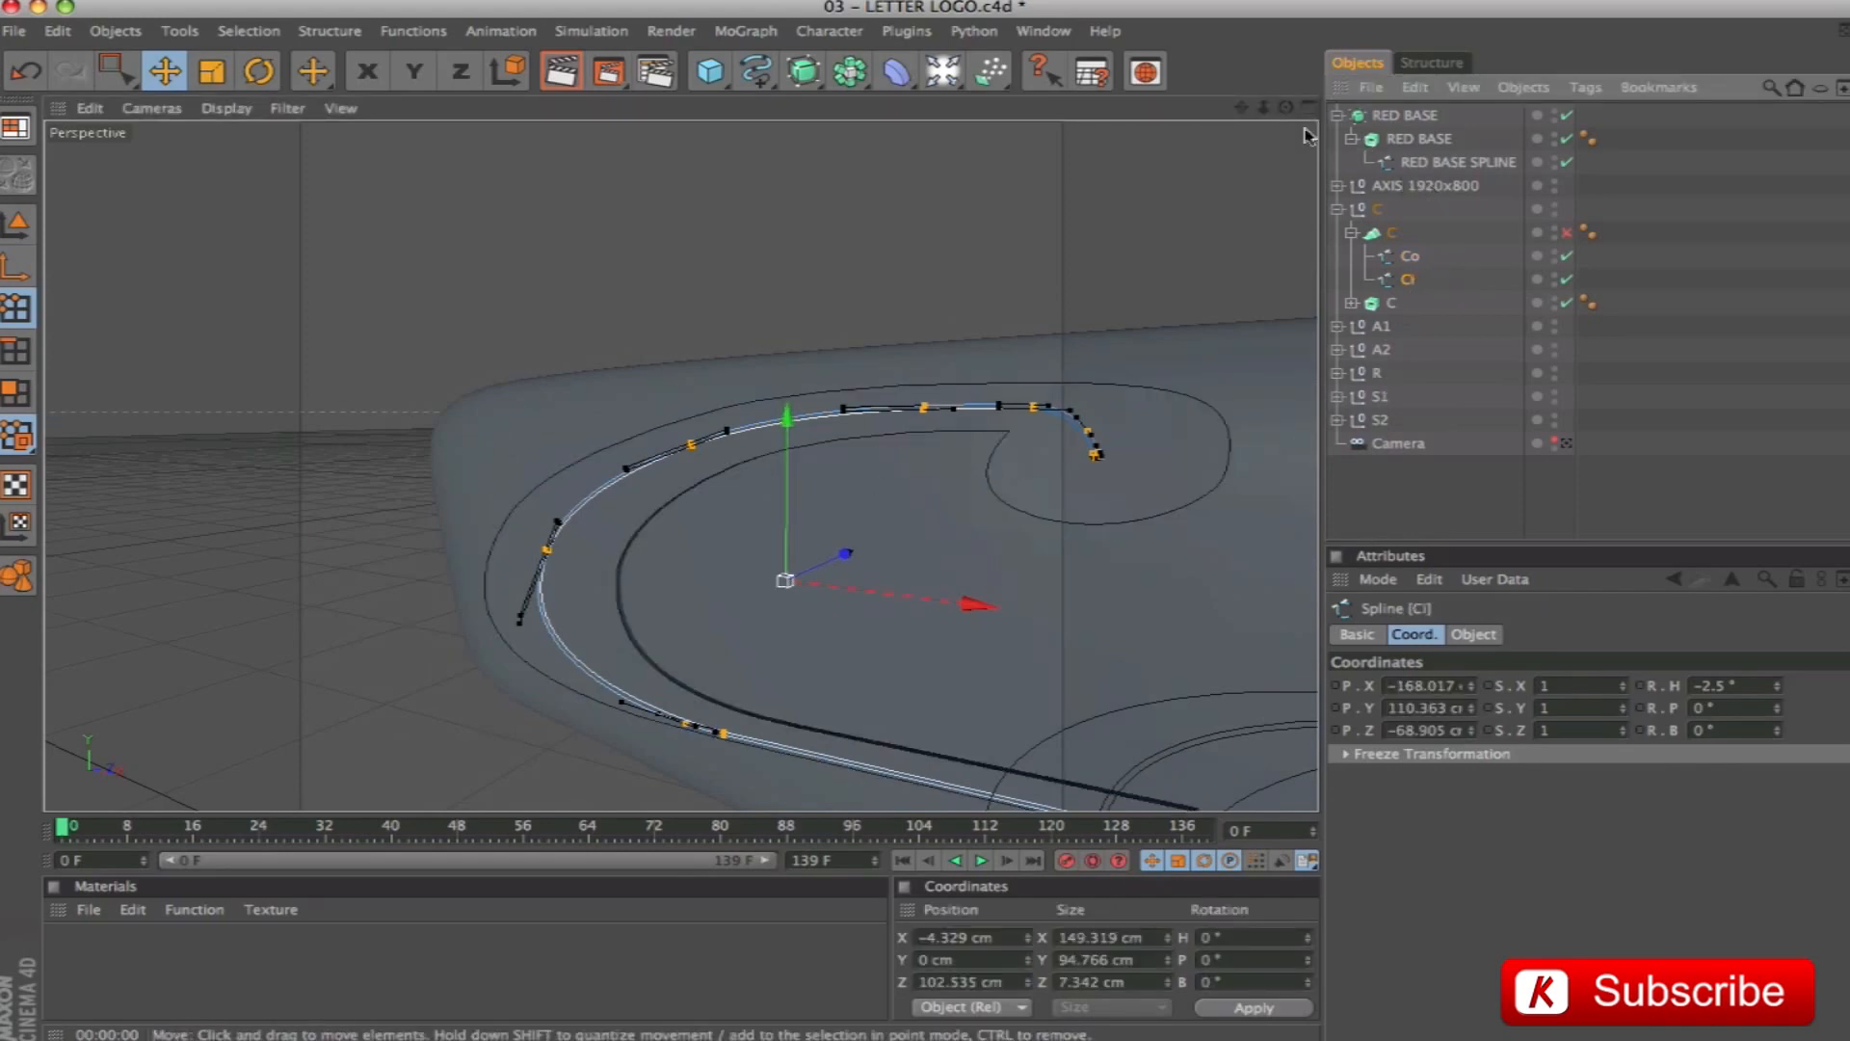
drag(1241, 108, 1050, 39)
alt+middle_drag(1129, 321, 1178, 356)
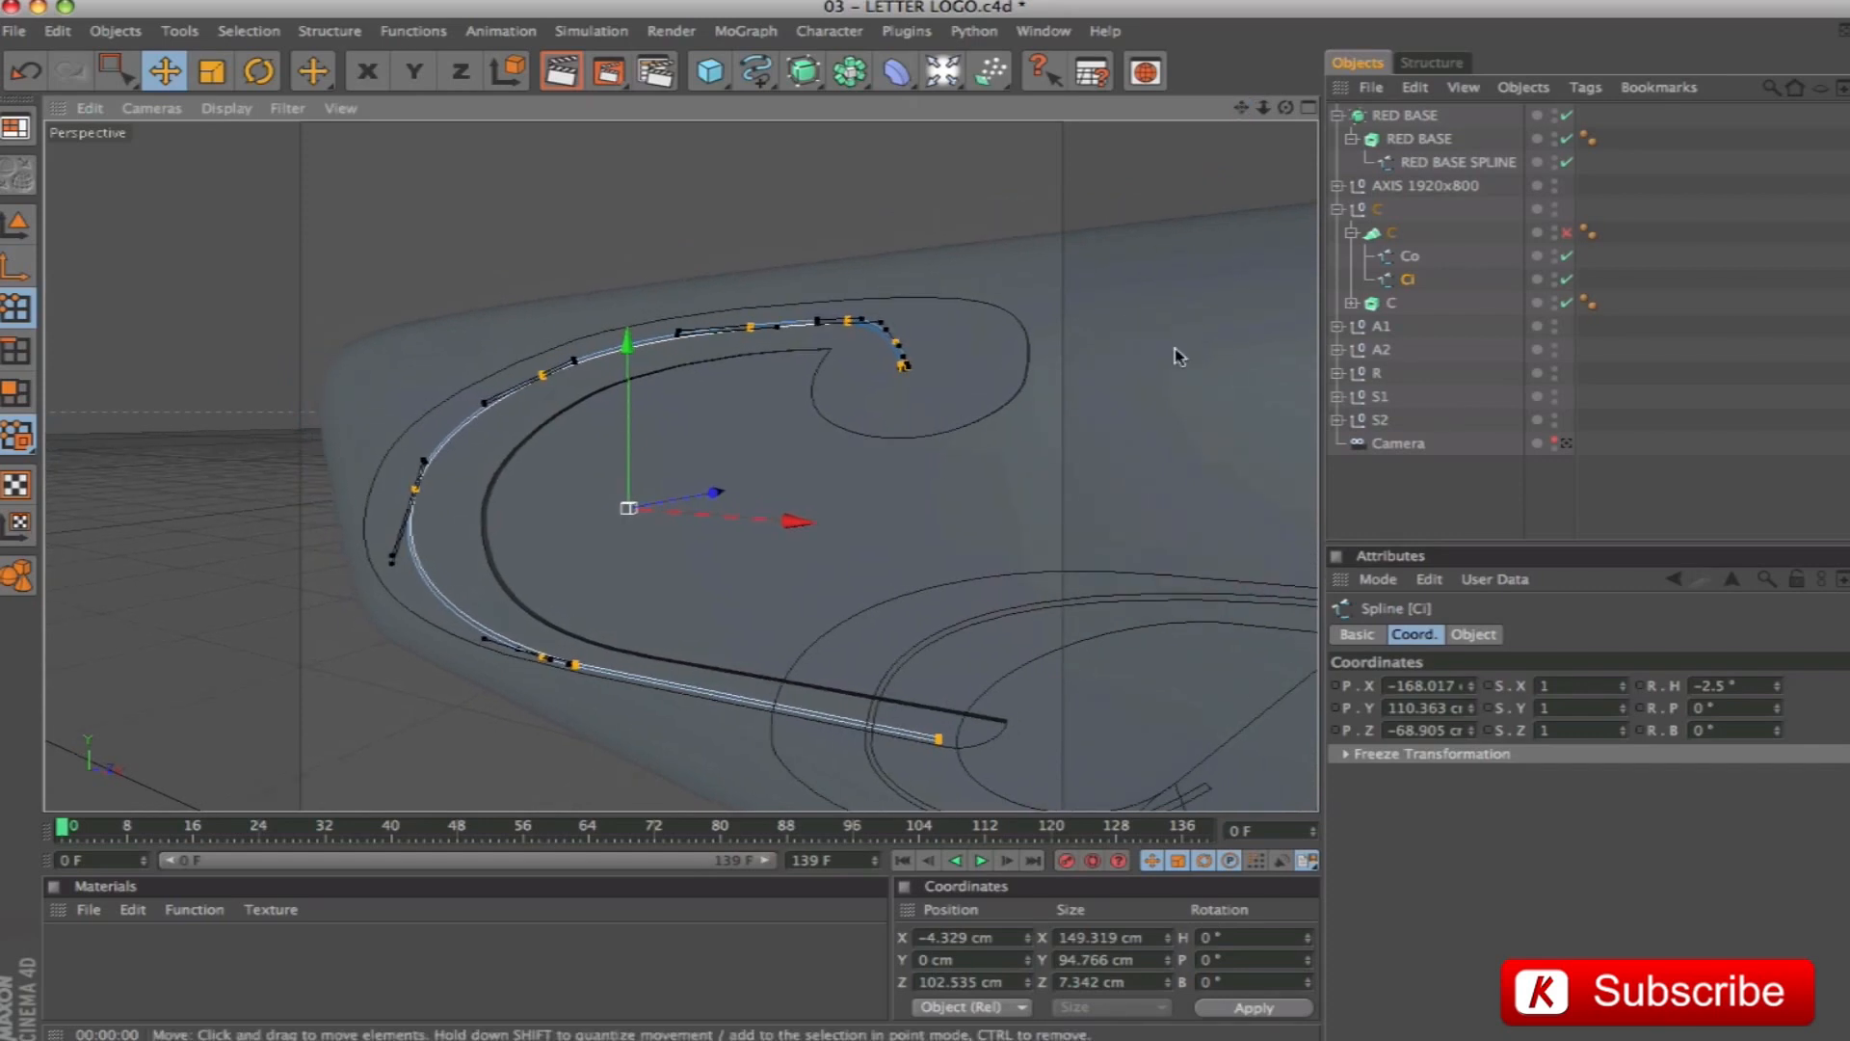
click(1410, 256)
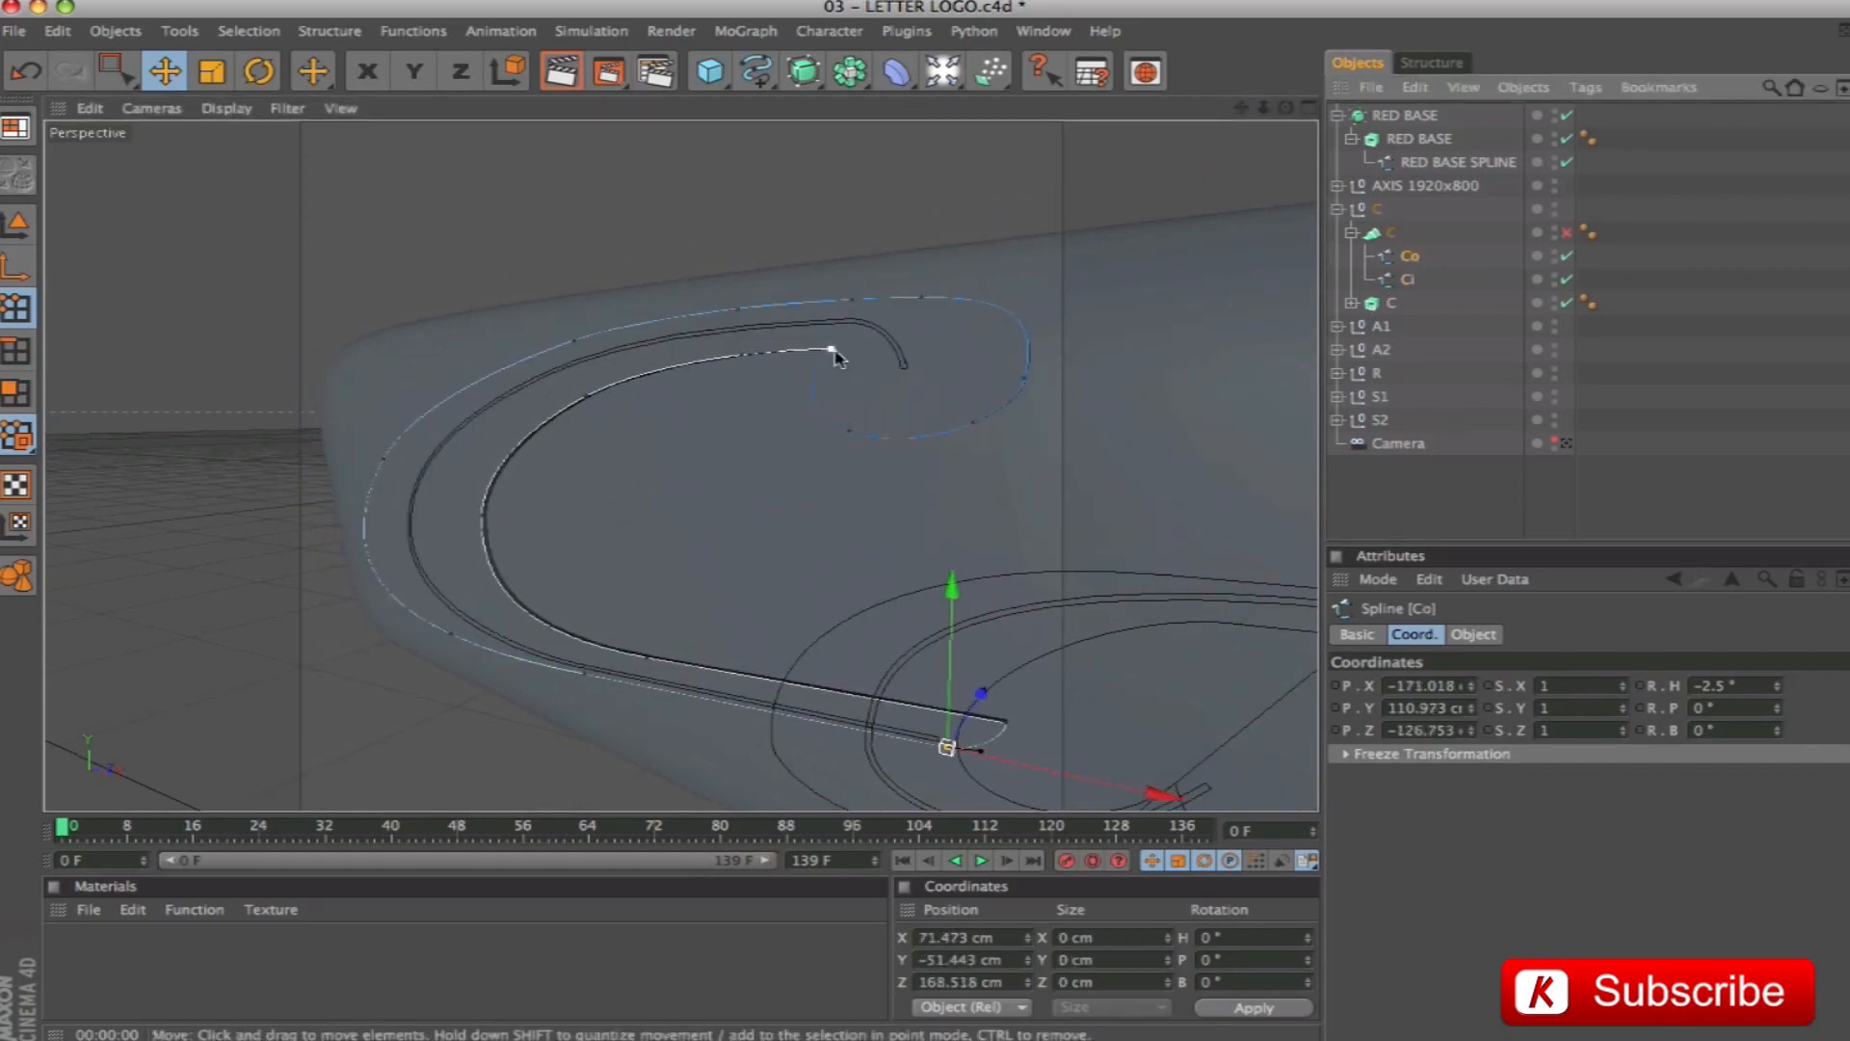
click(1397, 280)
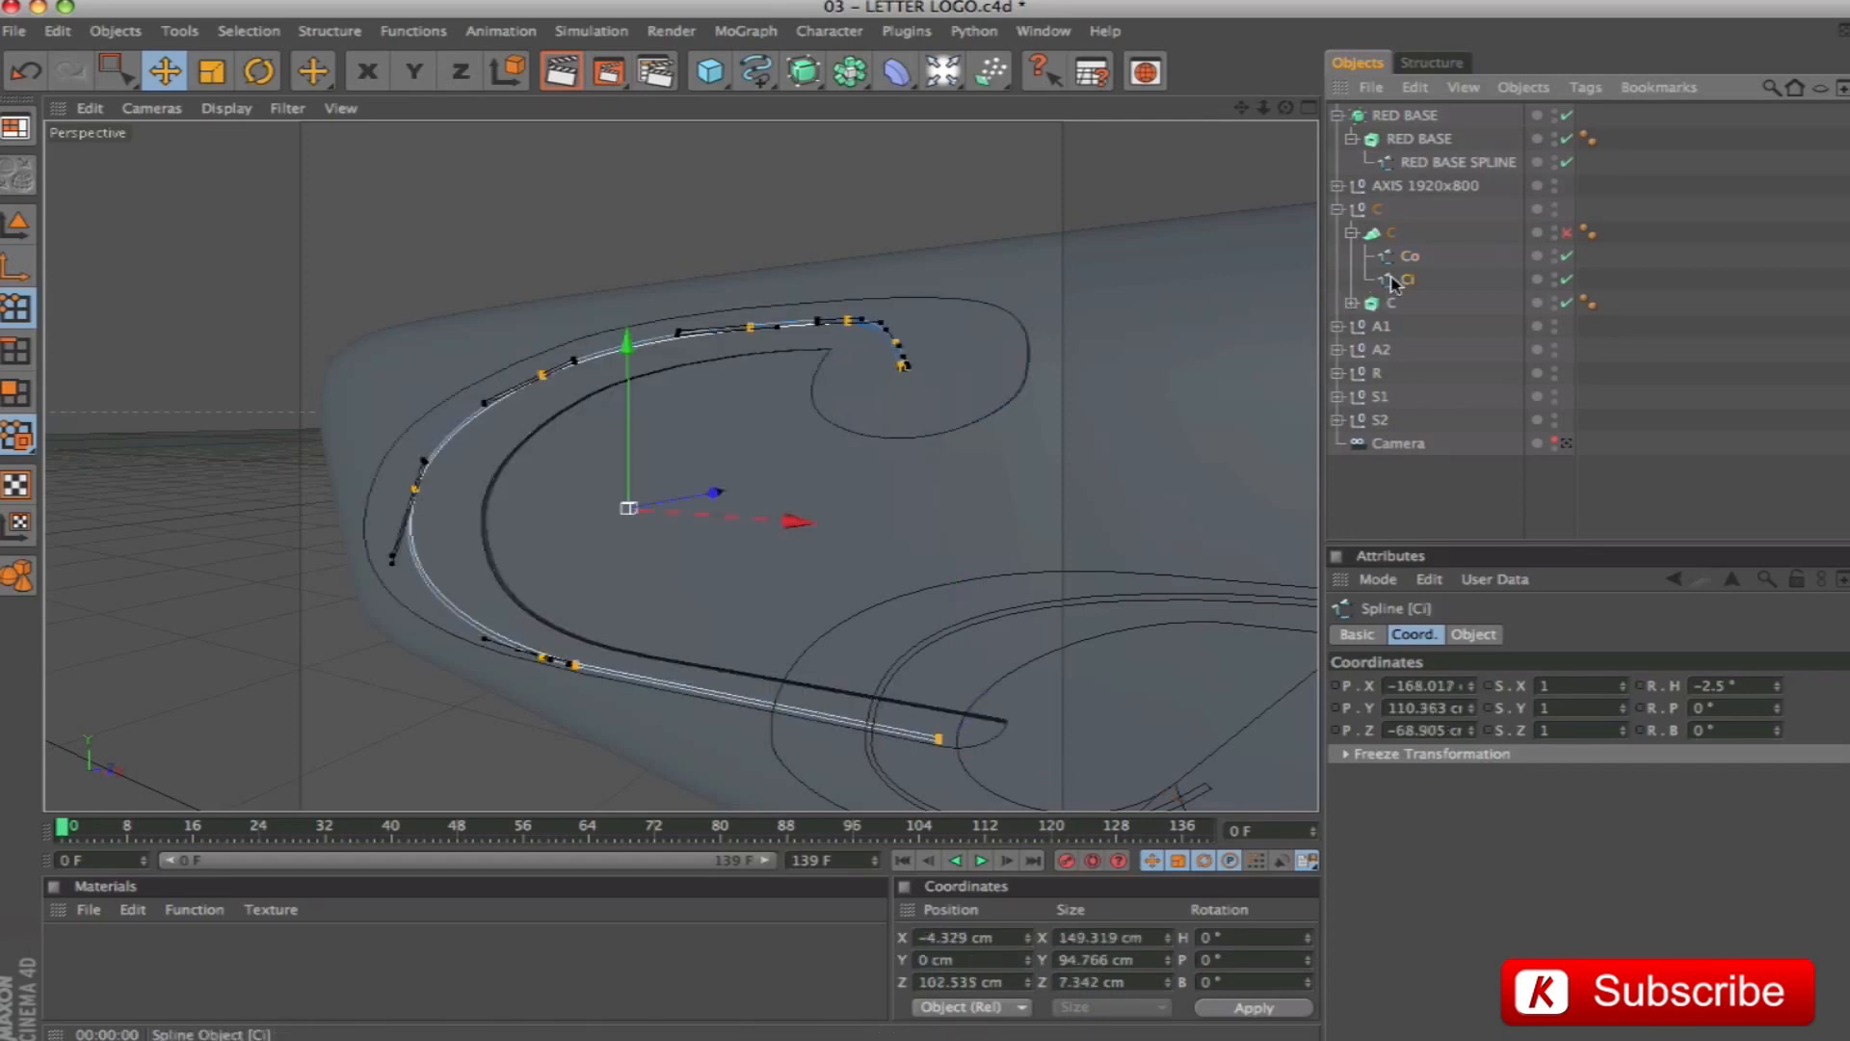
shift+click(838, 347)
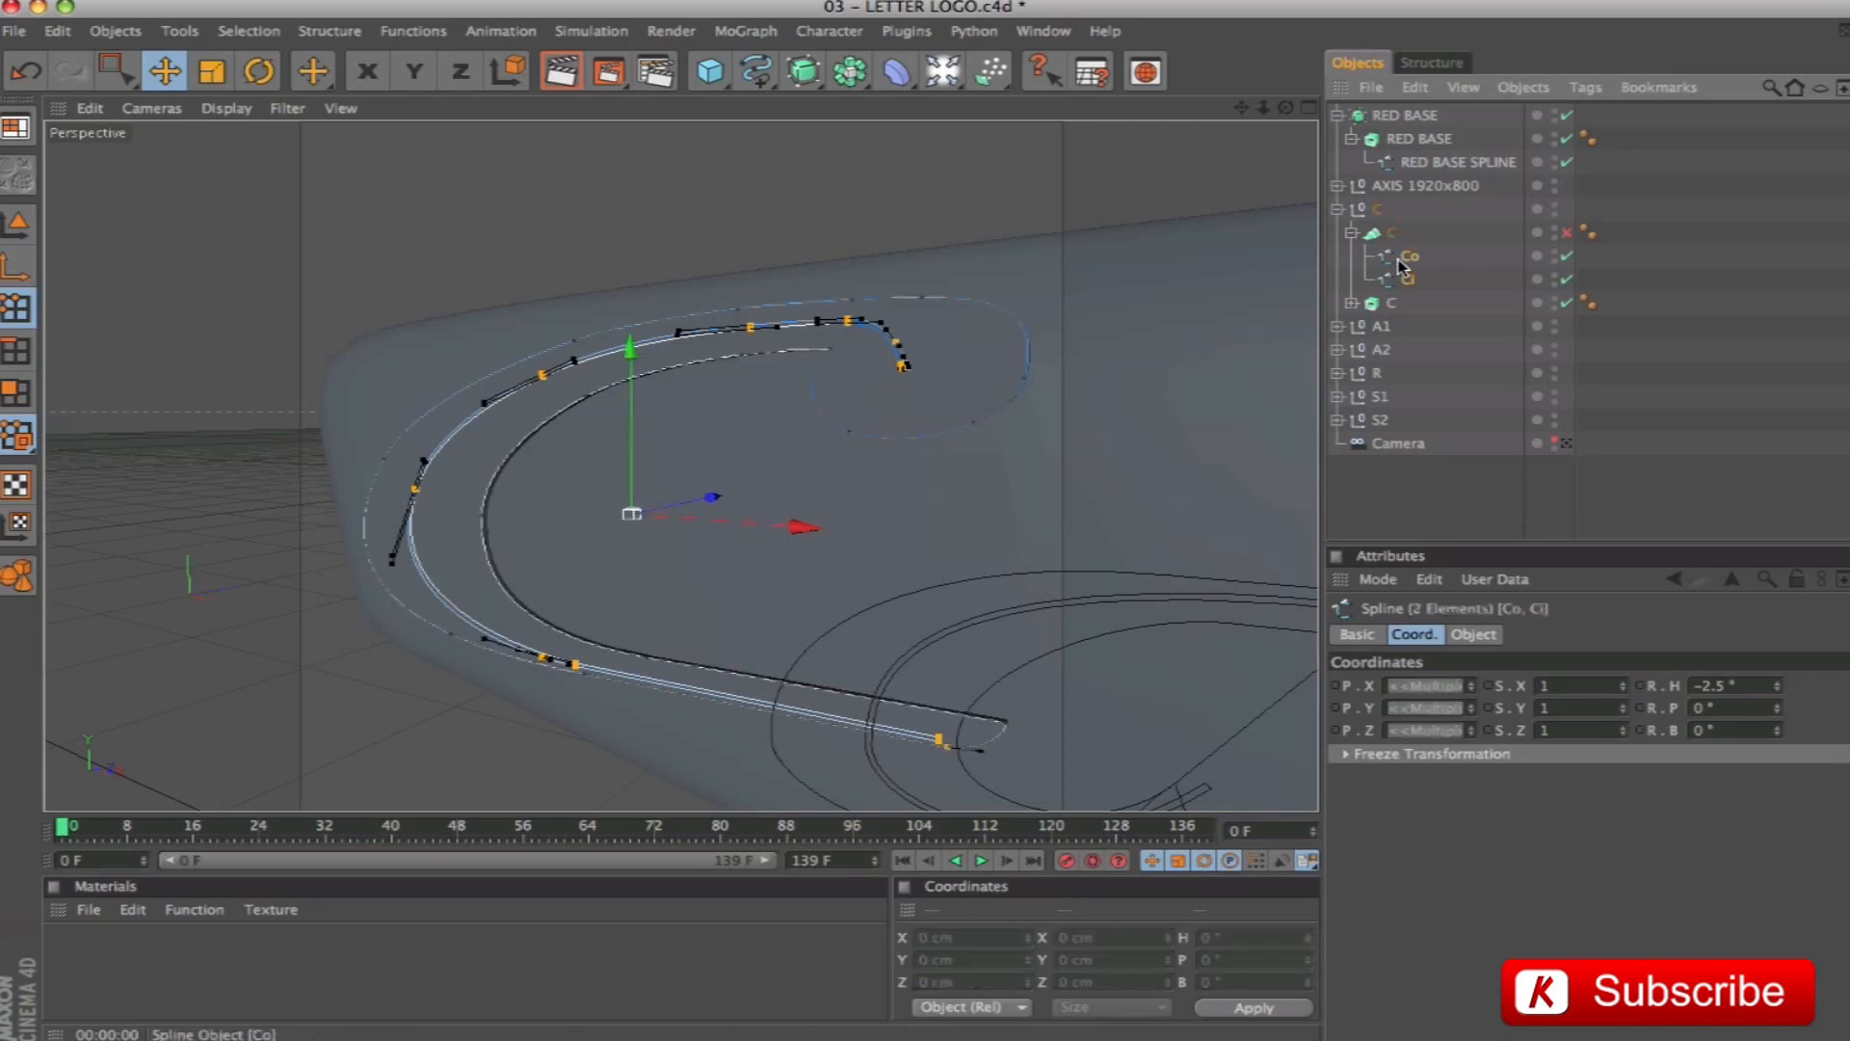
click(833, 348)
click(846, 328)
key(s)
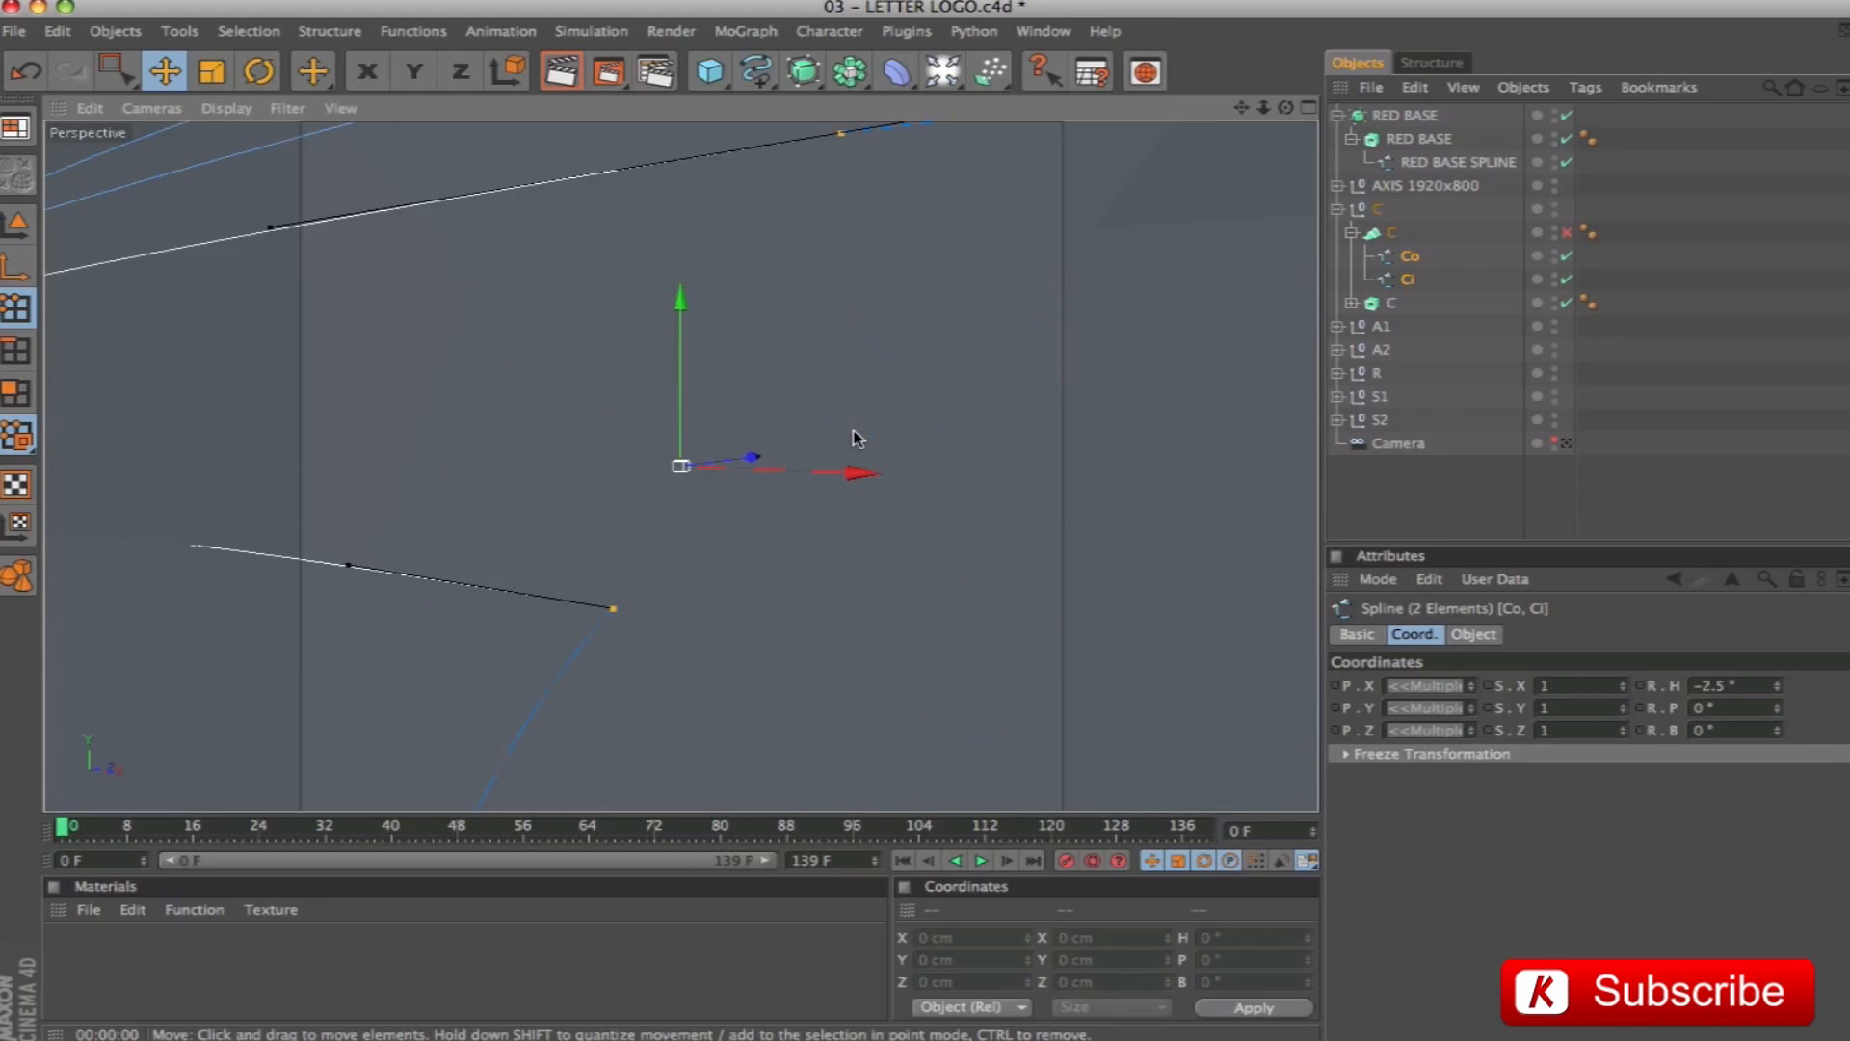
scroll(887, 438, down, 5)
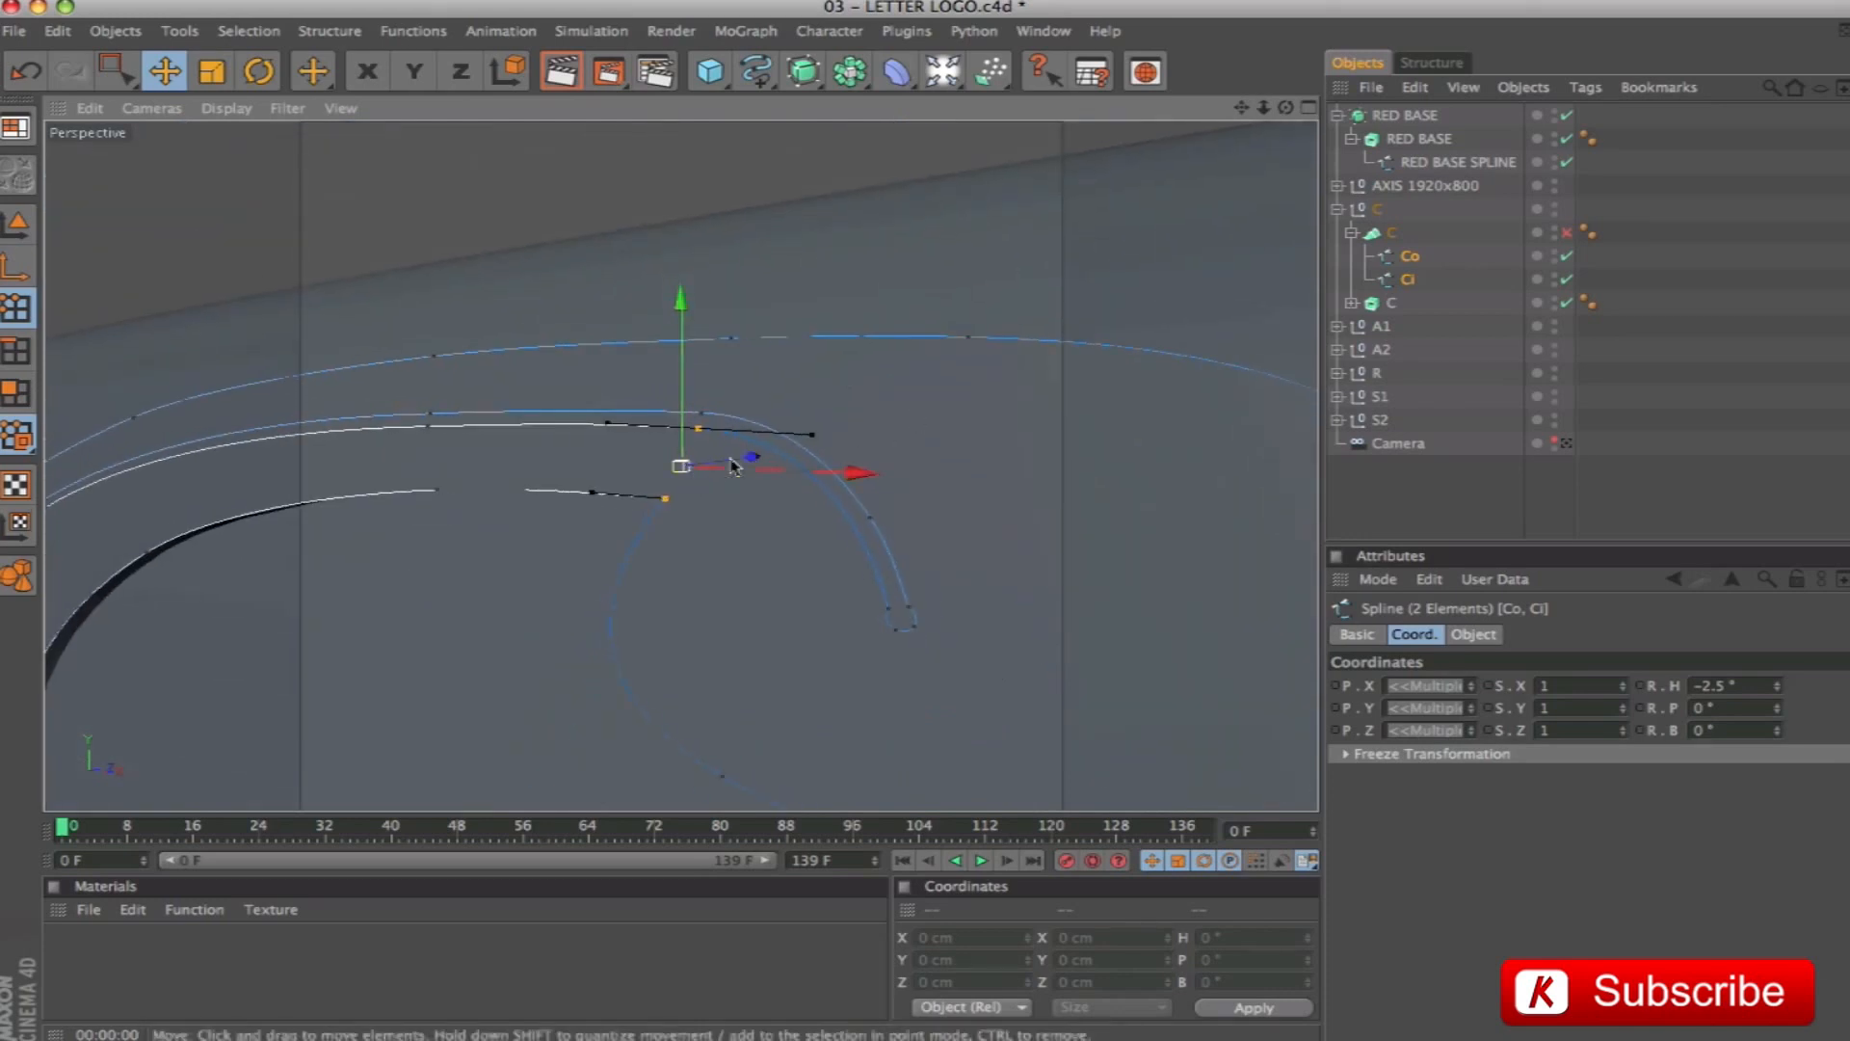
right_click(951, 367)
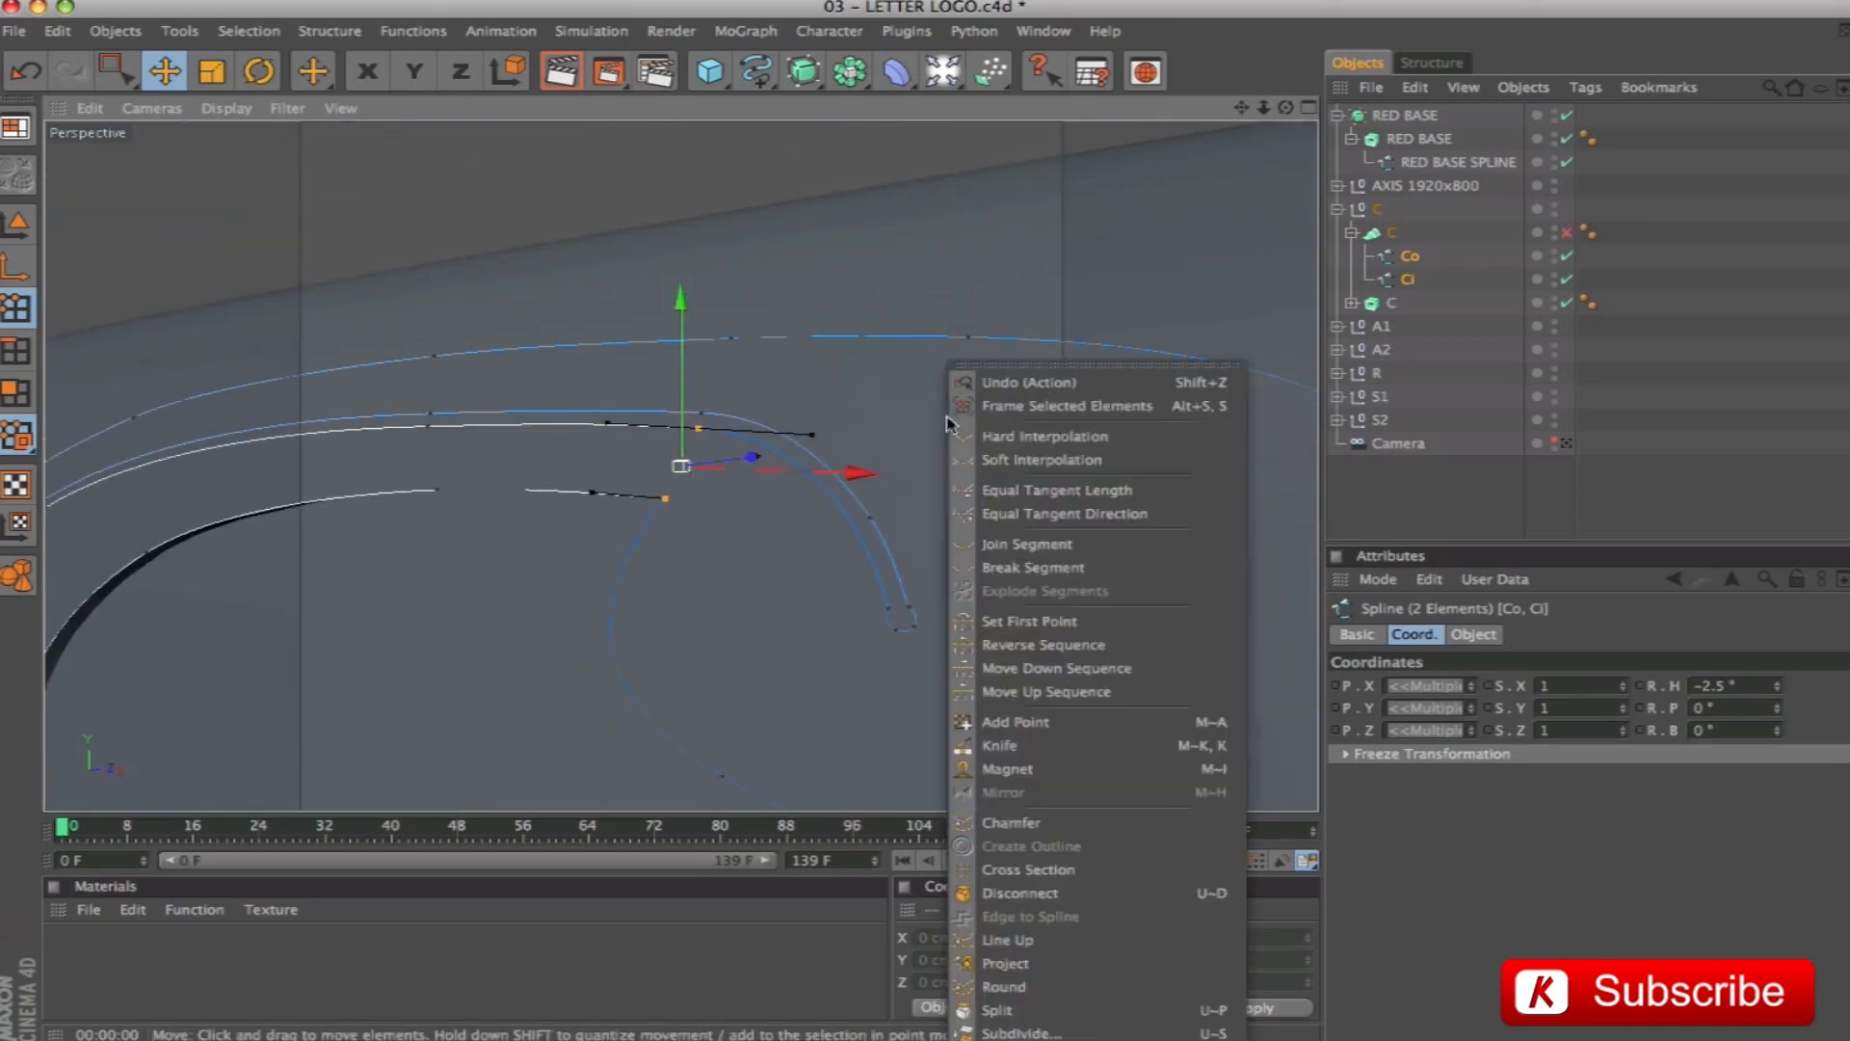
click(1008, 622)
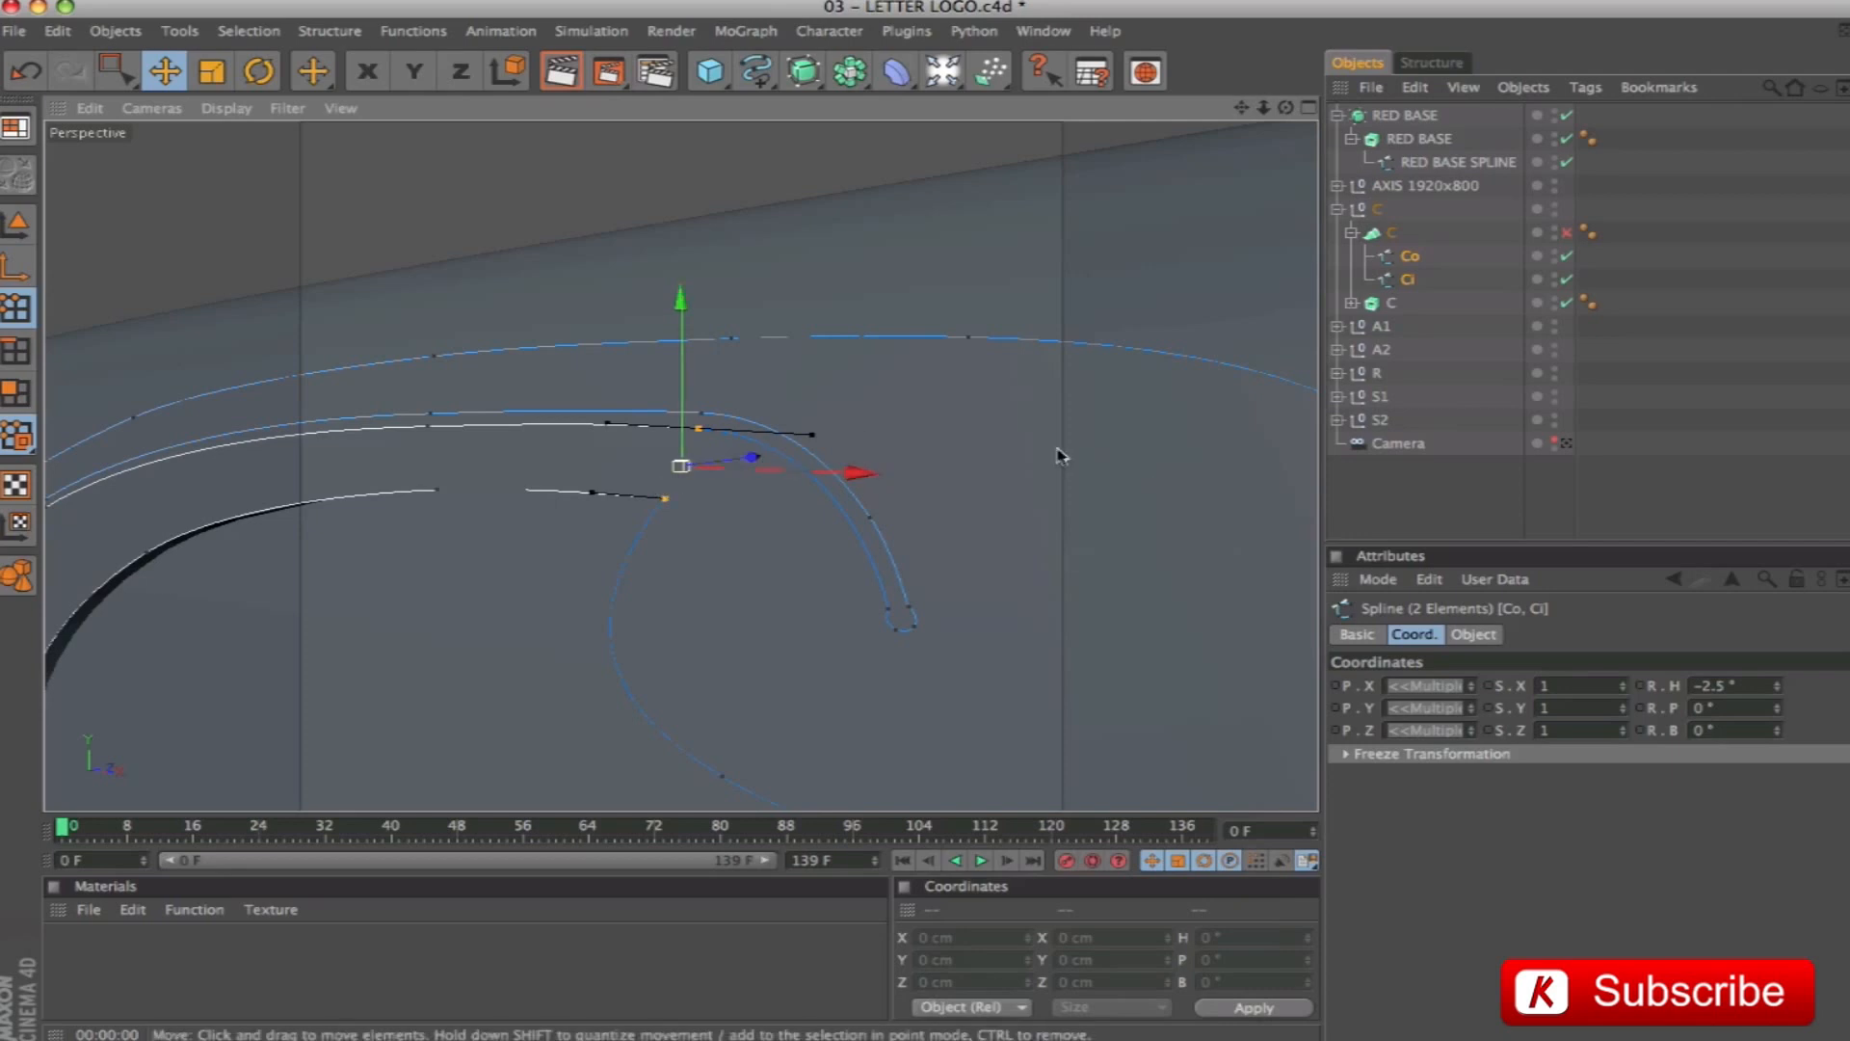
Re-enable the C loft, return to whole-object editing and clear the selection
scroll(1060, 456, down, 10)
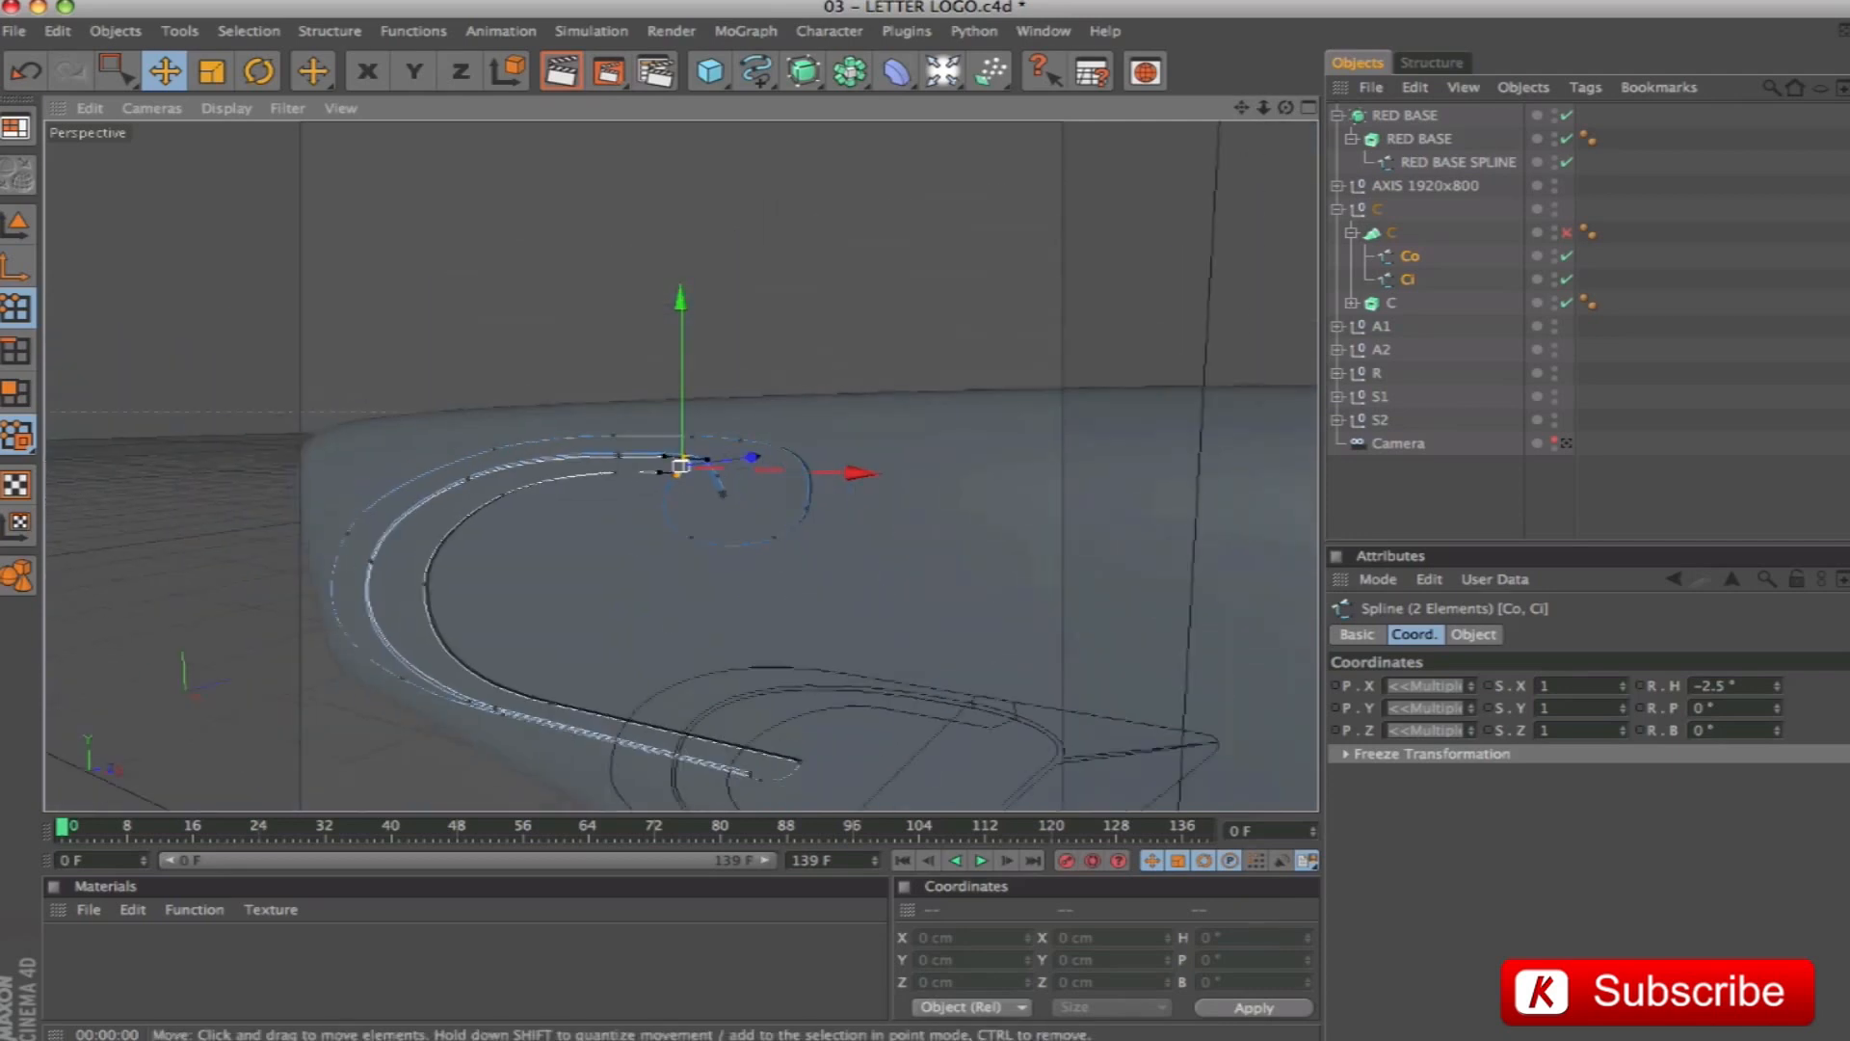
click(1566, 234)
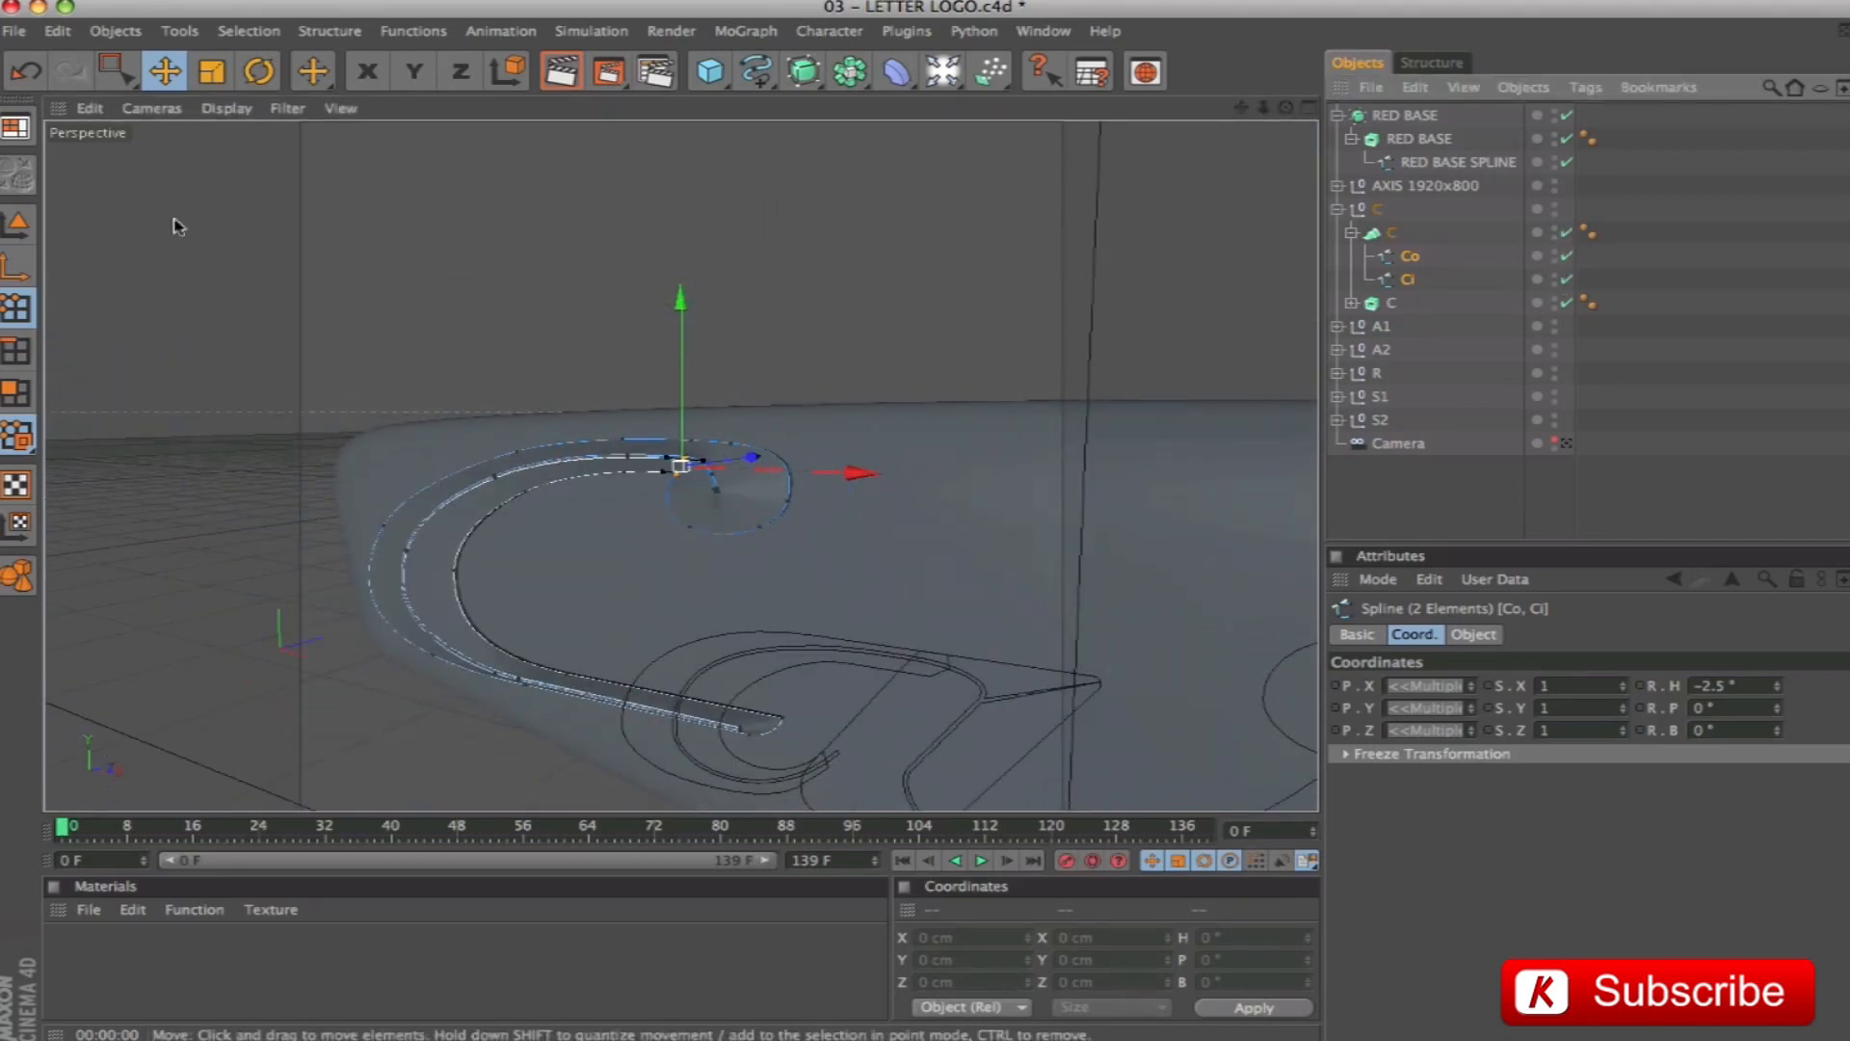
click(17, 224)
click(1342, 482)
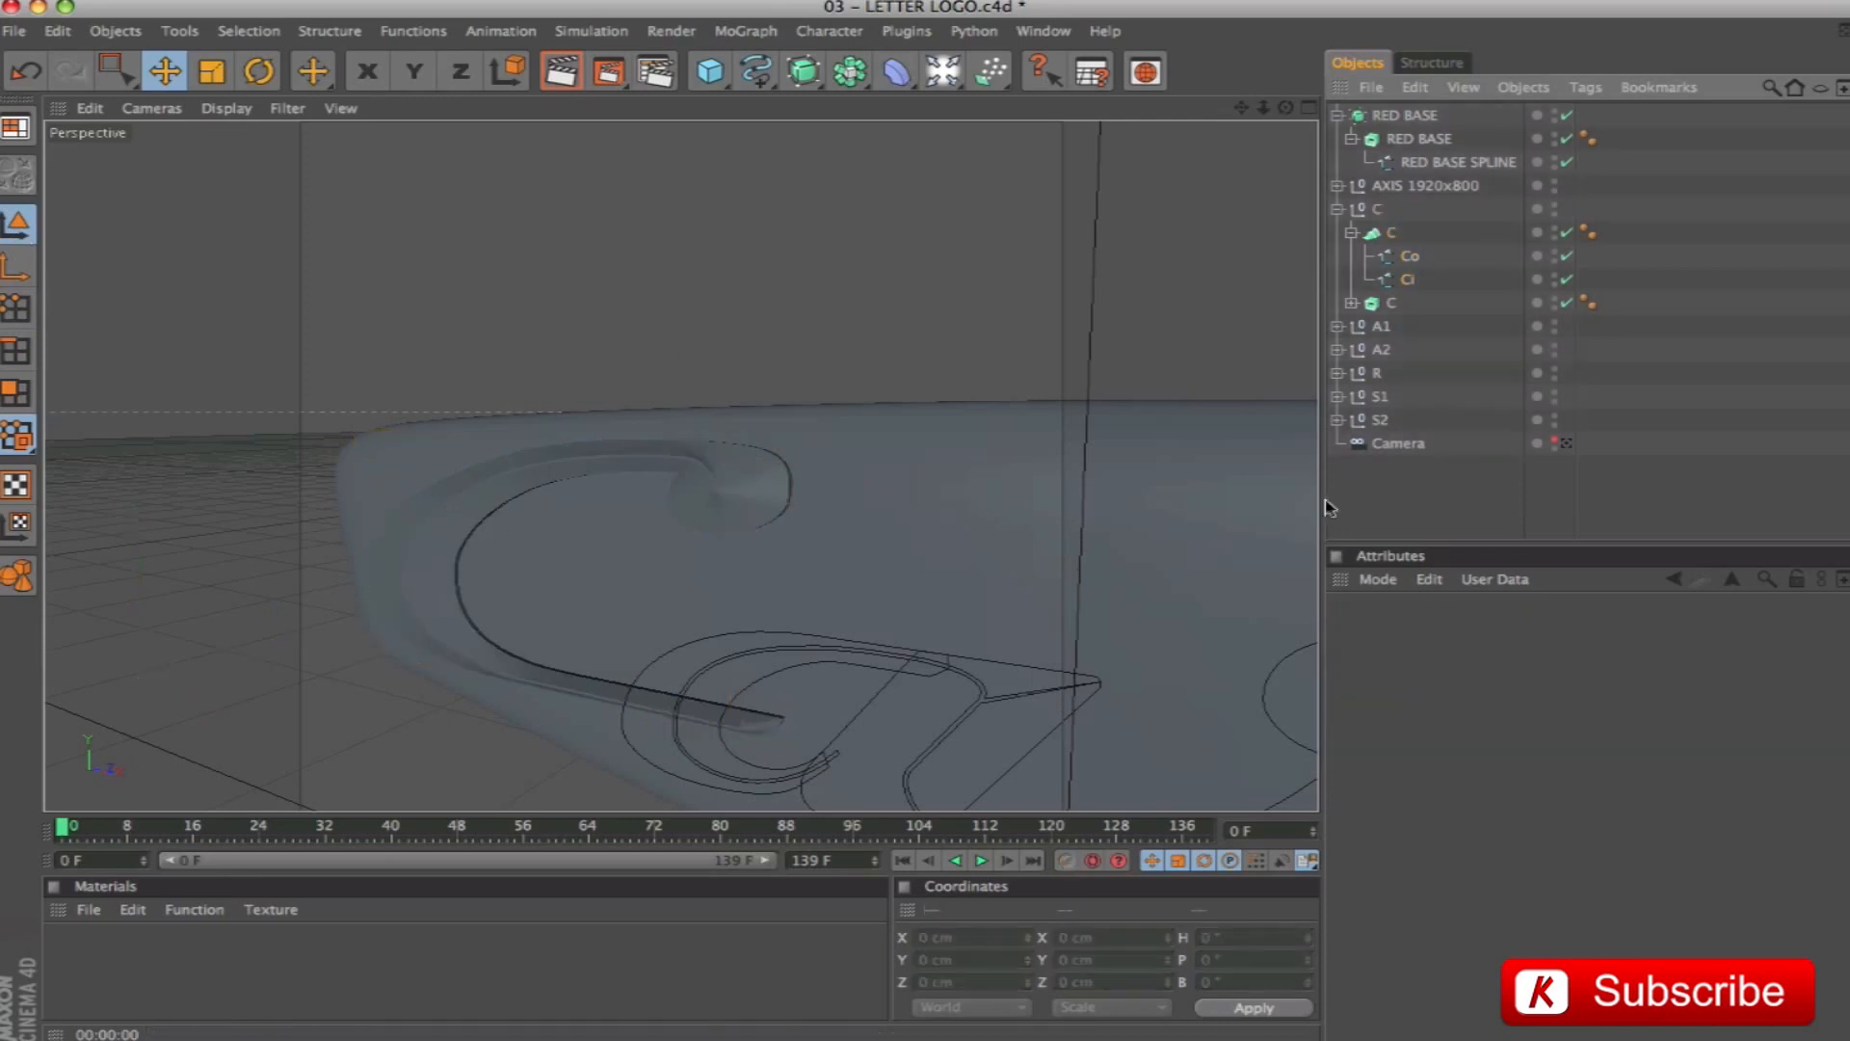
Set the C extrusion's Z movement to 2.5 cm and render the view to check its depth behind the base
scroll(694, 453, down, 3)
alt+drag(1224, 151, 985, 347)
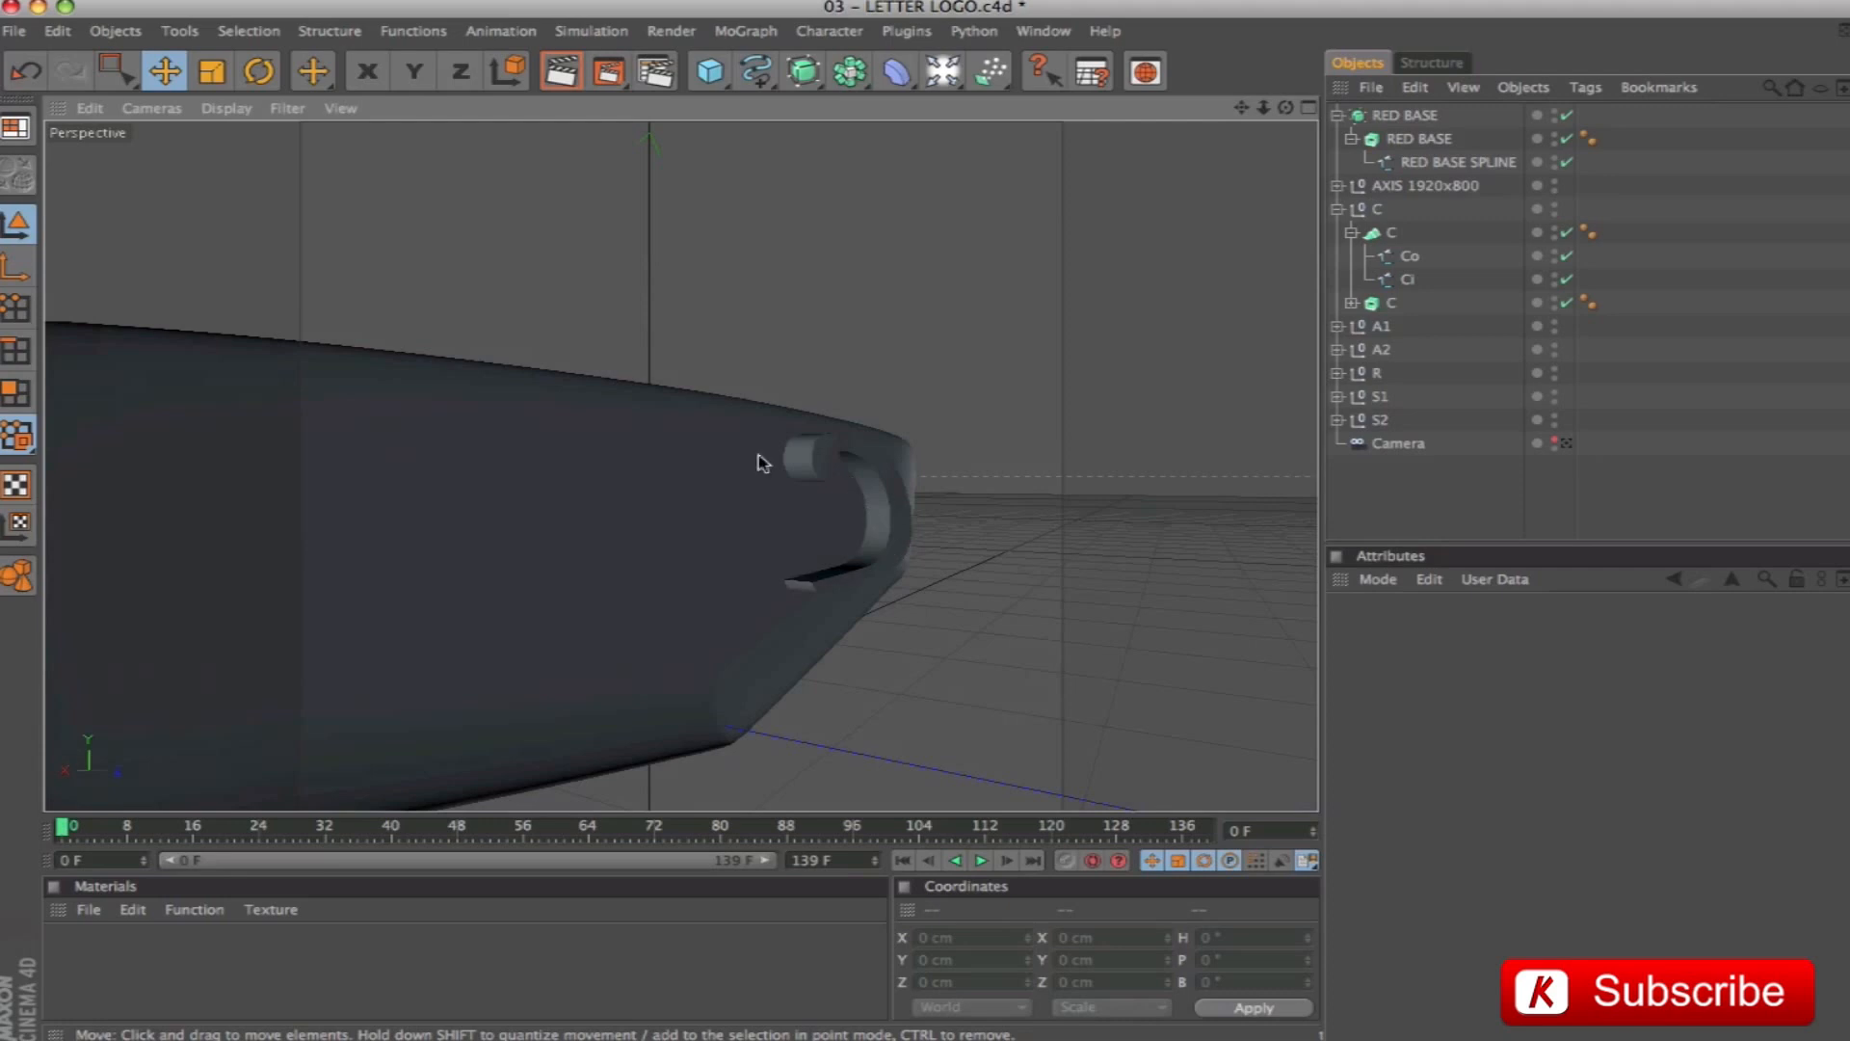
click(1380, 306)
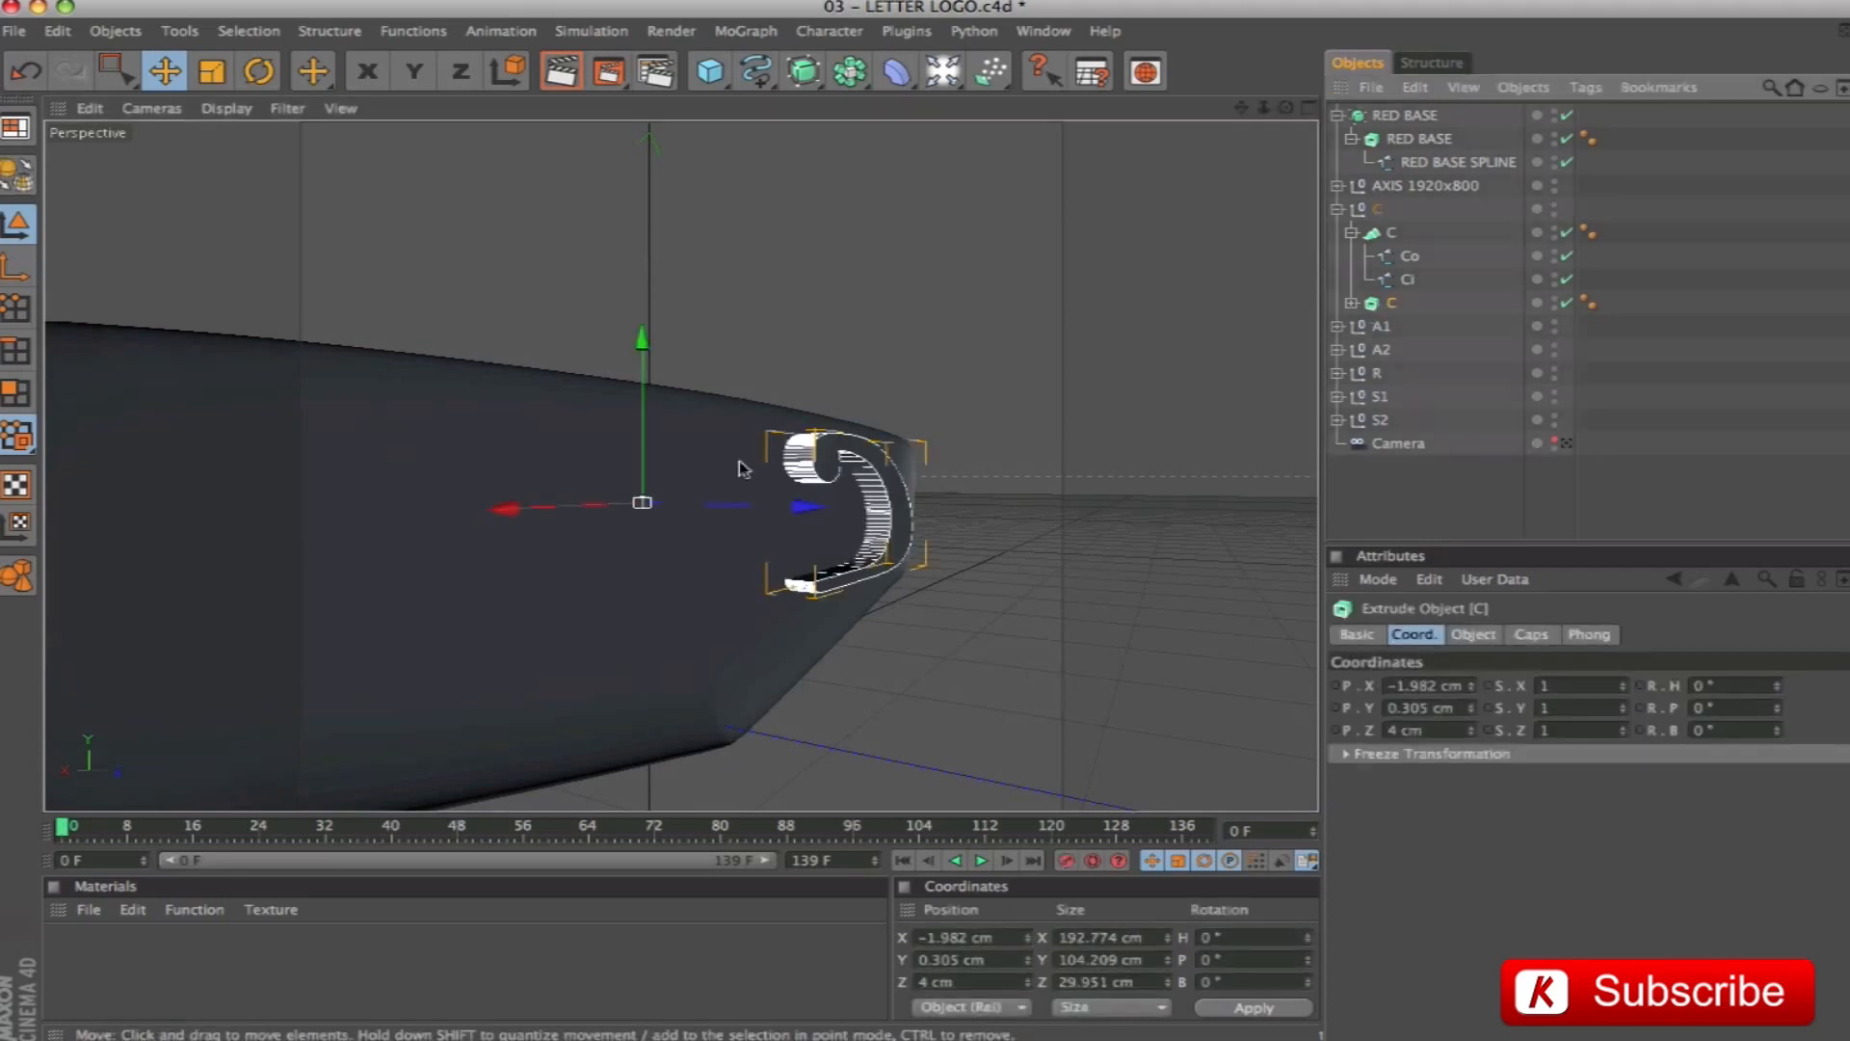
click(1465, 635)
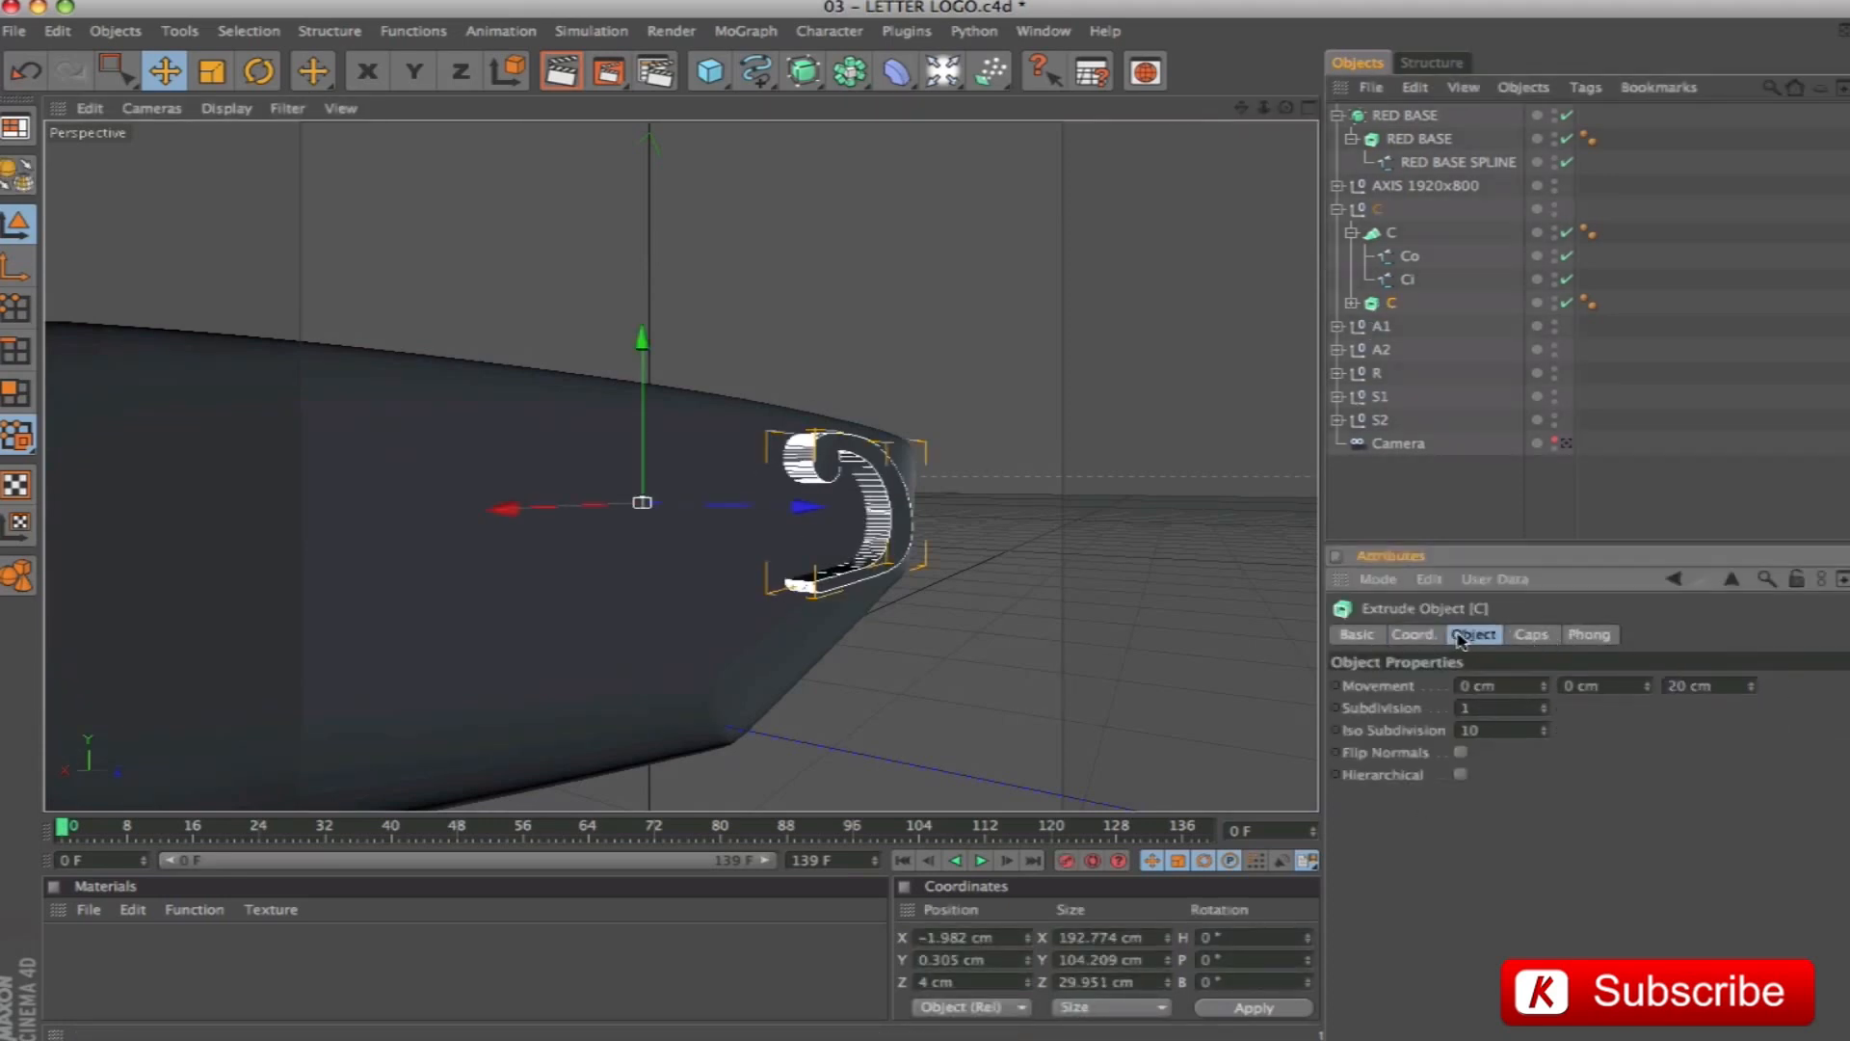
double_click(1682, 686)
text(2,5)
key(Return)
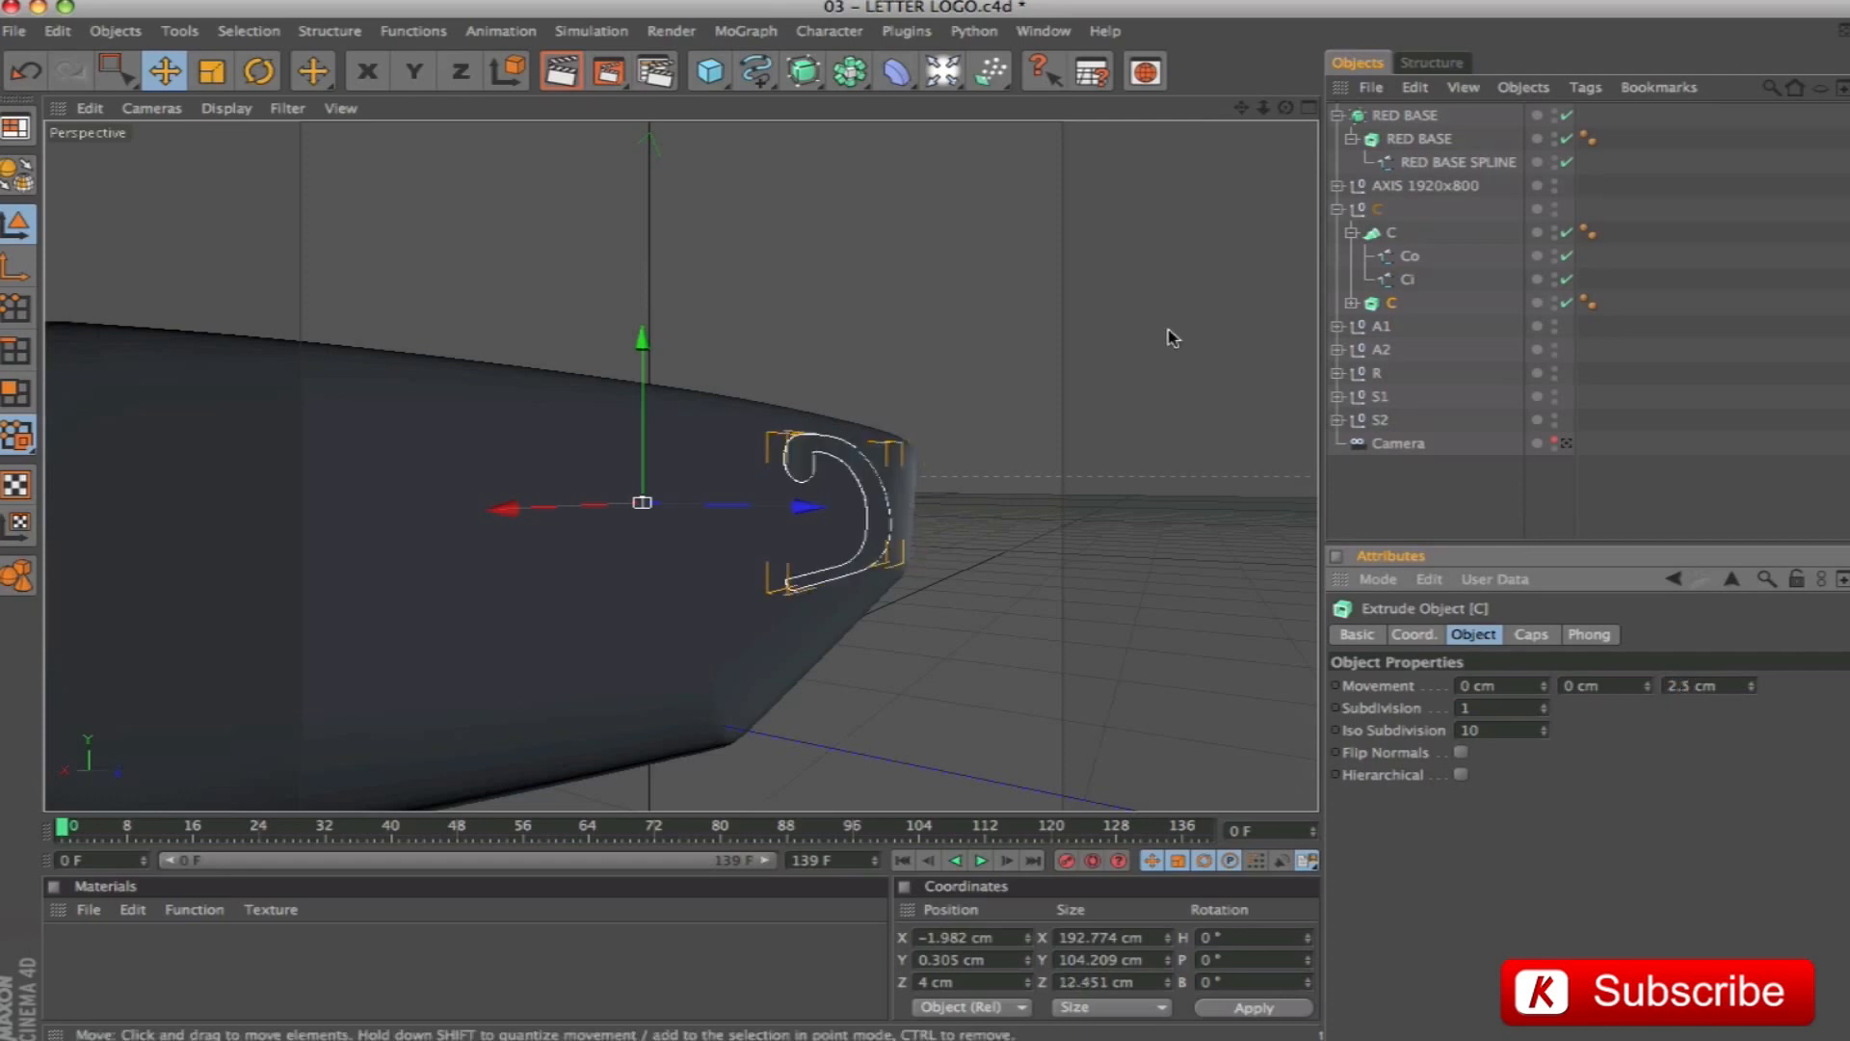
key(super+r)
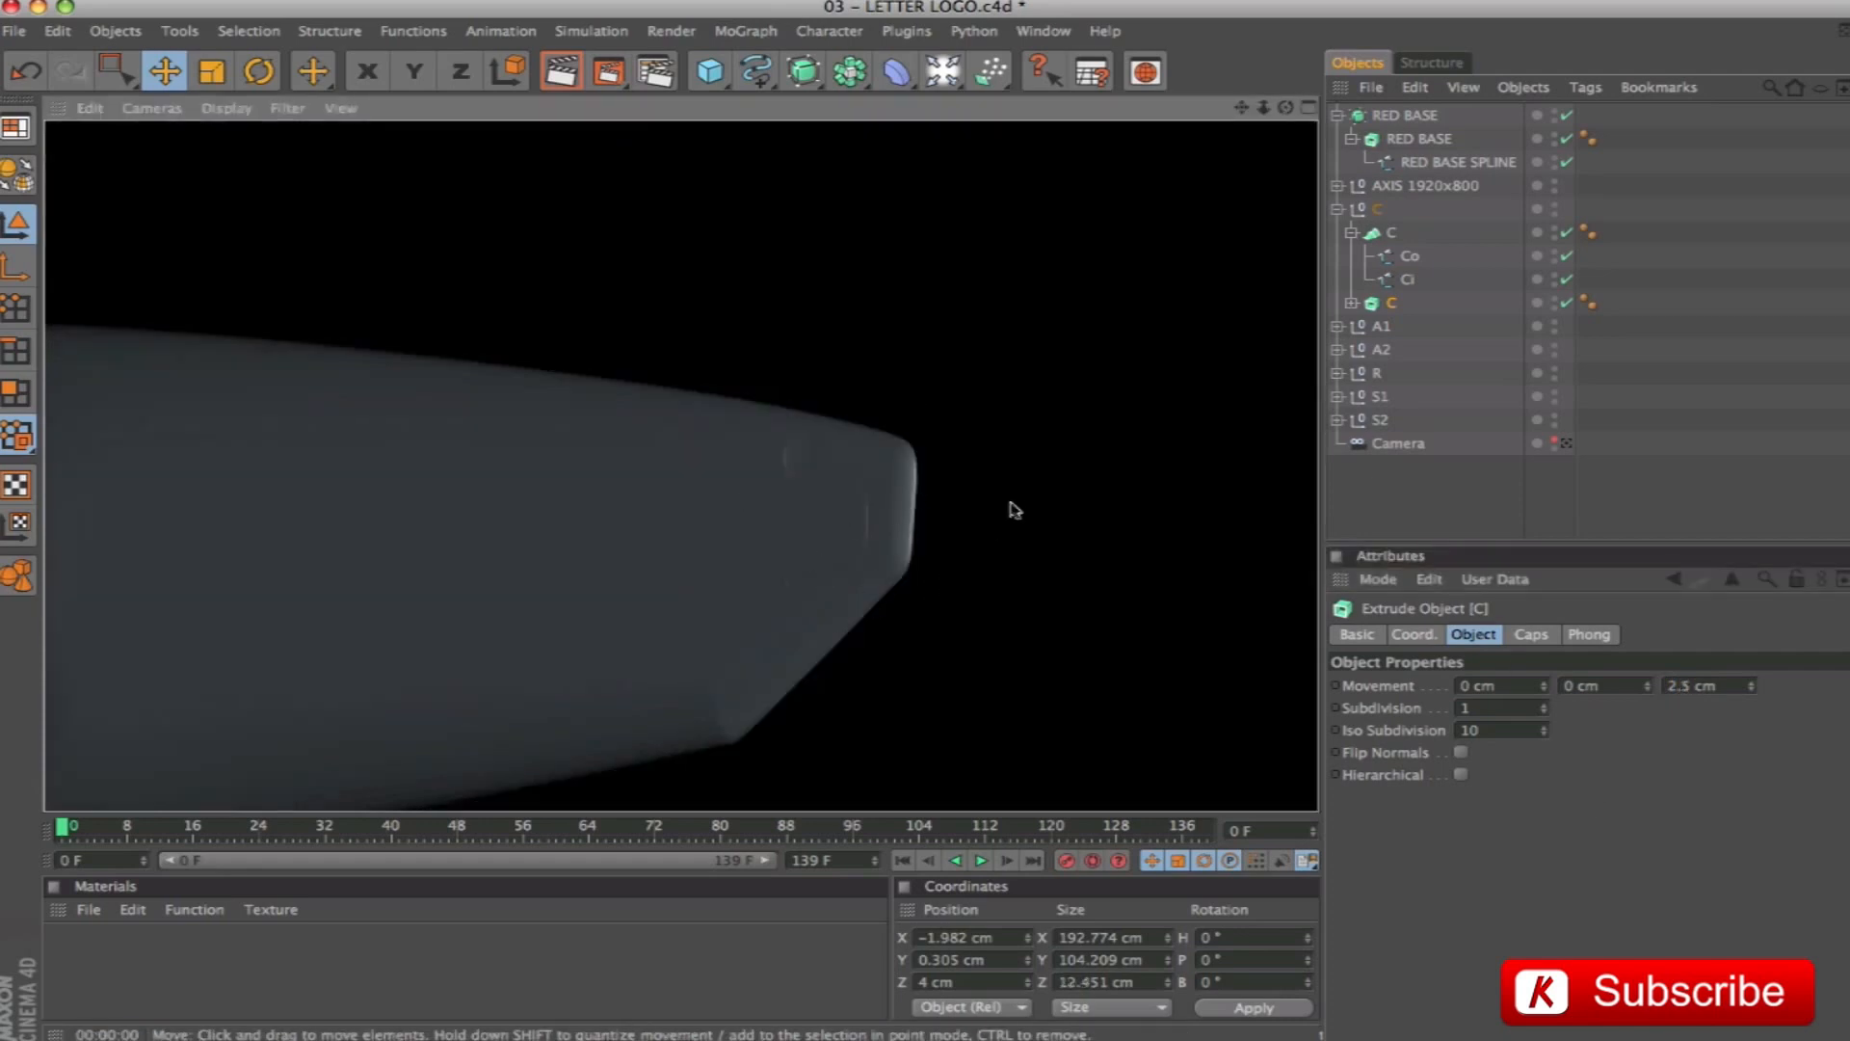
Examine the C from the front, and frame the C splines and letter groups A1 to S2 together against the red base
alt+drag(1069, 427, 1243, 473)
alt+drag(973, 511, 1036, 460)
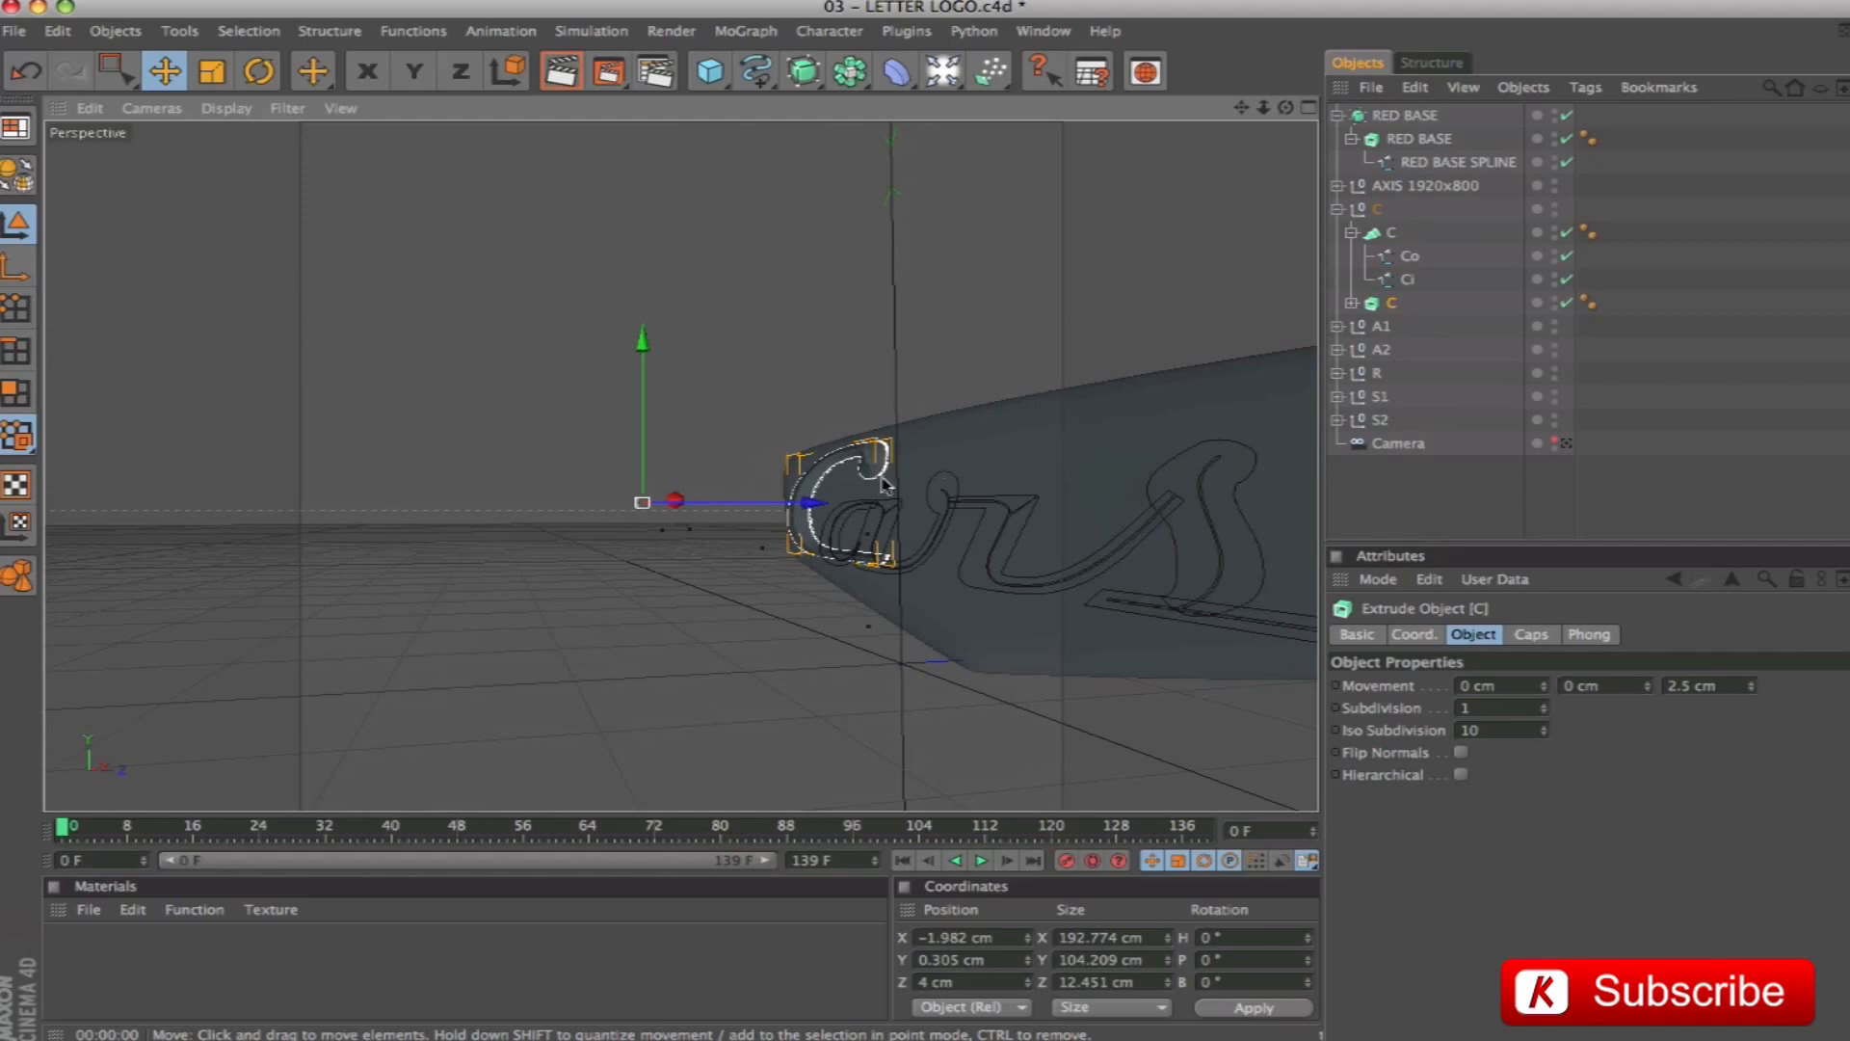
key(o)
alt+drag(1201, 397, 1184, 441)
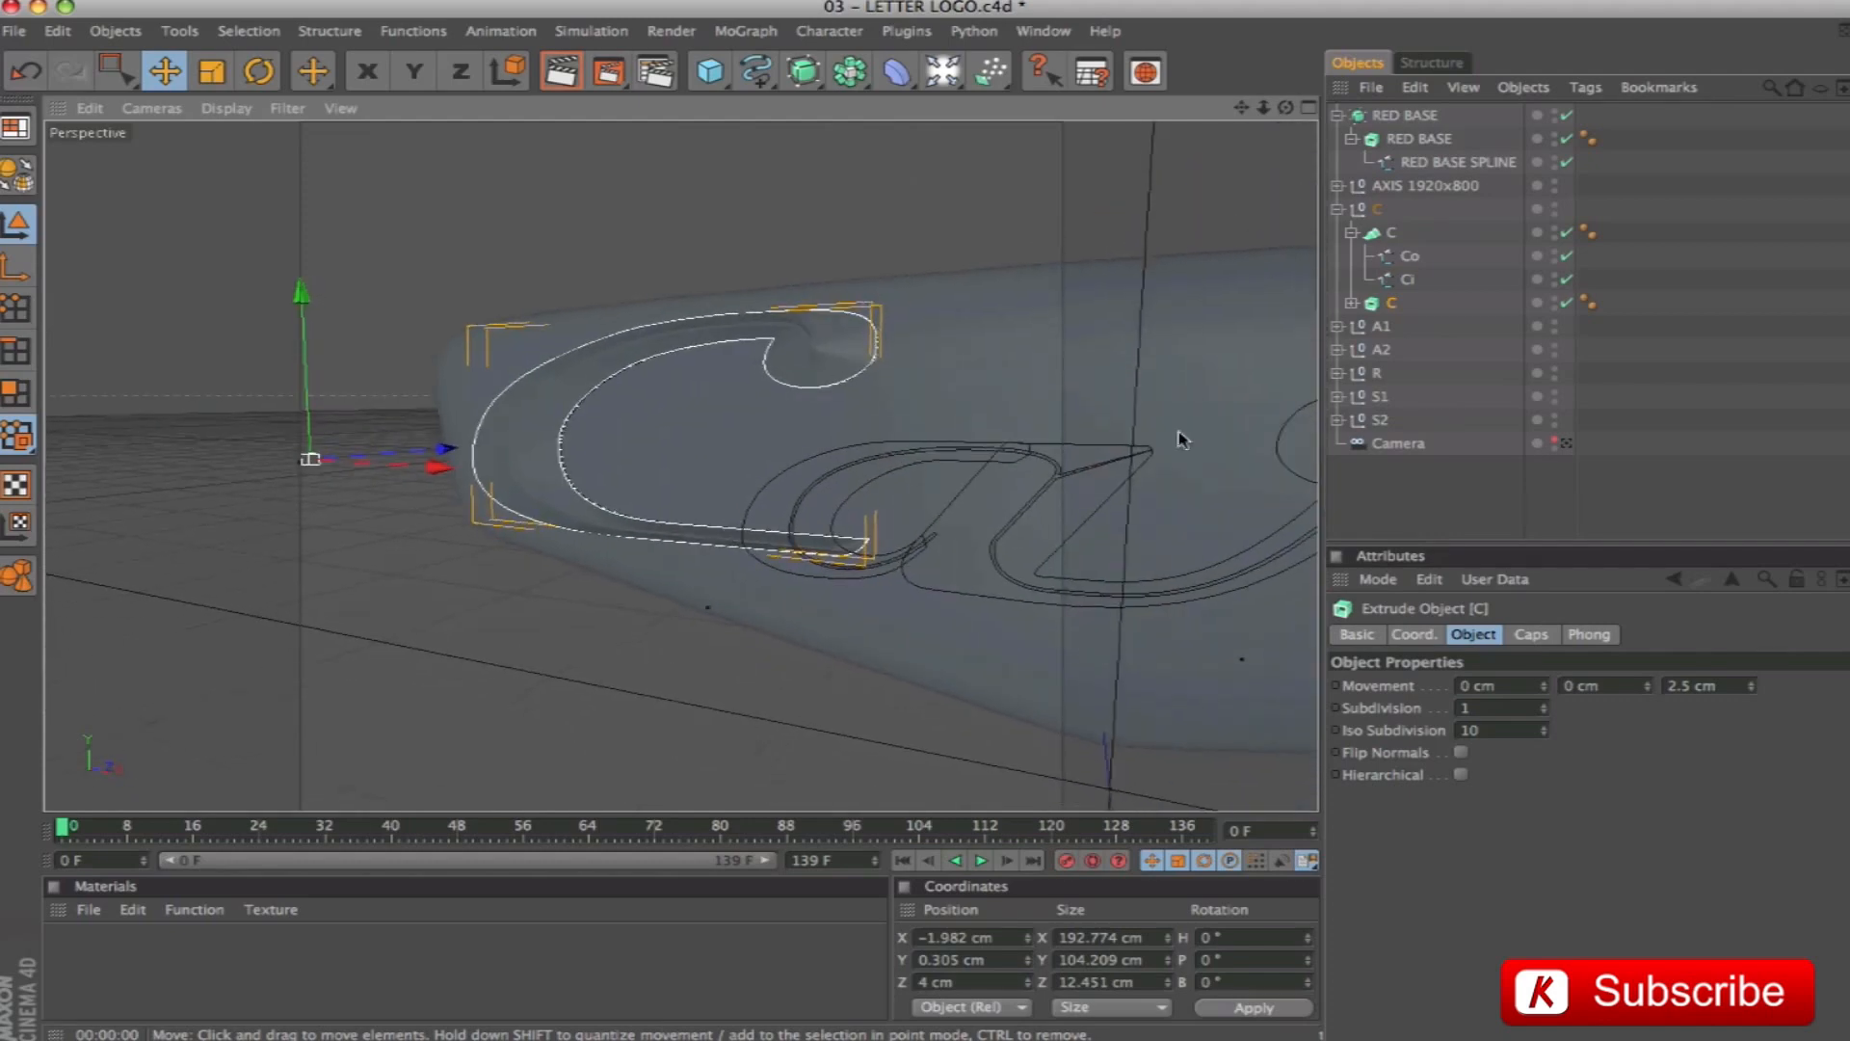
scroll(964, 433, down, 4)
click(1381, 420)
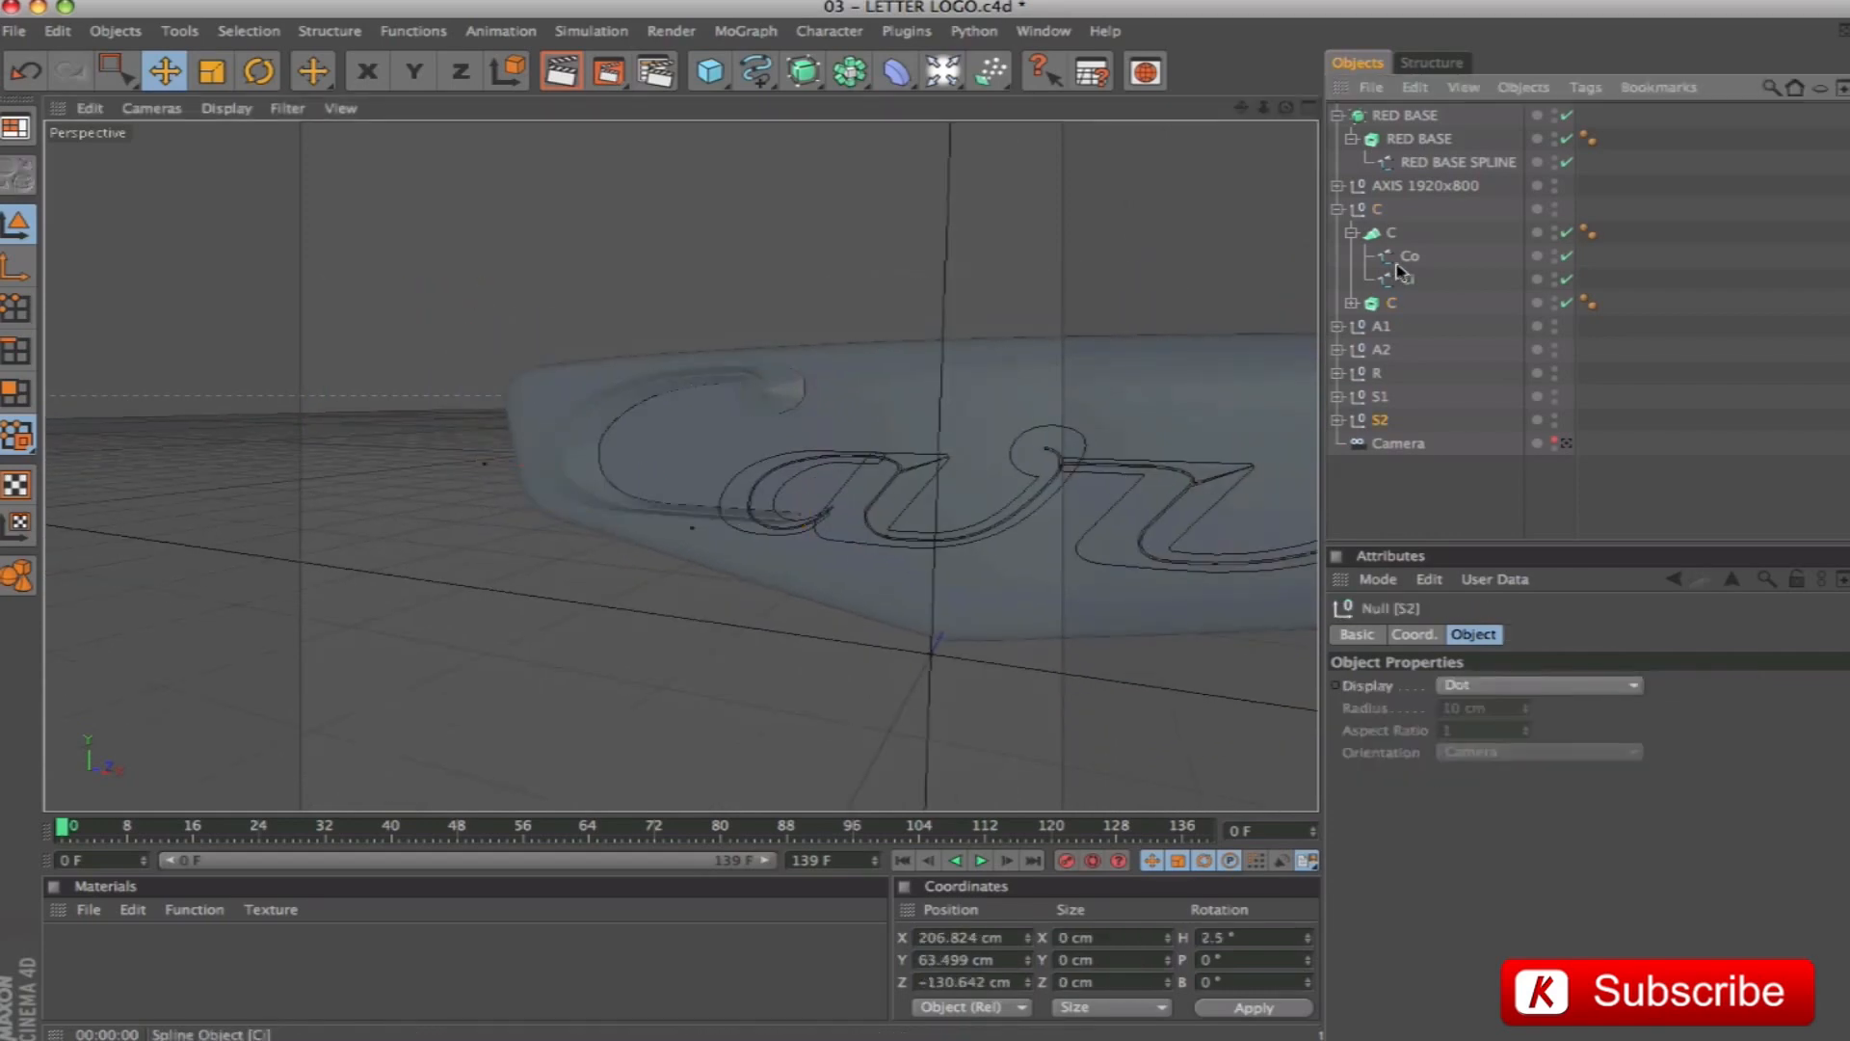
shift+click(1405, 260)
key(o)
alt+drag(1012, 384, 910, 561)
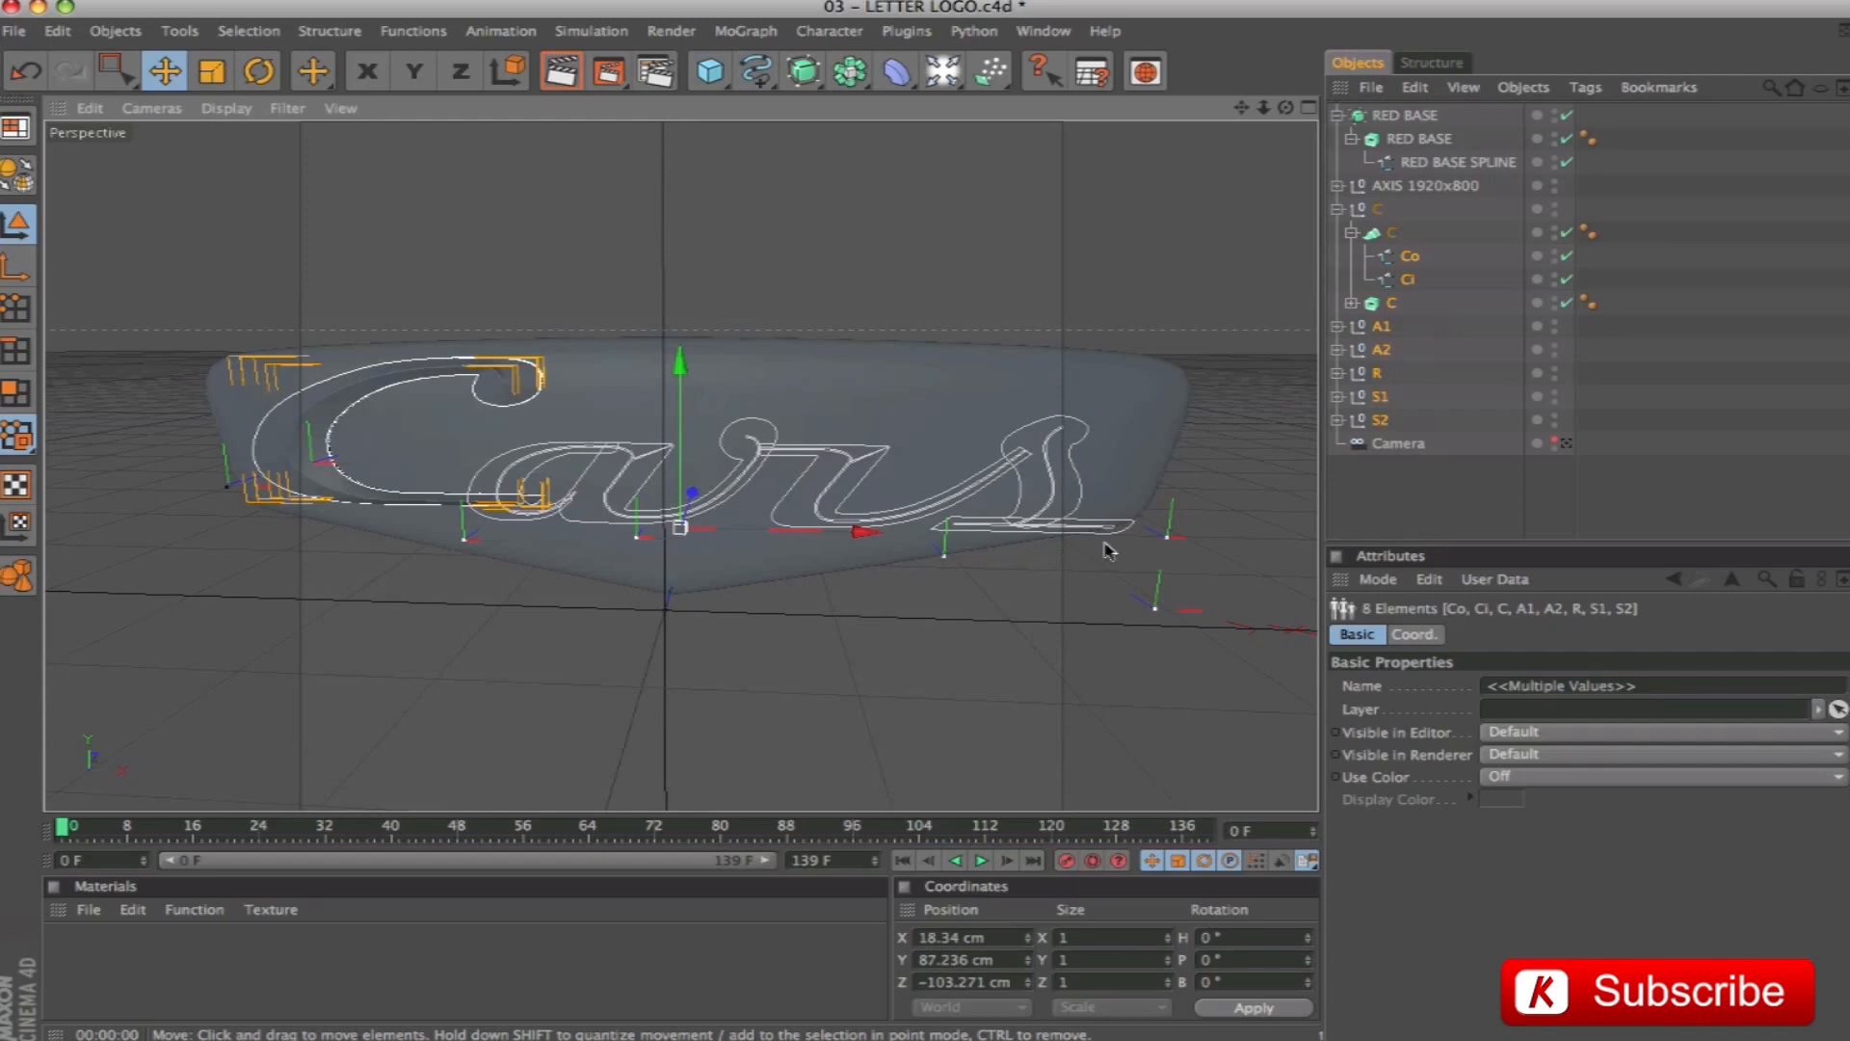
click(1462, 525)
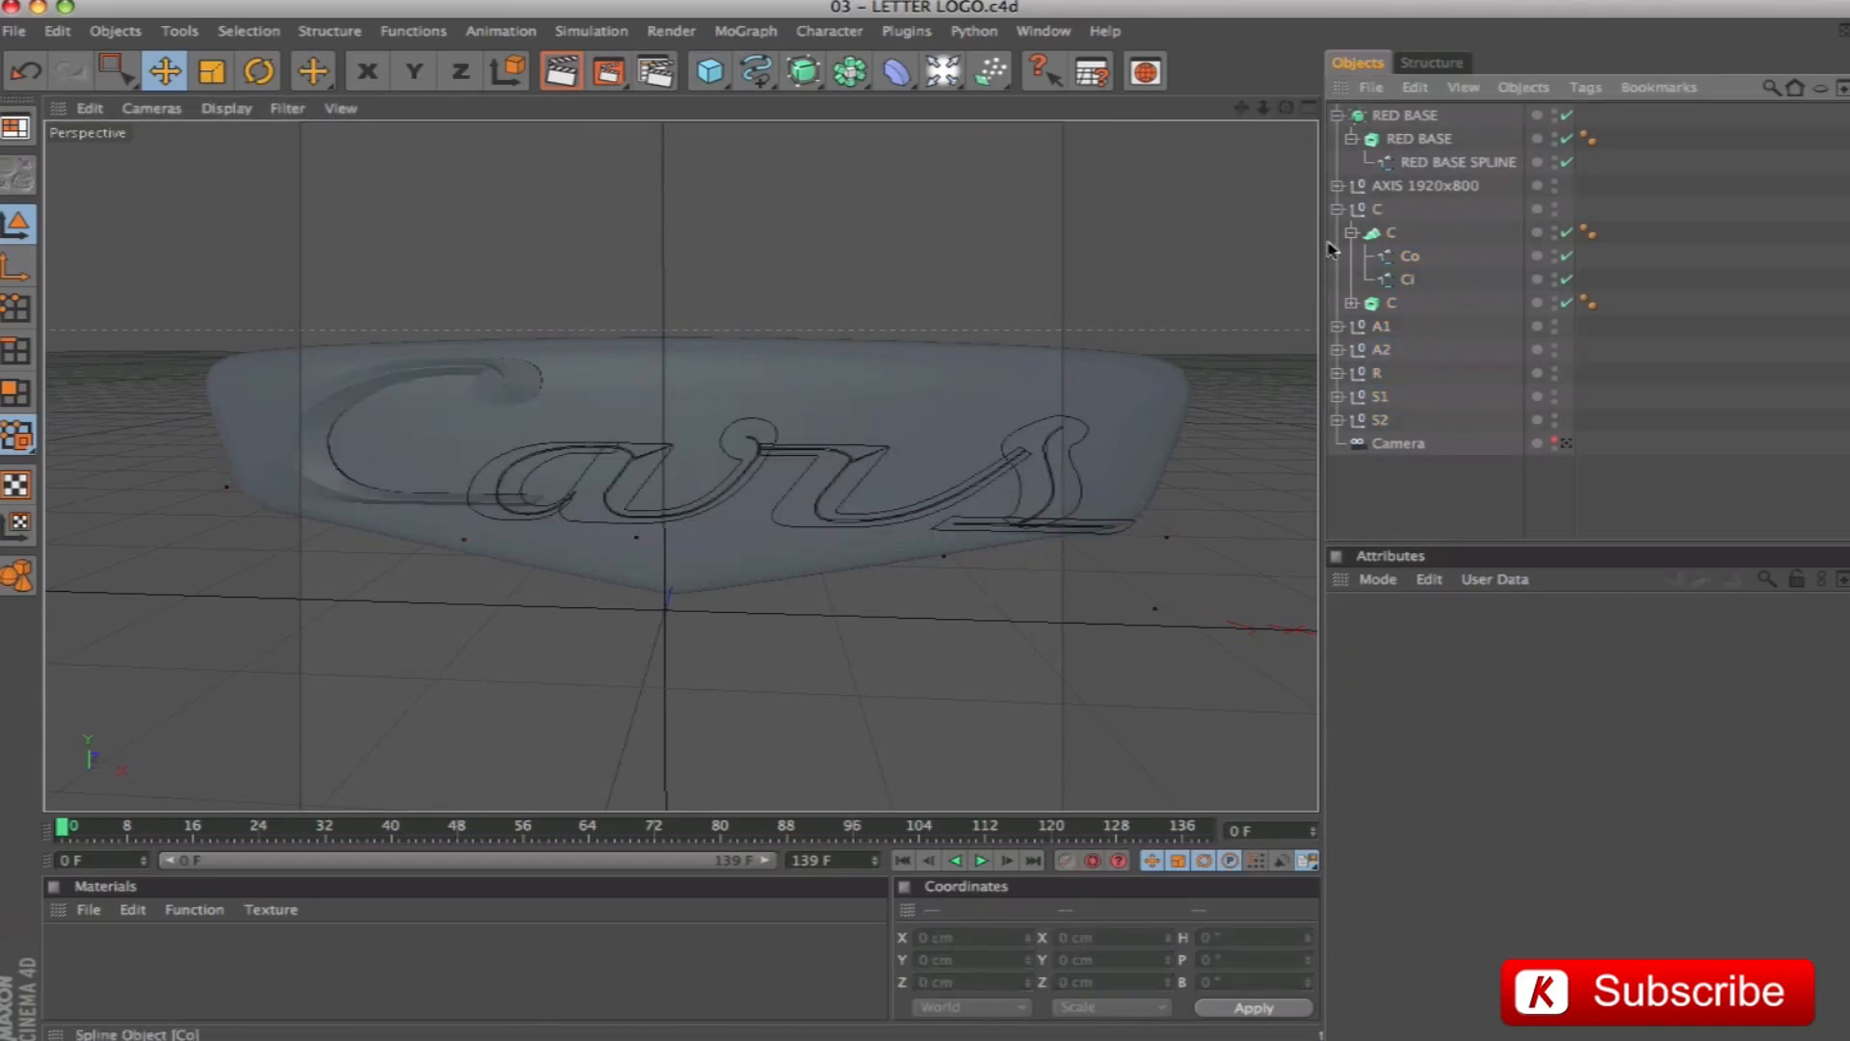
Place the C loft inside a HyperNURBS with editor subdivision 3 and render the view
click(1389, 233)
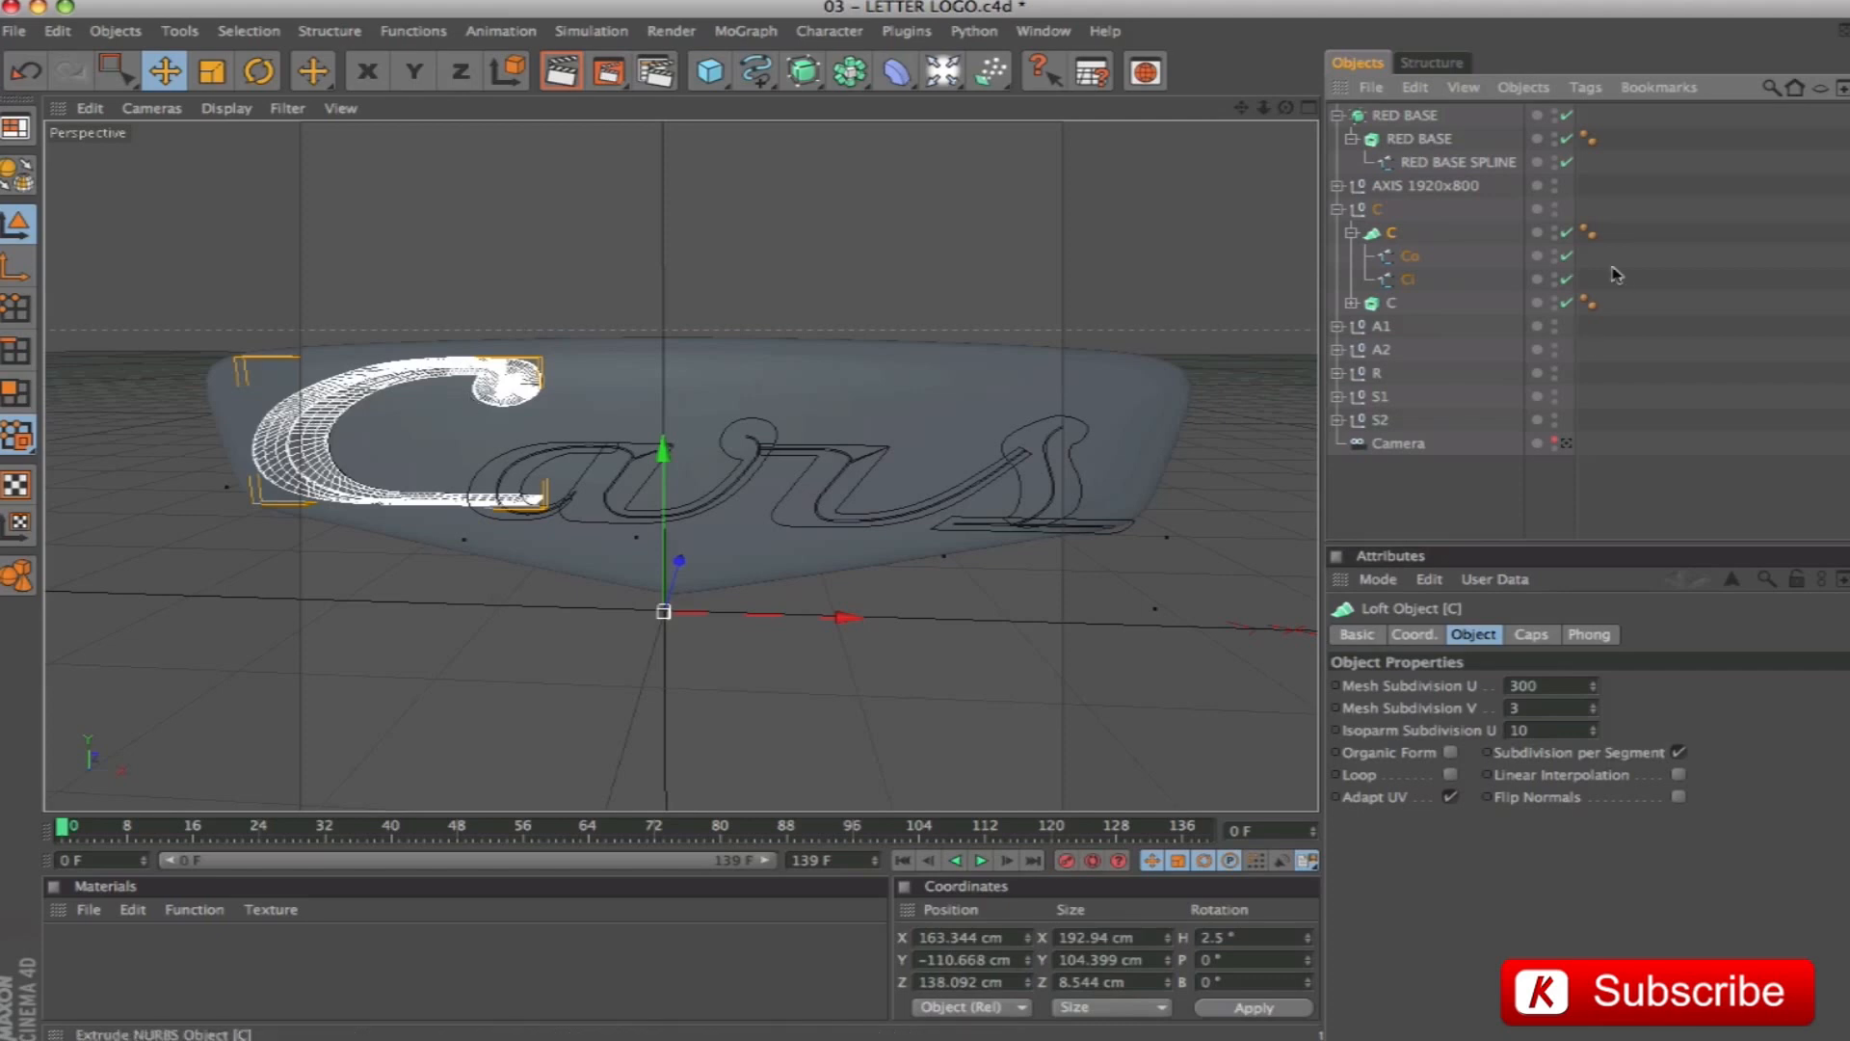
click(1352, 232)
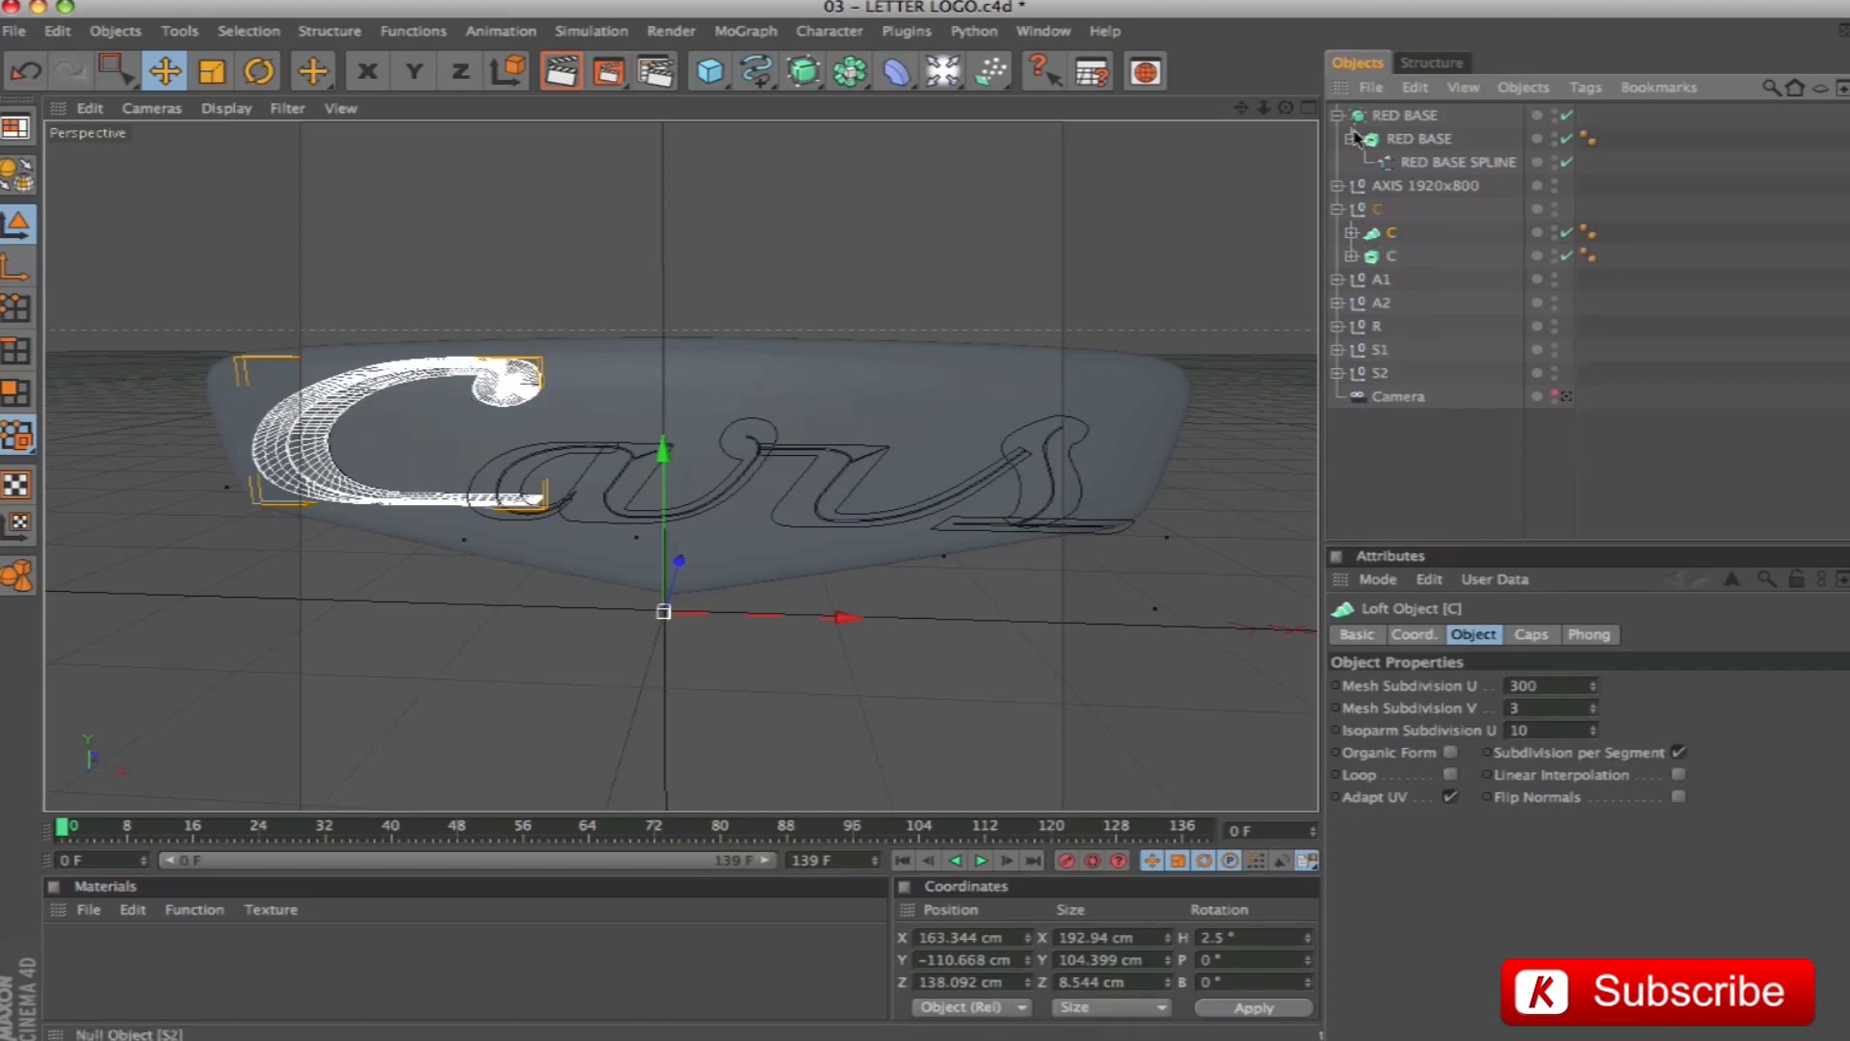
alt+drag(802, 72, 866, 89)
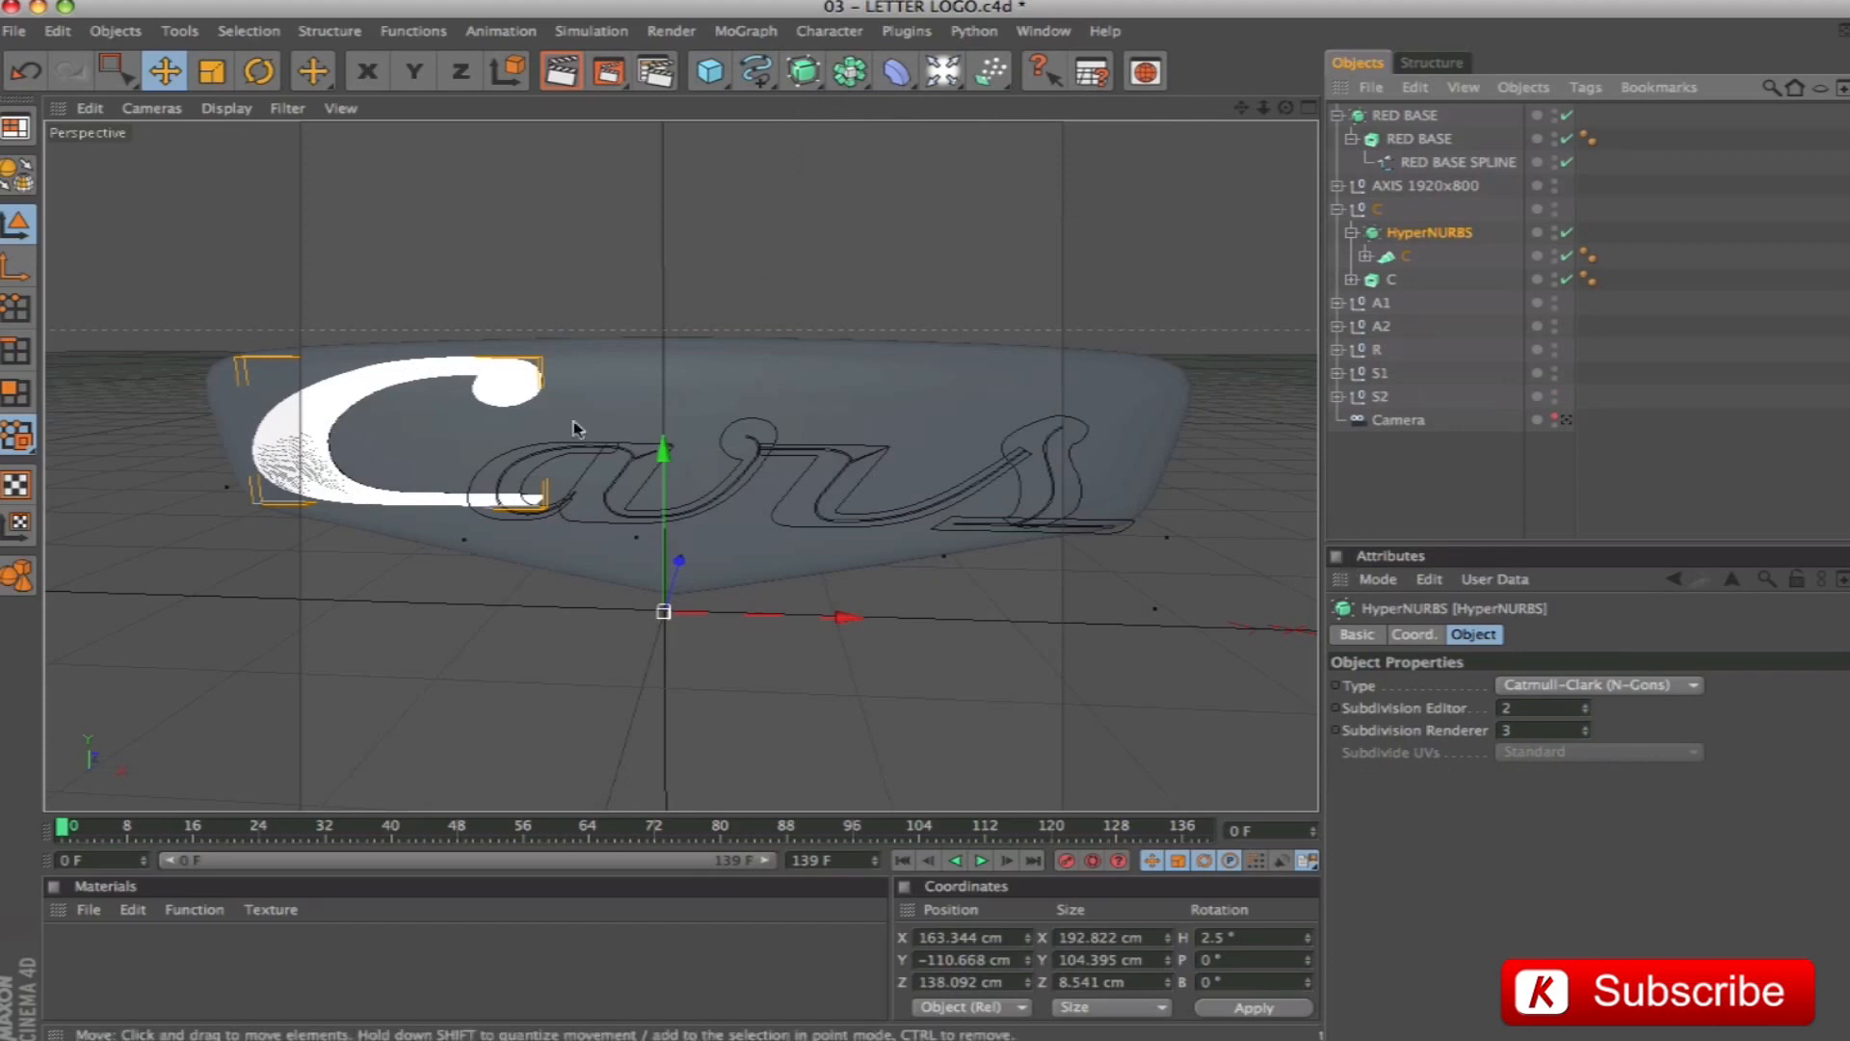
click(1585, 705)
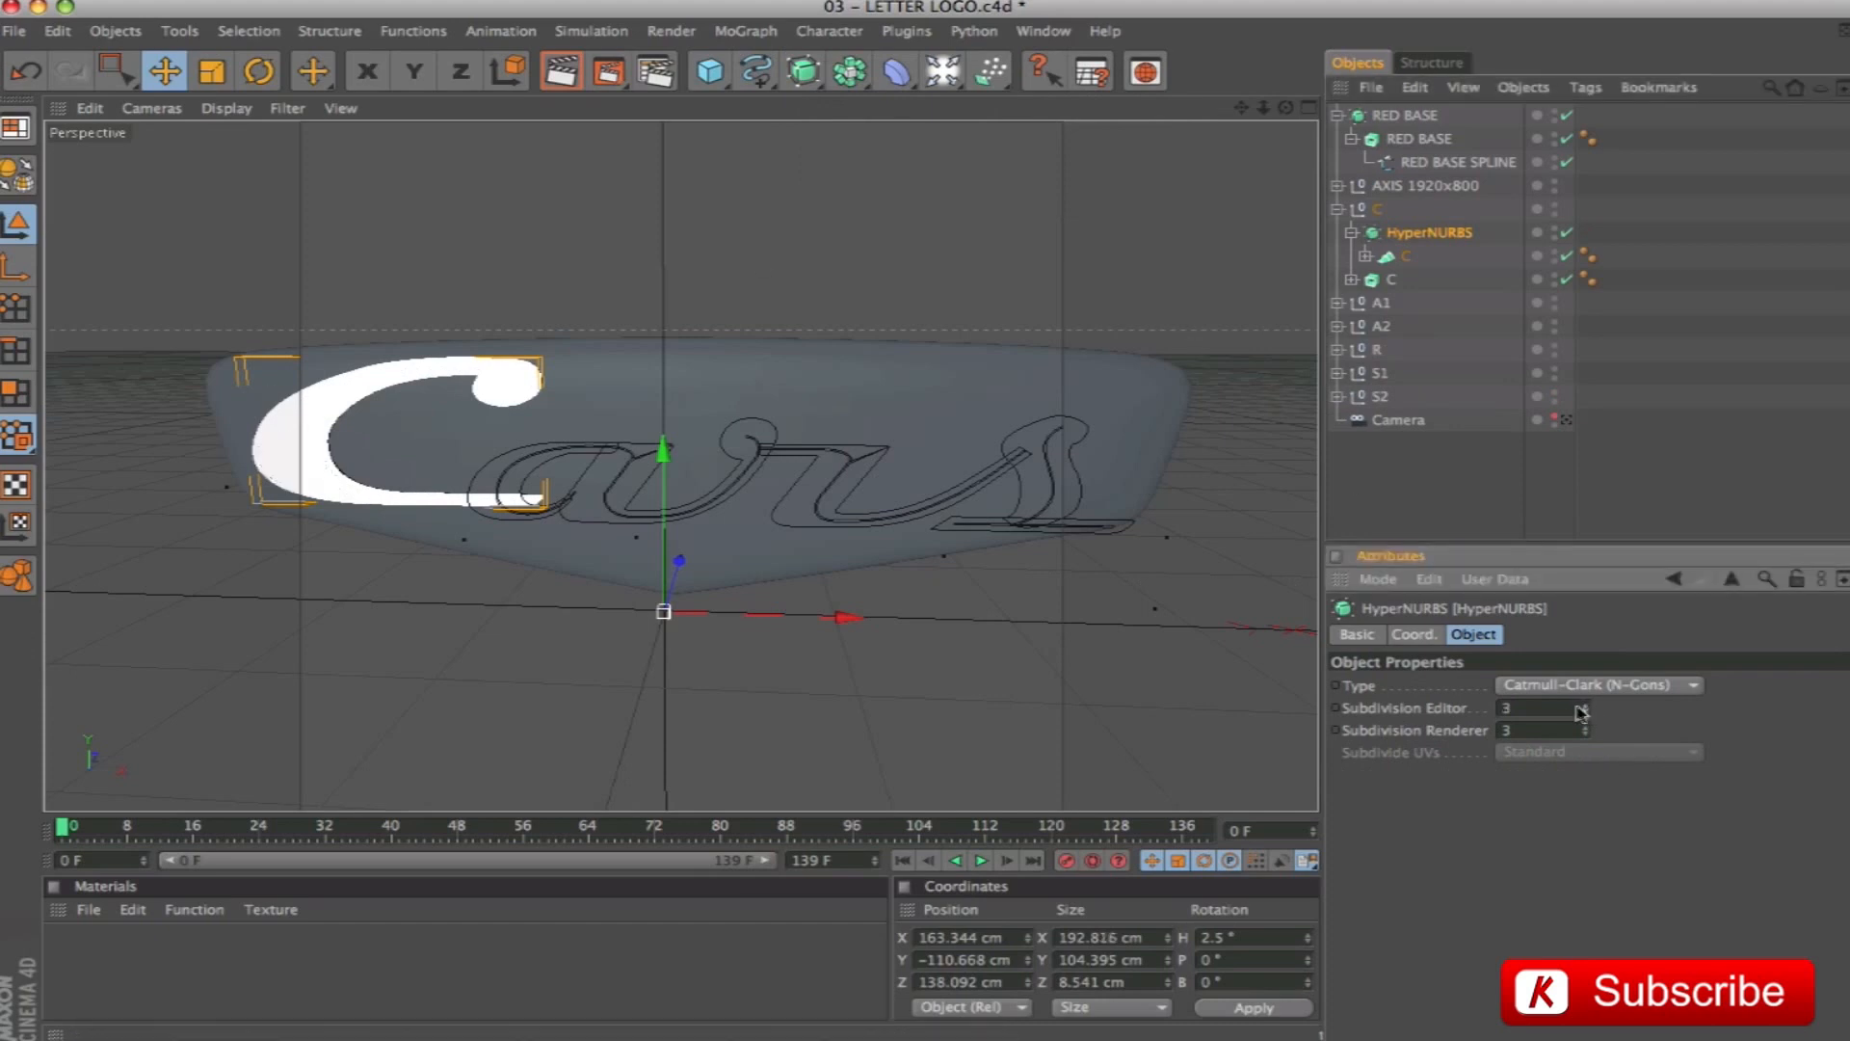
key(ctrl+r)
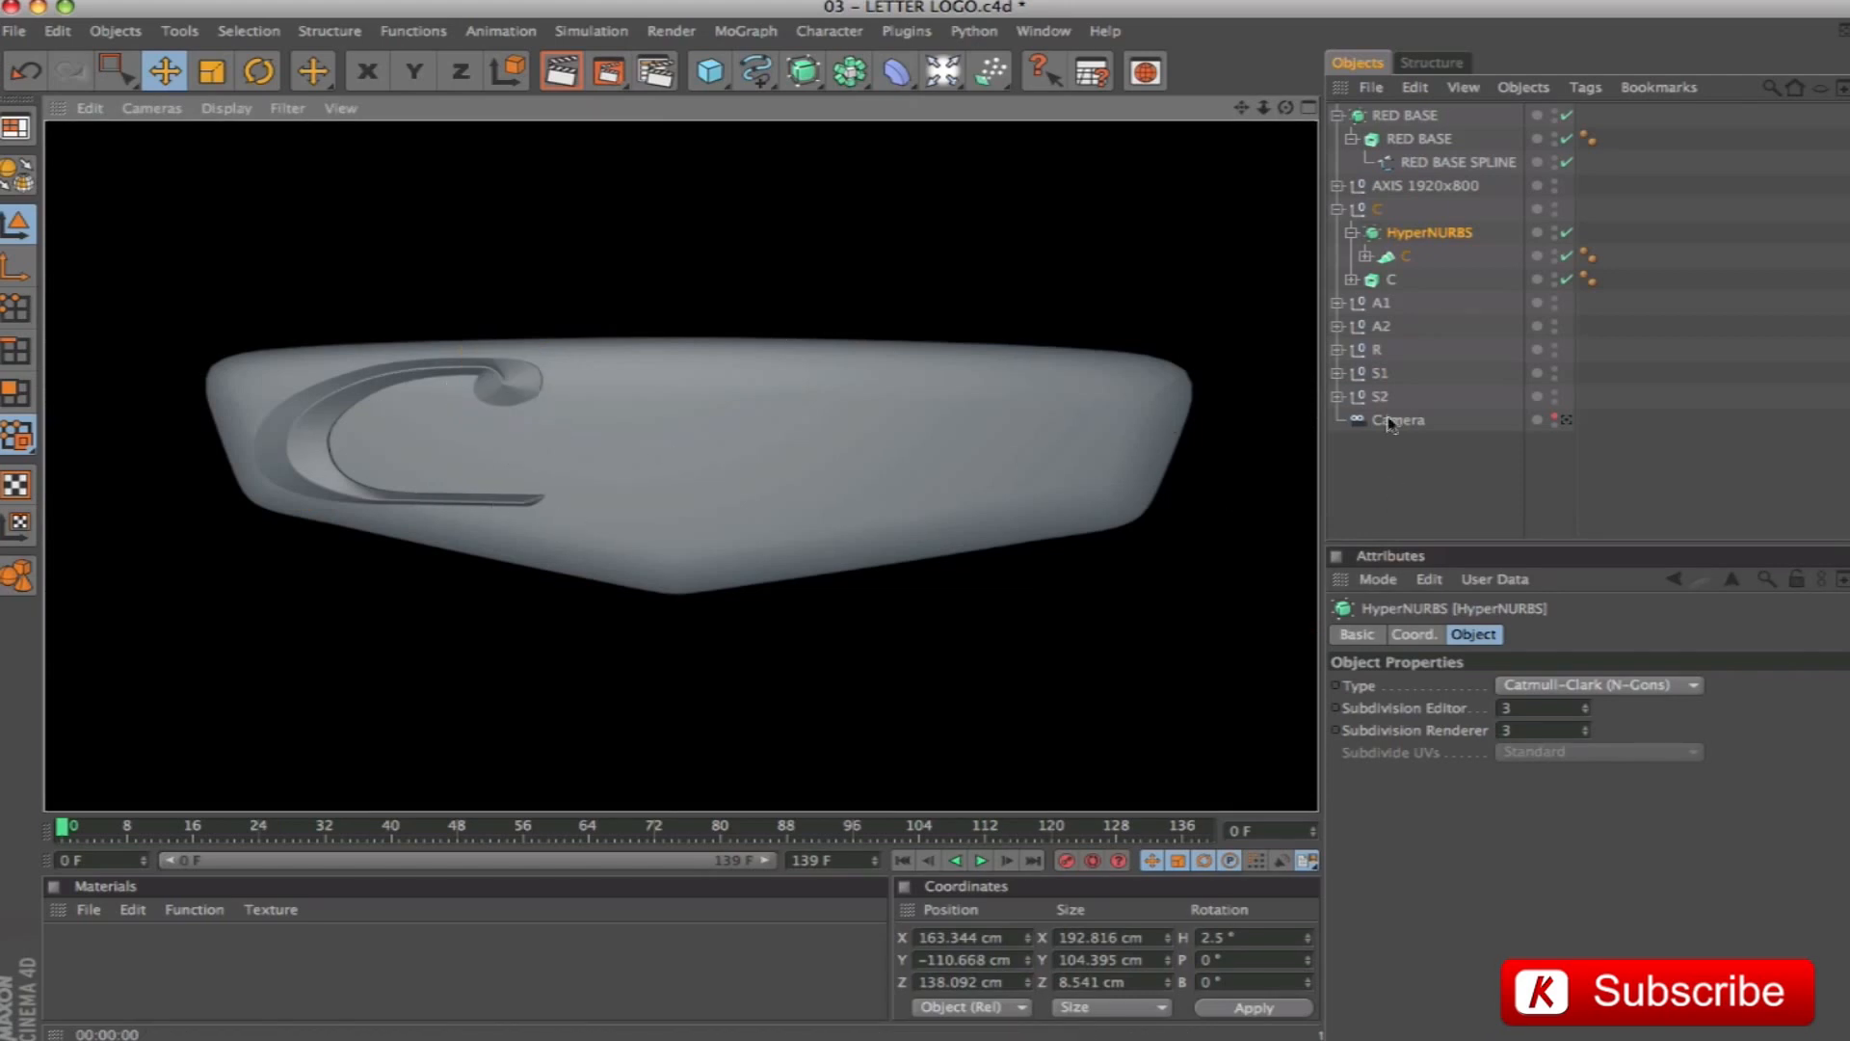
Rename the HyperNURBS as C, collapse it and clear the selection
double_click(1413, 234)
text(C)
key(Return)
click(1352, 233)
click(1391, 493)
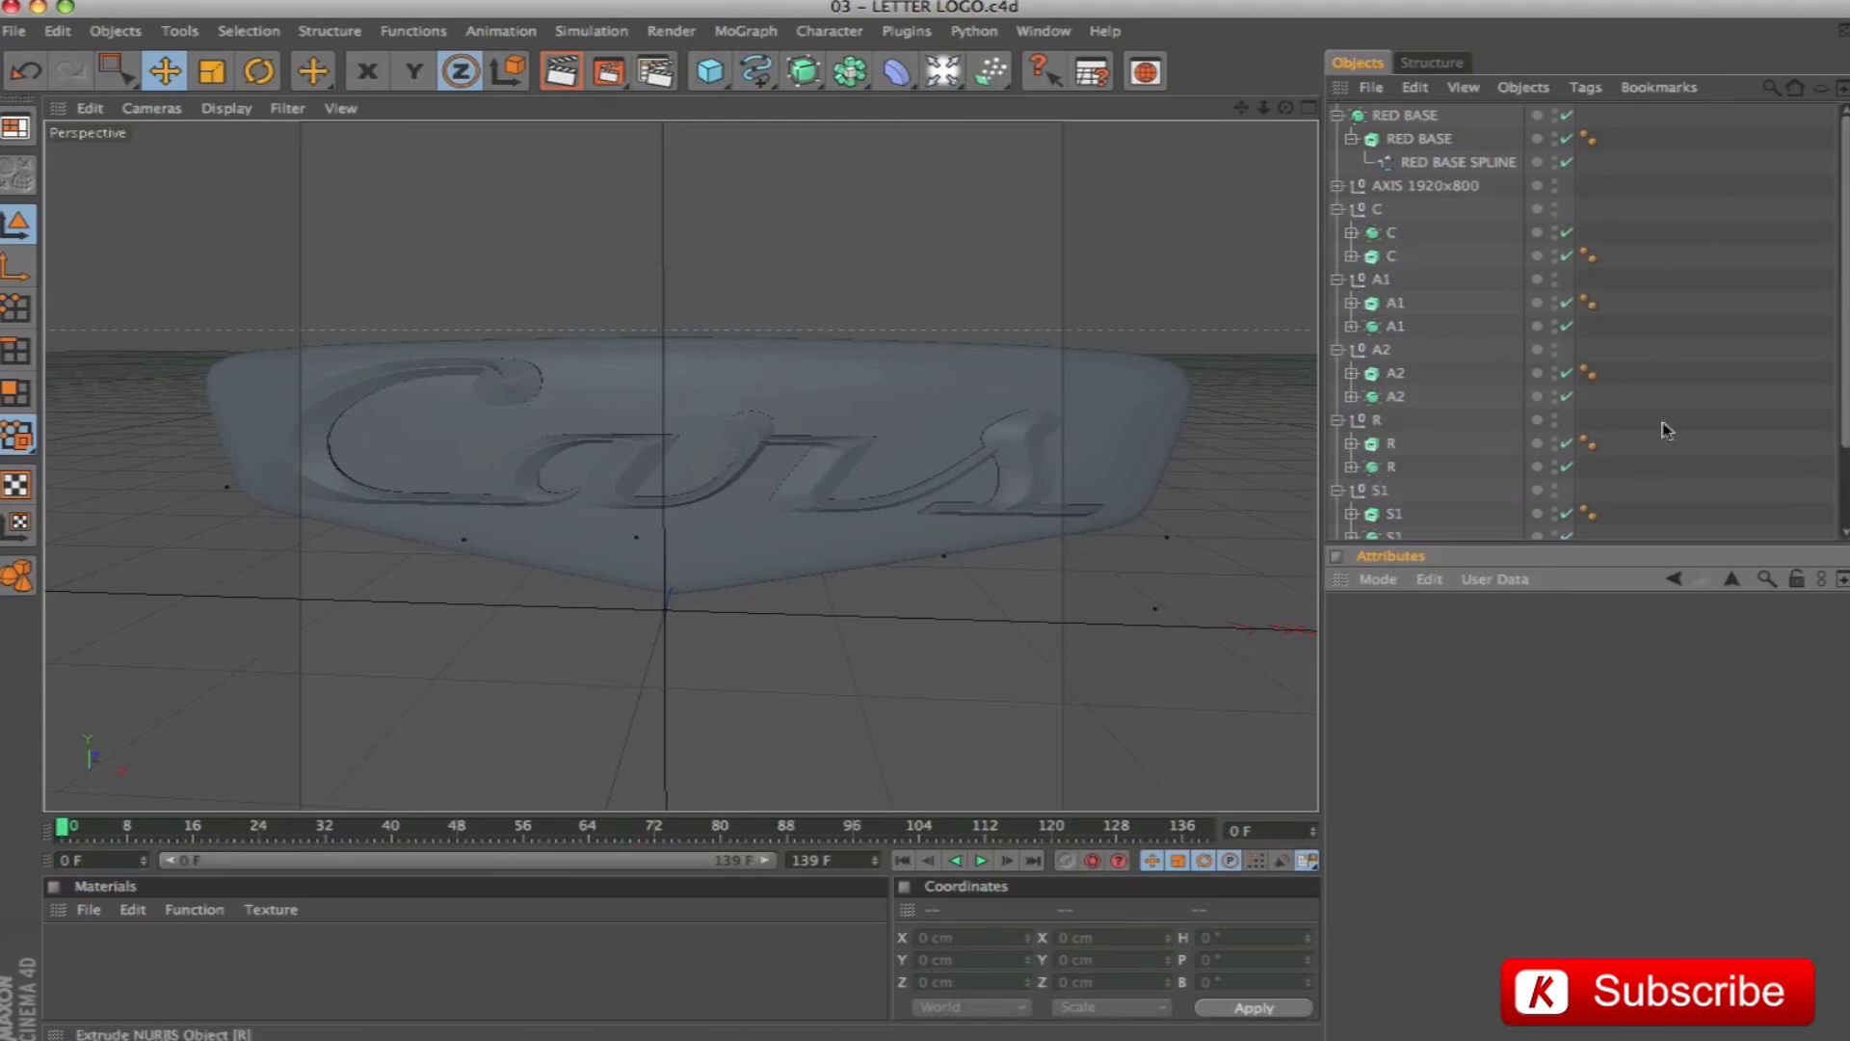
Render the view to examine all the Cars letters, and expand the C HyperNURBS to show its loft
mouse_move(1846, 335)
mouse_down()
mouse_move(1846, 415)
mouse_move(1846, 332)
mouse_up()
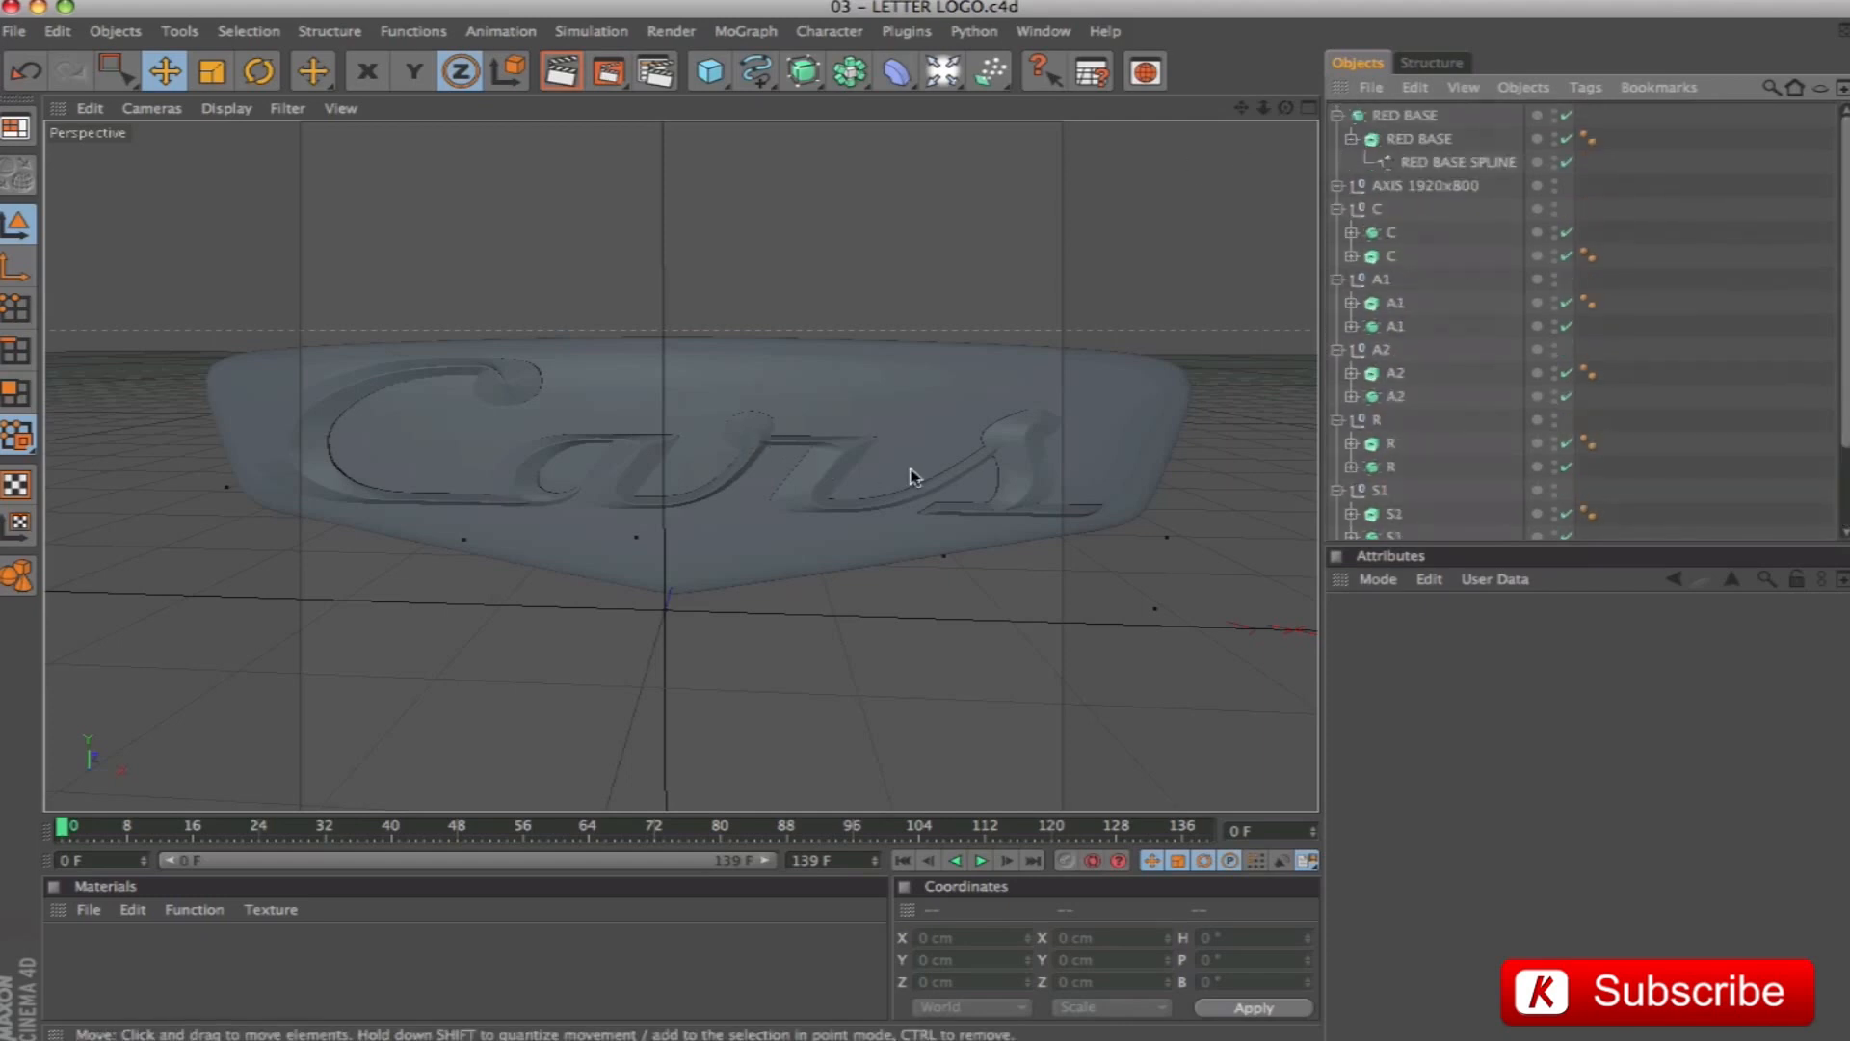
key(ctrl+r)
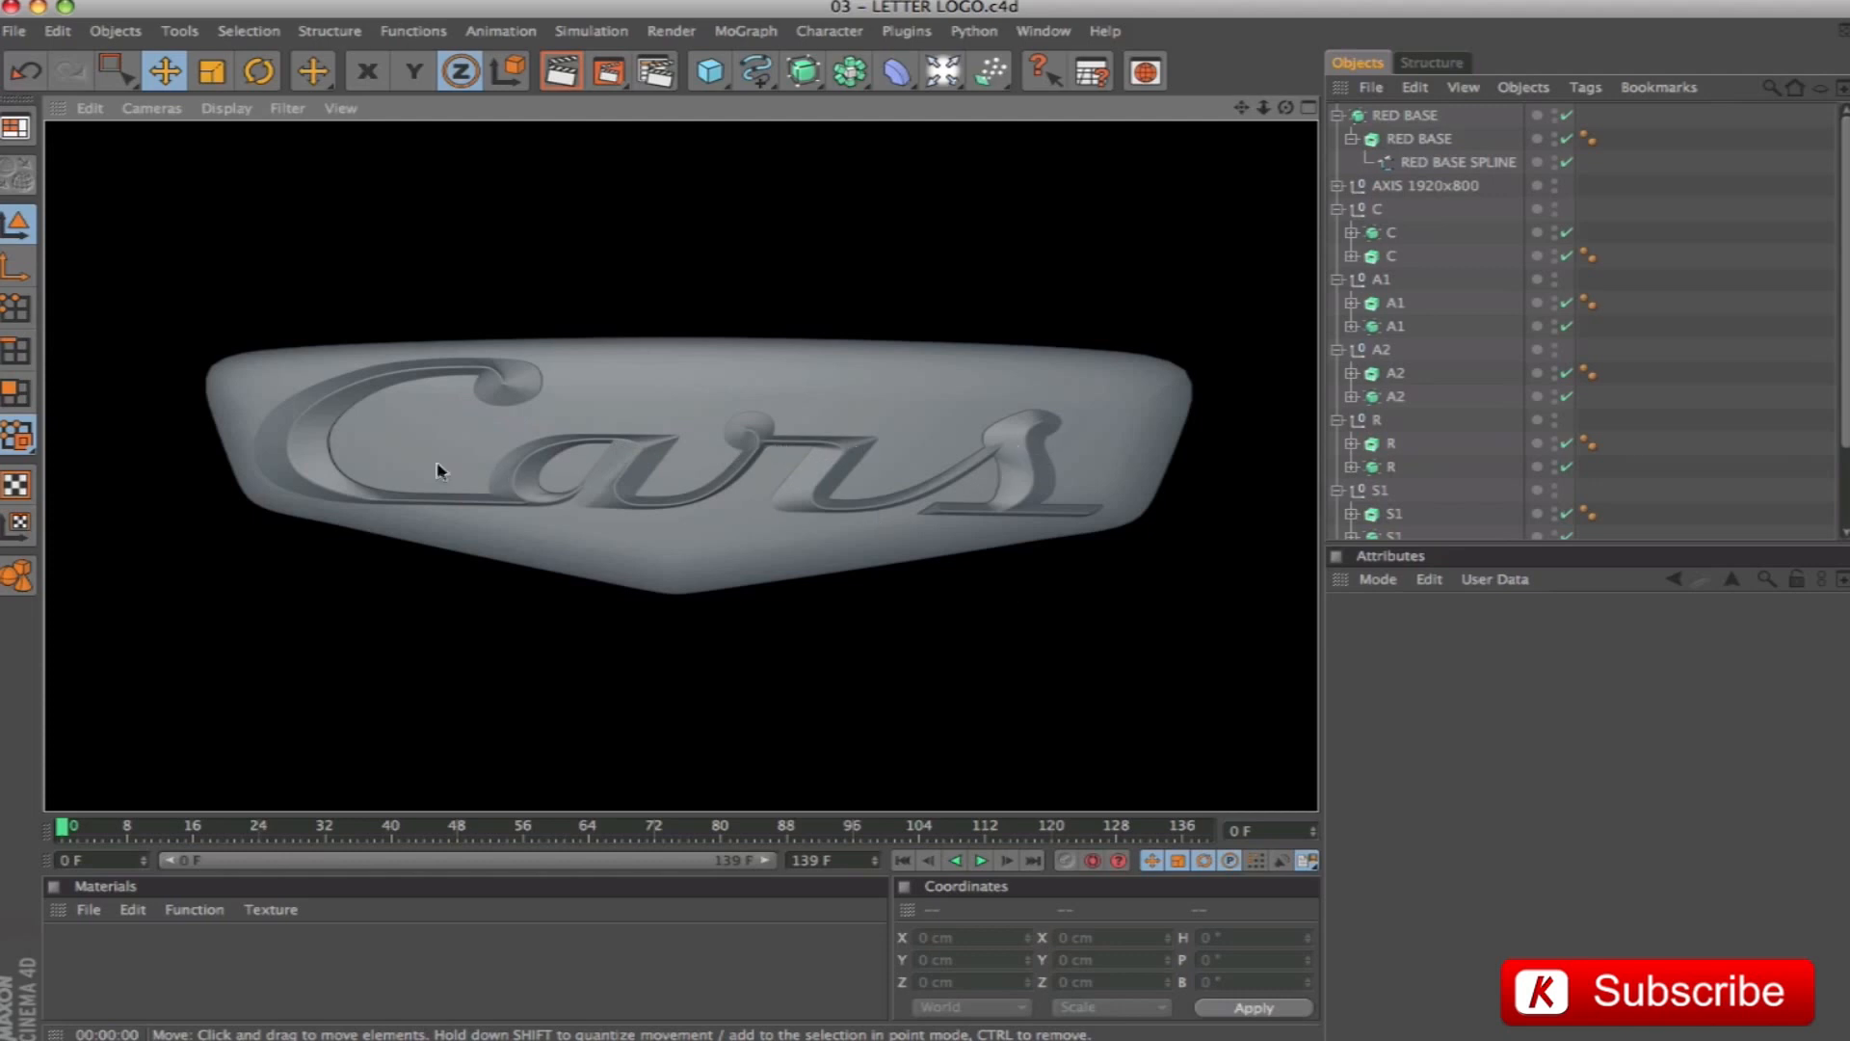
click(1352, 233)
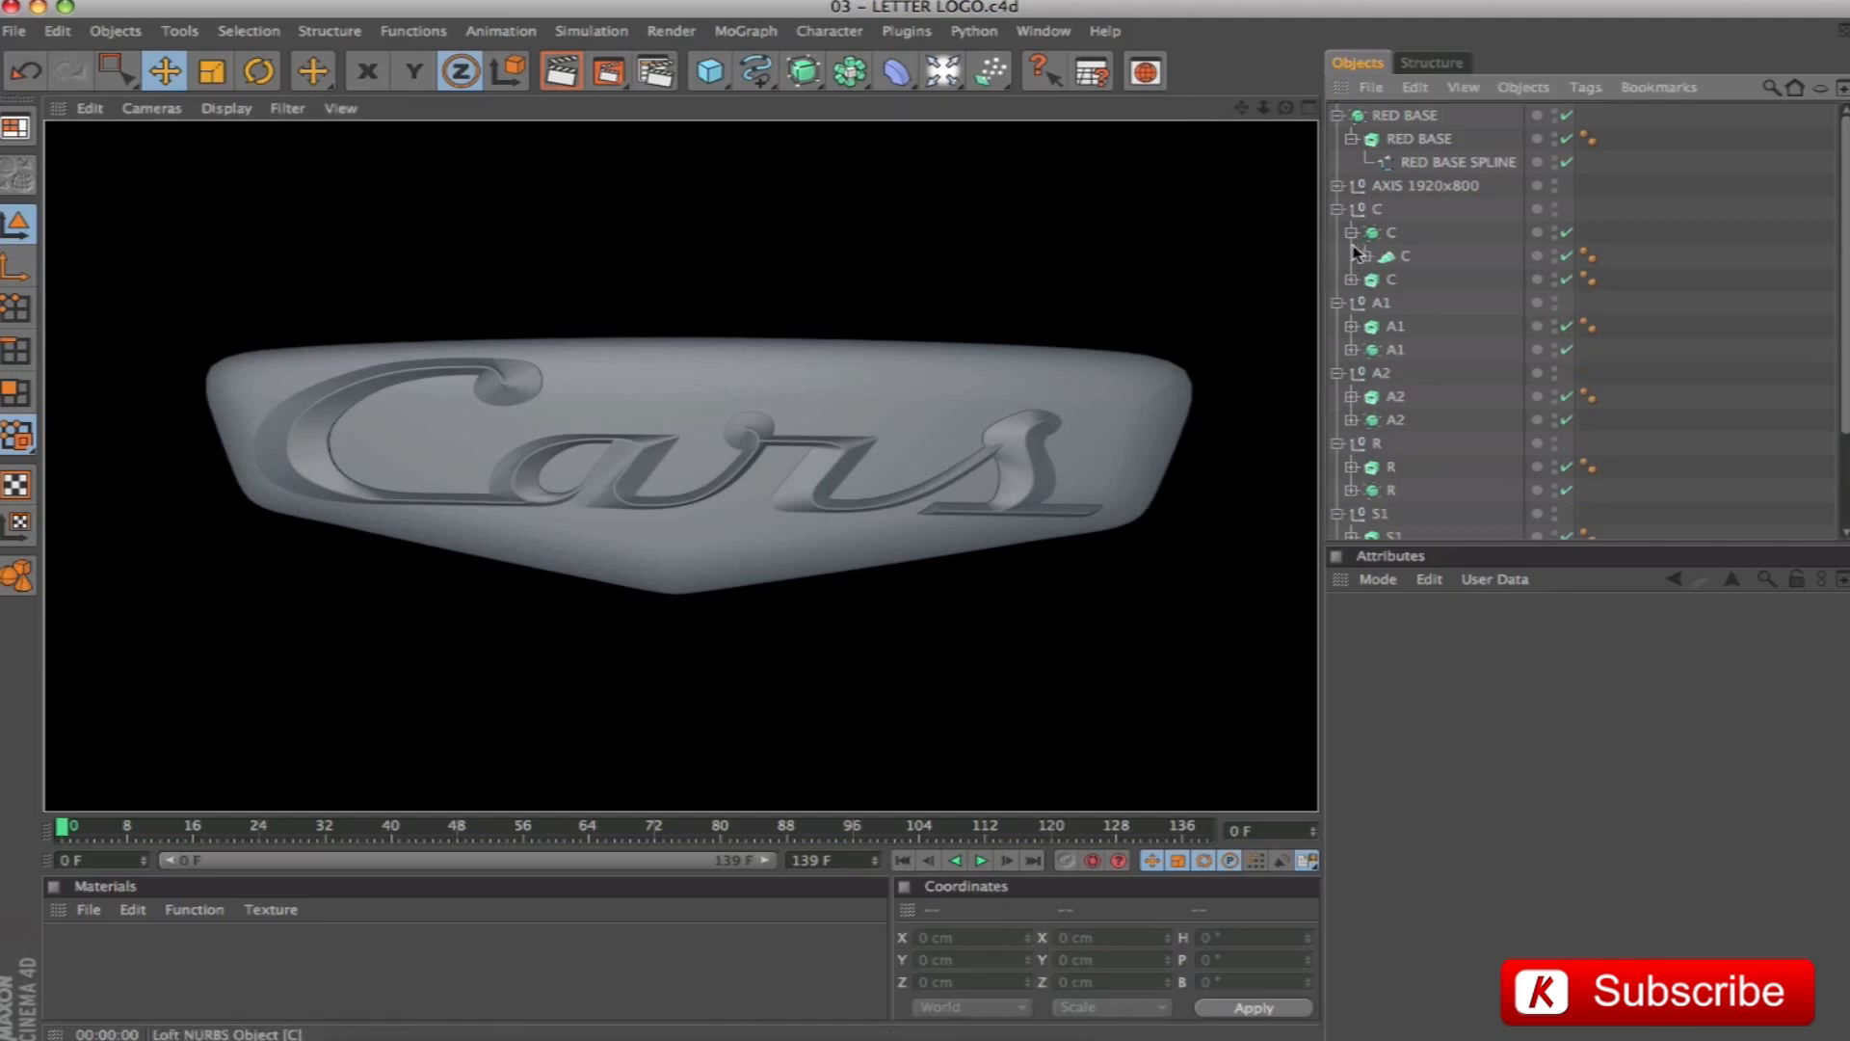
Push the two lower end points of the letter C's Ci spline along Z to about 108.9 cm
click(1365, 256)
click(1422, 303)
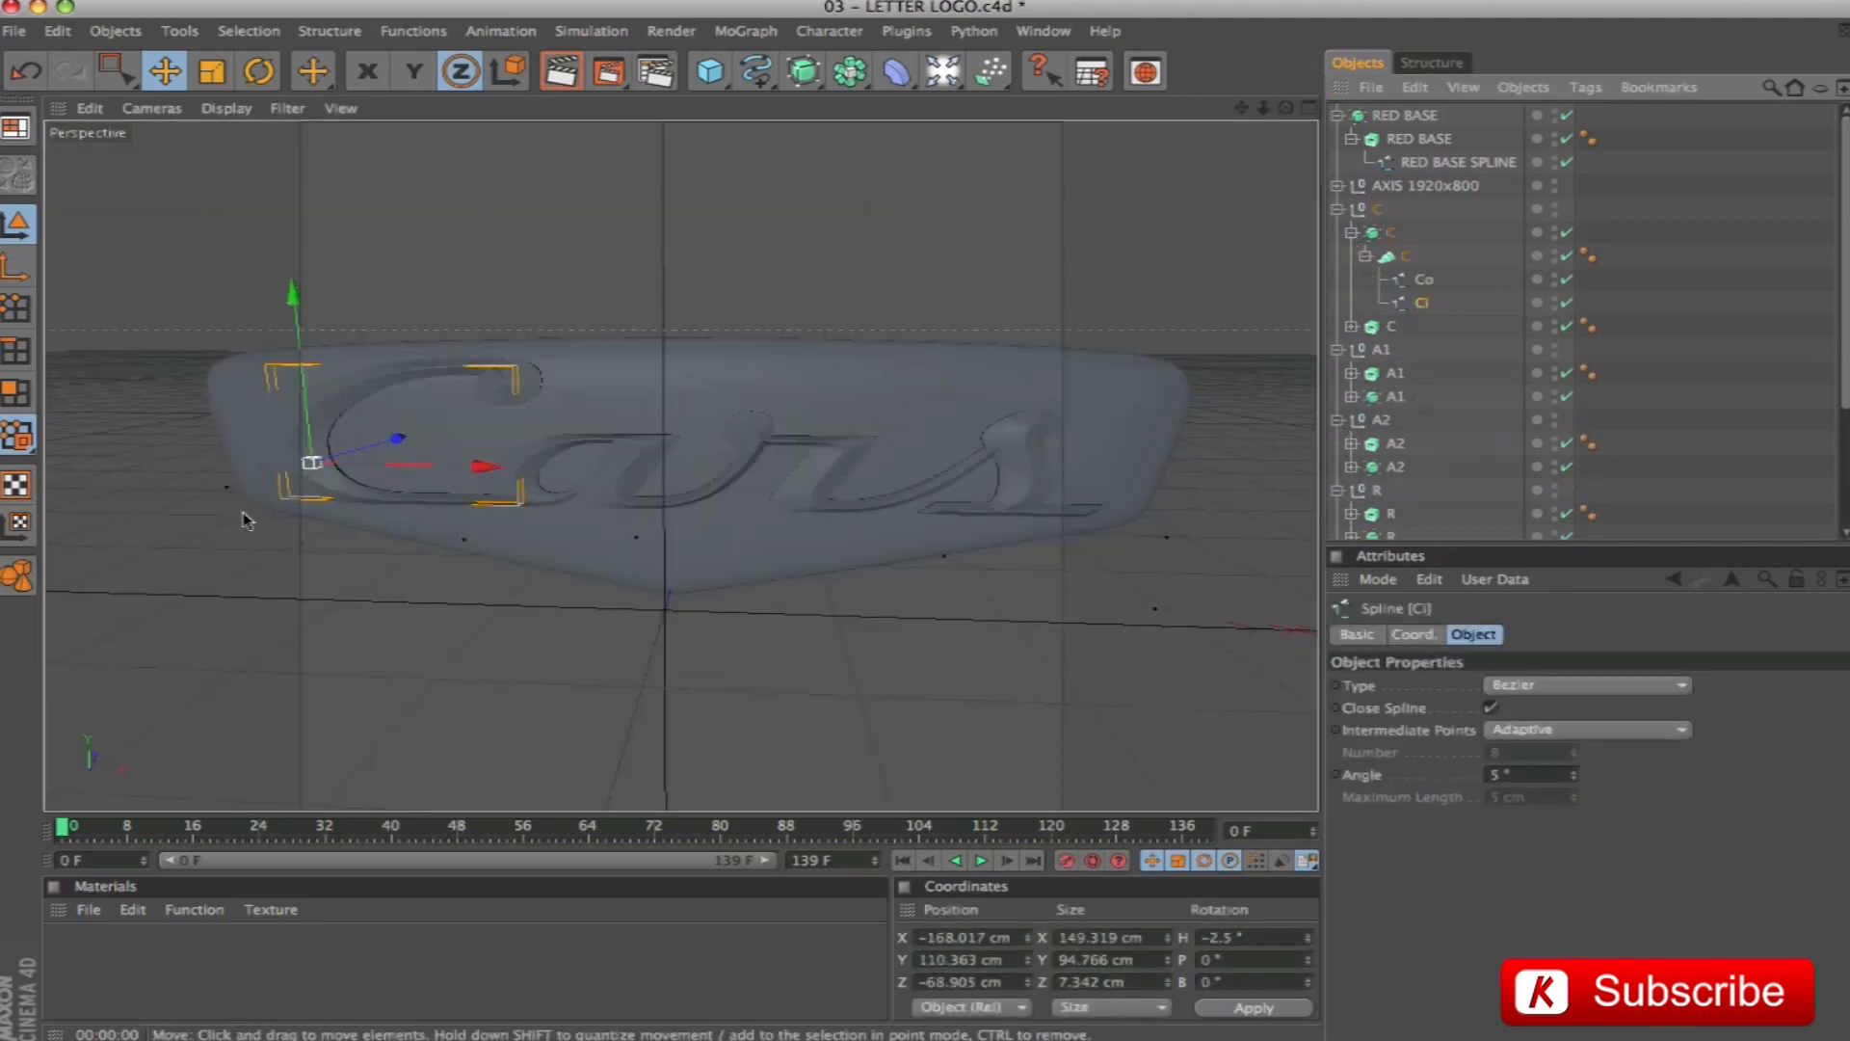
click(16, 309)
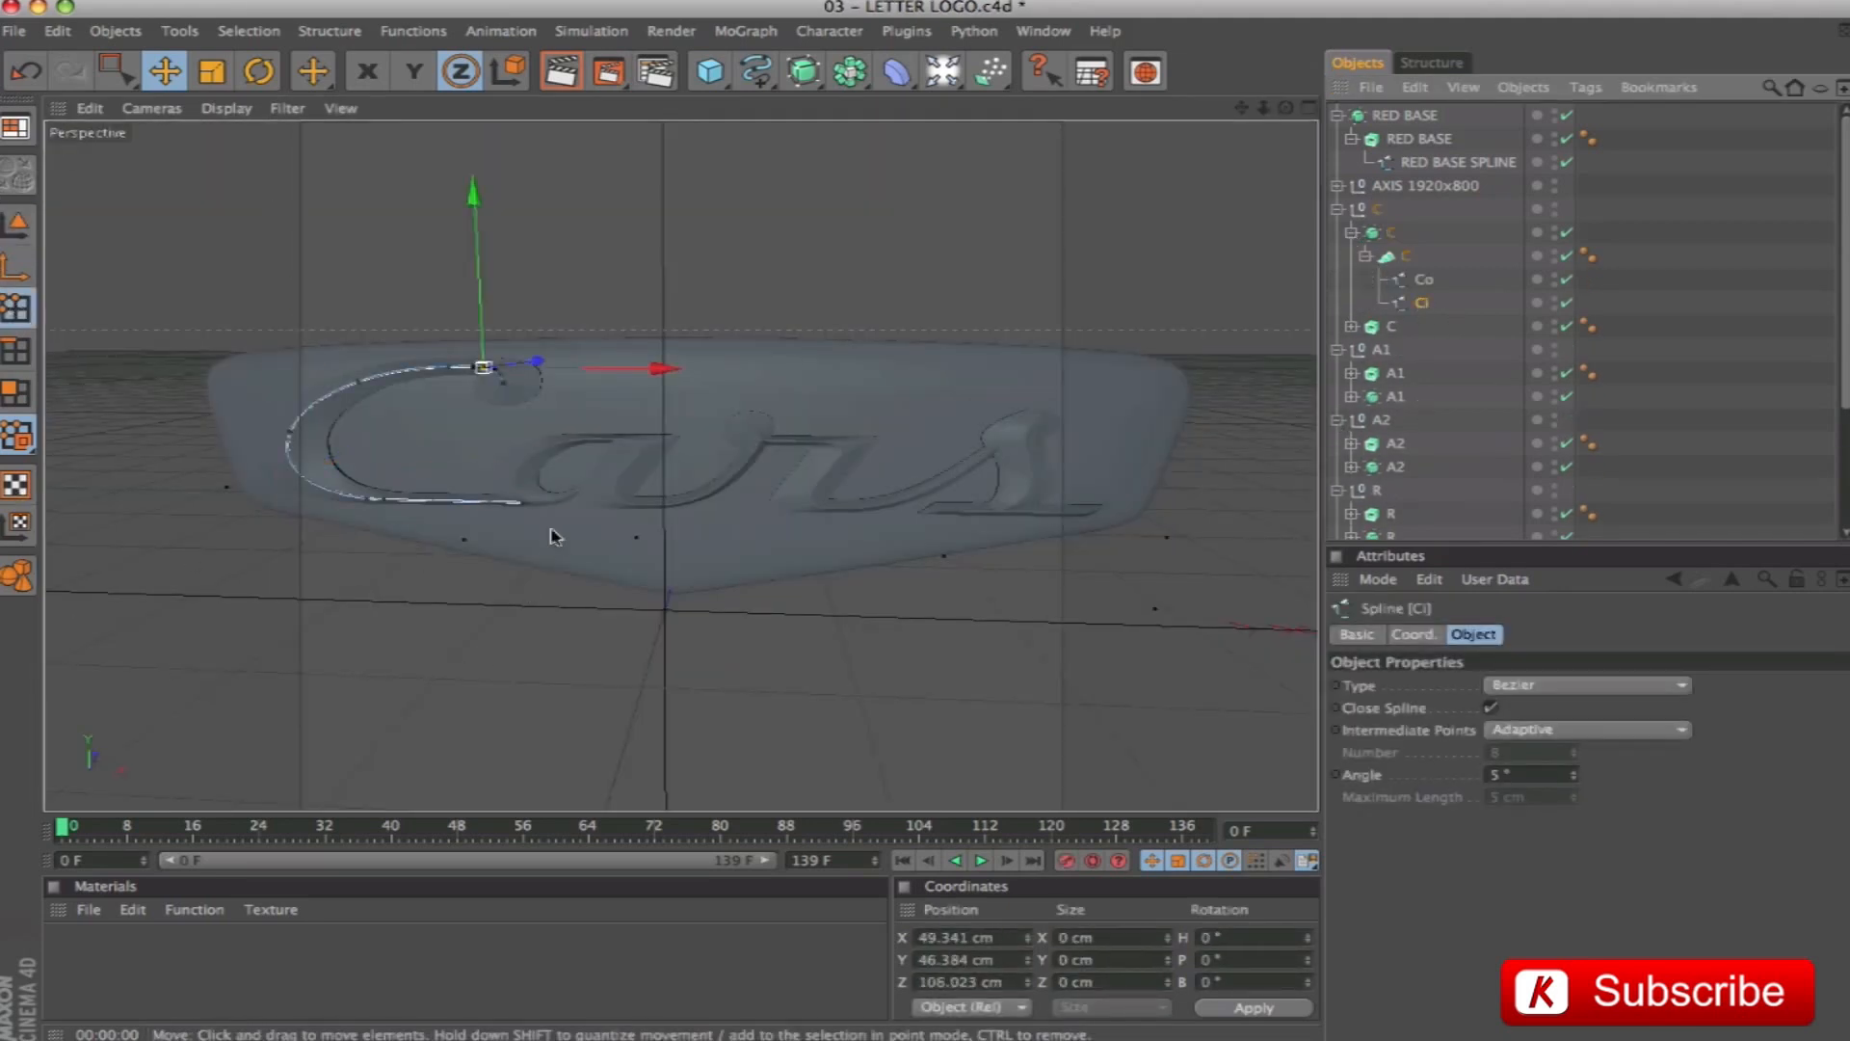
click(522, 502)
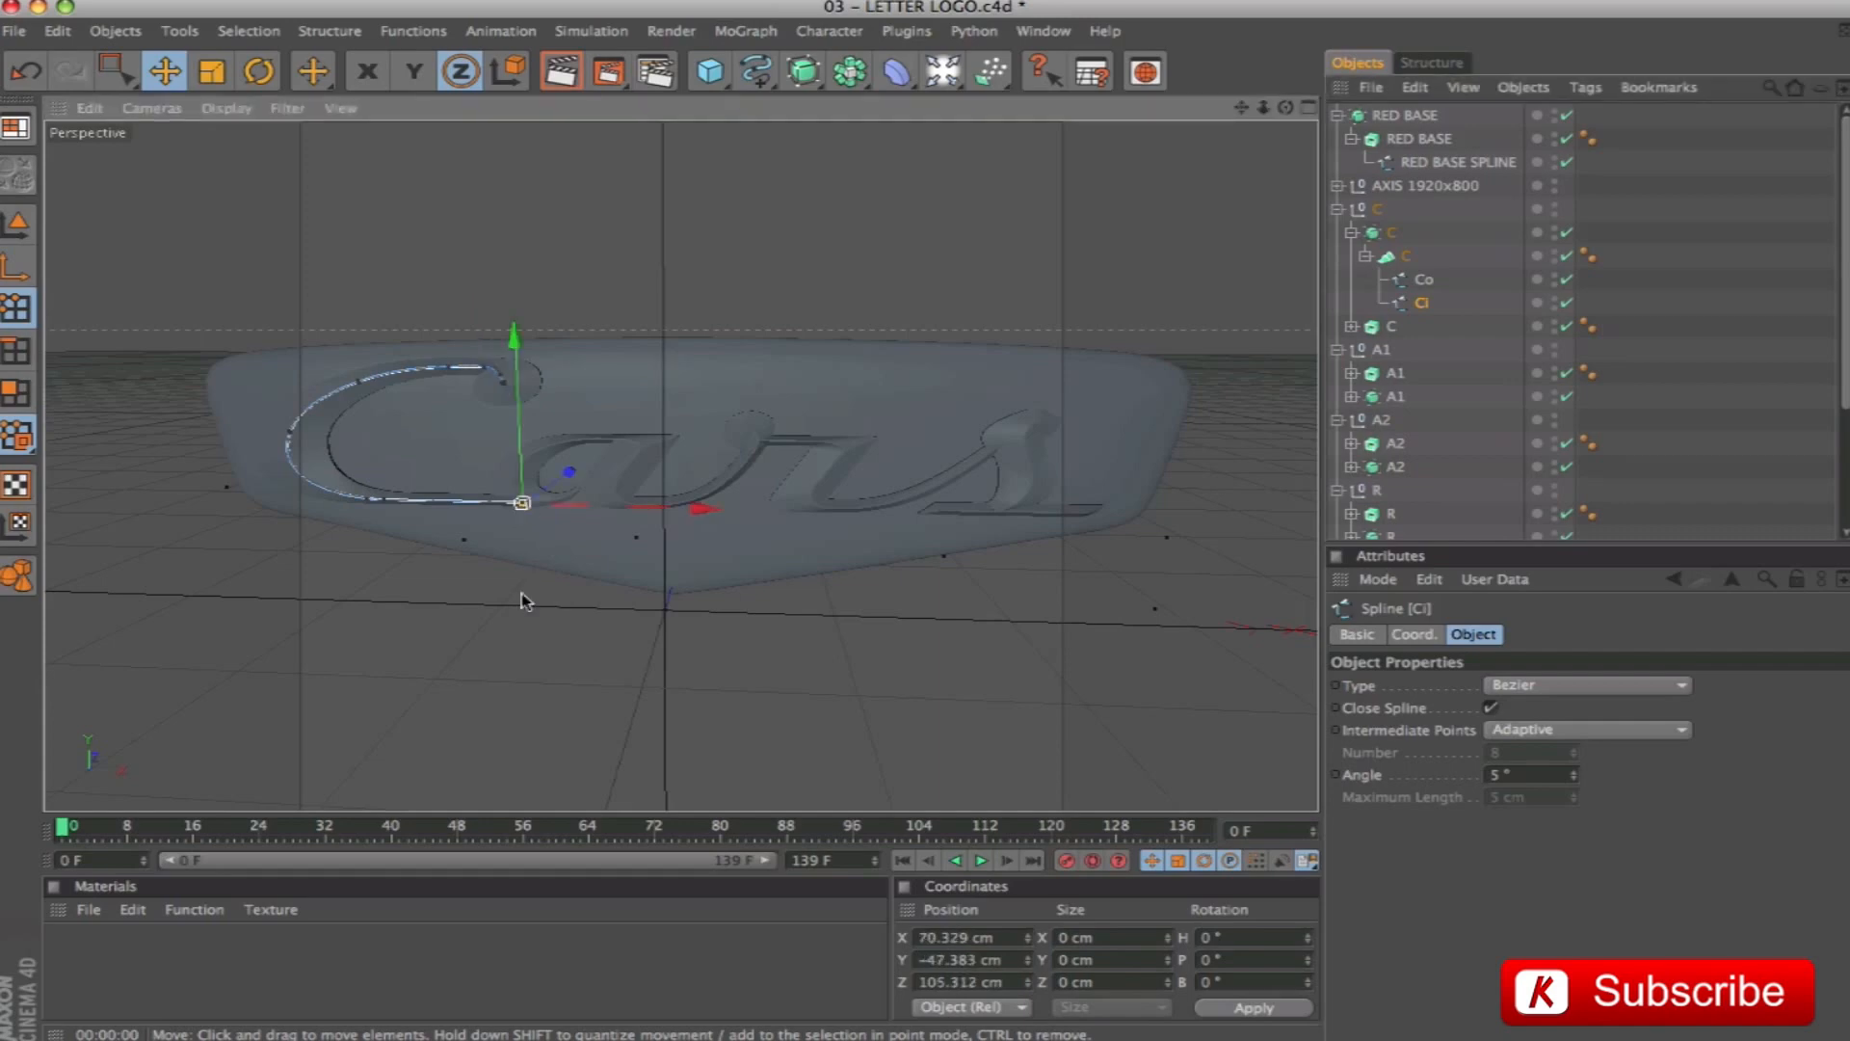
alt+drag(521, 593, 555, 588)
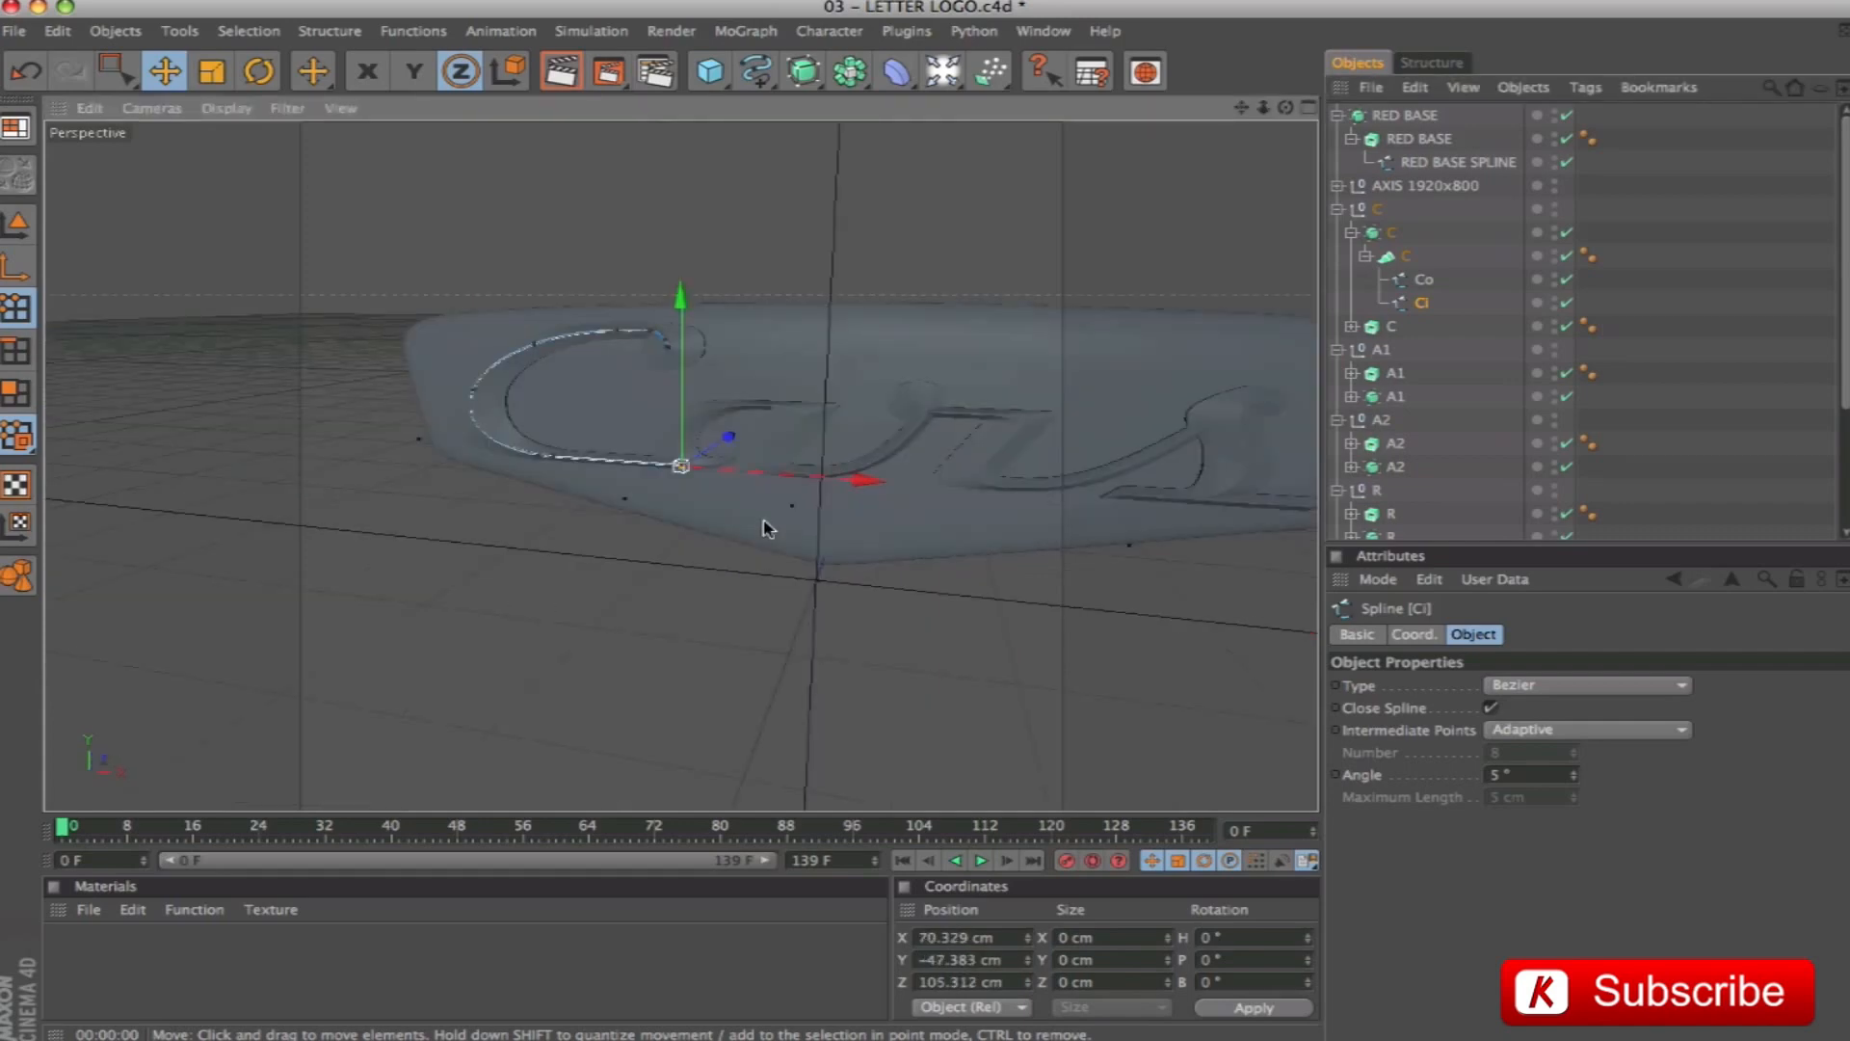
alt+right_drag(772, 521, 973, 521)
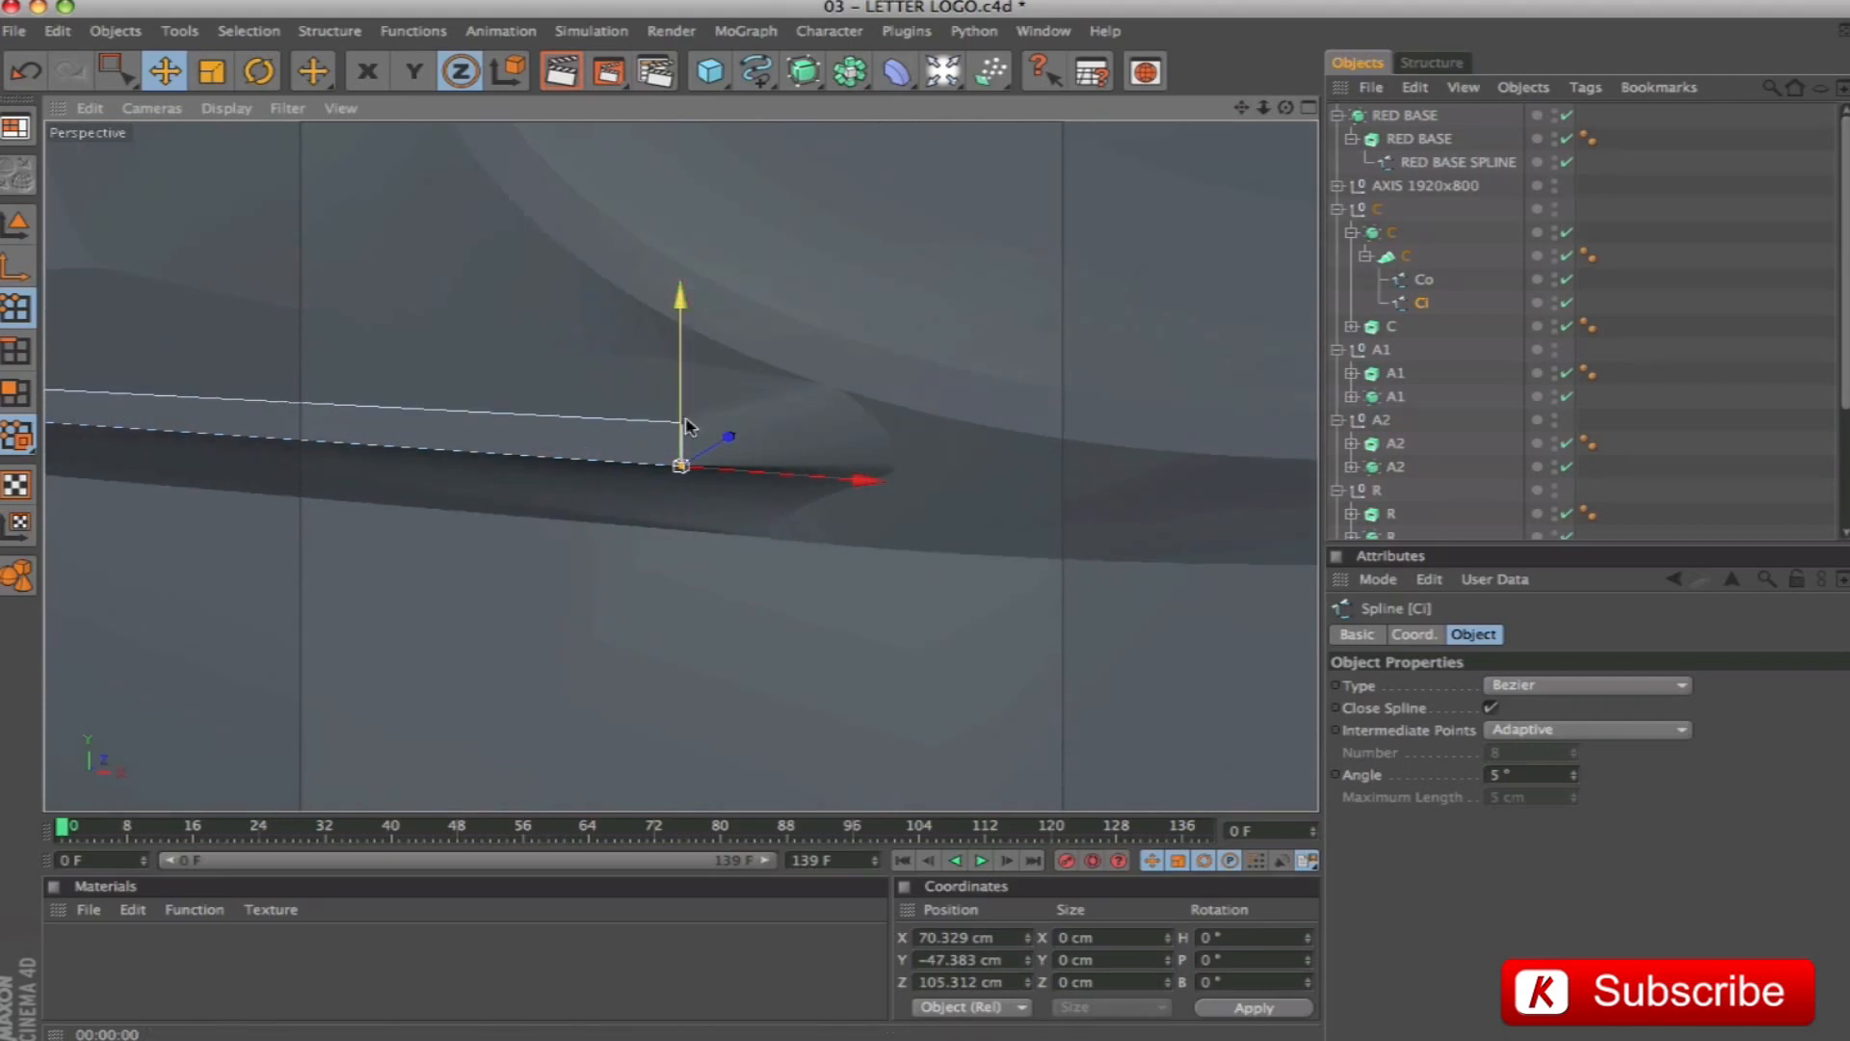
shift+click(682, 422)
alt+drag(827, 550, 715, 498)
alt+drag(764, 680, 767, 660)
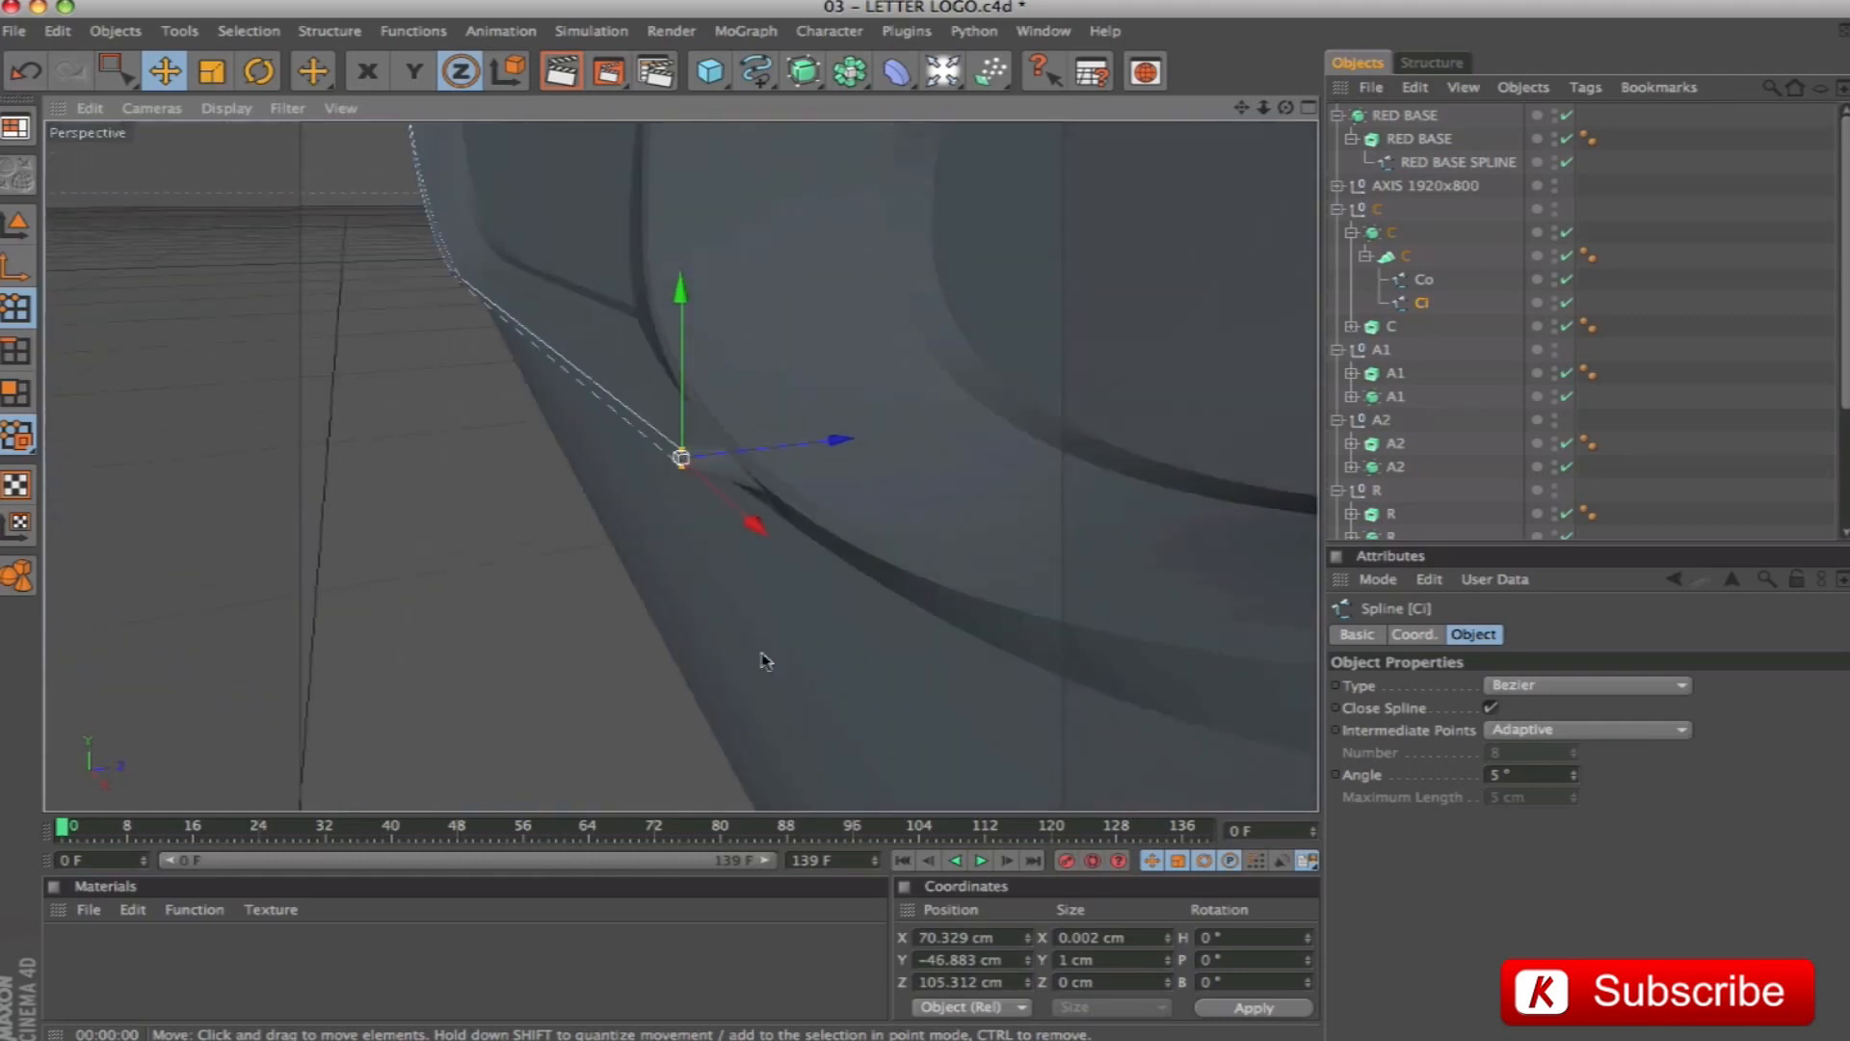
drag(798, 435, 850, 432)
alt+drag(850, 433, 942, 380)
drag(828, 416, 879, 385)
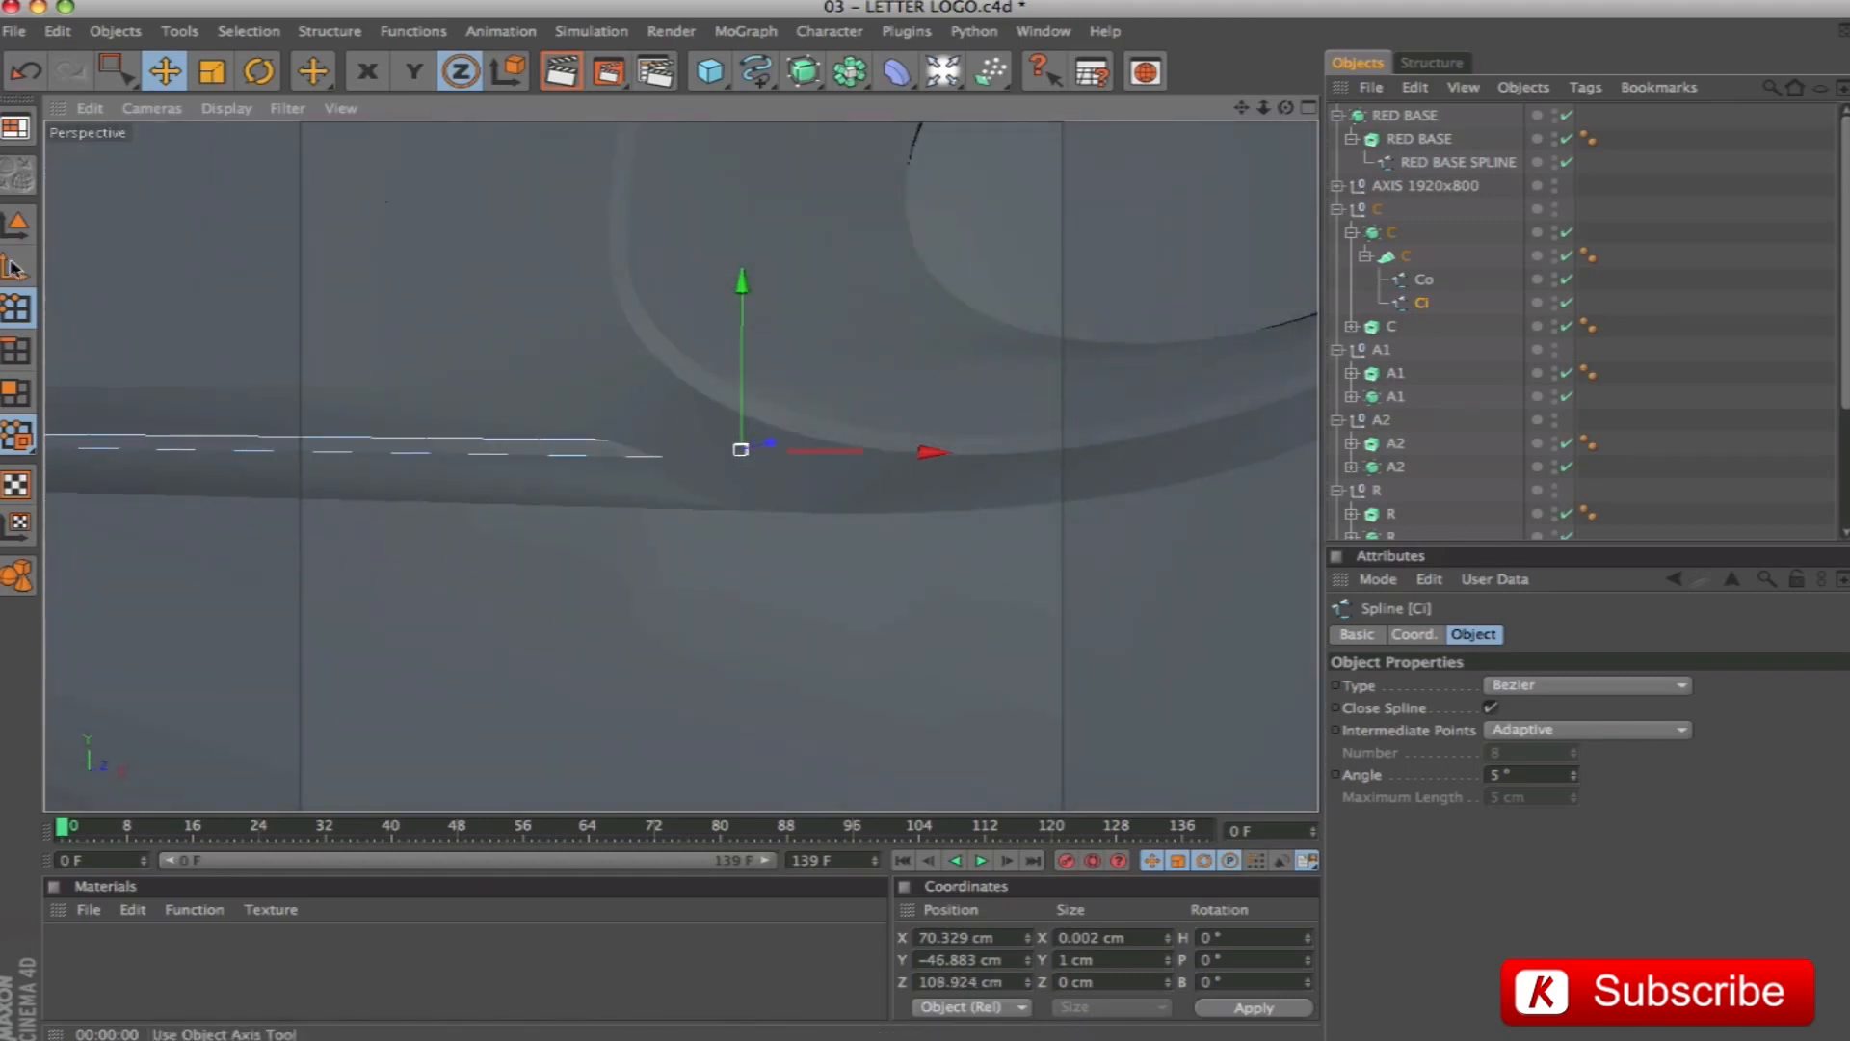
click(18, 223)
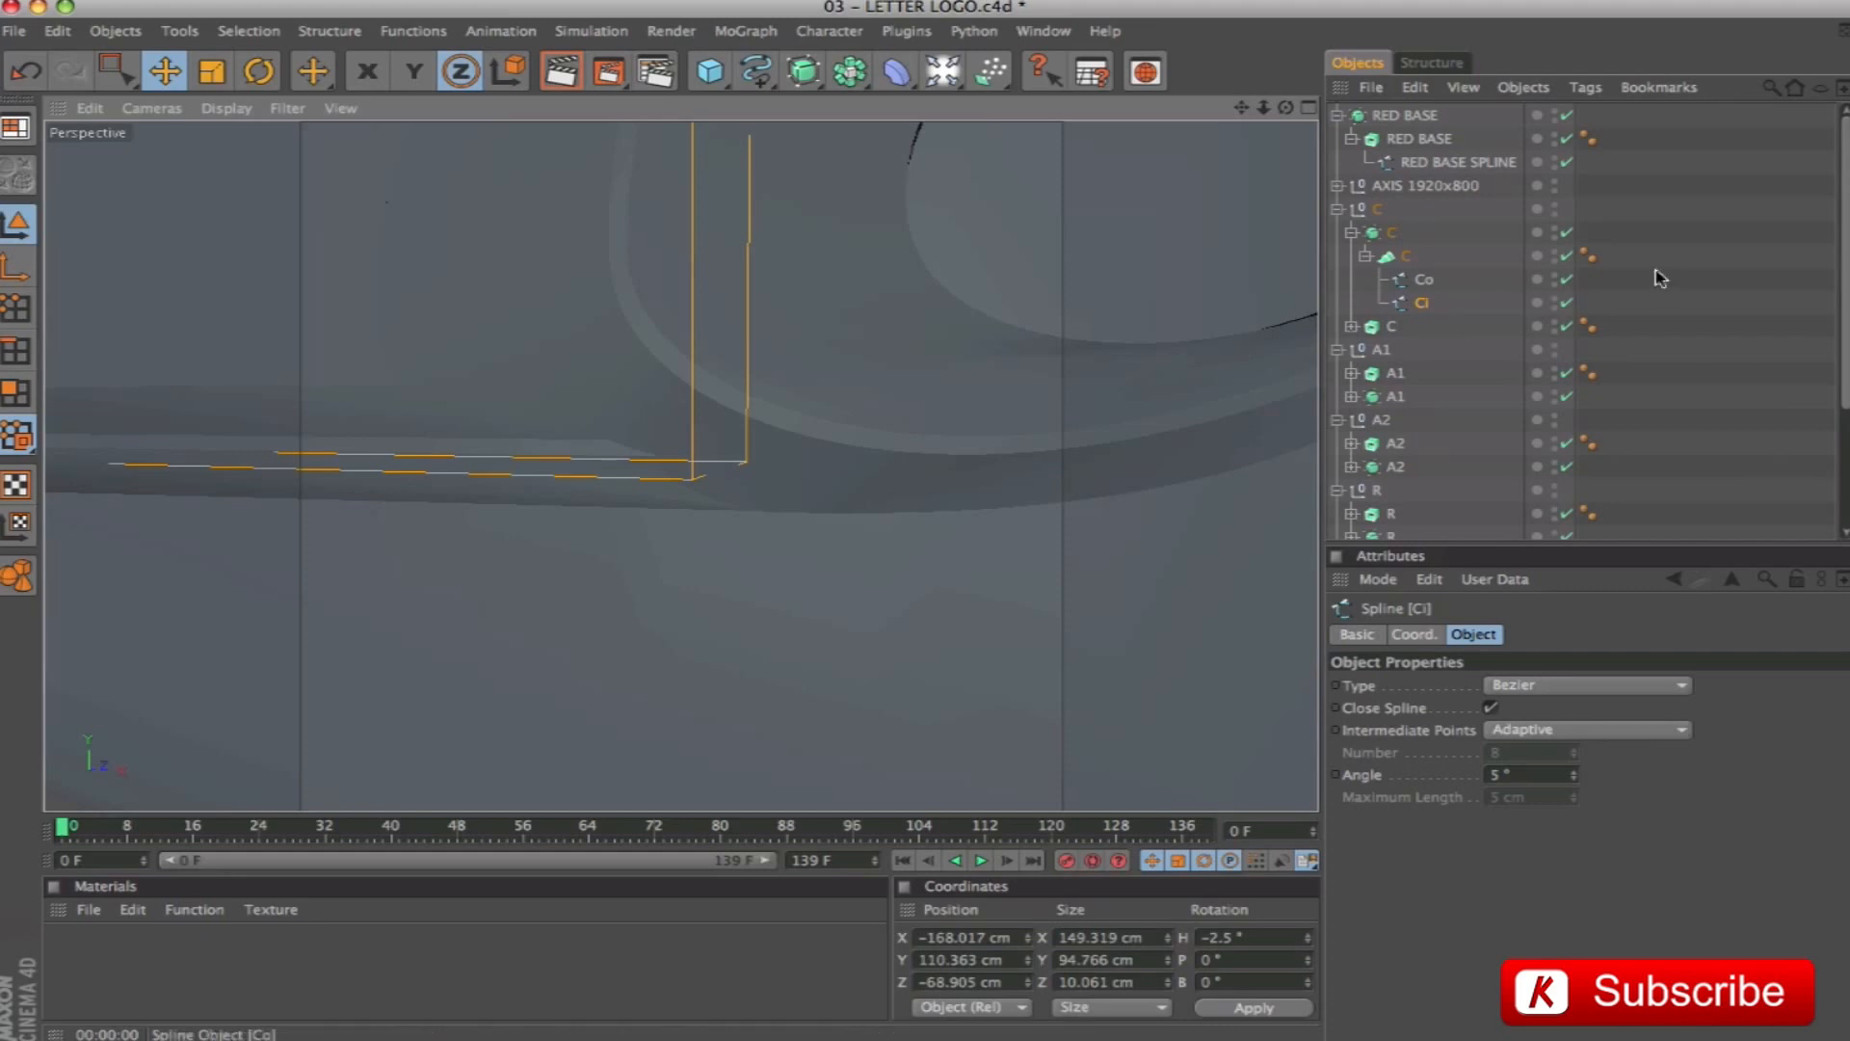
Frame the whole Cars emblem and preview-render it from an oblique angle to inspect the letters against the red base
alt+right_drag(1087, 376, 1033, 129)
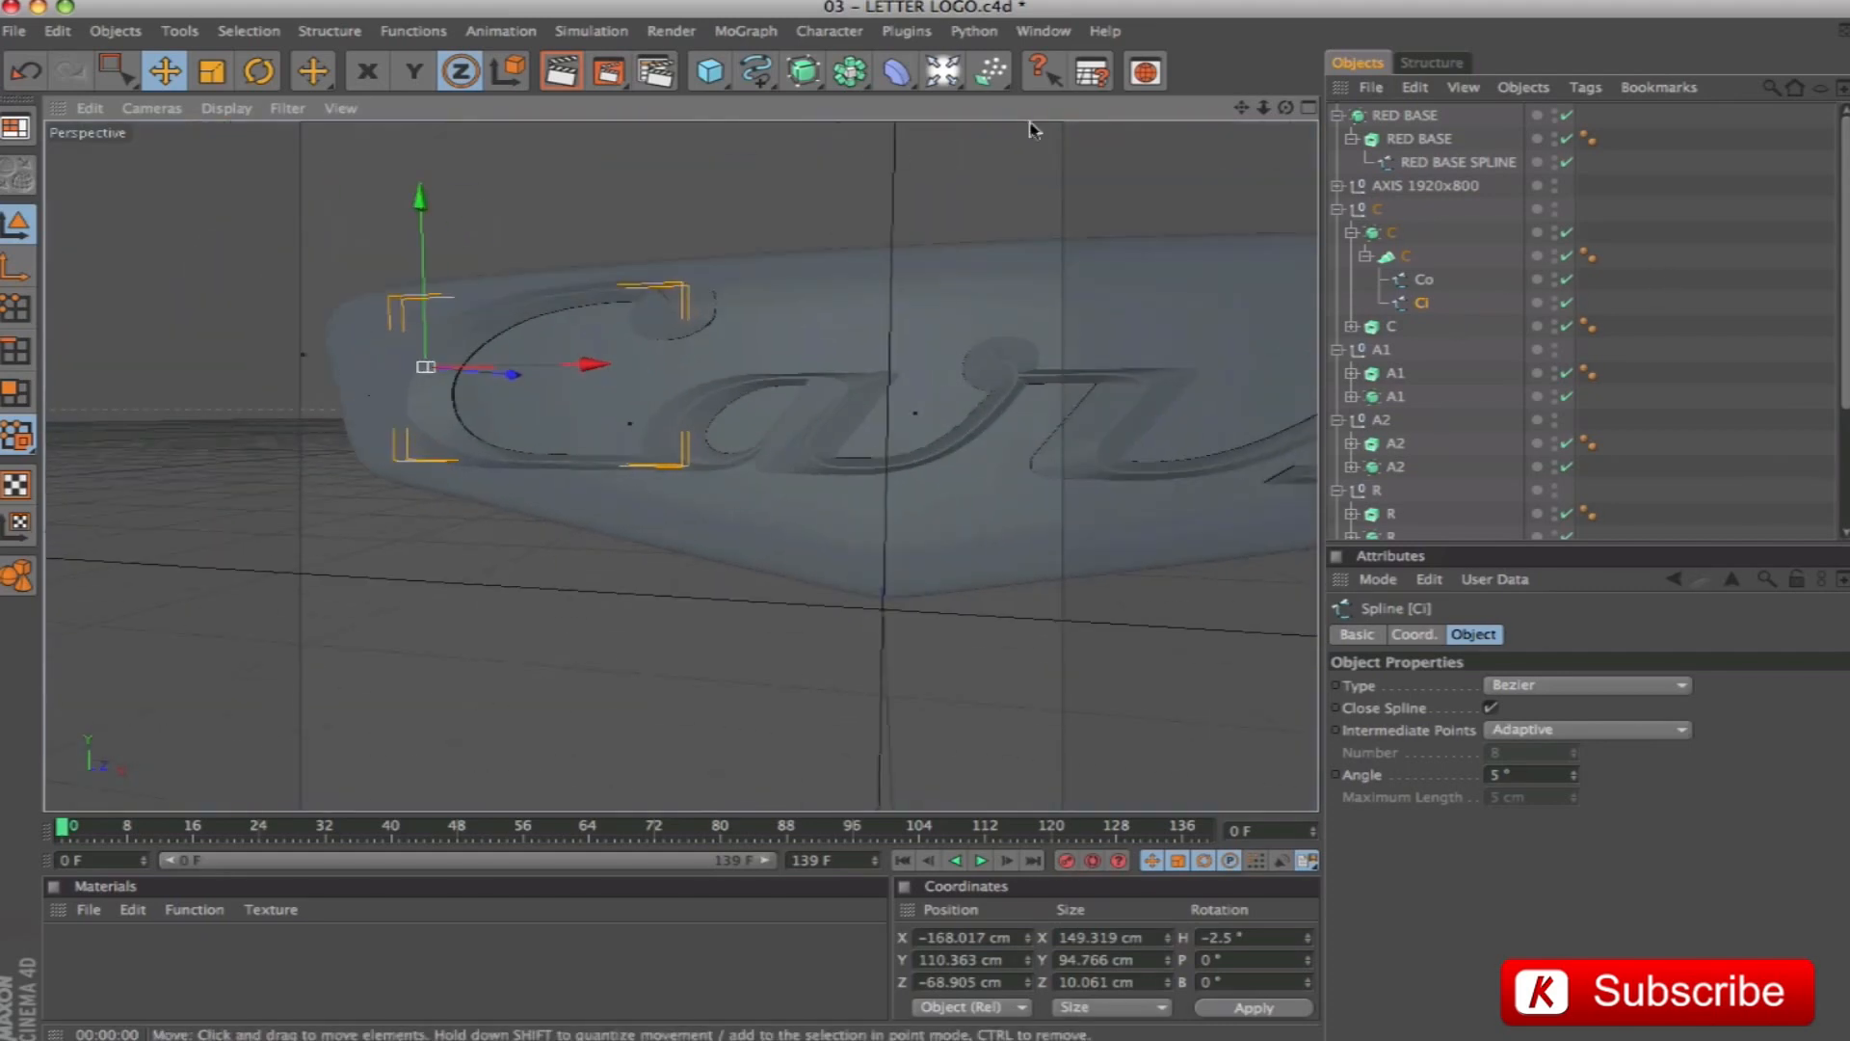
click(751, 187)
drag(1241, 111, 968, 227)
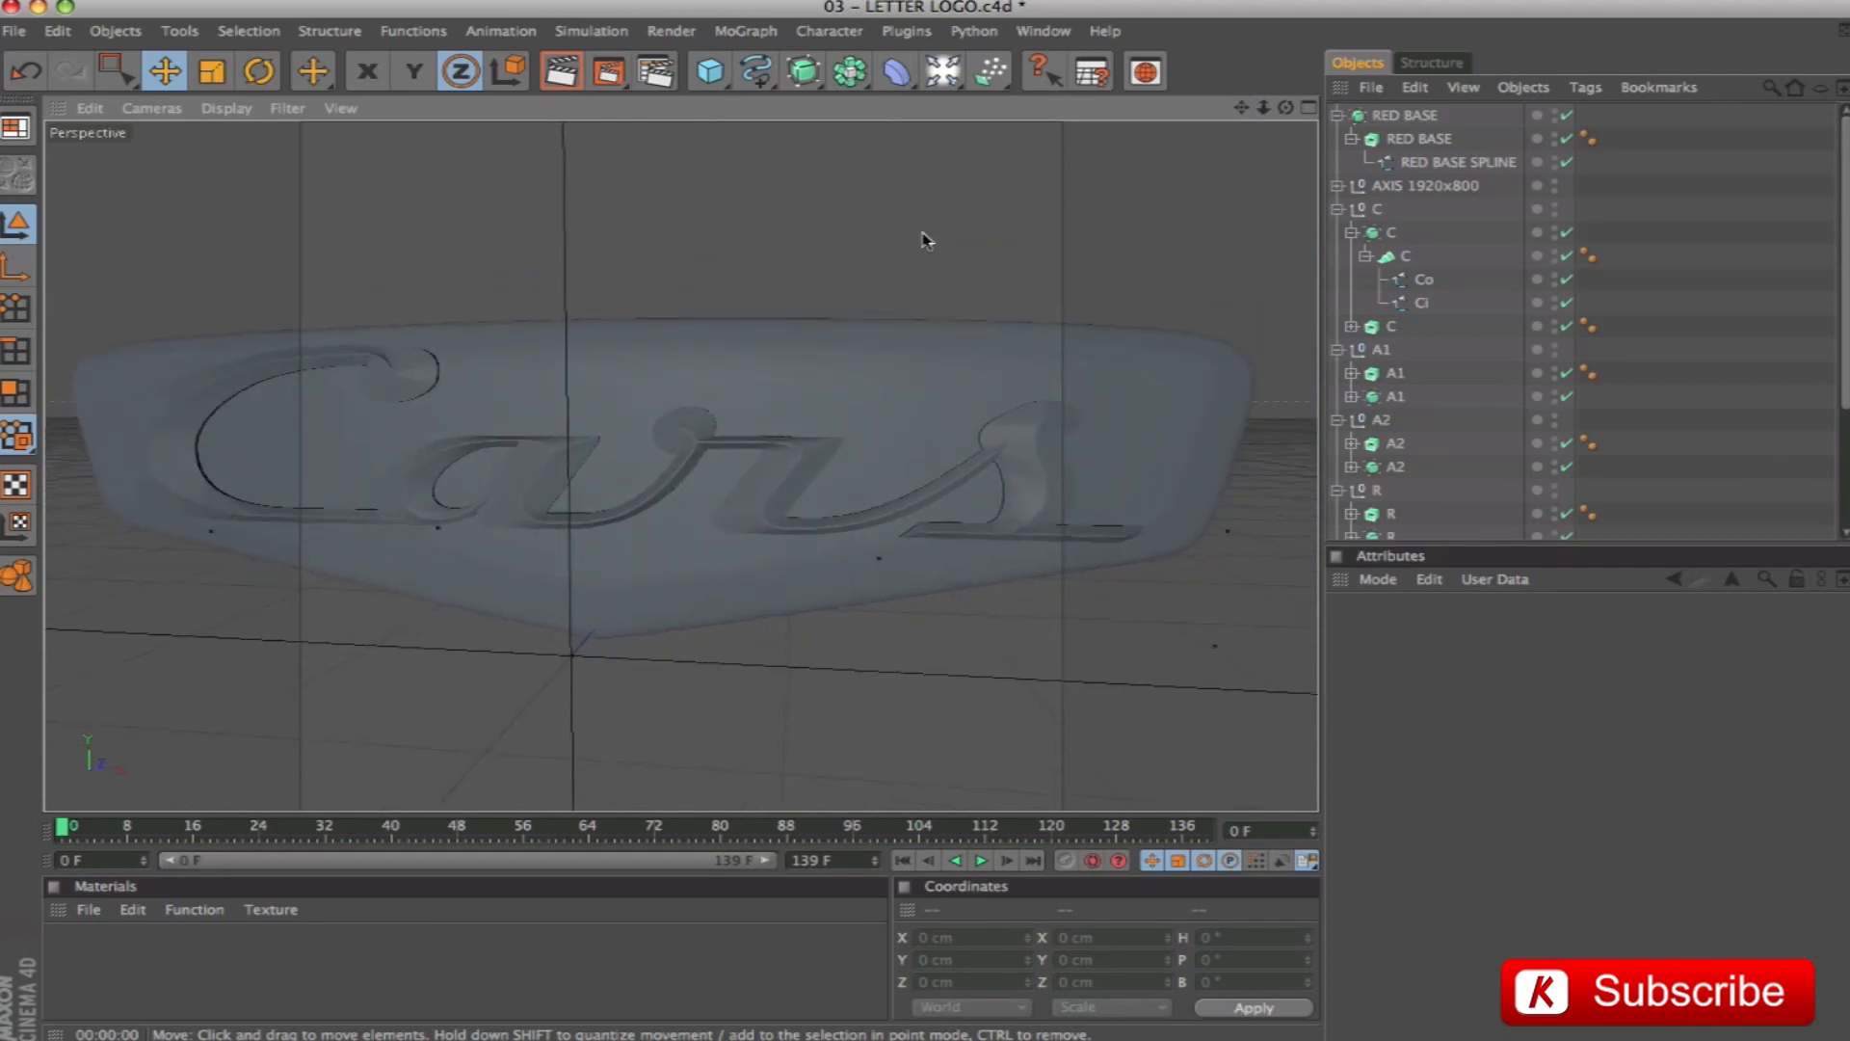
alt+right_drag(925, 234, 858, 235)
drag(1241, 108, 1337, 109)
alt+drag(925, 524, 838, 549)
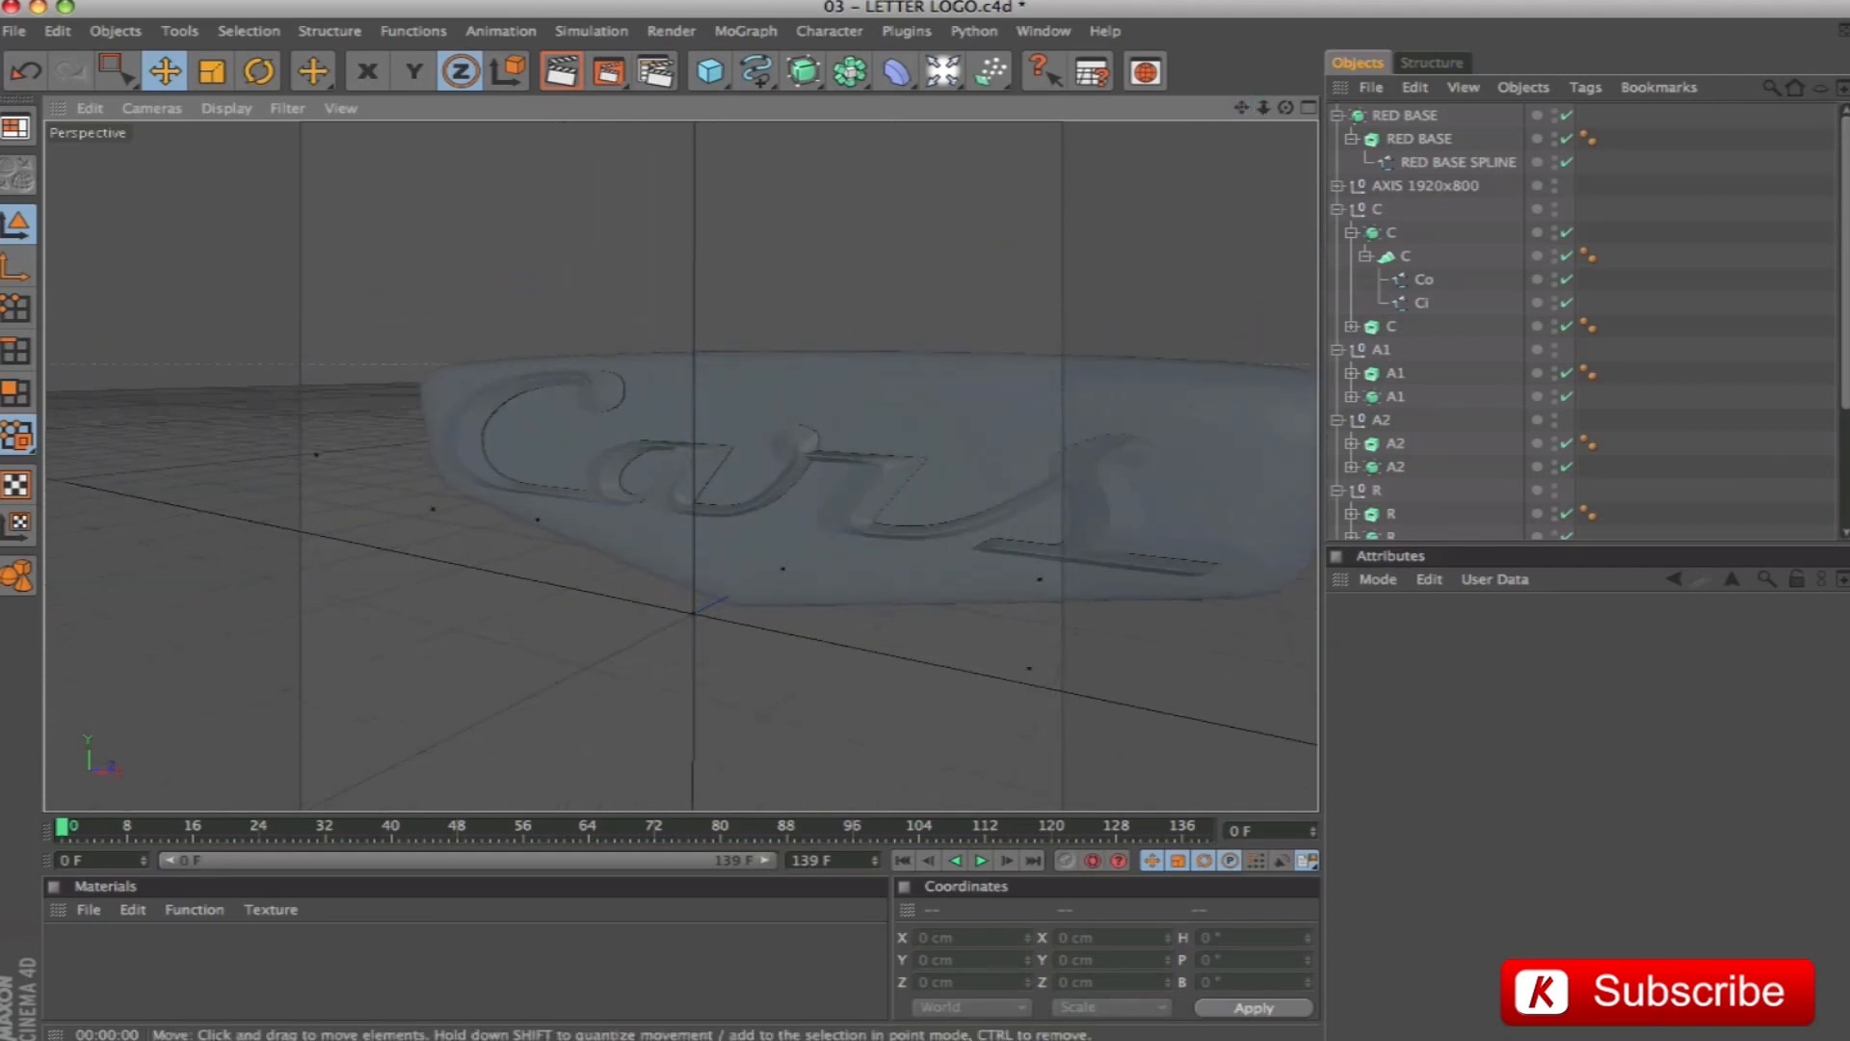
drag(1241, 108, 1108, 108)
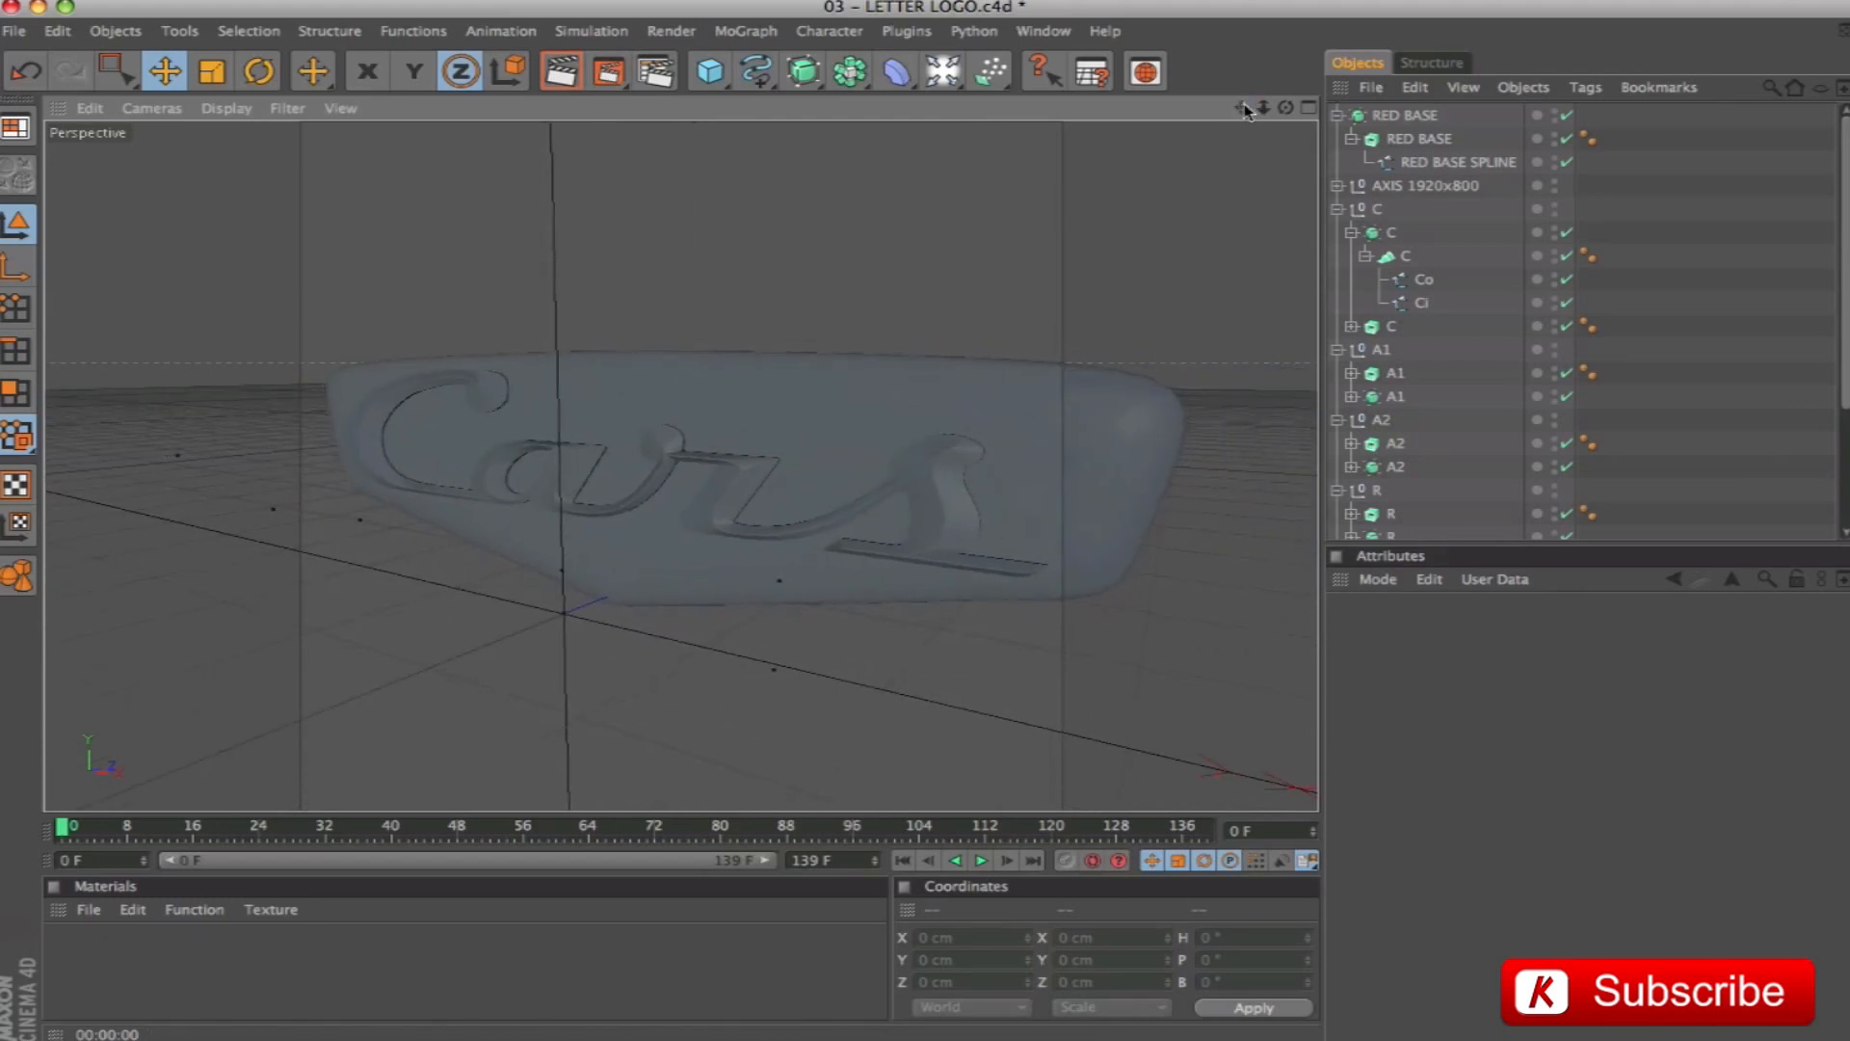
key(ctrl+r)
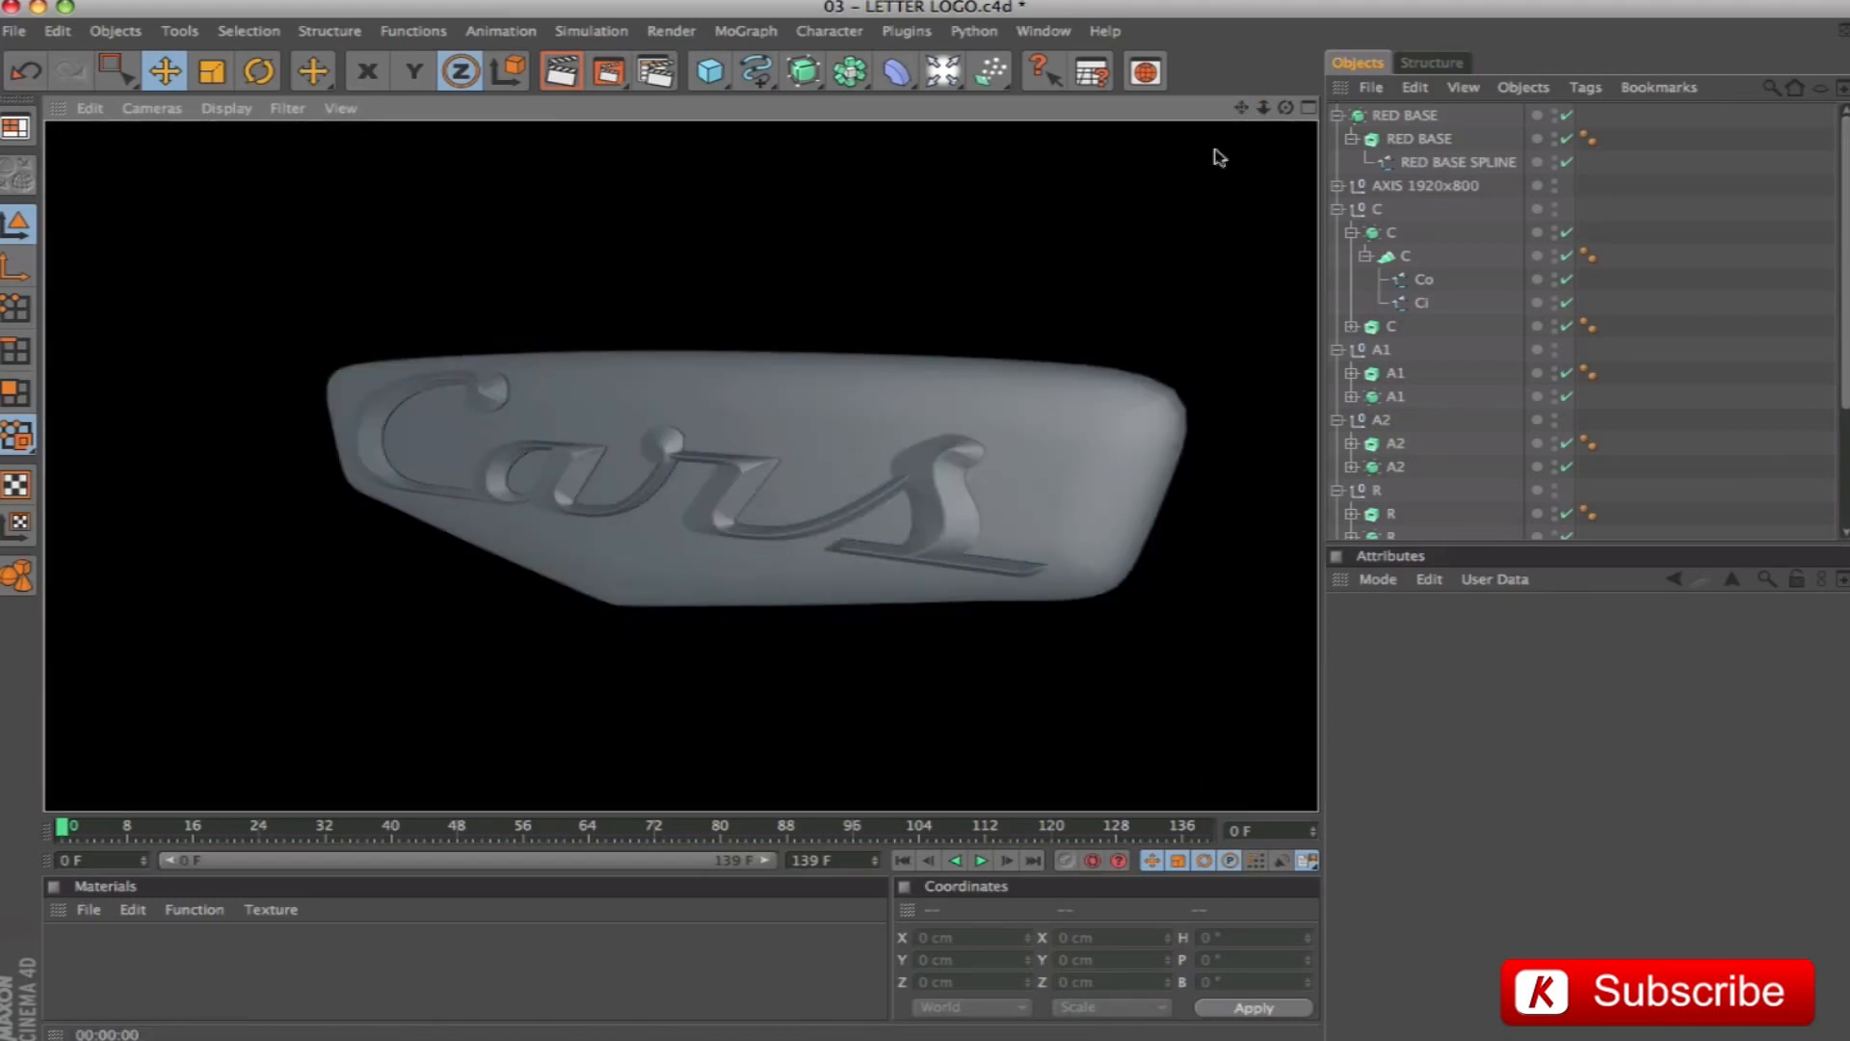
Preview-render the emblem from a higher angle and from the opposite side to check the letters' relief
alt+drag(956, 313, 879, 390)
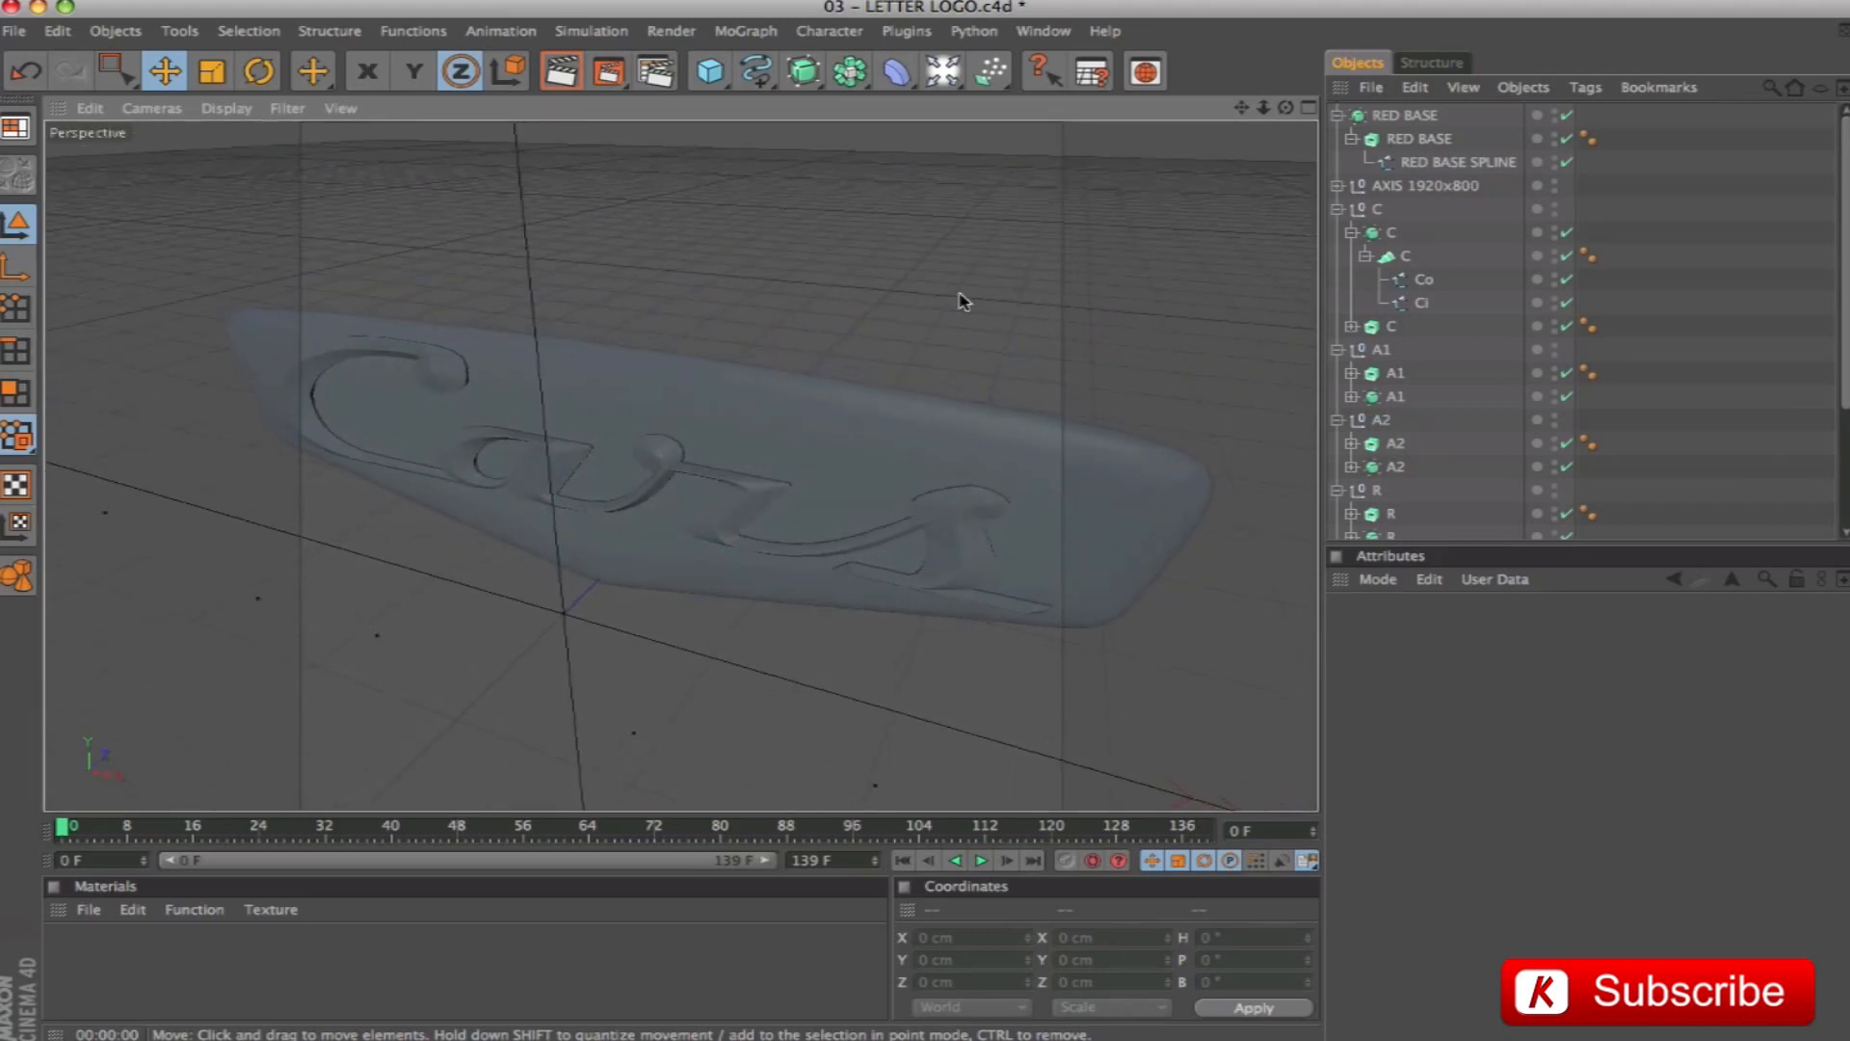
key(ctrl+r)
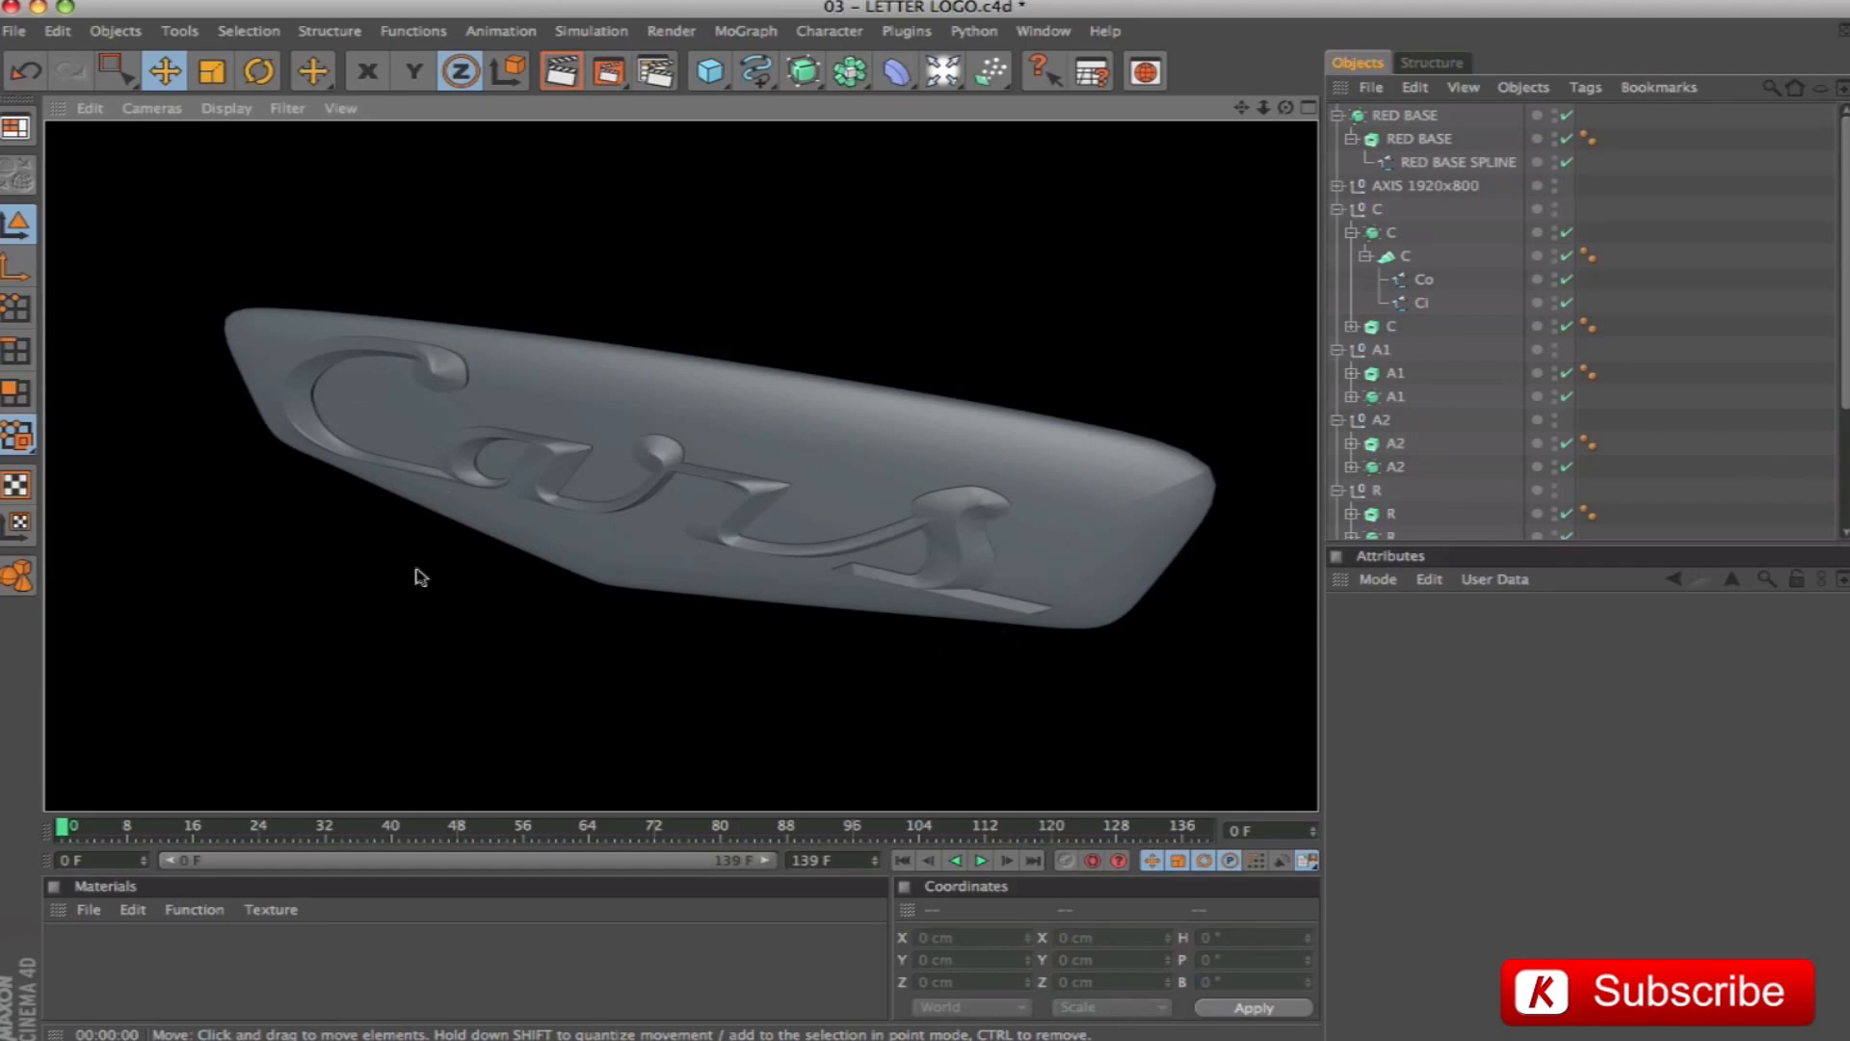
mouse_move(921, 252)
alt+mouse_down()
mouse_move(993, 193)
mouse_move(1137, 280)
mouse_move(1065, 241)
alt+mouse_up()
drag(1245, 110, 1535, 110)
alt+drag(1078, 195, 1099, 150)
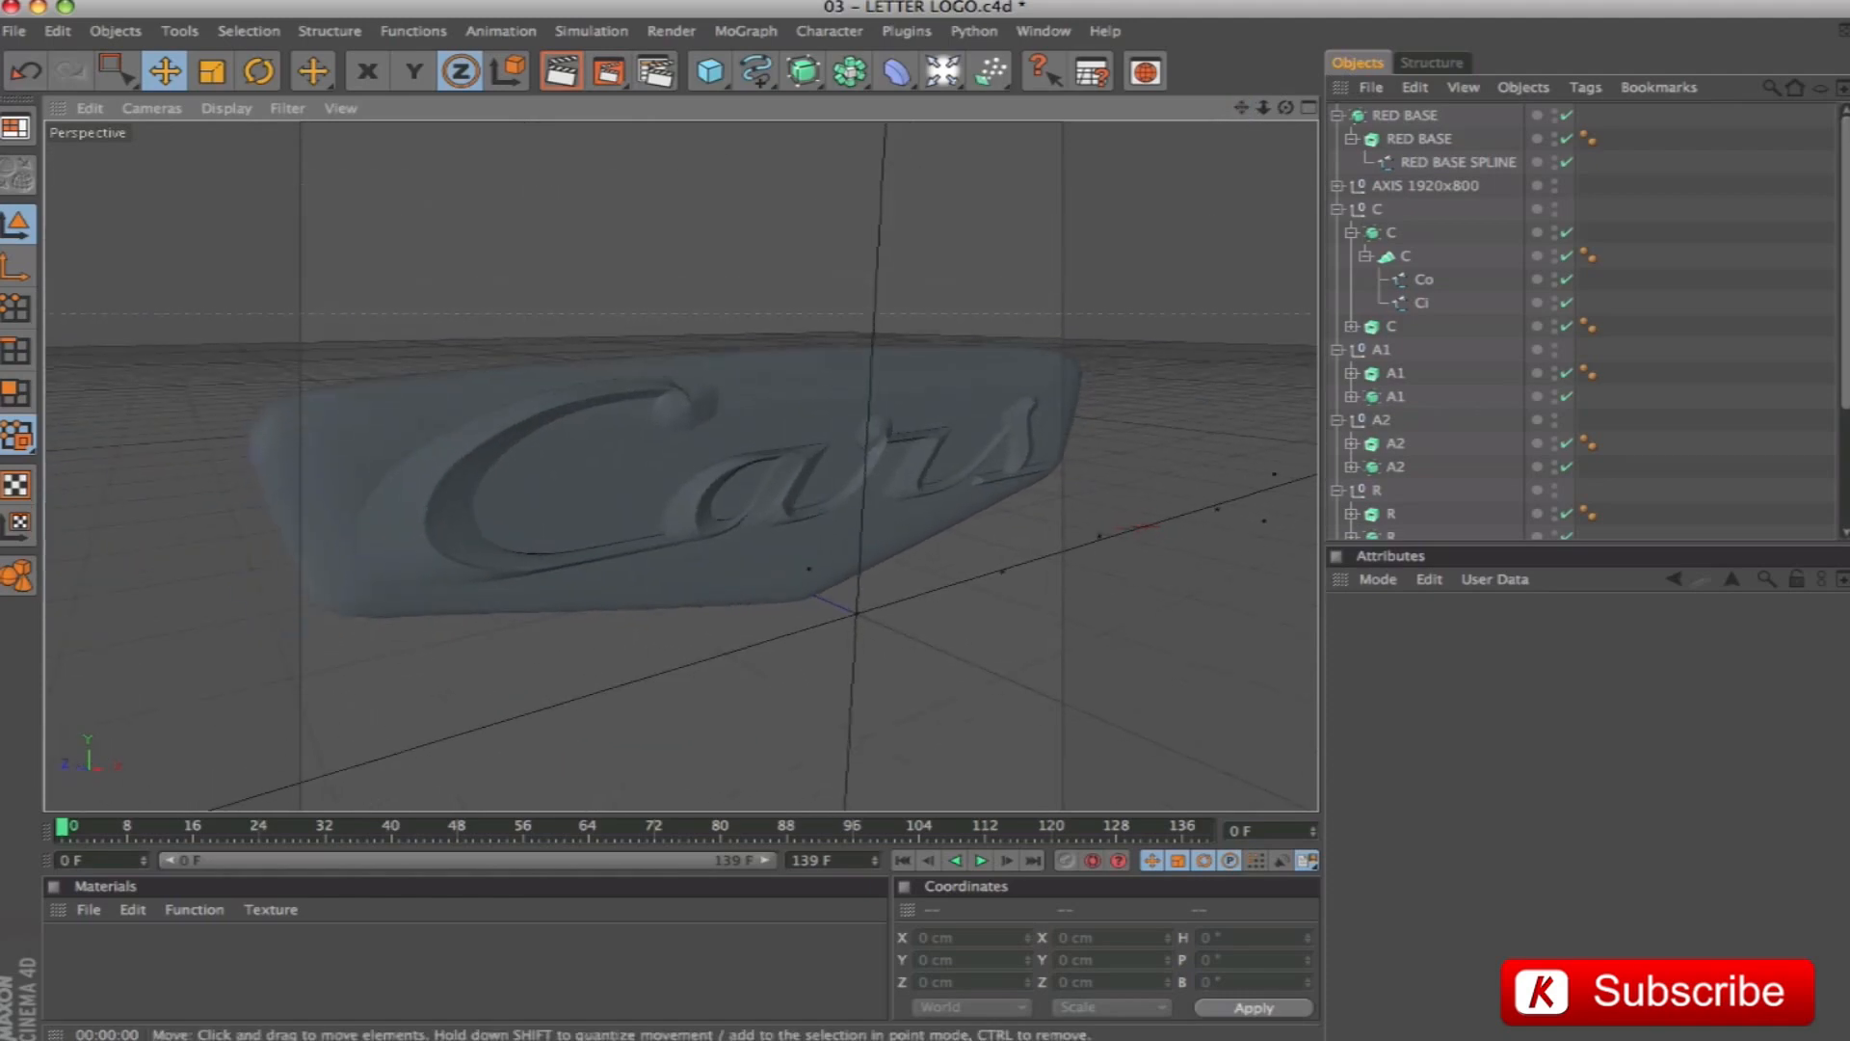
key(ctrl+r)
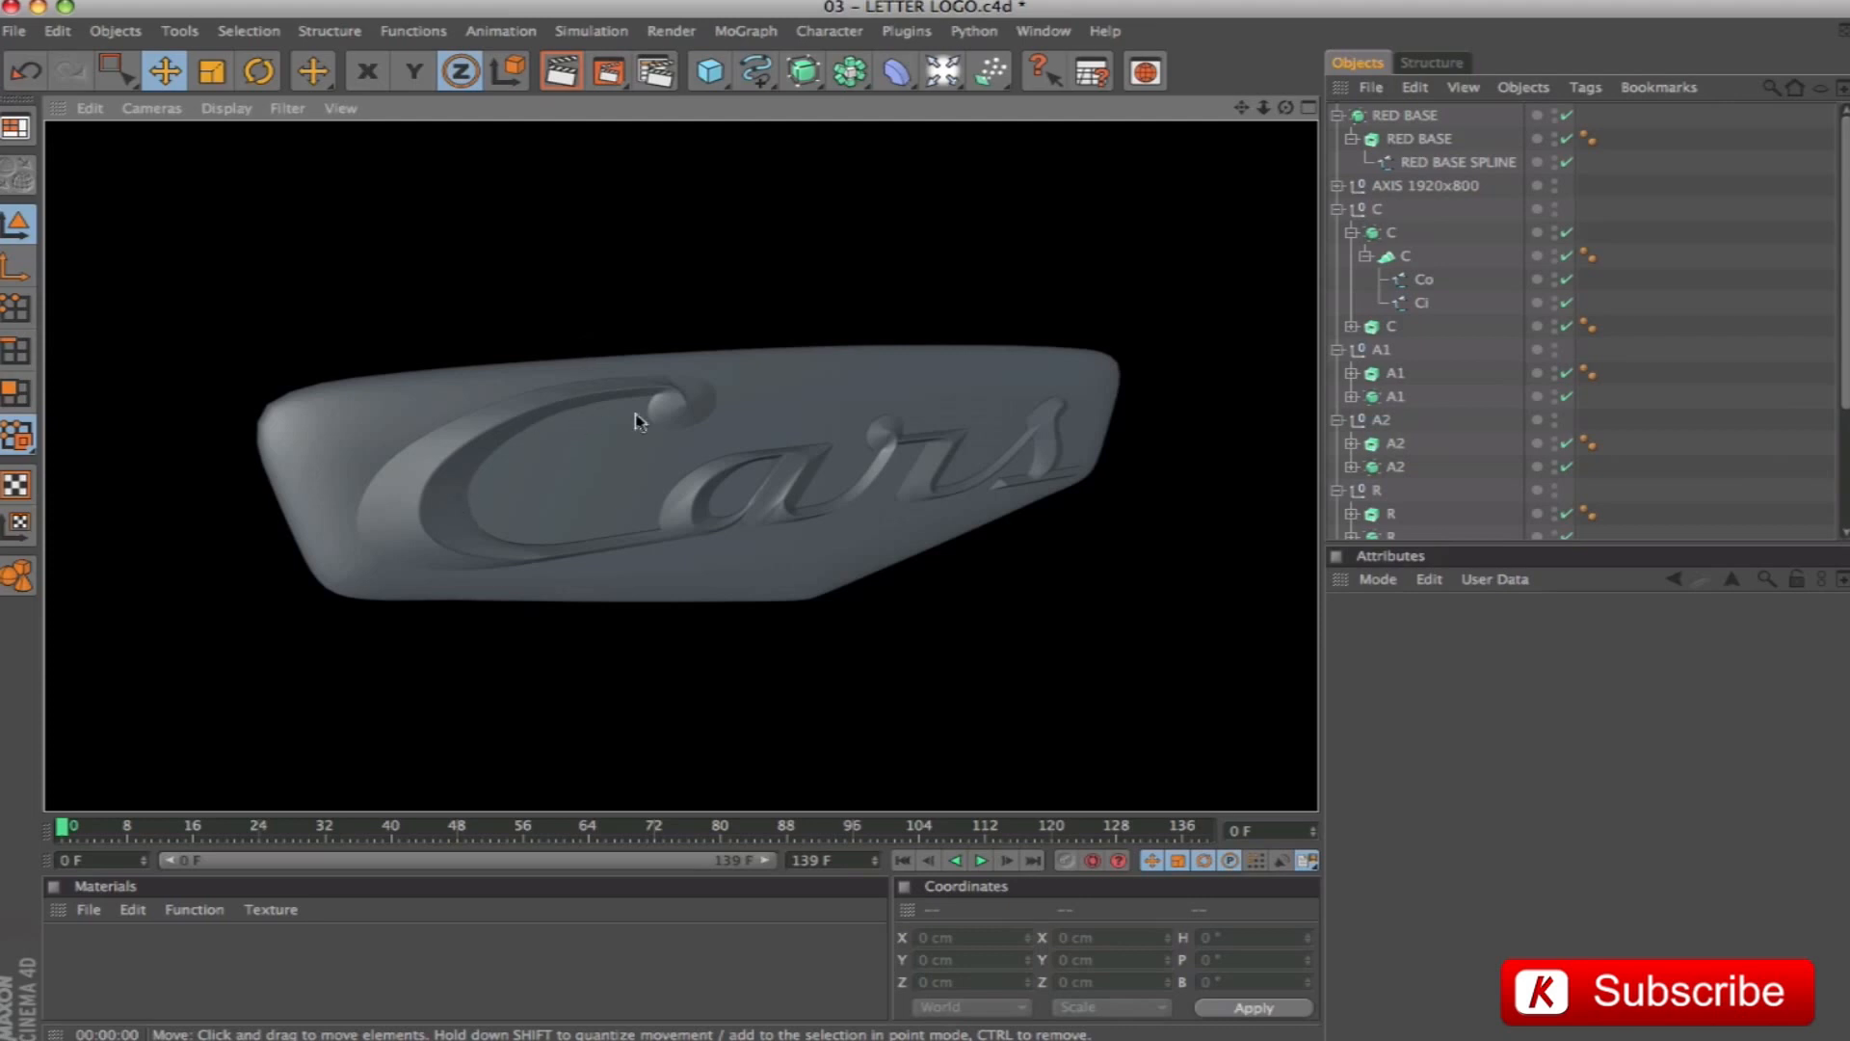
scroll(843, 464, down, 3)
alt+drag(842, 465, 1005, 509)
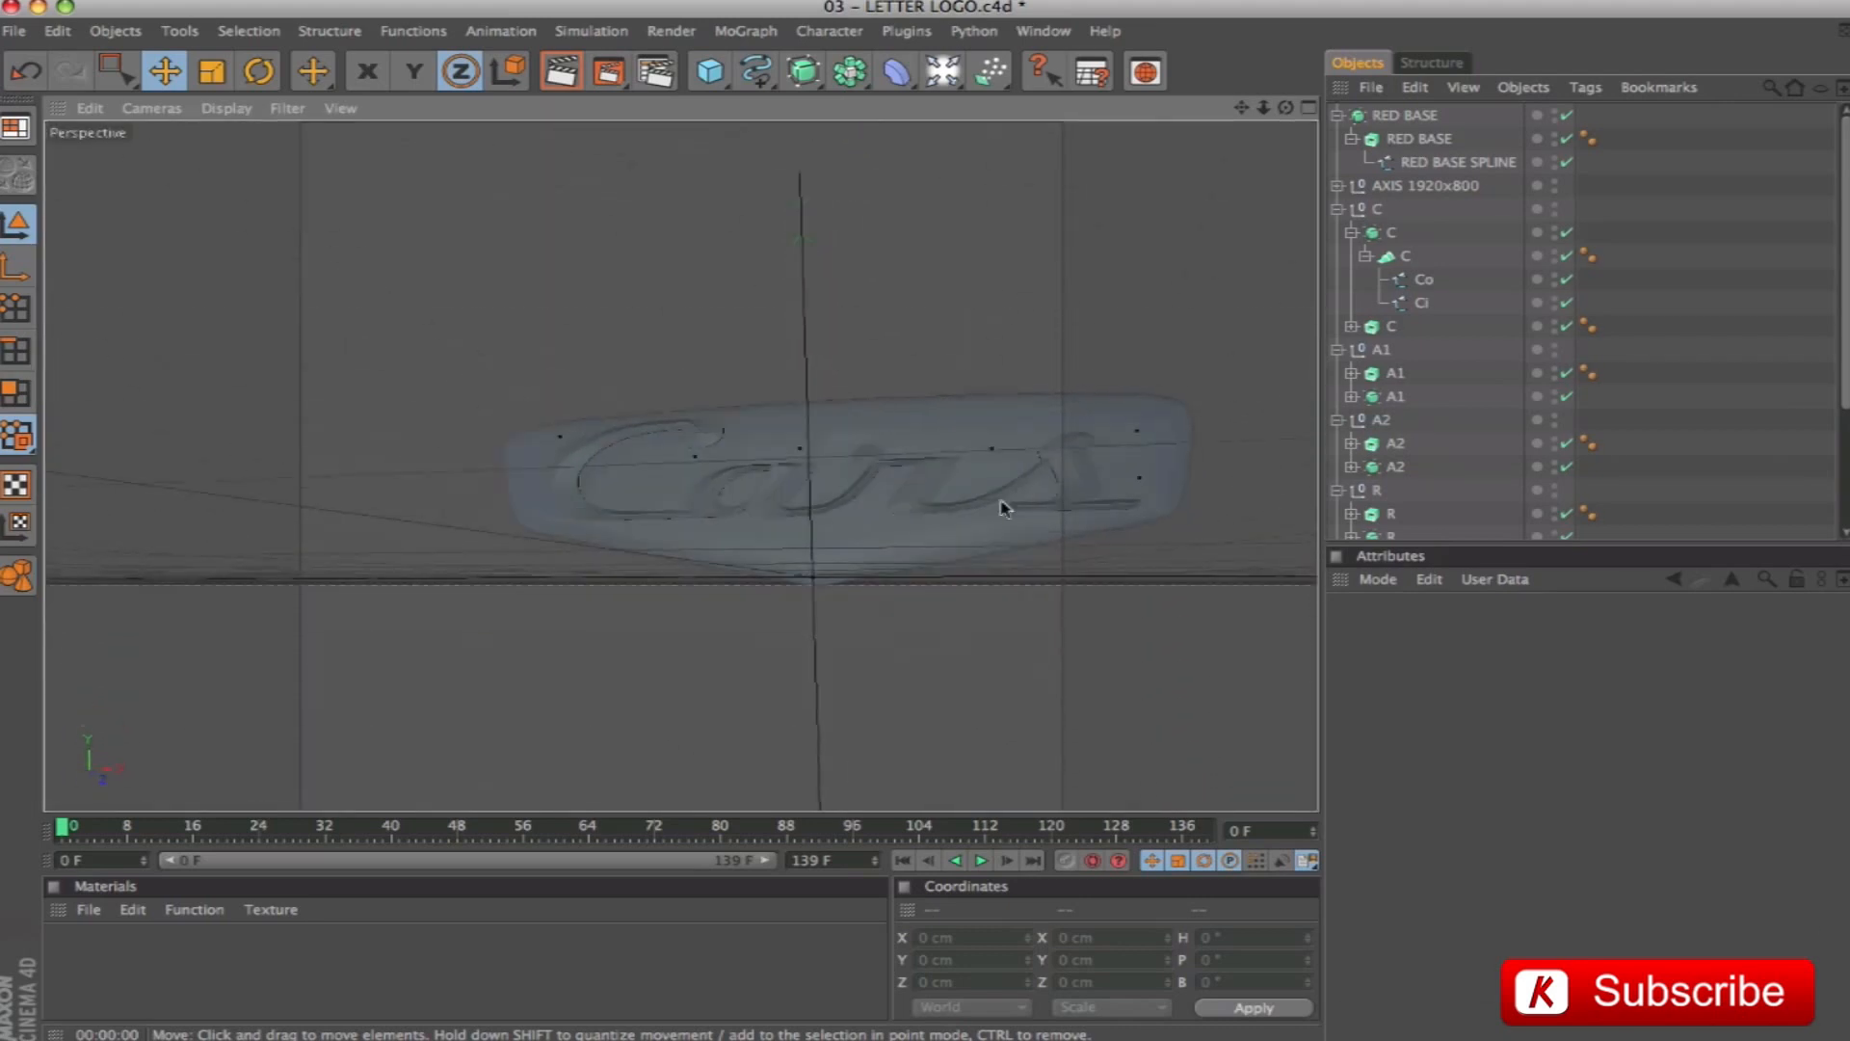
Collapse the C, A1, A2, R, S1 and S2 groups and look through the scene's Camera
click(1338, 209)
click(1337, 233)
click(1338, 255)
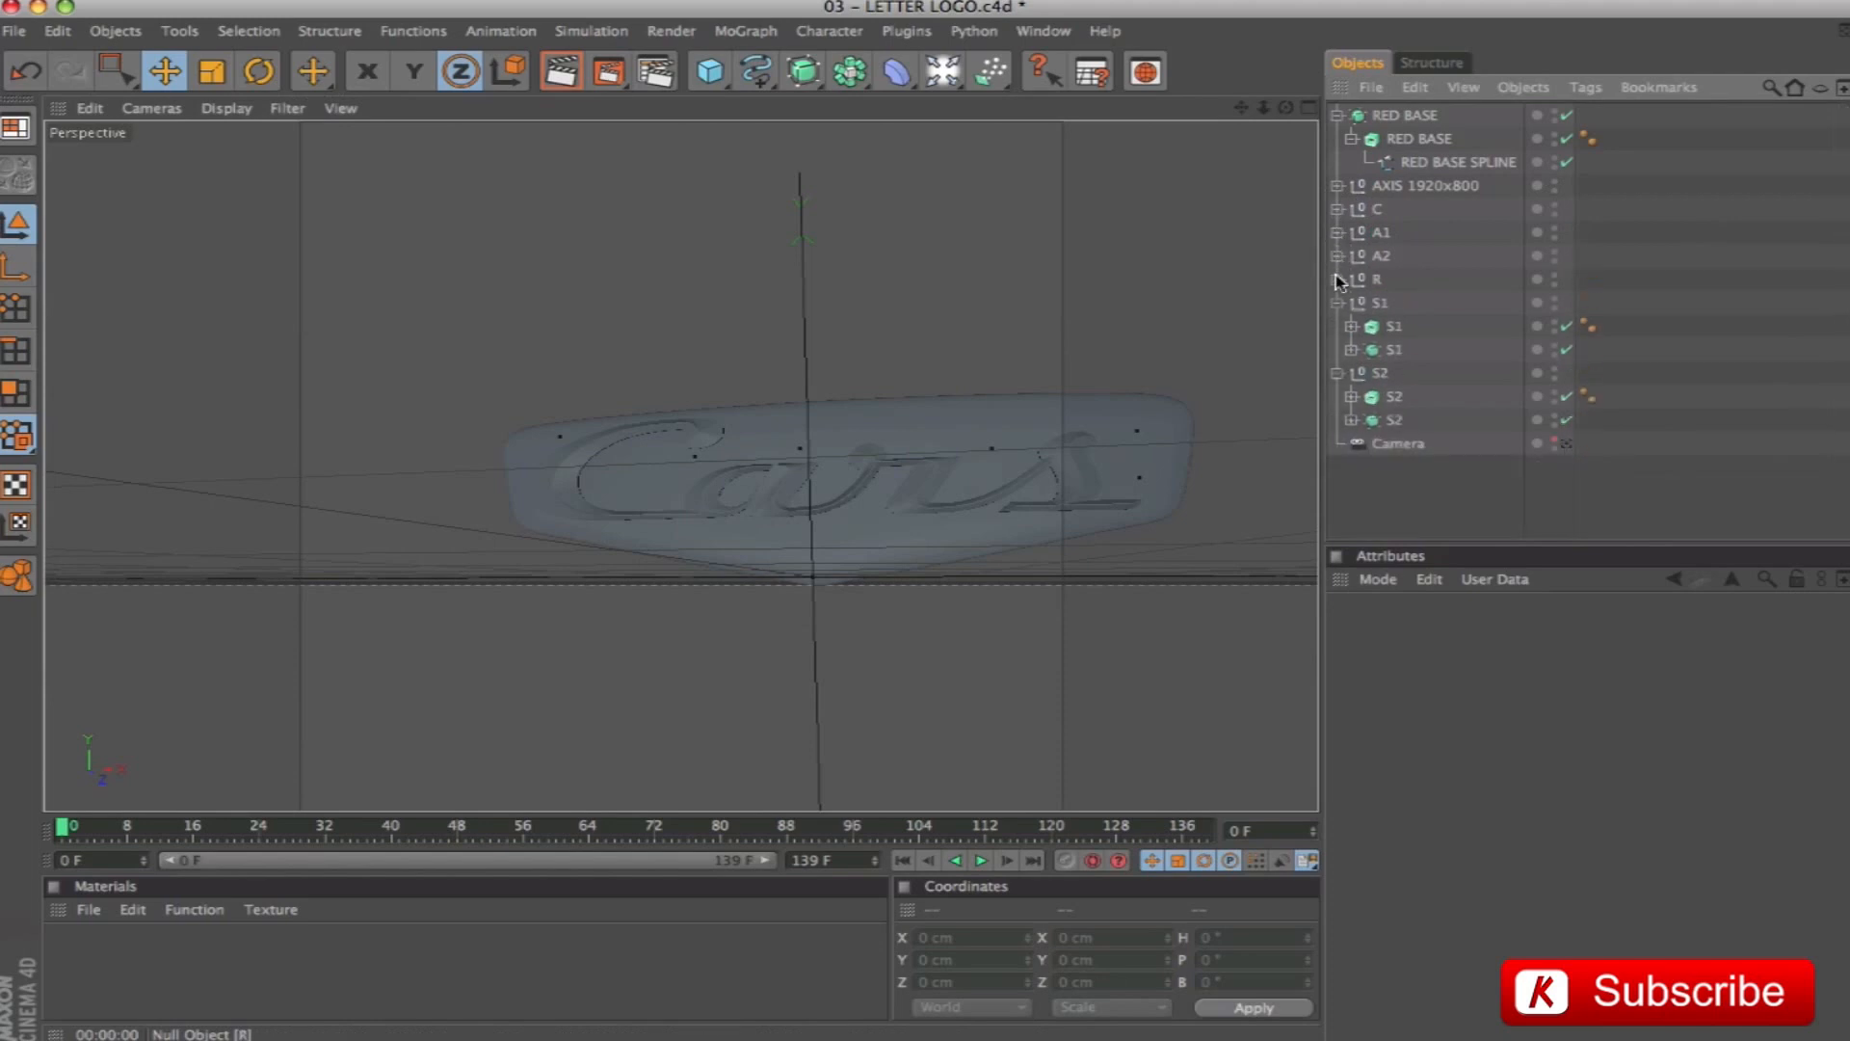
click(1338, 278)
click(1338, 325)
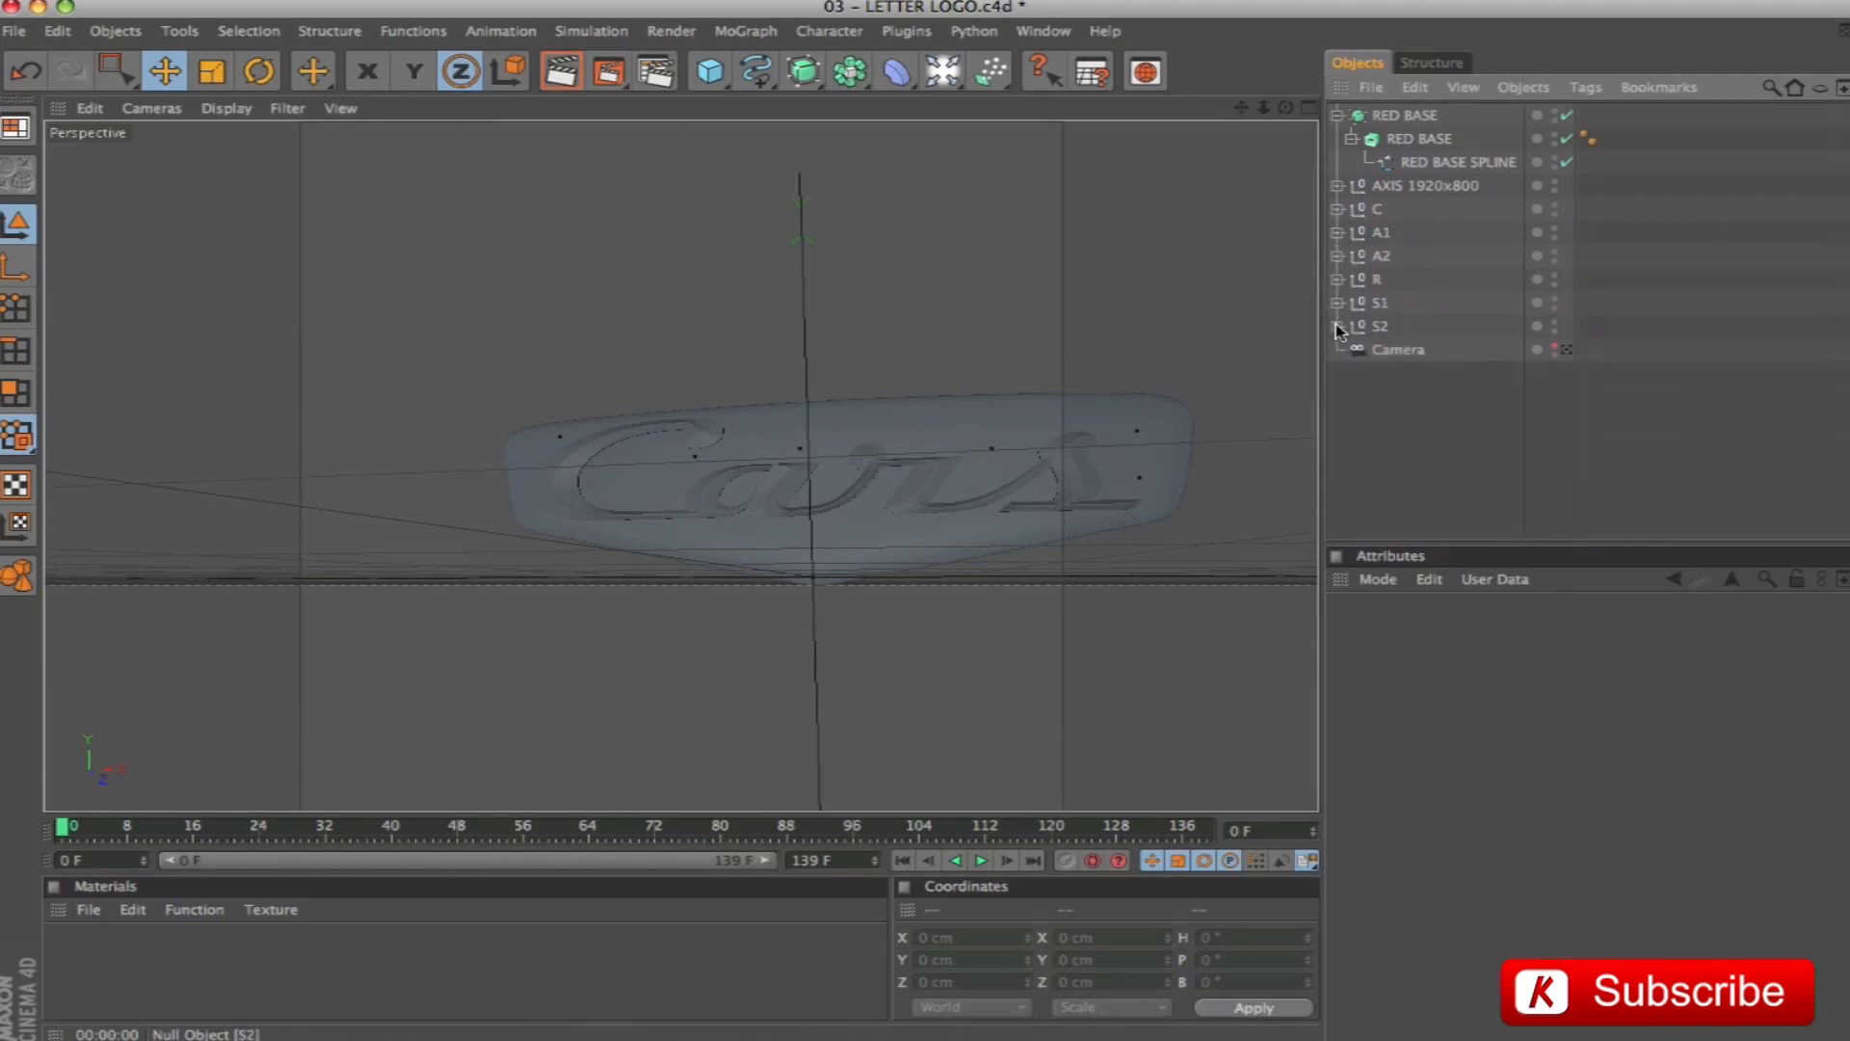
click(1567, 352)
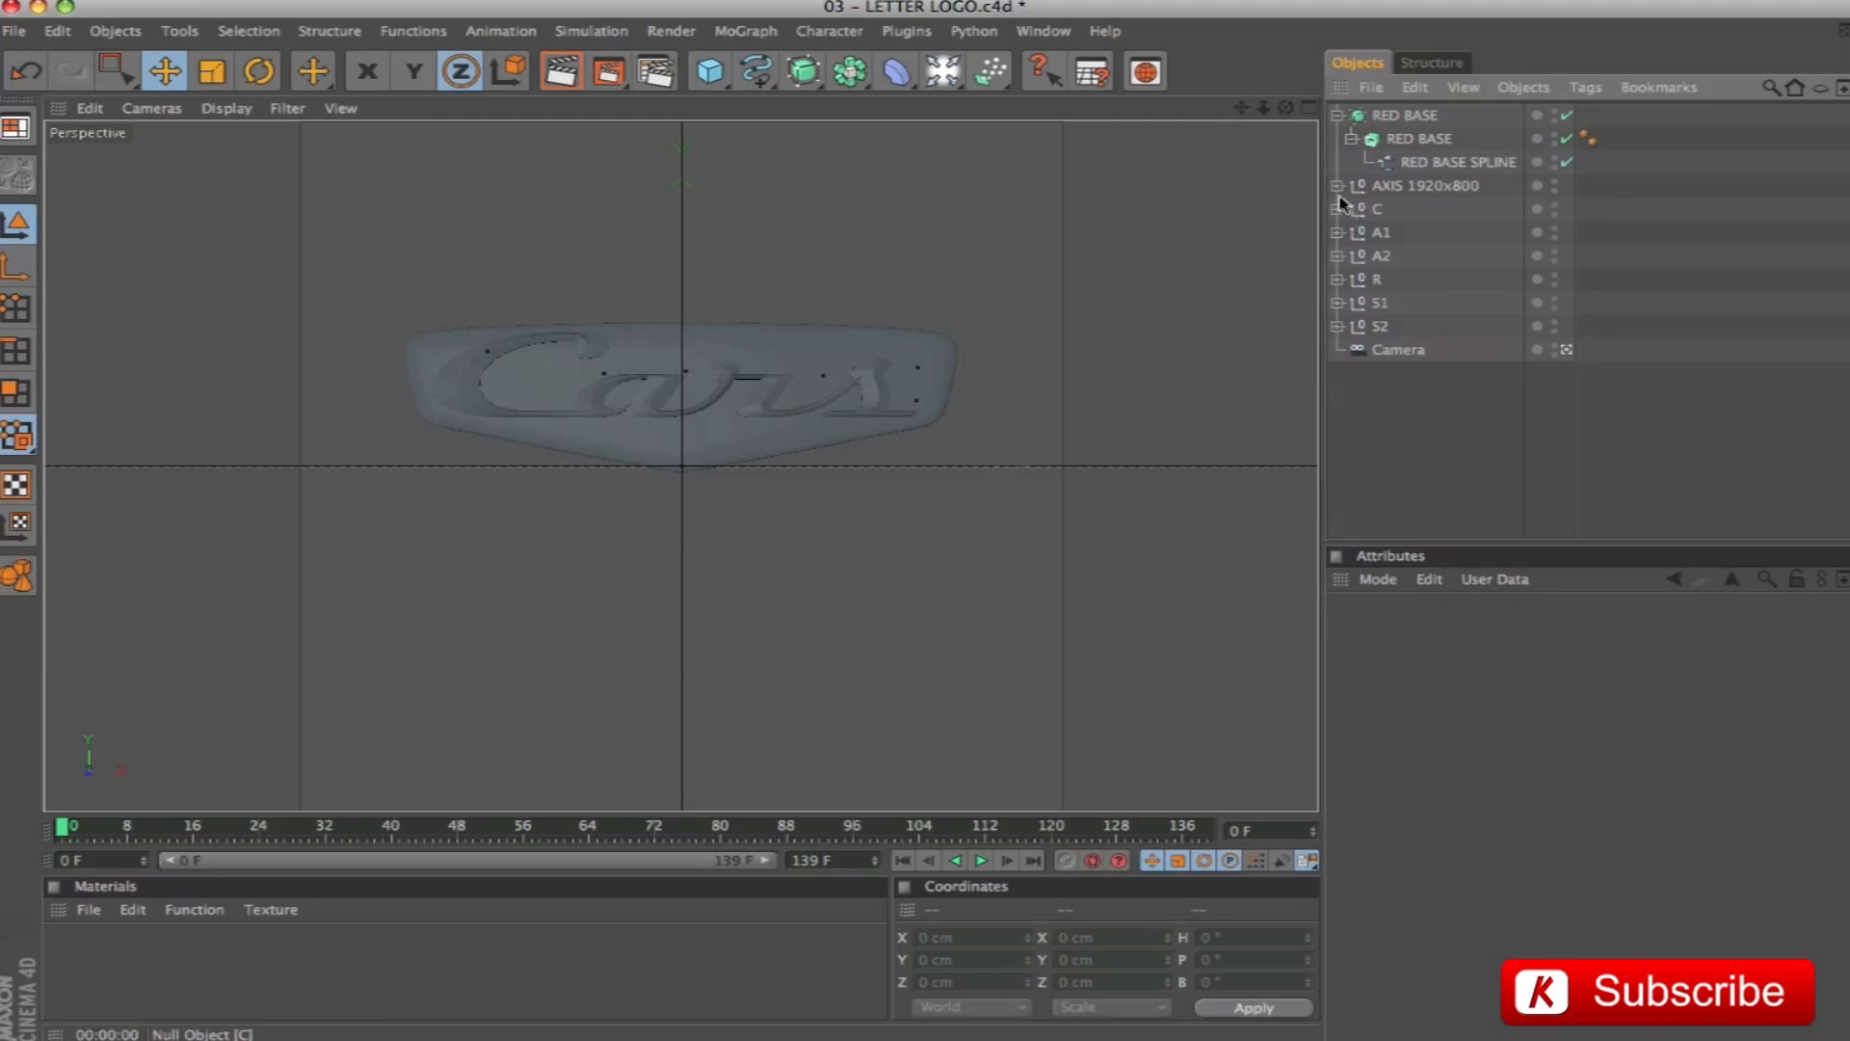
Collapse RED BASE and move it between AXIS 1920x800 and C in the object hierarchy
click(1336, 114)
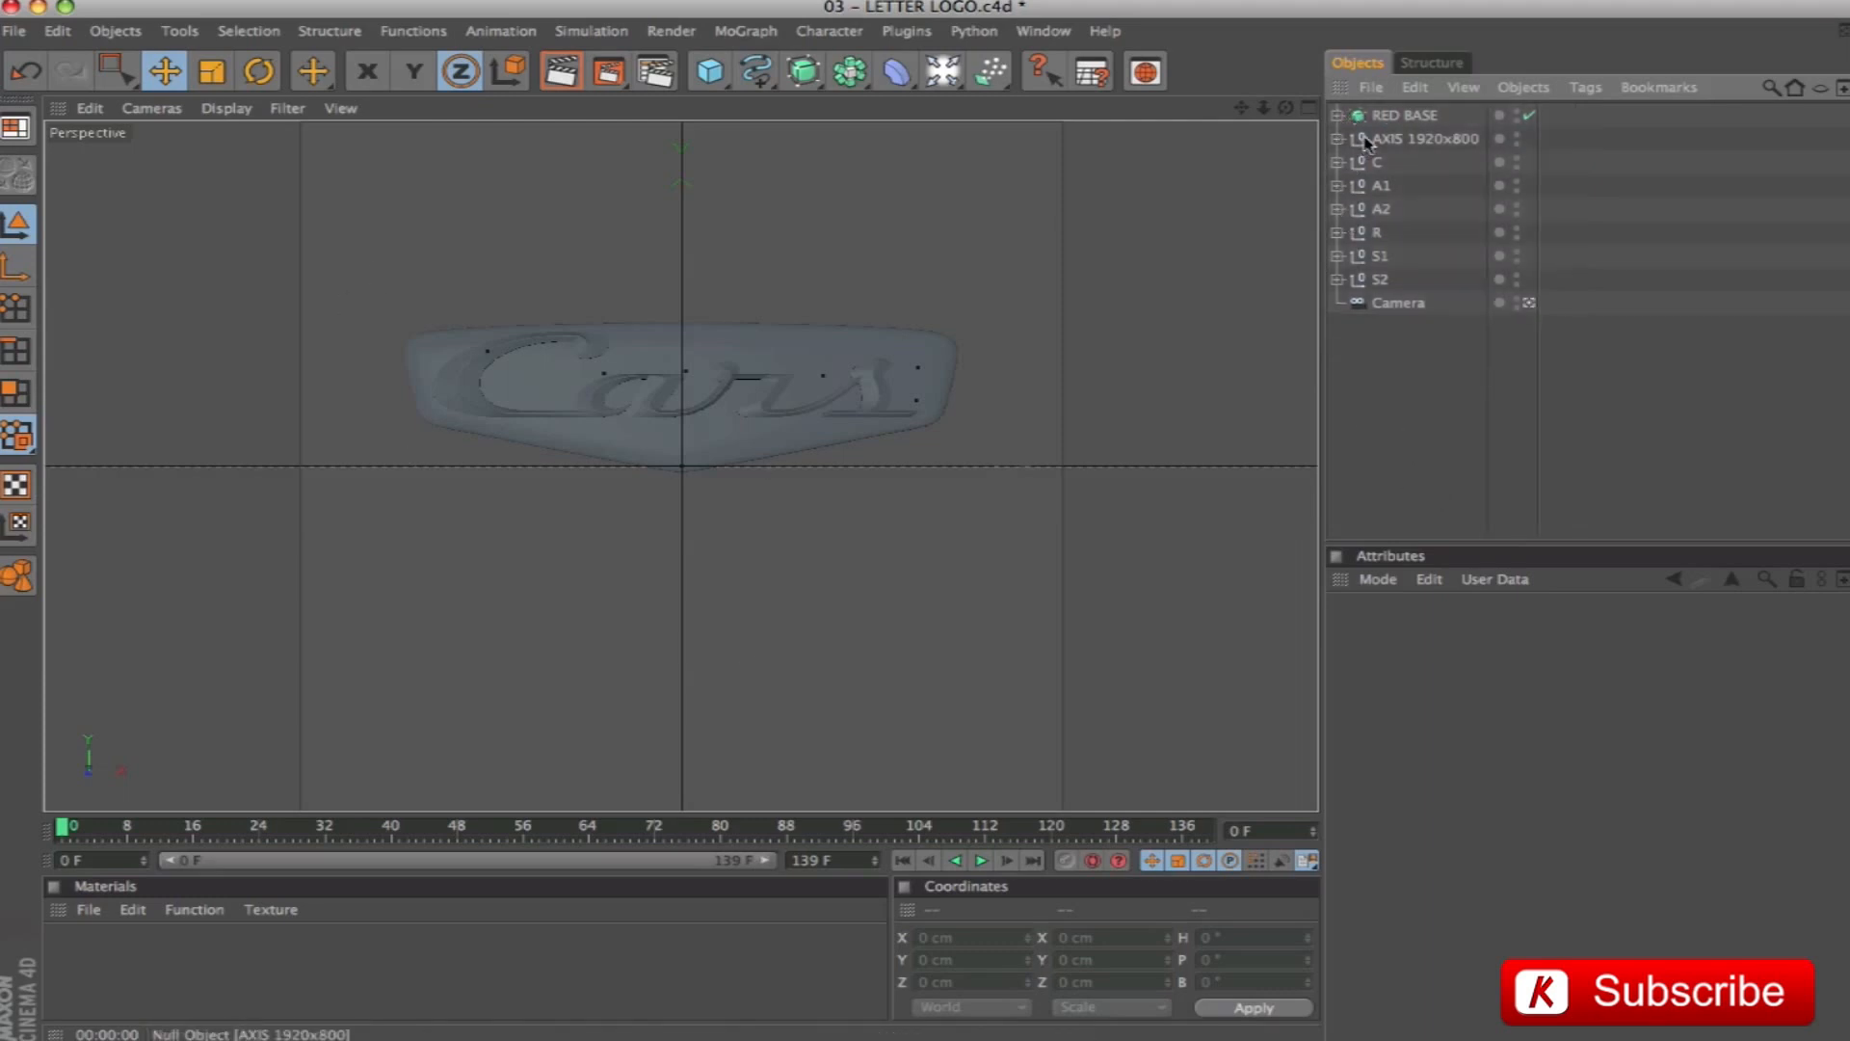
drag(1398, 115, 1388, 164)
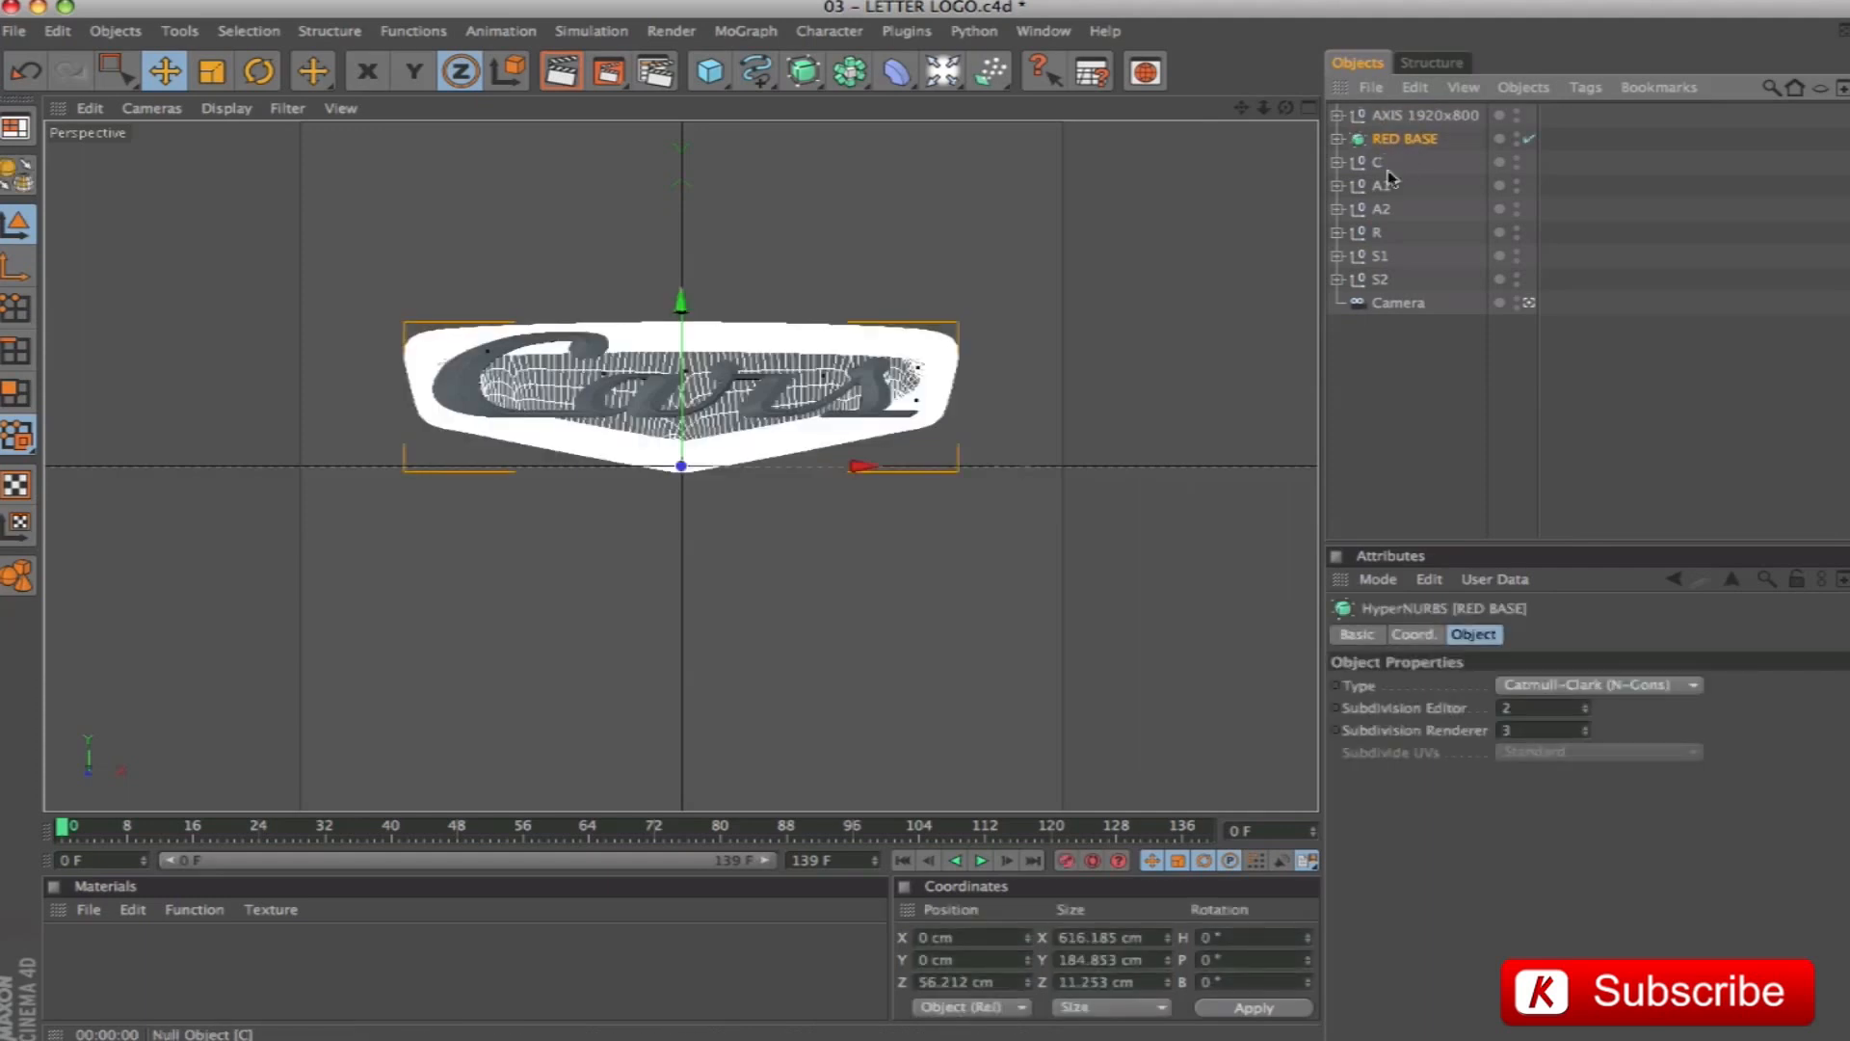
click(998, 983)
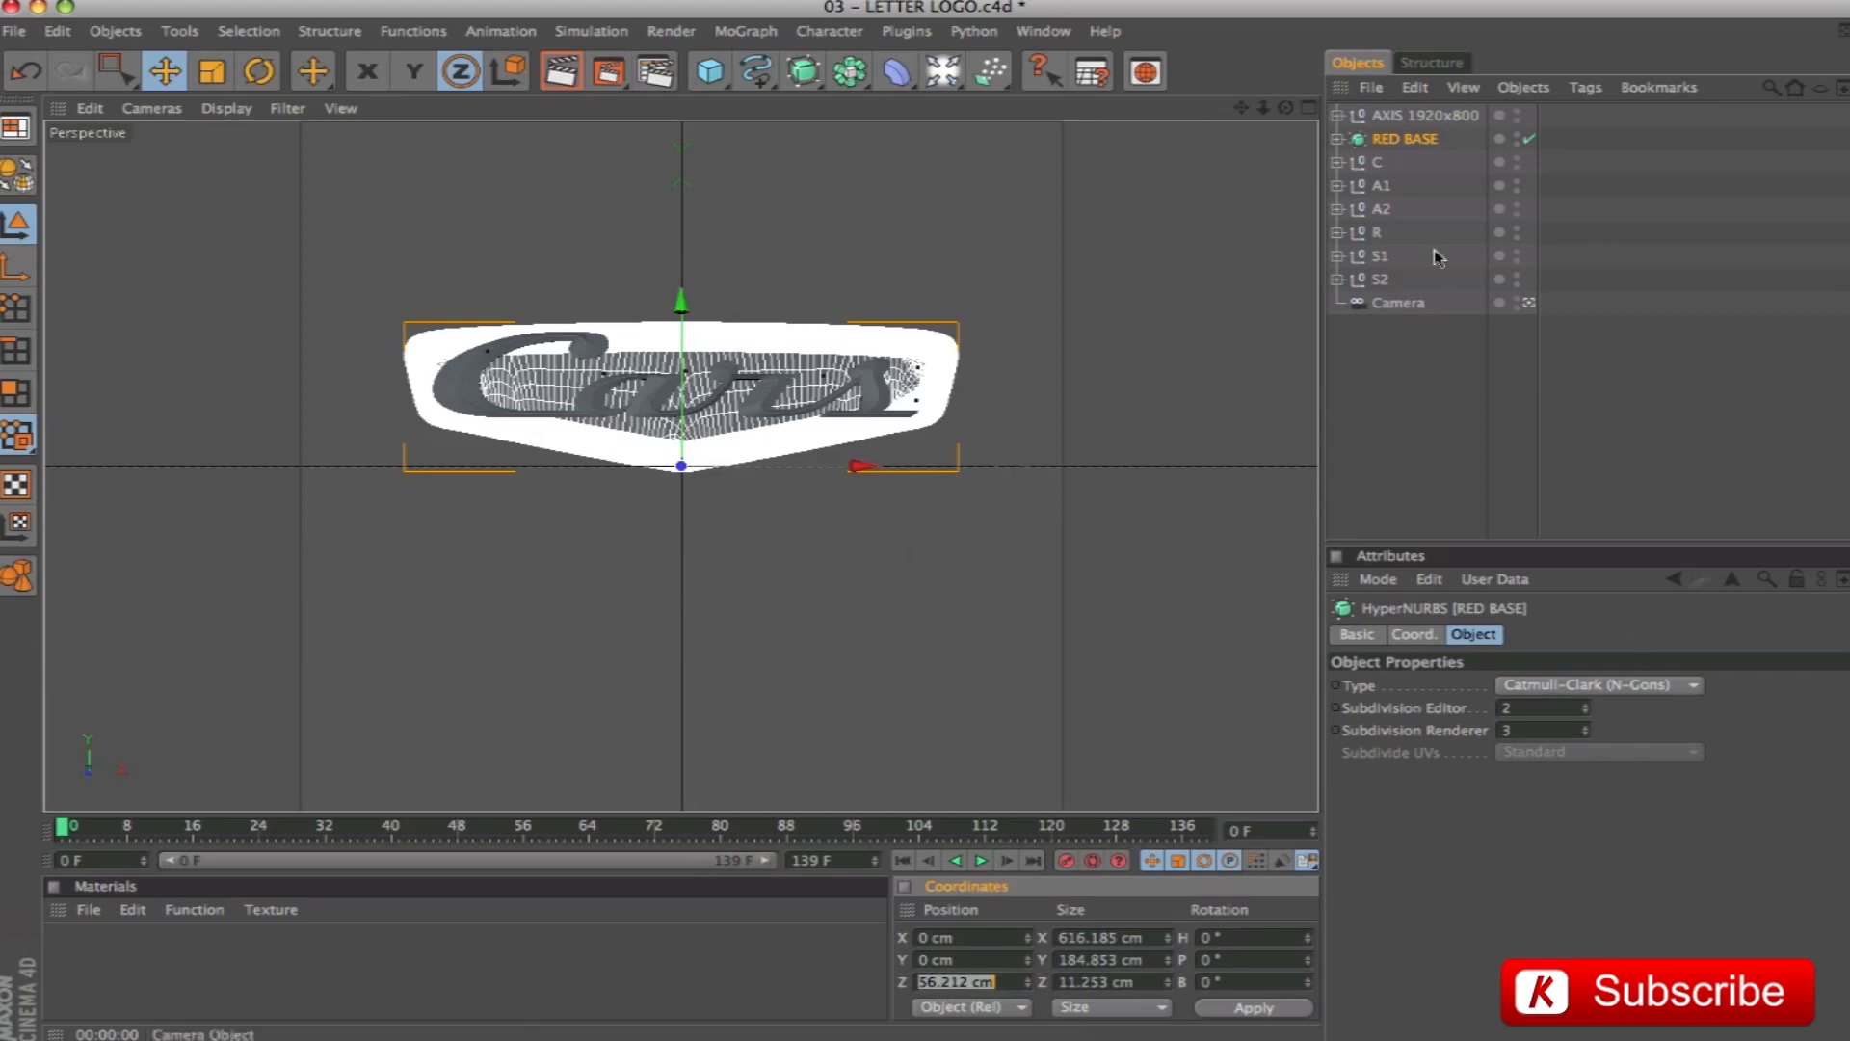
click(1410, 333)
drag(1407, 133, 1376, 285)
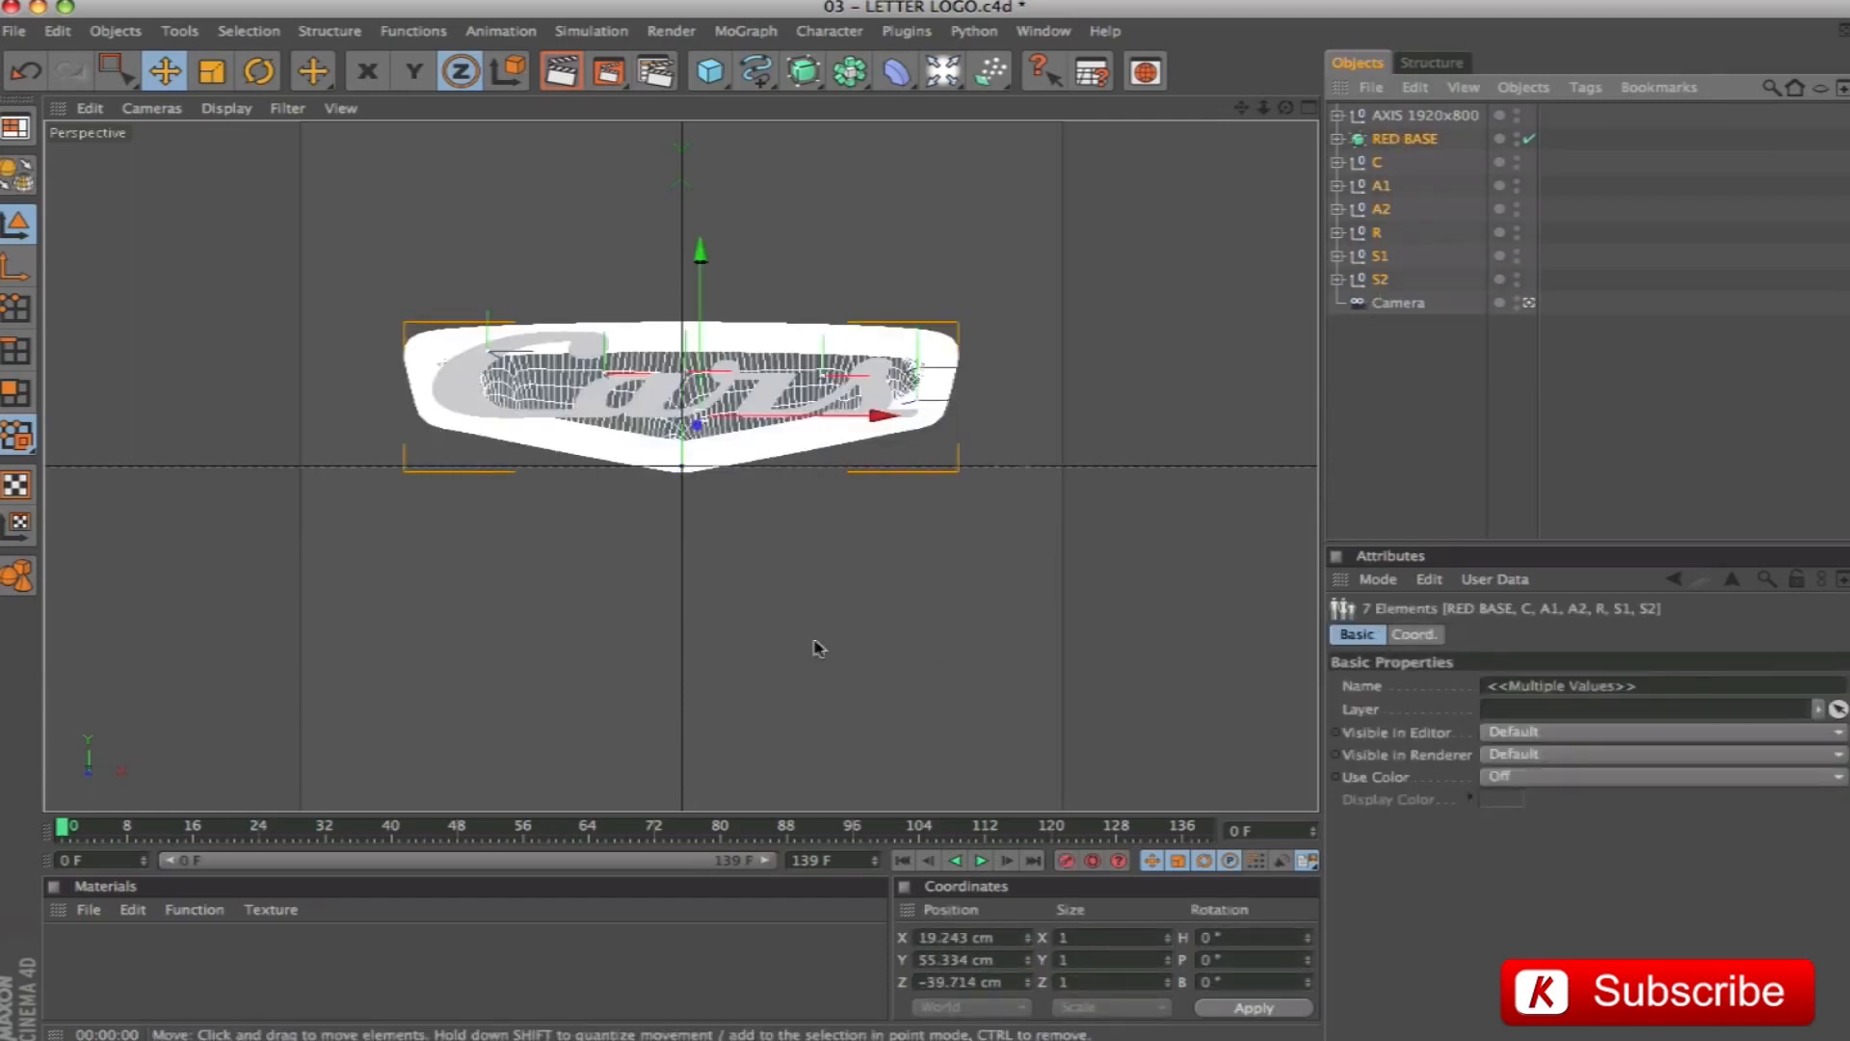
click(1385, 400)
Shift RED BASE and the groups C, A1, A2, R, S1 and S2 together by -56.212 cm along Z
click(1405, 138)
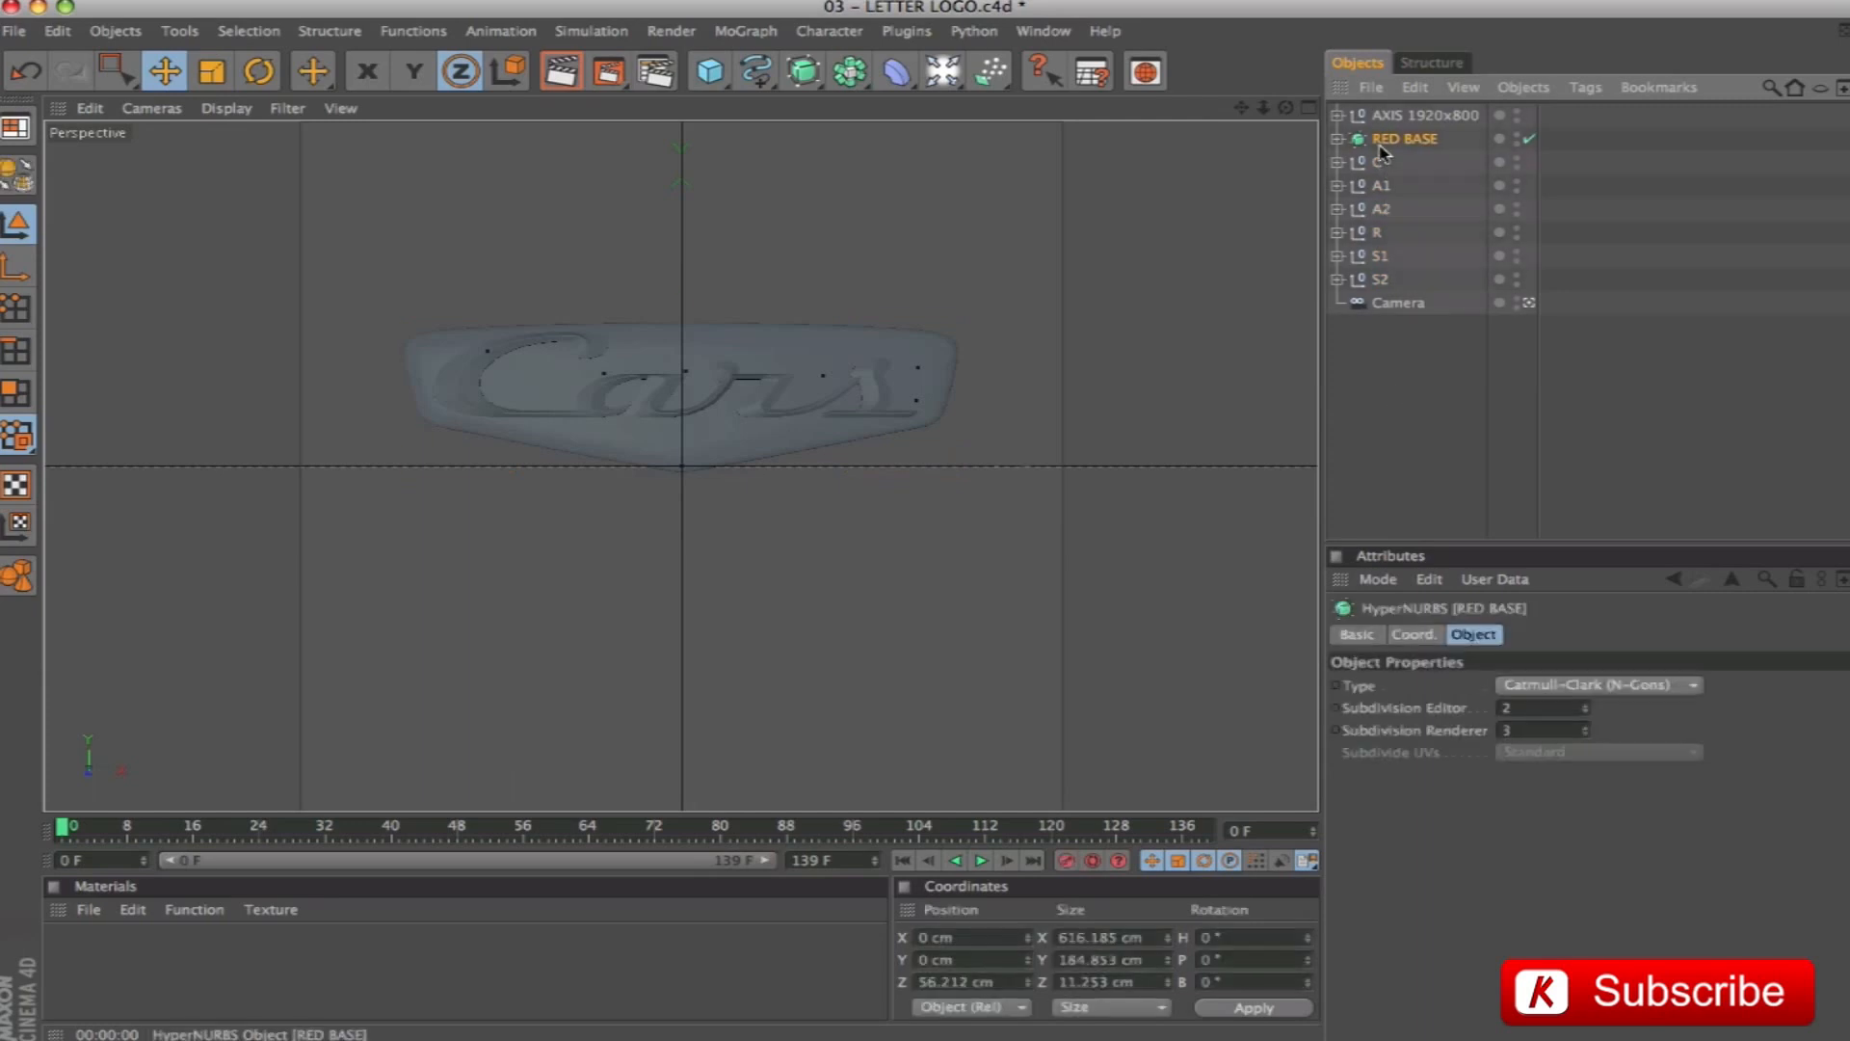
click(1005, 983)
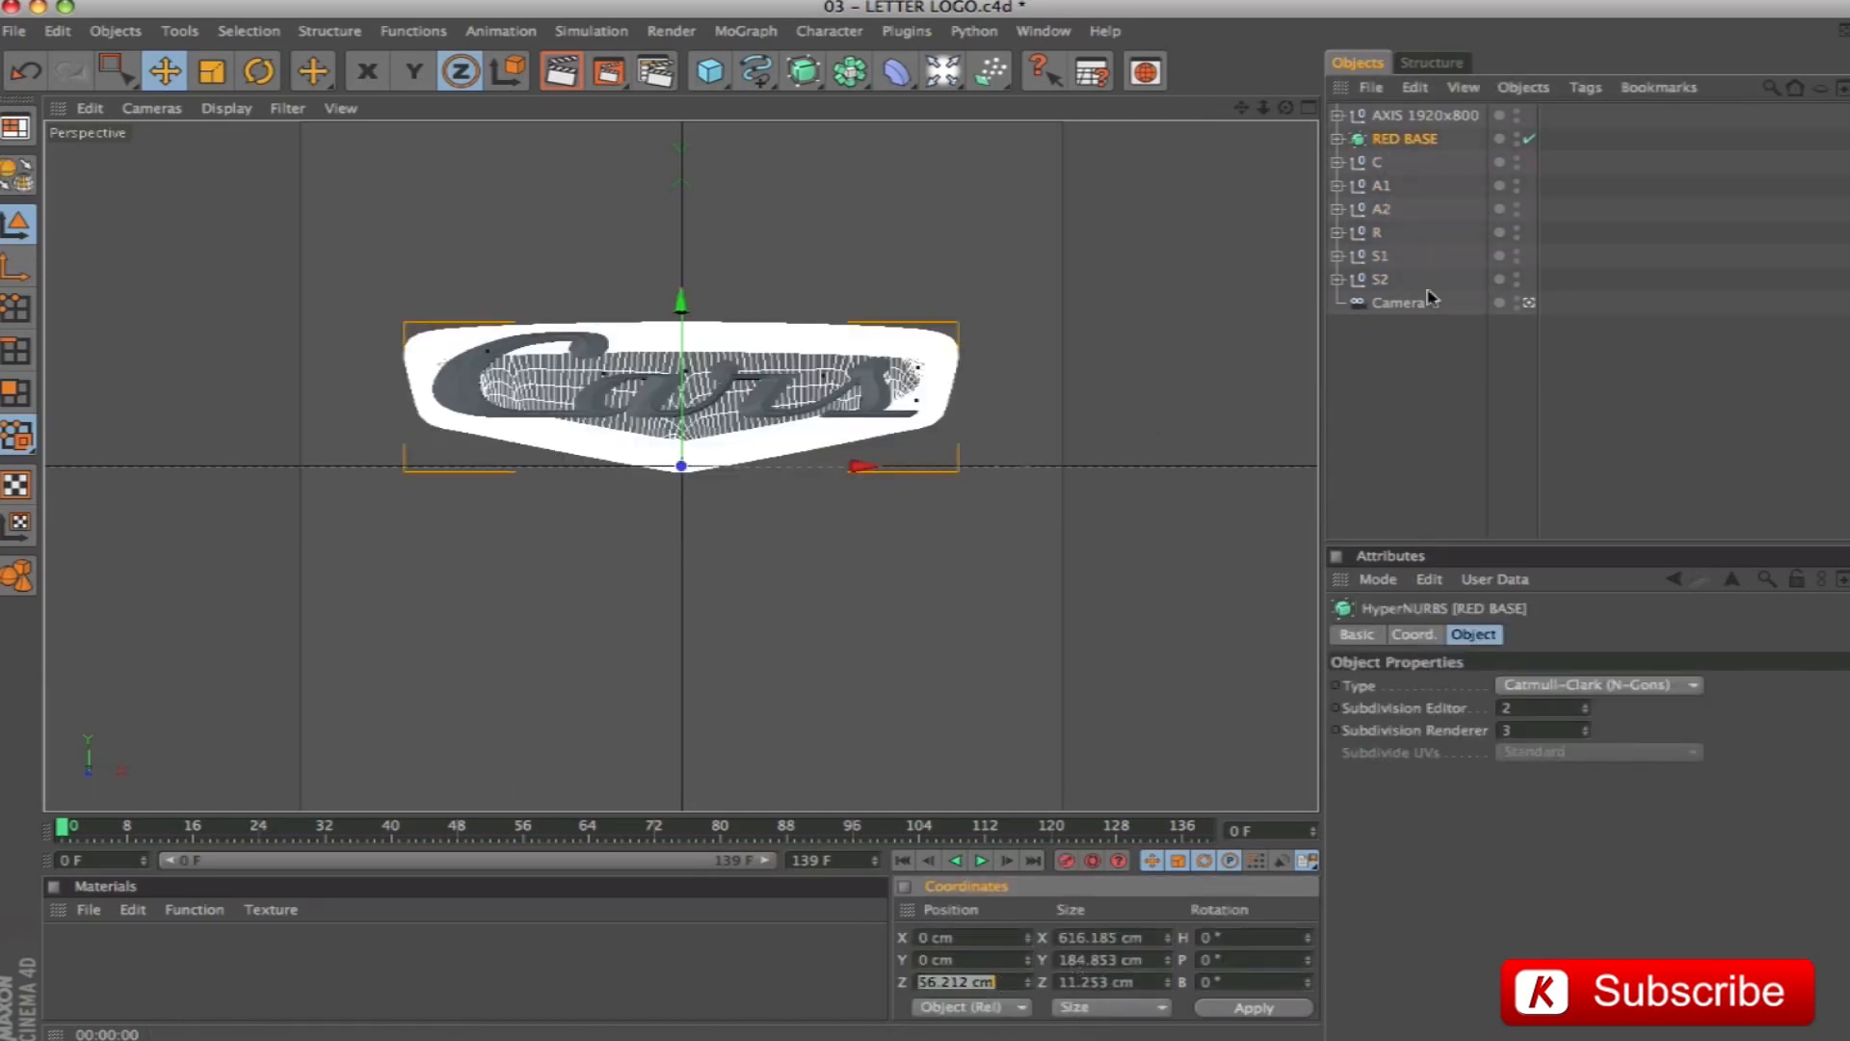
click(1381, 278)
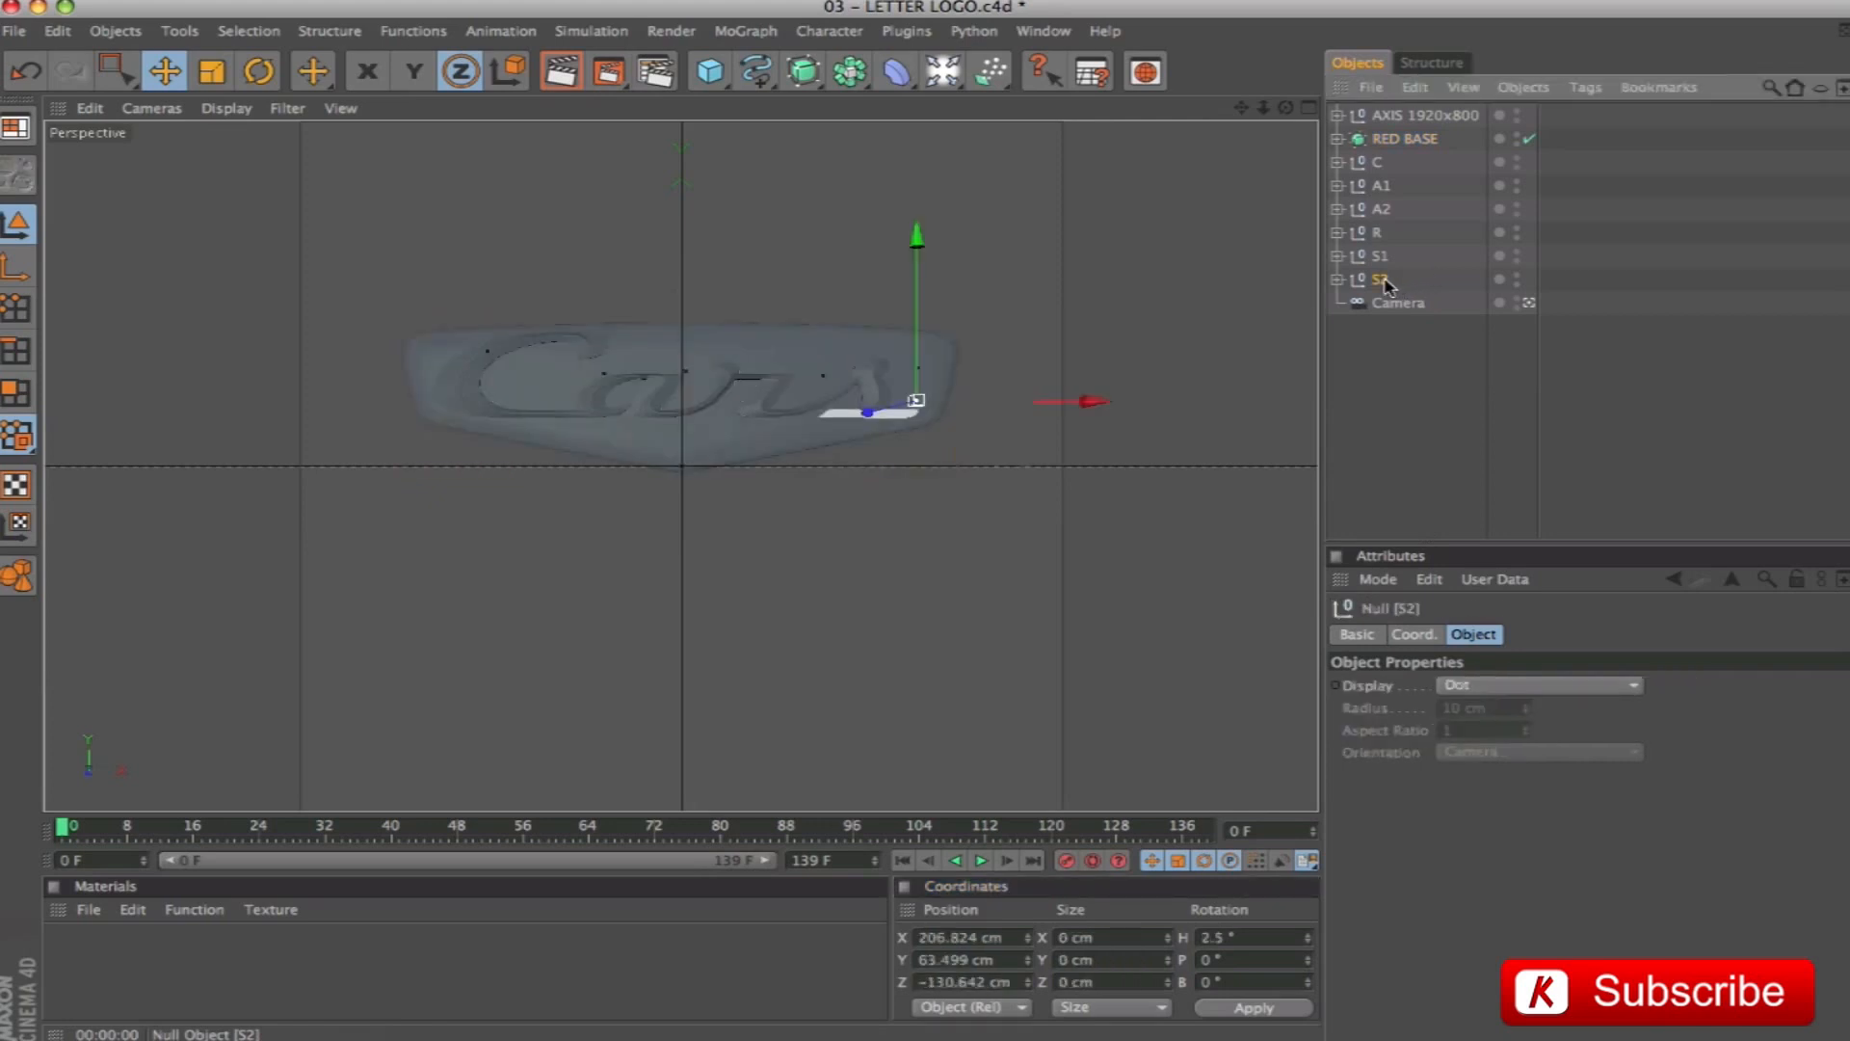
shift+click(1384, 143)
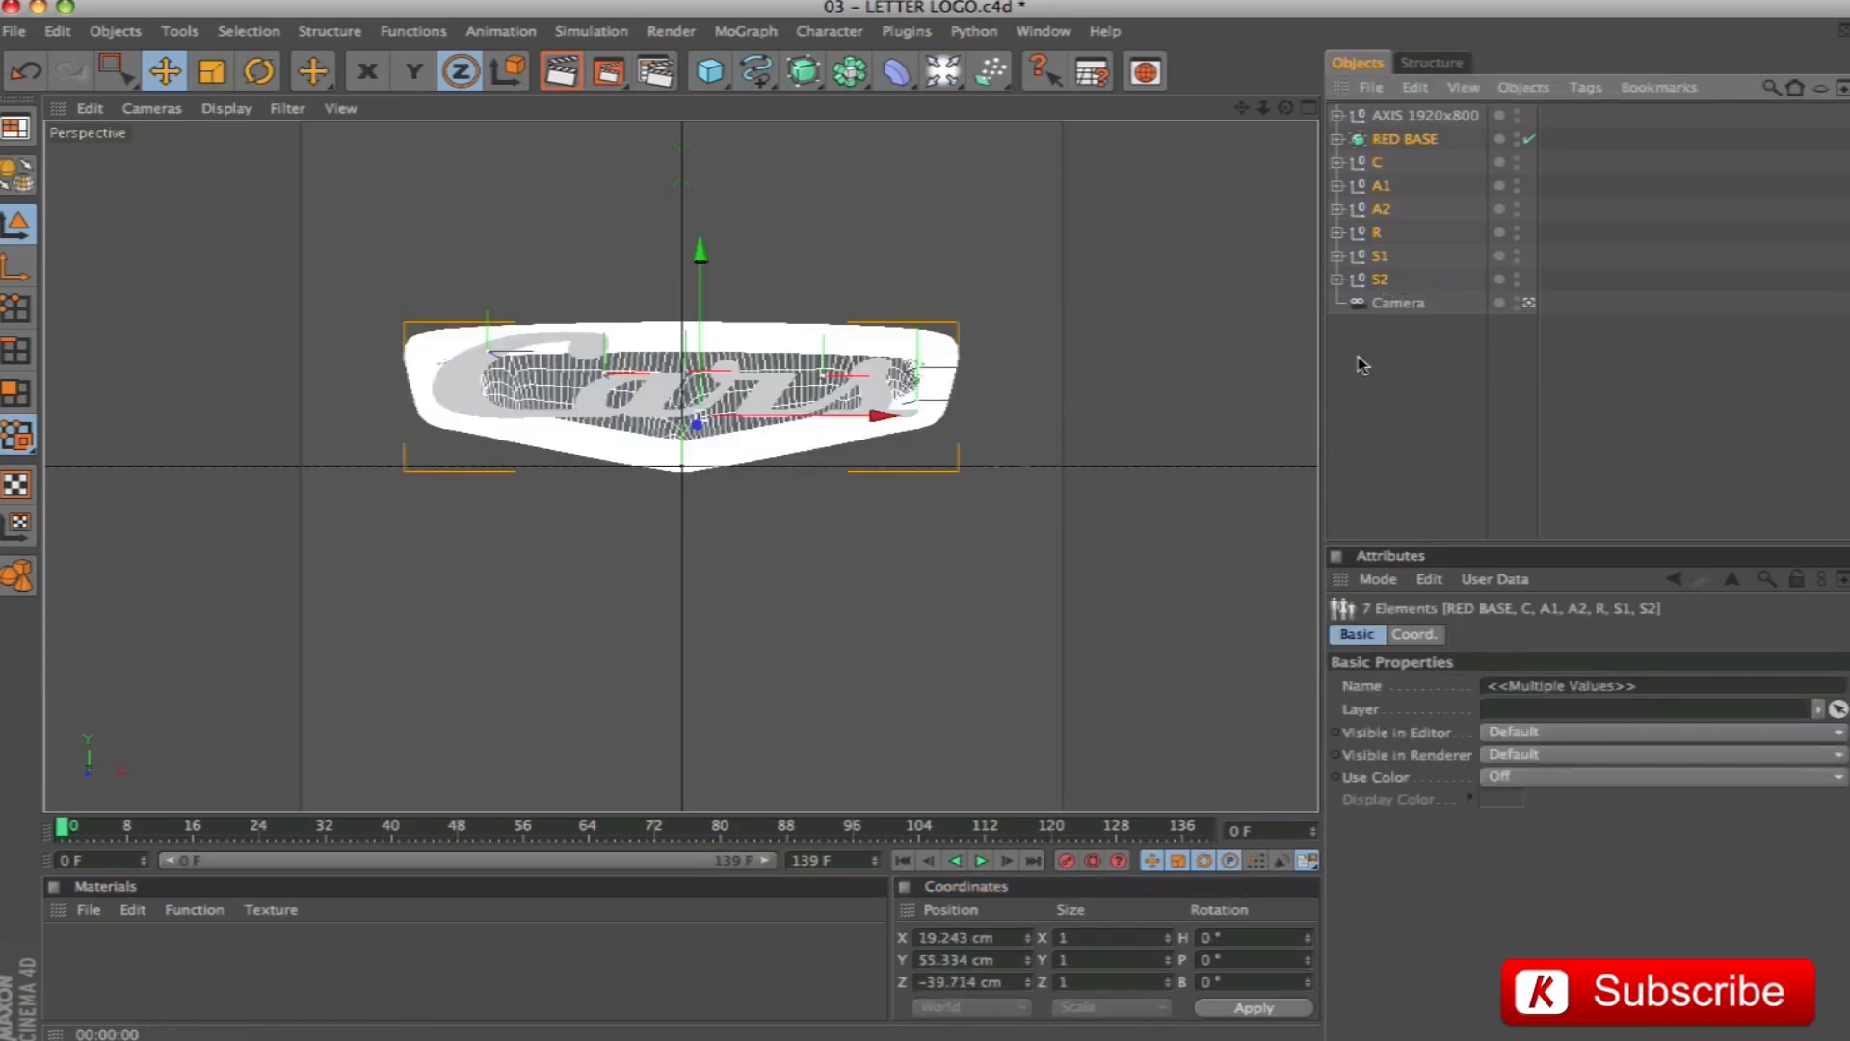
click(1007, 983)
key(BackSpace)
key(BackSpace)
key(BackSpace)
text(-56.212 cm)
key(Return)
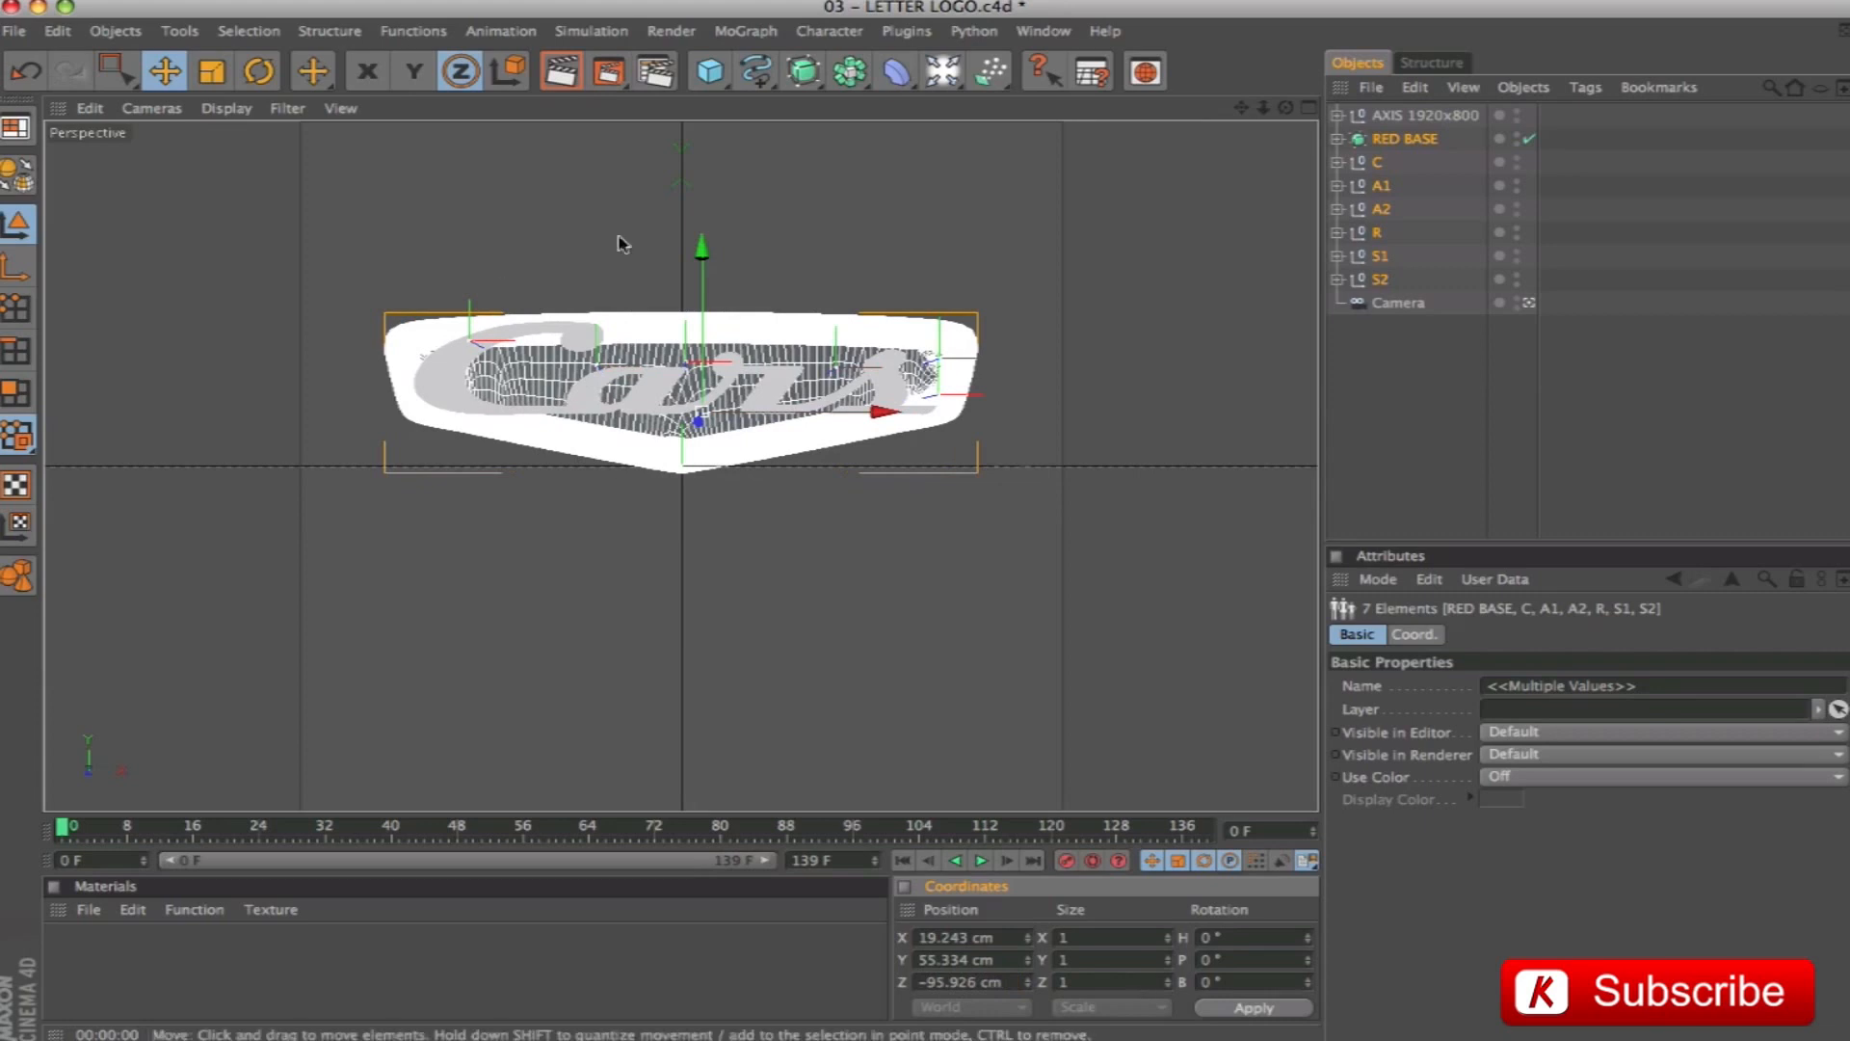
click(1465, 385)
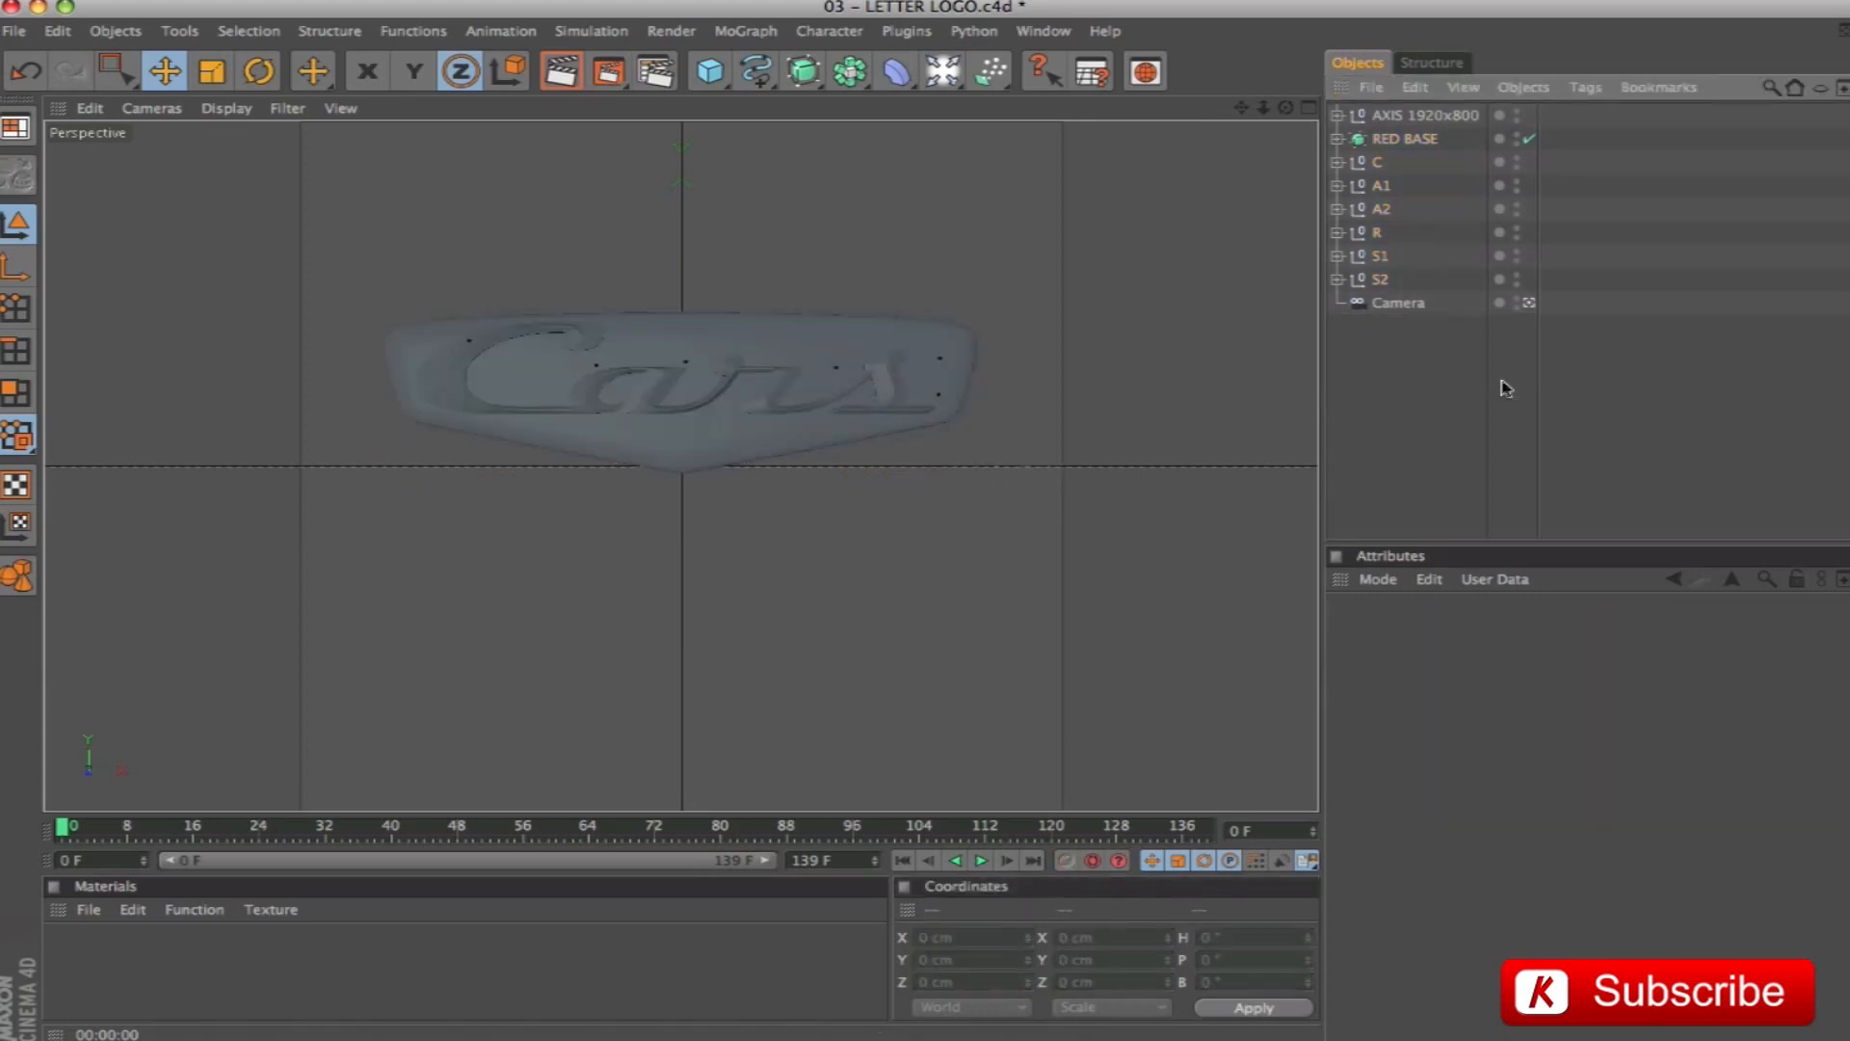
Delete the RED BASE object and preview-render the remaining Cars lettering
click(1391, 139)
key(Delete)
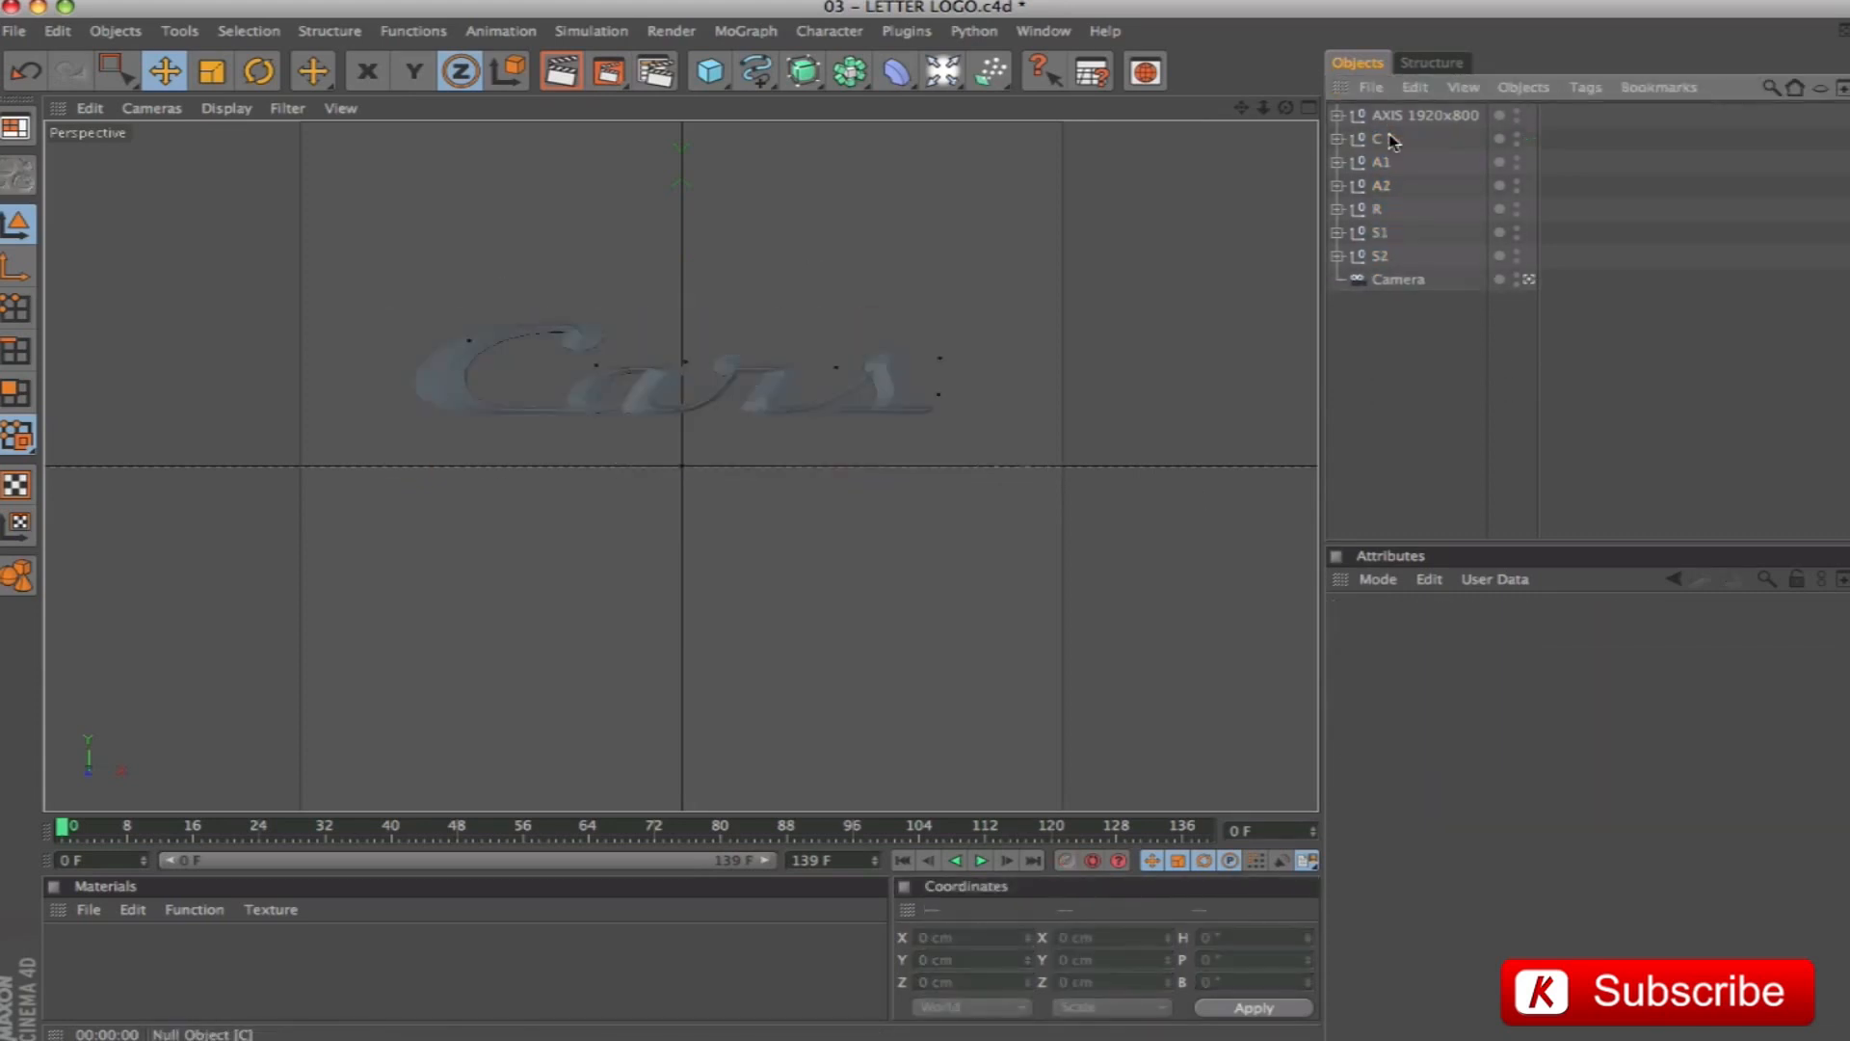
key(super+r)
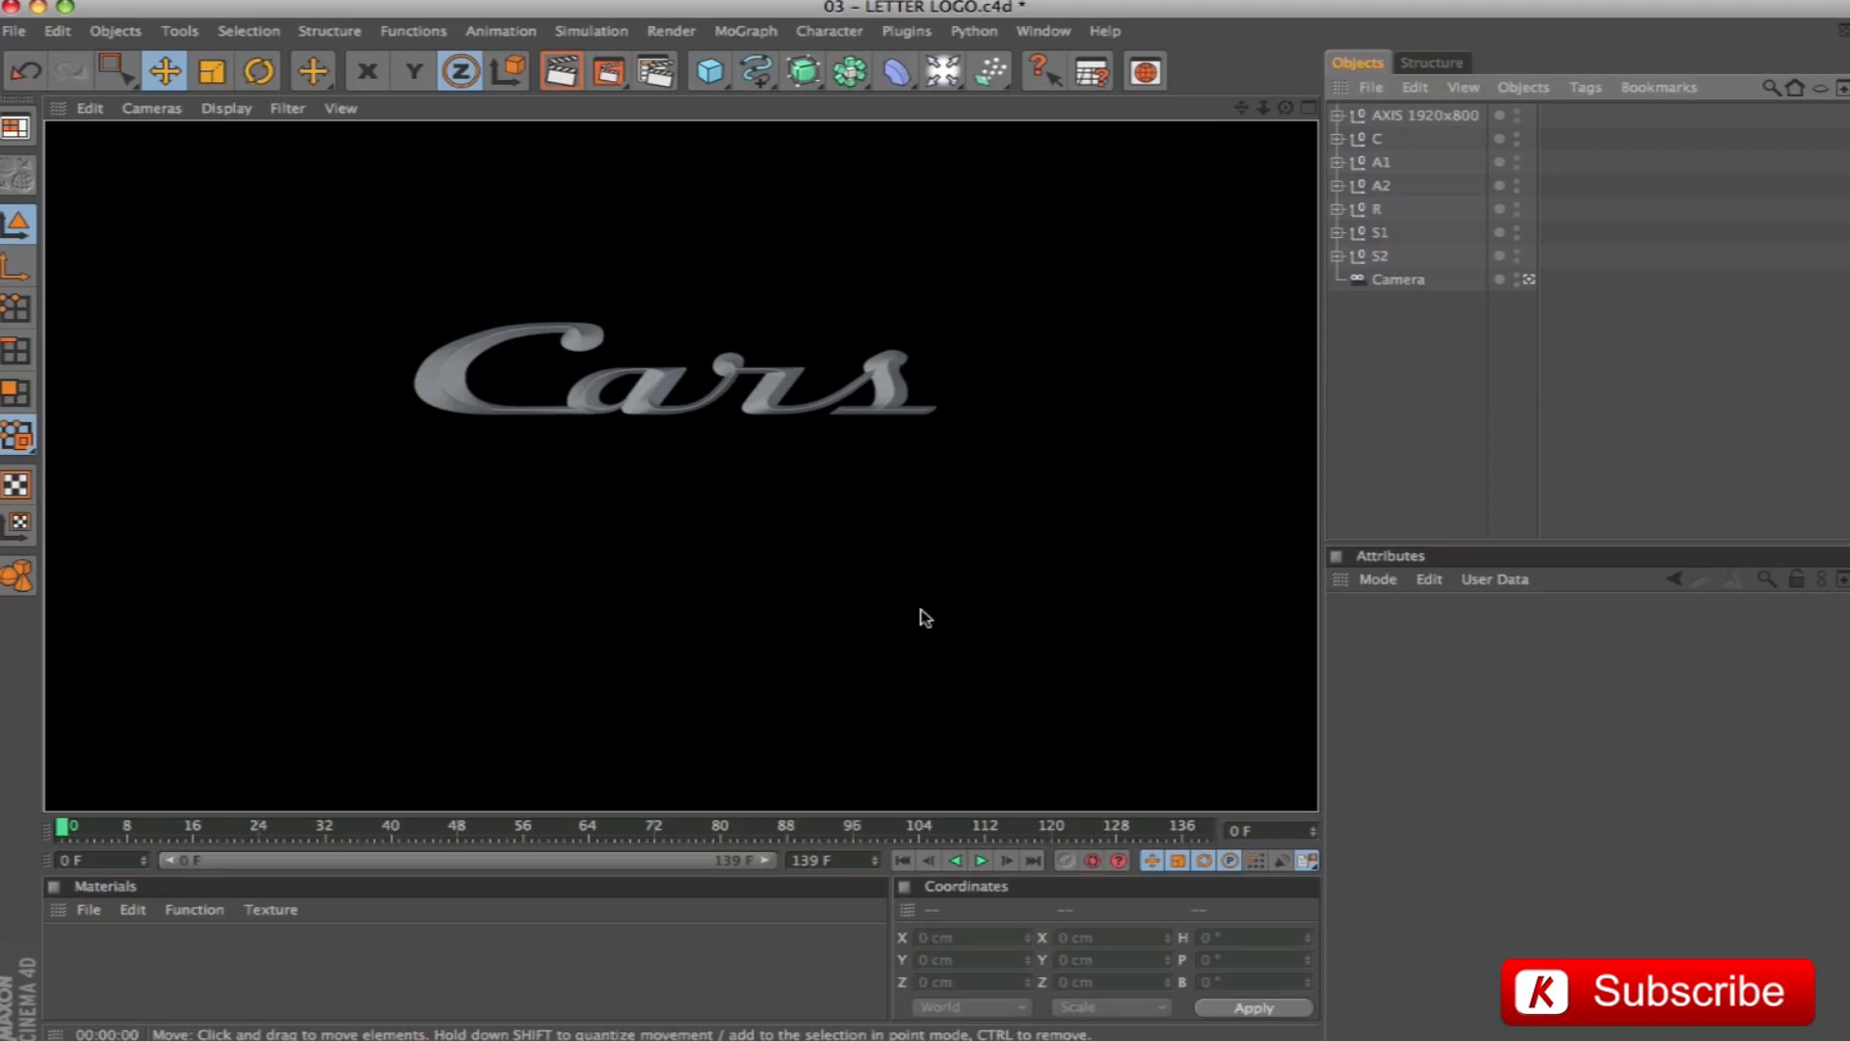
Save the Cars lettering scene under the new file name "03 - LETTER LOGO_END.c4d" in the CARS2 FILES folder
key(super+shift+s)
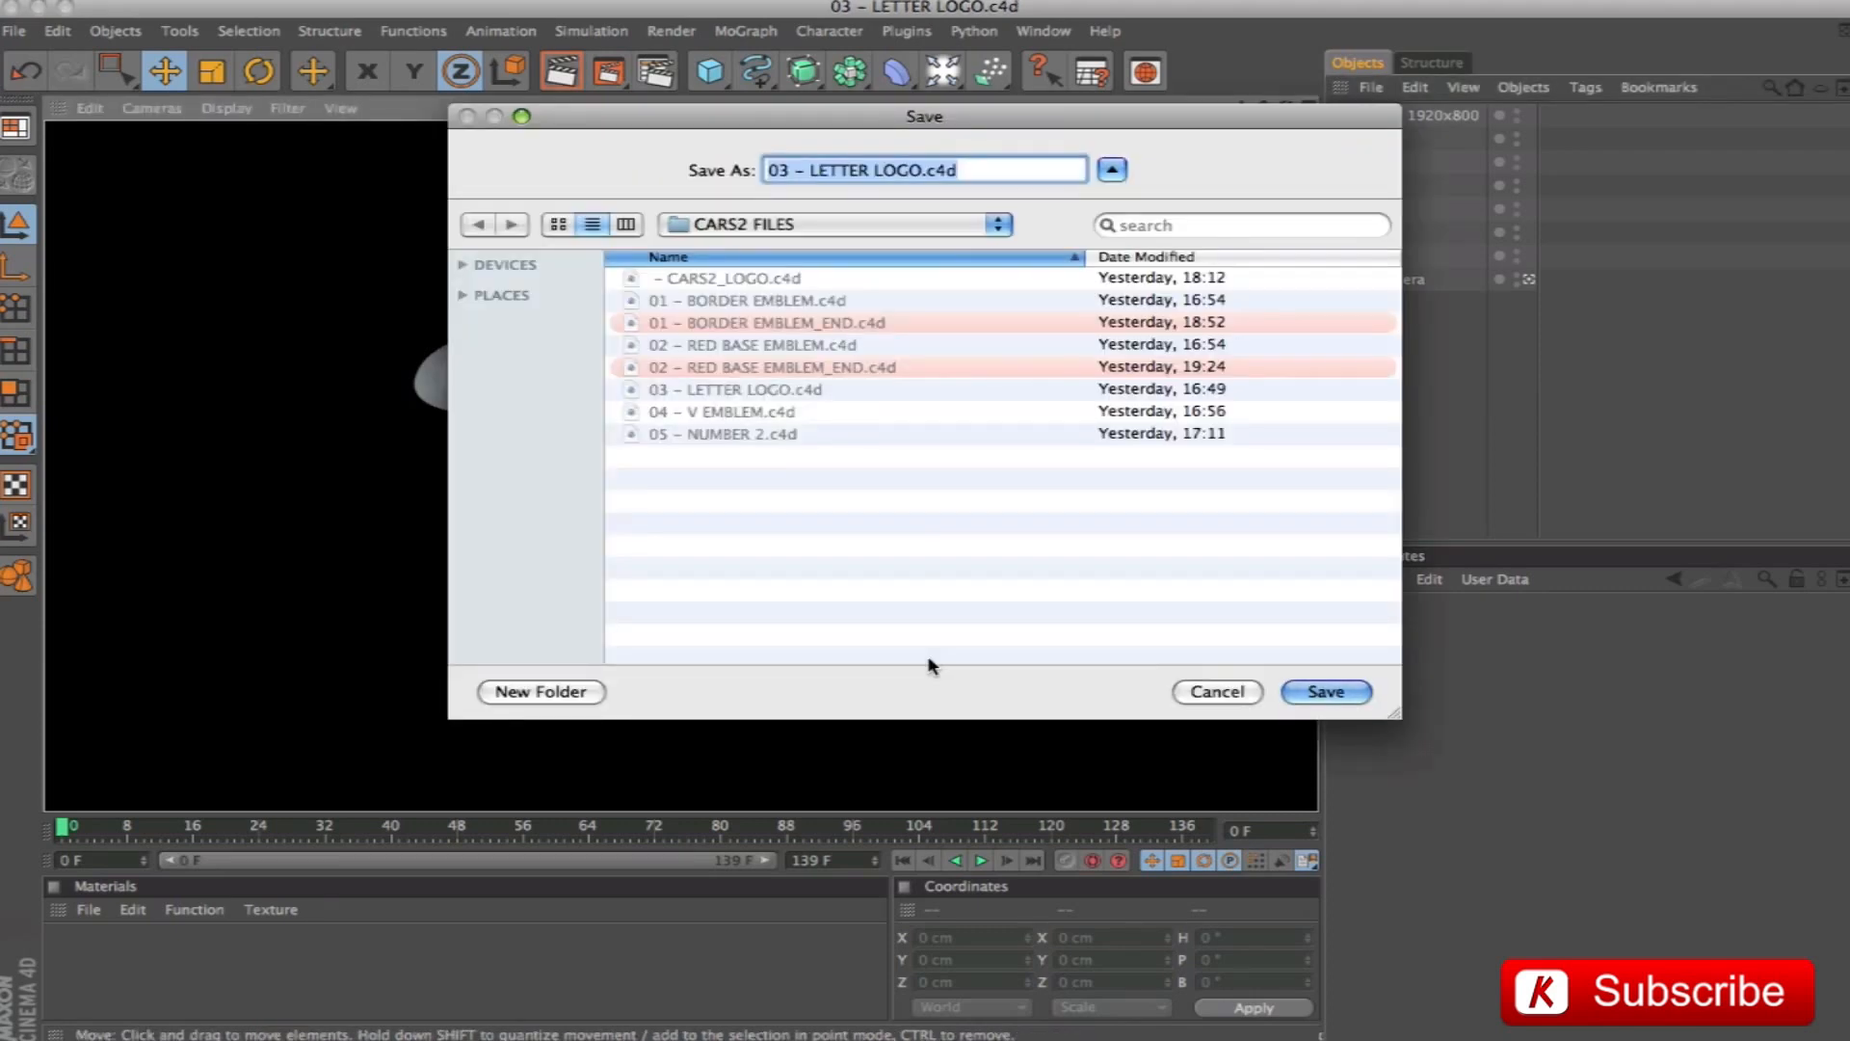
click(950, 170)
text(_)
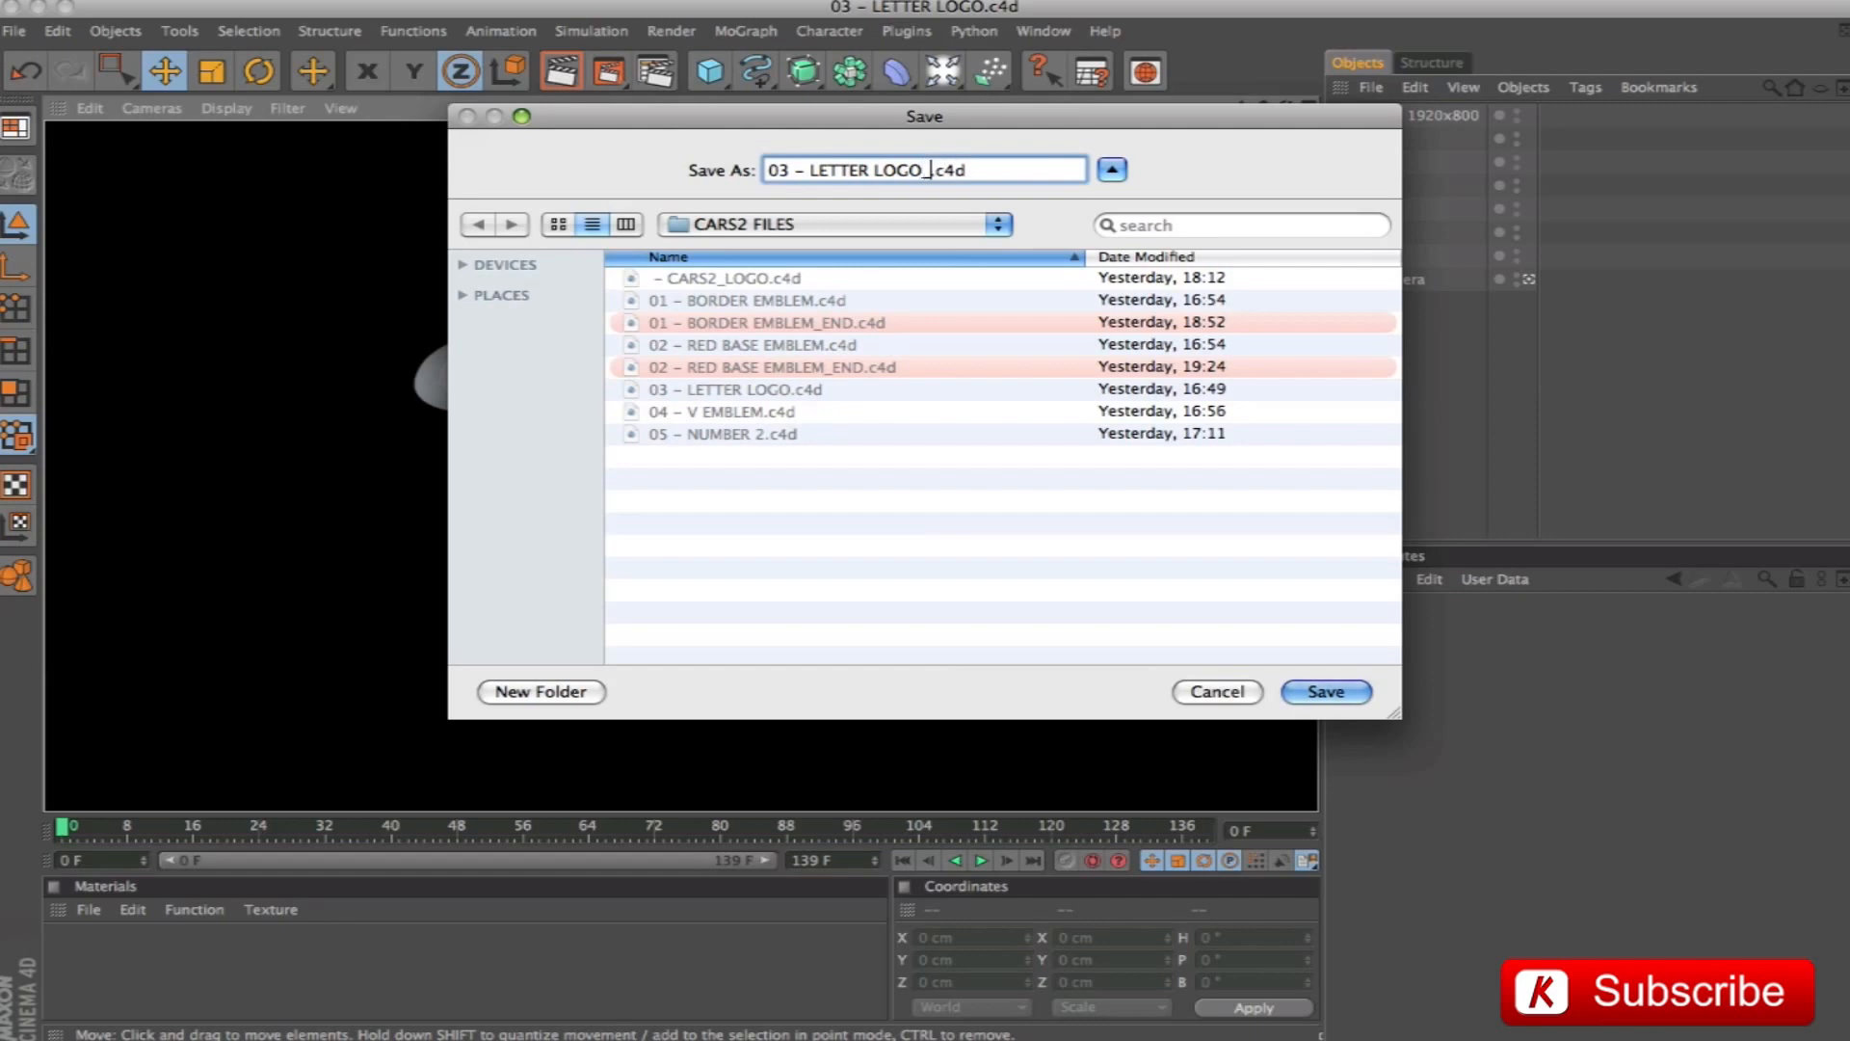
text(END)
key(Return)
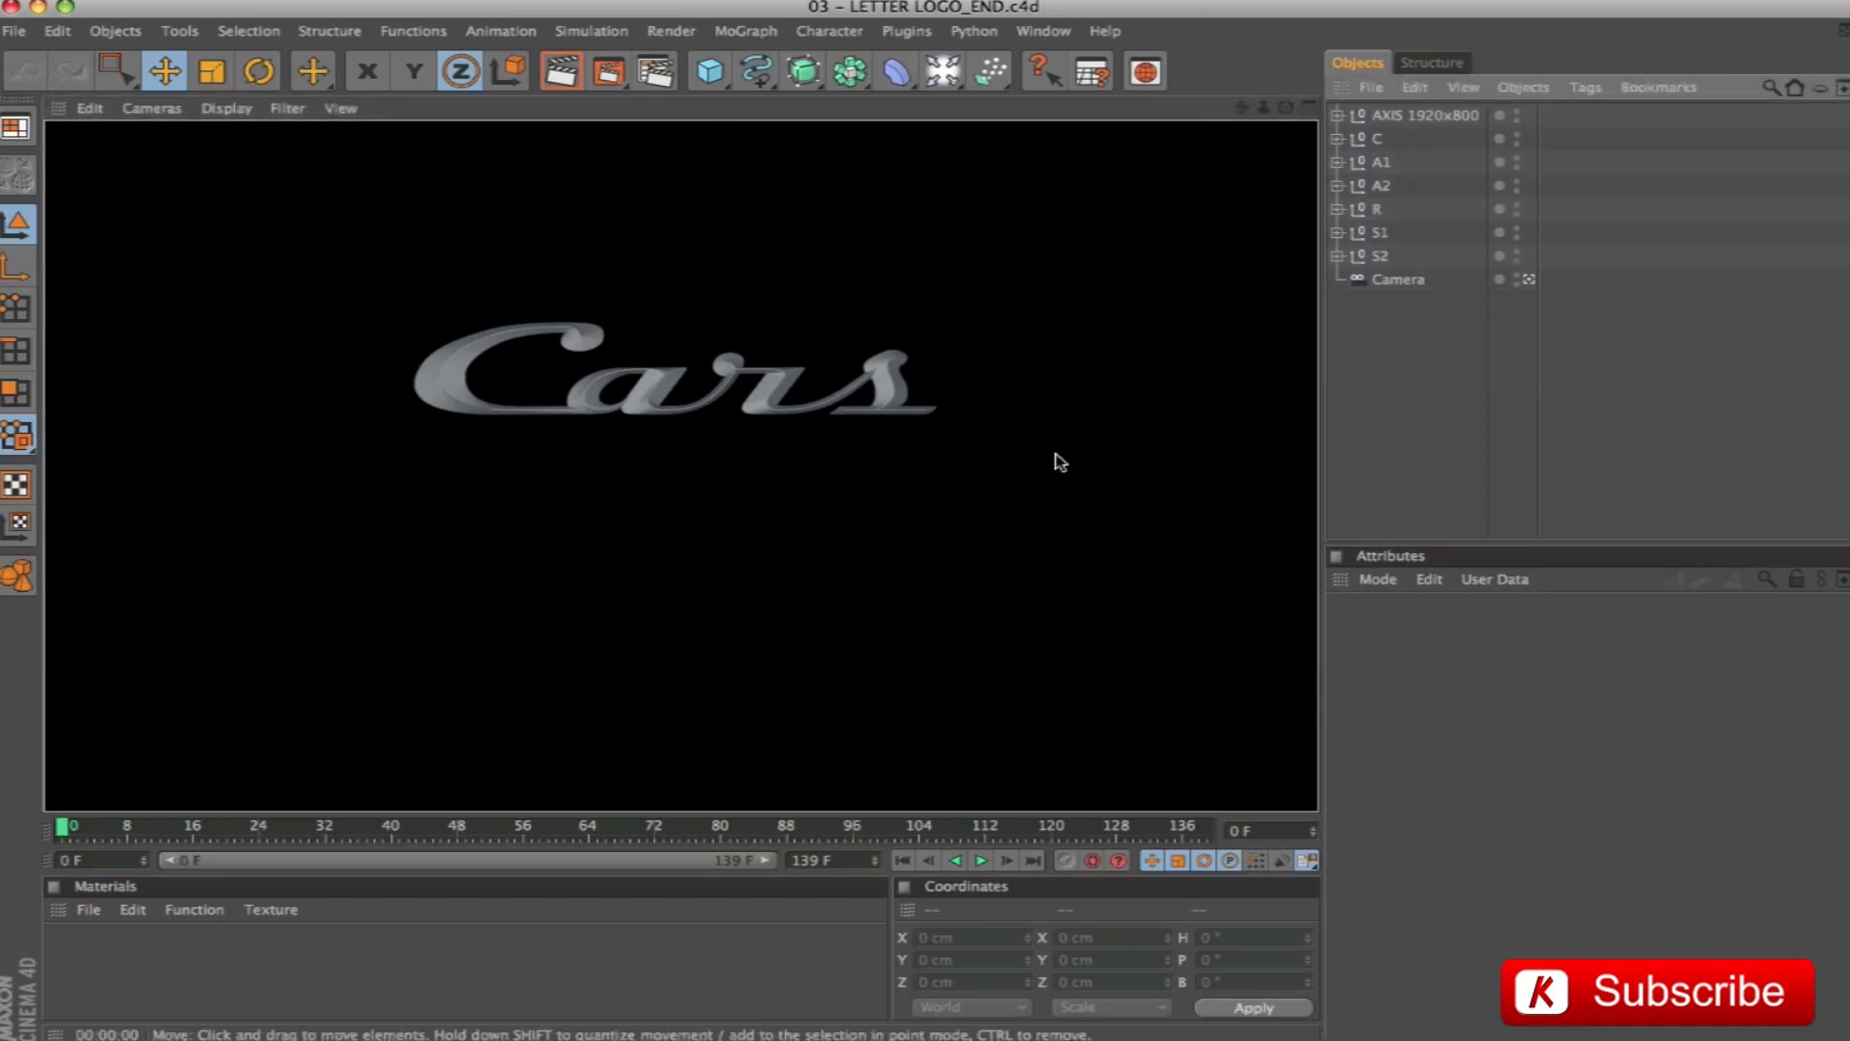
Open the scene file "04 - V EMBLEM.c4d" from the CARS2 FILES folder
key(super+o)
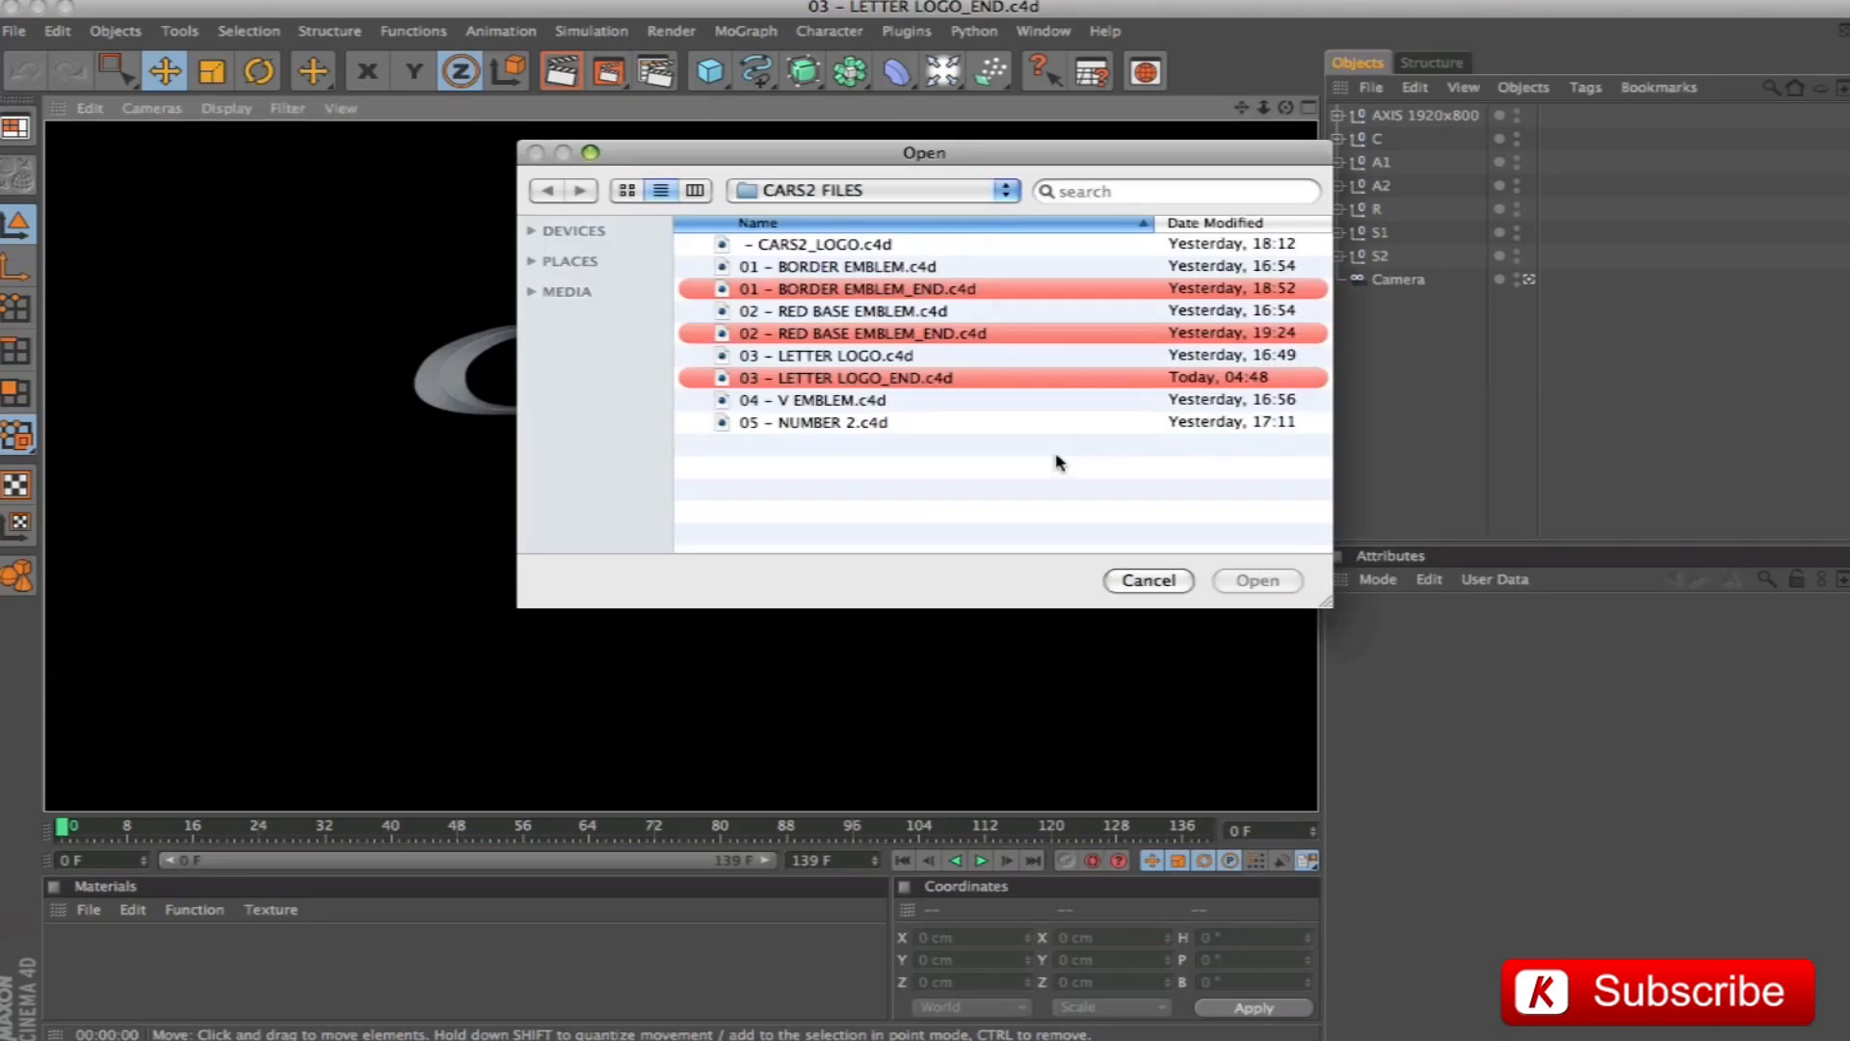
click(815, 400)
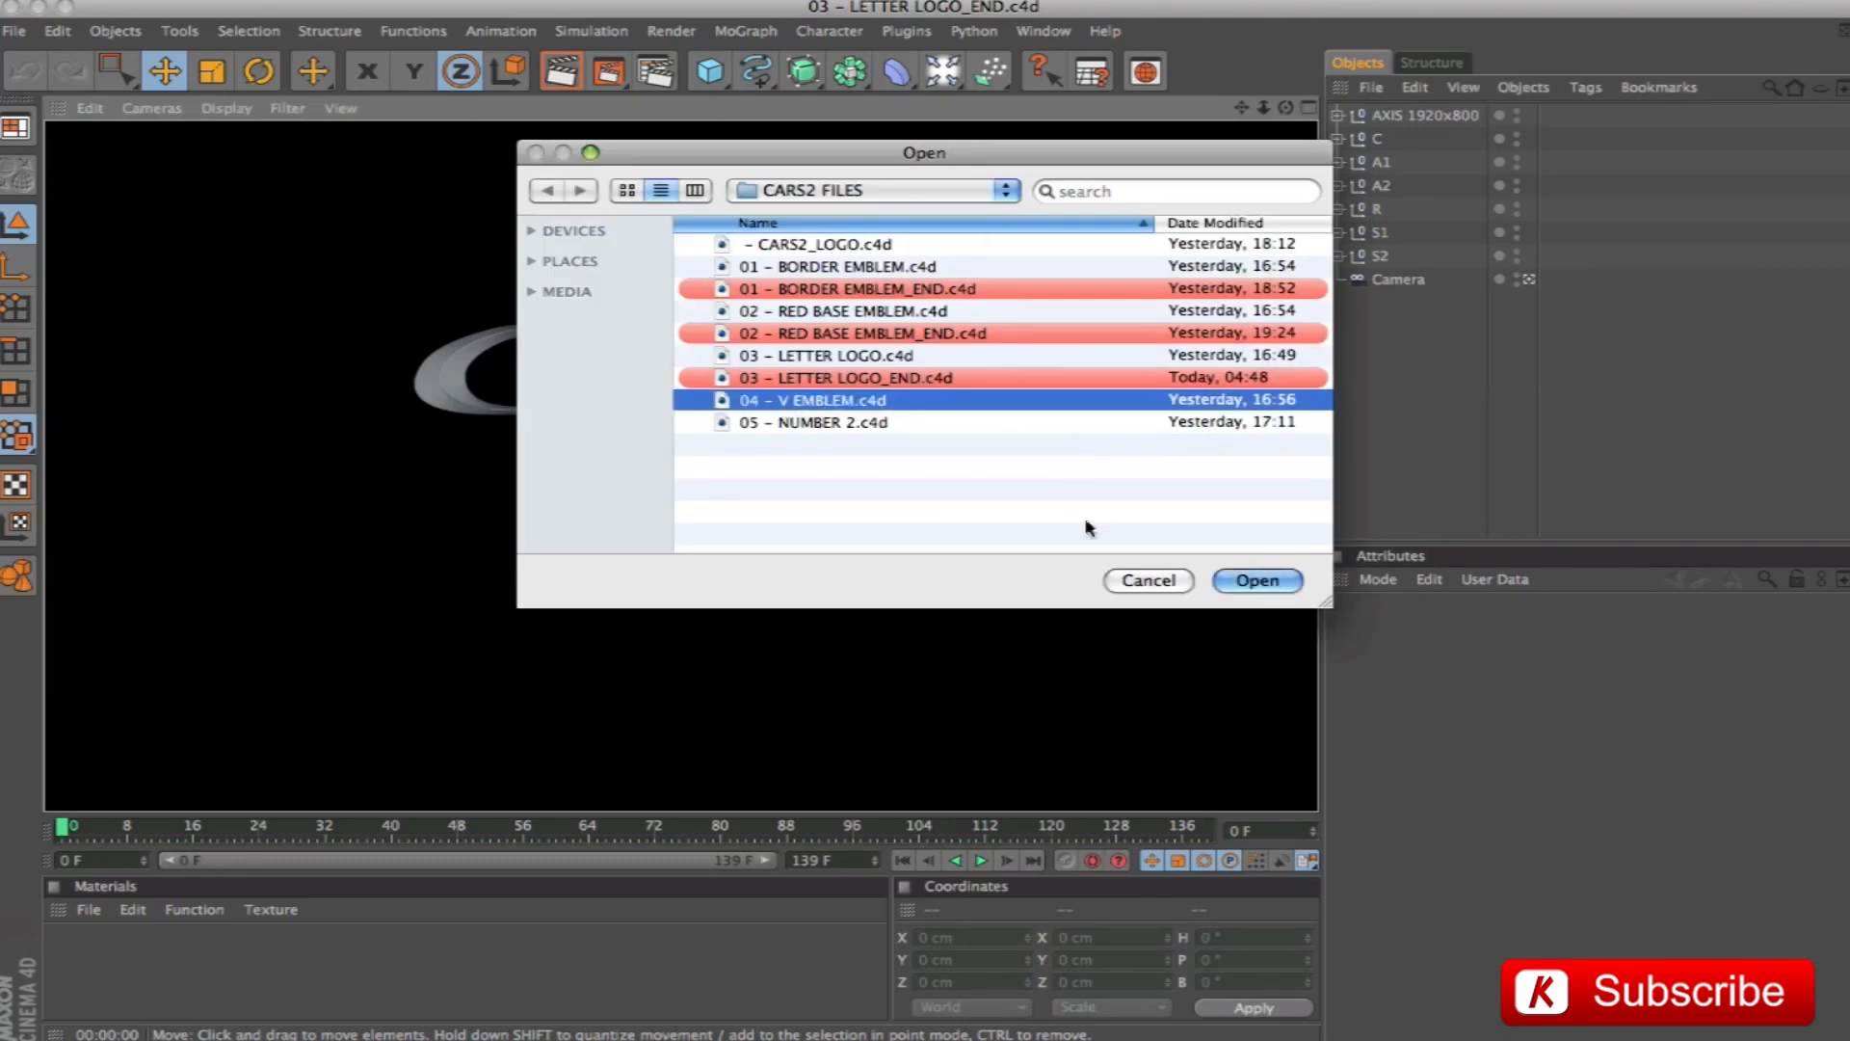
click(1253, 581)
mouse_move(1022, 497)
alt+mouse_down()
mouse_move(1002, 540)
mouse_move(985, 480)
mouse_move(1012, 439)
mouse_move(1001, 474)
alt+mouse_up()
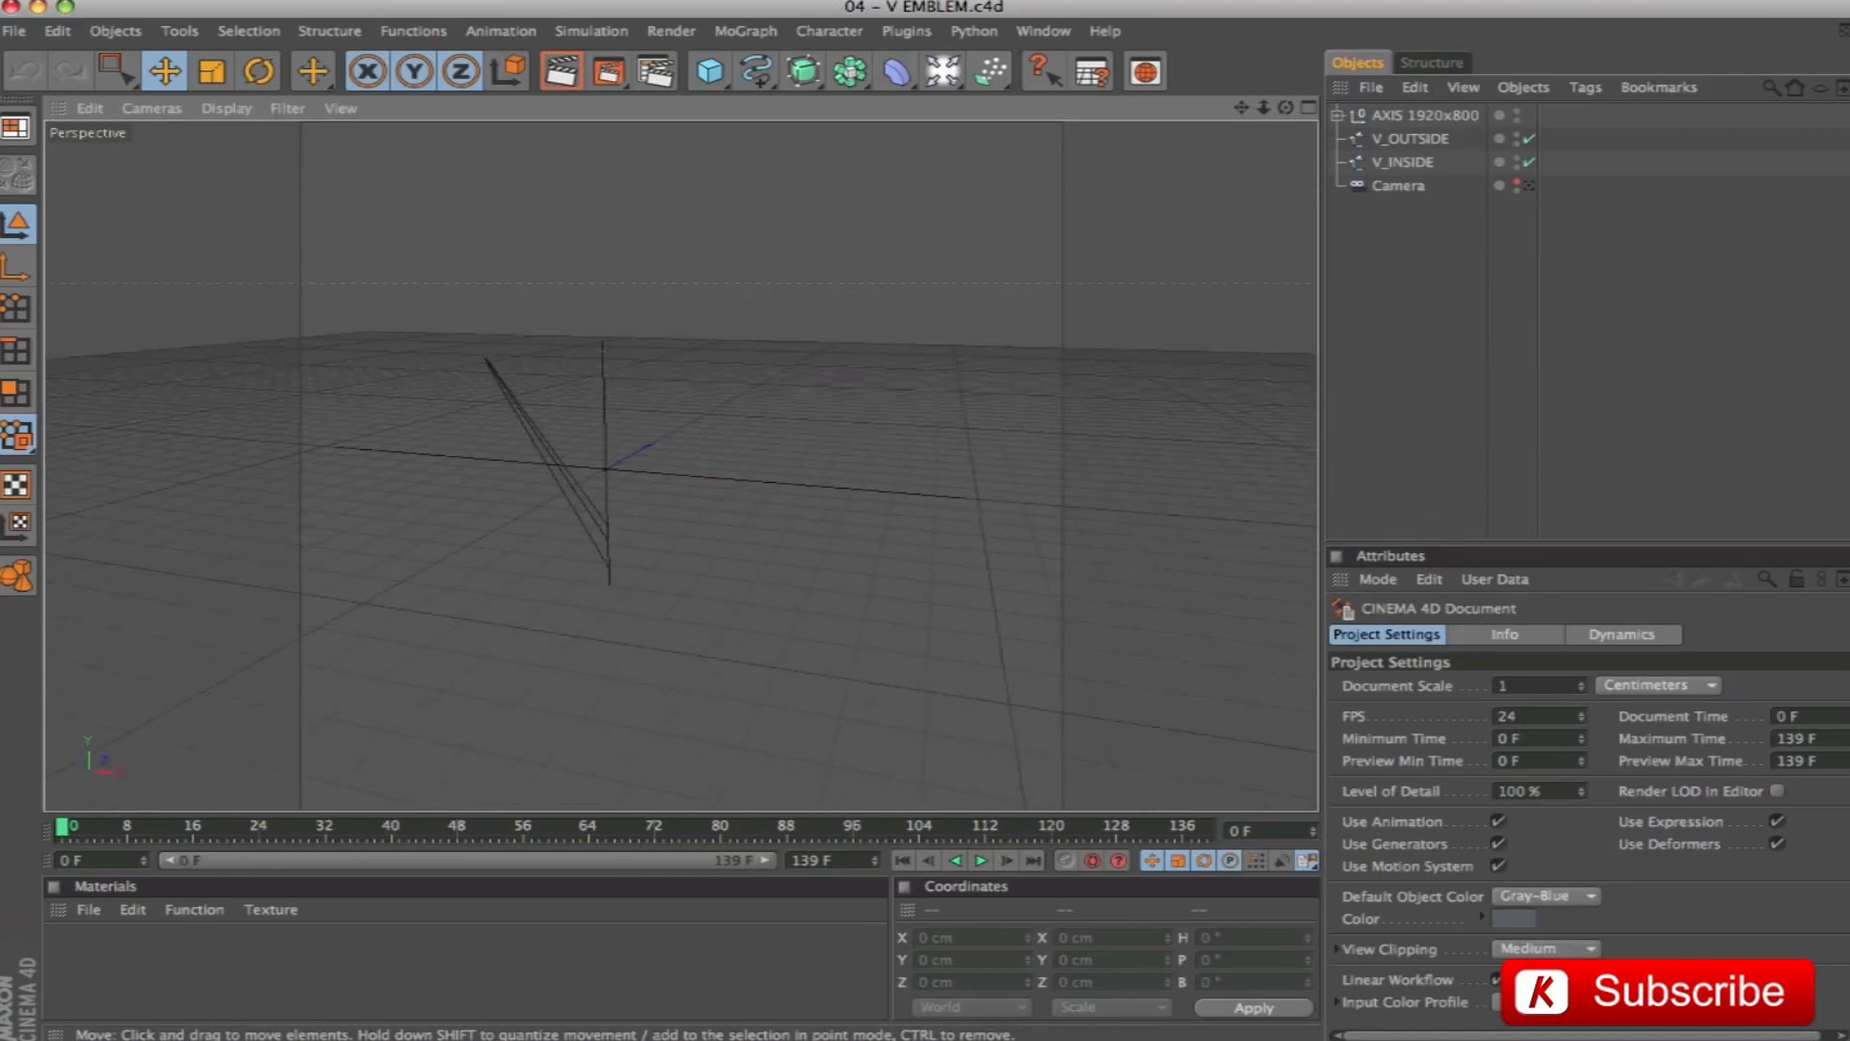
Add a Loft NURBS object for the V_OUTSIDE and V_INSIDE splines and rename it V
click(1410, 138)
shift+click(1429, 159)
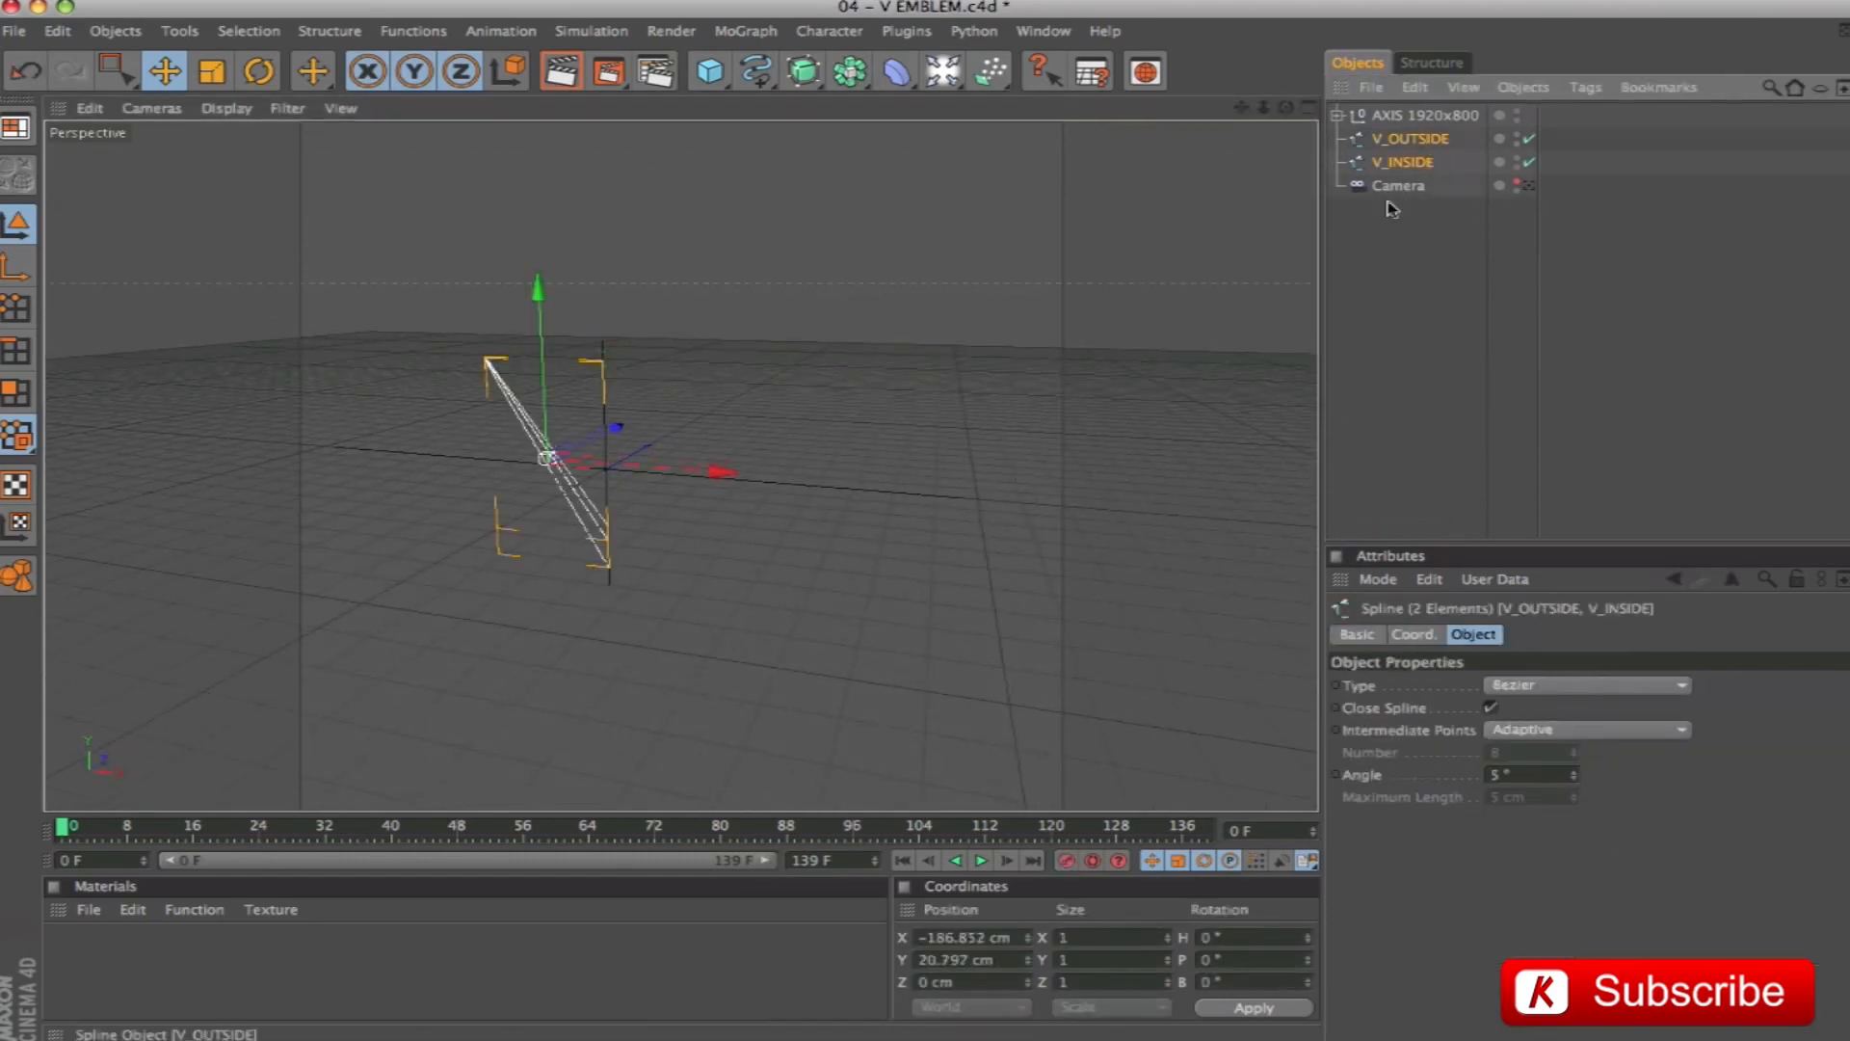
key(o)
alt+drag(1060, 424, 1148, 349)
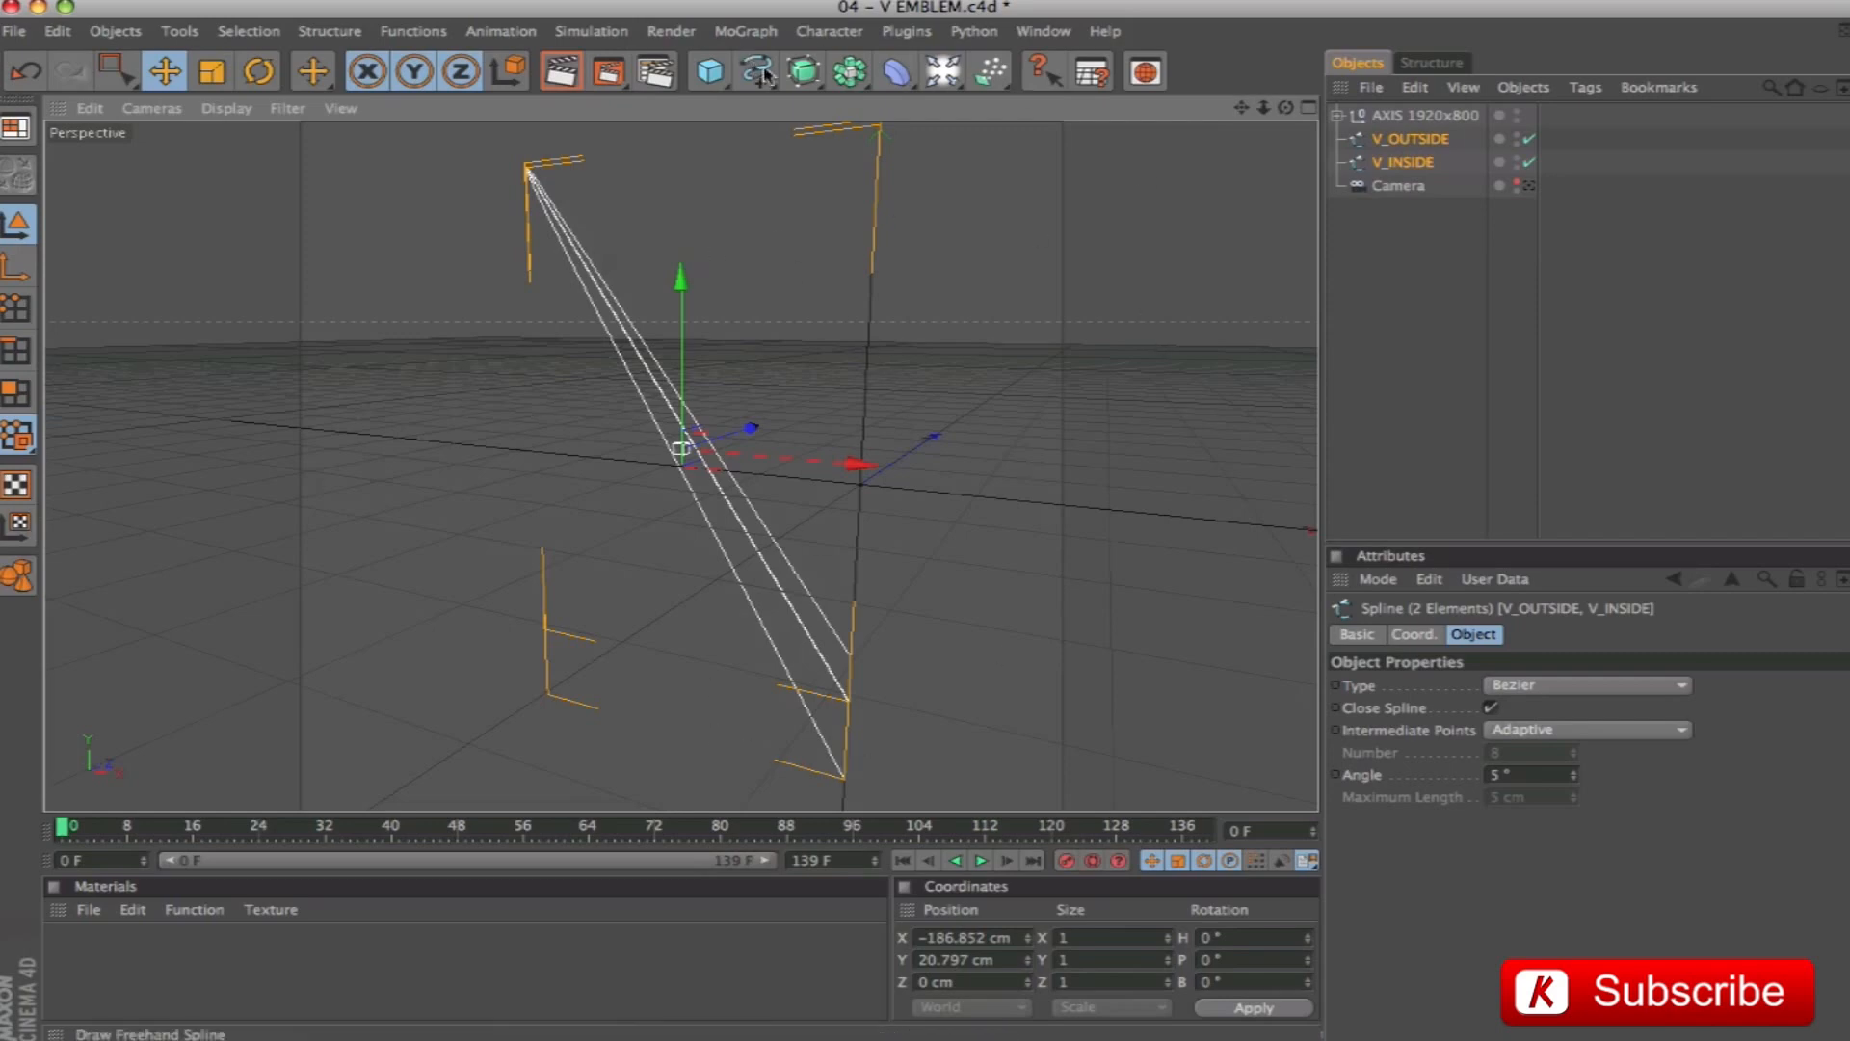
drag(803, 71, 1014, 132)
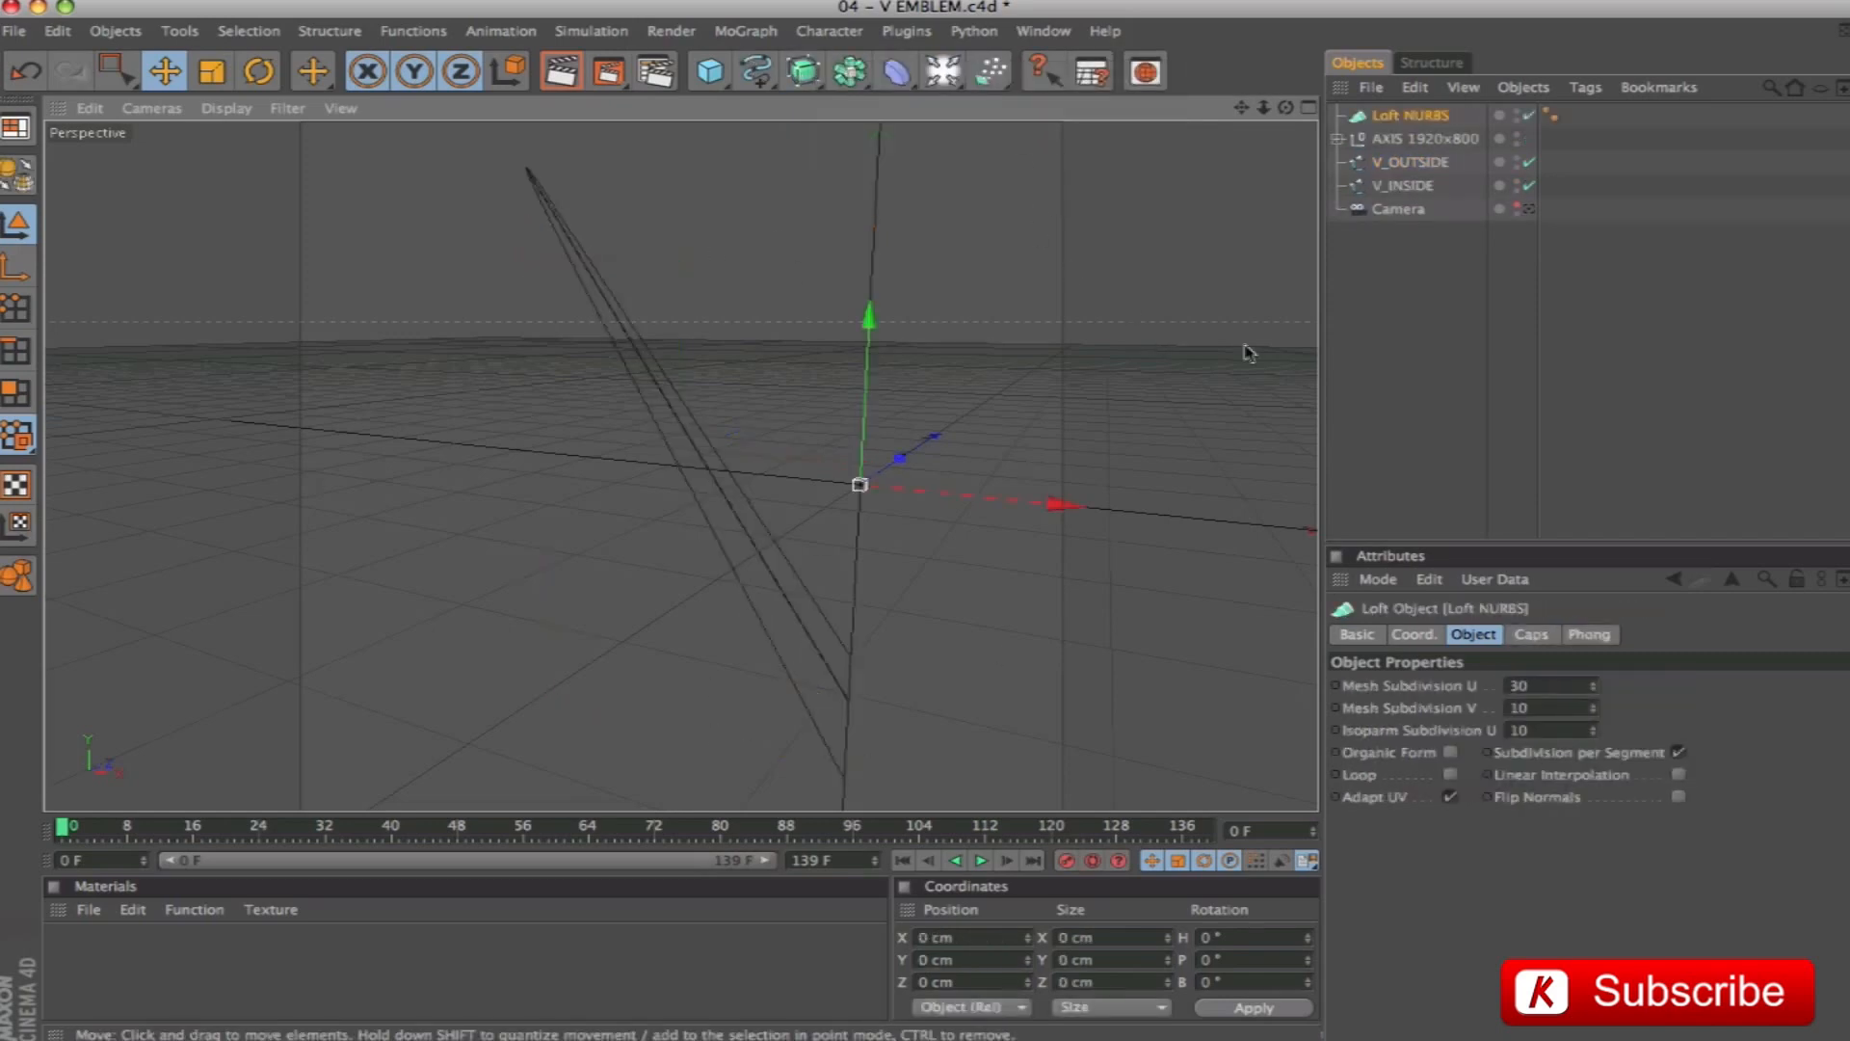
double_click(1409, 116)
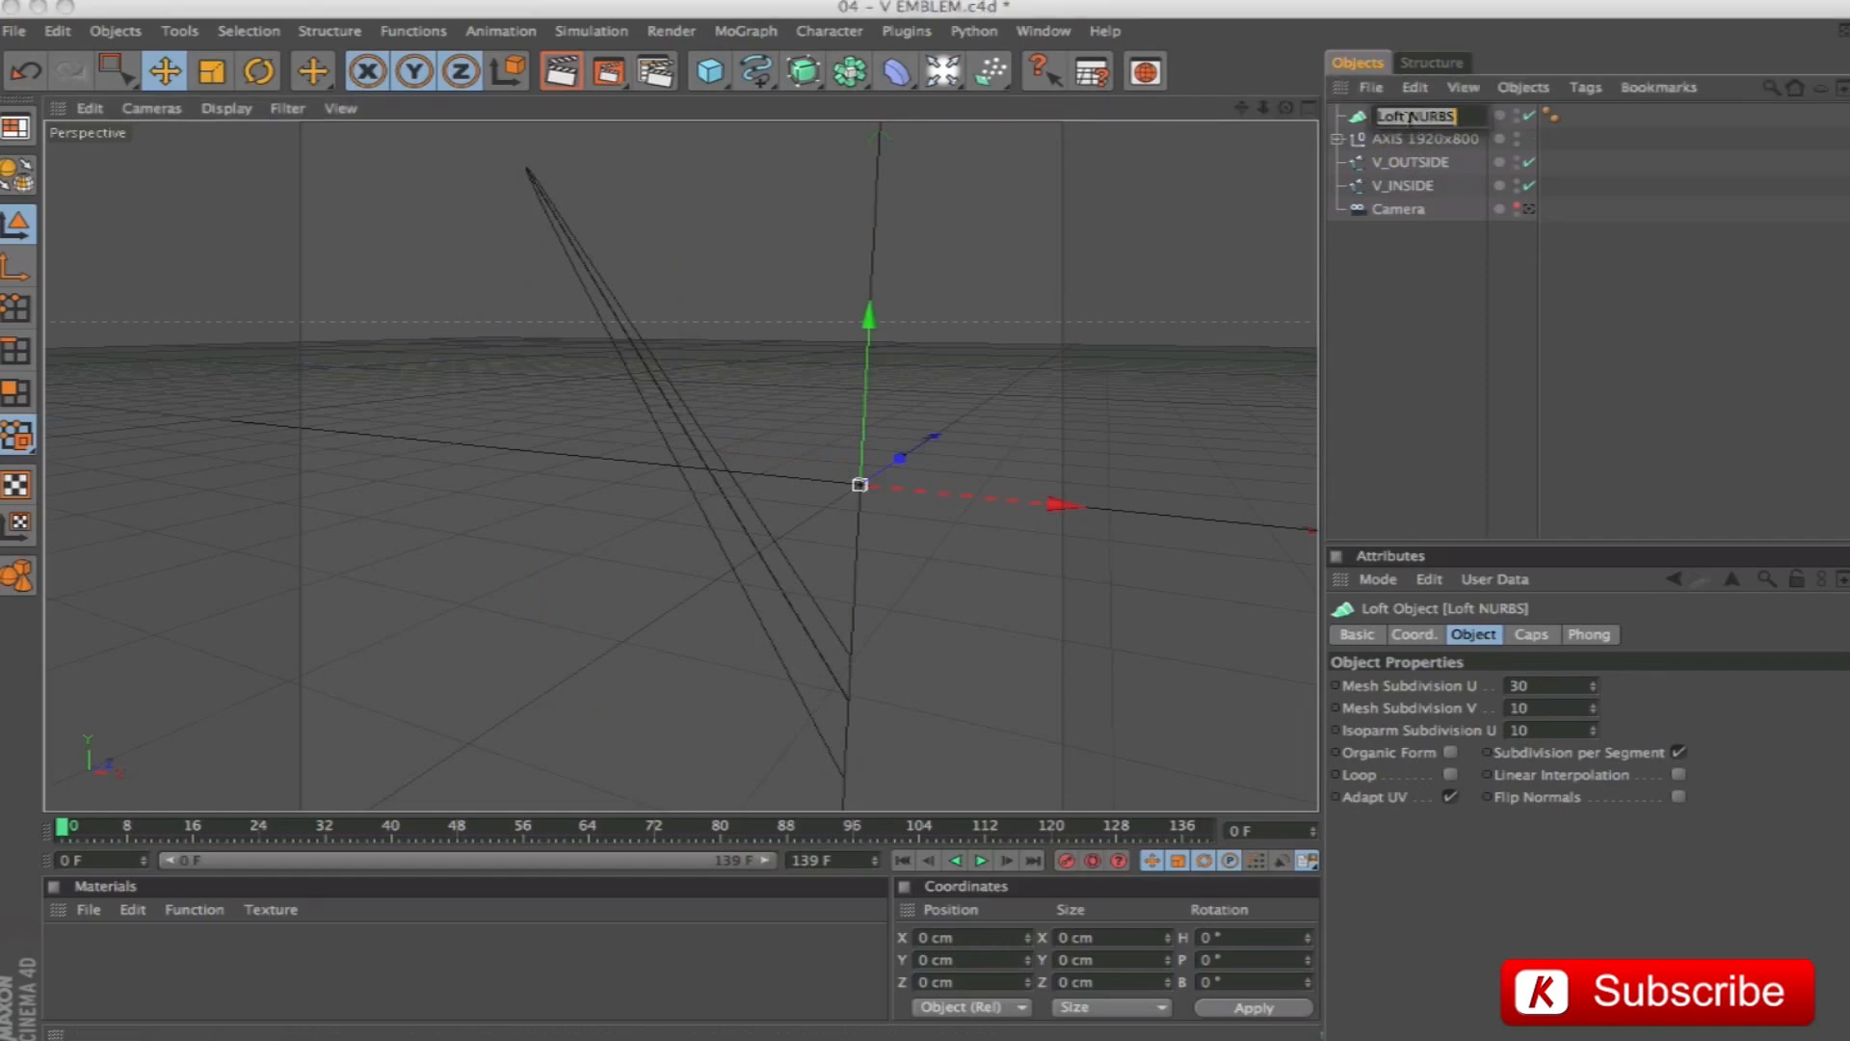
text(V)
key(Return)
Move the V loft below AXIS 1920x800 and nest V_OUTSIDE and V_INSIDE under it, in that order
mouse_move(1373, 125)
mouse_down()
mouse_move(1385, 159)
mouse_move(1378, 141)
mouse_up()
click(1378, 142)
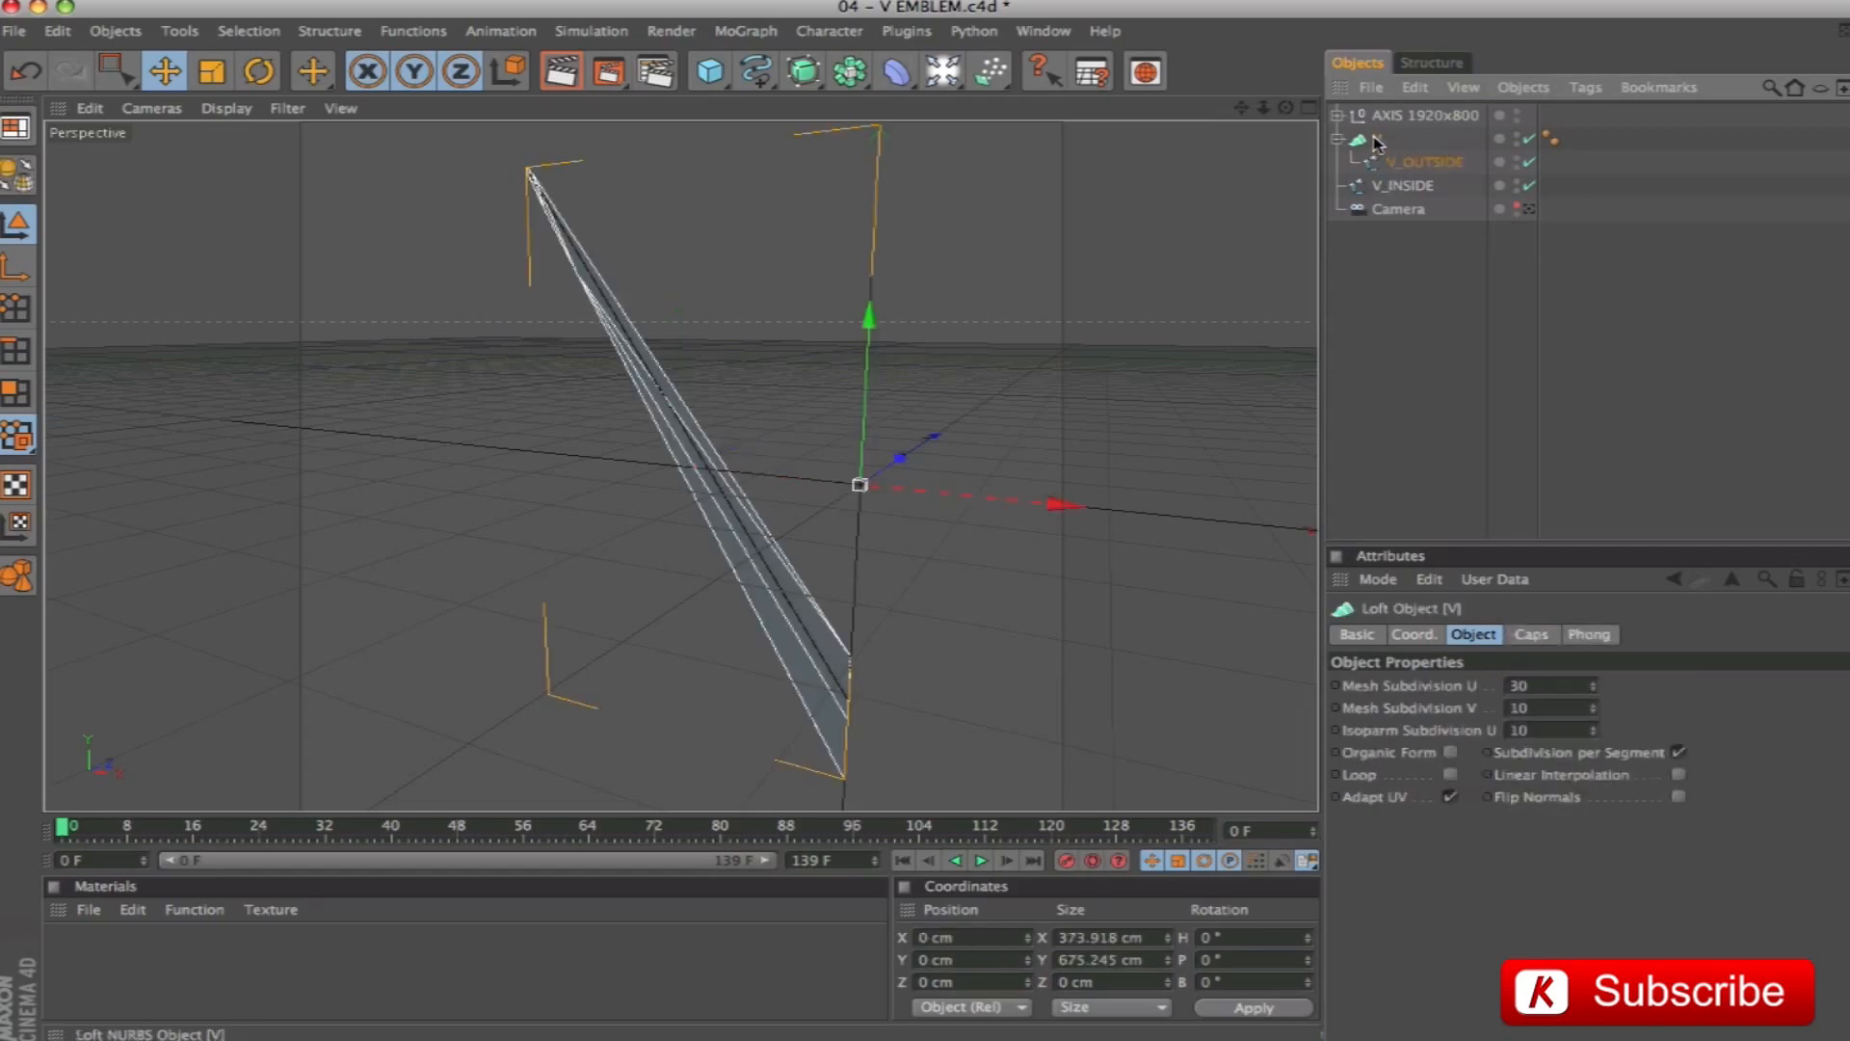
drag(1392, 186, 1399, 179)
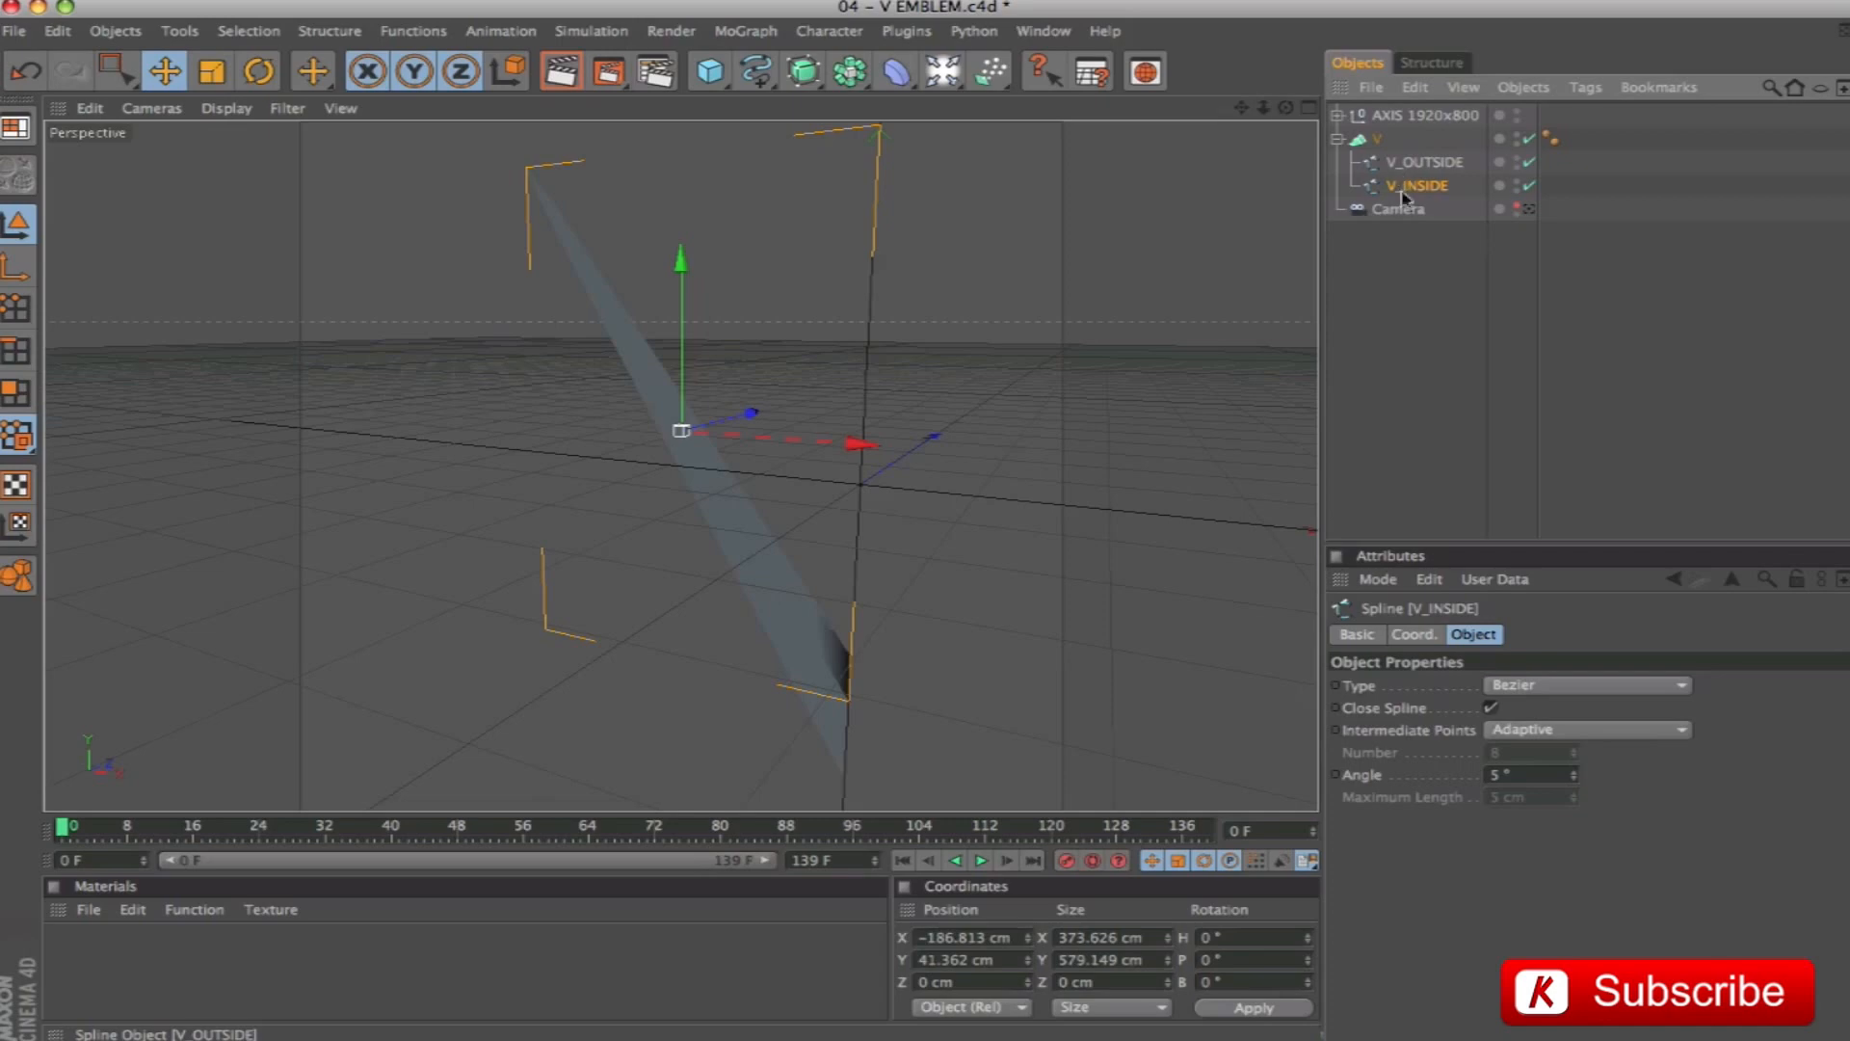
Set the V loft's Mesh Subdivision U to 300 and Mesh Subdivision V to 3
click(1364, 139)
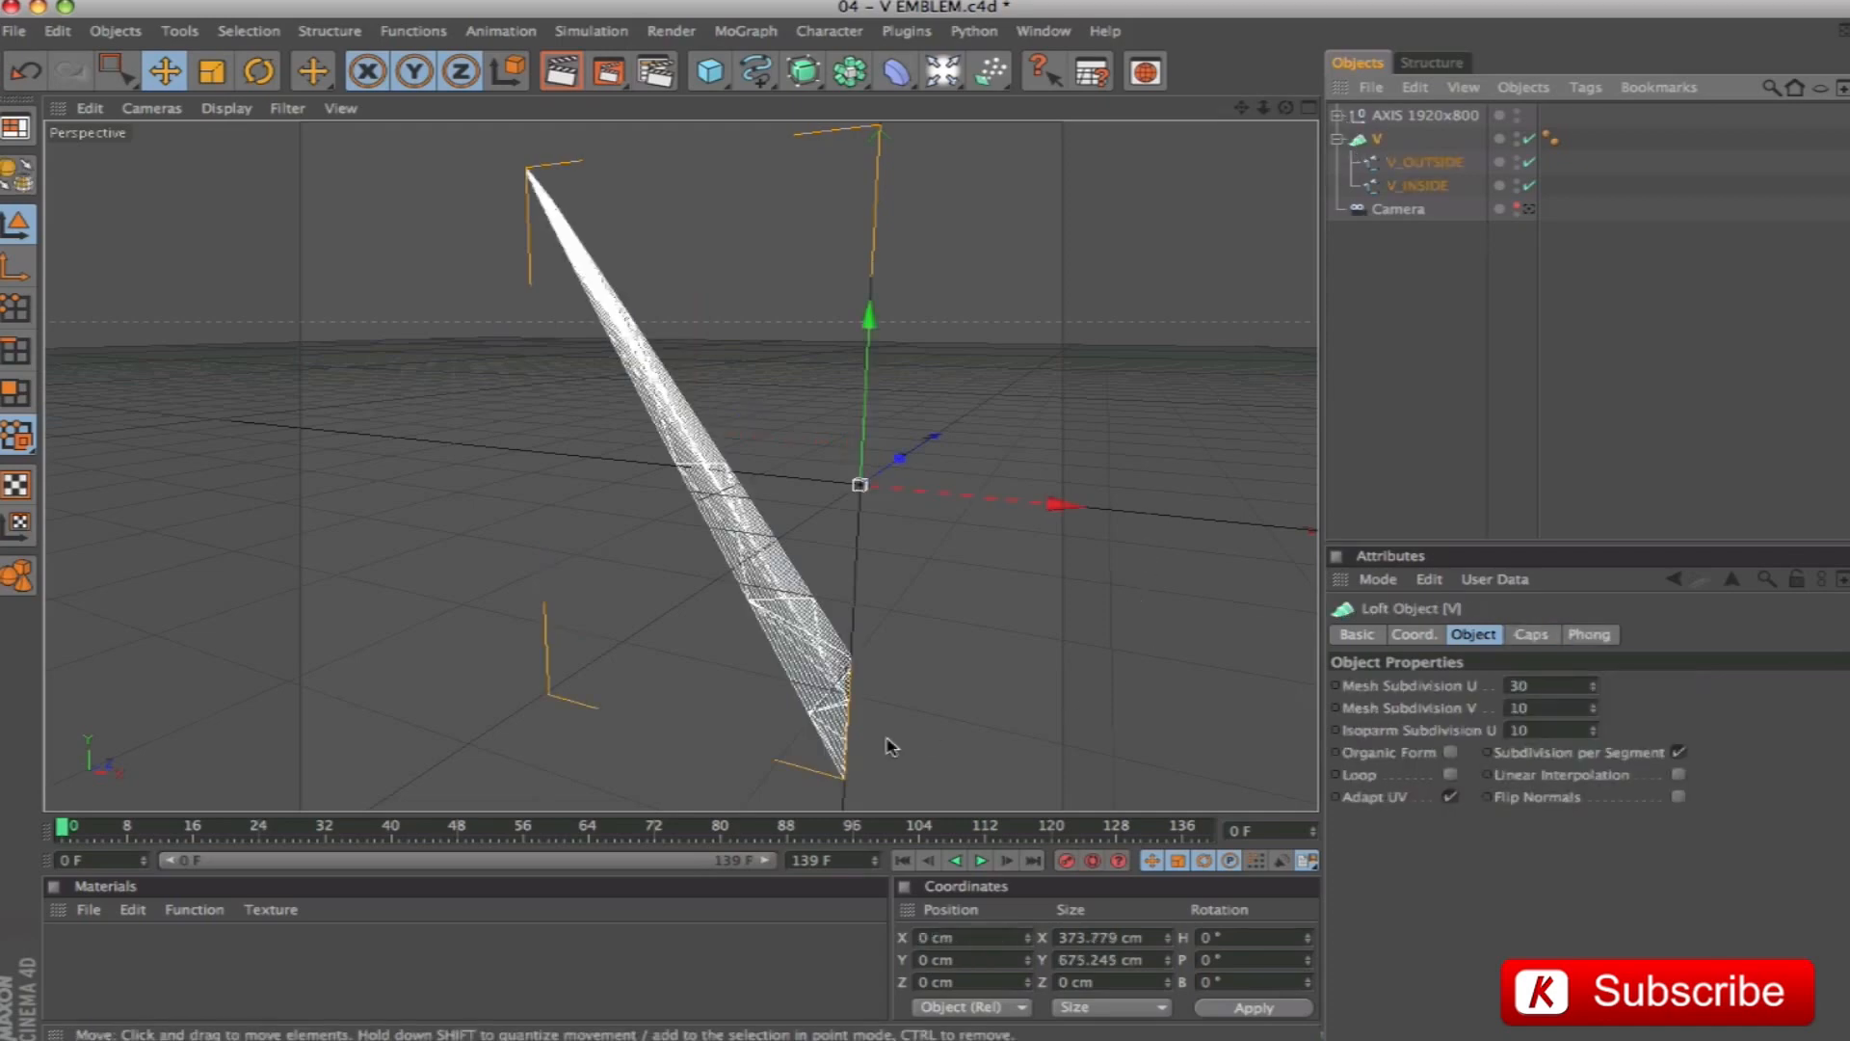
click(1566, 686)
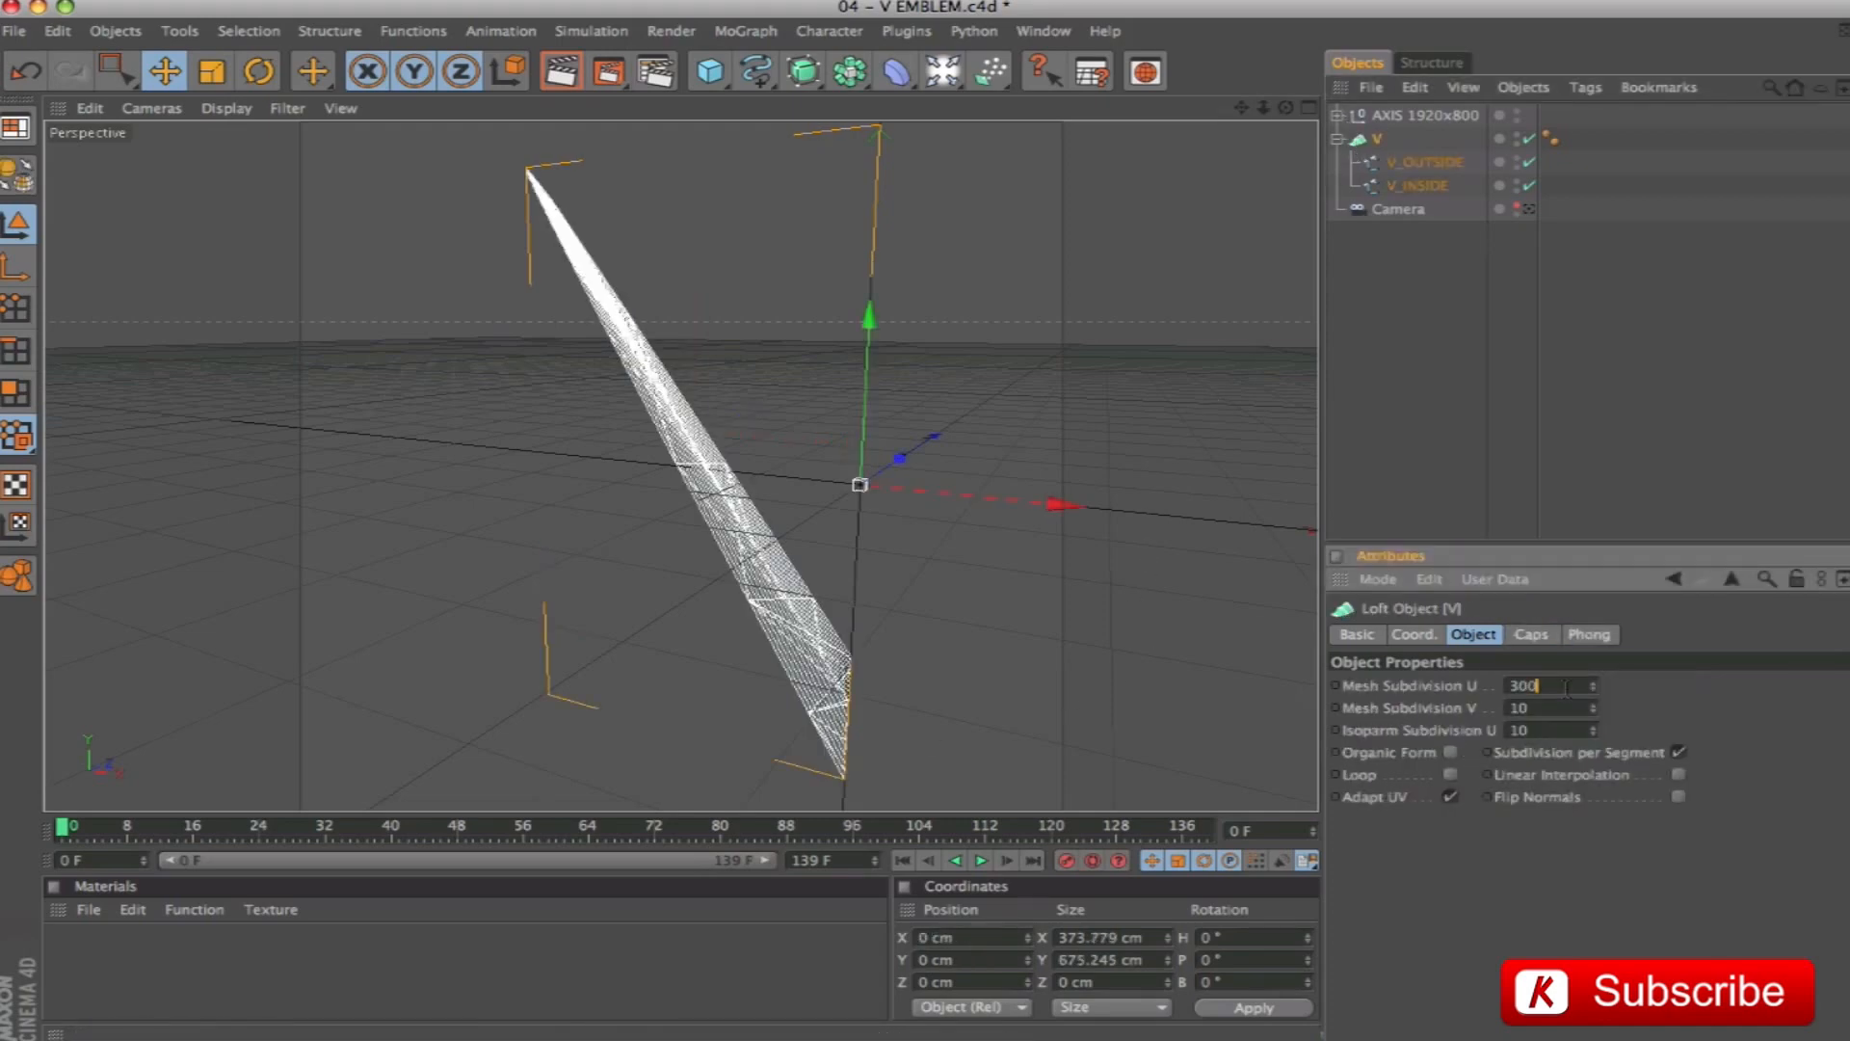
text(0)
key(Tab)
text(3)
key(Return)
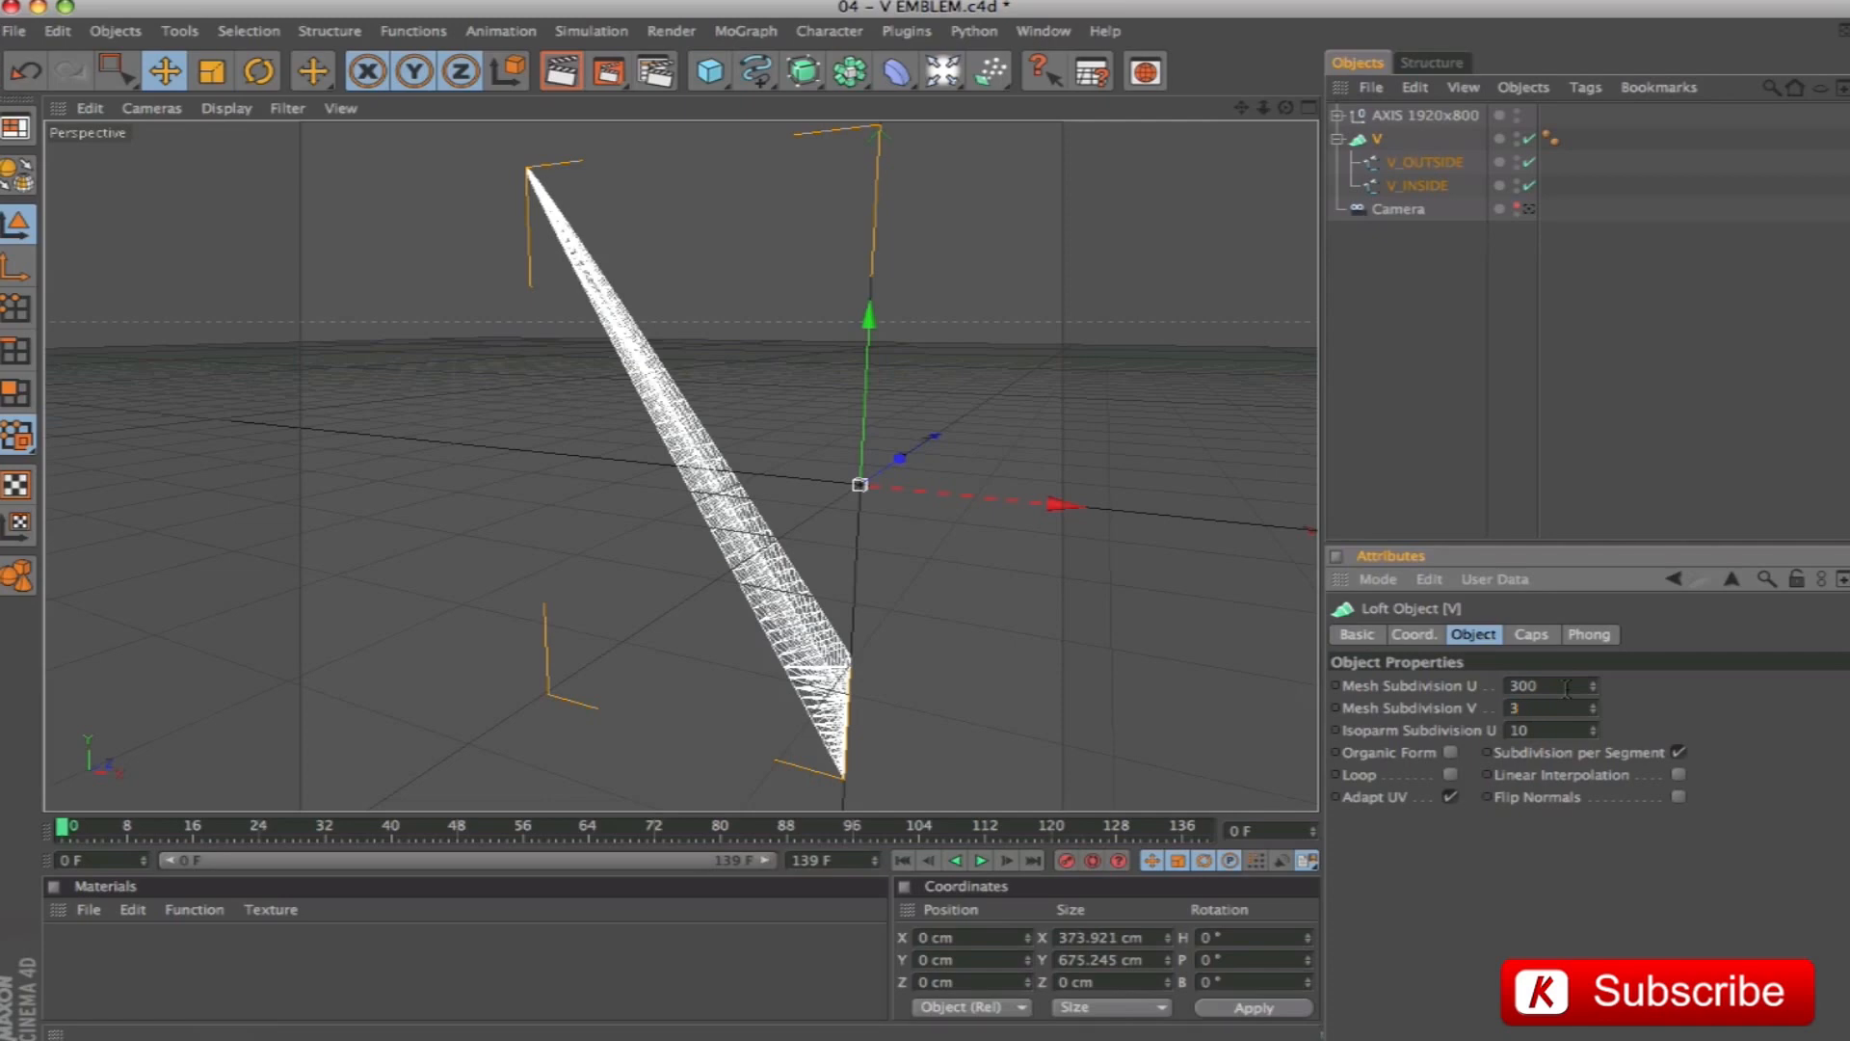
Disable the V loft and switch to point editing with both V_OUTSIDE and V_INSIDE selected
mouse_move(1093, 403)
alt+mouse_down()
mouse_move(1258, 480)
mouse_move(1103, 393)
mouse_move(983, 387)
mouse_move(1108, 426)
alt+mouse_up()
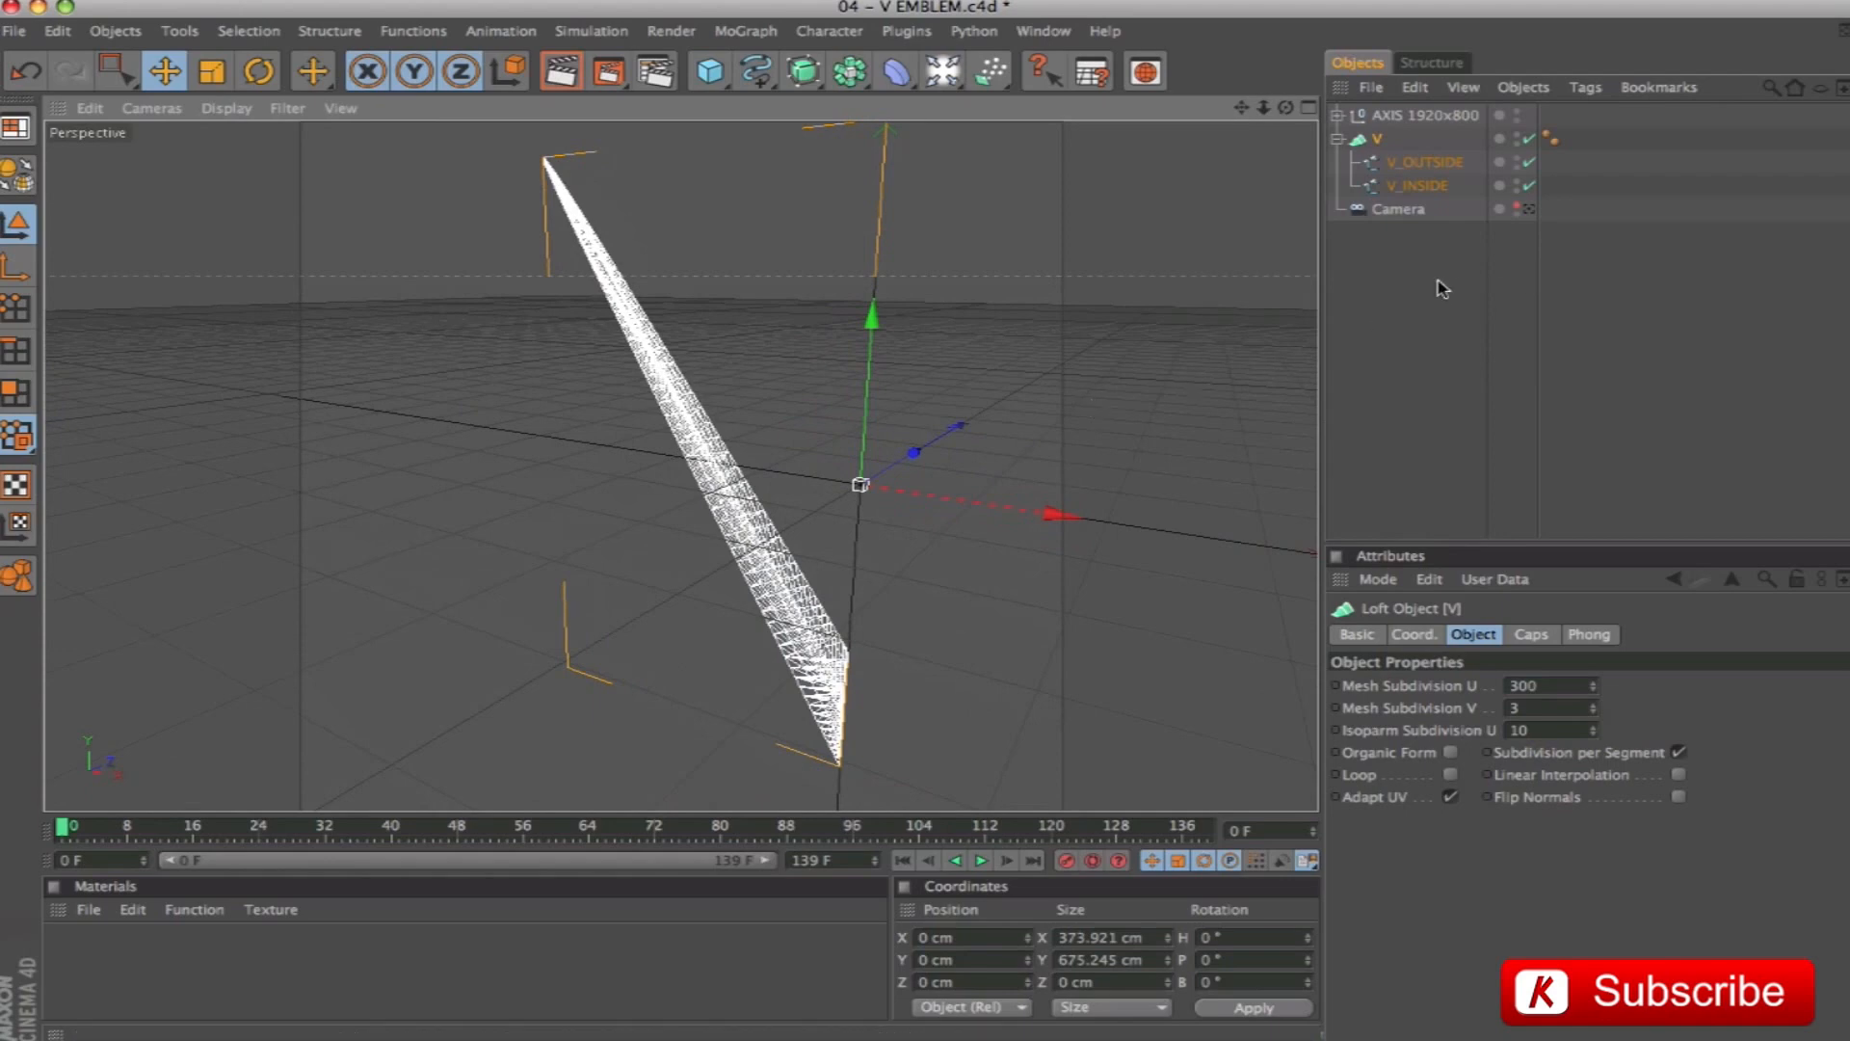
click(1424, 185)
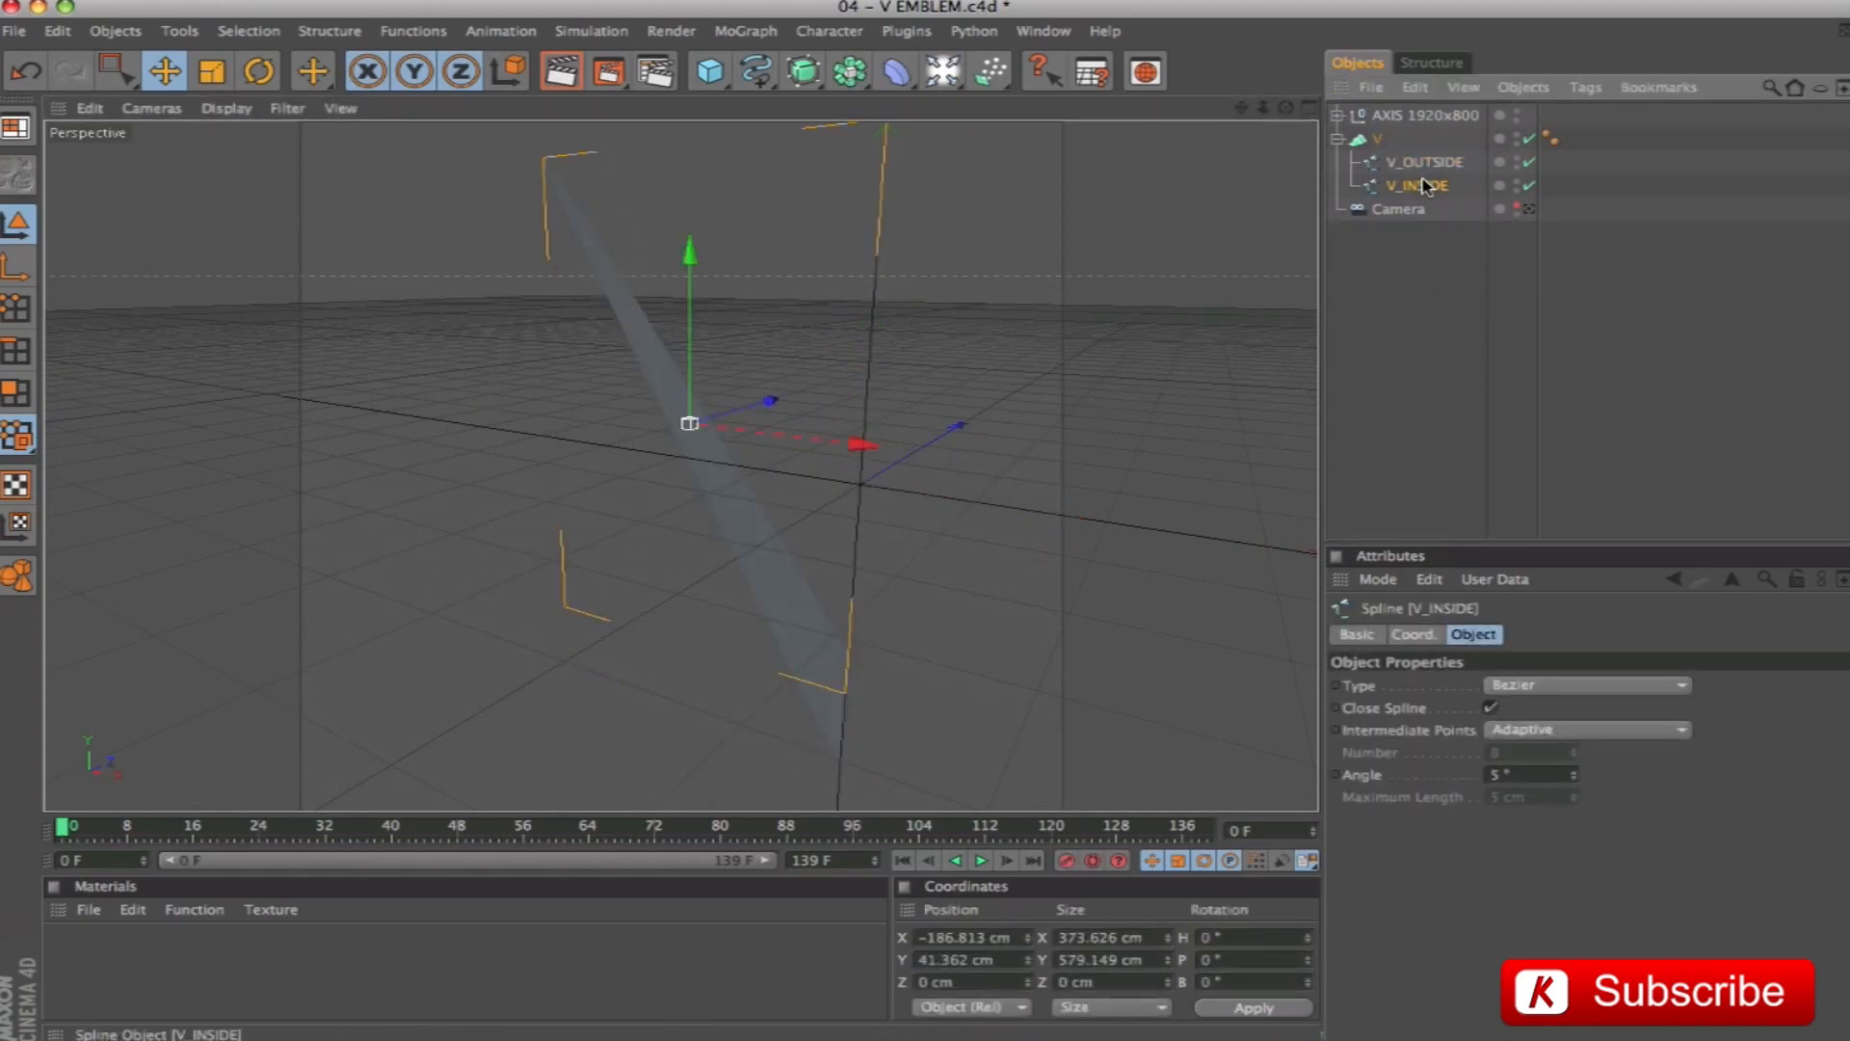
click(1527, 141)
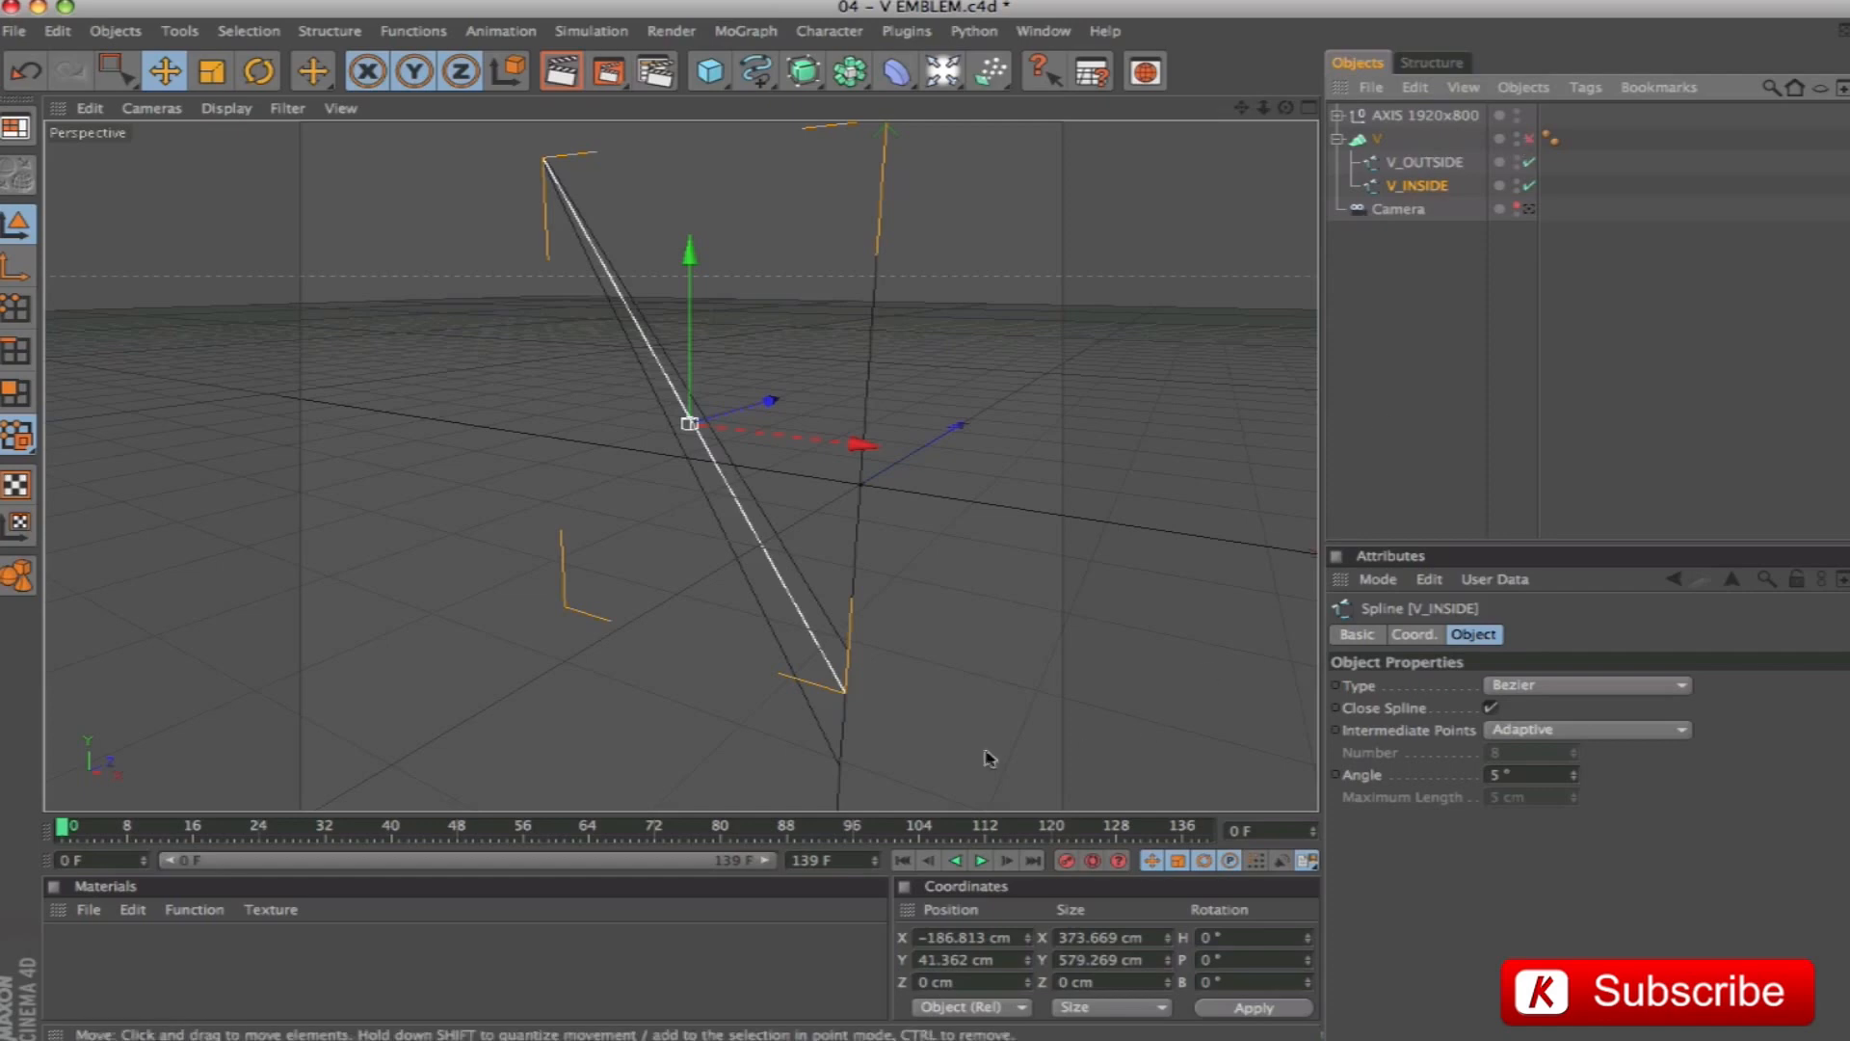
ctrl+click(1424, 162)
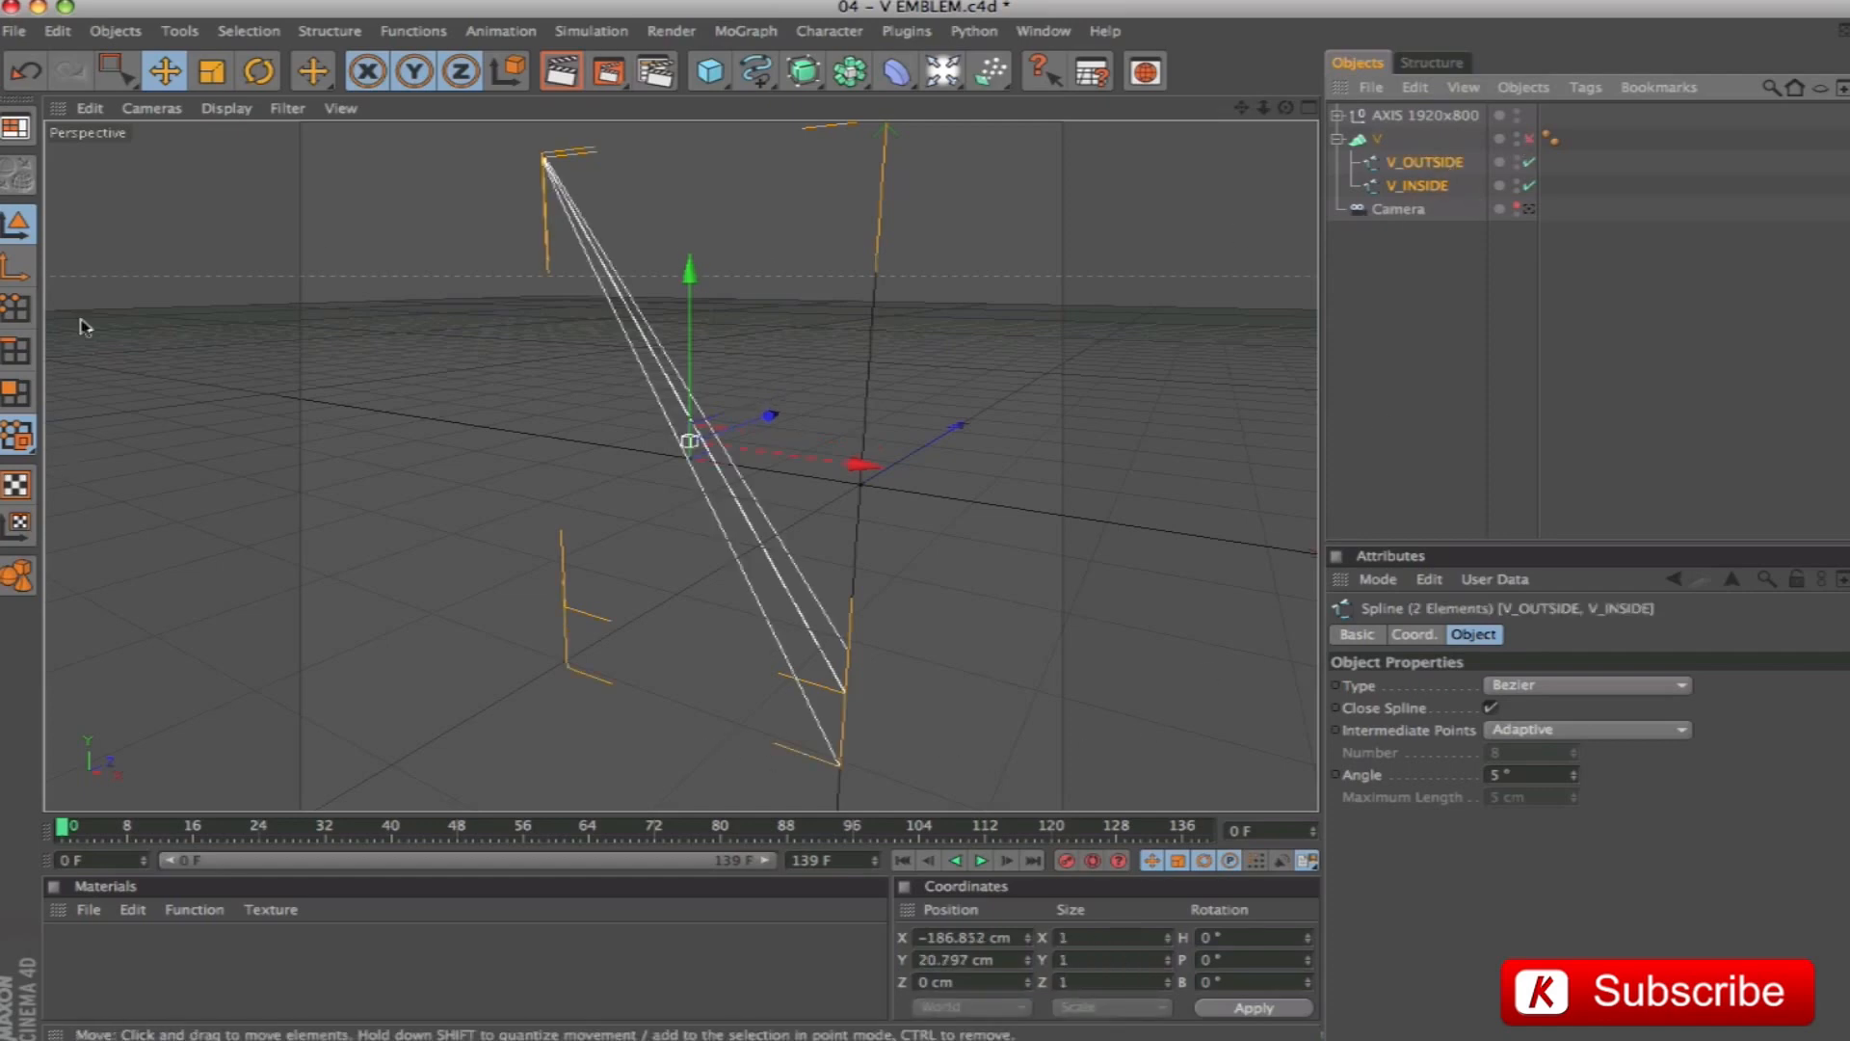
click(9, 308)
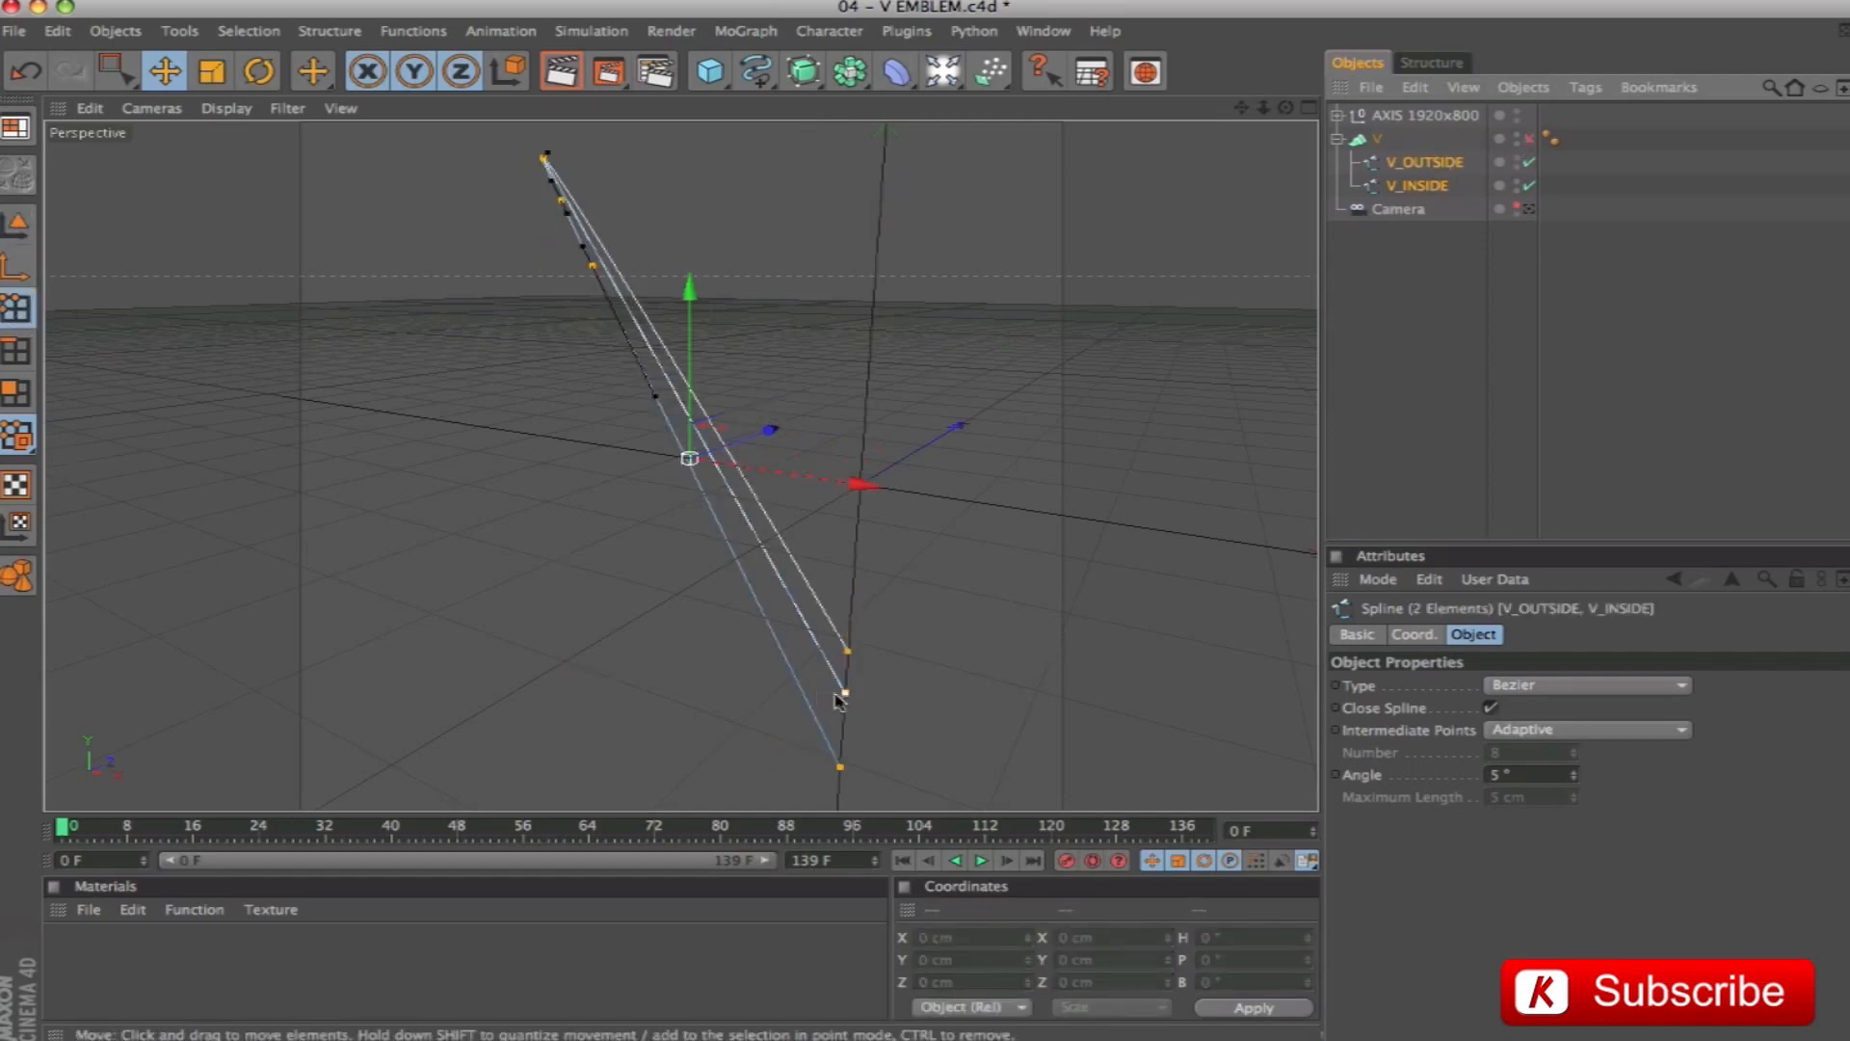
right_click(938, 462)
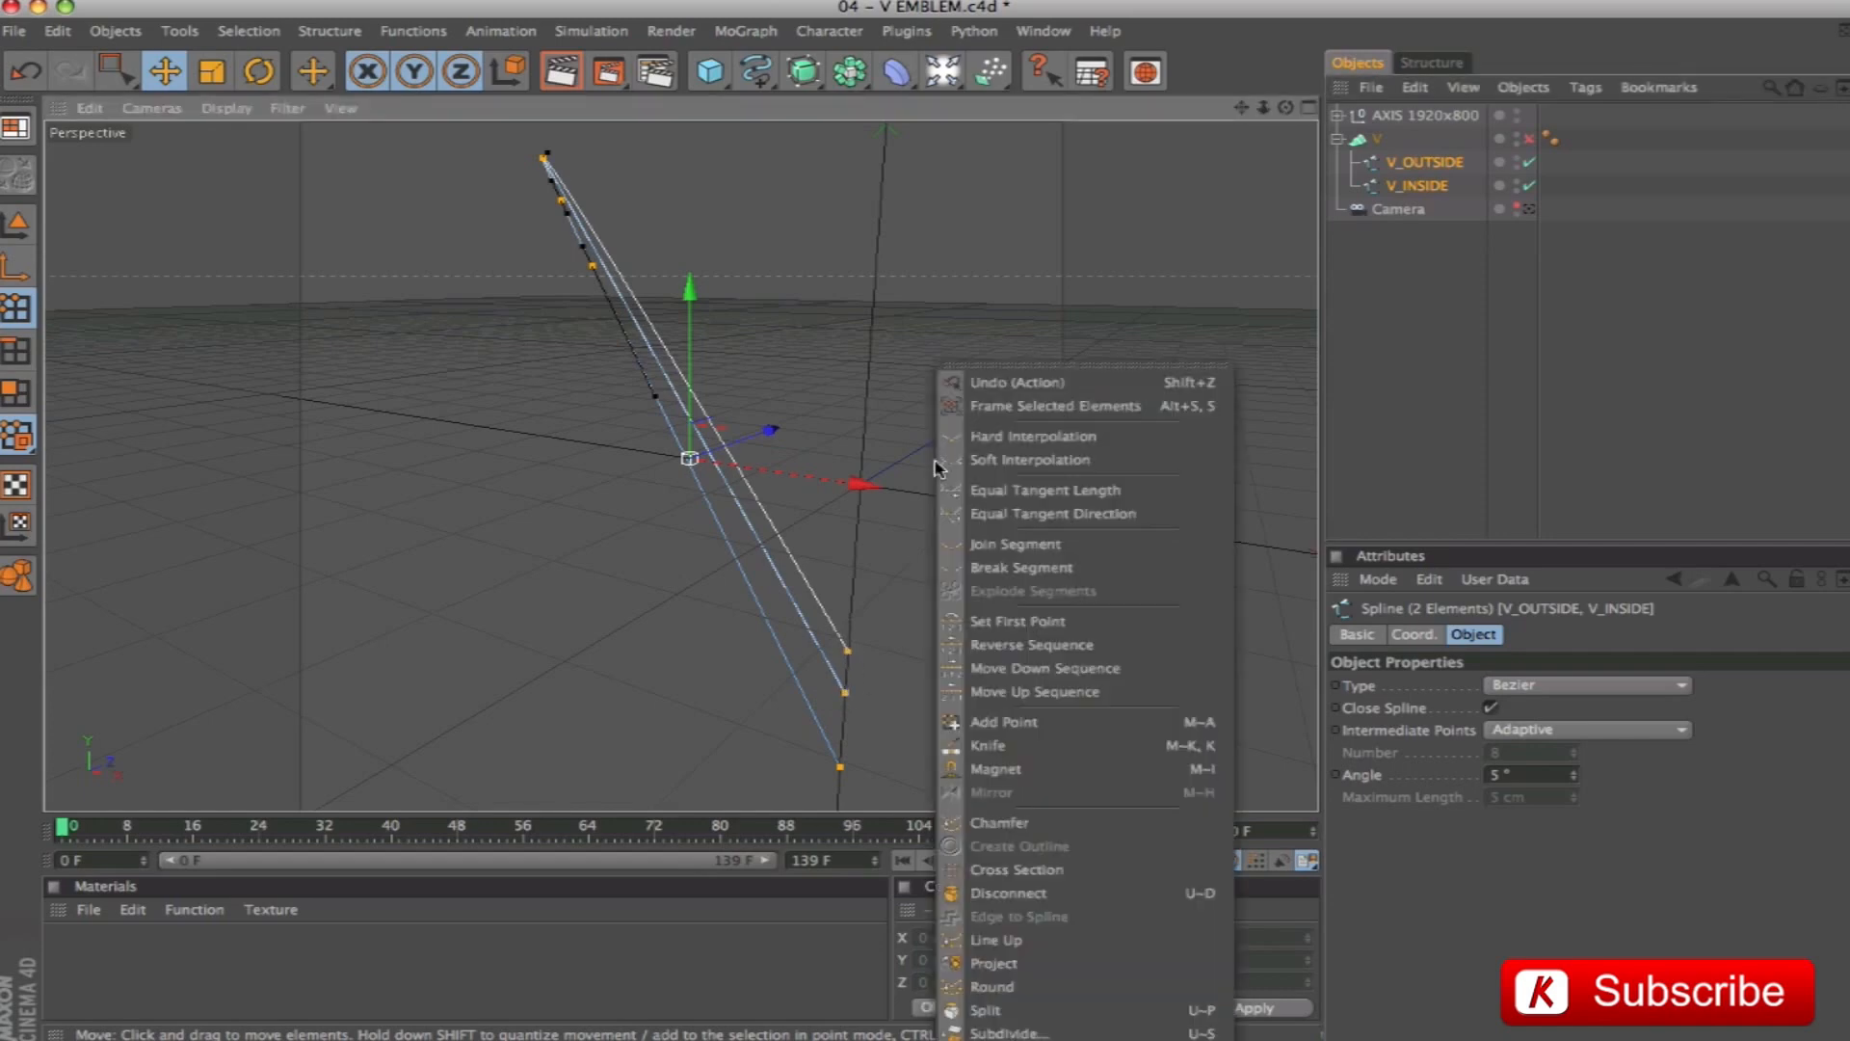
click(891, 557)
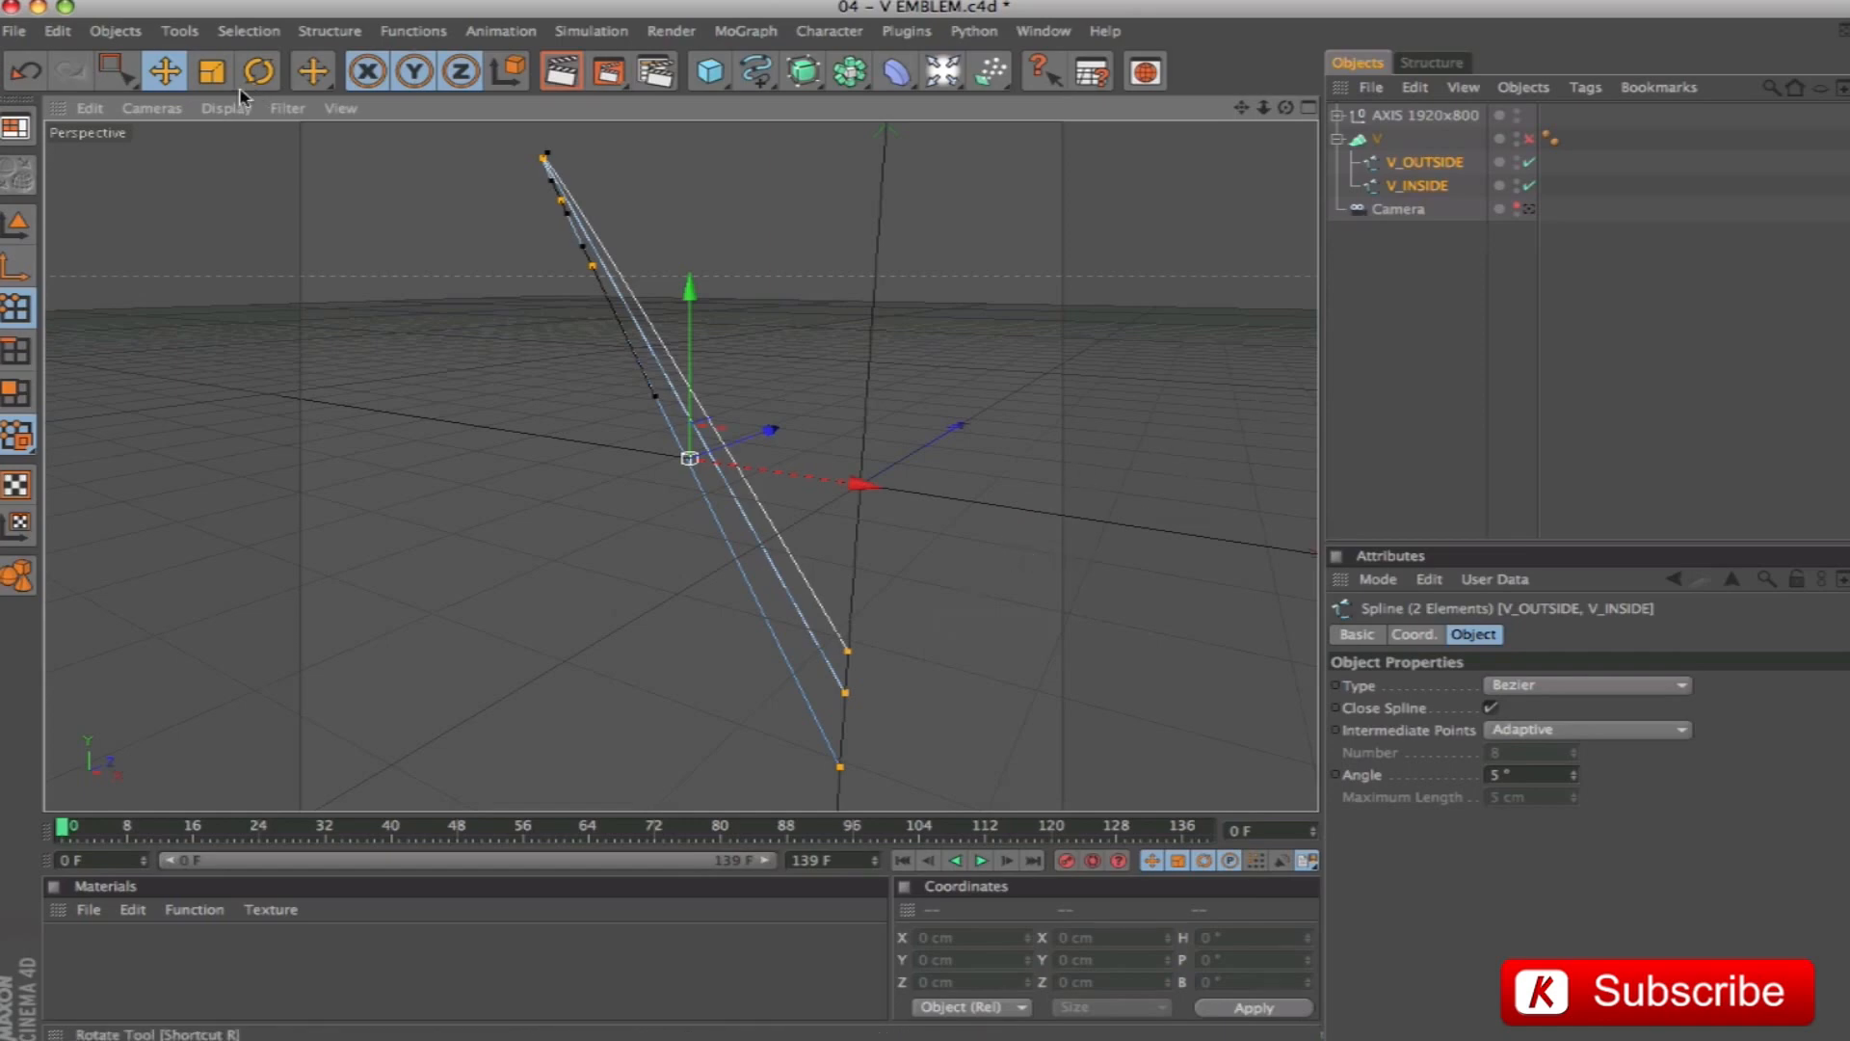
Rectangle-select the points at the lower end of V_INSIDE and set their Z position to -25 cm
click(115, 71)
drag(938, 661, 983, 719)
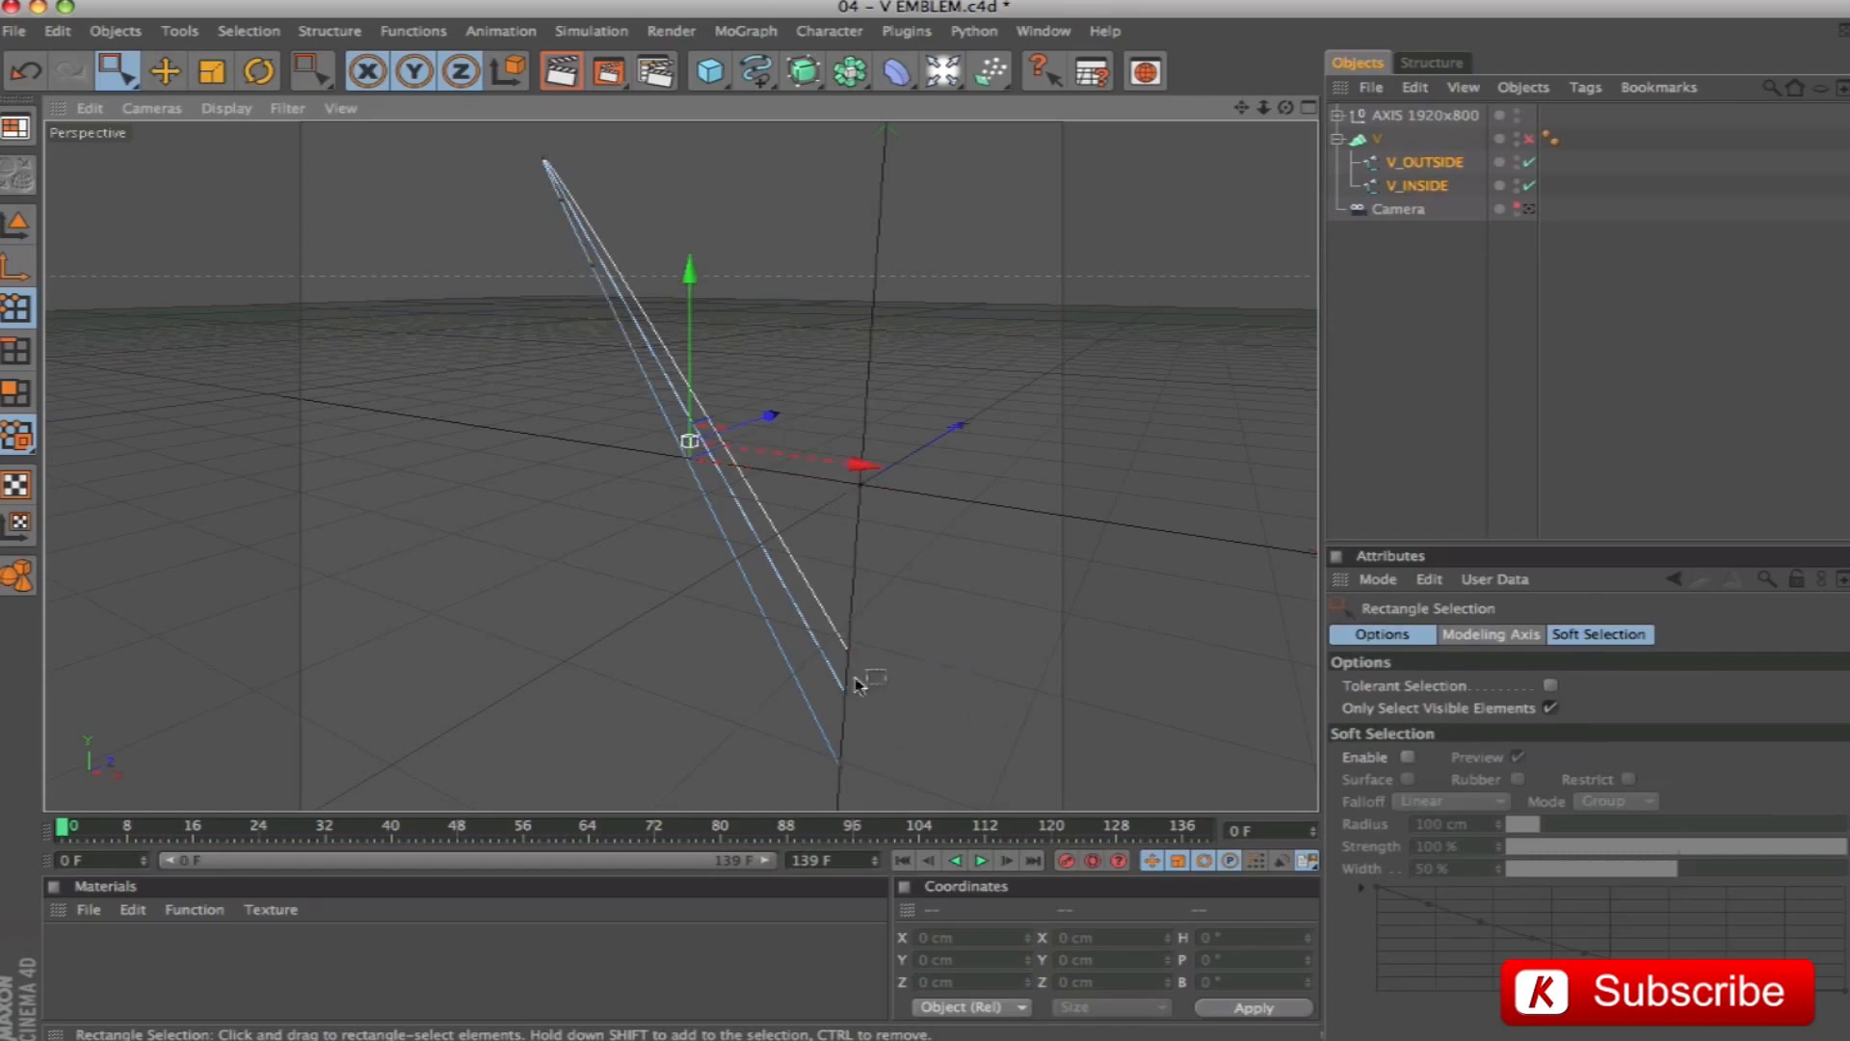
drag(842, 686, 852, 713)
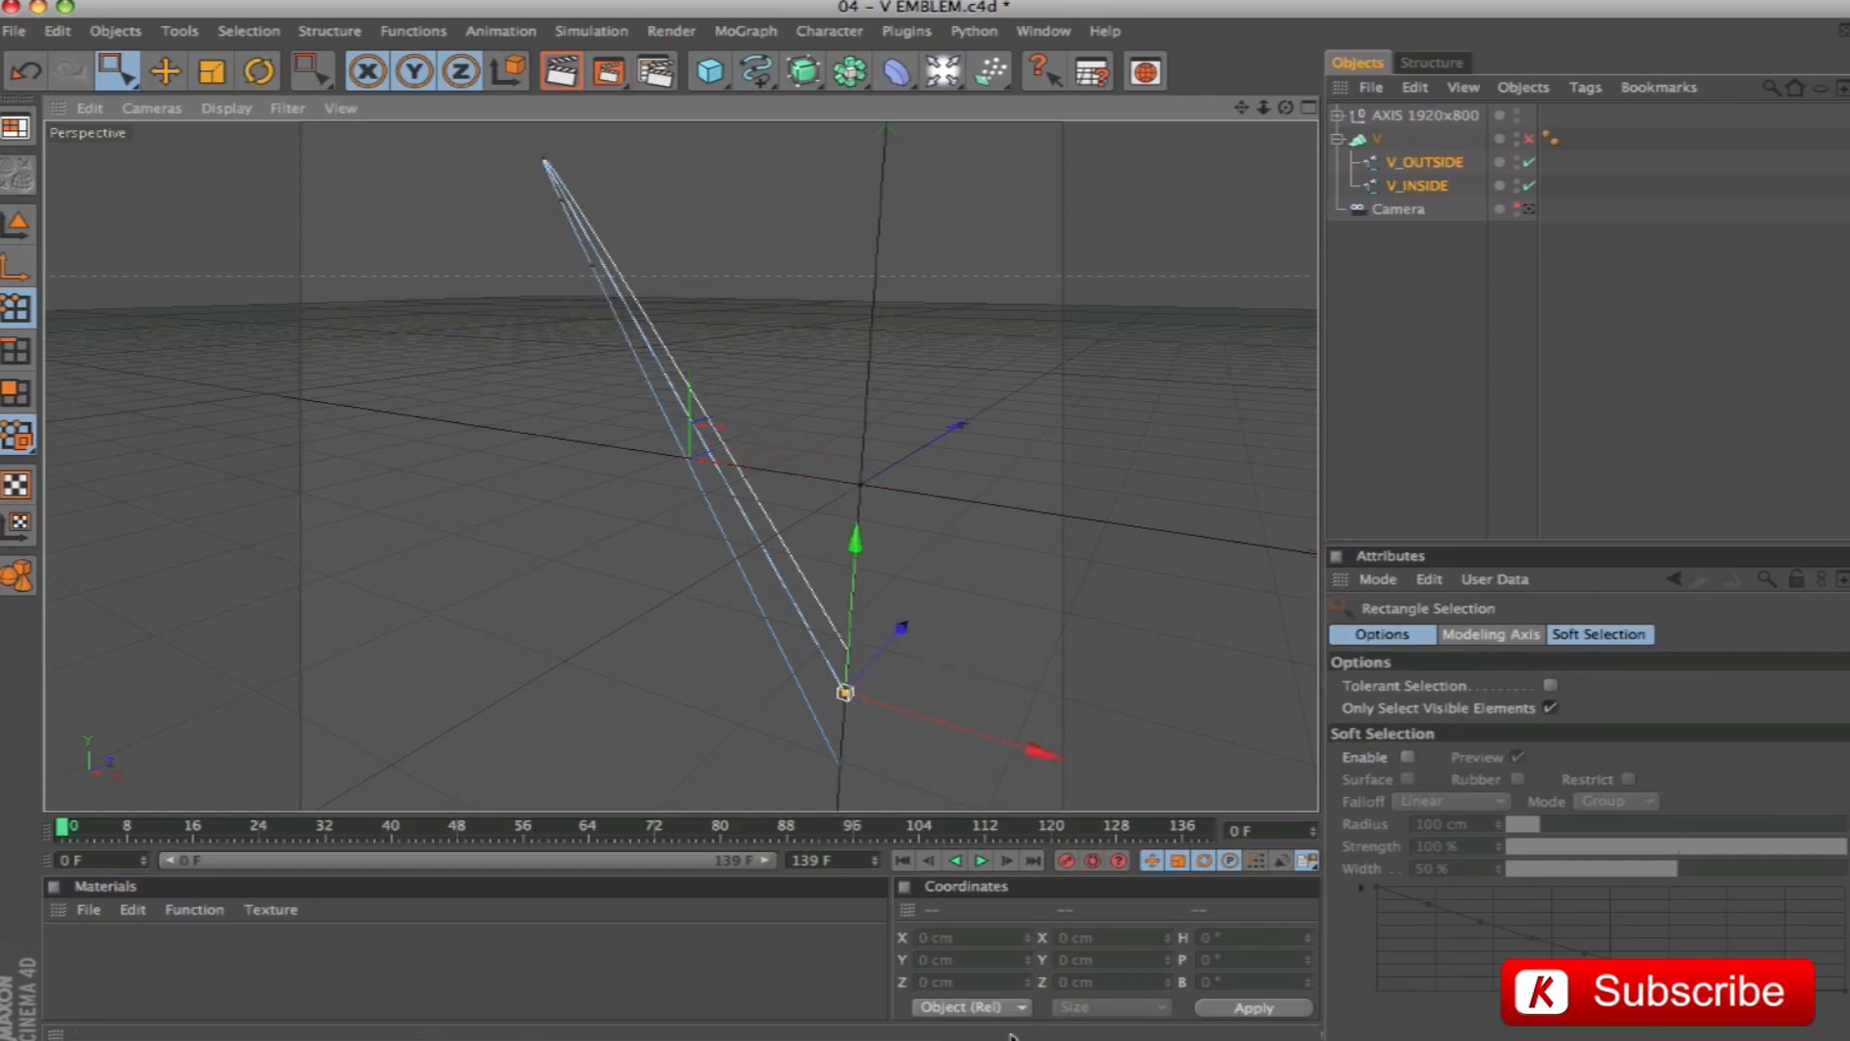
click(1413, 186)
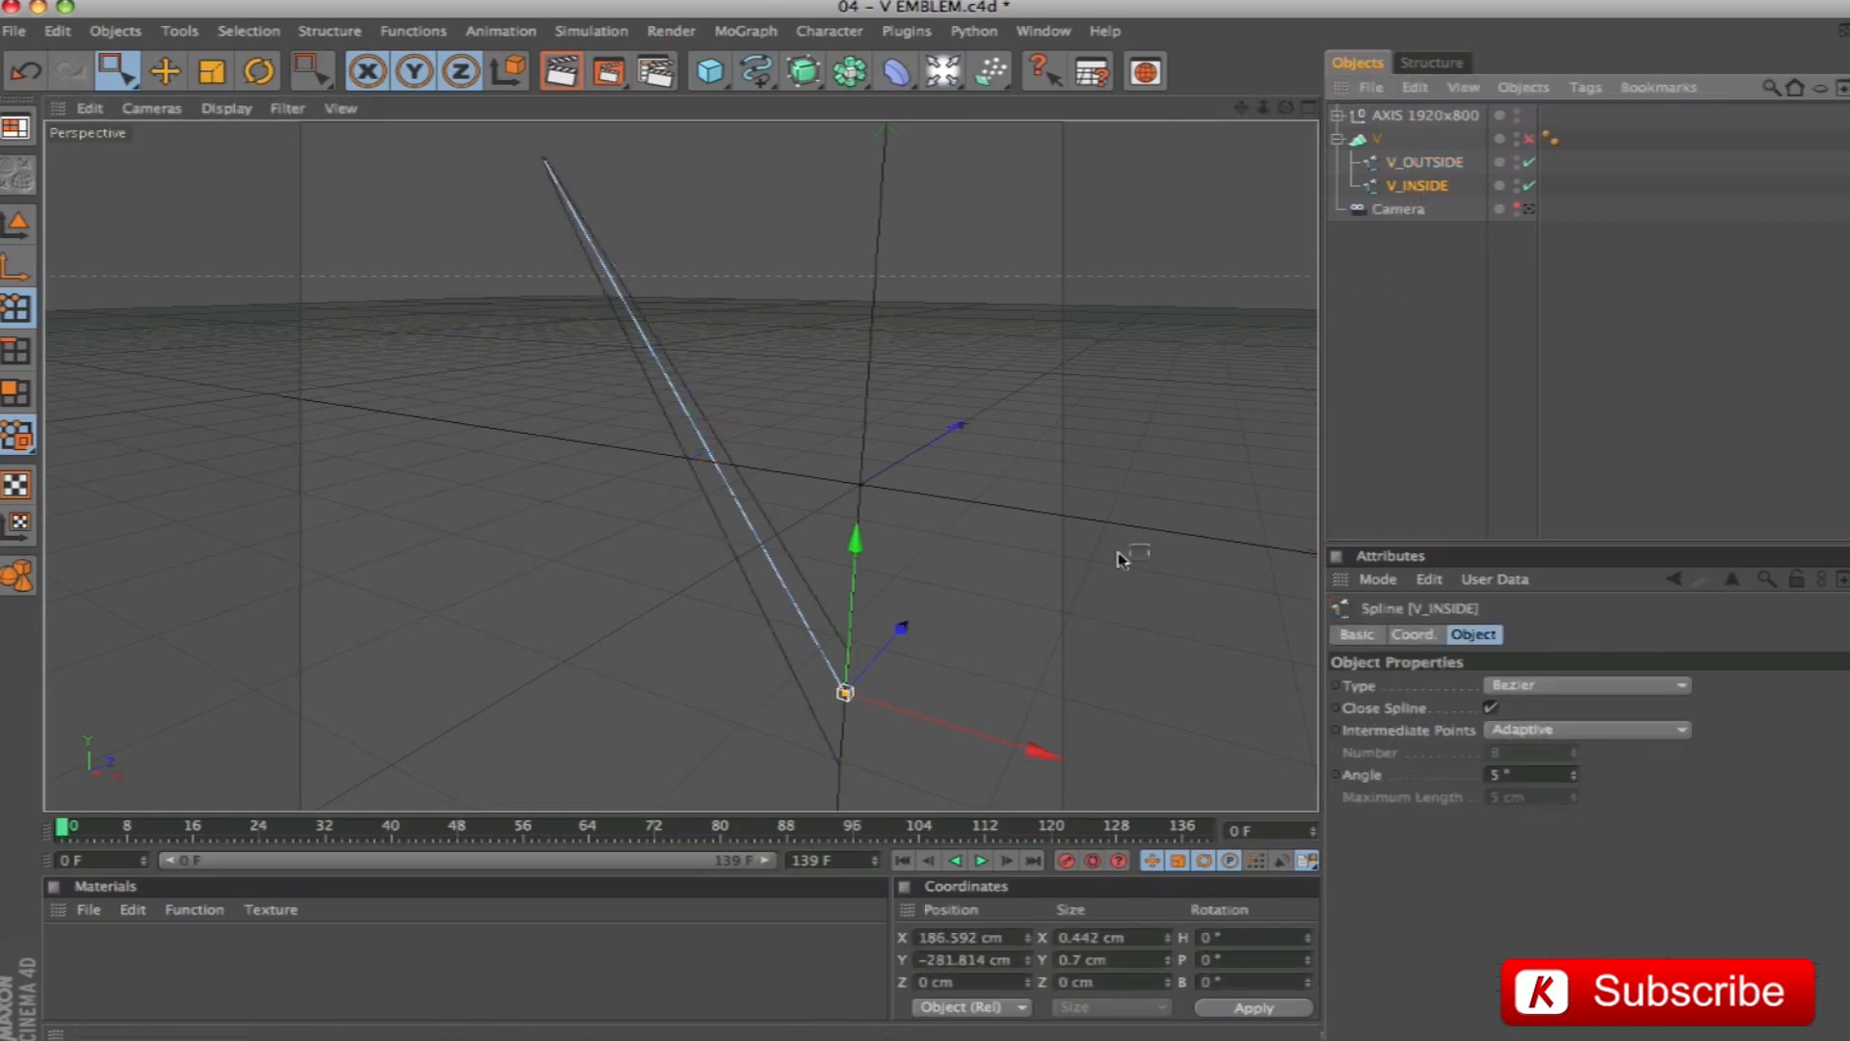
click(974, 983)
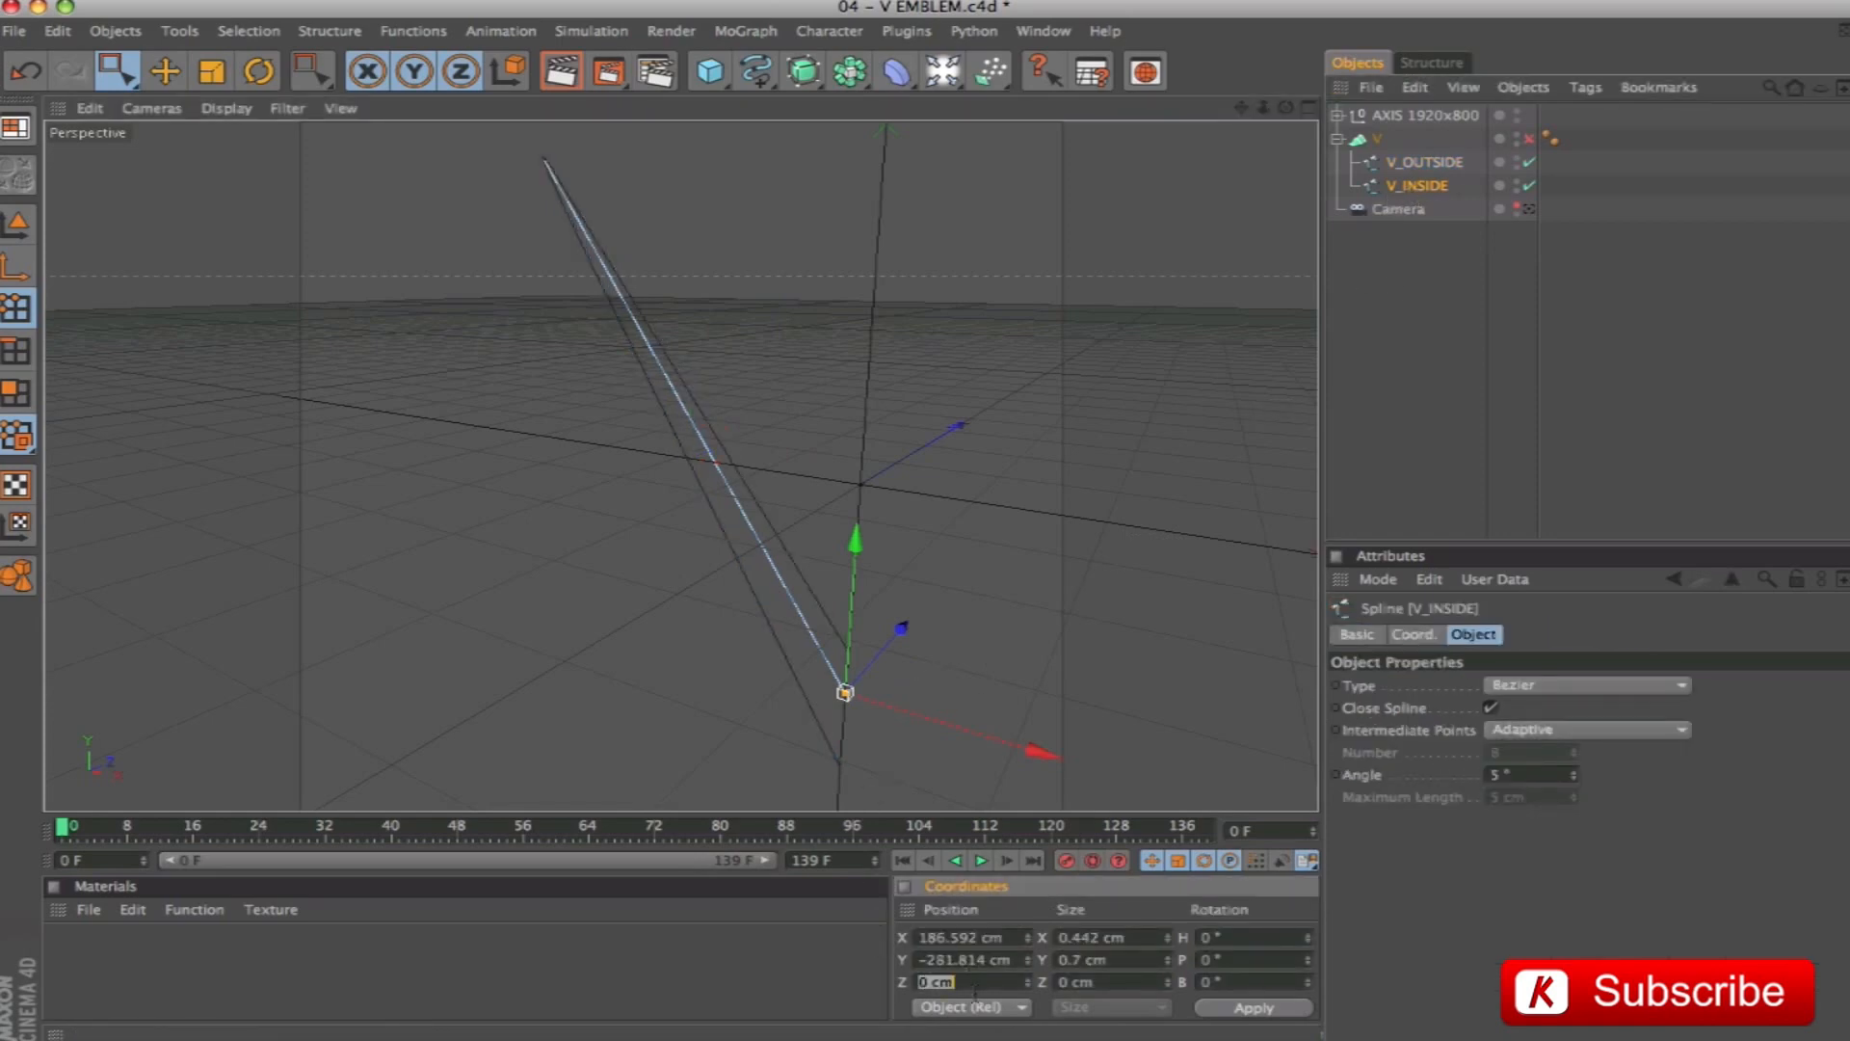
text(-25)
key(Return)
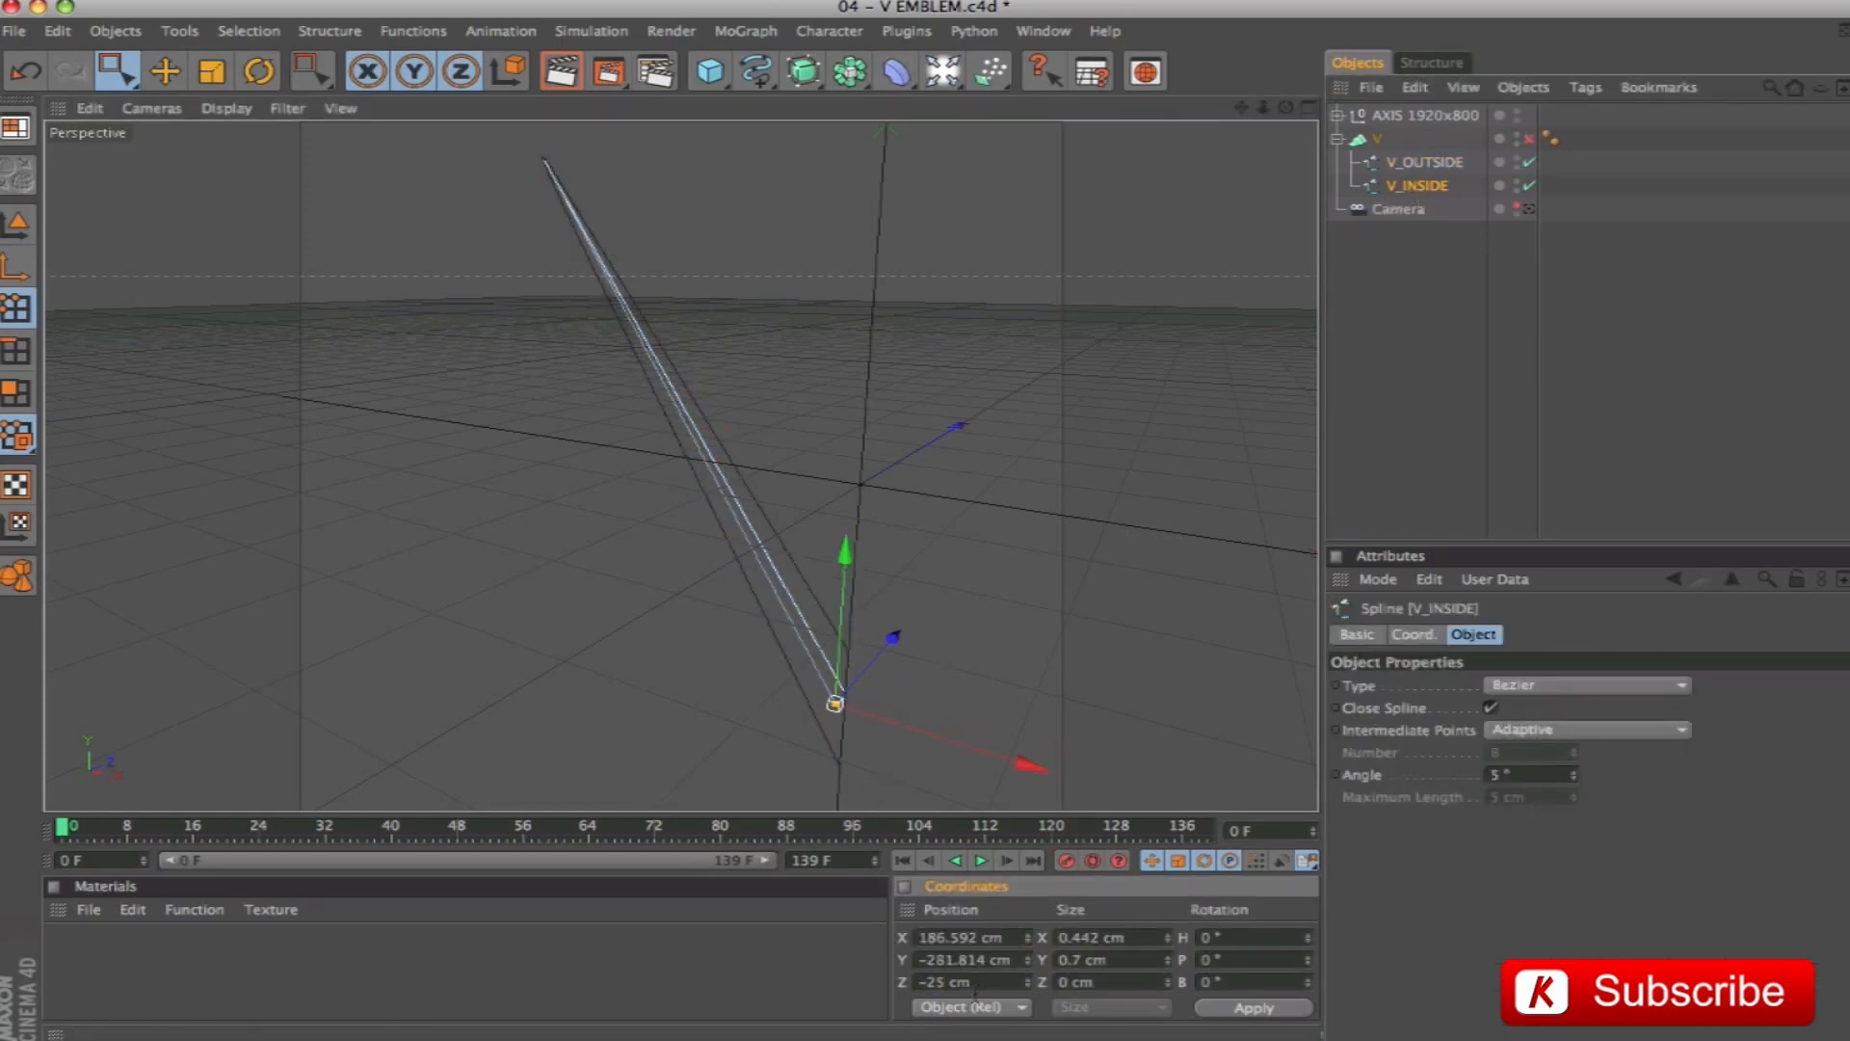
Select the remaining point at V_INSIDE's lower end and set its Z position to -25 cm as well
drag(952, 660, 859, 704)
click(976, 985)
double_click(980, 988)
text(-25)
key(Return)
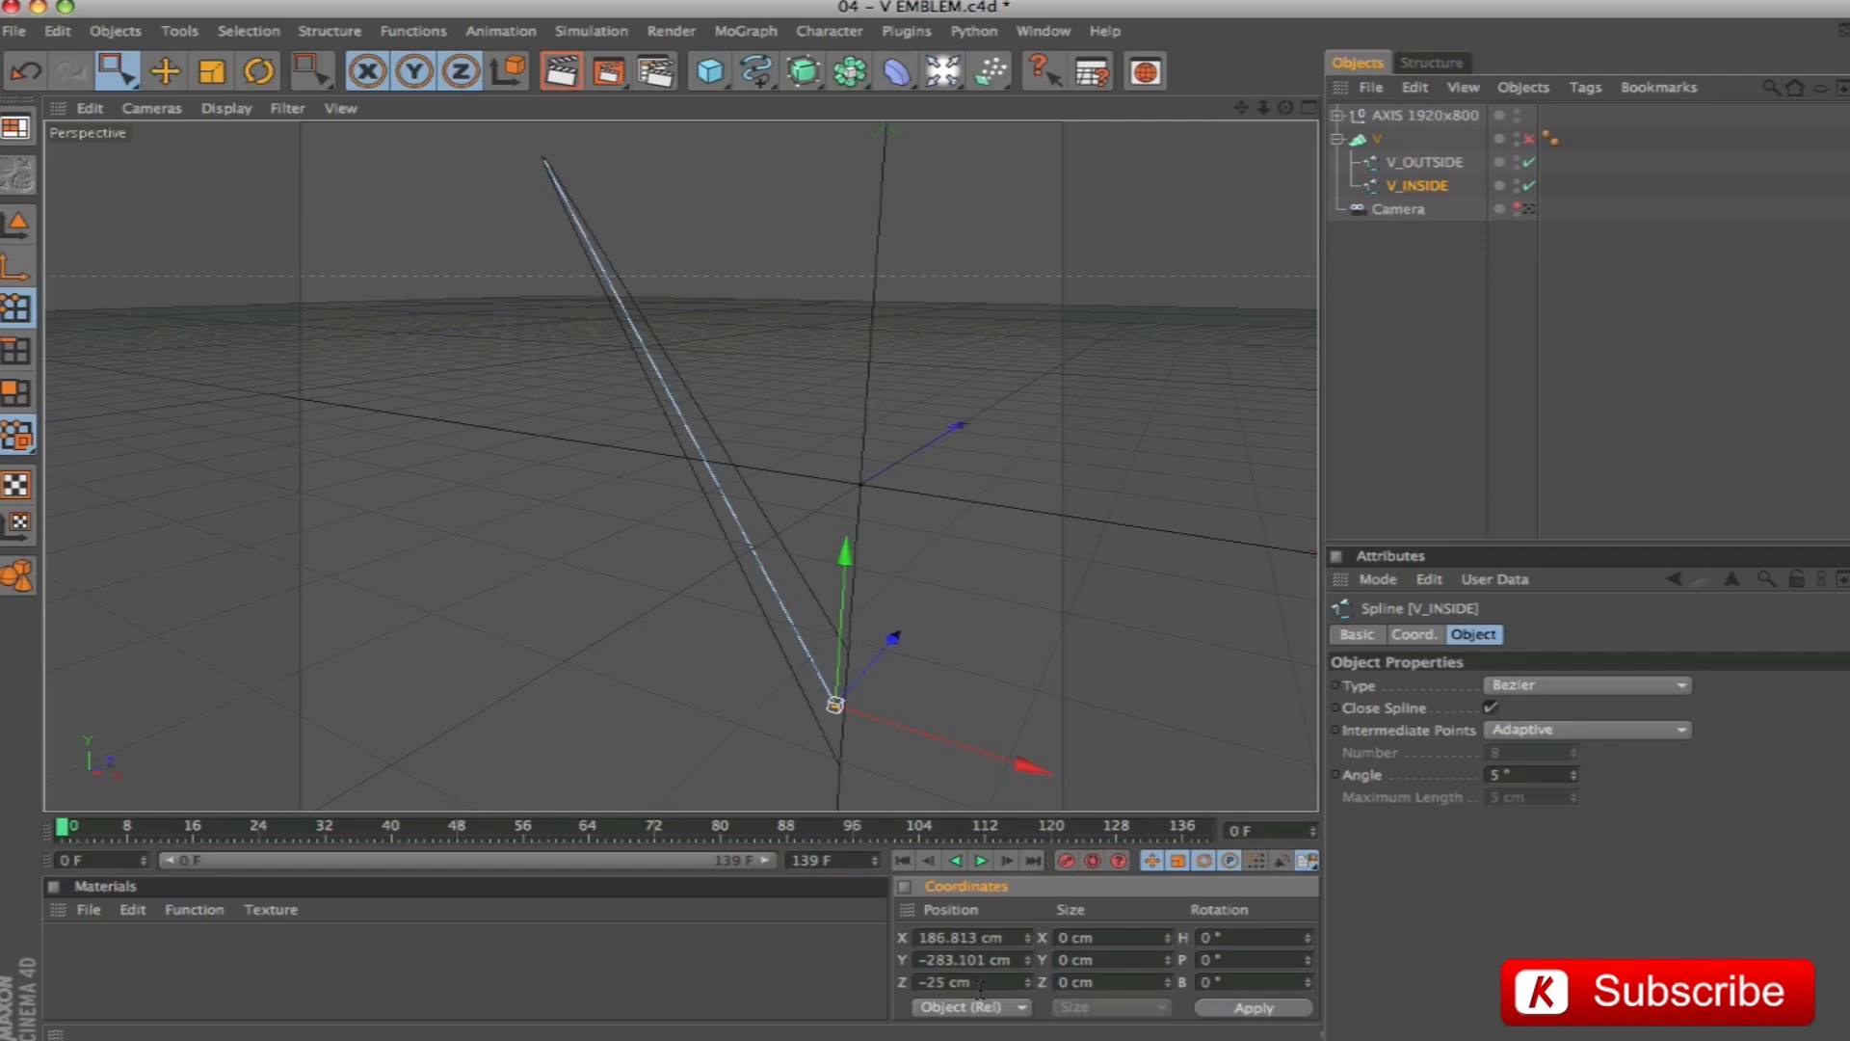
Re-enable the V loft, check its raised ridge, and look through the scene's Camera
click(1530, 137)
alt+drag(681, 466, 771, 357)
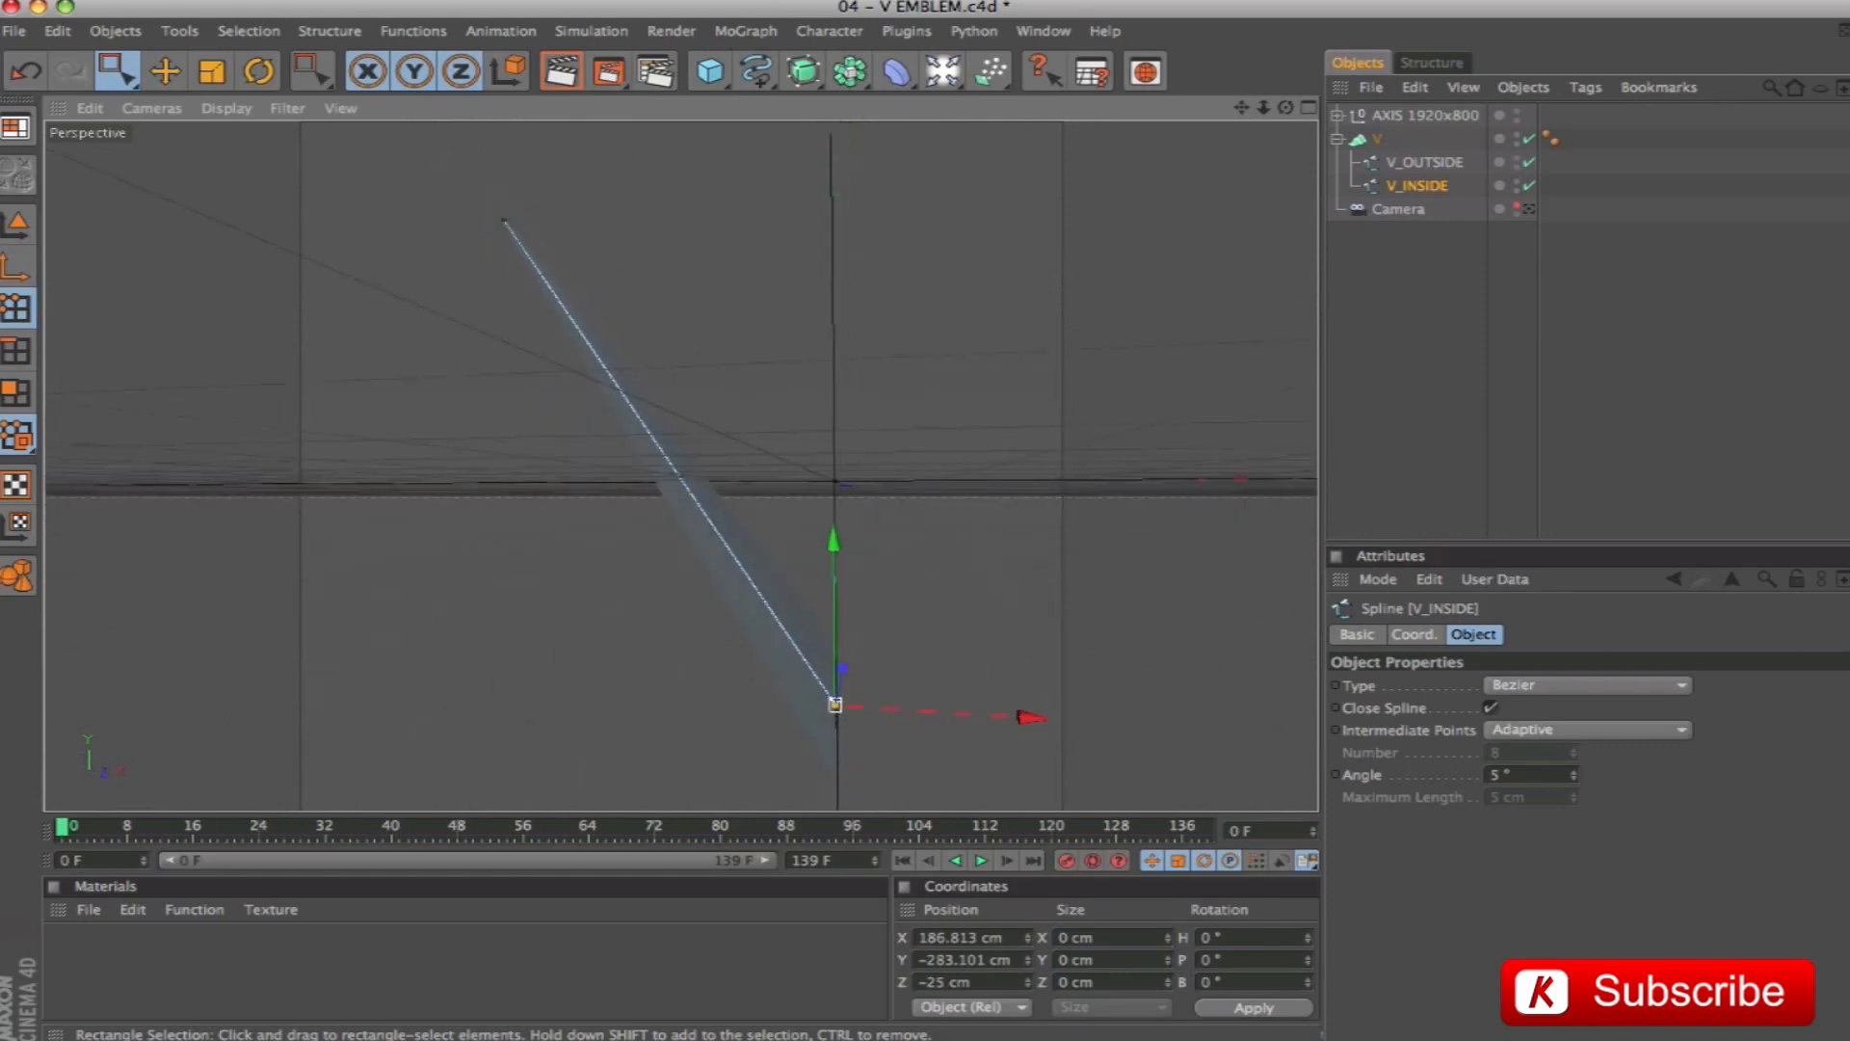
click(1359, 142)
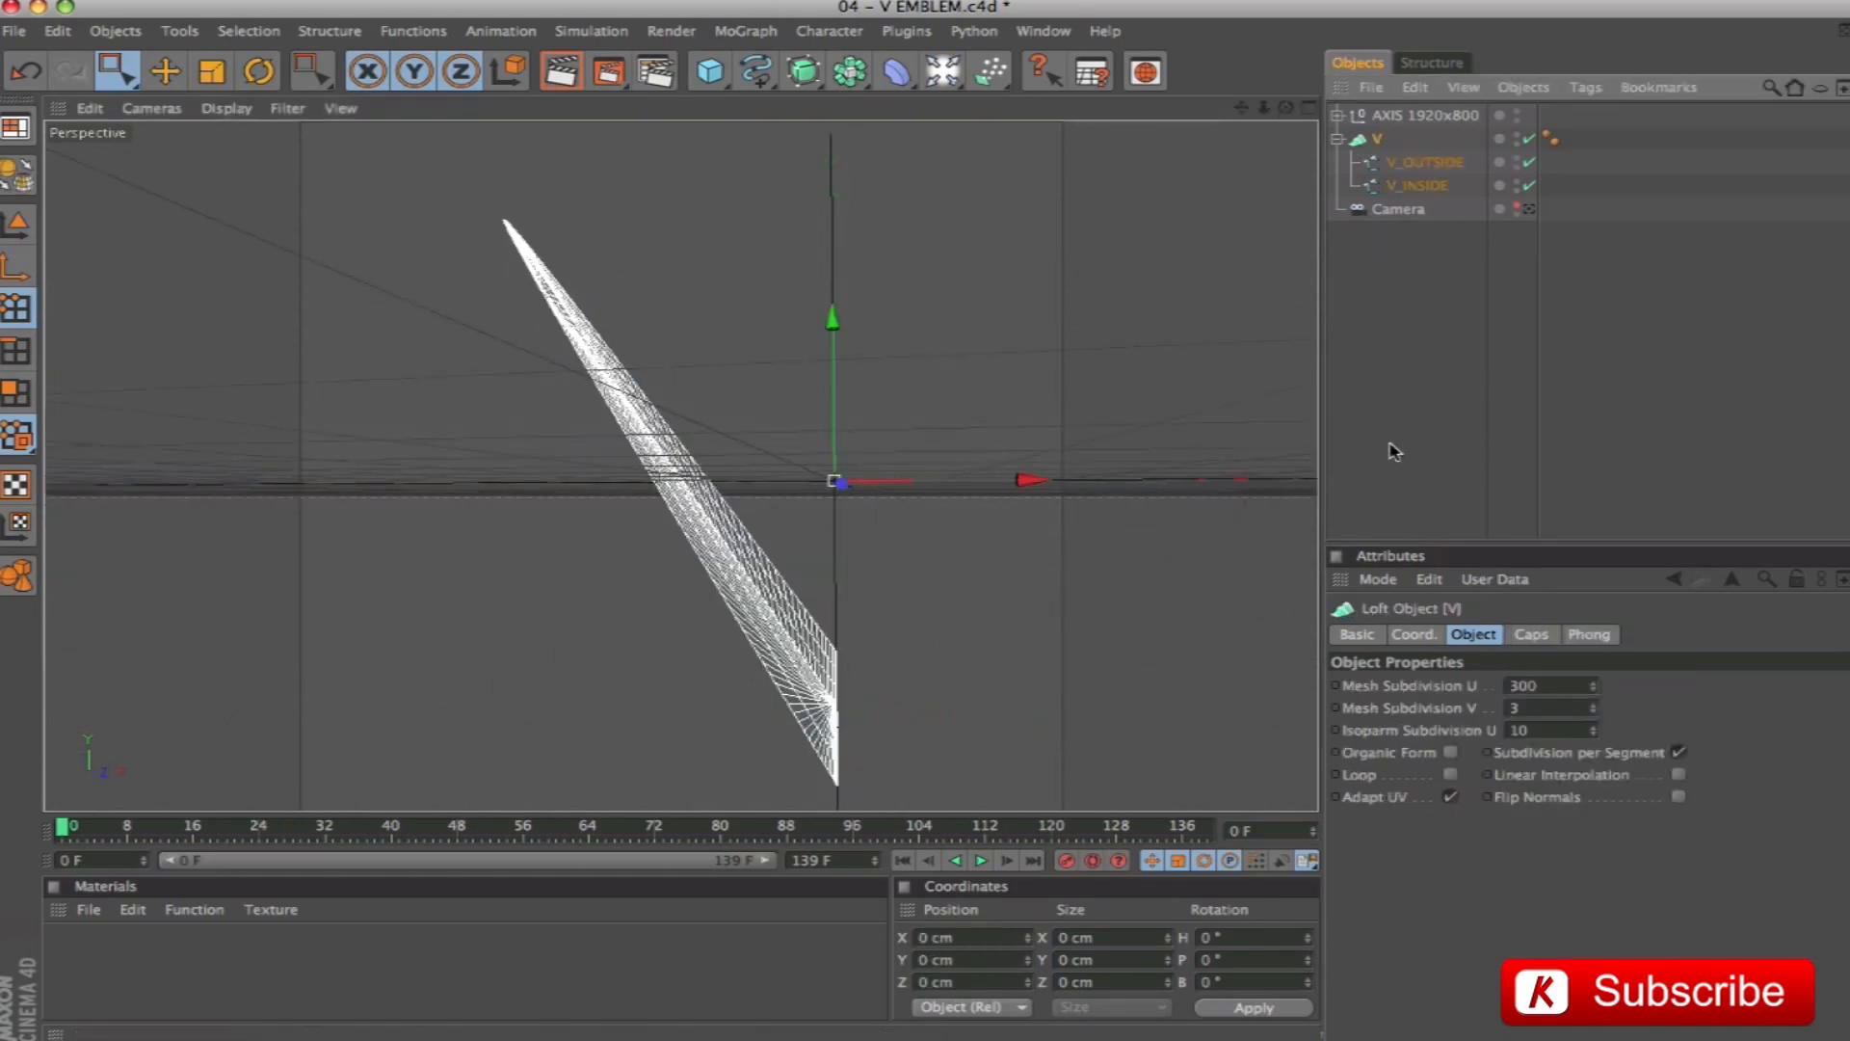
click(1435, 324)
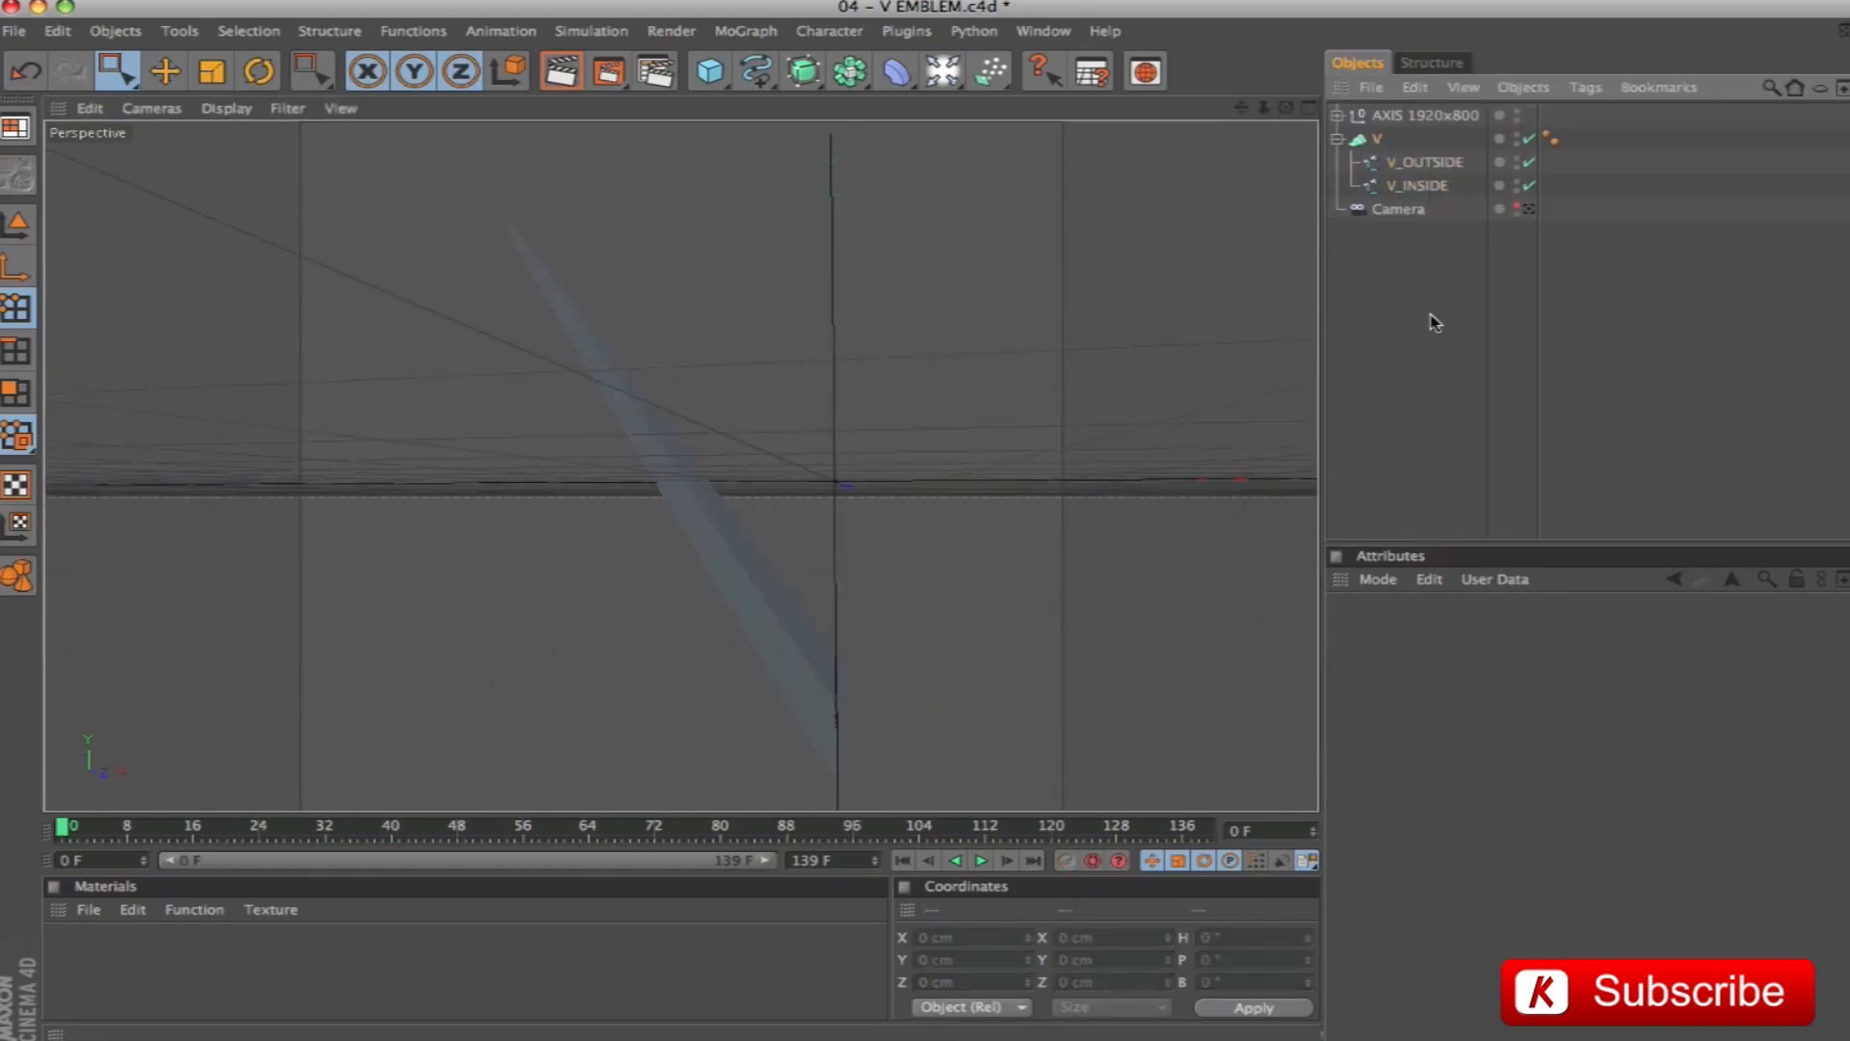
click(1529, 208)
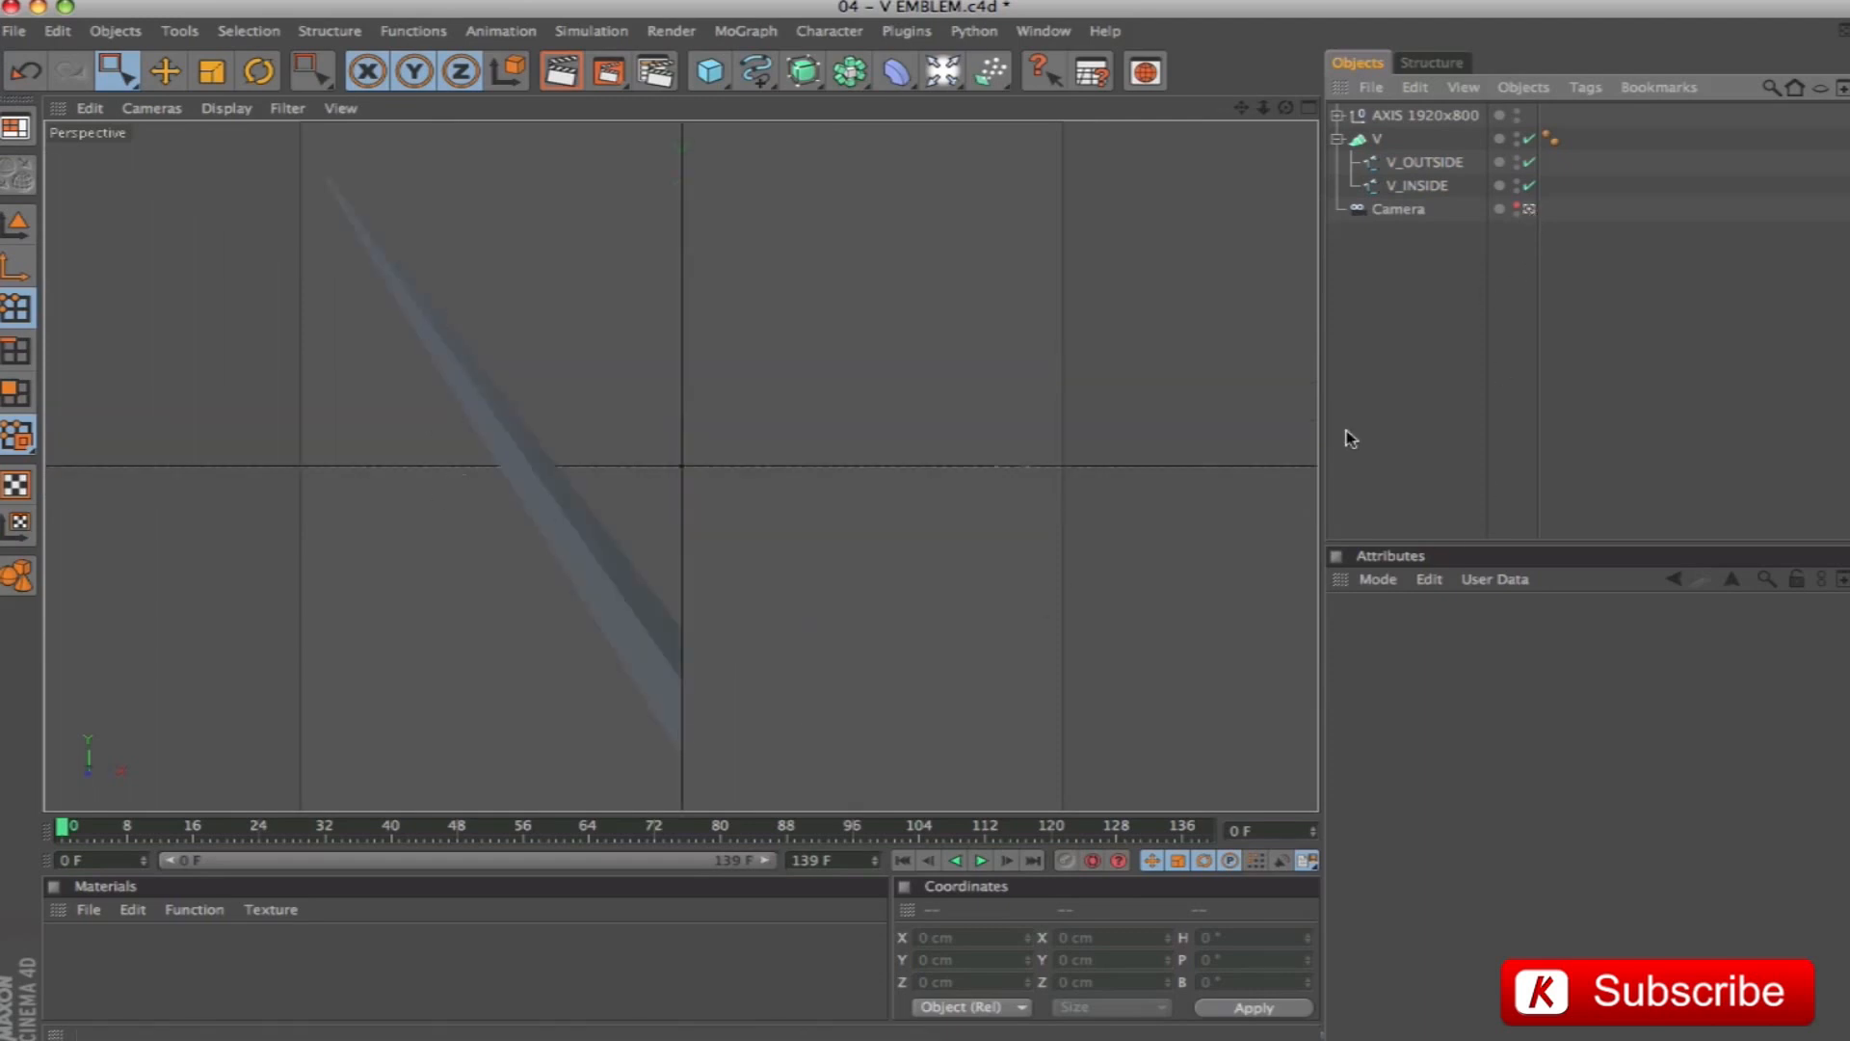
Mirror the V loft by placing it inside a new Symmetry object and preview-render the full V emblem
click(1375, 143)
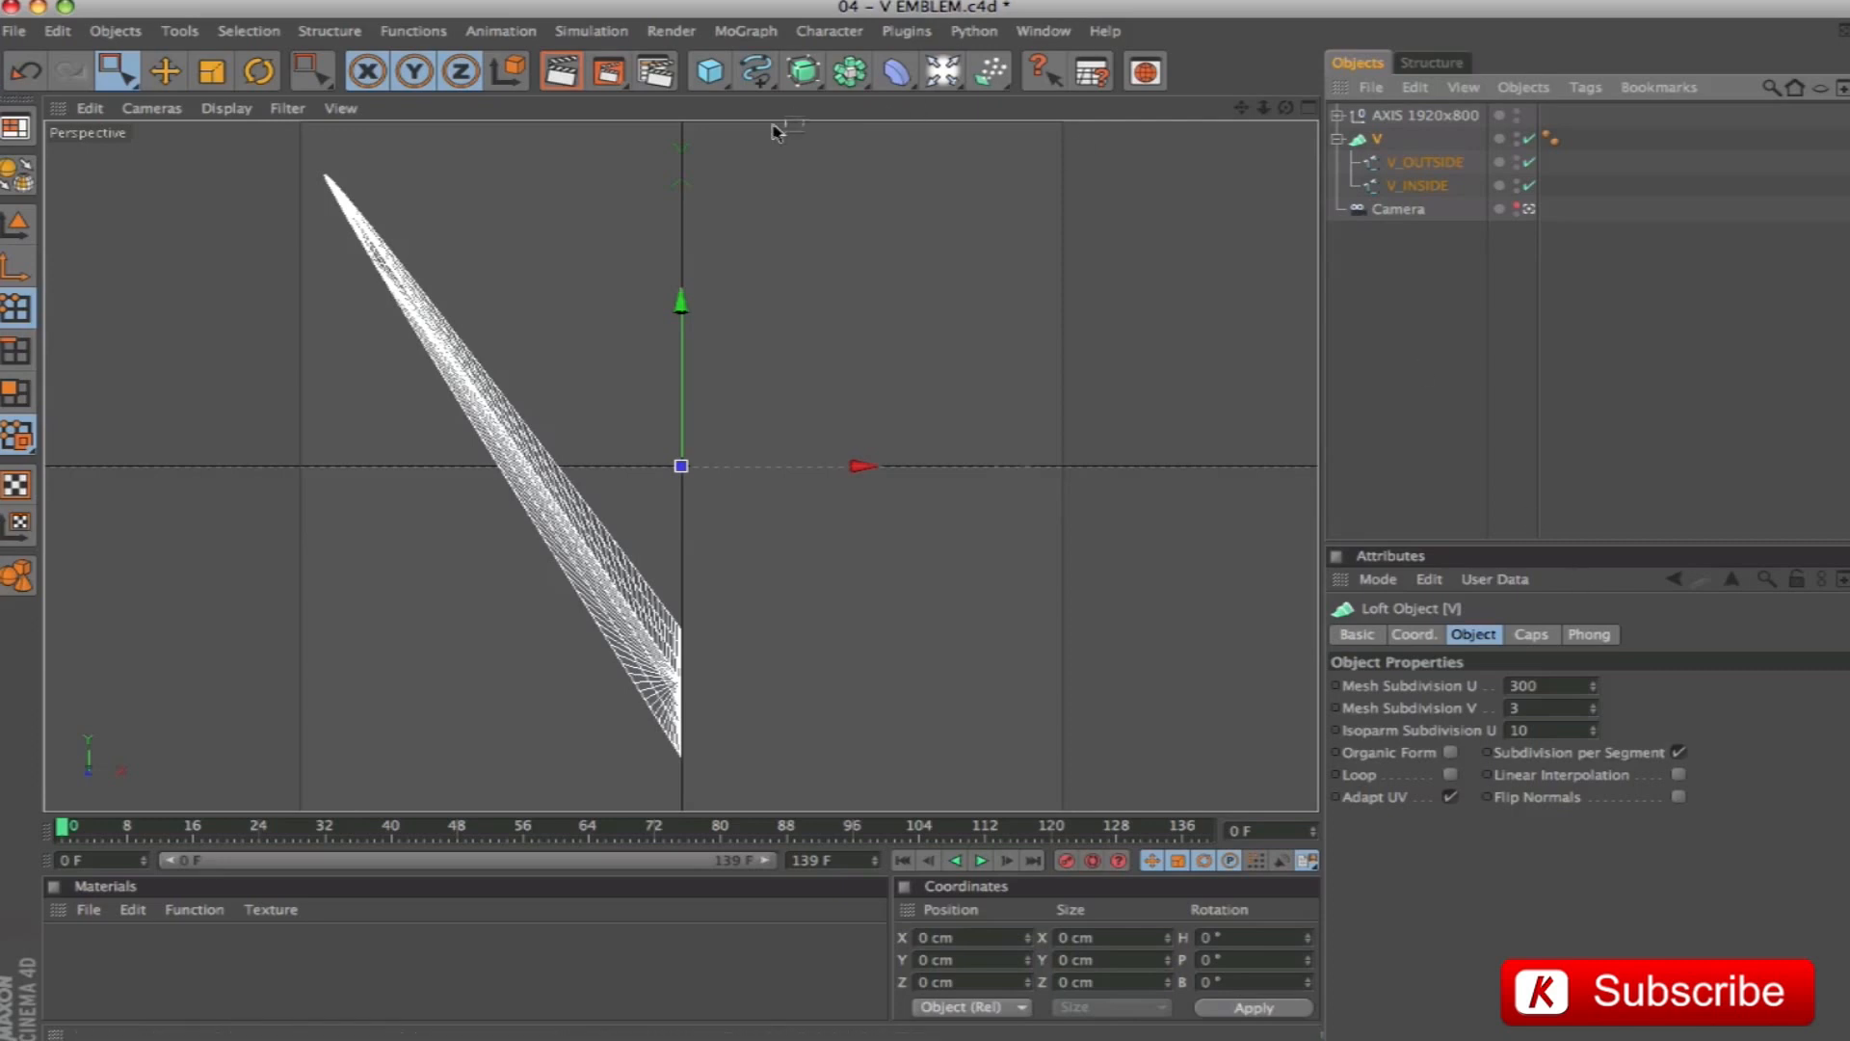
drag(849, 70, 1314, 127)
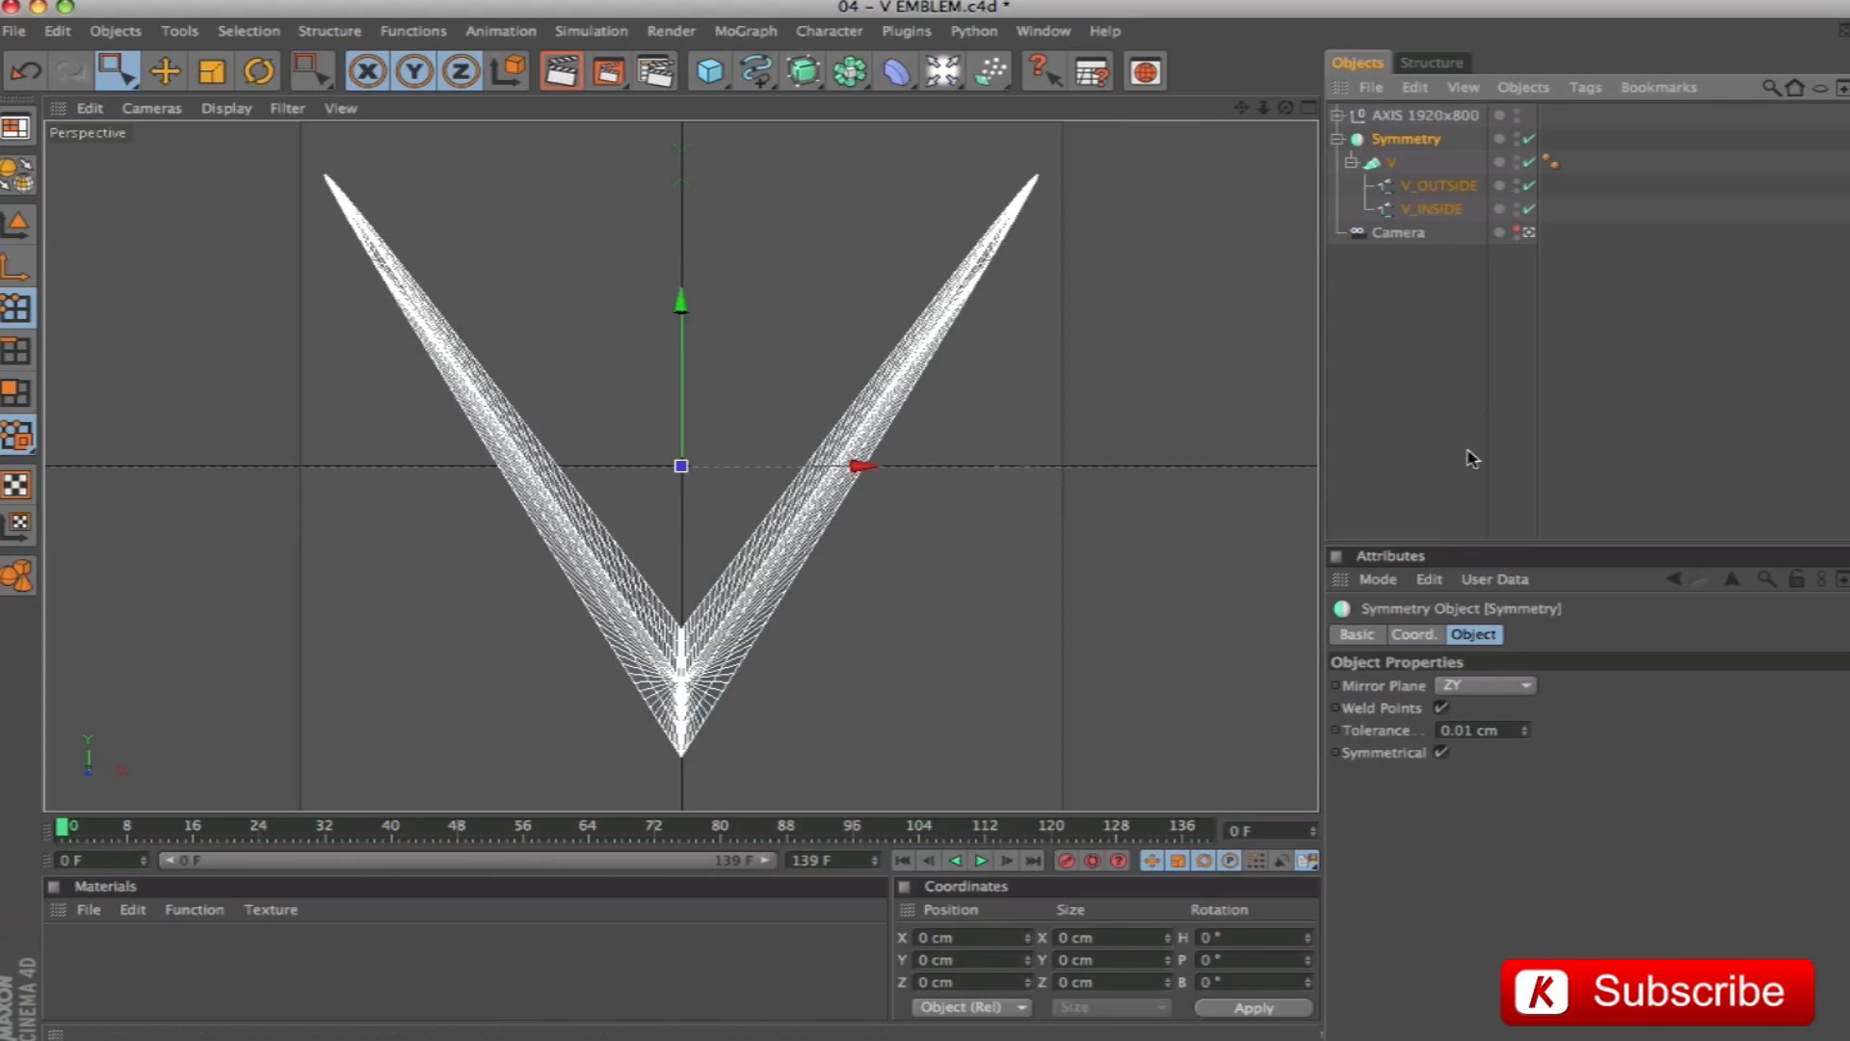
key(super+r)
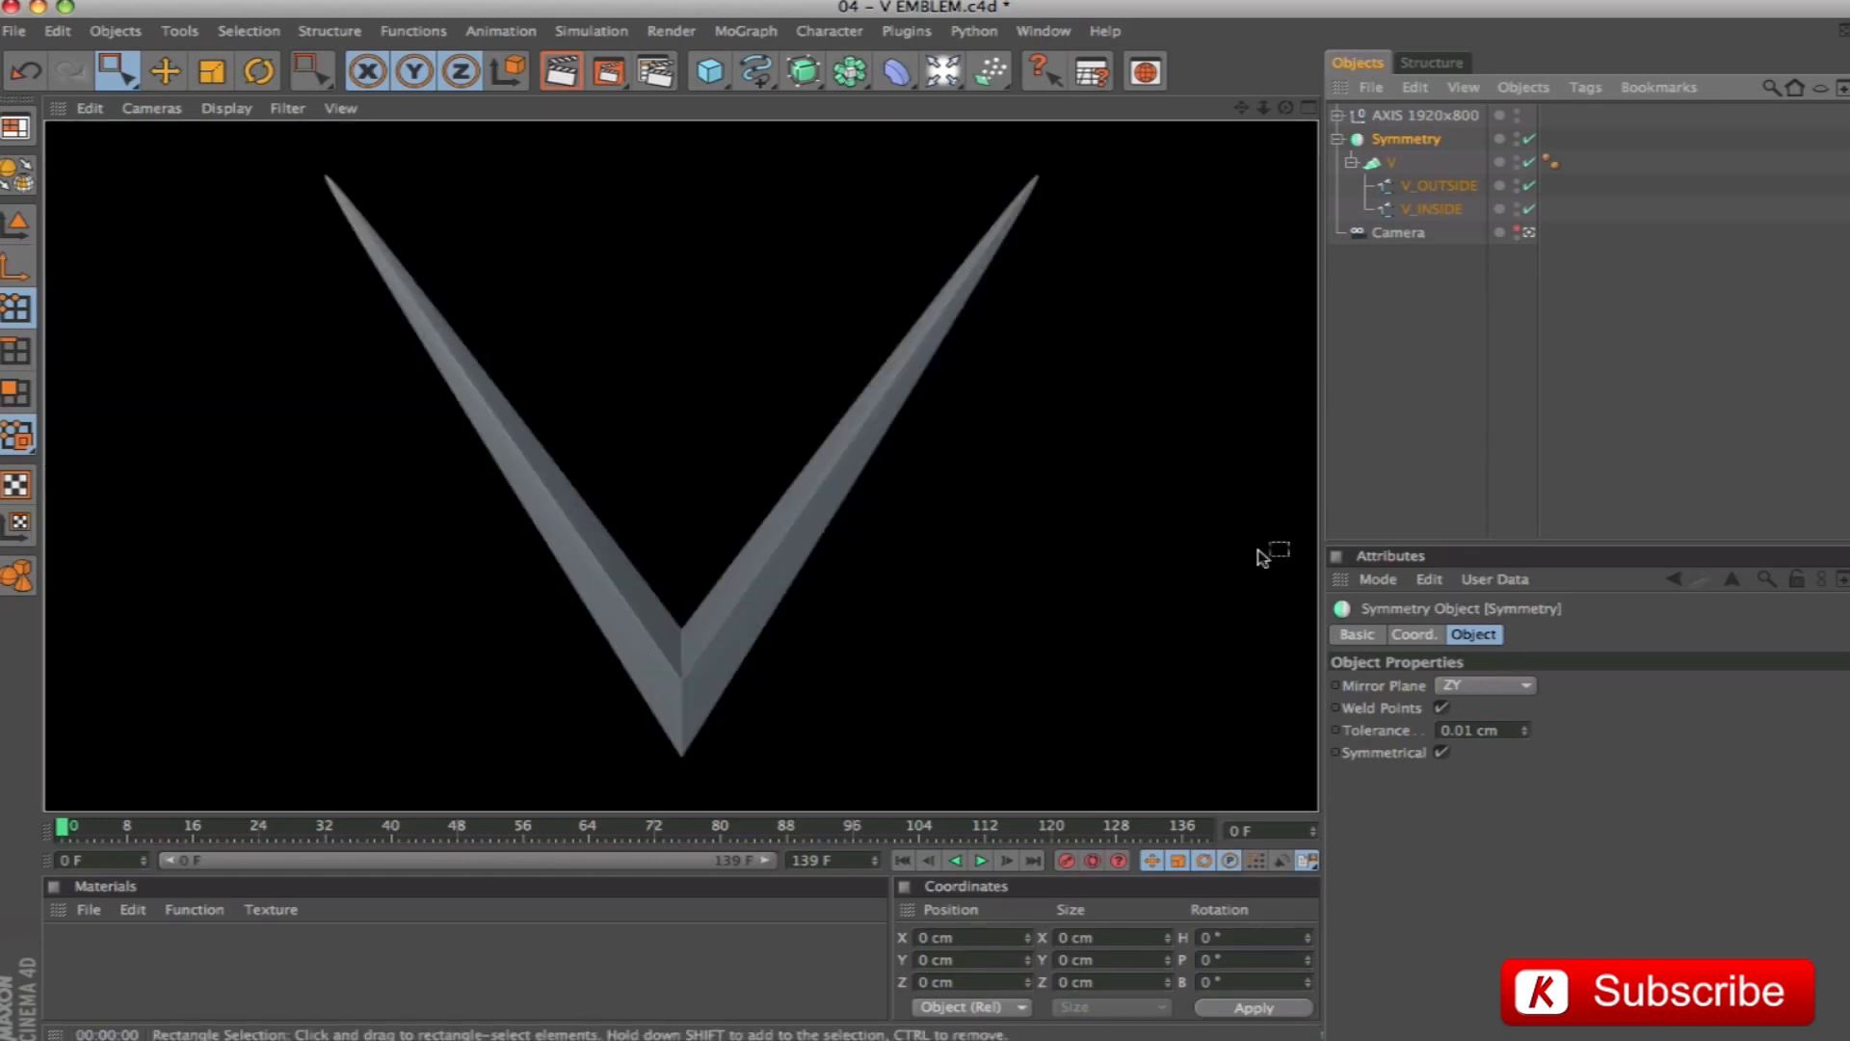
Place the V loft inside a new HyperNURBS object within the Symmetry and rename the HyperNURBS as V
click(1338, 139)
click(1337, 139)
click(1389, 163)
drag(796, 77, 852, 95)
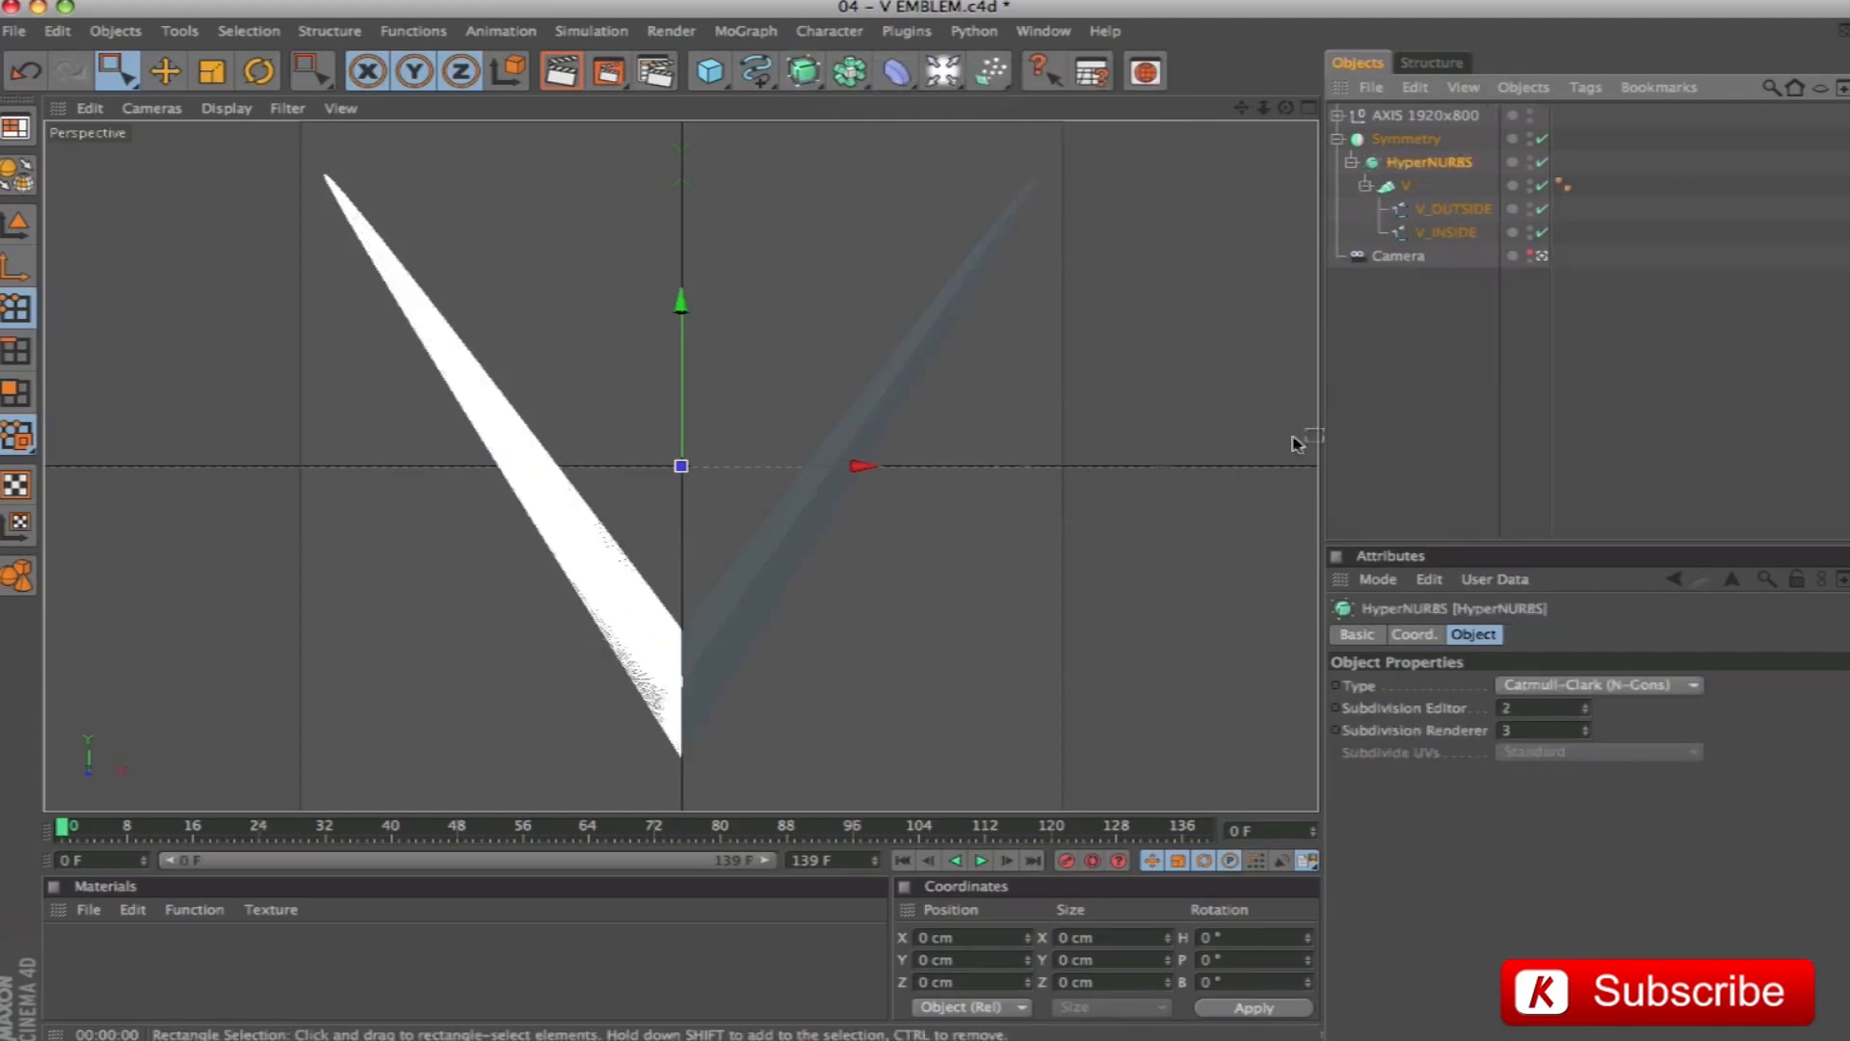
double_click(1408, 163)
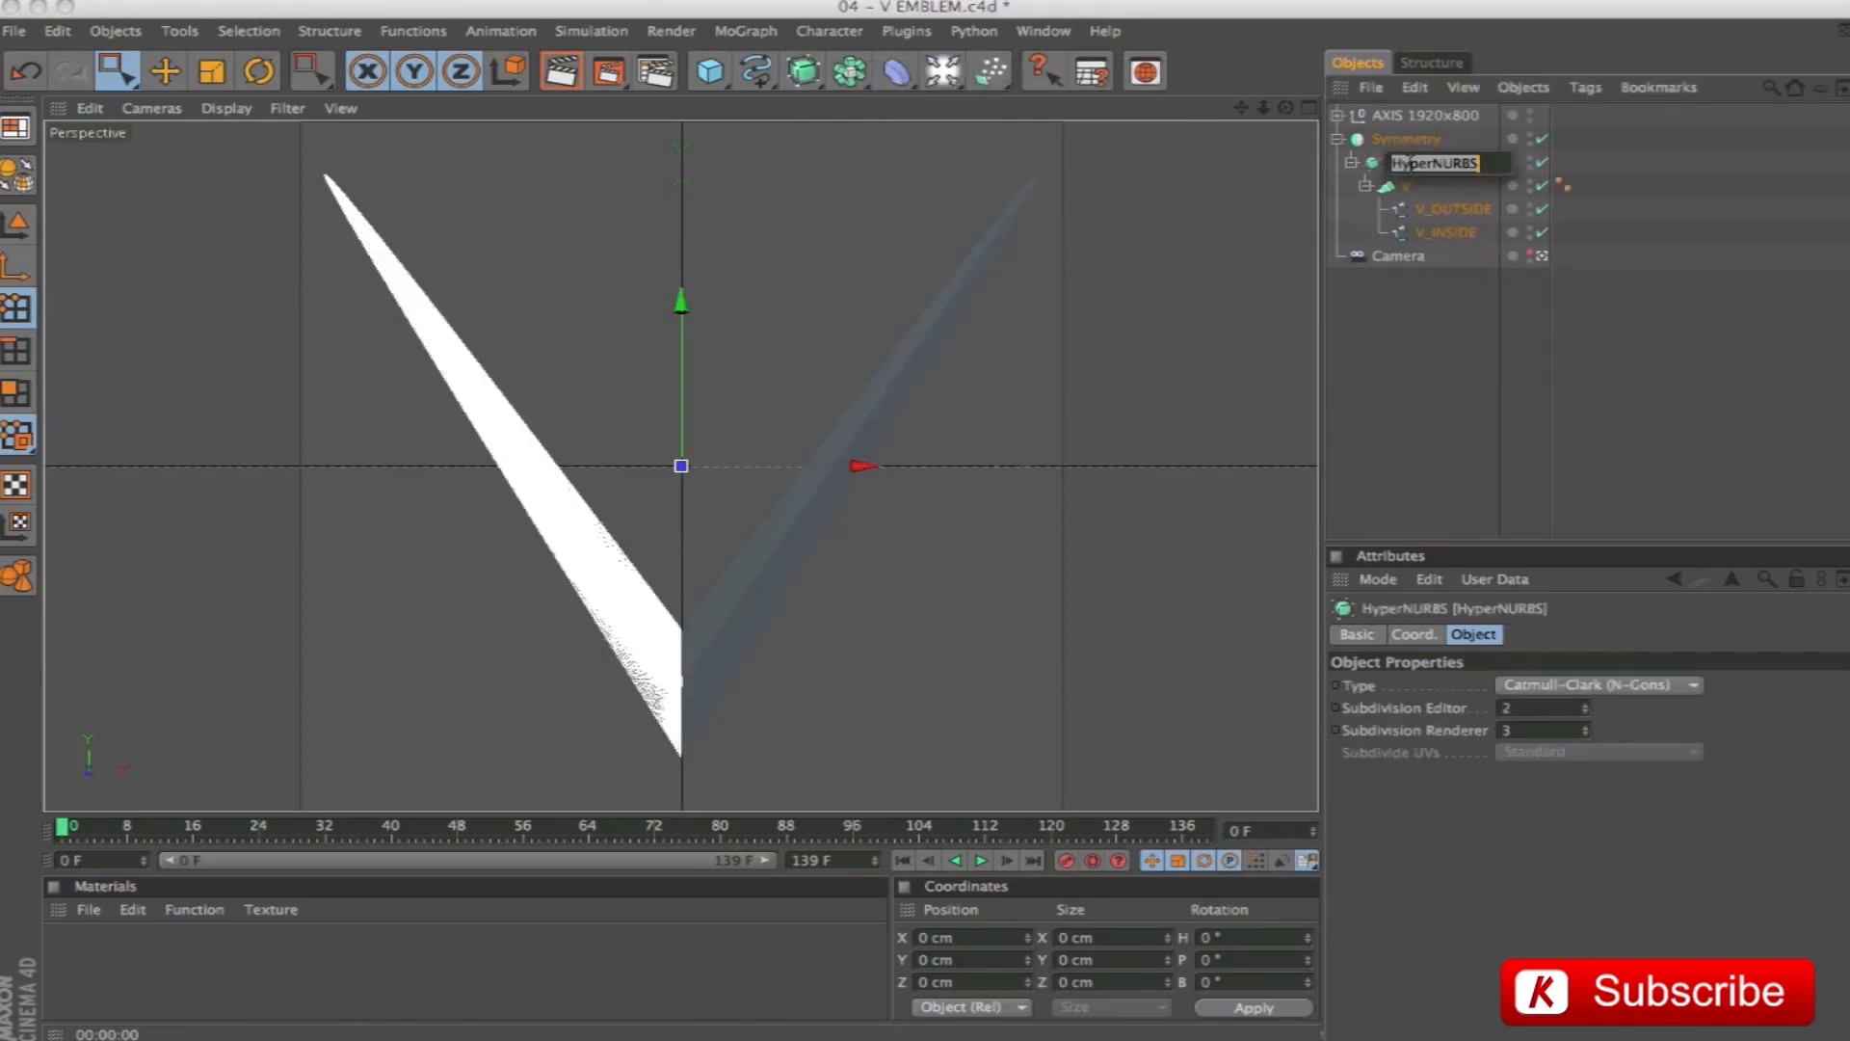
text(V)
key(Return)
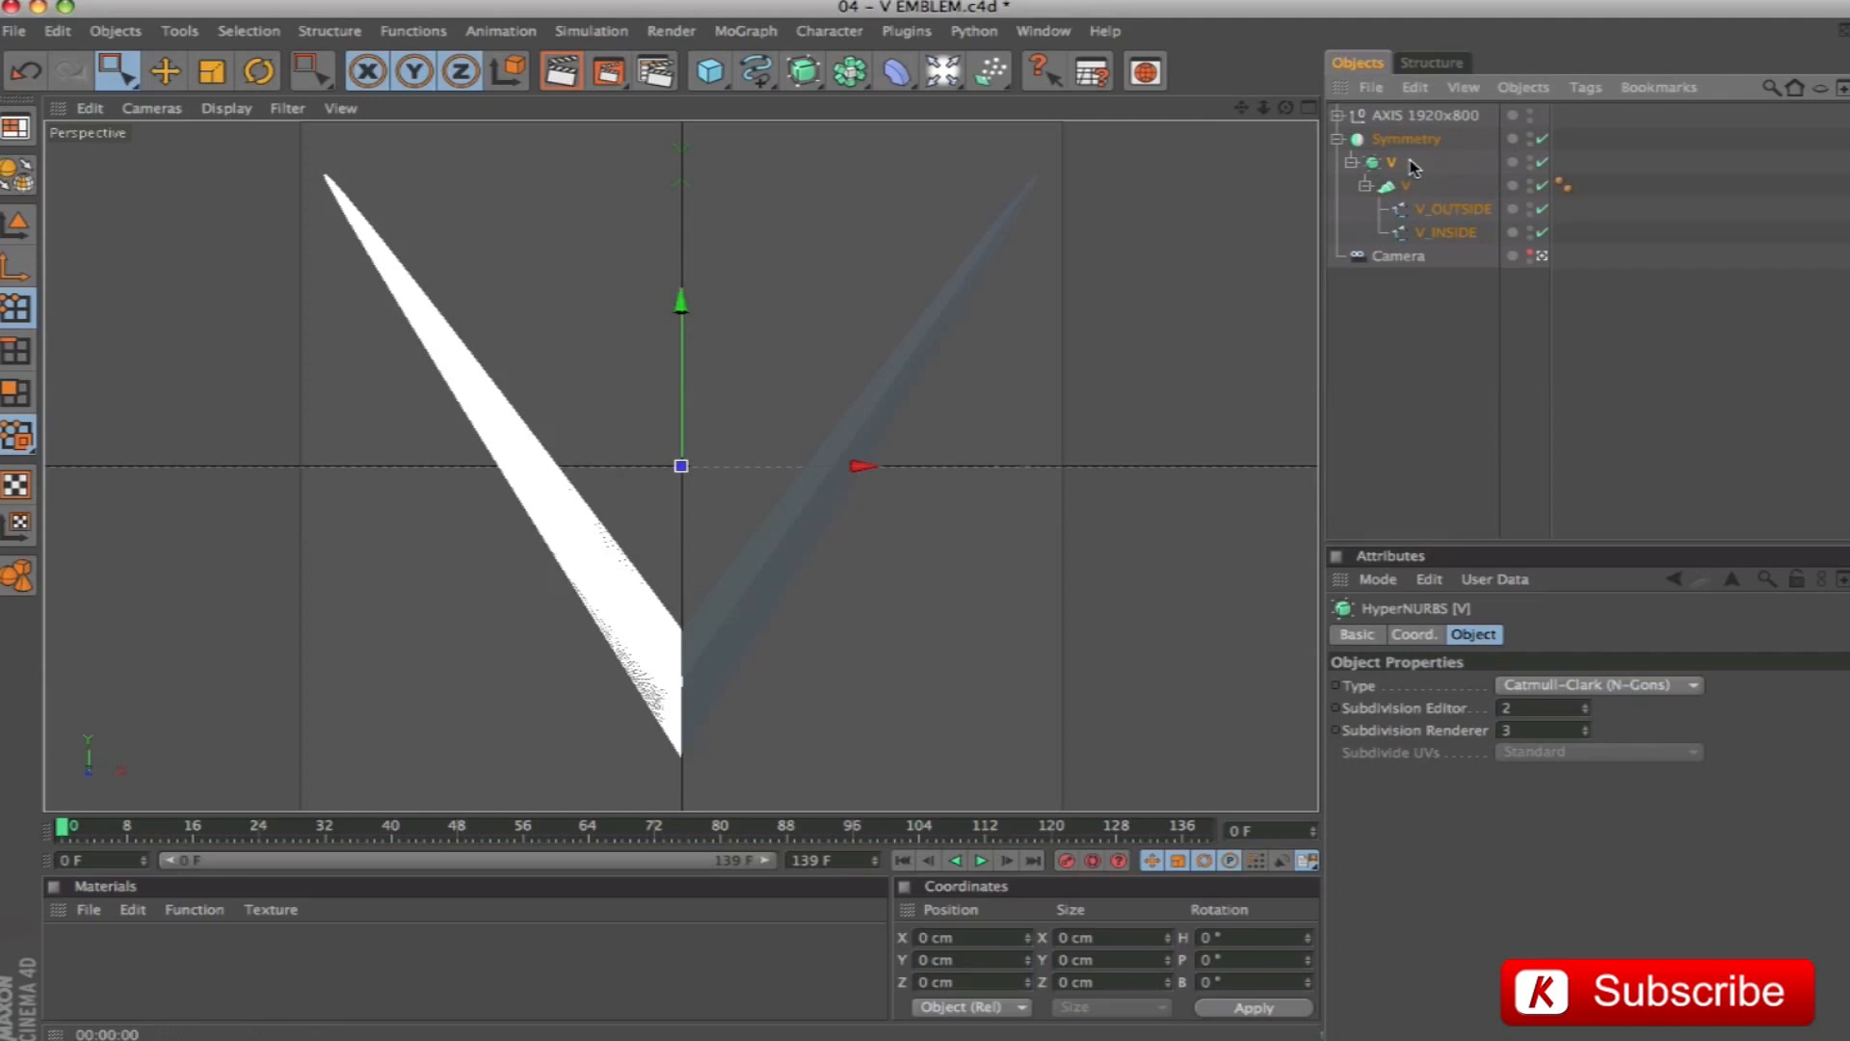
Collapse the Symmetry hierarchy and wrap the Symmetry object in a new Connect object
click(1339, 138)
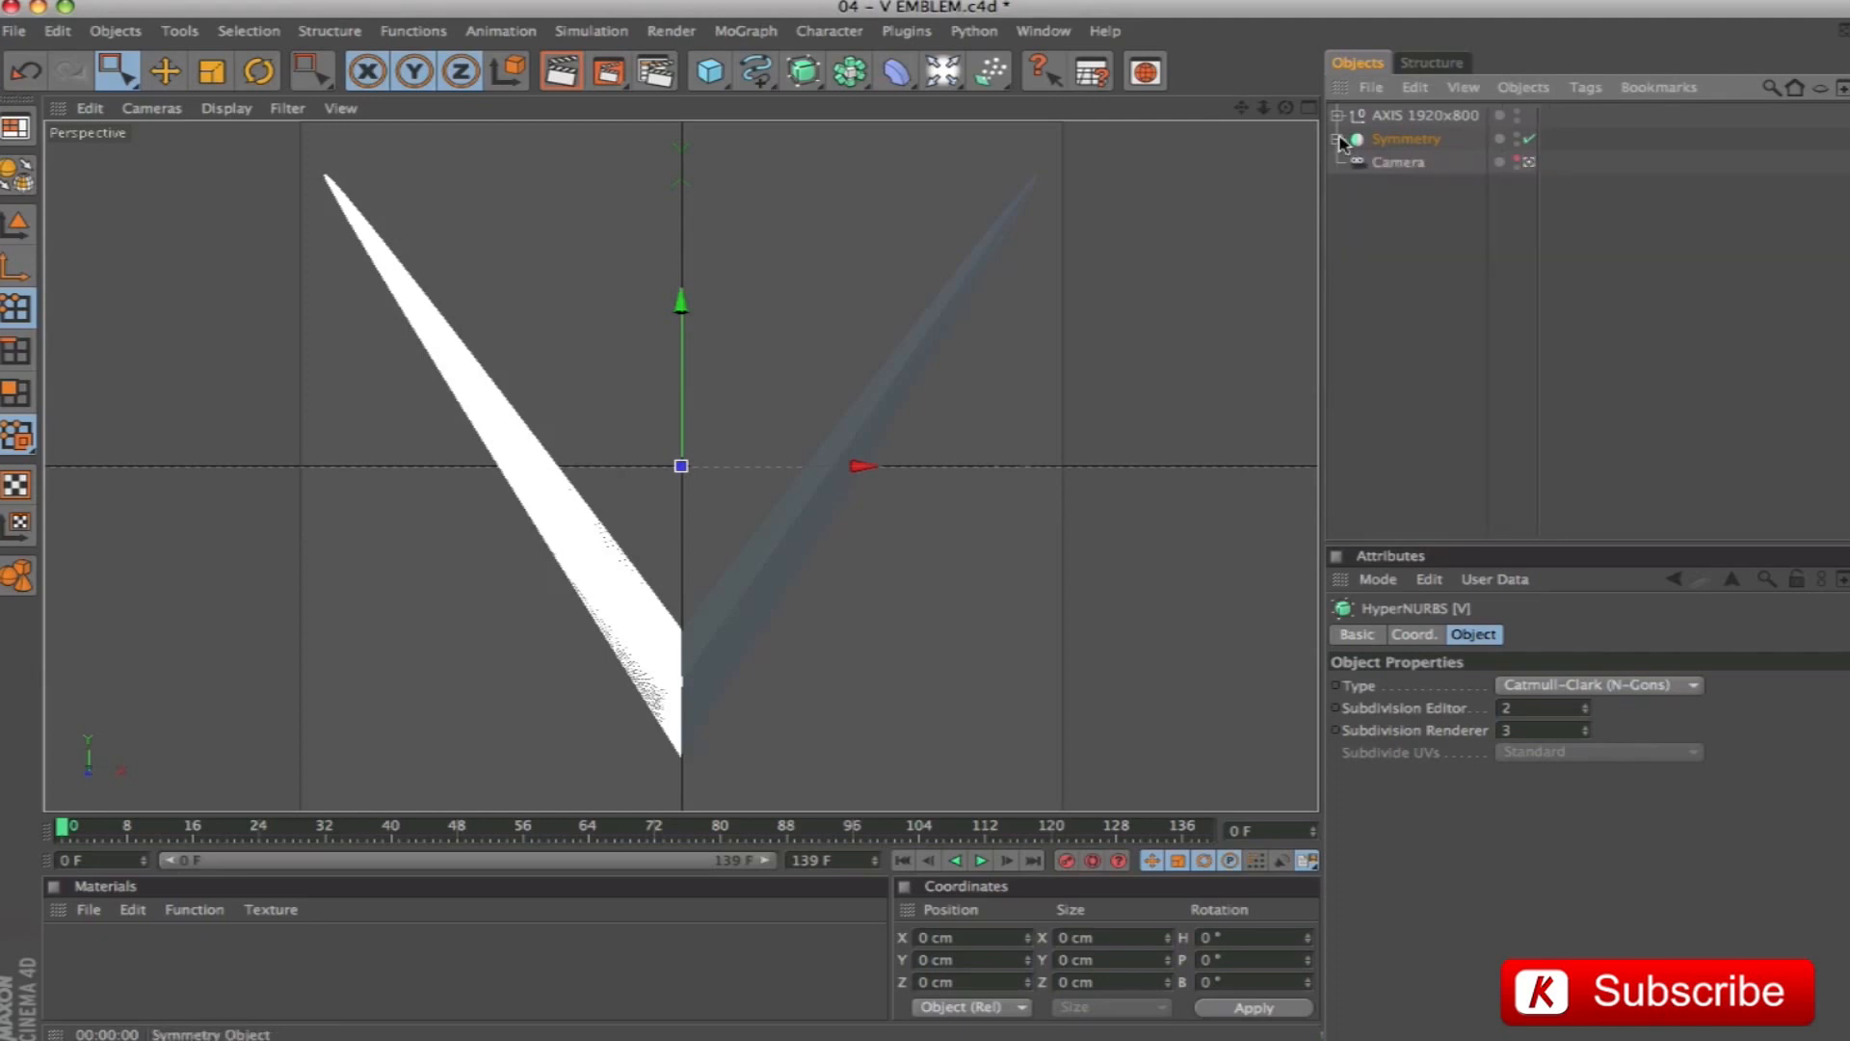
click(1407, 138)
click(850, 73)
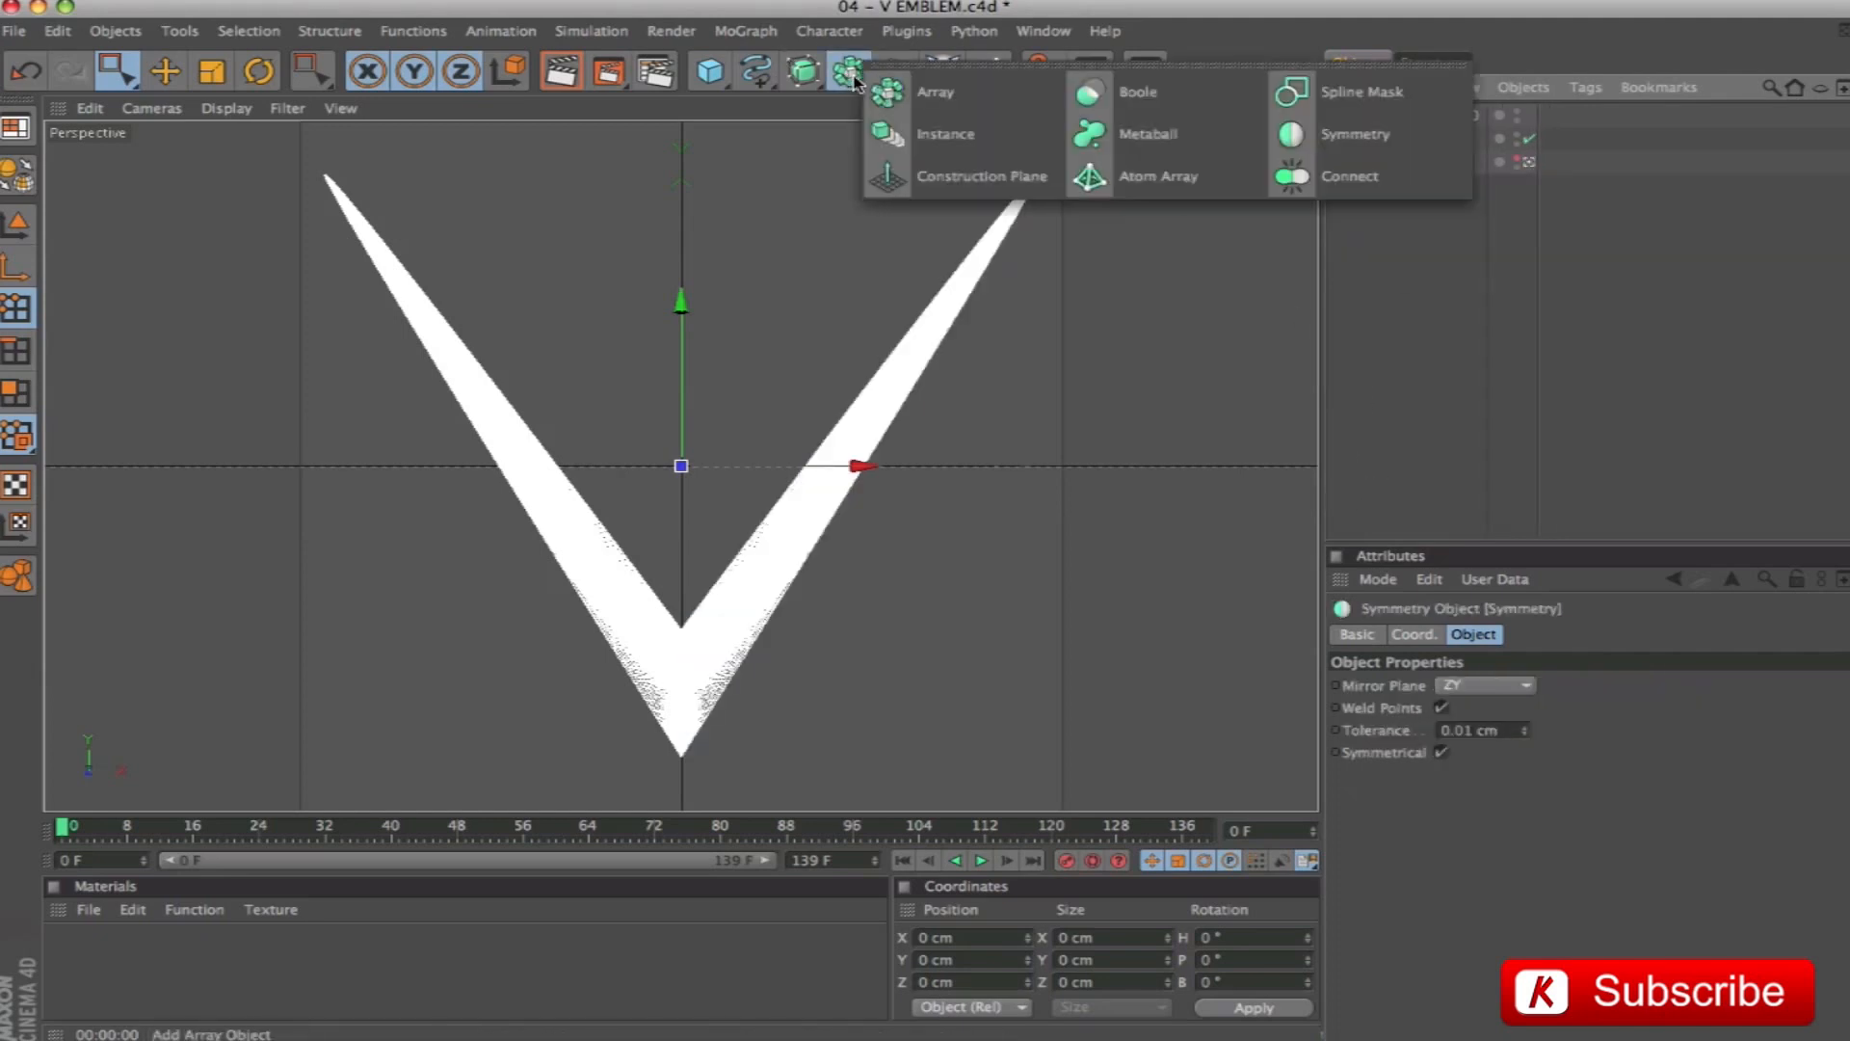
alt+click(1291, 176)
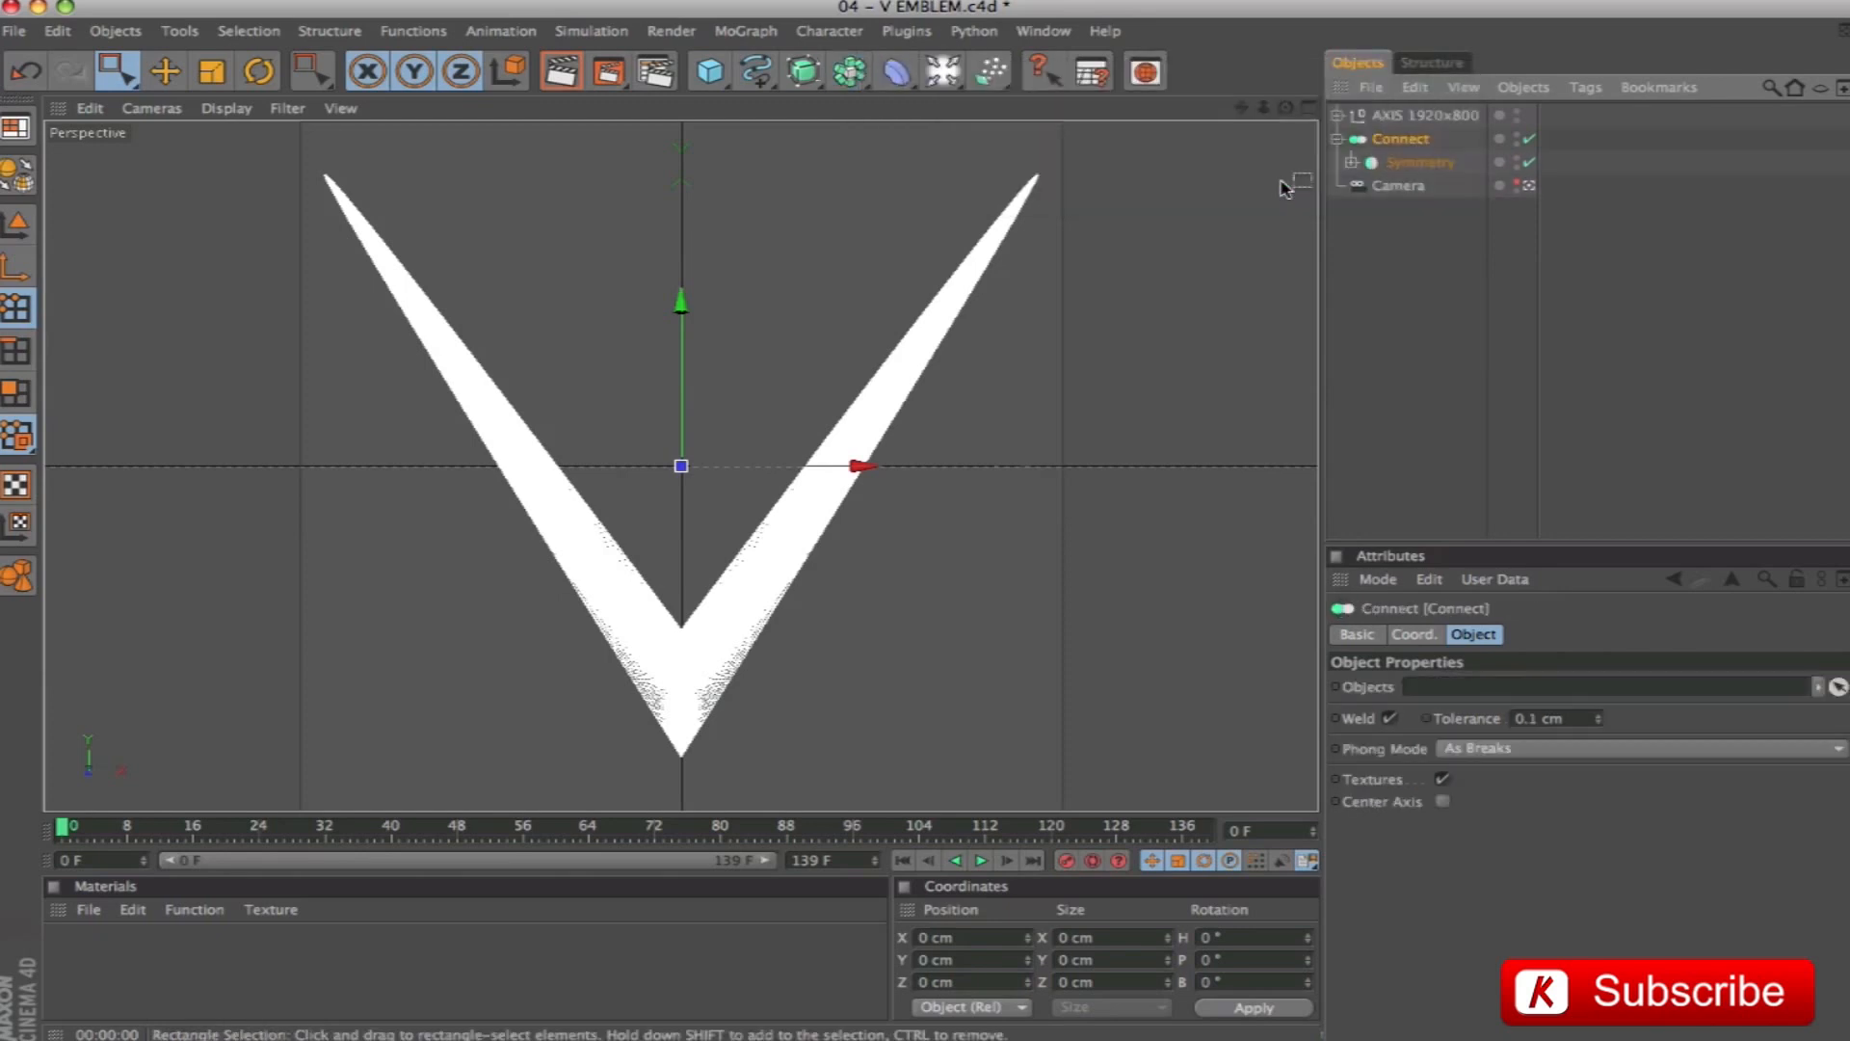
Rename both the Connect object and its Symmetry child as V, and preview-render the emblem
double_click(1412, 141)
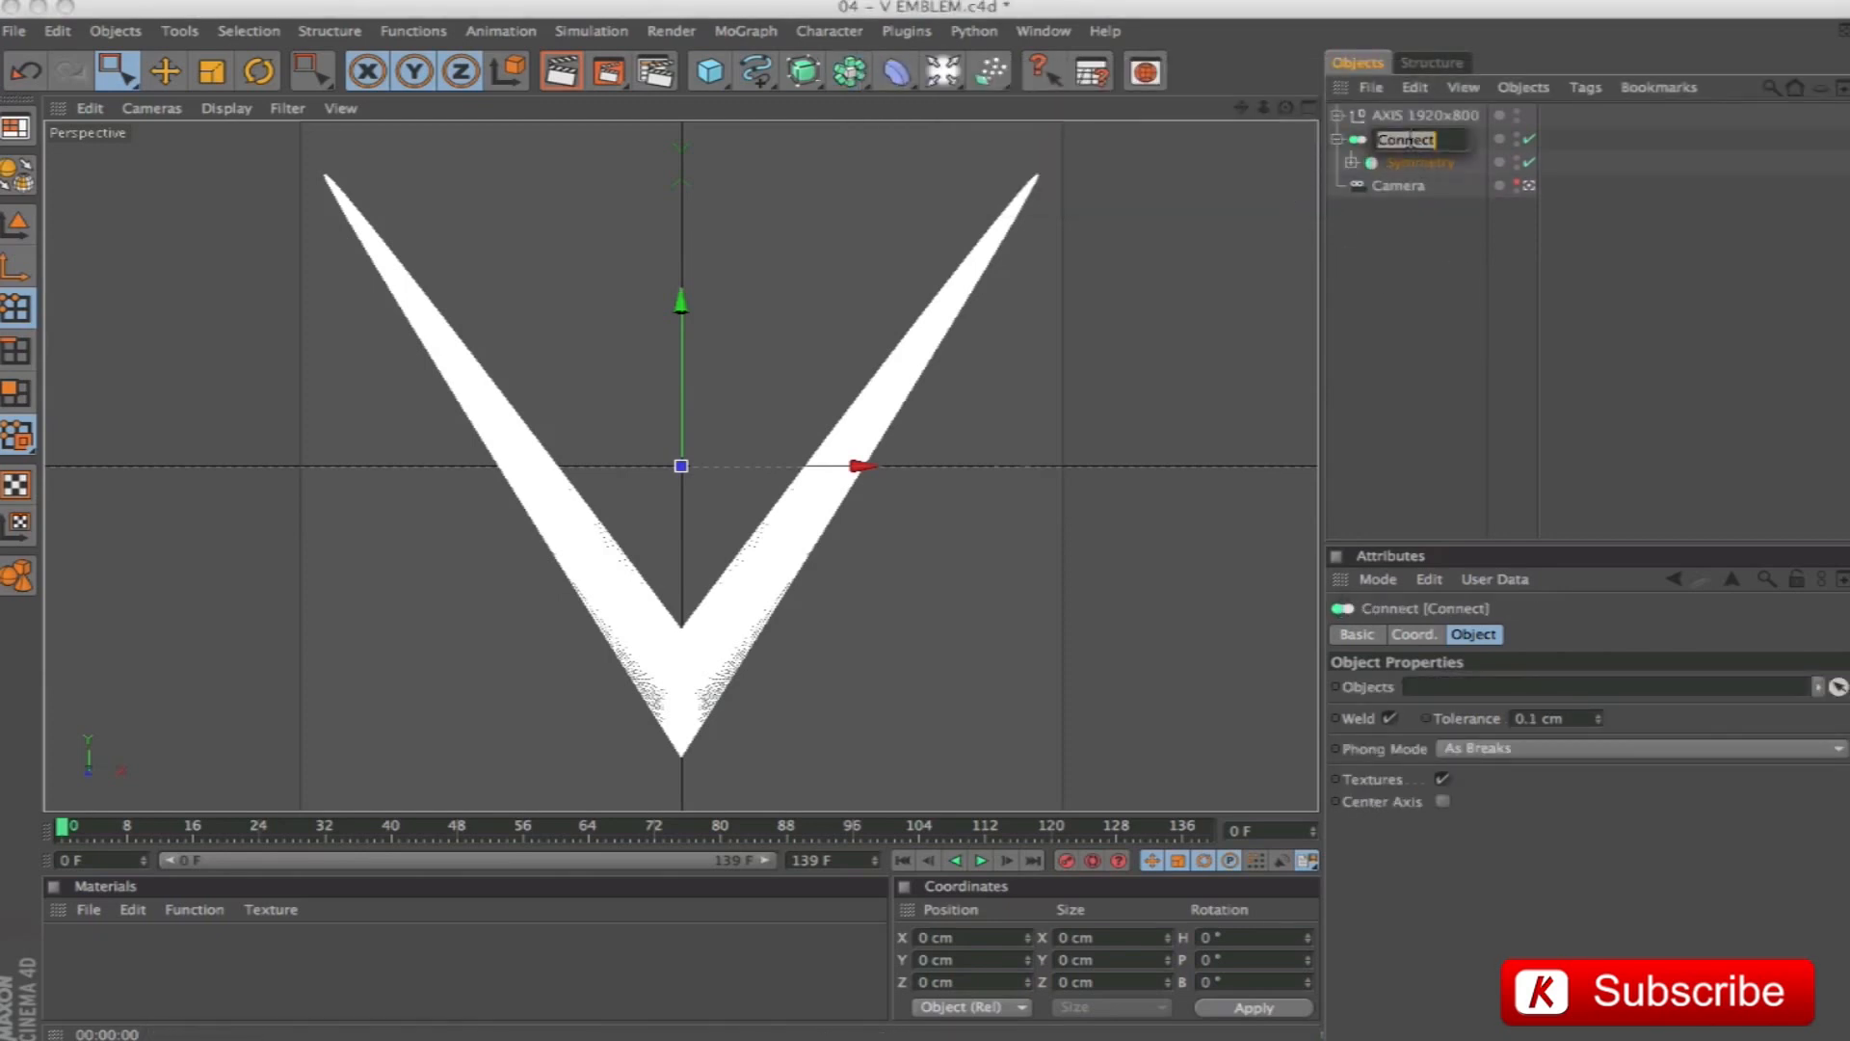
text(V)
key(Tab)
text(V)
key(Tab)
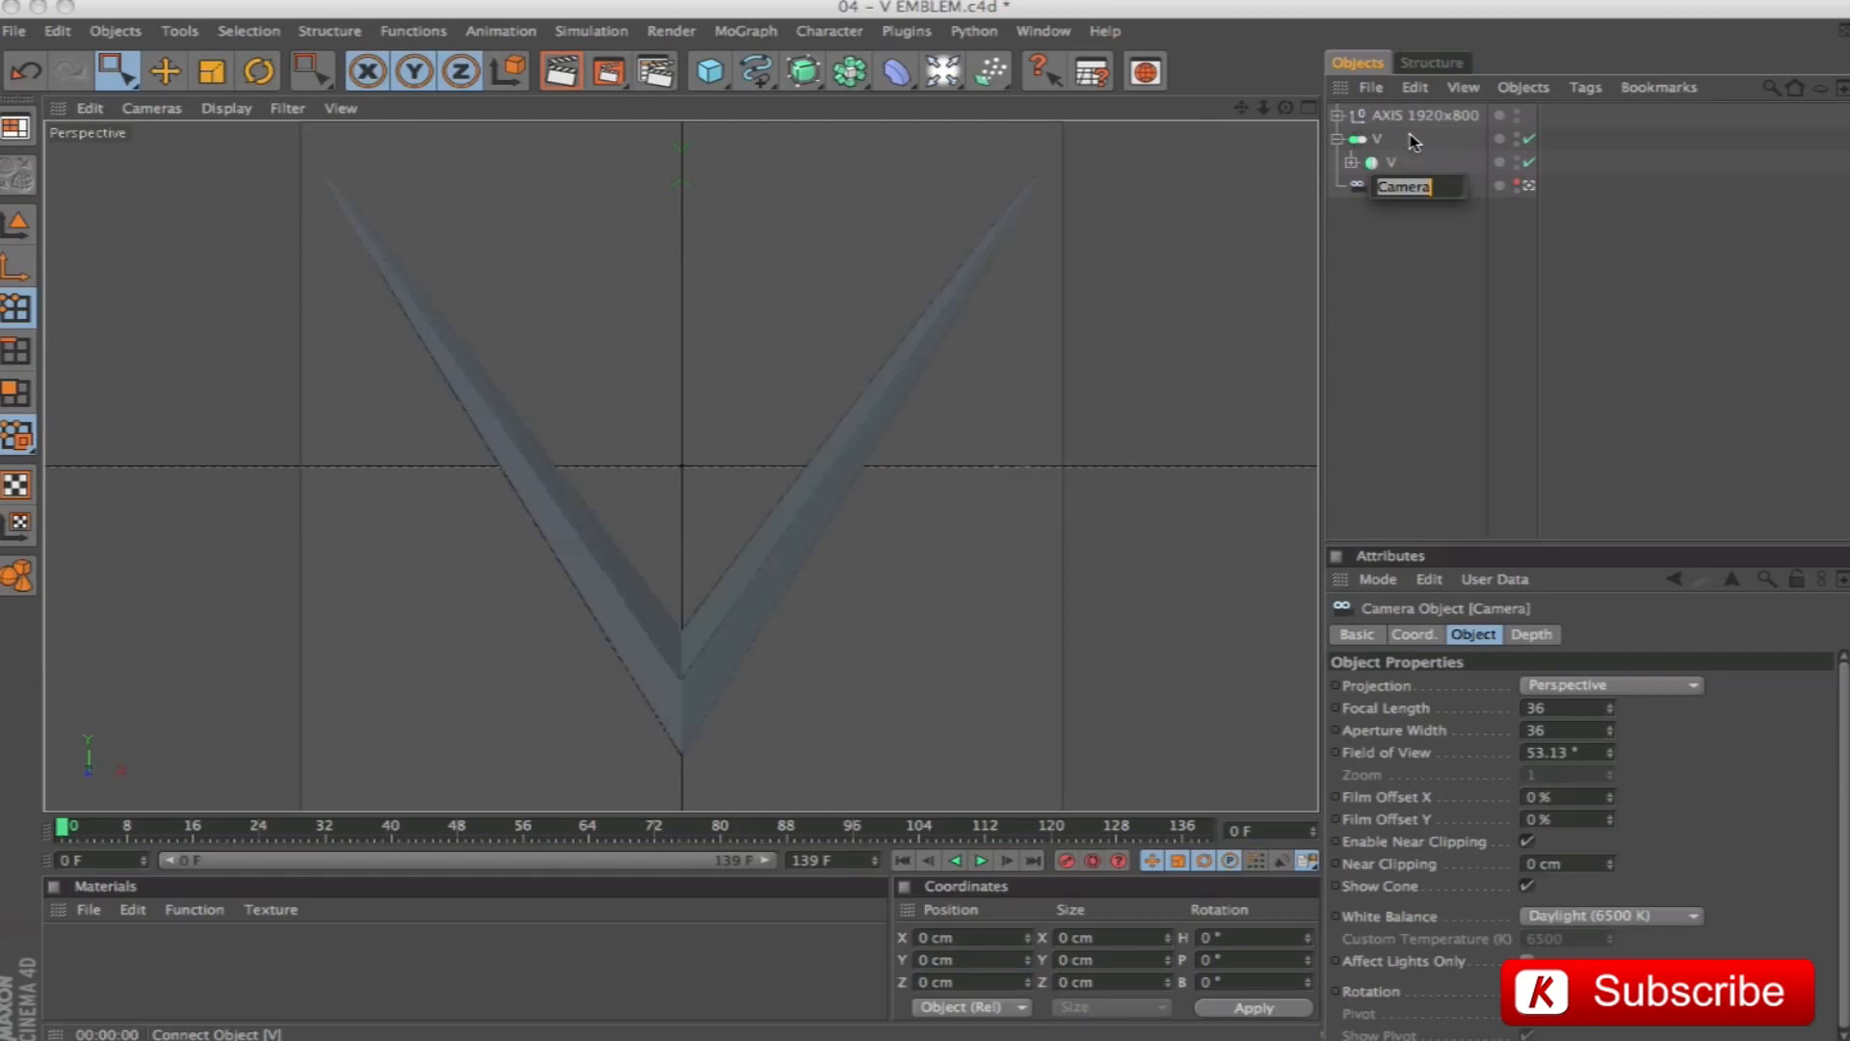
click(1388, 328)
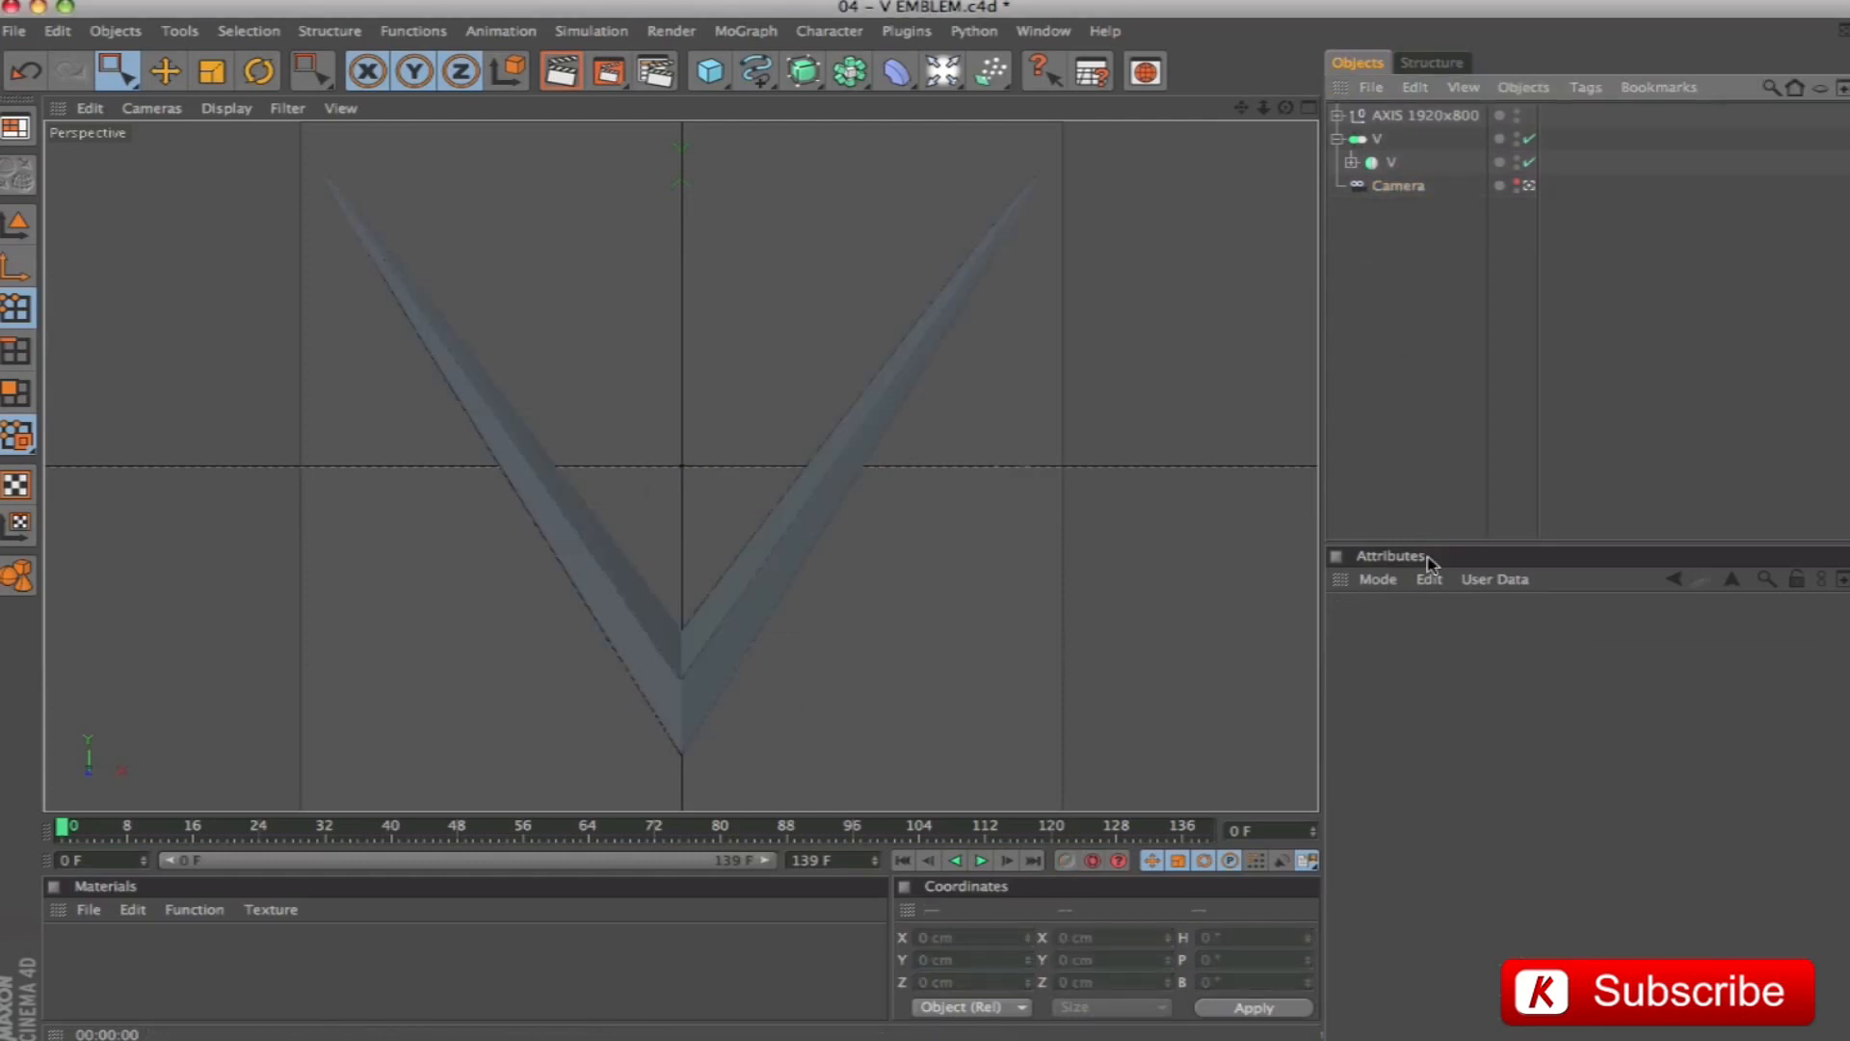
key(ctrl+r)
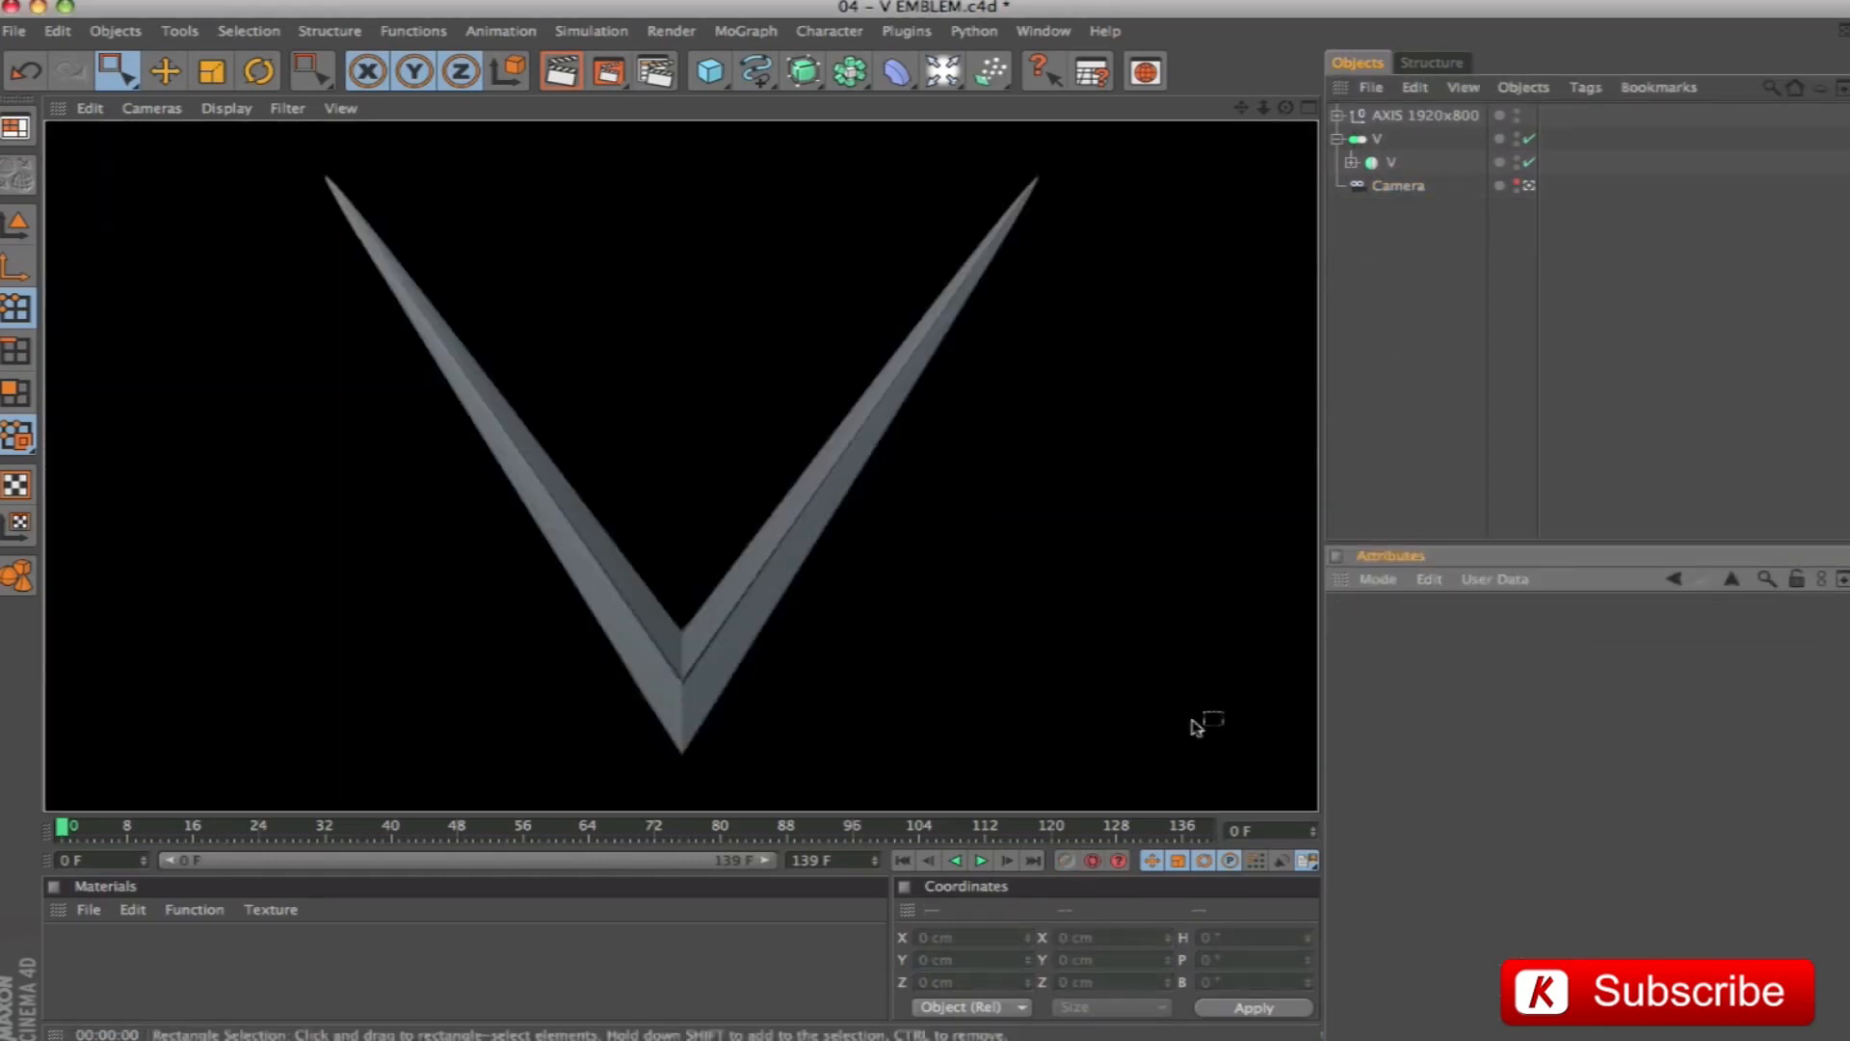
Turn off the Textures and Weld options of the V Connect object
click(1402, 138)
click(1442, 779)
click(1389, 719)
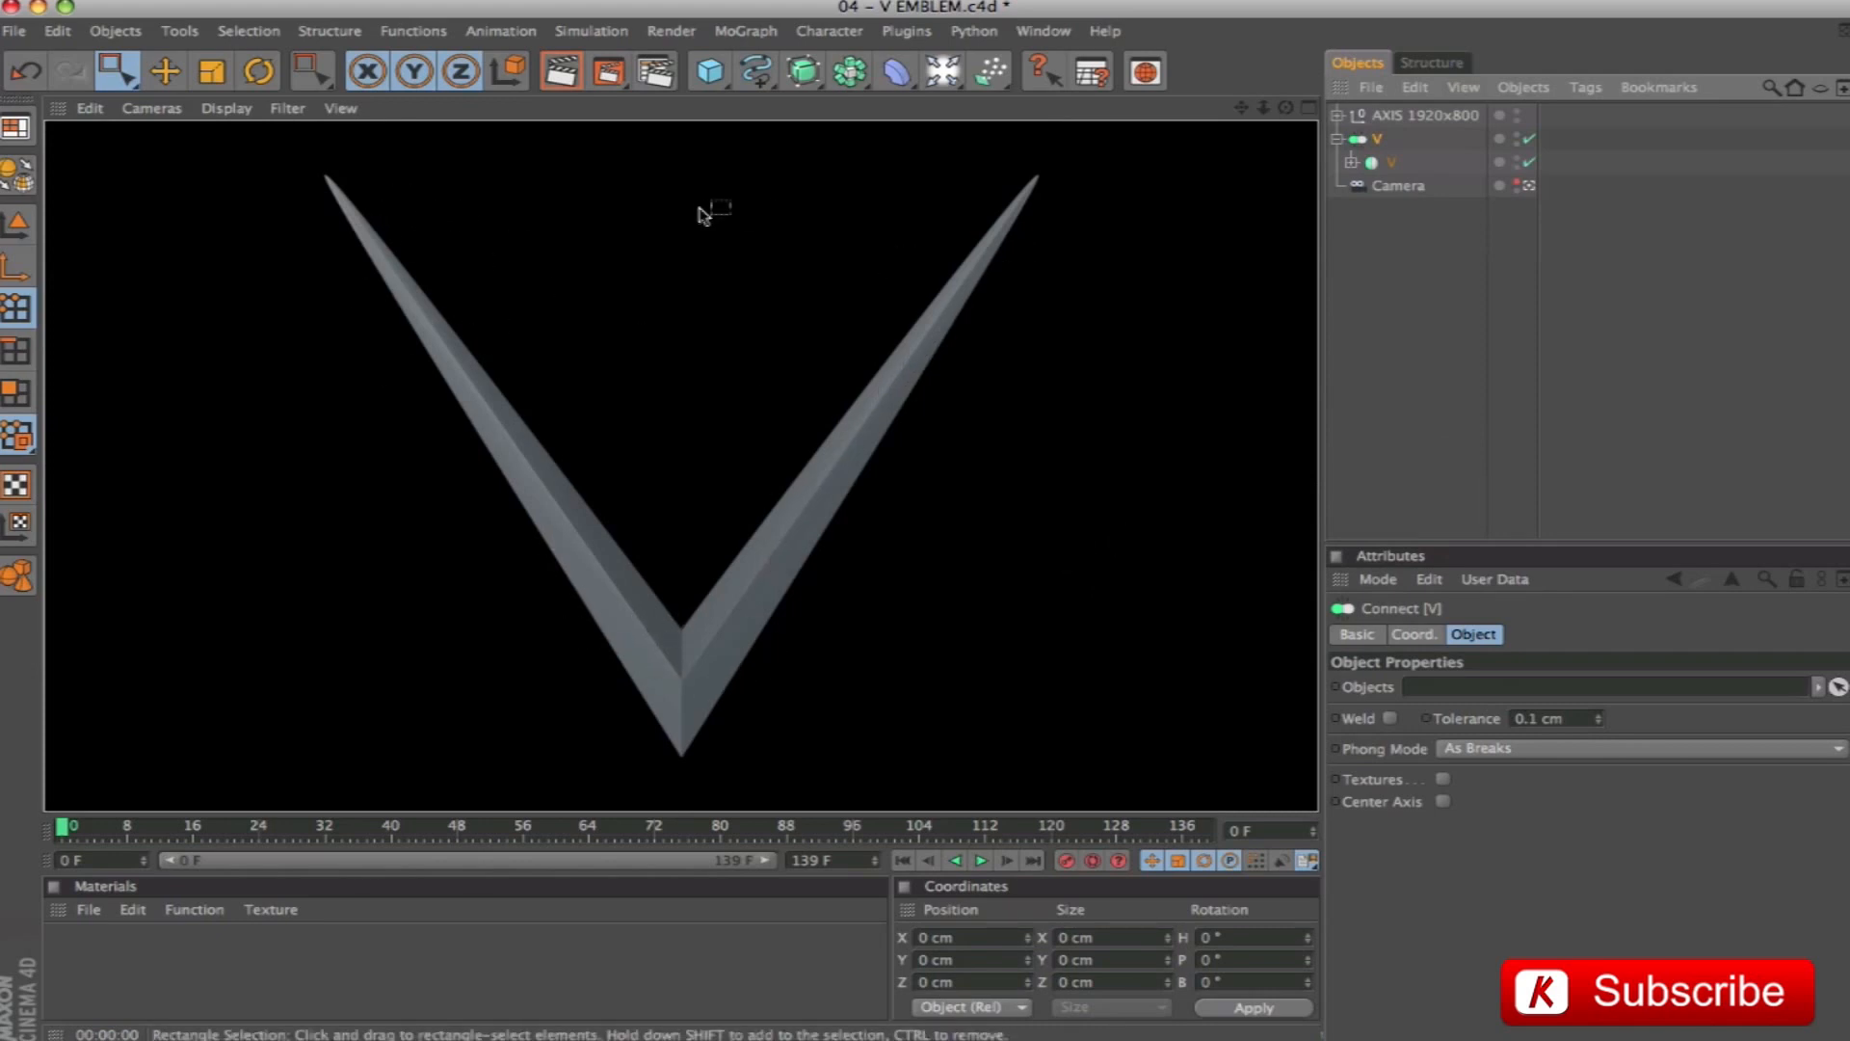
Save the scene under the new name 04 - V EMBLEM_END.c4d in the CARS2 FILES folder
key(super+shift+s)
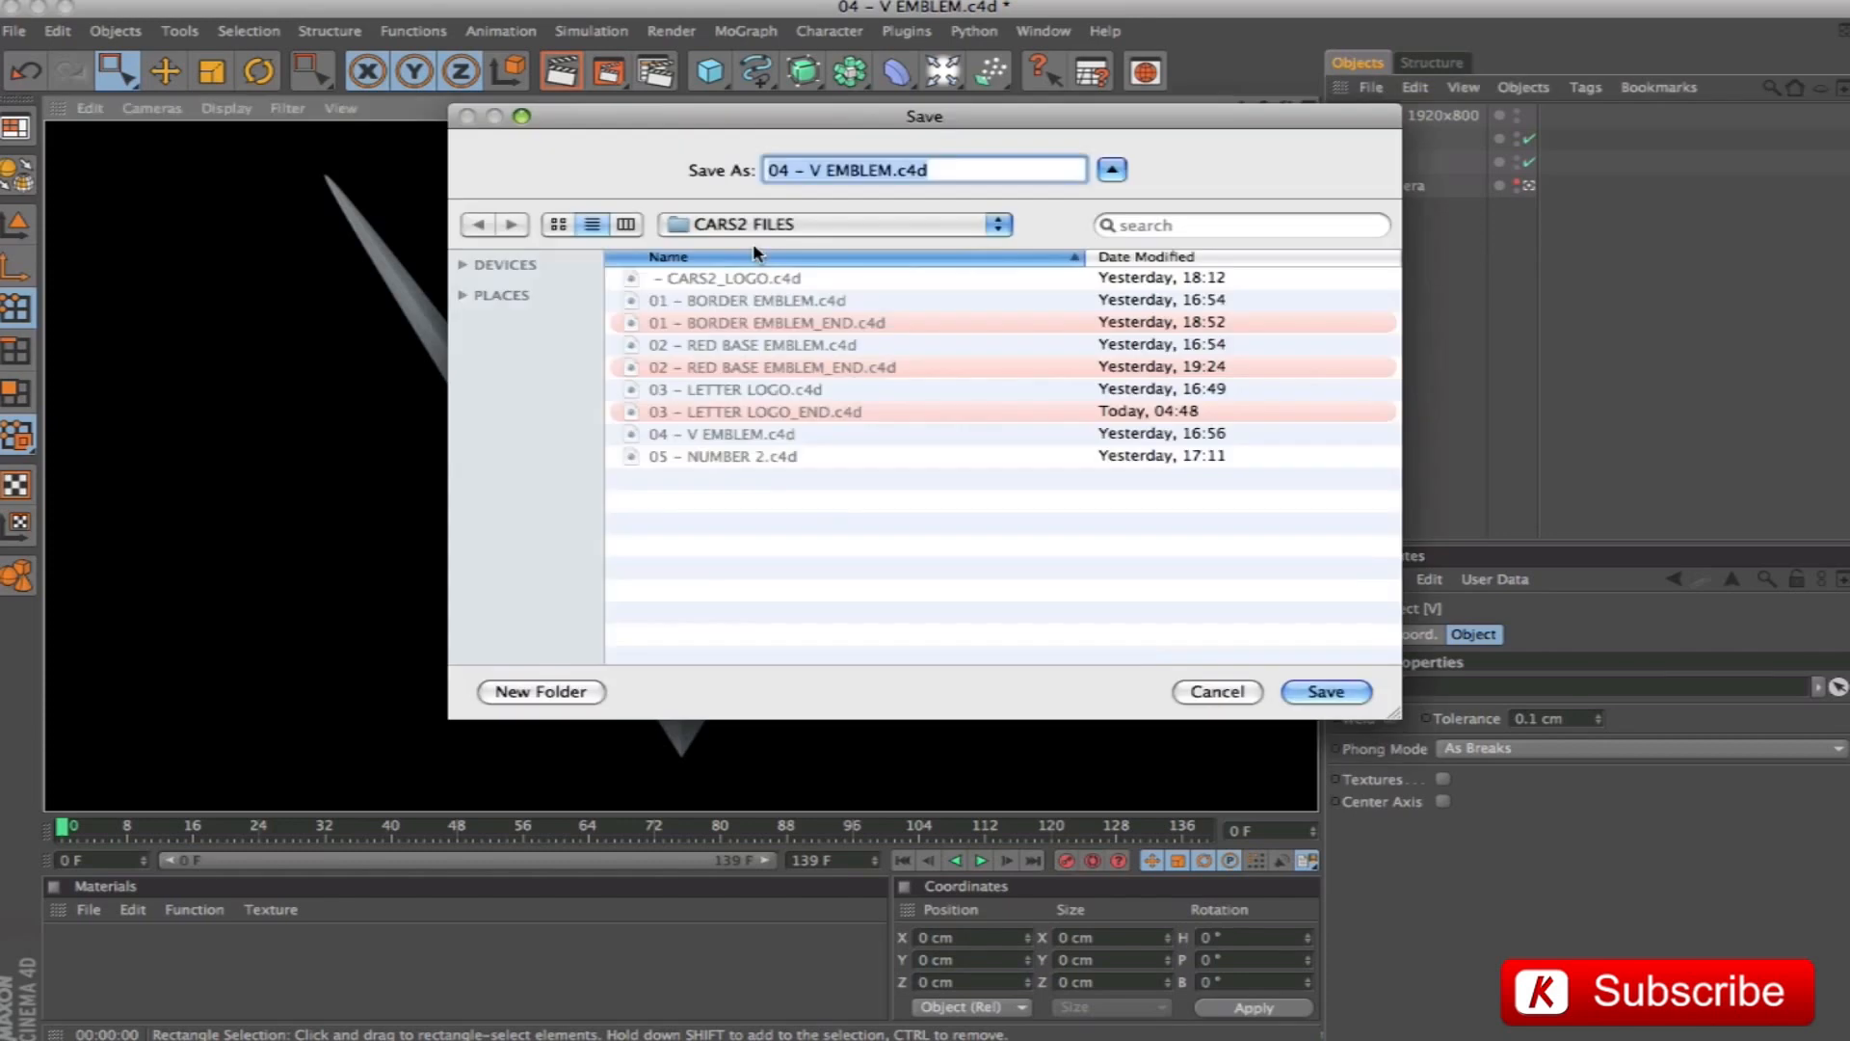
click(889, 174)
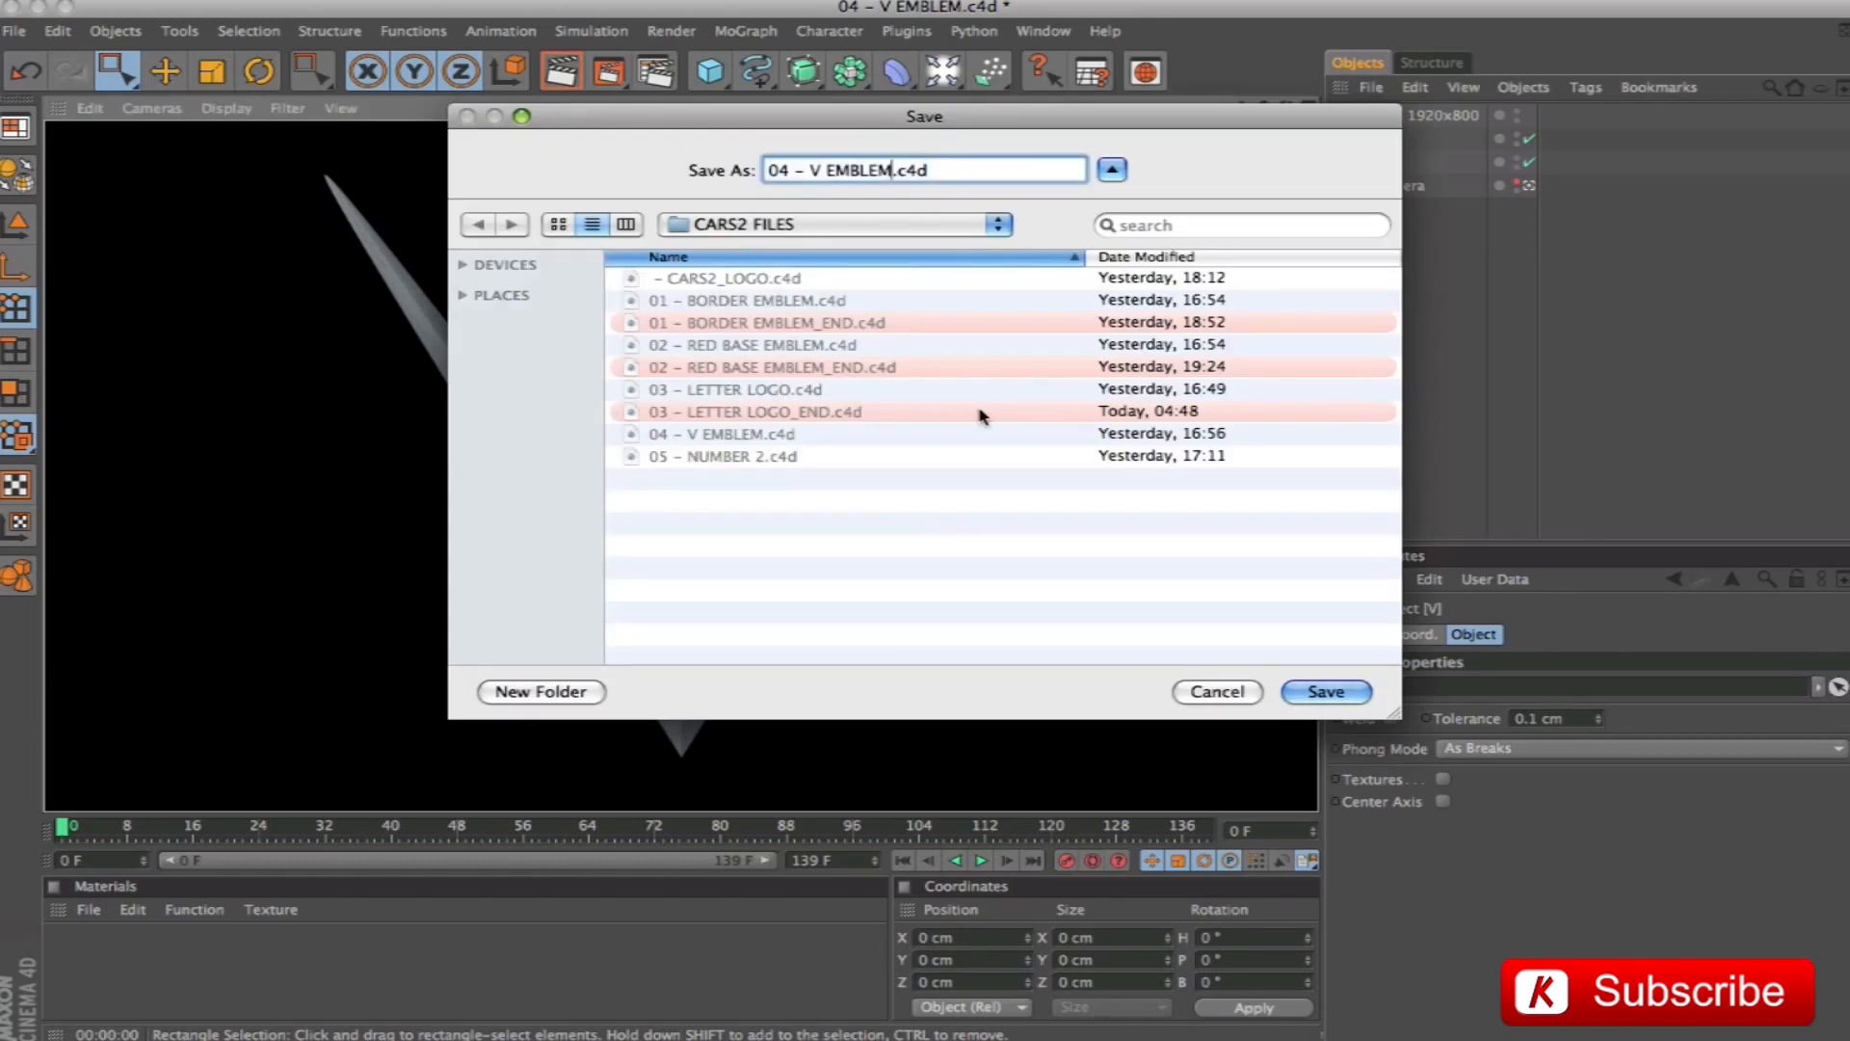
text(_END)
click(1330, 690)
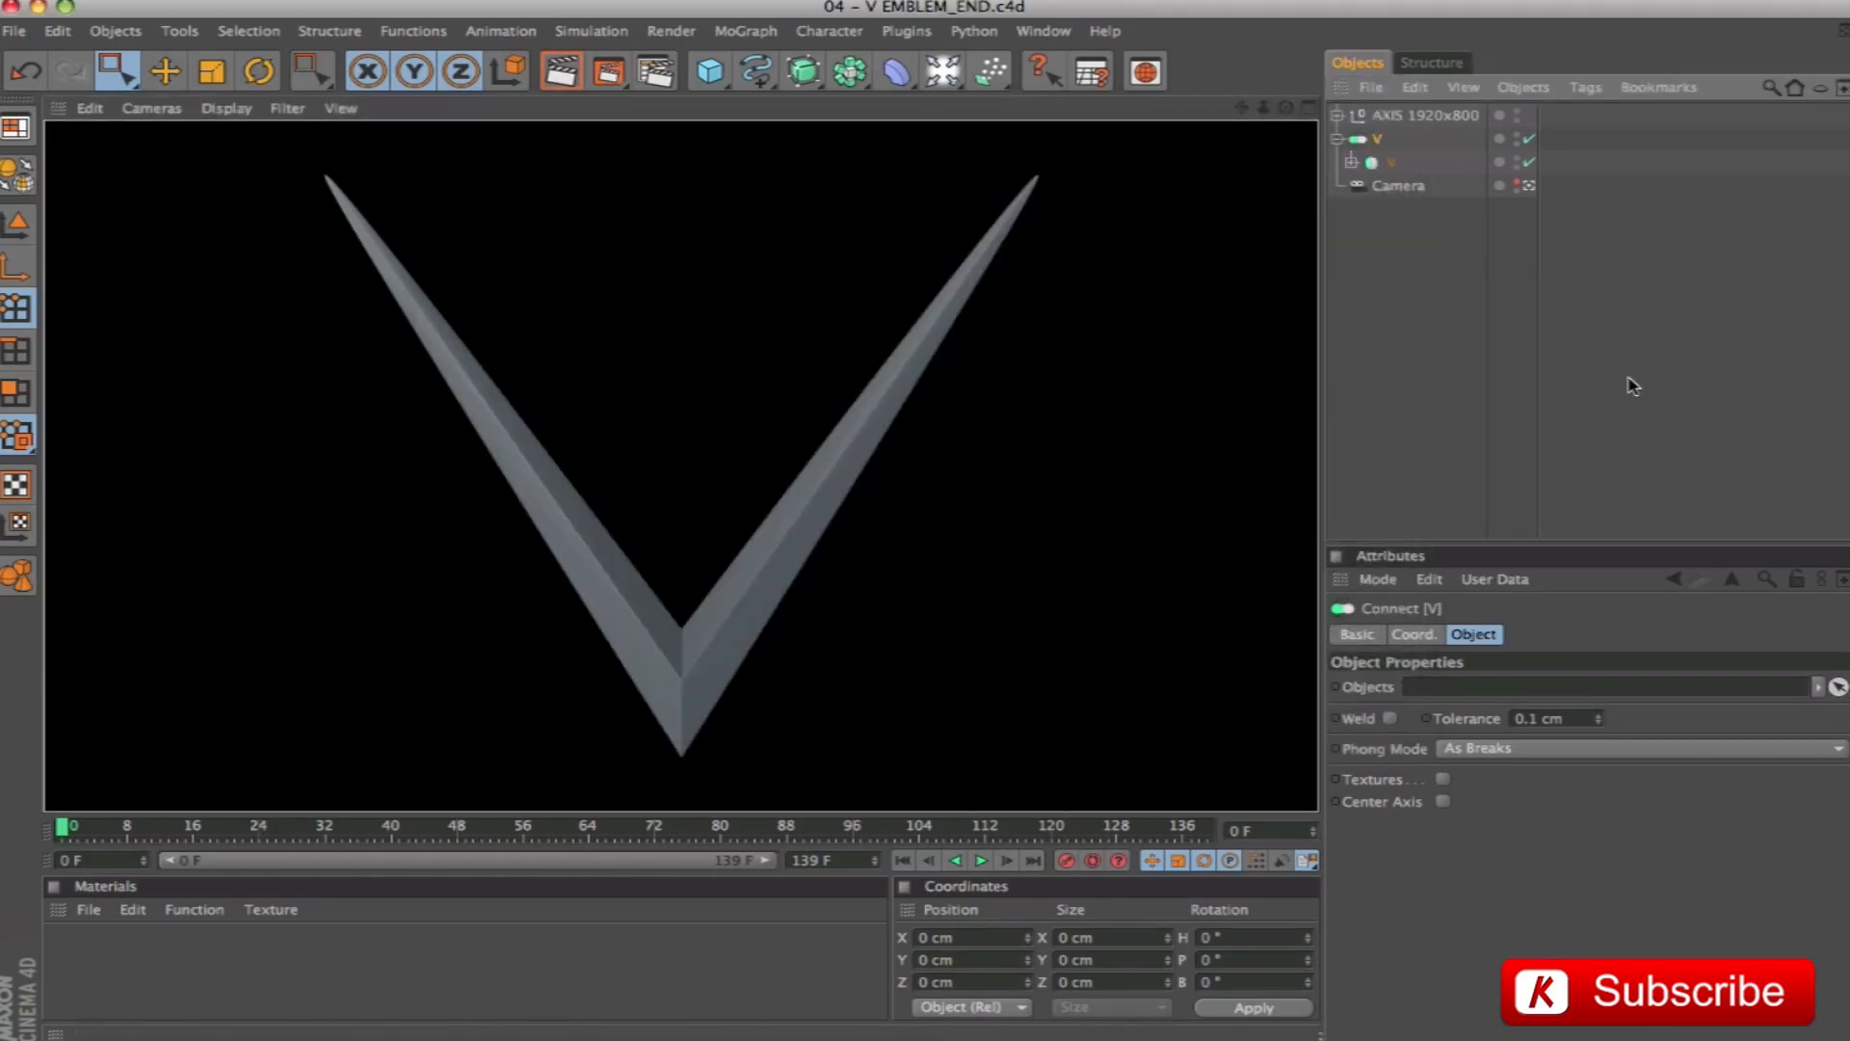
Open the file 05 - NUMBER 2.c4d from the CARS2 FILES folder
key(super+o)
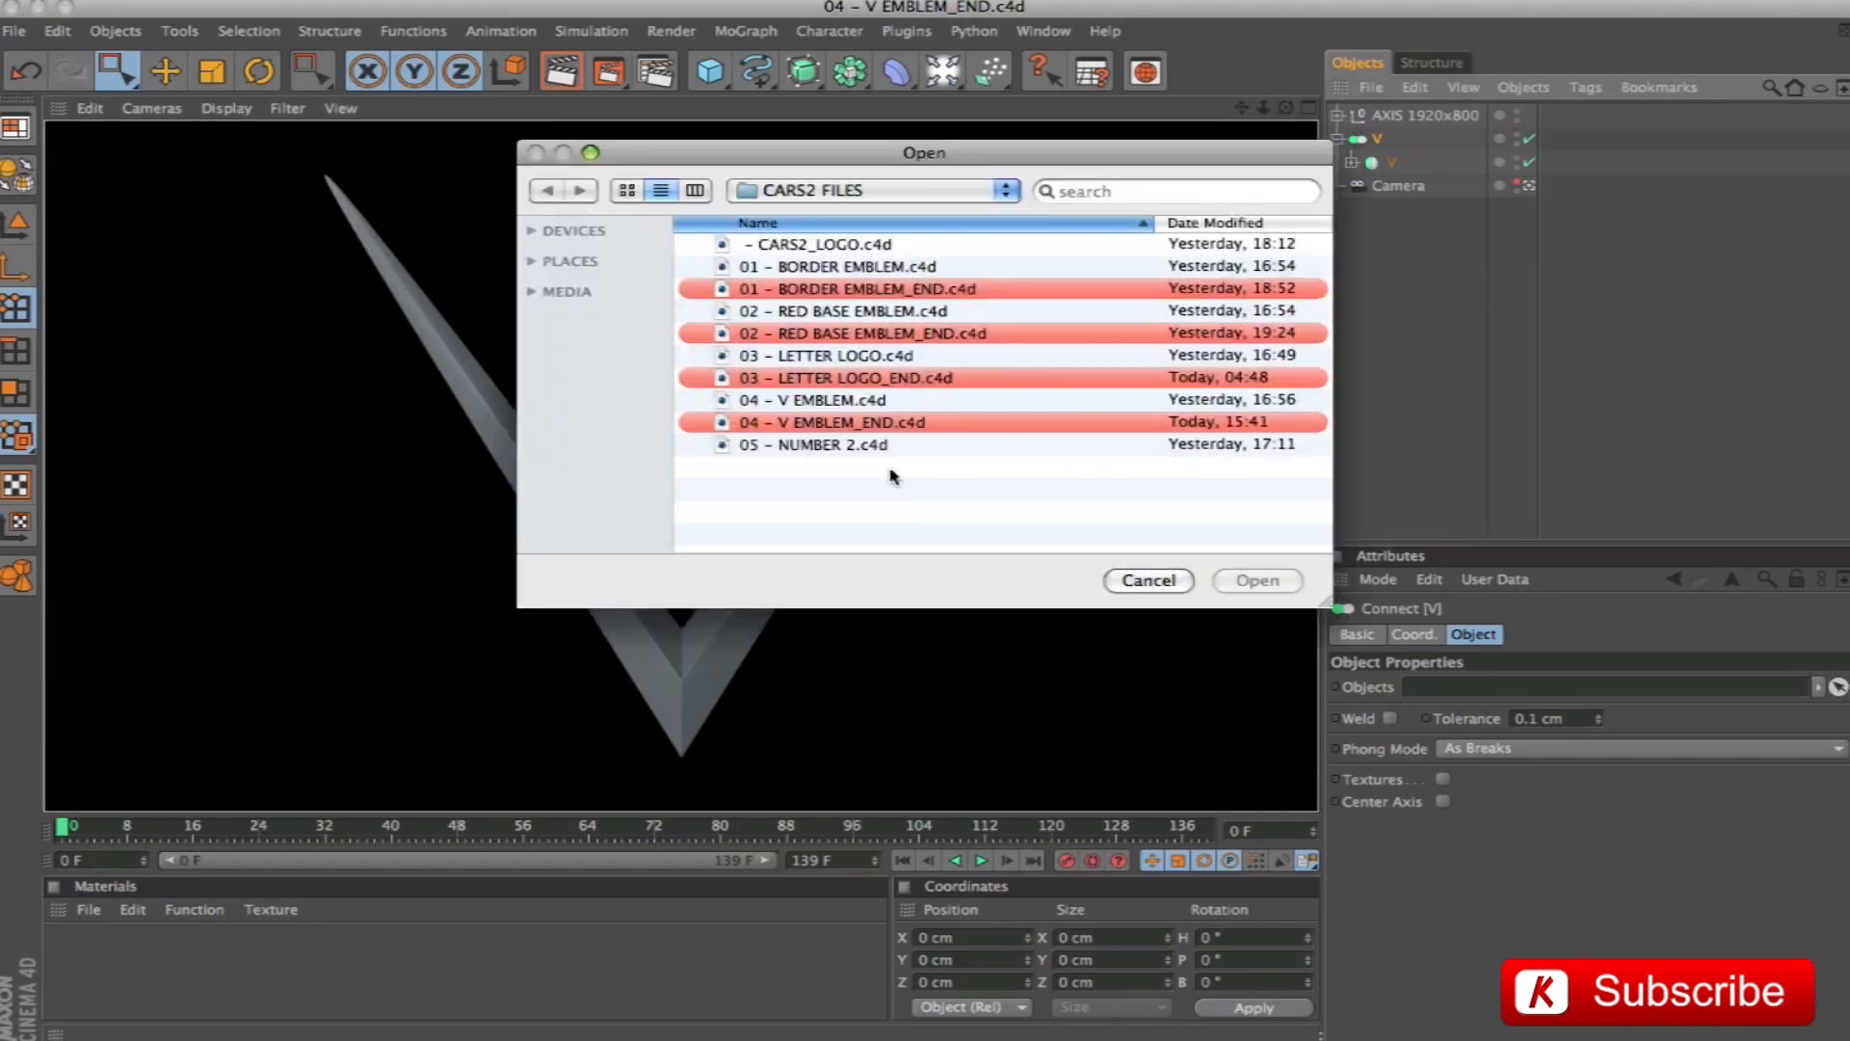
click(792, 446)
key(Return)
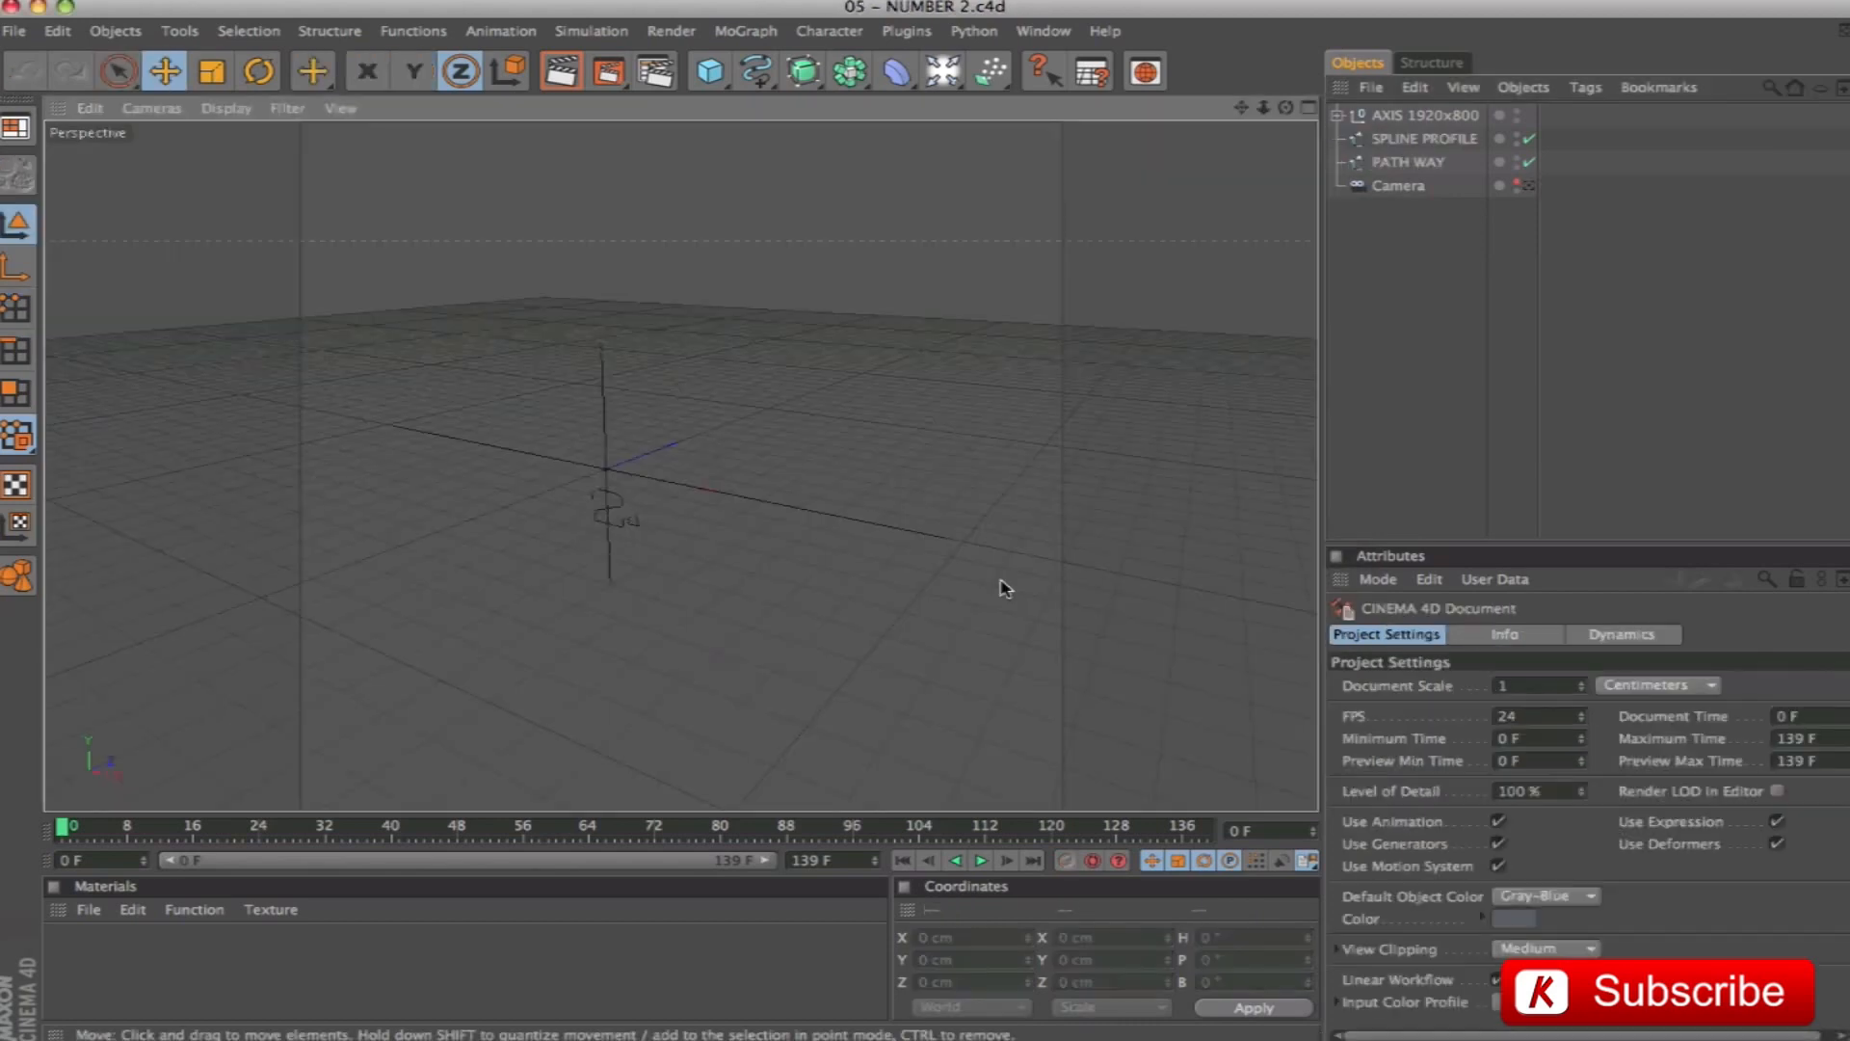
Frame the SPLINE PROFILE and PATH WAY splines together and examine their shapes in perspective
click(1417, 162)
shift+click(1417, 140)
key(o)
alt+drag(1073, 390, 1008, 337)
mouse_move(1008, 337)
alt+right_down()
mouse_move(974, 328)
mouse_move(994, 325)
alt+right_up()
alt+drag(925, 527, 974, 564)
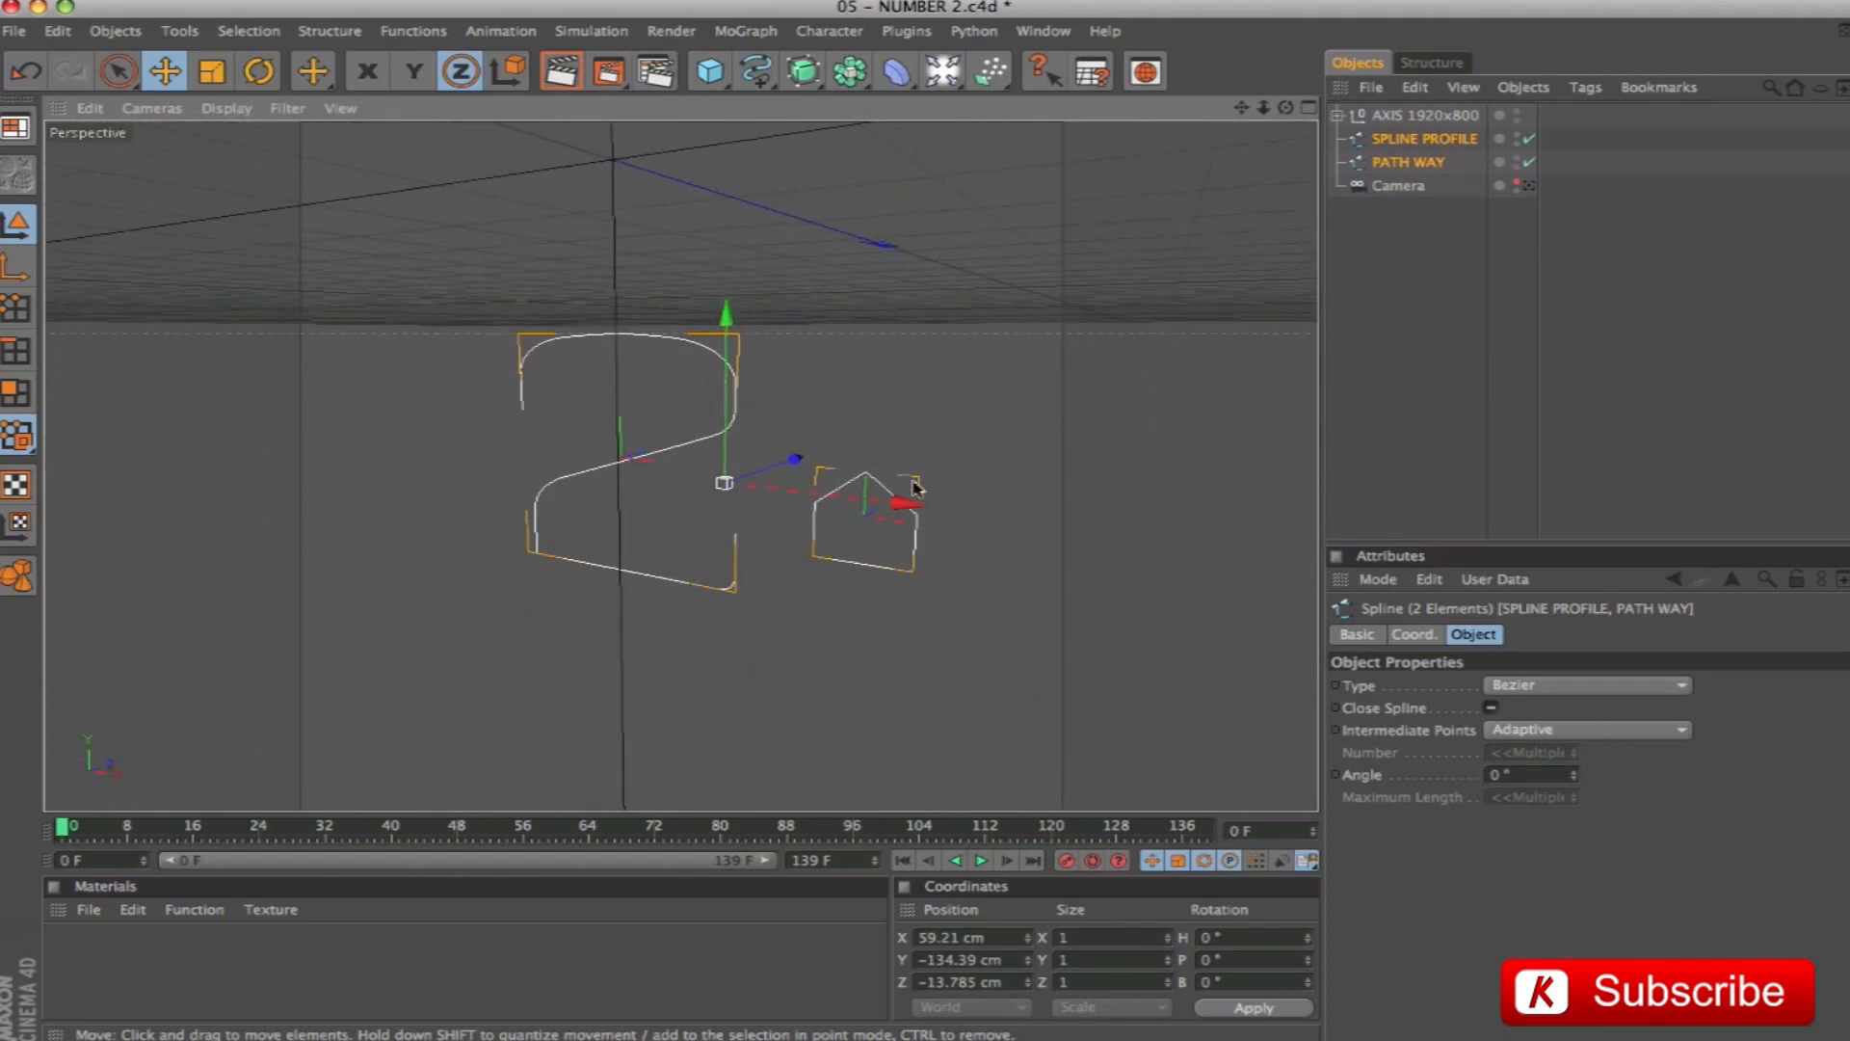
click(1367, 335)
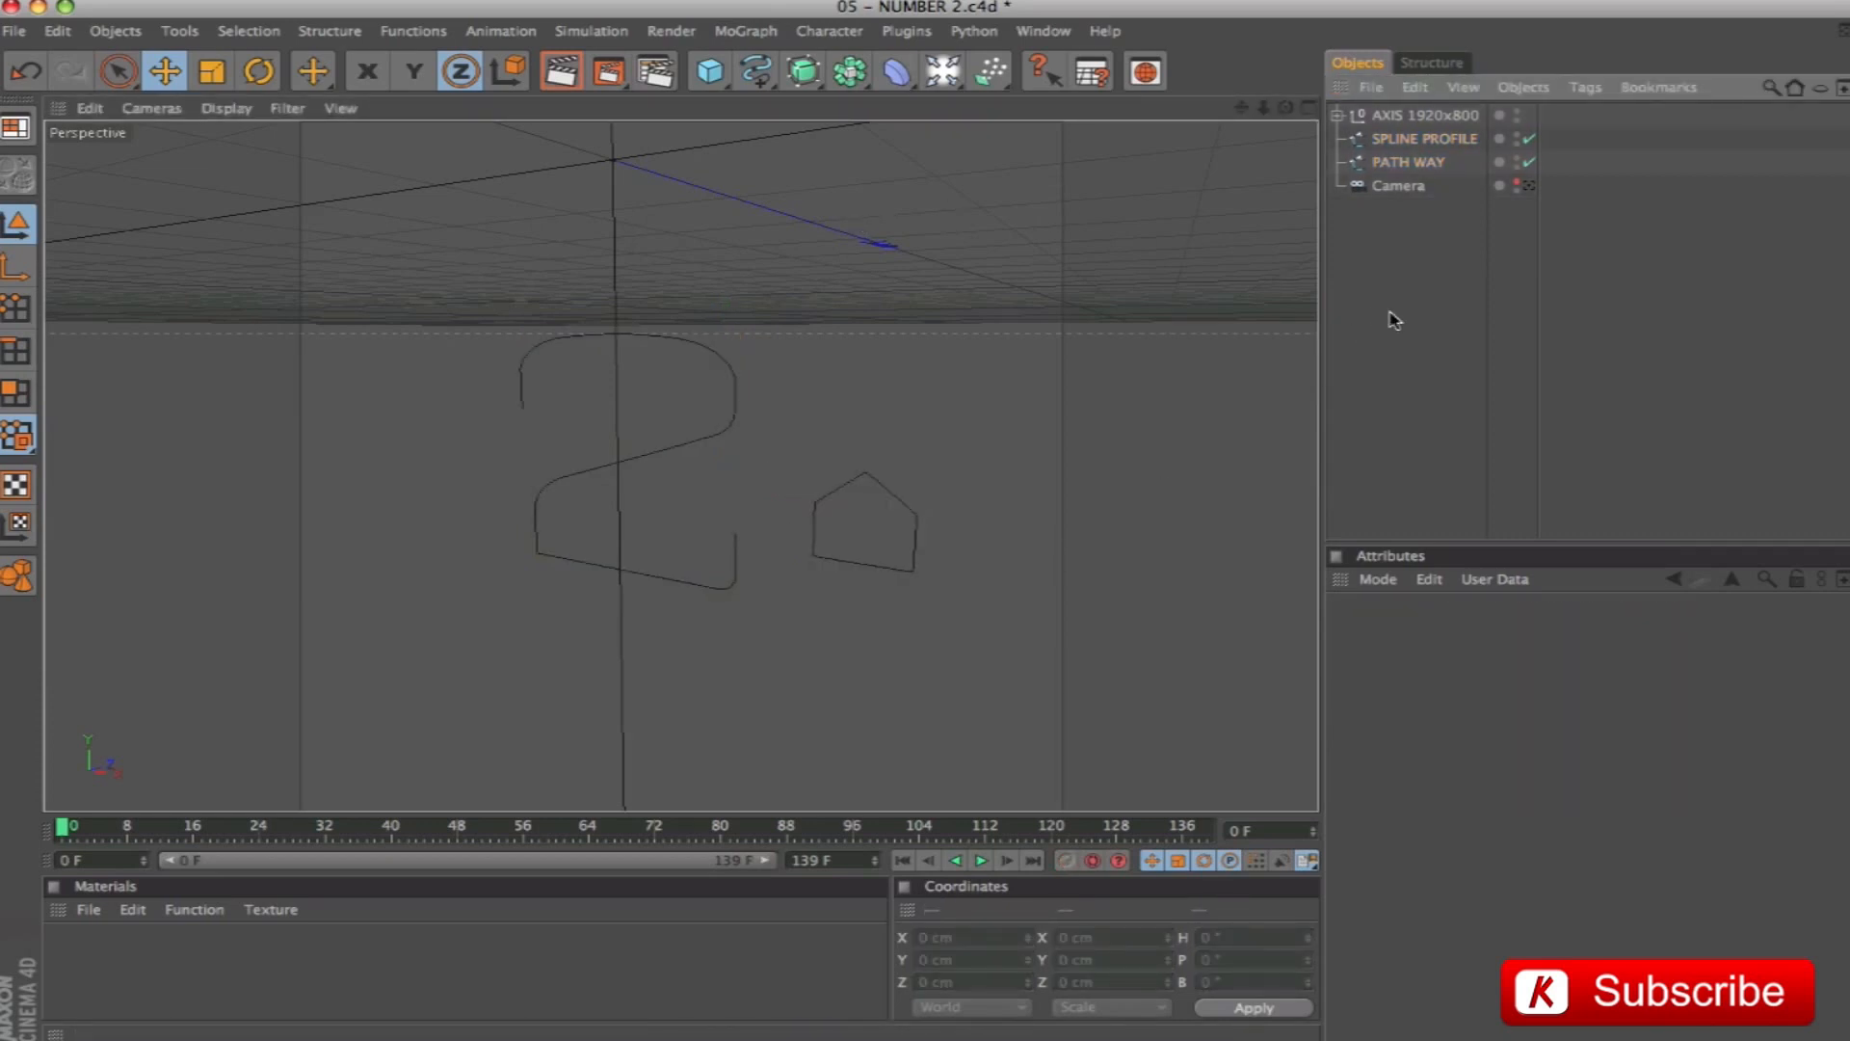
Add a Sweep NURBS object, place it just below AXIS 1920x800 in the hierarchy, and rename it as 2
drag(804, 70, 906, 175)
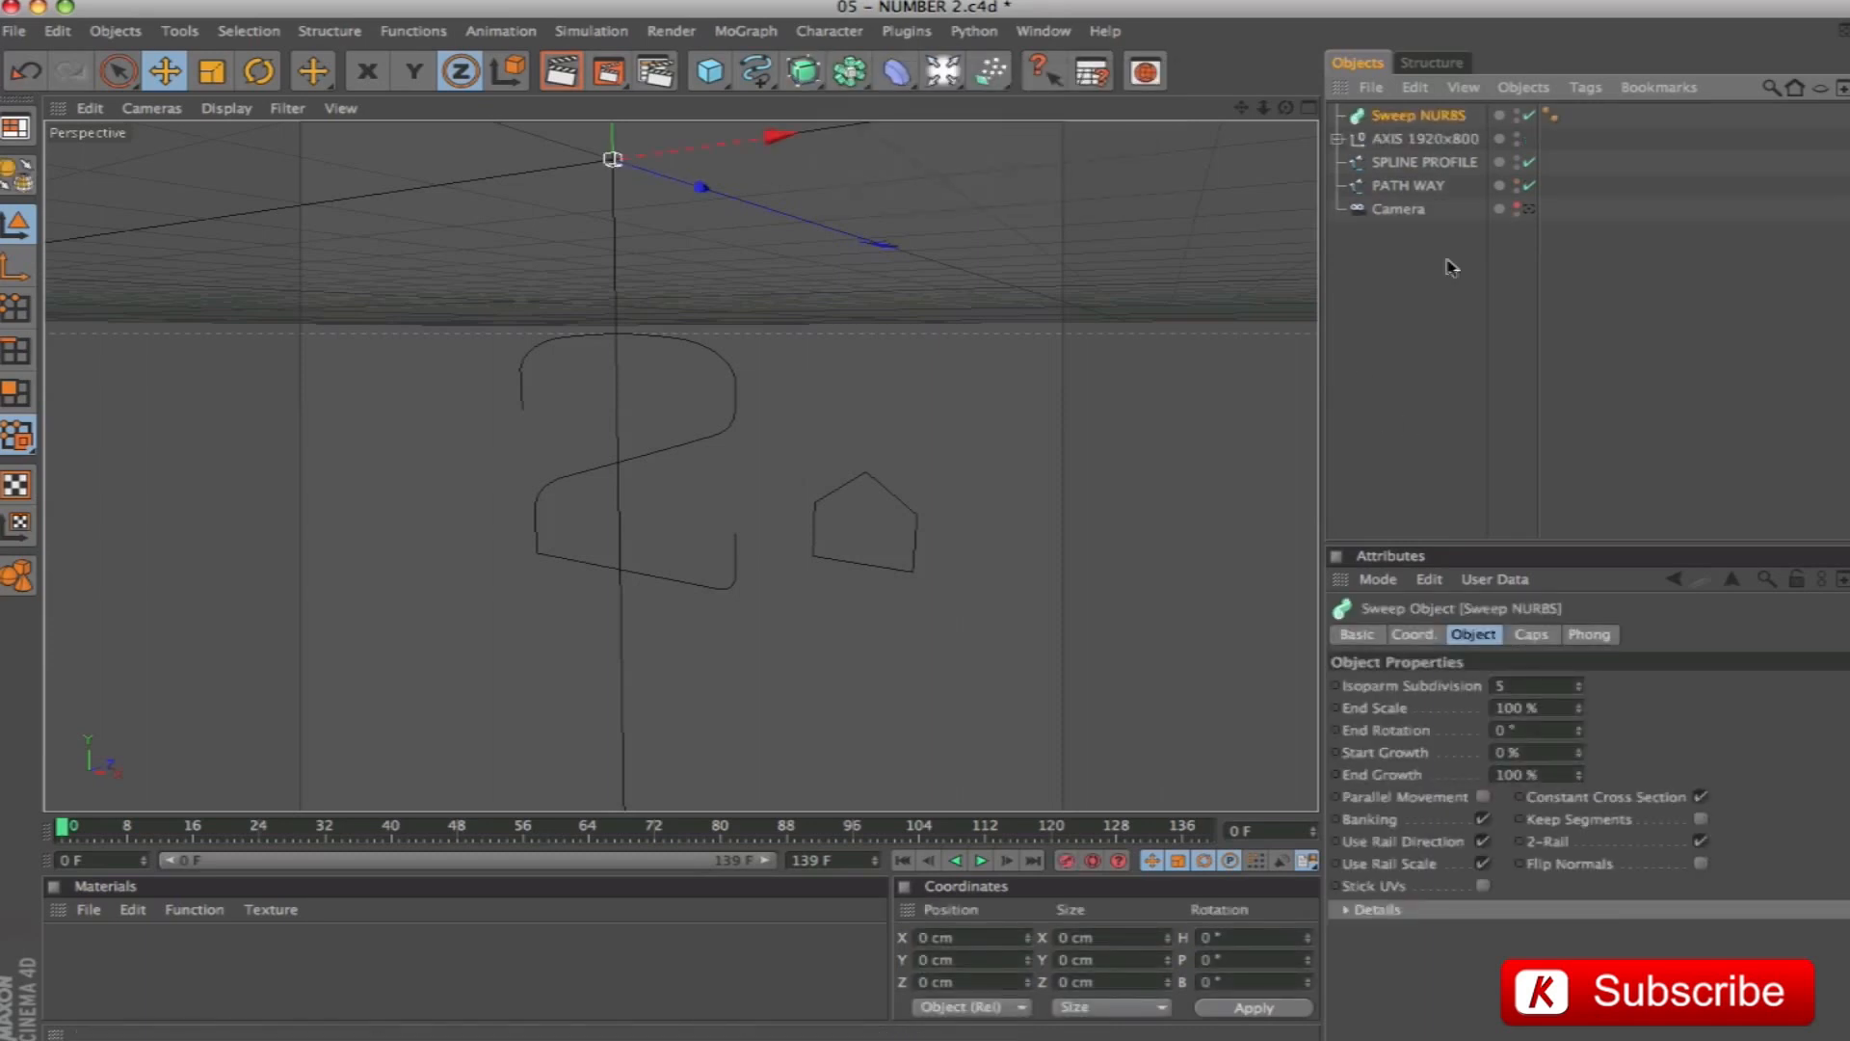
mouse_move(1431, 164)
mouse_down()
mouse_move(1409, 155)
mouse_move(1443, 147)
mouse_up()
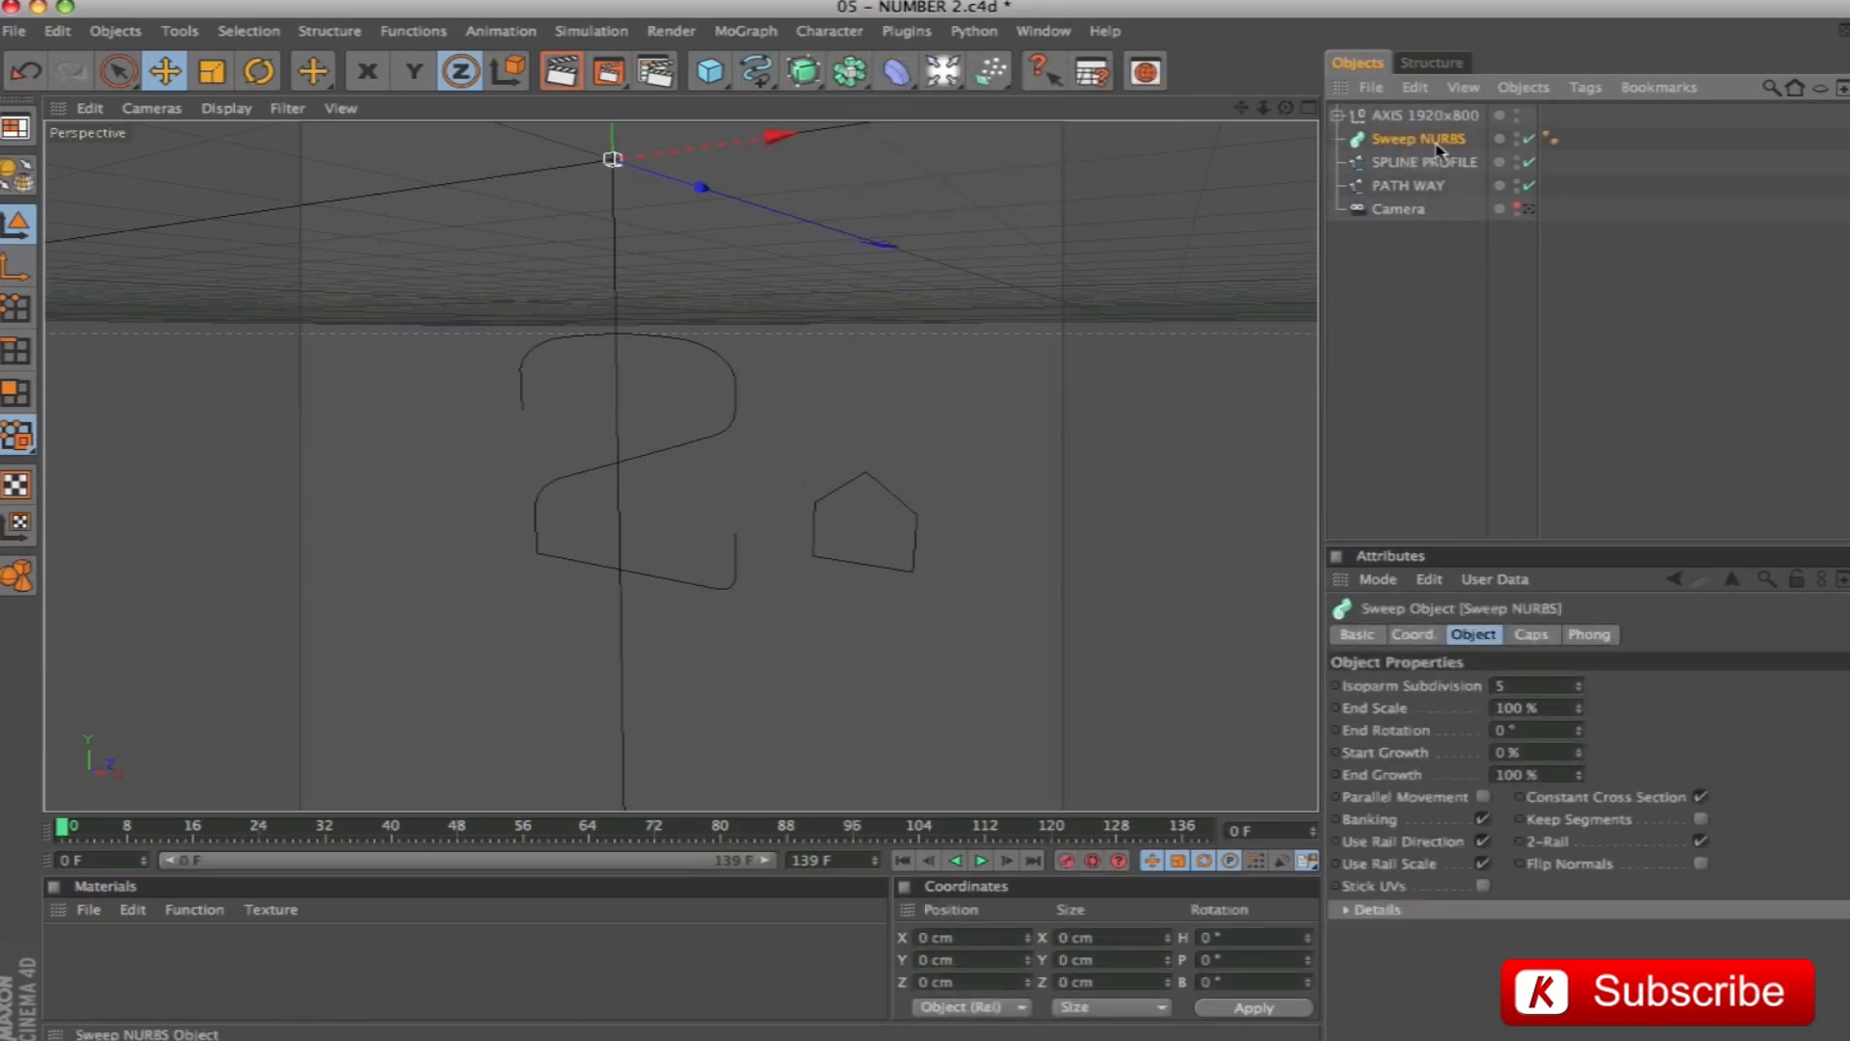
double_click(1425, 140)
text(2)
key(Return)
Place SPLINE PROFILE and PATH WAY inside the sweep named 2 and preview-render the number
mouse_move(1380, 169)
mouse_down()
mouse_move(1378, 144)
mouse_move(1404, 182)
mouse_move(1389, 177)
mouse_up()
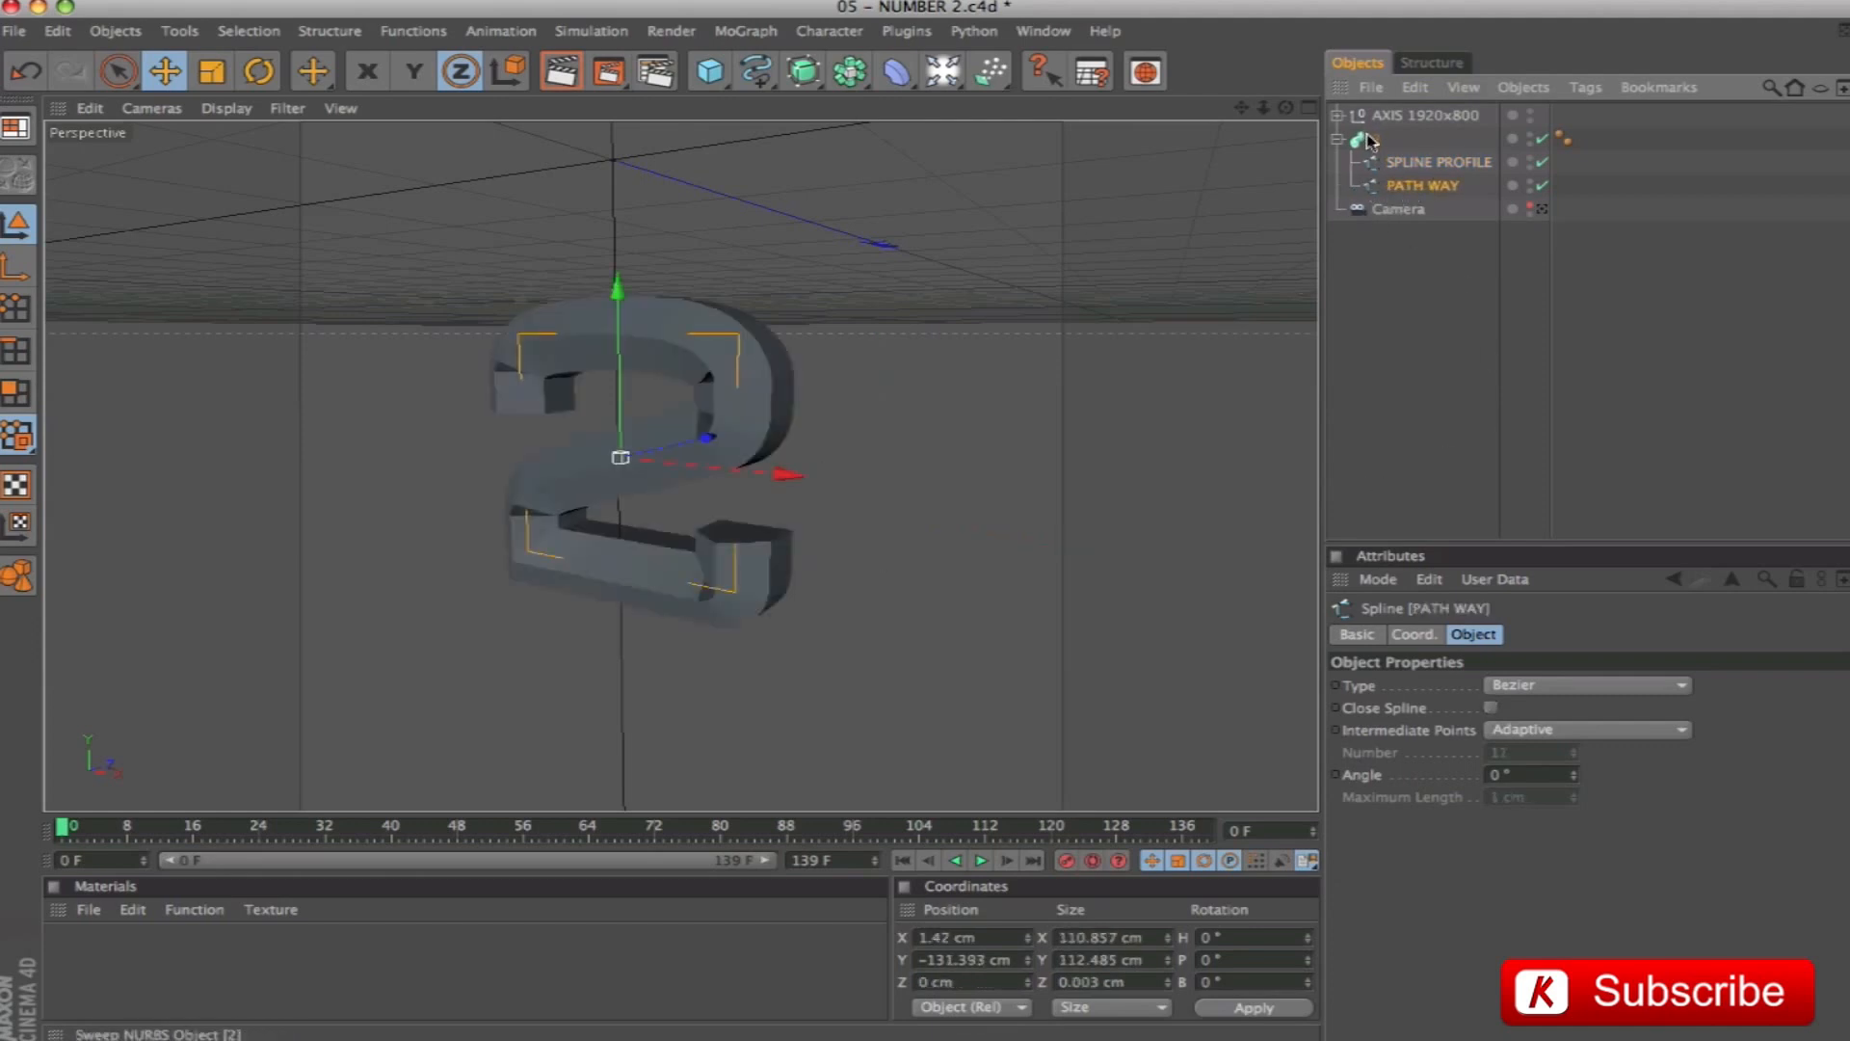
click(1372, 142)
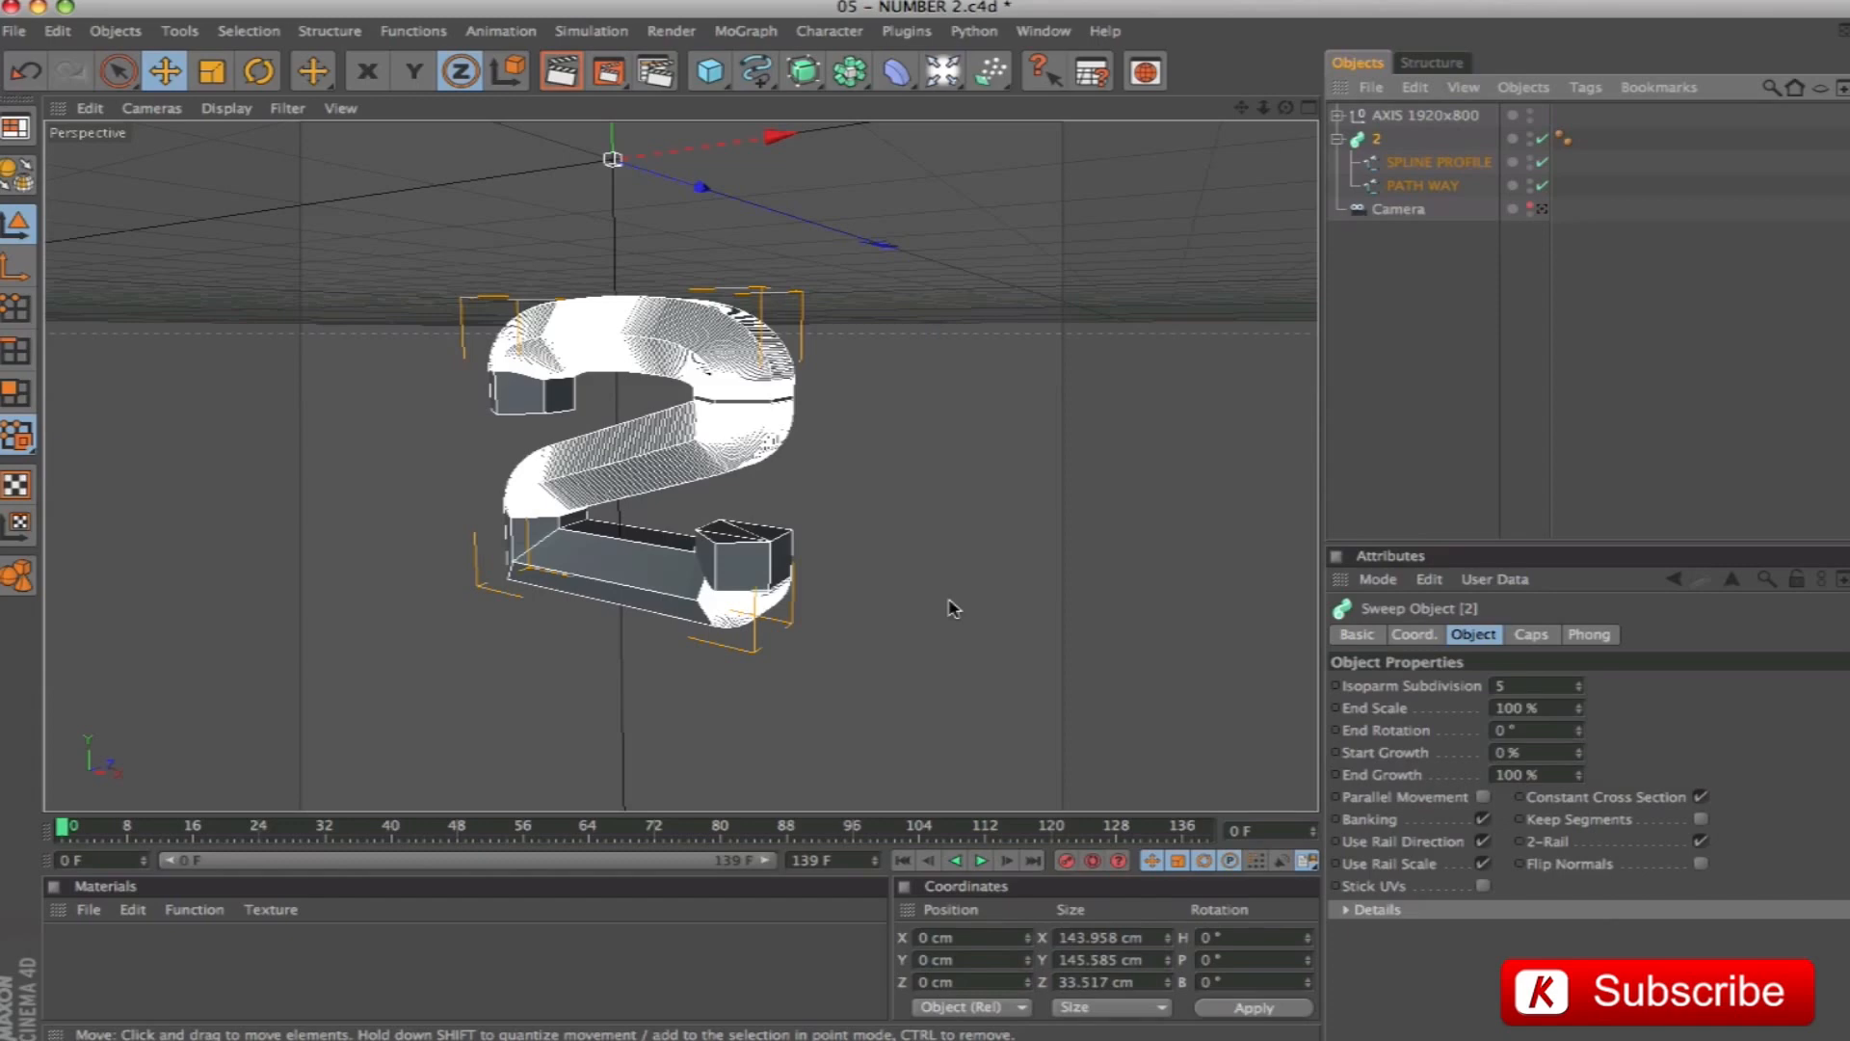
key(ctrl+r)
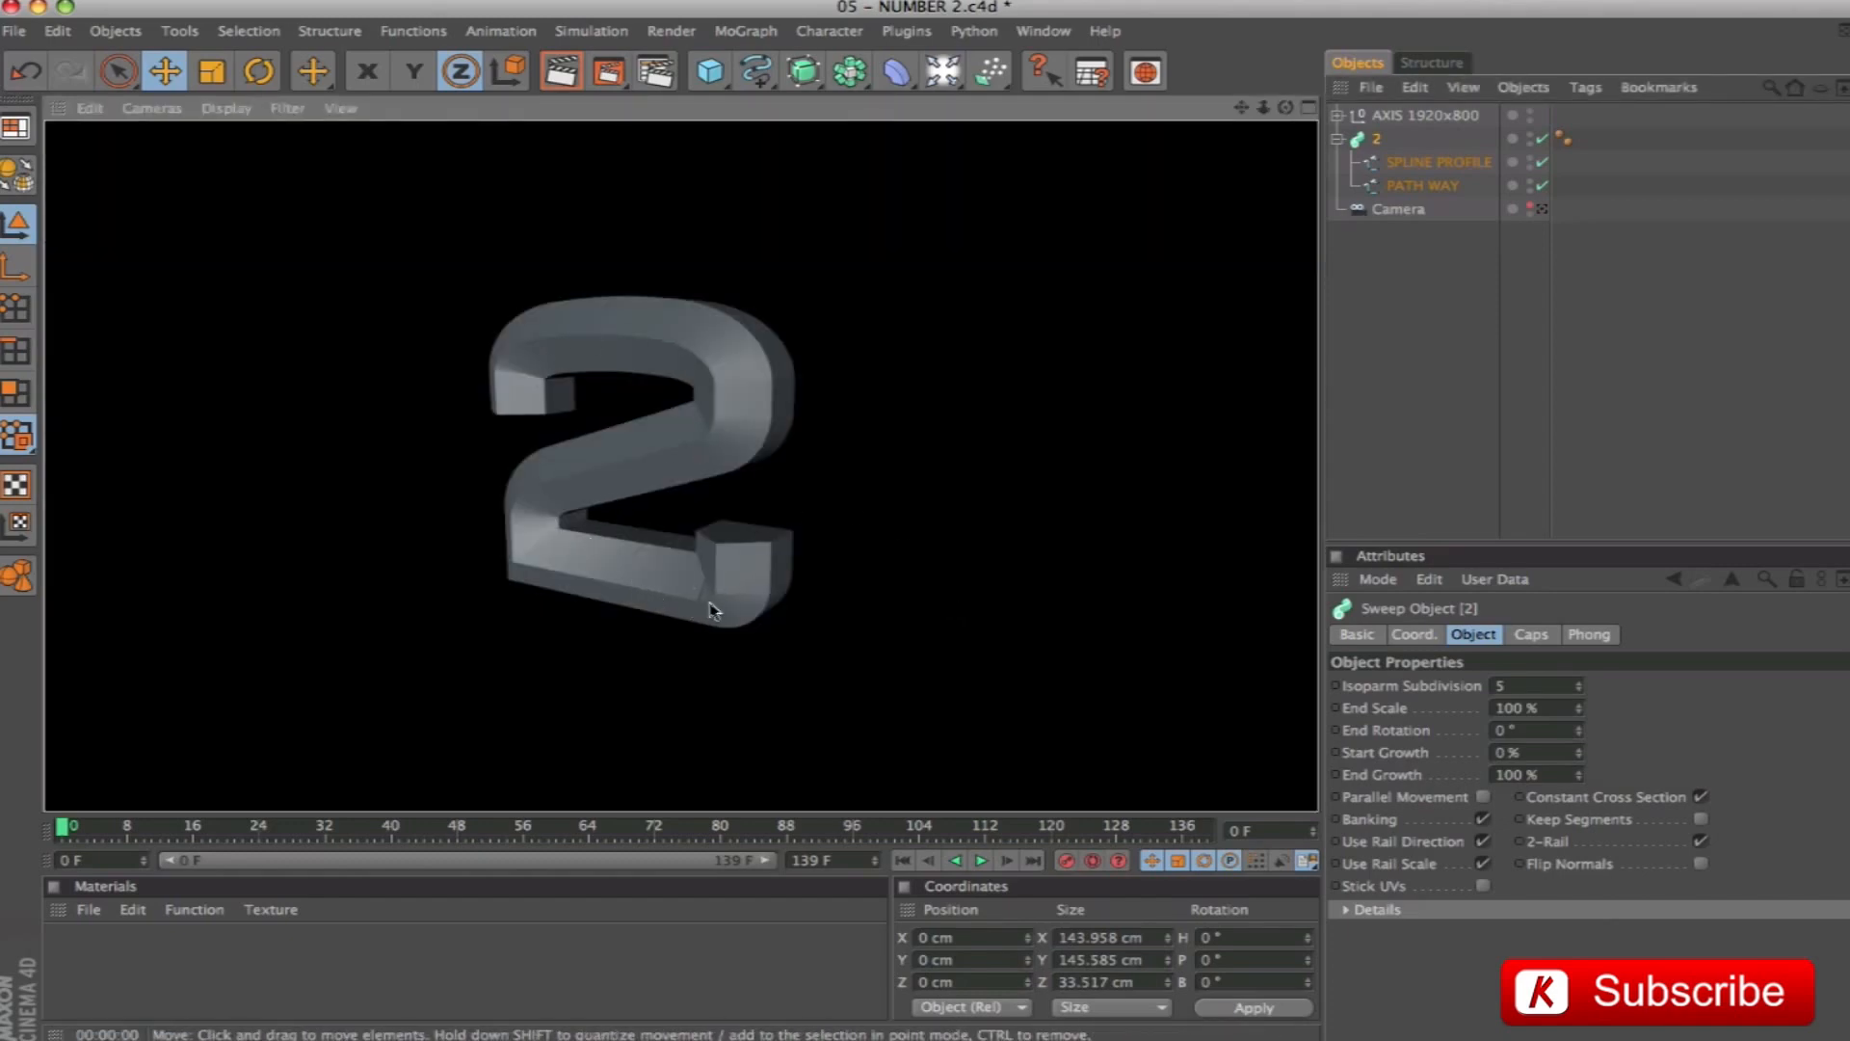
Frame the swept number 2 and examine its edges and corners from a low angle
click(1376, 143)
key(o)
alt+drag(827, 398, 766, 294)
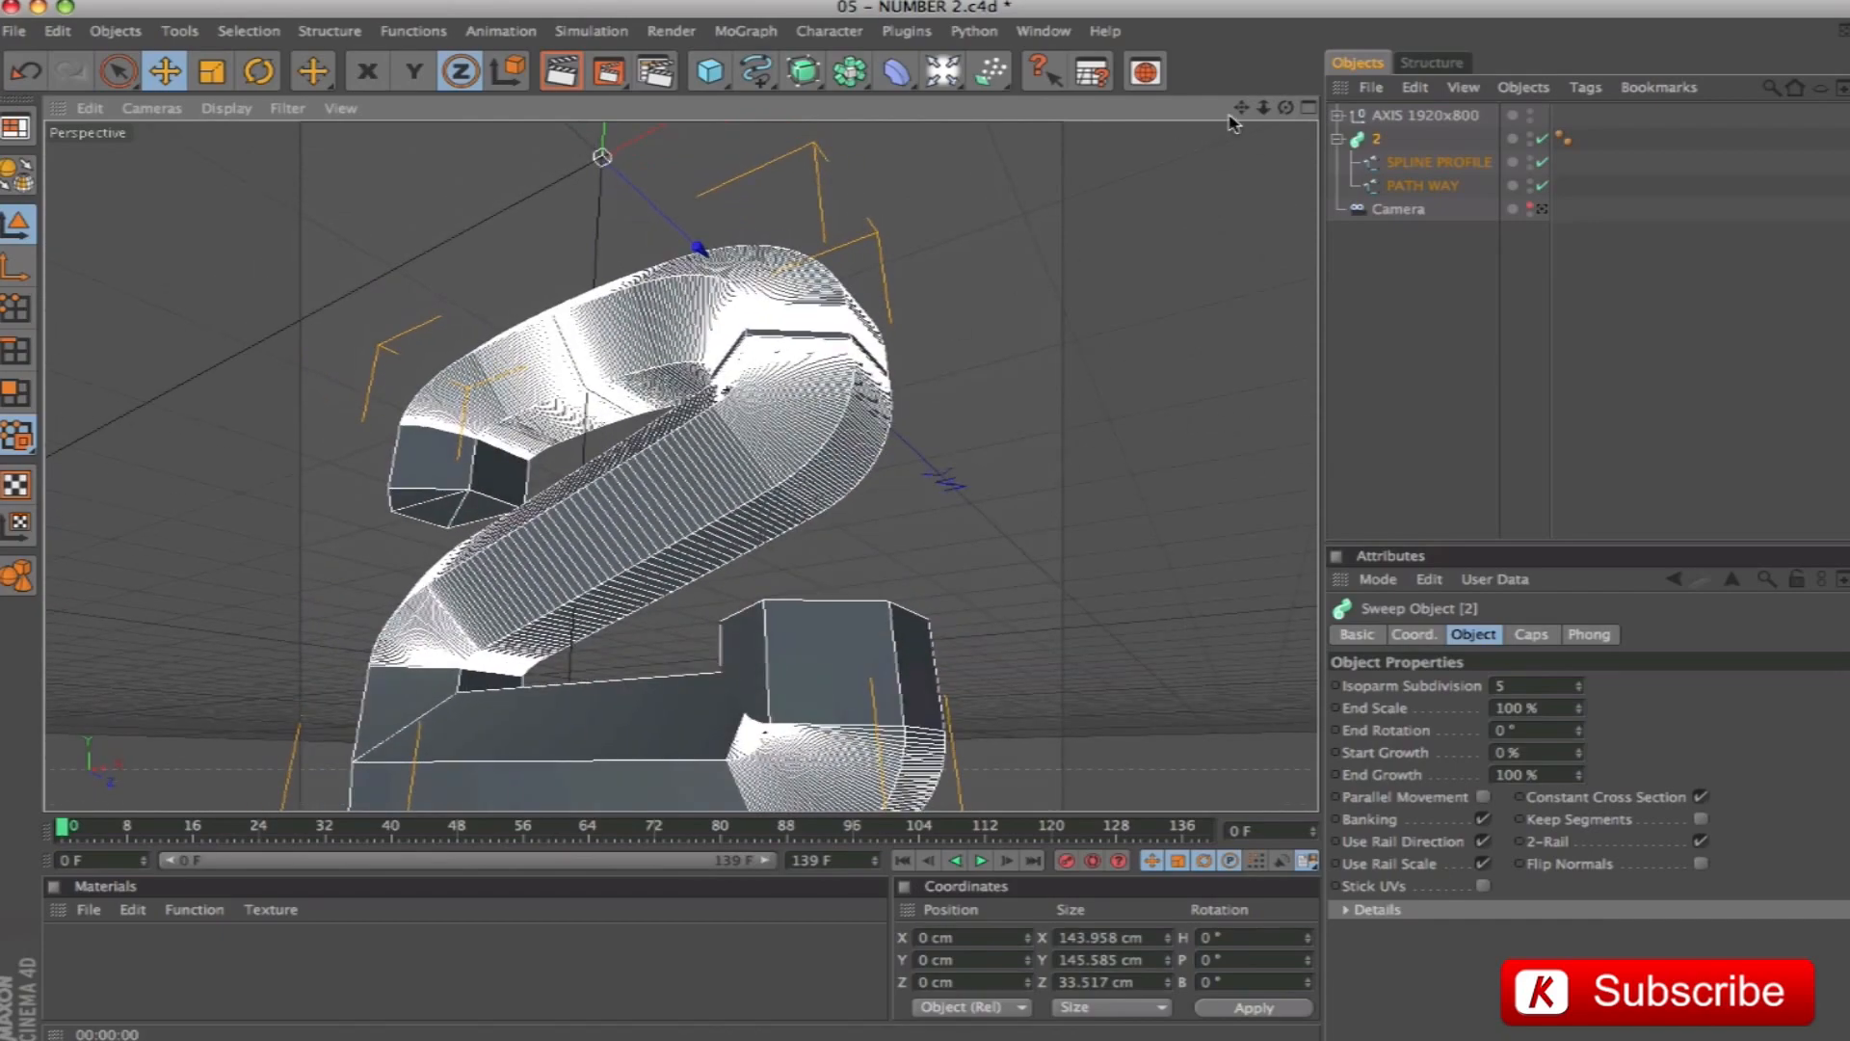
drag(1239, 111, 1064, 333)
scroll(939, 432, down, 2)
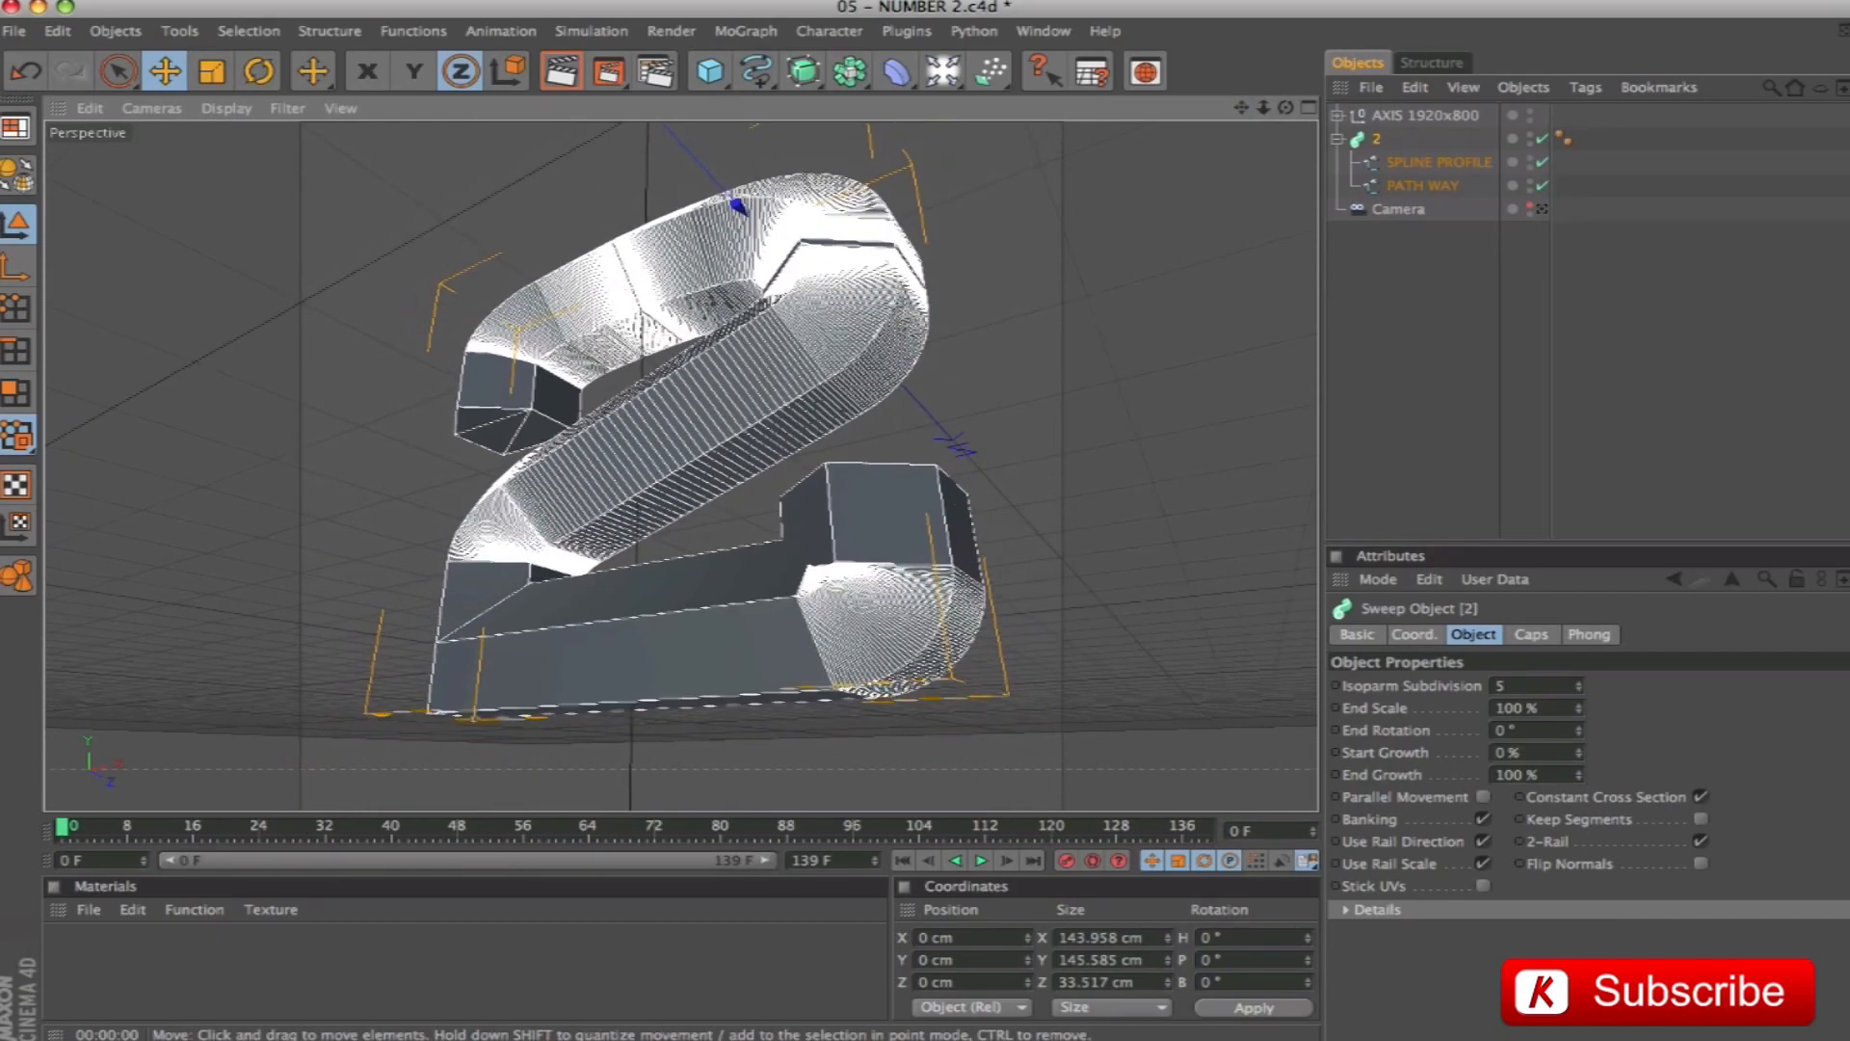
click(907, 370)
alt+drag(954, 380, 952, 394)
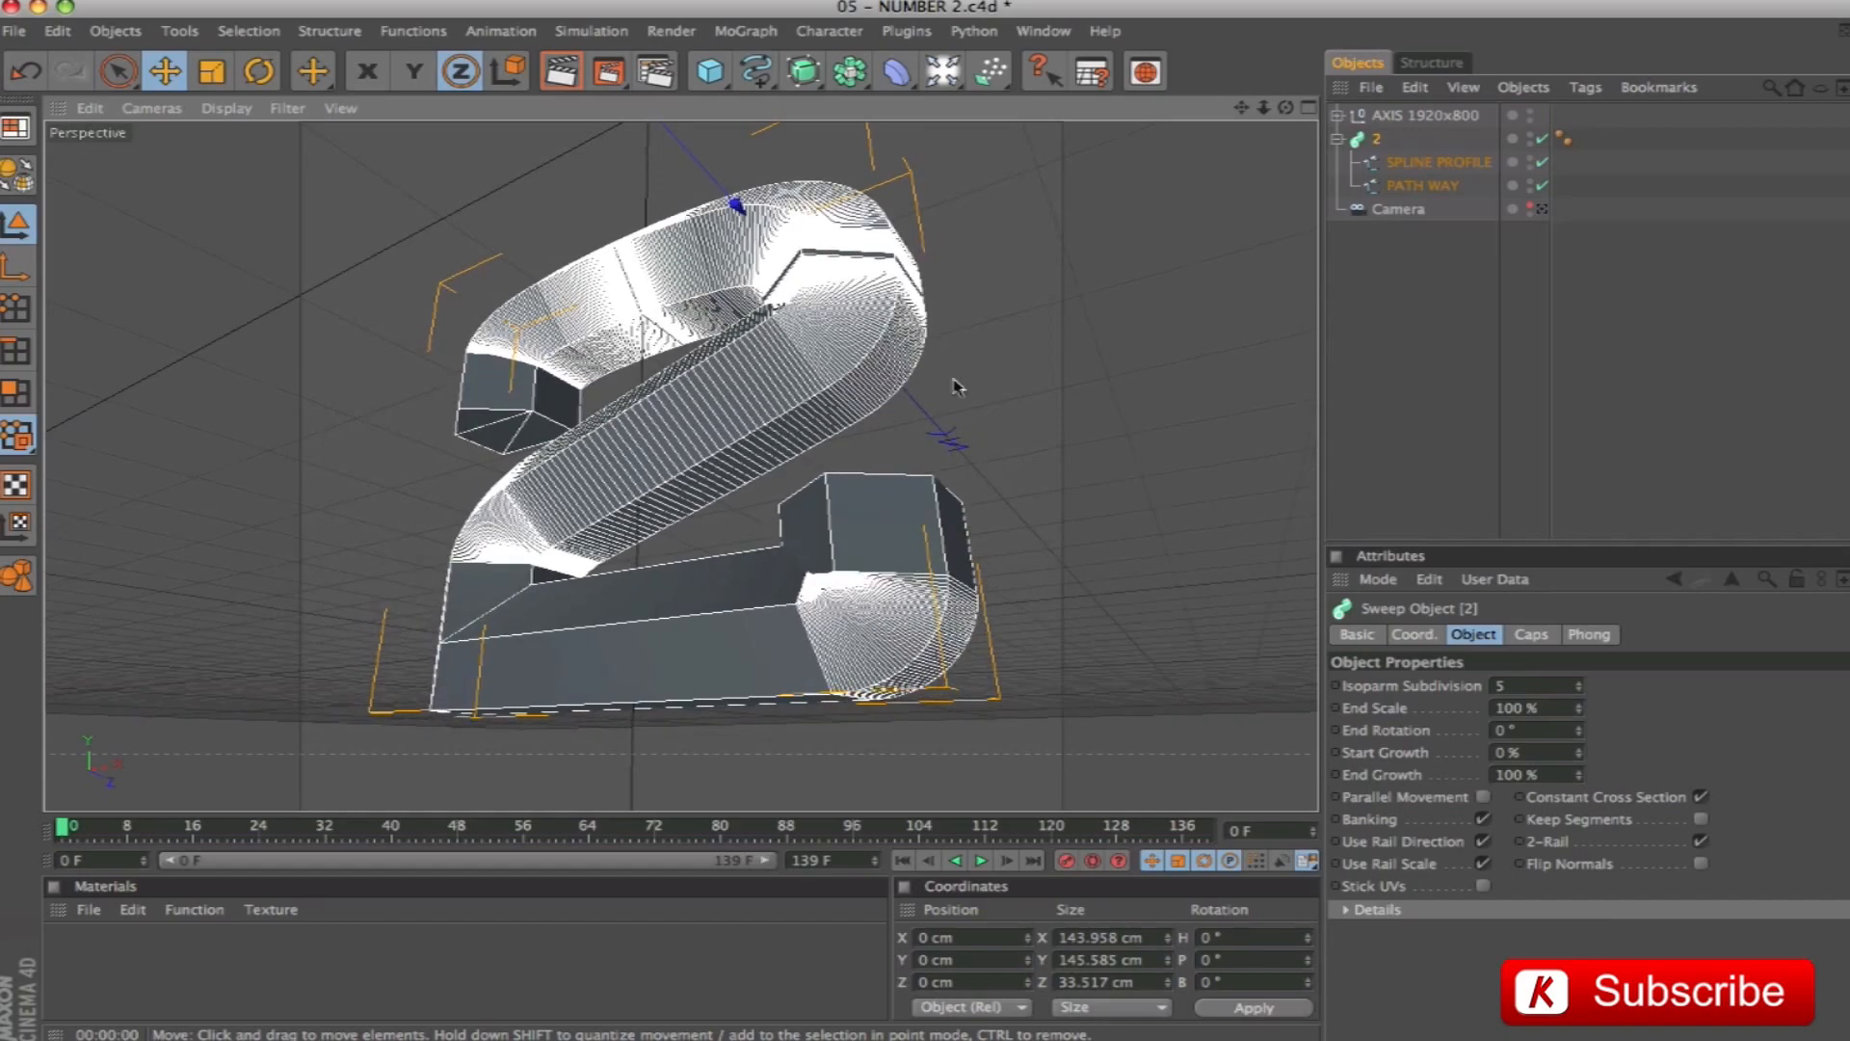
drag(1245, 108, 1256, 97)
alt+drag(914, 439, 907, 455)
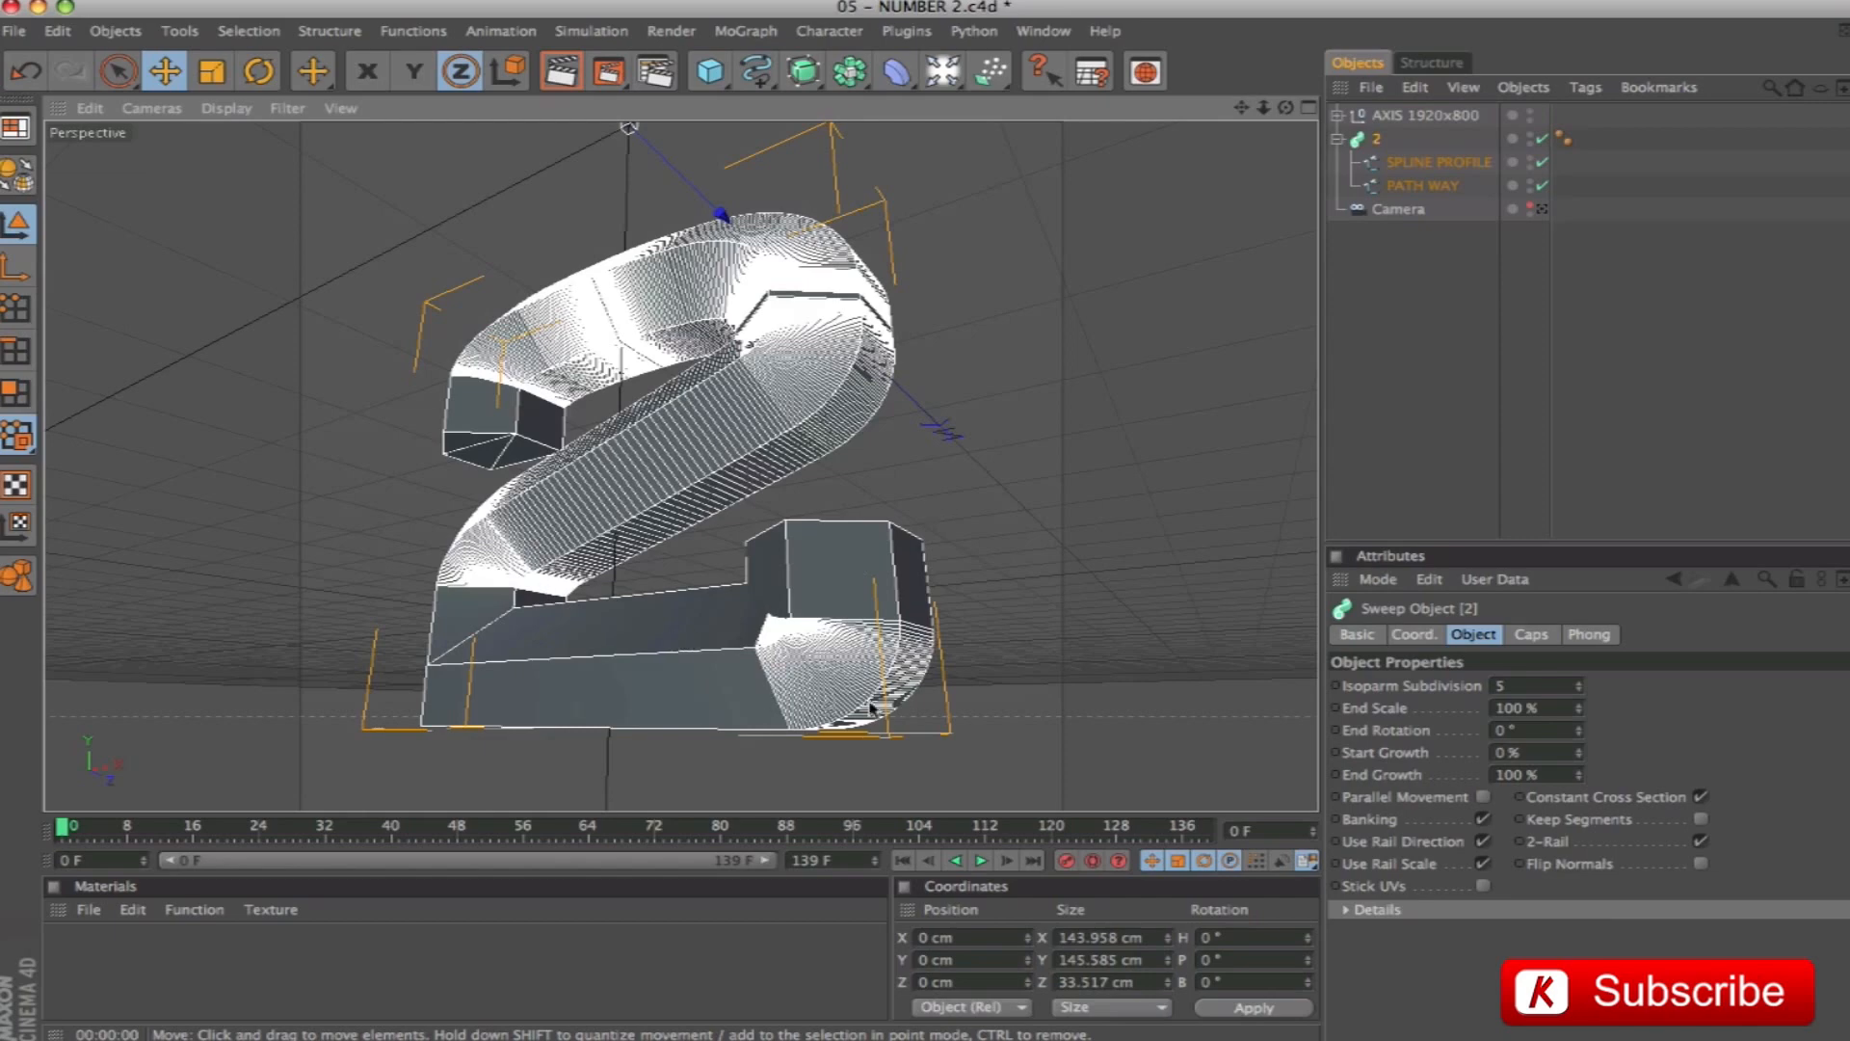
Chamfer the peak point of SPLINE PROFILE with a radius of 0.5 cm
click(1450, 165)
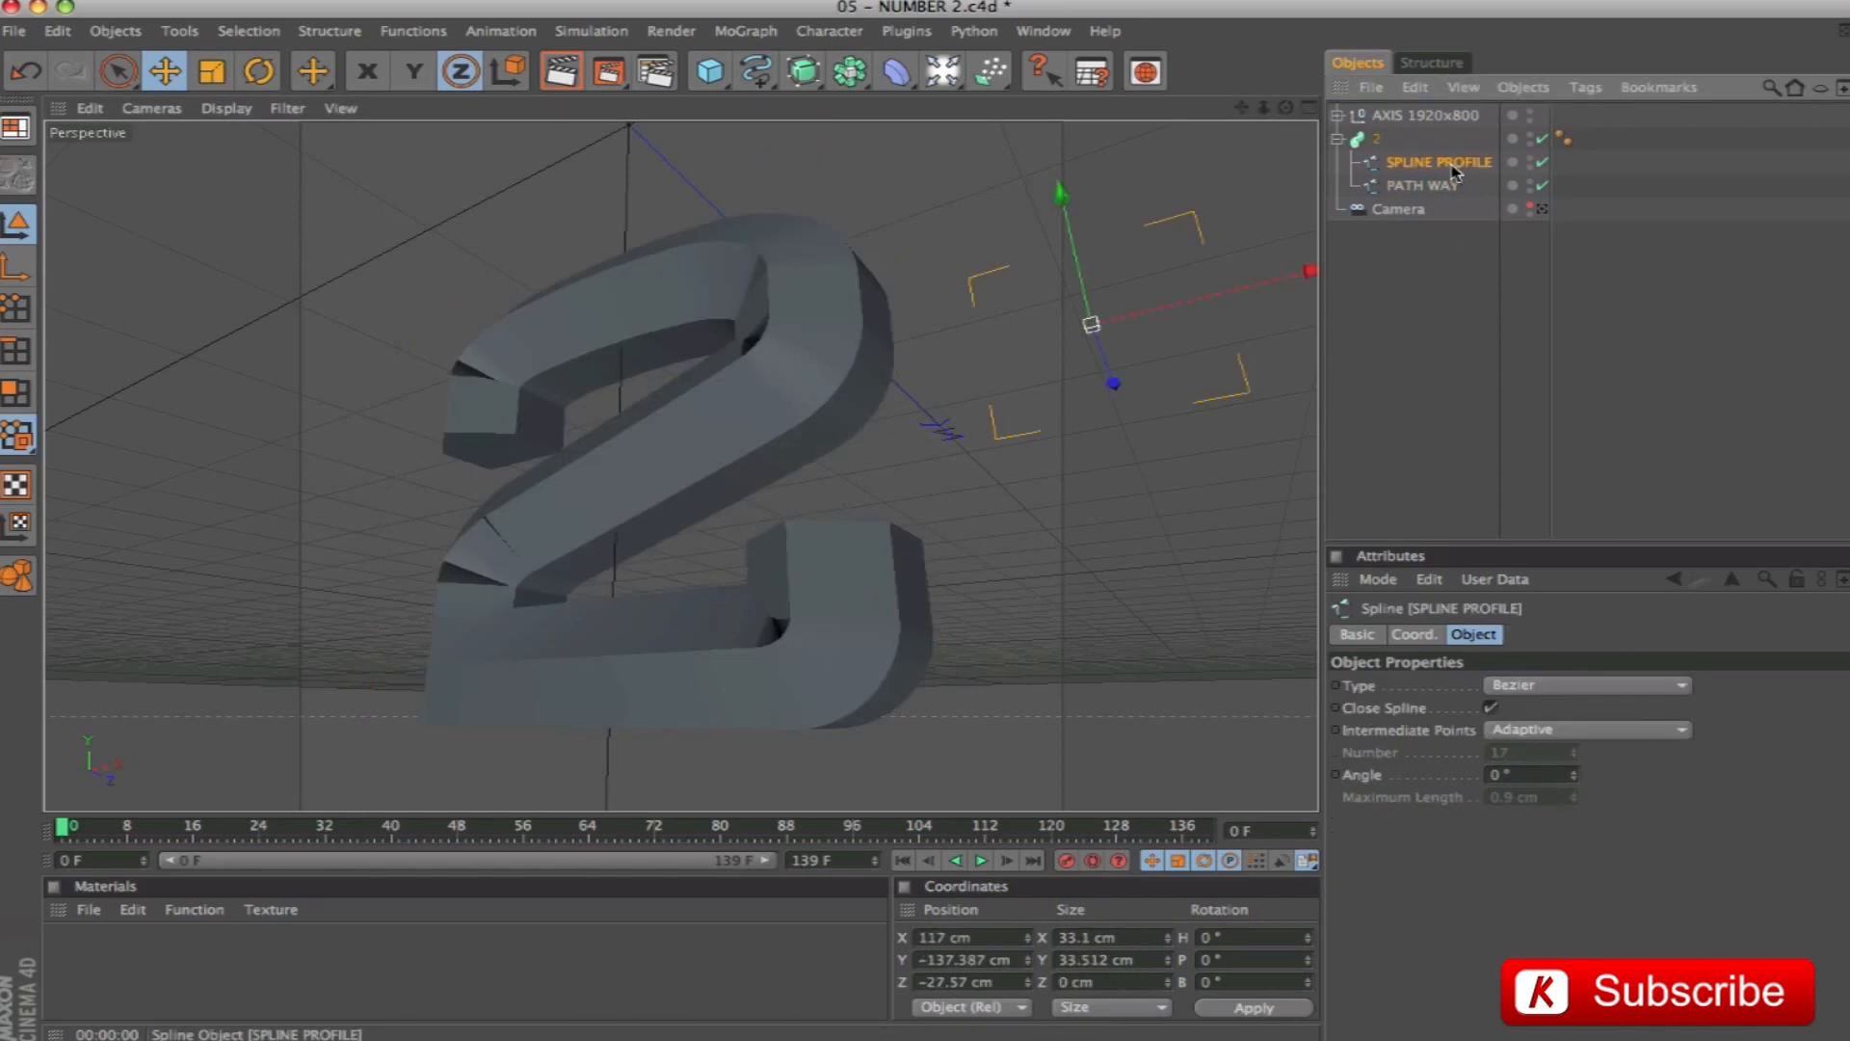
click(15, 309)
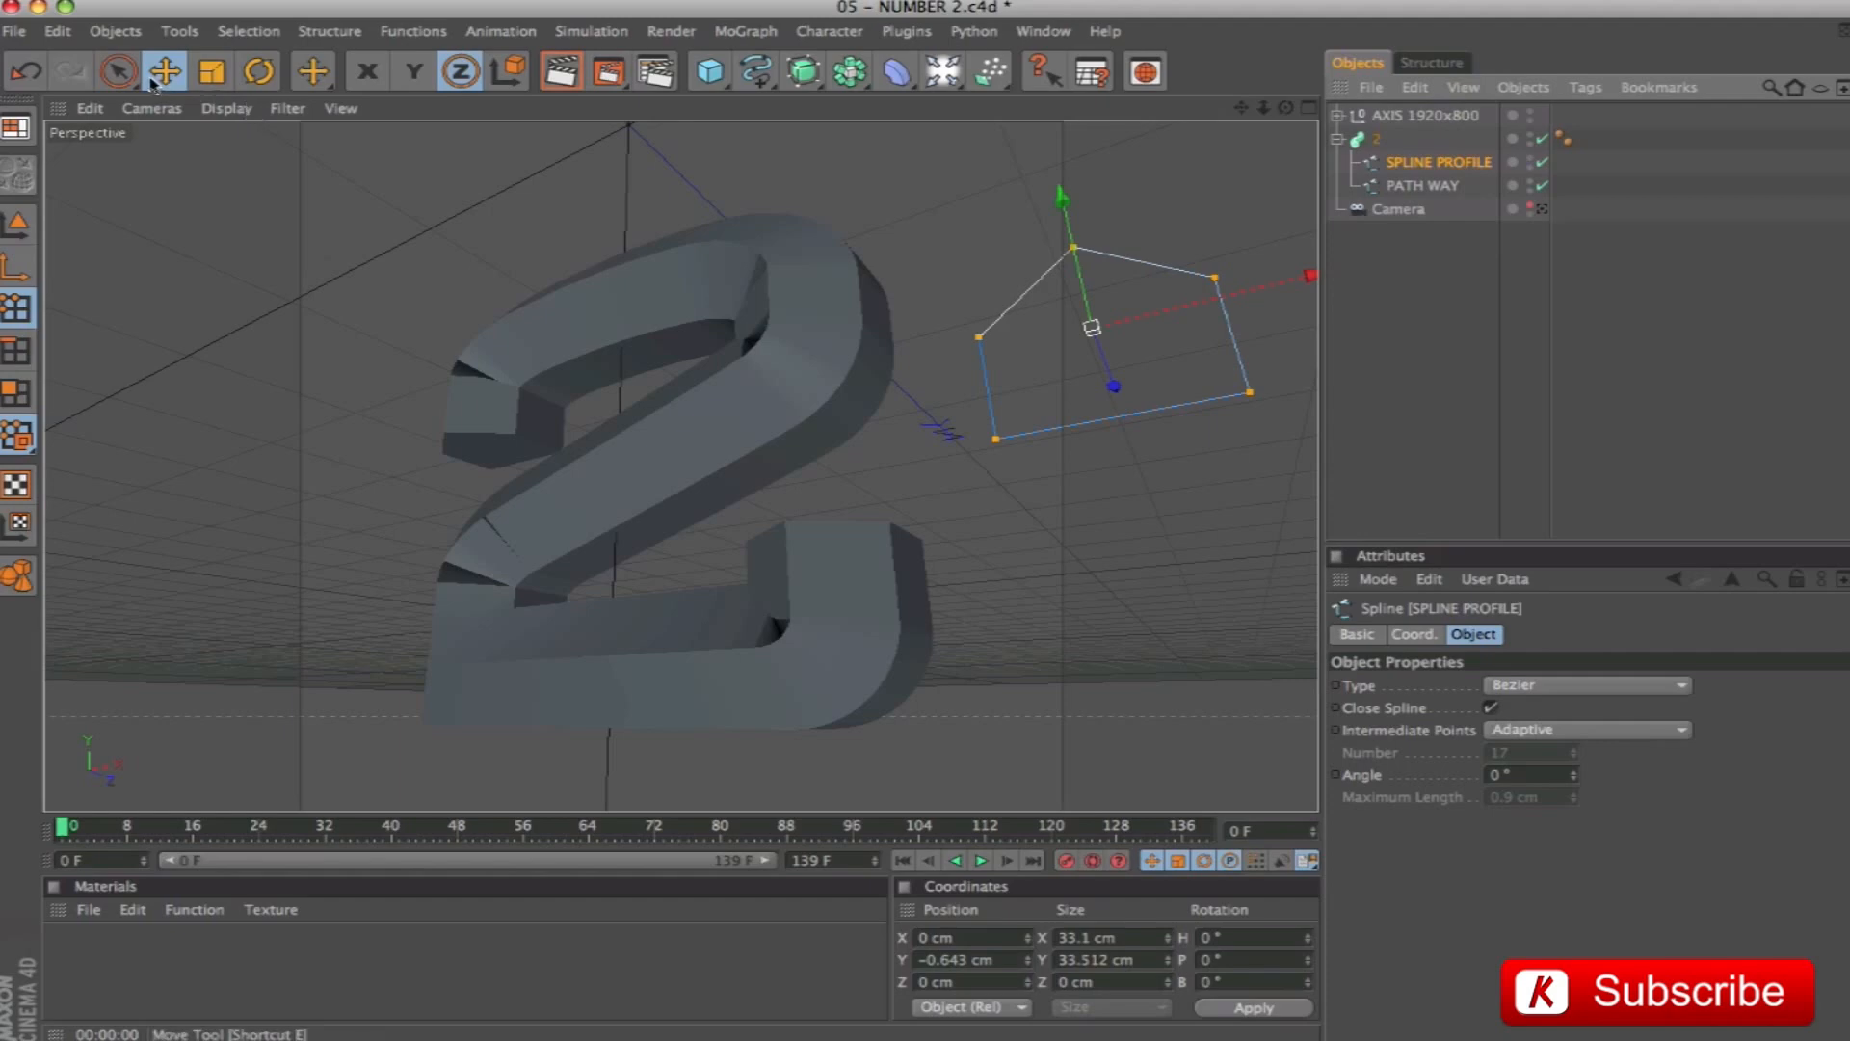
click(121, 76)
click(1214, 279)
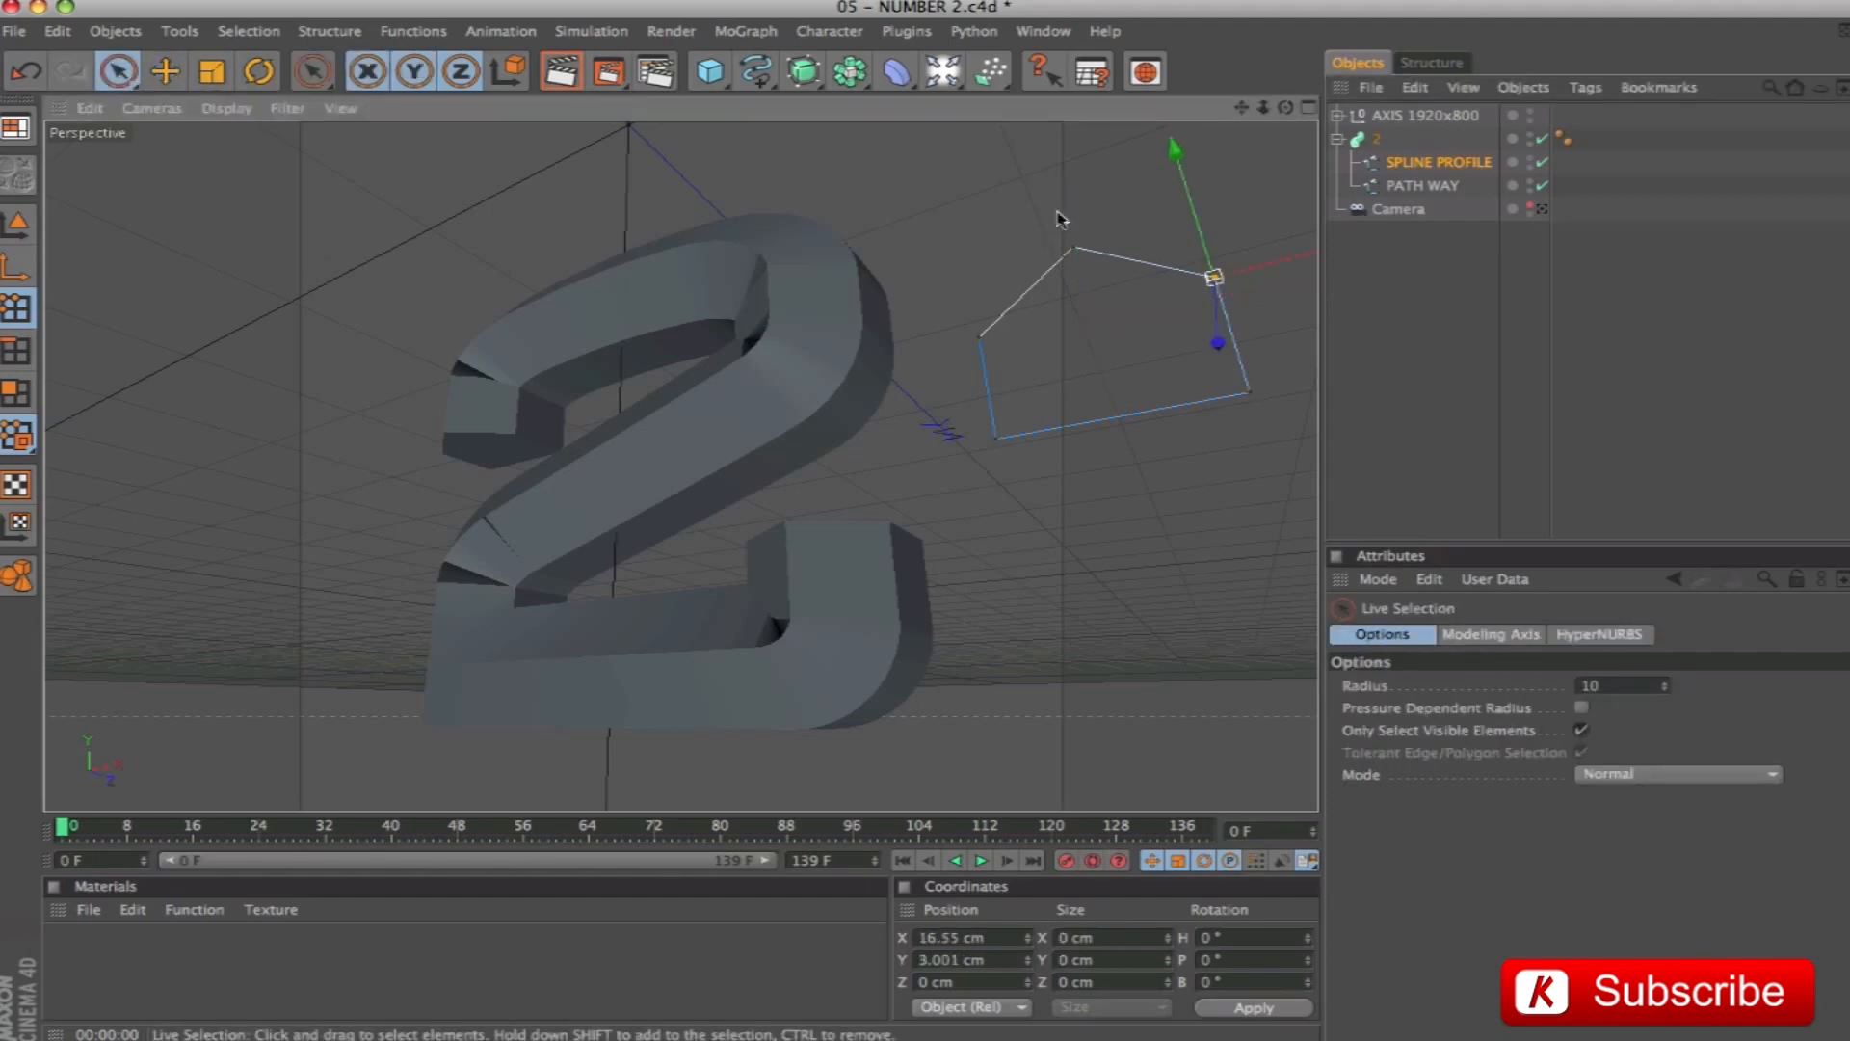
click(1073, 249)
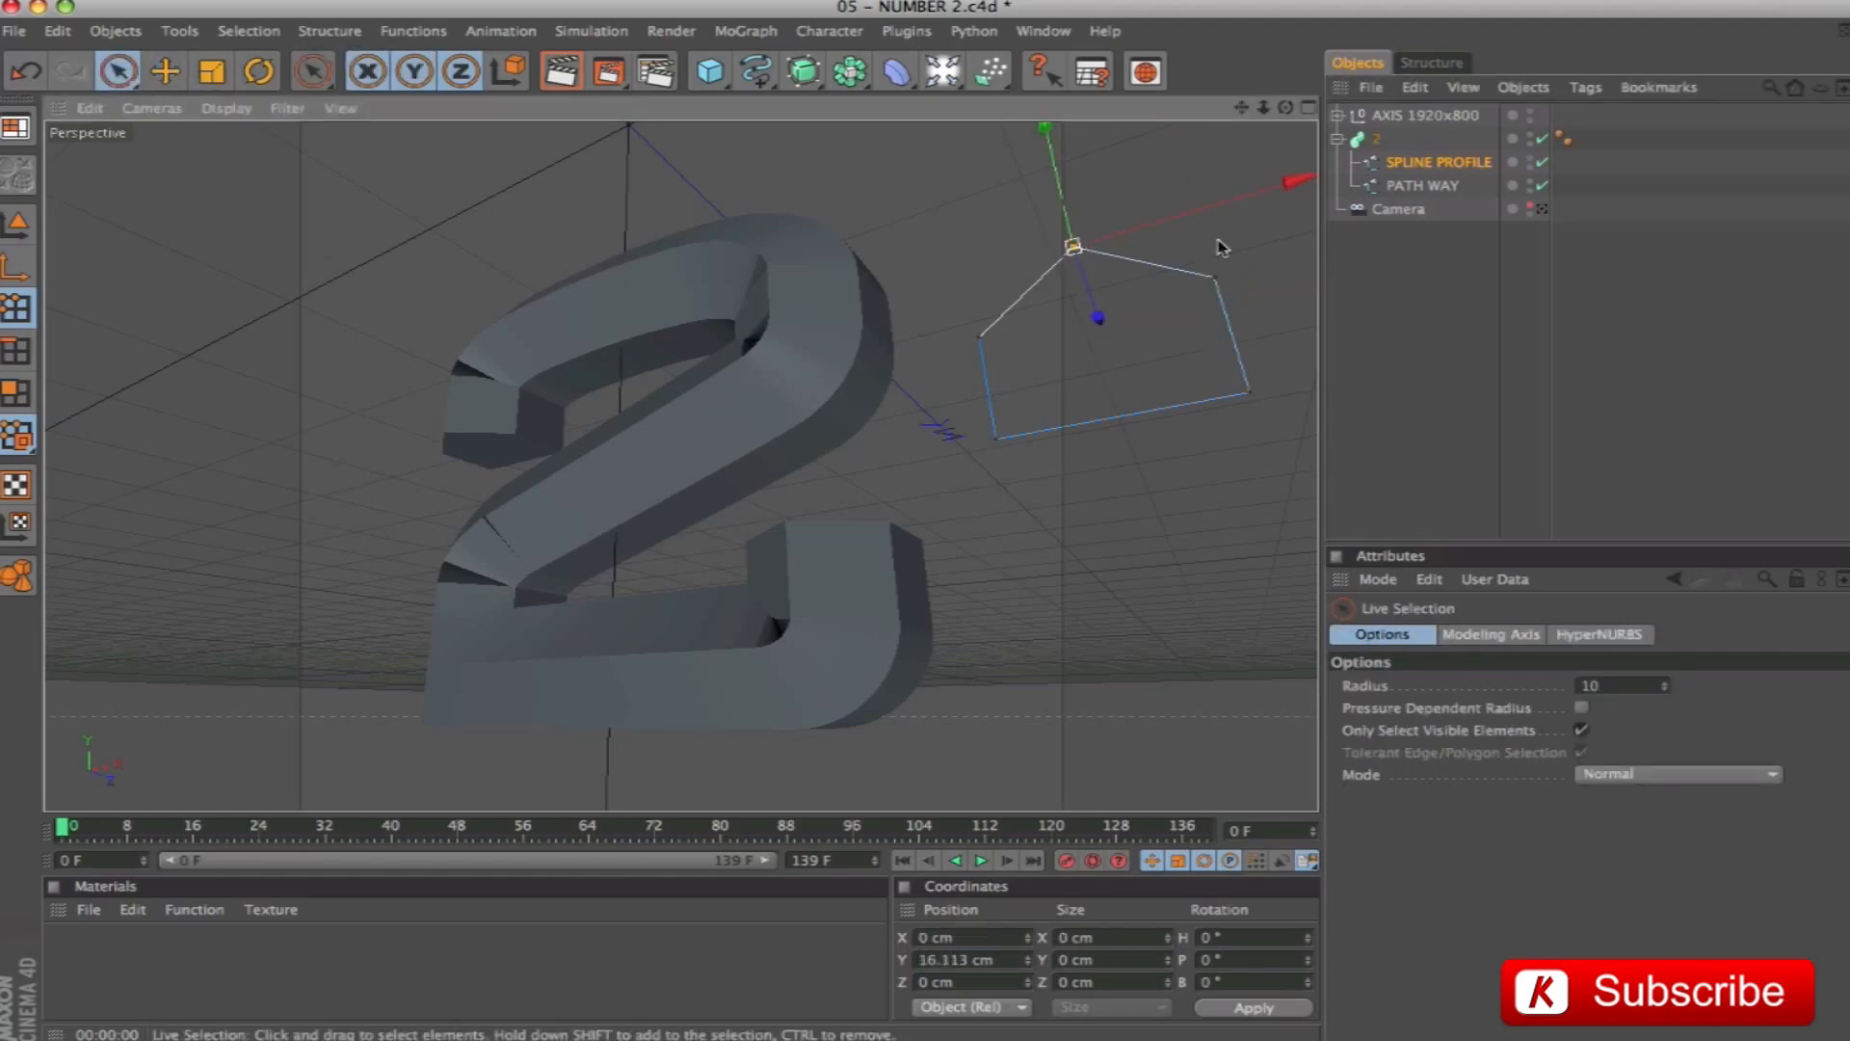
right_click(887, 243)
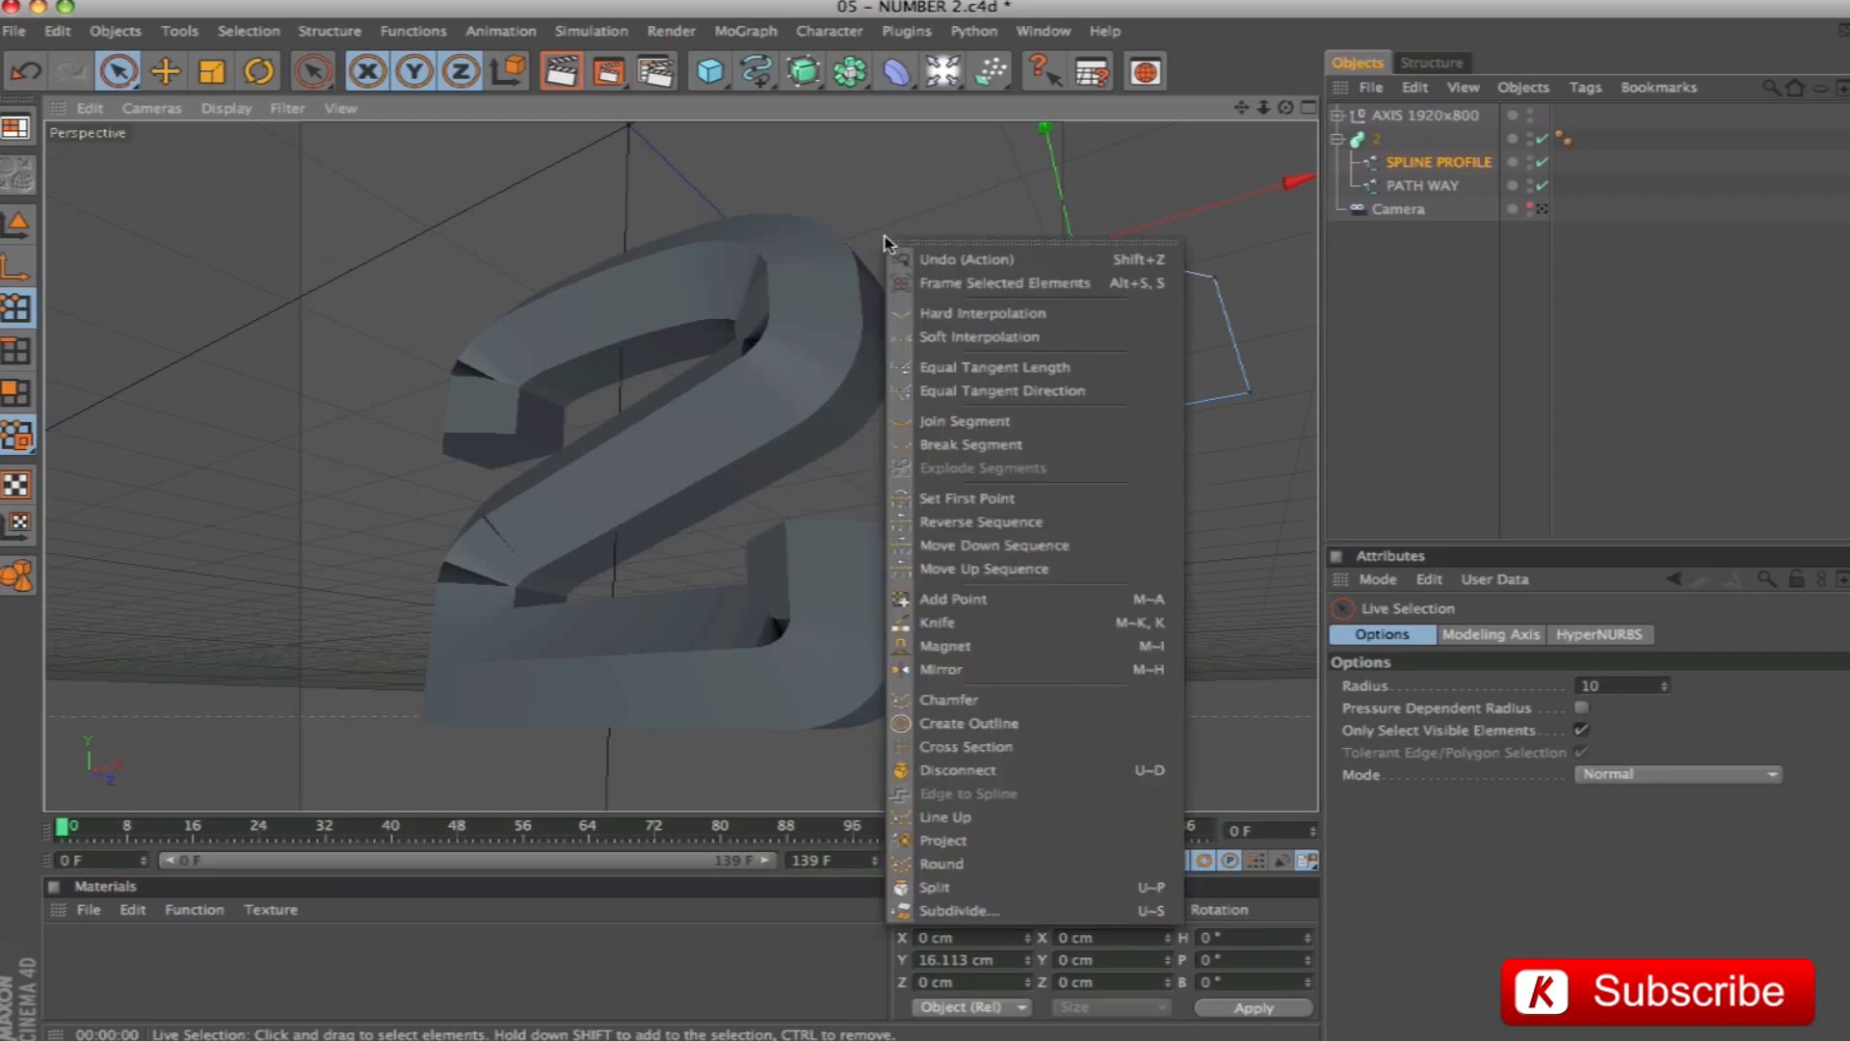
click(955, 700)
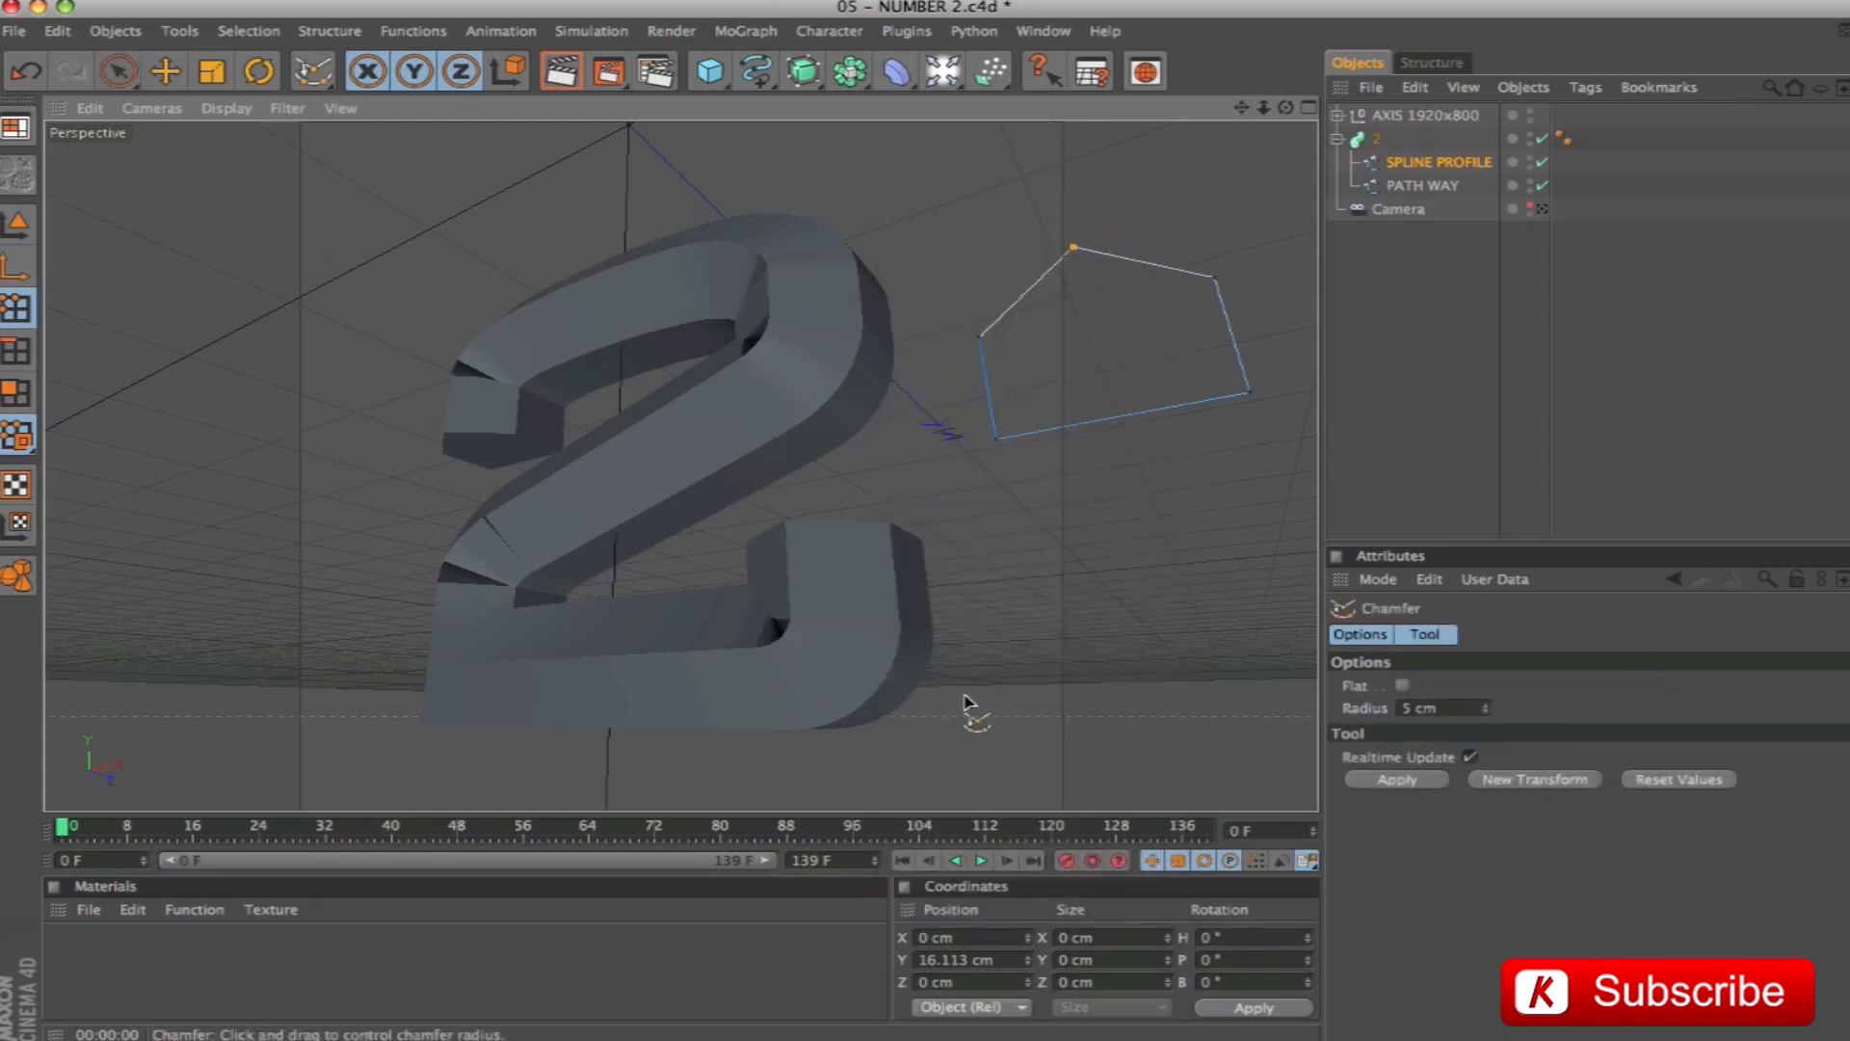
click(1456, 711)
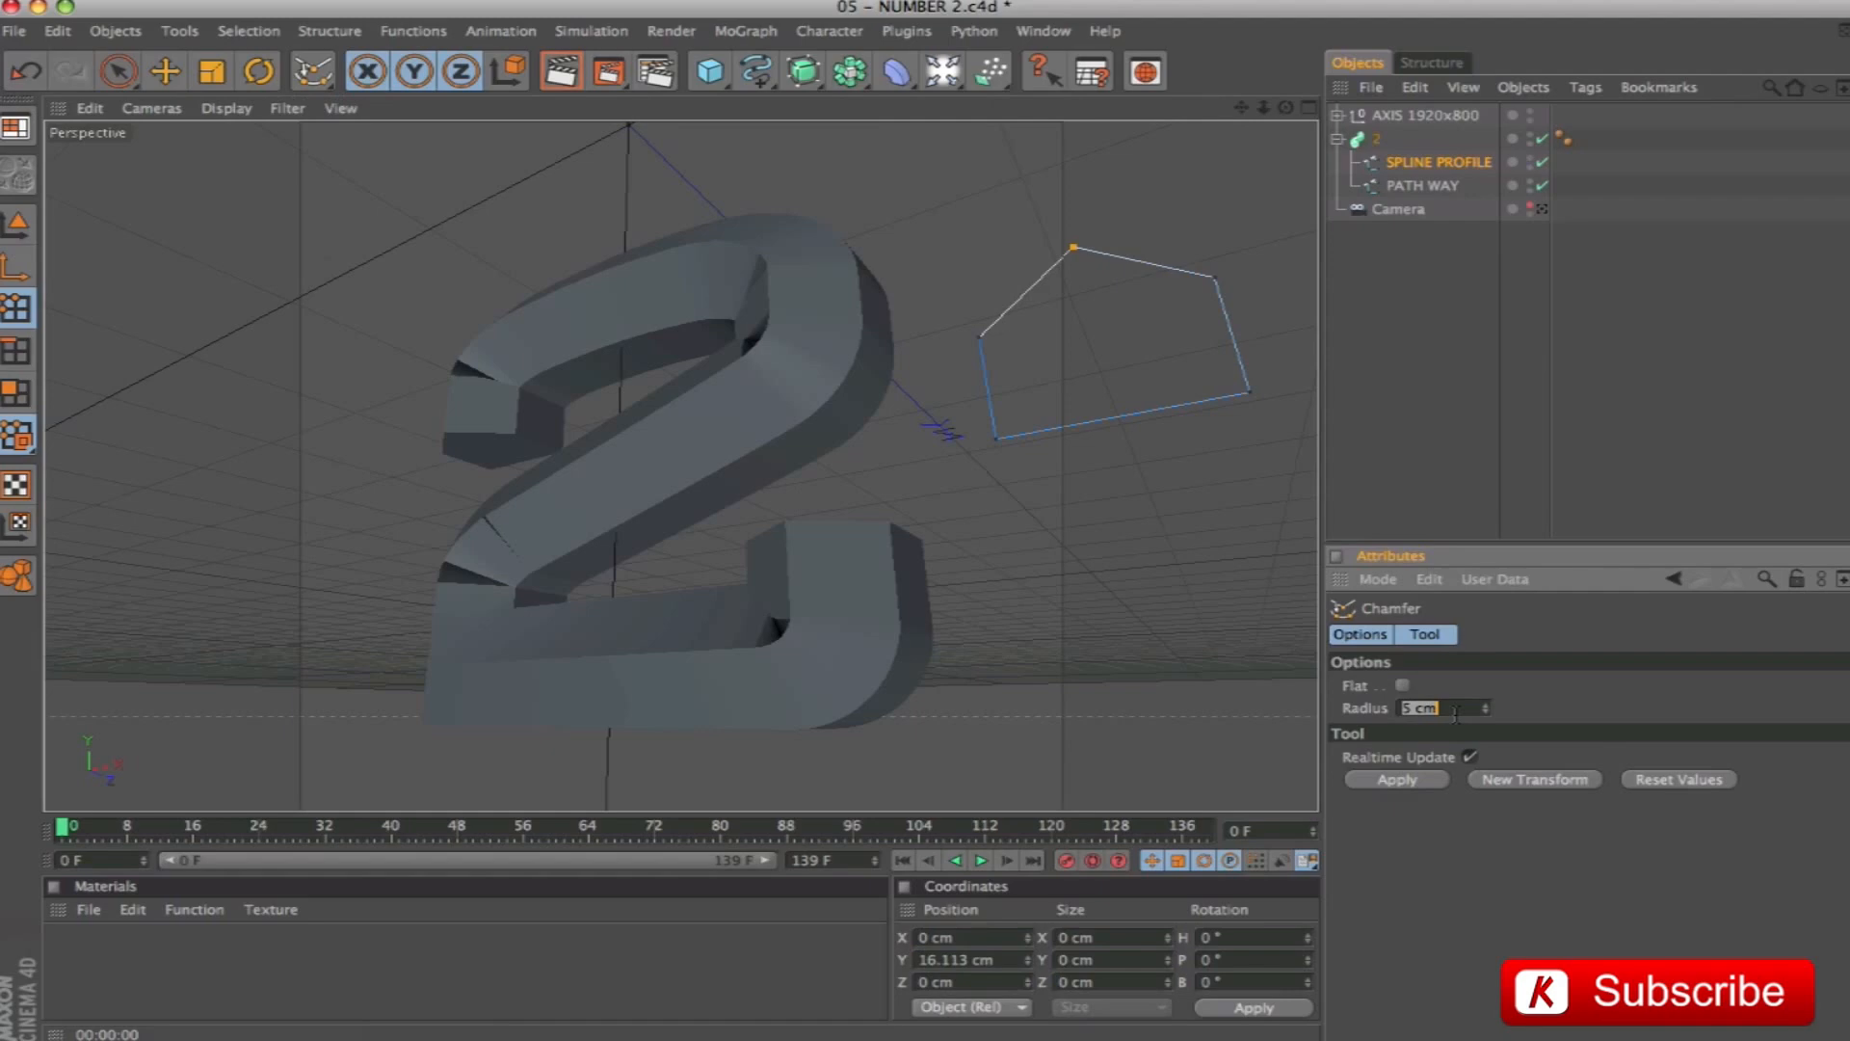
text(0.)
click(1400, 784)
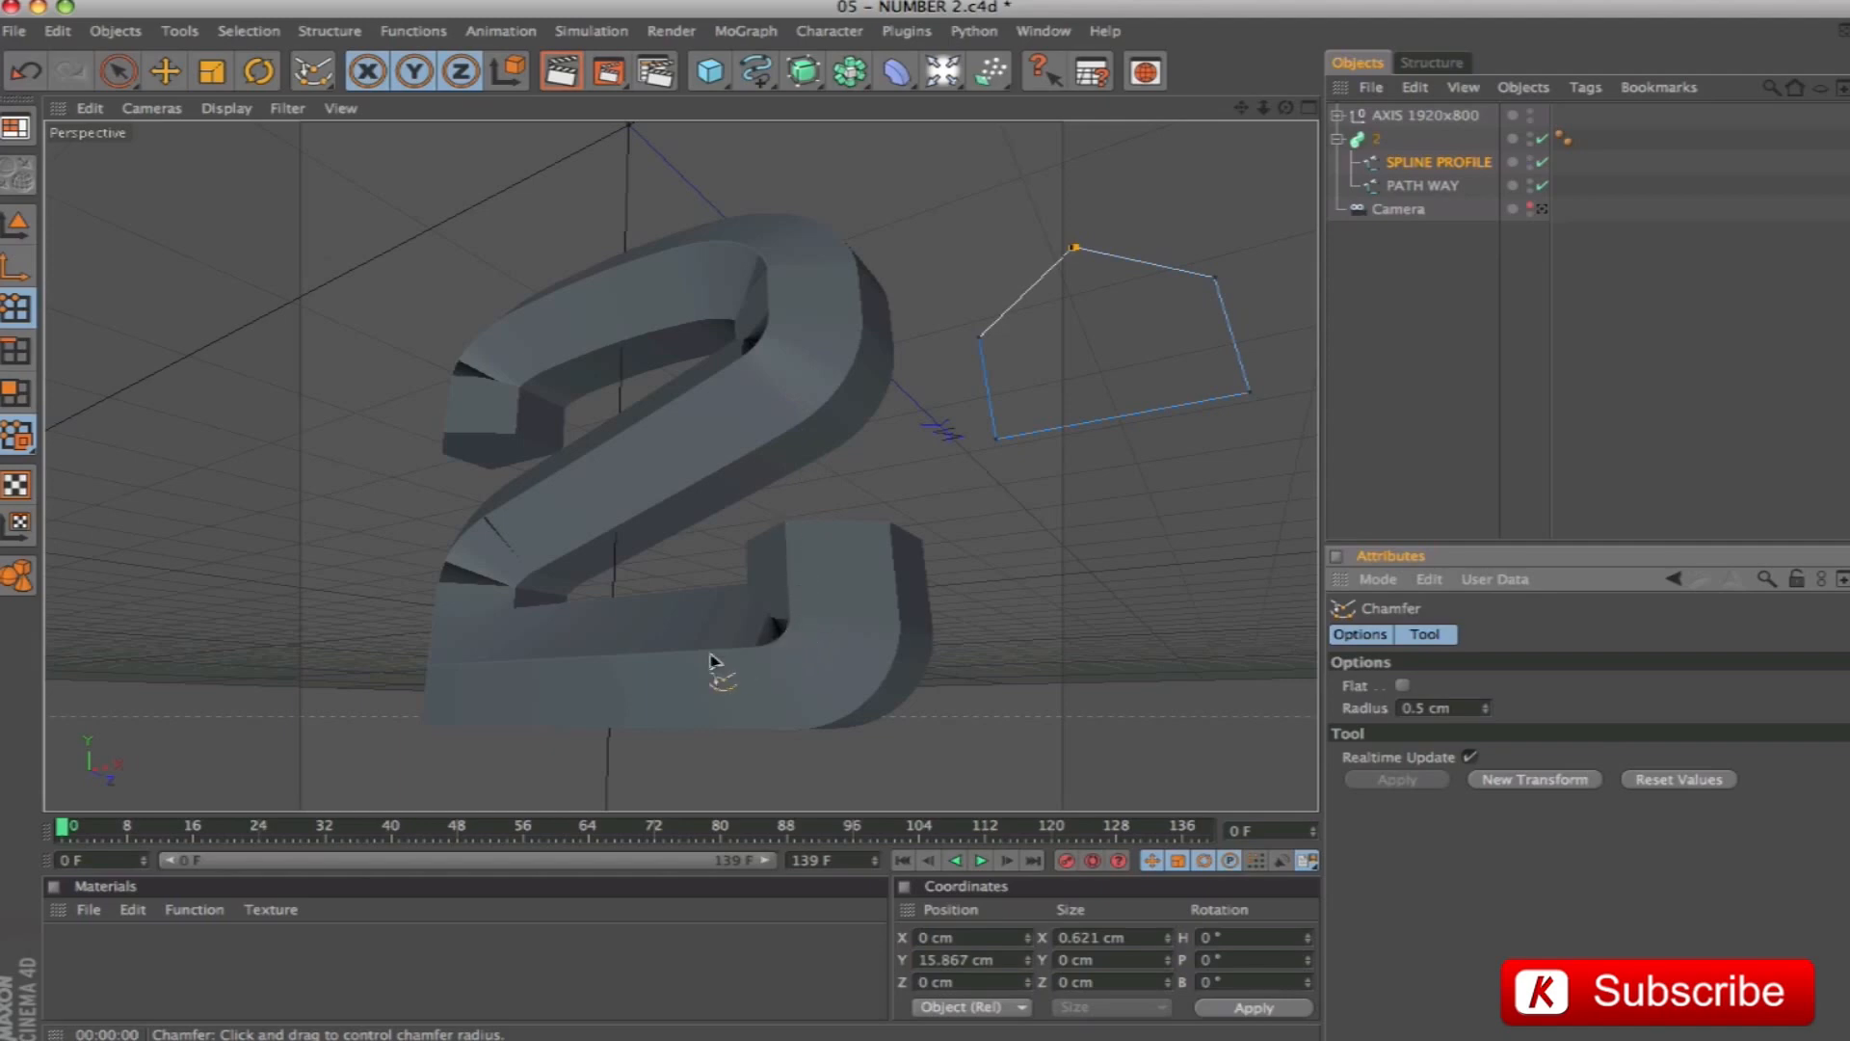
Delete the Phong tag from the sweep named 2 and preview-render the number from two angles
key(ctrl+r)
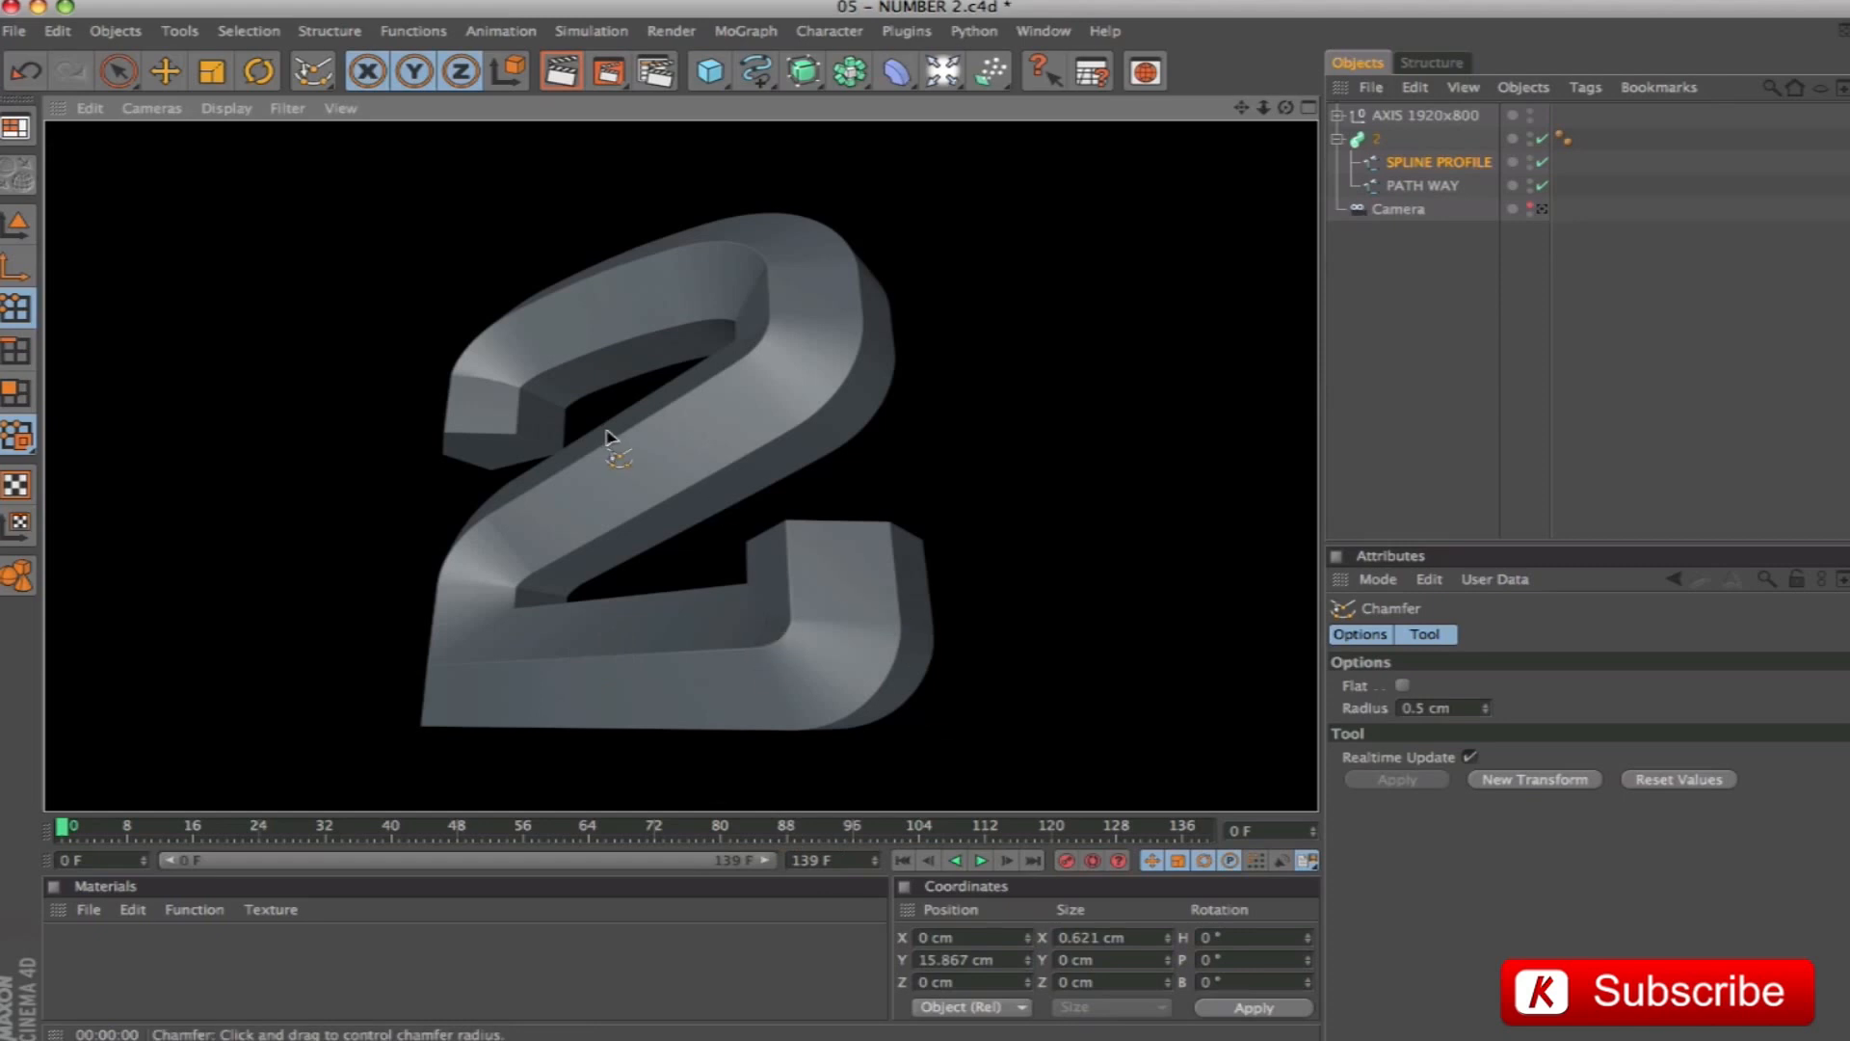
click(1564, 140)
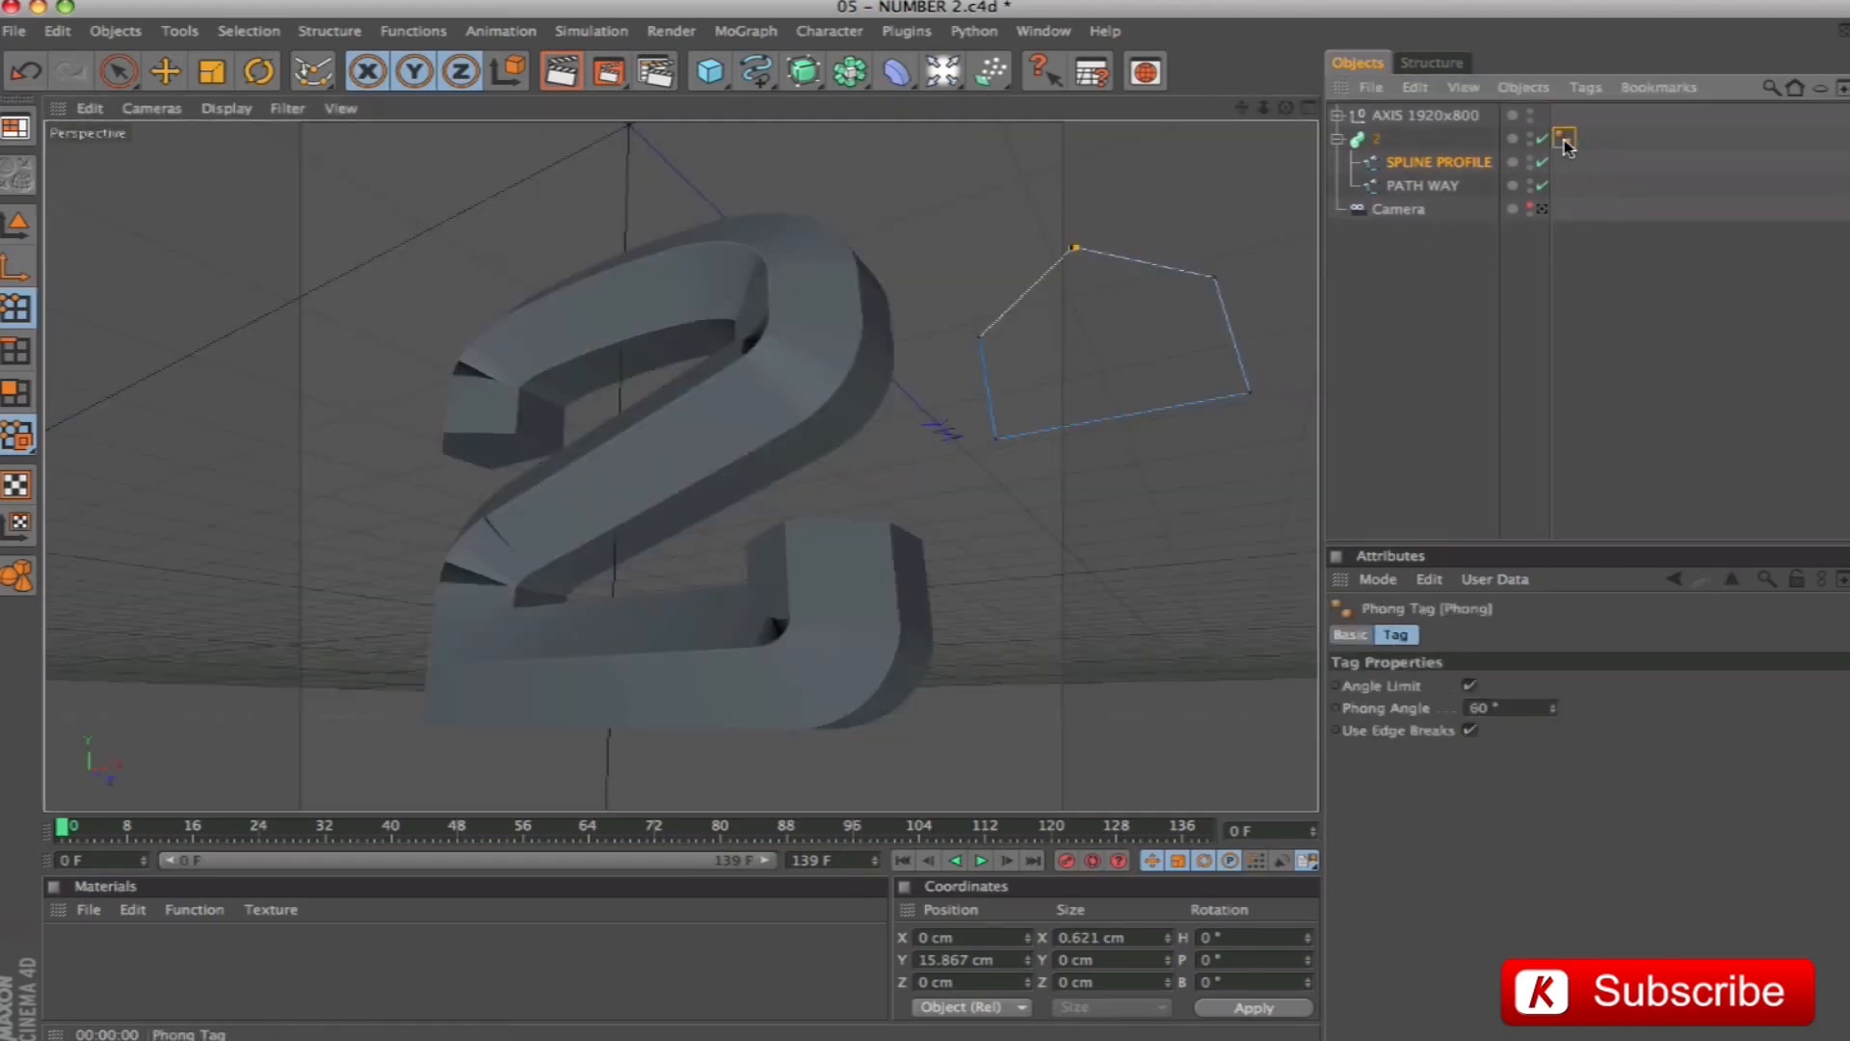
key(Delete)
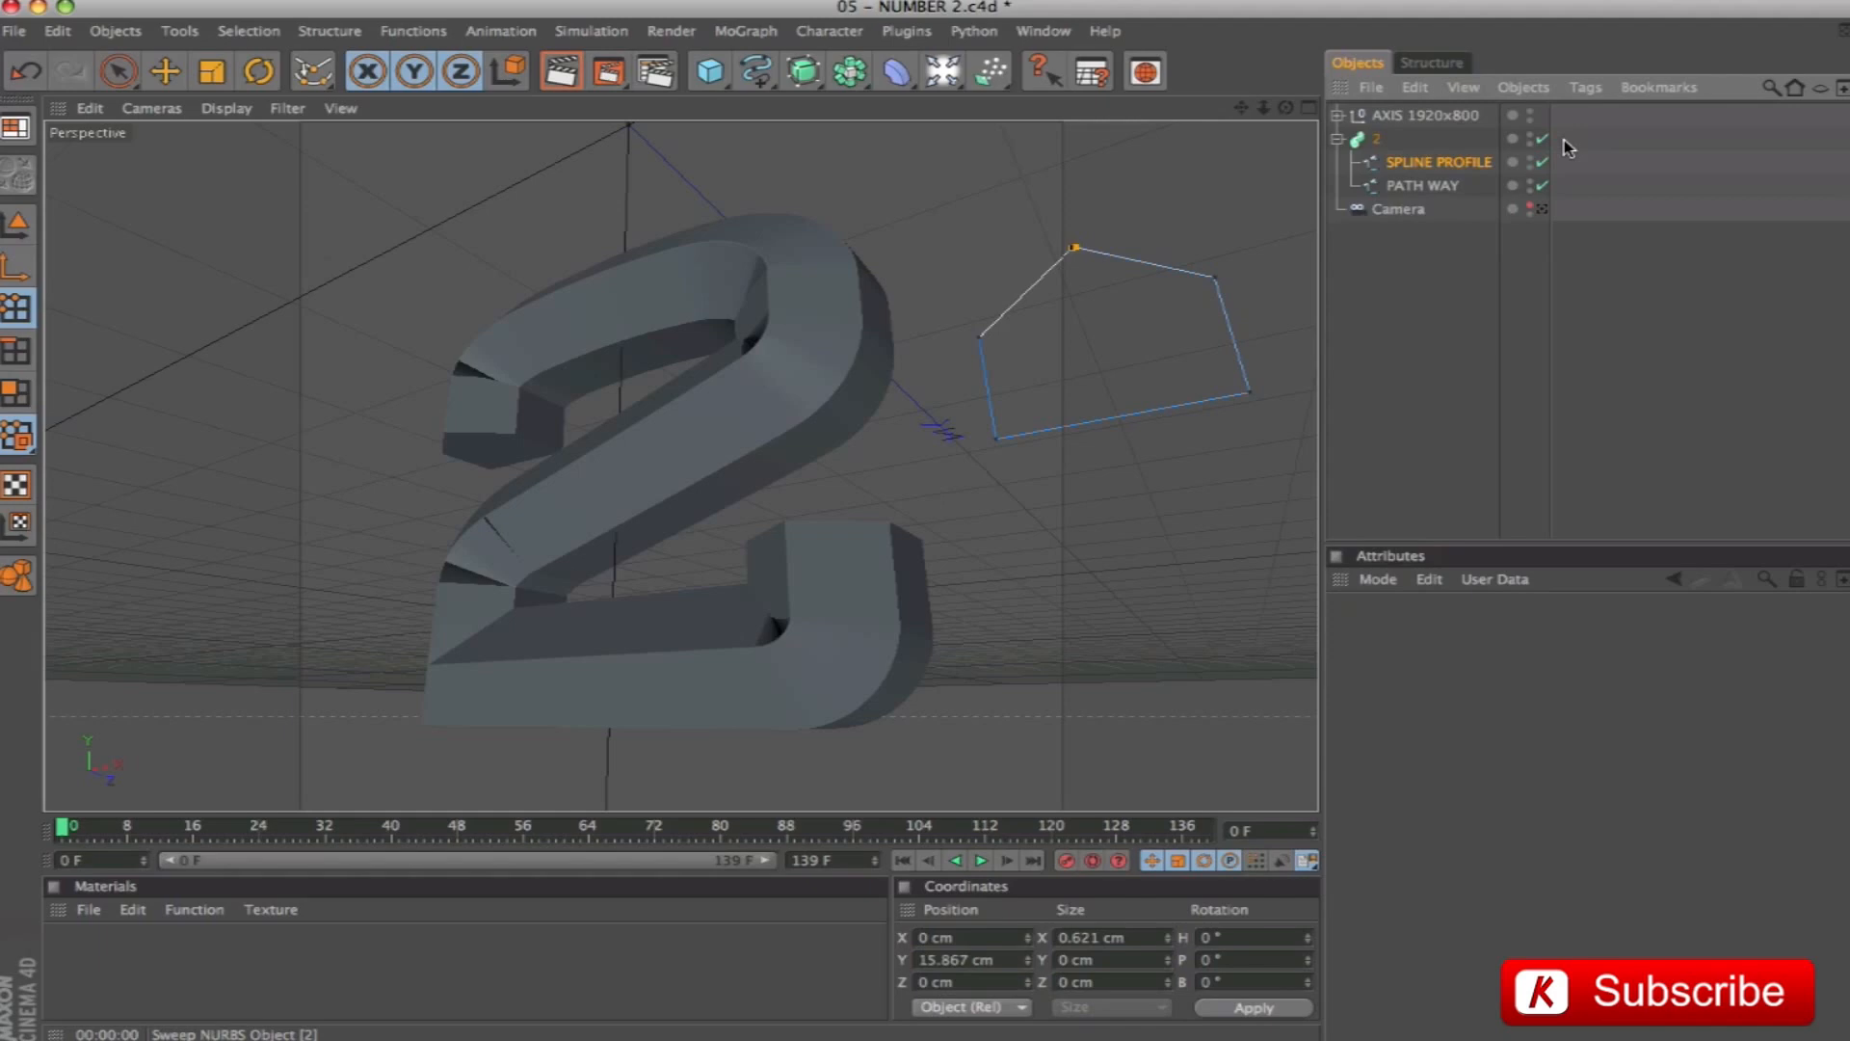
key(super+r)
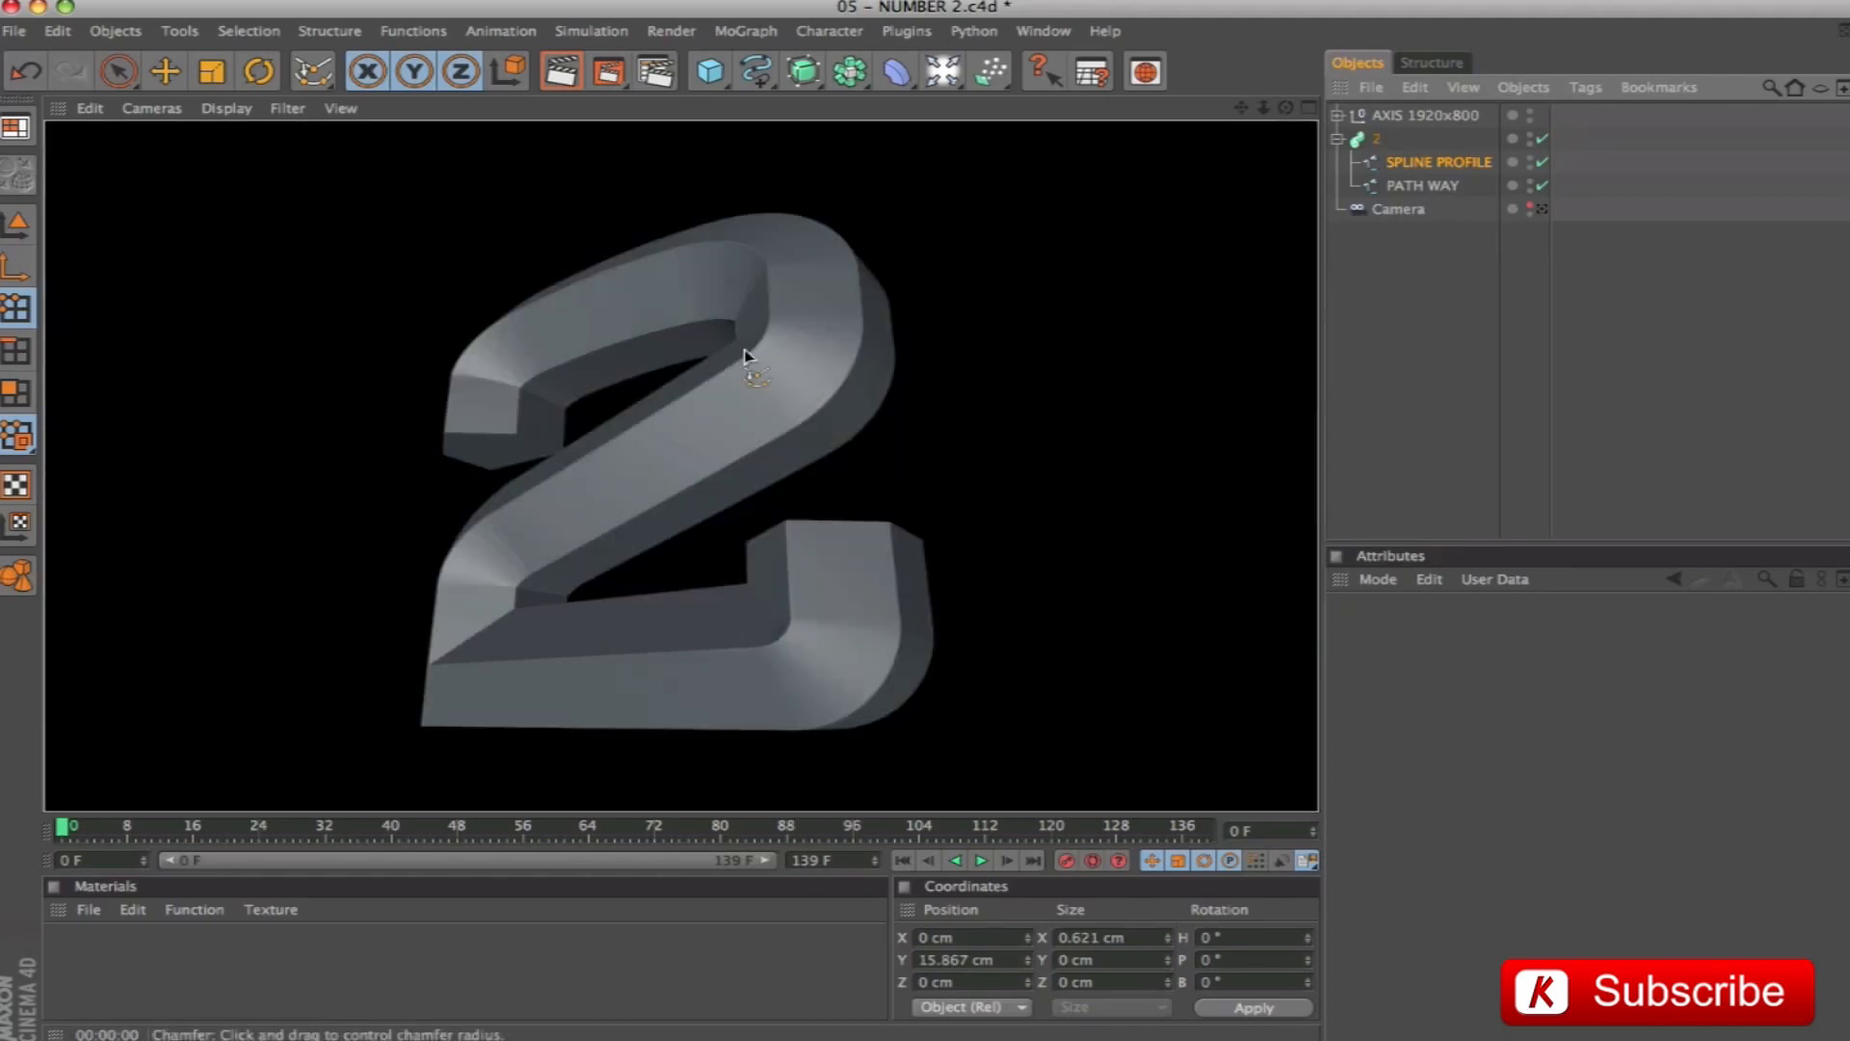
alt+drag(985, 415, 1089, 400)
drag(1244, 111, 1332, 167)
alt+right_drag(931, 292, 836, 299)
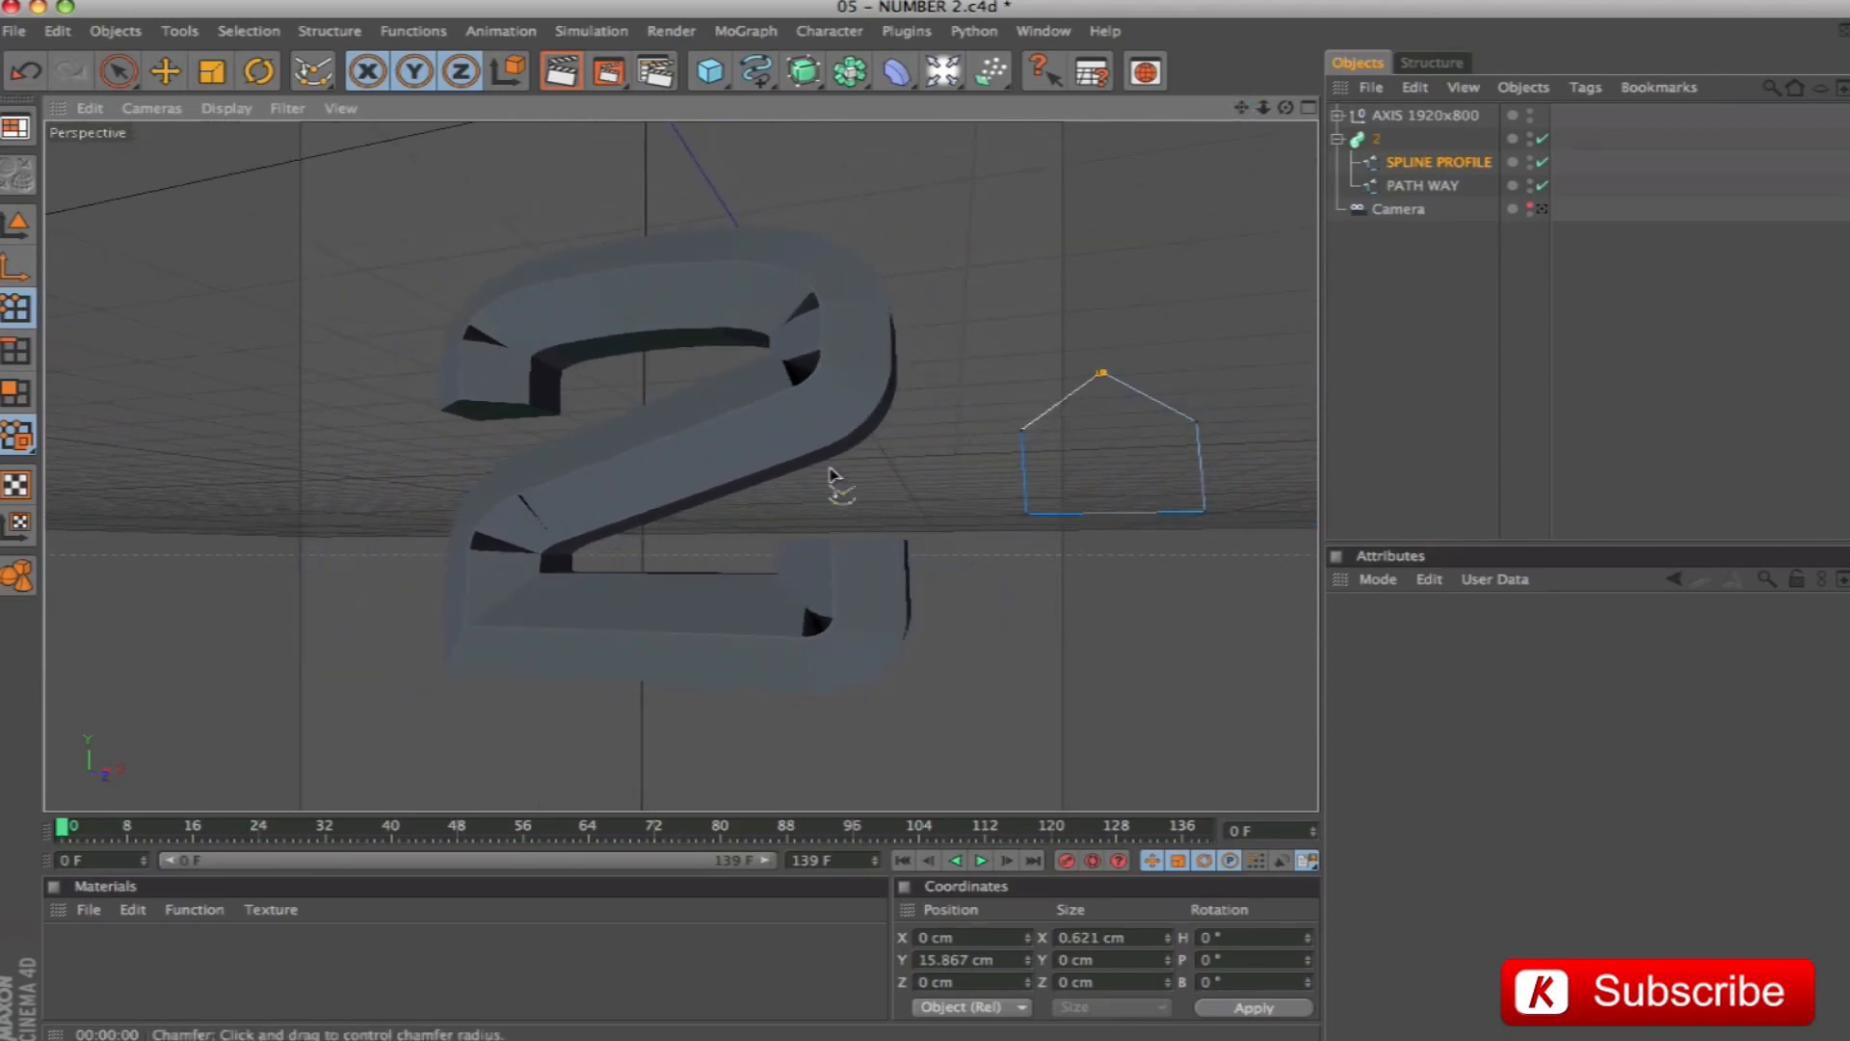
key(ctrl+r)
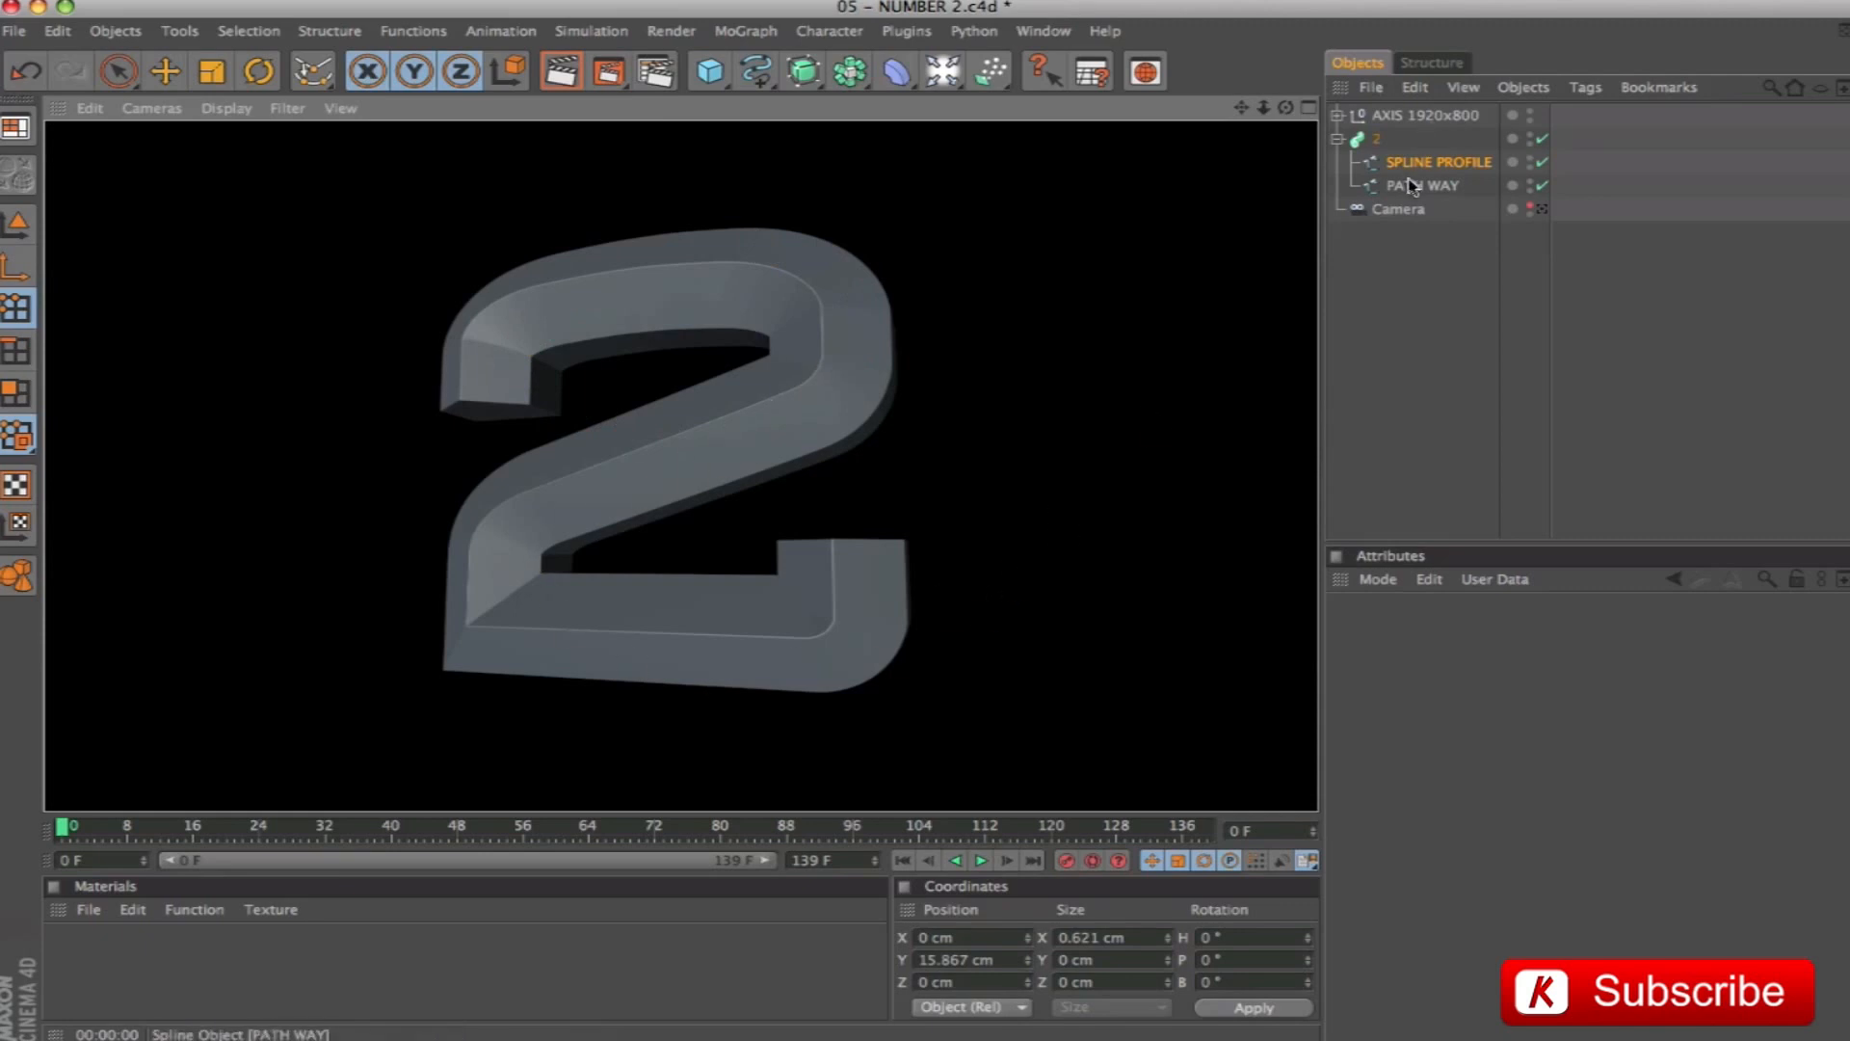
Chamfer the two side points and two base points of SPLINE PROFILE with a radius of 1 cm
click(1435, 162)
drag(124, 74, 206, 91)
drag(975, 418, 1242, 546)
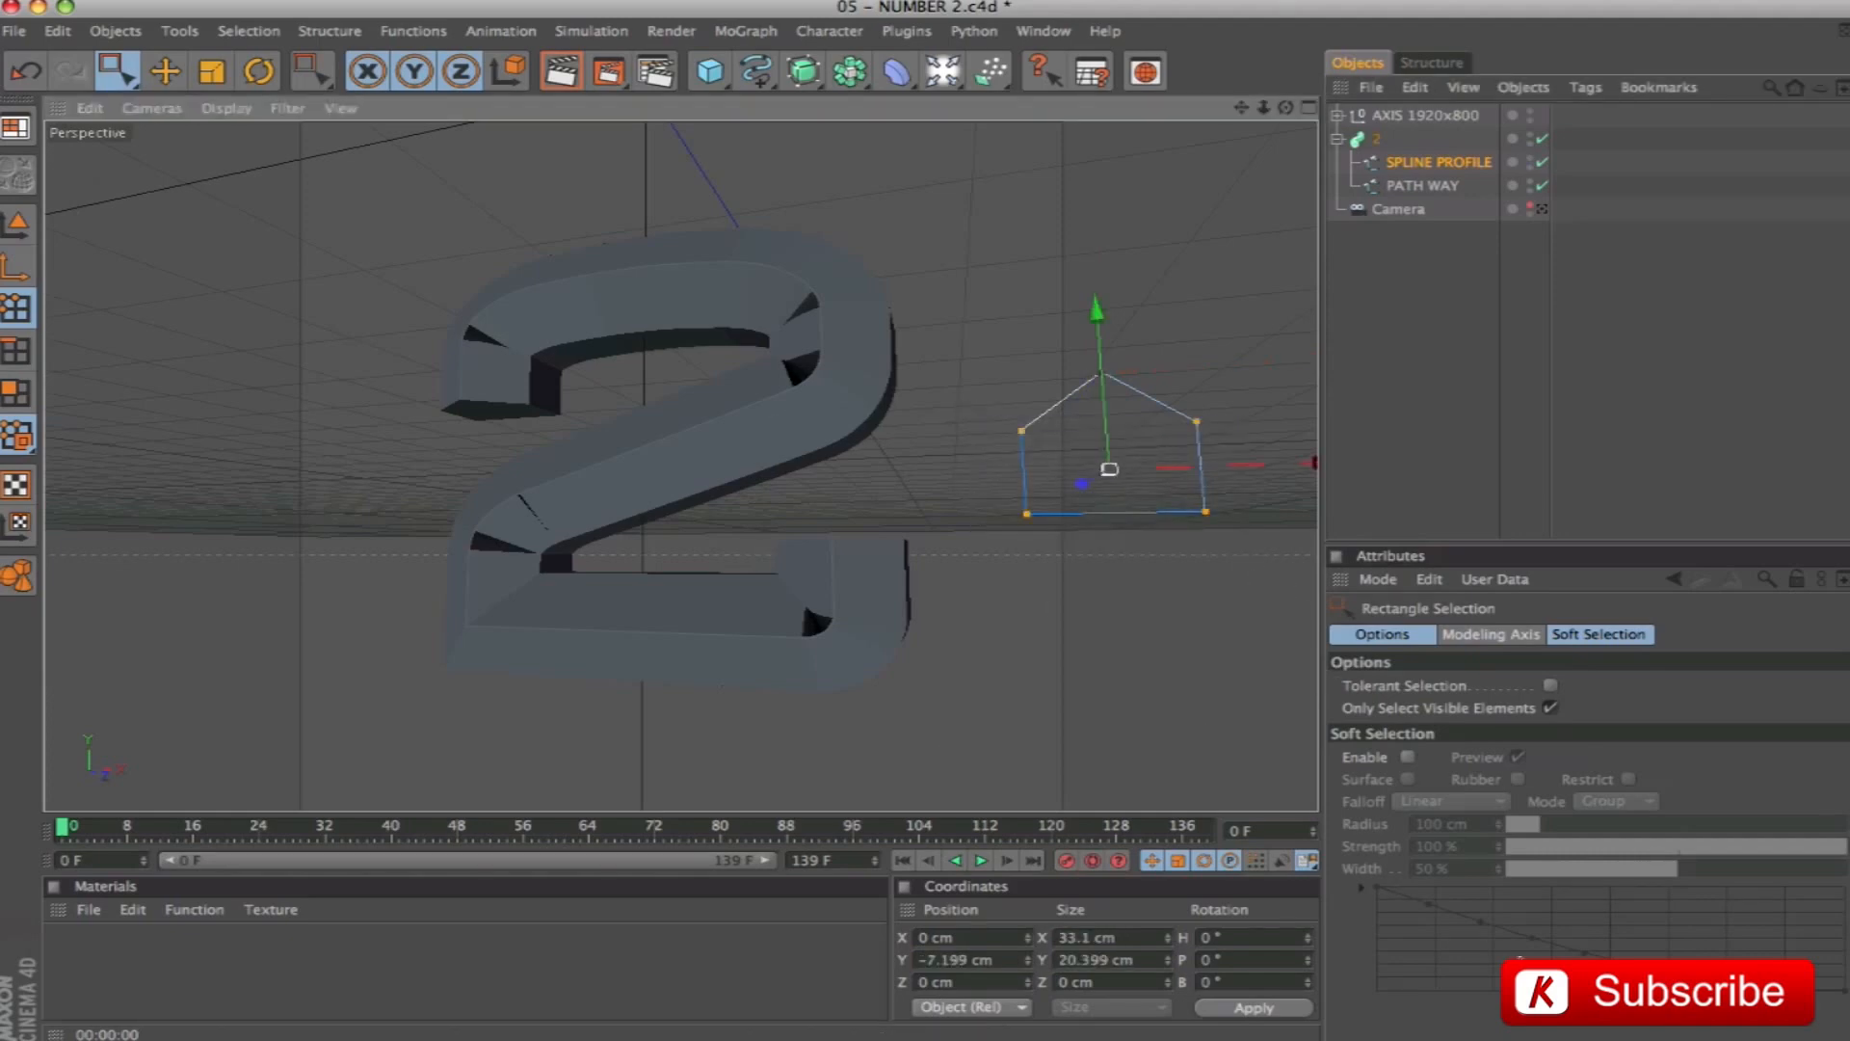
right_click(932, 547)
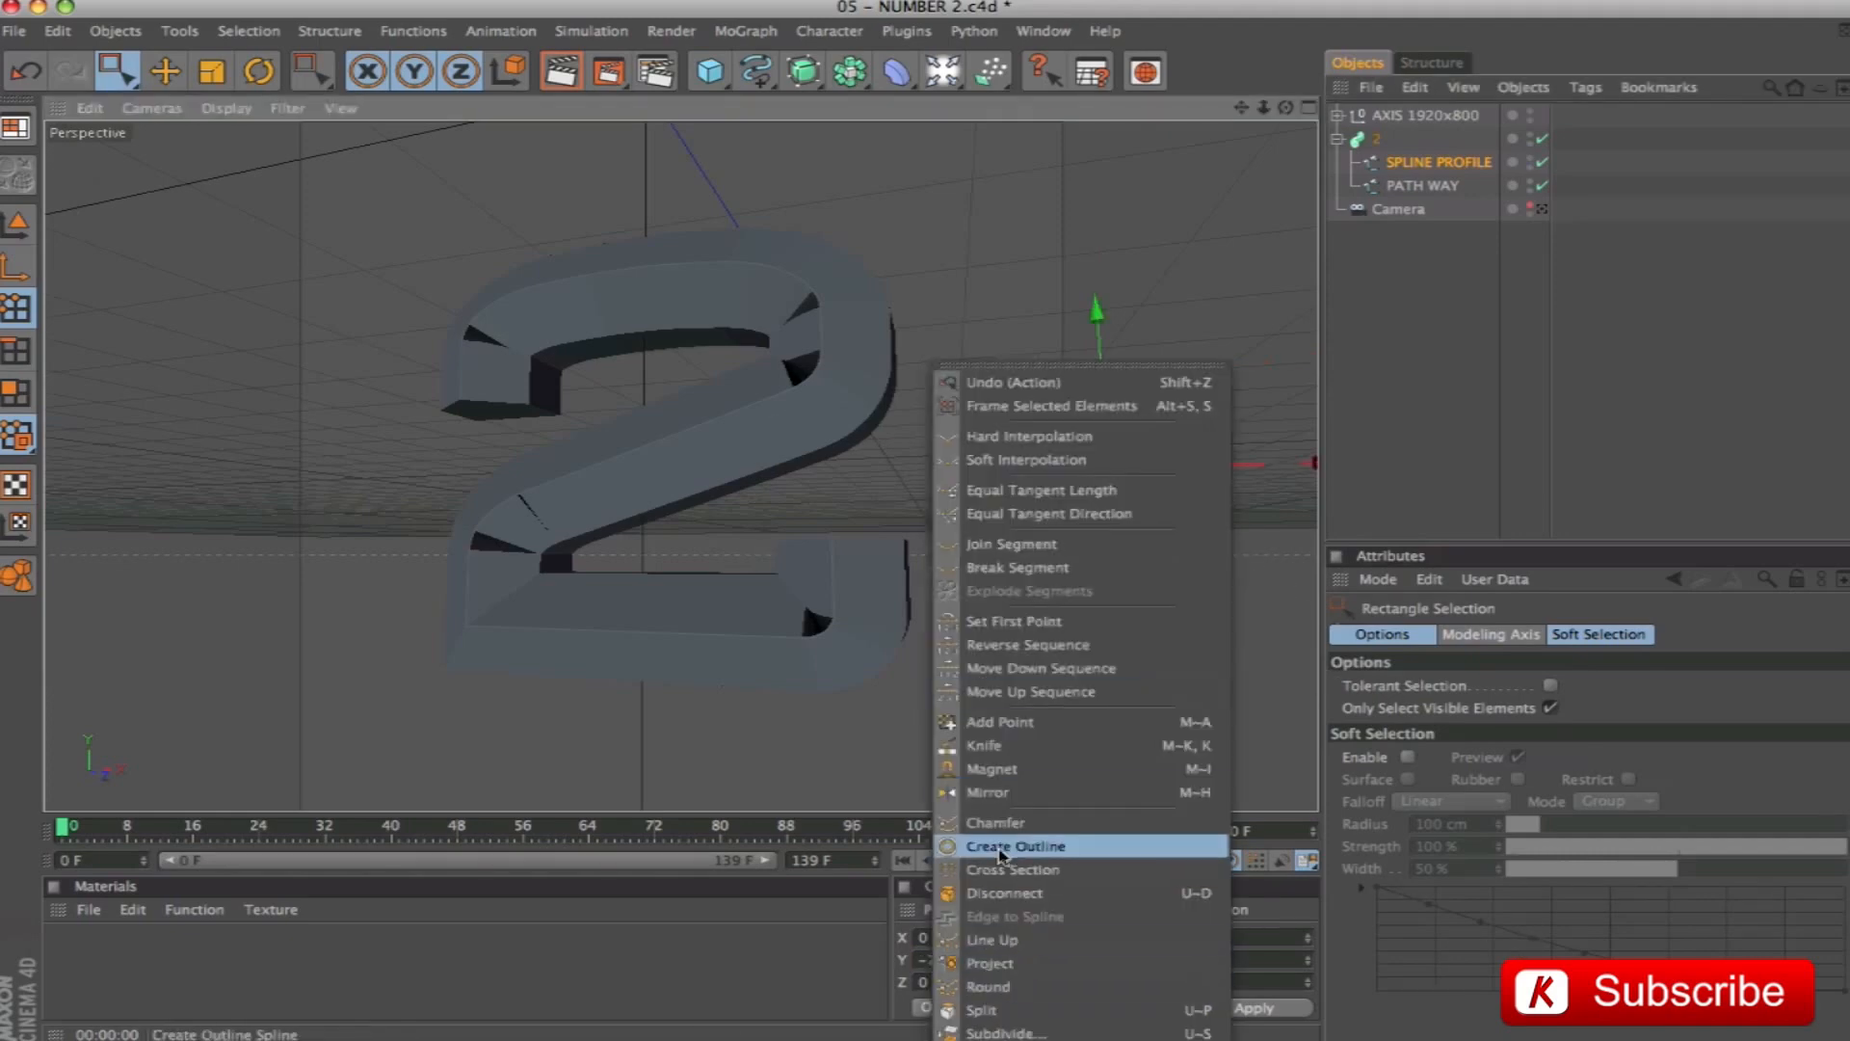
click(999, 824)
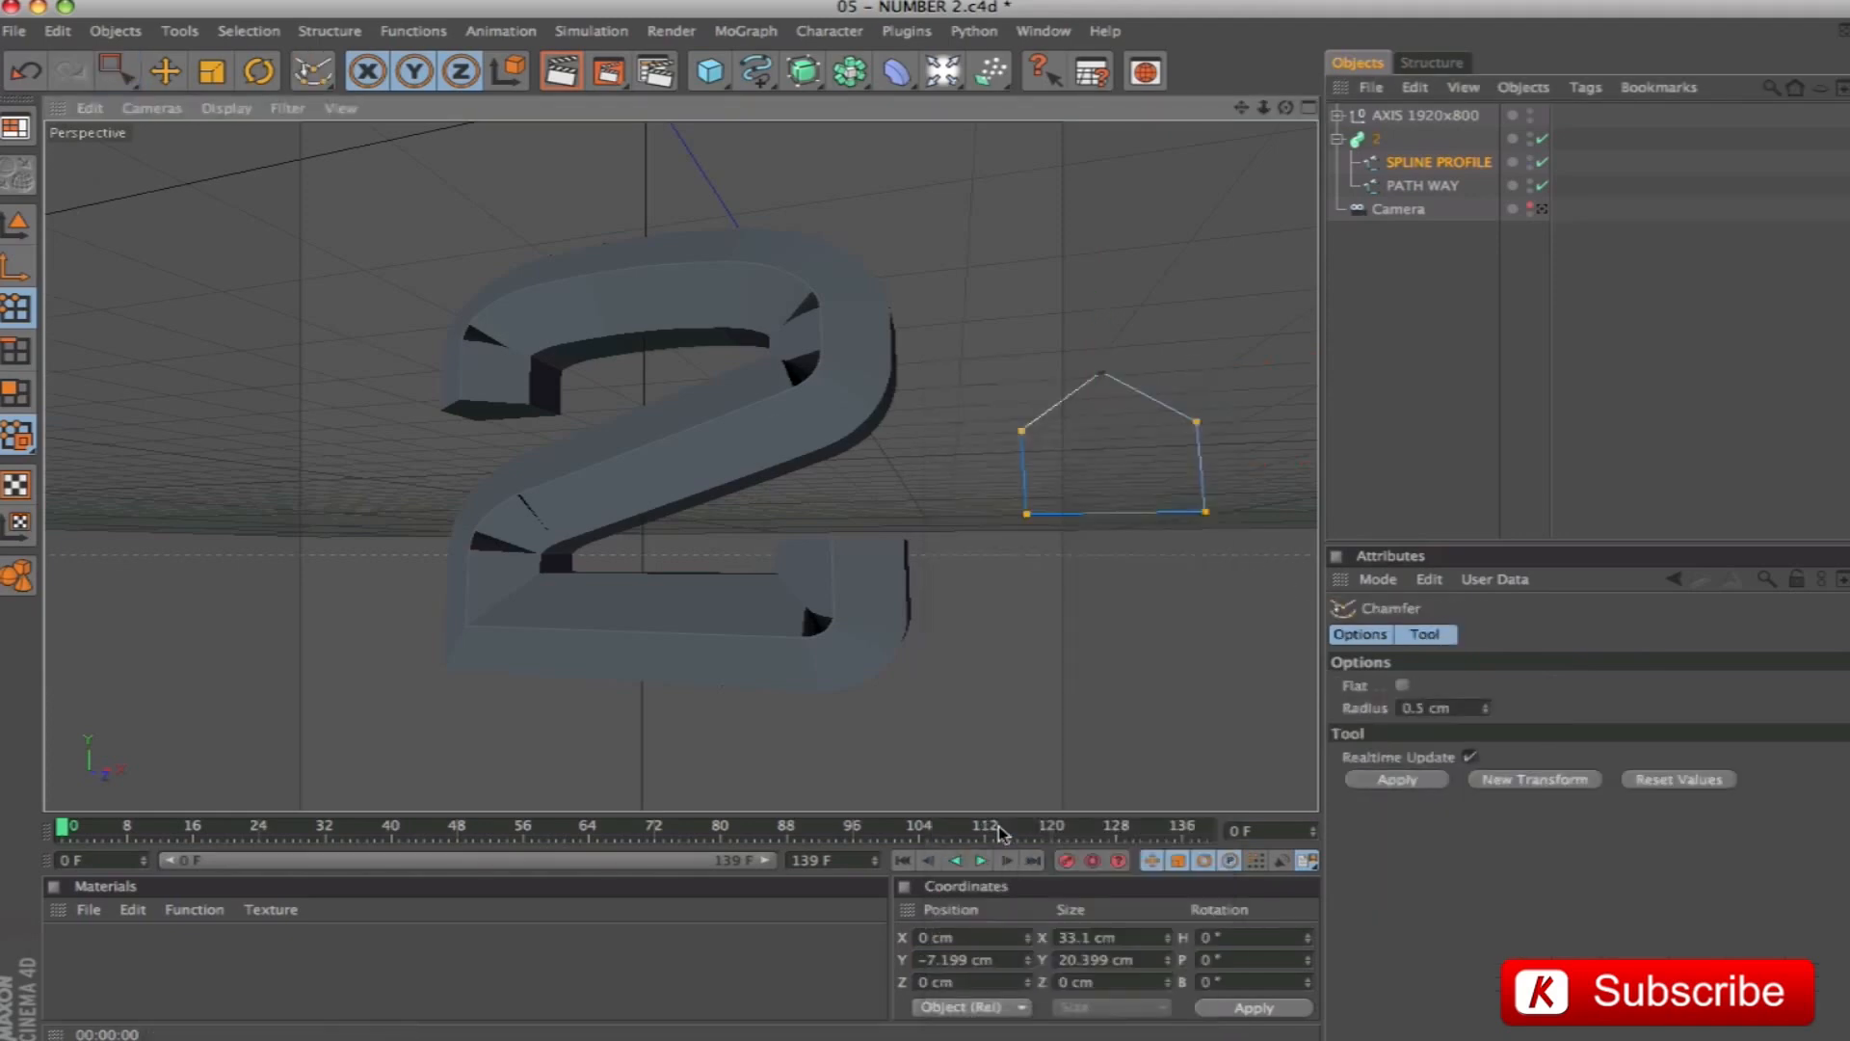
click(1467, 708)
text(1)
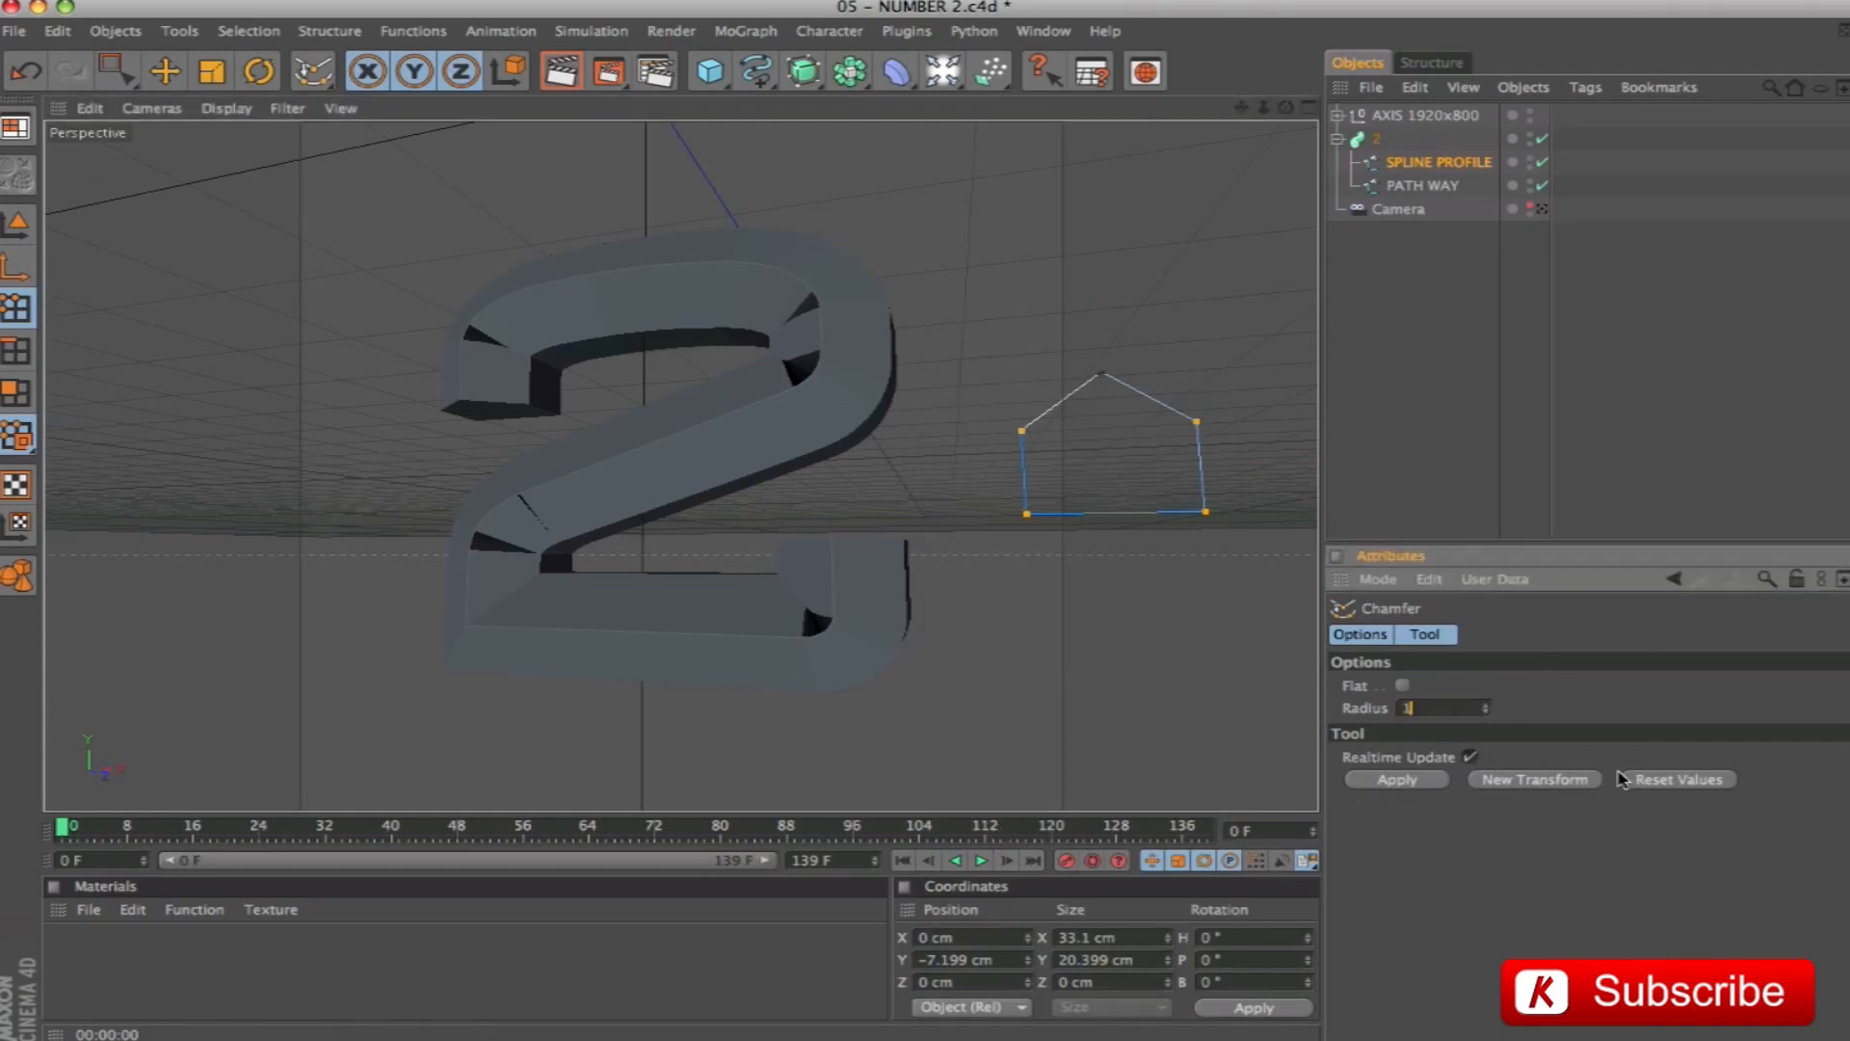
key(Return)
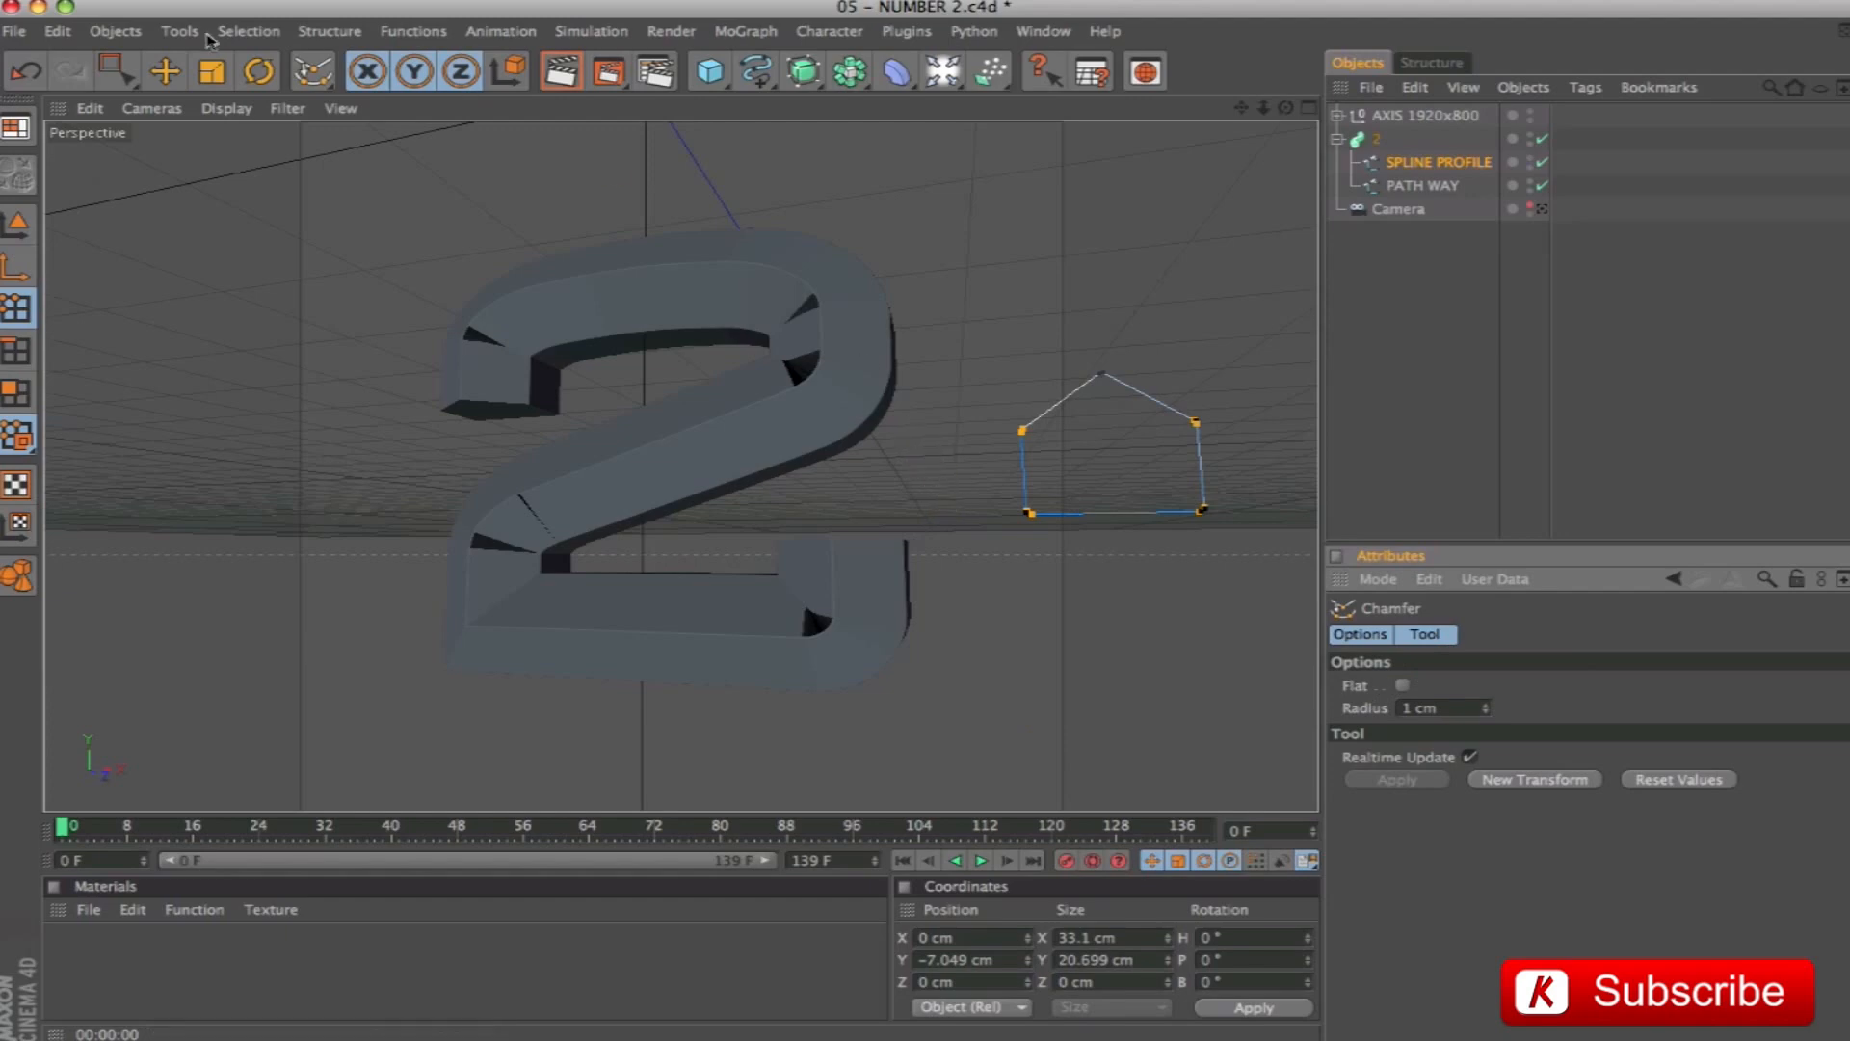
Preview-render the number with its chamfered profile and inspect its edges from different angles
click(171, 68)
alt+drag(861, 543, 898, 597)
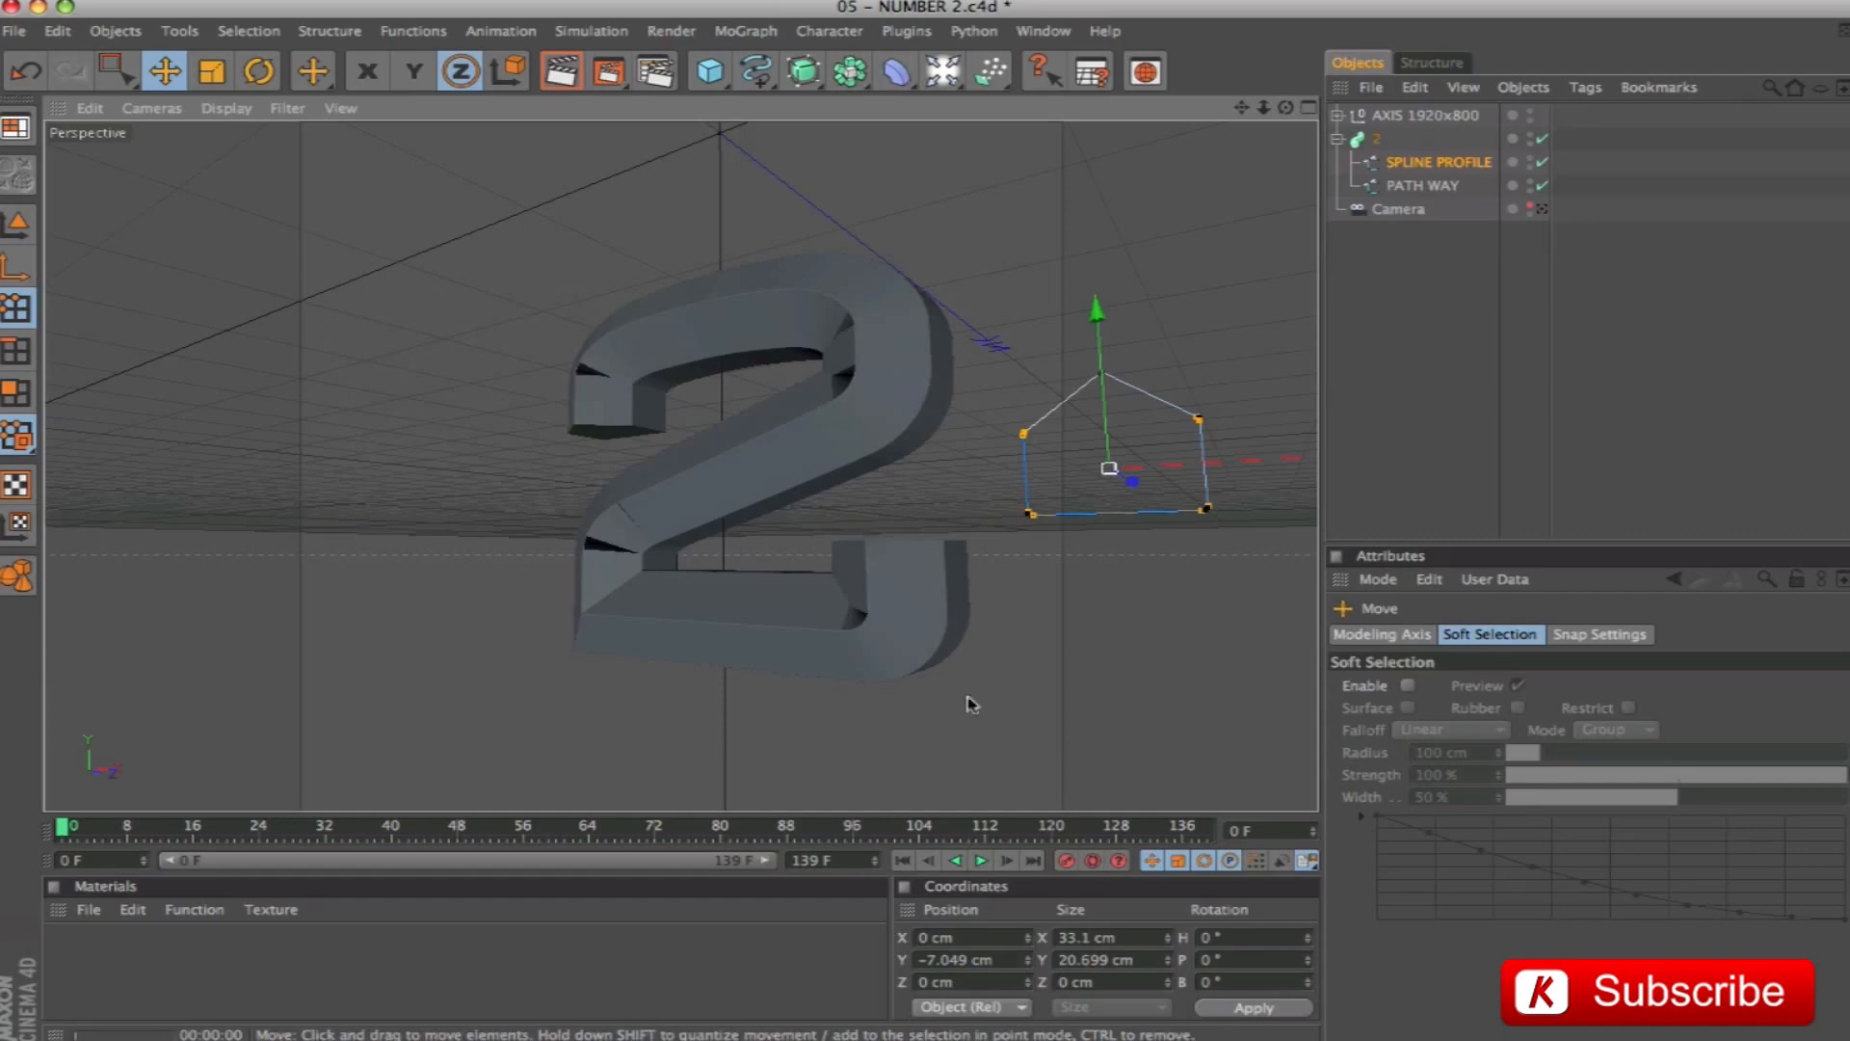
key(ctrl+r)
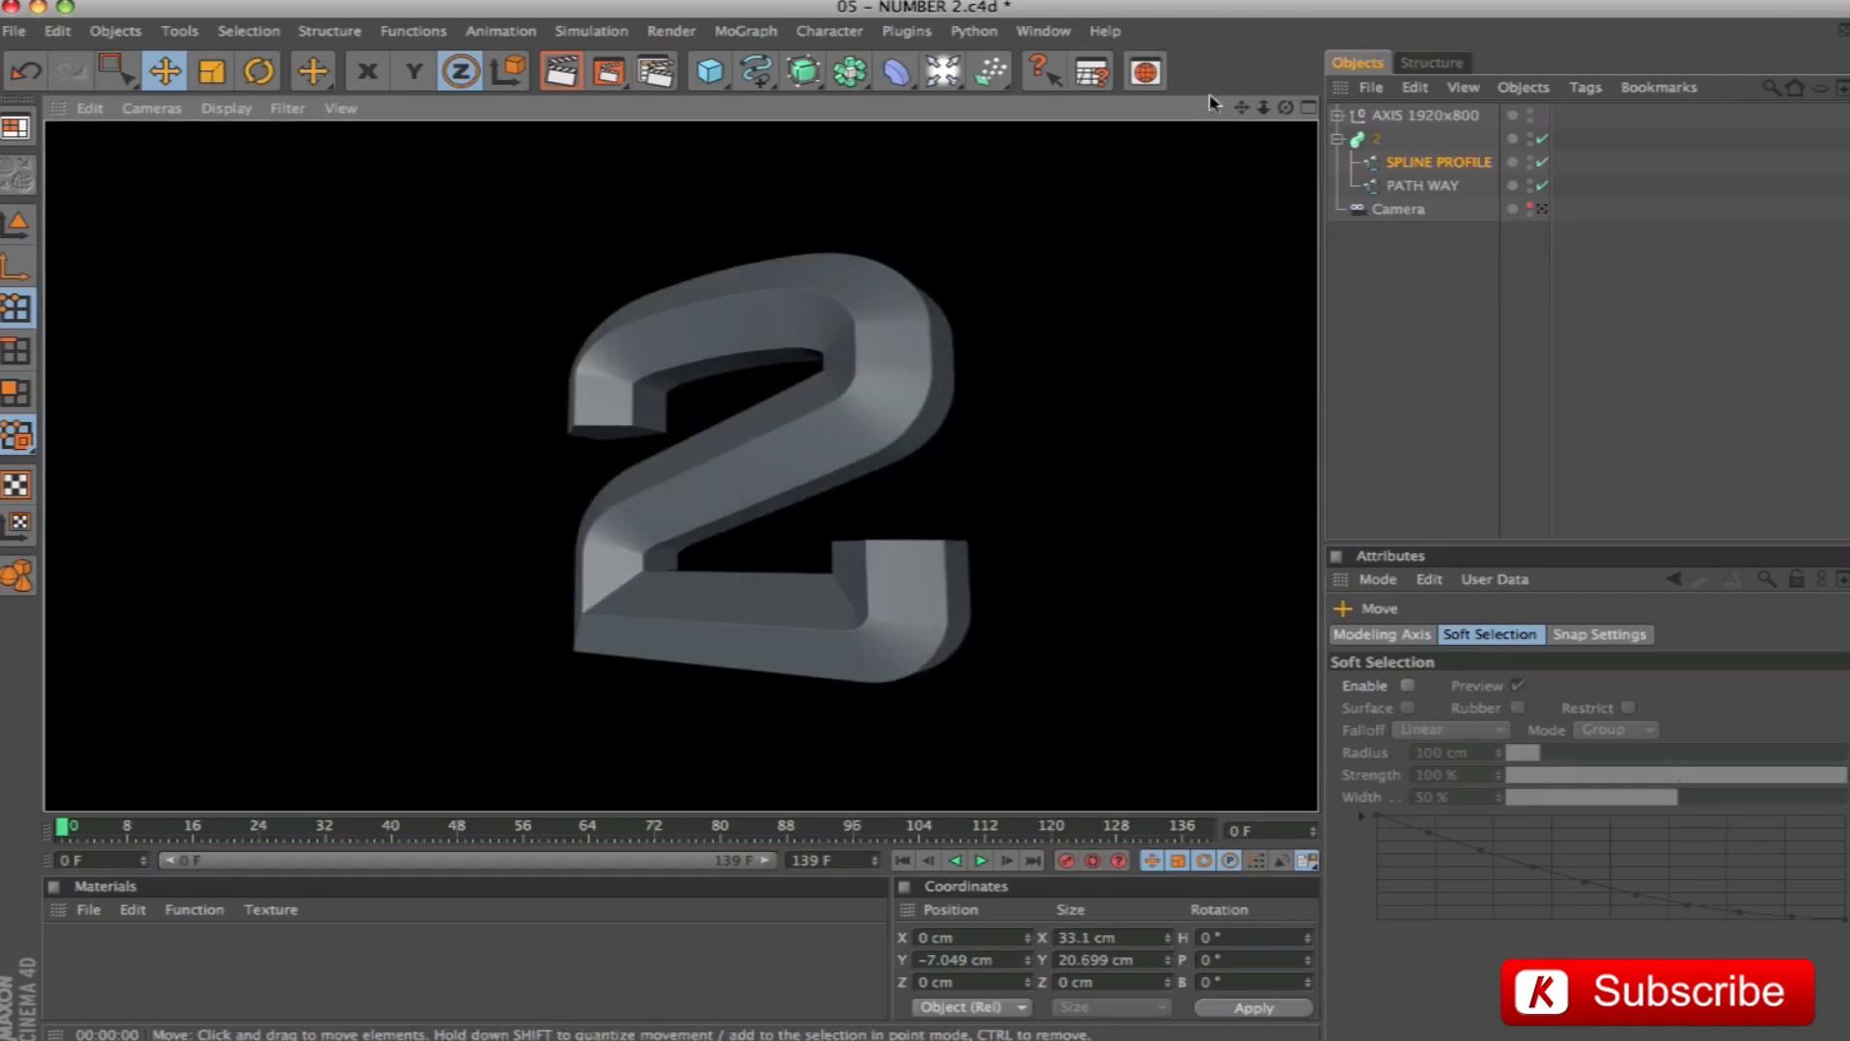
drag(1243, 108, 1141, 107)
mouse_move(985, 291)
alt+mouse_down()
mouse_move(1046, 323)
mouse_move(1008, 280)
alt+mouse_up()
drag(1241, 107, 1379, 160)
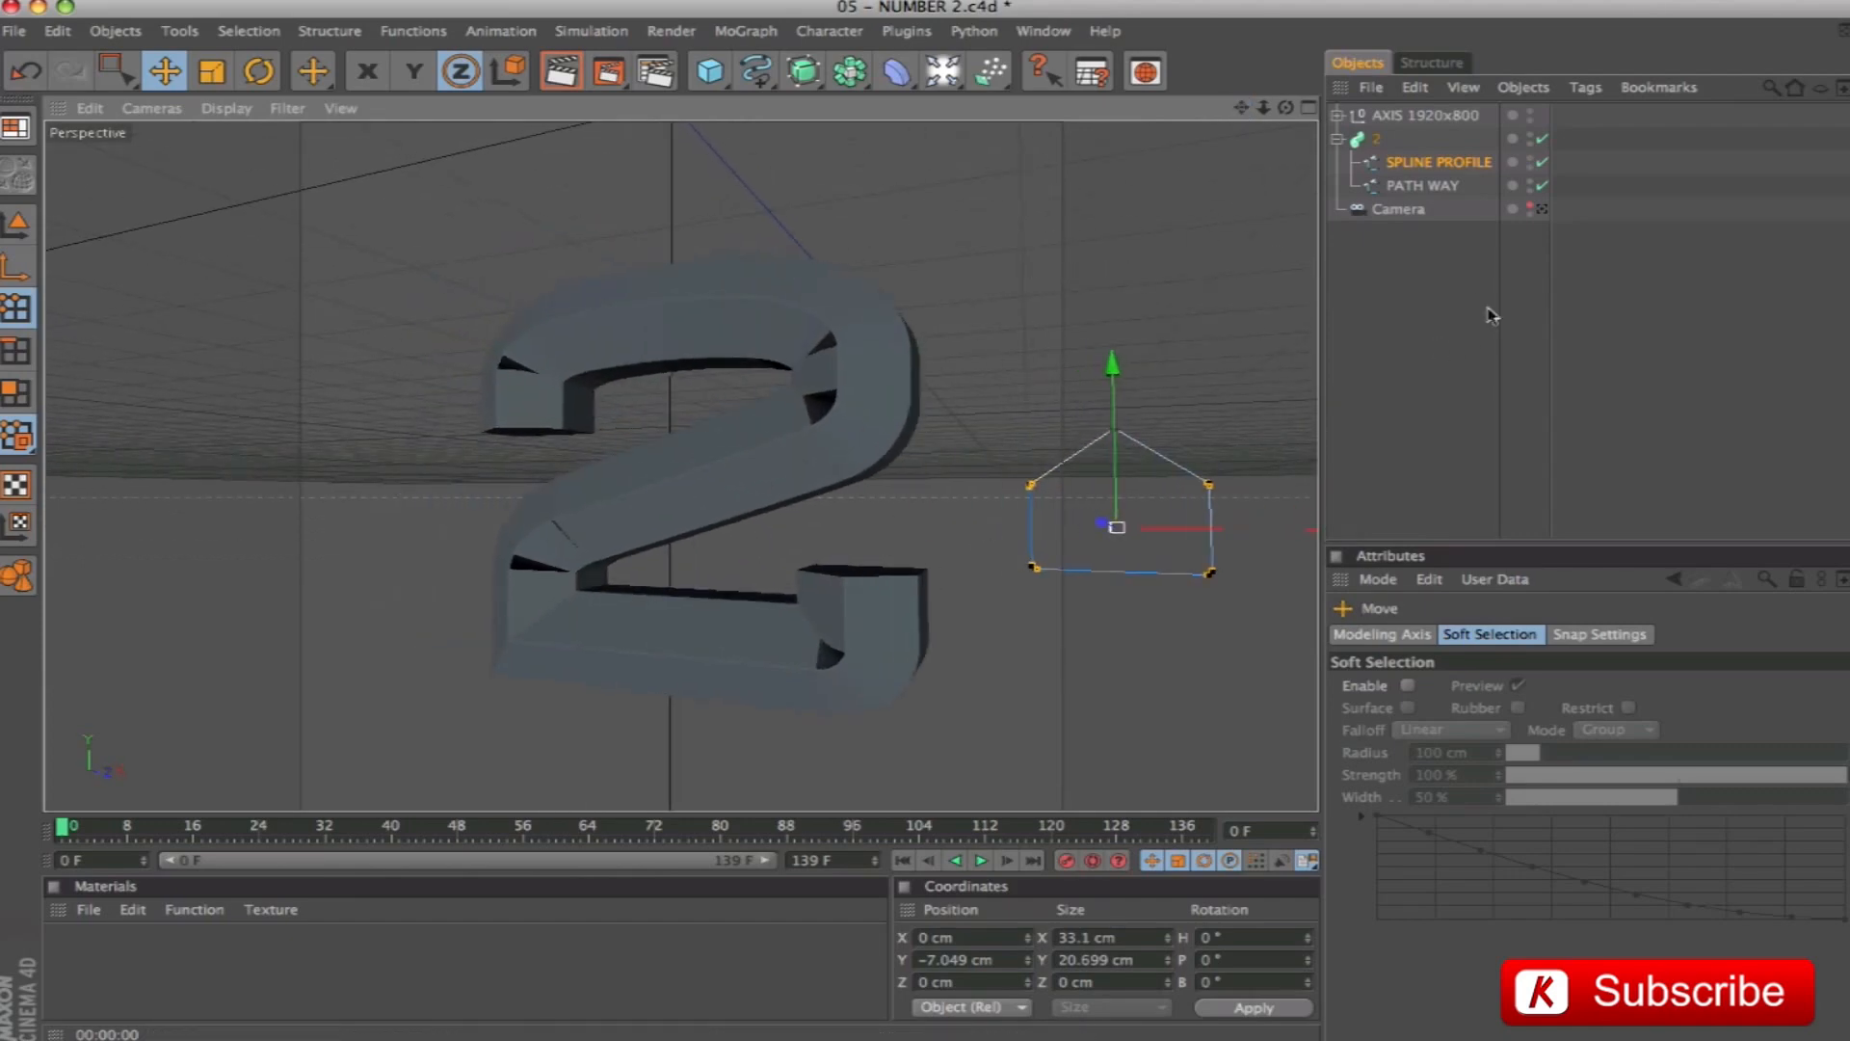
Taper the end of the sweep named 2 by adding a point near the end of its Scale curve and slightly lowering the end point
click(1373, 140)
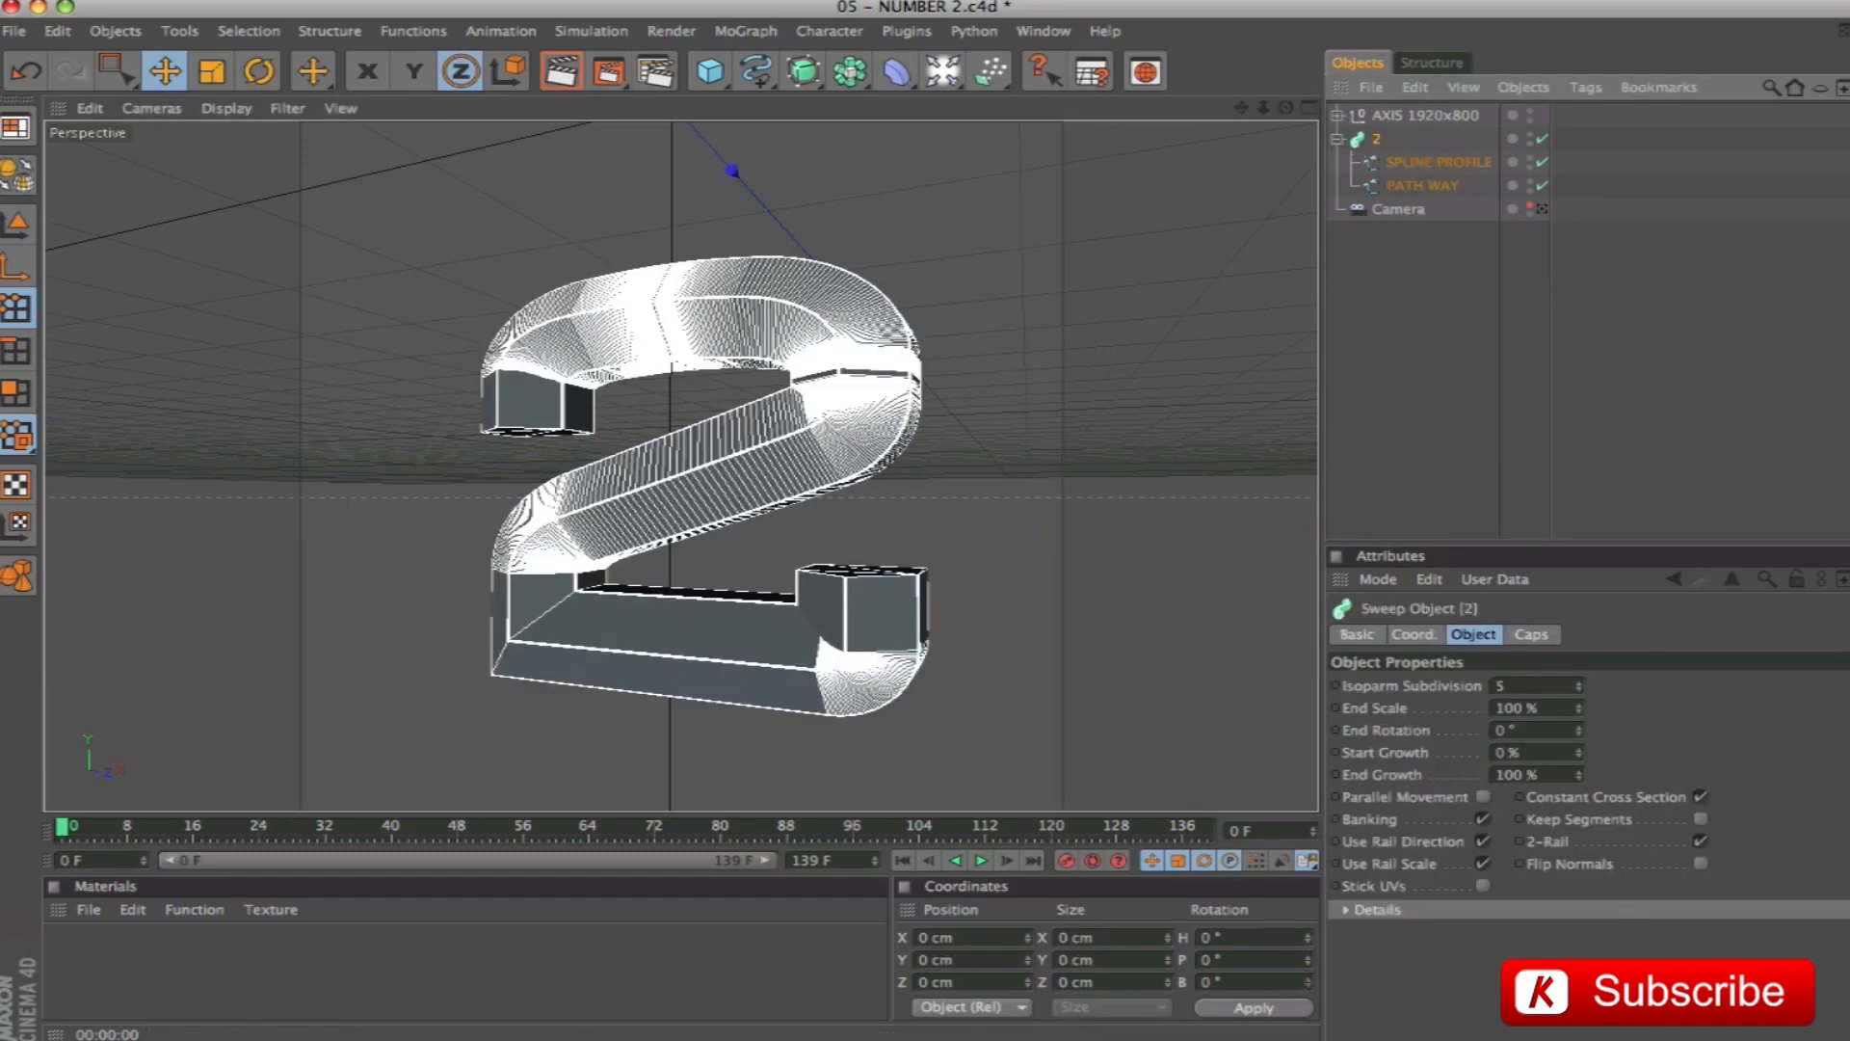
click(1347, 910)
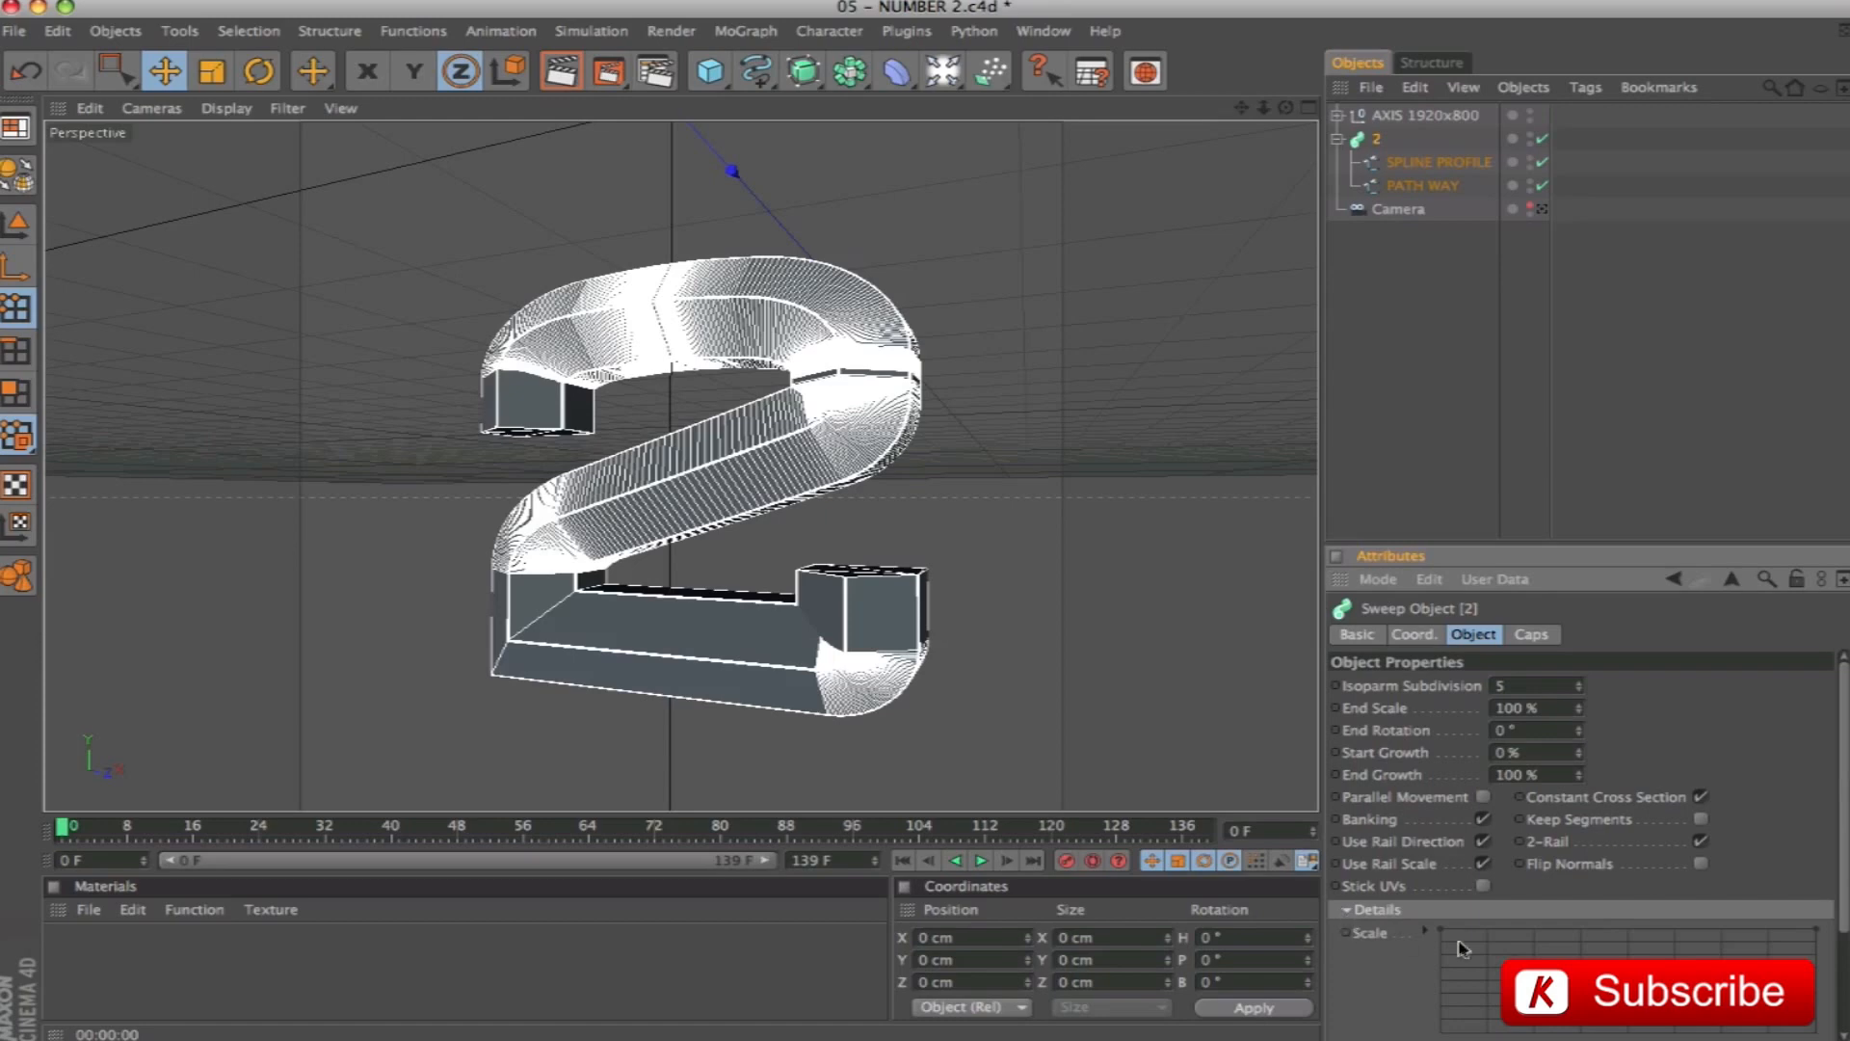
scroll(1842, 795, down, 3)
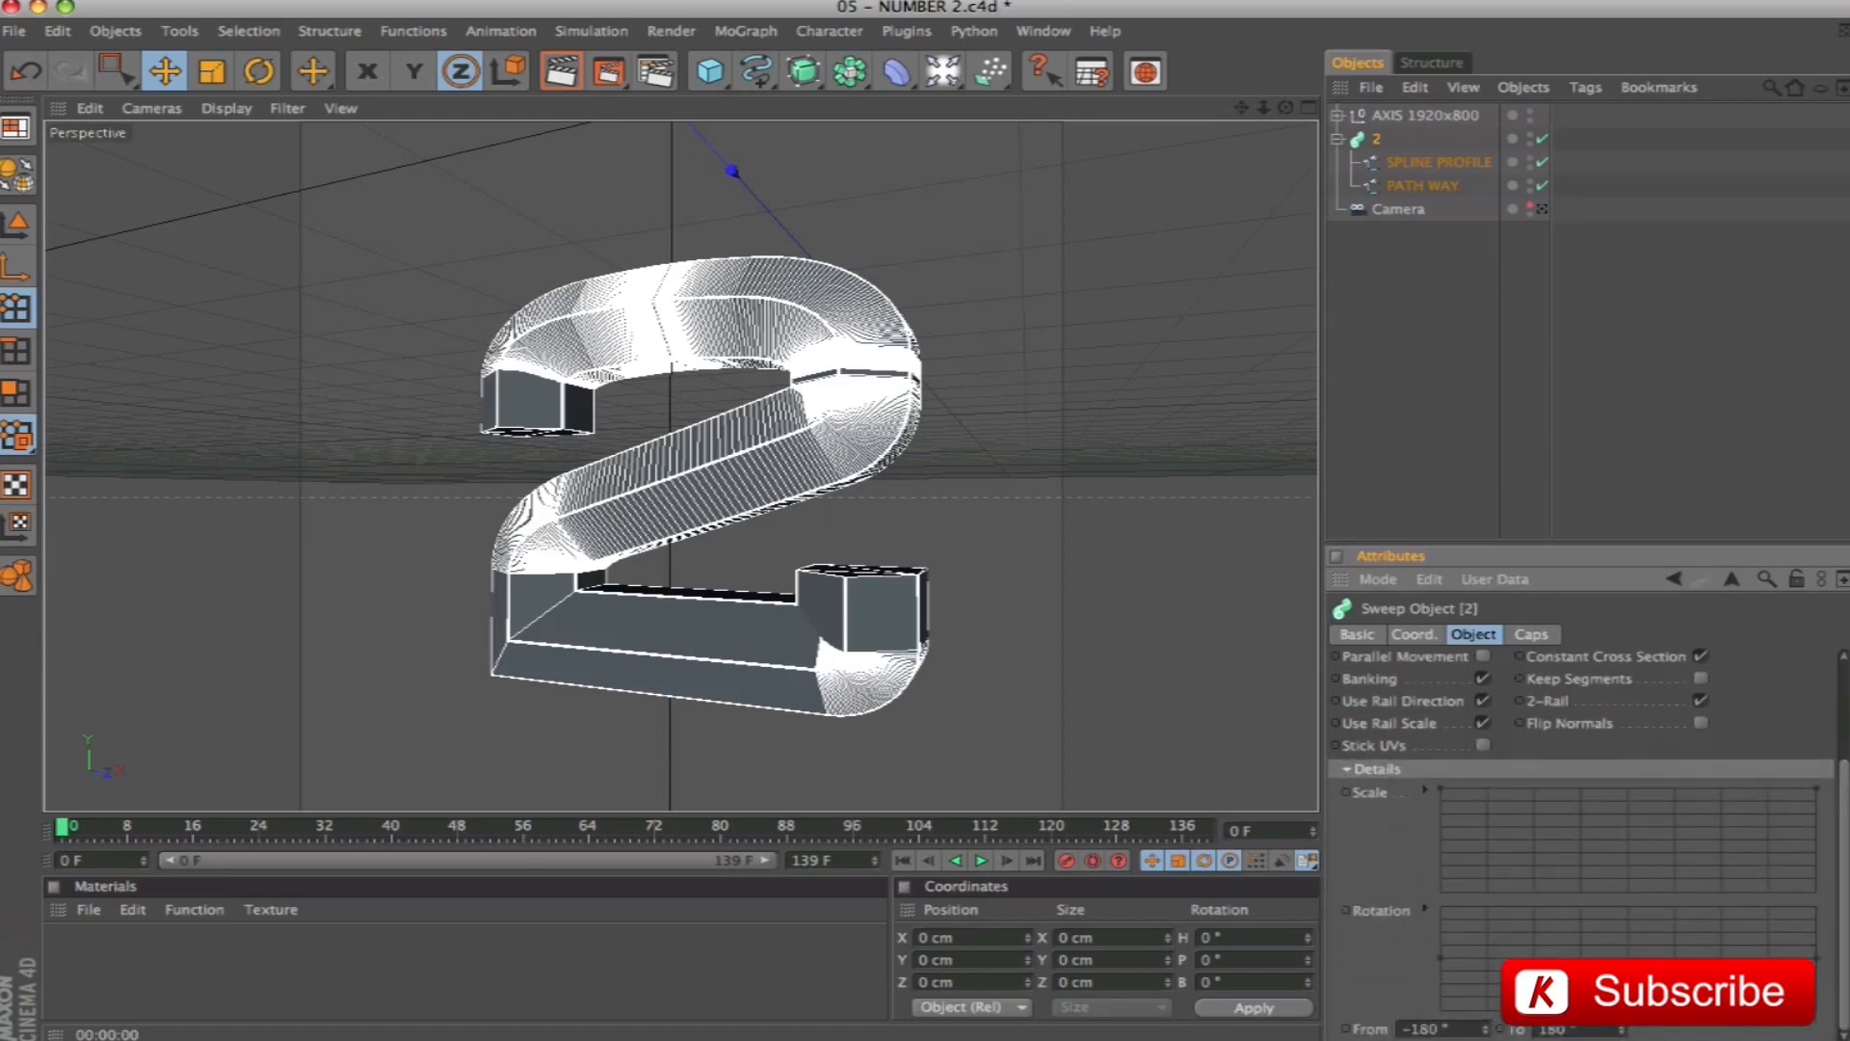
drag(1818, 790, 1831, 935)
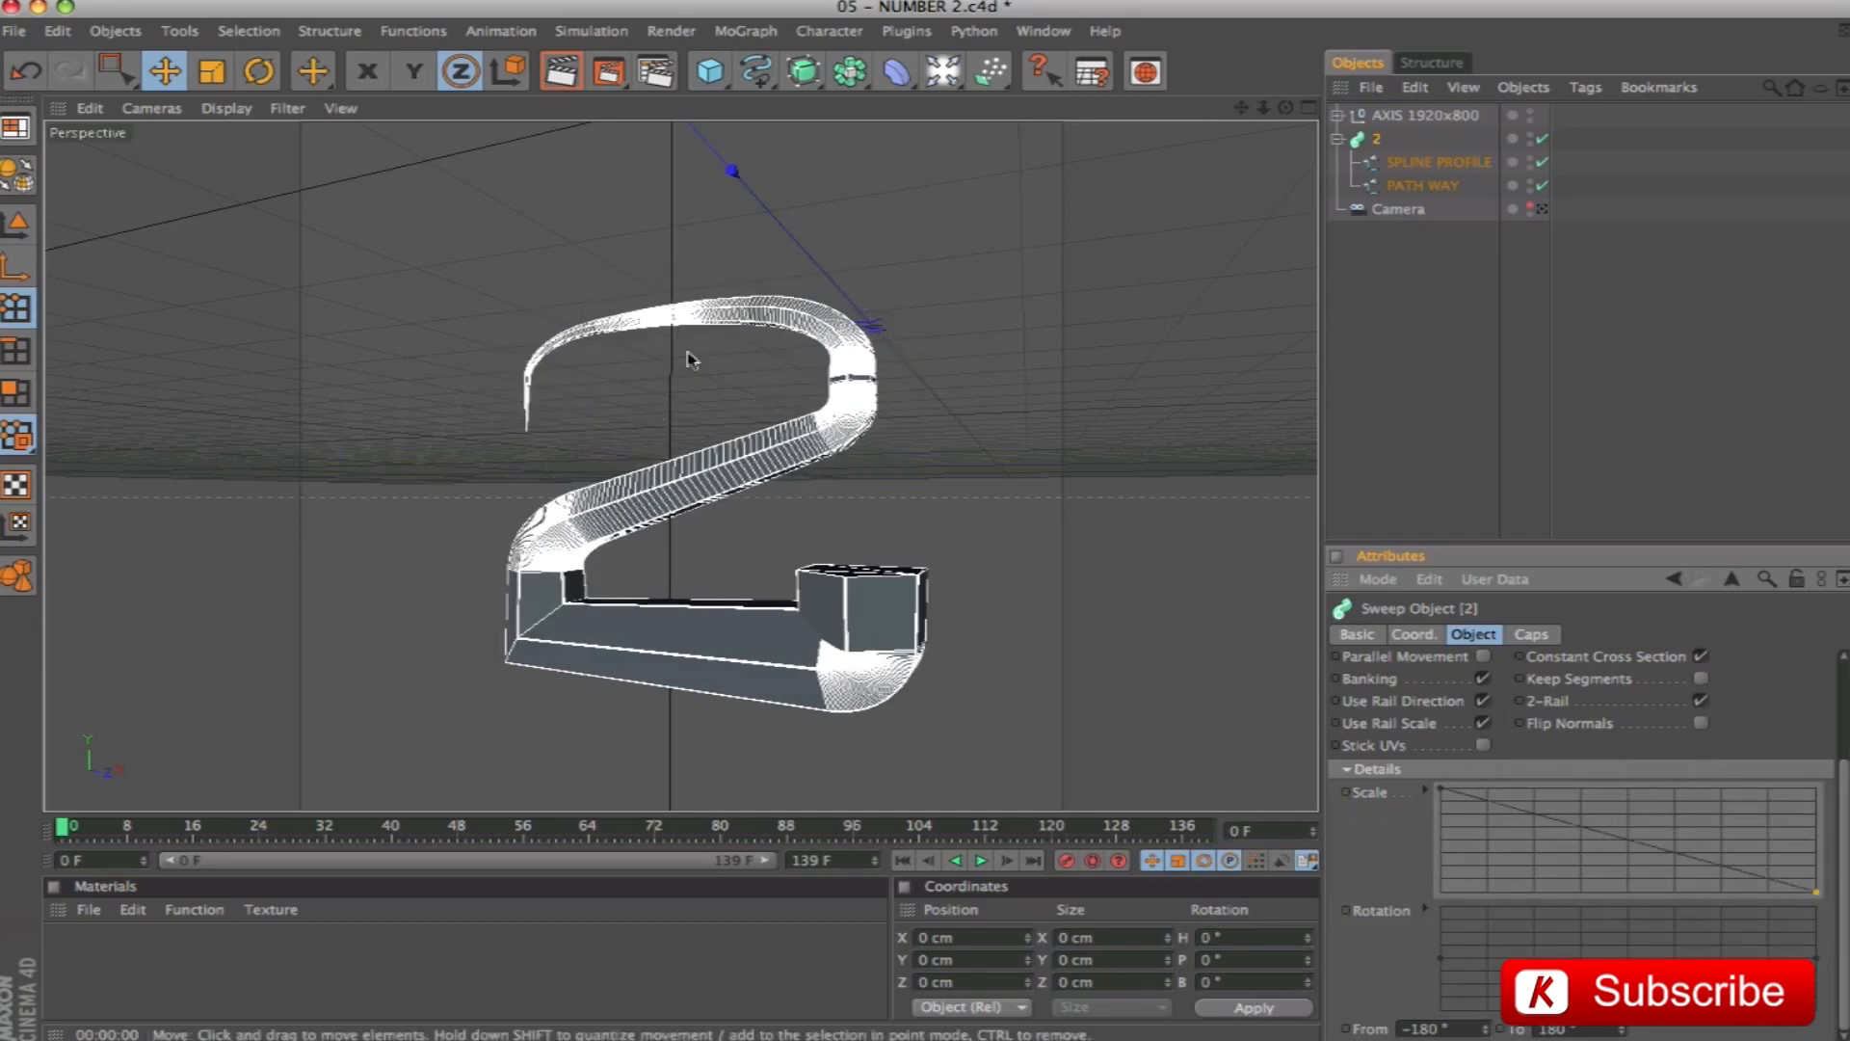
drag(1818, 895, 1818, 788)
click(1712, 788)
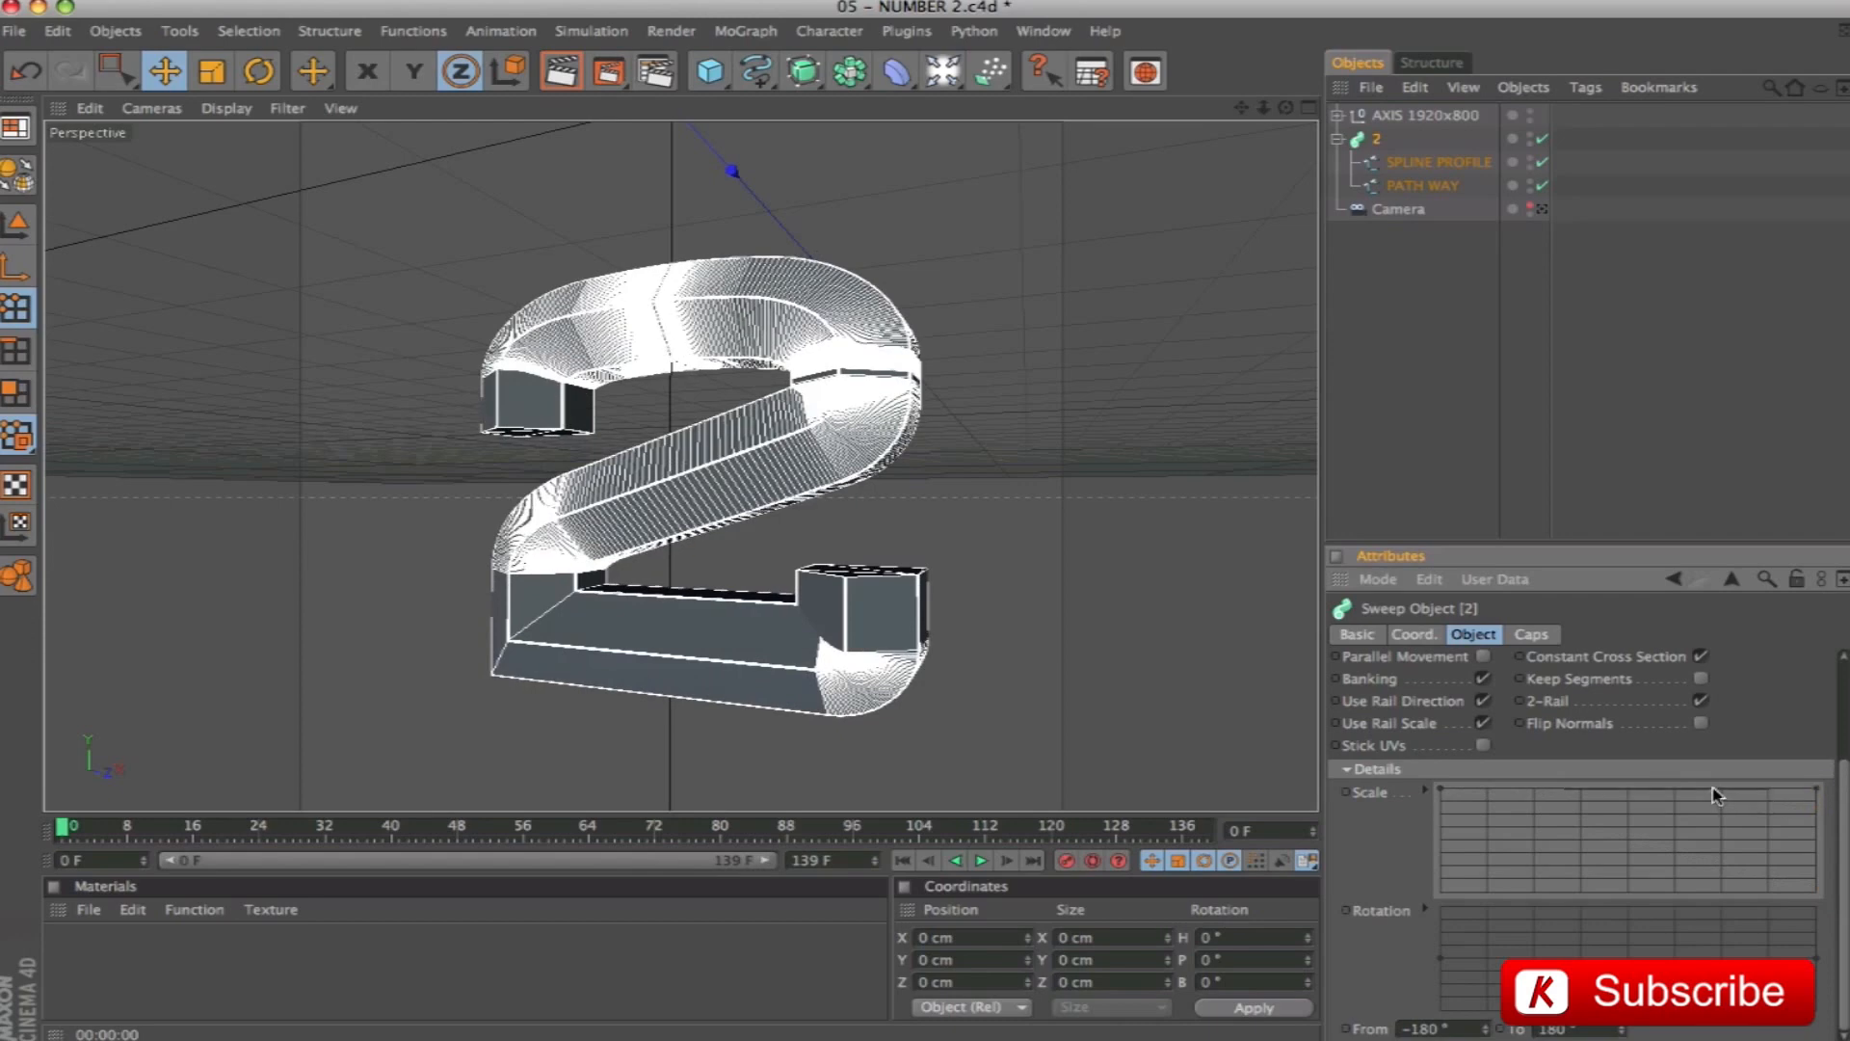
click(1439, 792)
drag(1820, 796, 1825, 805)
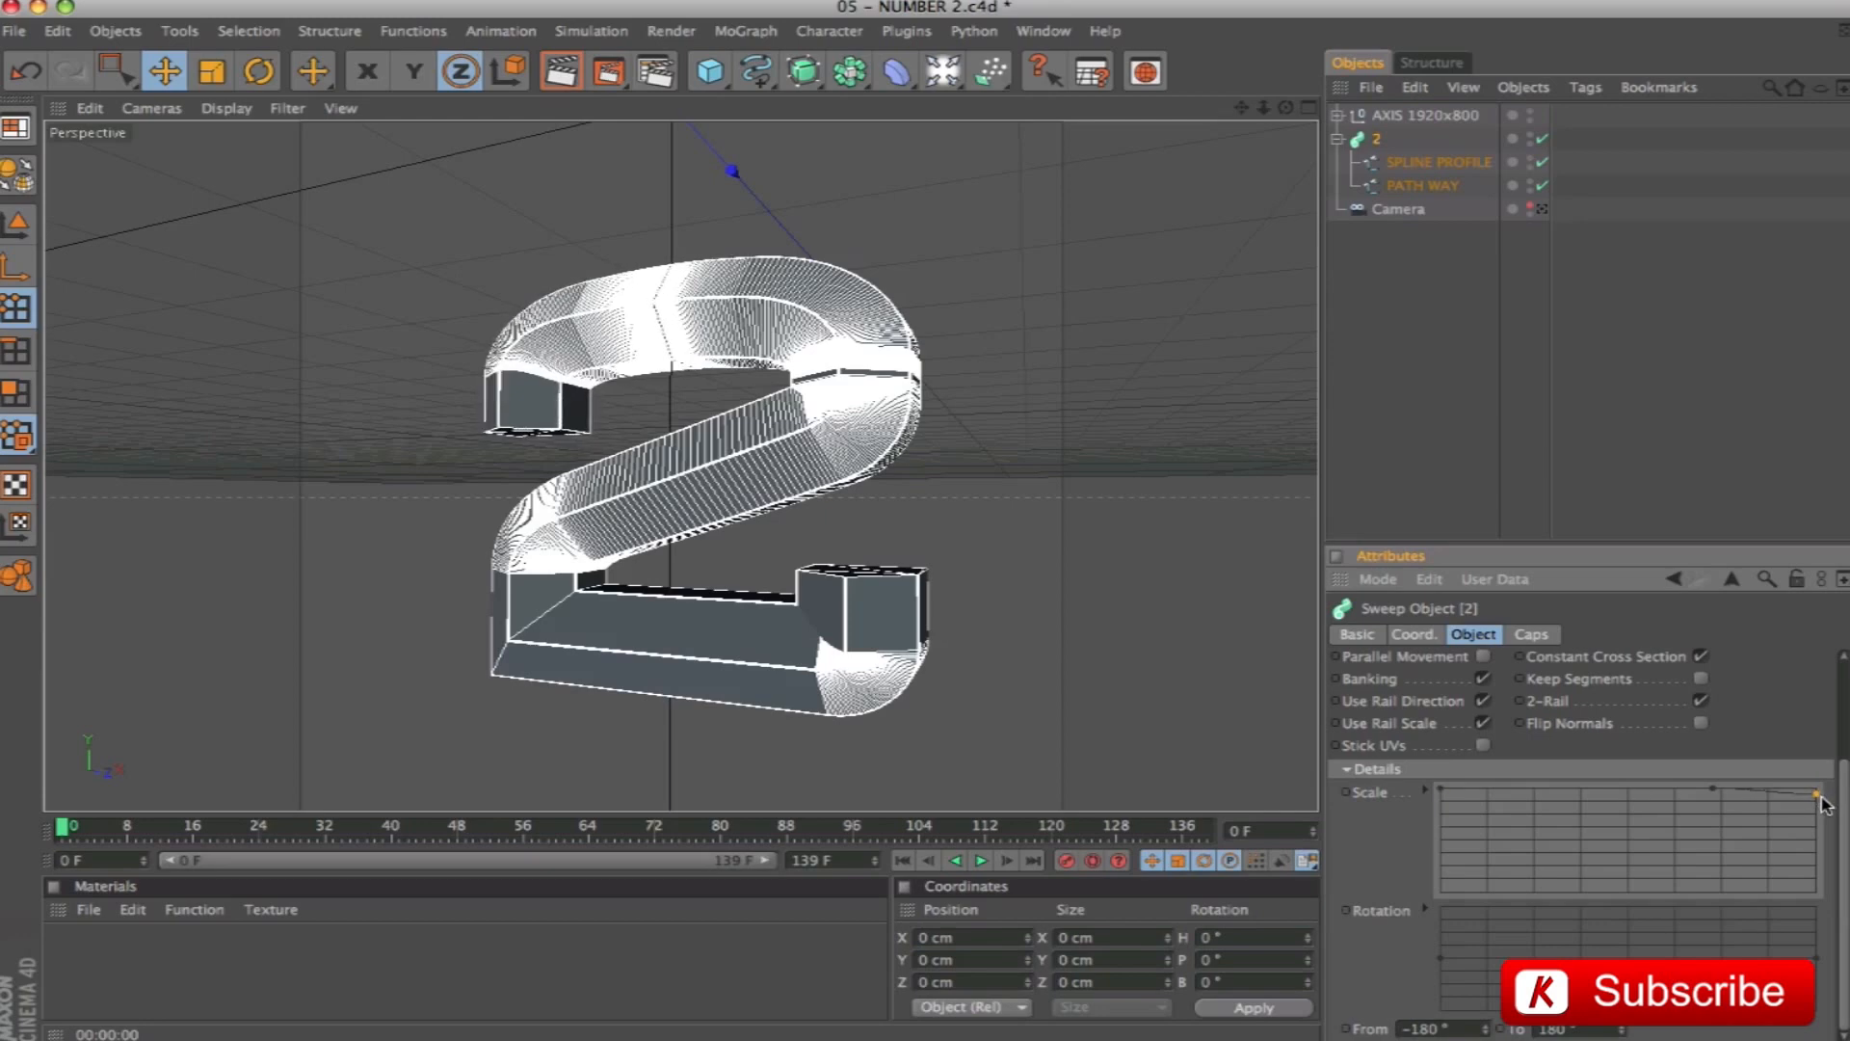
Preview-render the number through the scene camera, raising the Scale curve's end point slightly, and return to the editor view
click(1543, 210)
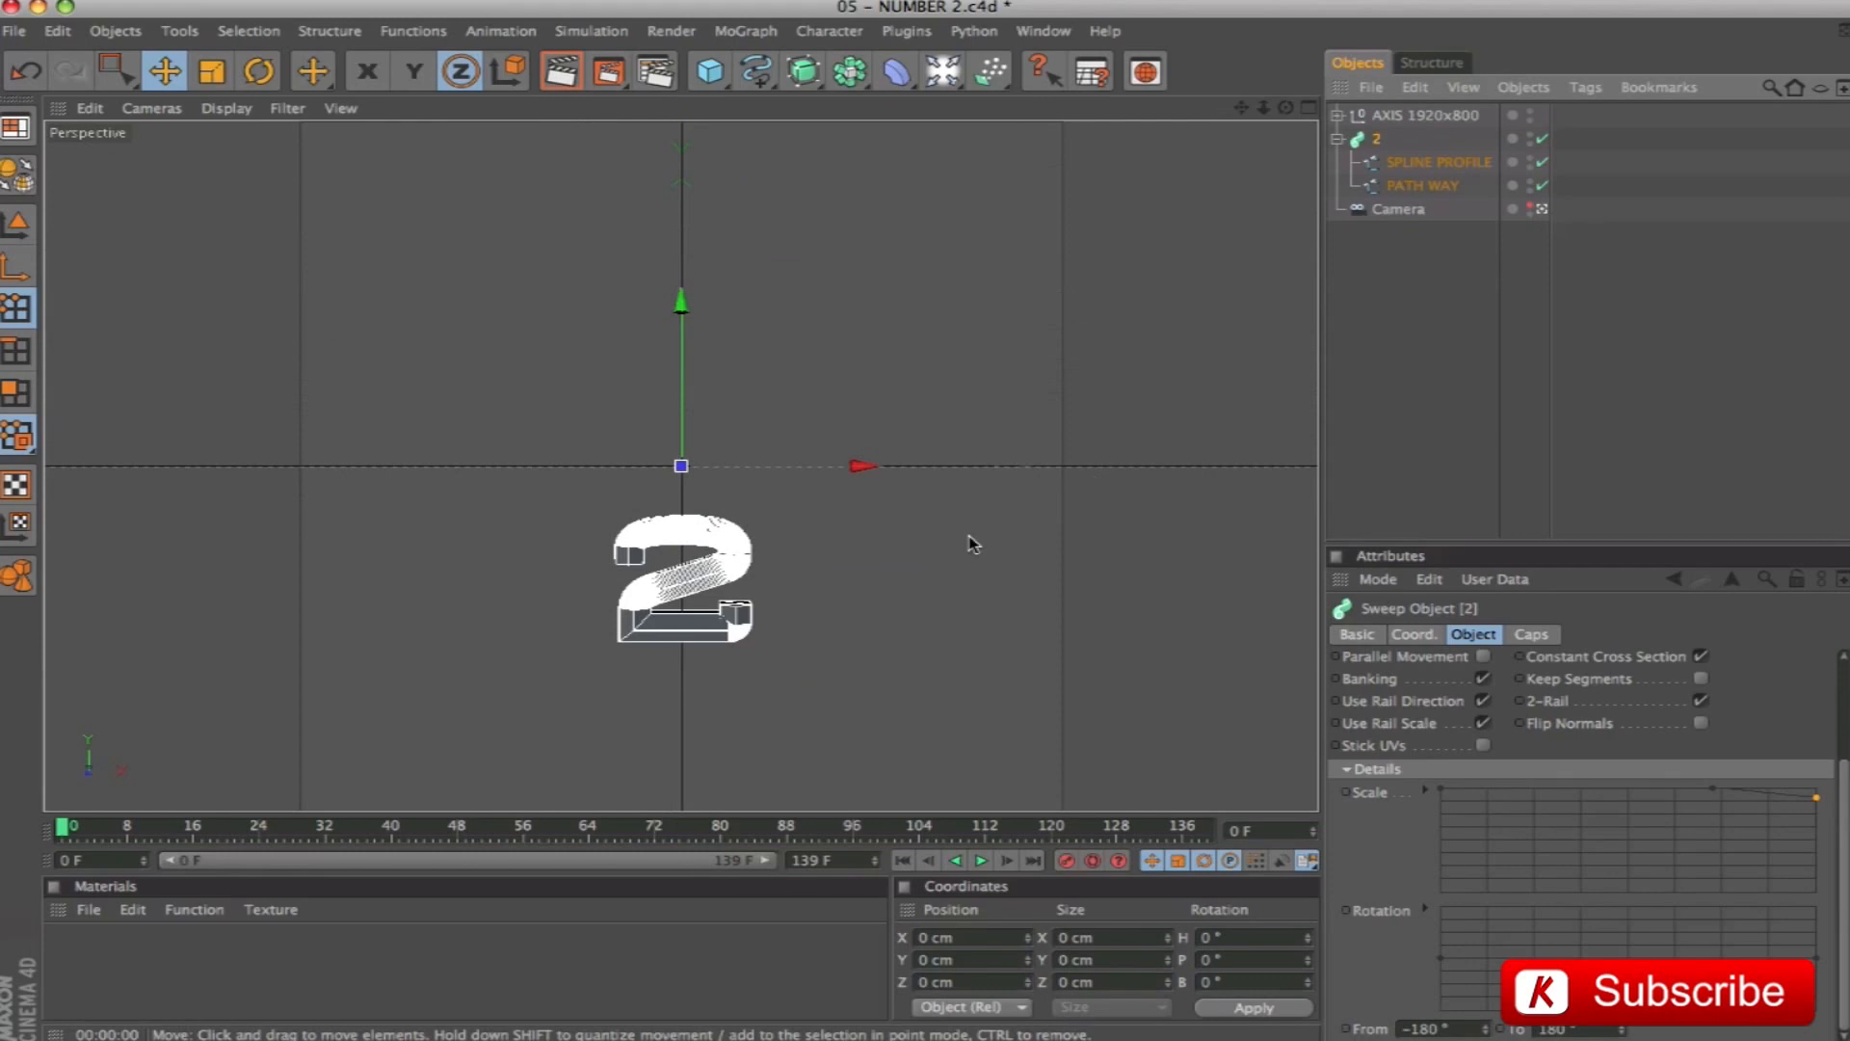
key(super+r)
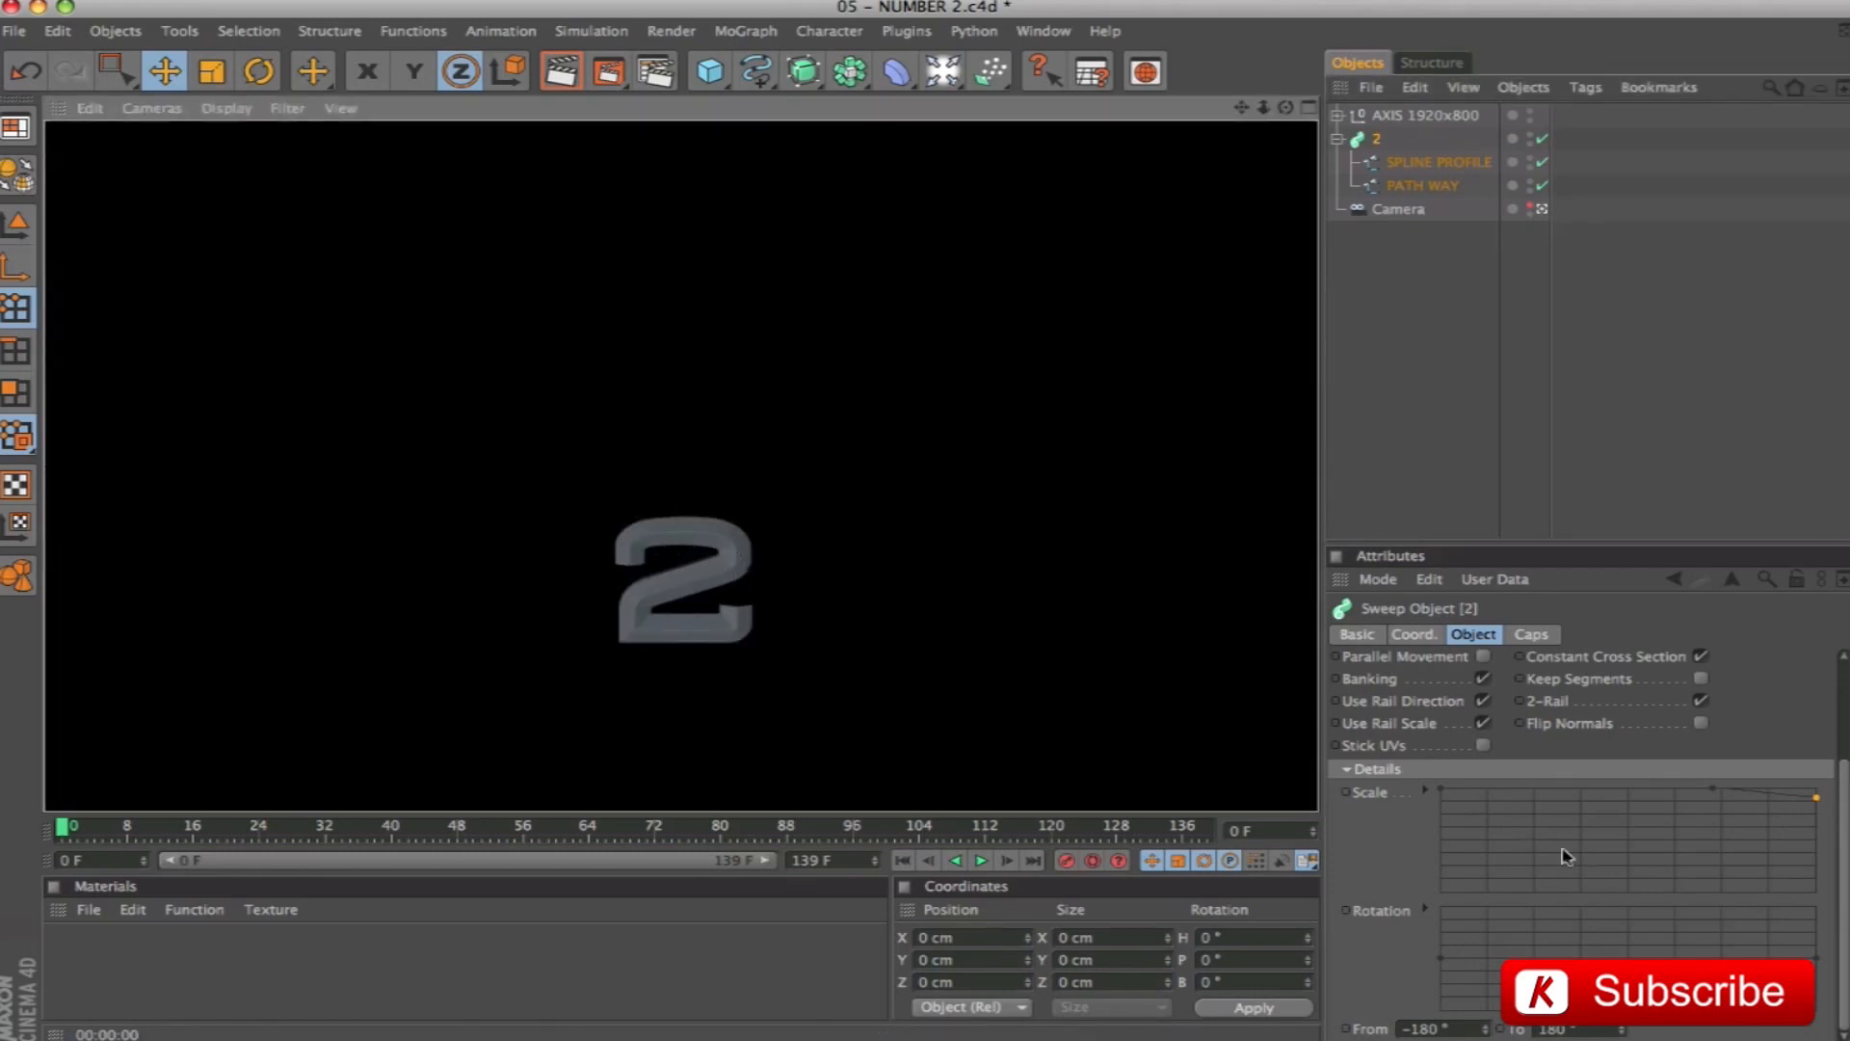
click(1818, 800)
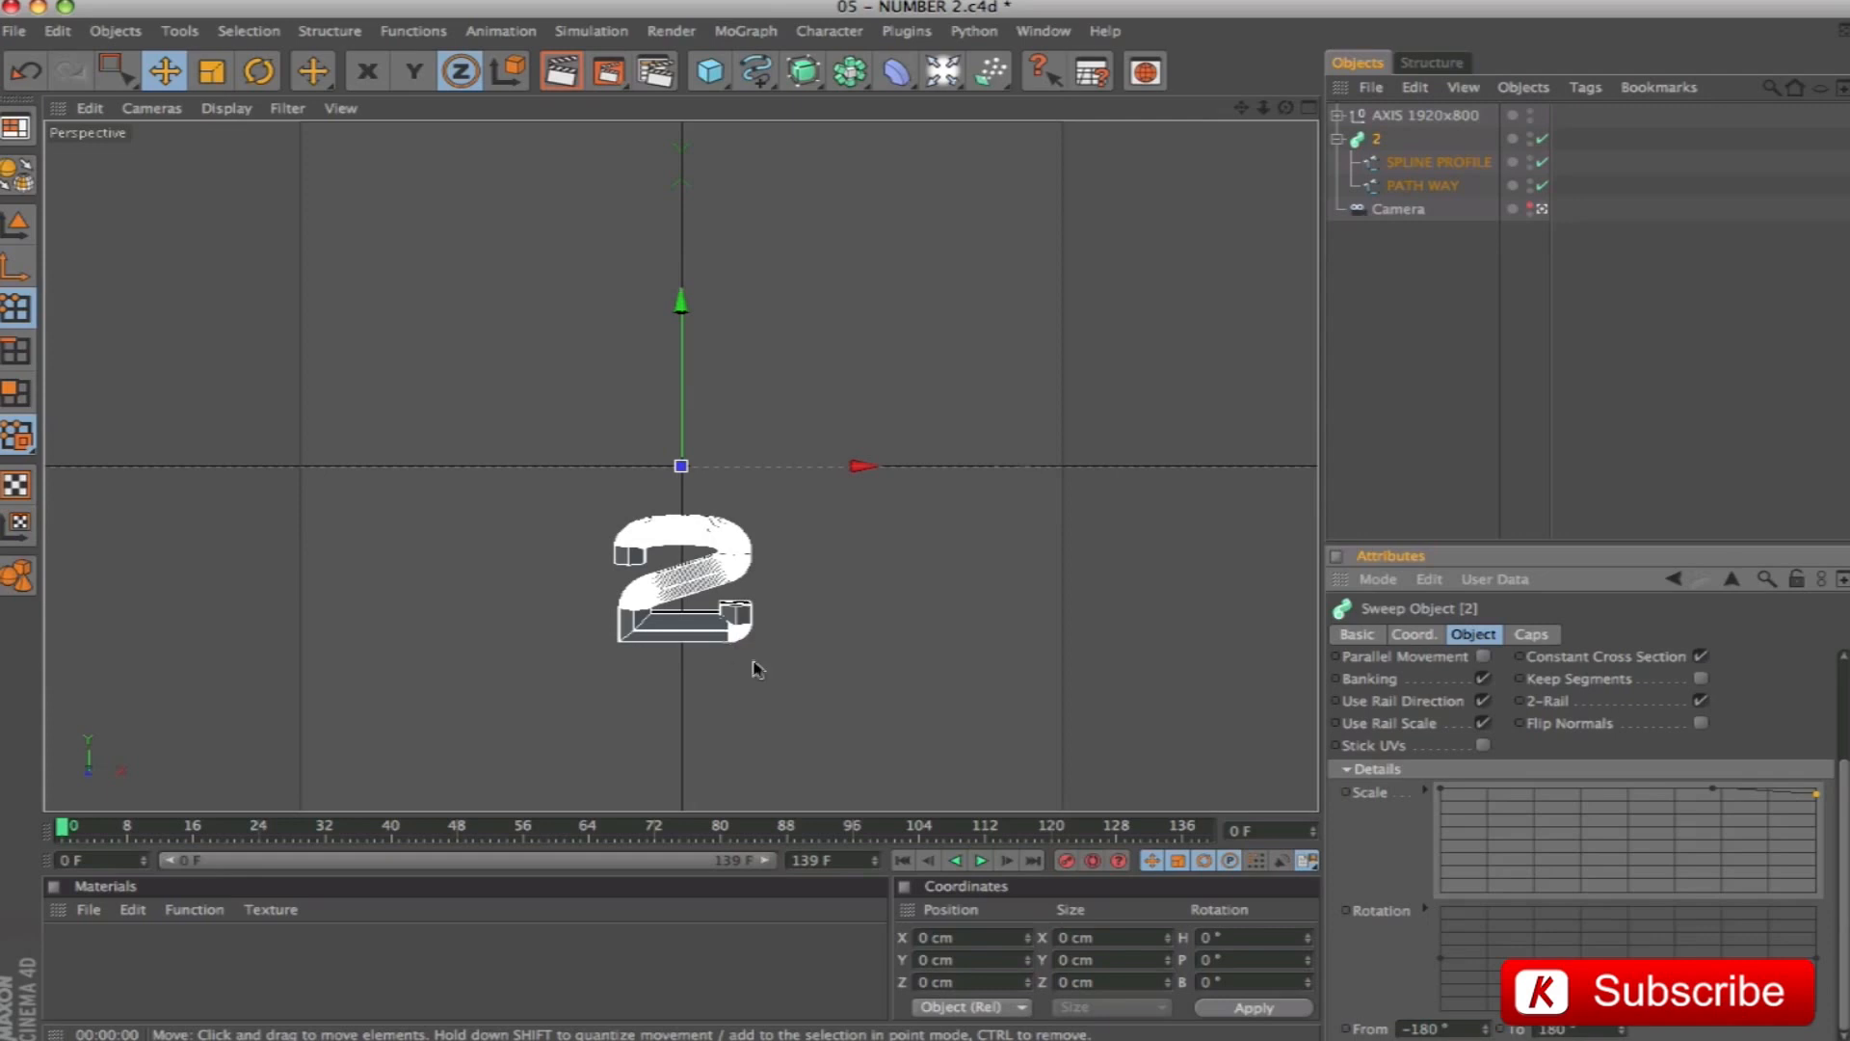
key(ctrl+r)
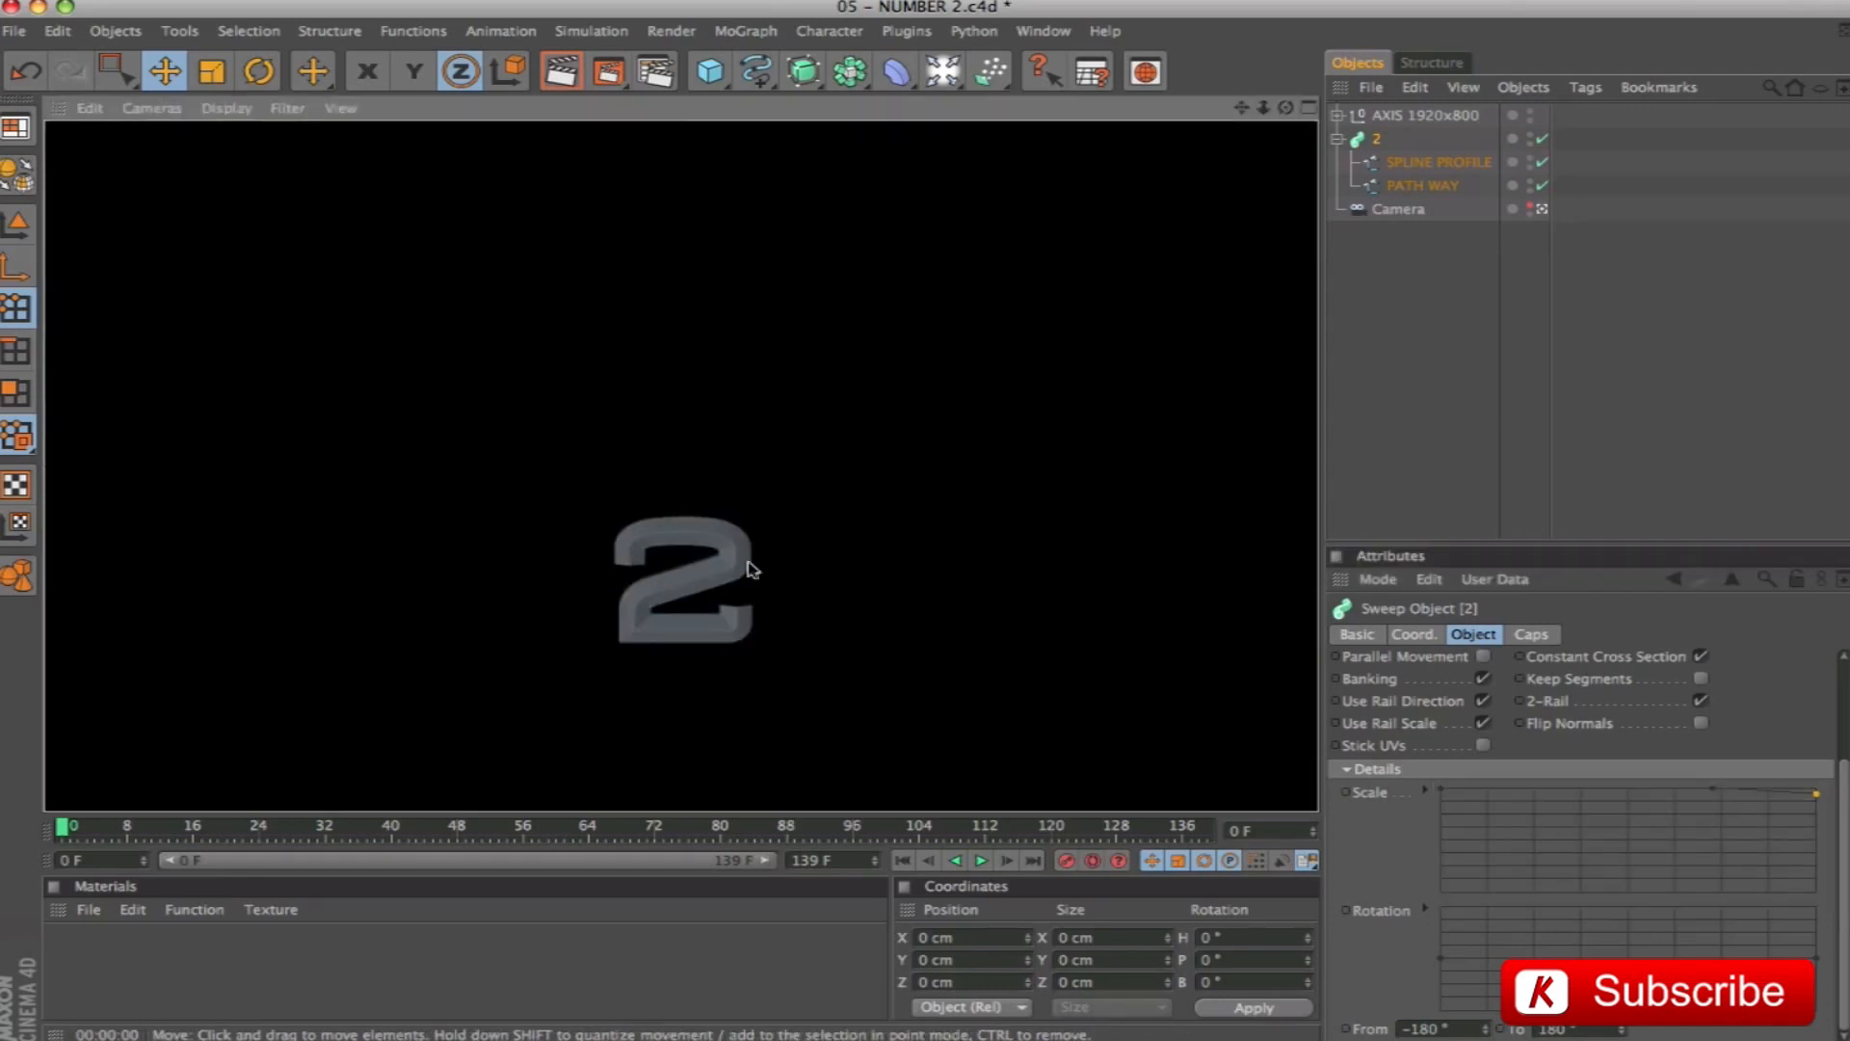
click(1543, 209)
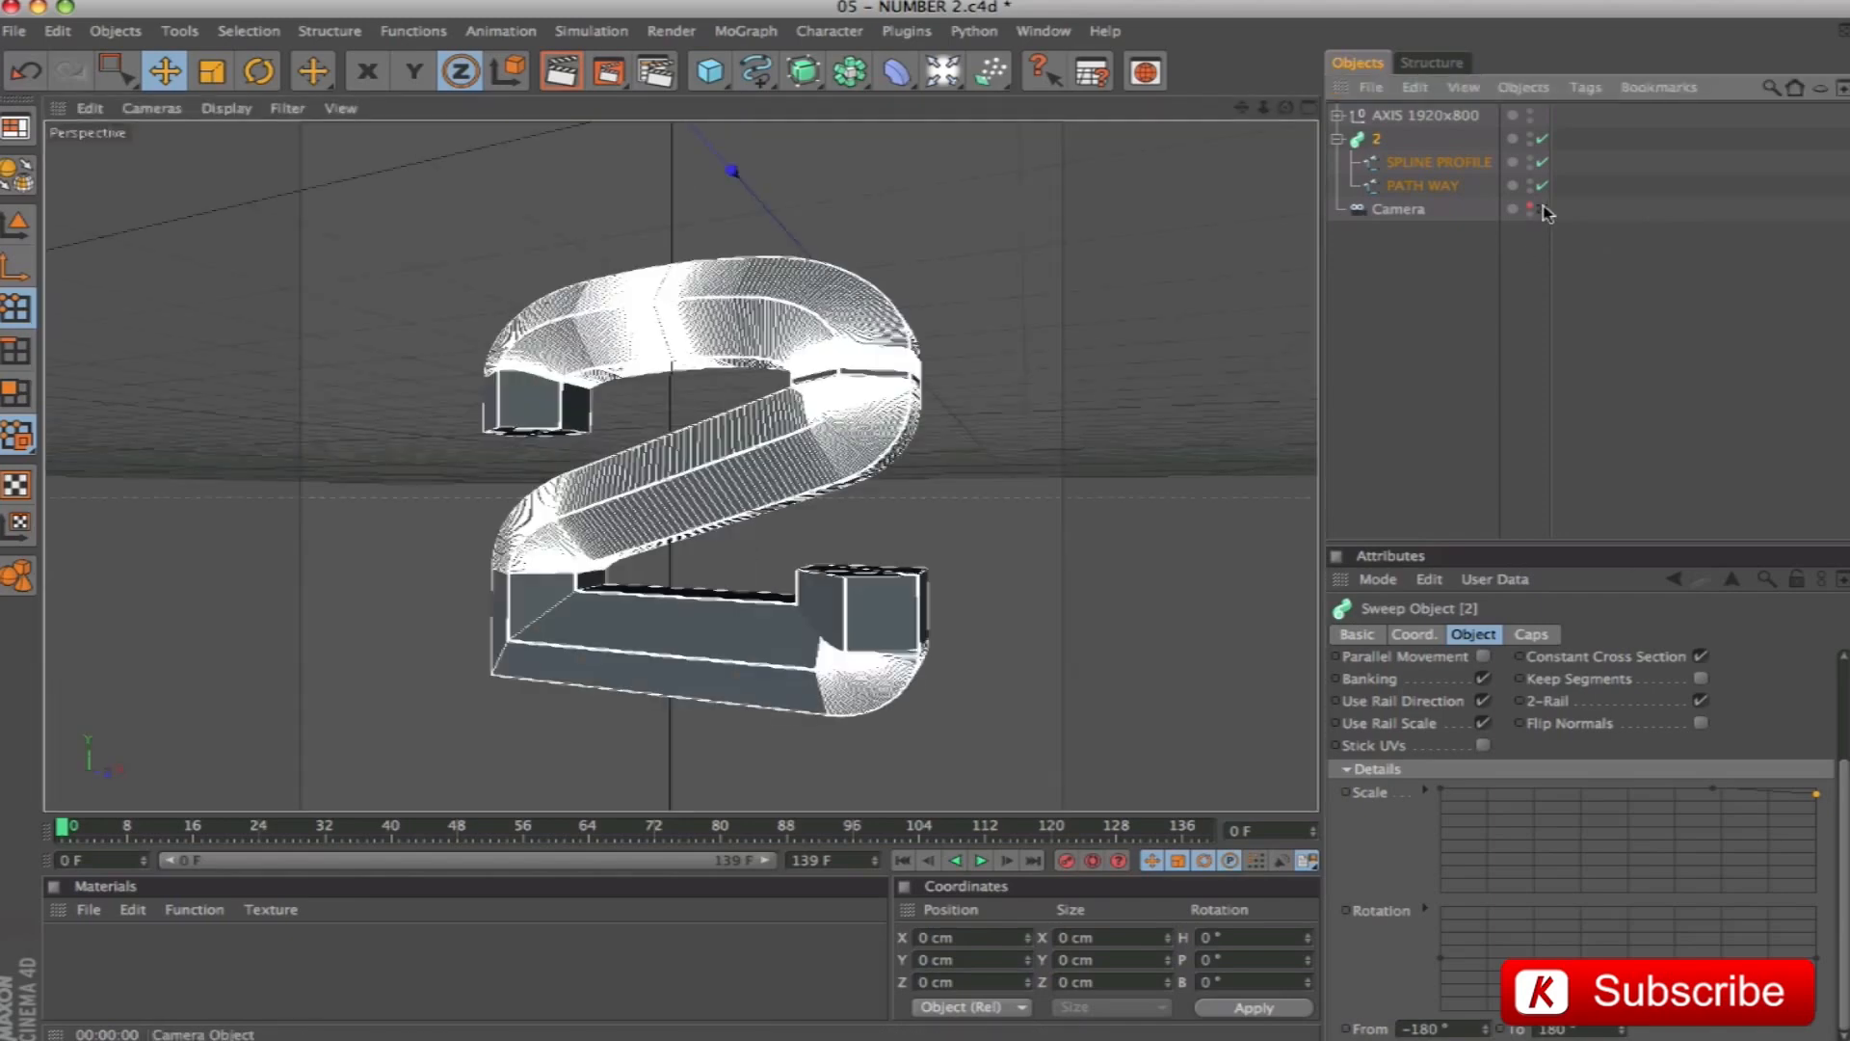
Set the start and end caps of the sweep named 2 to Fillet Cap and enable Constrain
alt+drag(741, 522, 672, 477)
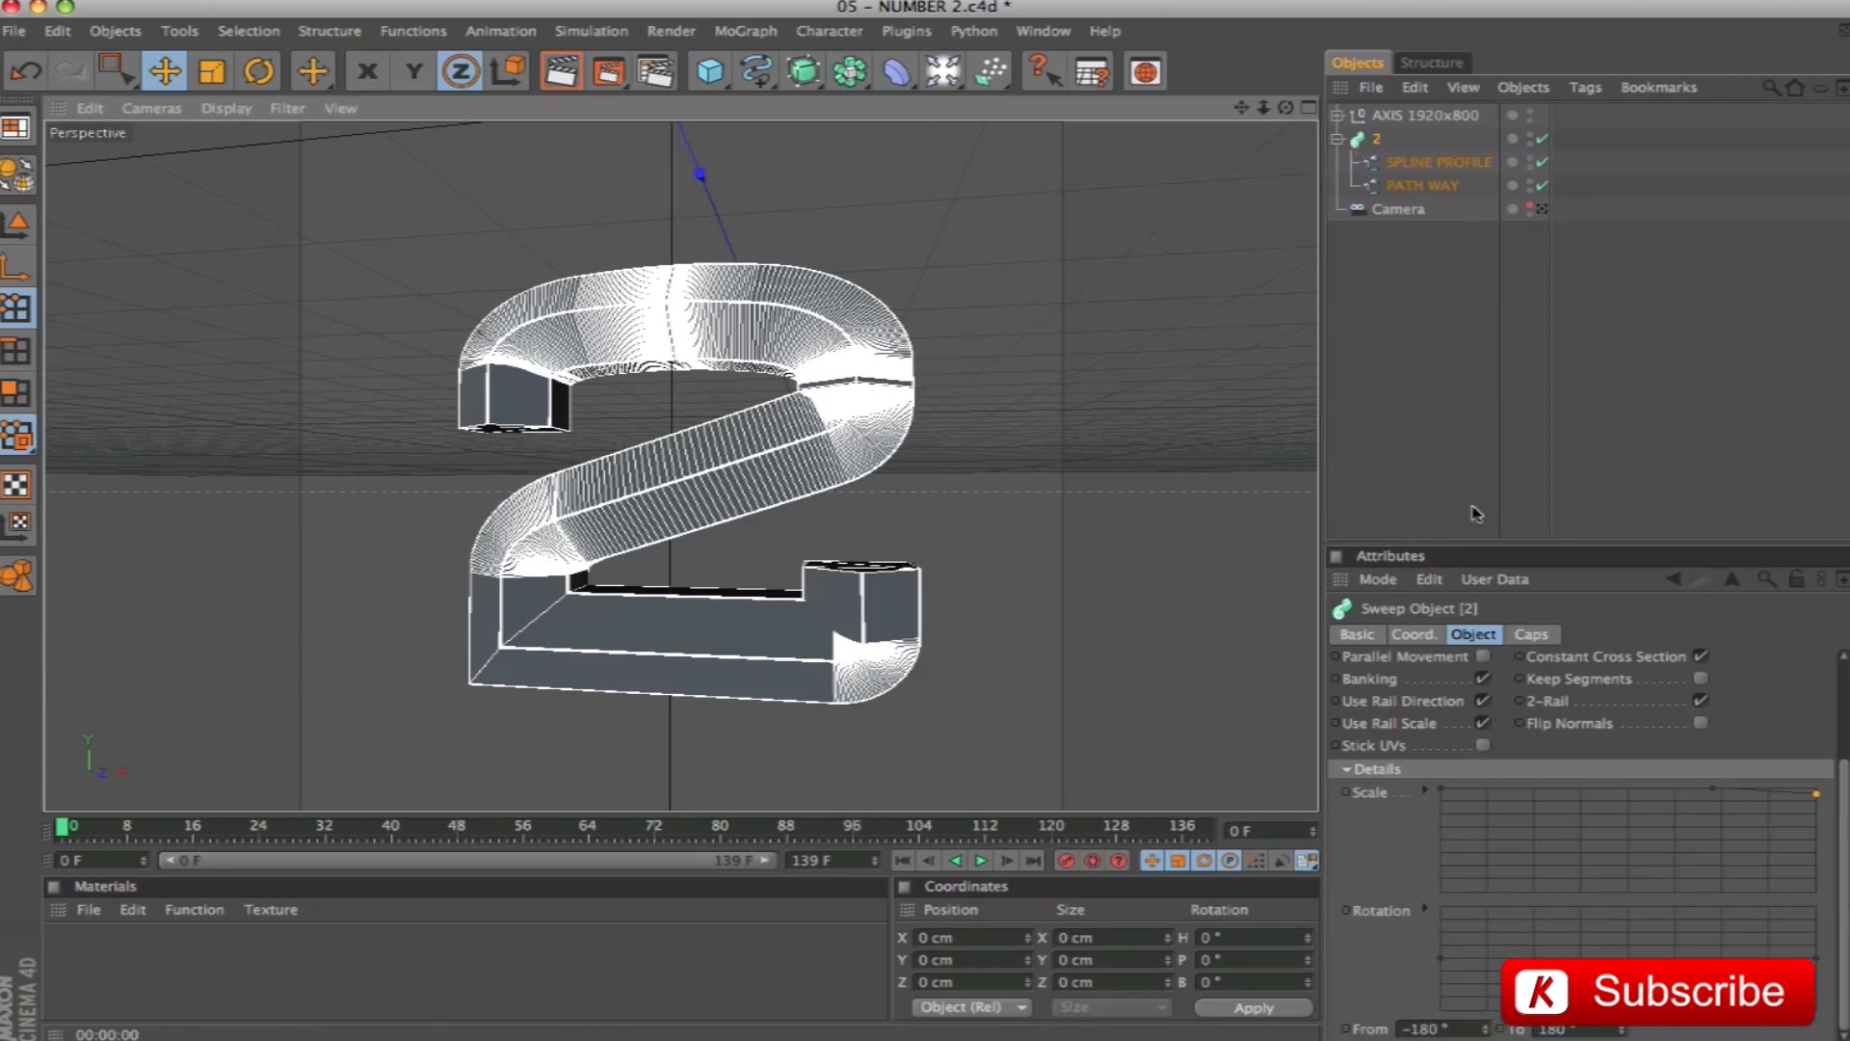
click(1534, 635)
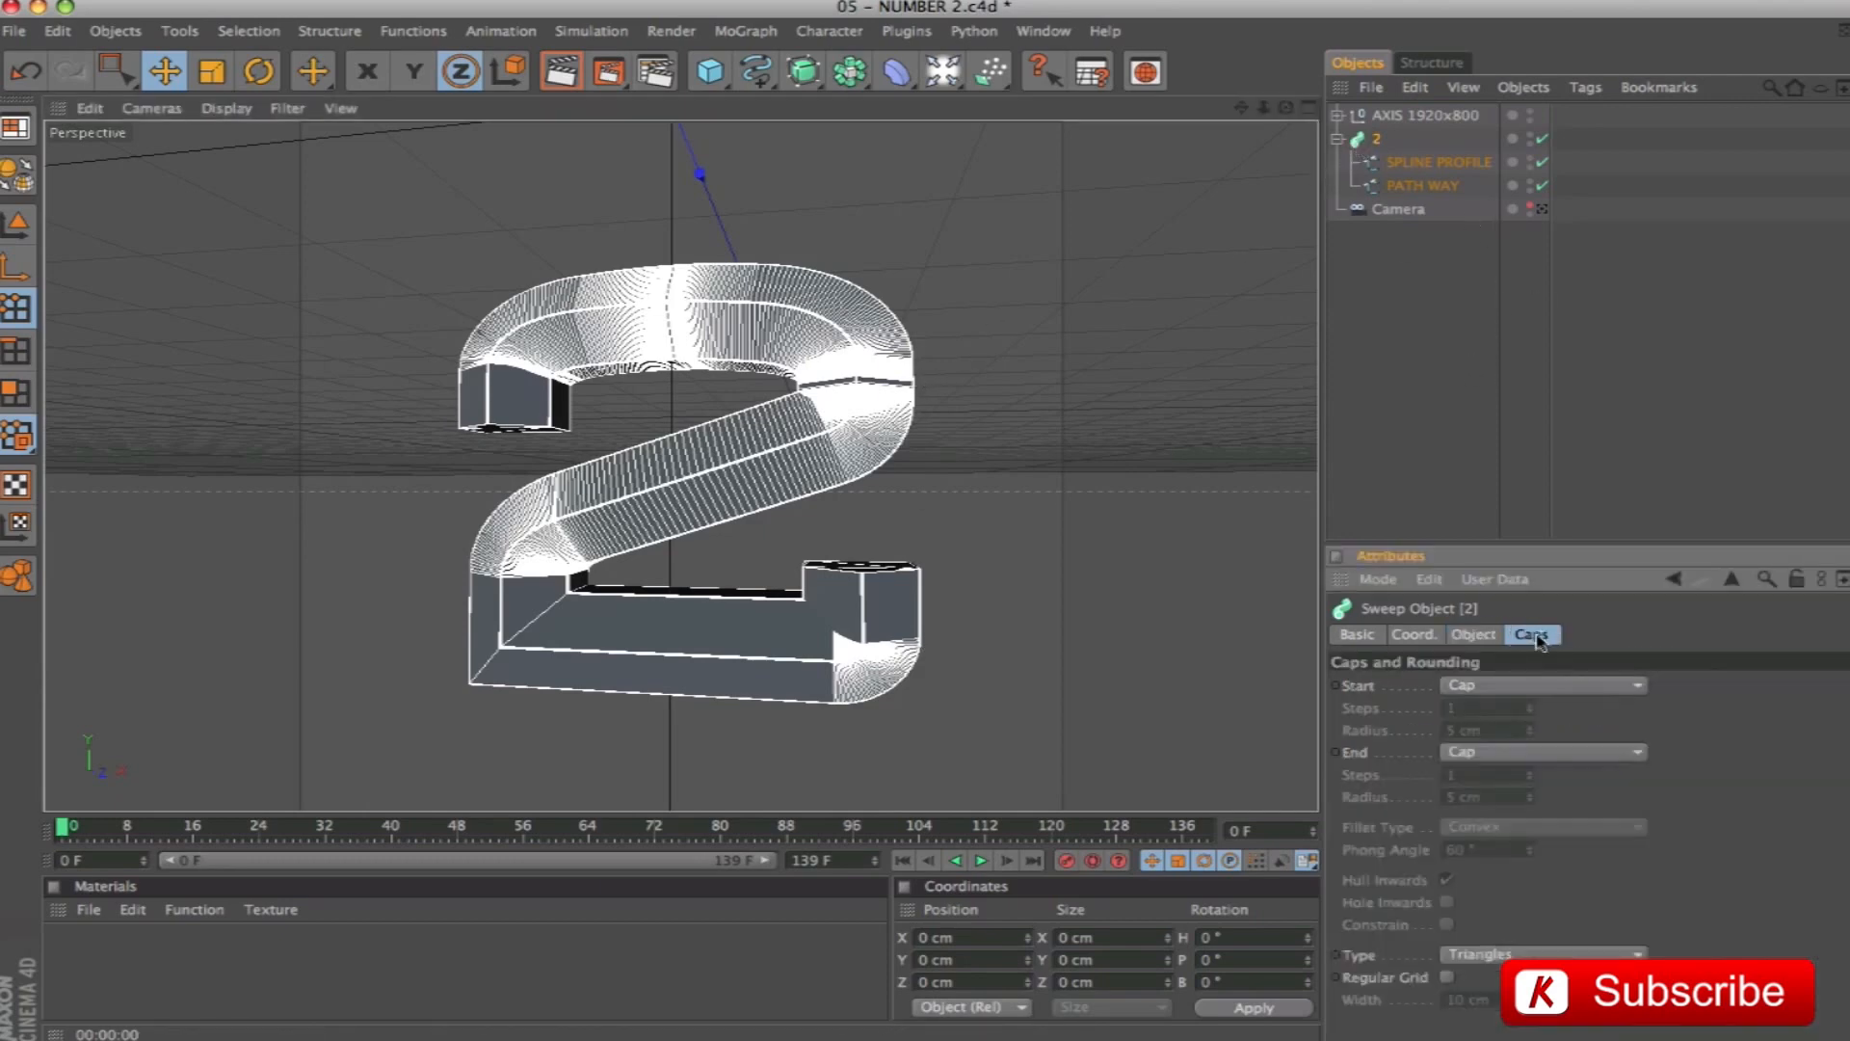
click(1523, 686)
click(1477, 779)
click(1548, 756)
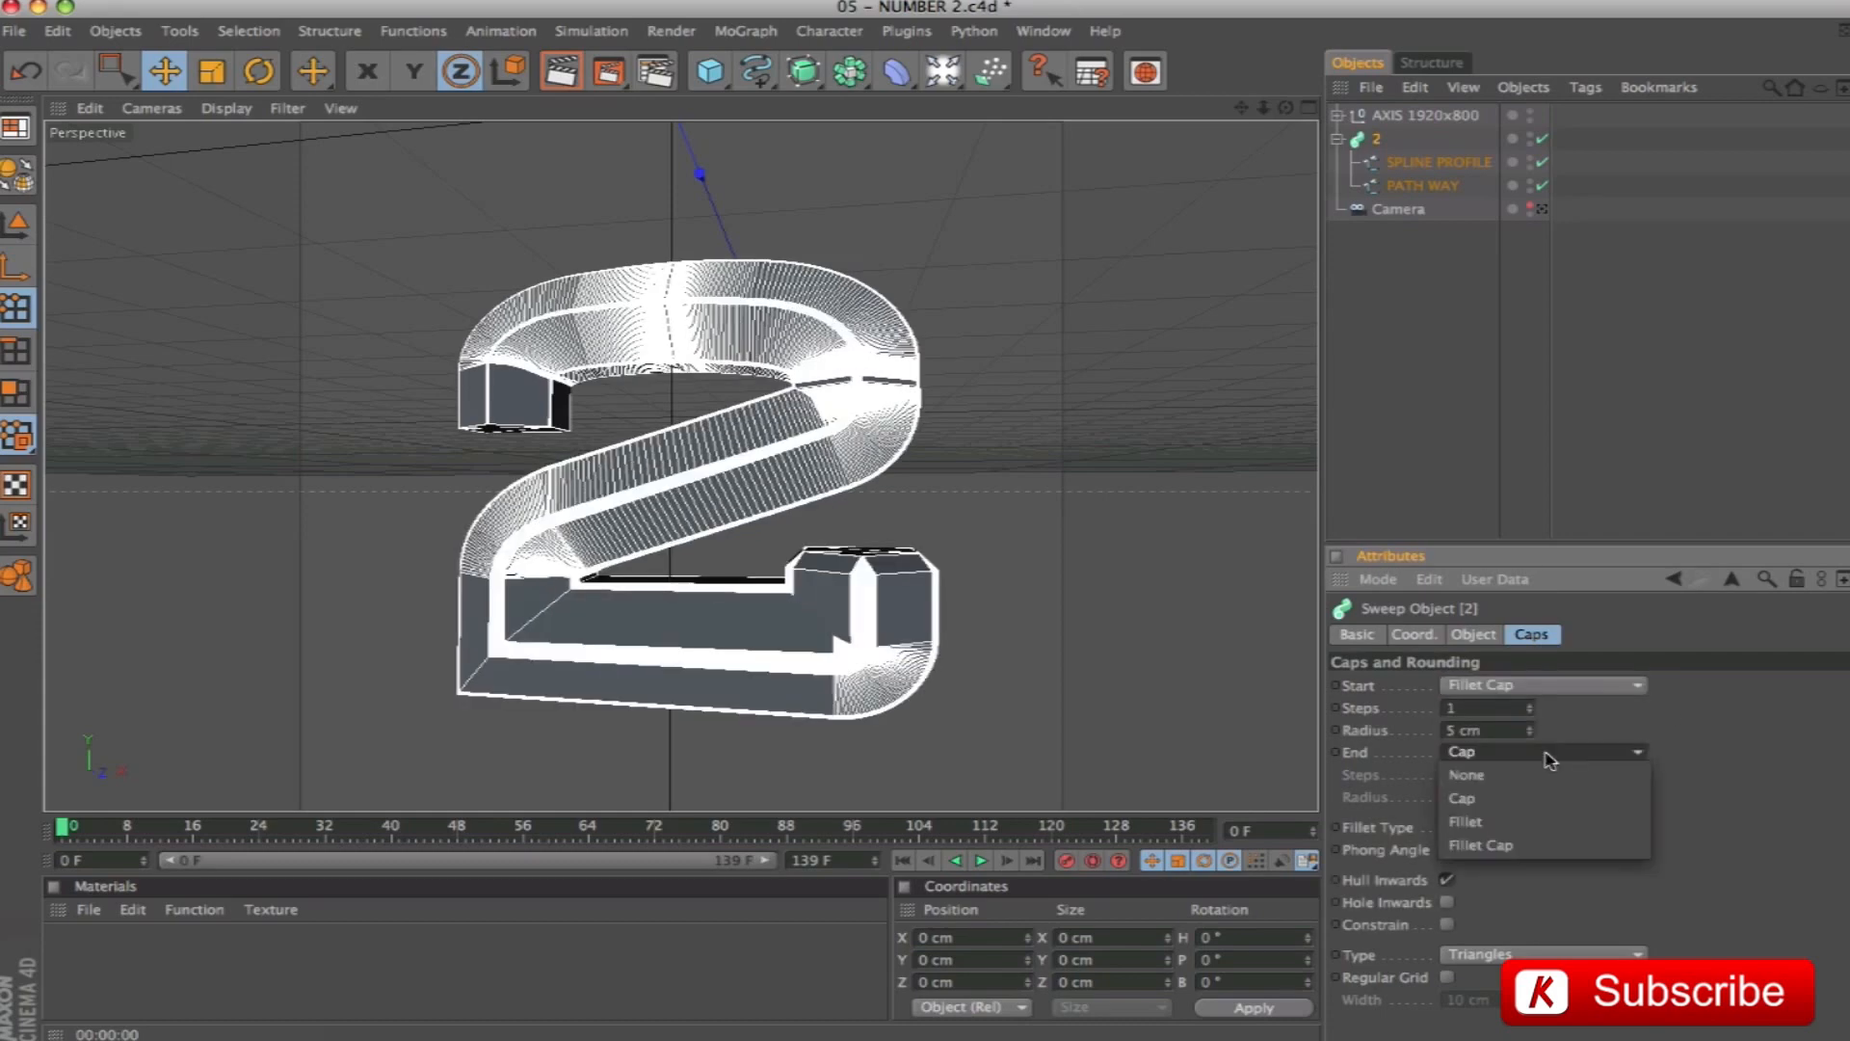
click(1478, 844)
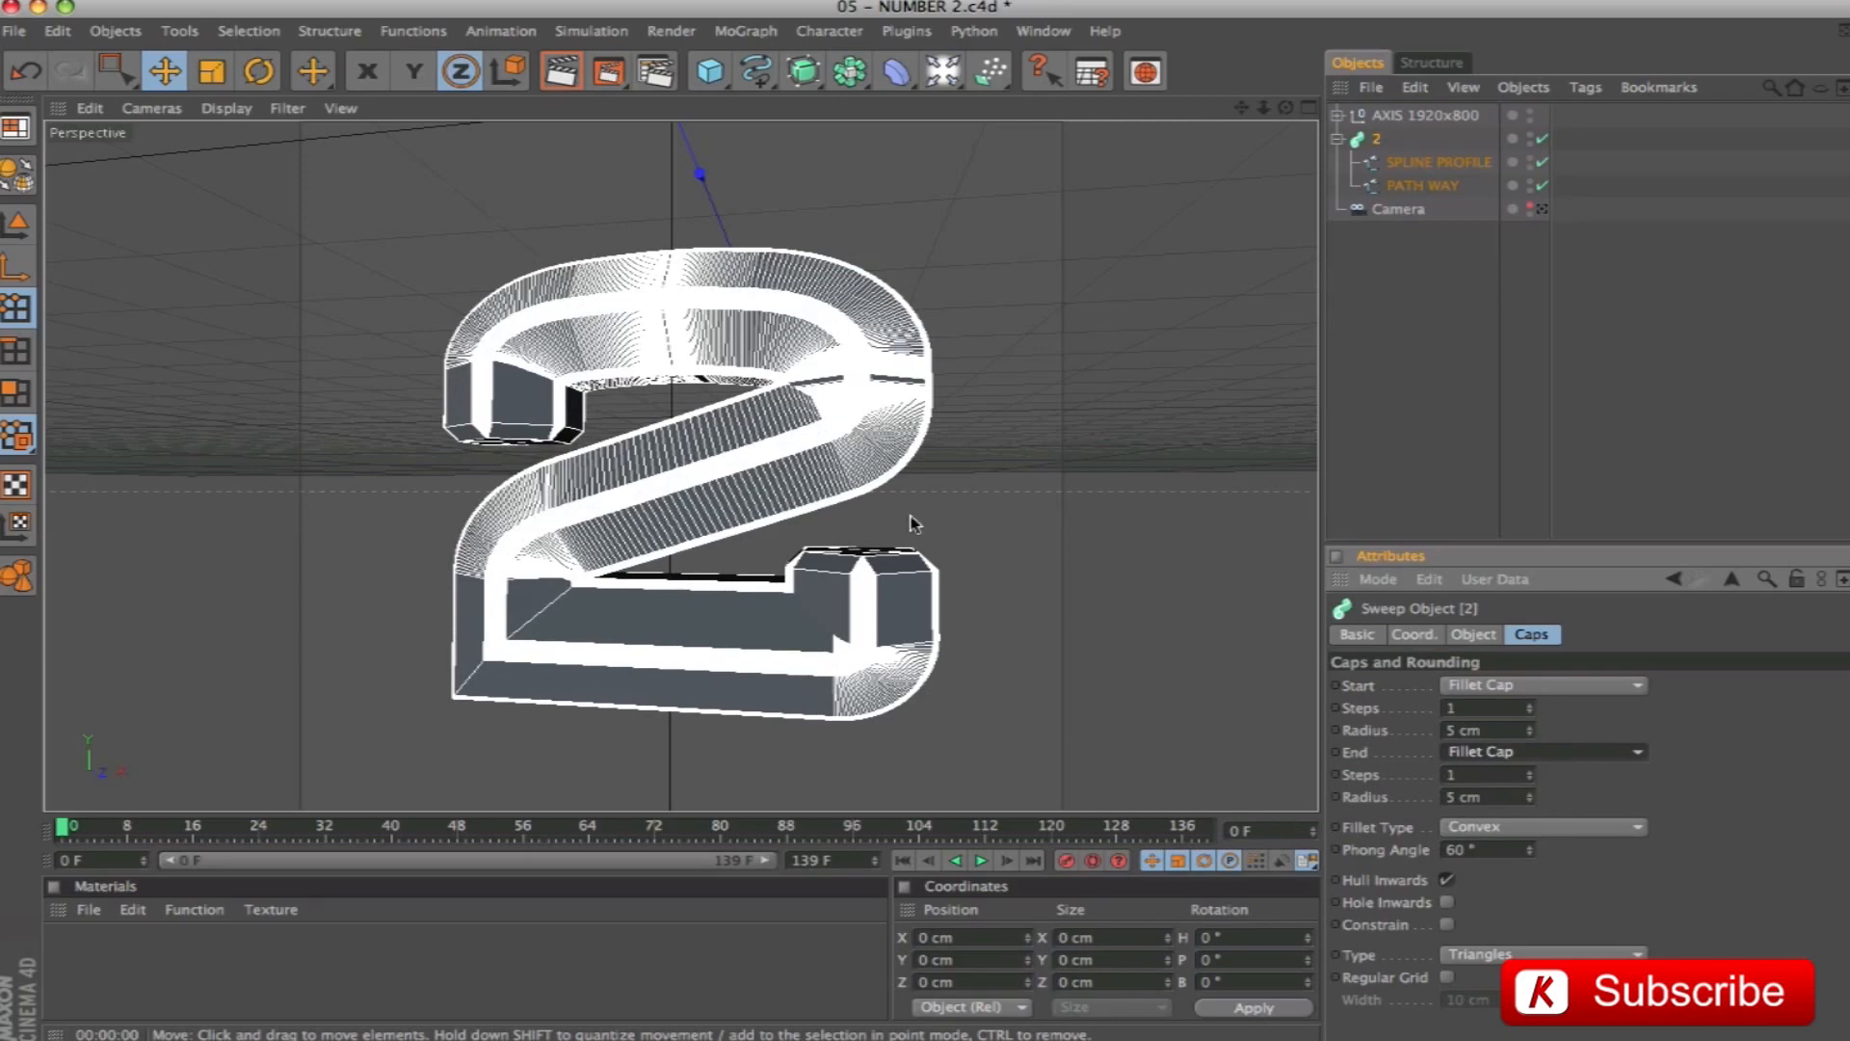
click(1448, 925)
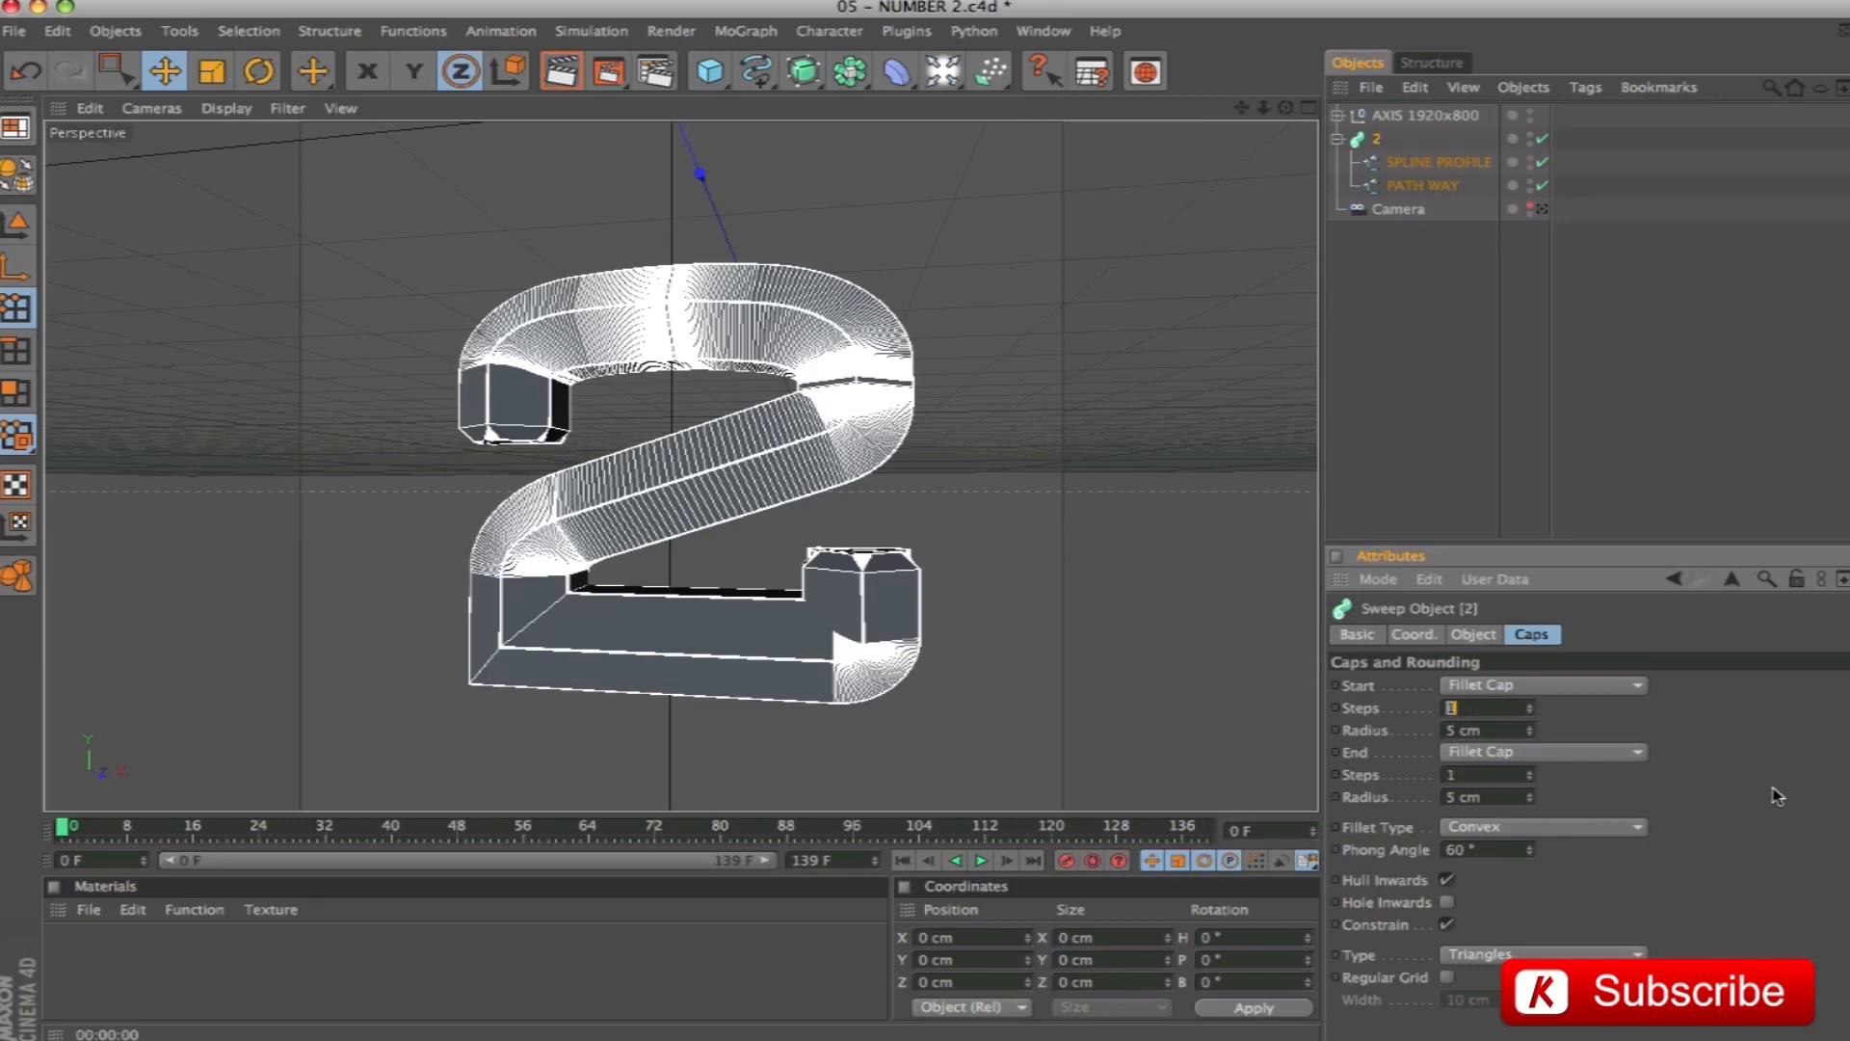
Give the start and end fillet caps 4 steps and a 0.5 cm radius, and preview-render the number
key(Tab)
text(0)
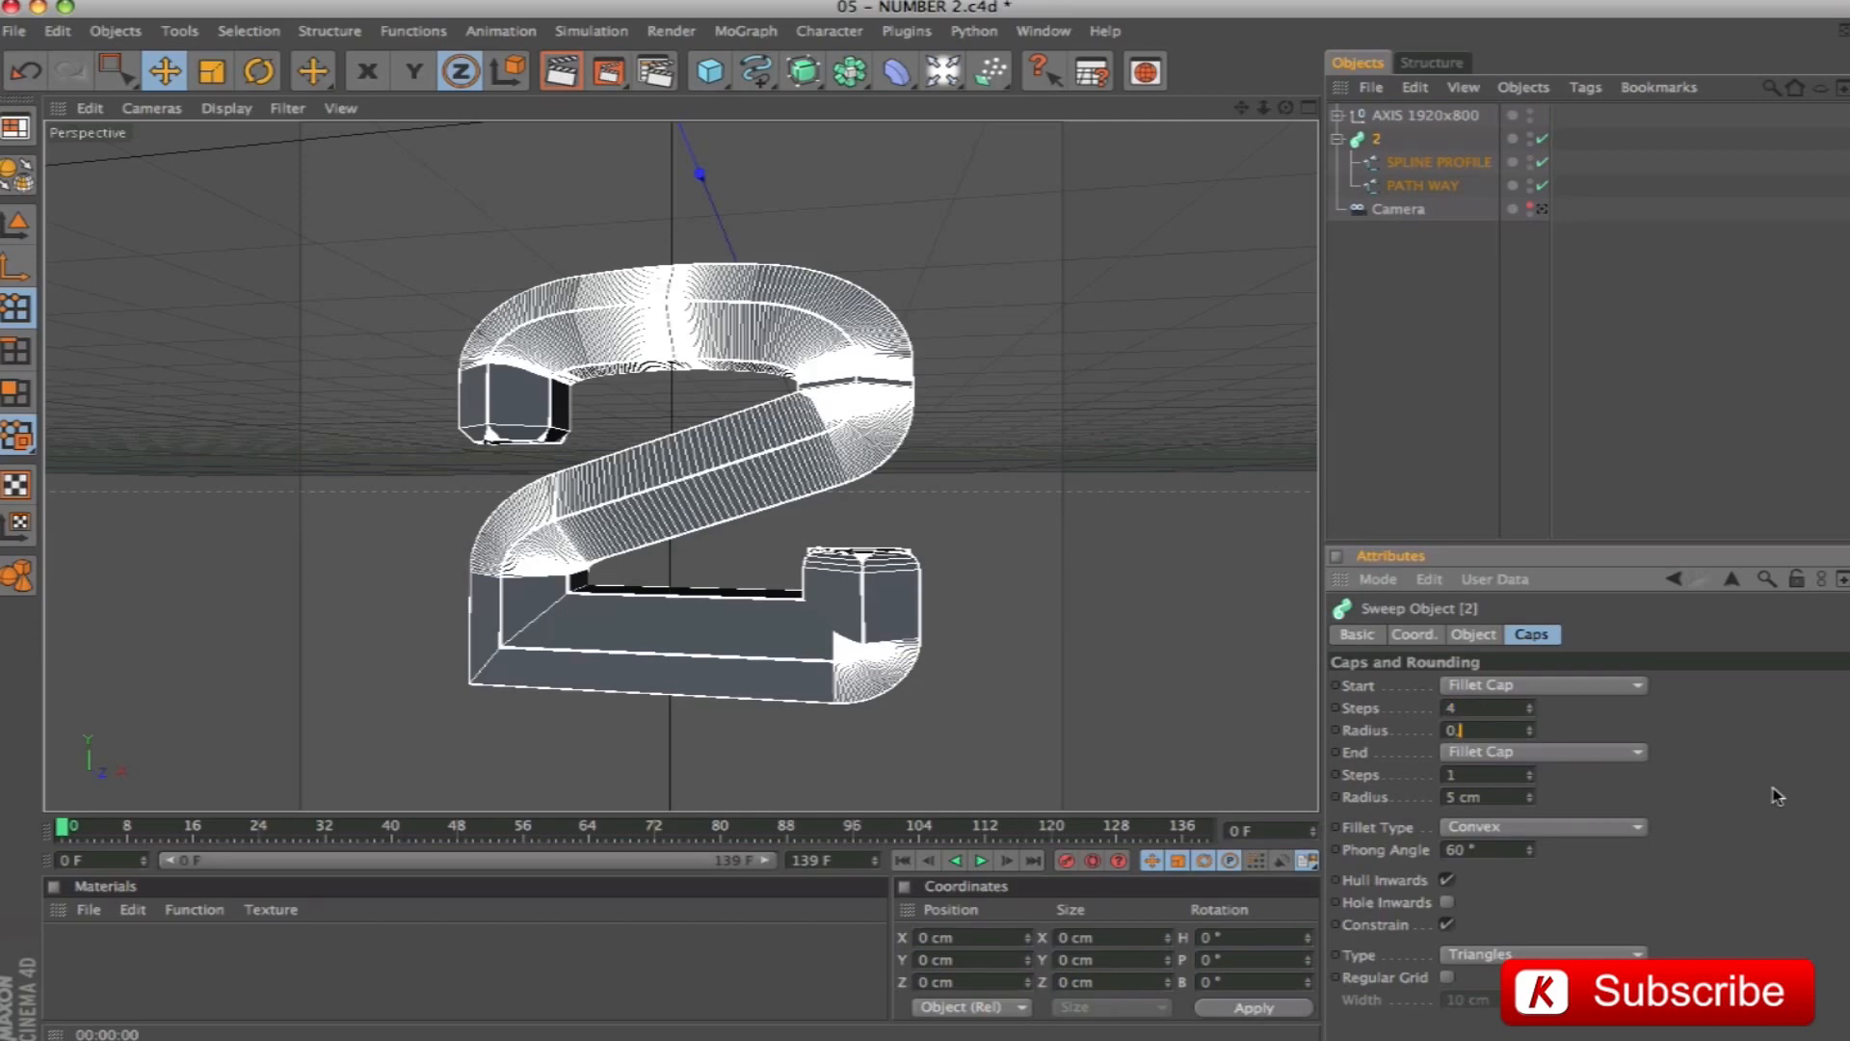
text(,5)
key(Tab)
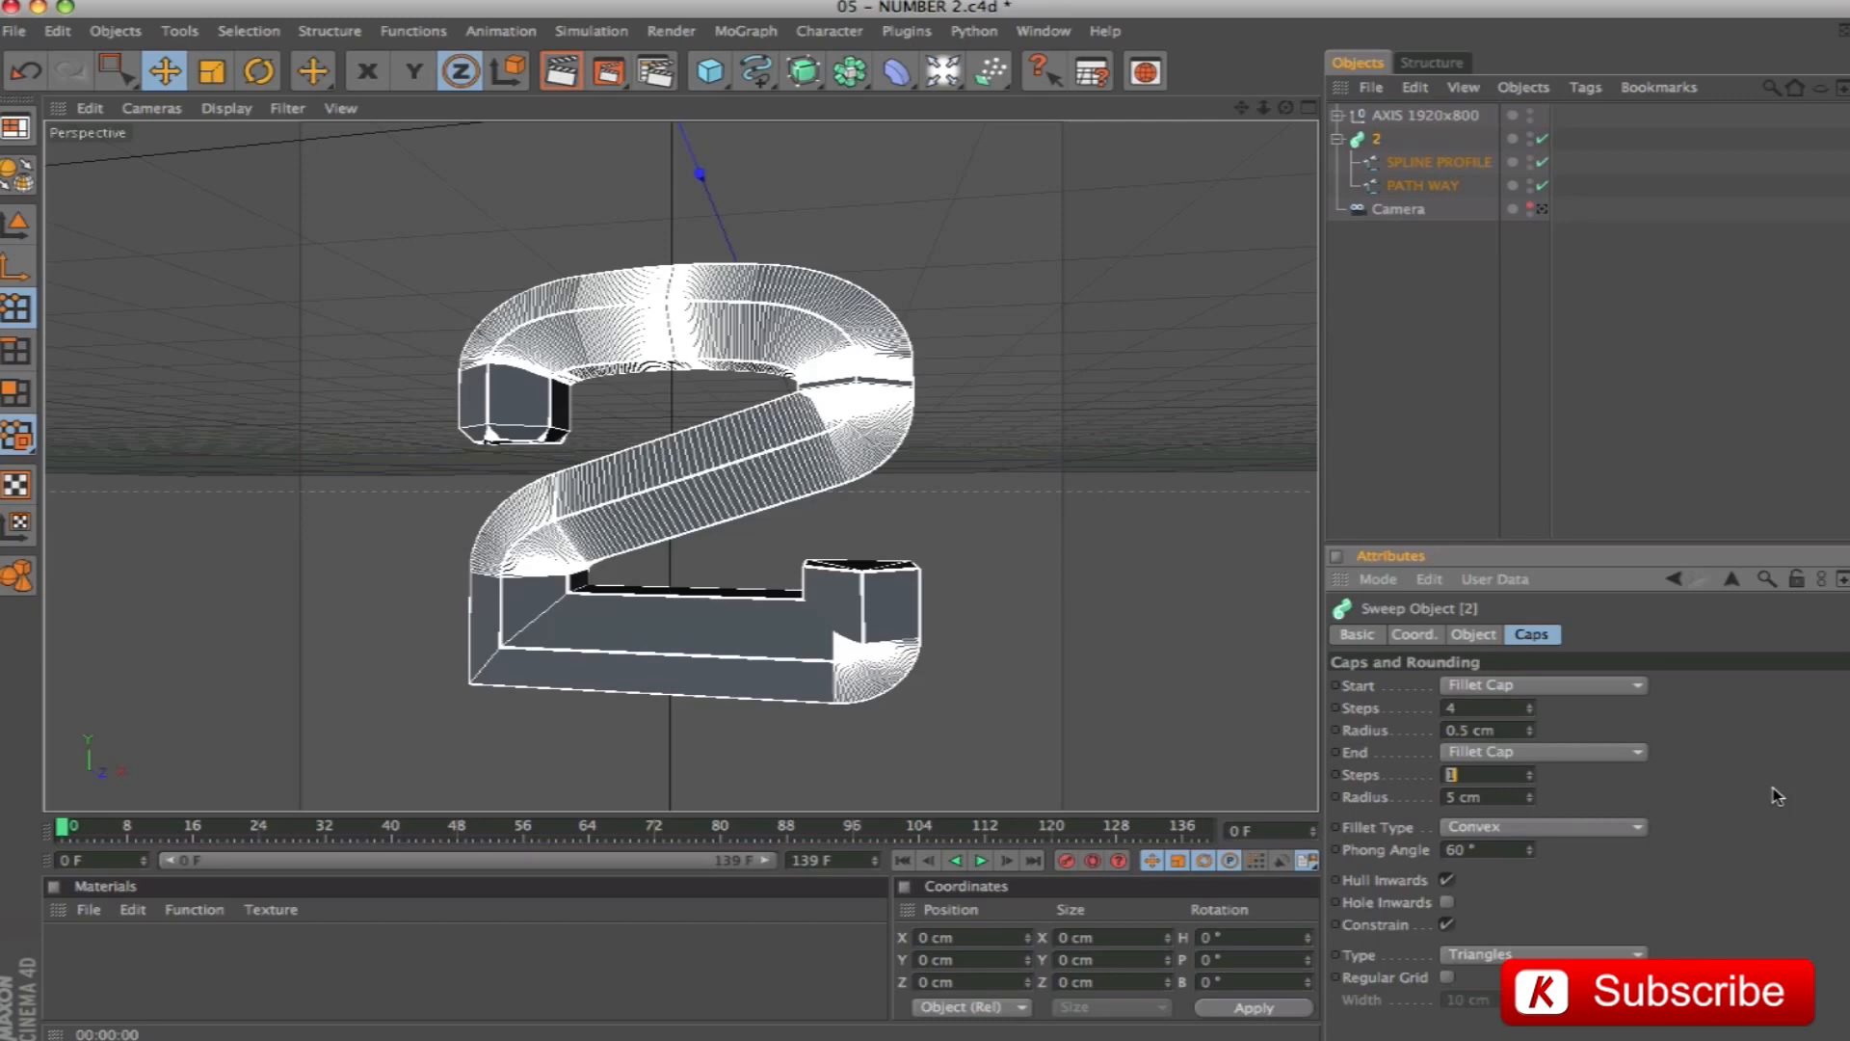
key(Tab)
text(0)
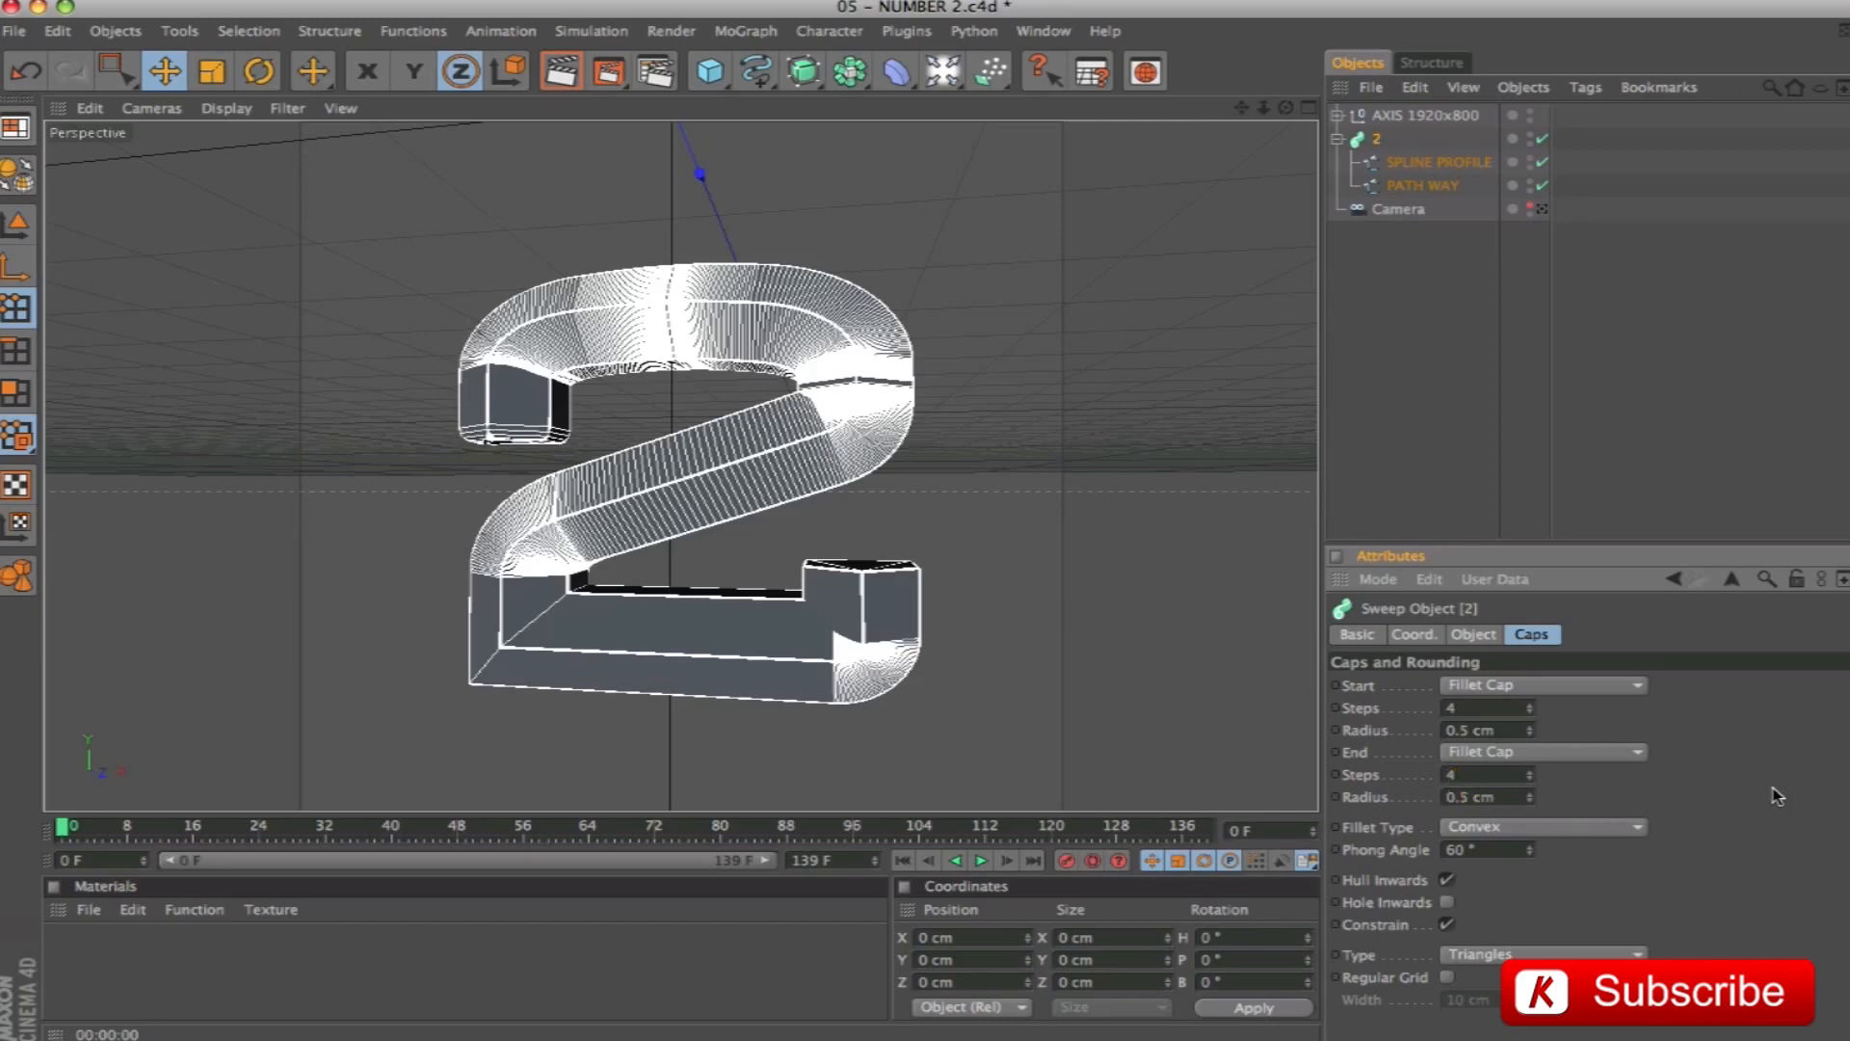
mouse_move(881, 480)
alt+mouse_down()
mouse_move(841, 499)
mouse_move(880, 500)
alt+mouse_up()
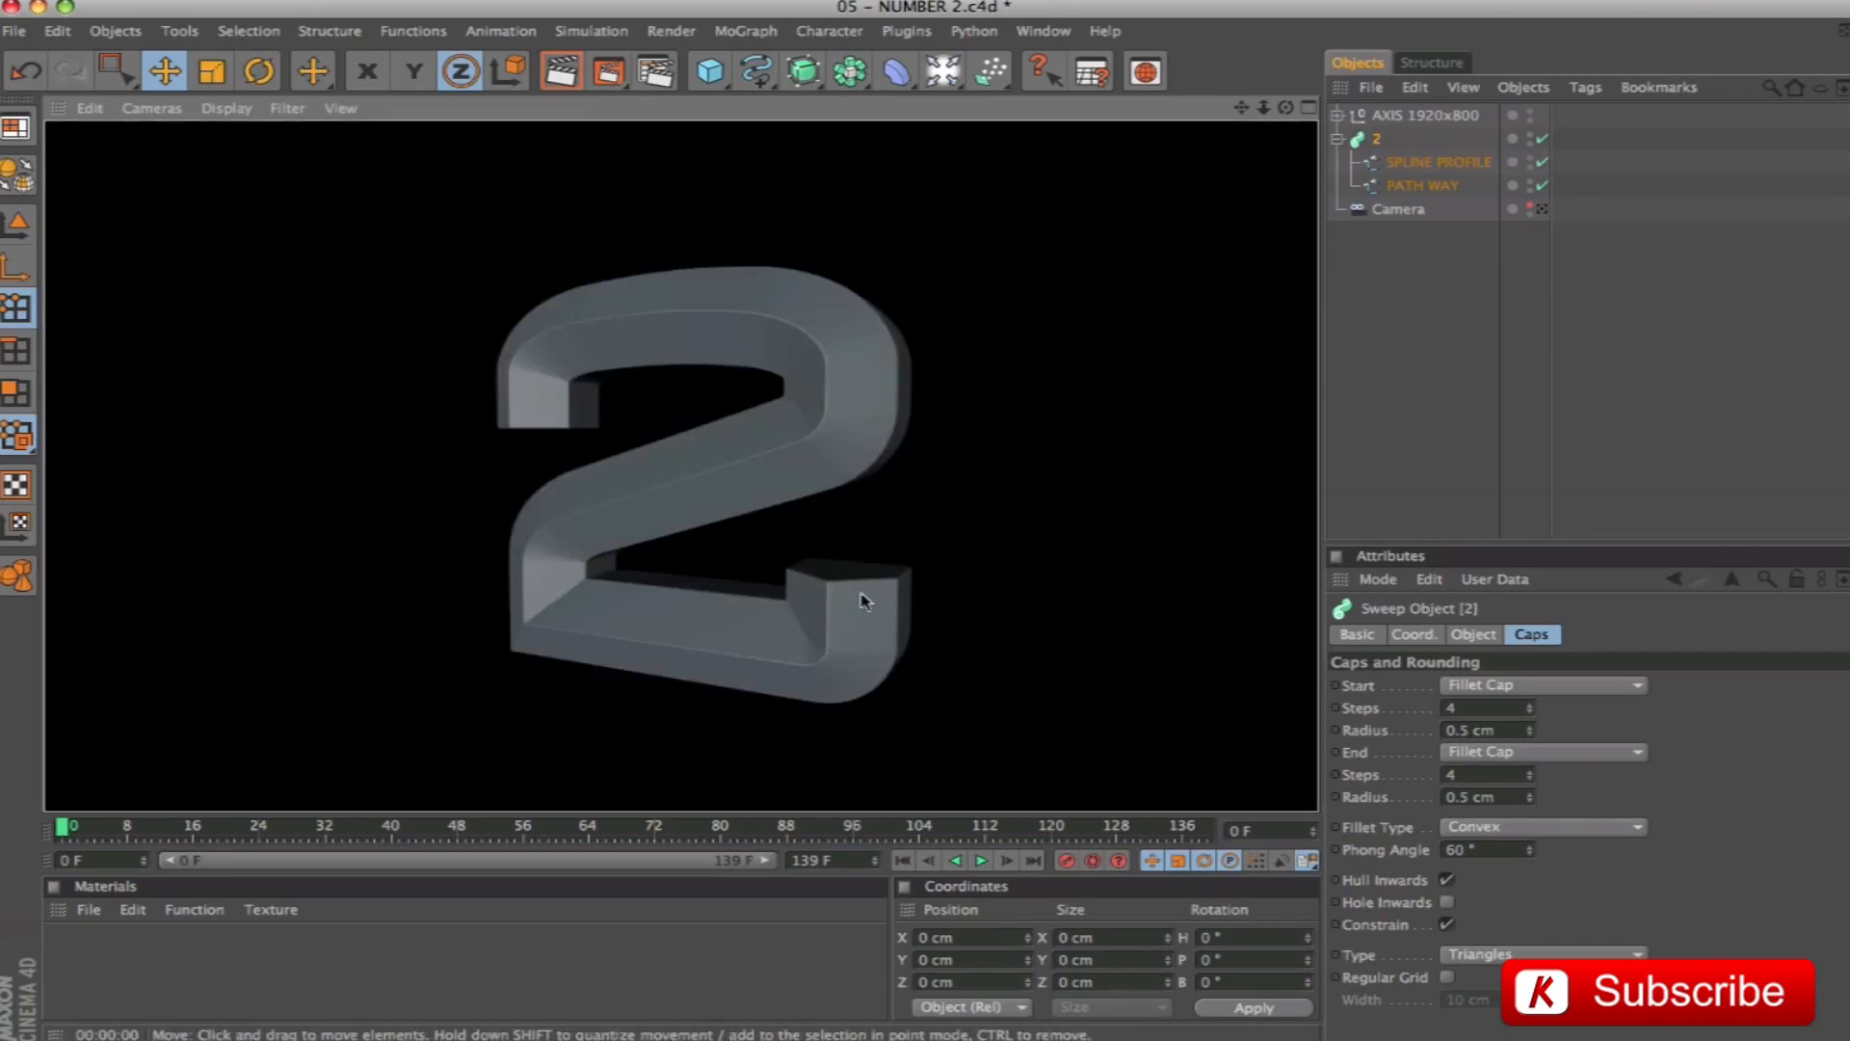
mouse_move(931, 556)
alt+right_down()
mouse_move(963, 550)
mouse_move(940, 547)
alt+right_up()
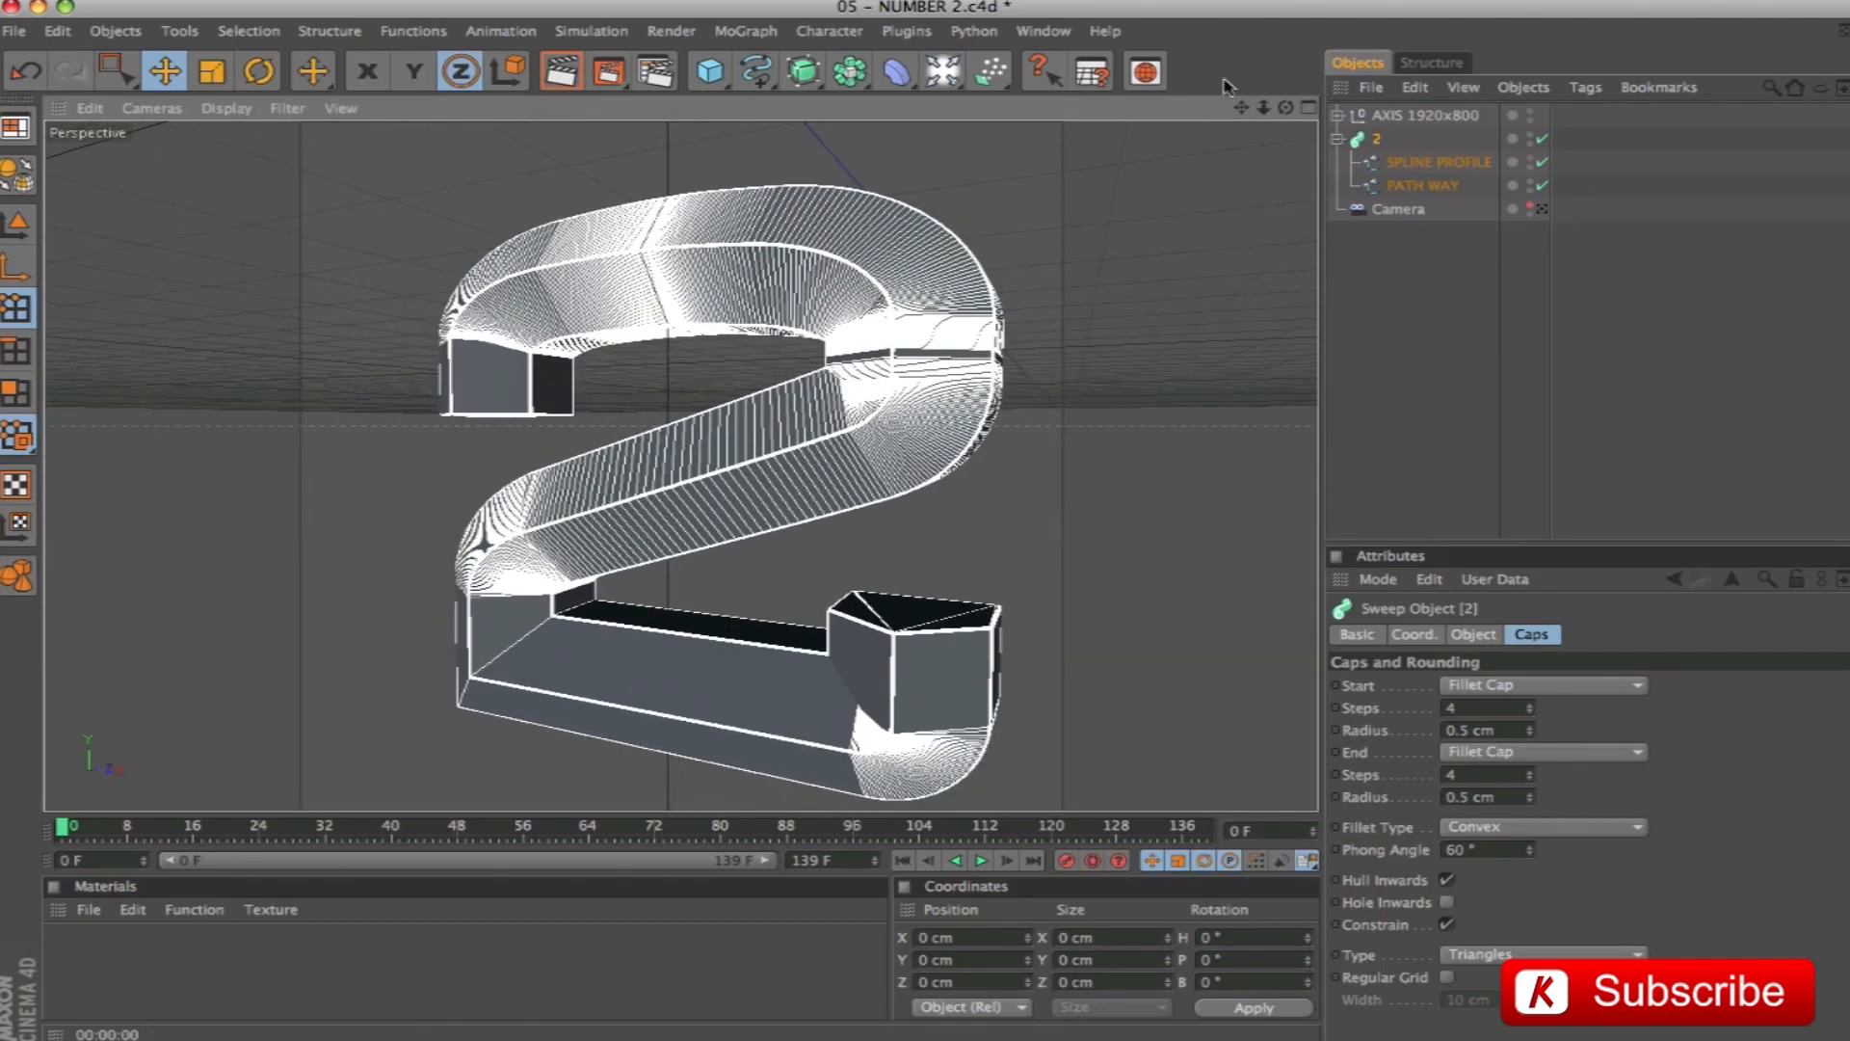
Preview-render the number, and convert the sweep named 2 together with its child splines into editable polygon objects
drag(1238, 106, 1198, 97)
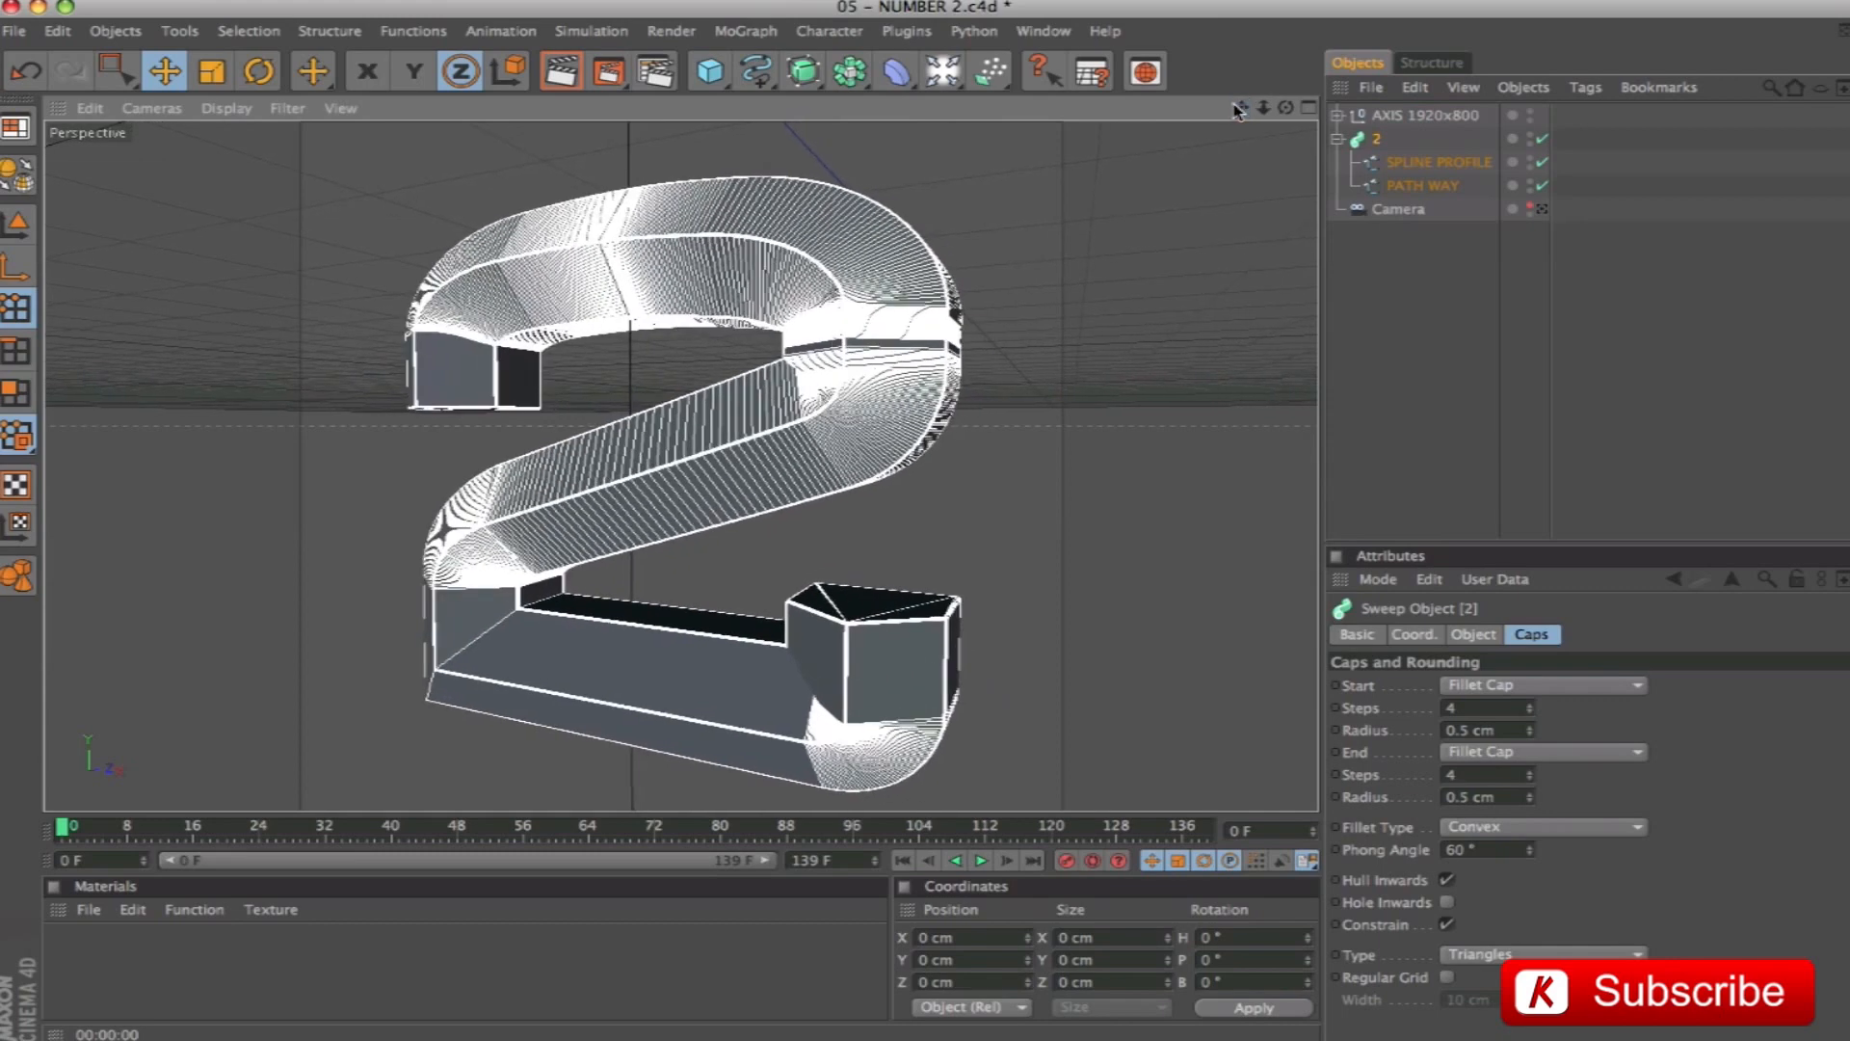
key(ctrl+r)
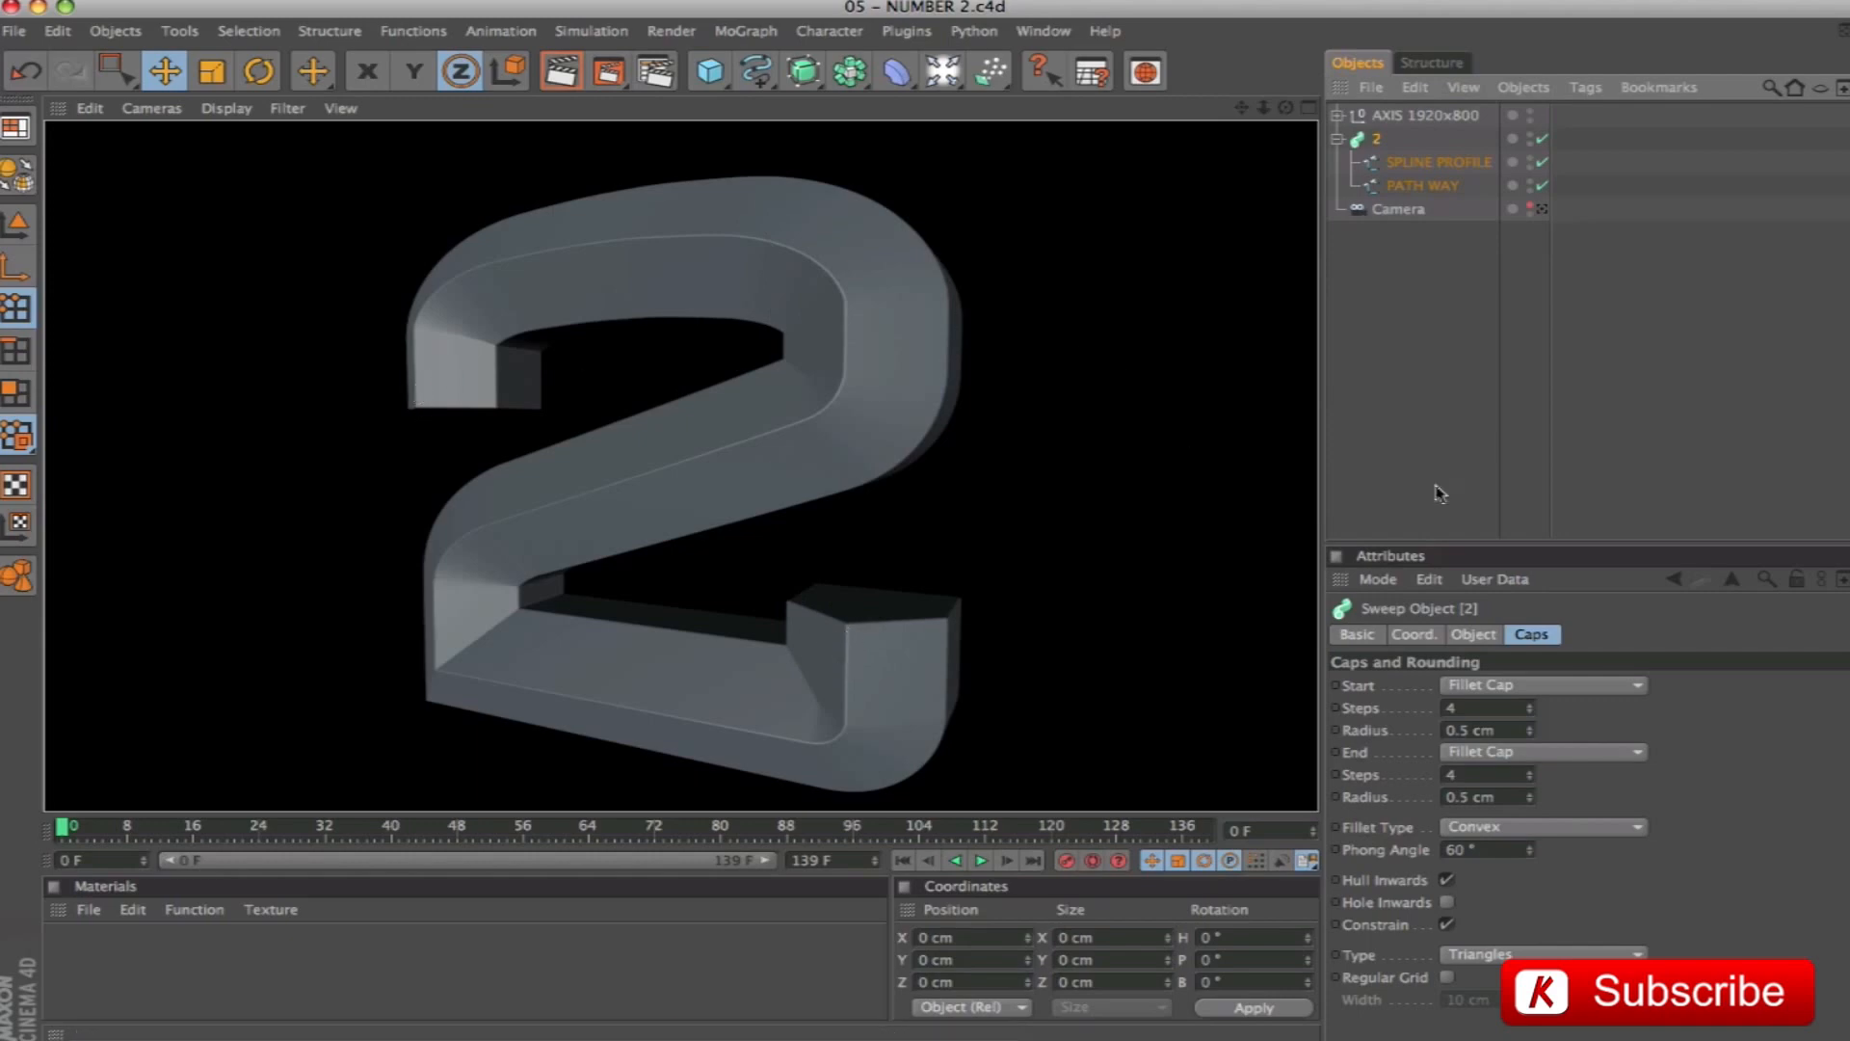
click(1368, 138)
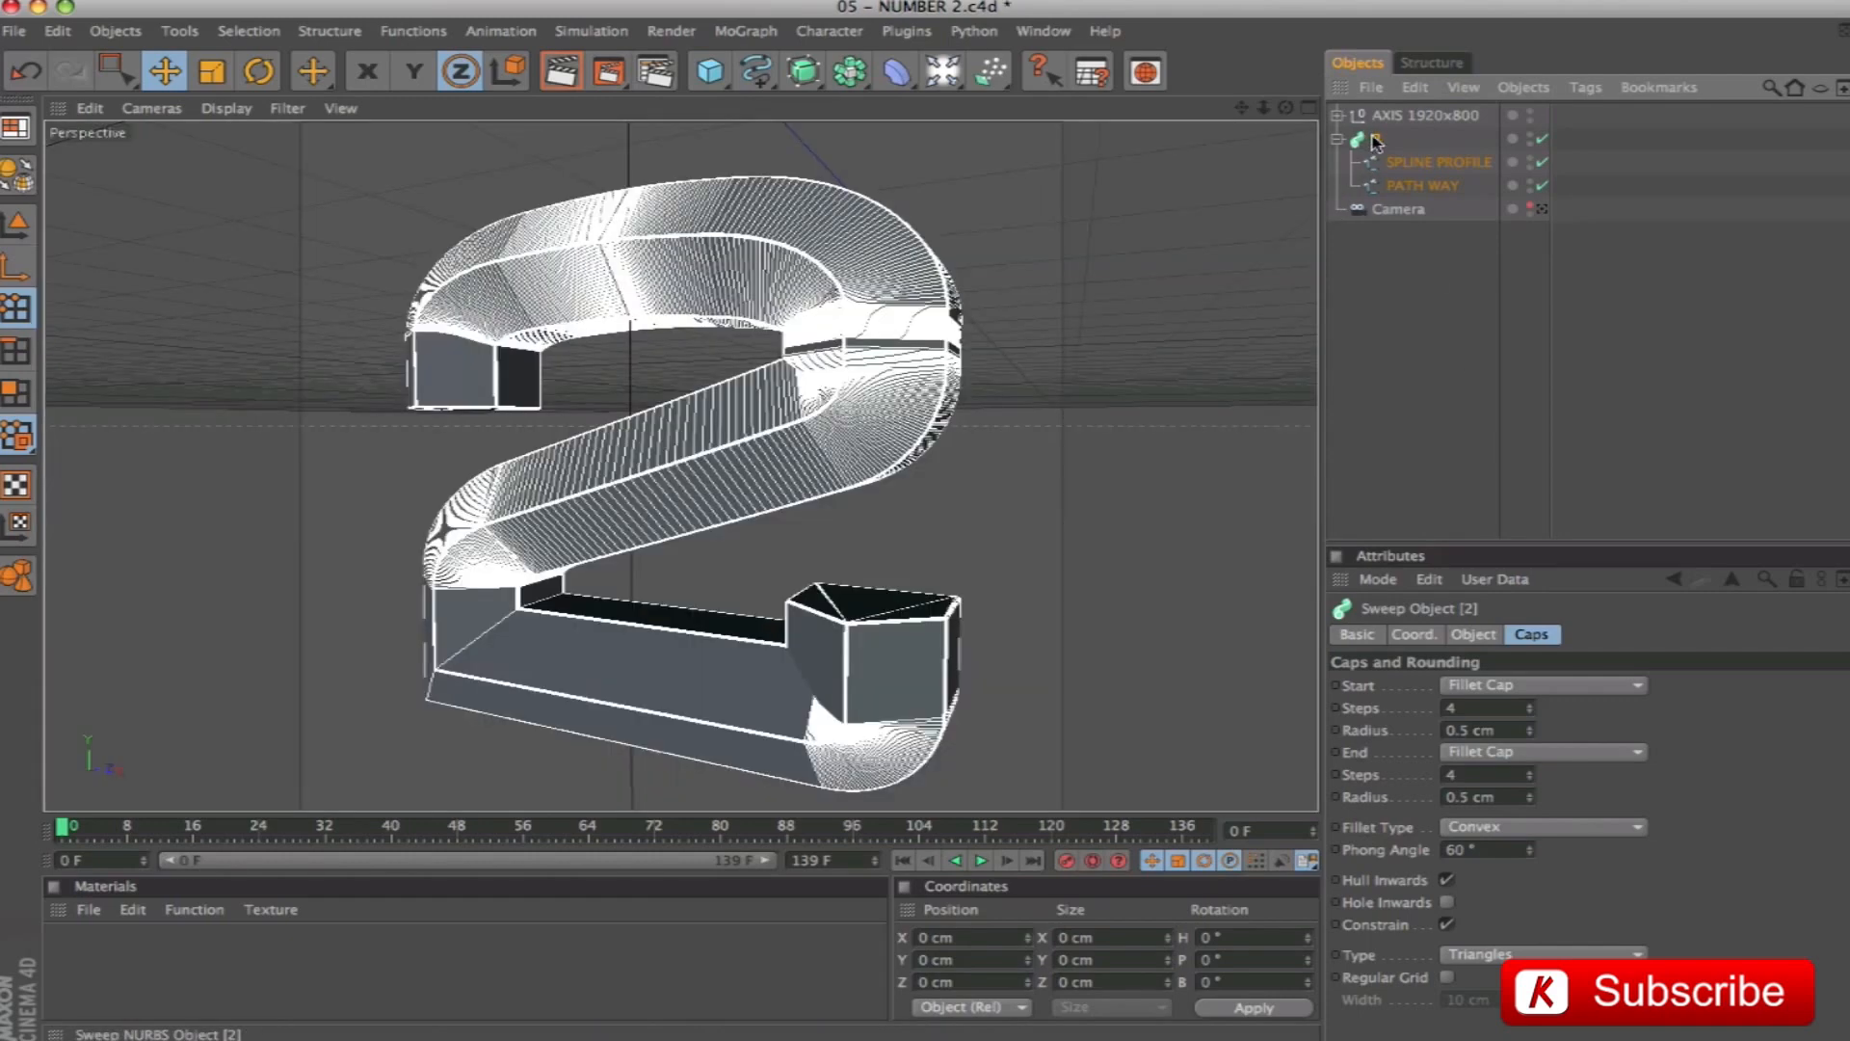
right_click(1376, 143)
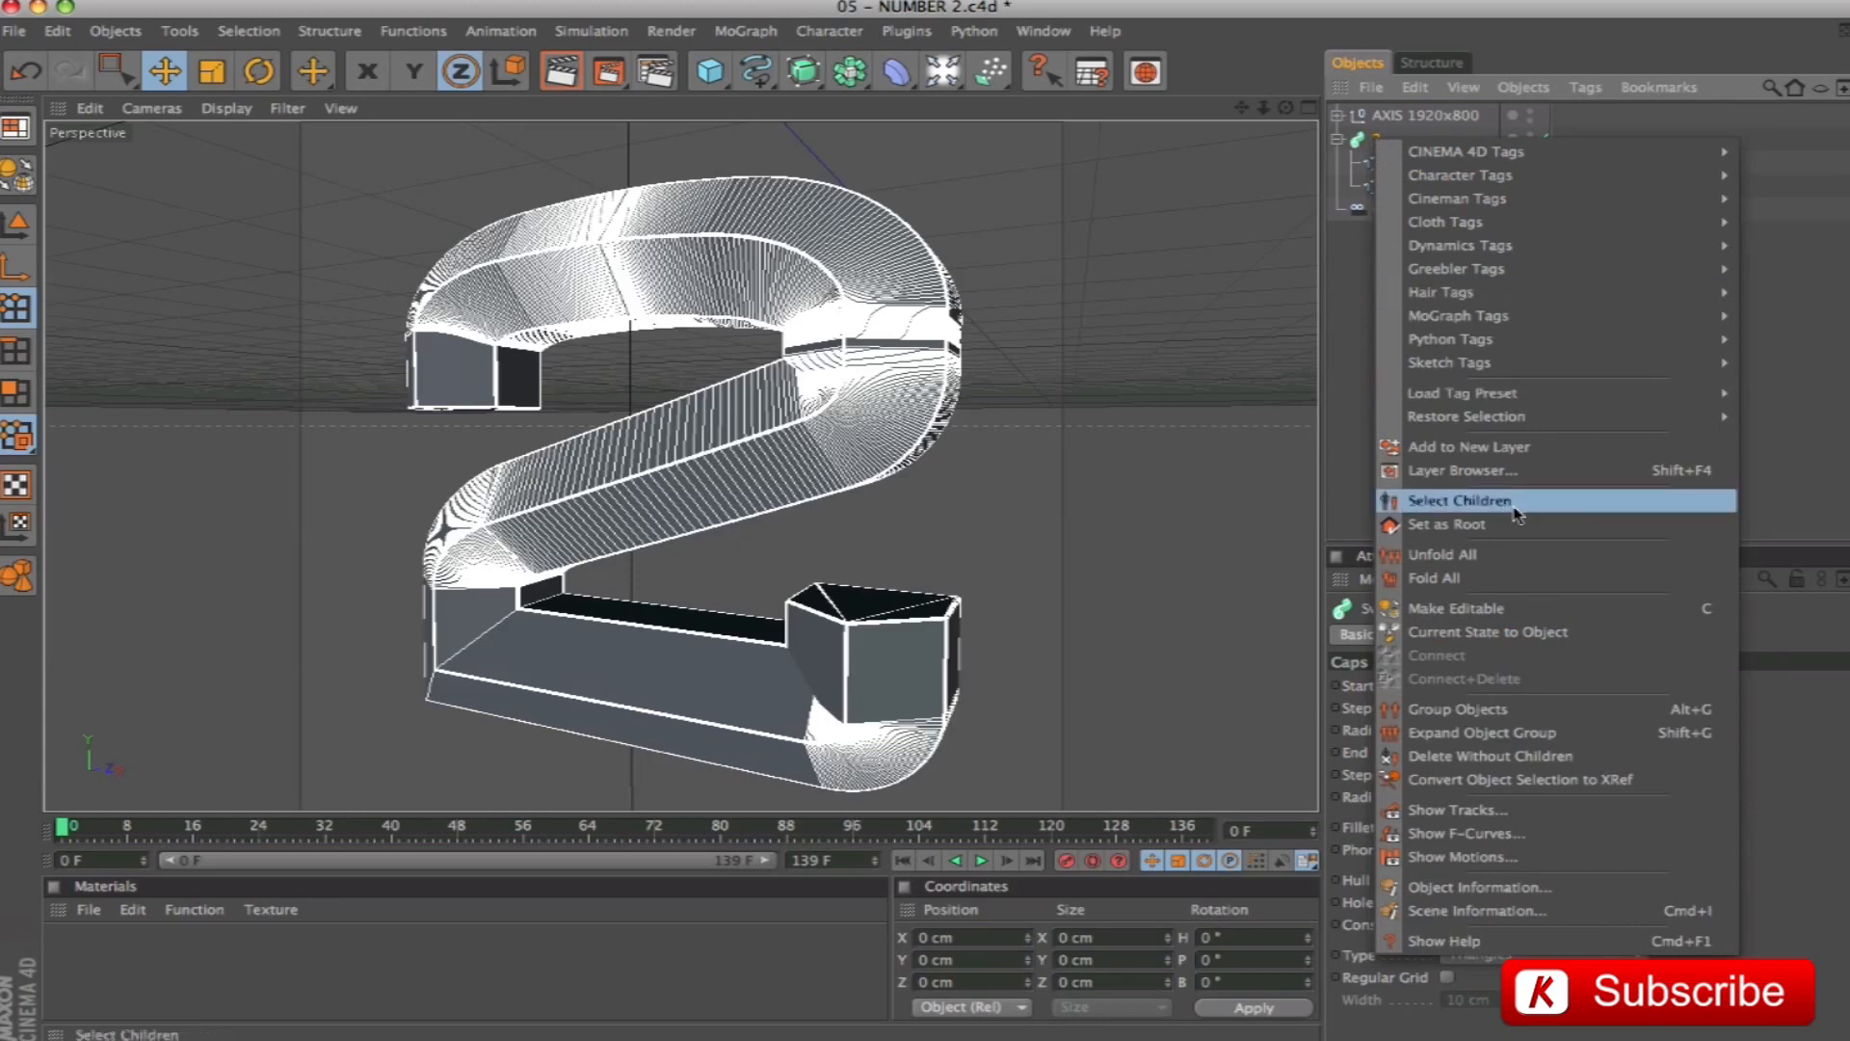
click(1459, 500)
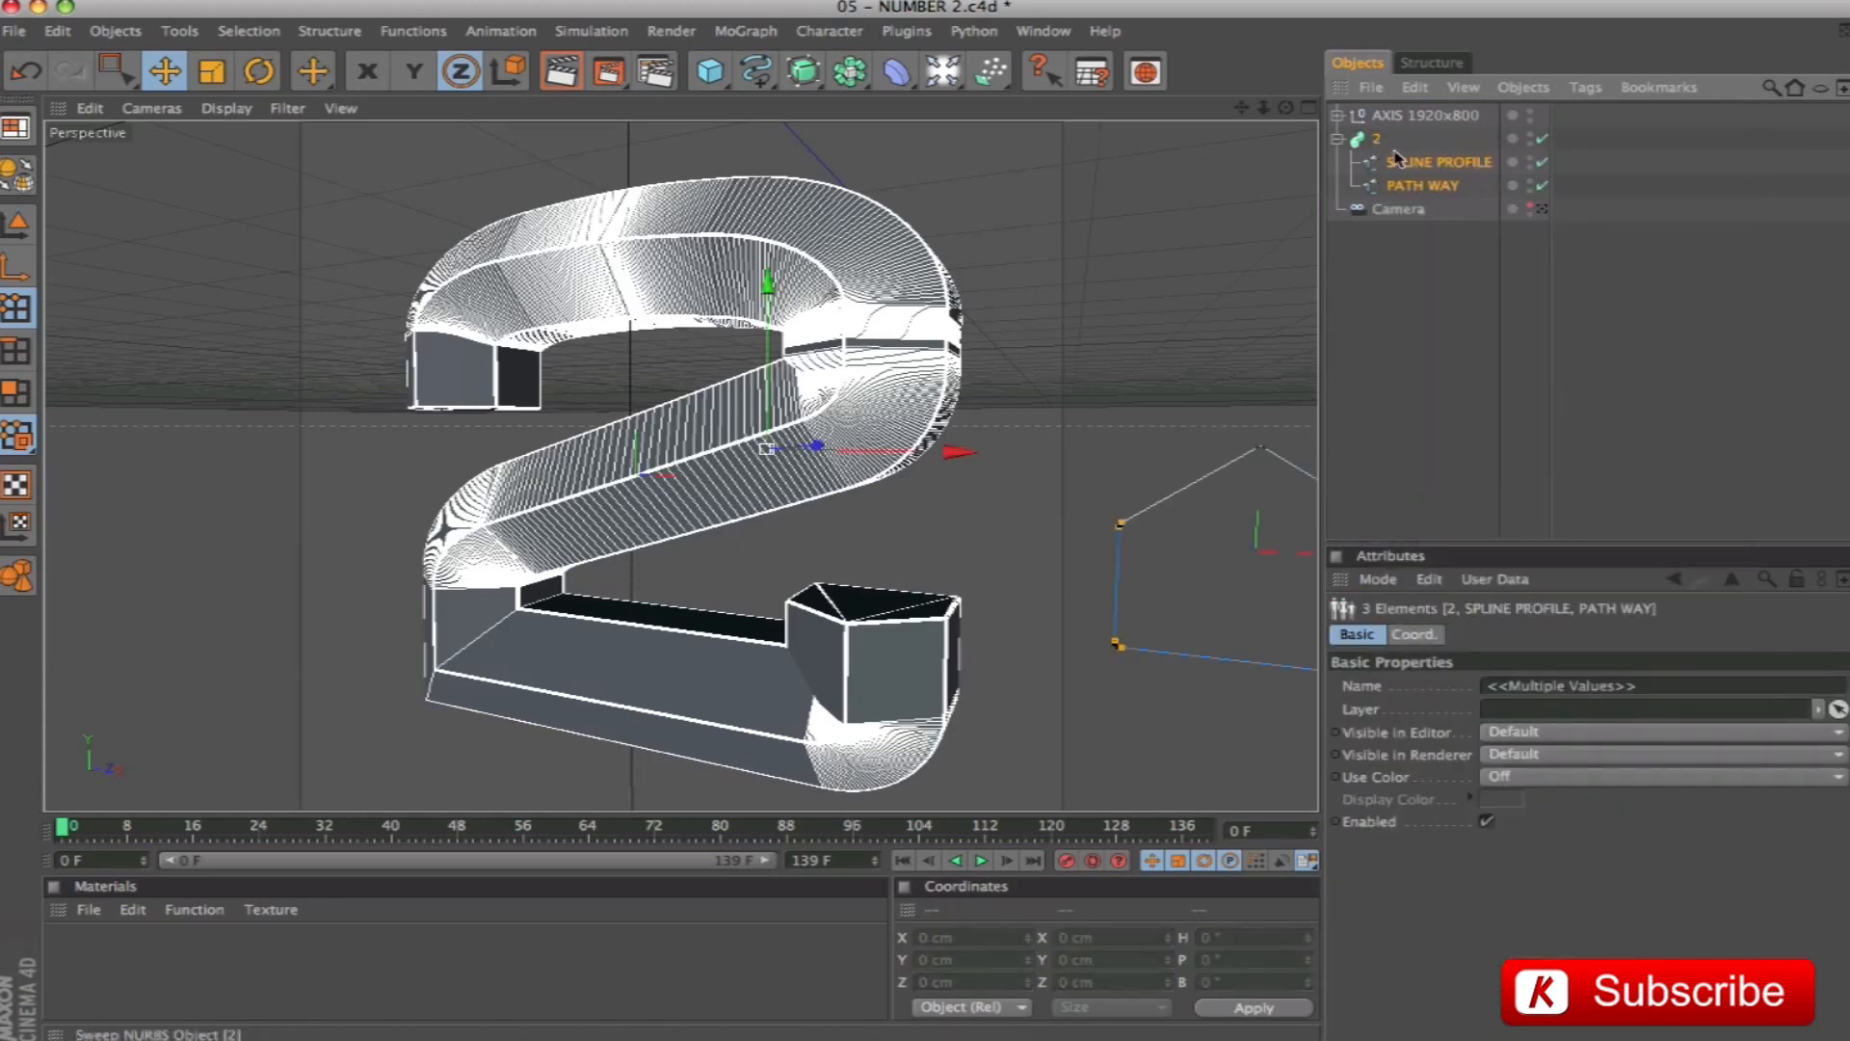
key(c)
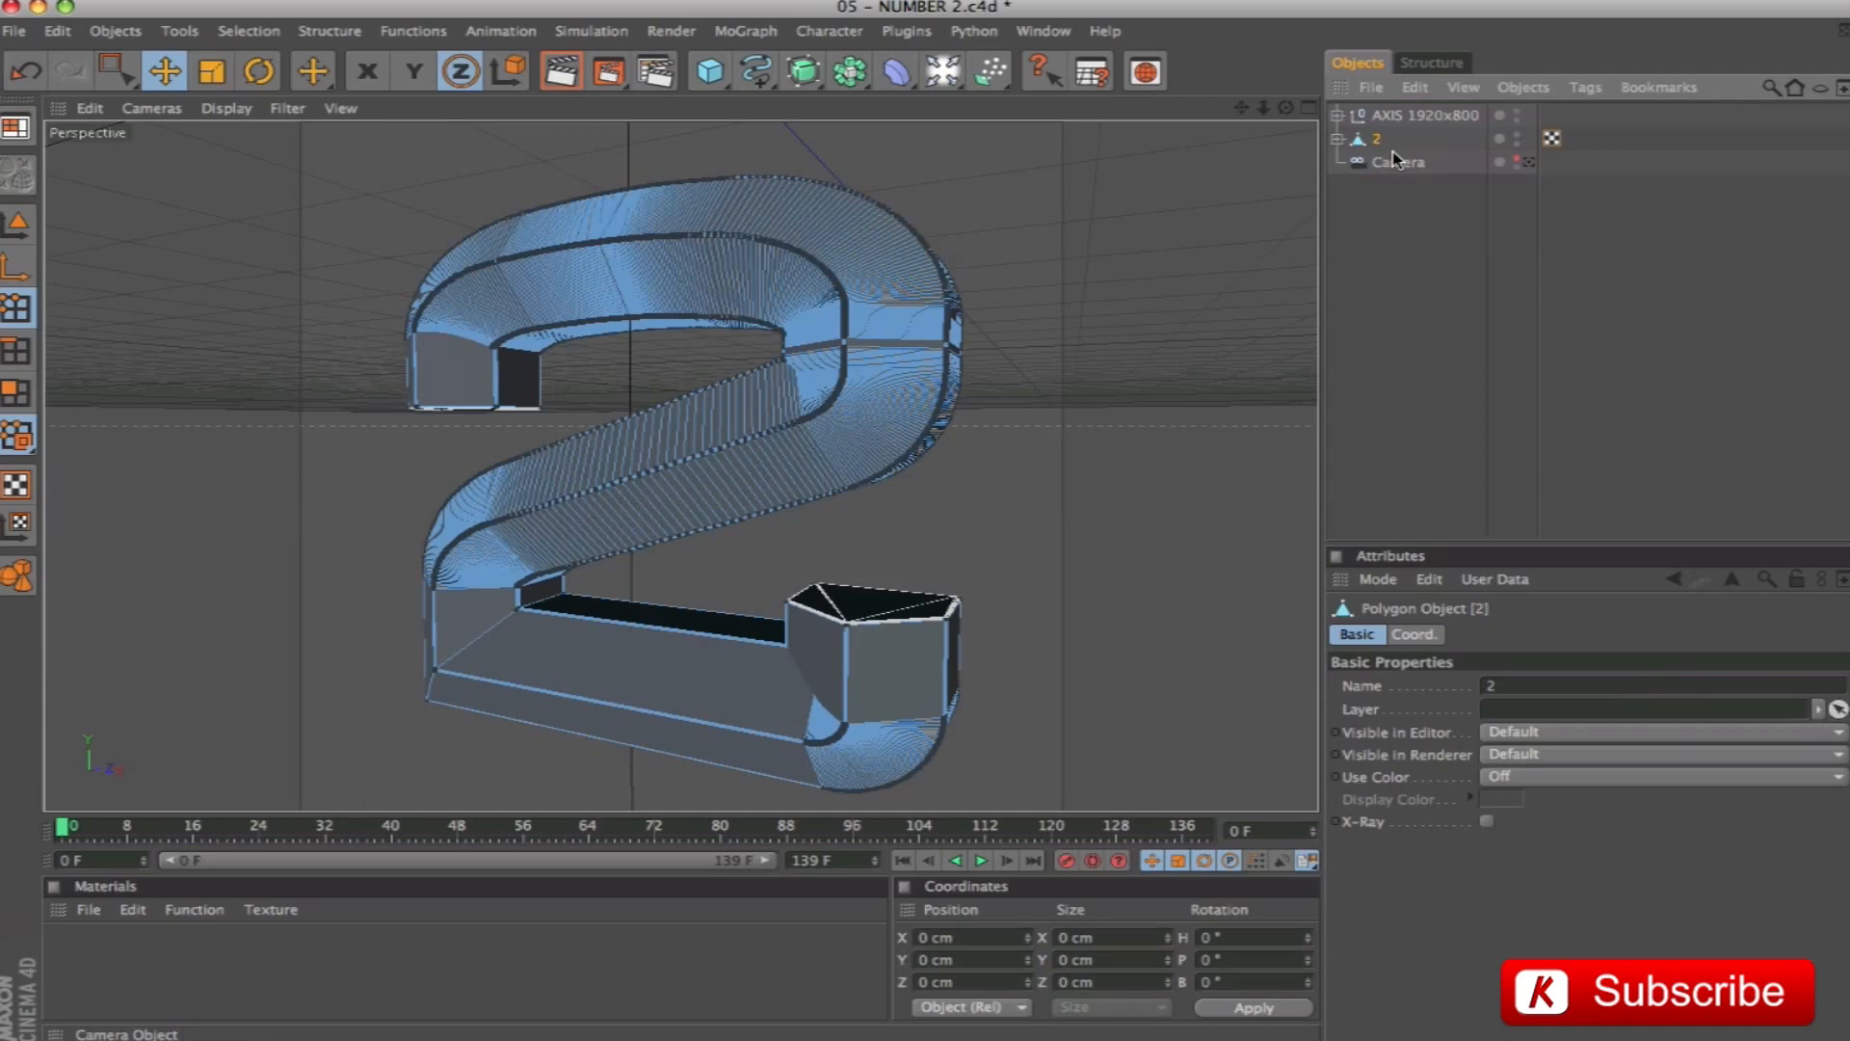
Hide the polygon object 2 and move Cap 1 and Cap 2 out of their Rounding objects to the top of the object hierarchy
click(1337, 138)
click(1352, 162)
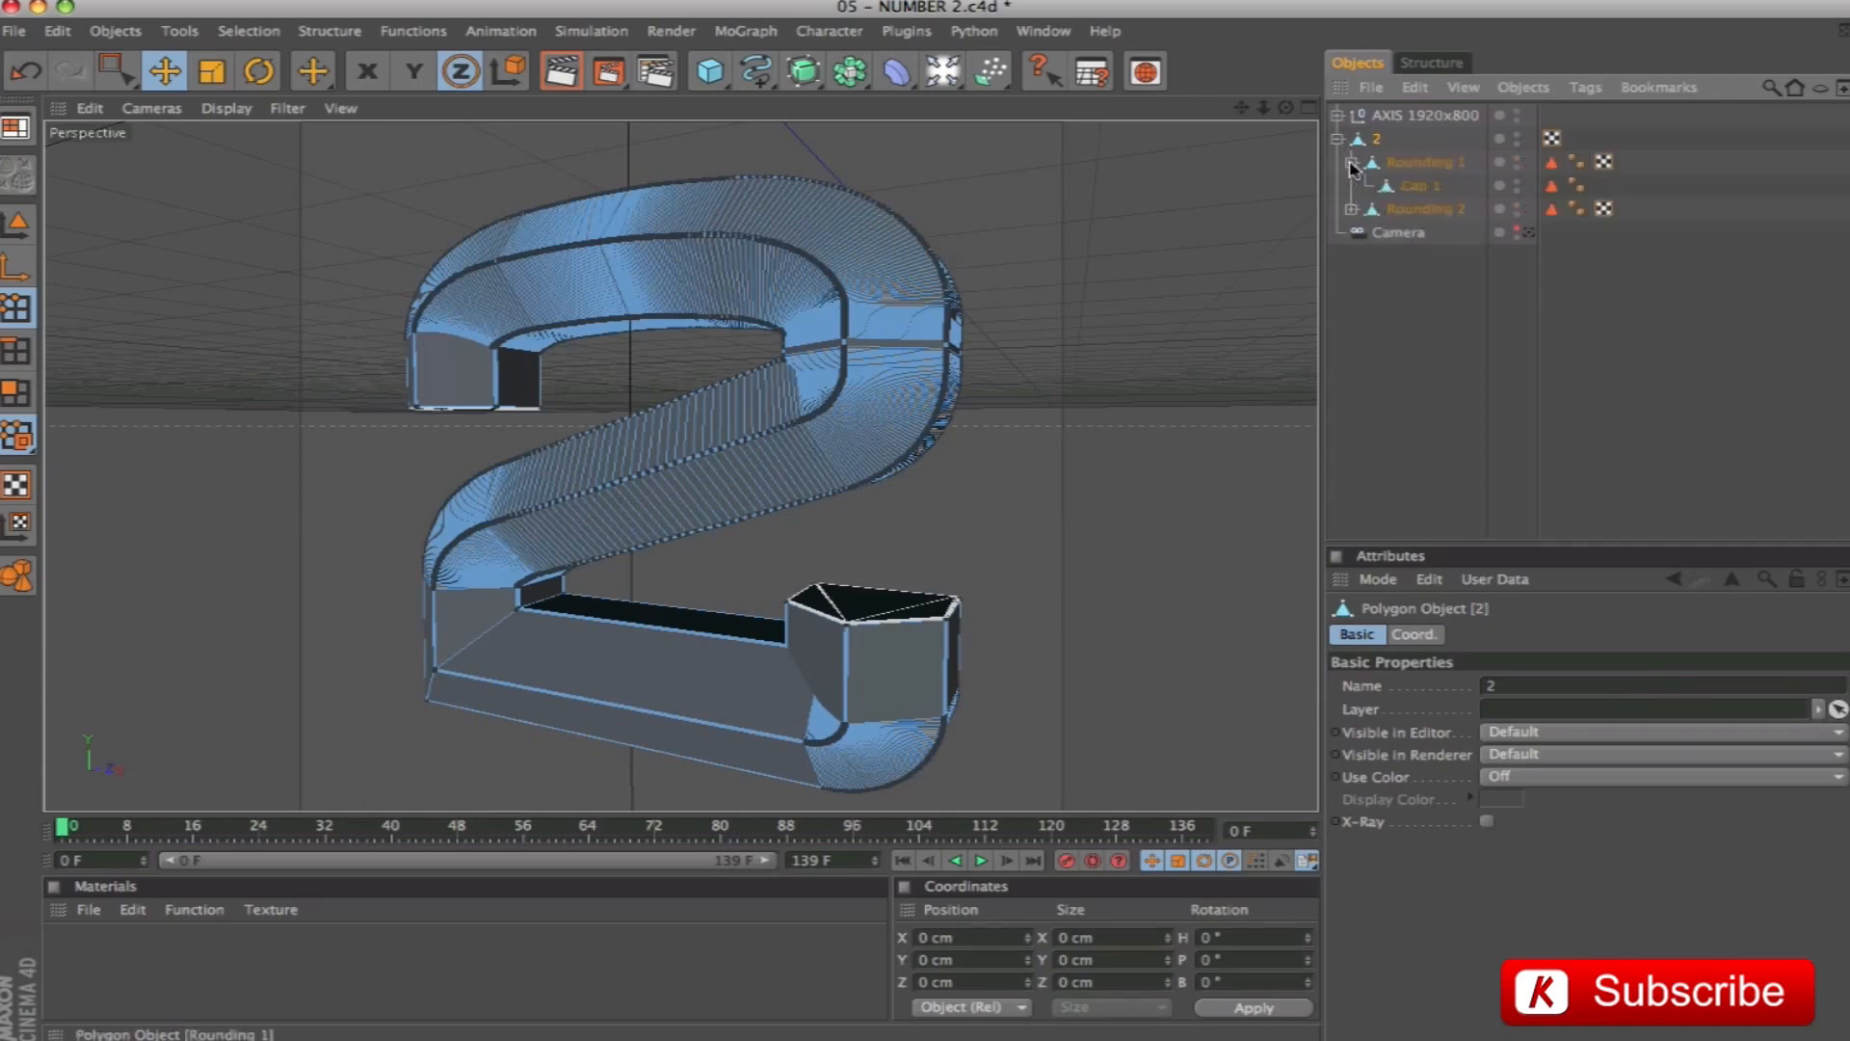
click(1352, 208)
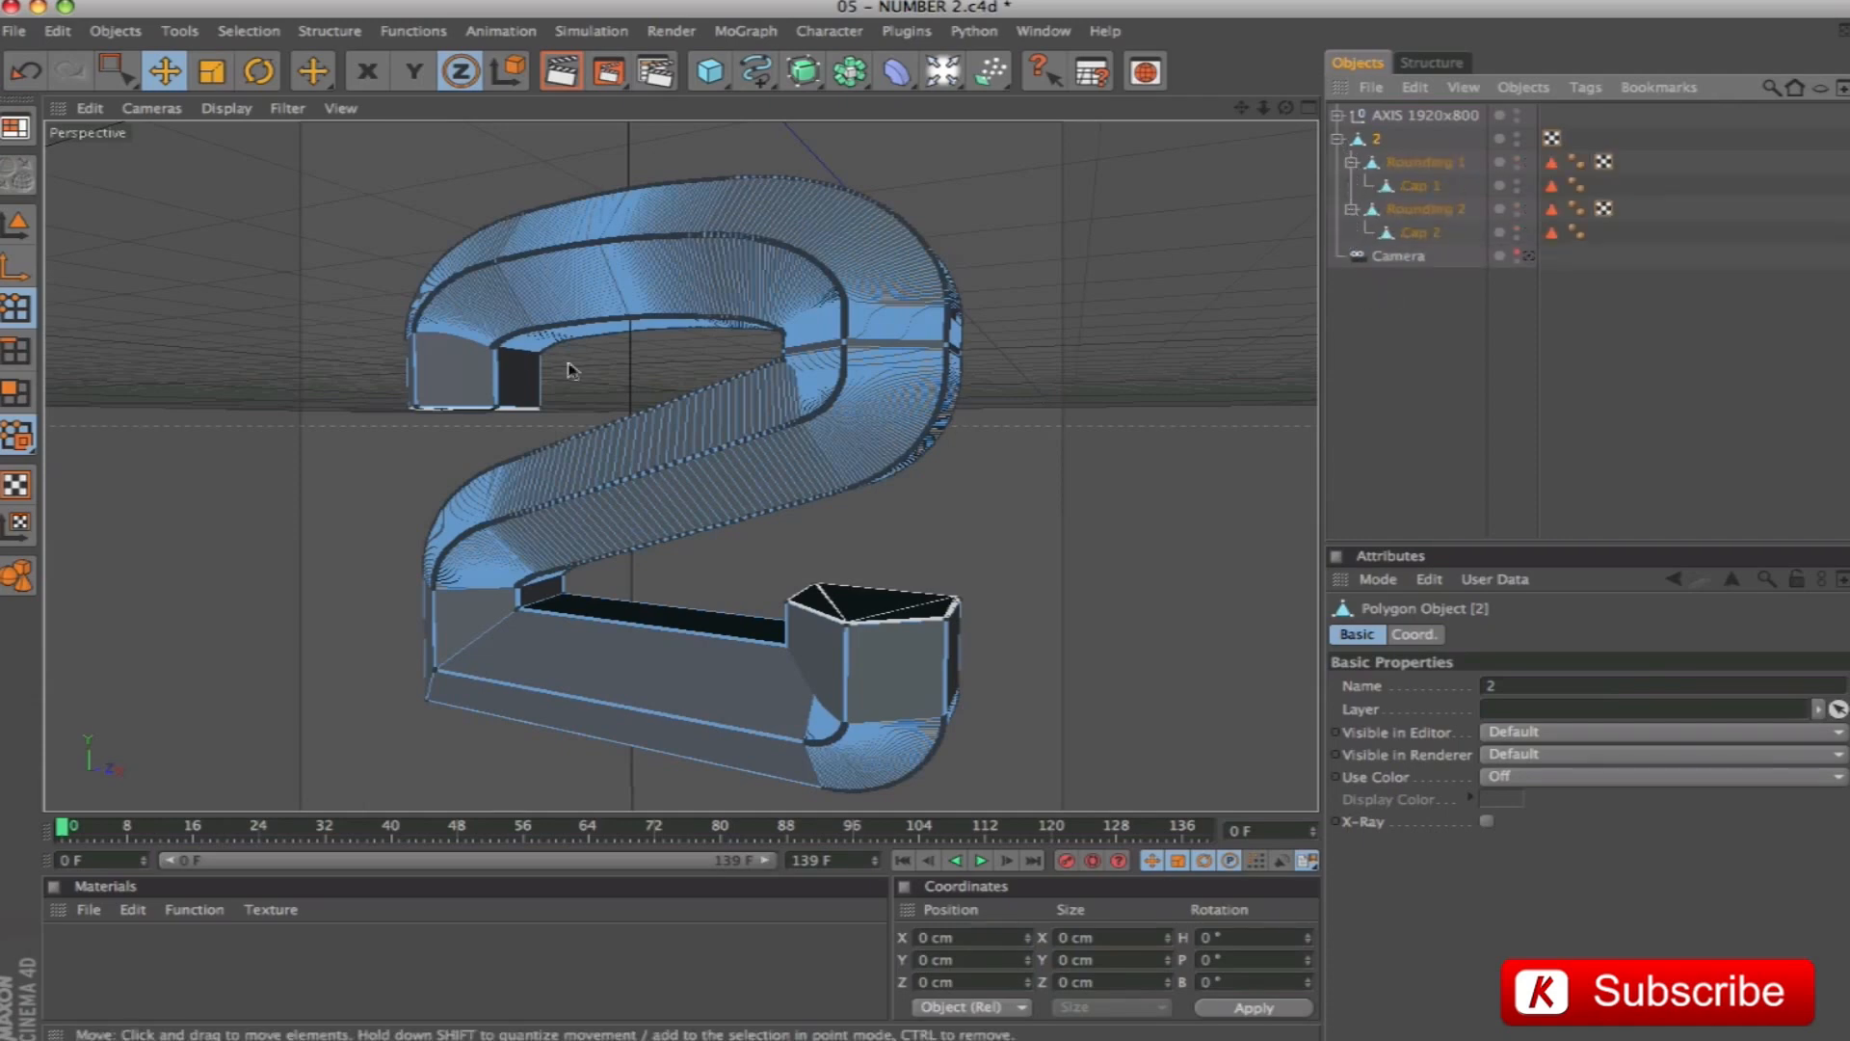
click(1422, 233)
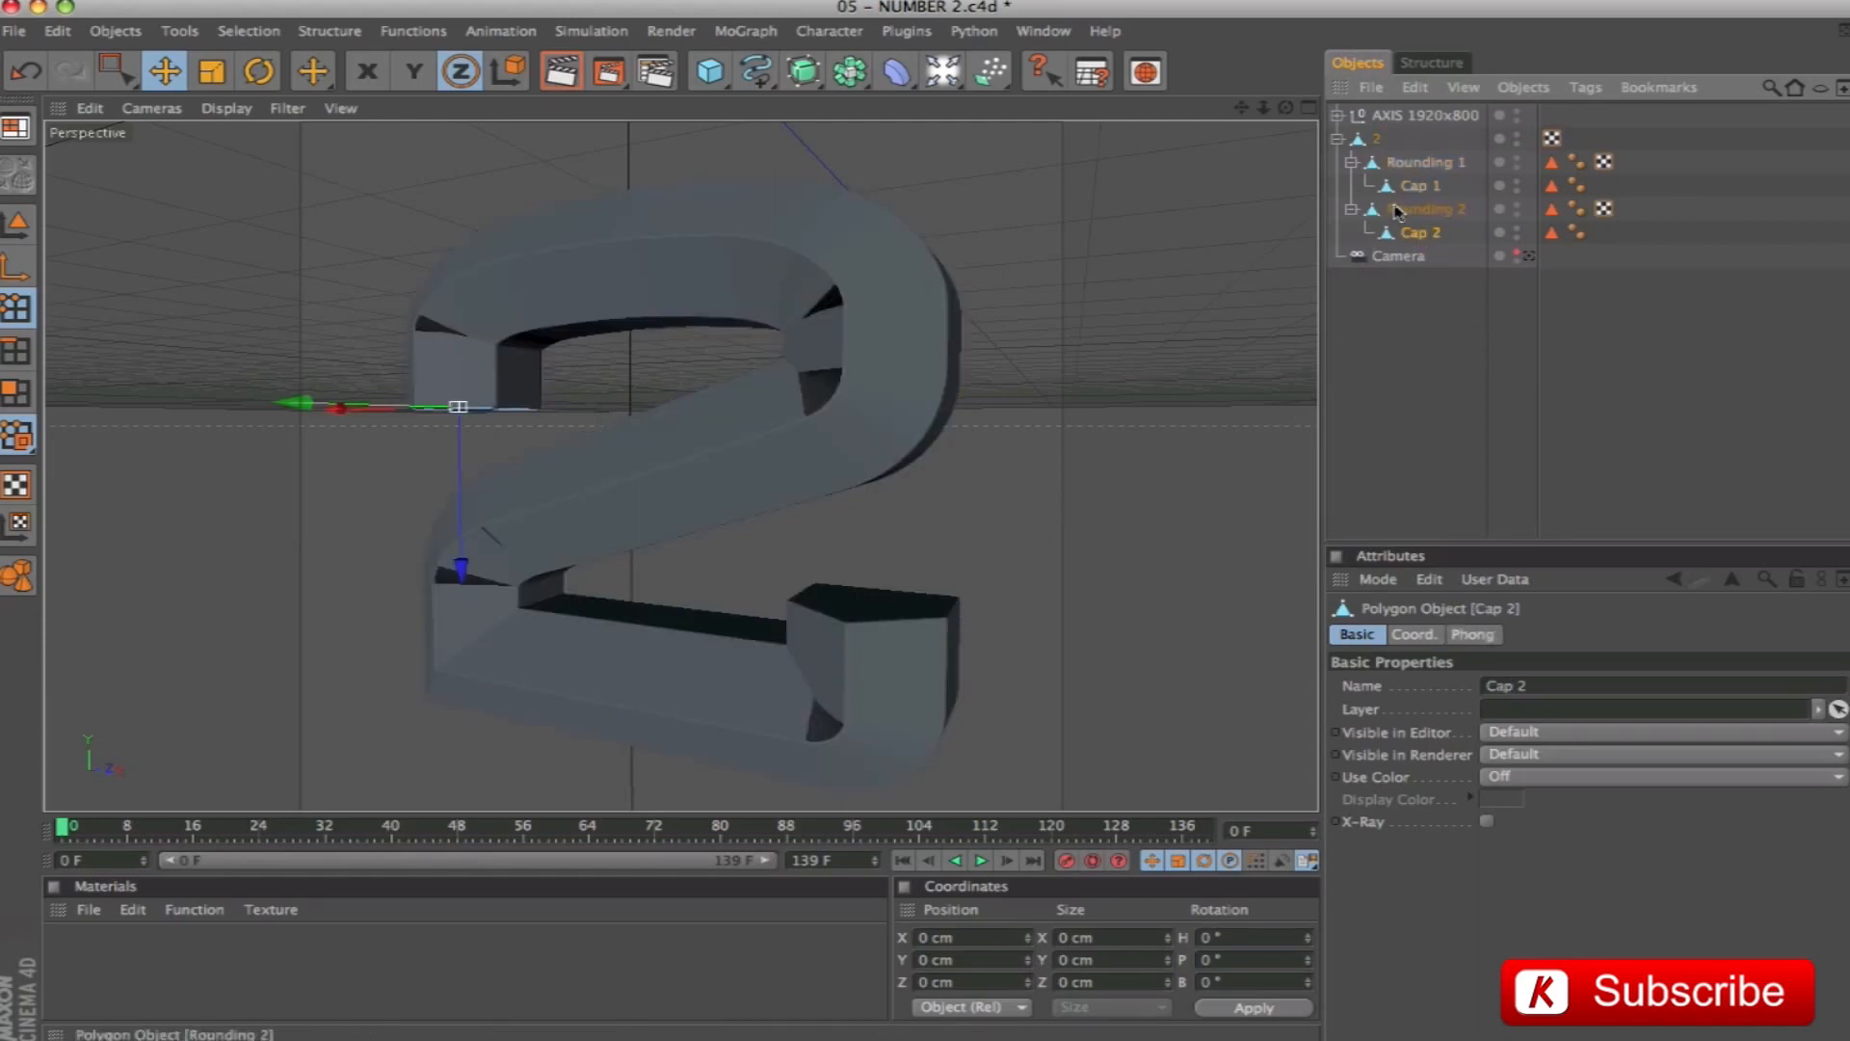
click(761, 650)
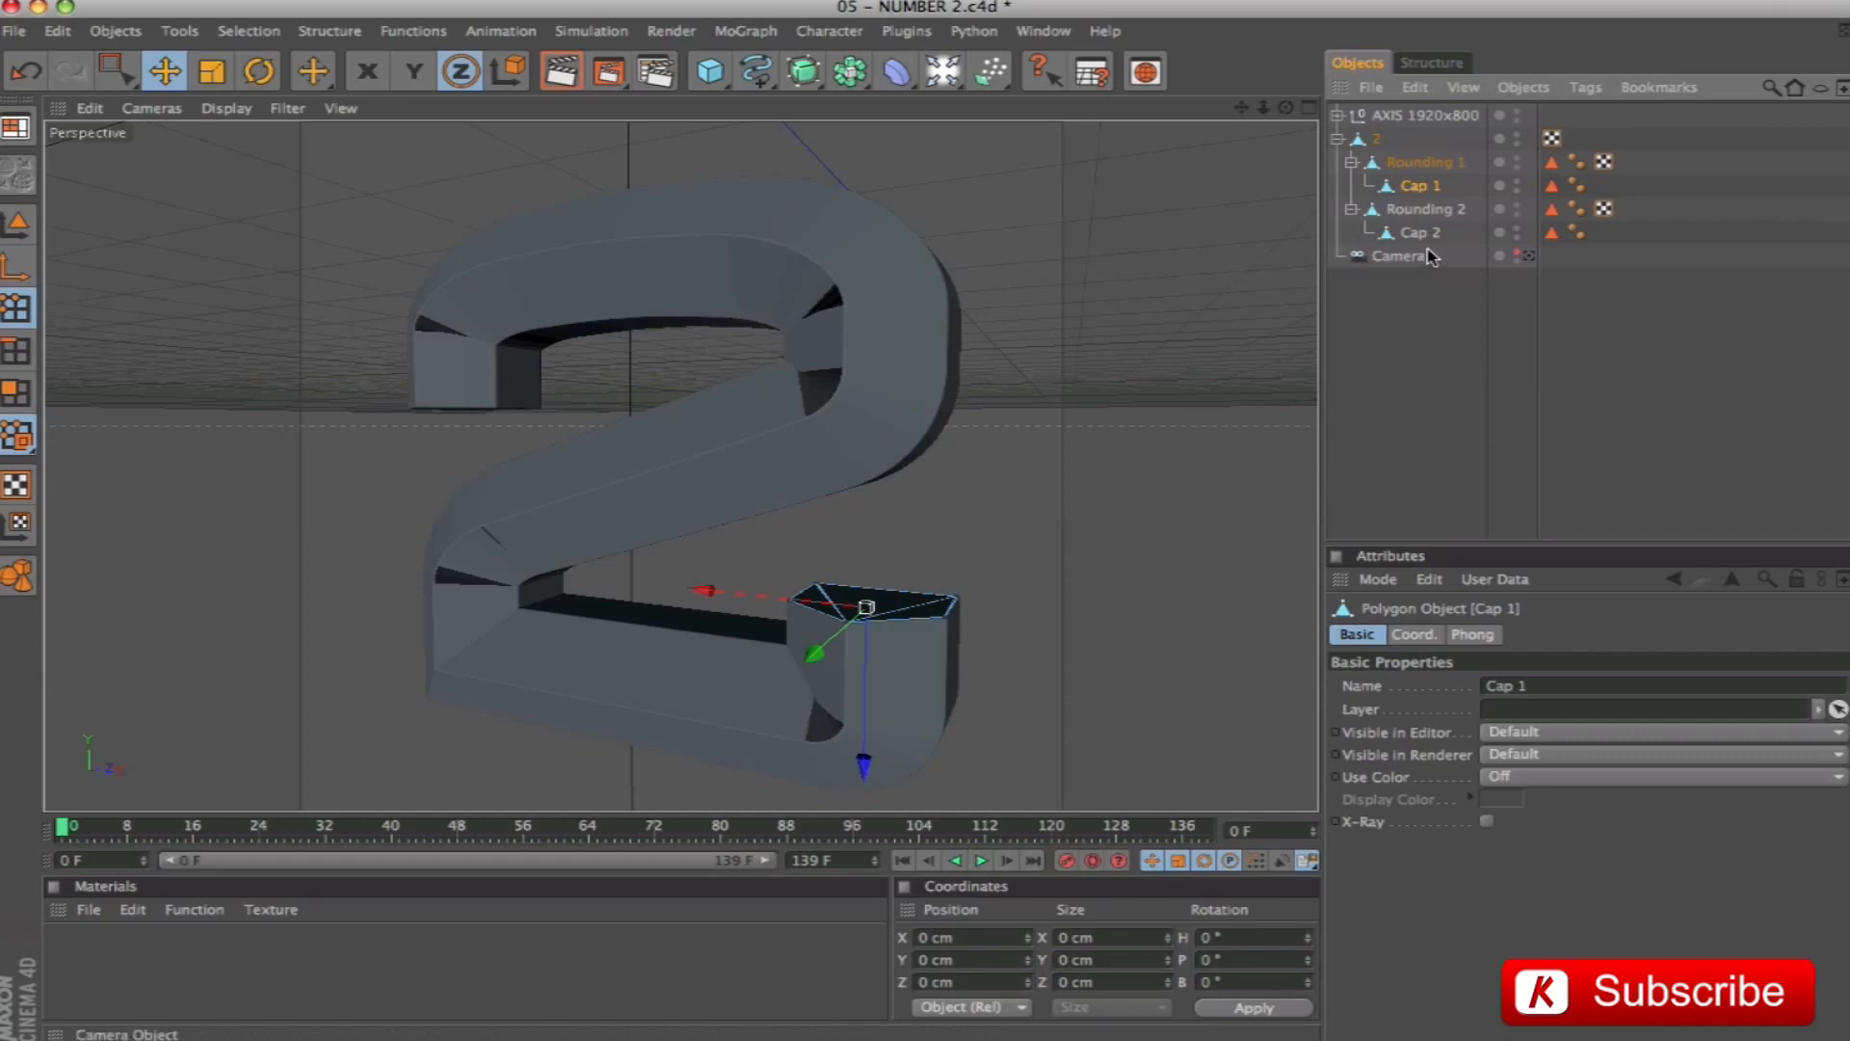
click(1518, 140)
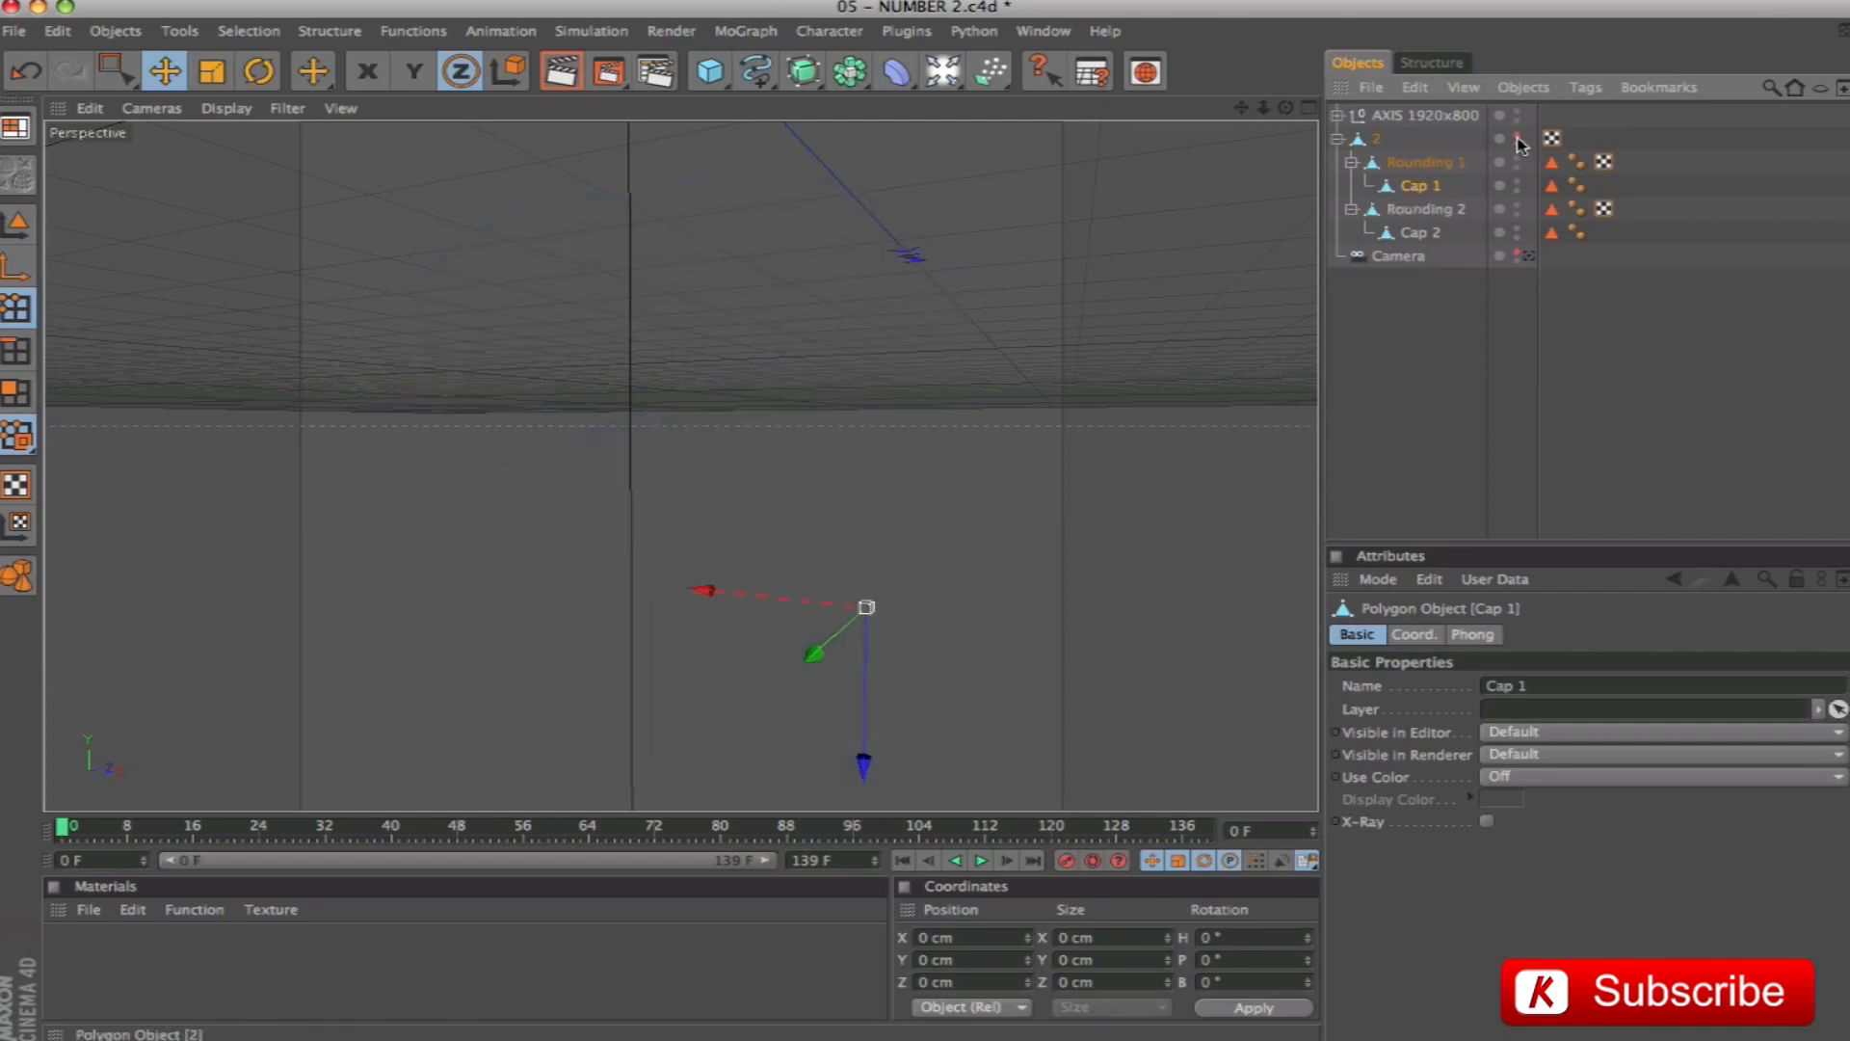
shift+click(1415, 236)
drag(1415, 236, 1415, 138)
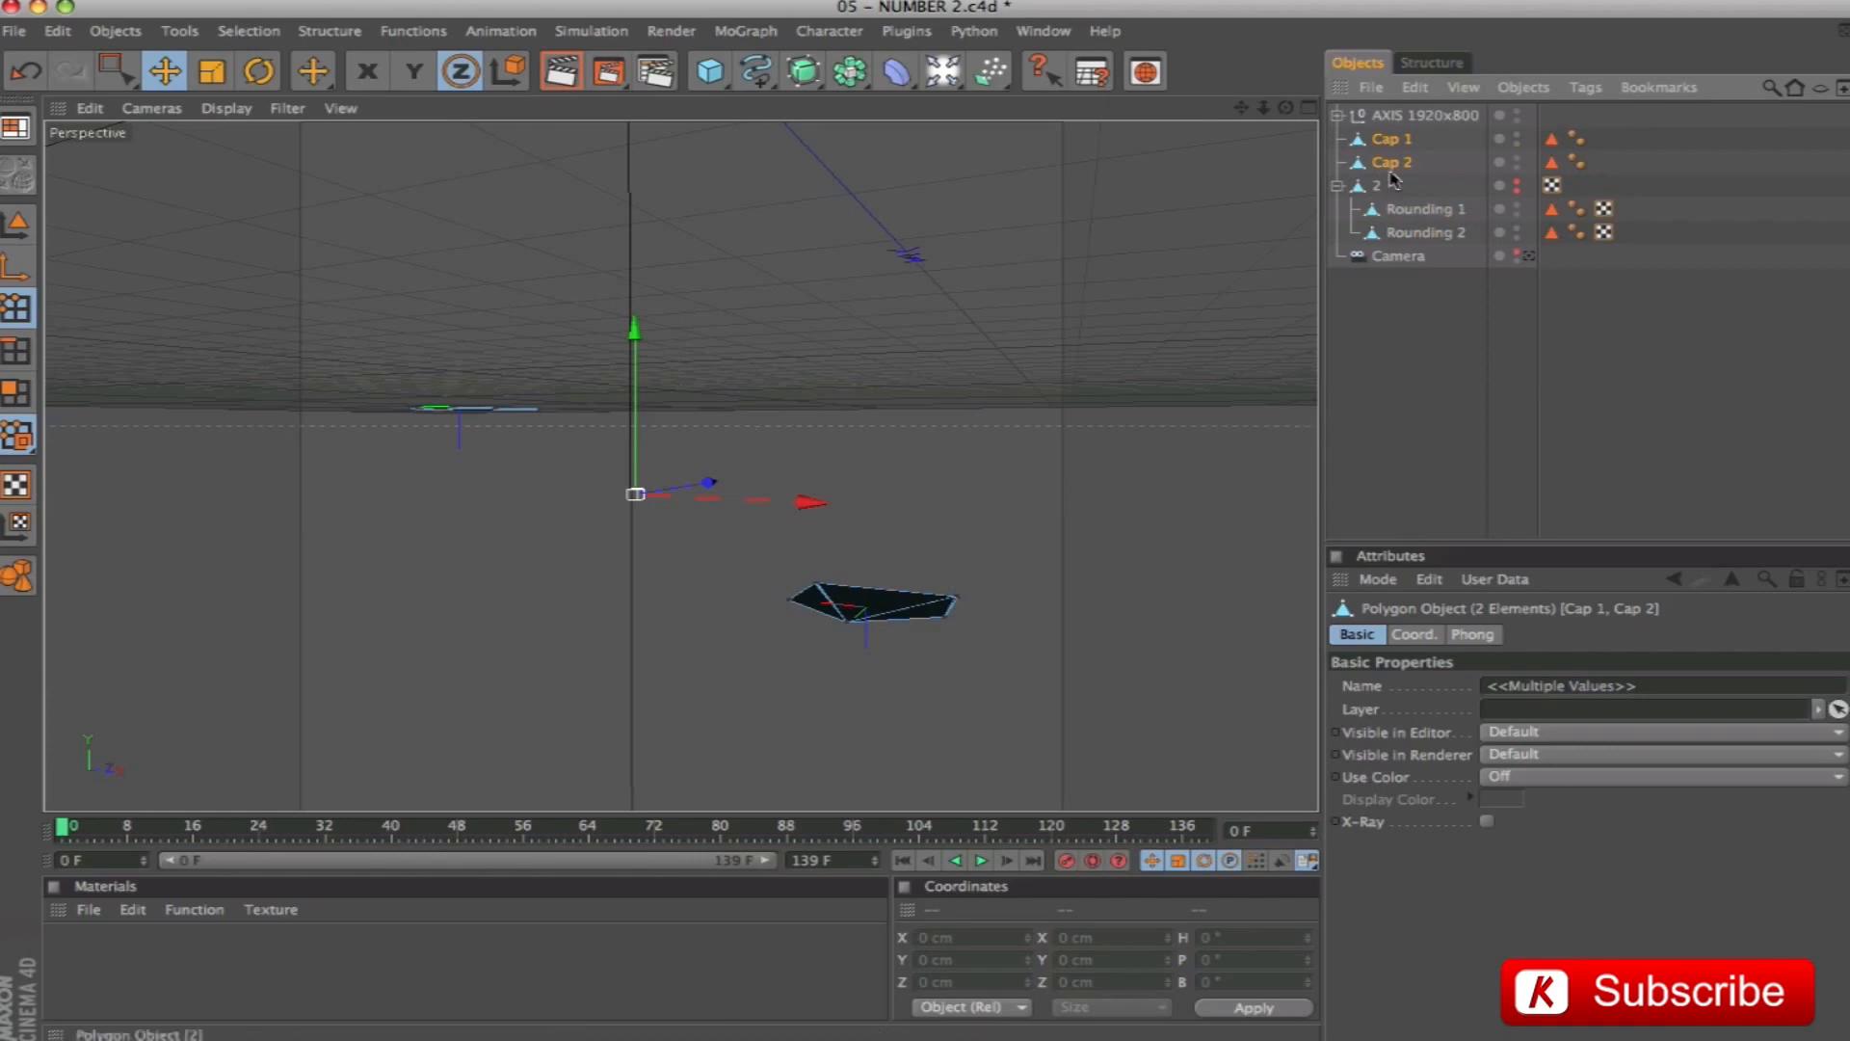
Select all polygons of Cap 1, including hidden ones, and melt them into a single polygon
click(1394, 141)
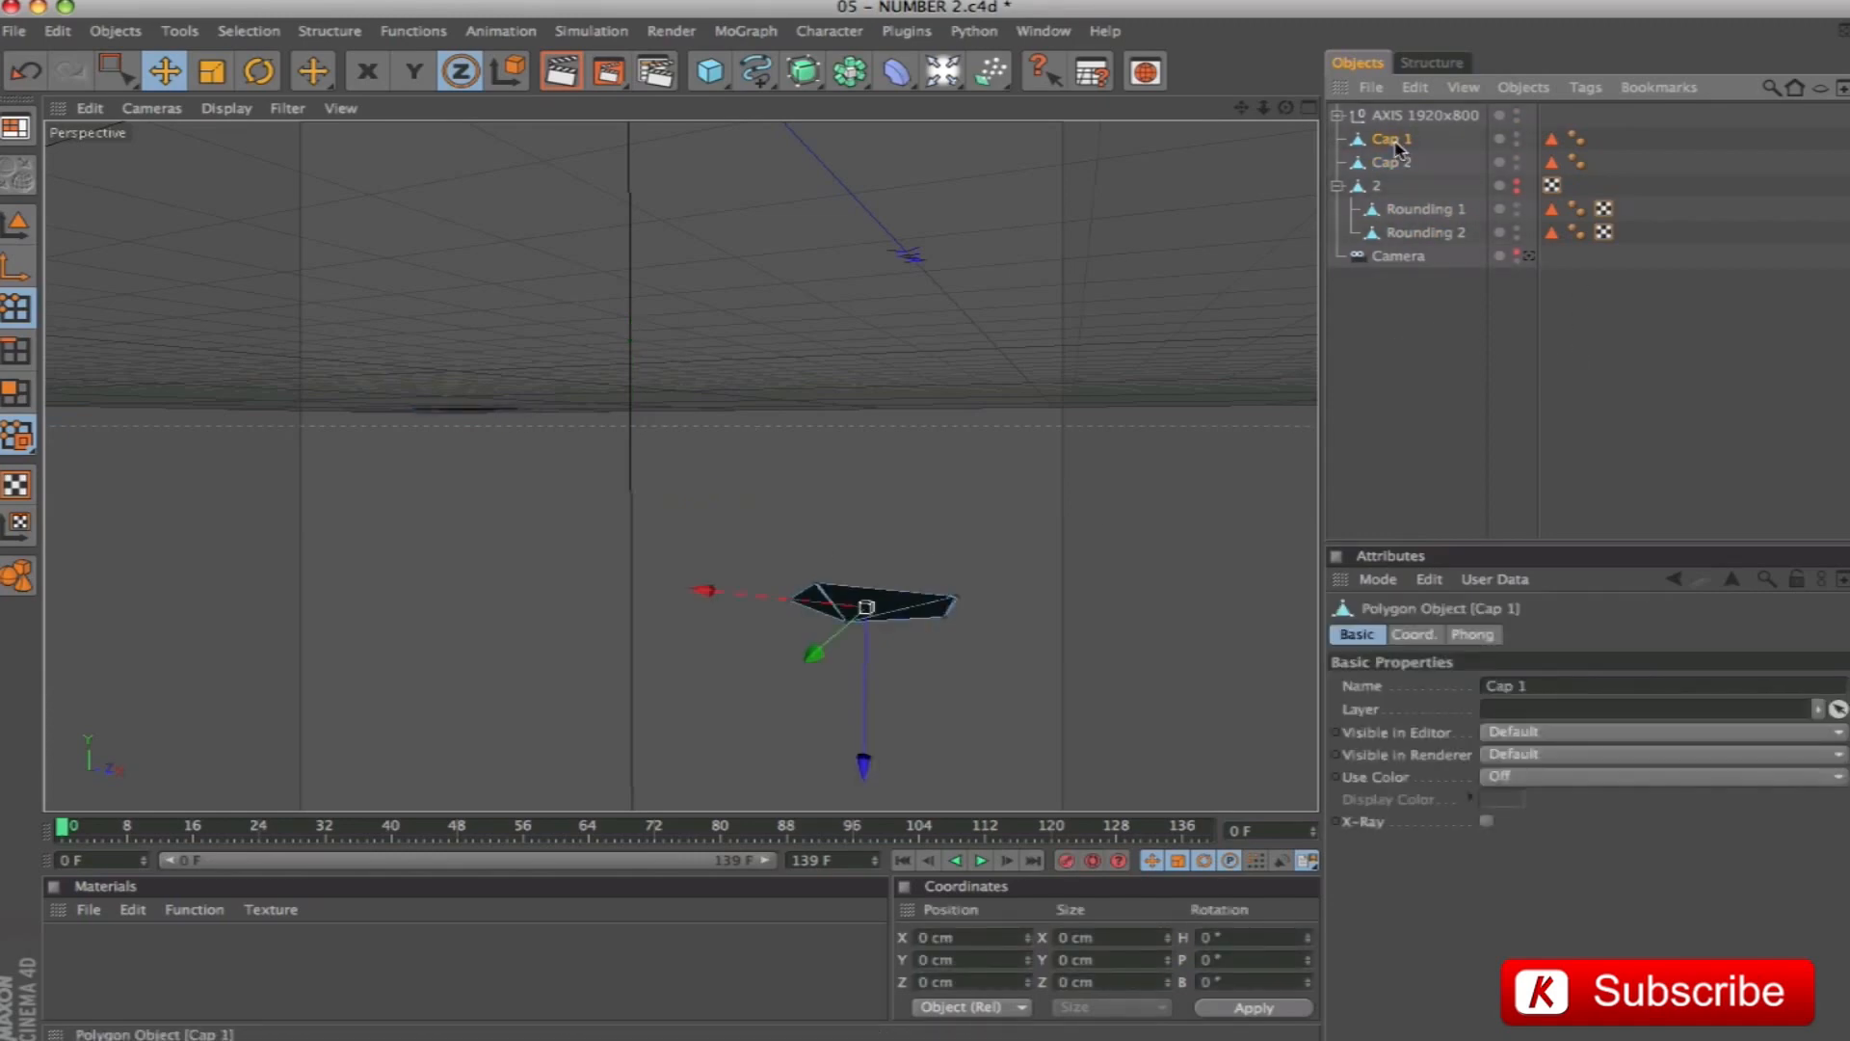
key(o)
alt+drag(725, 386, 714, 444)
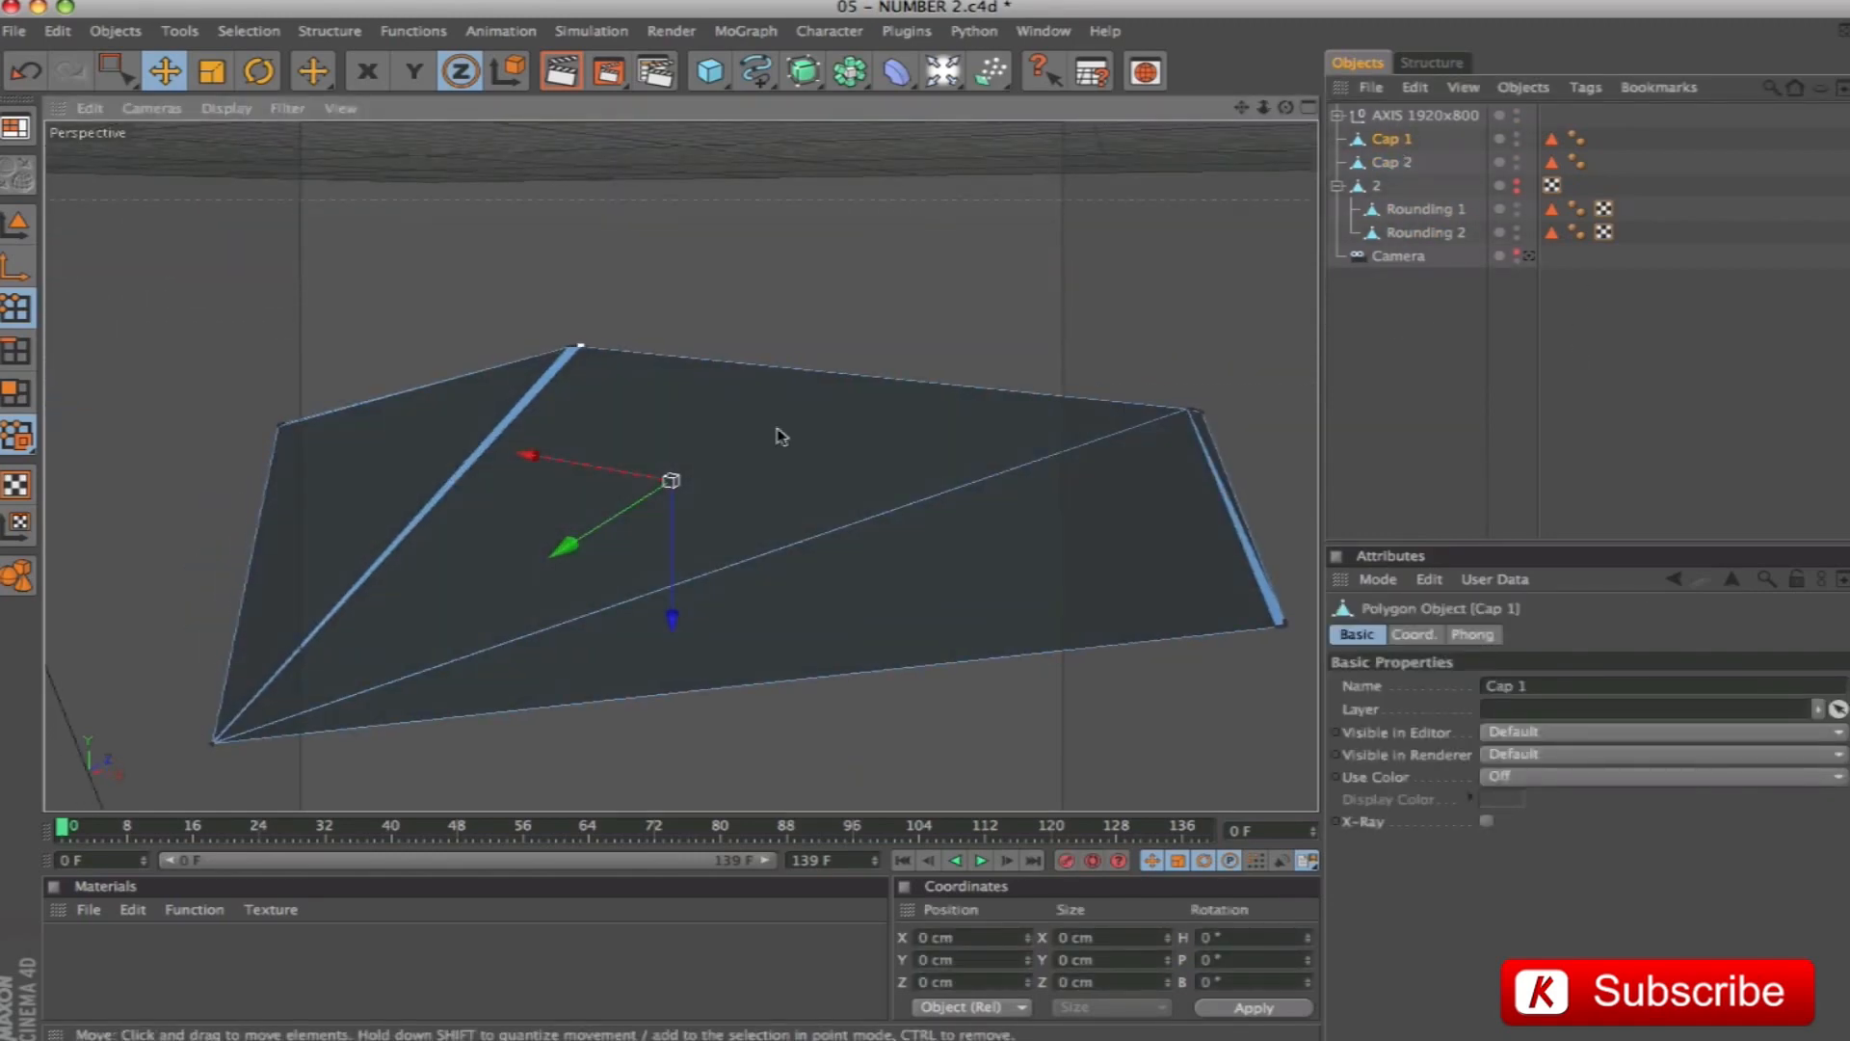
mouse_move(821, 429)
alt+right_down()
mouse_move(761, 430)
mouse_move(824, 430)
alt+right_up()
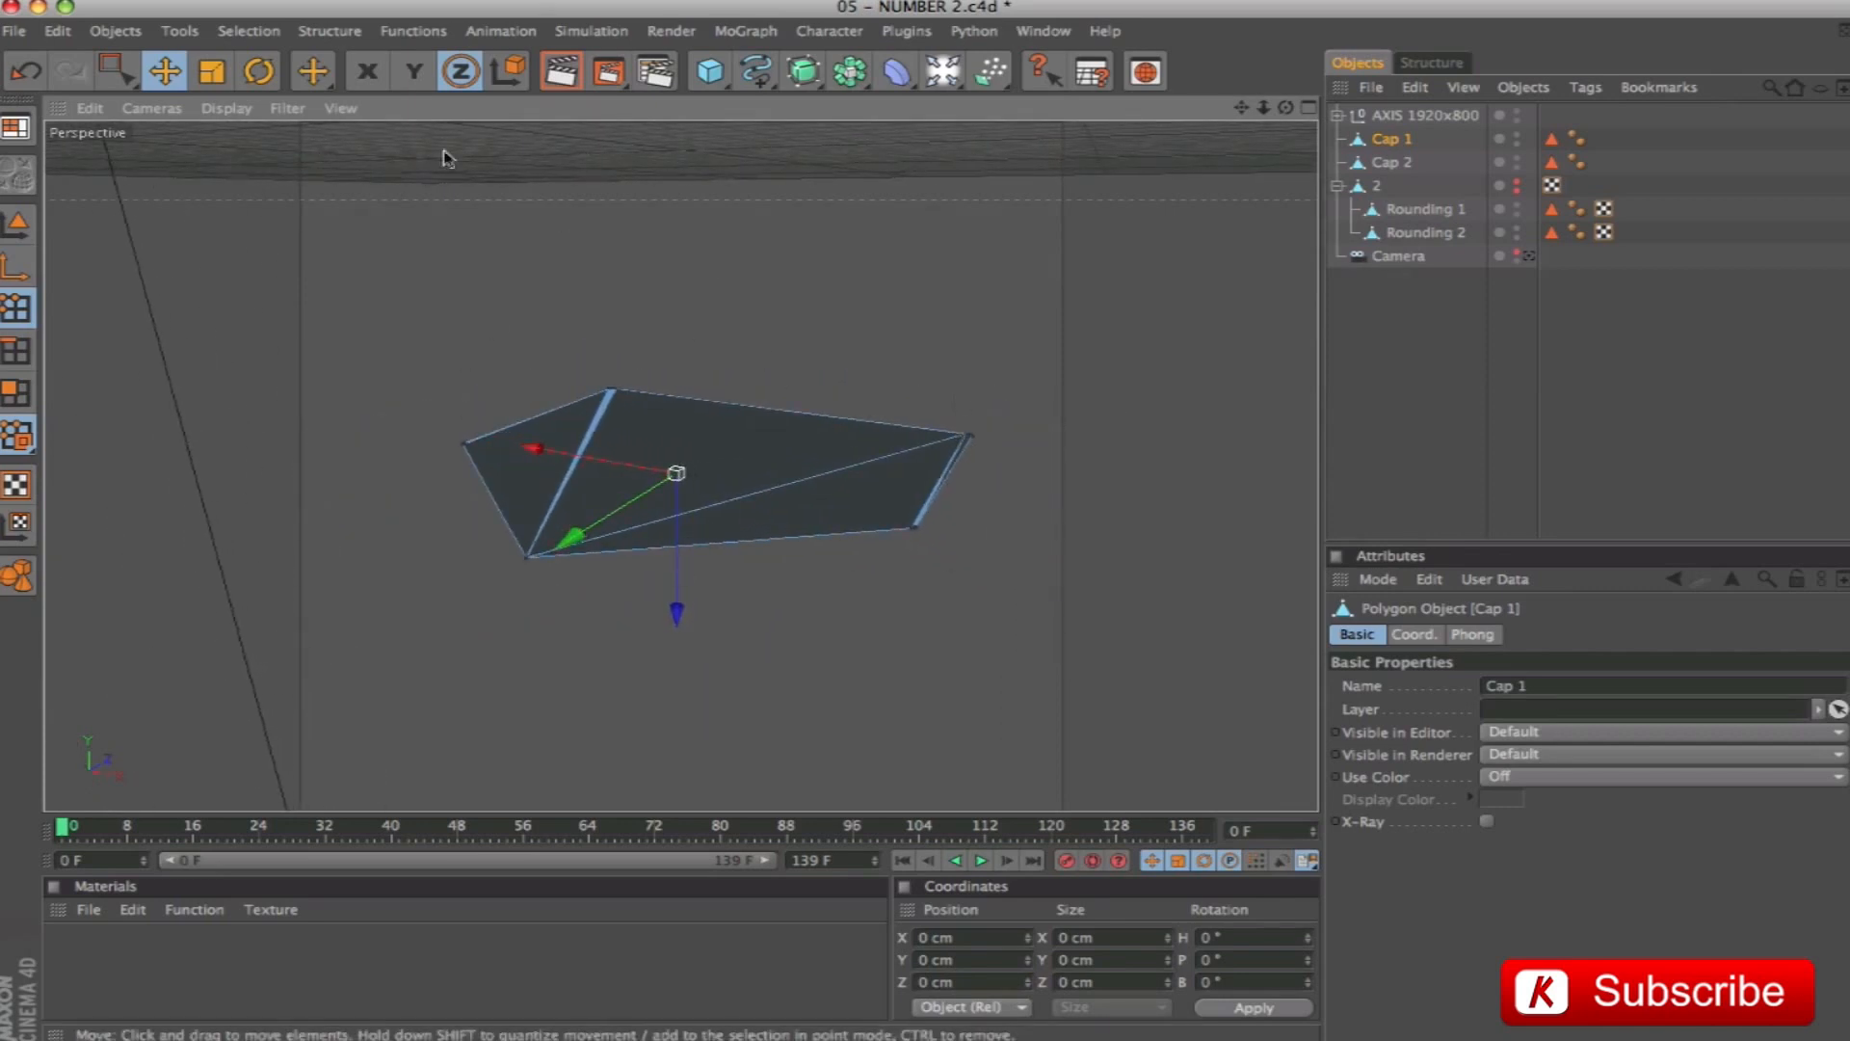
click(166, 73)
click(117, 72)
click(12, 395)
click(1549, 708)
drag(396, 266, 1099, 641)
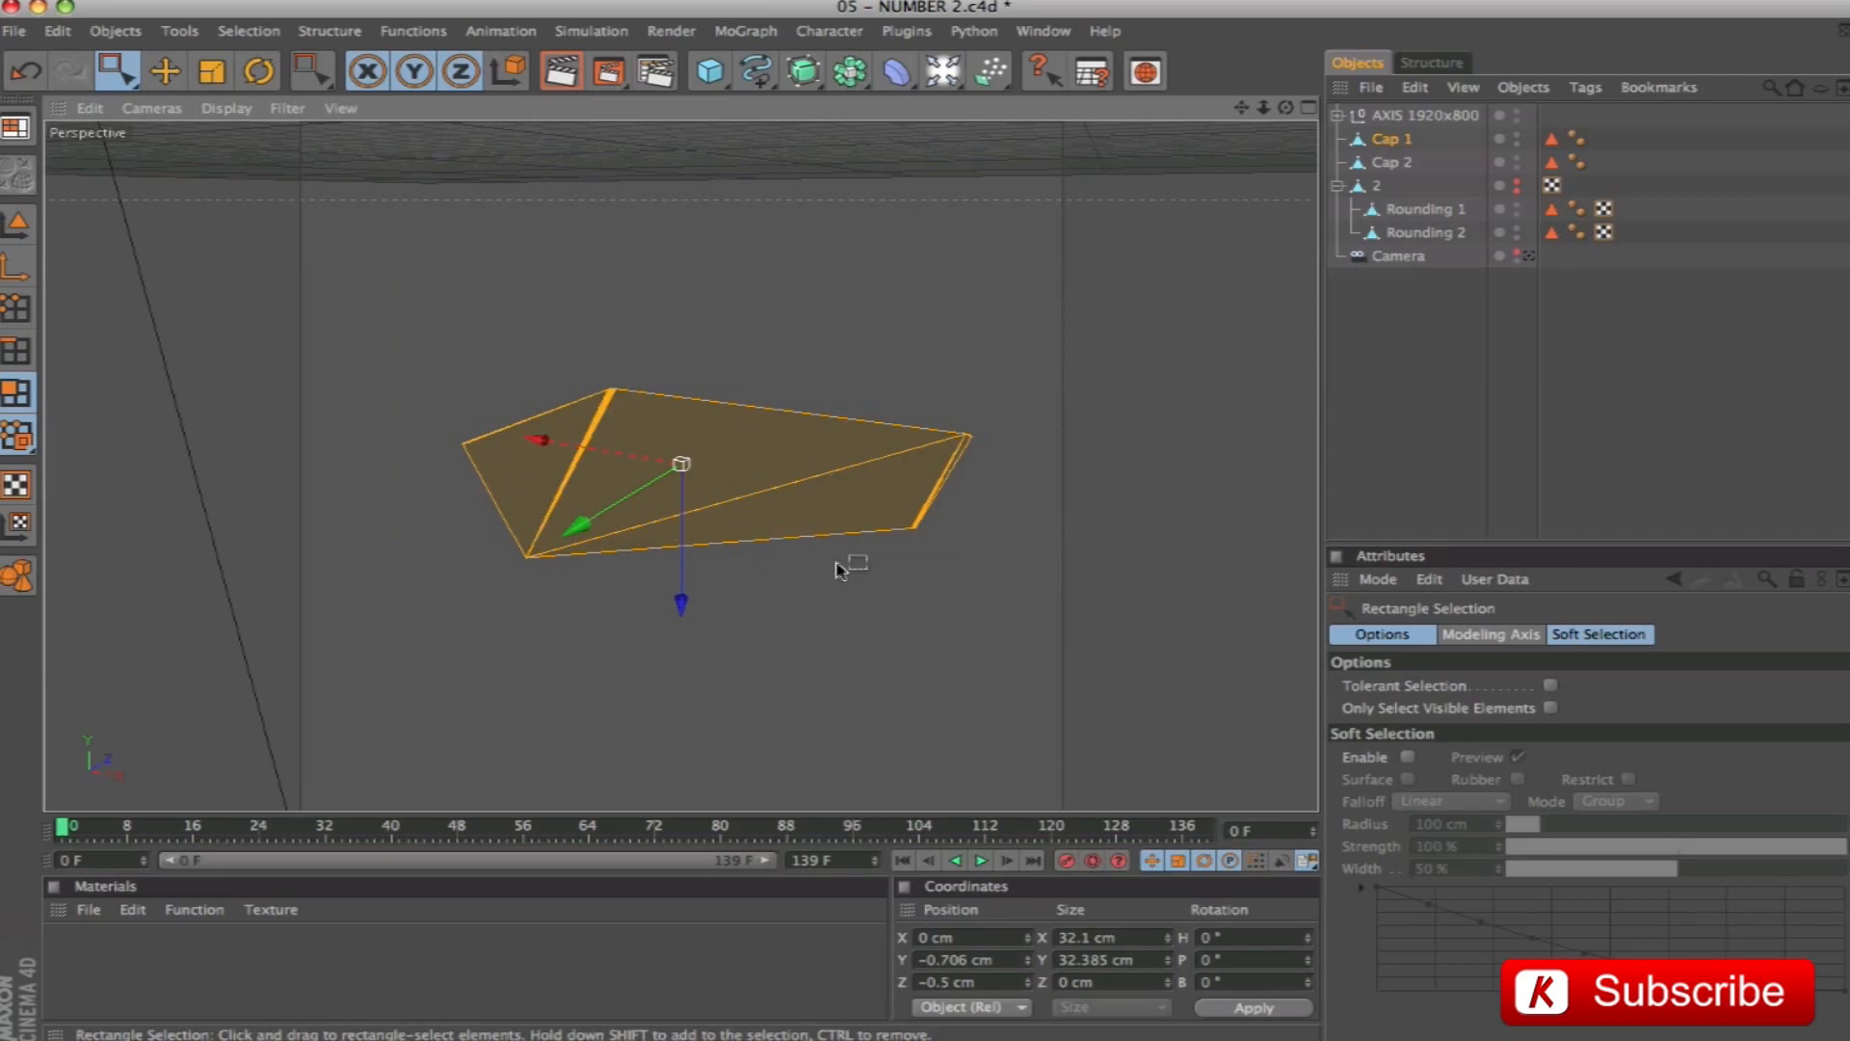
right_click(766, 424)
click(843, 320)
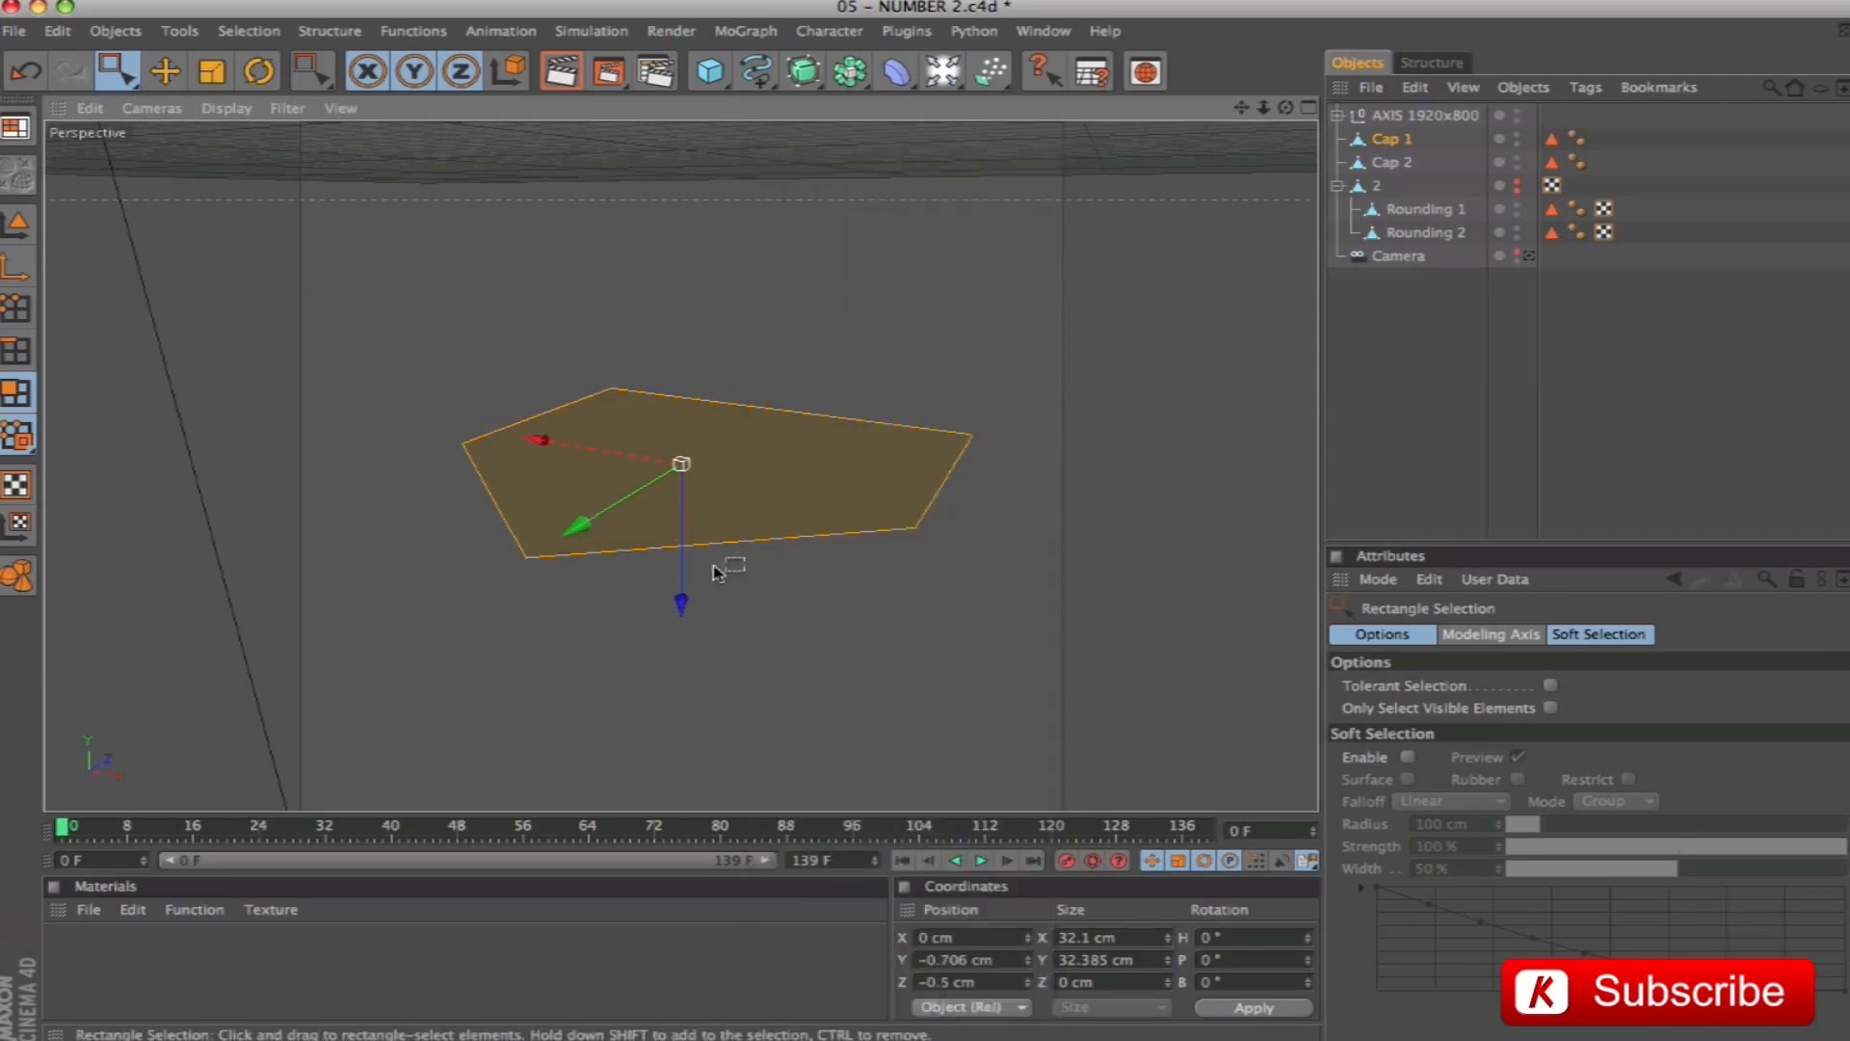
mouse_move(869, 562)
alt+mouse_down()
mouse_move(871, 621)
mouse_move(871, 549)
alt+mouse_up()
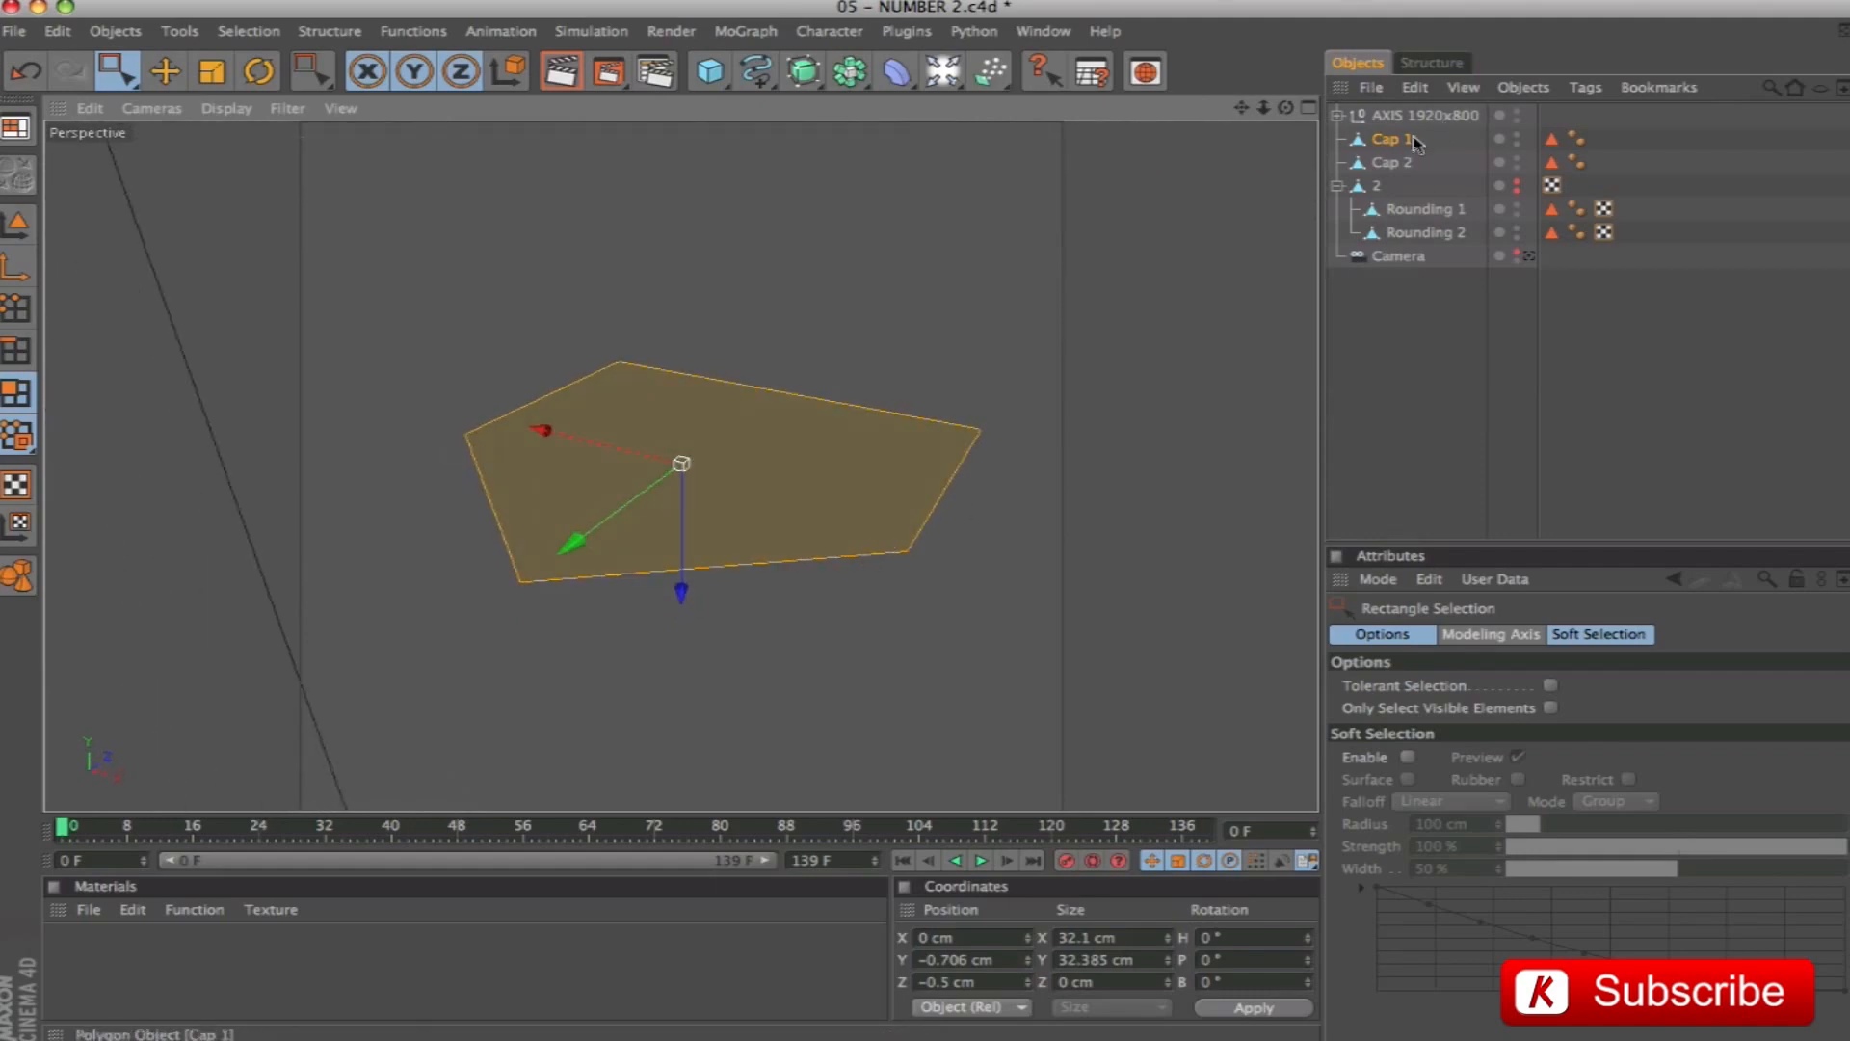
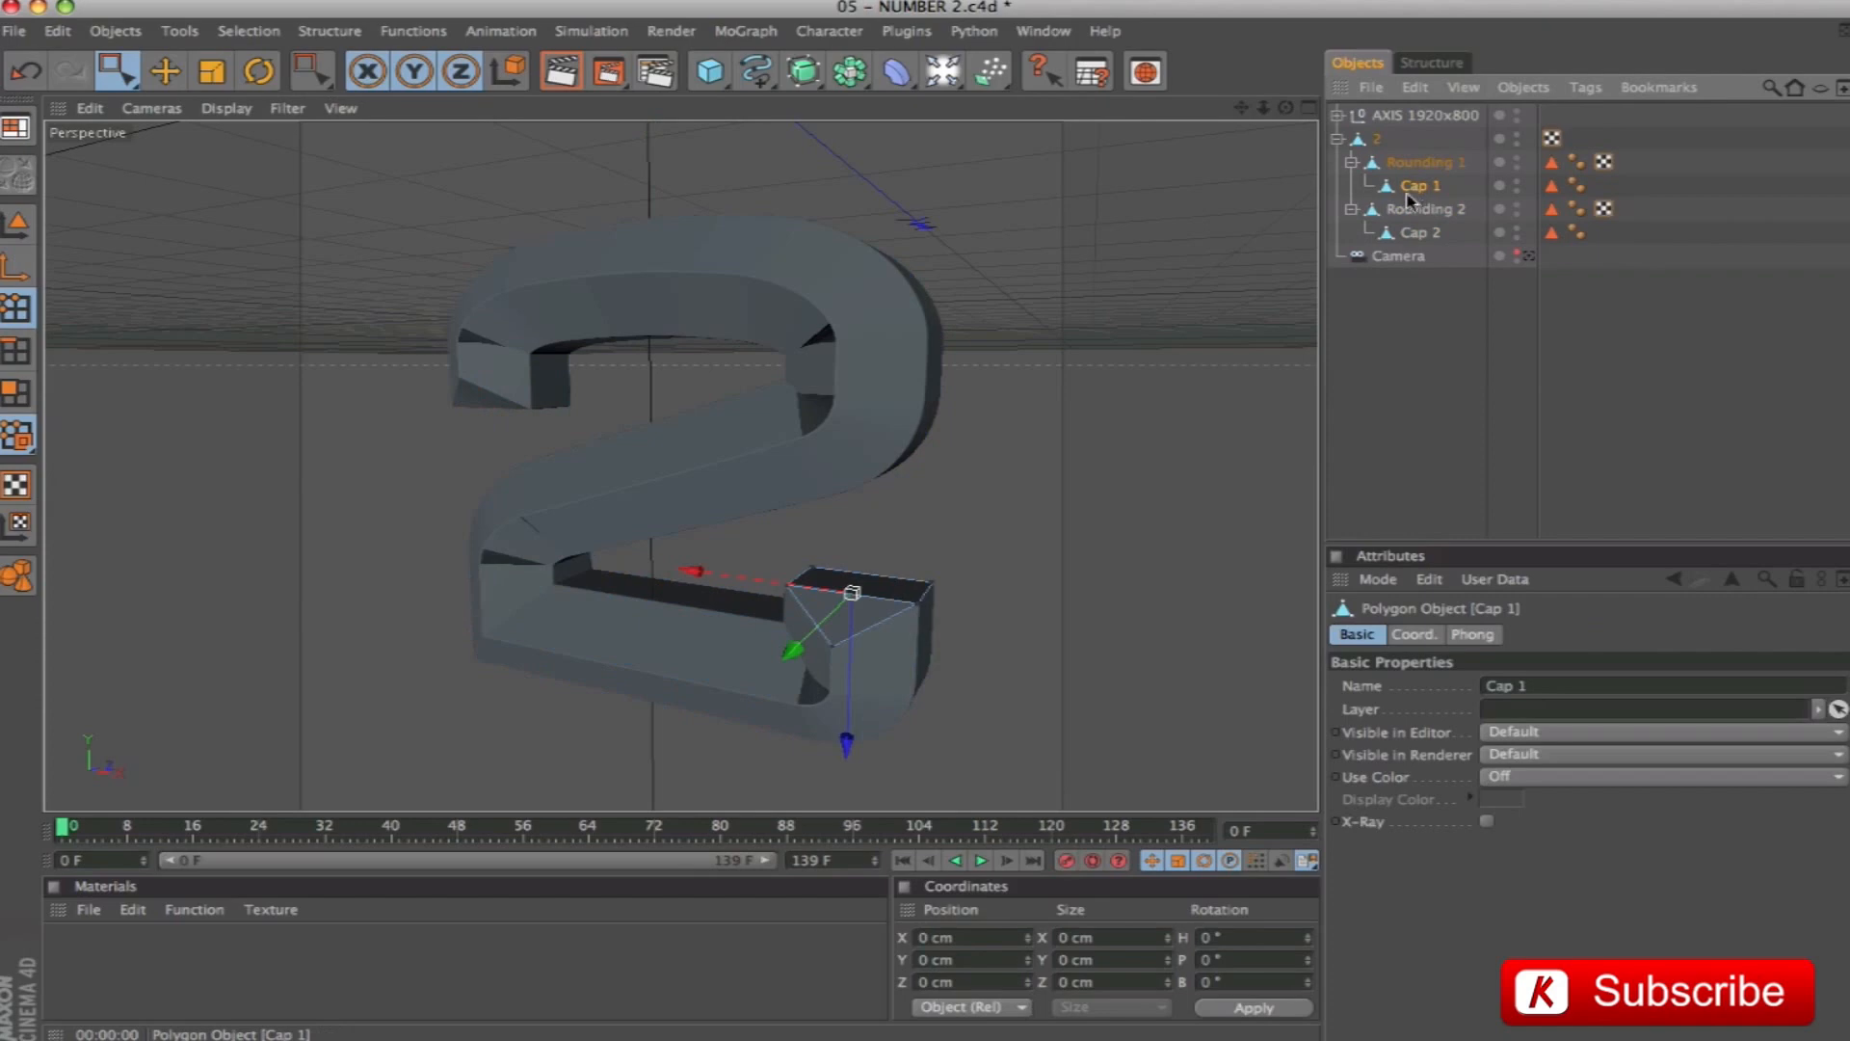
Bevel the fold edge across Cap 1 with 0.3 cm inner offset, 4 subdivisions and Convex type, and preview-render it
key(o)
scroll(738, 412, down, 3)
alt+drag(735, 412, 740, 462)
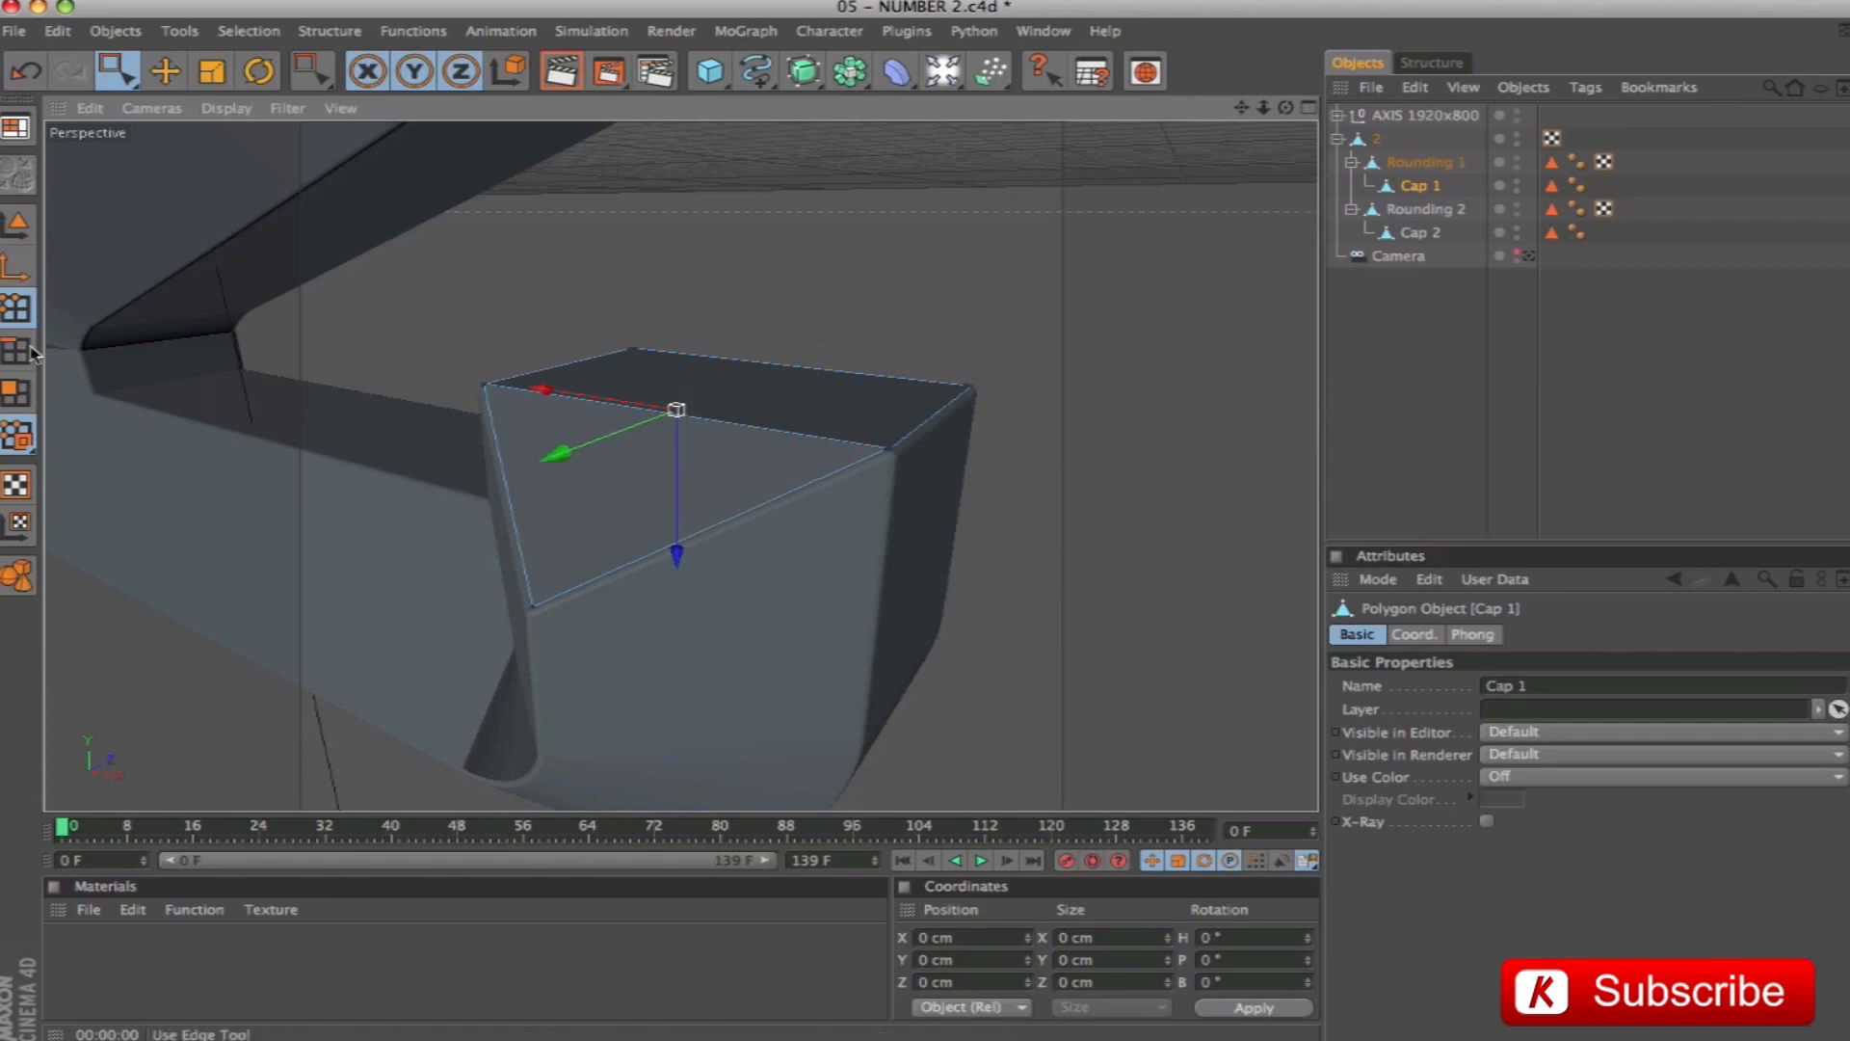
click(116, 71)
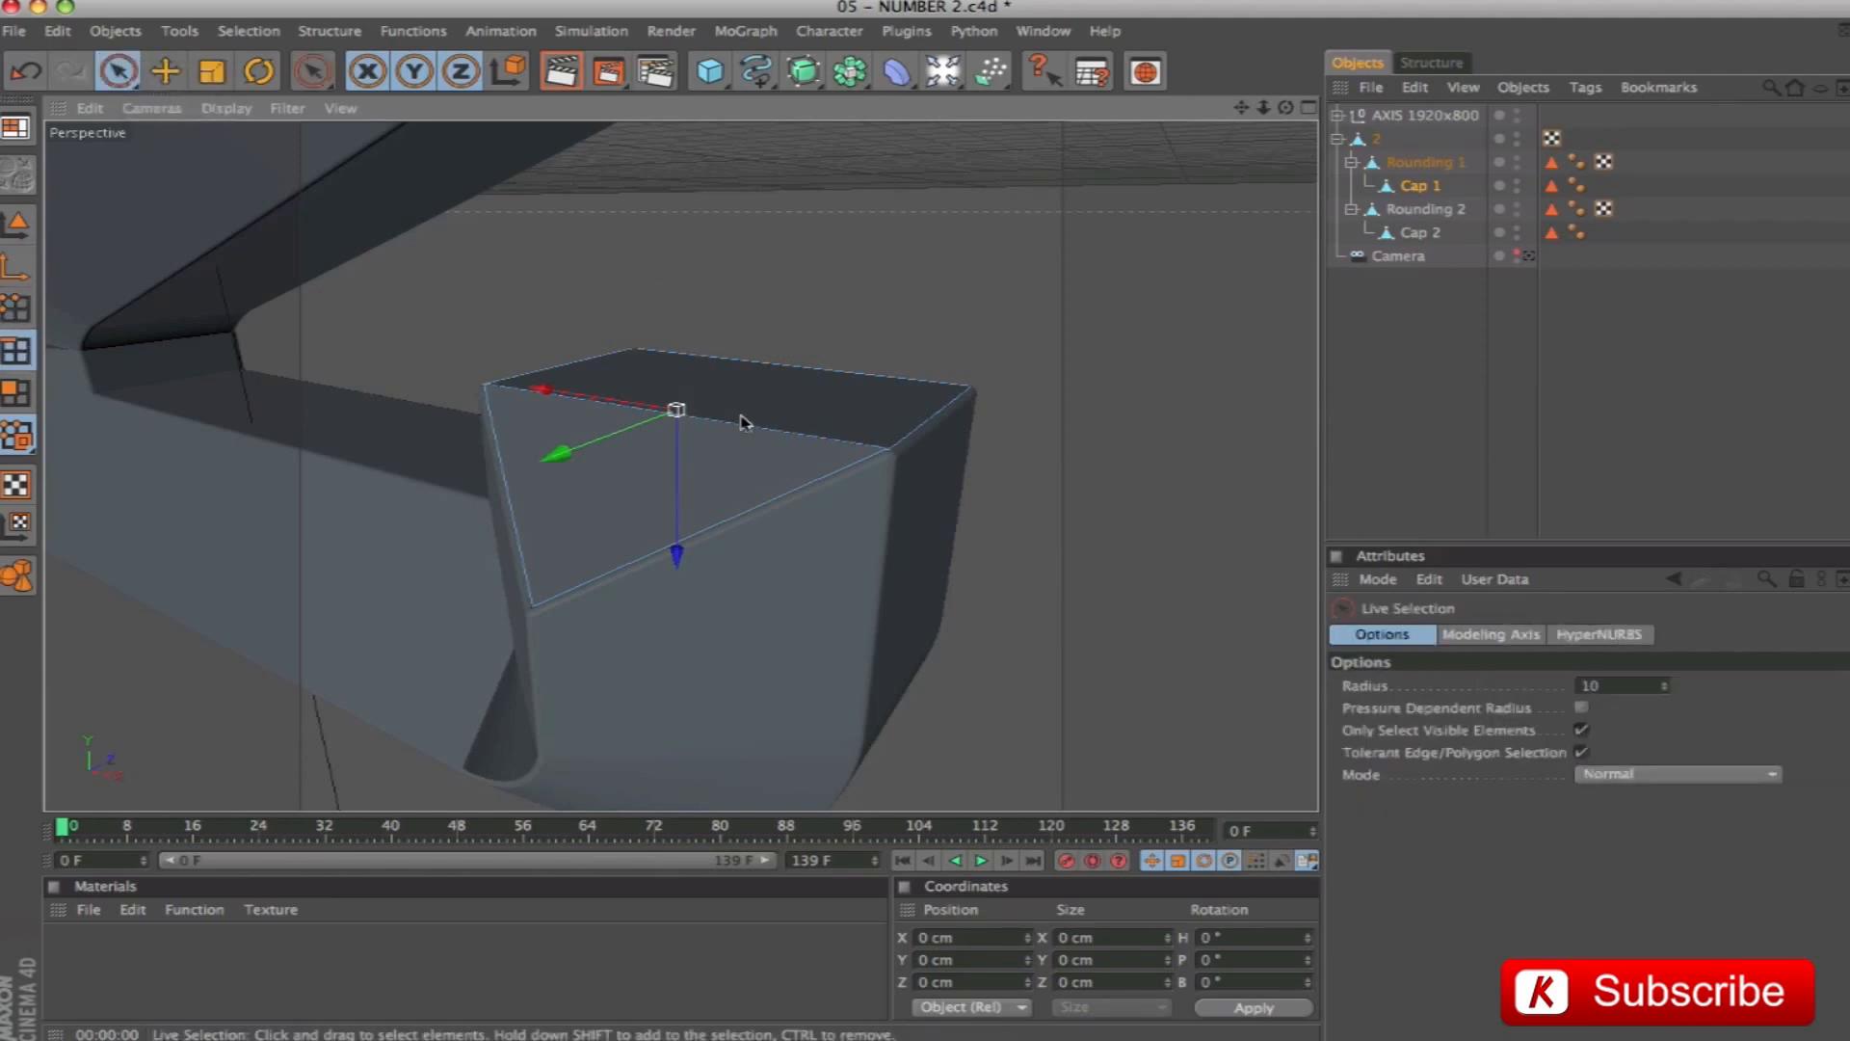
click(746, 427)
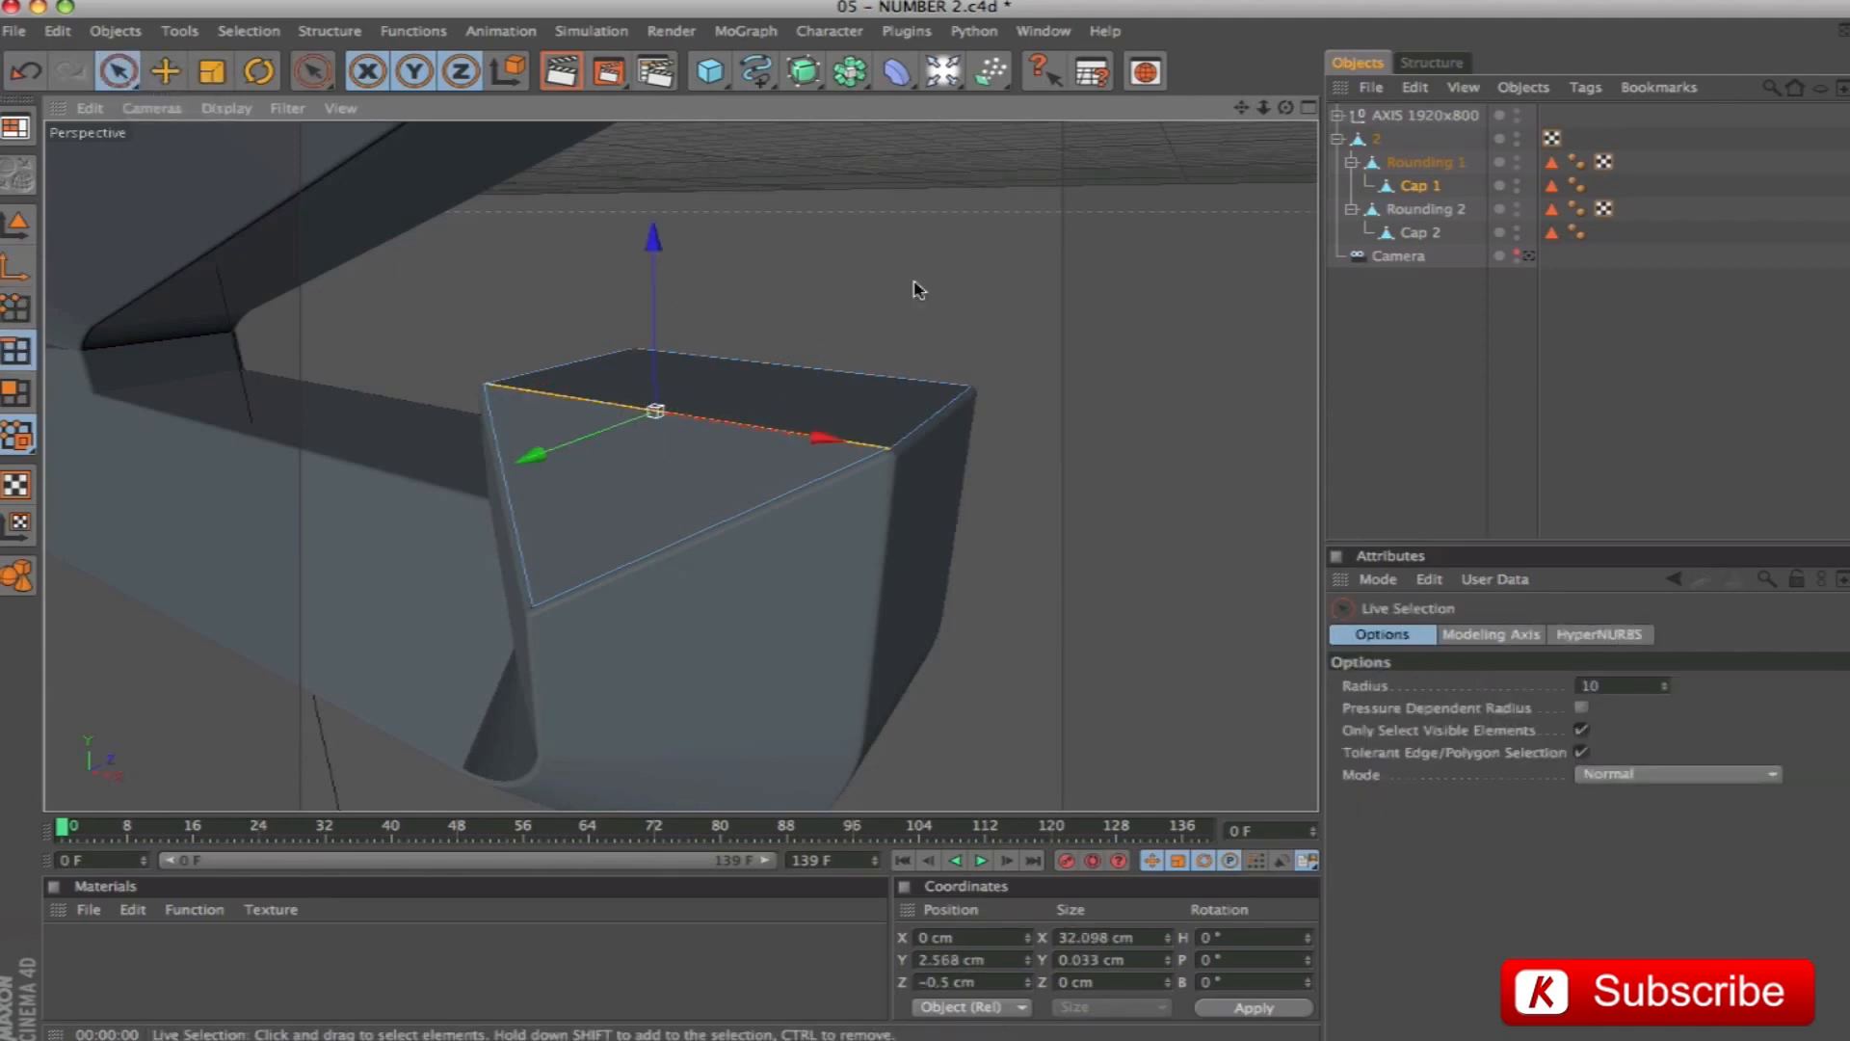
right_click(914, 289)
click(1014, 737)
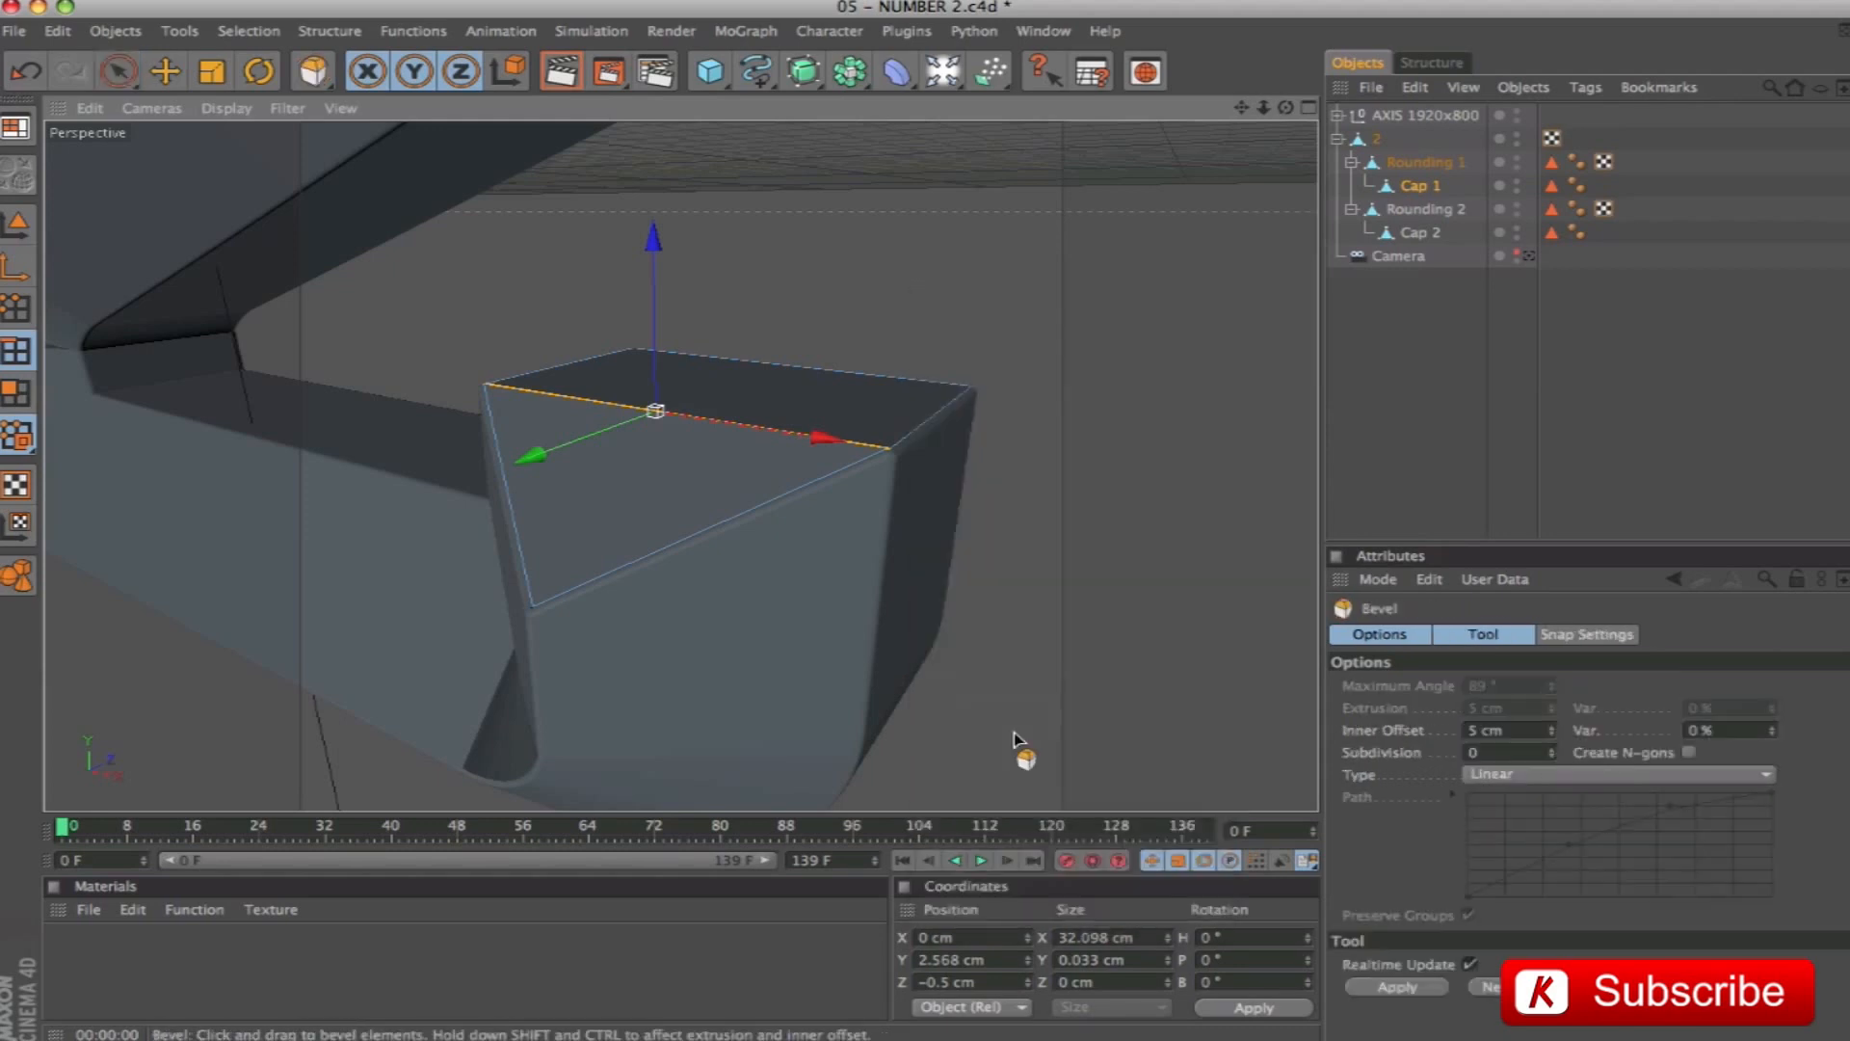
double_click(1504, 730)
text(0.3)
key(Tab)
key(Tab)
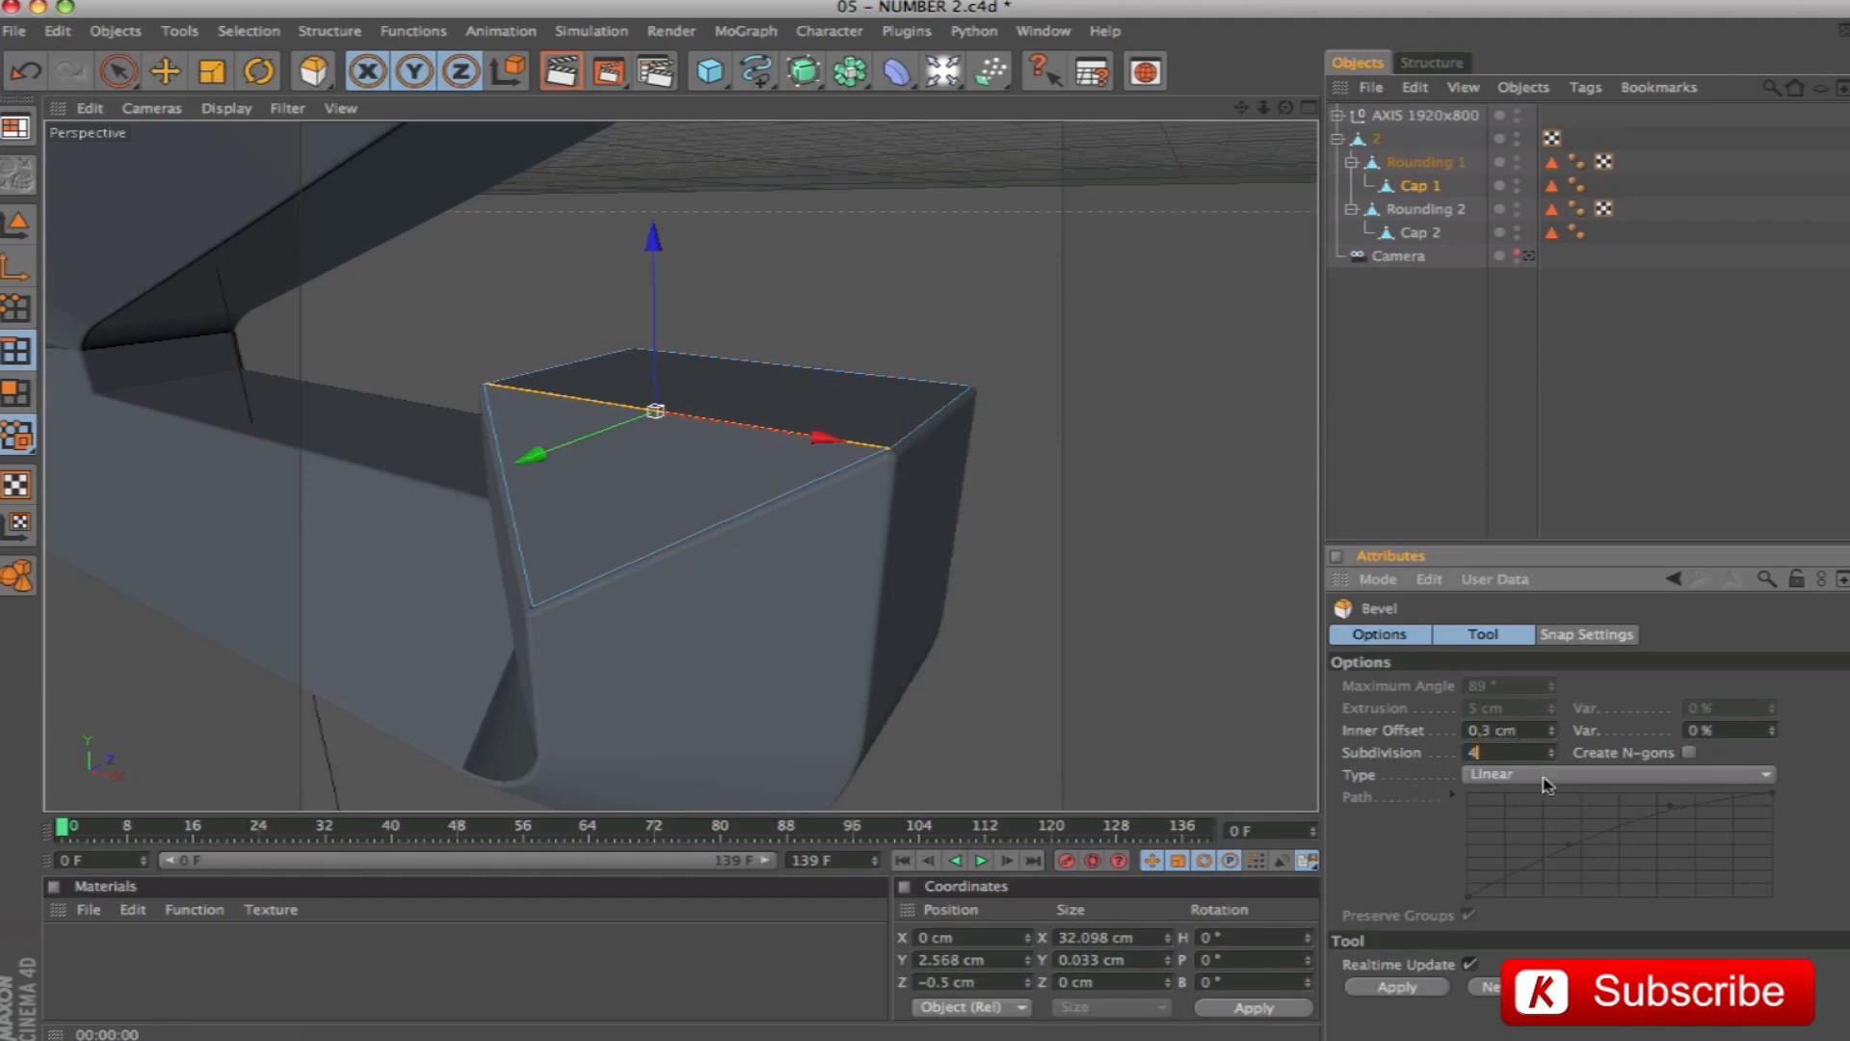
click(1544, 776)
click(1498, 820)
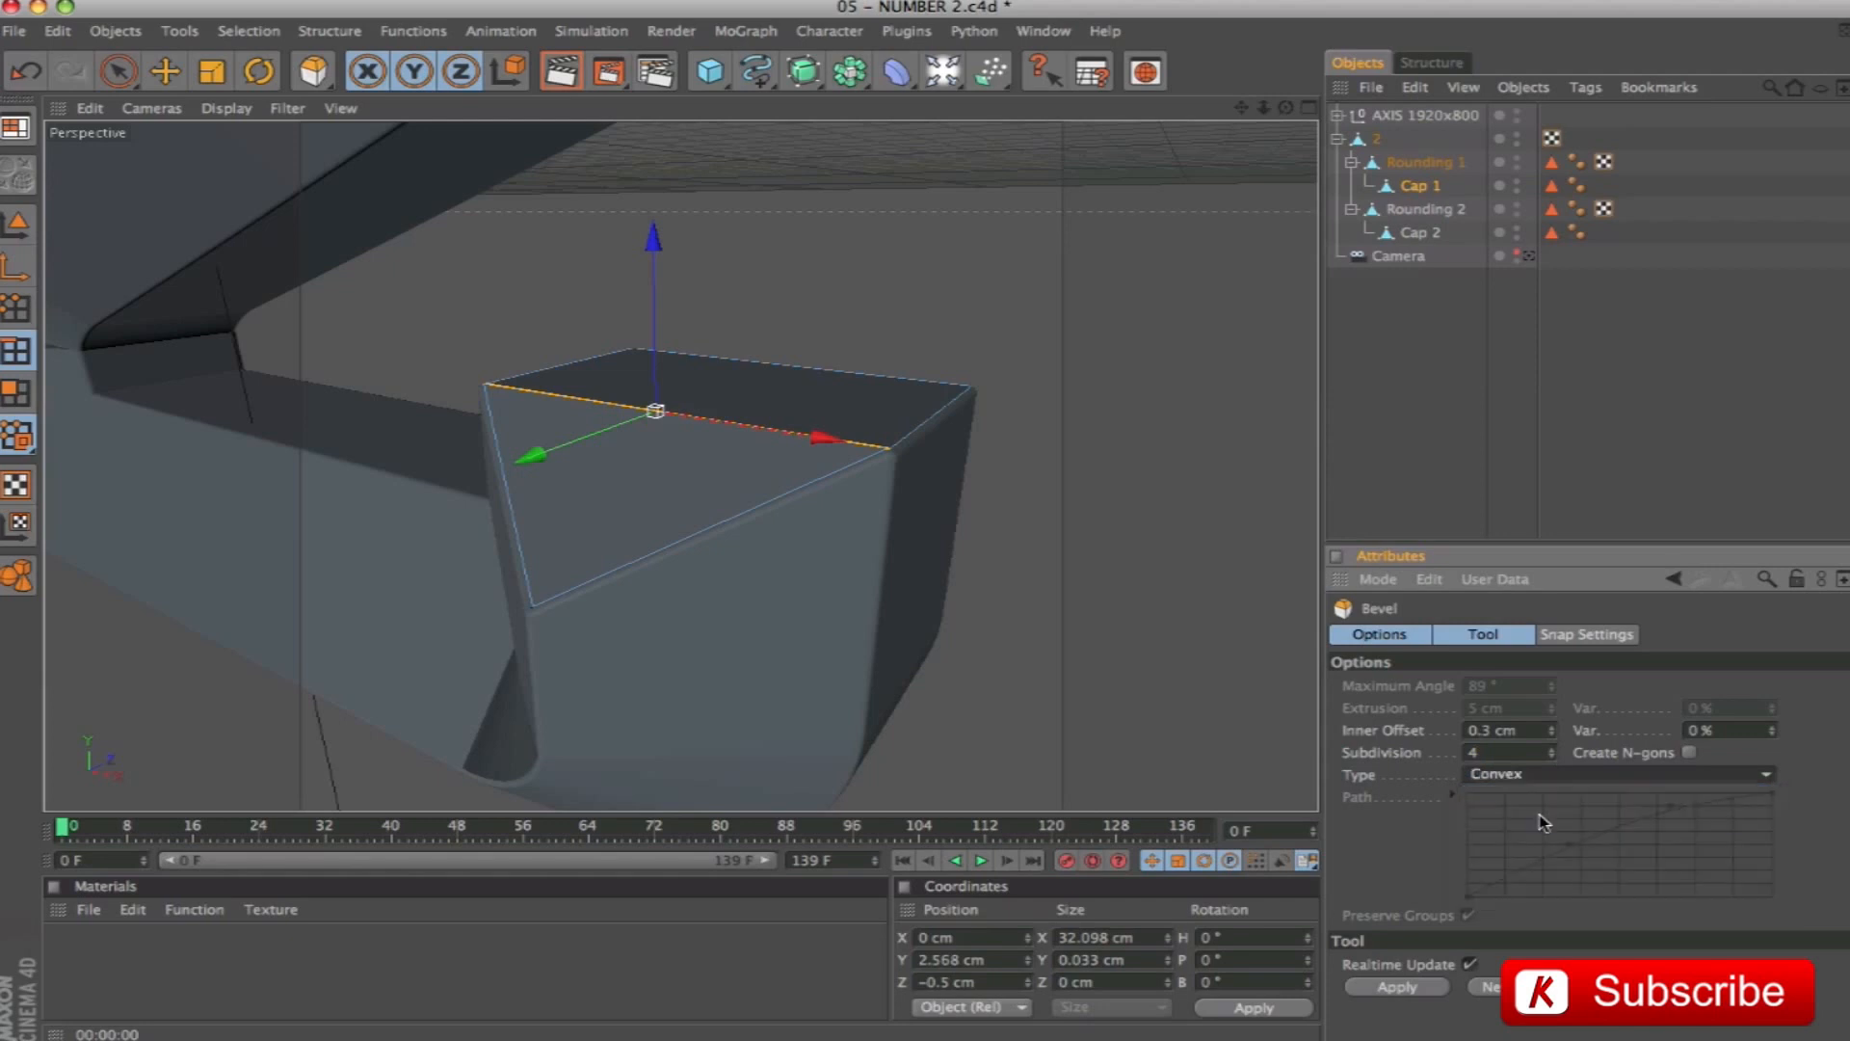
click(1405, 989)
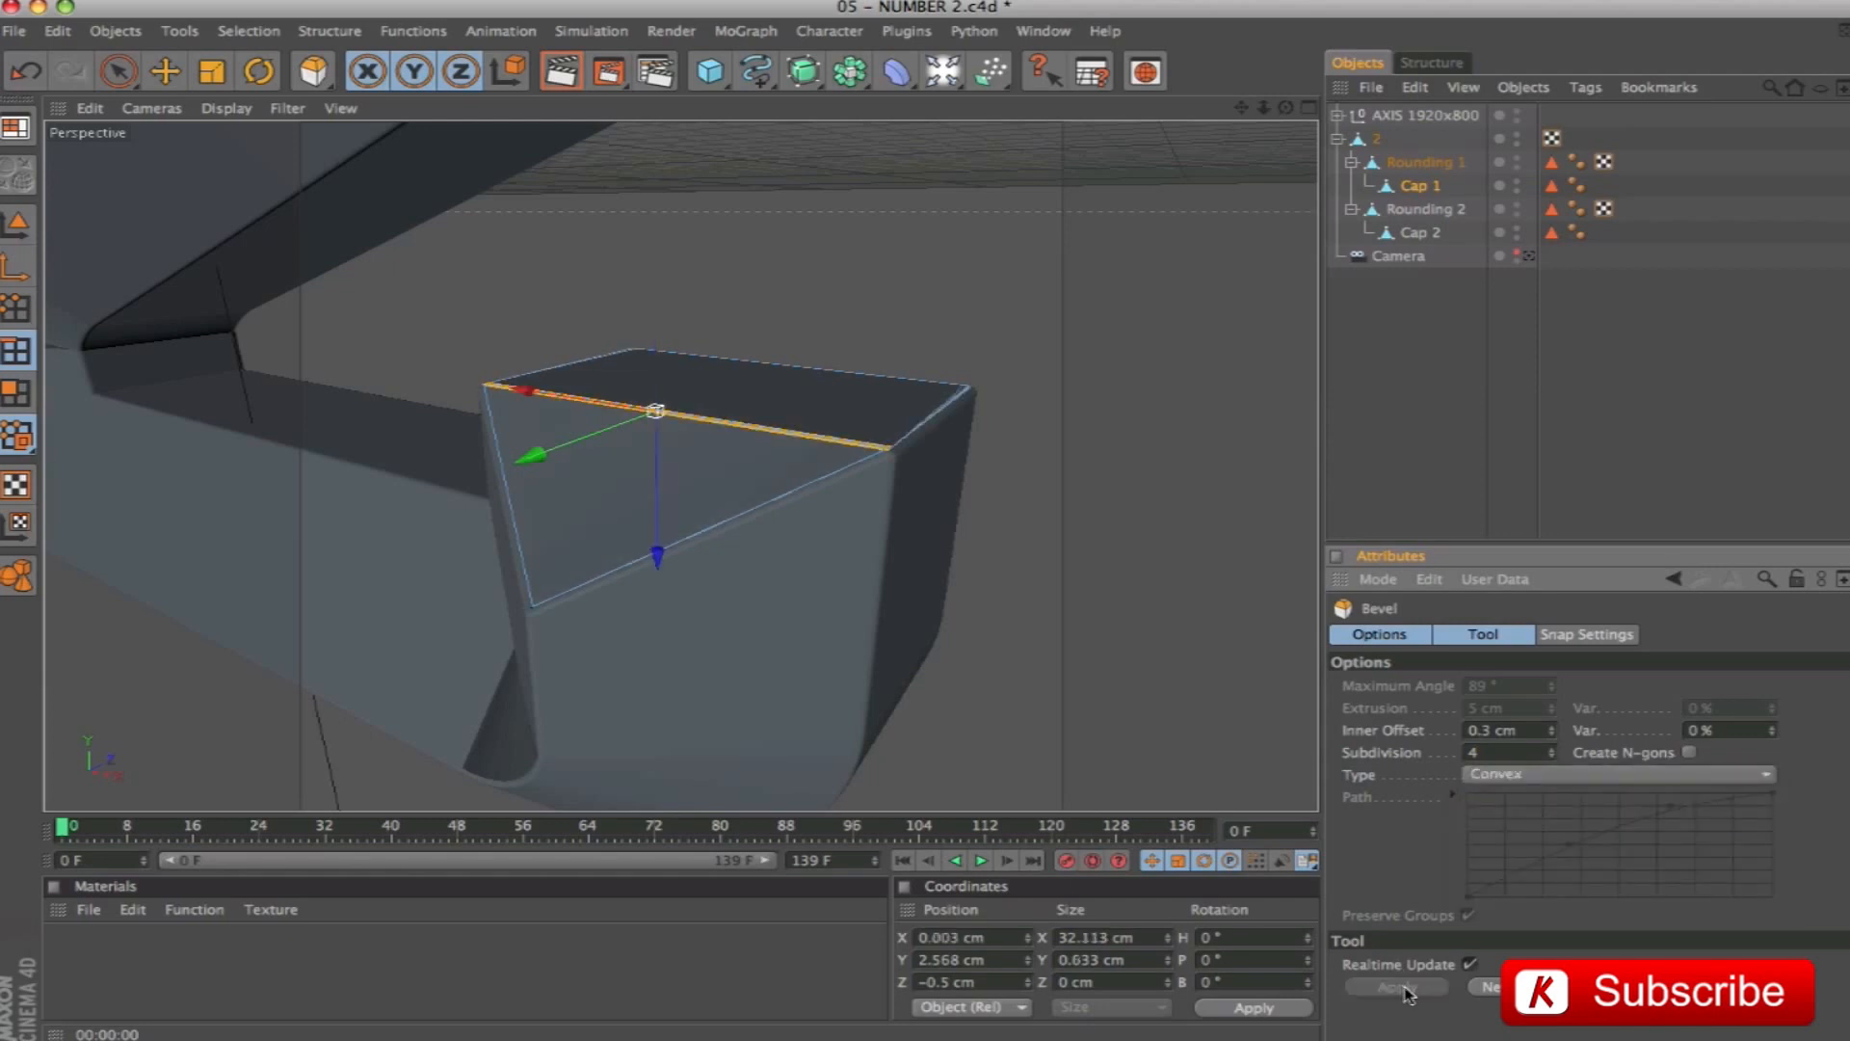
key(ctrl+r)
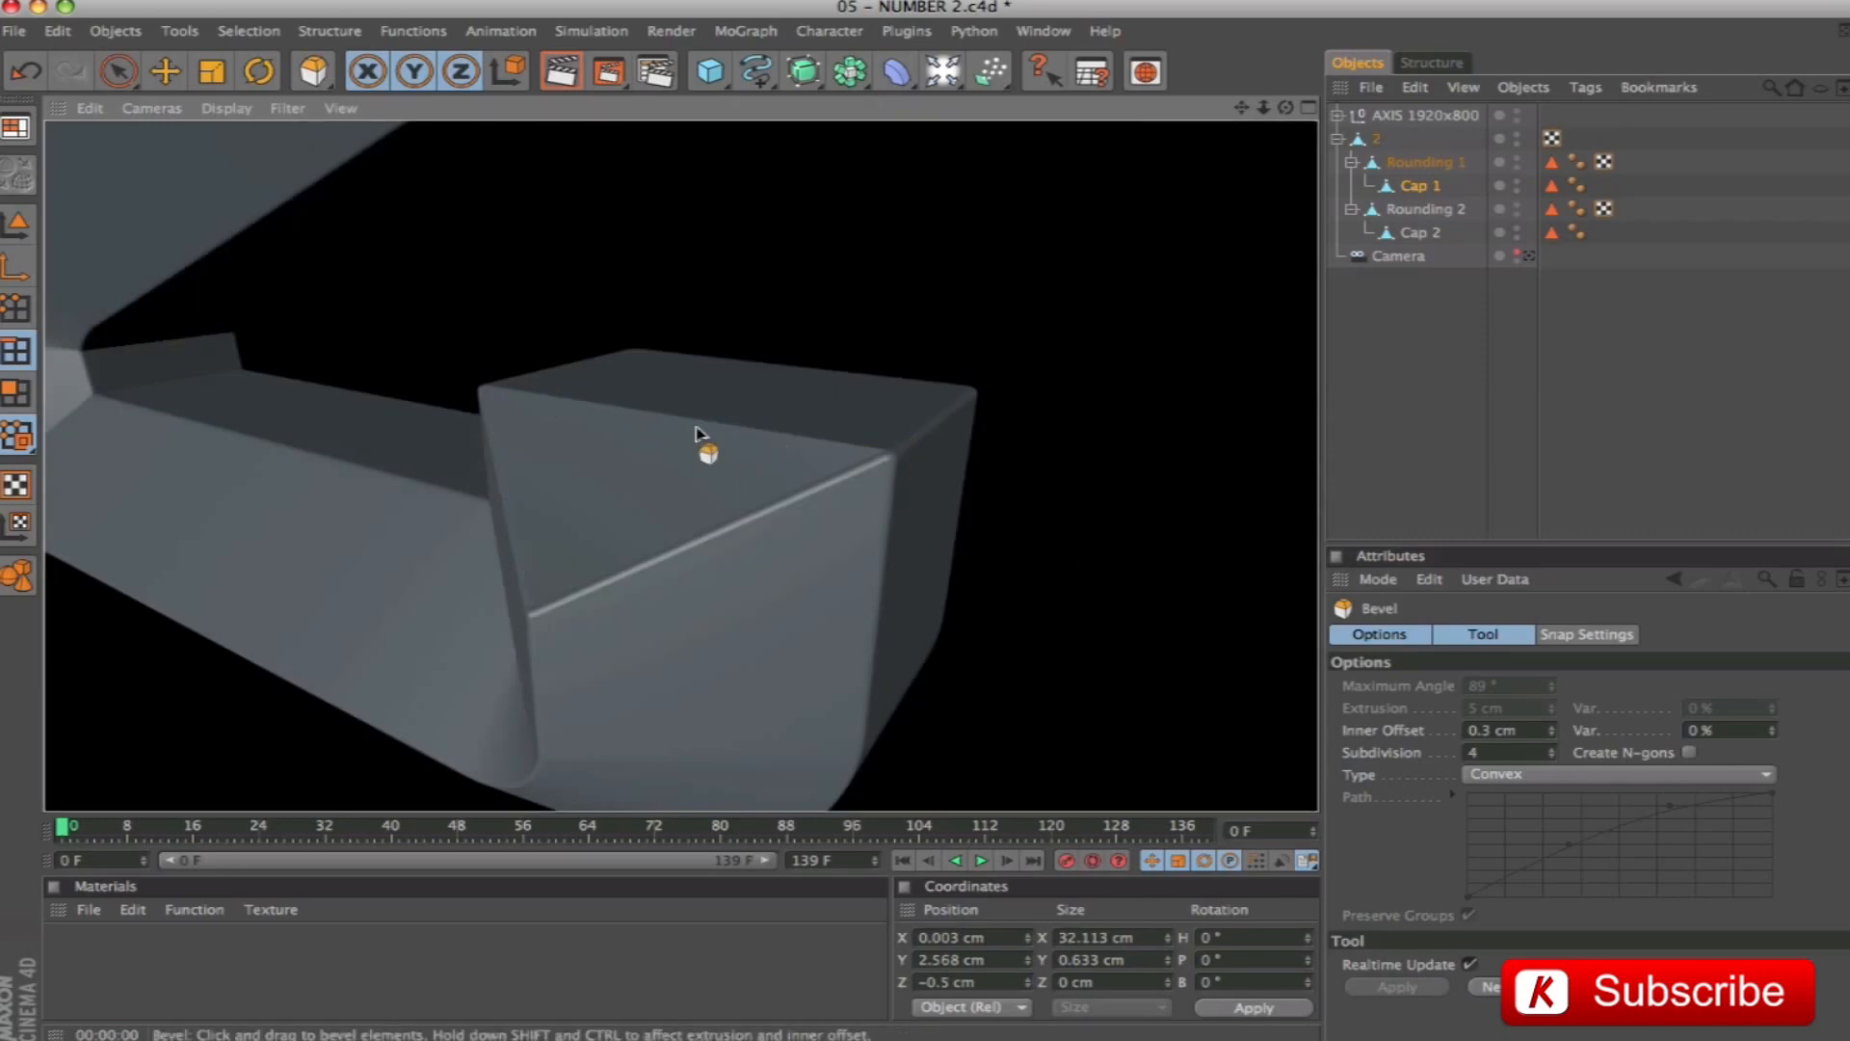
Bevel the fold edge across Cap 2 with 0.3 cm inner offset, 4 subdivisions and Convex type, and preview-render it
click(1409, 234)
key(s)
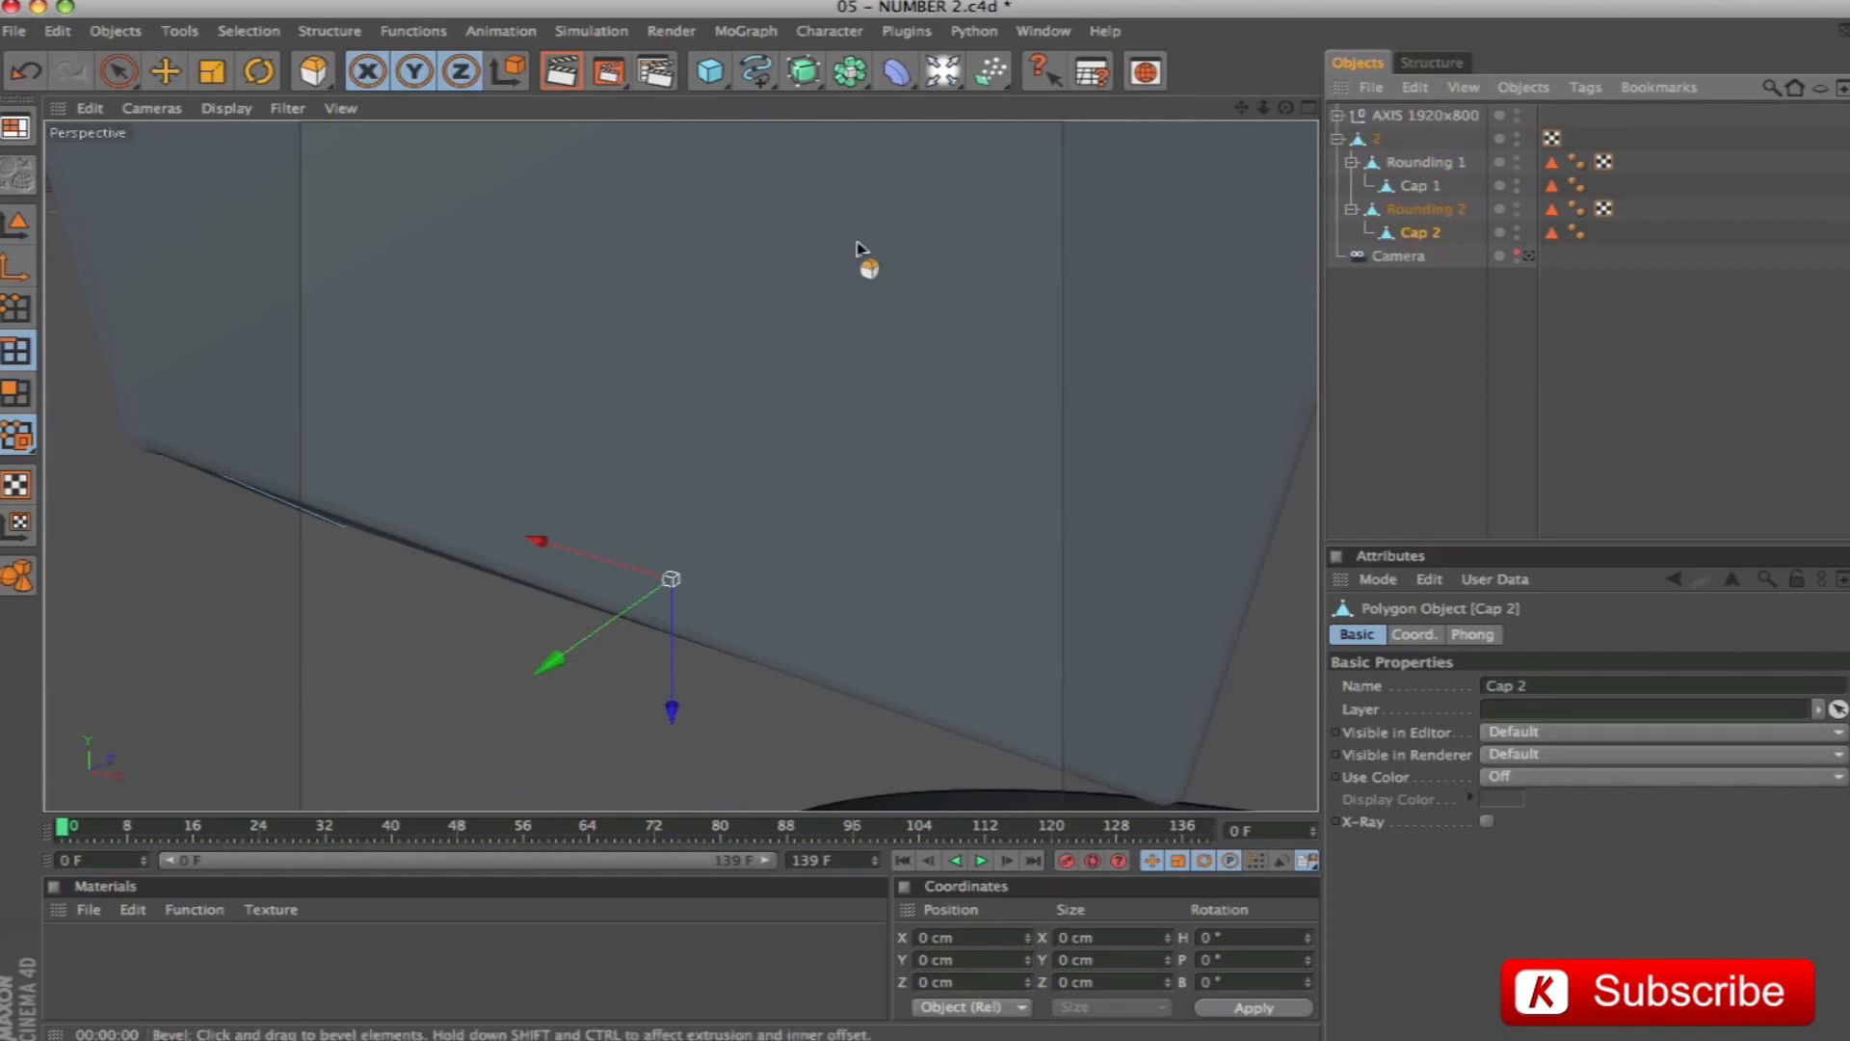
alt+right_drag(922, 521, 818, 295)
alt+drag(818, 295, 888, 228)
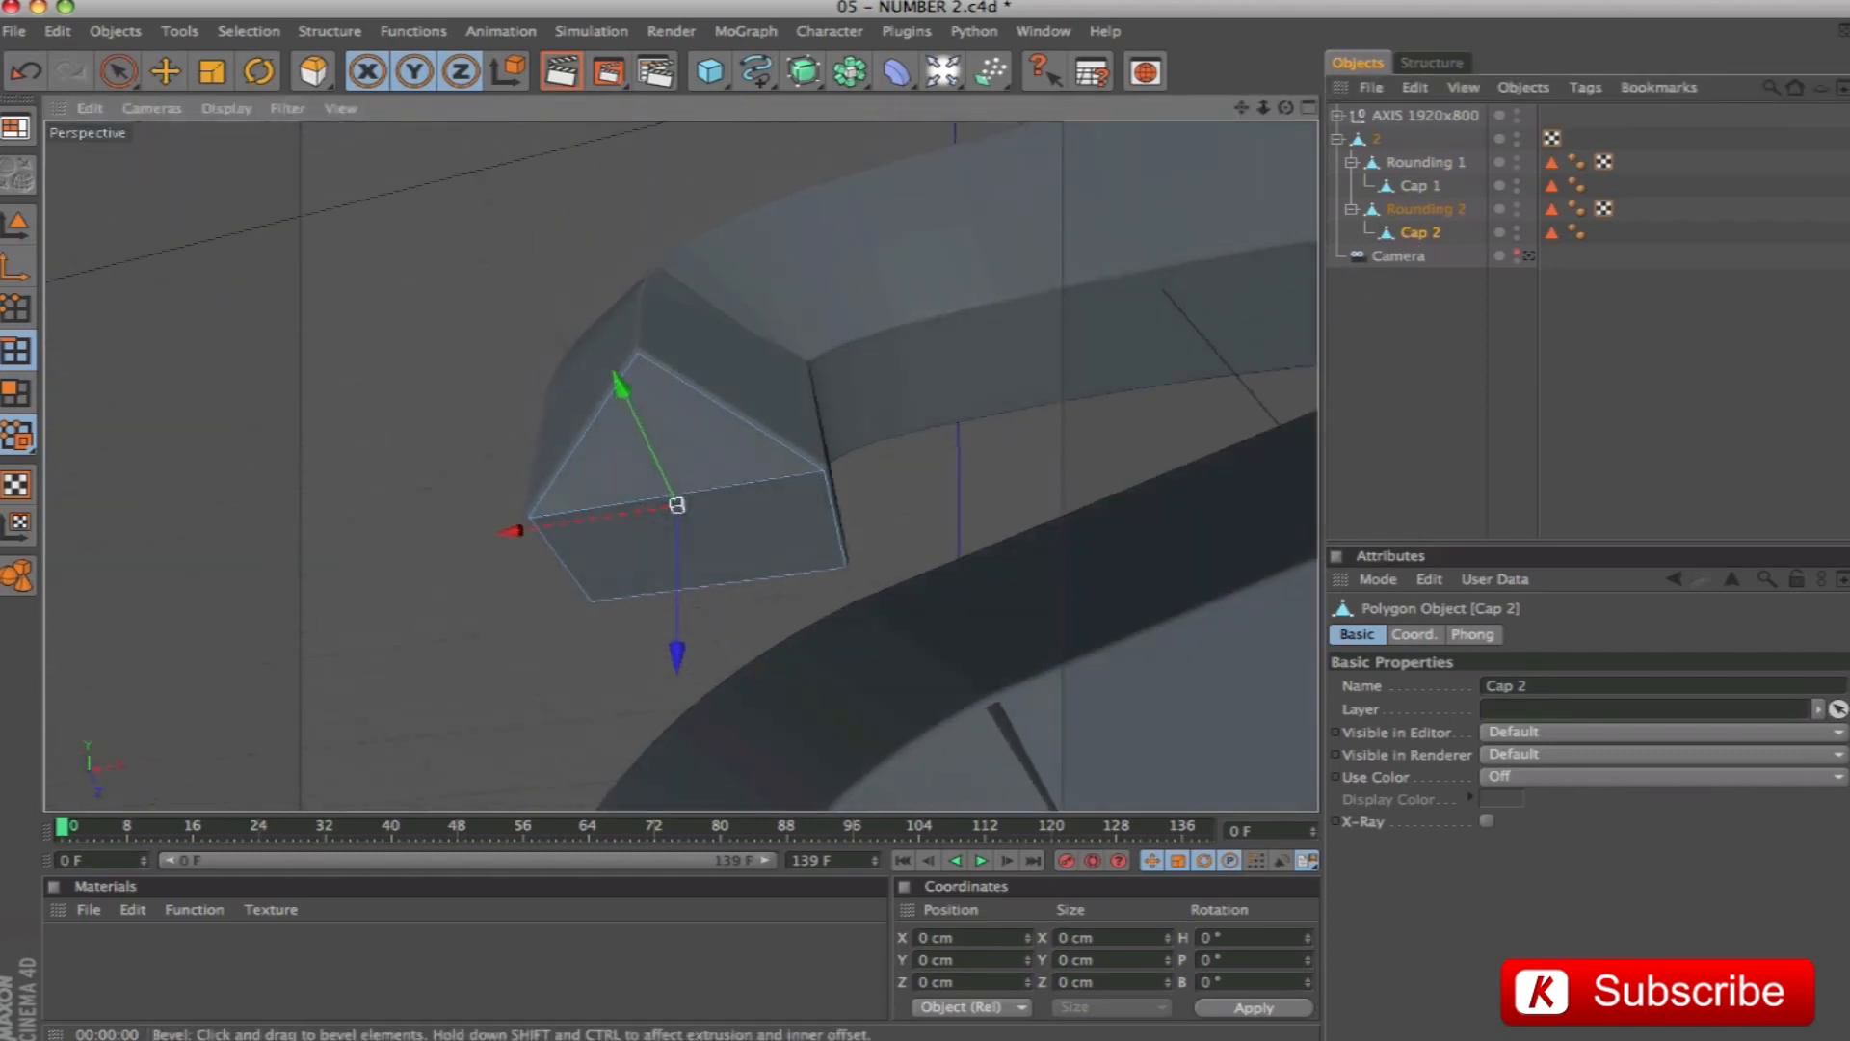
click(753, 479)
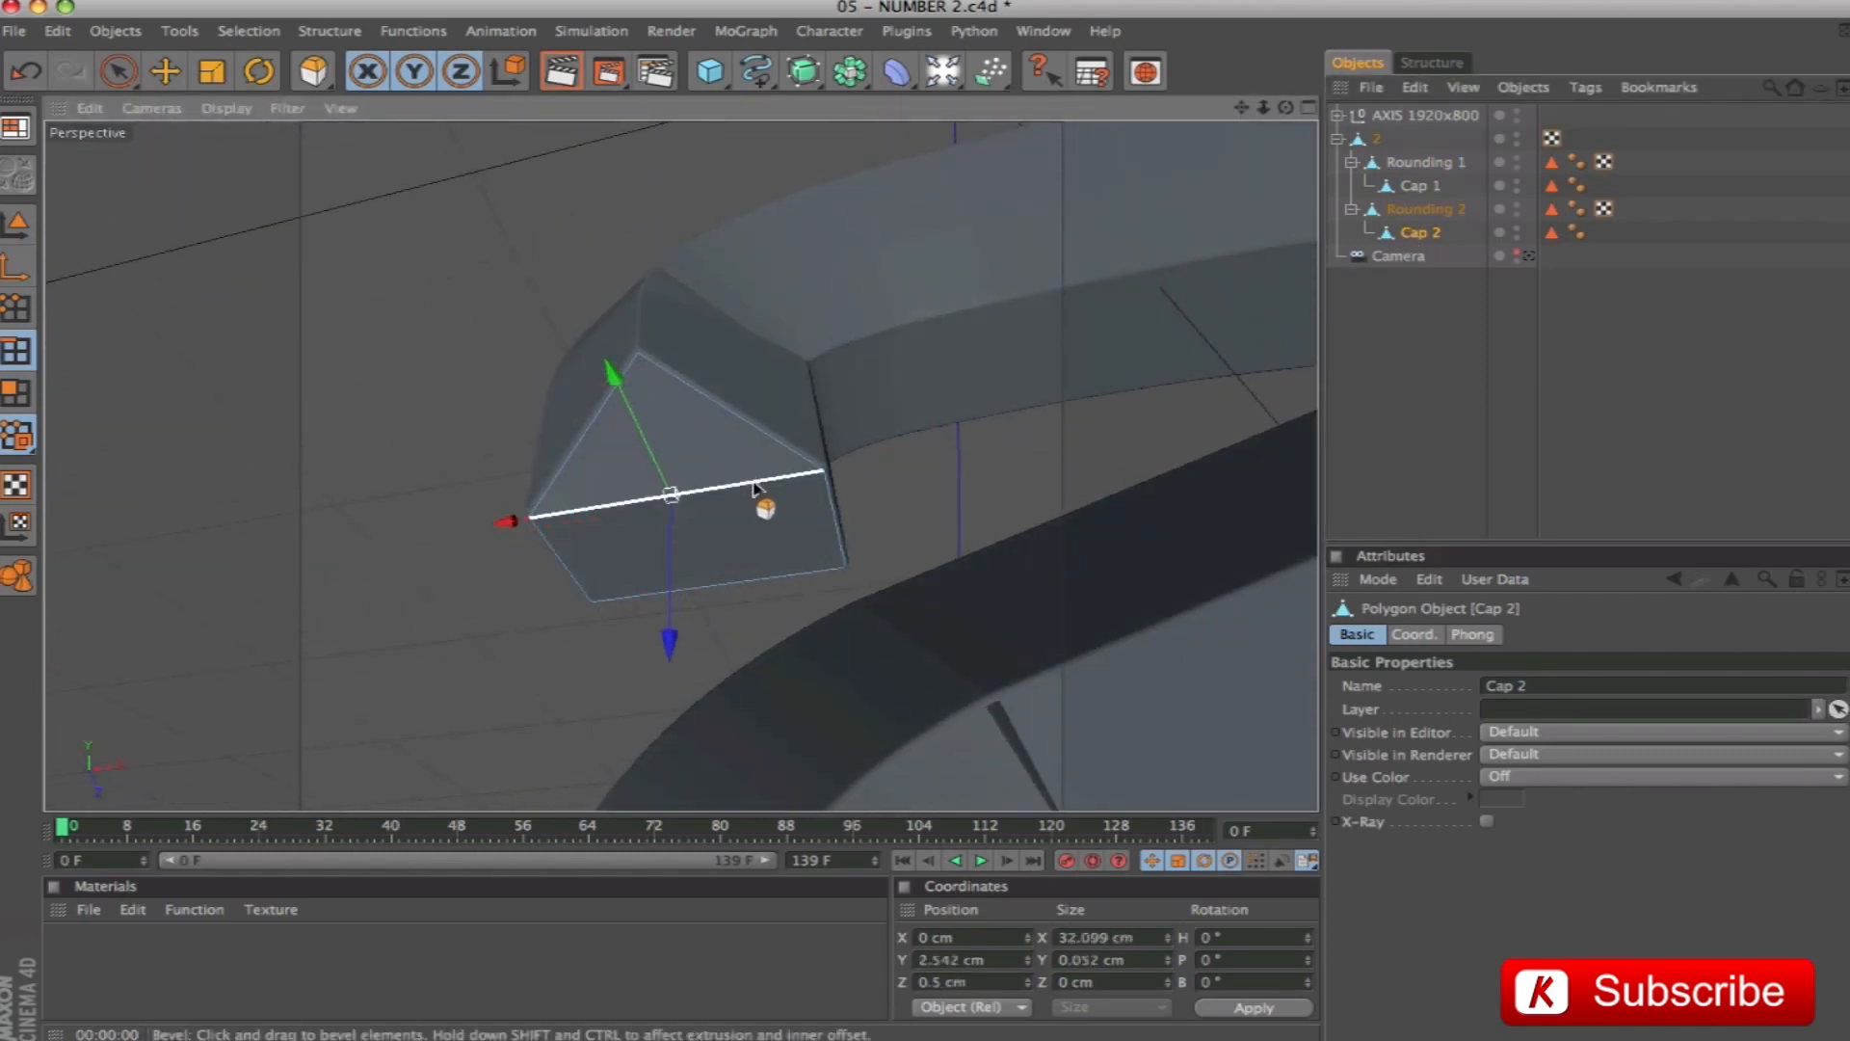
click(313, 81)
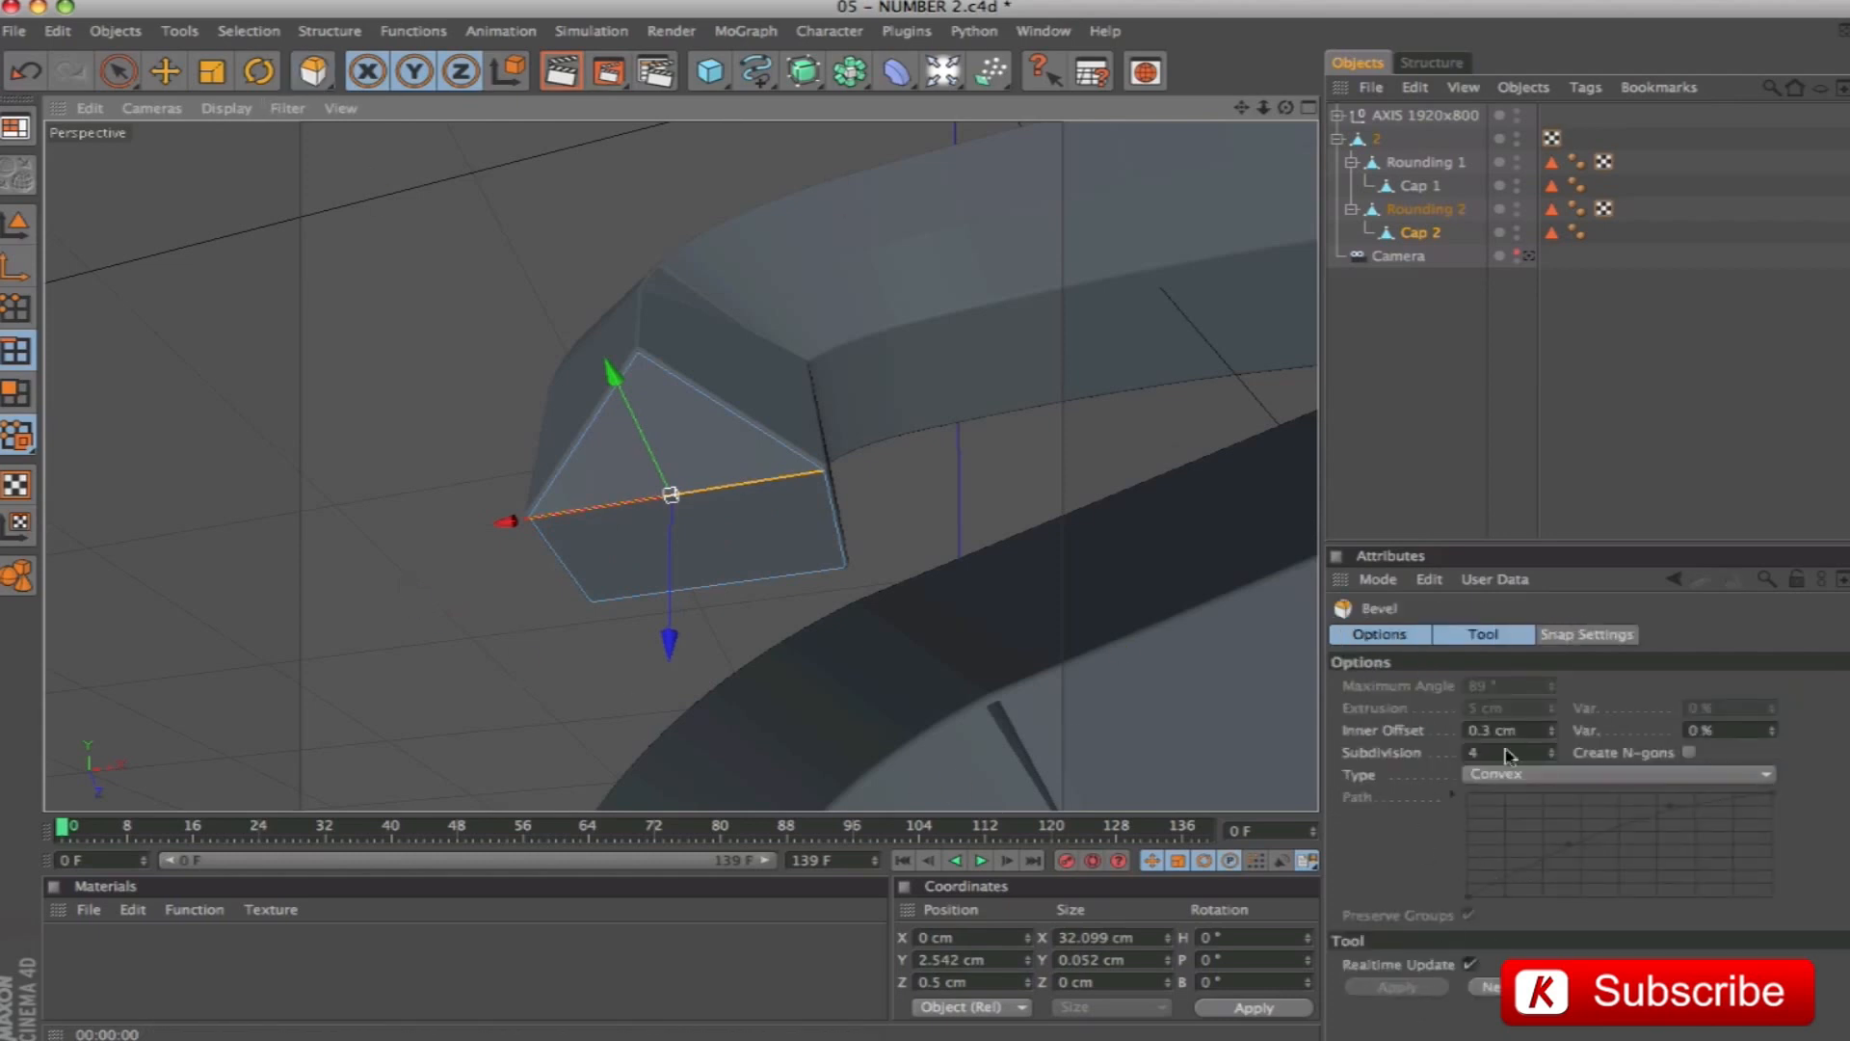
drag(1481, 730, 1527, 729)
text(3)
key(Return)
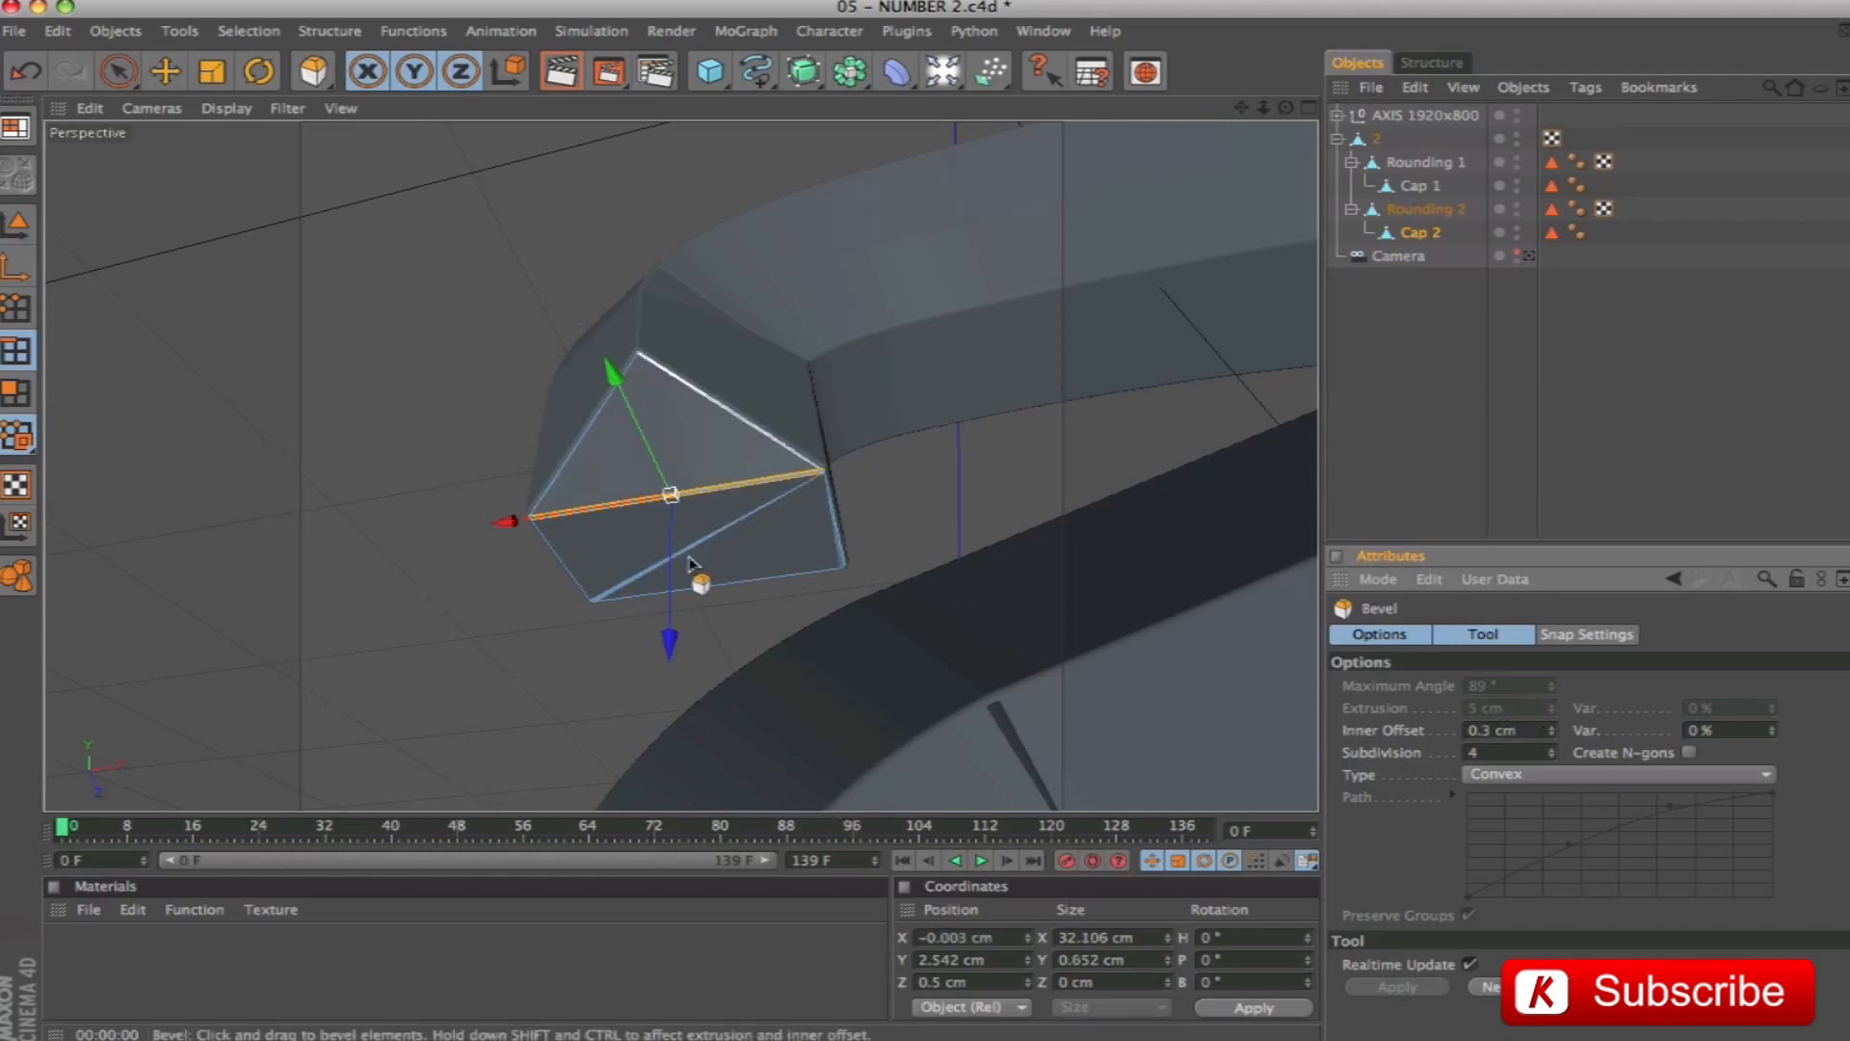
key(ctrl+r)
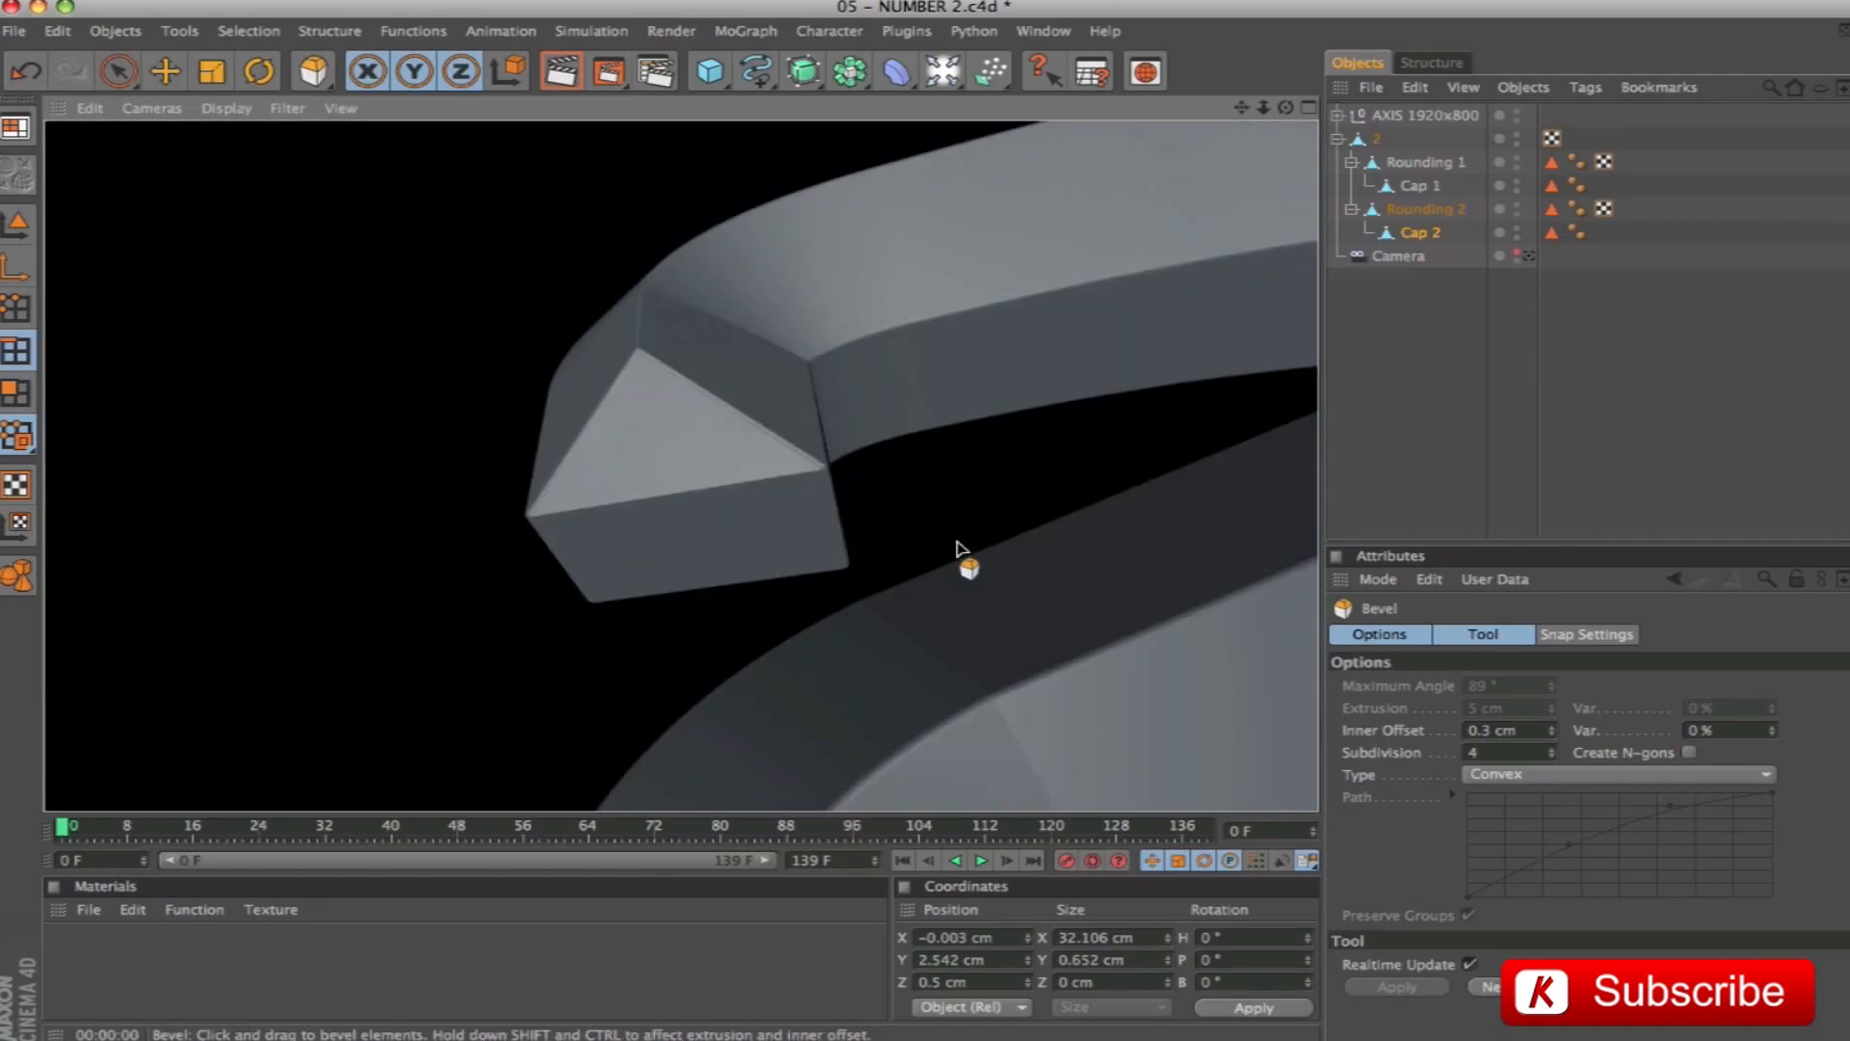
Select the polygon object 2 and view the whole number from a slightly angled front view
click(1359, 141)
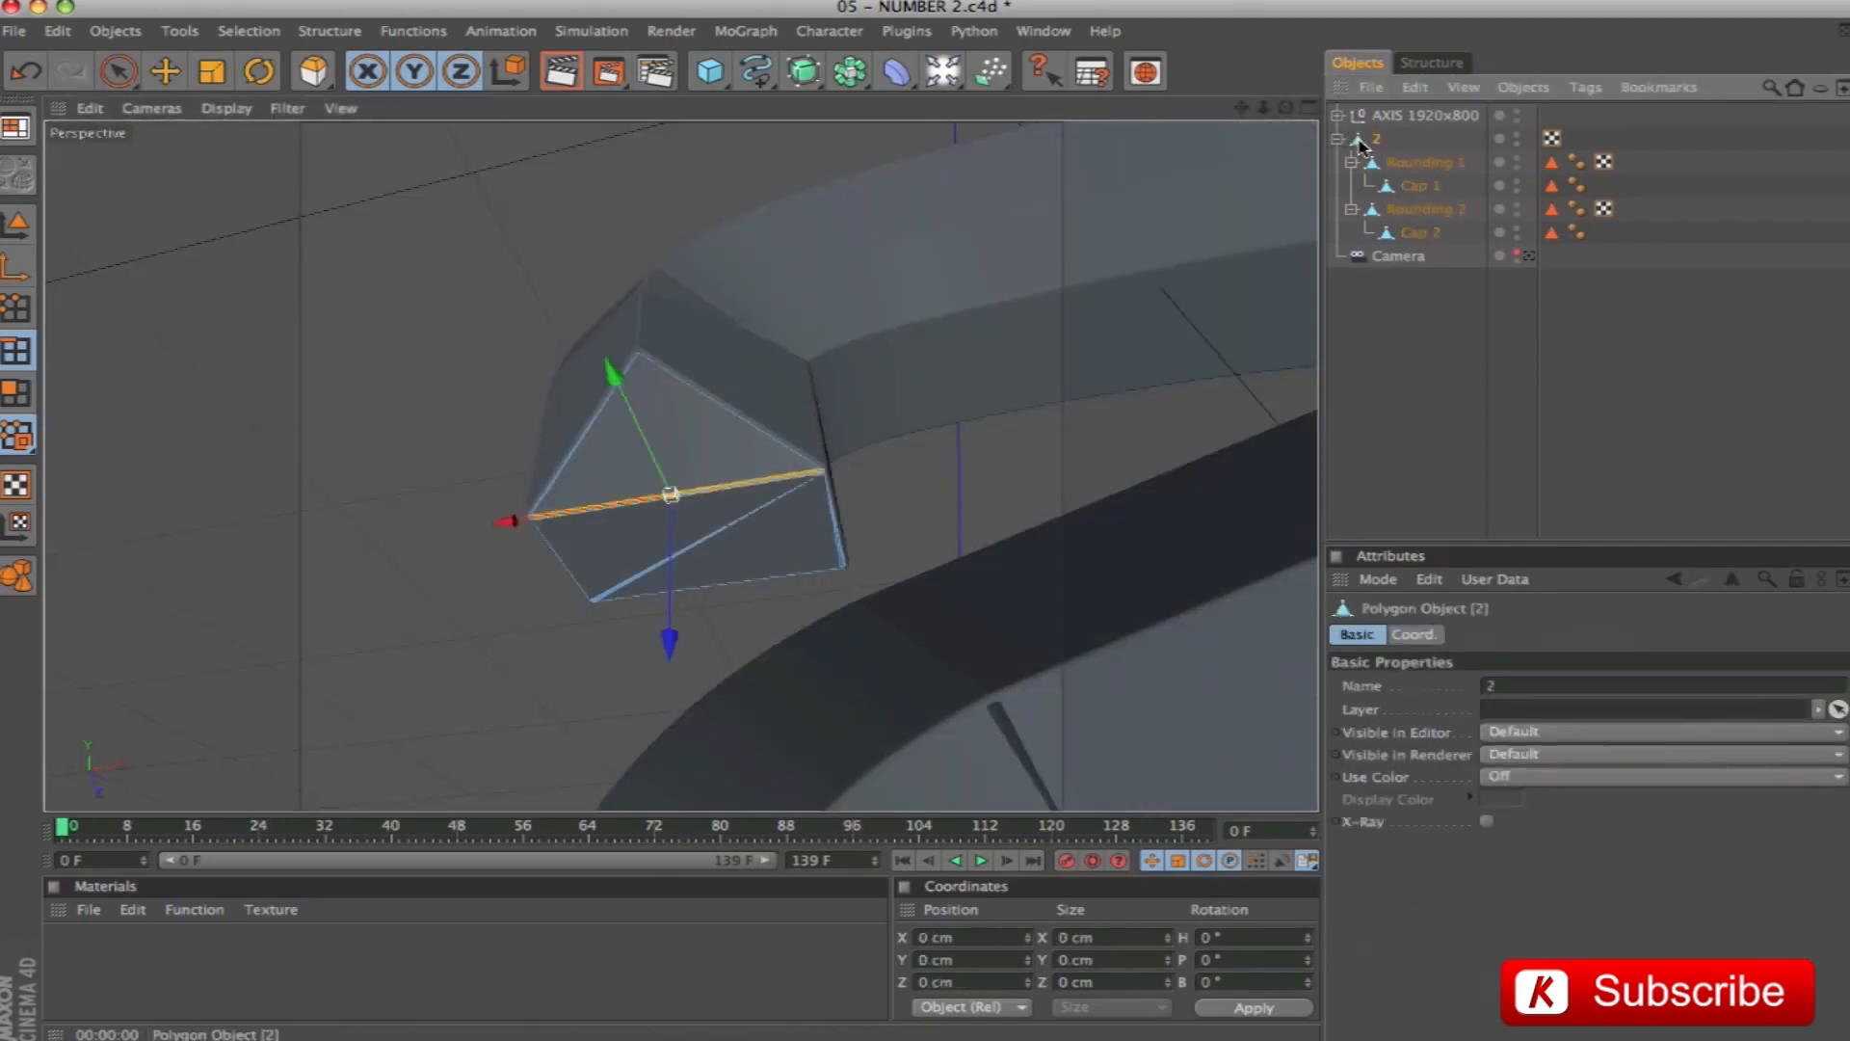
key(o)
alt+drag(1156, 396, 1003, 400)
alt+drag(978, 480, 1078, 482)
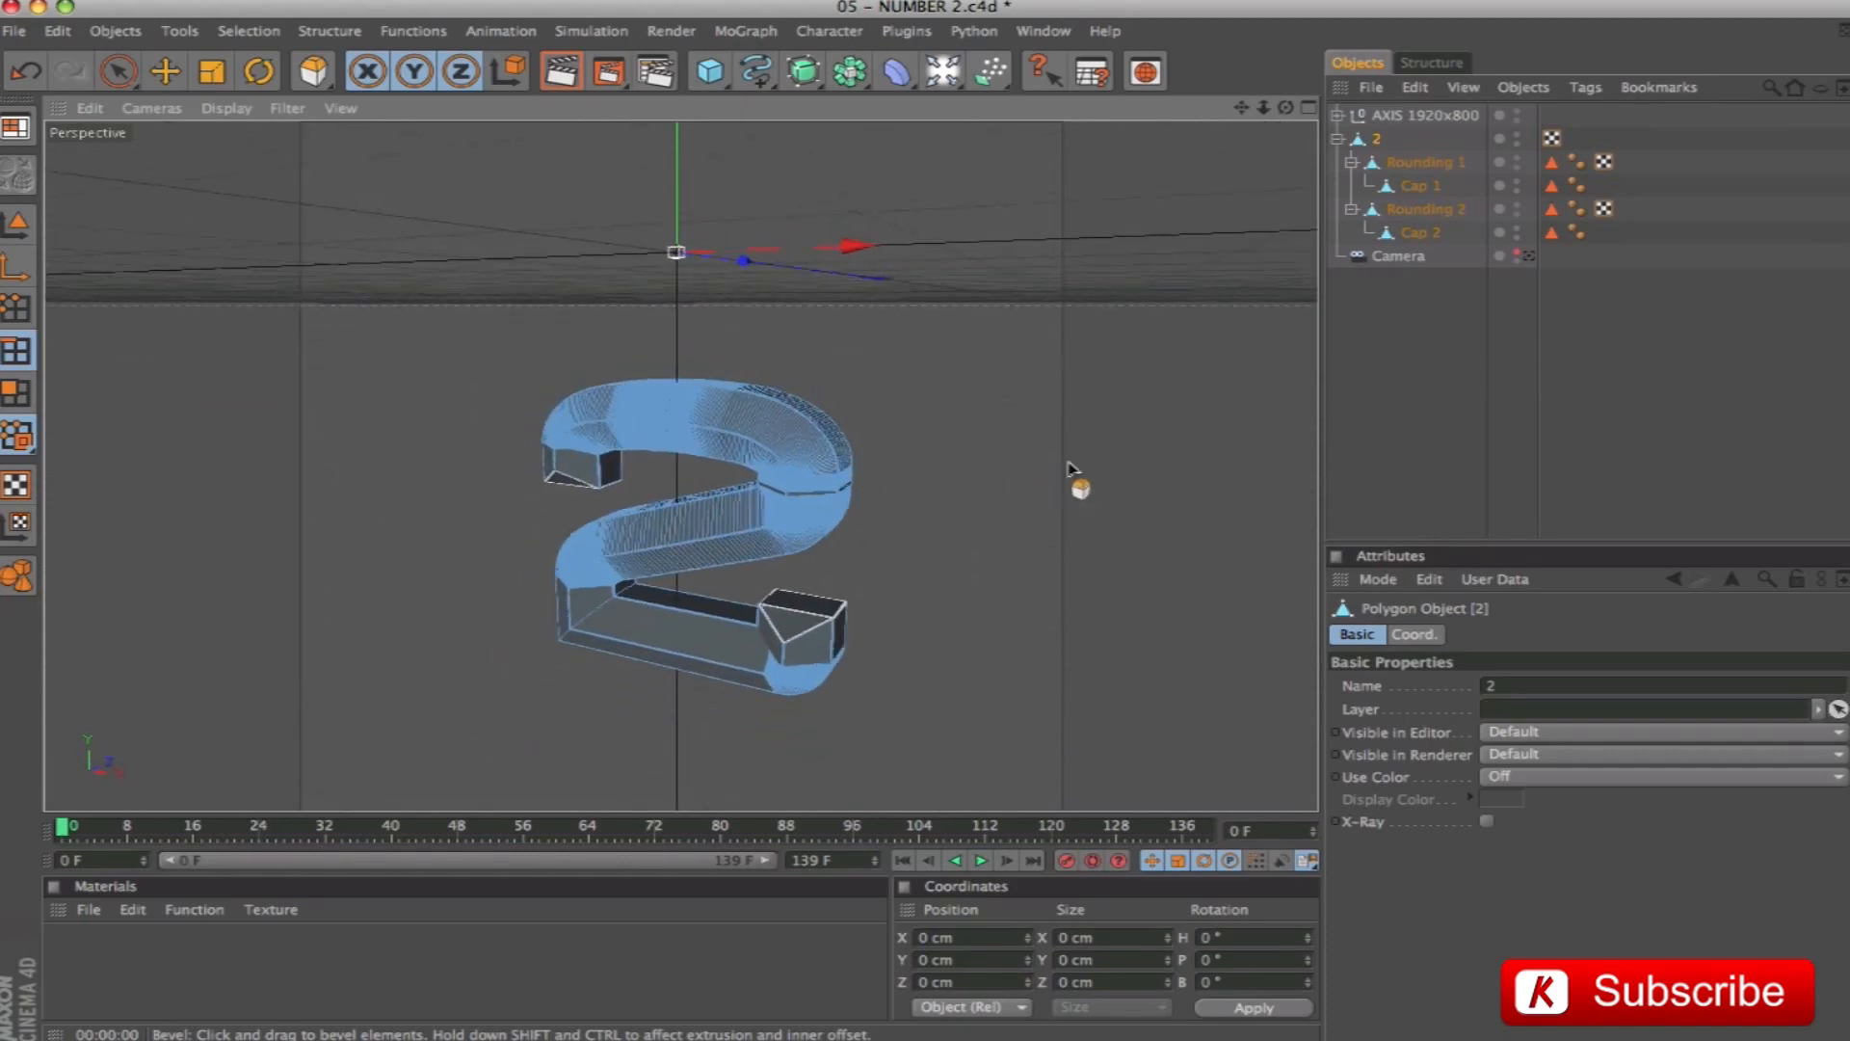
Return to the scene camera's view, deselect everything and preview-render the finished number 2
click(1531, 257)
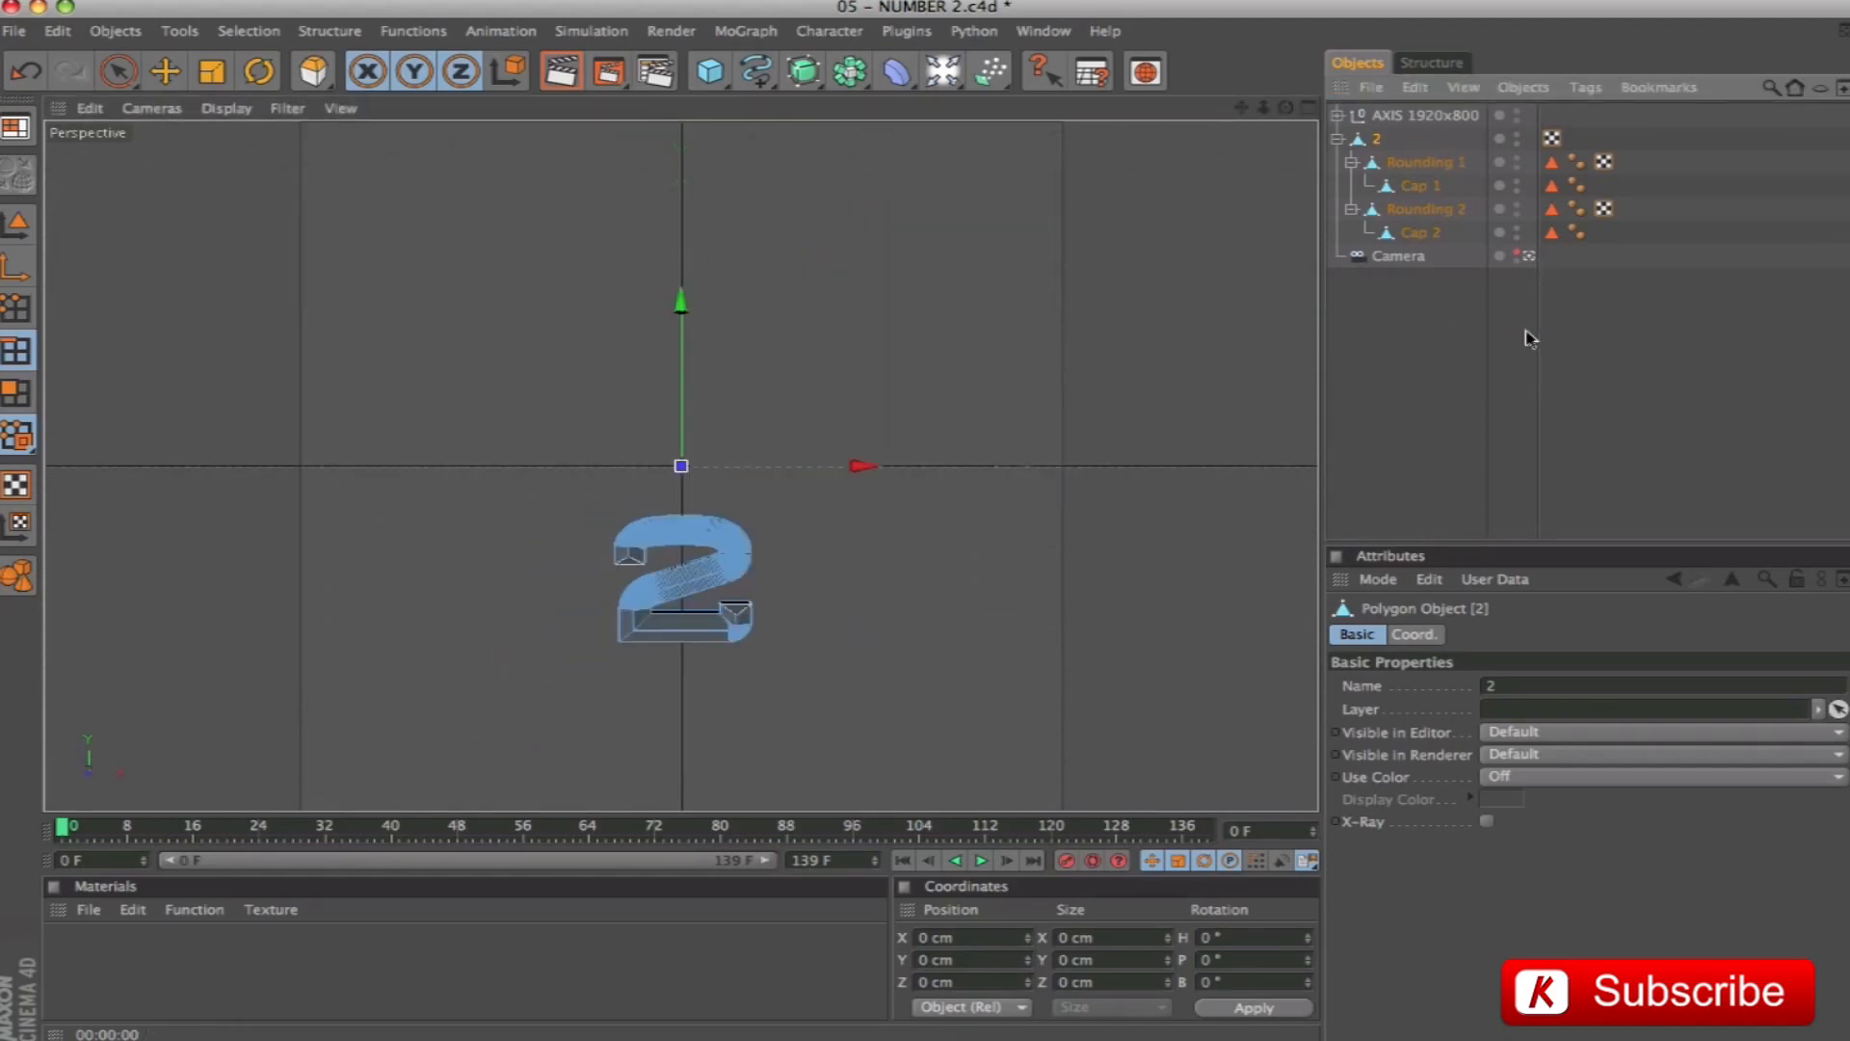
click(1350, 381)
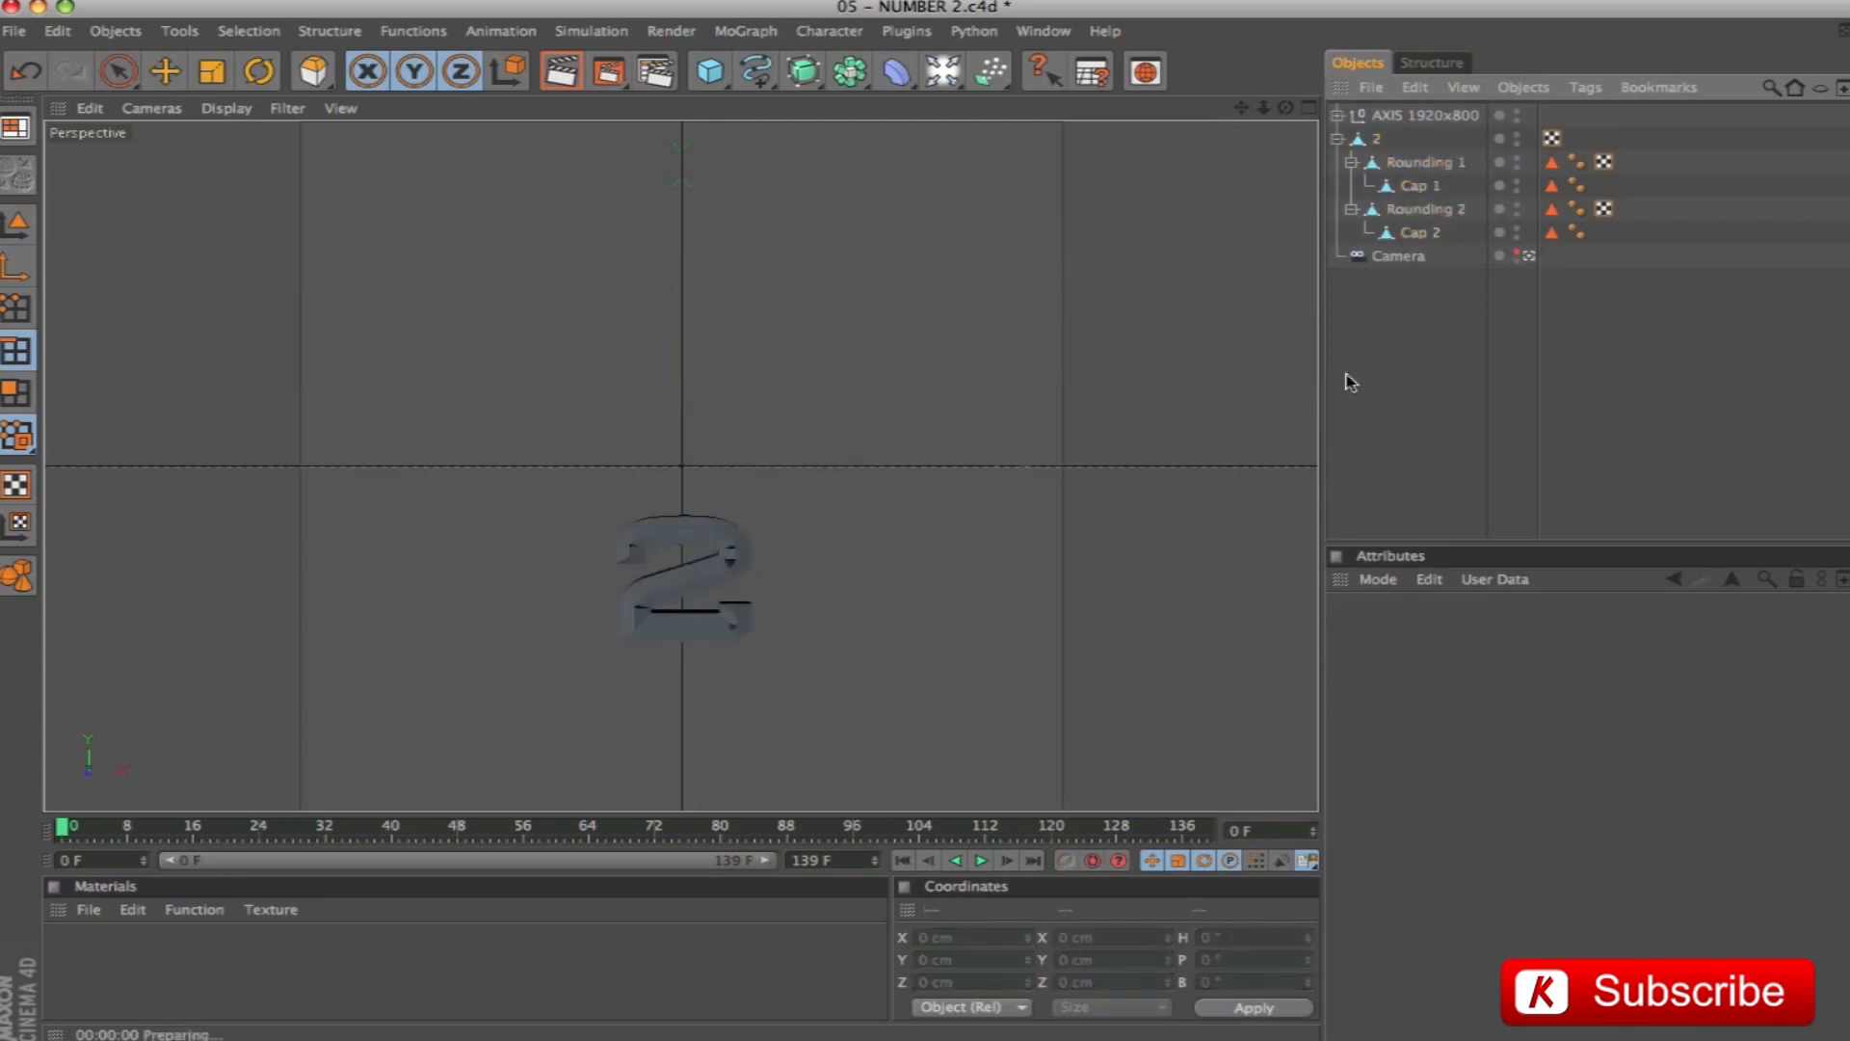
key(ctrl+r)
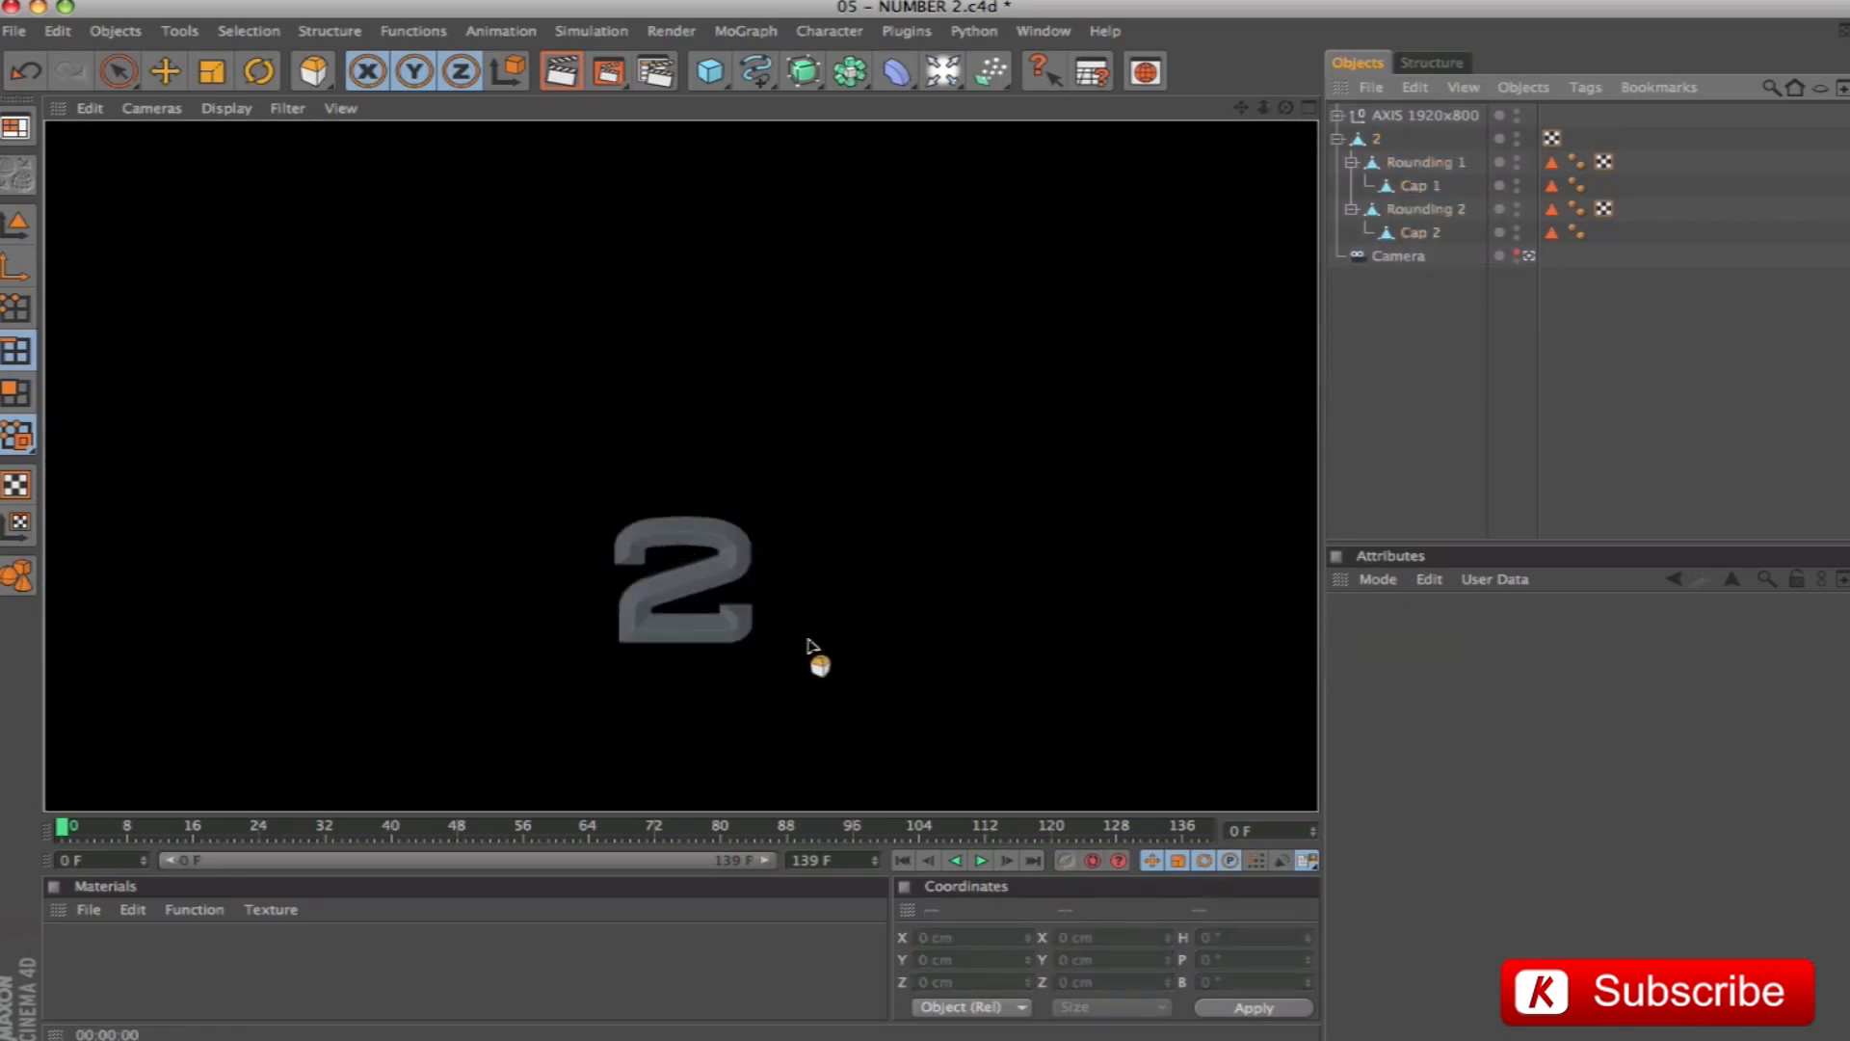
click(165, 70)
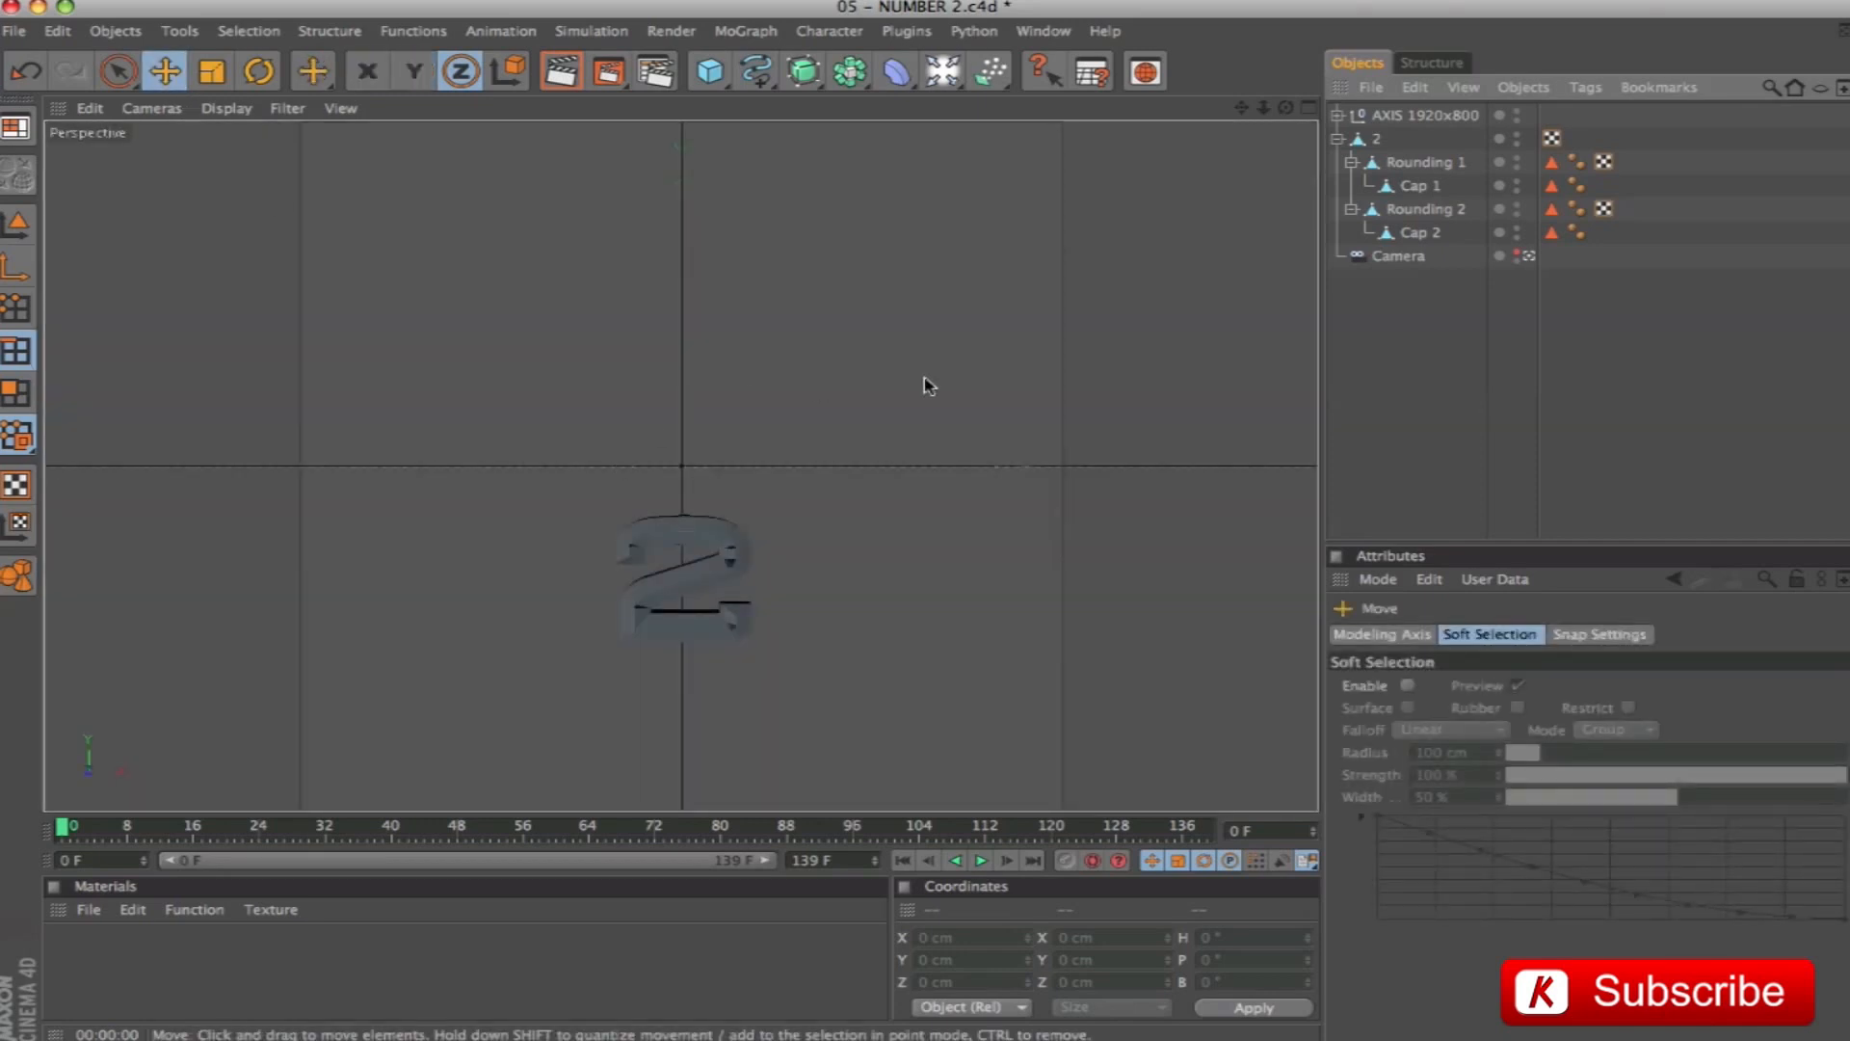
Save the scene as a new file named 05 - NUMBER 2_END.c4d in the CARS2 FILES folder
key(ctrl+shift+s)
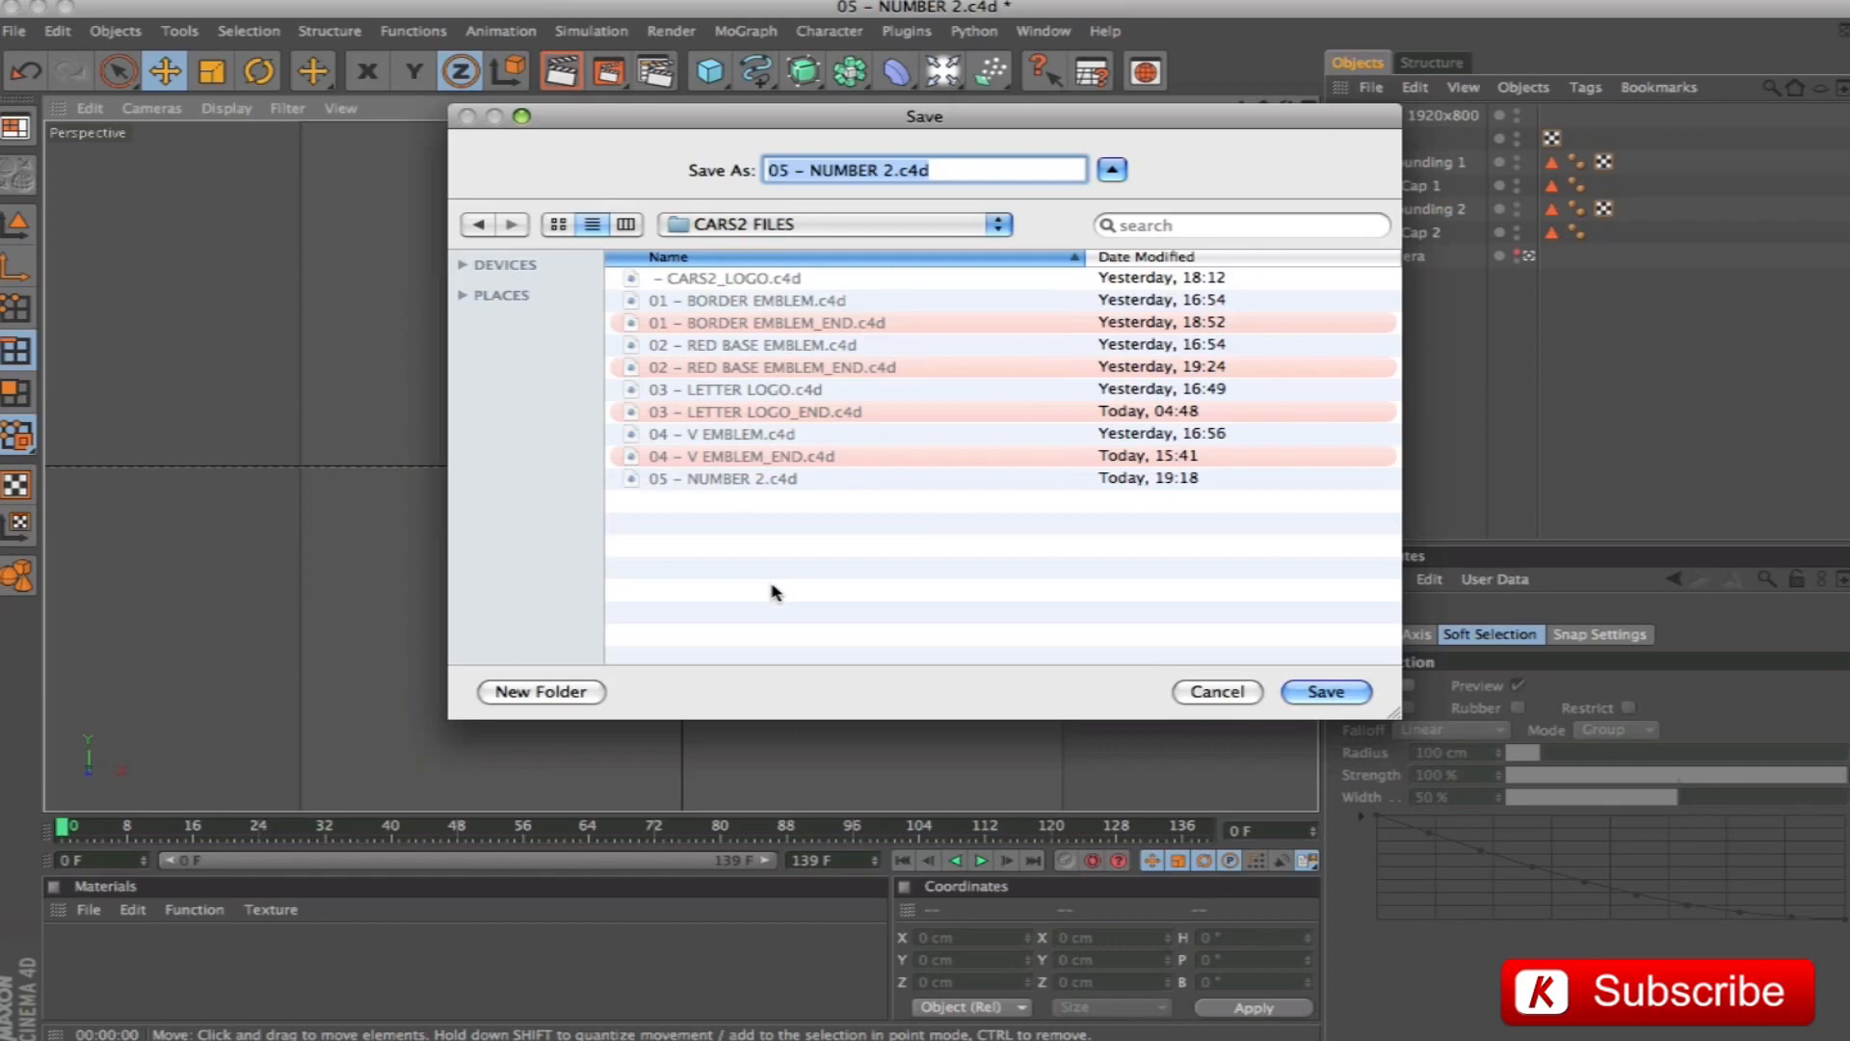
click(896, 172)
text(_END)
key(Return)
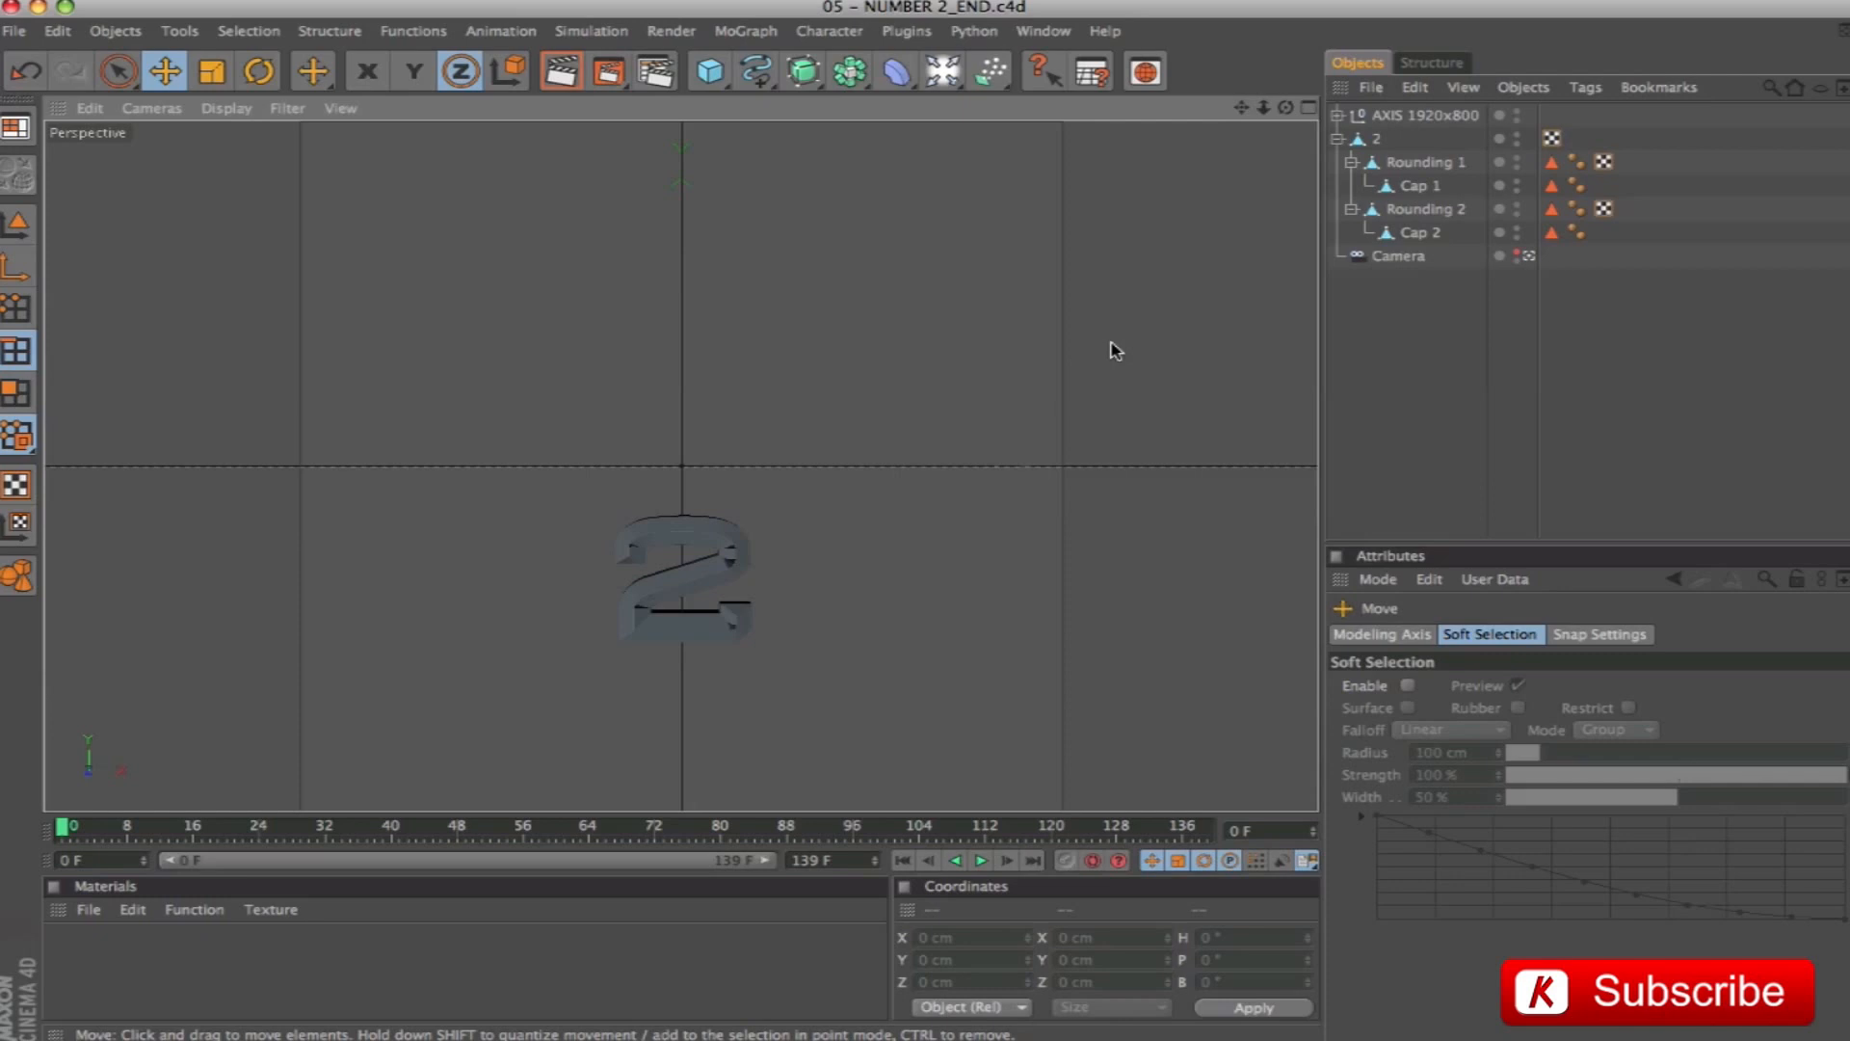
Copy the whole number 2 object with its collapsed hierarchy into the open scene 02 - RED BASE EMBLEM_END.c4d
key(super+d)
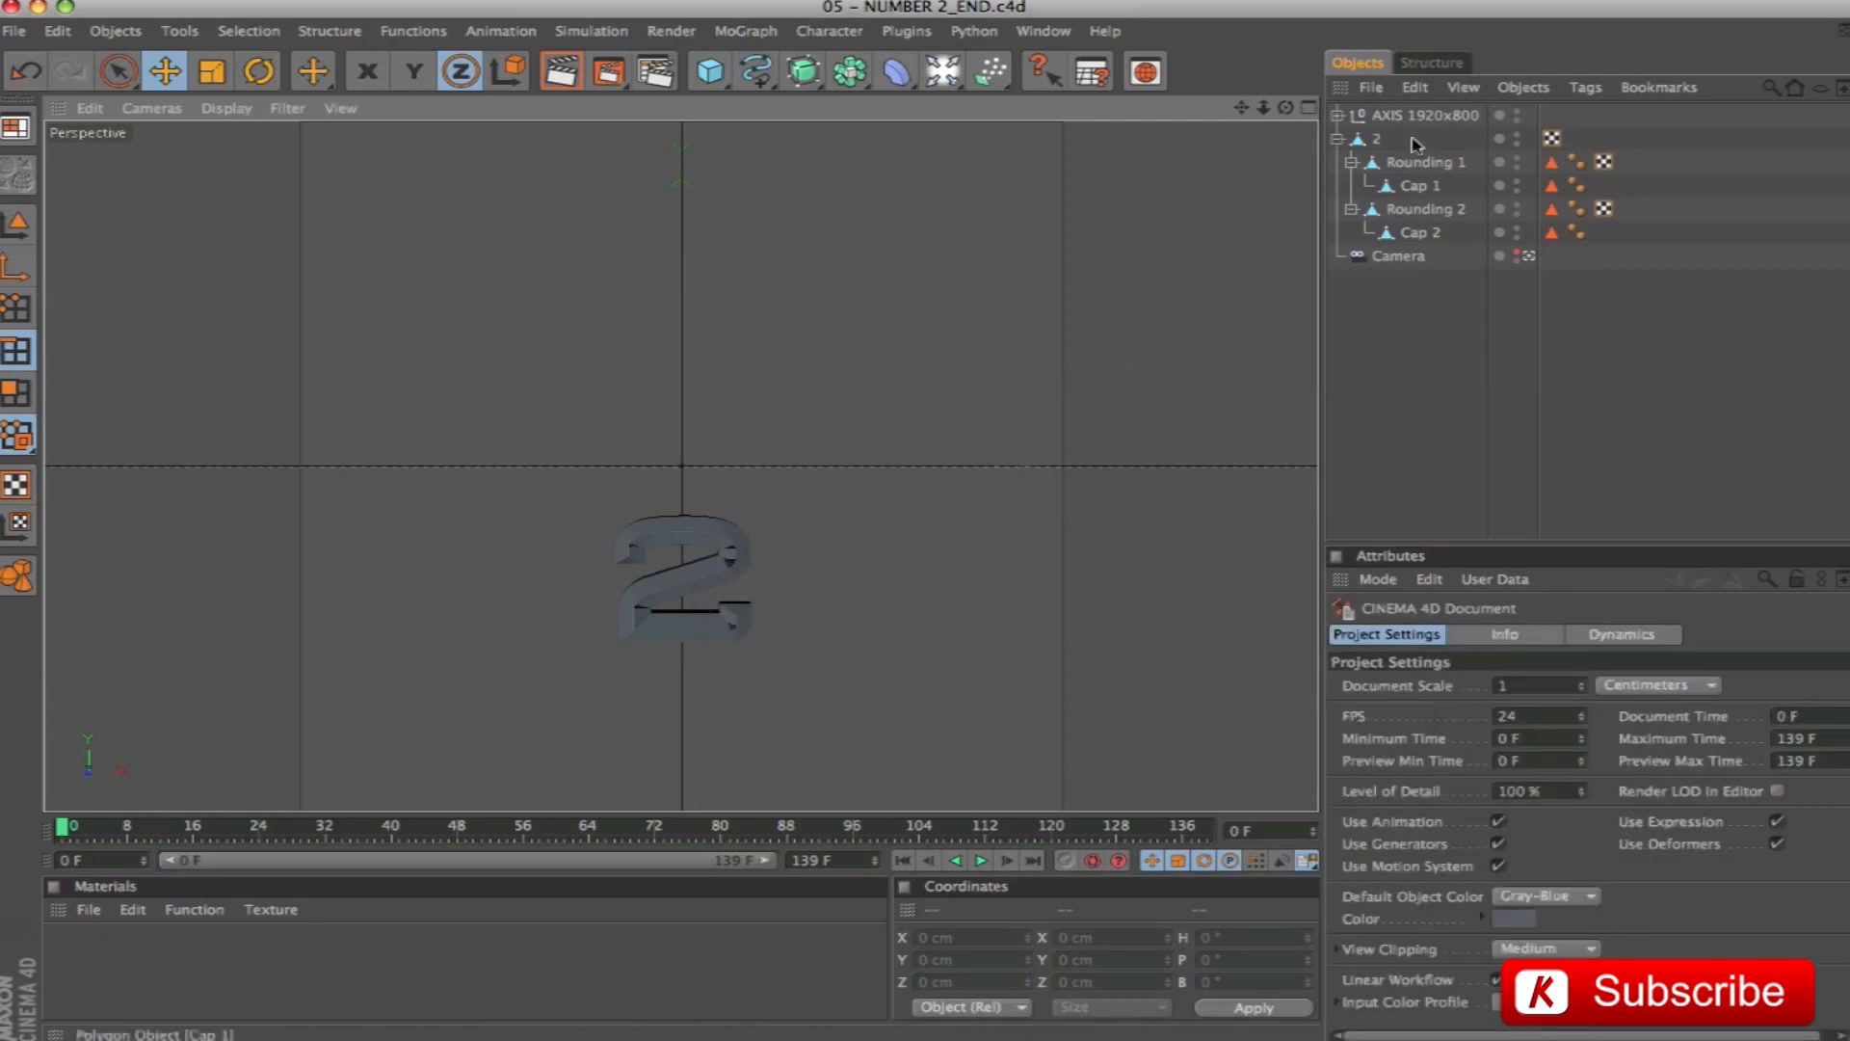
click(1338, 138)
click(1369, 145)
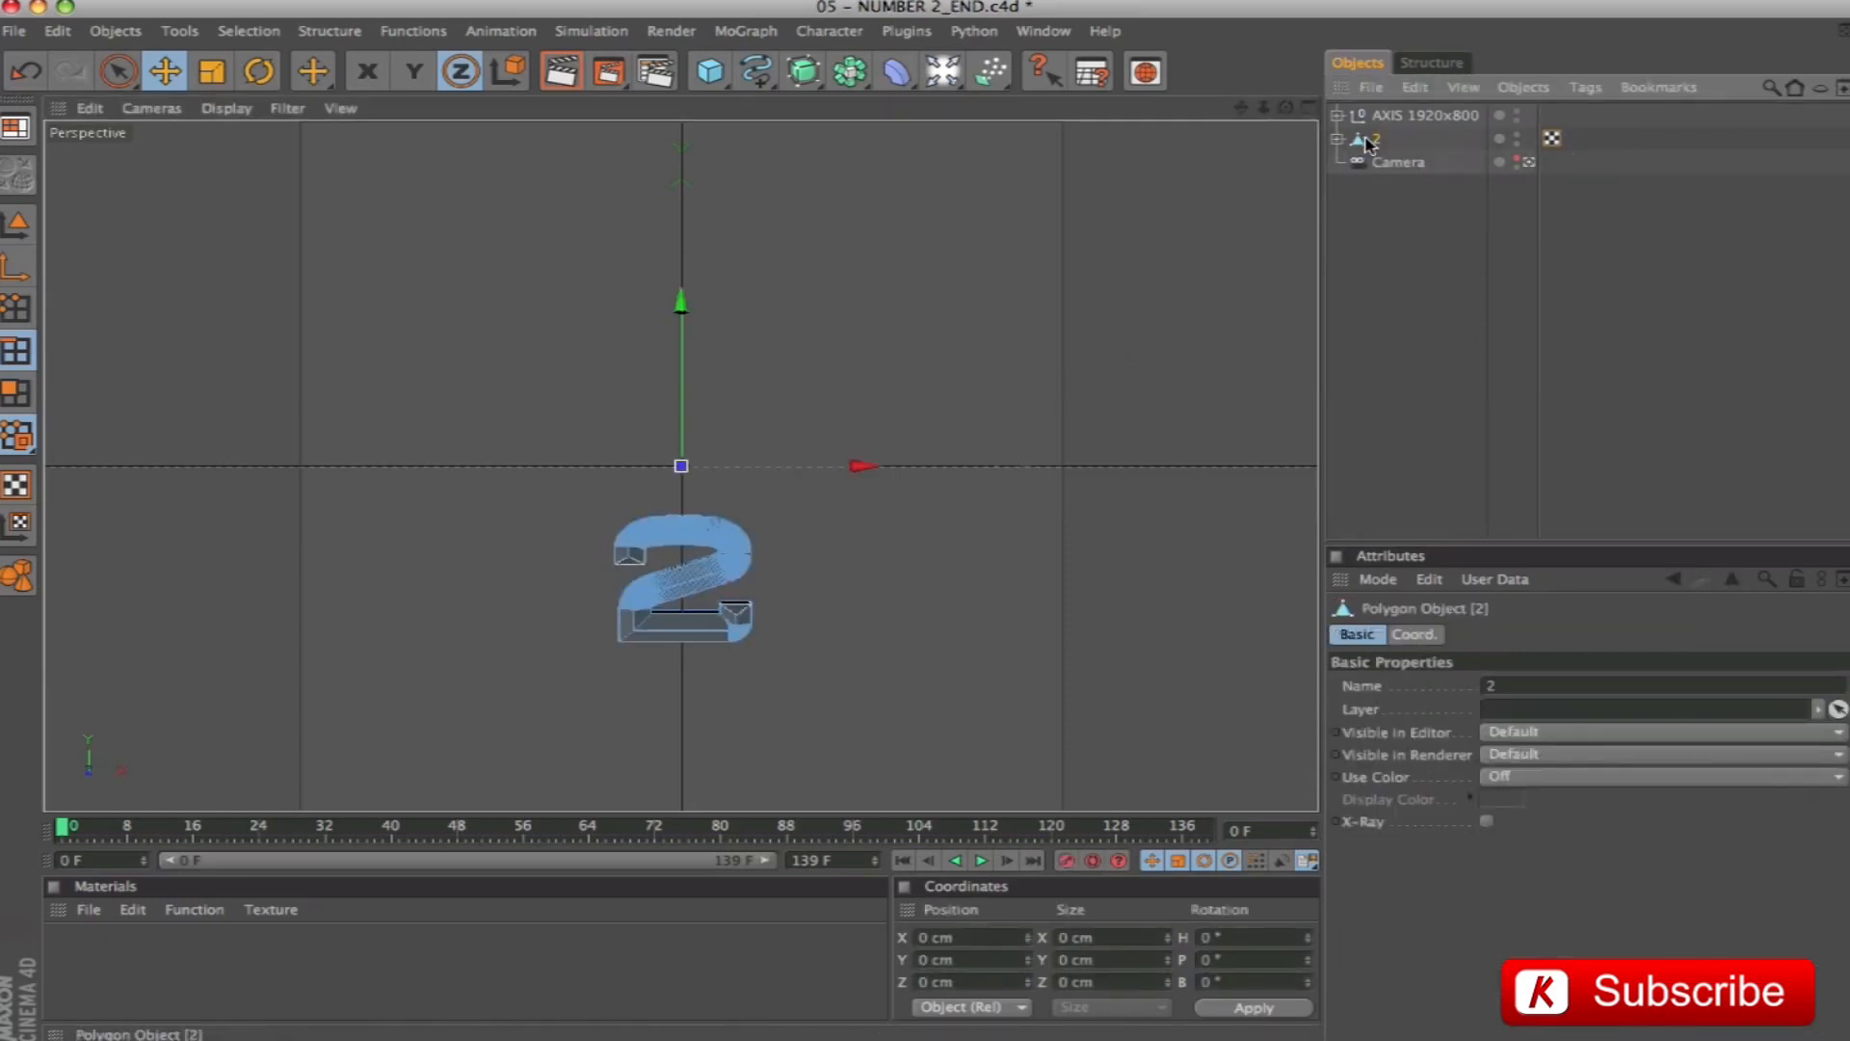
click(16, 224)
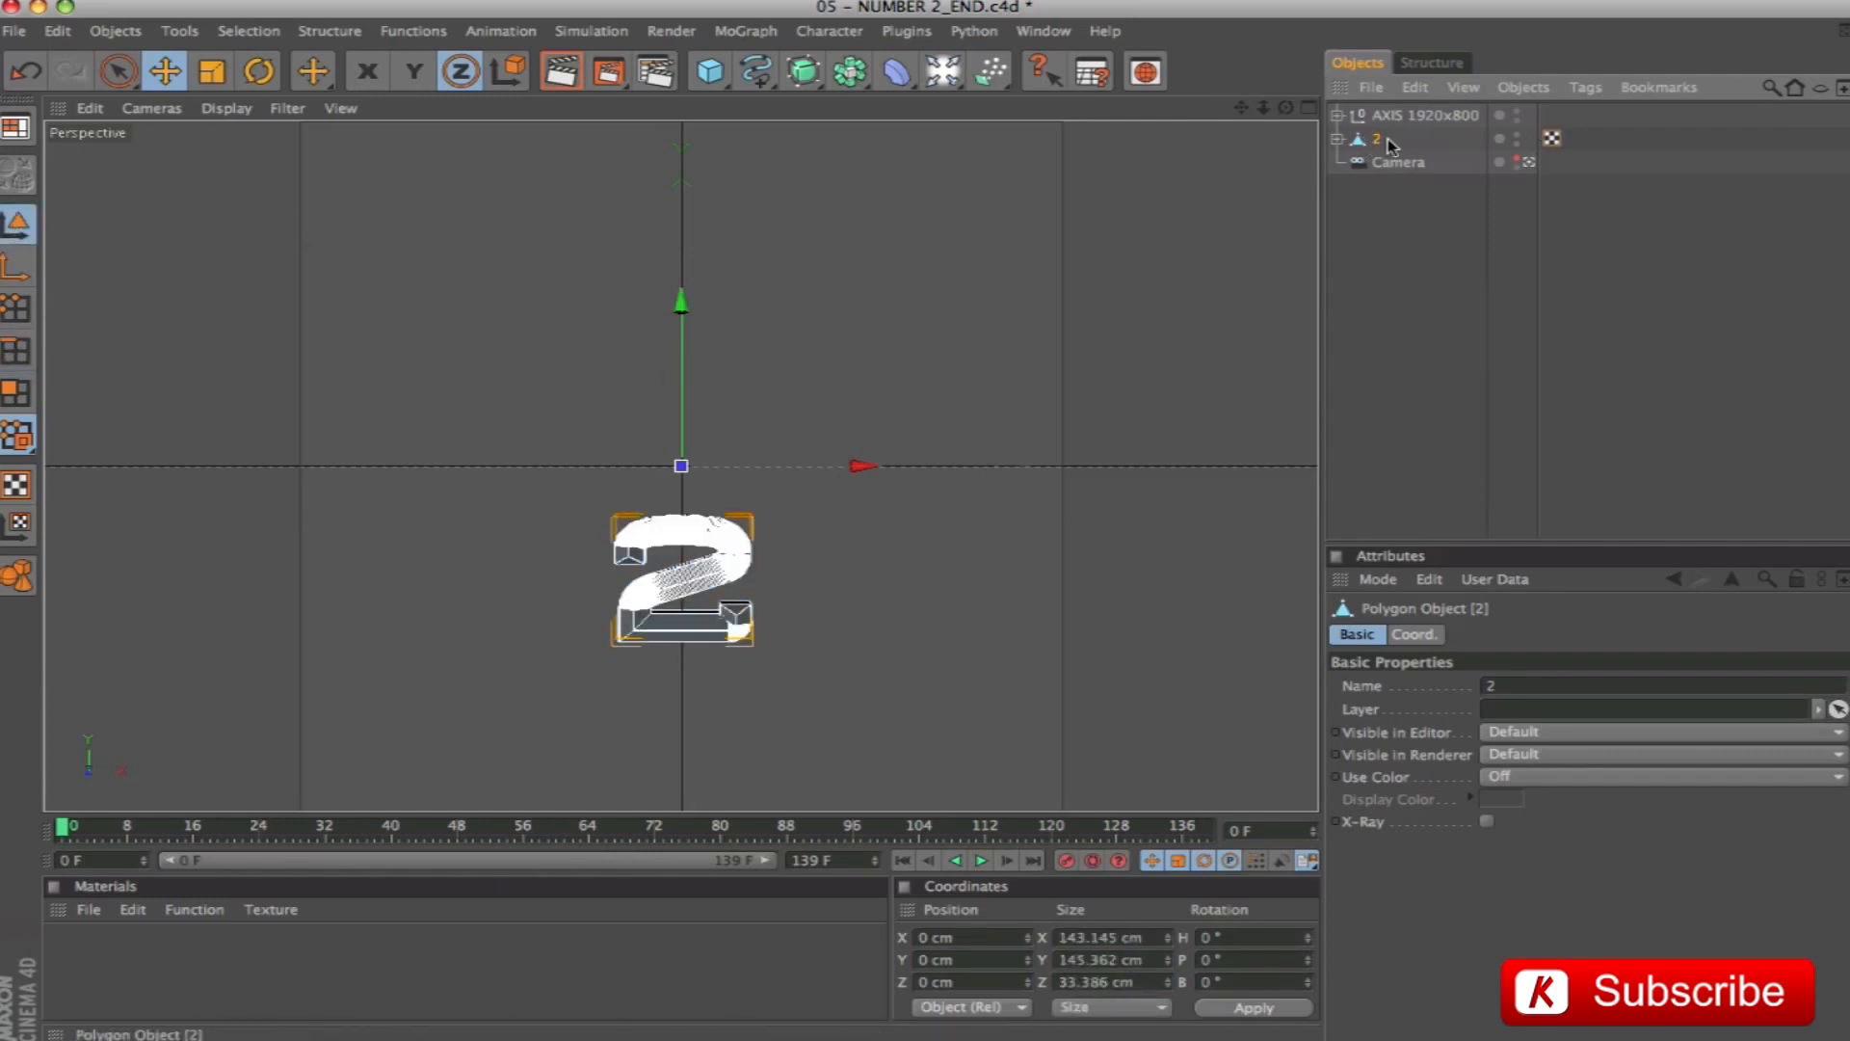
click(1044, 31)
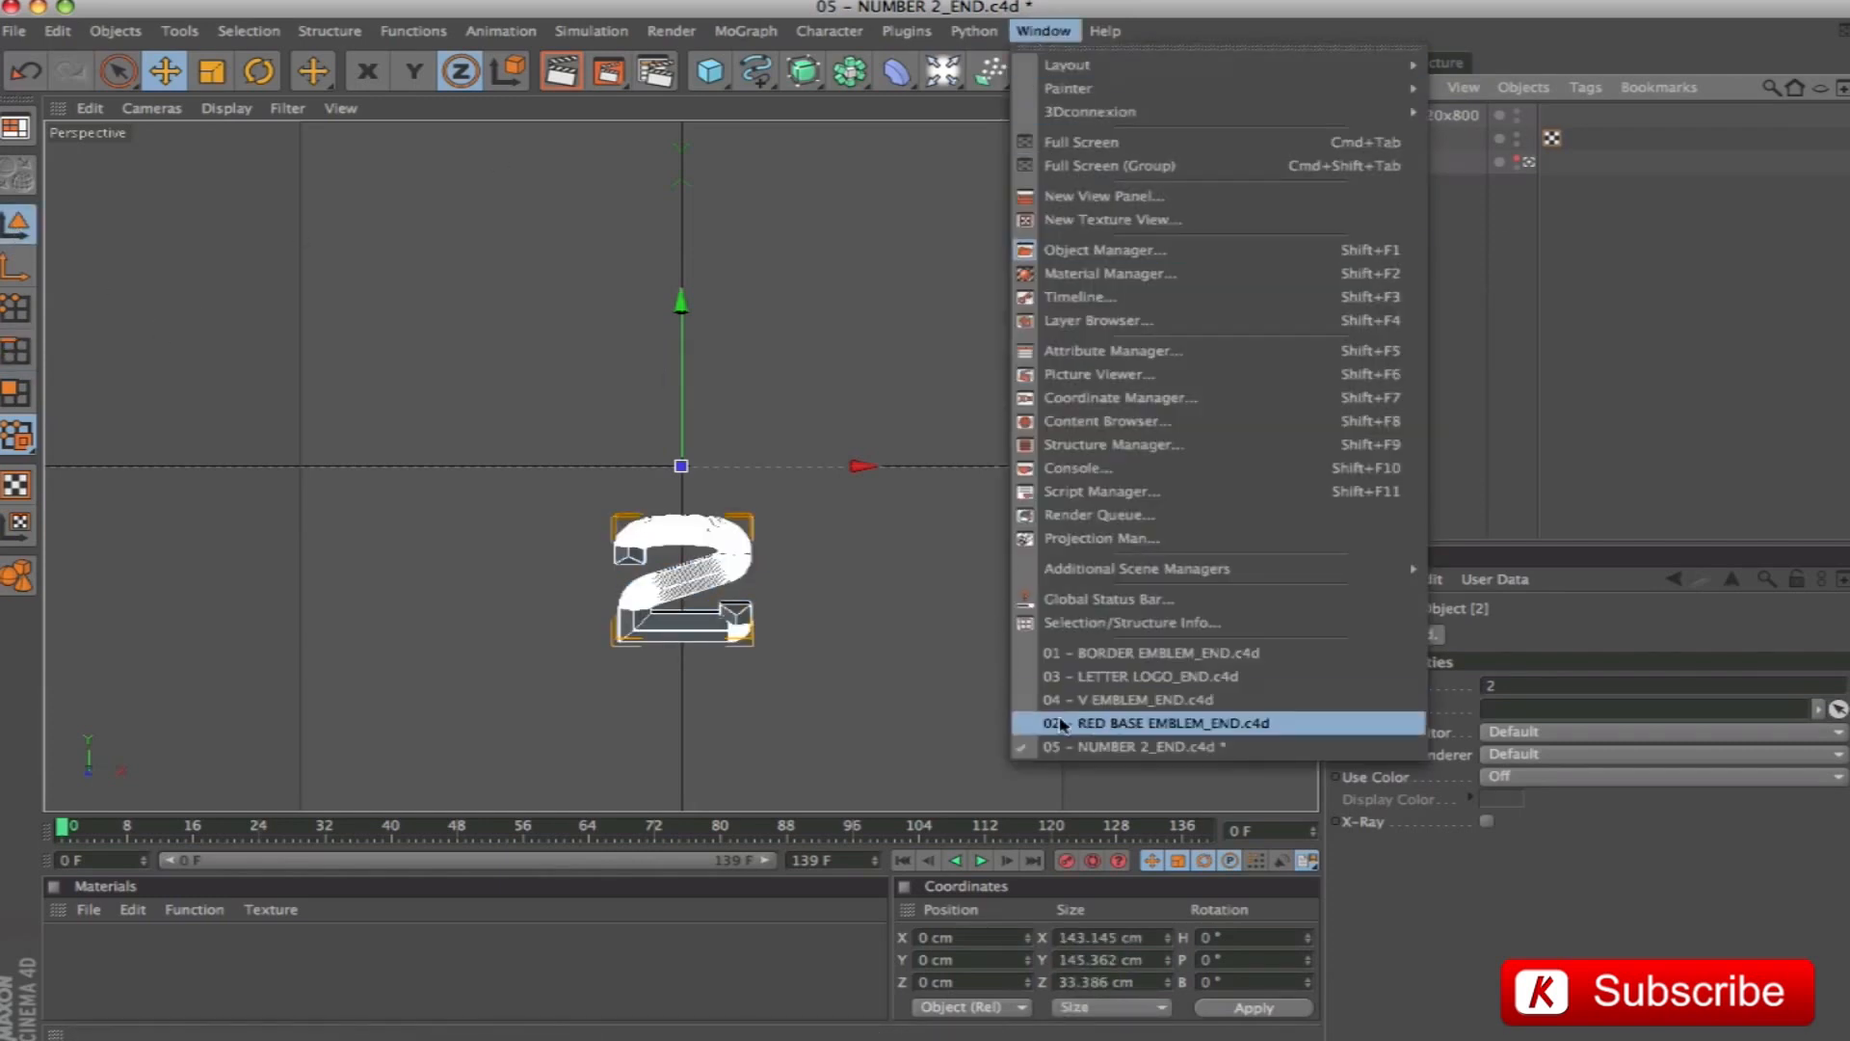
click(1143, 725)
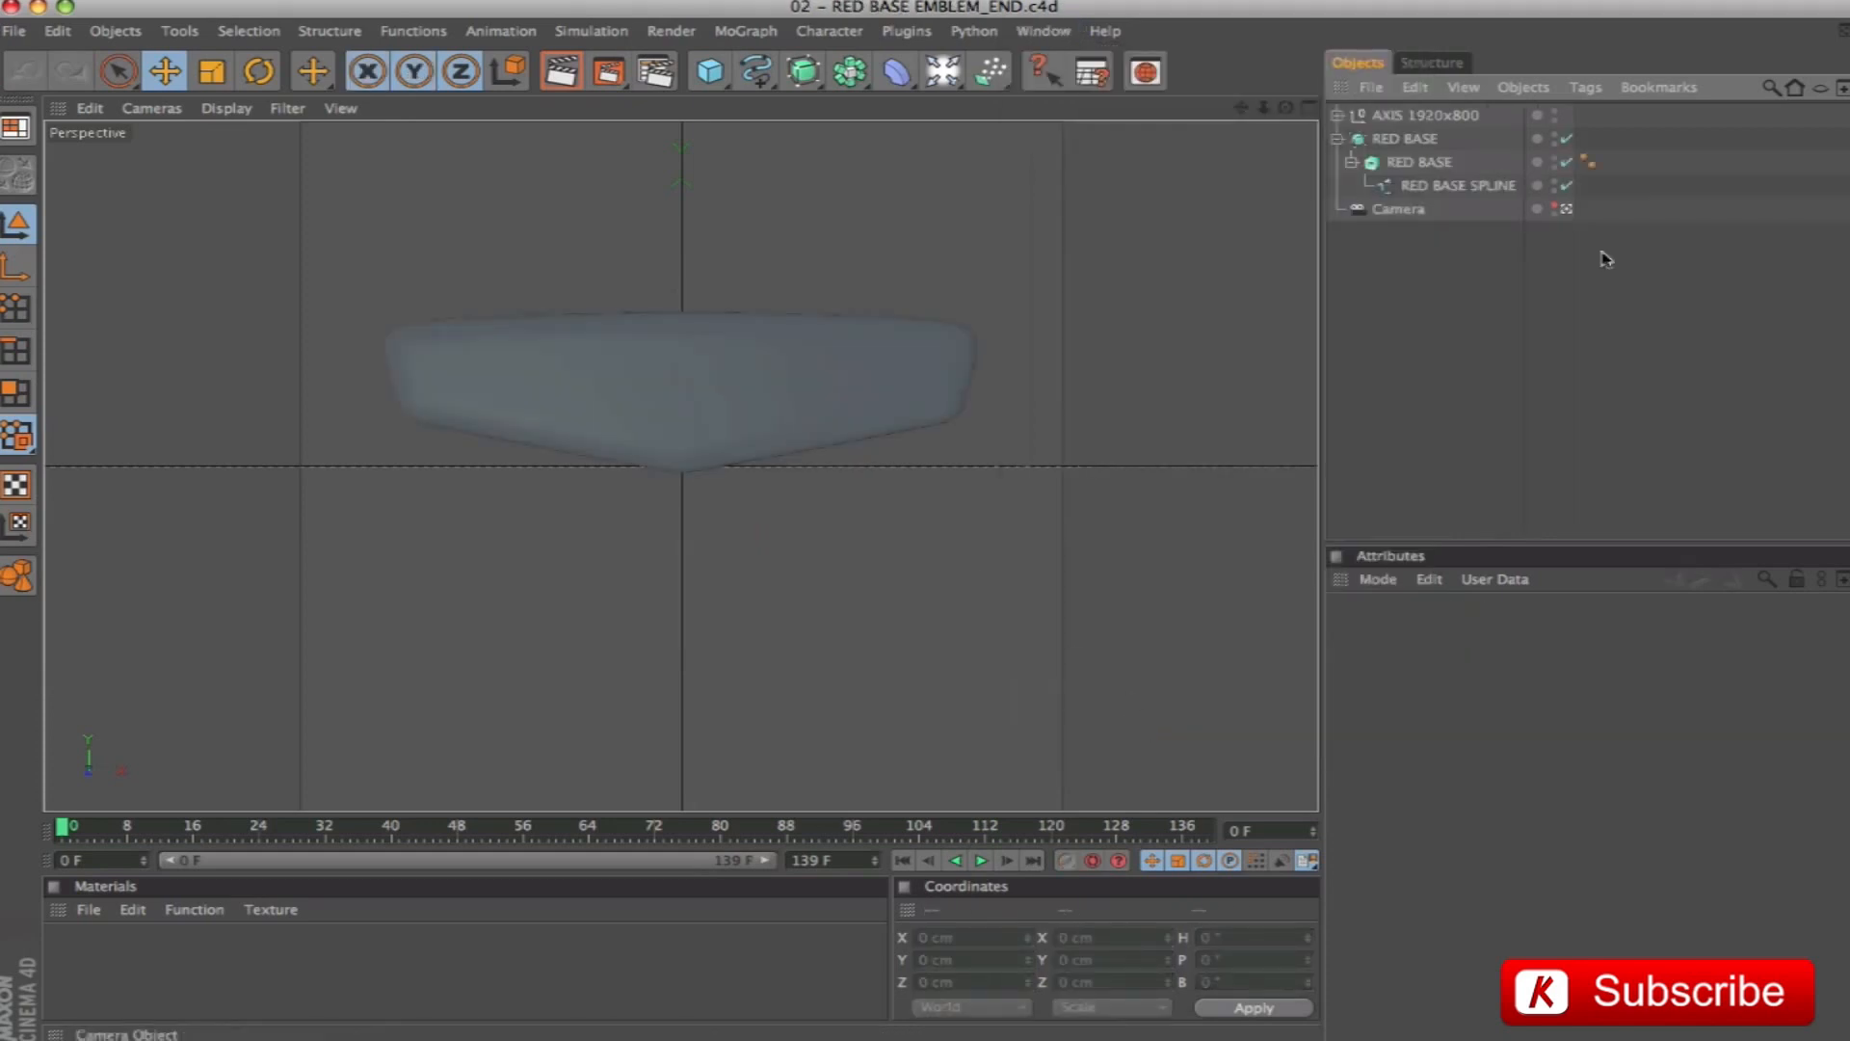
key(super+v)
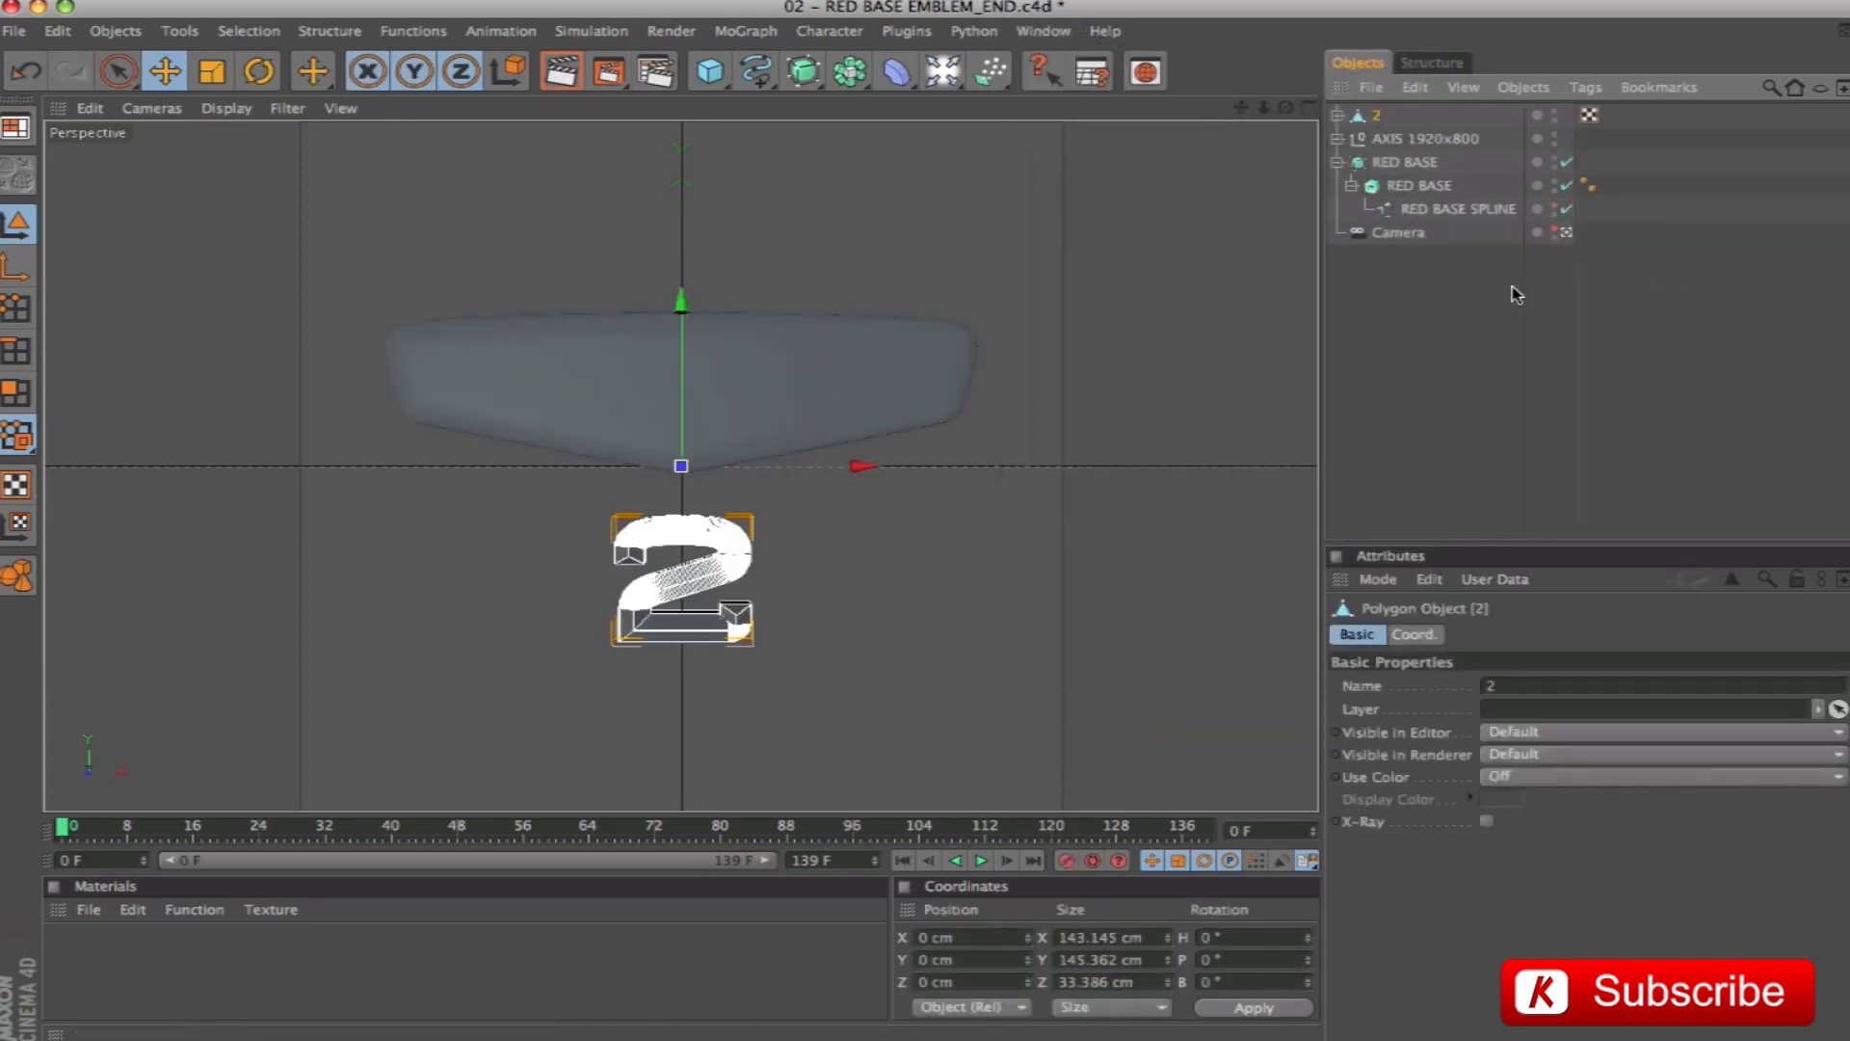
Copy the 2 and RED BASE objects together into the open scene 04 - V EMBLEM_END.c4d
click(1338, 164)
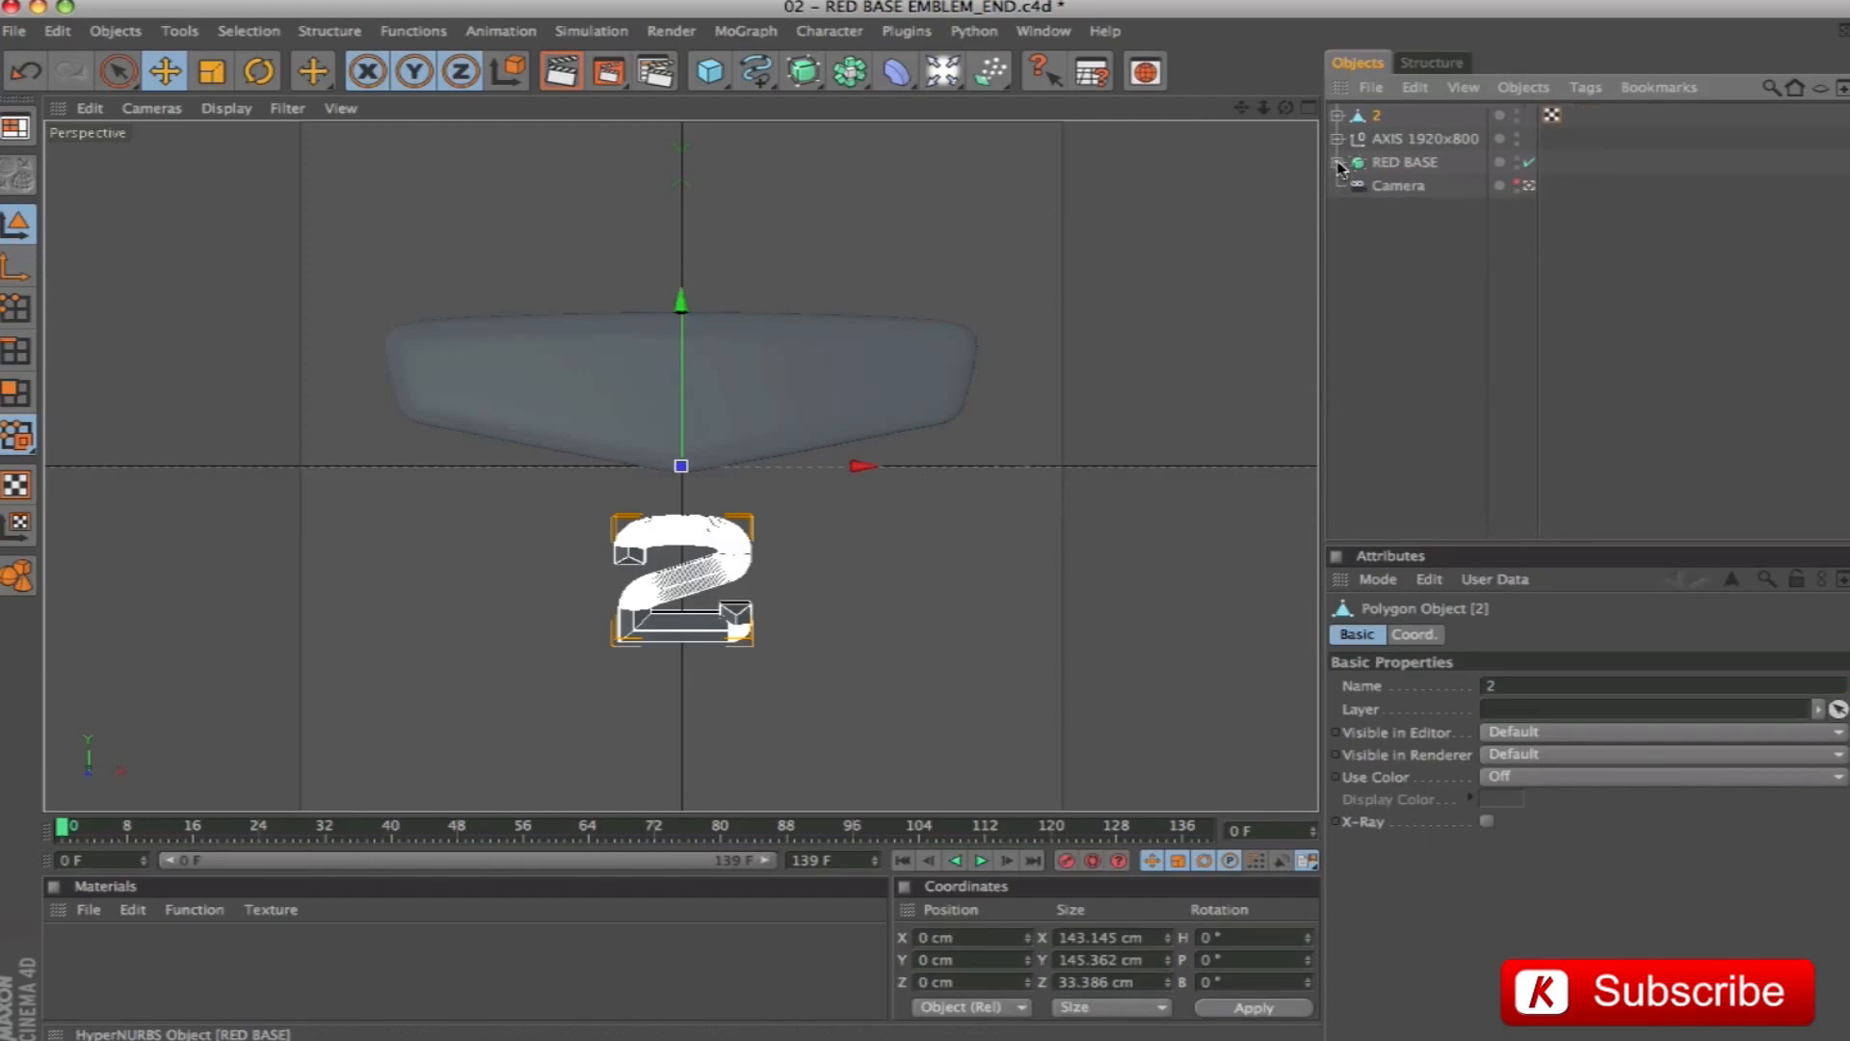
ctrl+click(1384, 164)
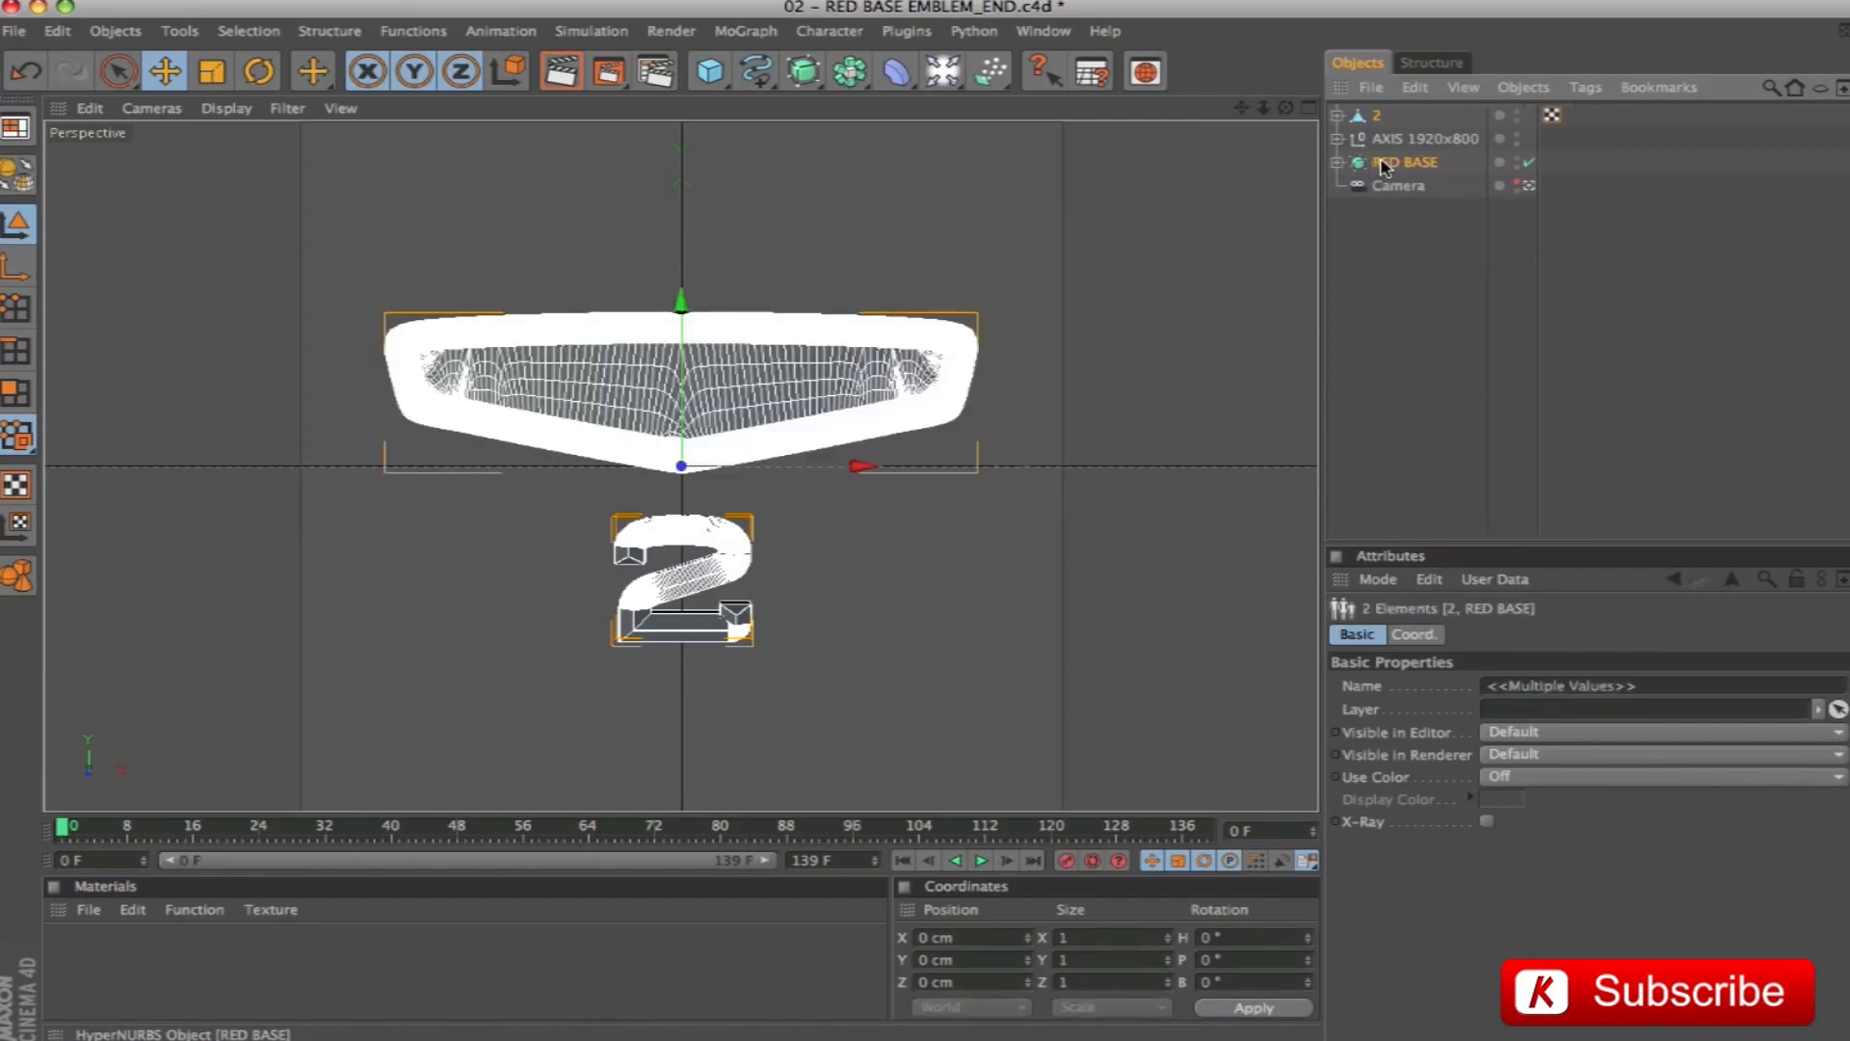
click(1040, 32)
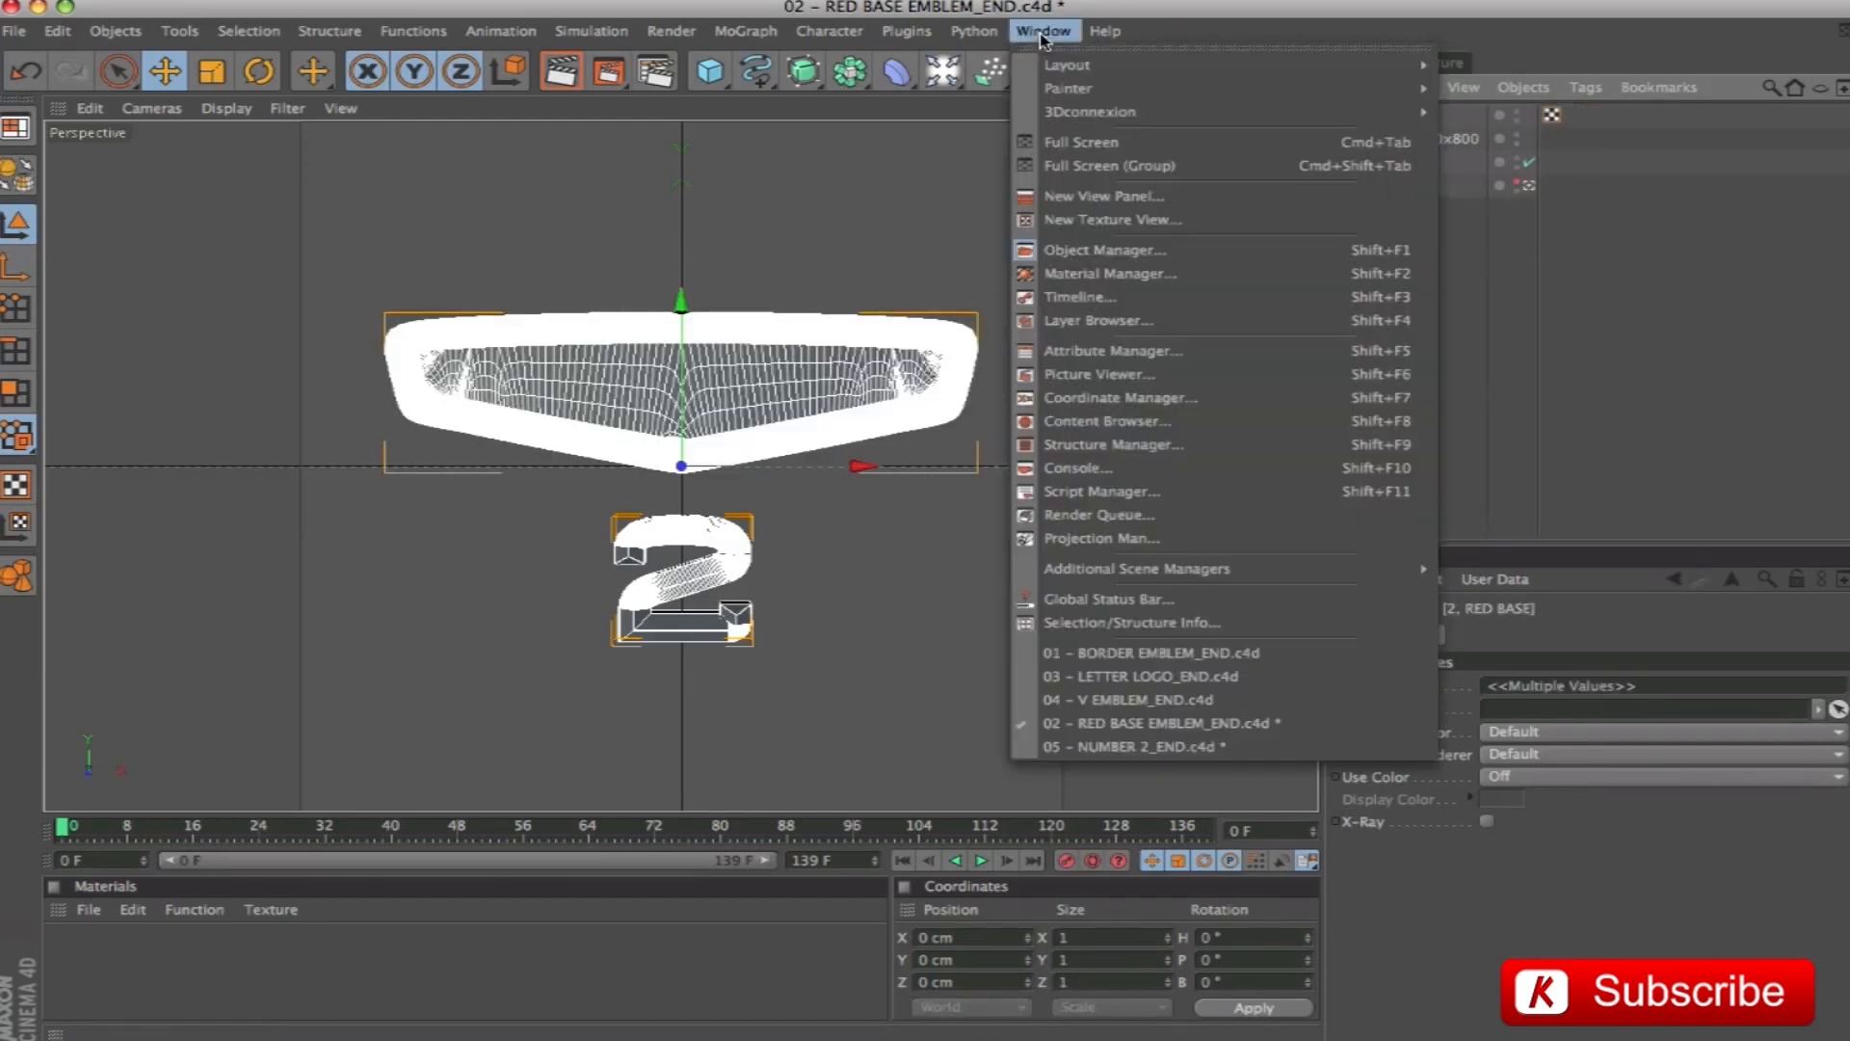
click(1127, 700)
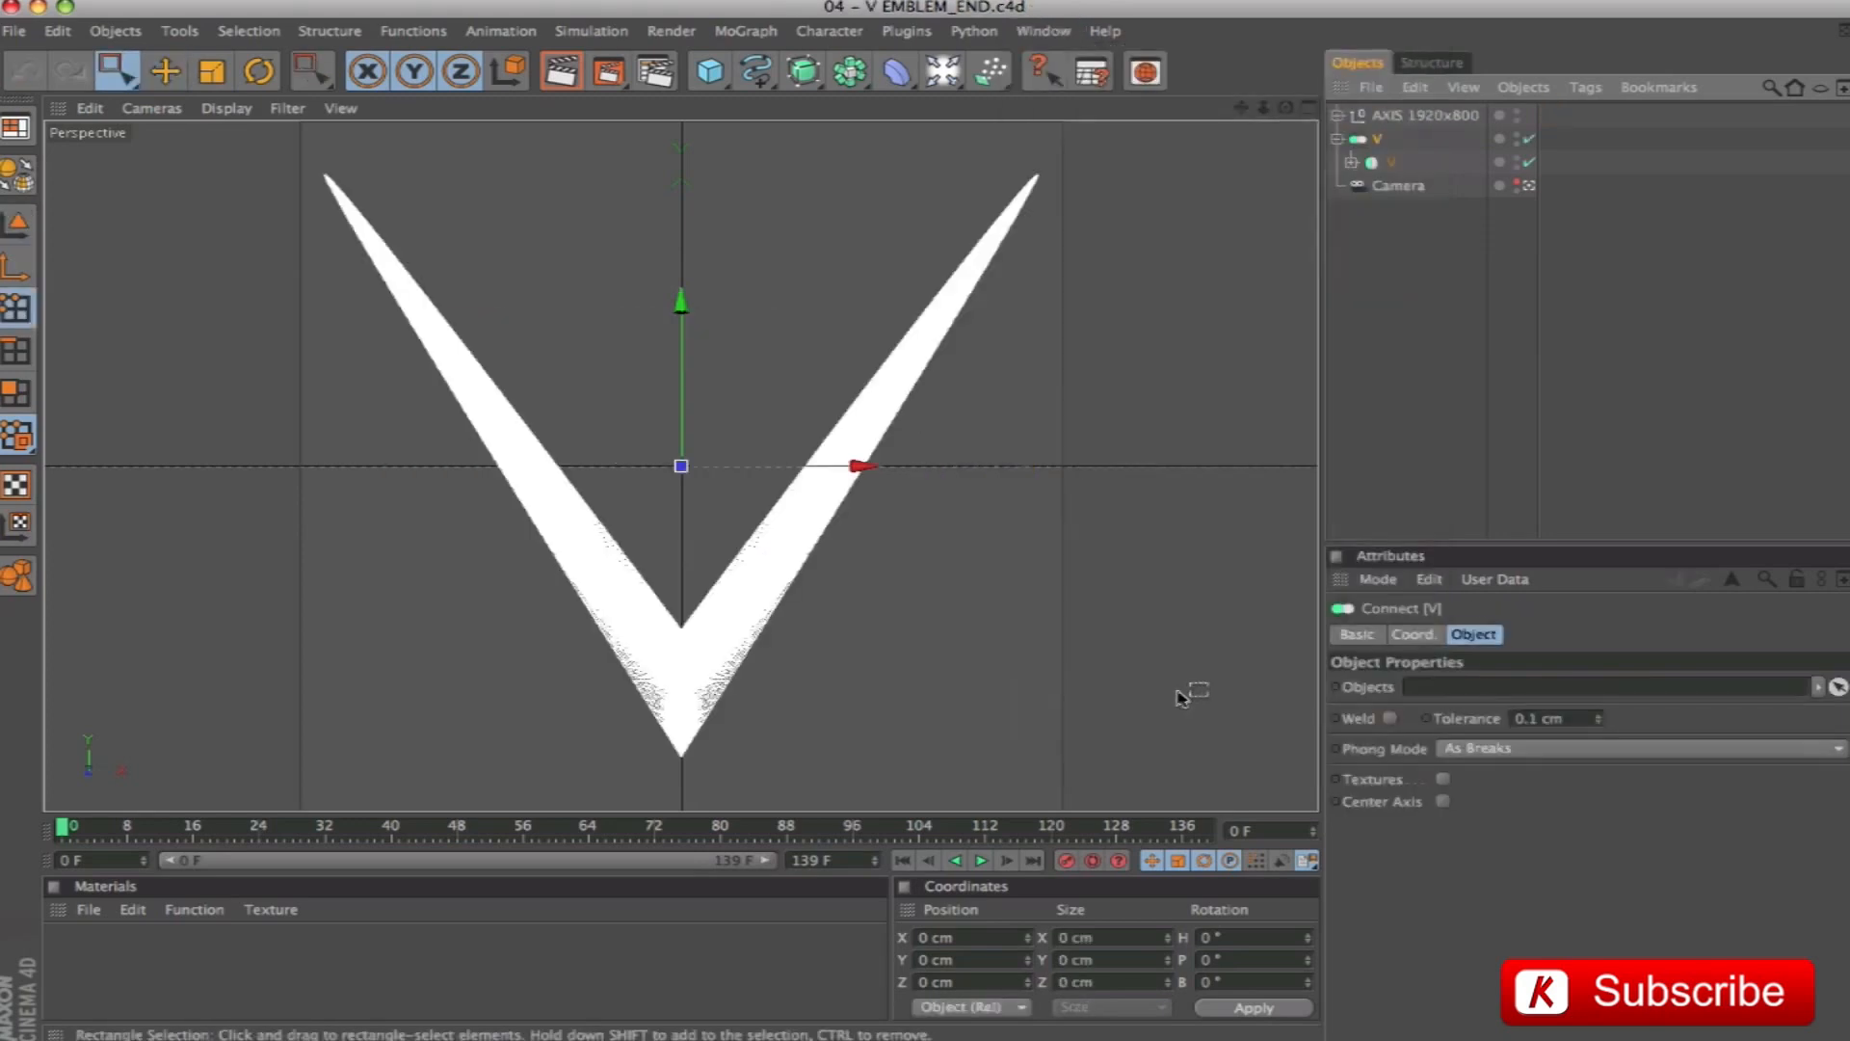
key(super+v)
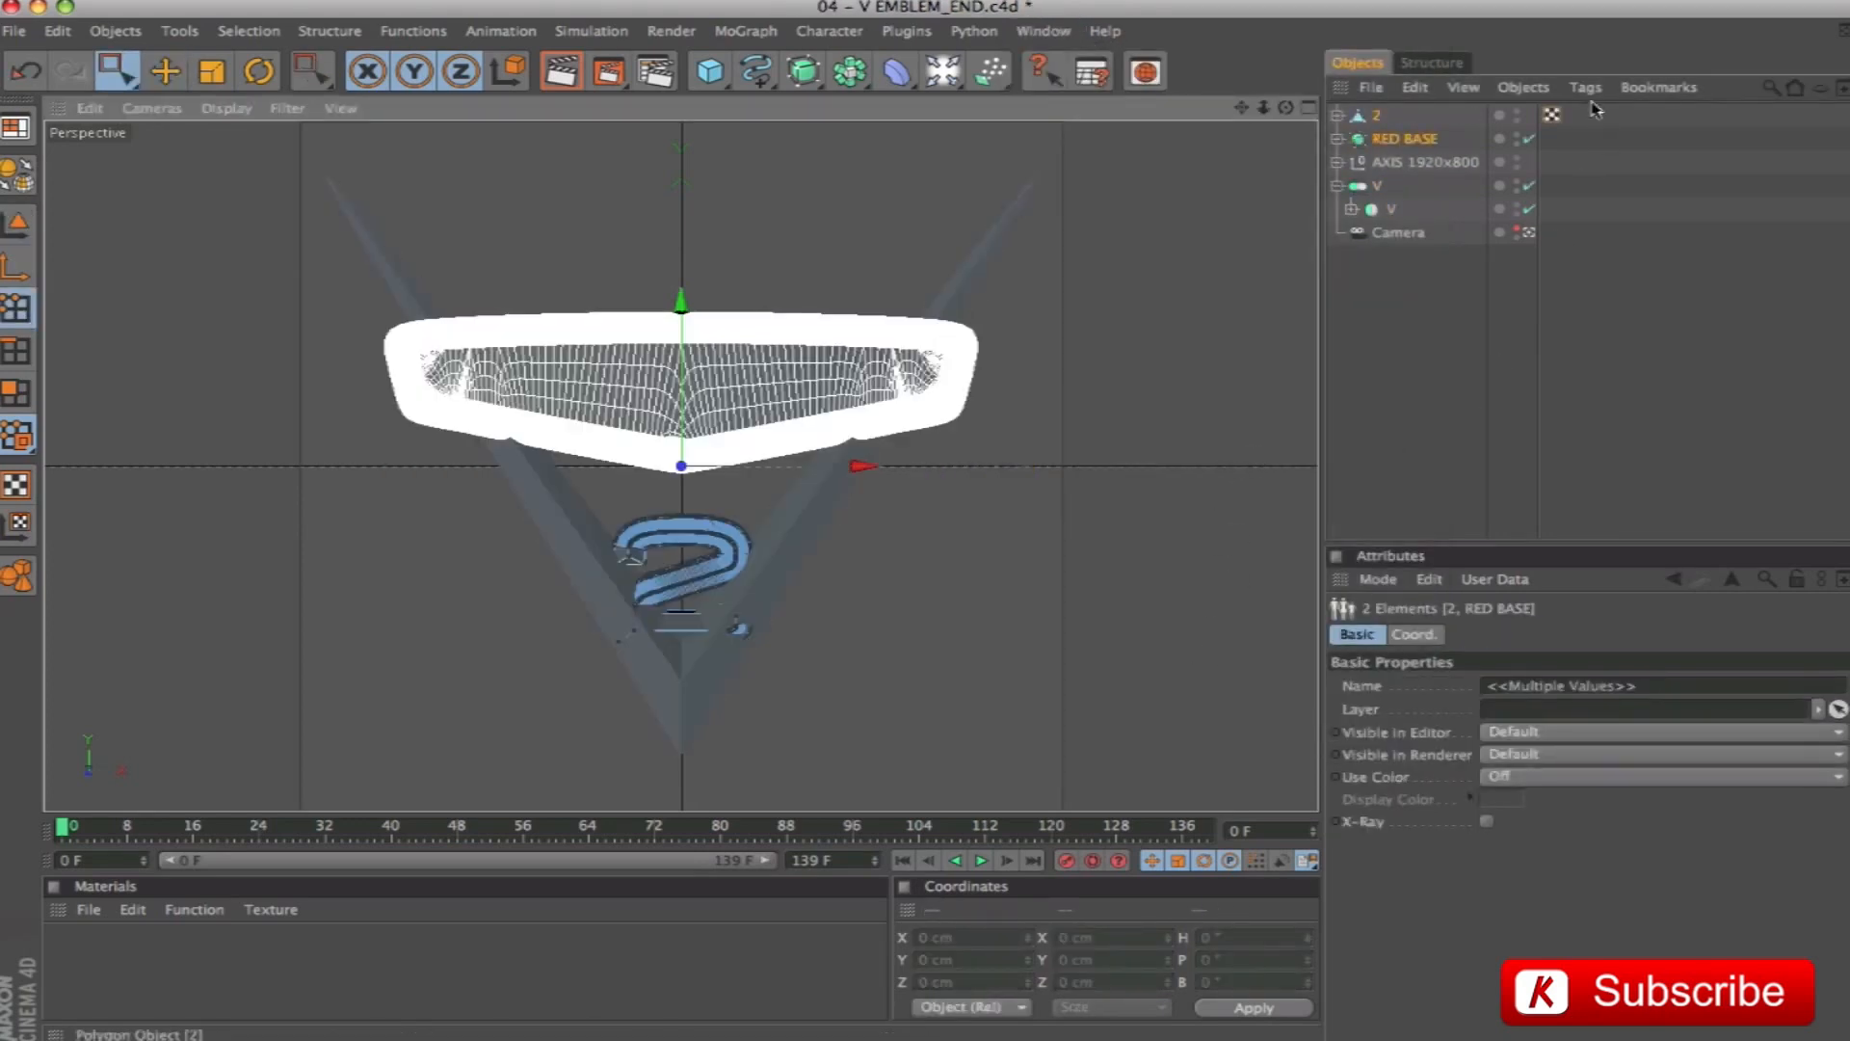
Add the V object to the selection and copy 2, RED BASE and V into 03 - LETTER LOGO_END.c4d
shift+click(1369, 190)
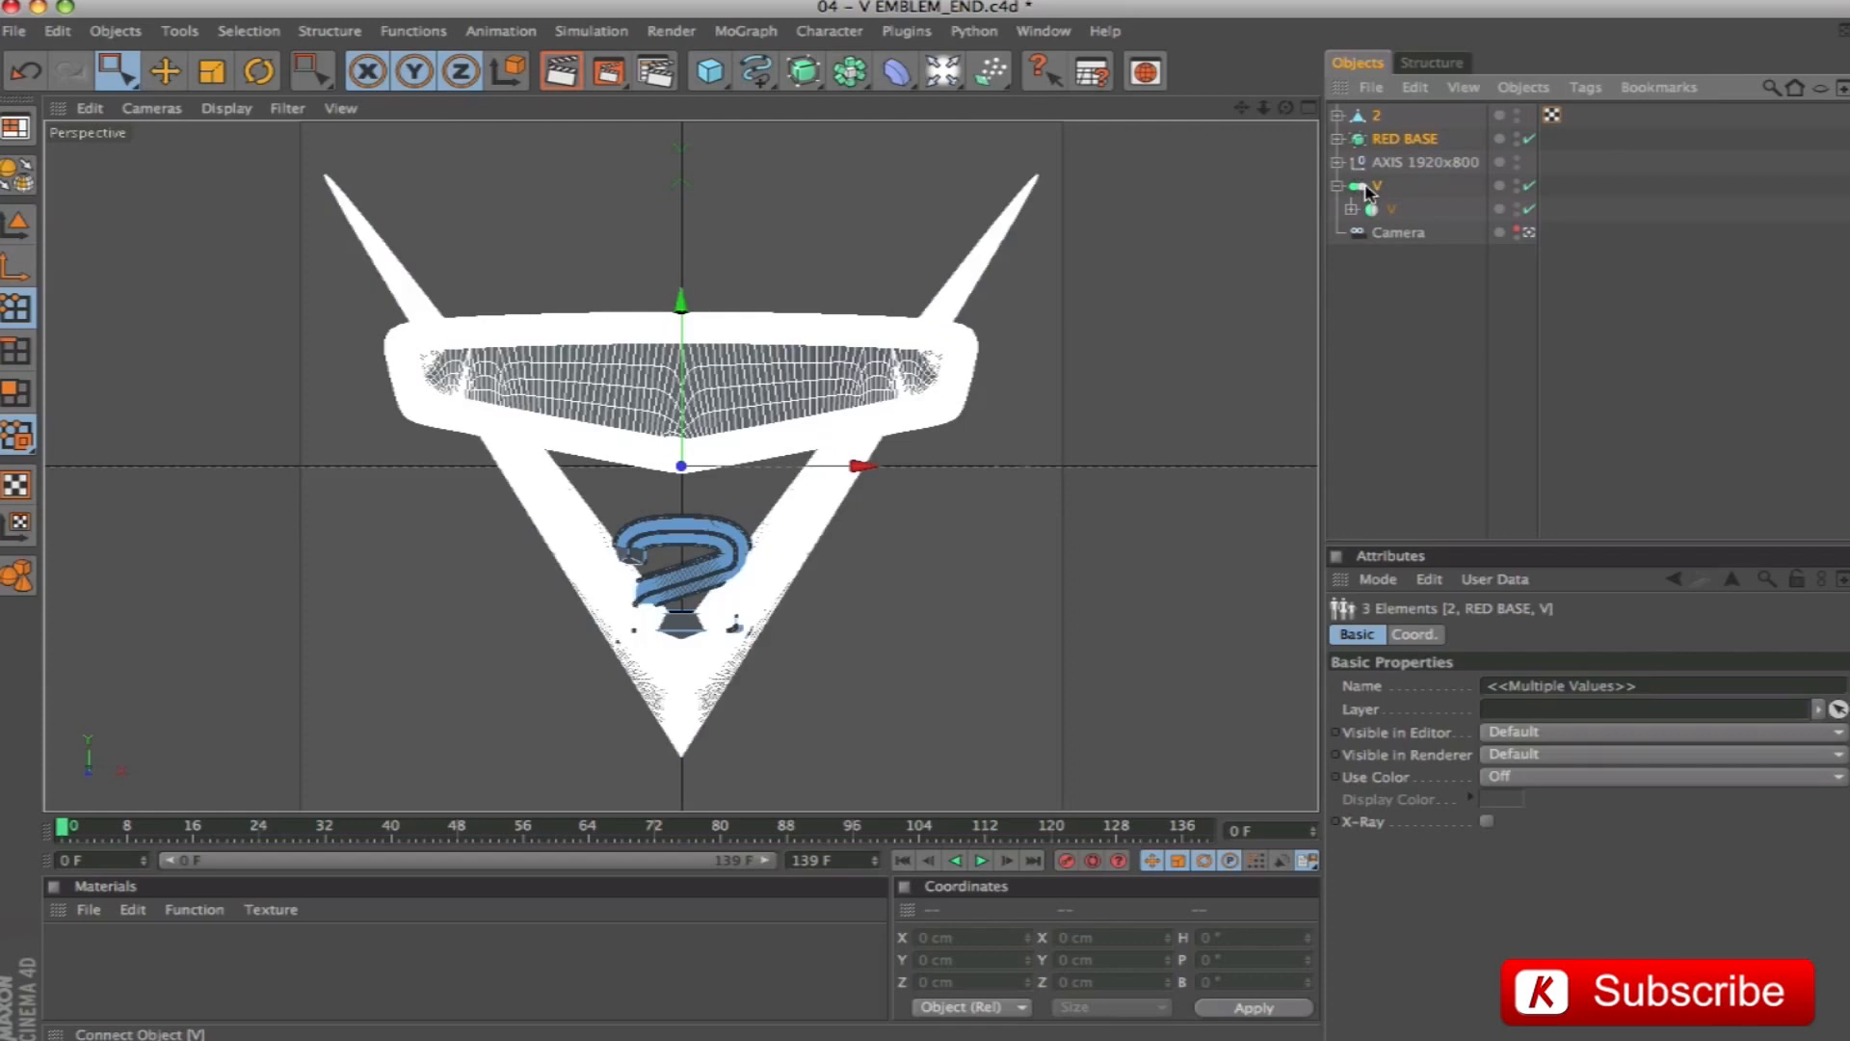
click(1041, 32)
click(1210, 671)
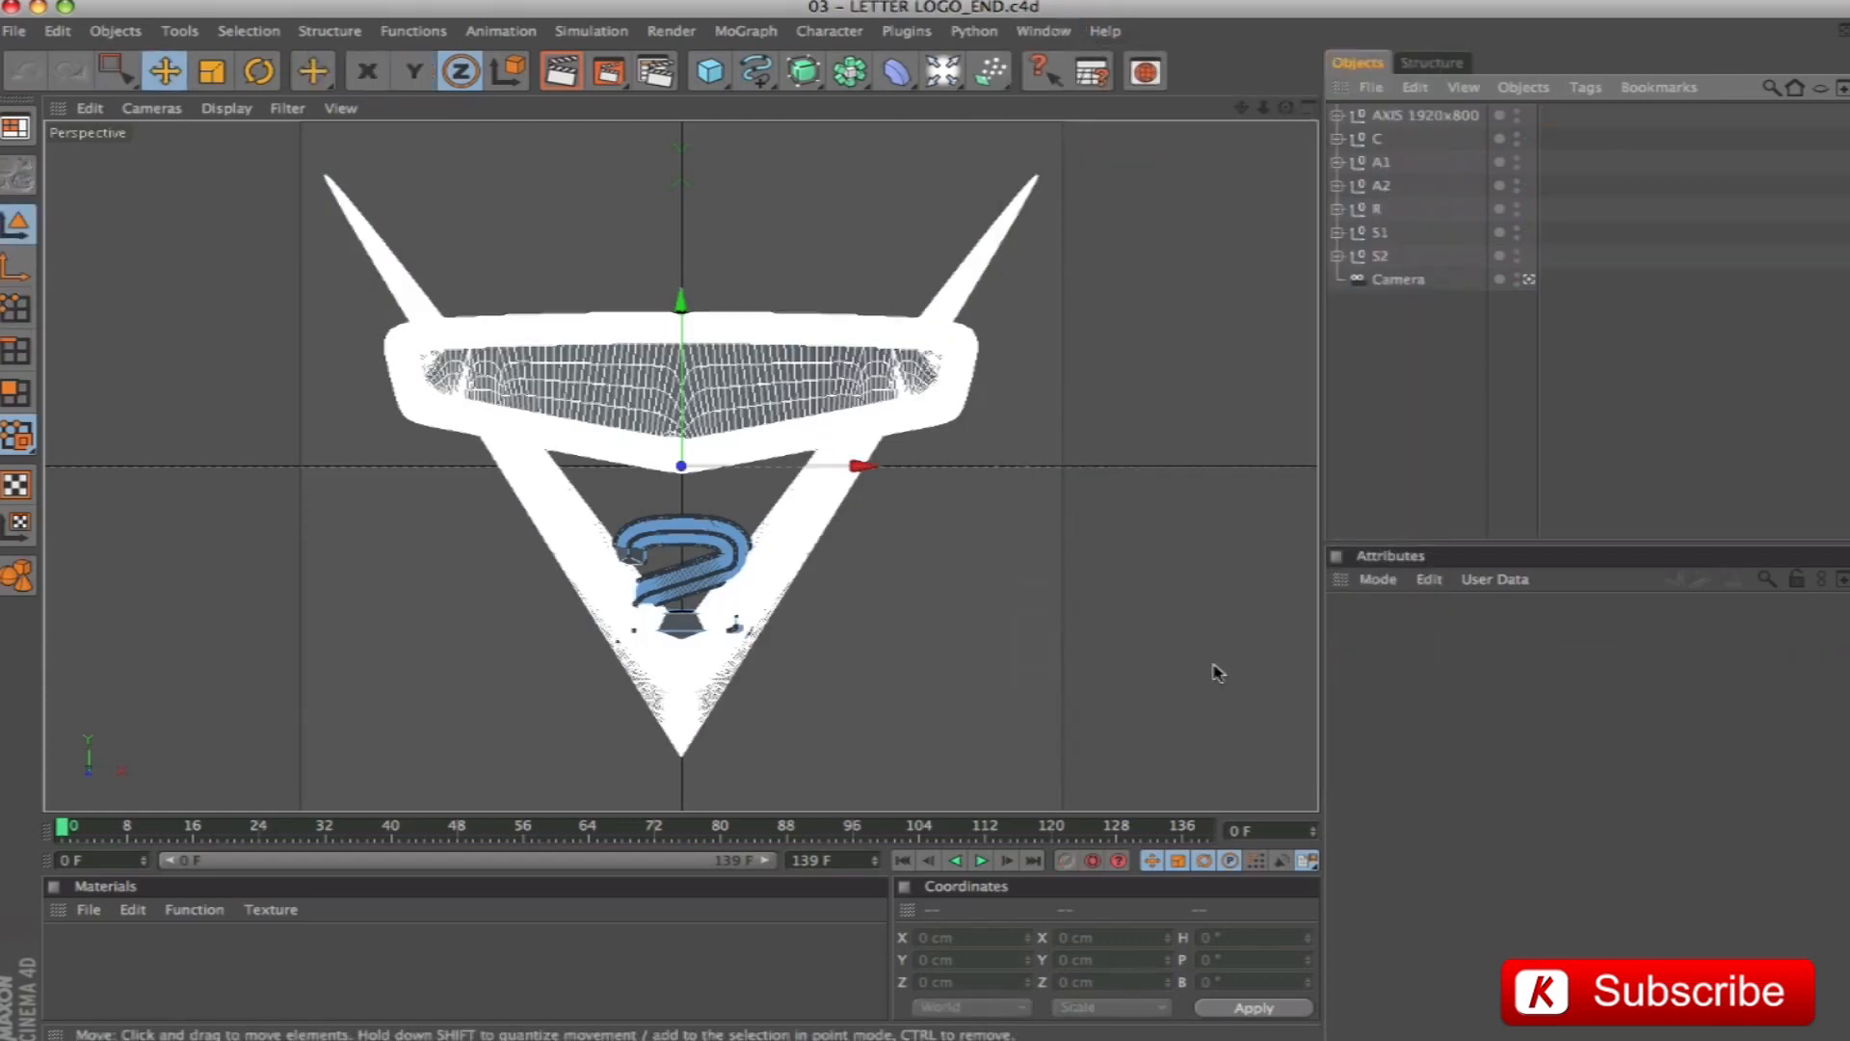
key(ctrl+v)
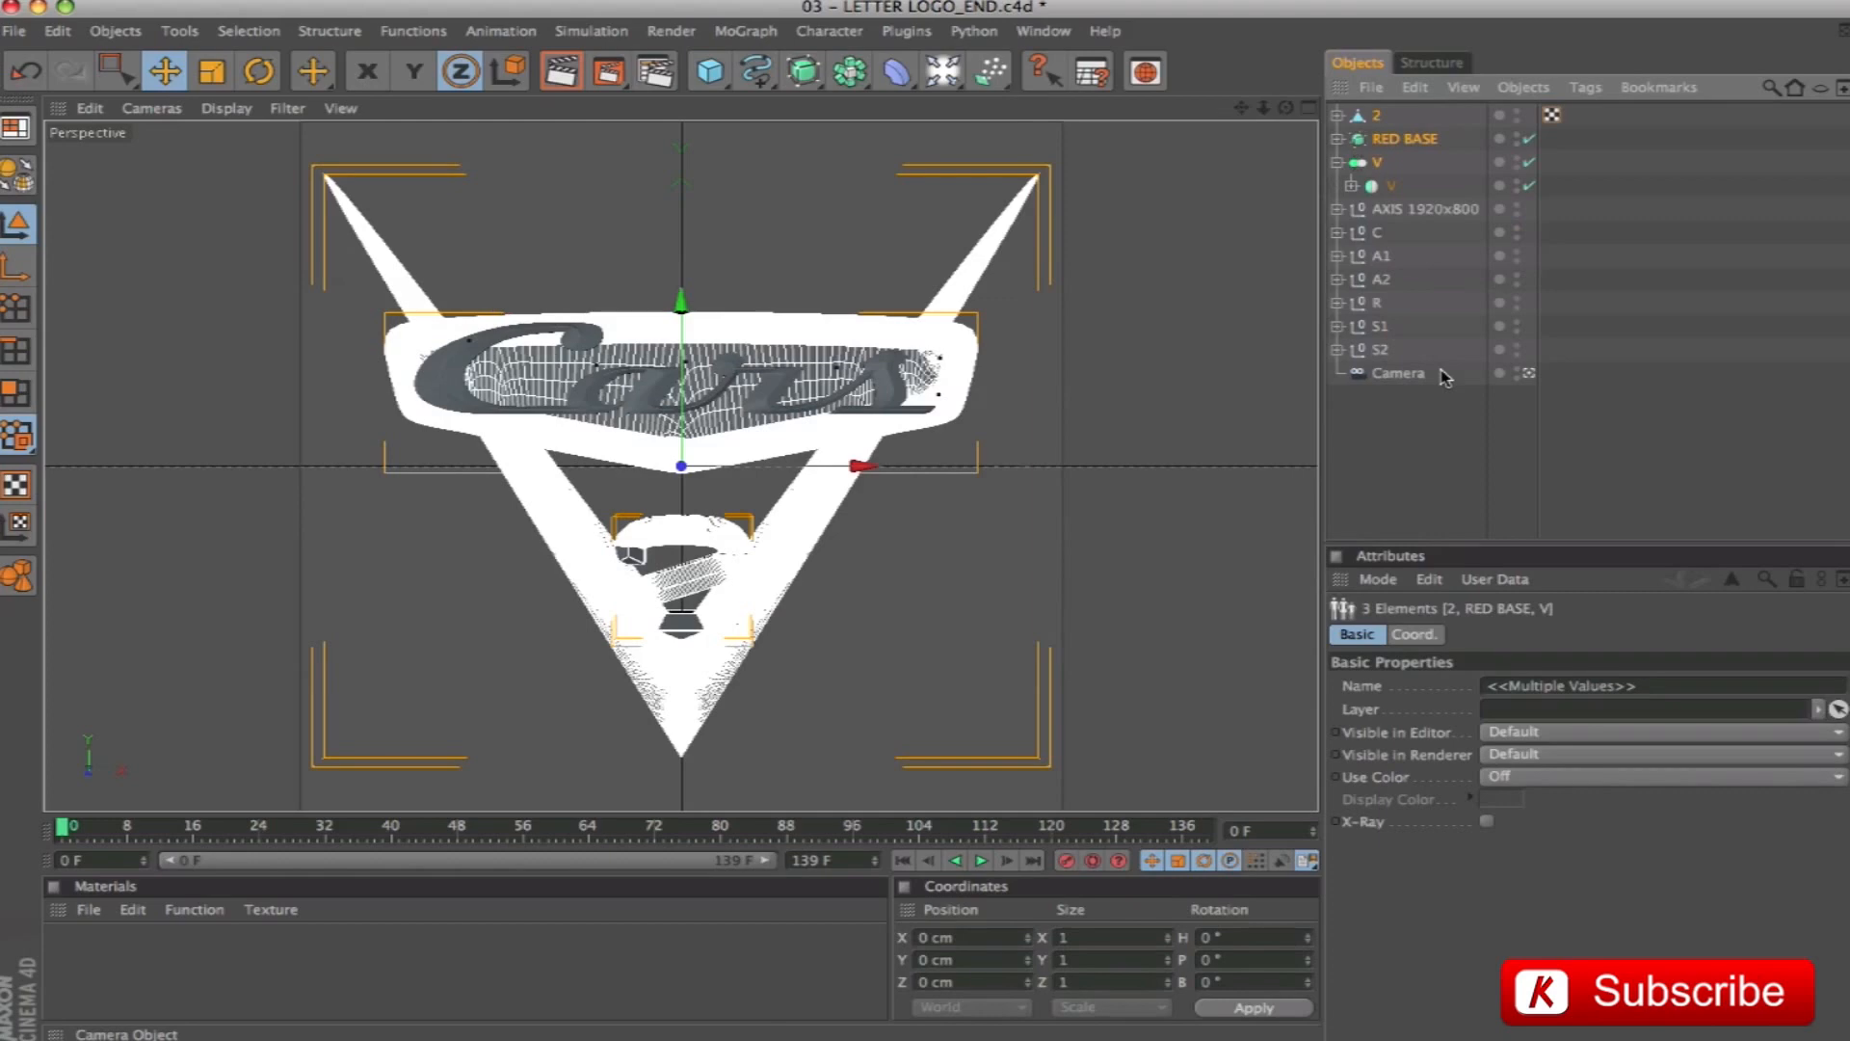
Add the letter groups C, A1, A2, R, S1 and S2 to the selection without the axis and copy everything into 01 - BORDER EMBLEM_END.c4d
shift+click(1378, 233)
shift+click(1382, 349)
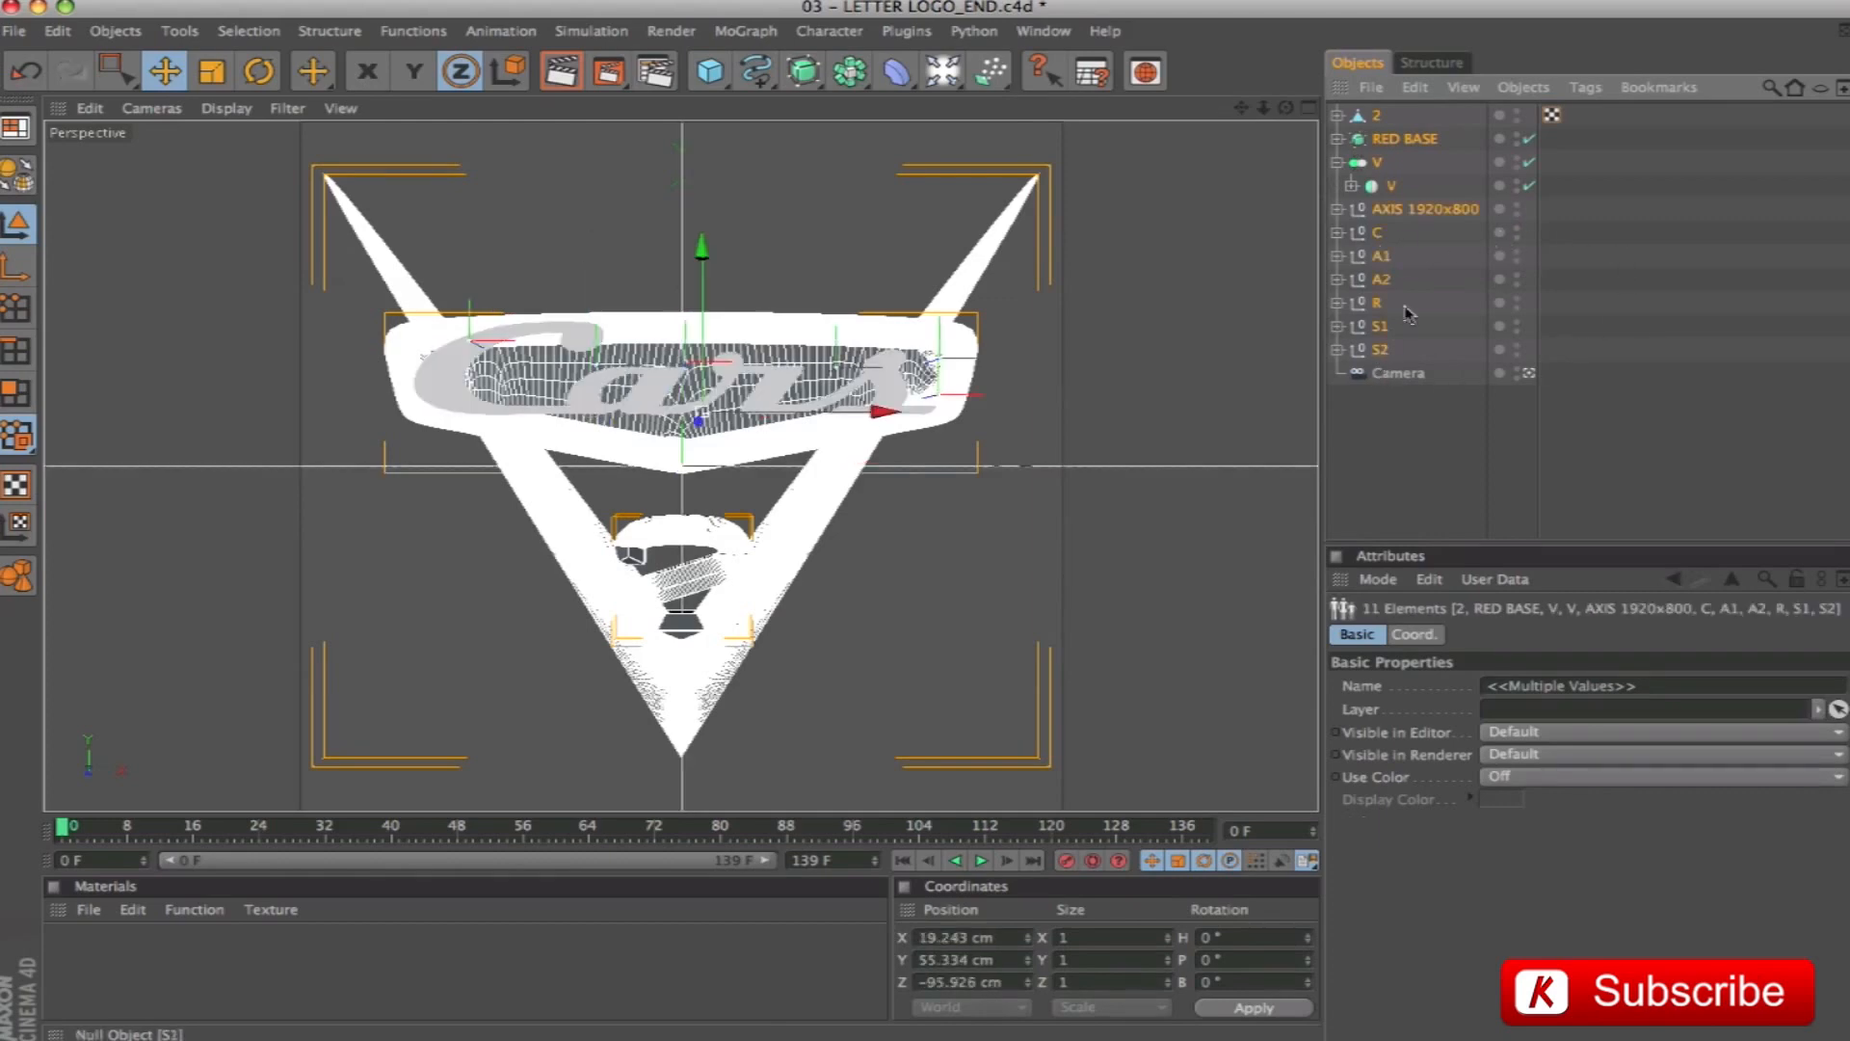
ctrl+click(1421, 210)
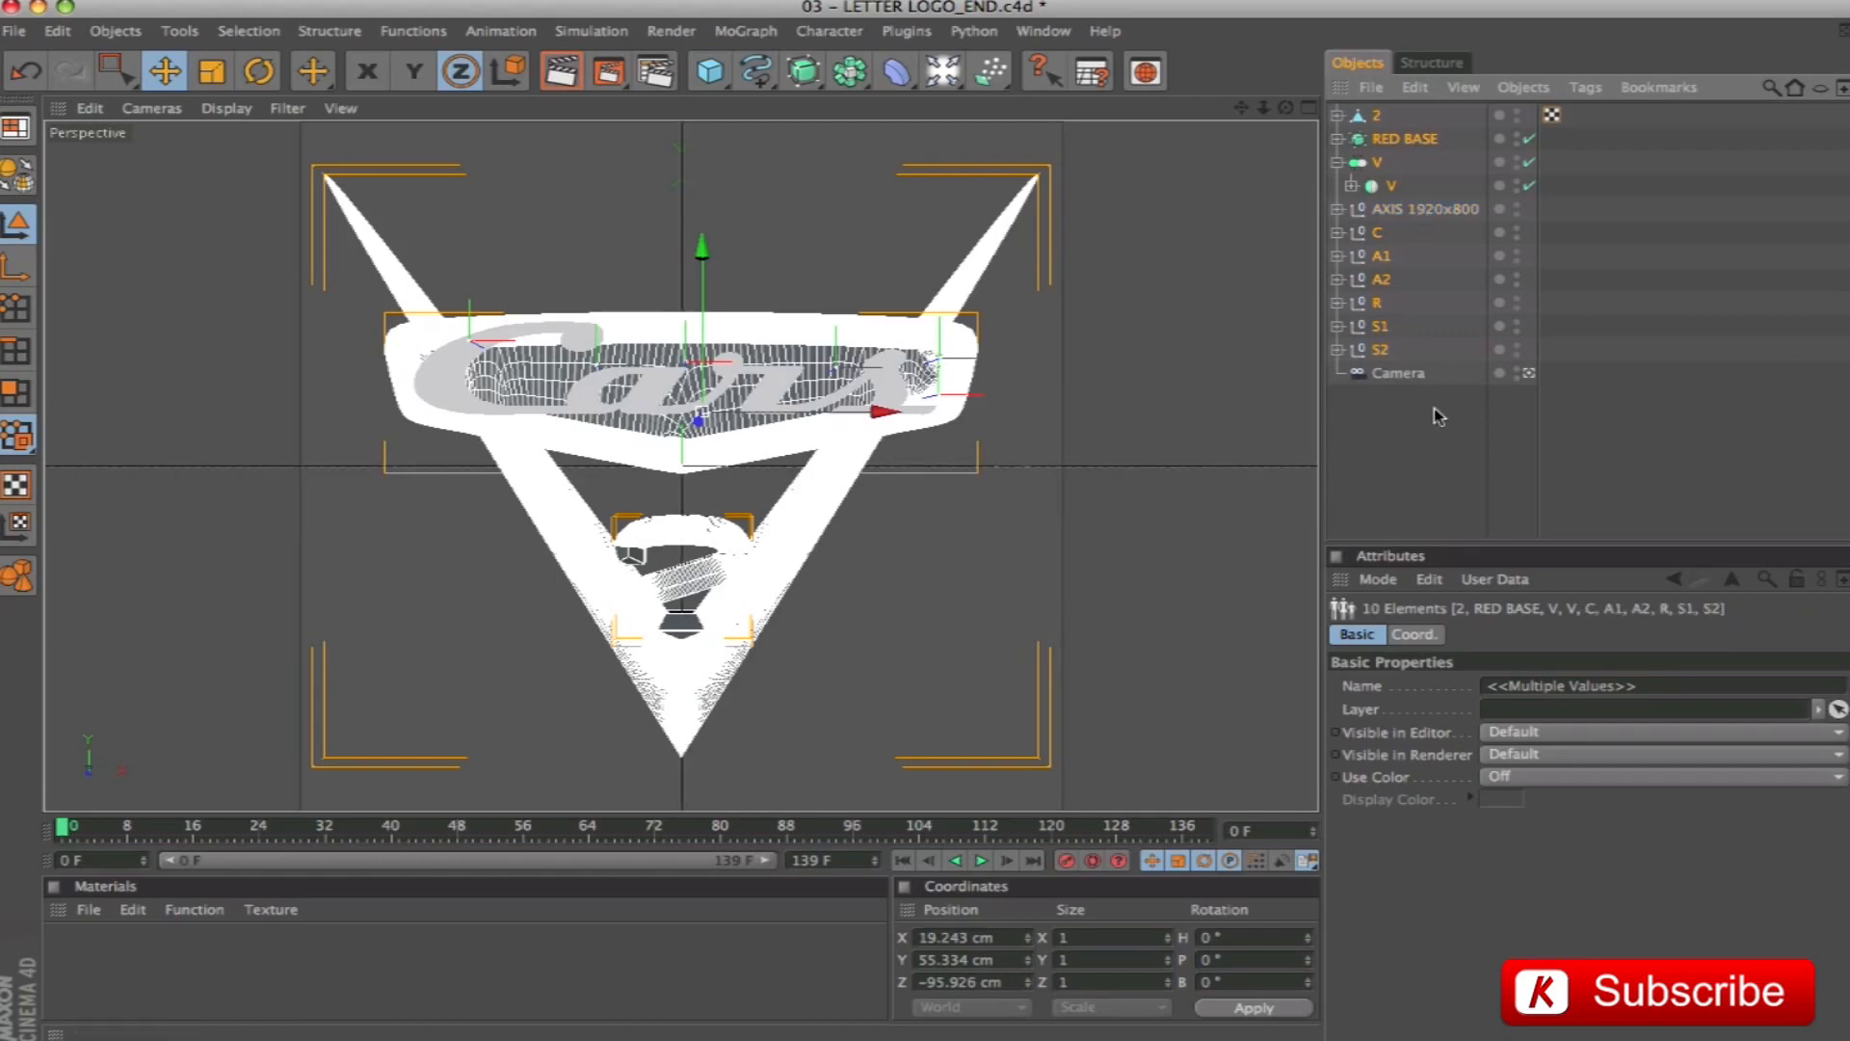
click(1044, 31)
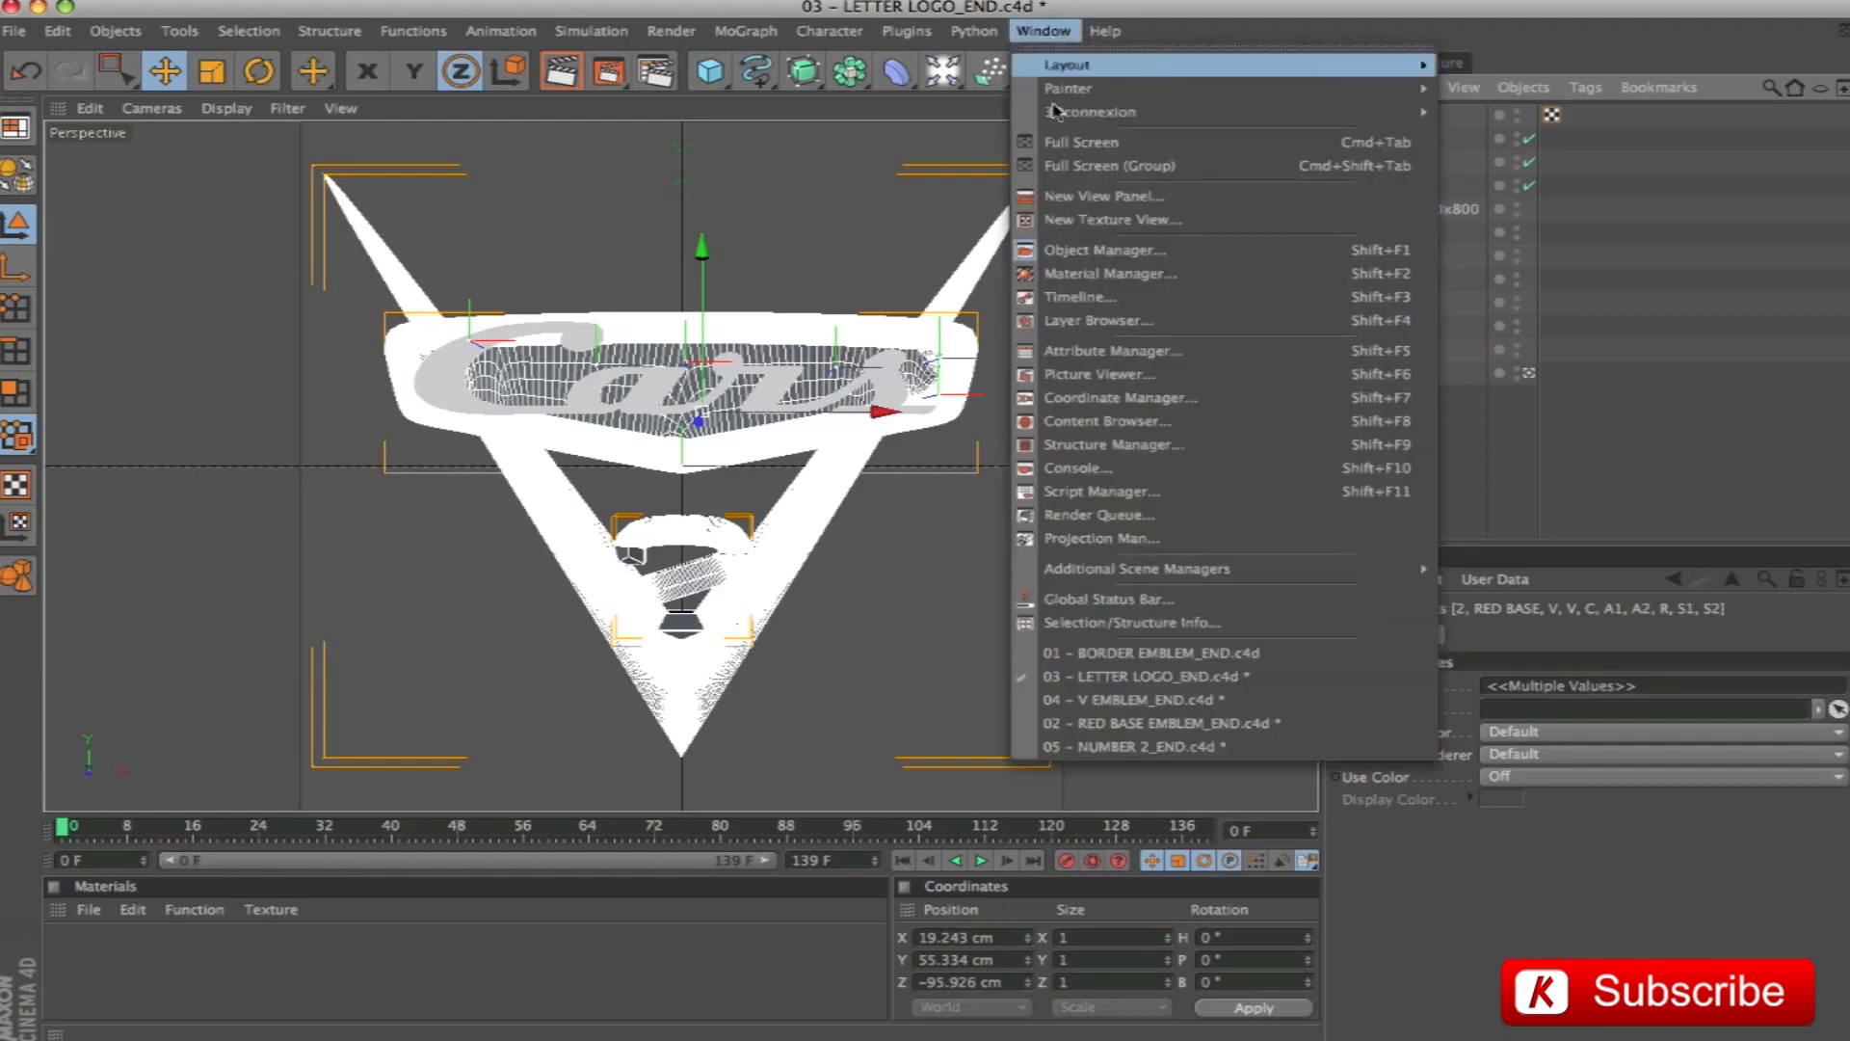
click(1170, 655)
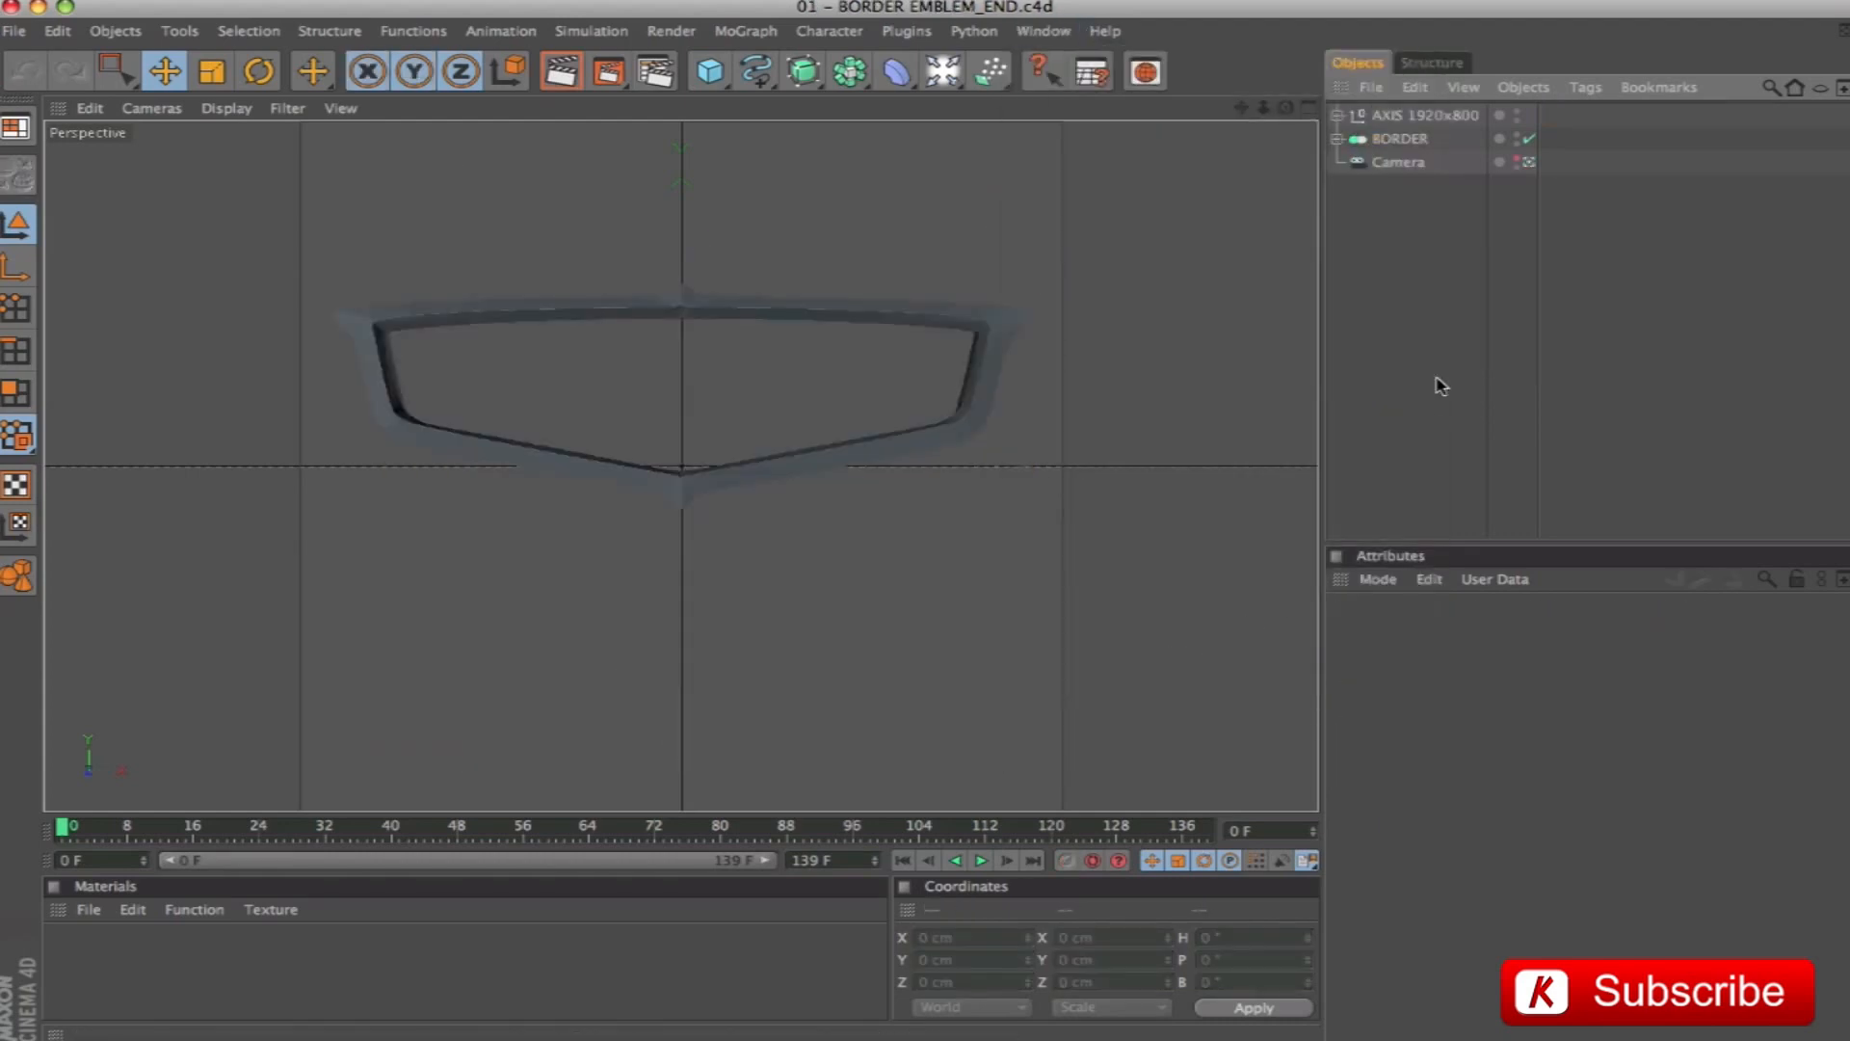
key(super+v)
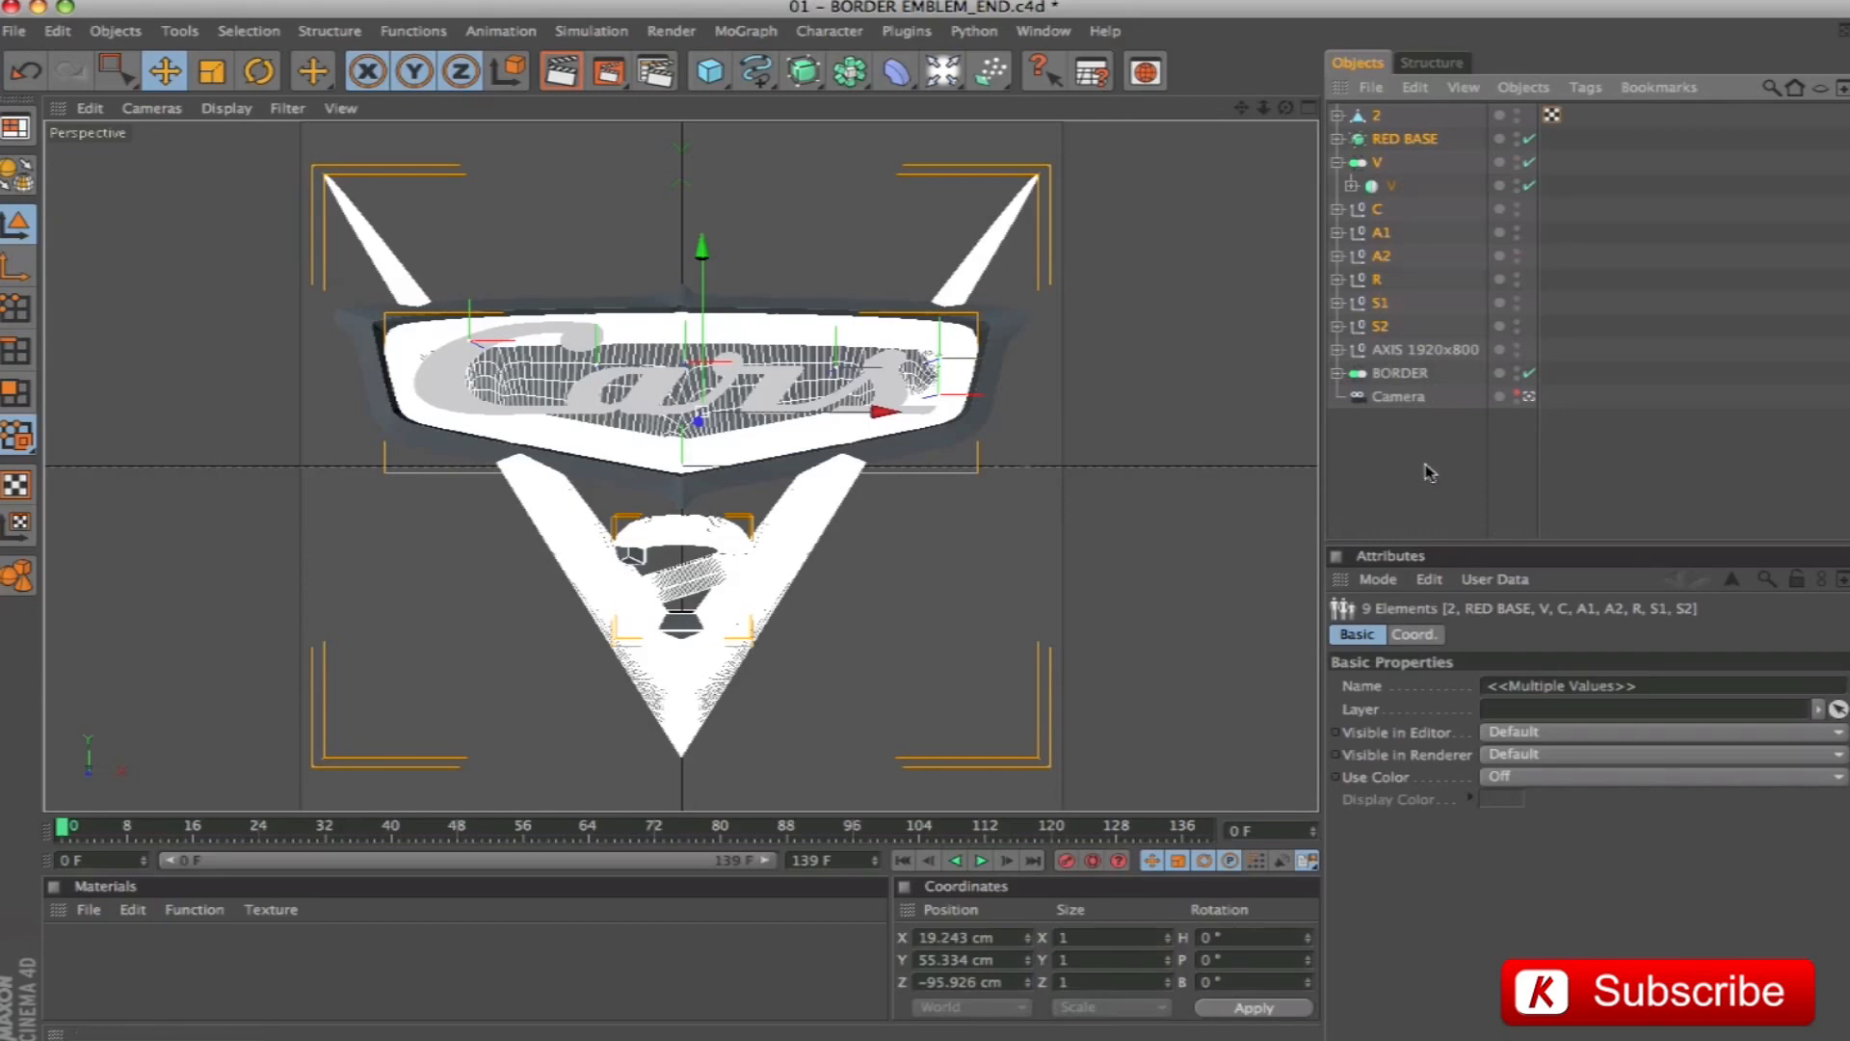
click(1420, 473)
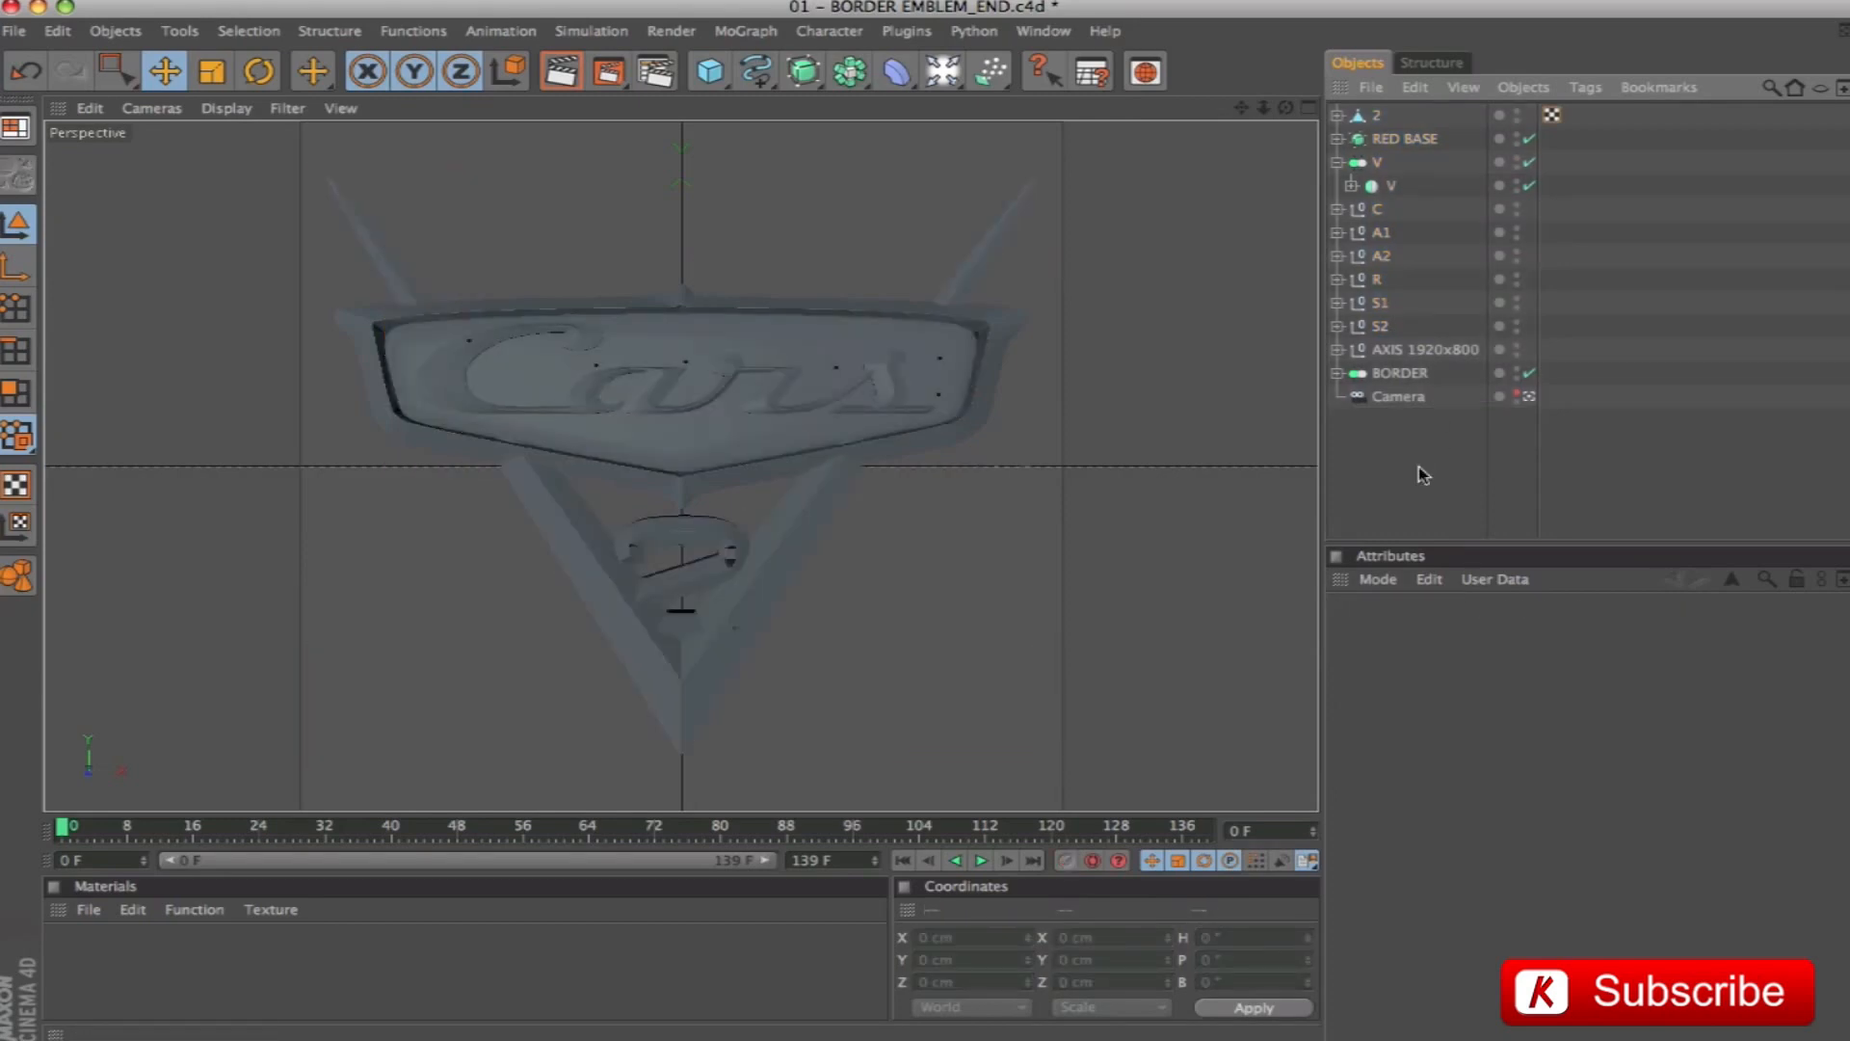
Leave the camera view and save the assembled logo scene as - CARS2_LOGO_END.c4d in the CARS2 FILES folder
key(z)
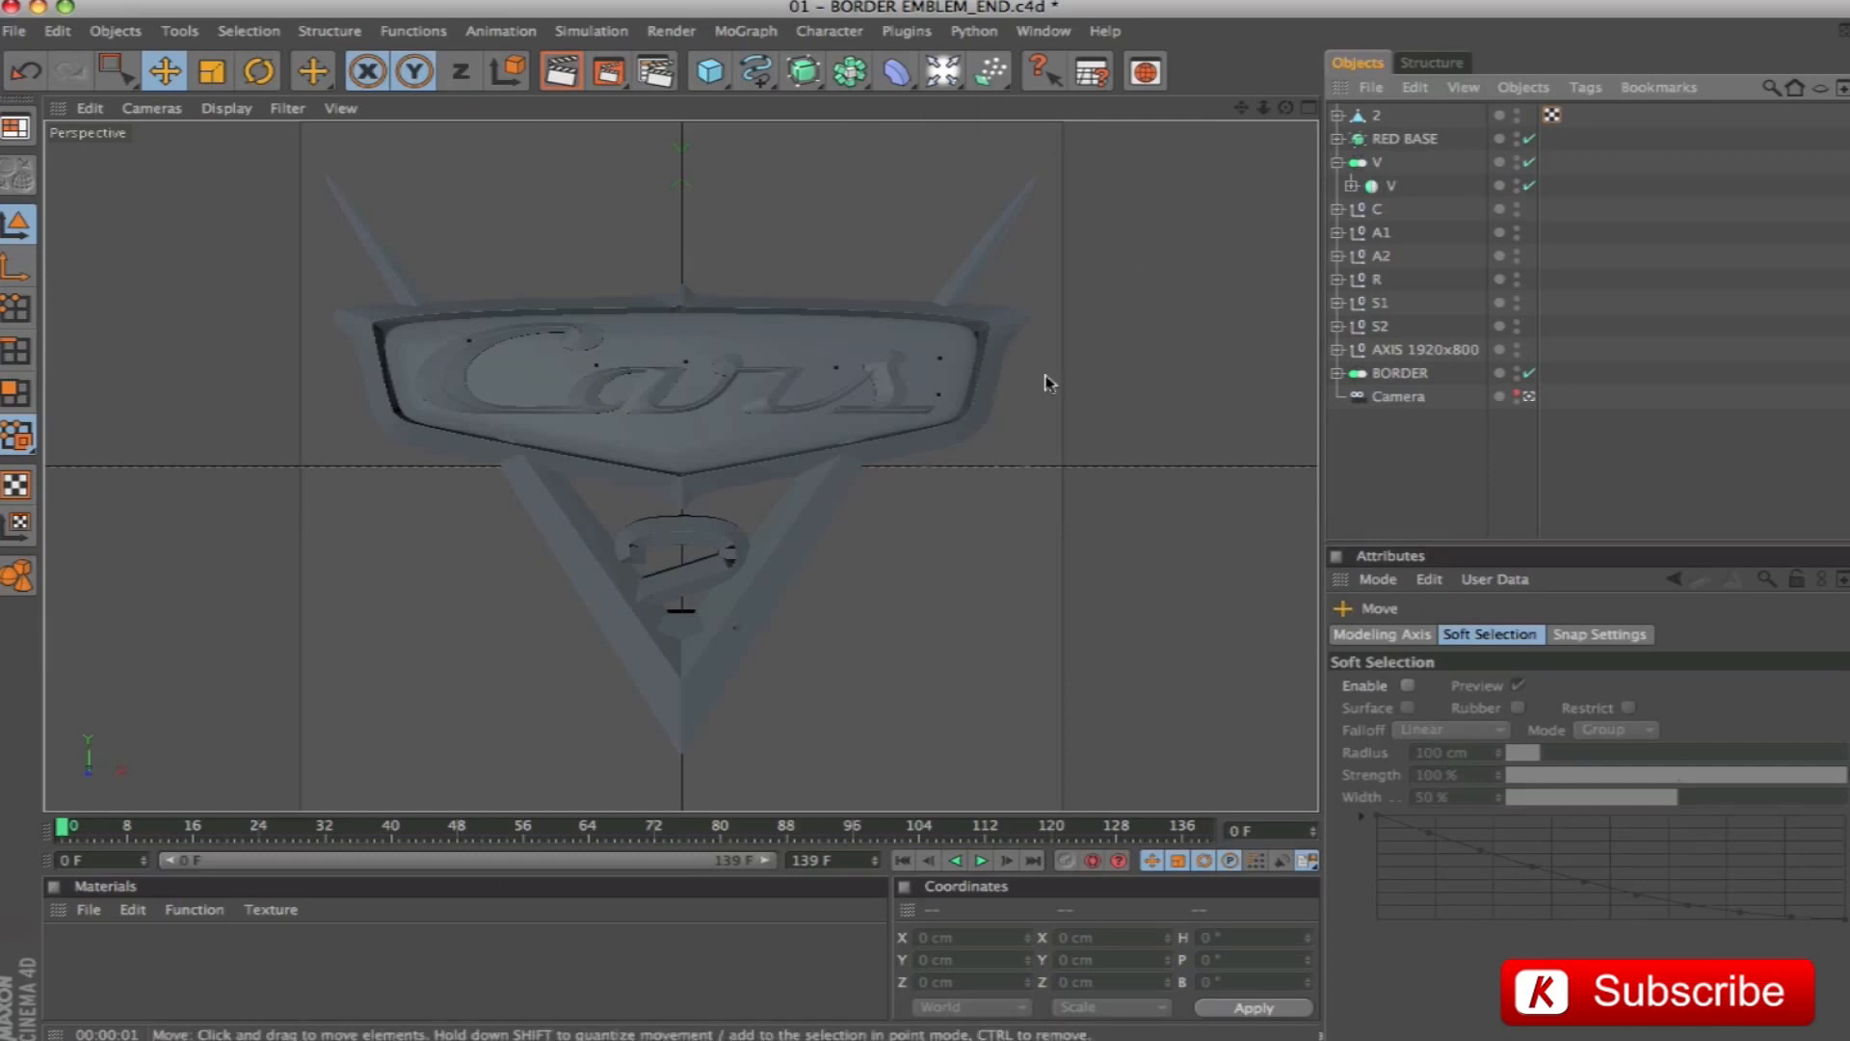
click(1529, 396)
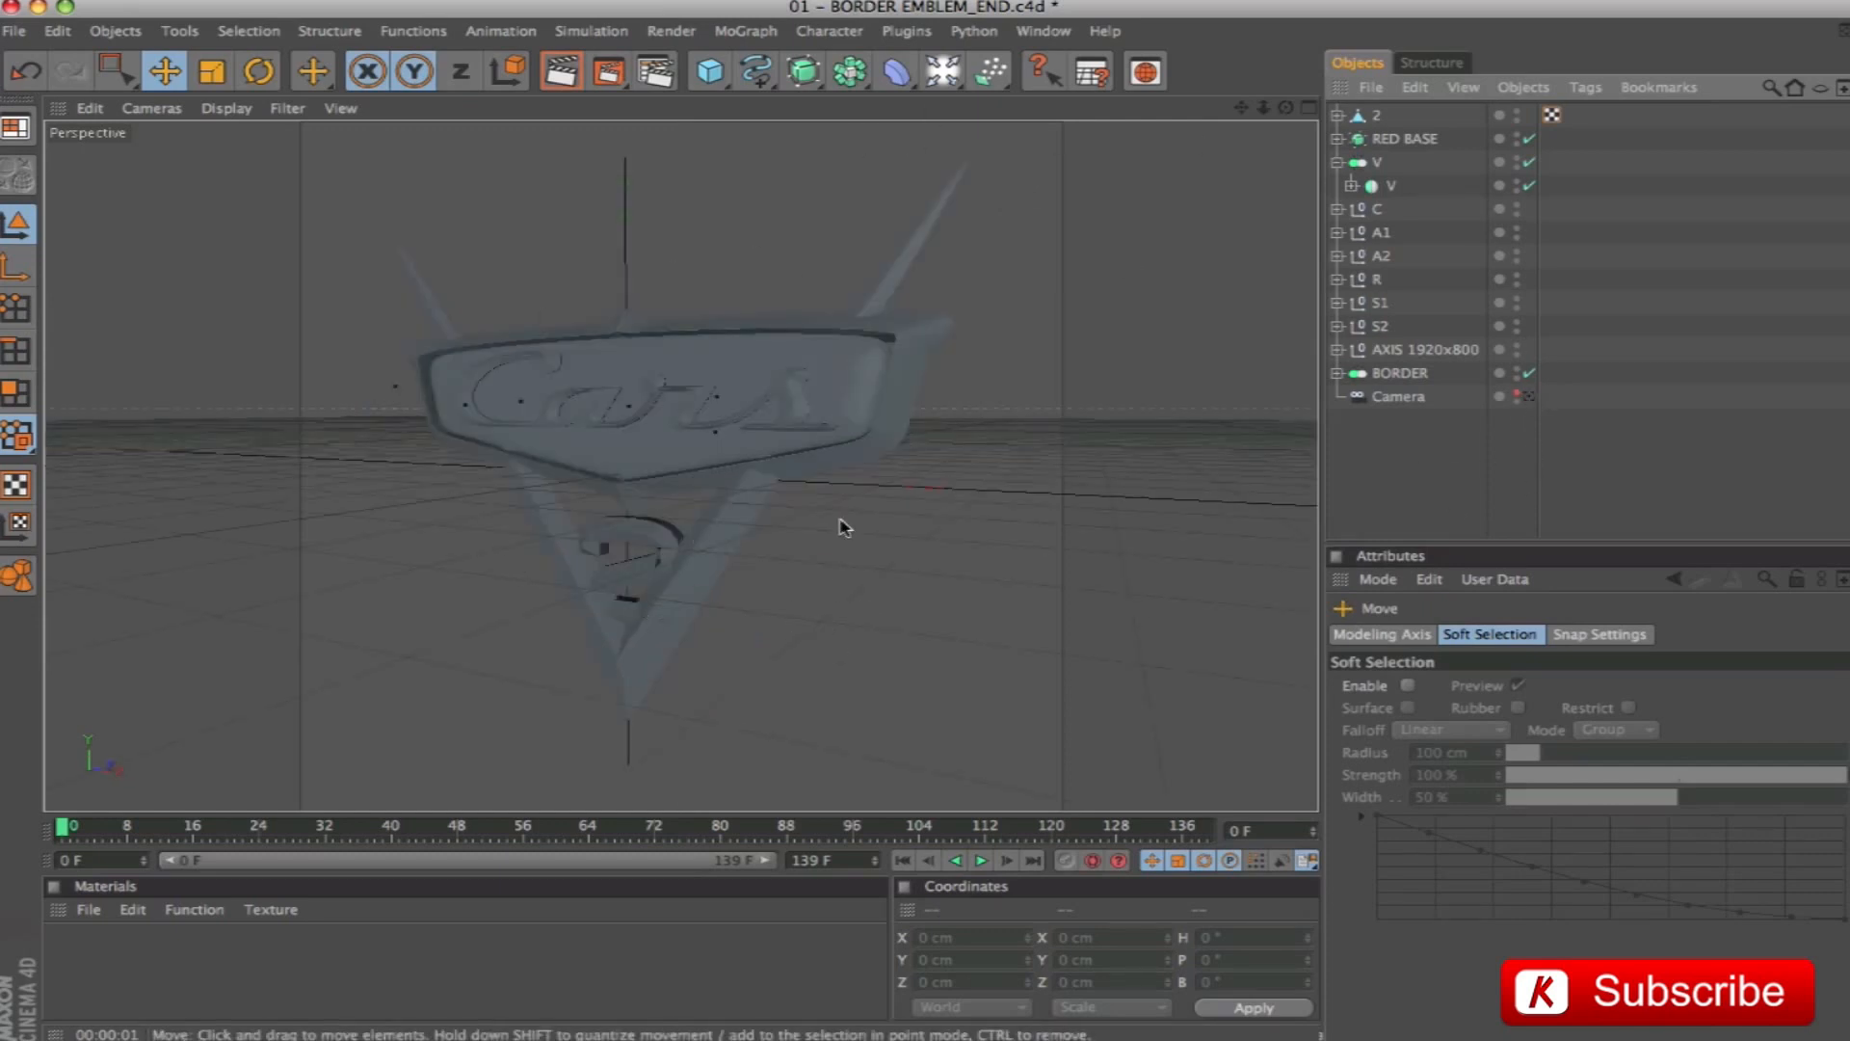
key(super+shift+s)
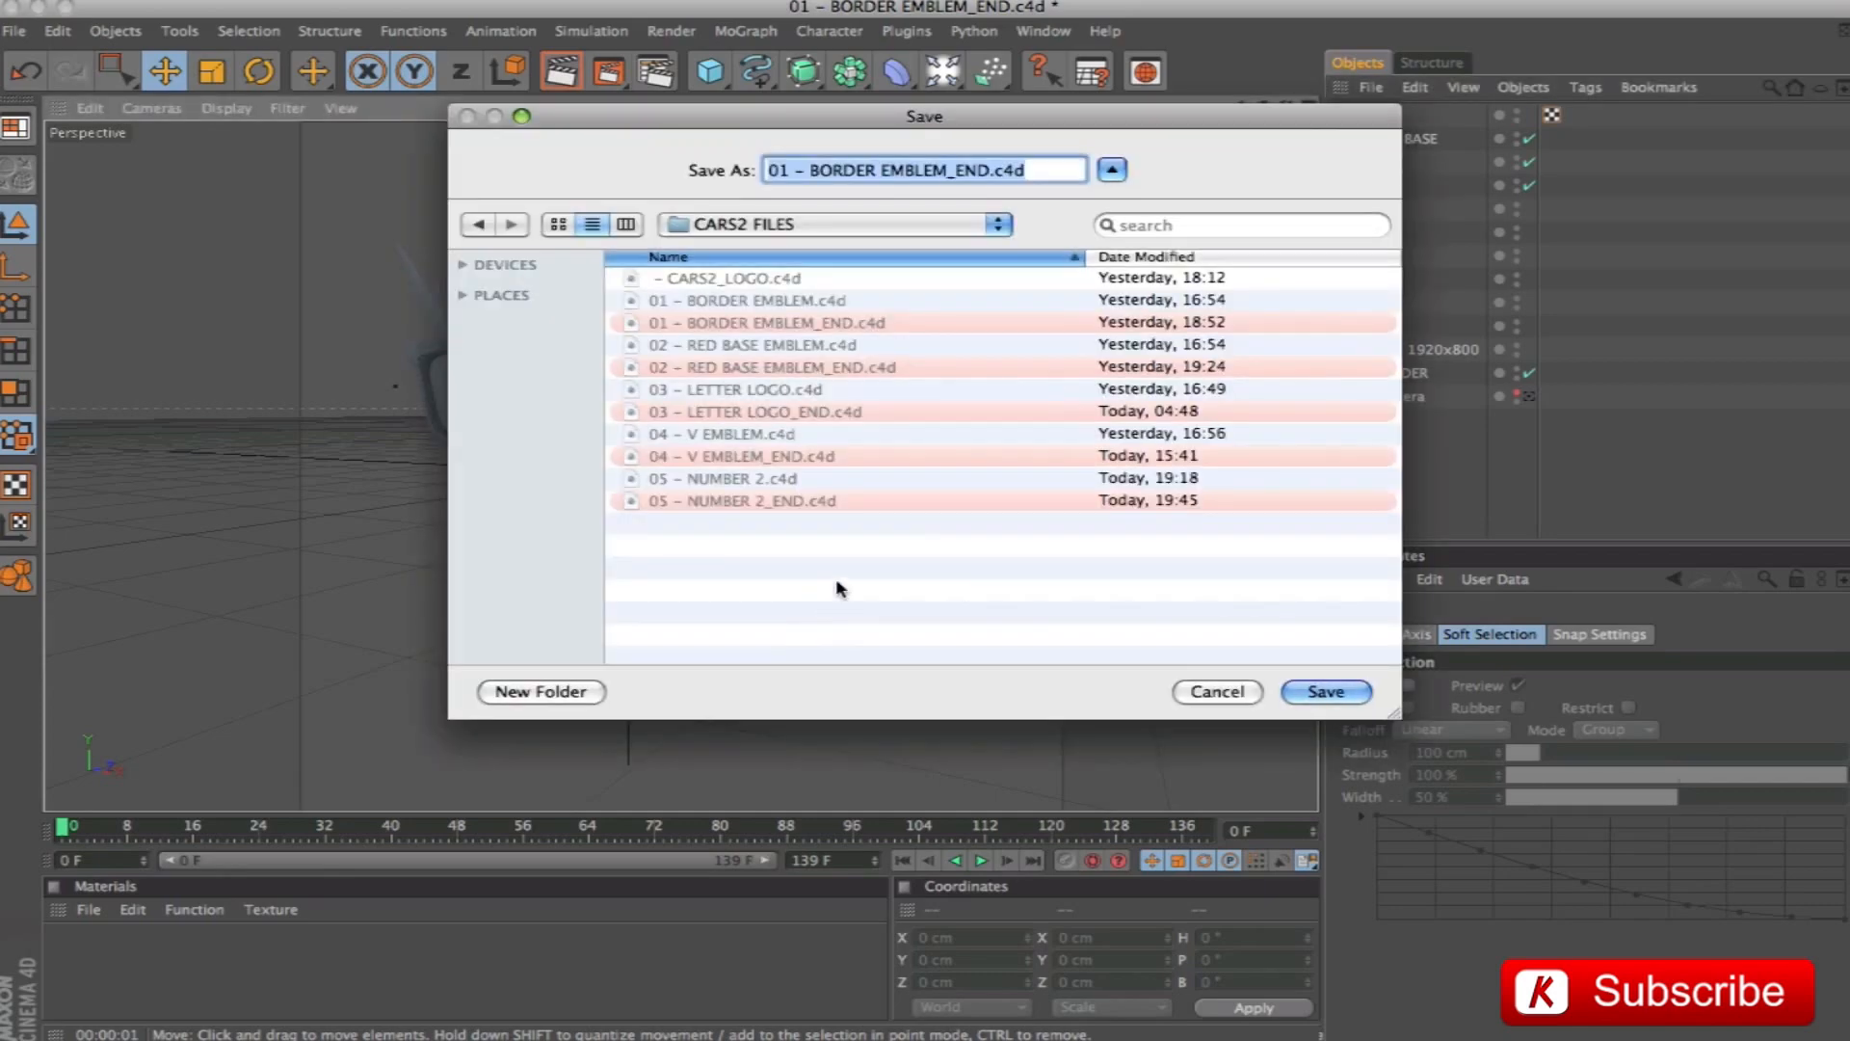
click(708, 278)
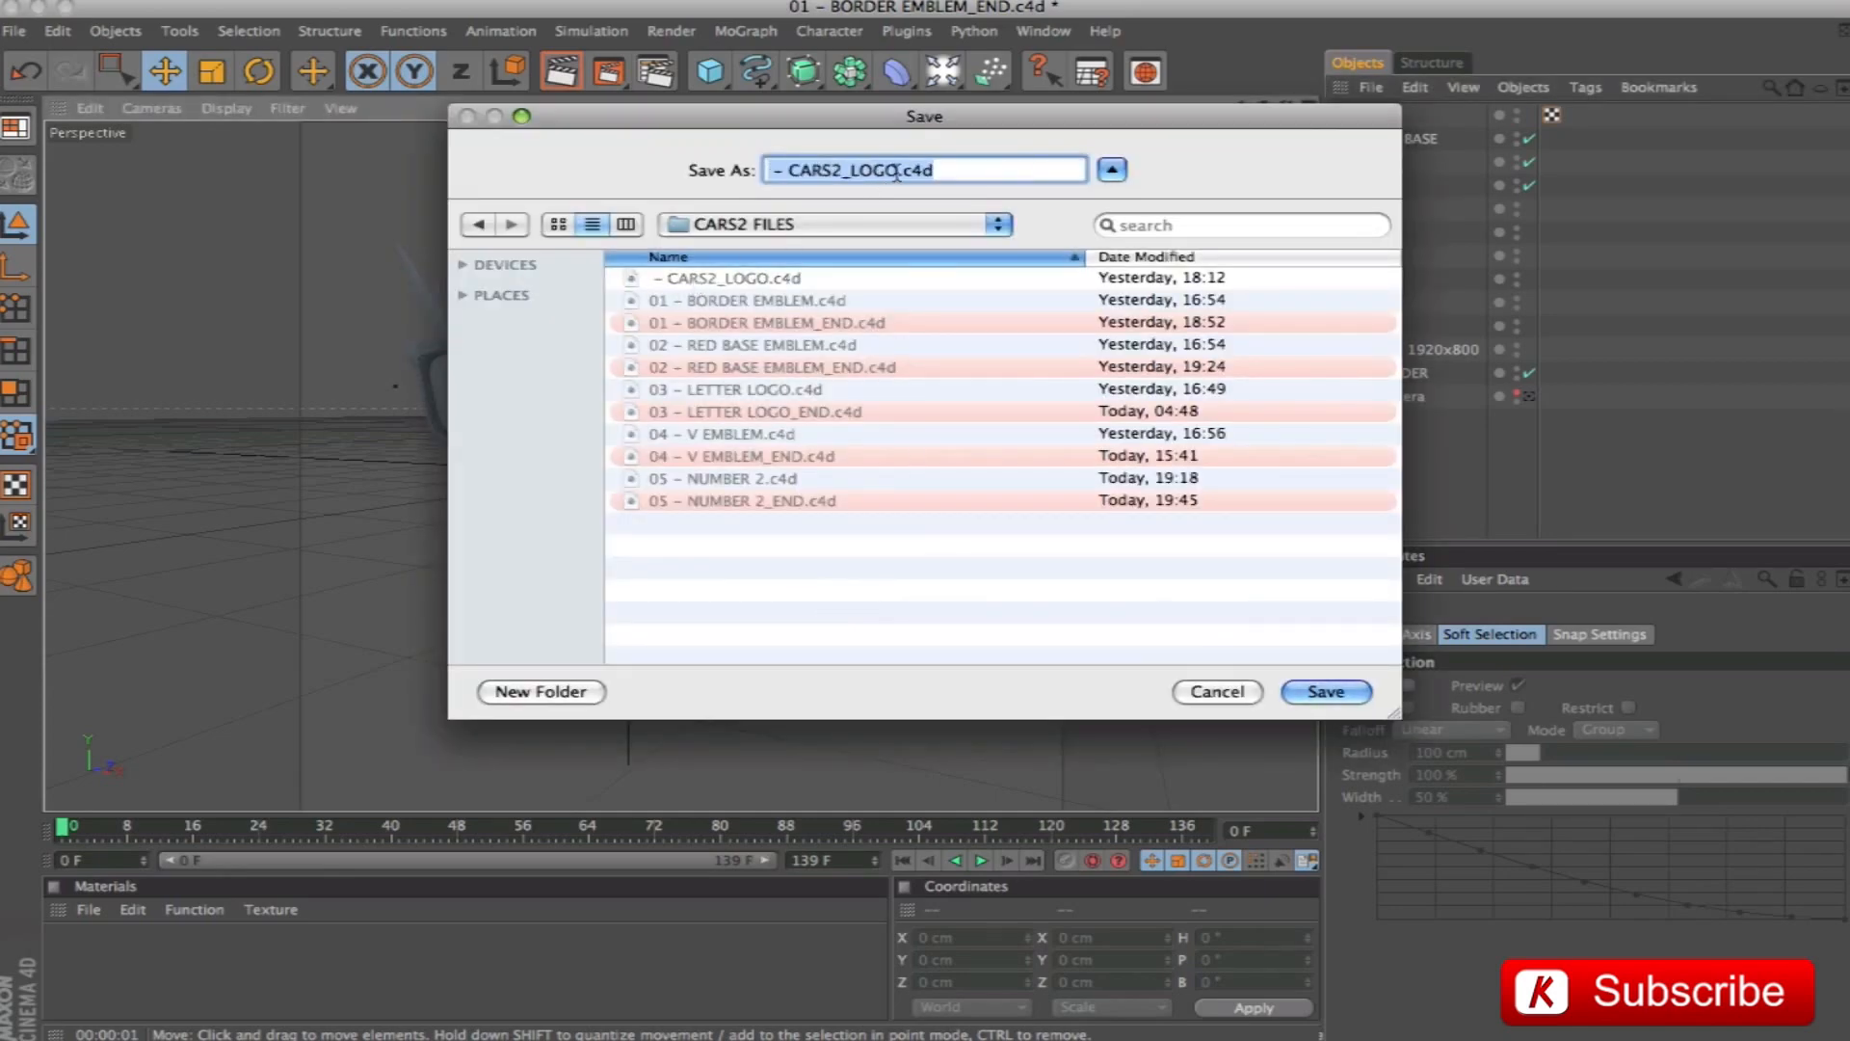
text(_END)
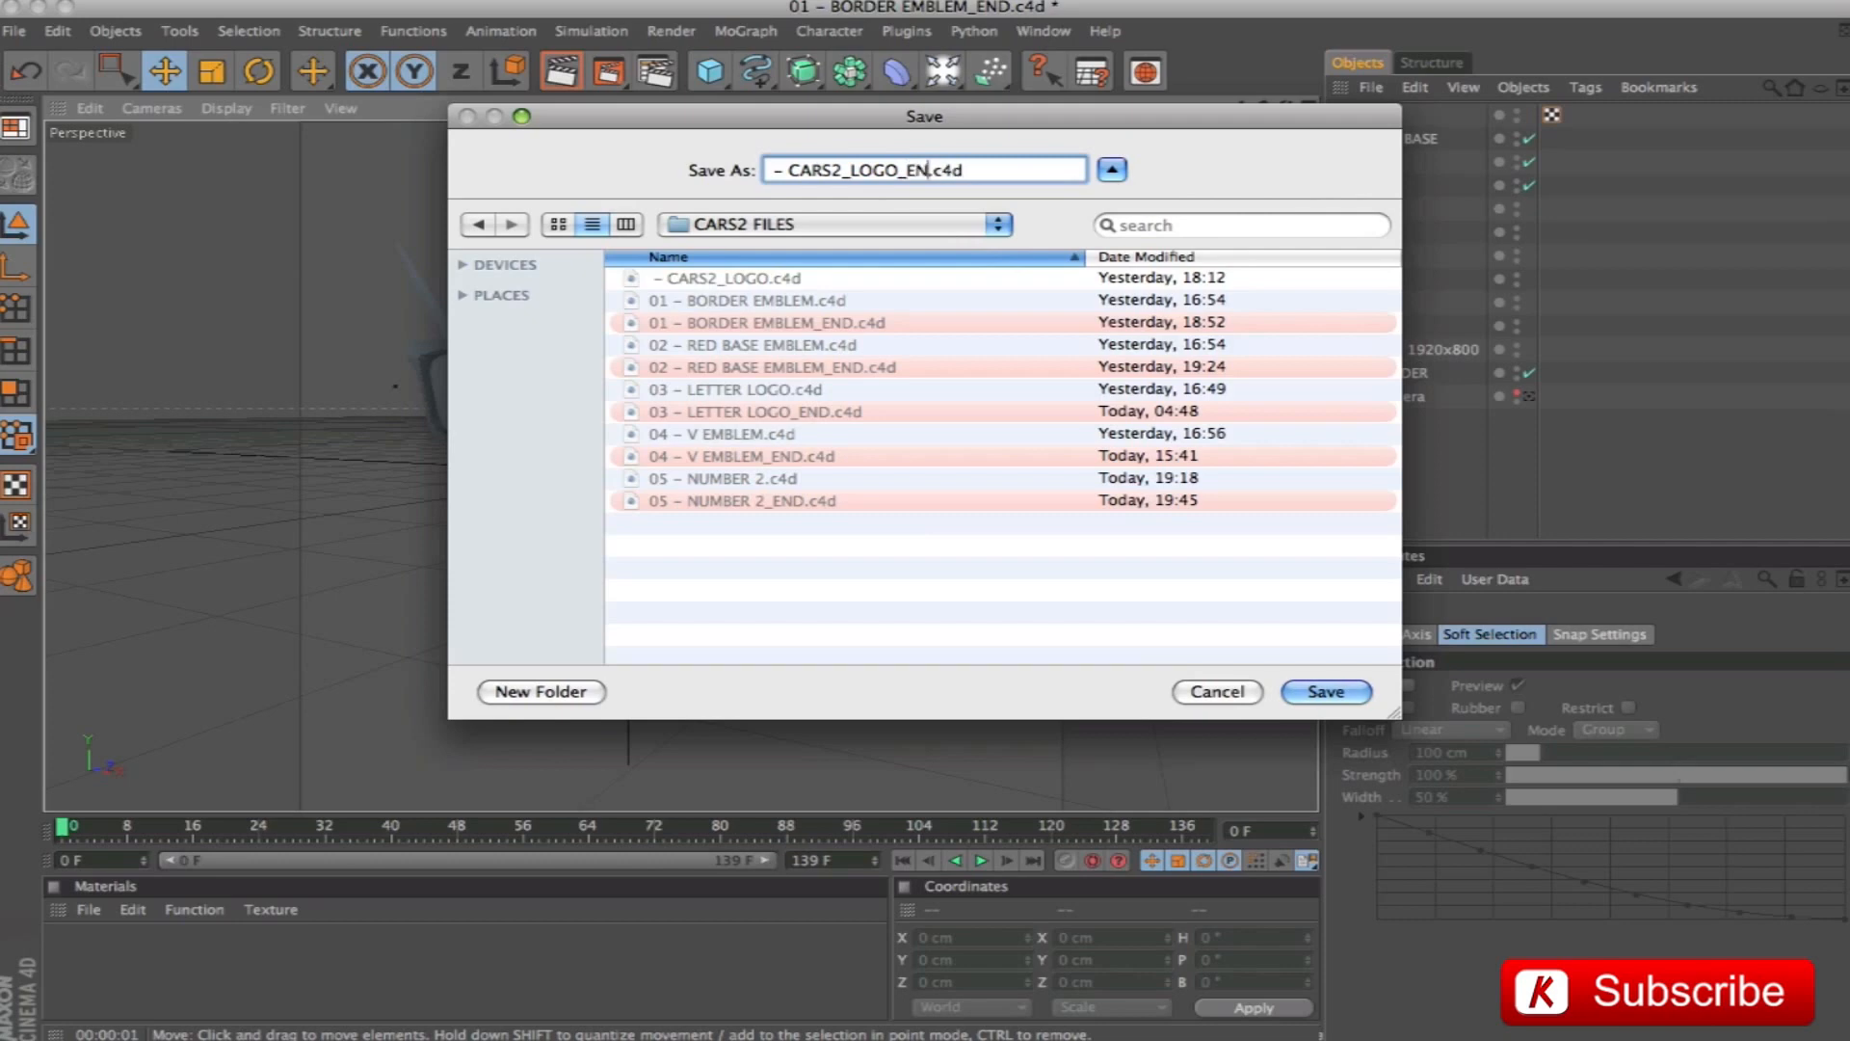
key(Return)
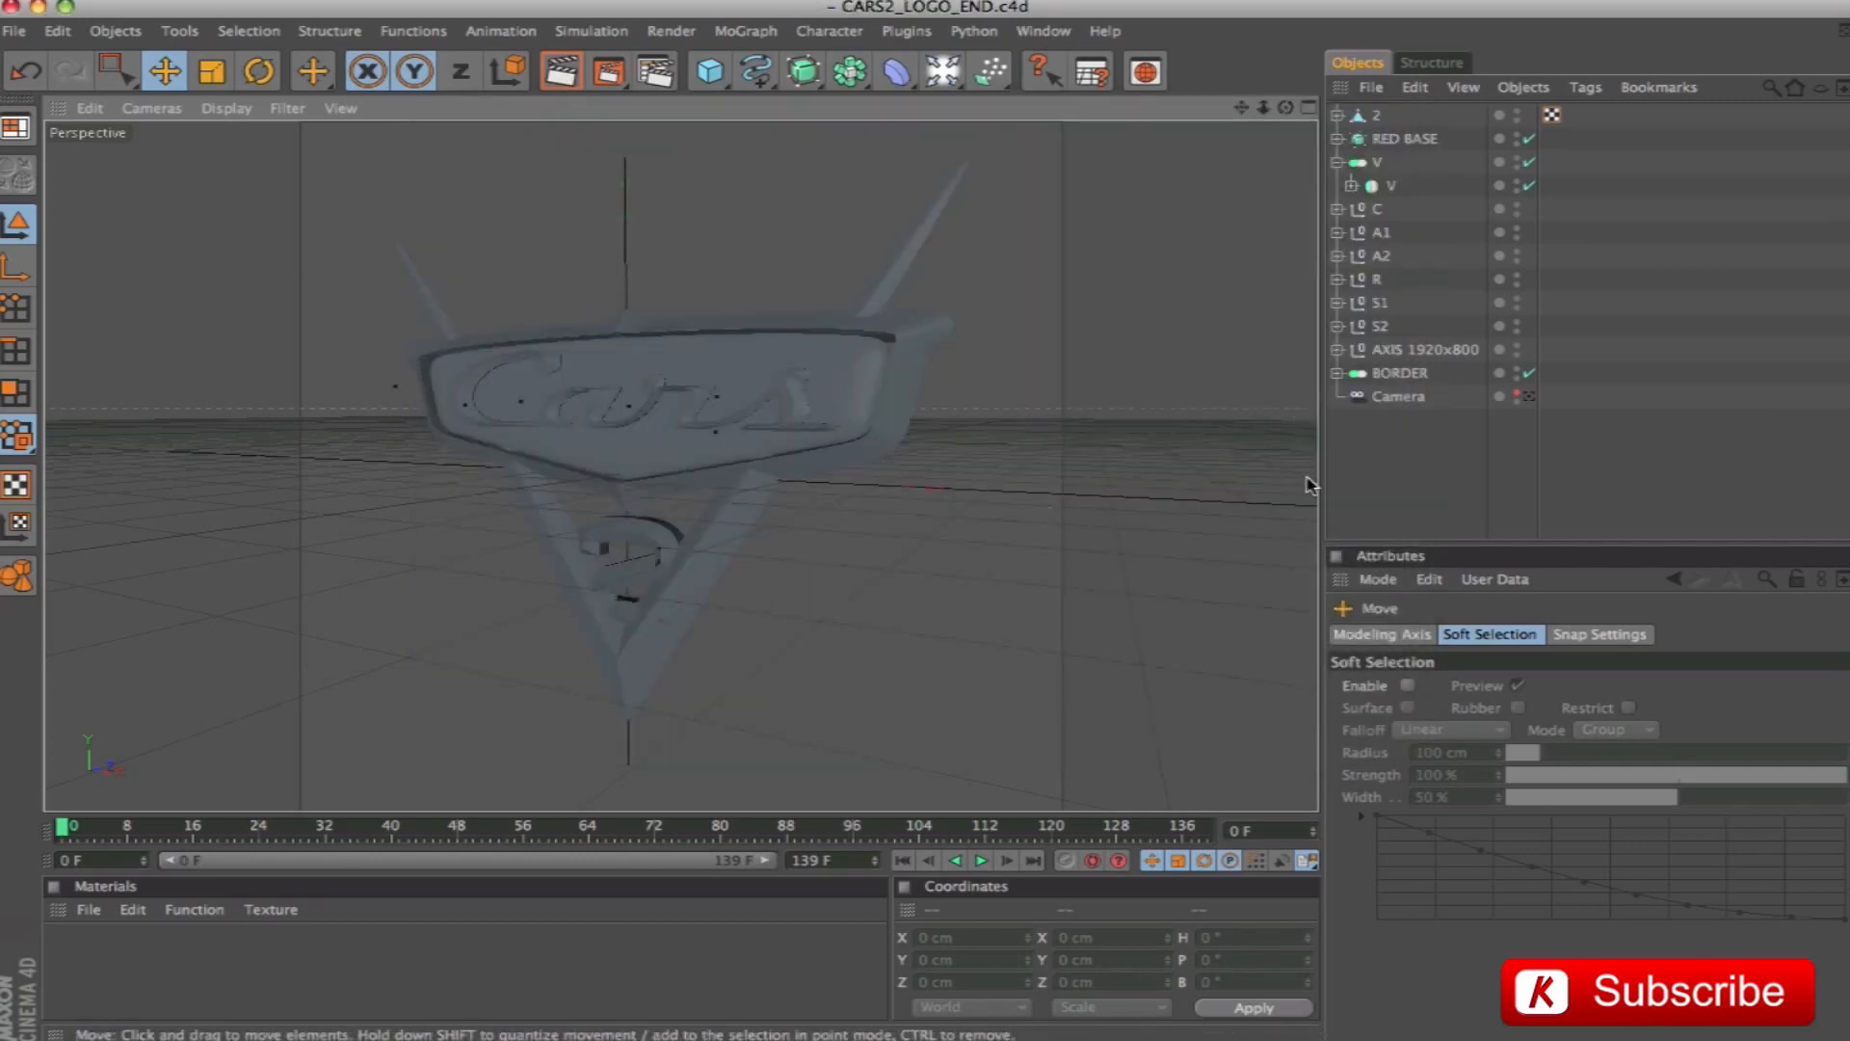
Move the number 2 object forward by setting its Z position to -33 cm
click(1375, 115)
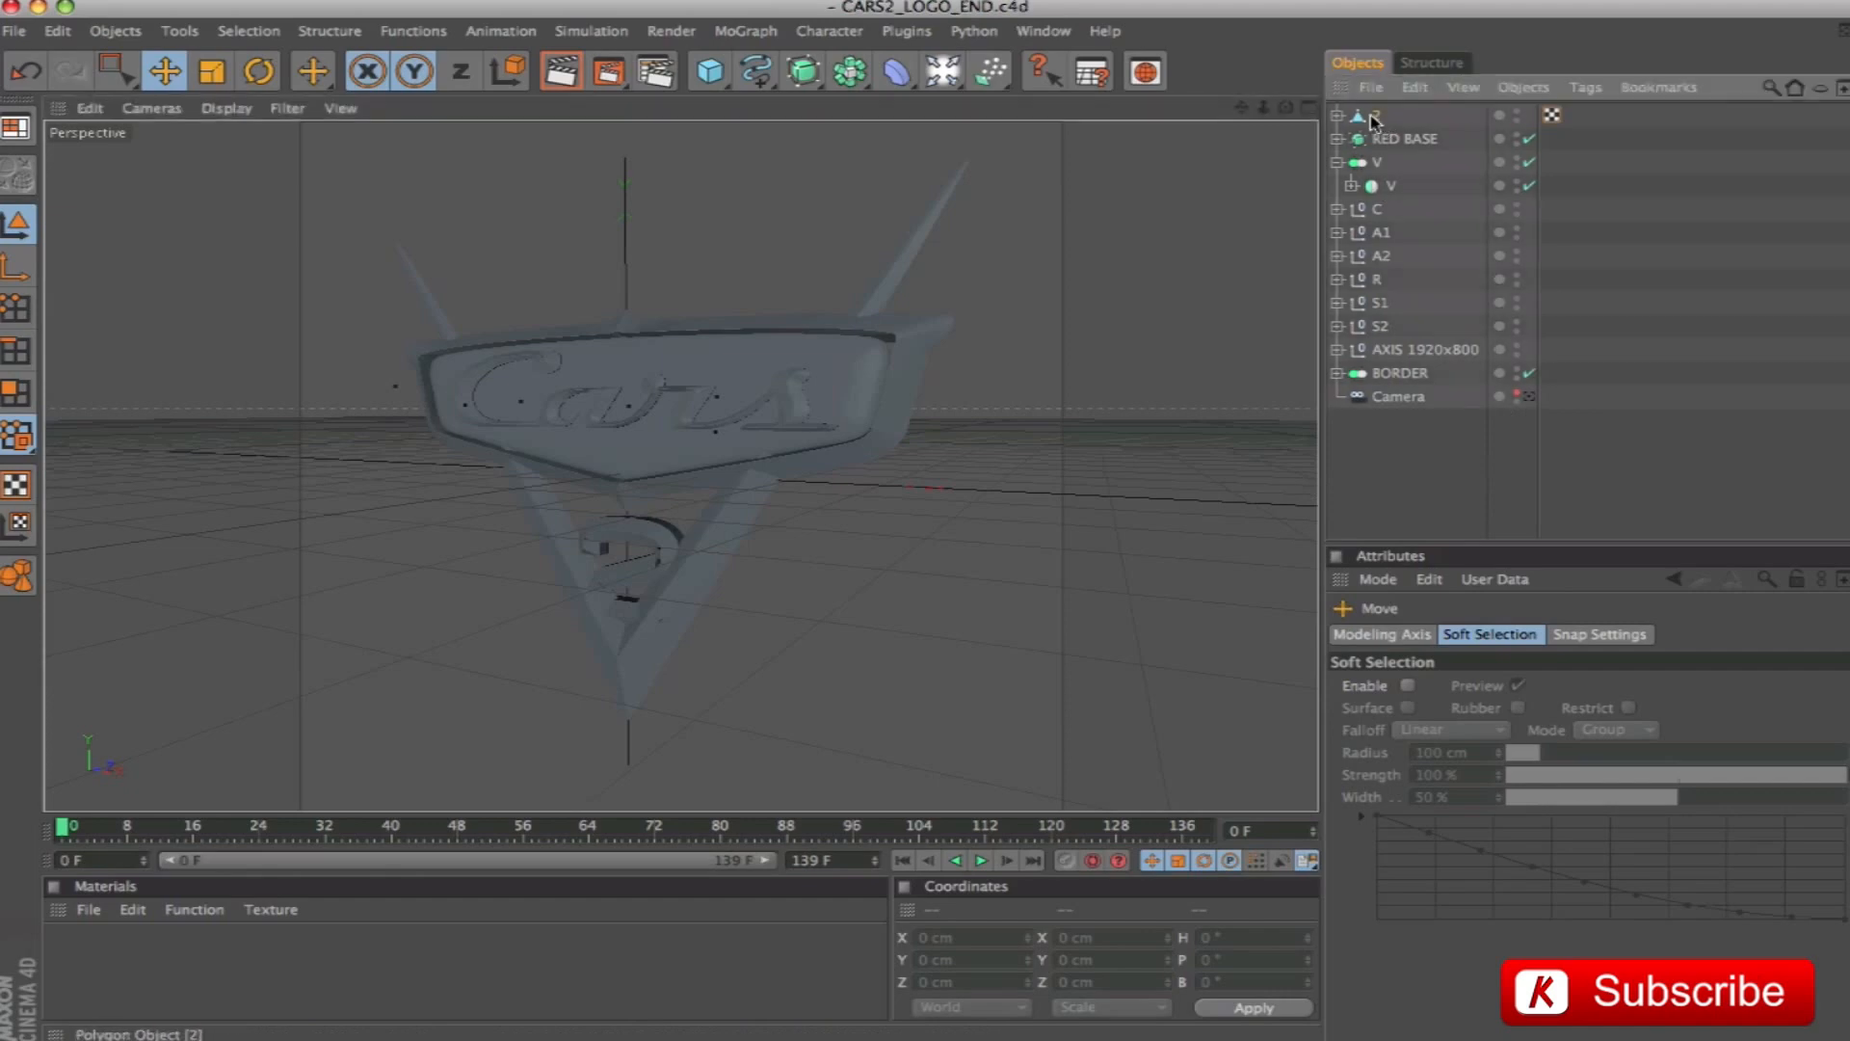
alt+drag(655, 508, 581, 507)
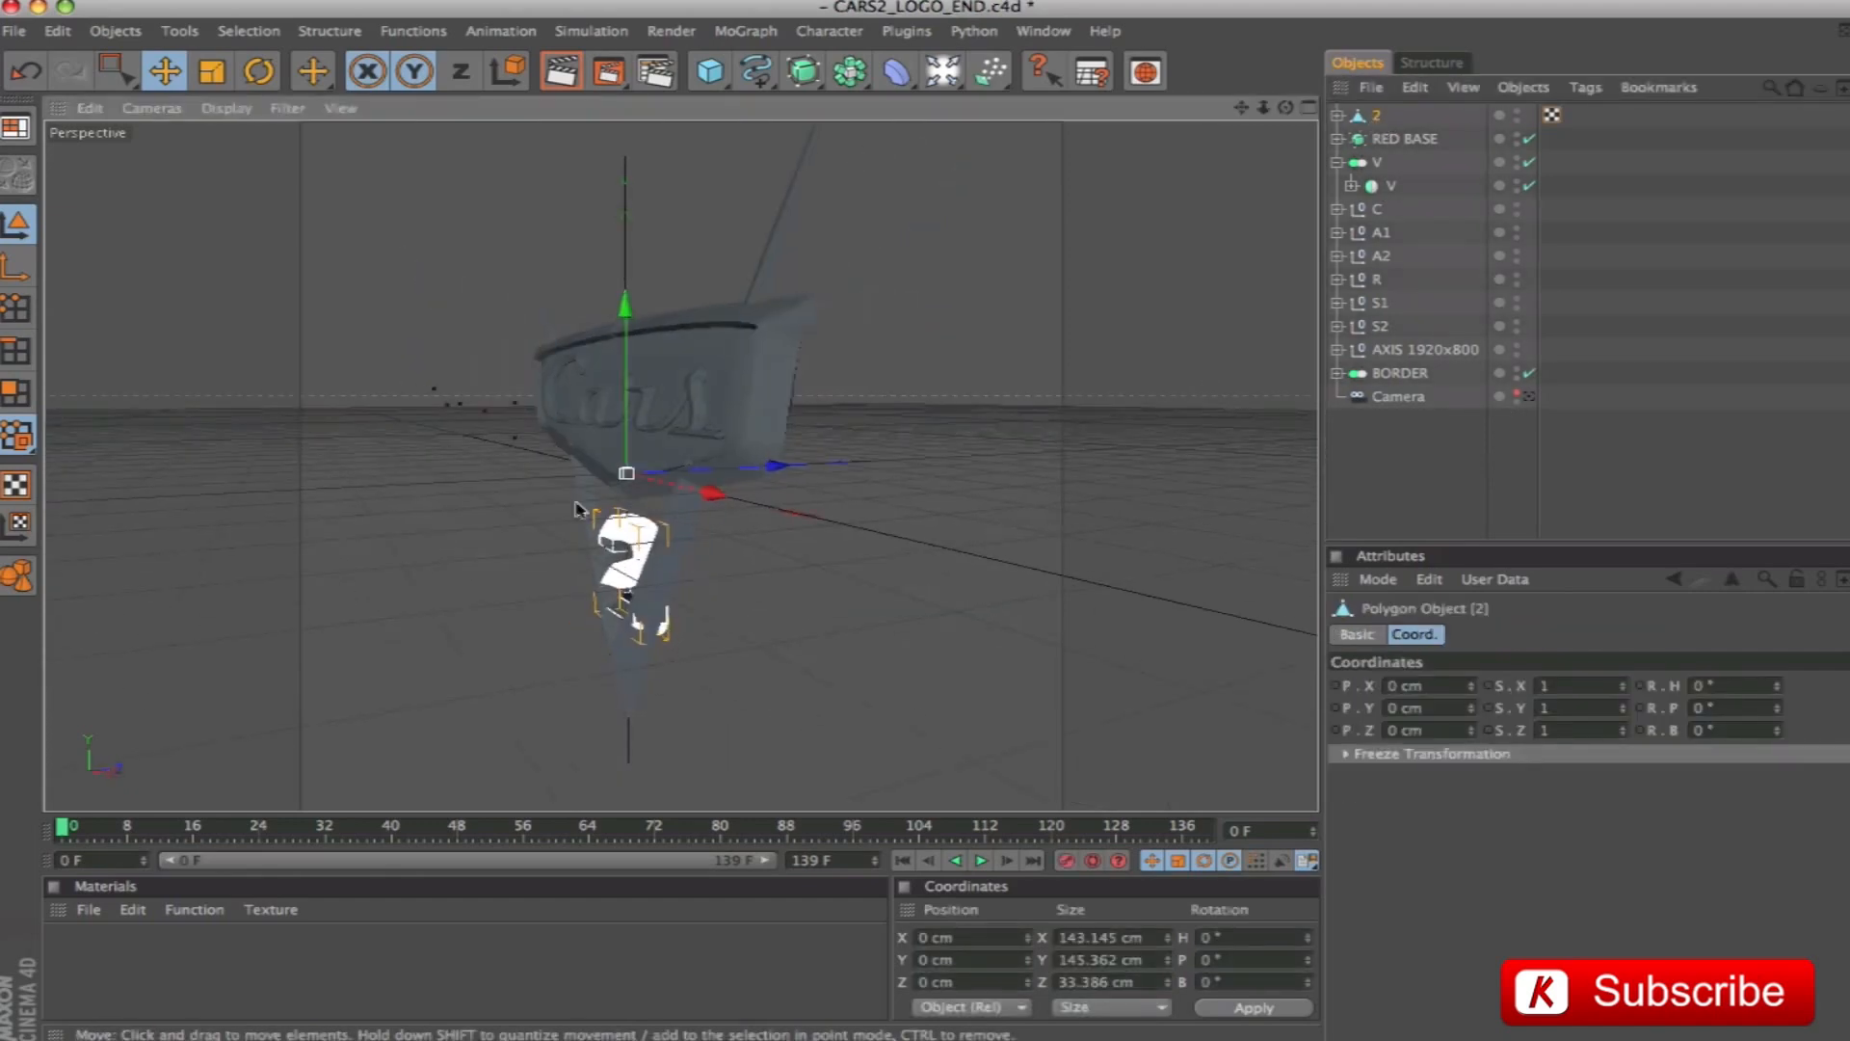
click(1456, 730)
text(-33)
key(Return)
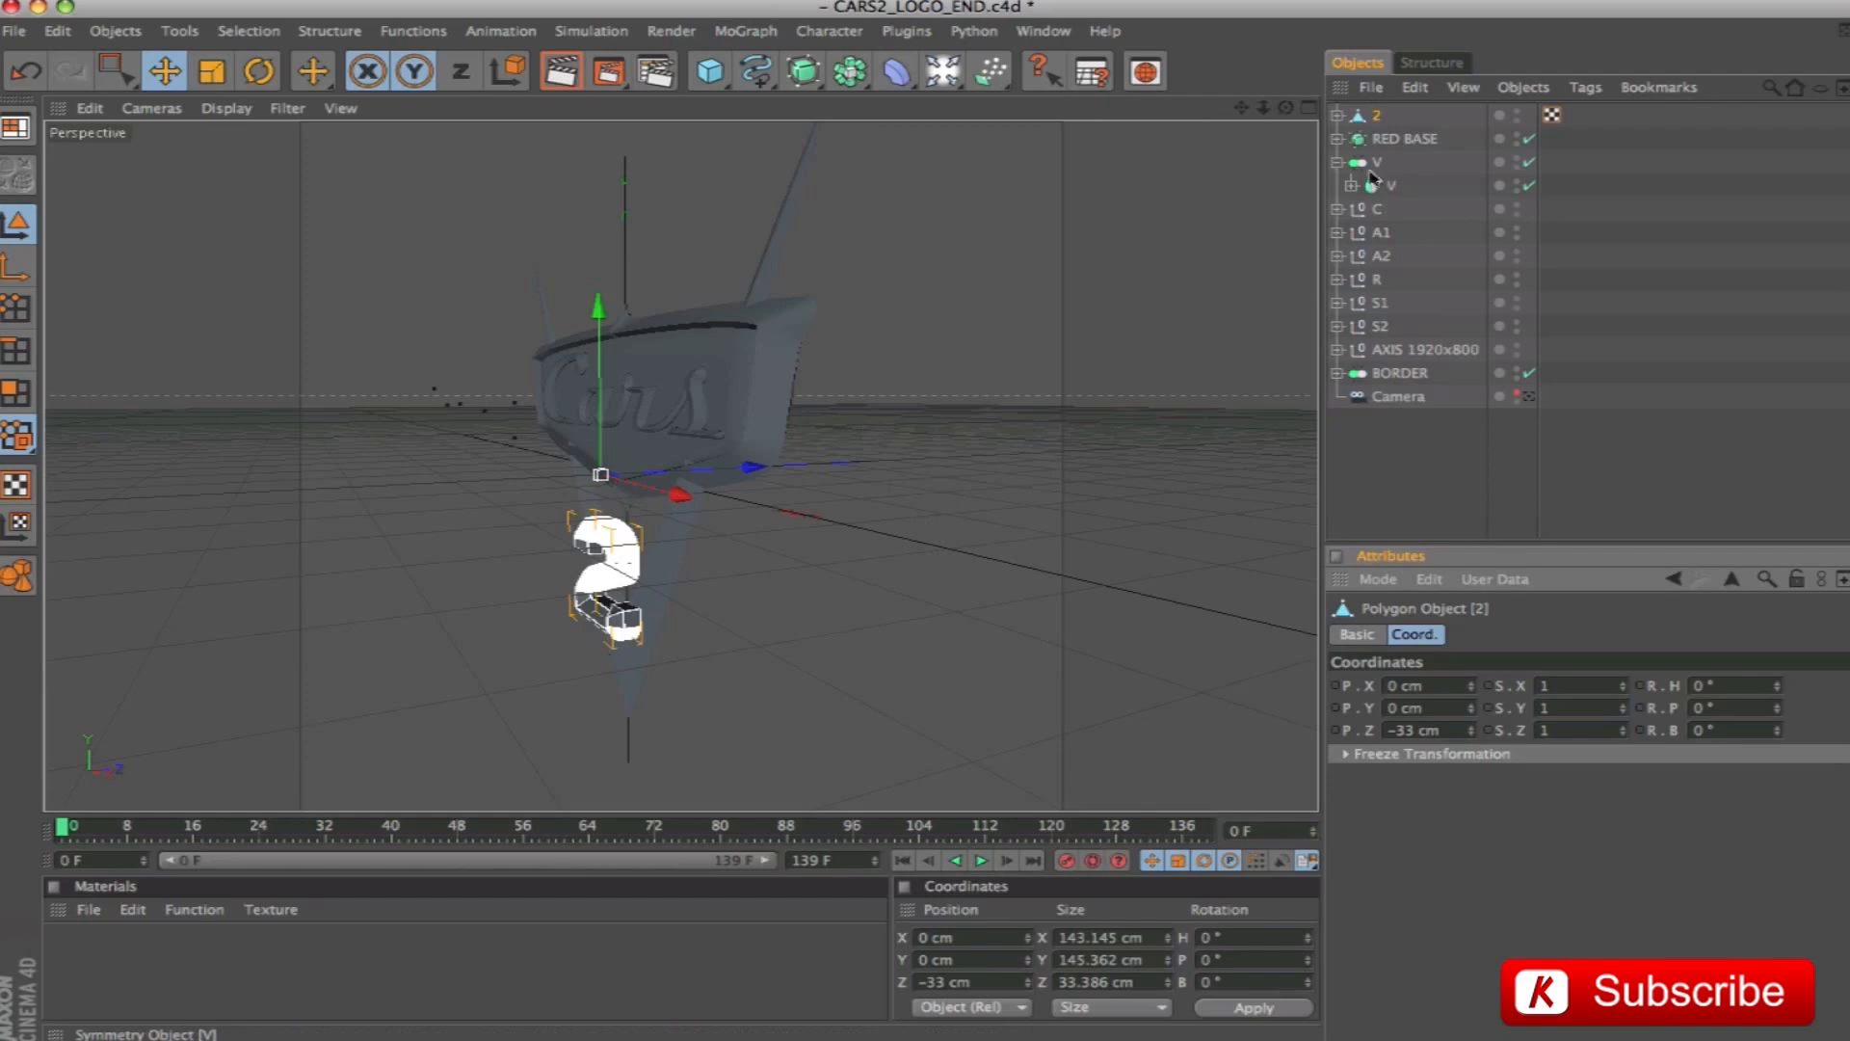
Move RED BASE below V in the object hierarchy, directly above the letter group C
click(1338, 162)
click(1384, 141)
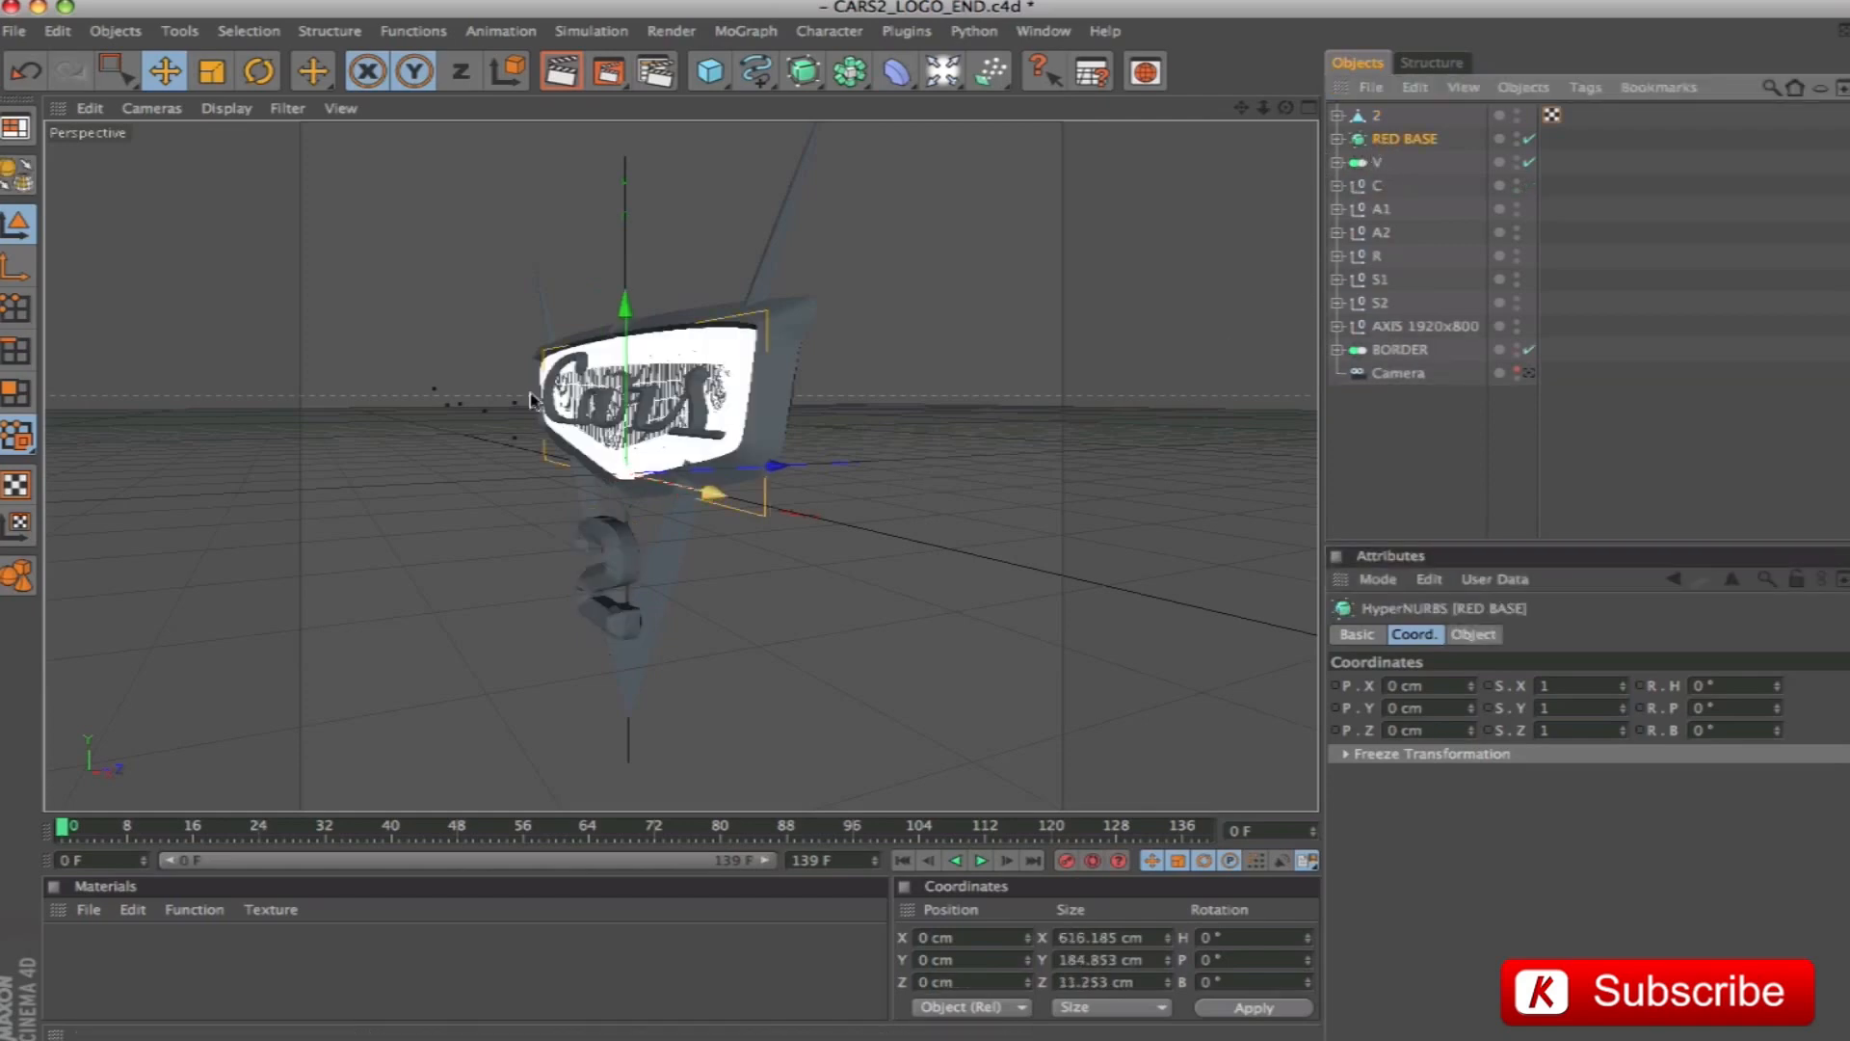
drag(1409, 141, 1381, 177)
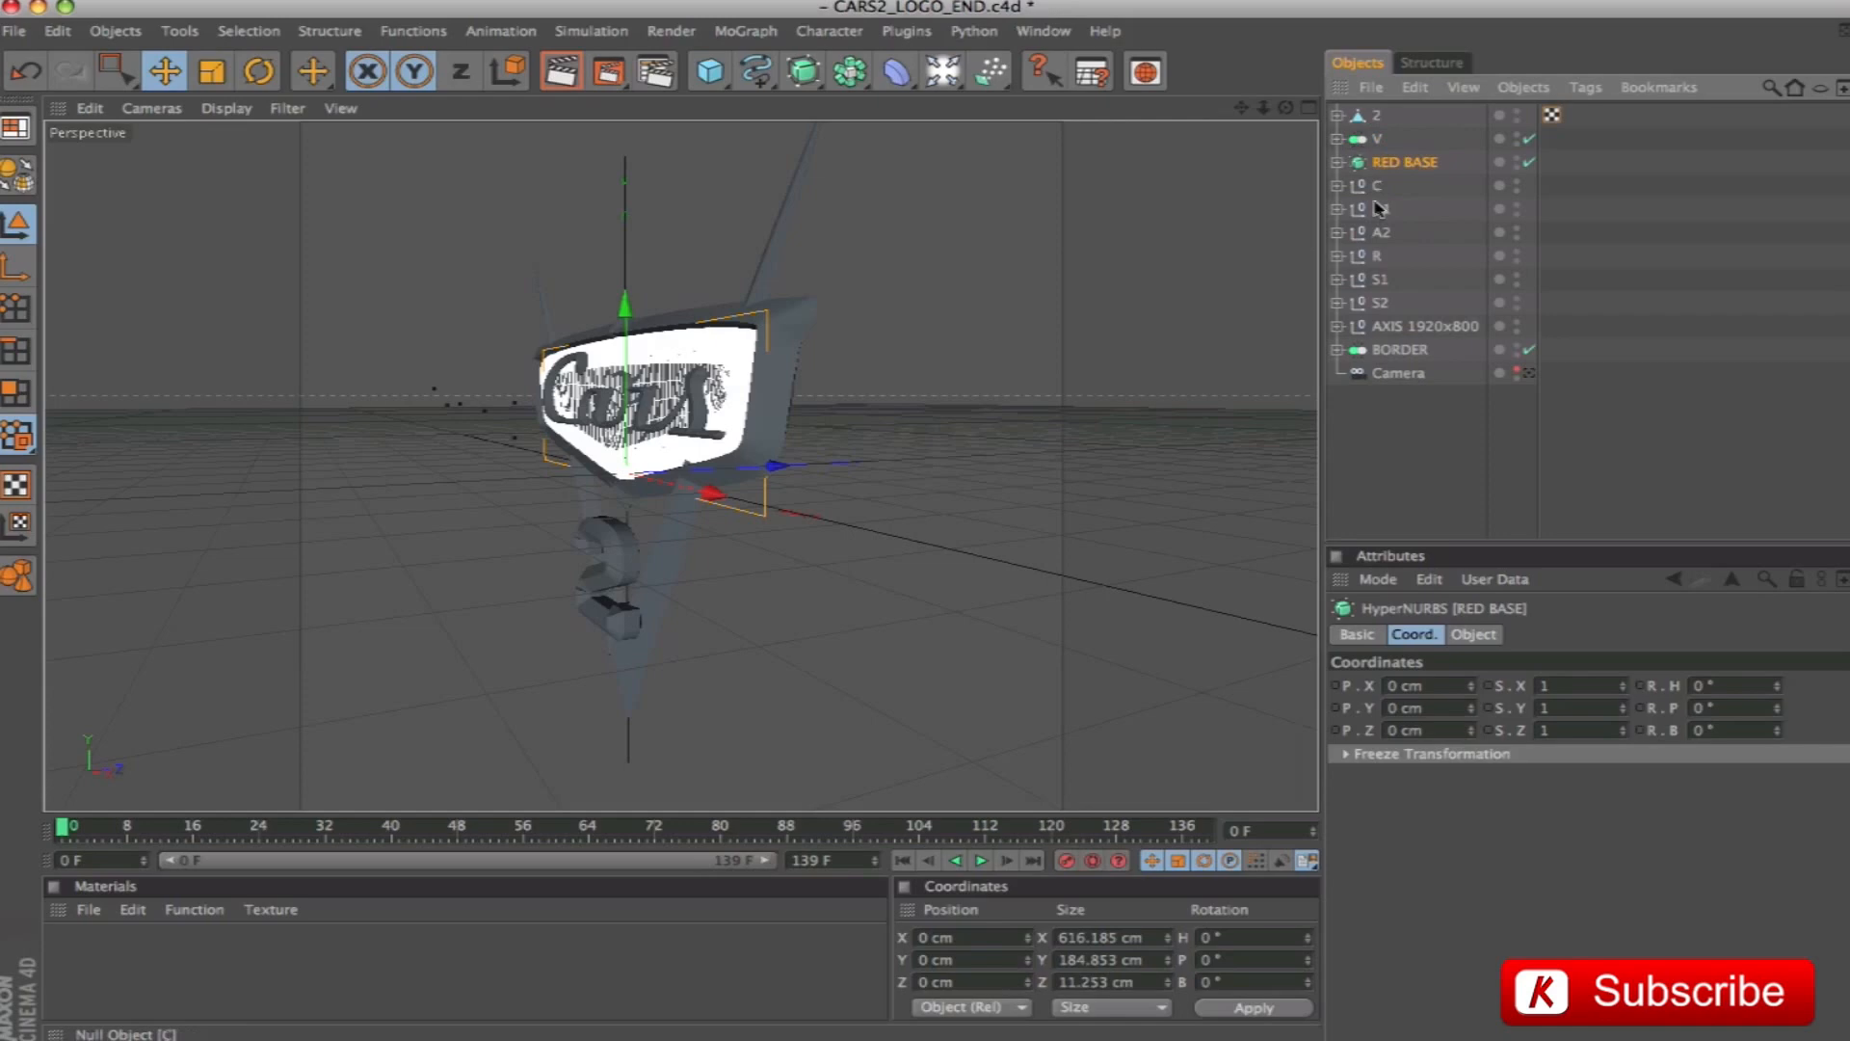
Group RED BASE with the letter objects C, A1, A2, R, S1 and S2 and name the group LOGO+RED BASE
shift+click(1381, 302)
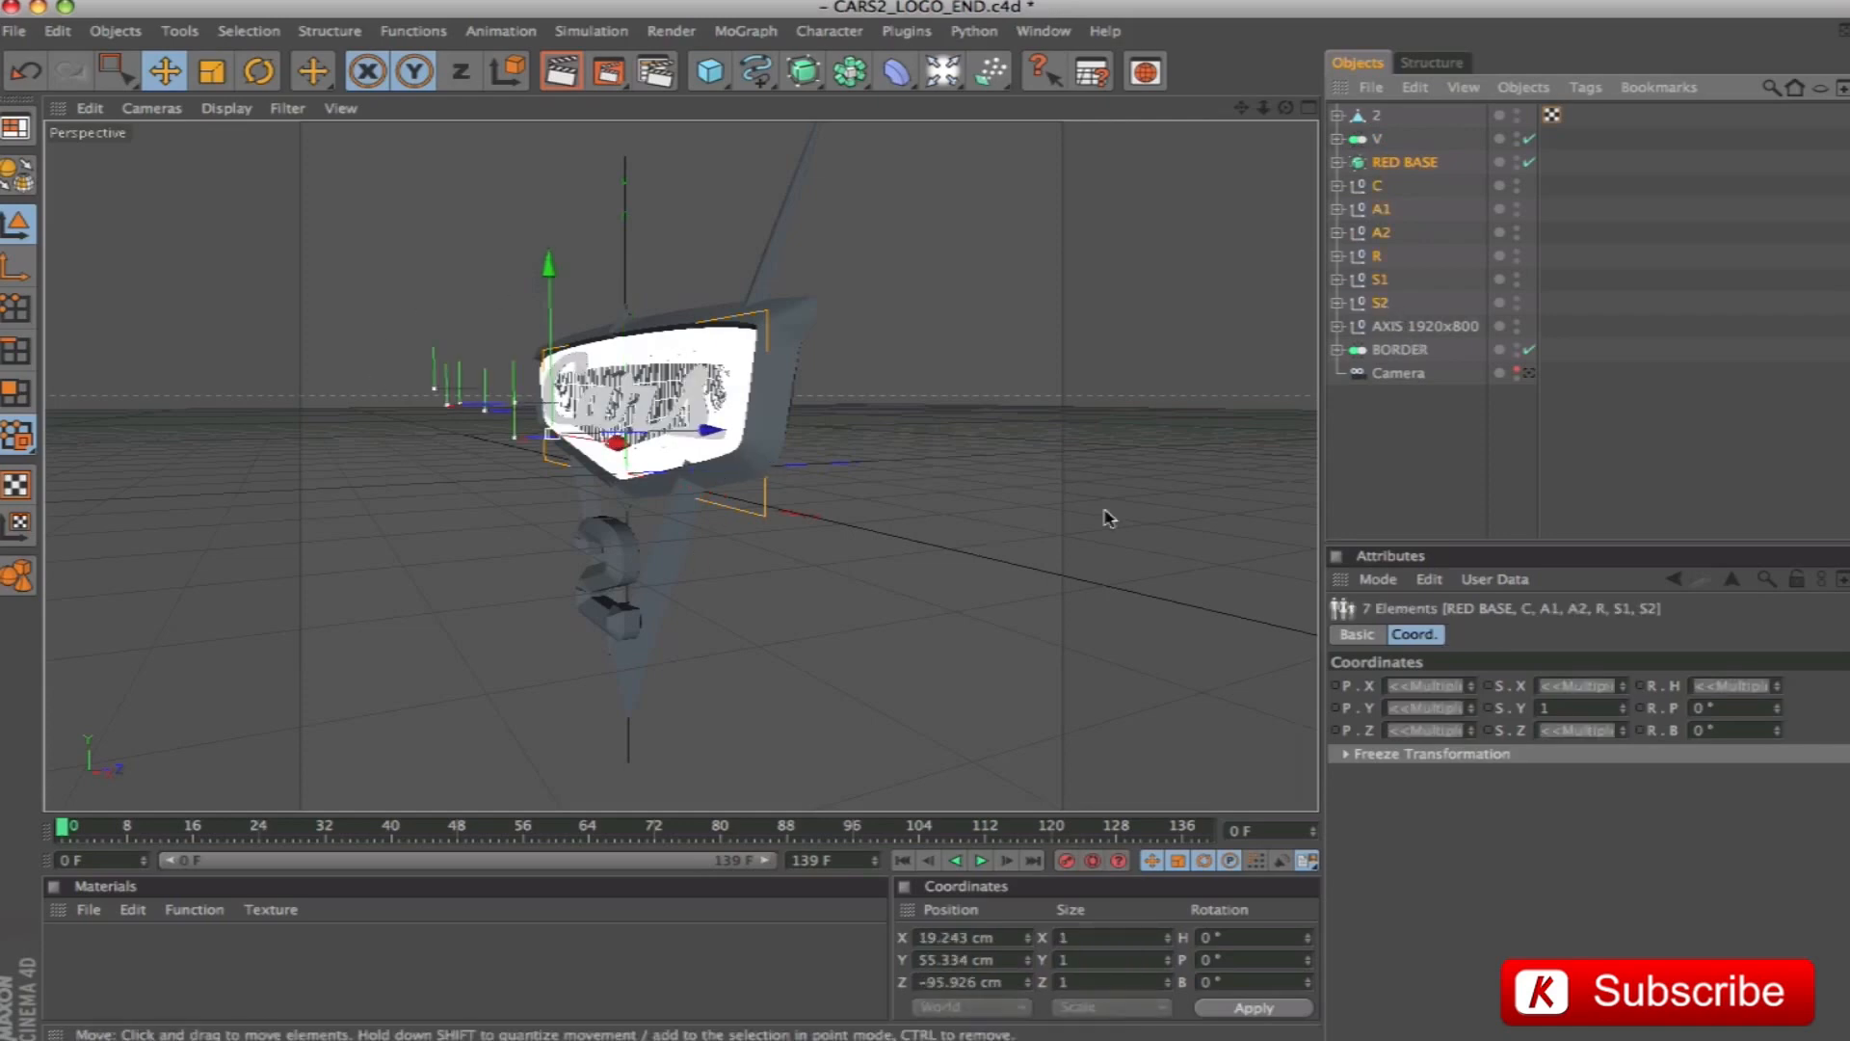
key(alt+g)
double_click(1387, 162)
text(C)
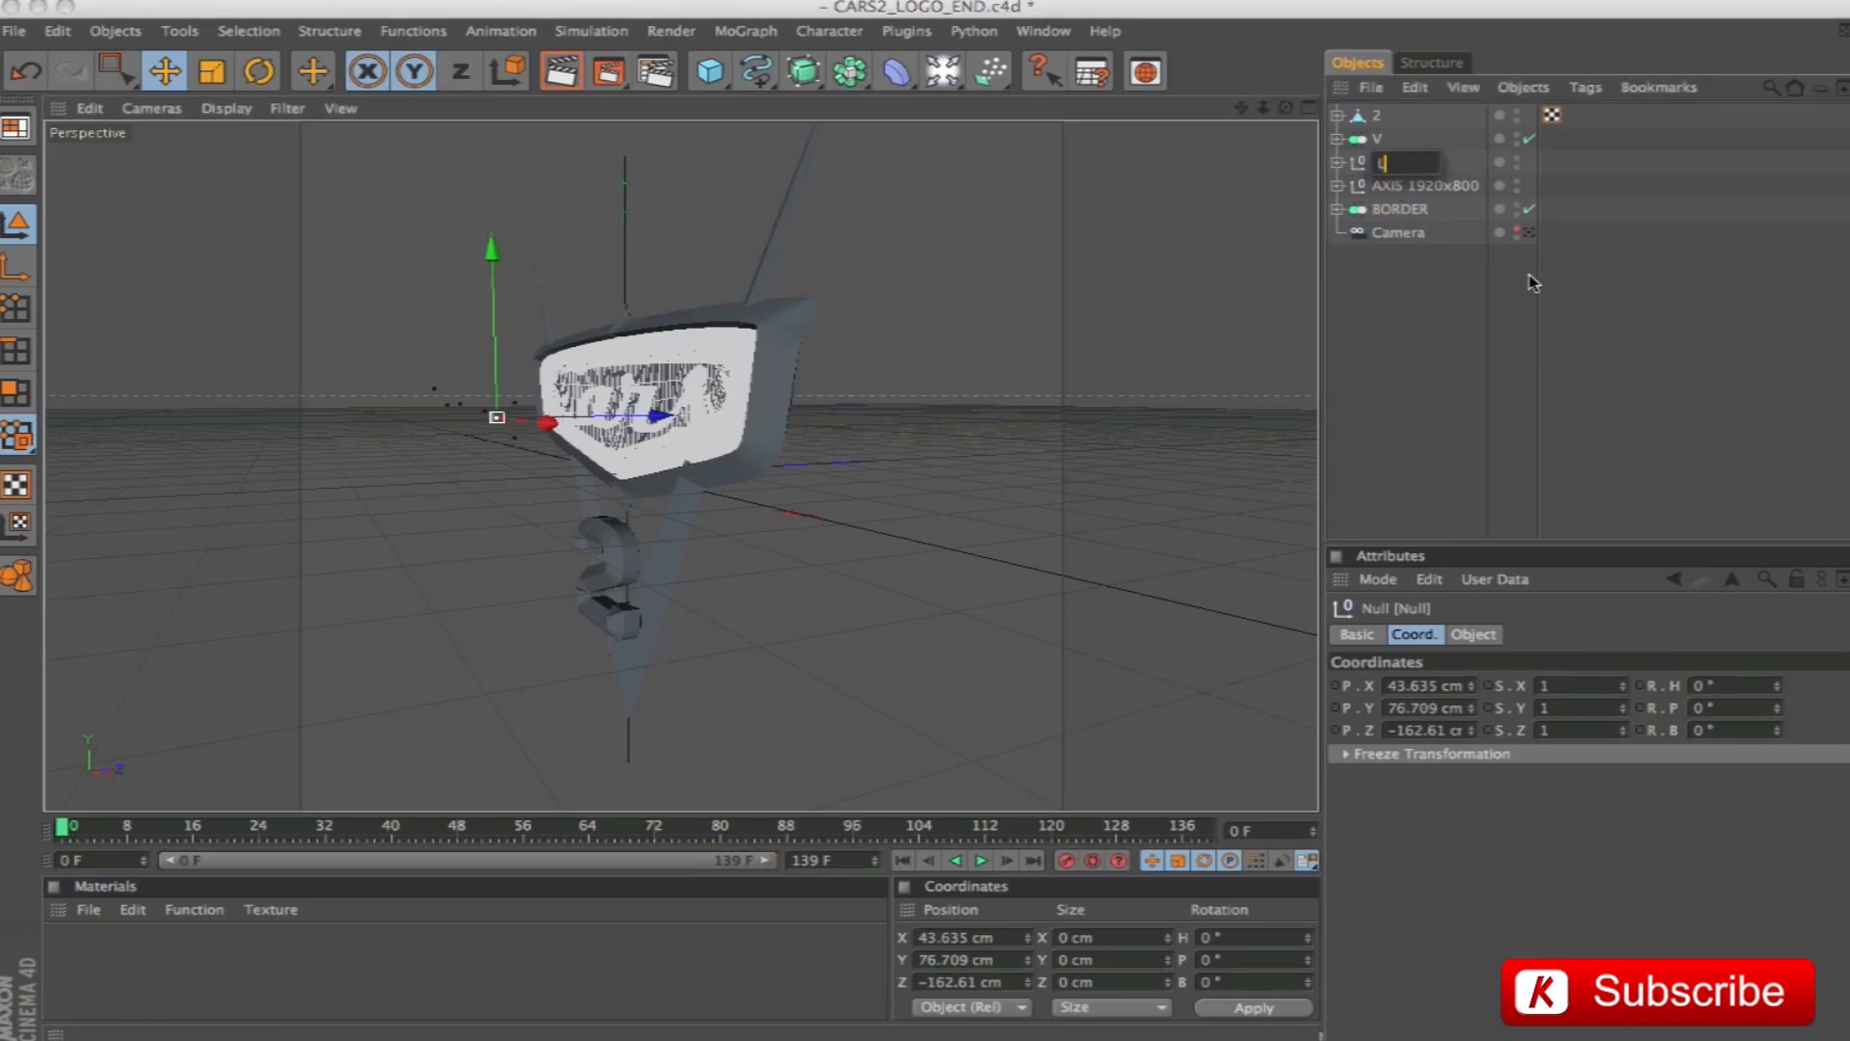
text(OGO+RED BASE)
key(Return)
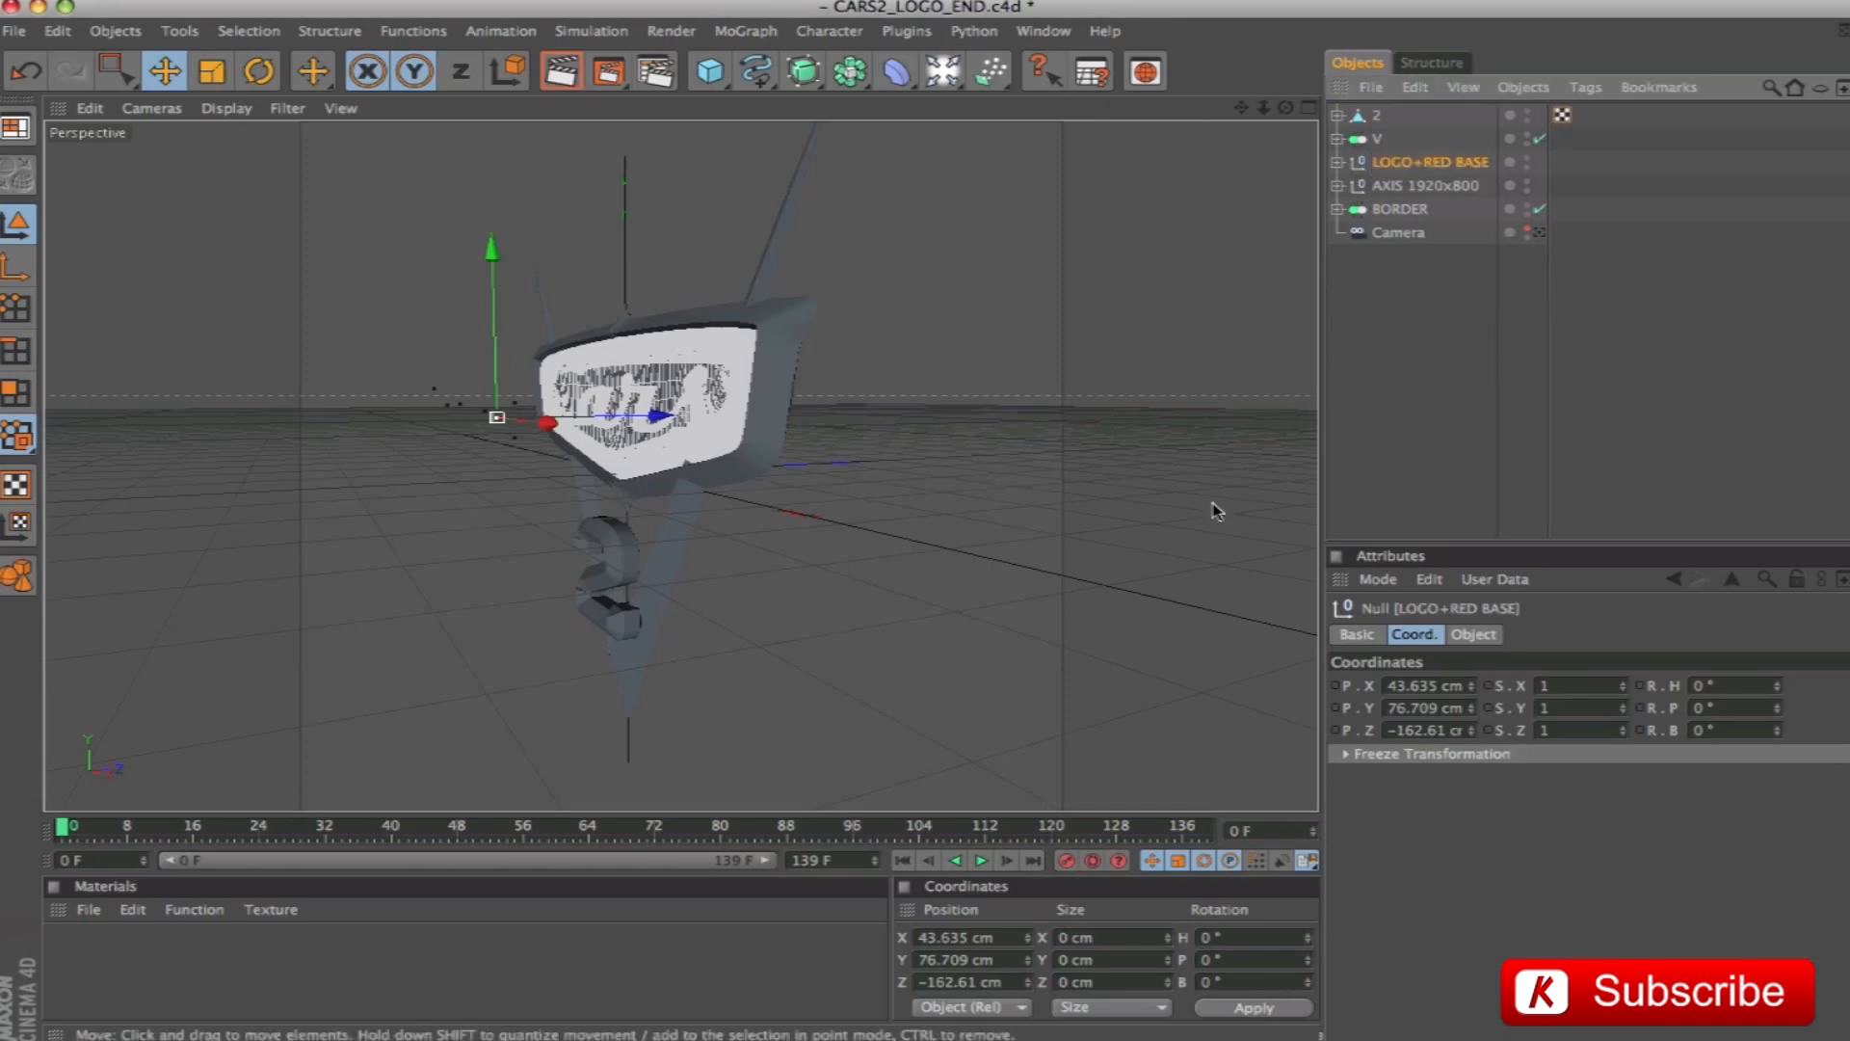
Bring the LOGO+RED BASE group forward by setting its Z position to -175 cm
drag(1411, 732, 1577, 727)
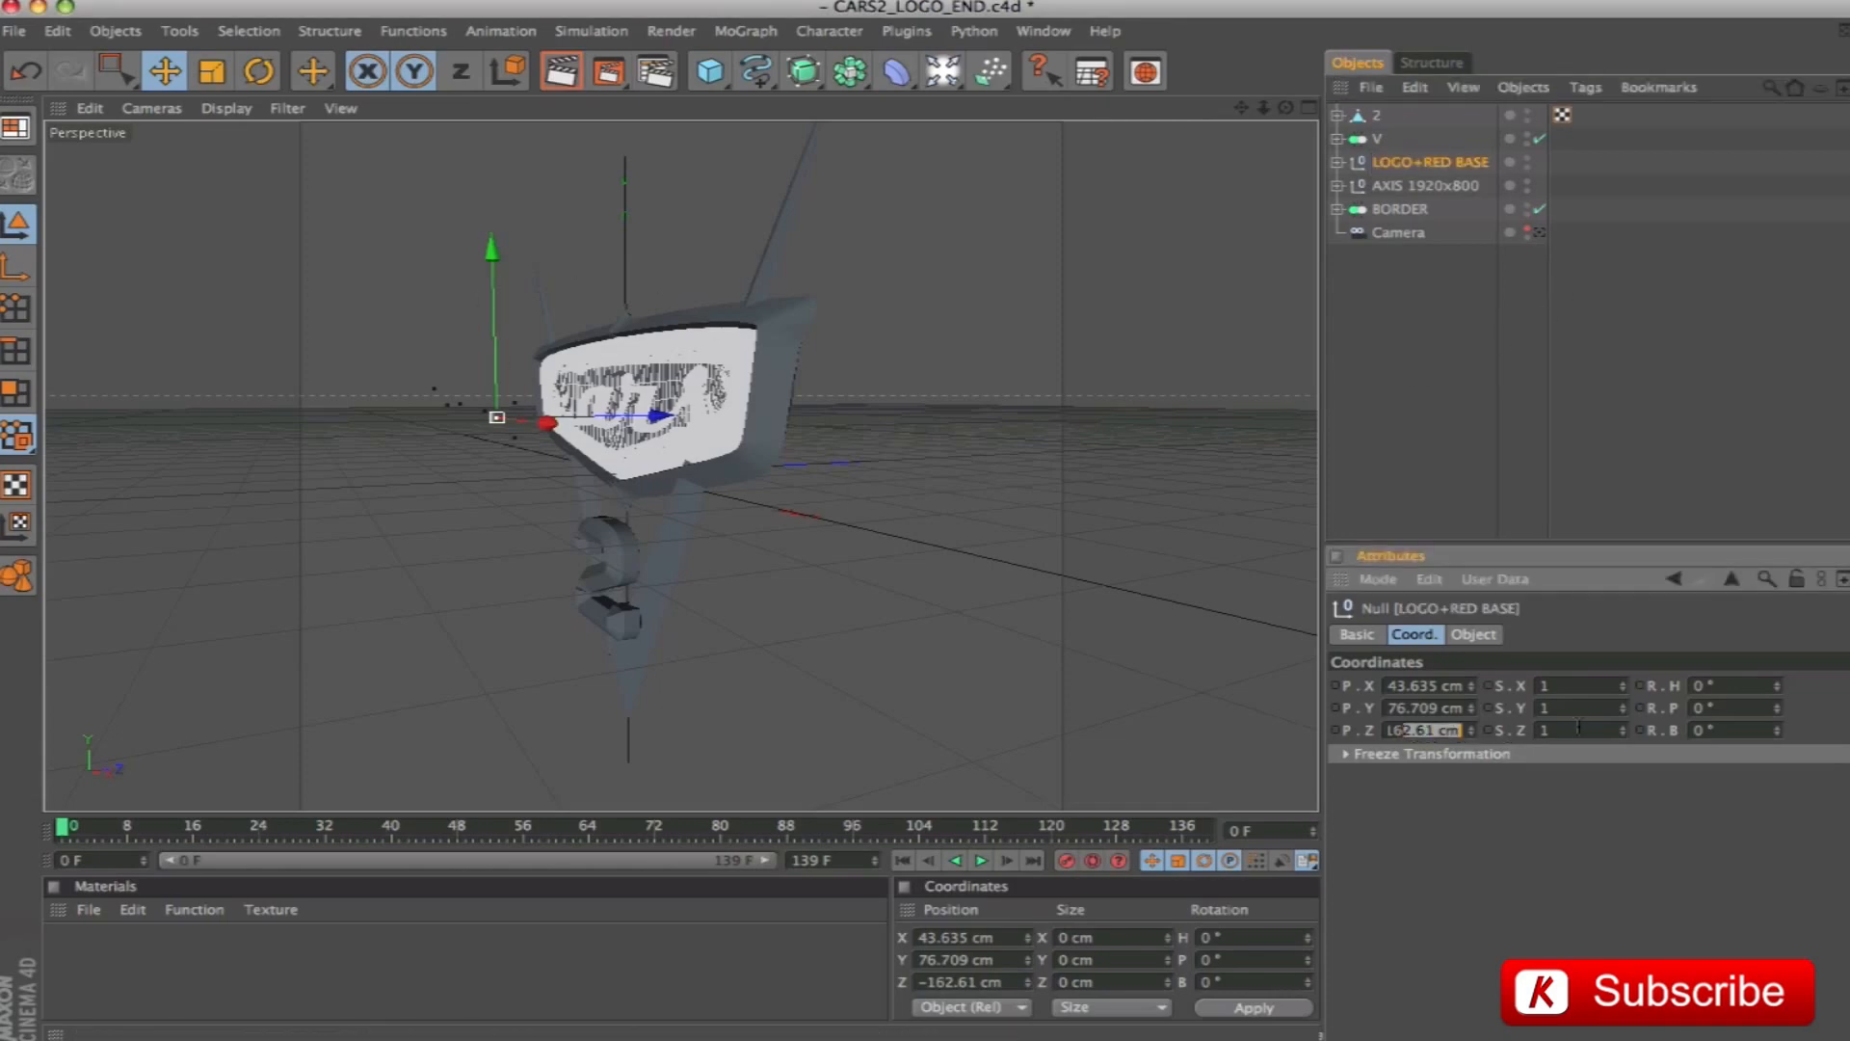
text(6)
key(Return)
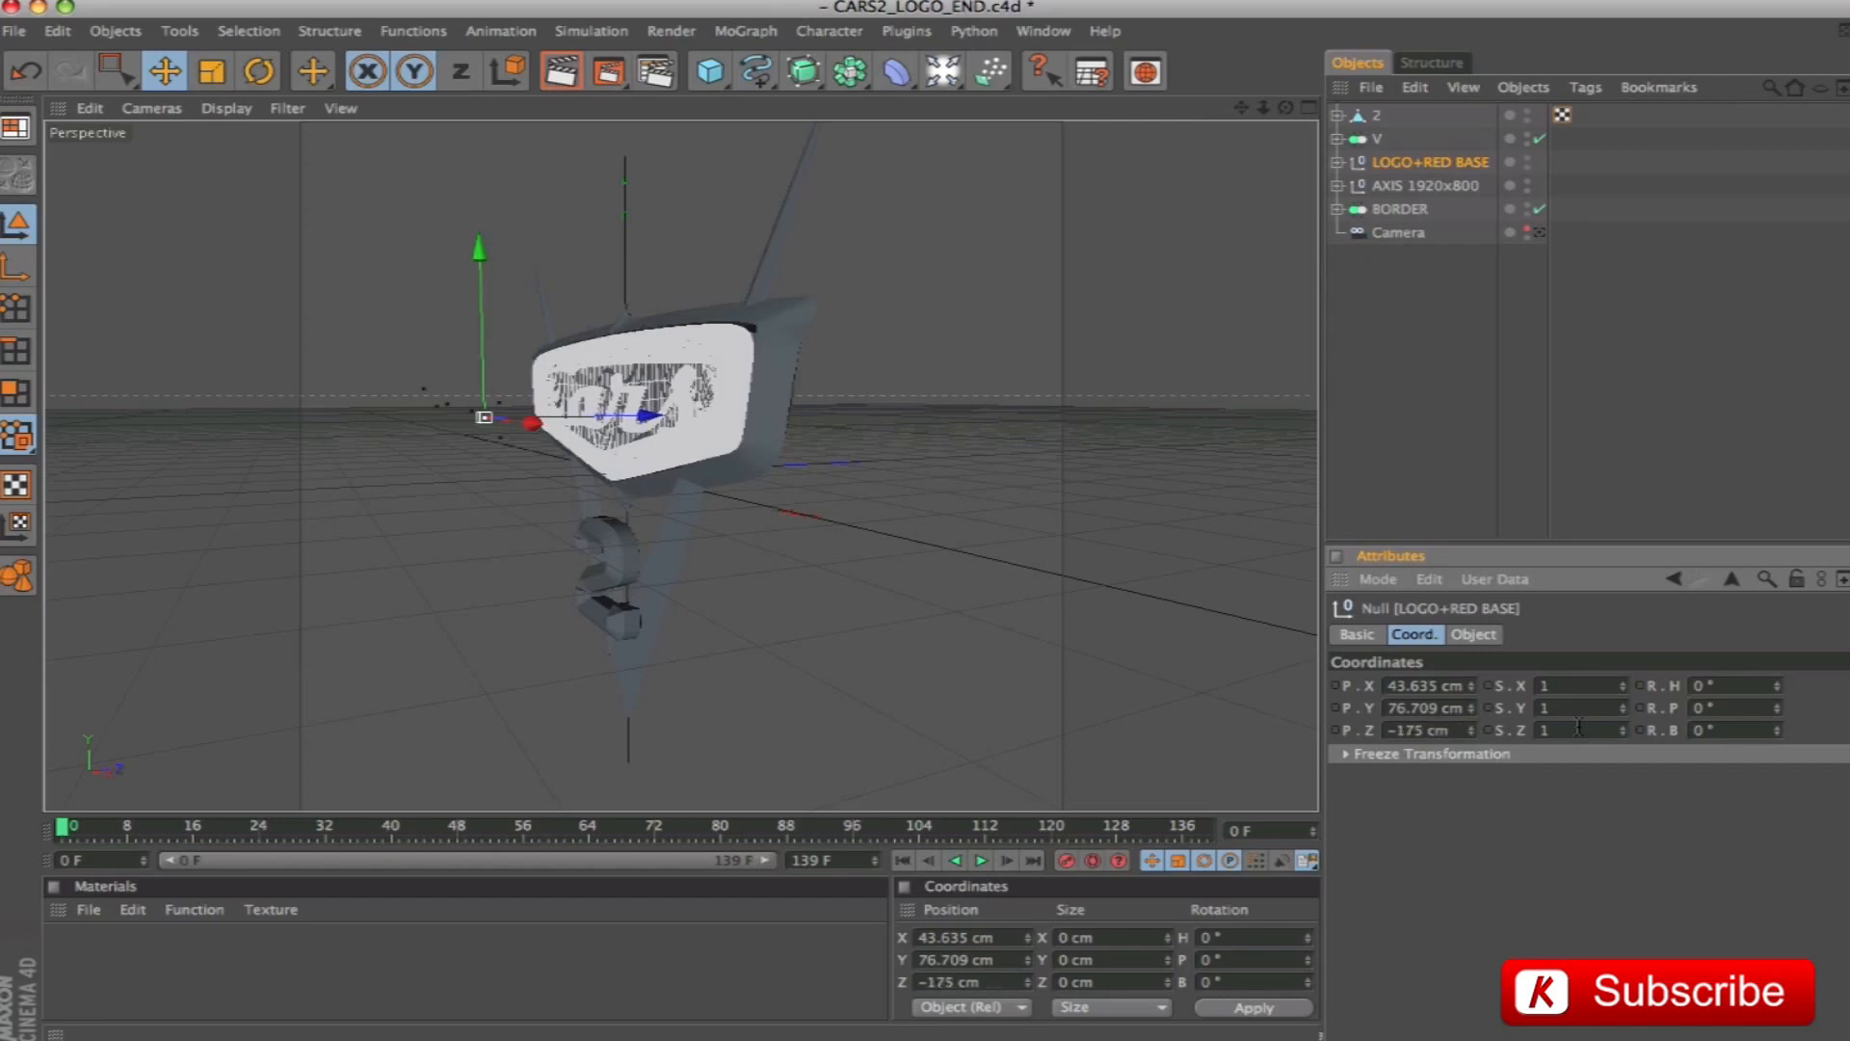
Check the logo's depth from an angle and render a preview through the scene camera
click(1045, 467)
alt+drag(819, 328, 700, 618)
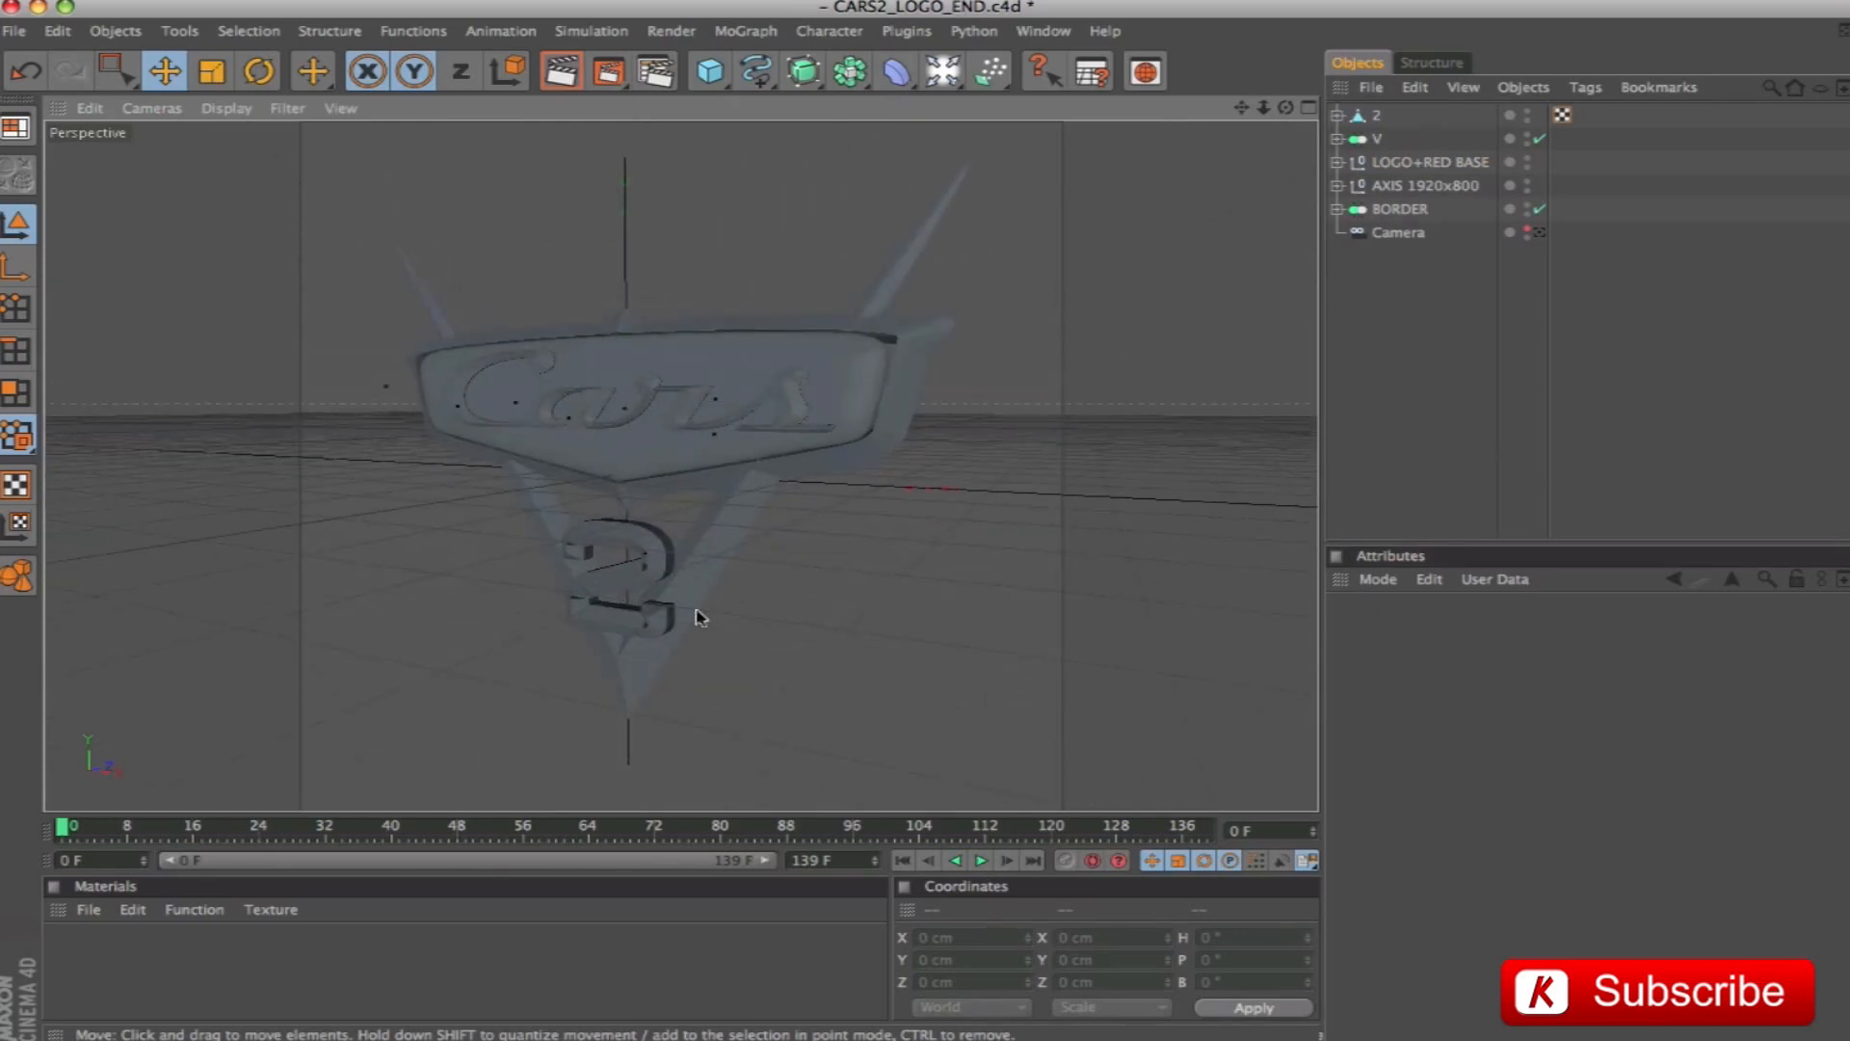
click(1539, 233)
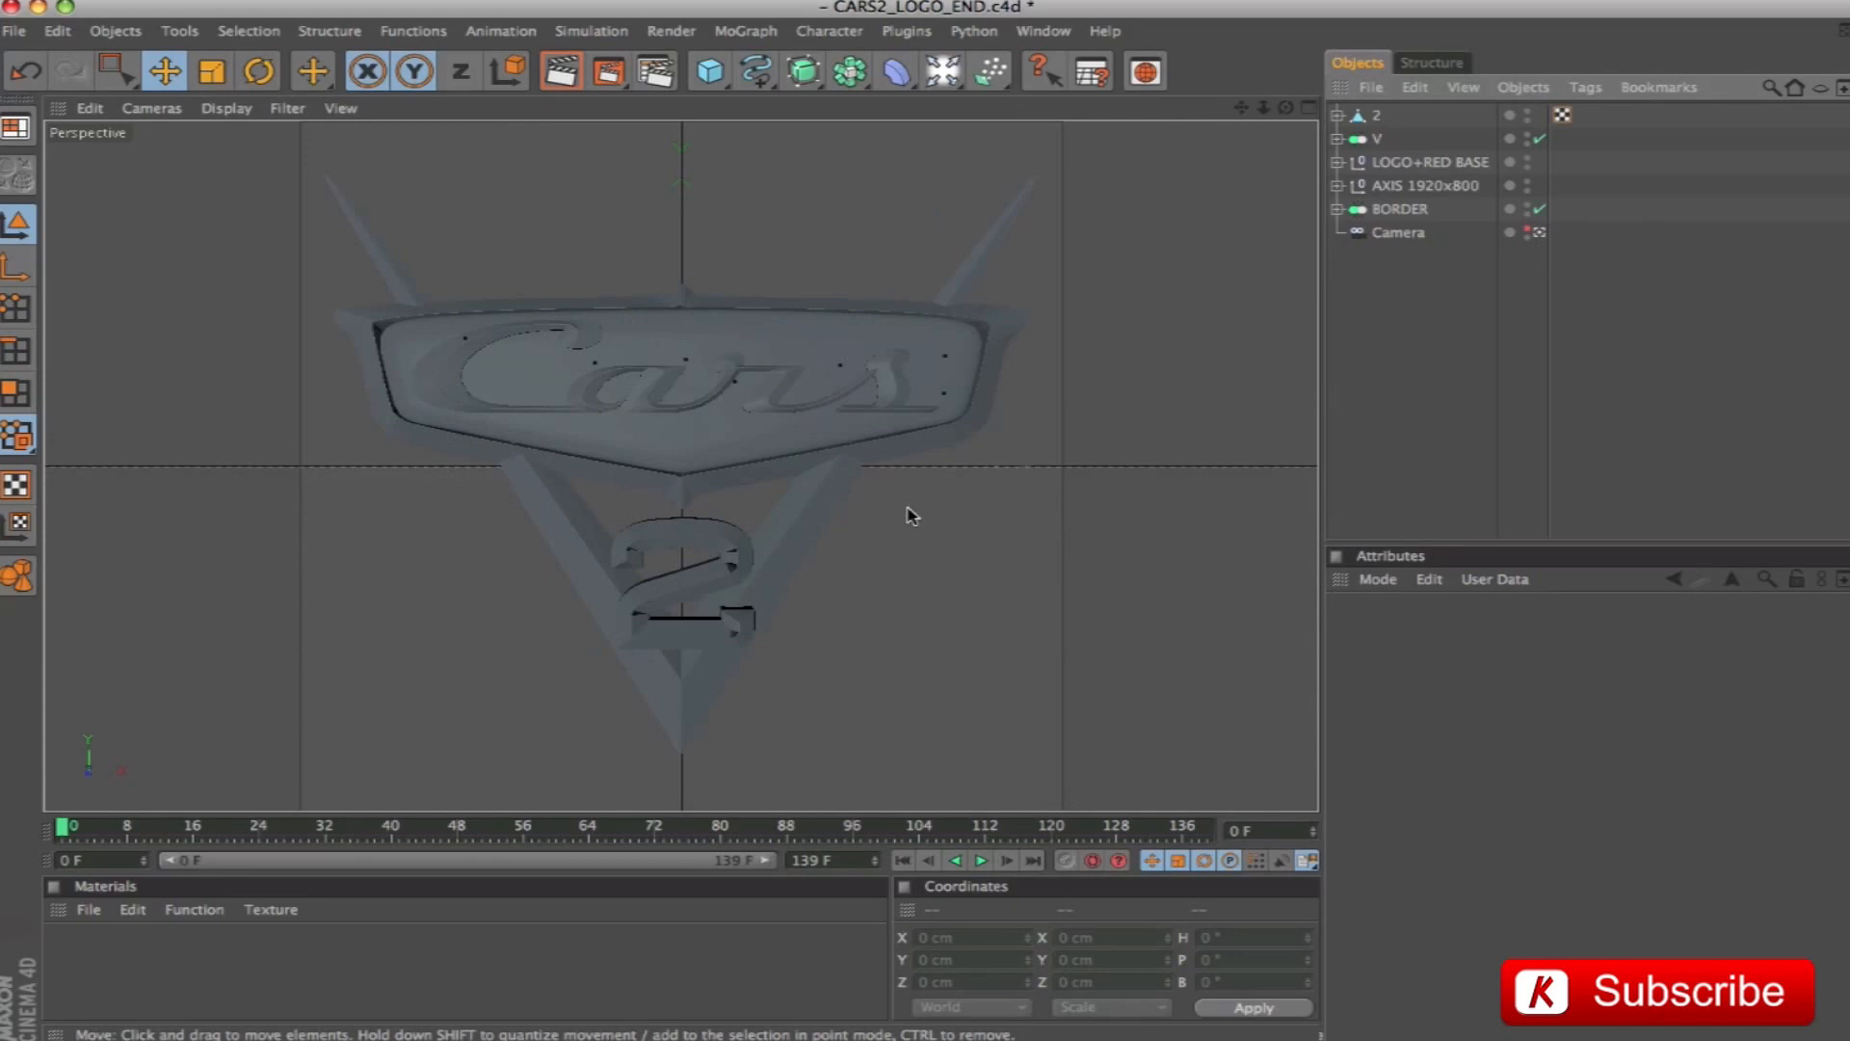
key(ctrl+r)
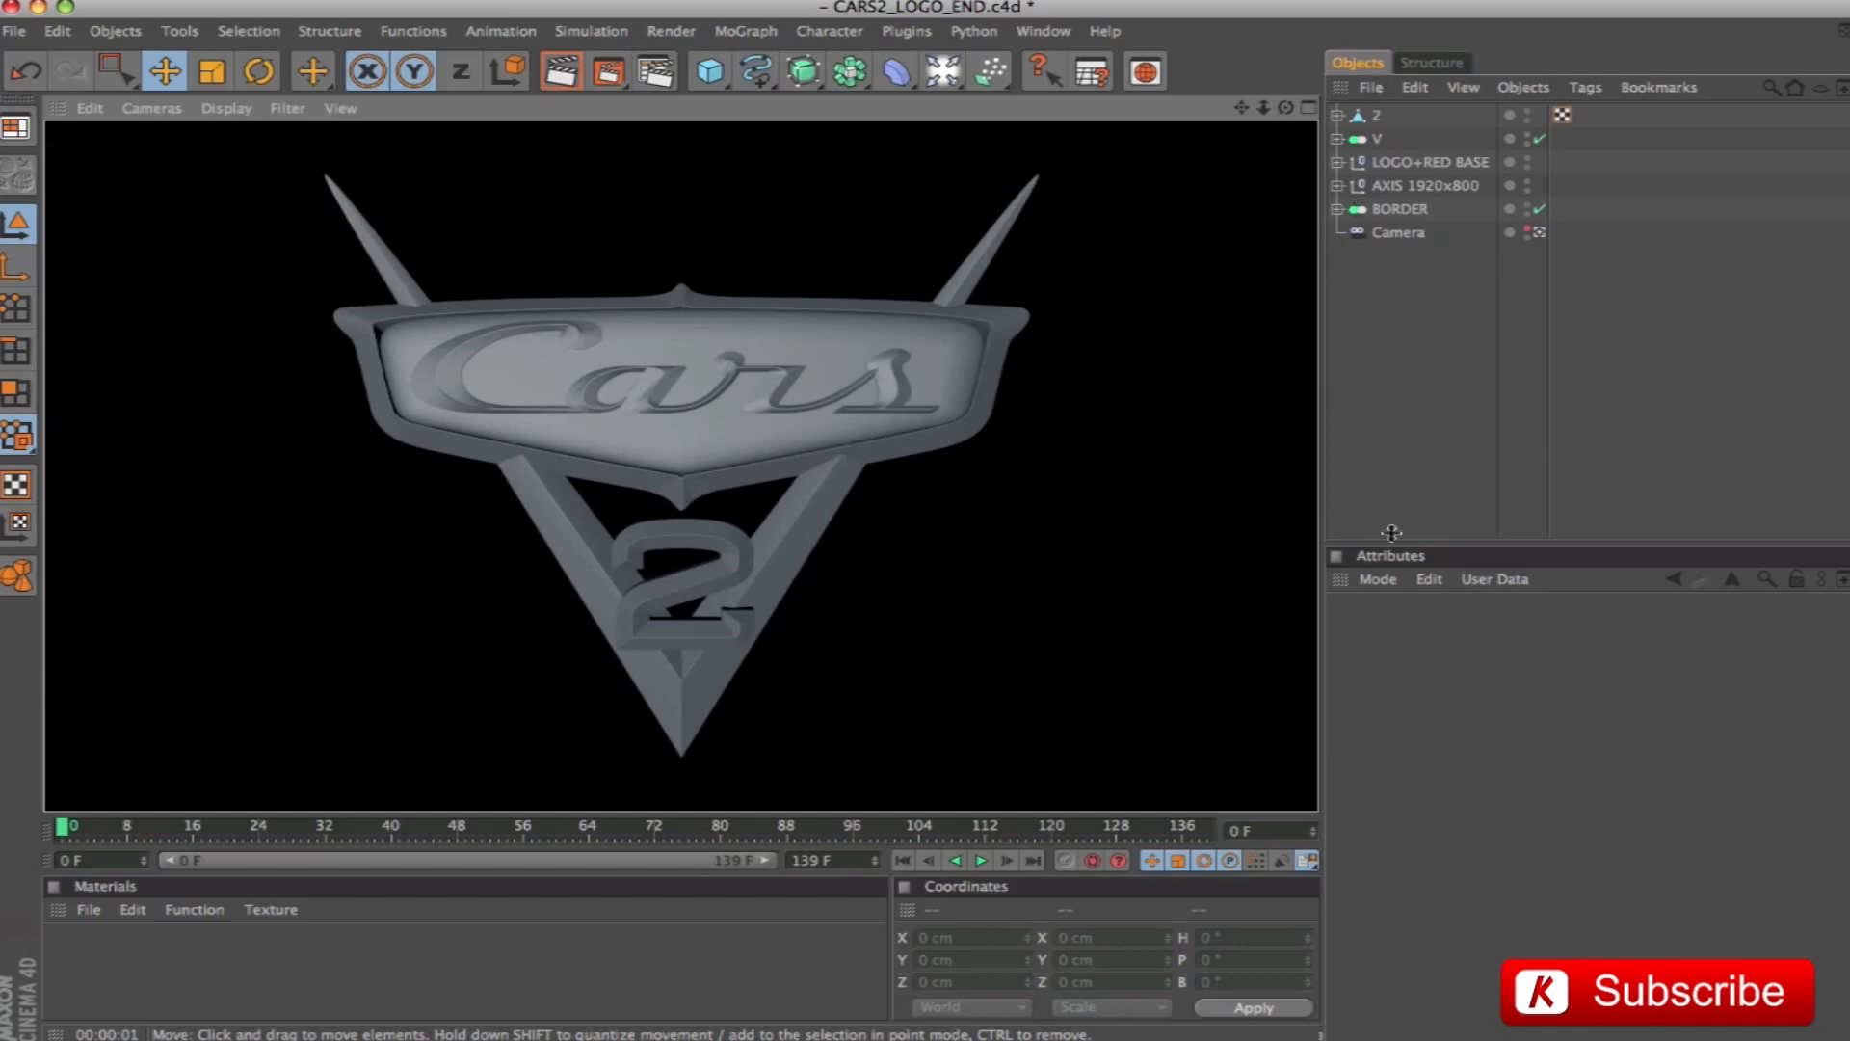
Set the Z position of the V_INSIDE spline's lowest point to -23 cm and return to model mode
click(1378, 141)
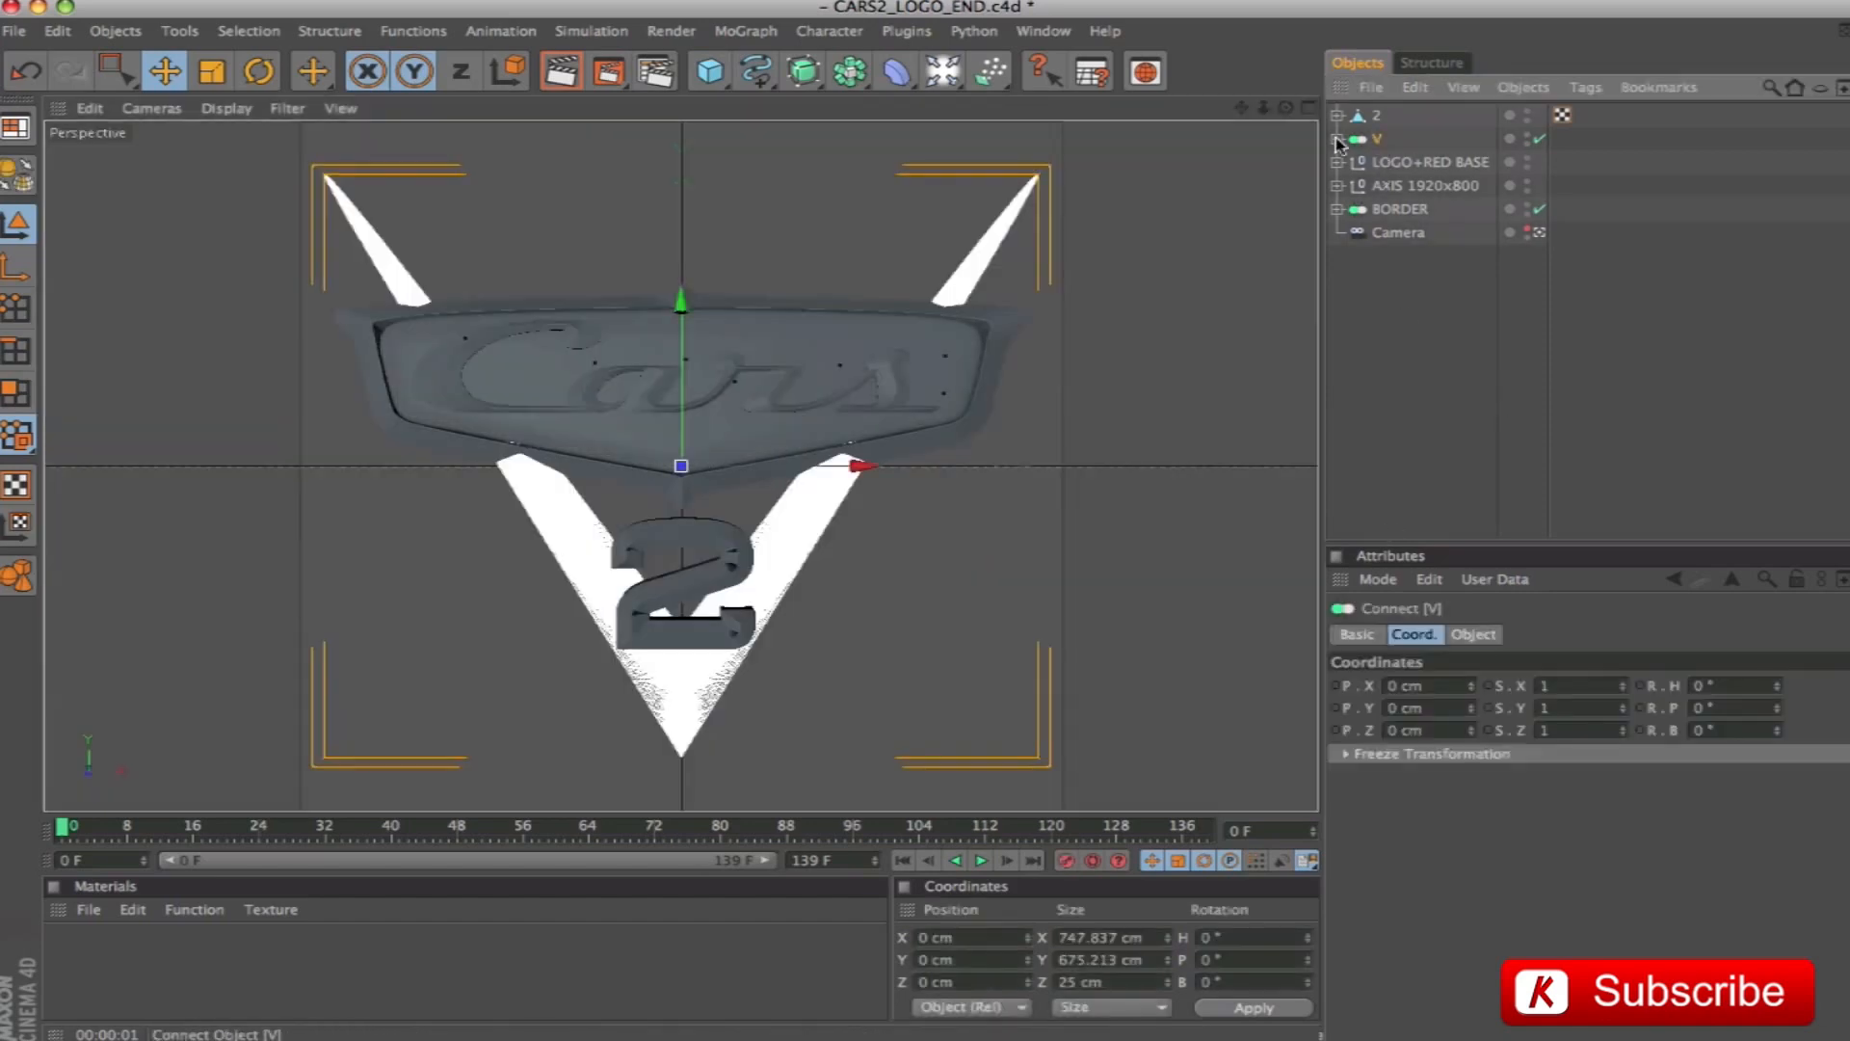
click(1336, 139)
click(1375, 165)
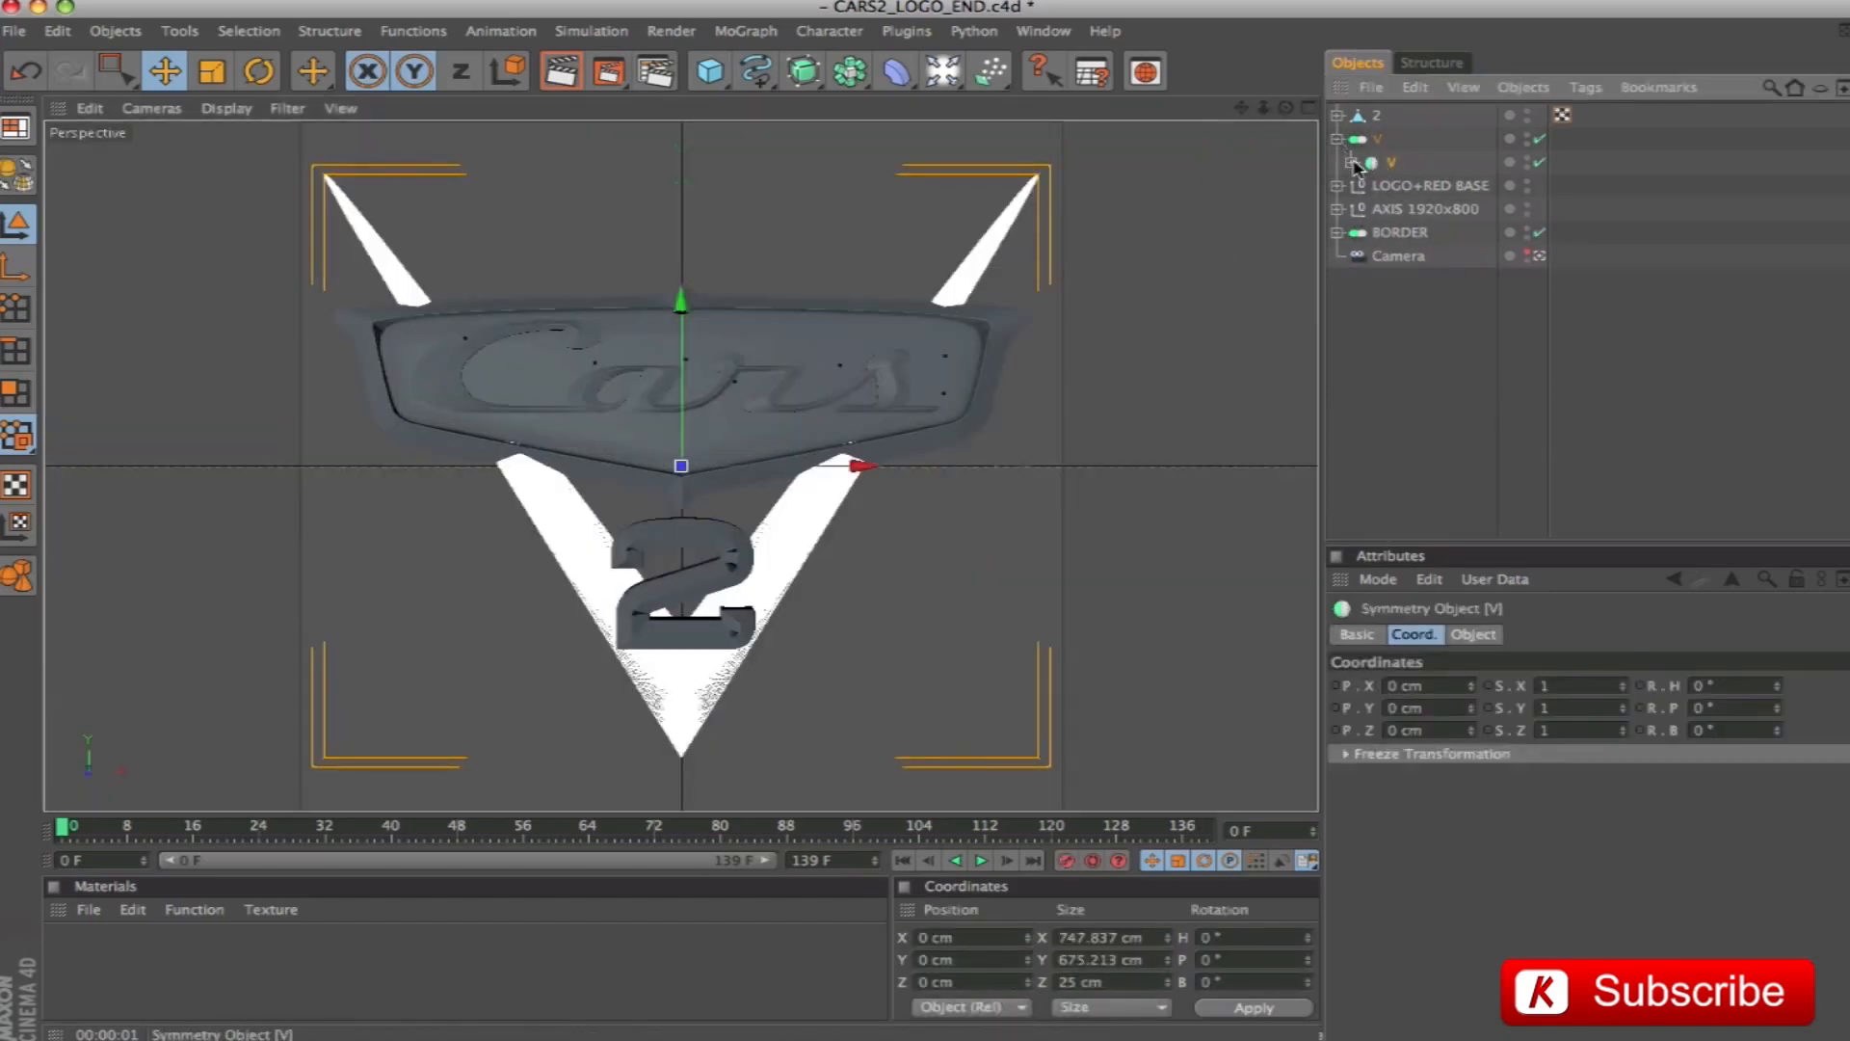
click(1352, 162)
click(1443, 262)
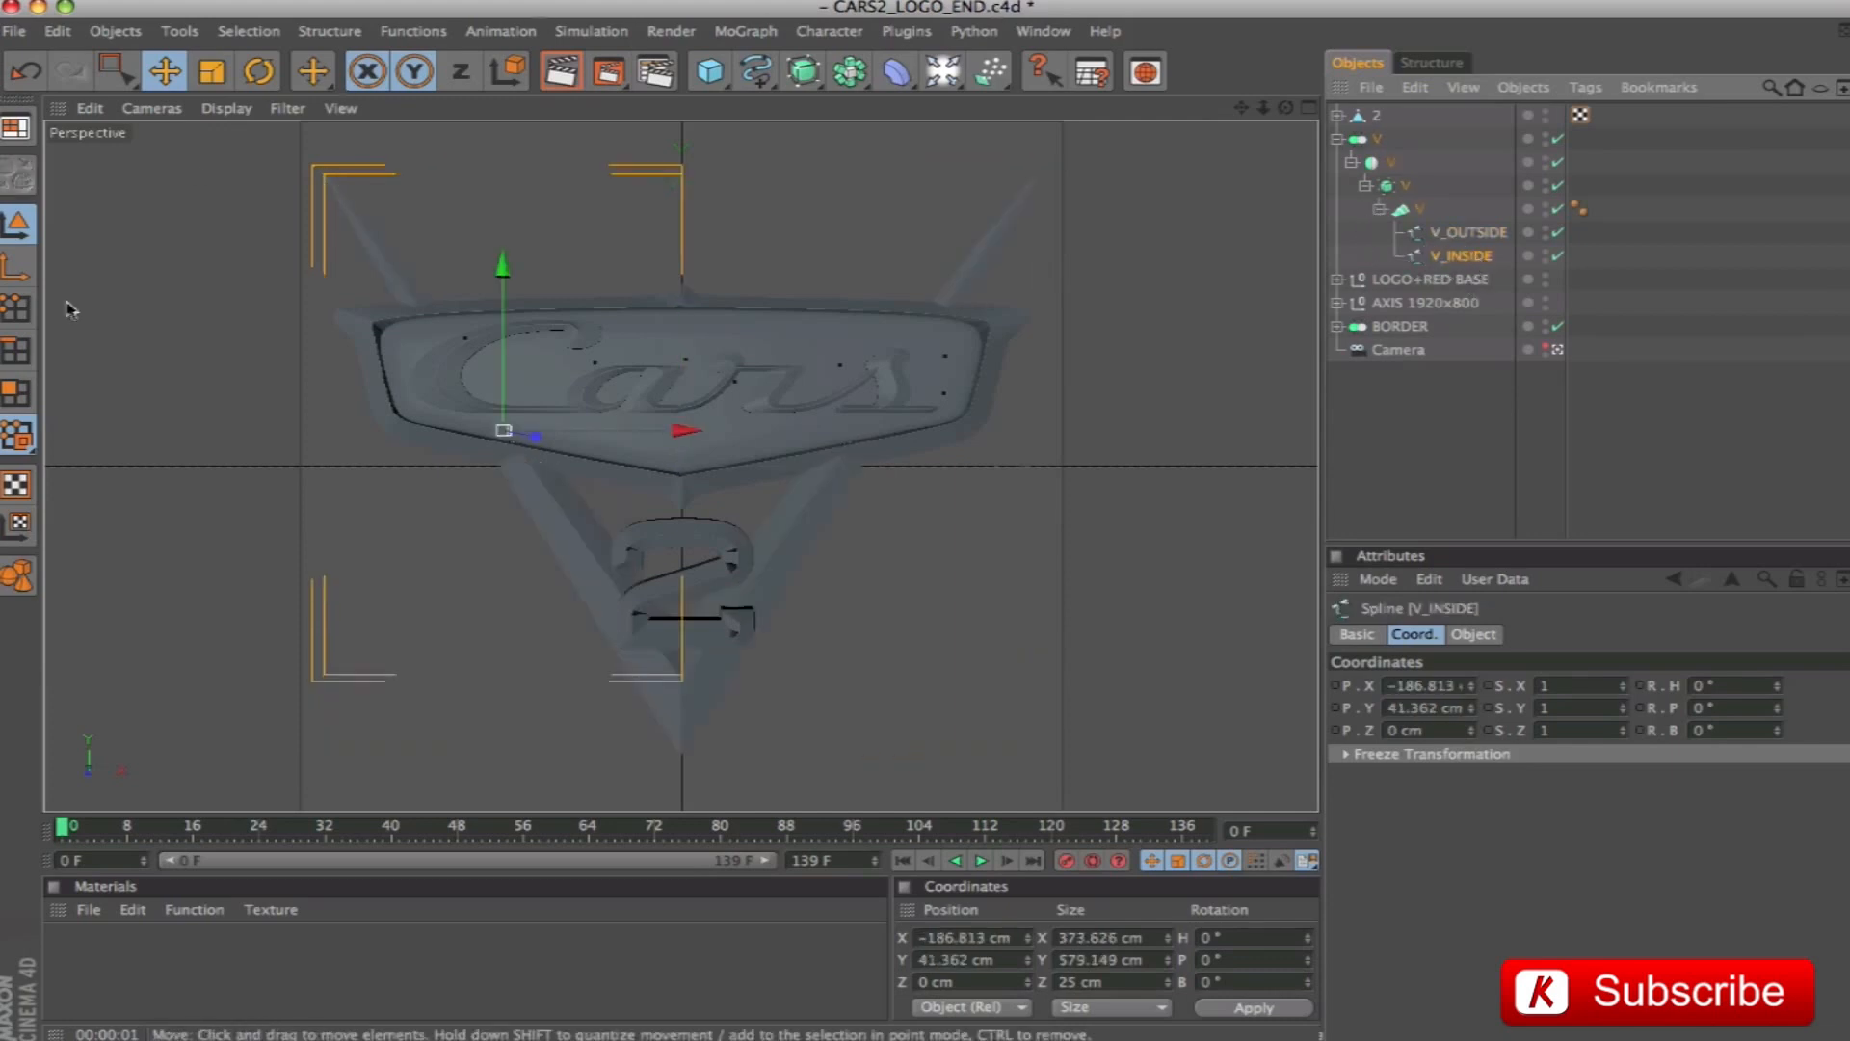
click(34, 307)
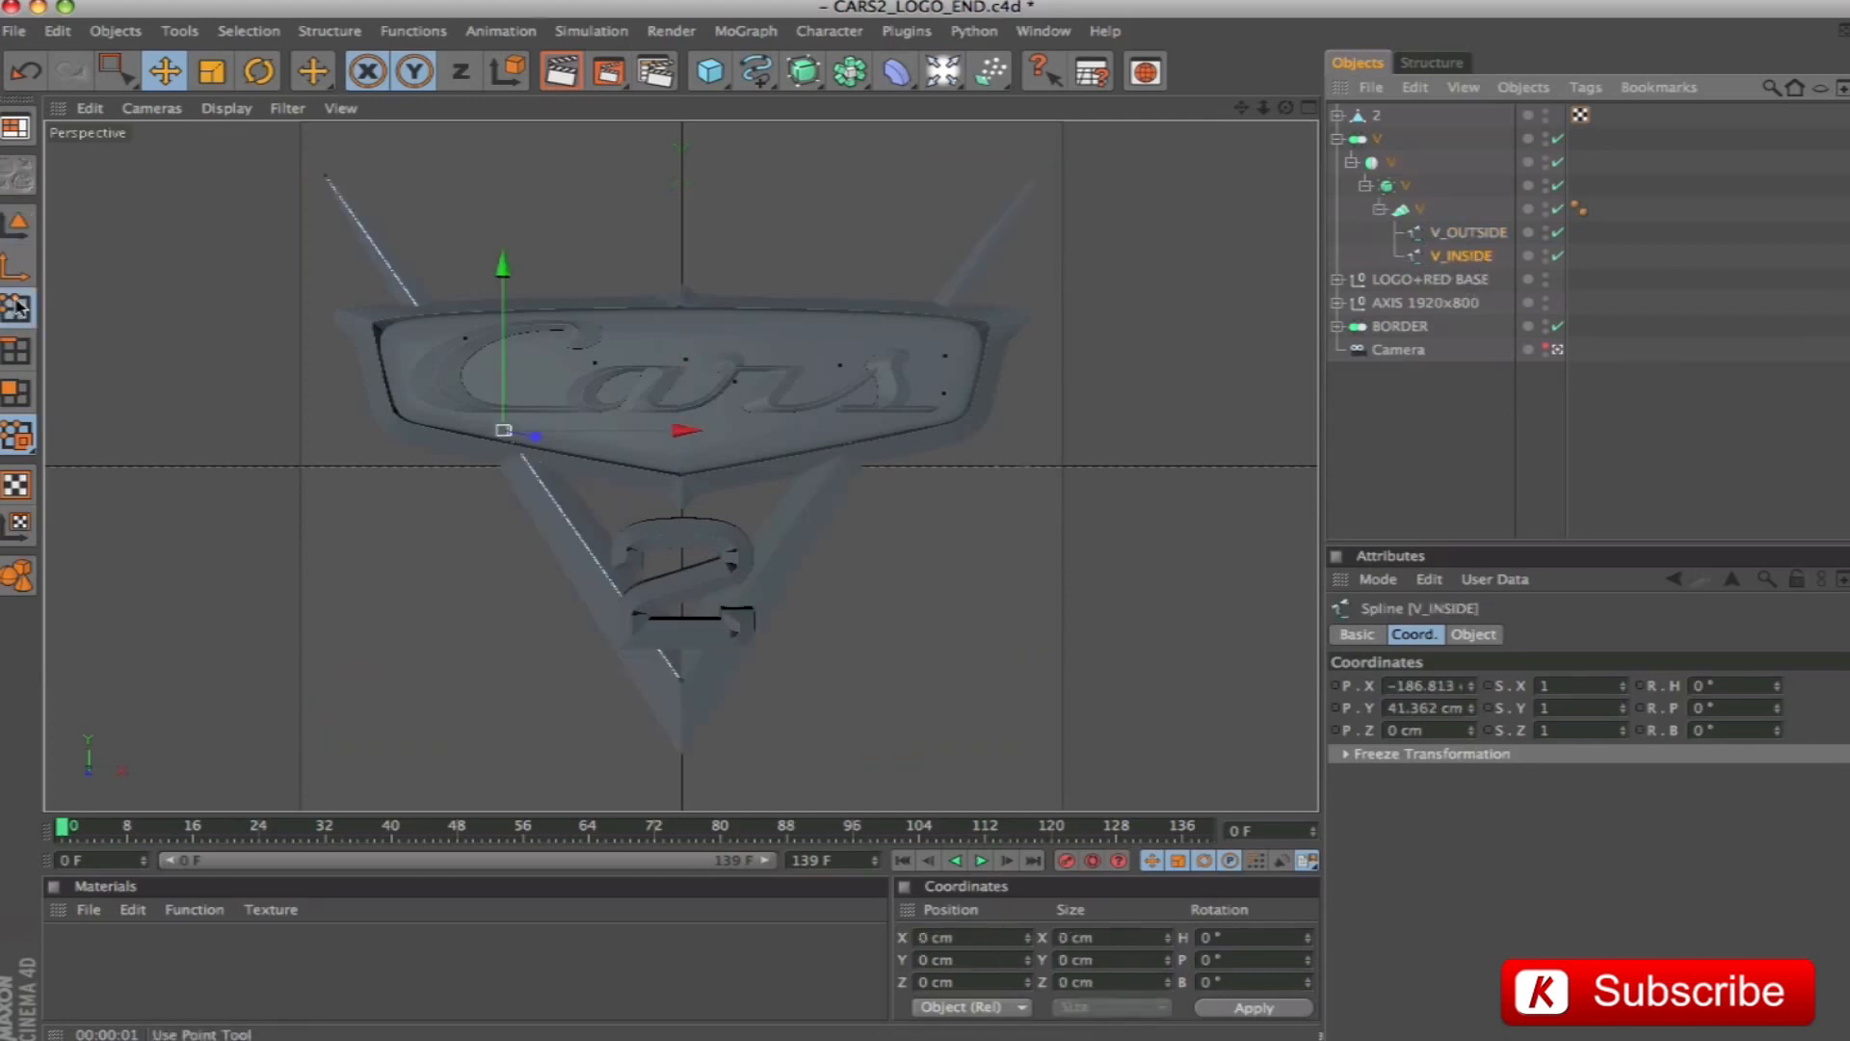
click(126, 72)
drag(764, 657, 658, 726)
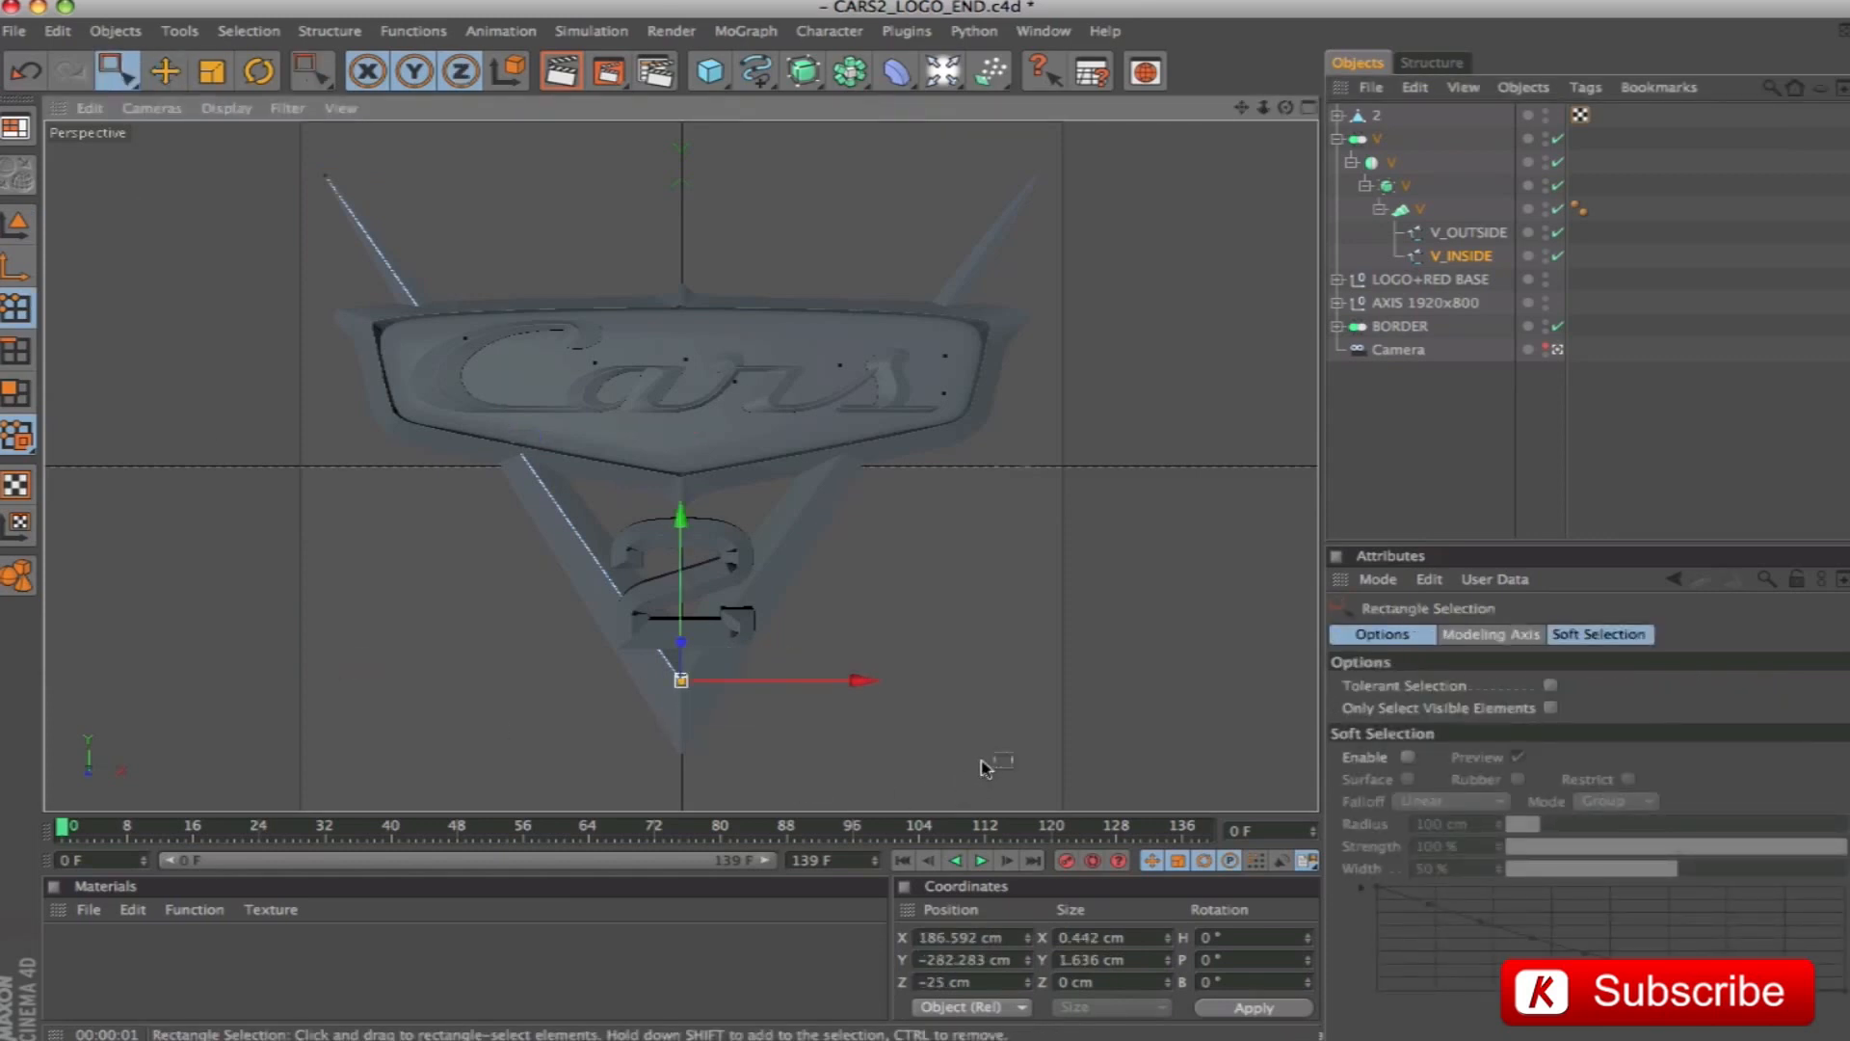
click(936, 983)
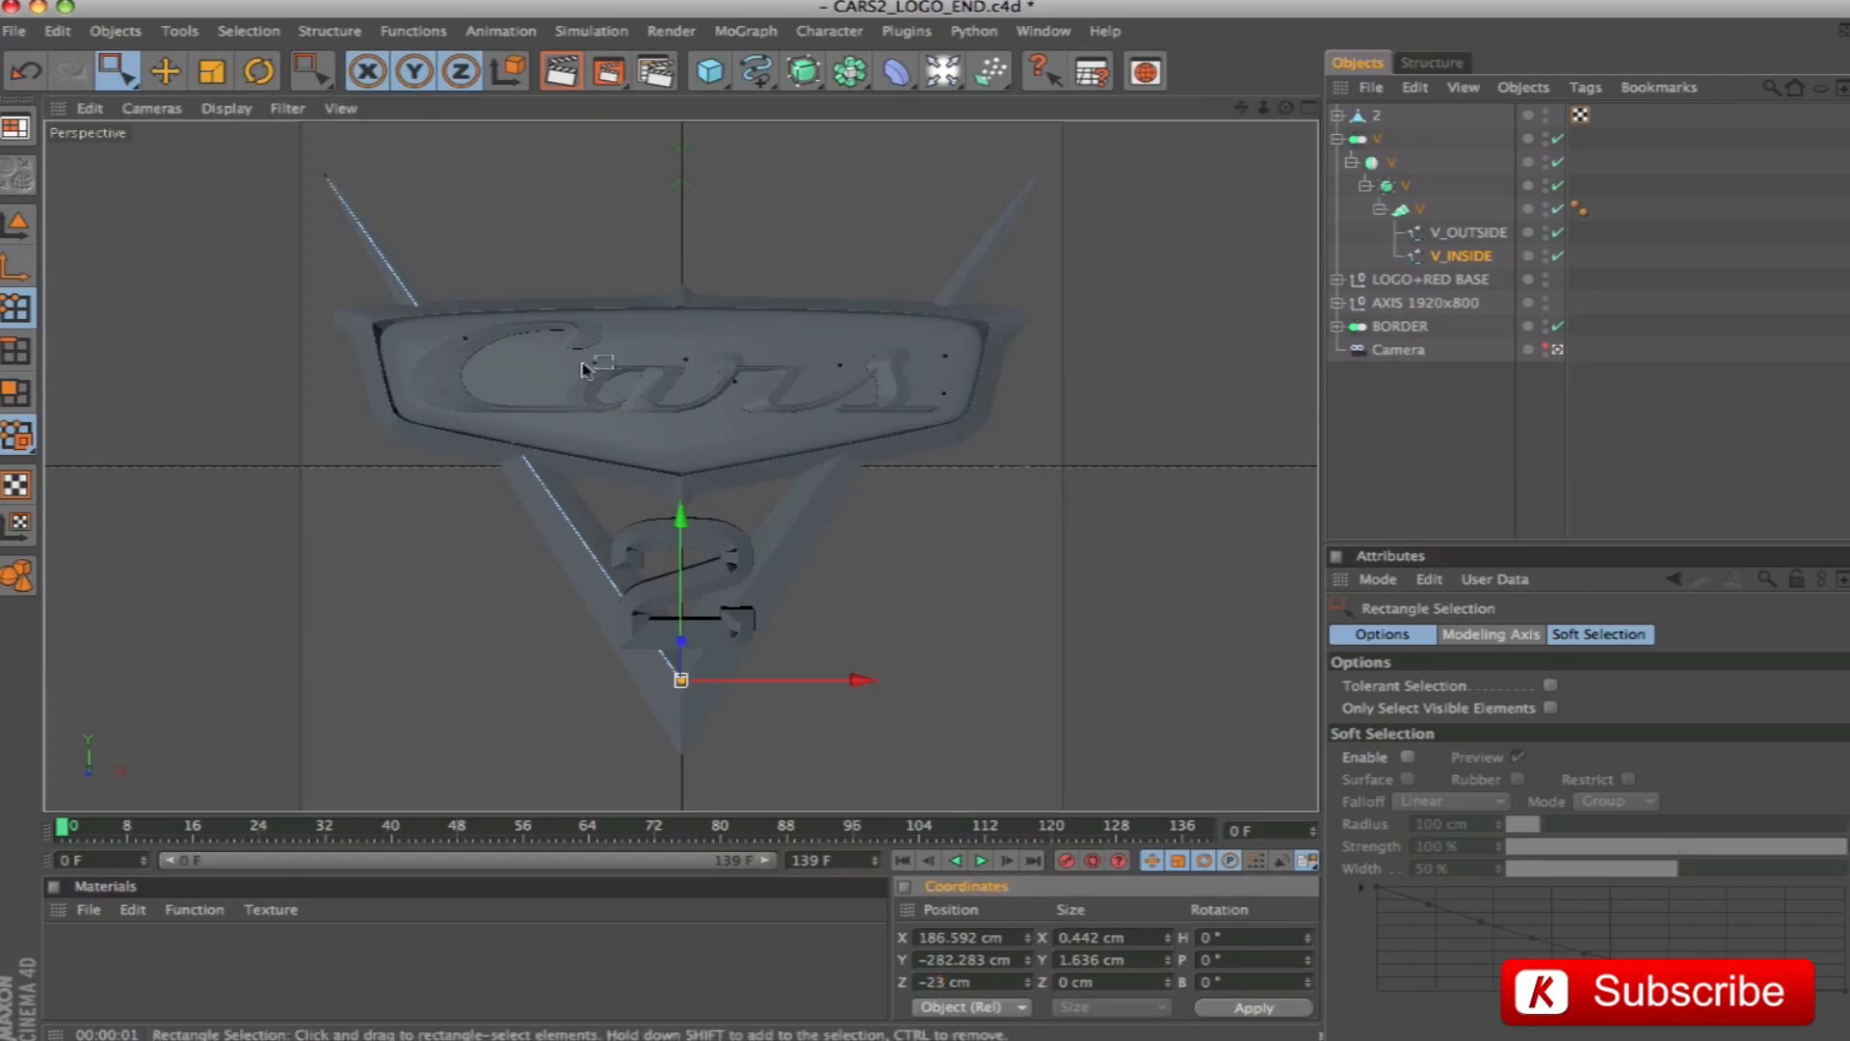
click(17, 224)
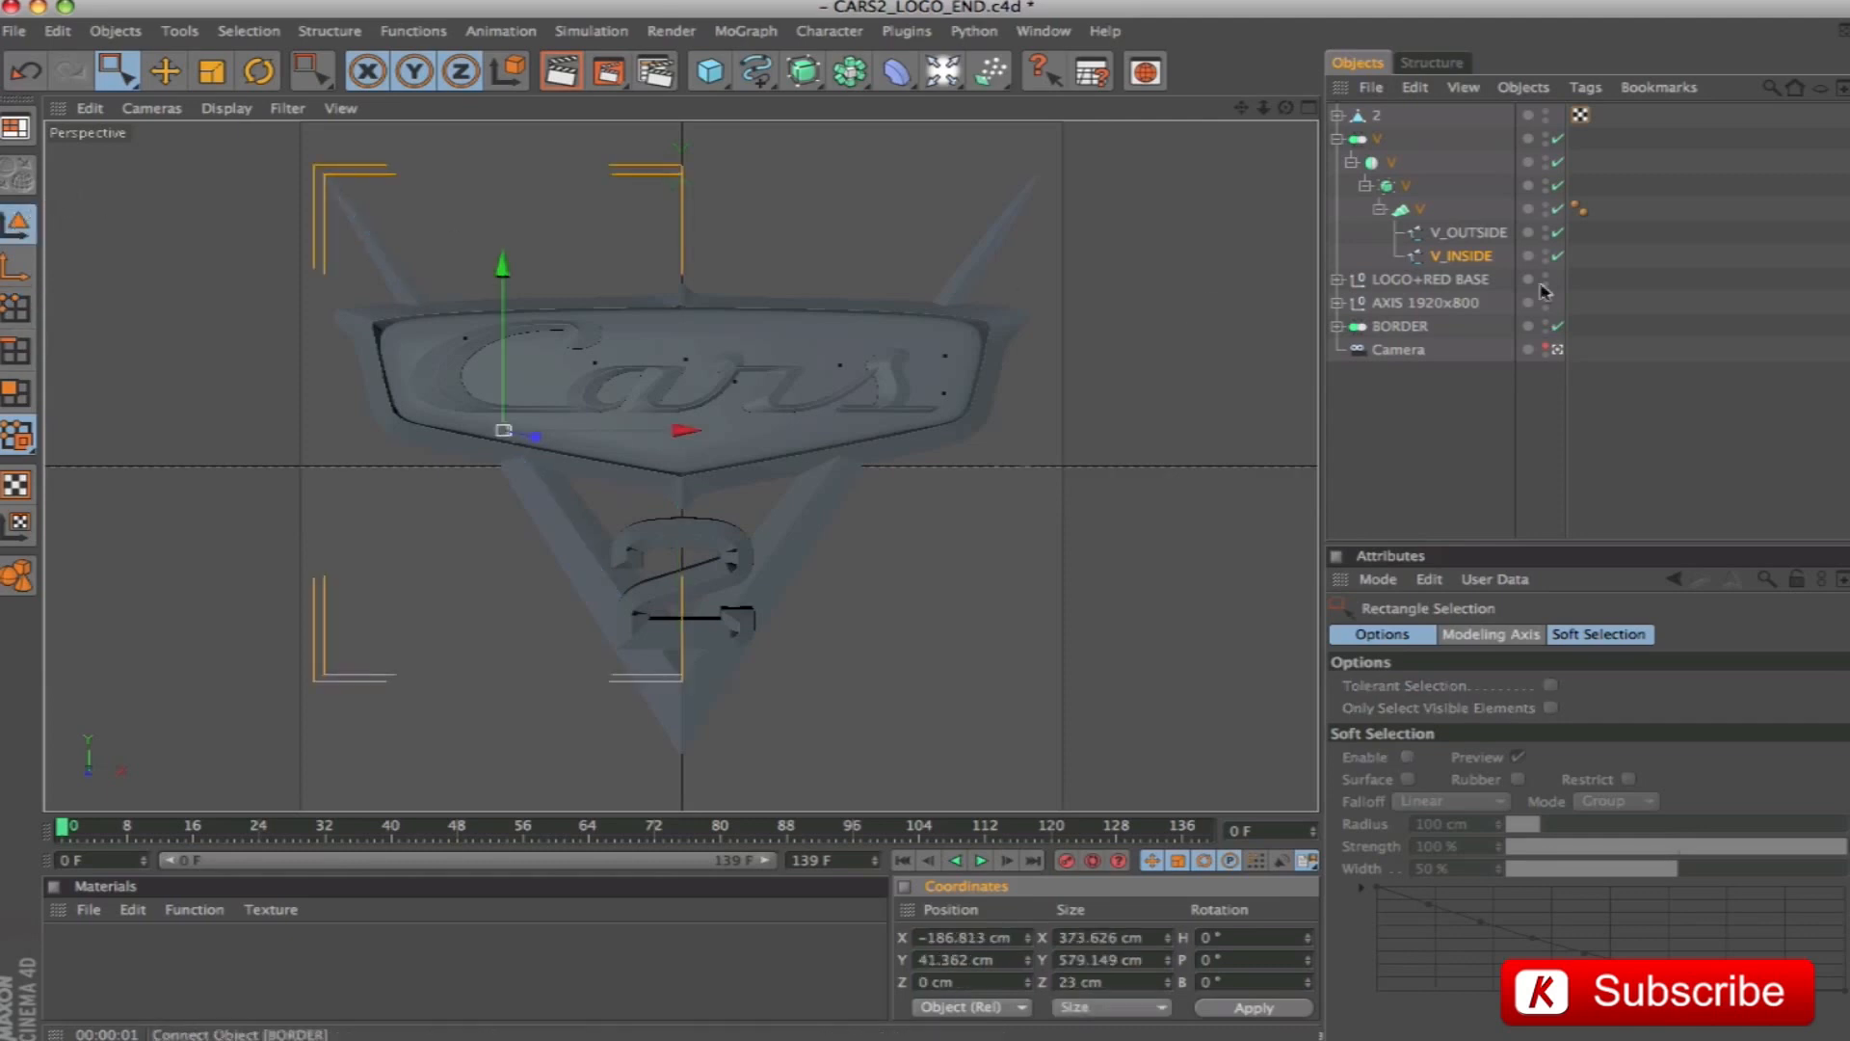
Collapse the V hierarchy, deselect everything and render a preview of the adjusted logo
click(1338, 139)
click(1361, 140)
click(1382, 396)
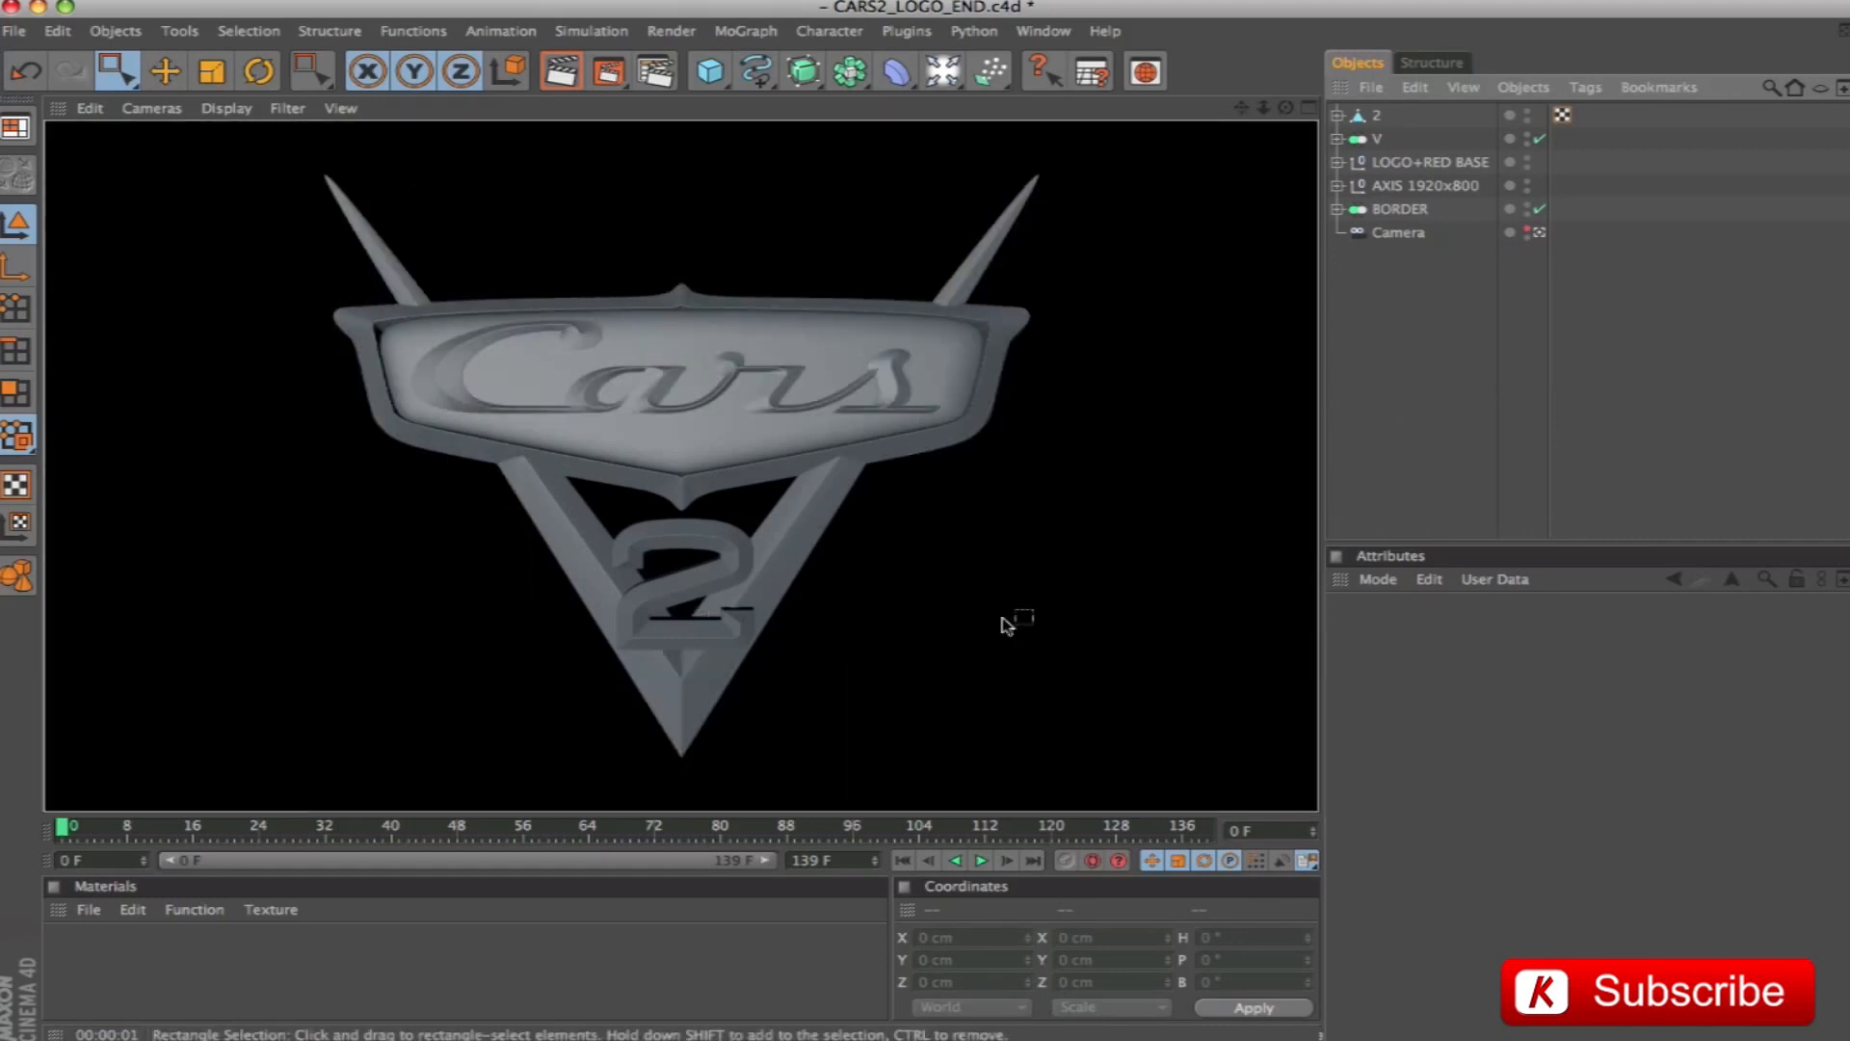
click(1387, 395)
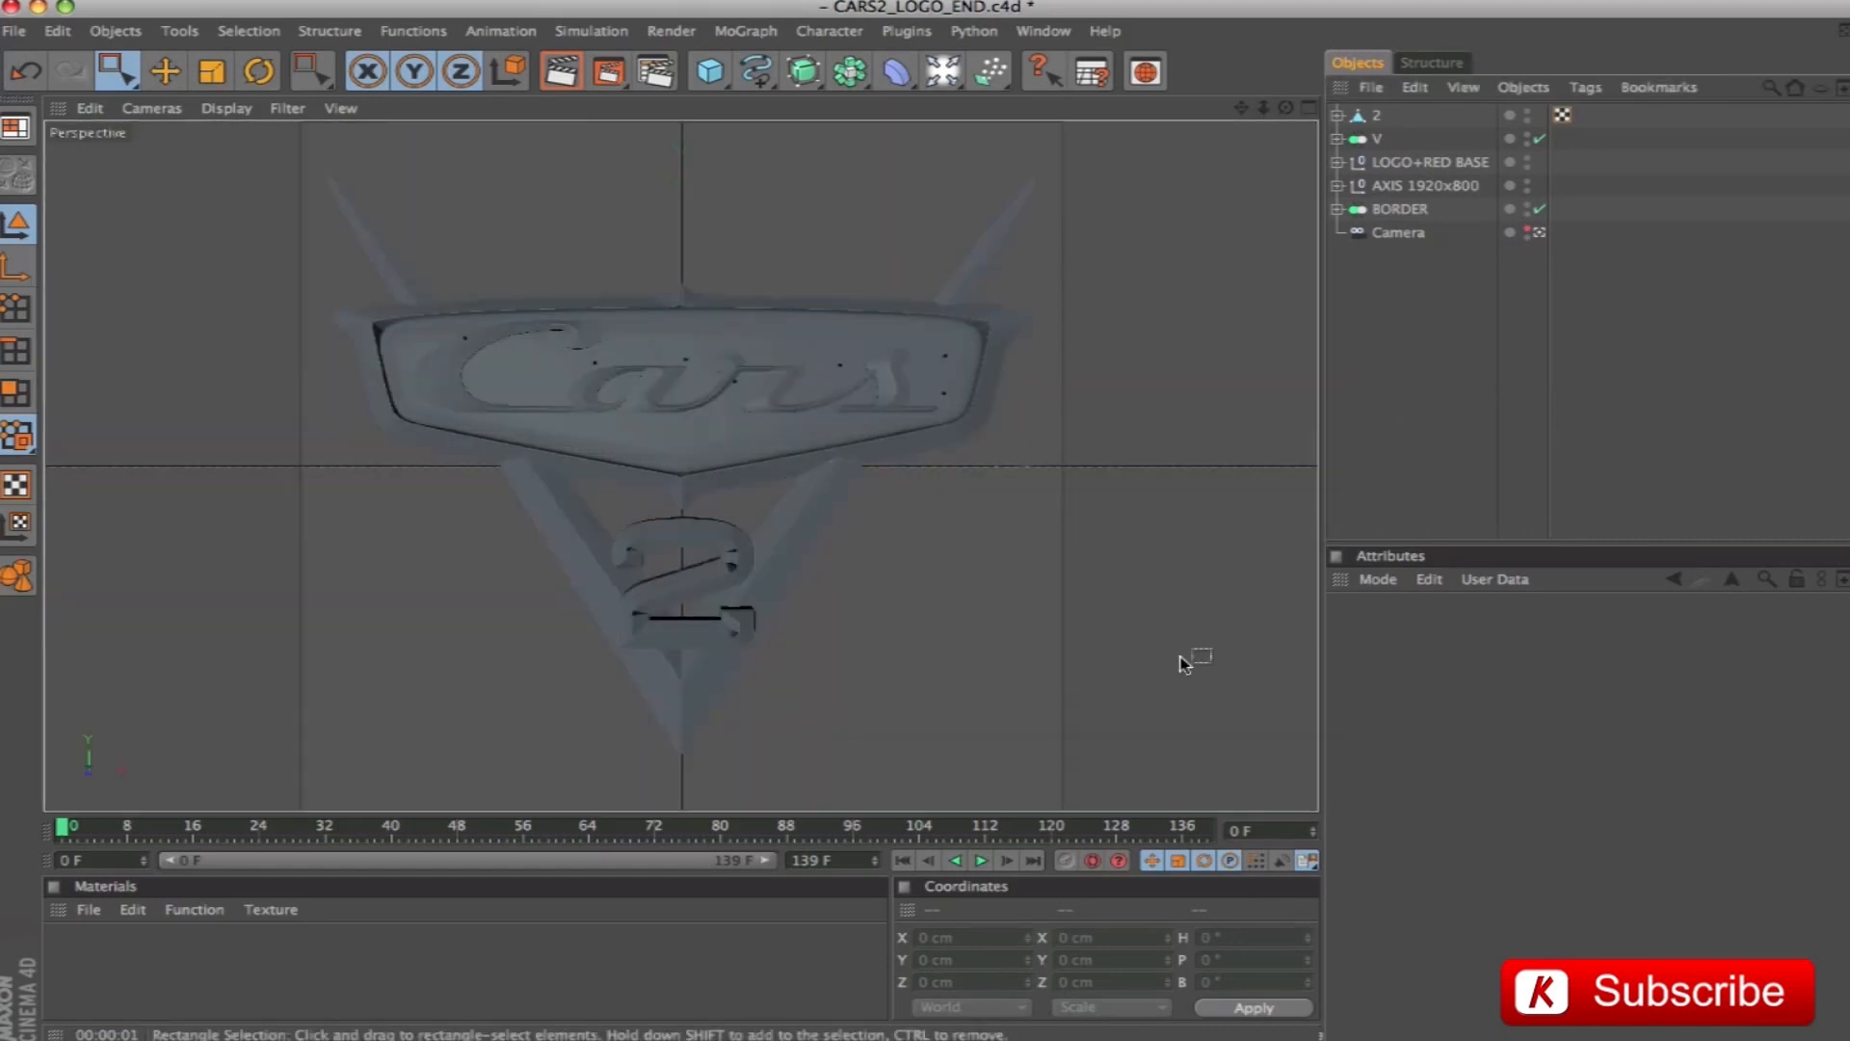
Examine how the parts fit together from an angle outside the camera view, and return to the camera
click(1539, 232)
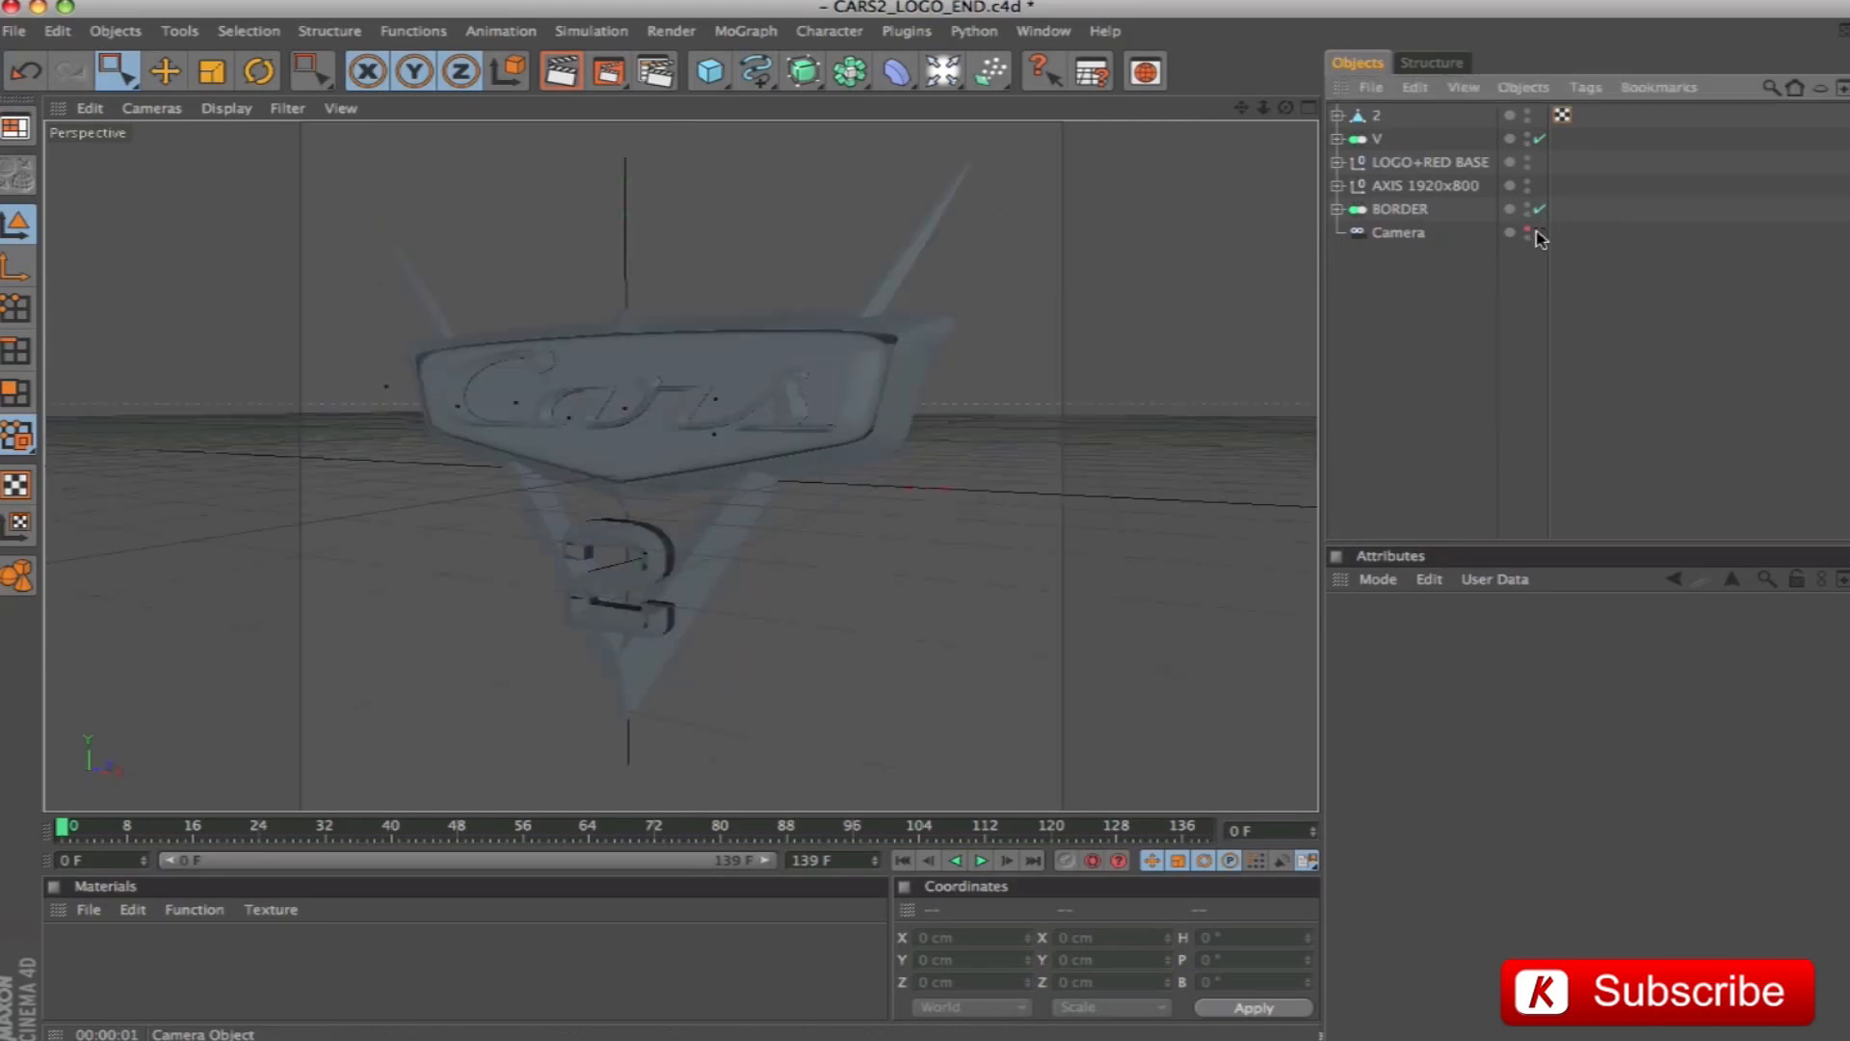
alt+drag(903, 512, 858, 555)
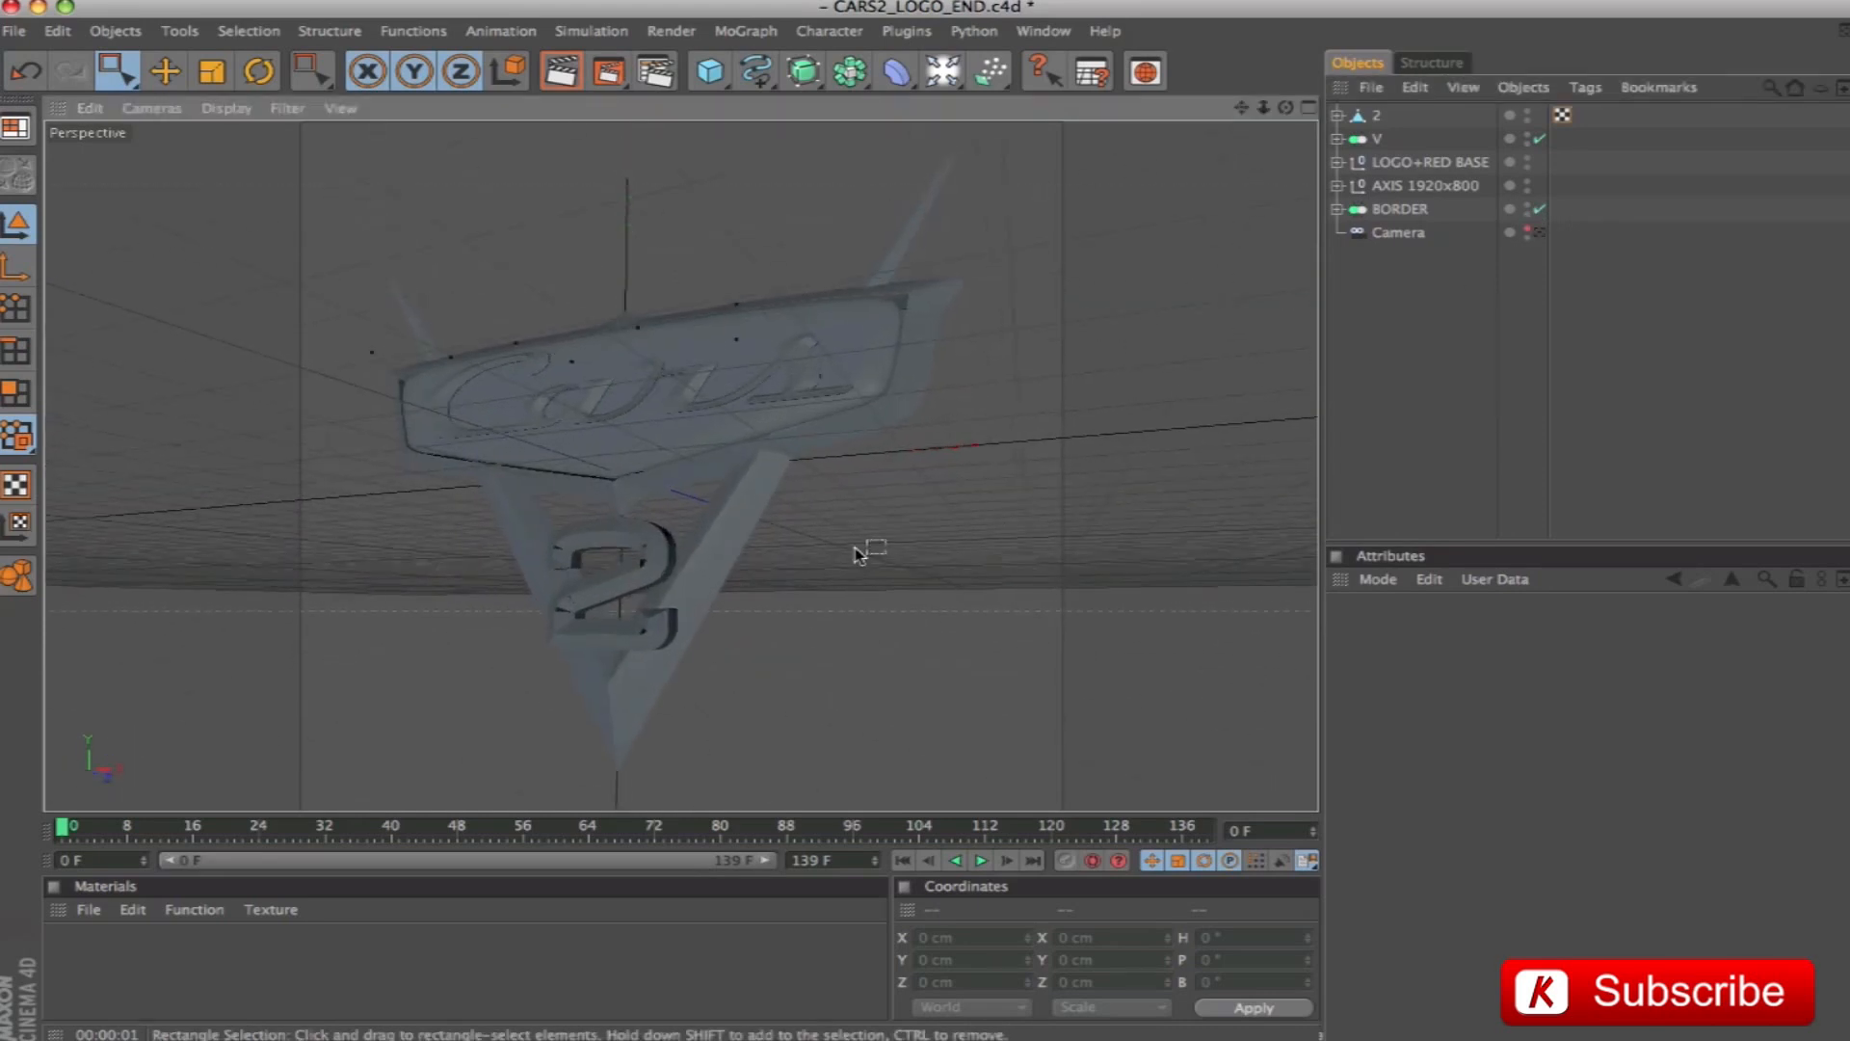
key(ctrl+r)
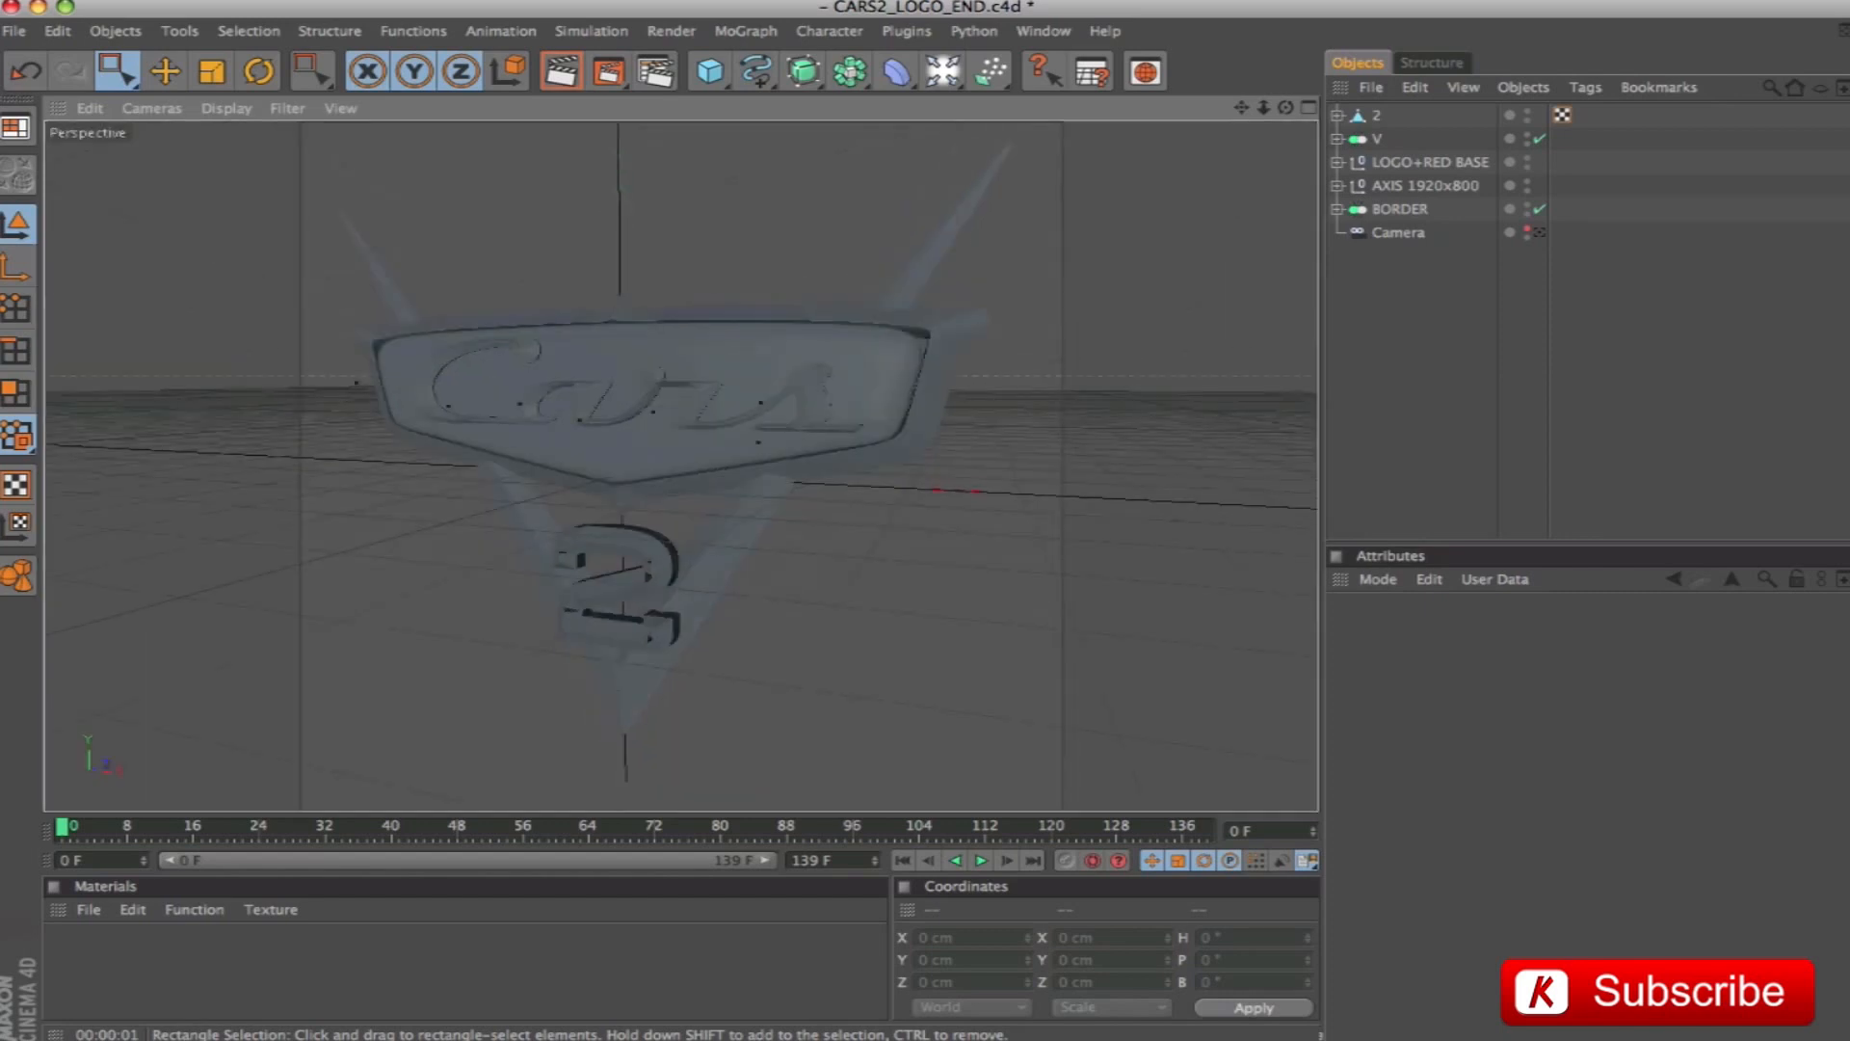
click(1540, 232)
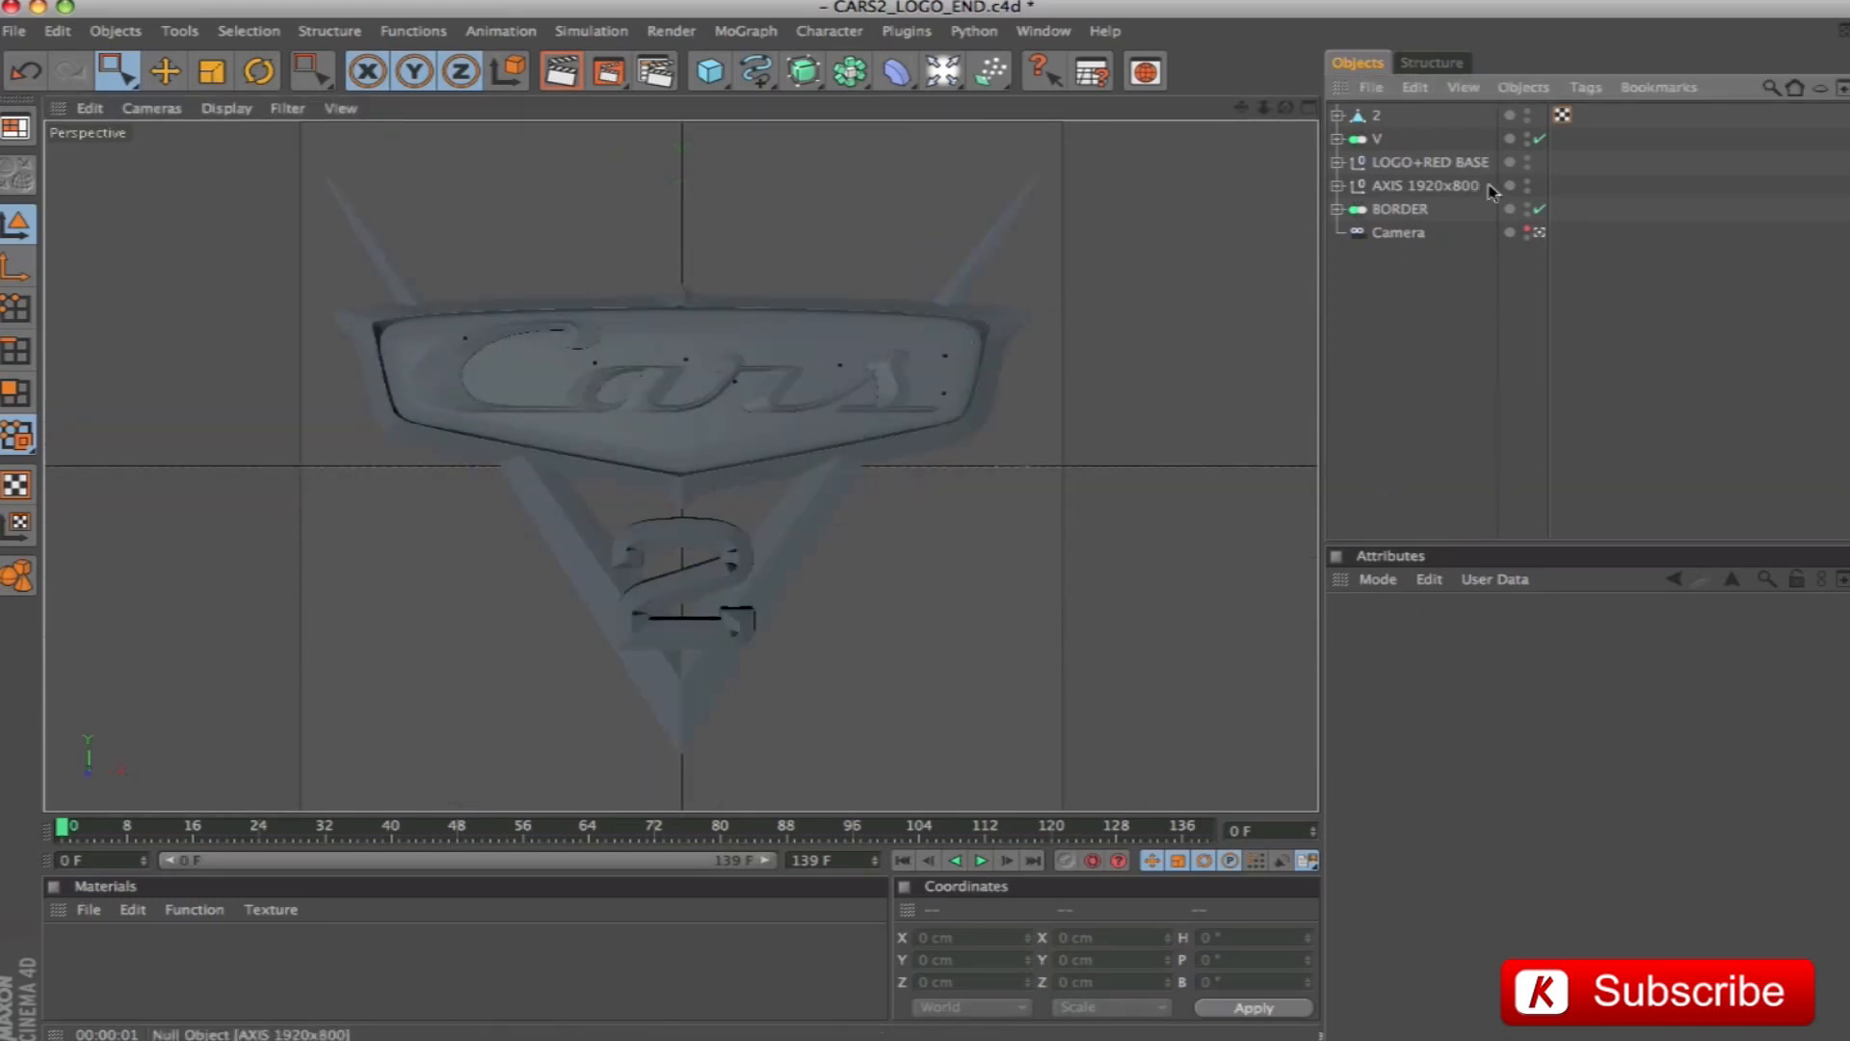
Move RED BASE out of the LOGO+RED BASE group to the top of the object hierarchy
click(1337, 162)
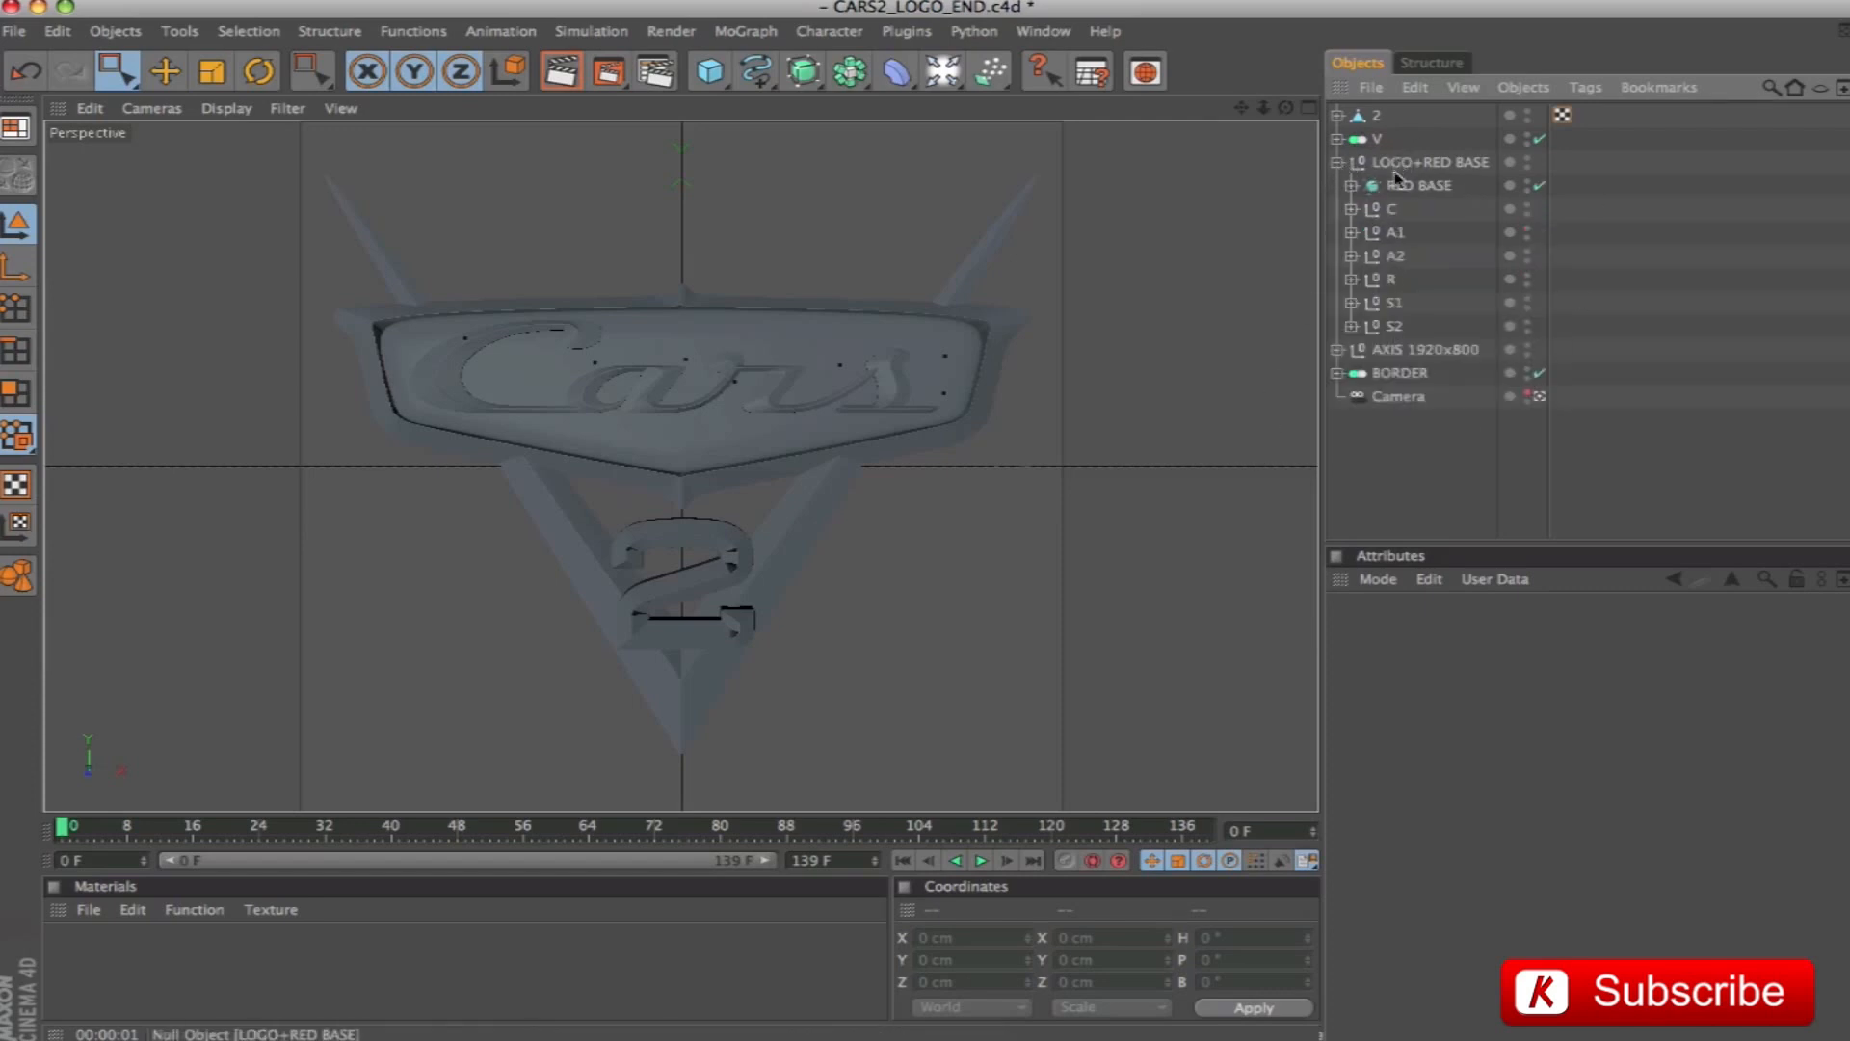
click(1415, 186)
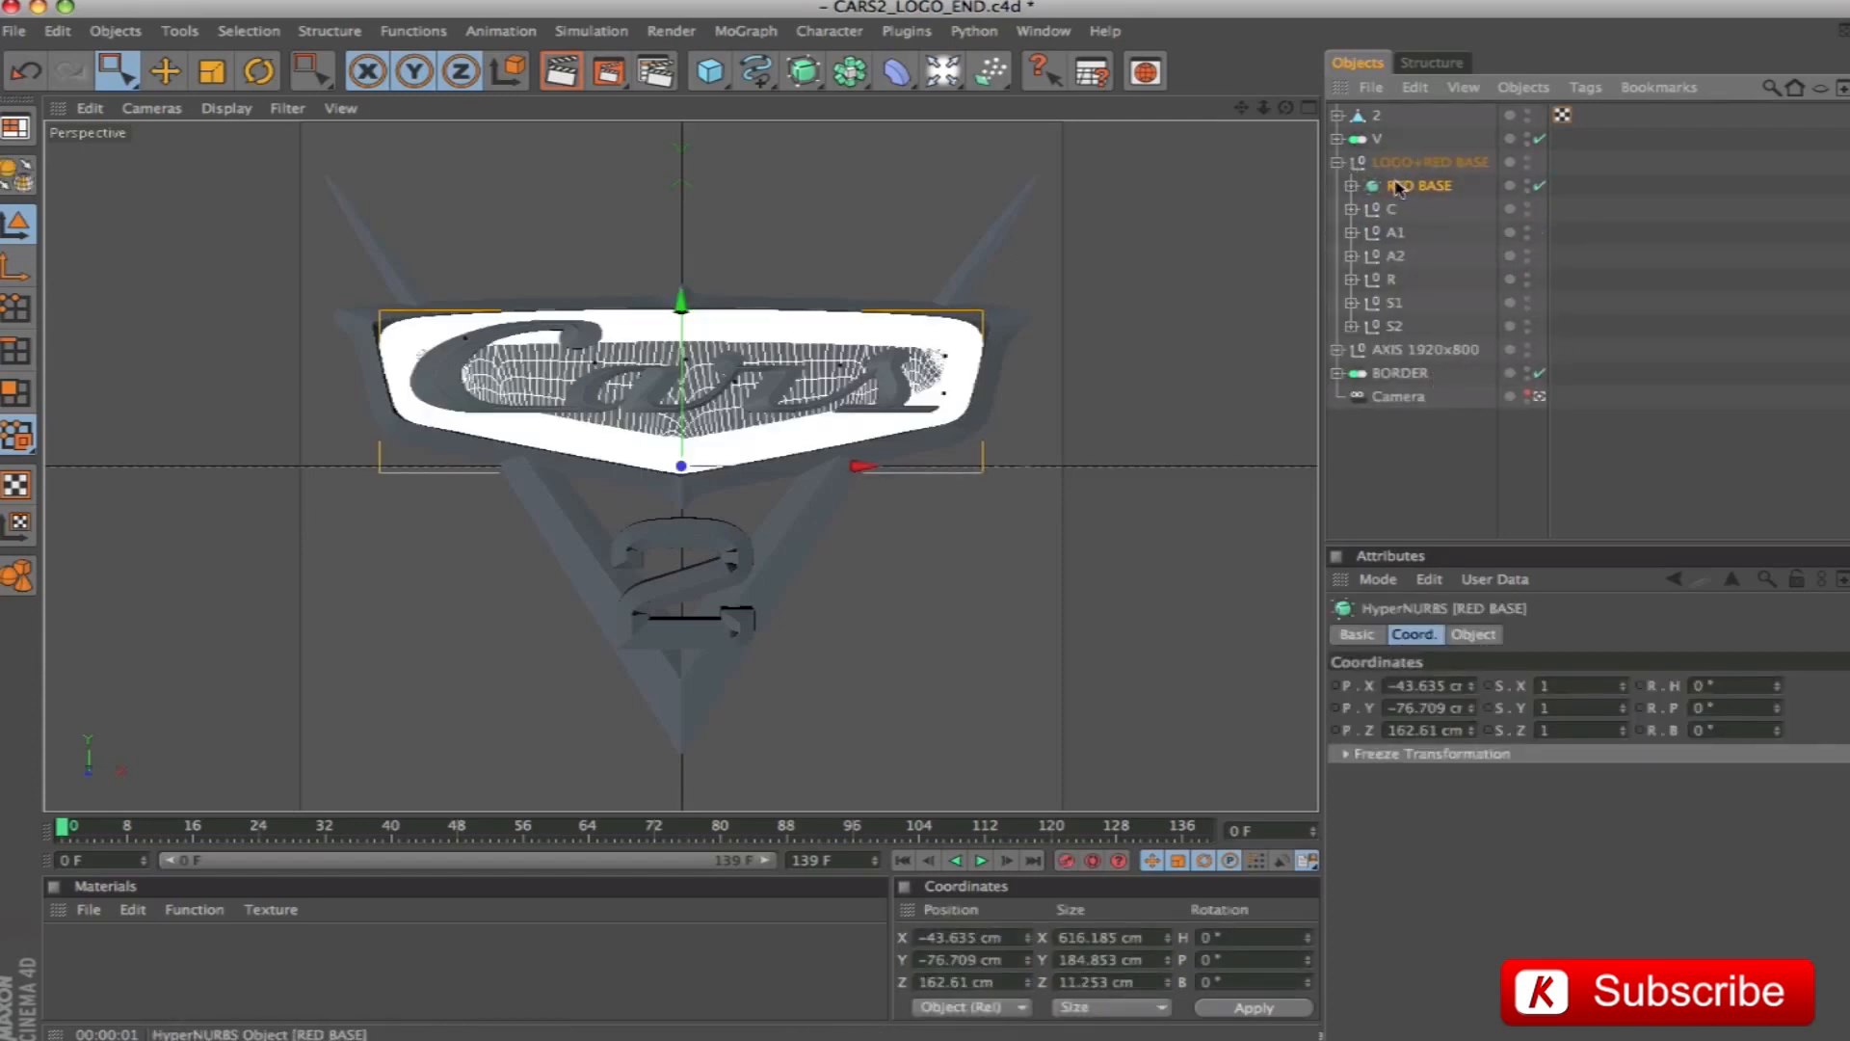
drag(1388, 114, 1387, 111)
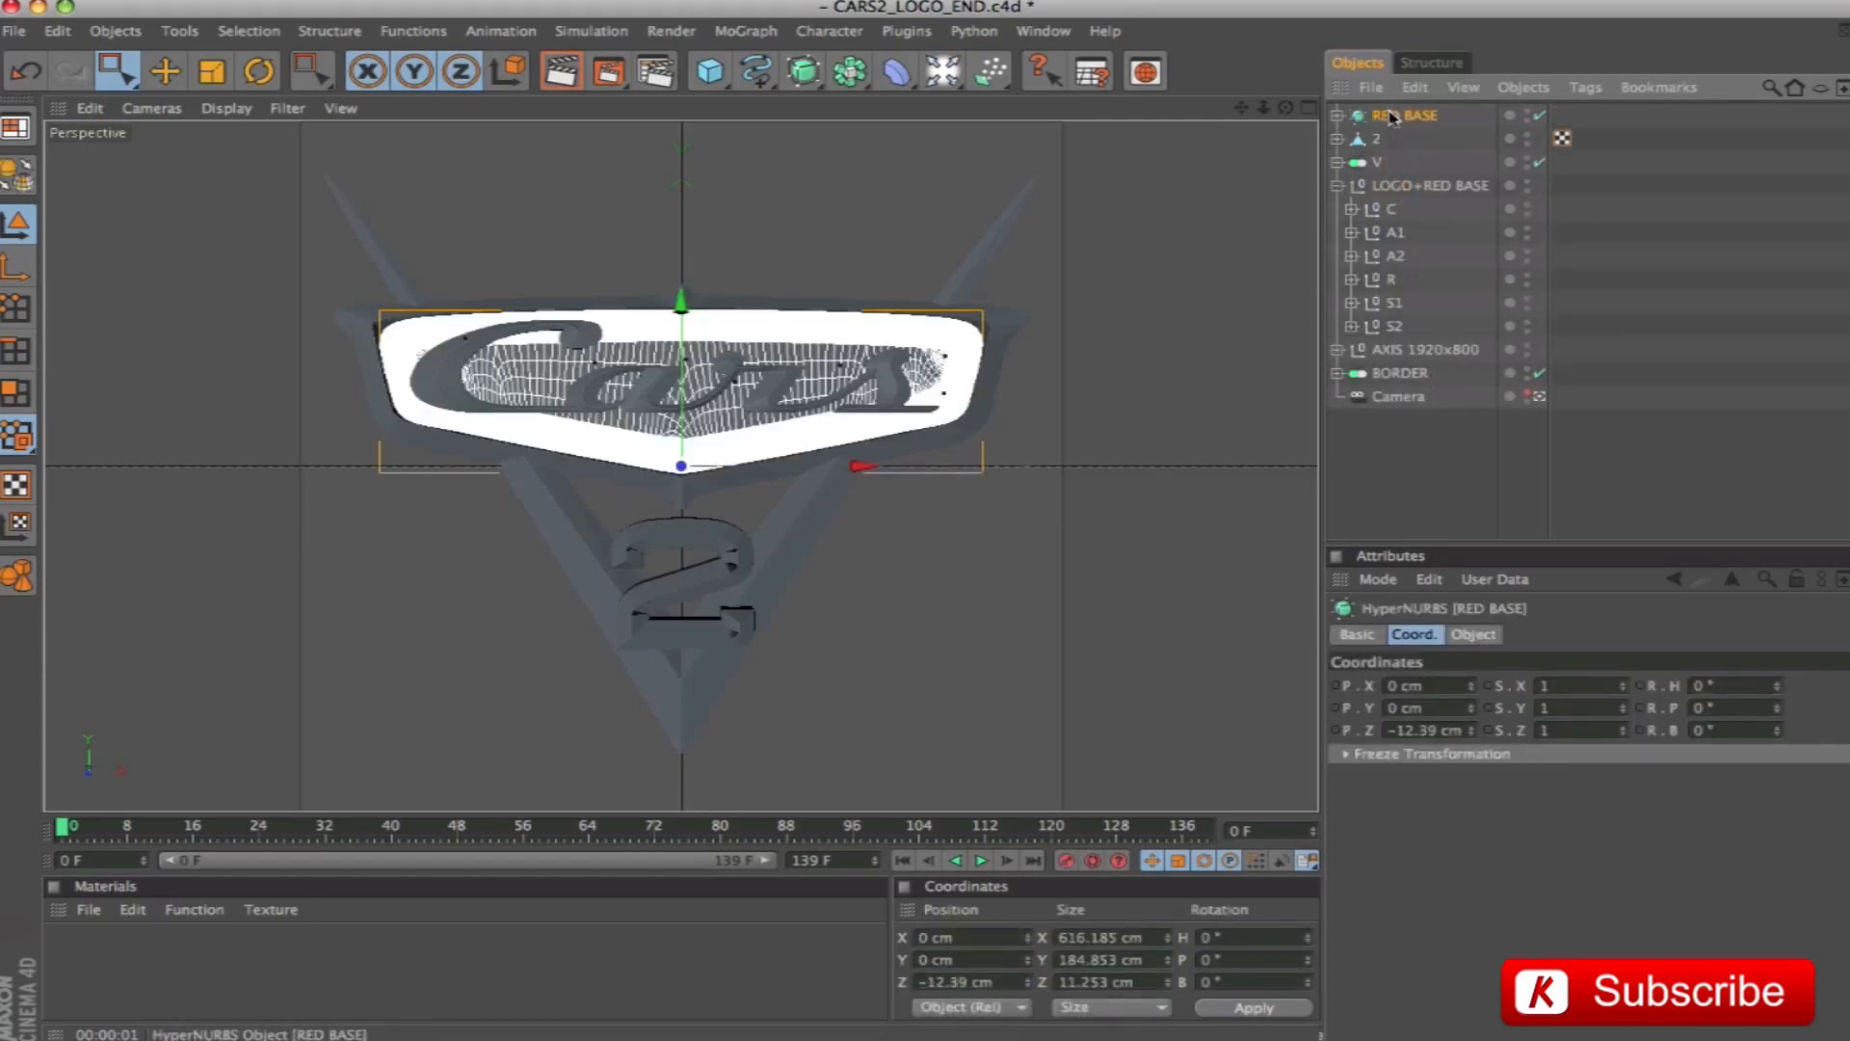
click(1338, 185)
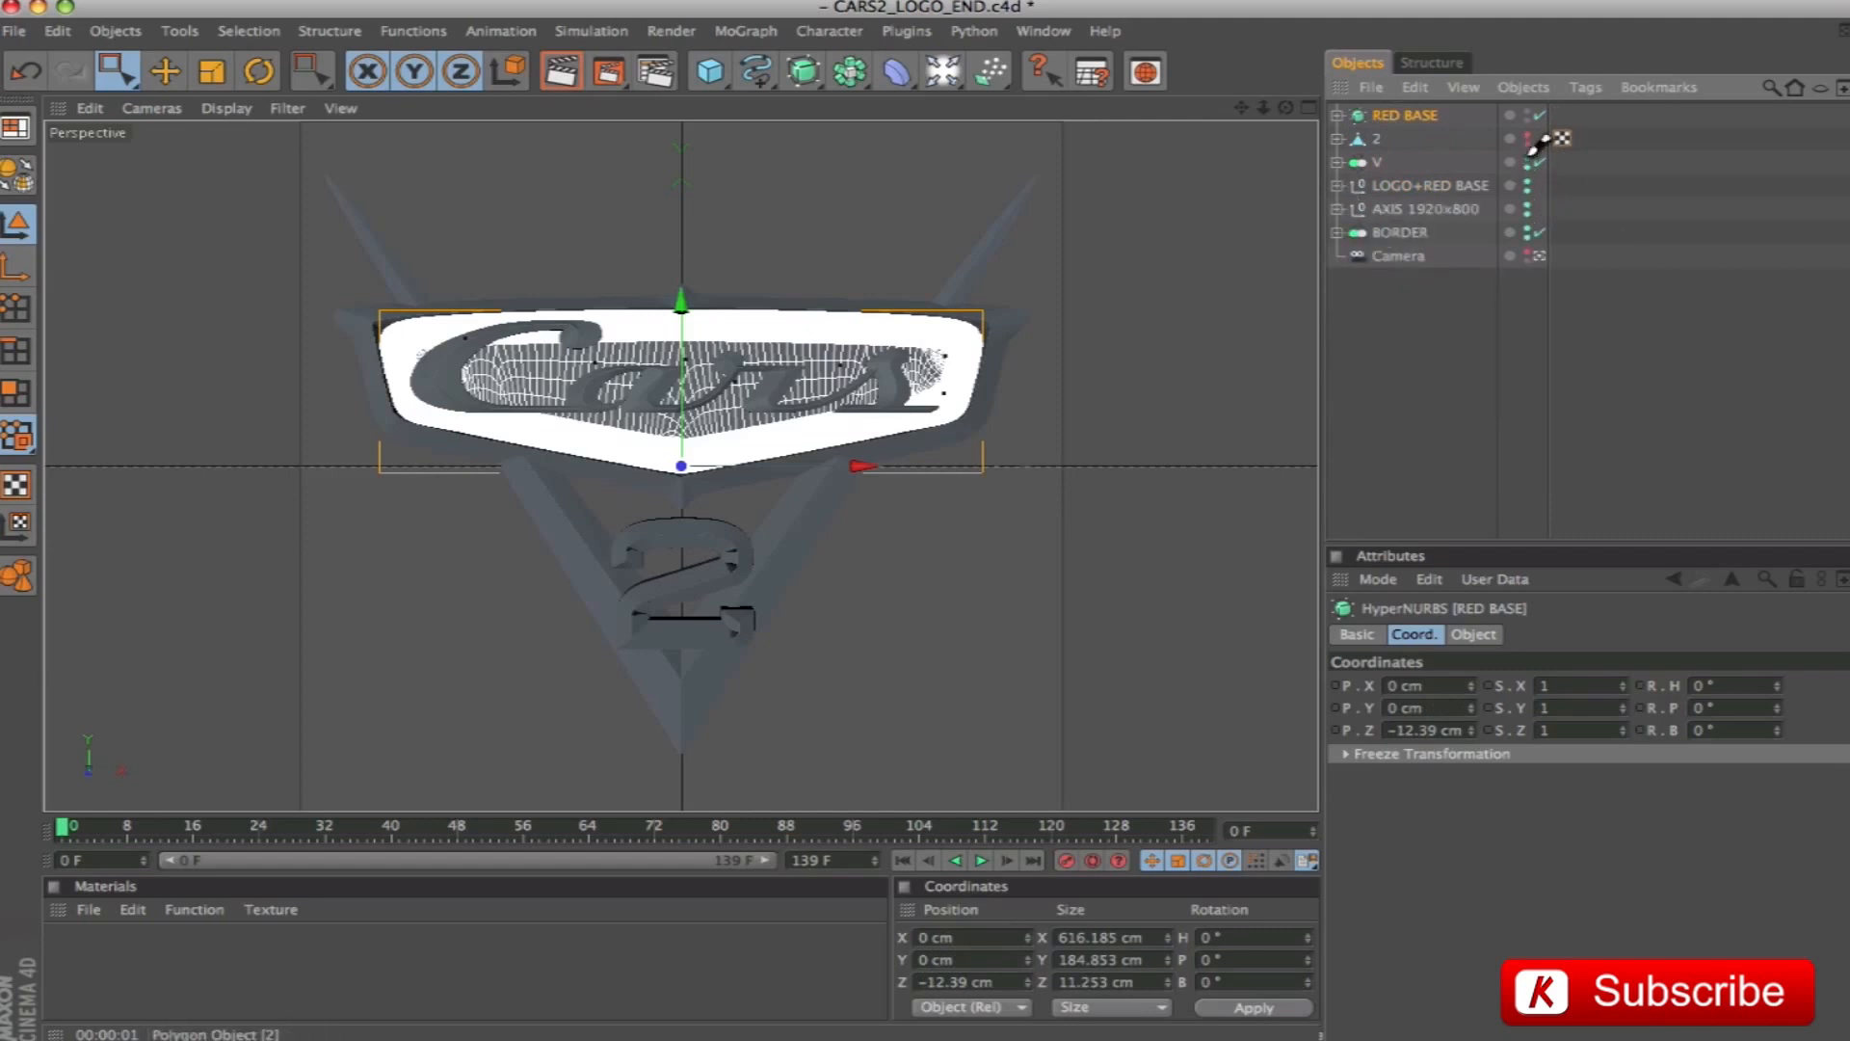
Hide all the other logo parts and disable the Extrude object inside RED BASE so only its spline shows
alt+drag(1528, 239, 1529, 237)
key(9)
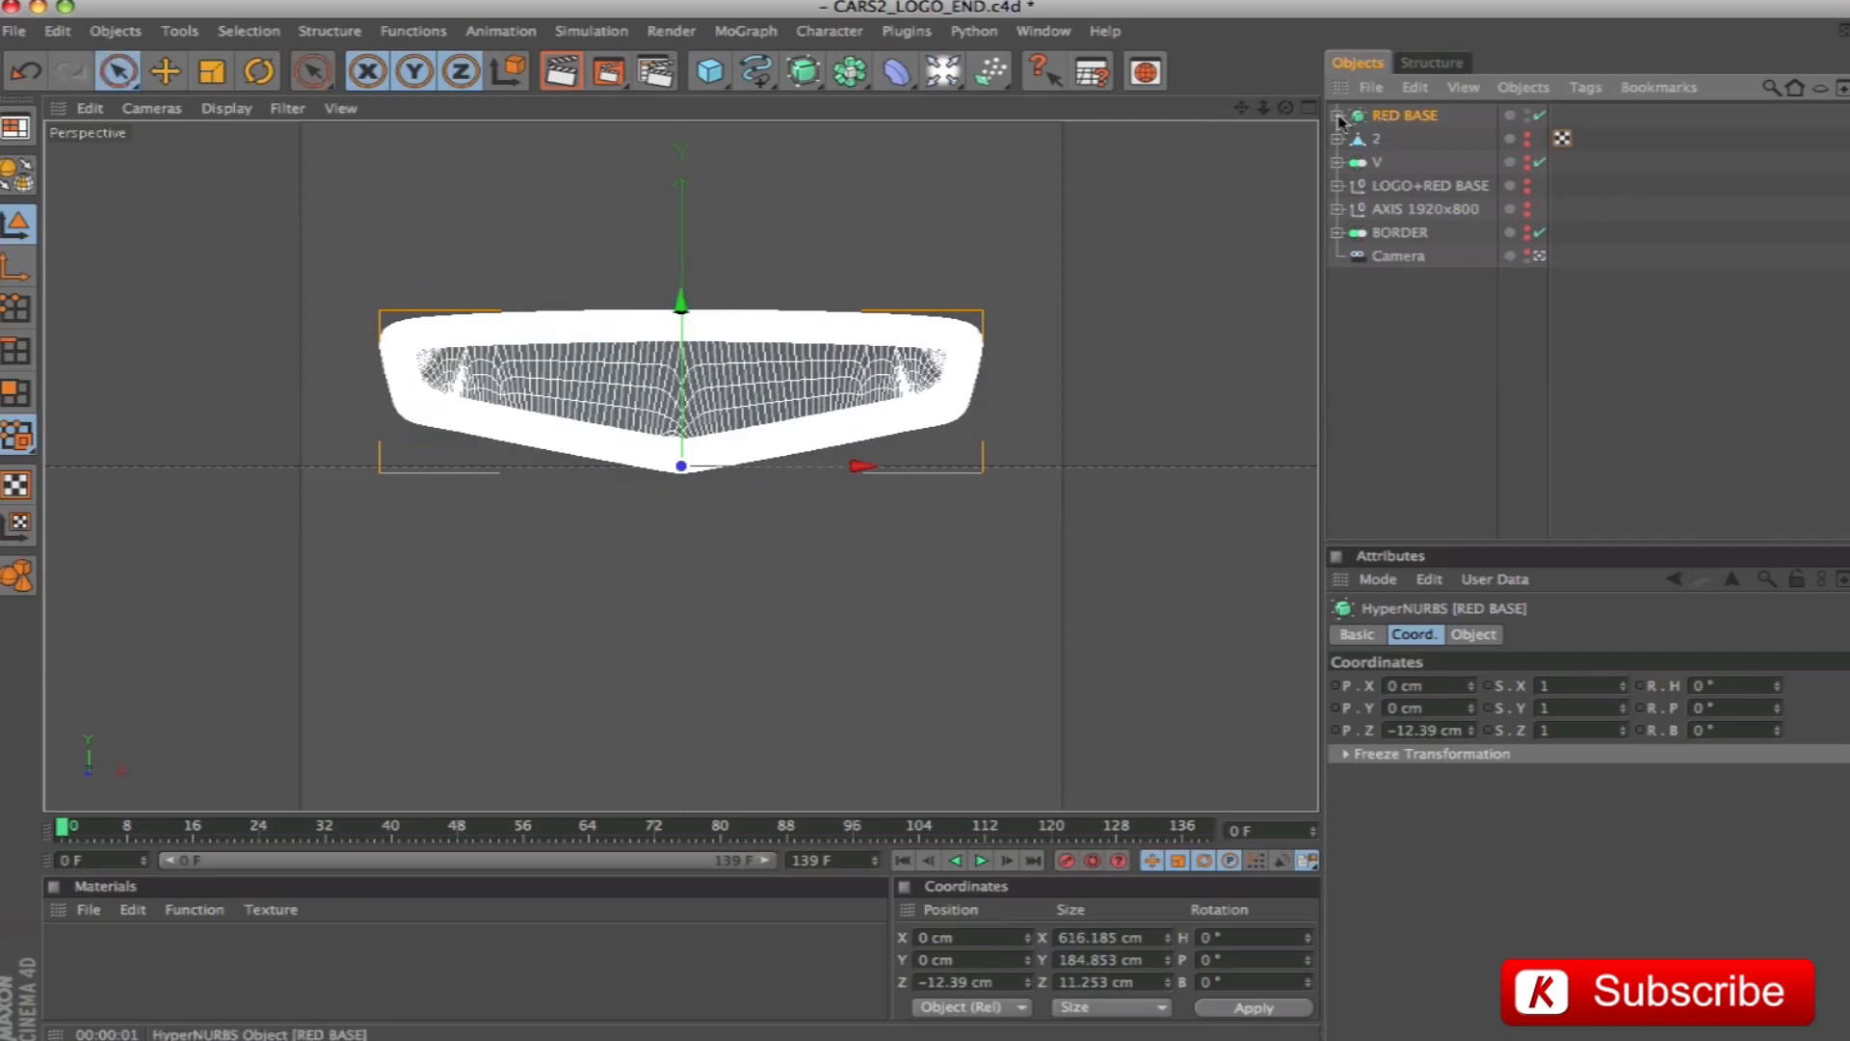
click(1338, 114)
click(1409, 138)
click(1352, 139)
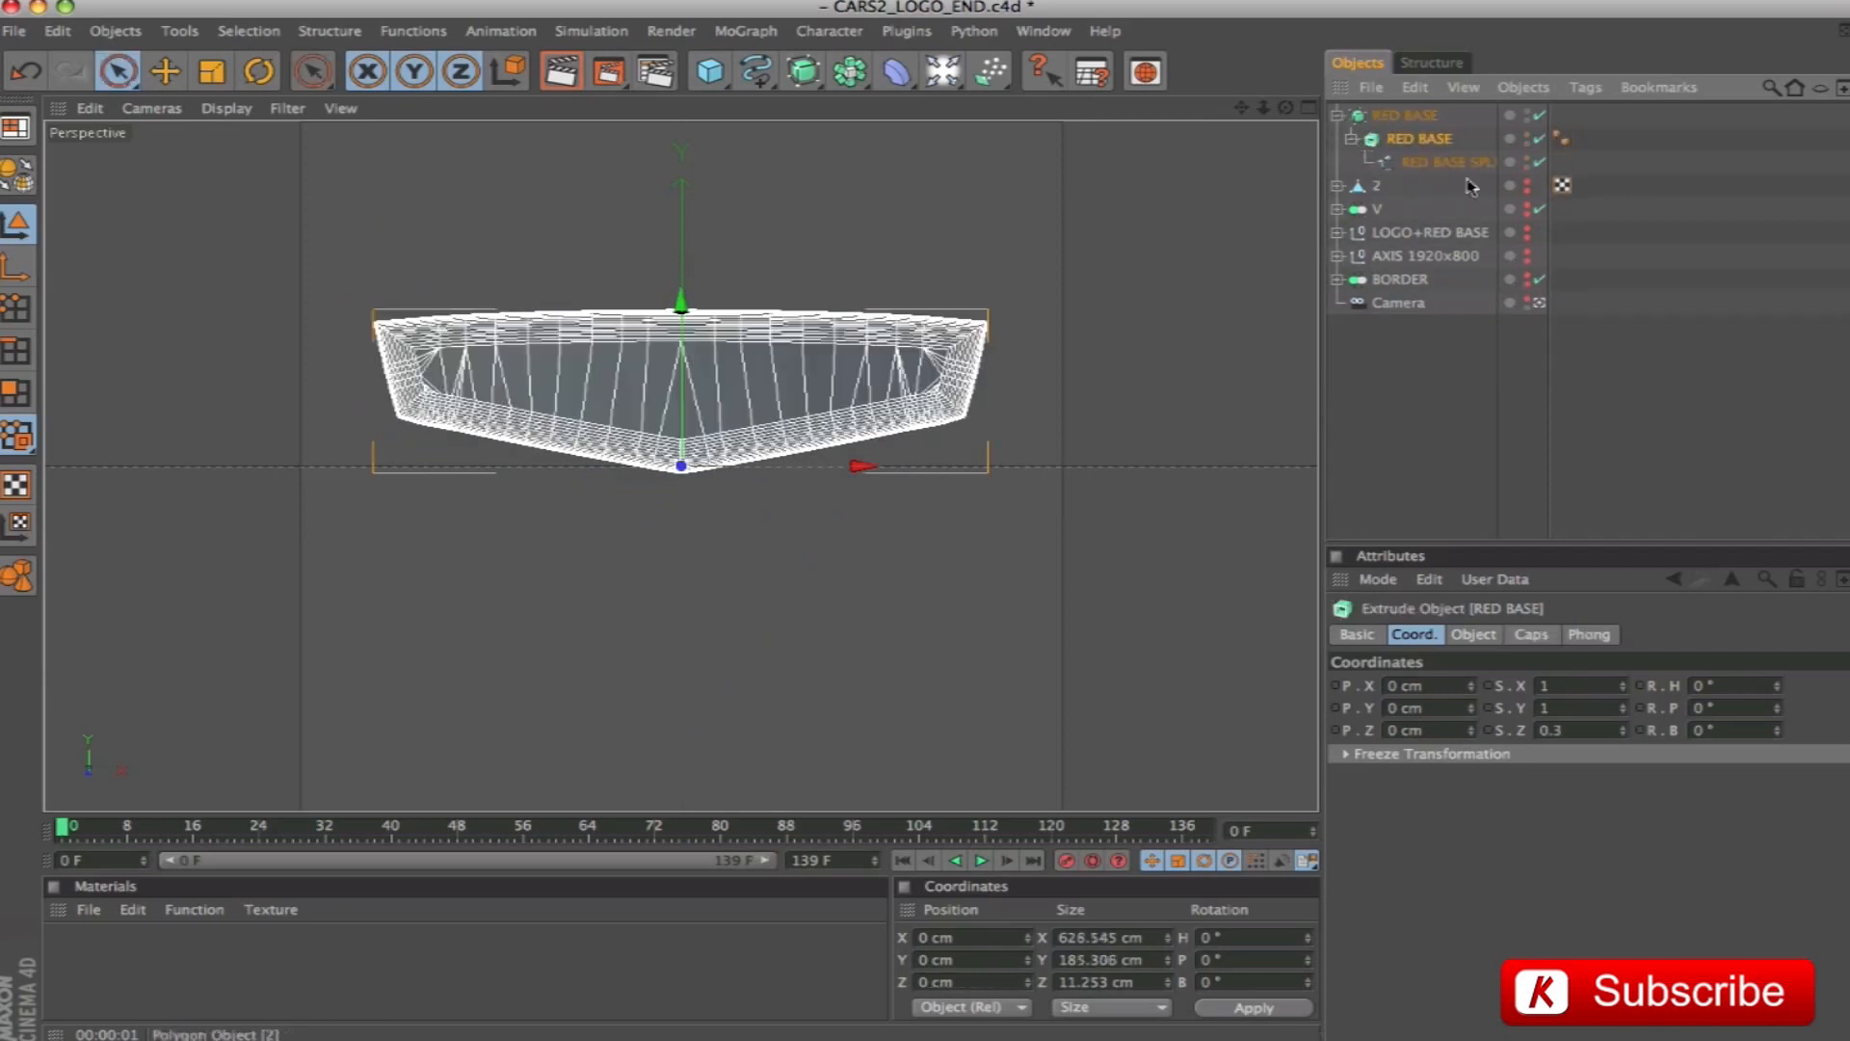
click(1540, 139)
Add extra points to RED BASE SPLINE on both sides of its upper right corner, very close to the corner point
click(1436, 163)
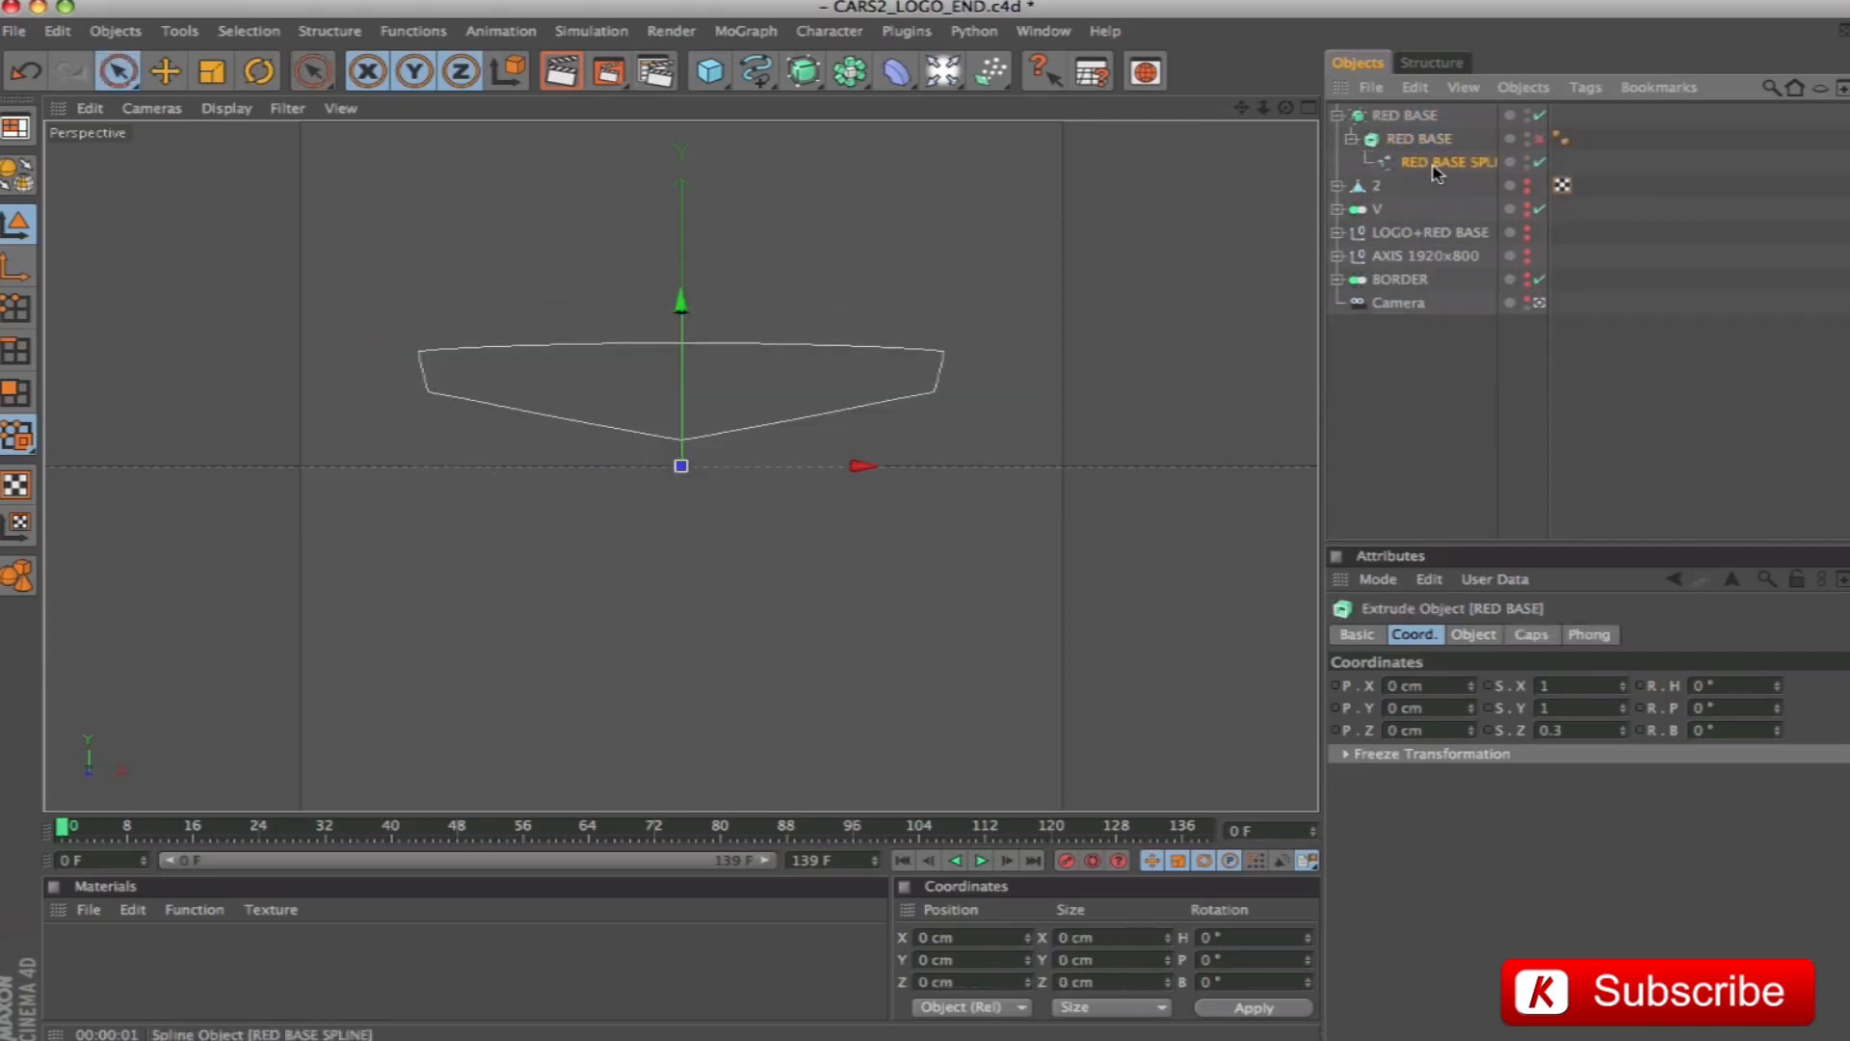
click(18, 306)
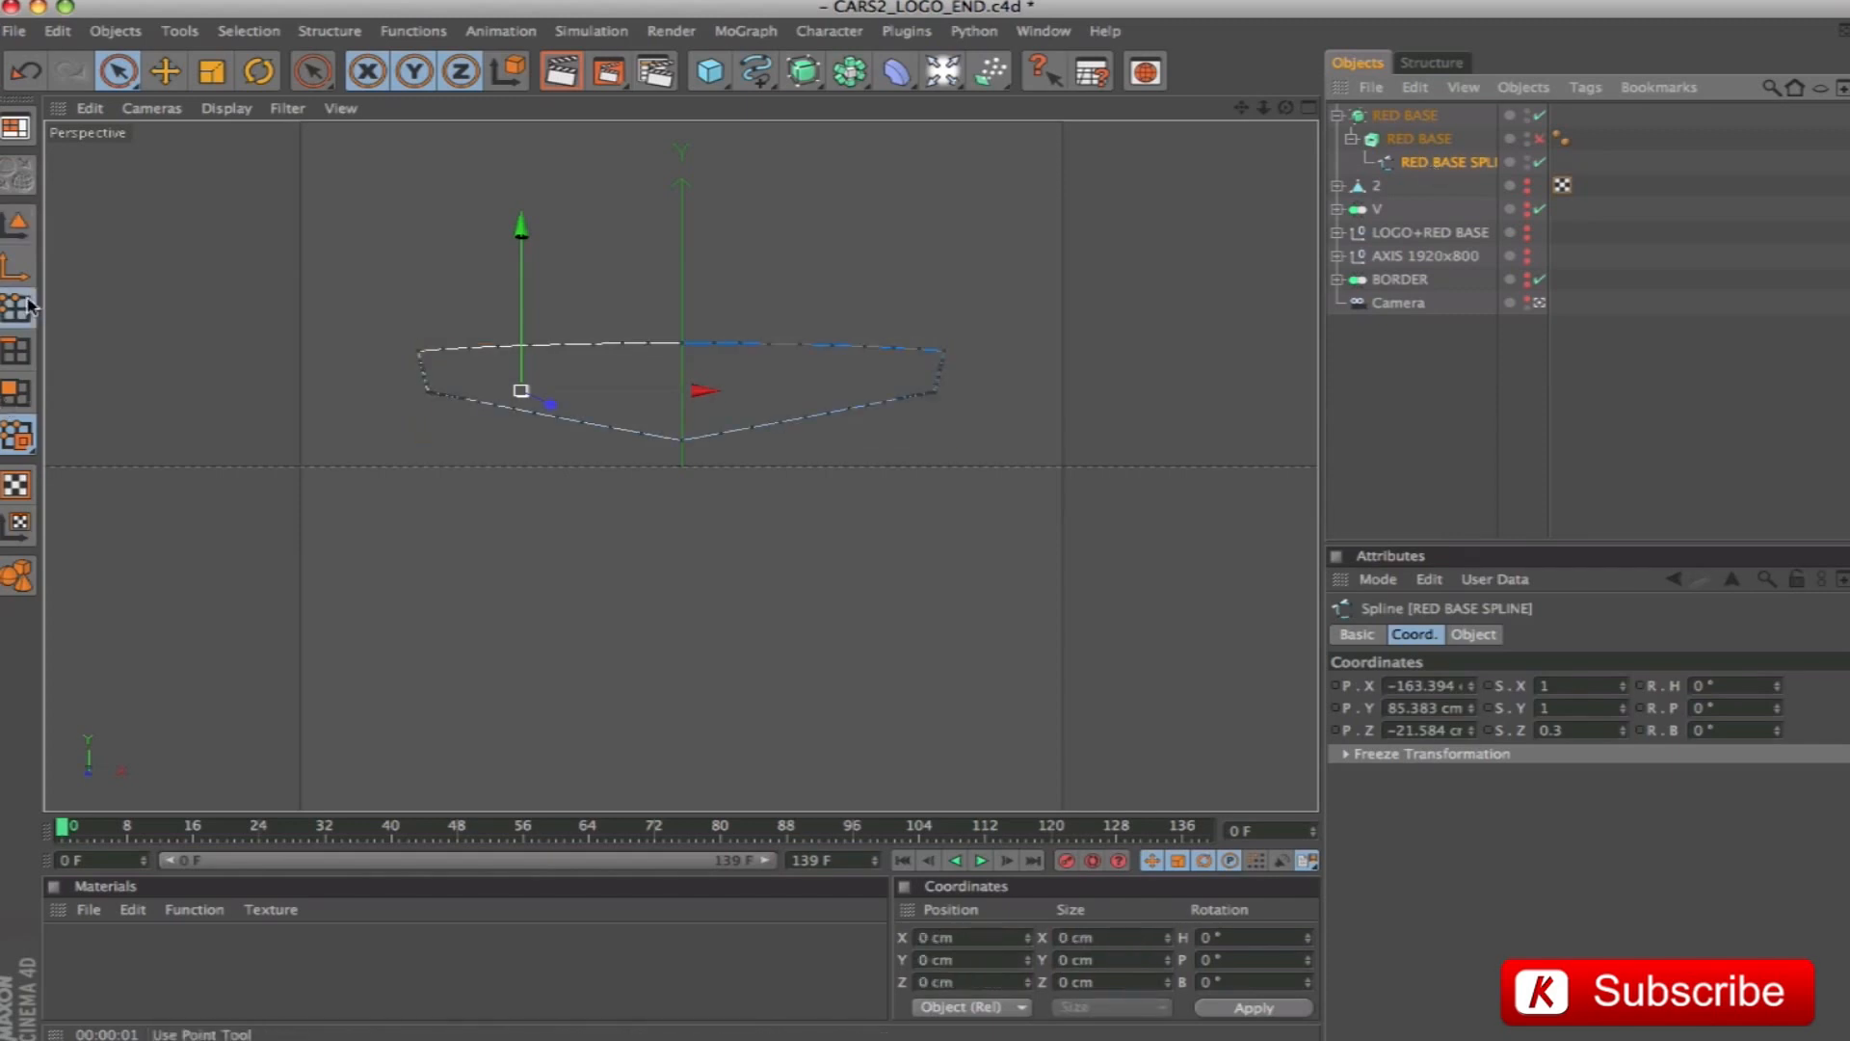
click(944, 352)
click(1540, 304)
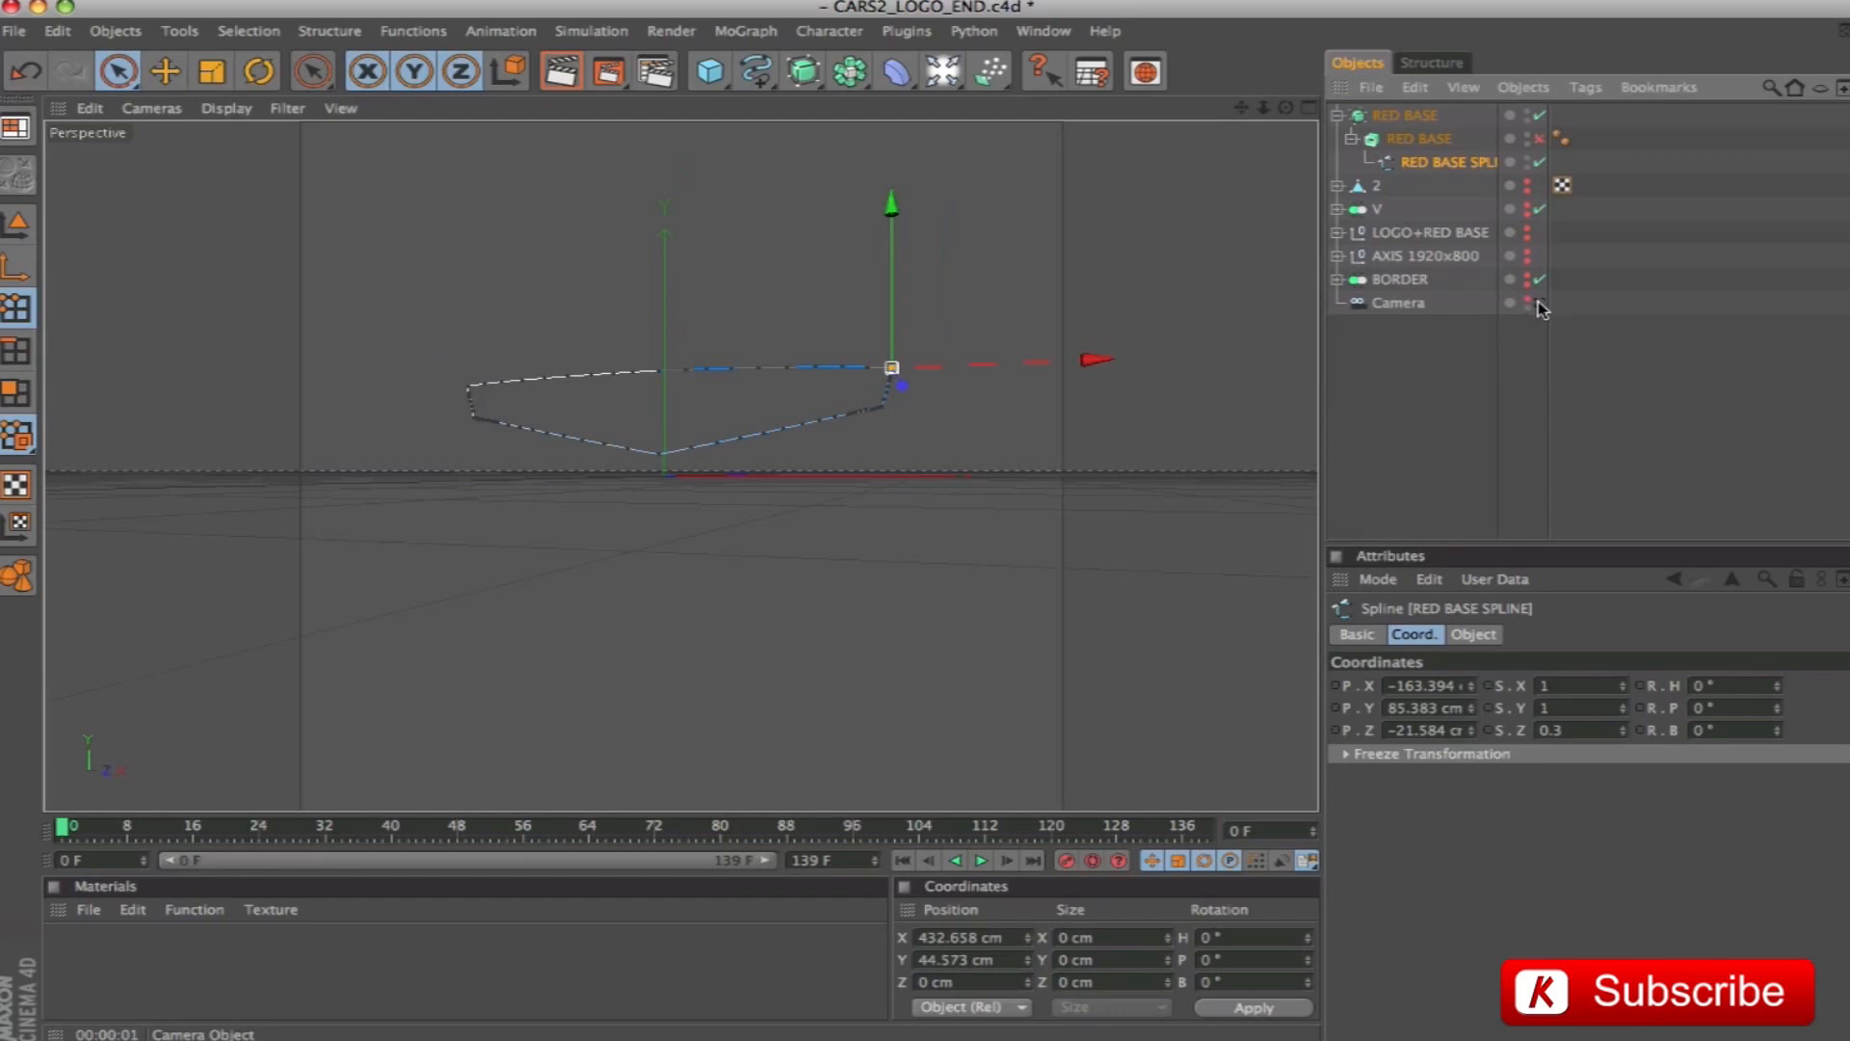
key(s)
alt+right_drag(900, 472, 997, 471)
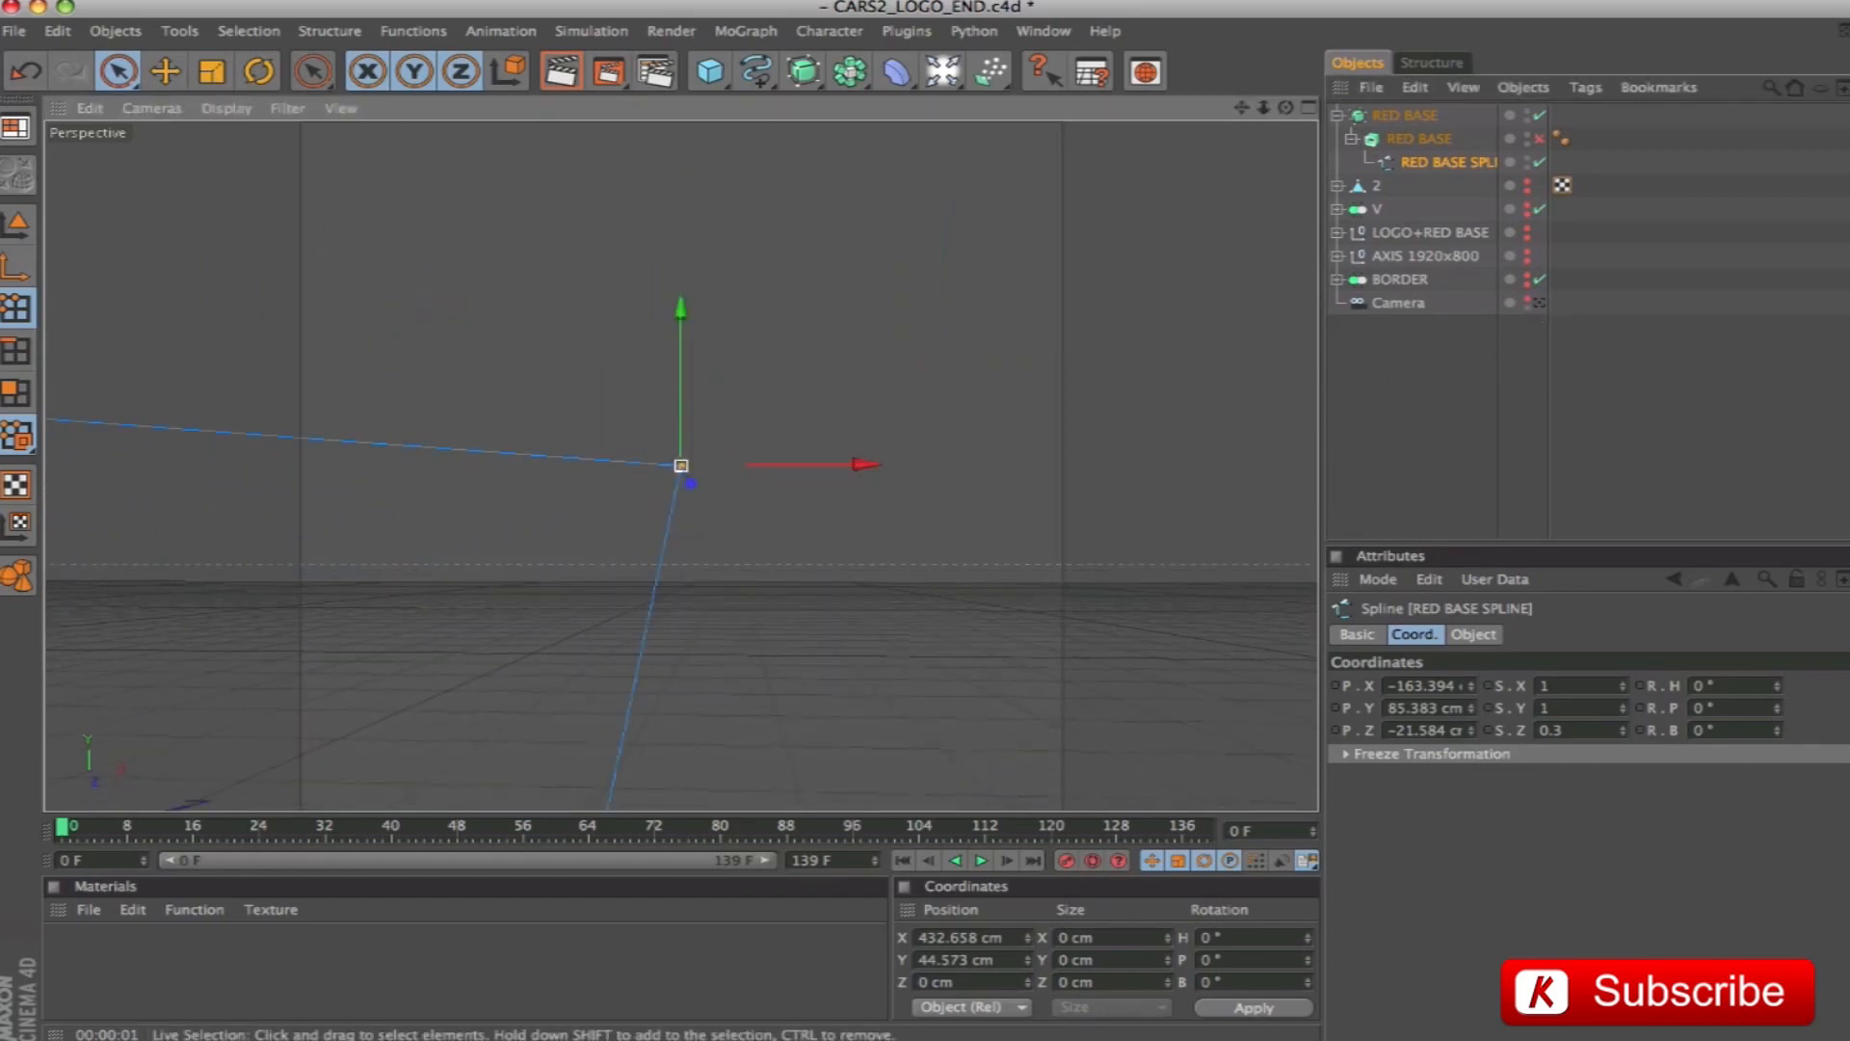
right_click(868, 347)
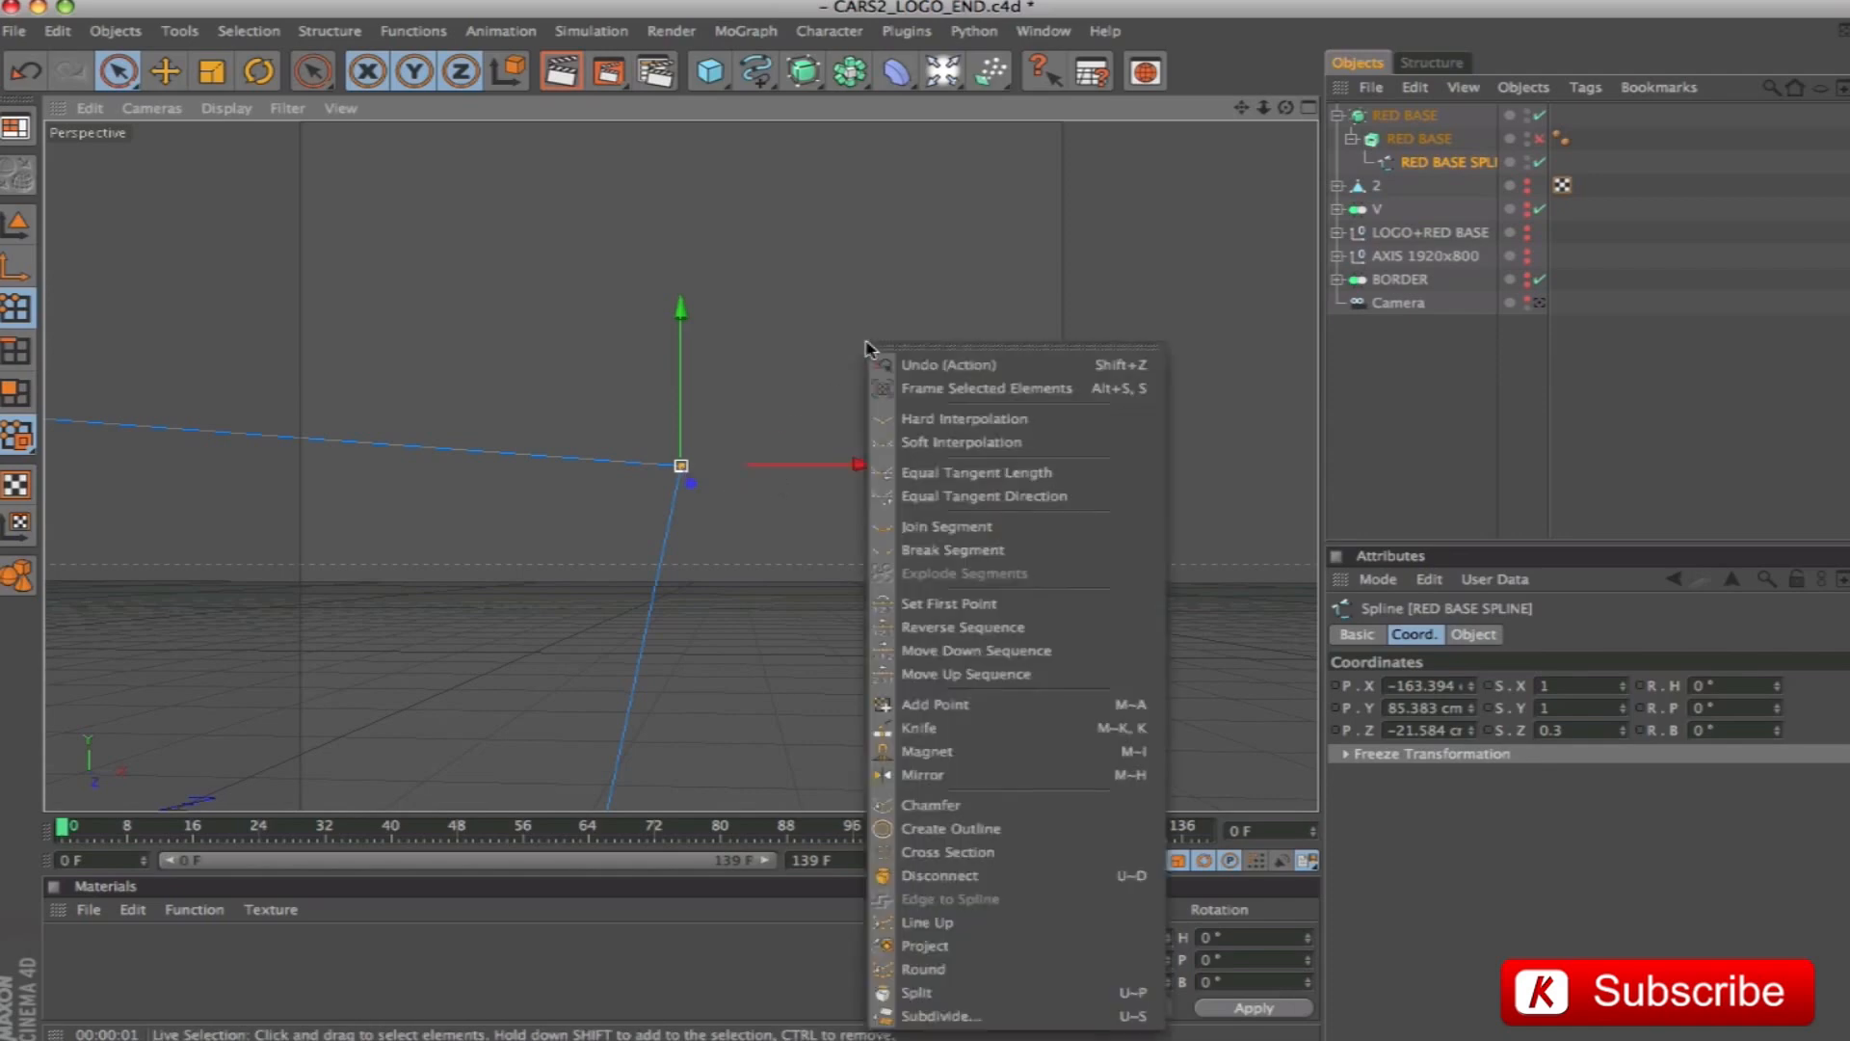
click(930, 704)
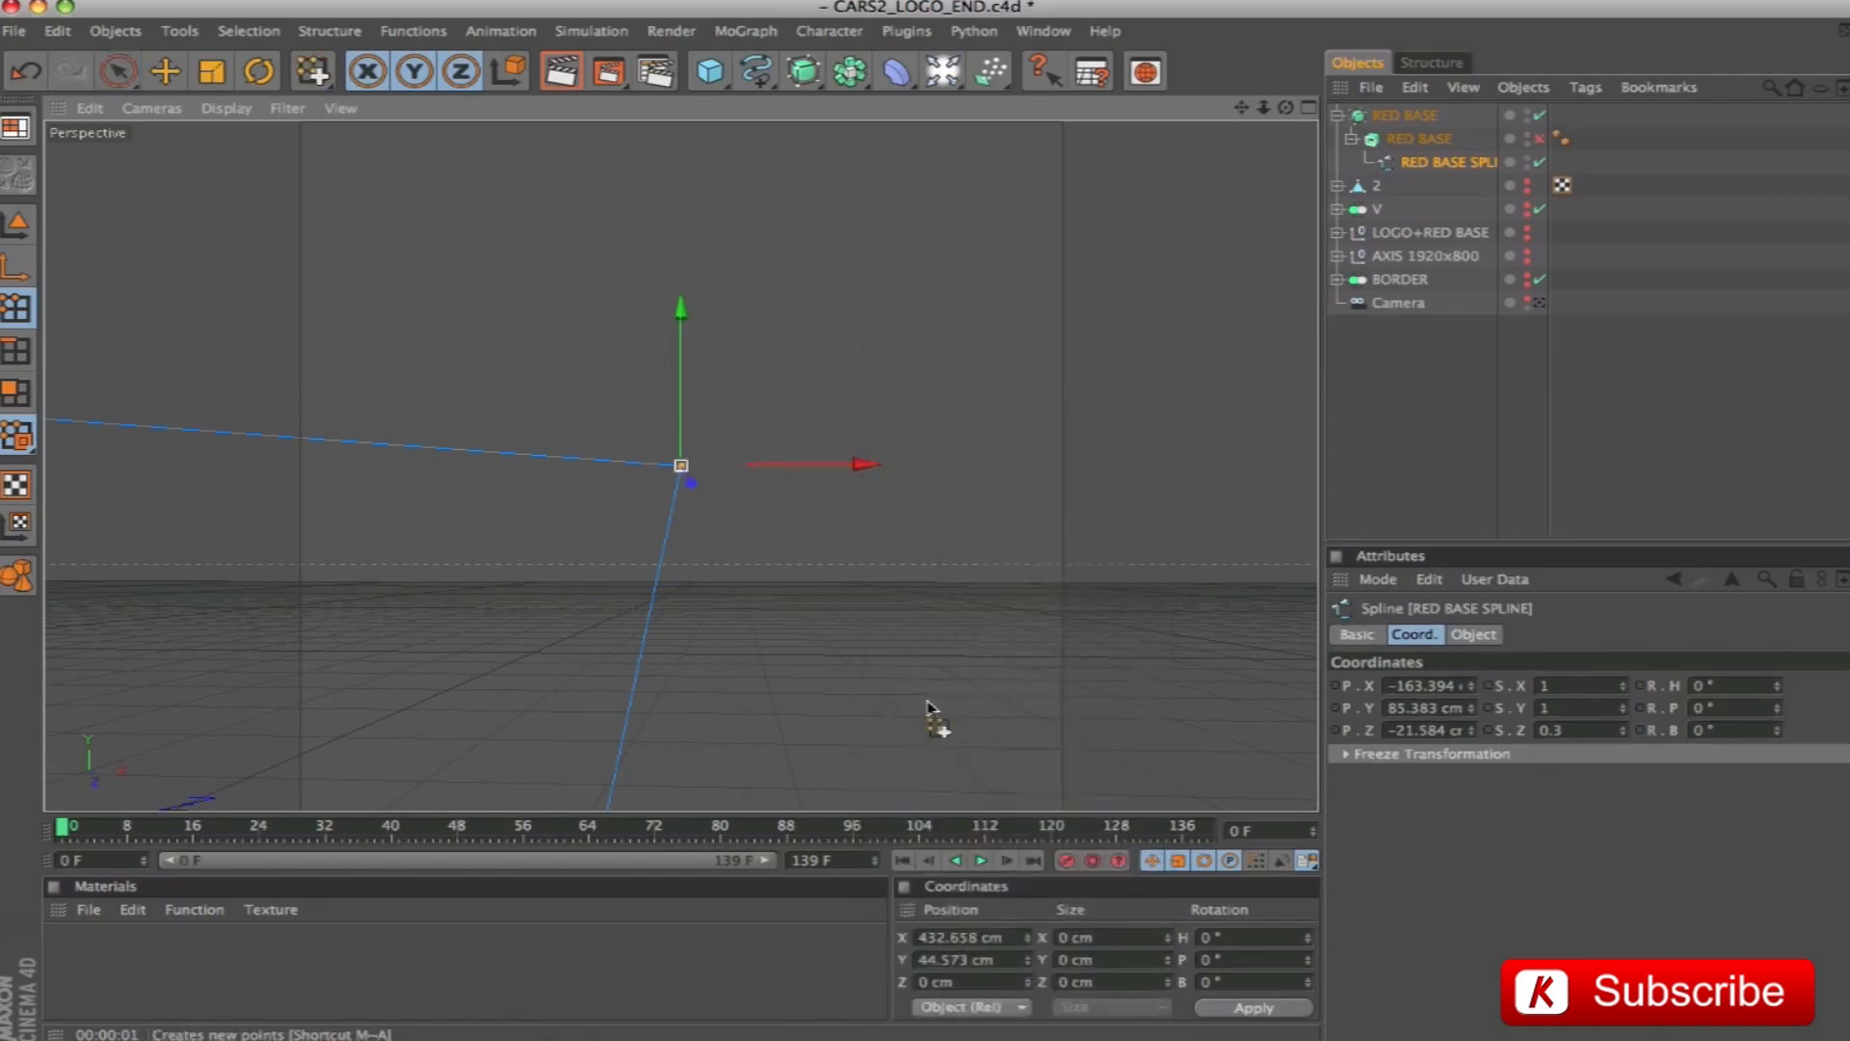
click(668, 465)
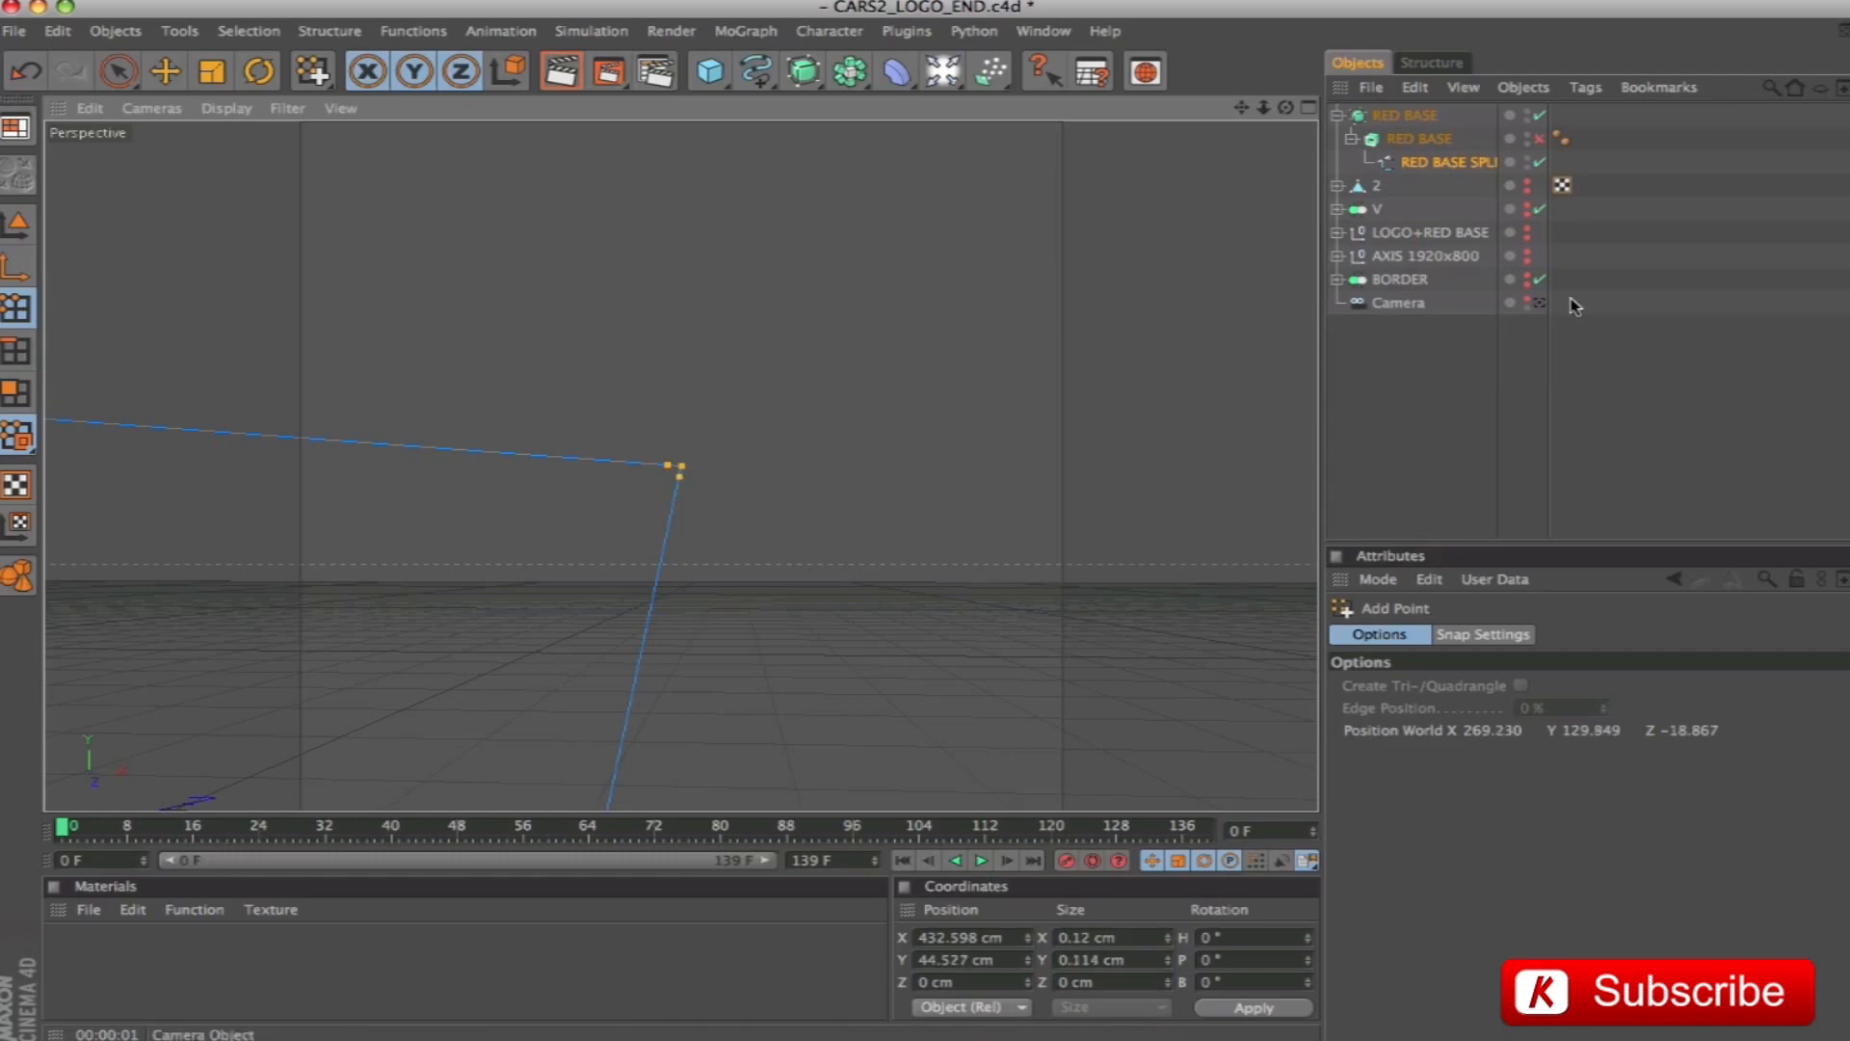
Add extra points on both sides of the upper left corner of RED BASE SPLINE, close to the corner point
click(1538, 304)
click(120, 71)
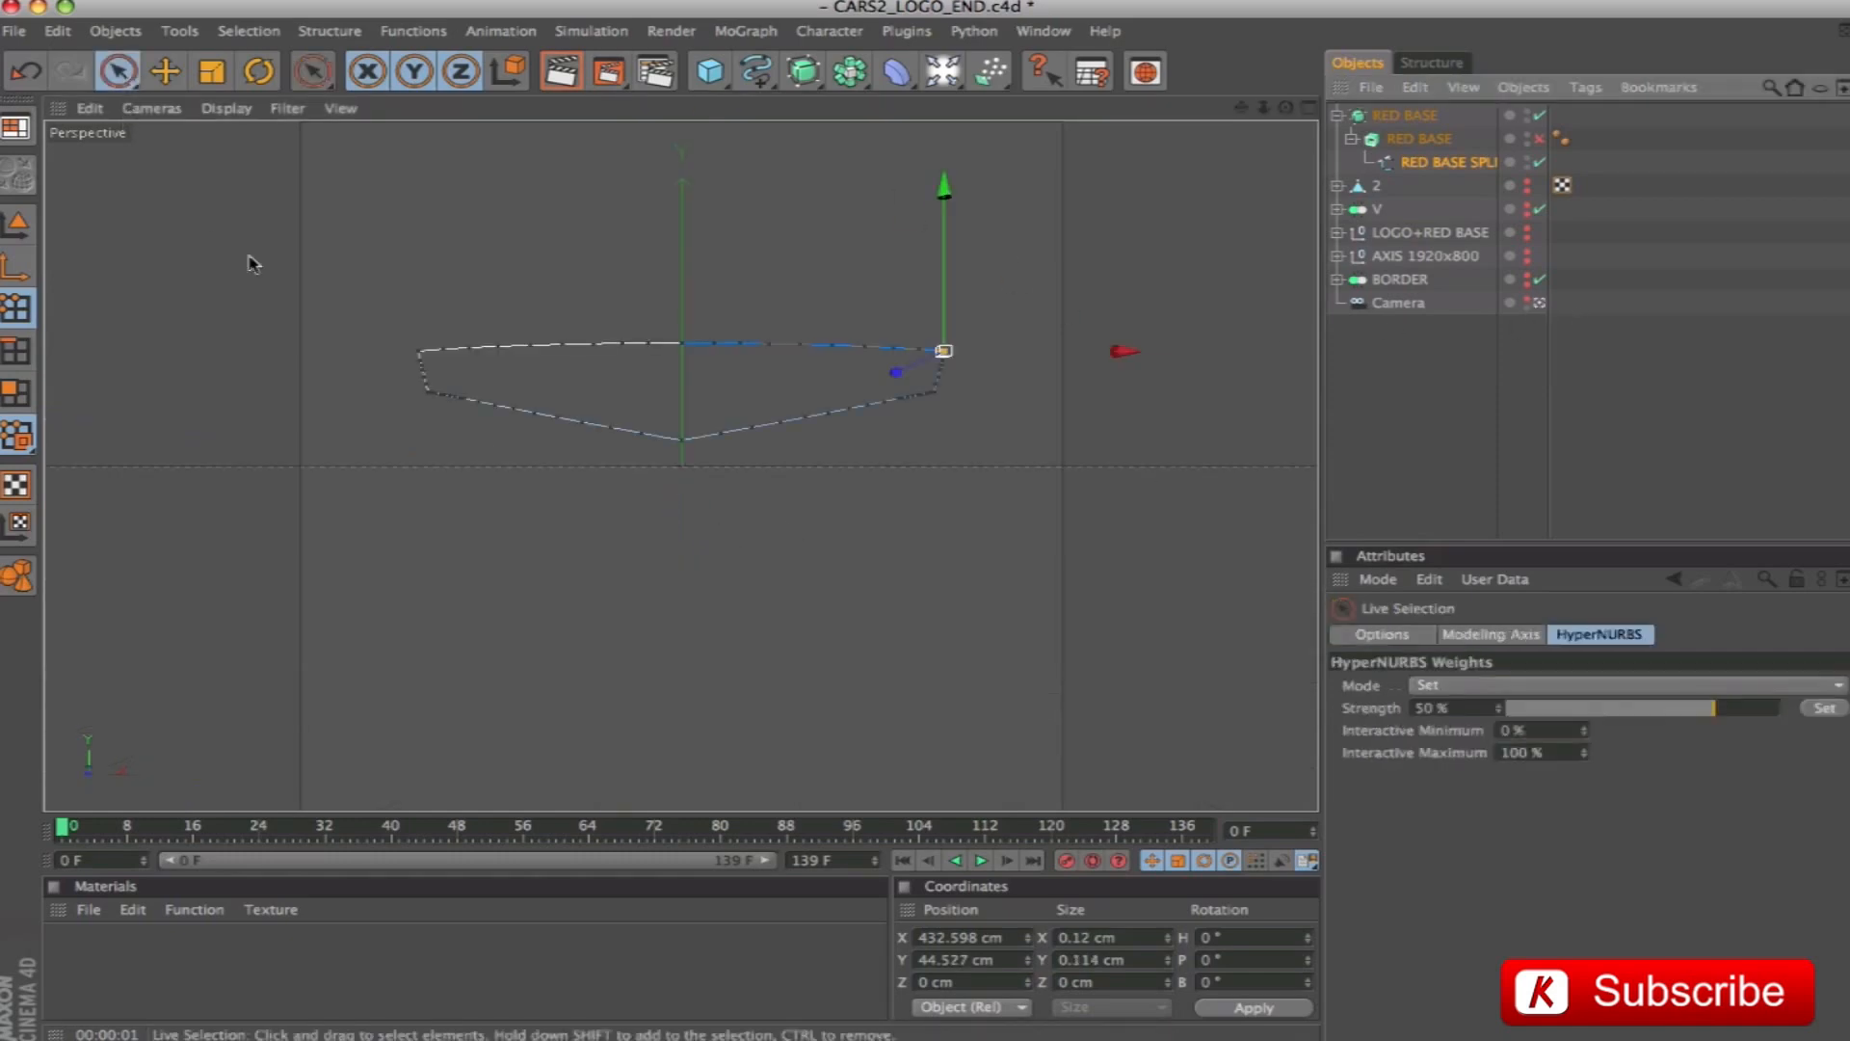
click(420, 345)
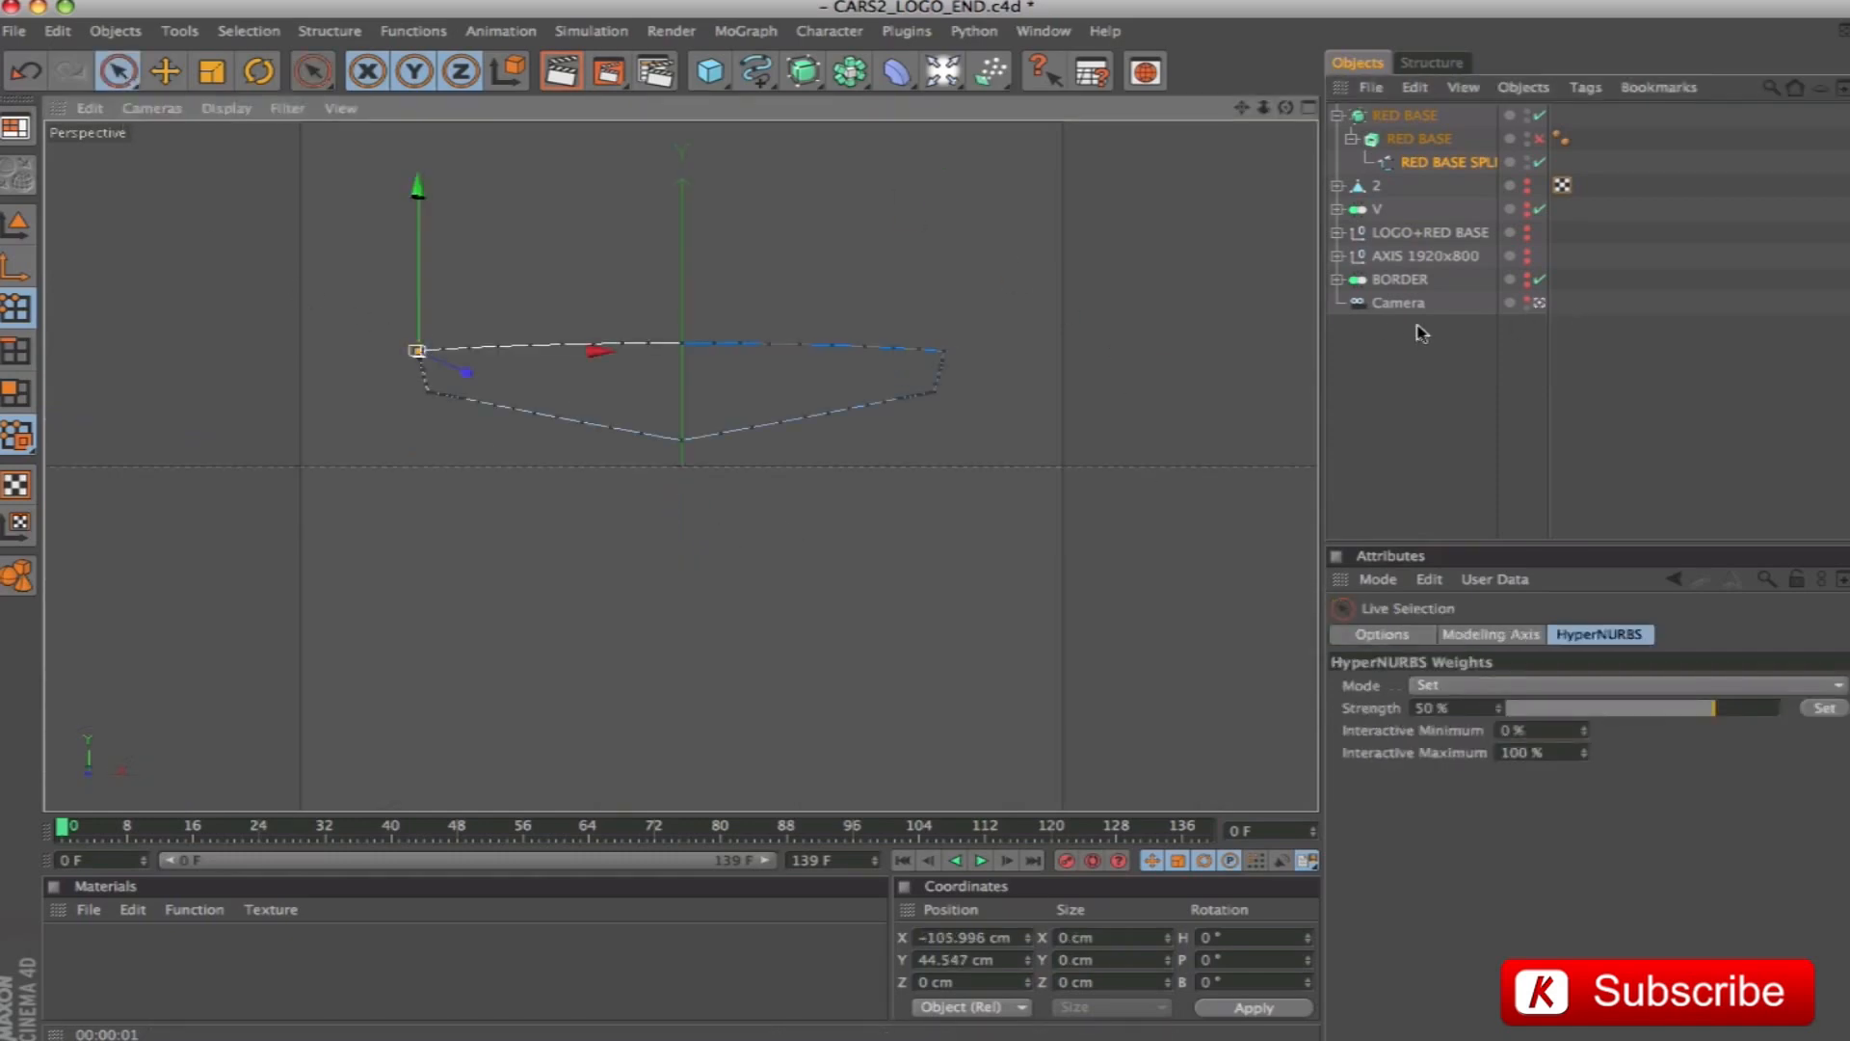
click(1539, 303)
click(1539, 303)
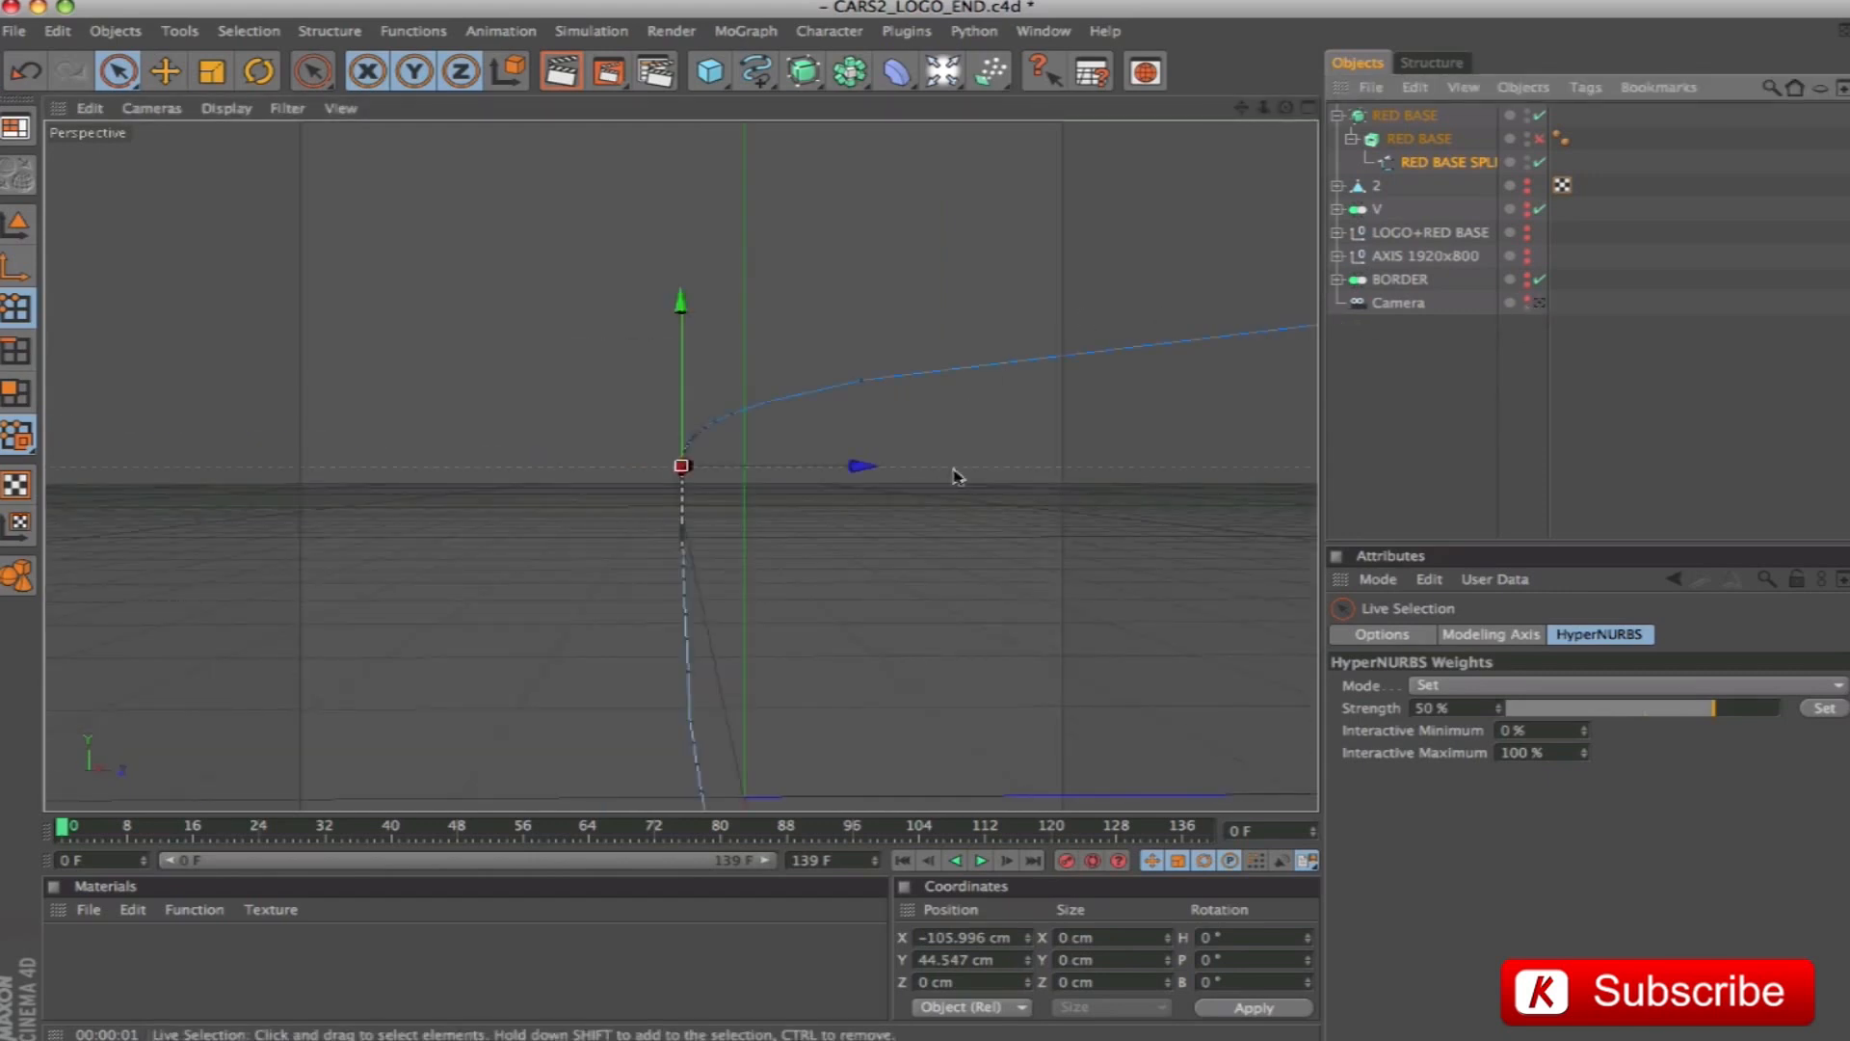
alt+drag(997, 470, 1262, 436)
right_click(942, 309)
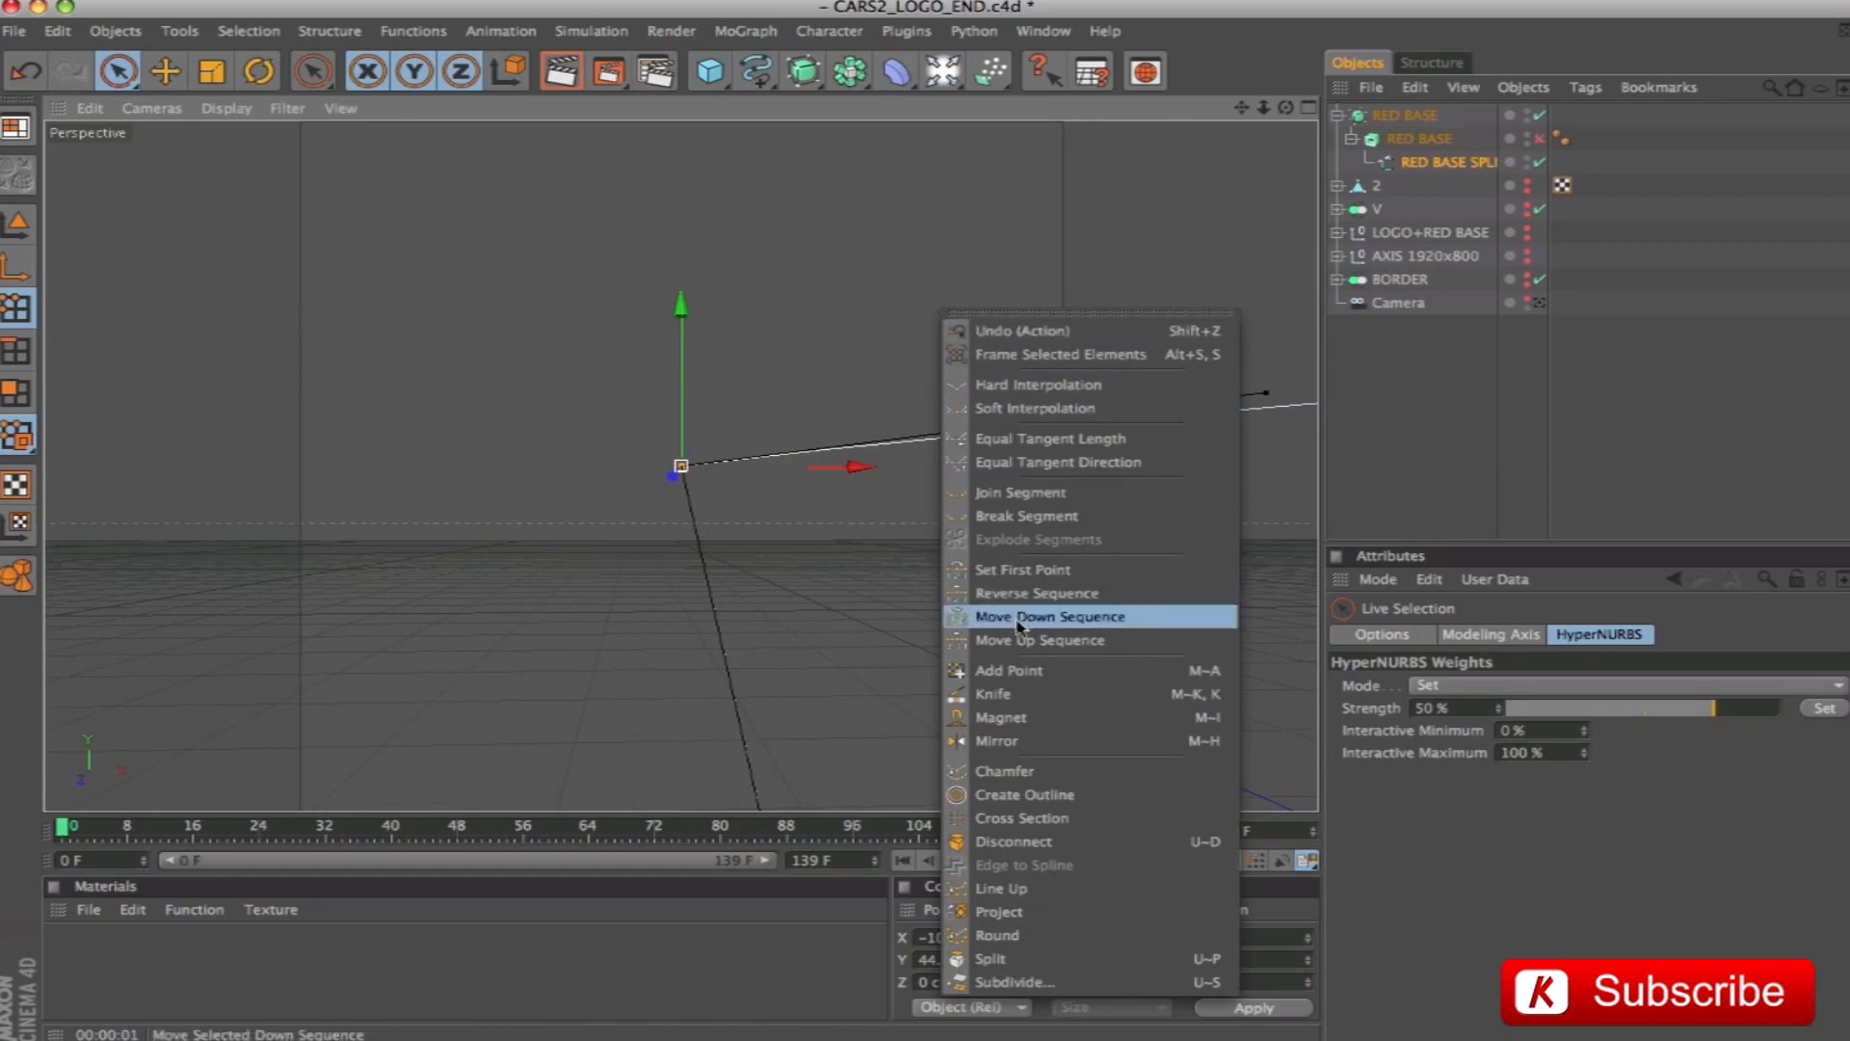
click(1003, 670)
click(710, 465)
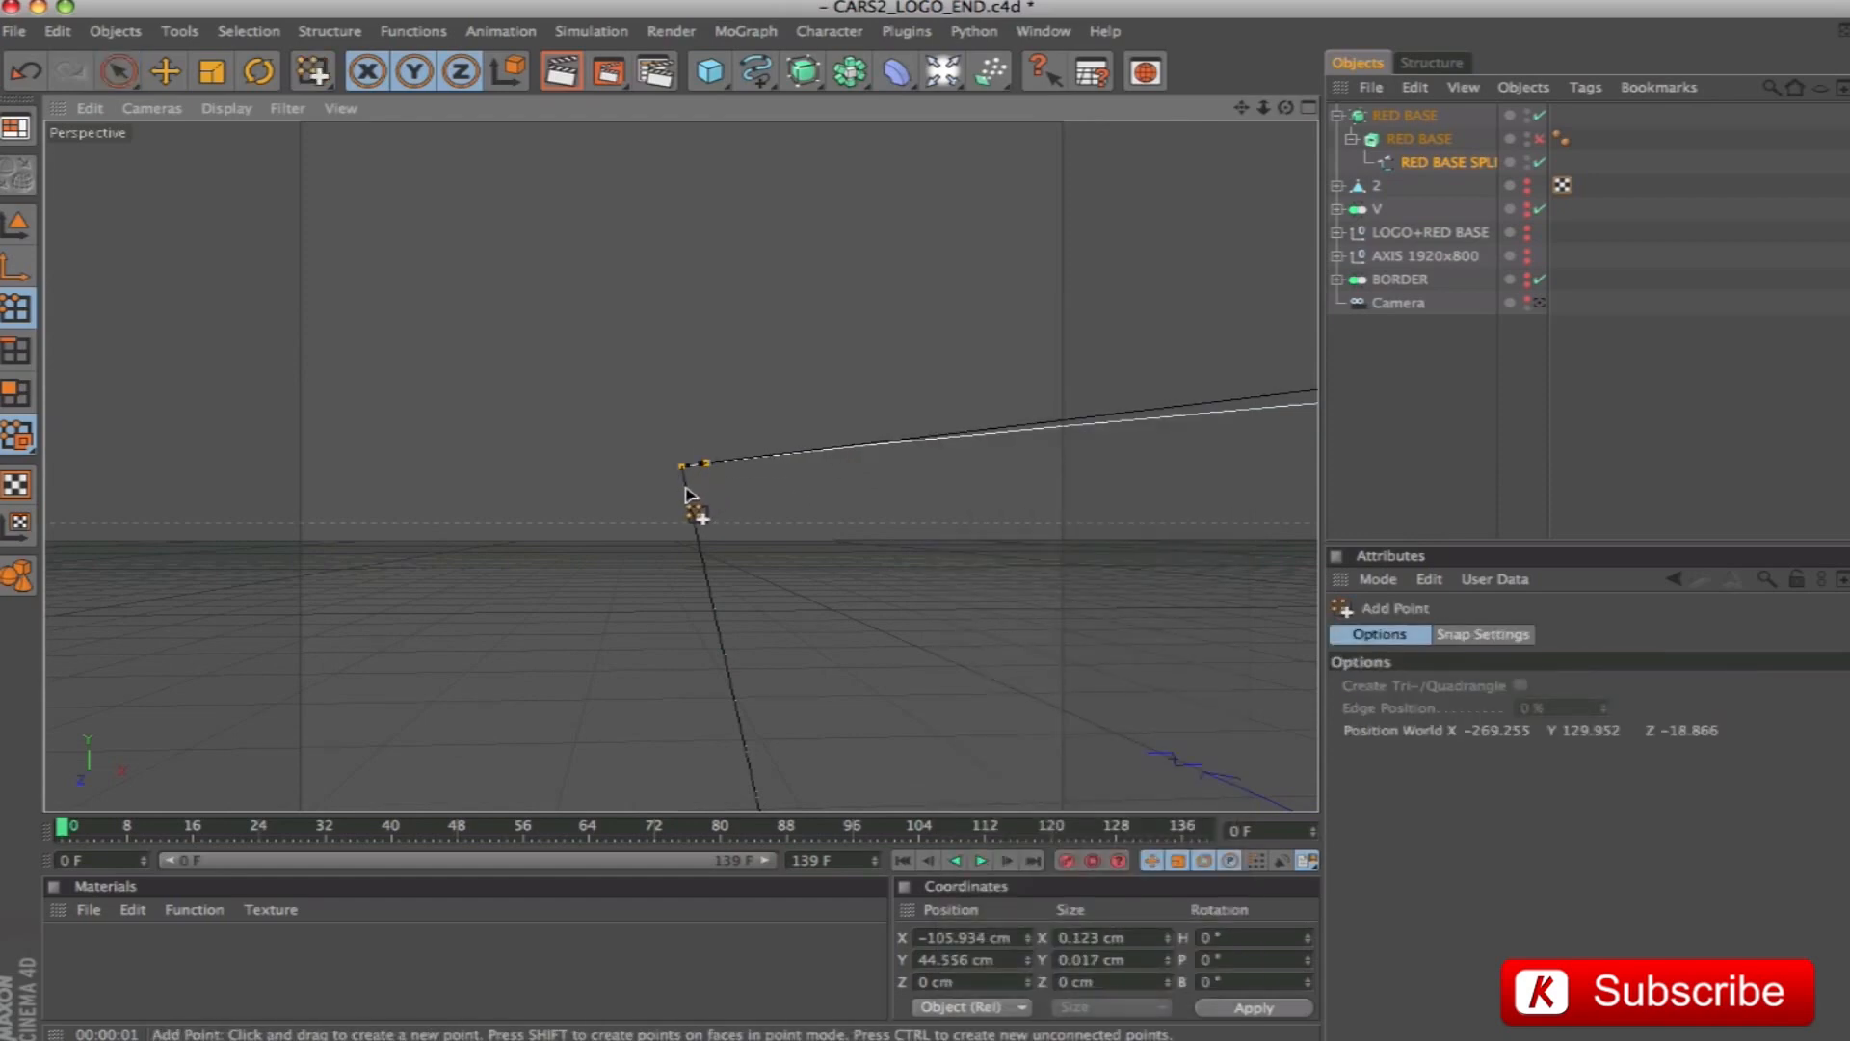
click(690, 508)
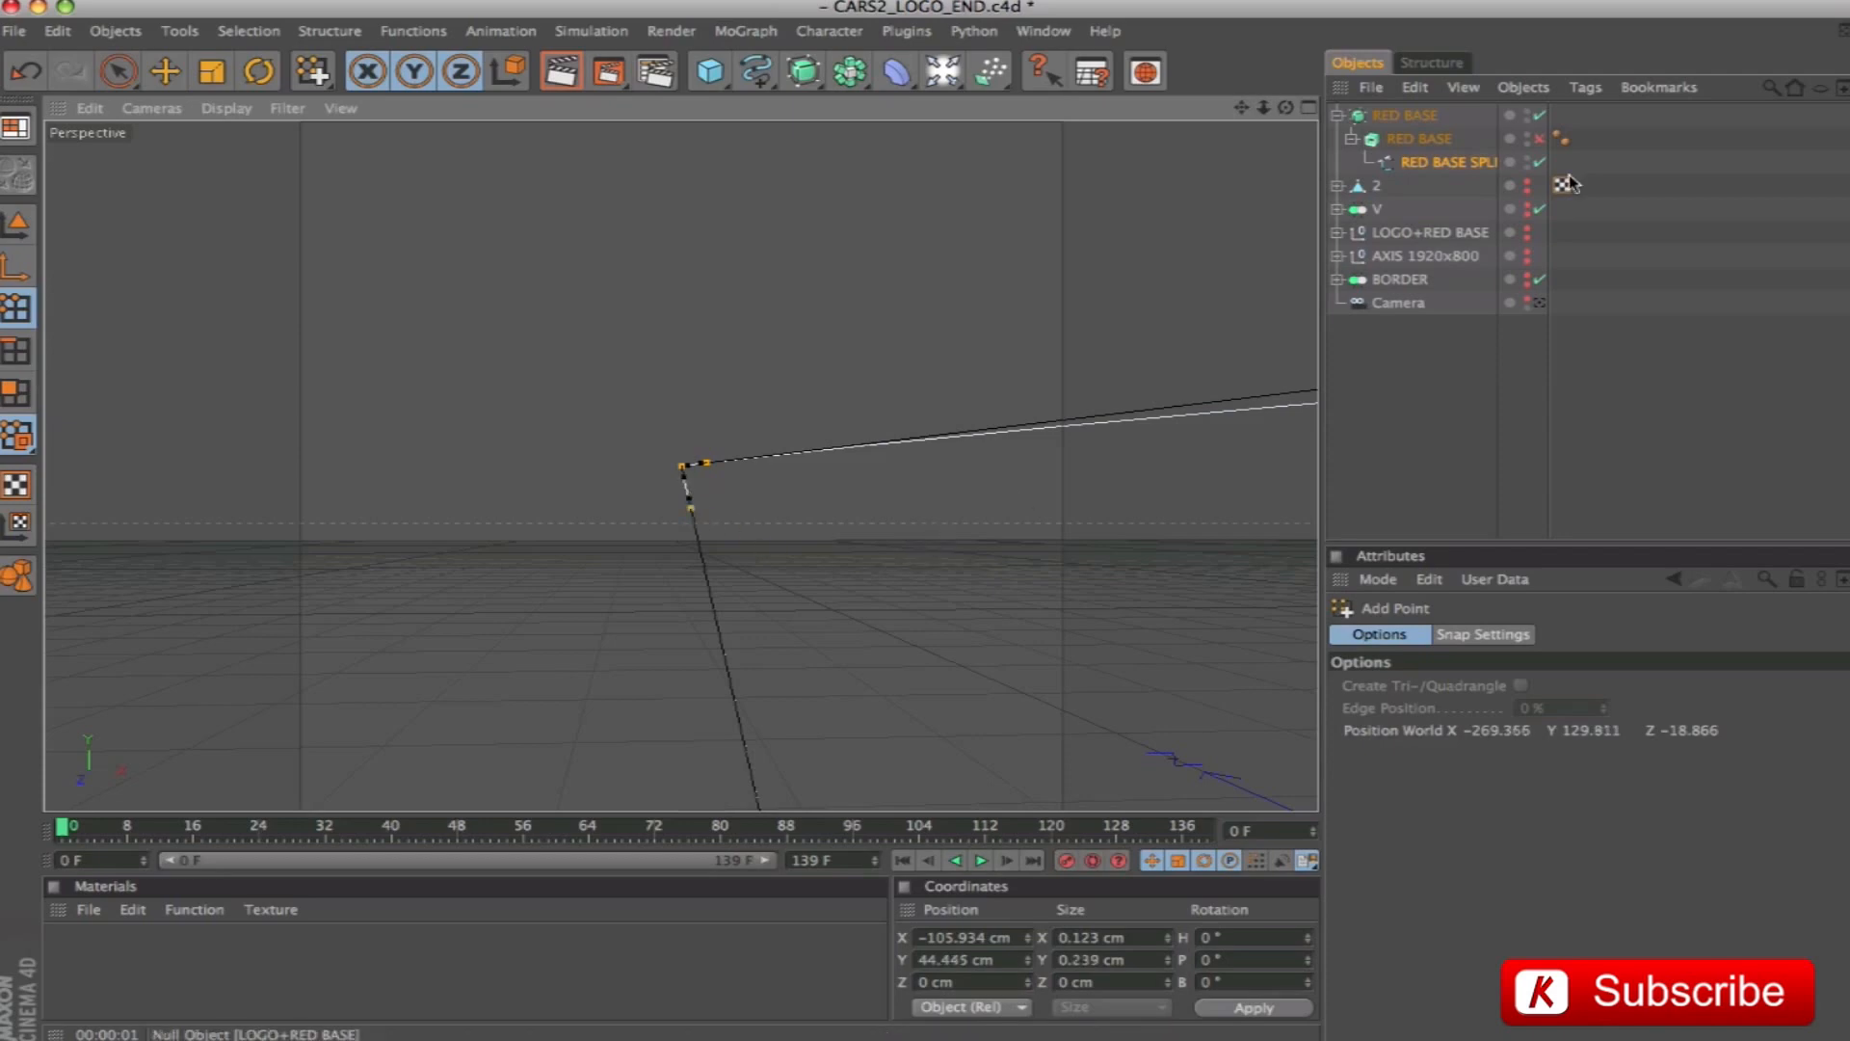
Re-enable the Extrude in RED BASE, show BORDER again and render a preview through the camera
click(1540, 140)
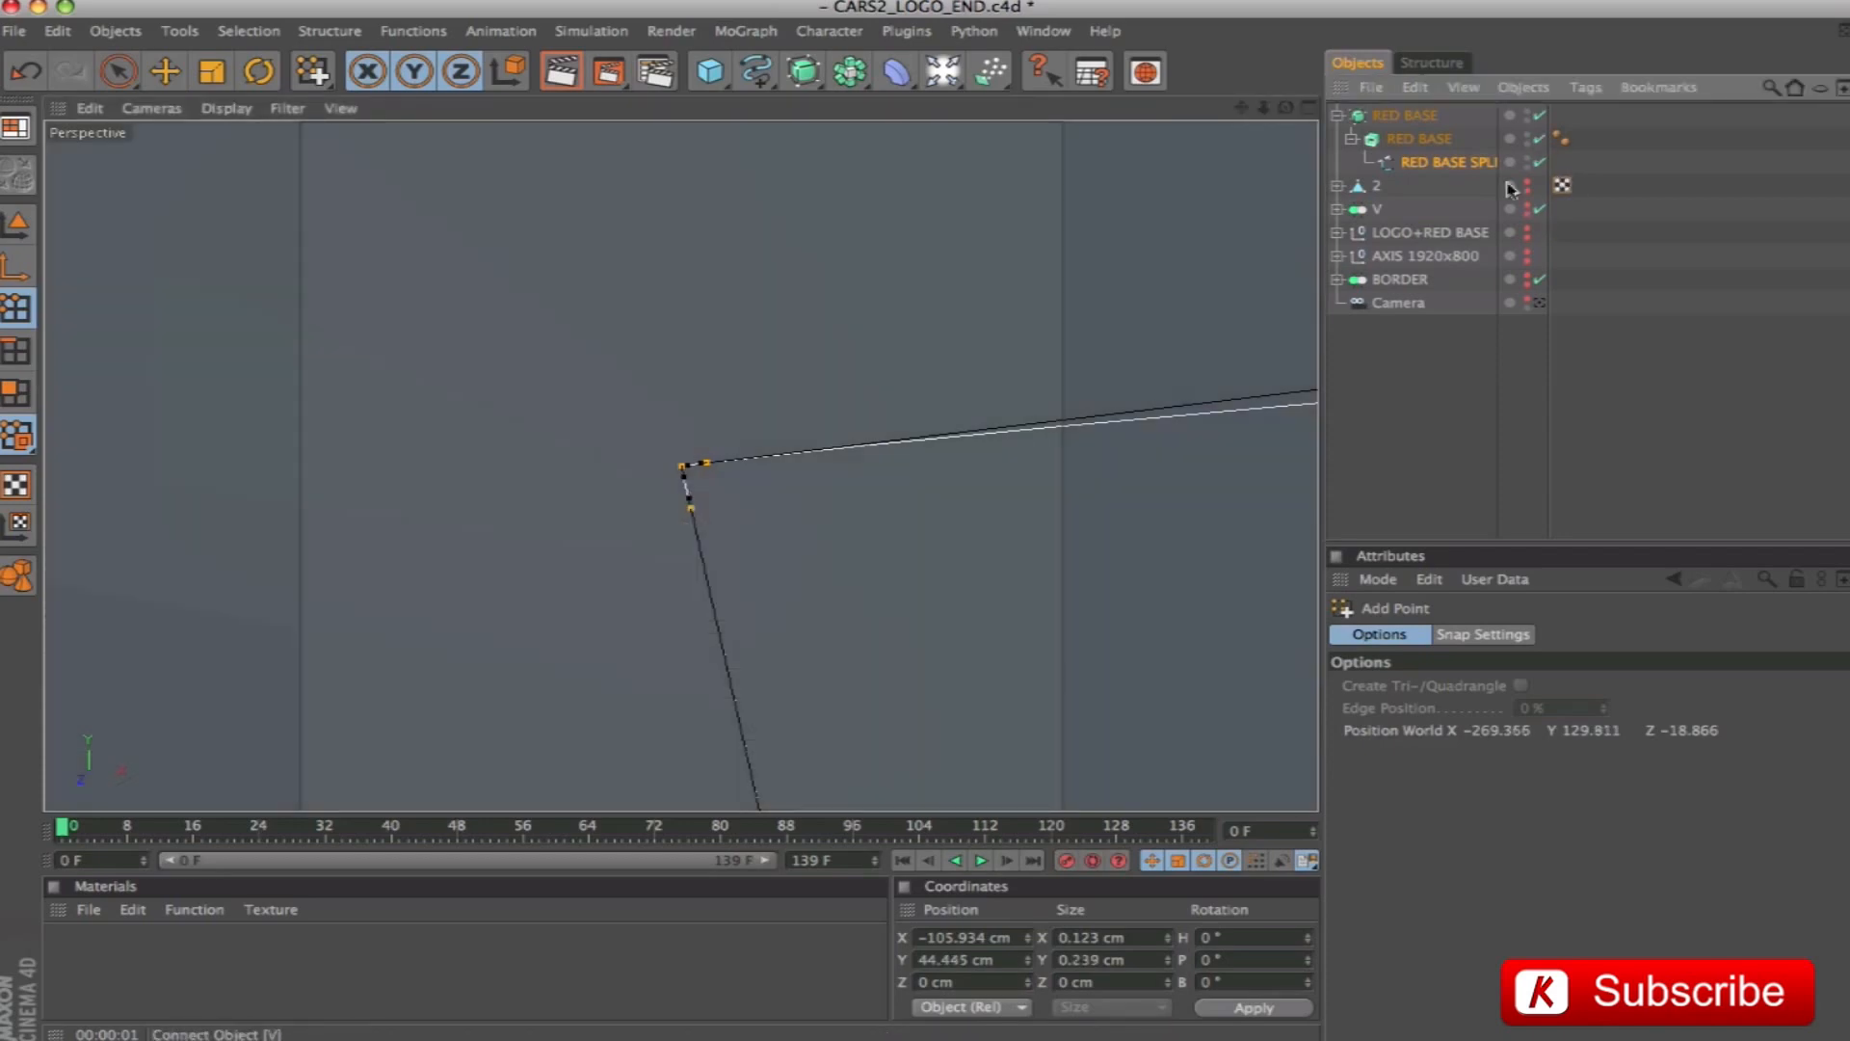
click(1395, 116)
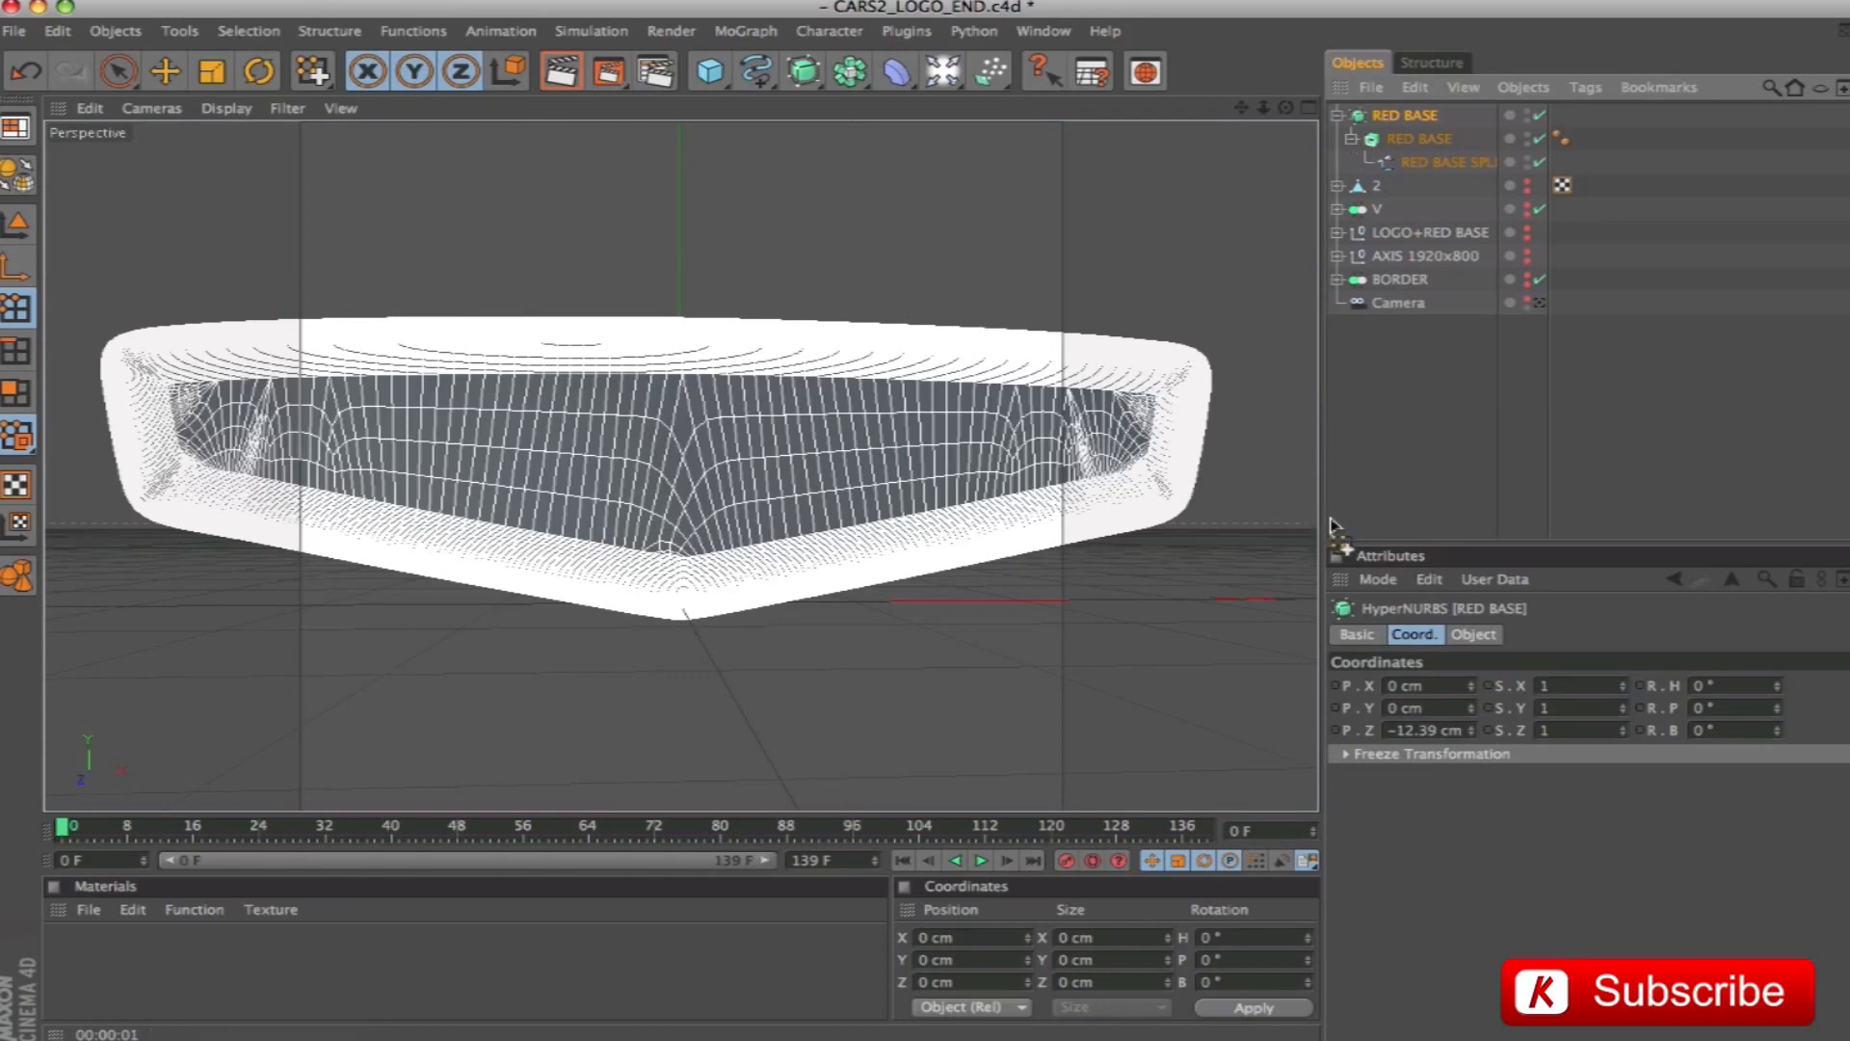
click(1528, 280)
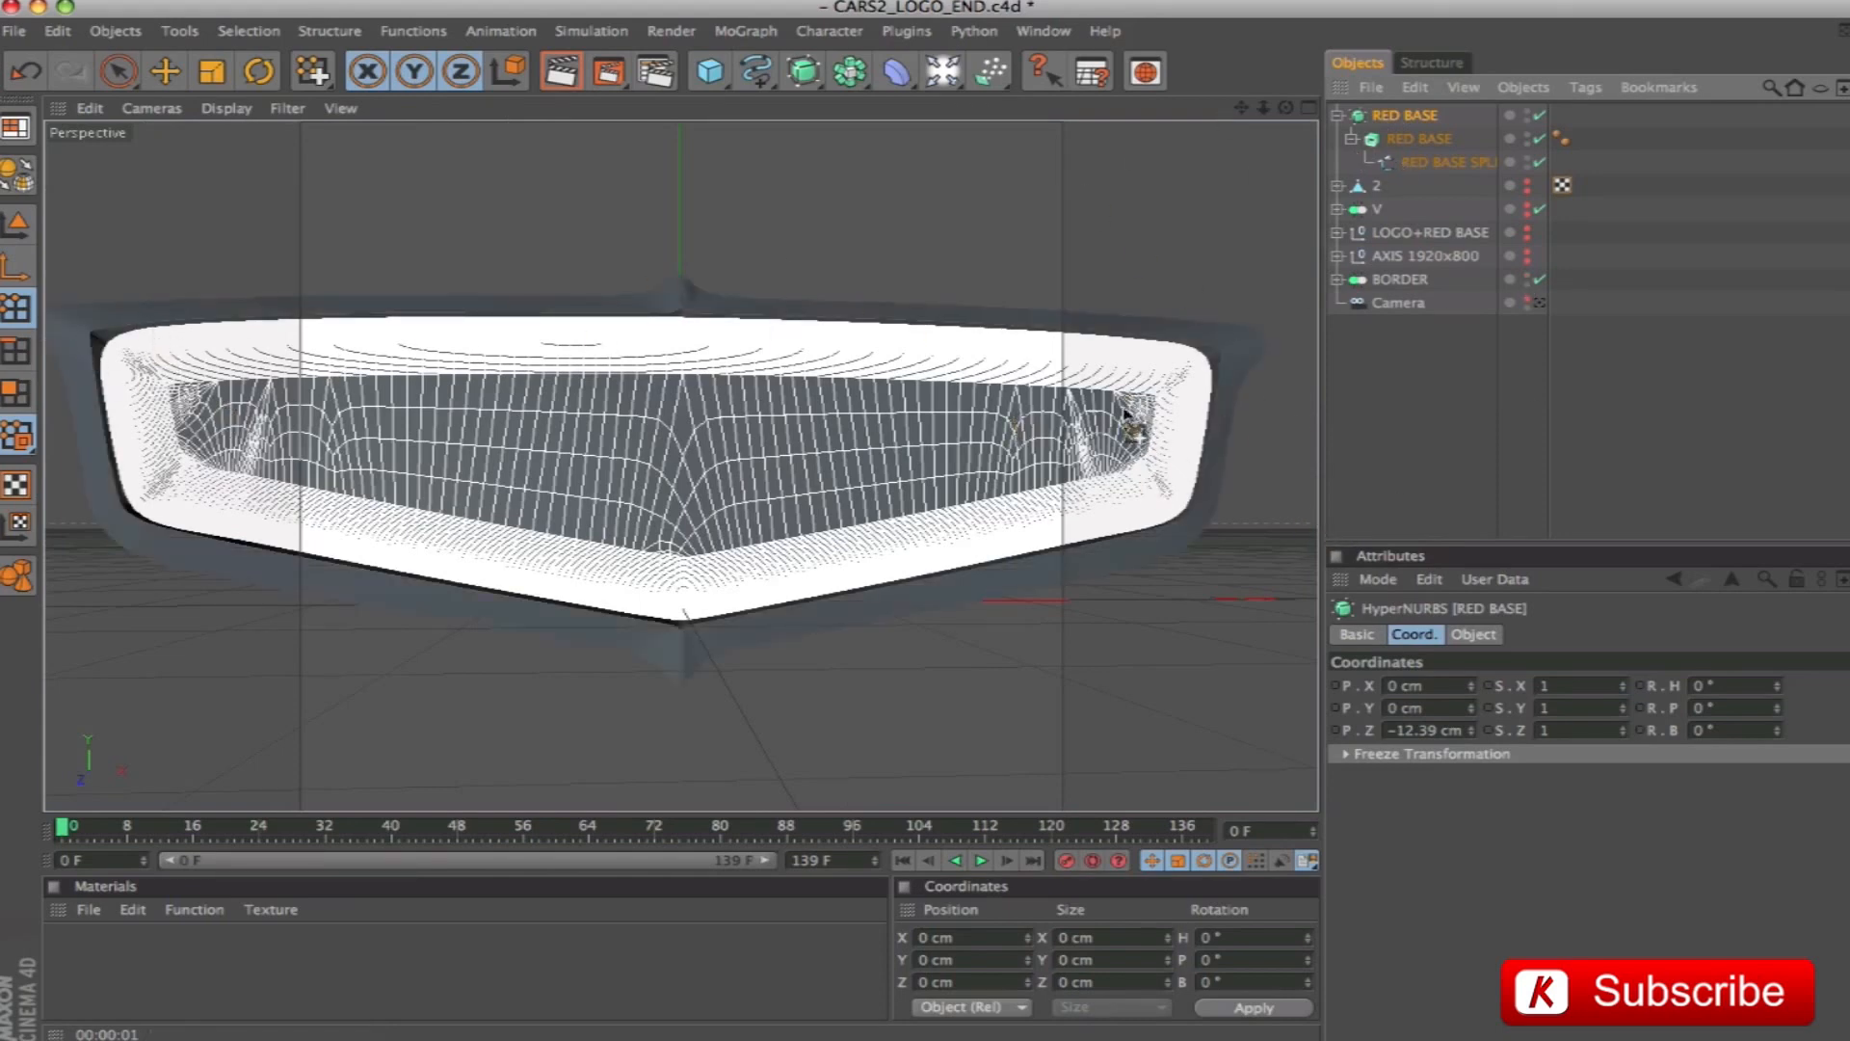
click(1539, 303)
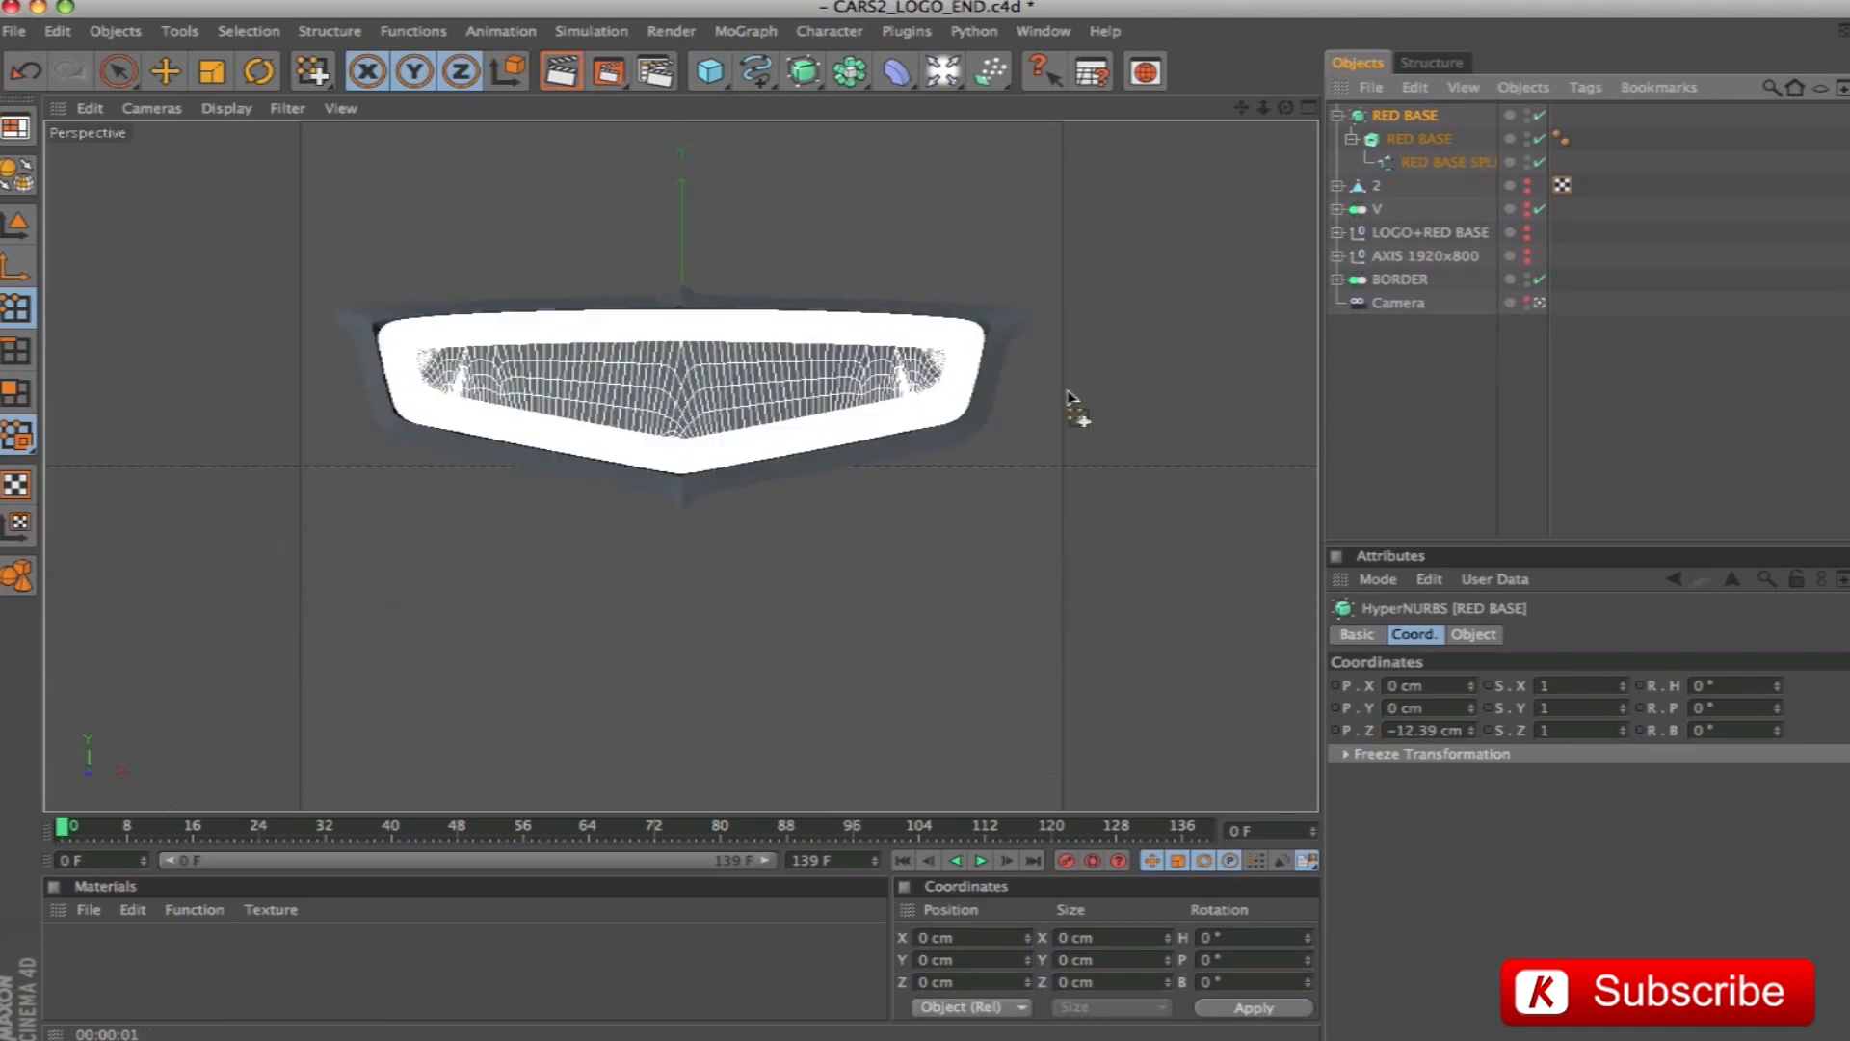
key(super+r)
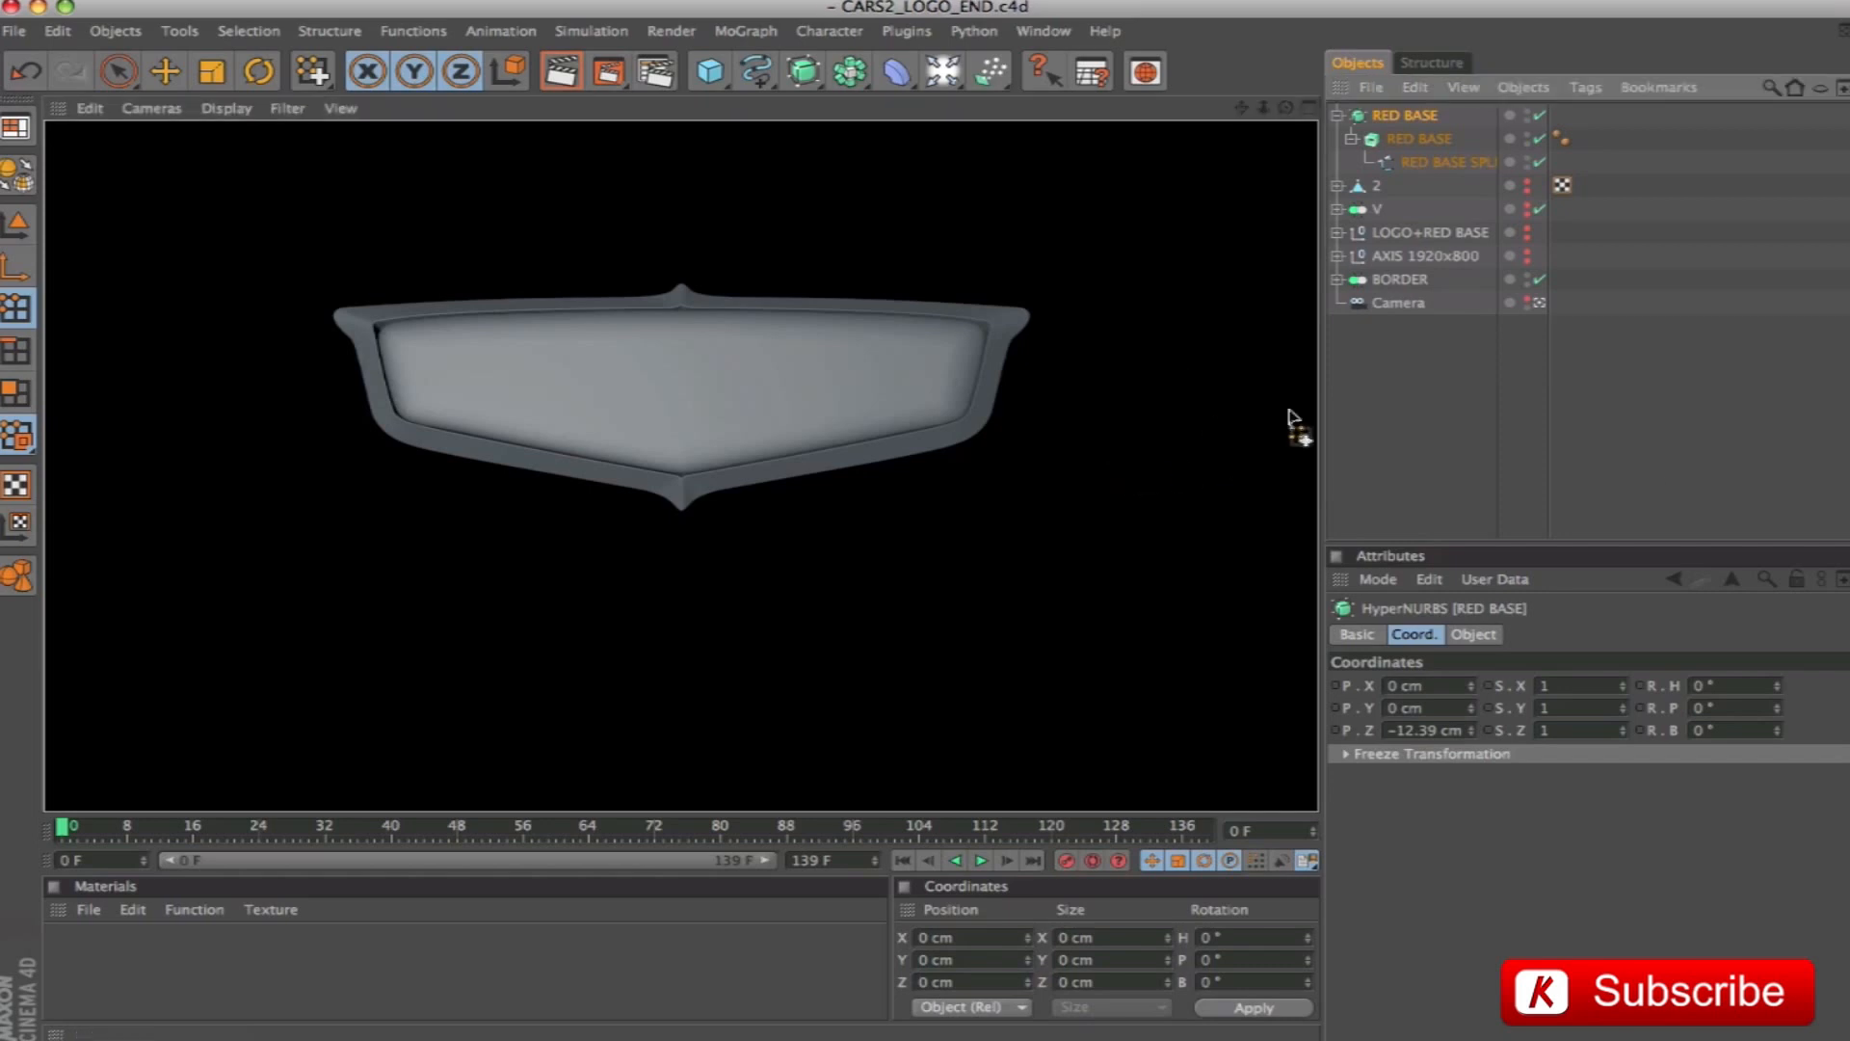
Make the RED BASE Extrude object editable and expand its Rounding and Cap children
click(1413, 138)
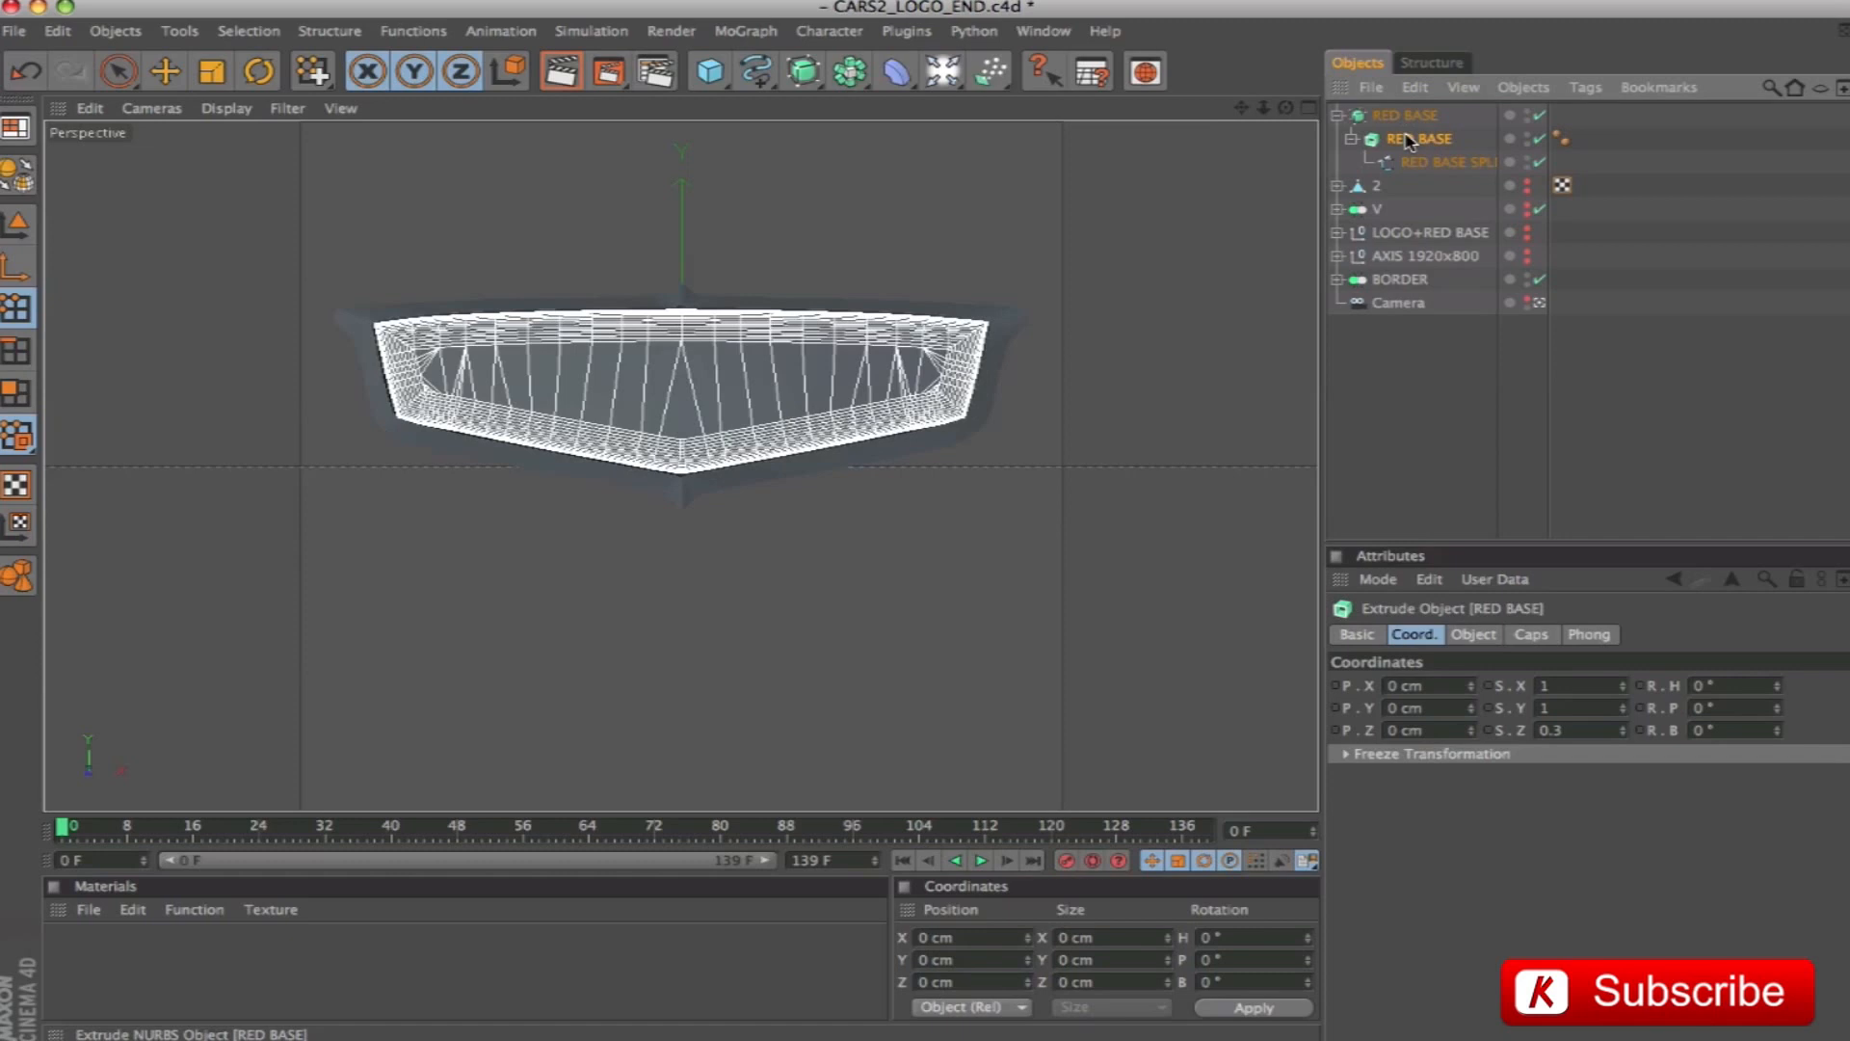
key(c)
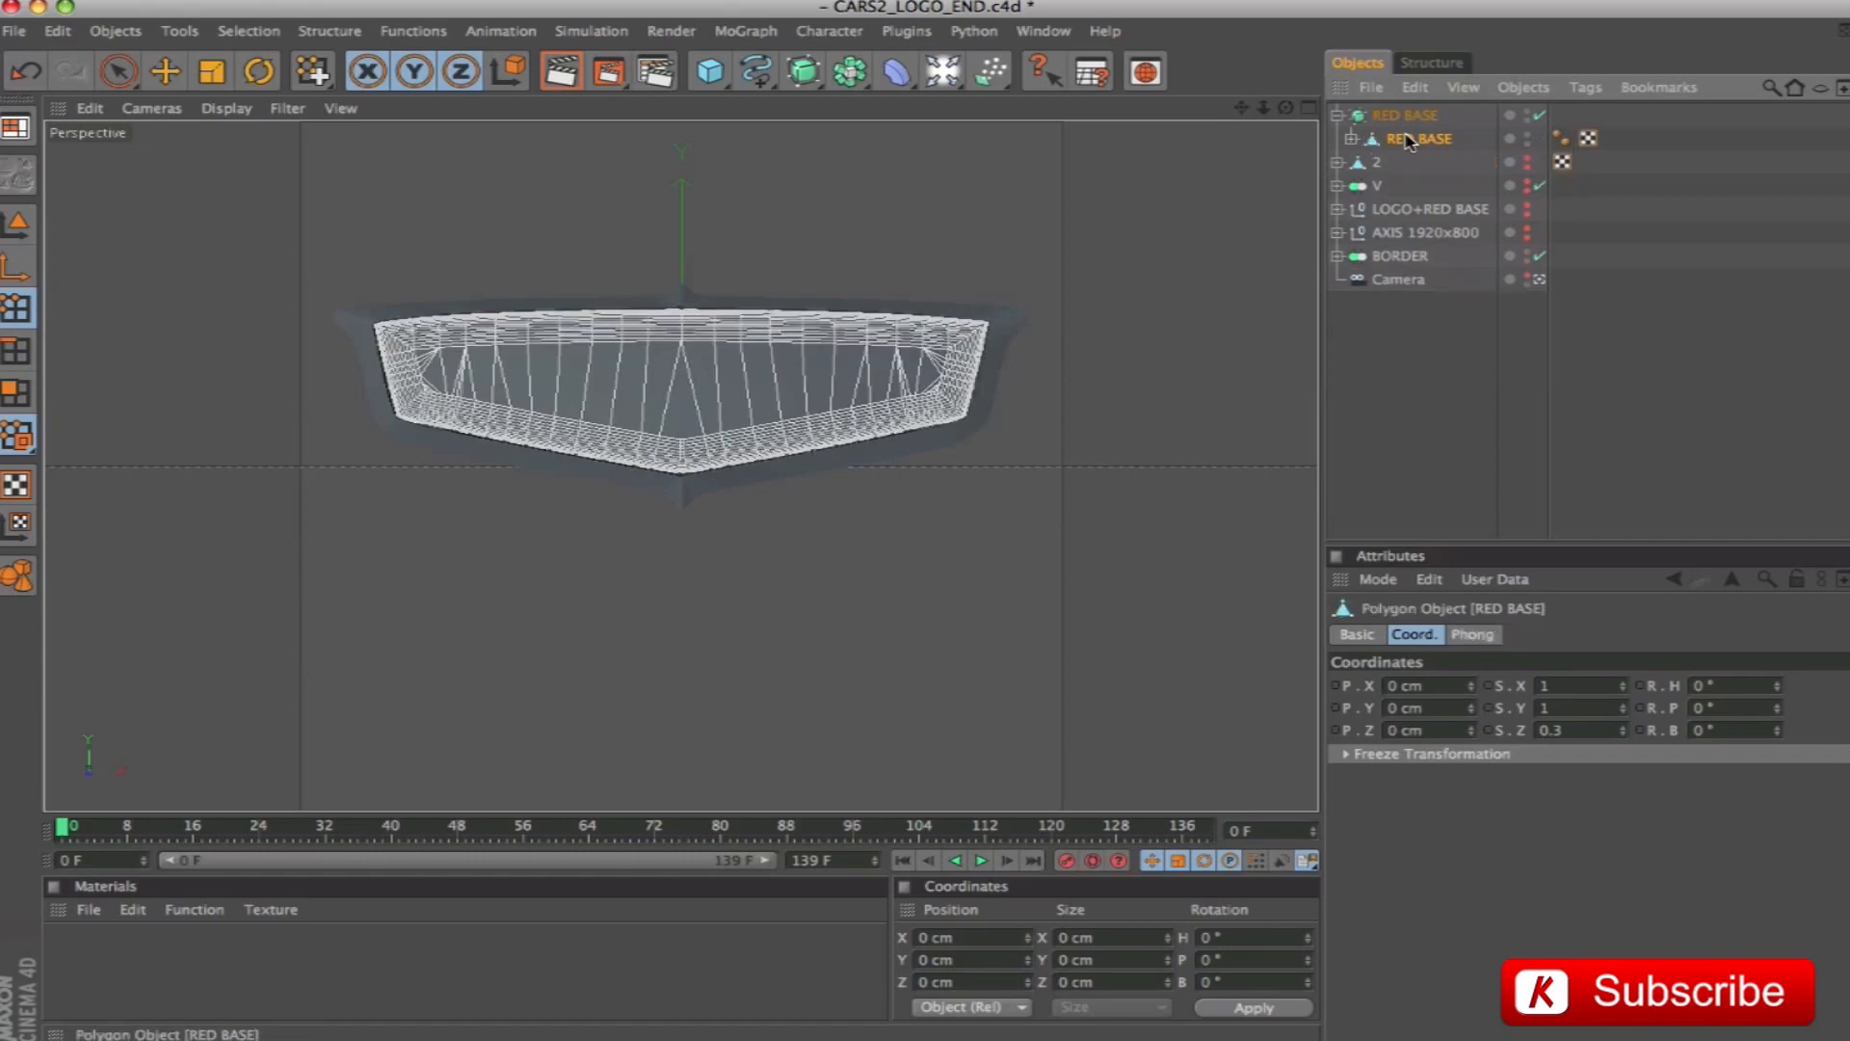
click(1352, 138)
click(1365, 162)
click(1365, 209)
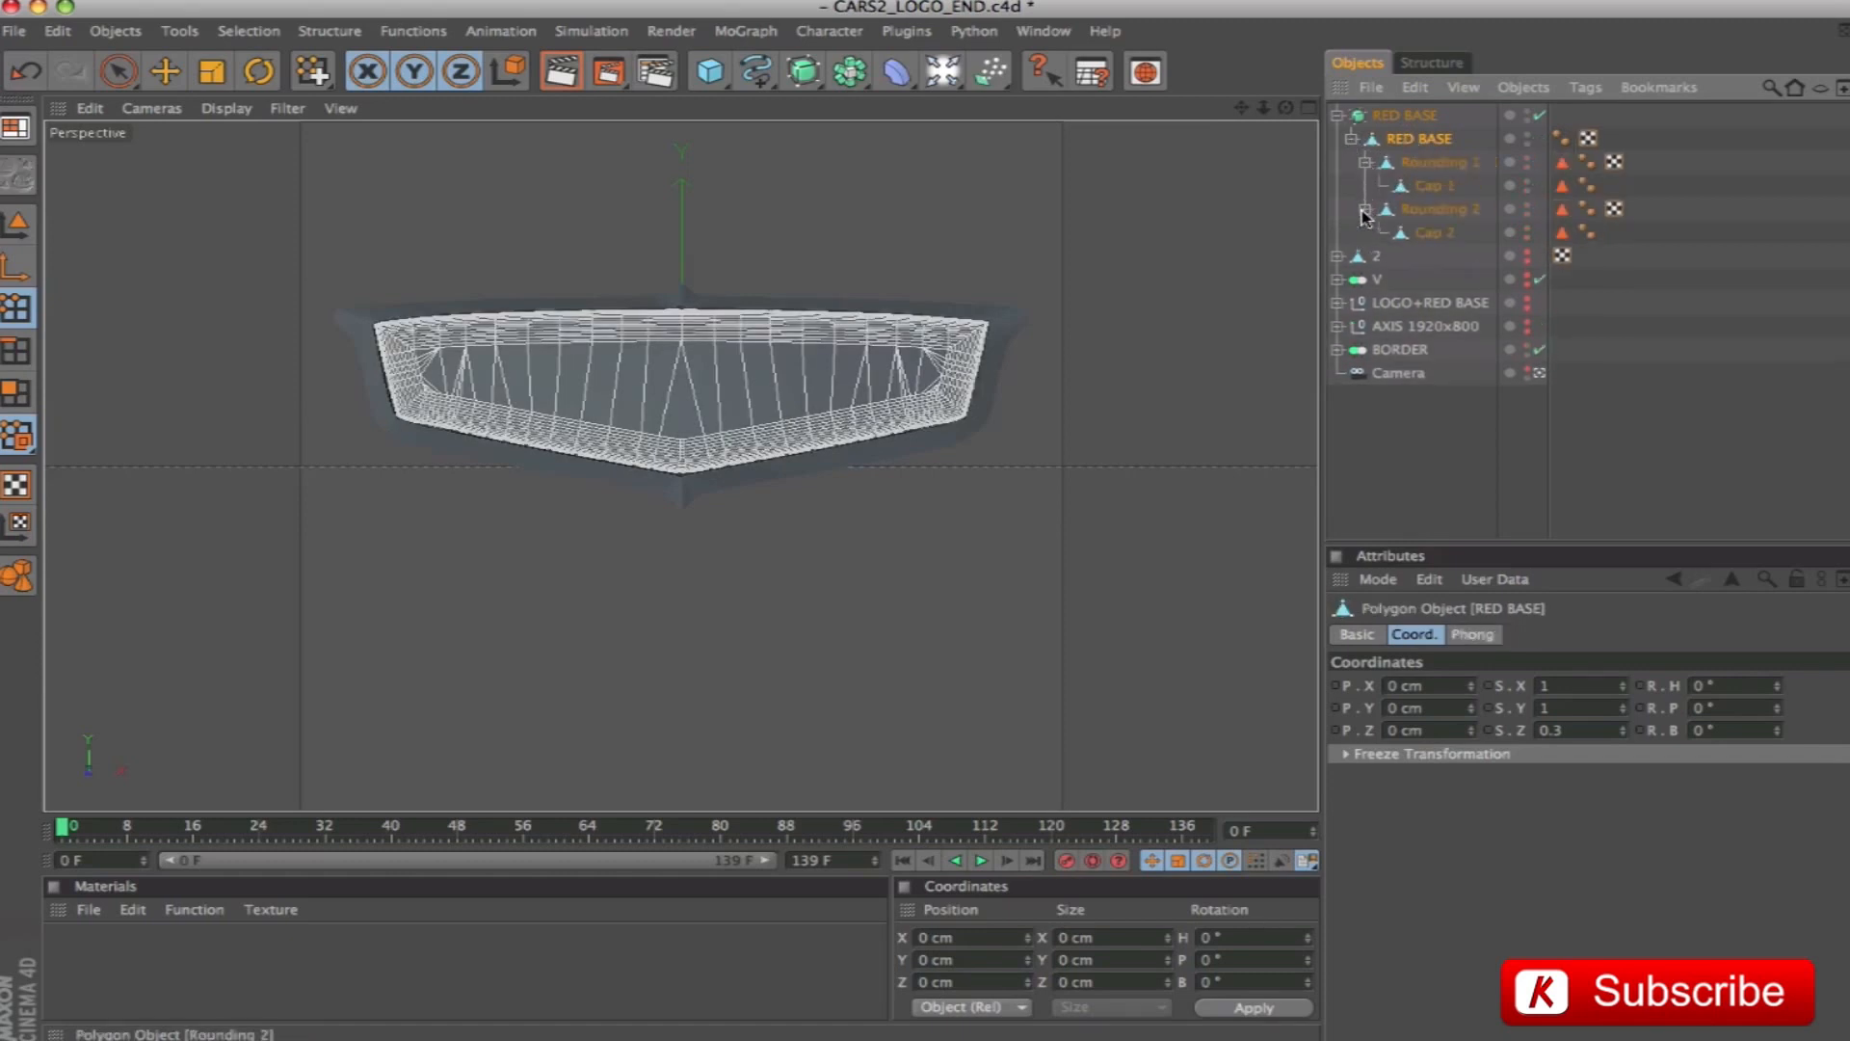
Set up Rounding 1 for edge editing outside the camera view and hide BORDER
click(1426, 166)
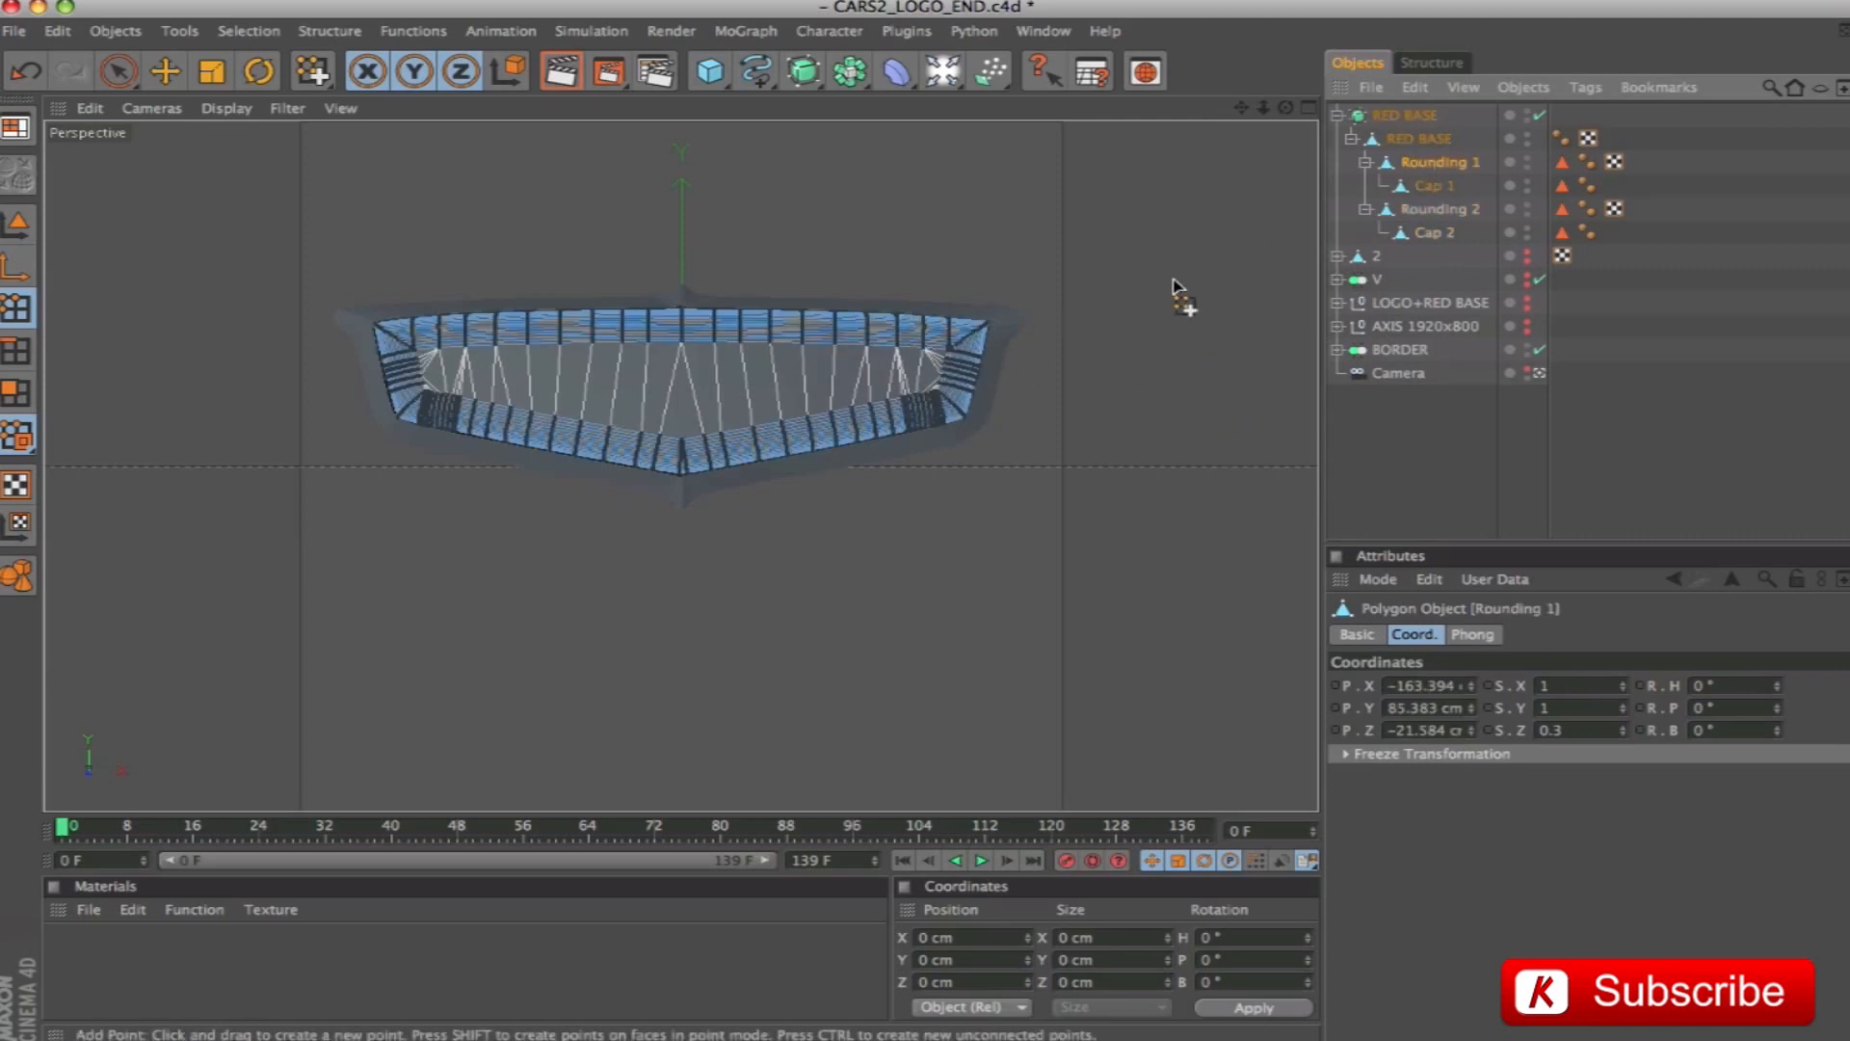
click(17, 351)
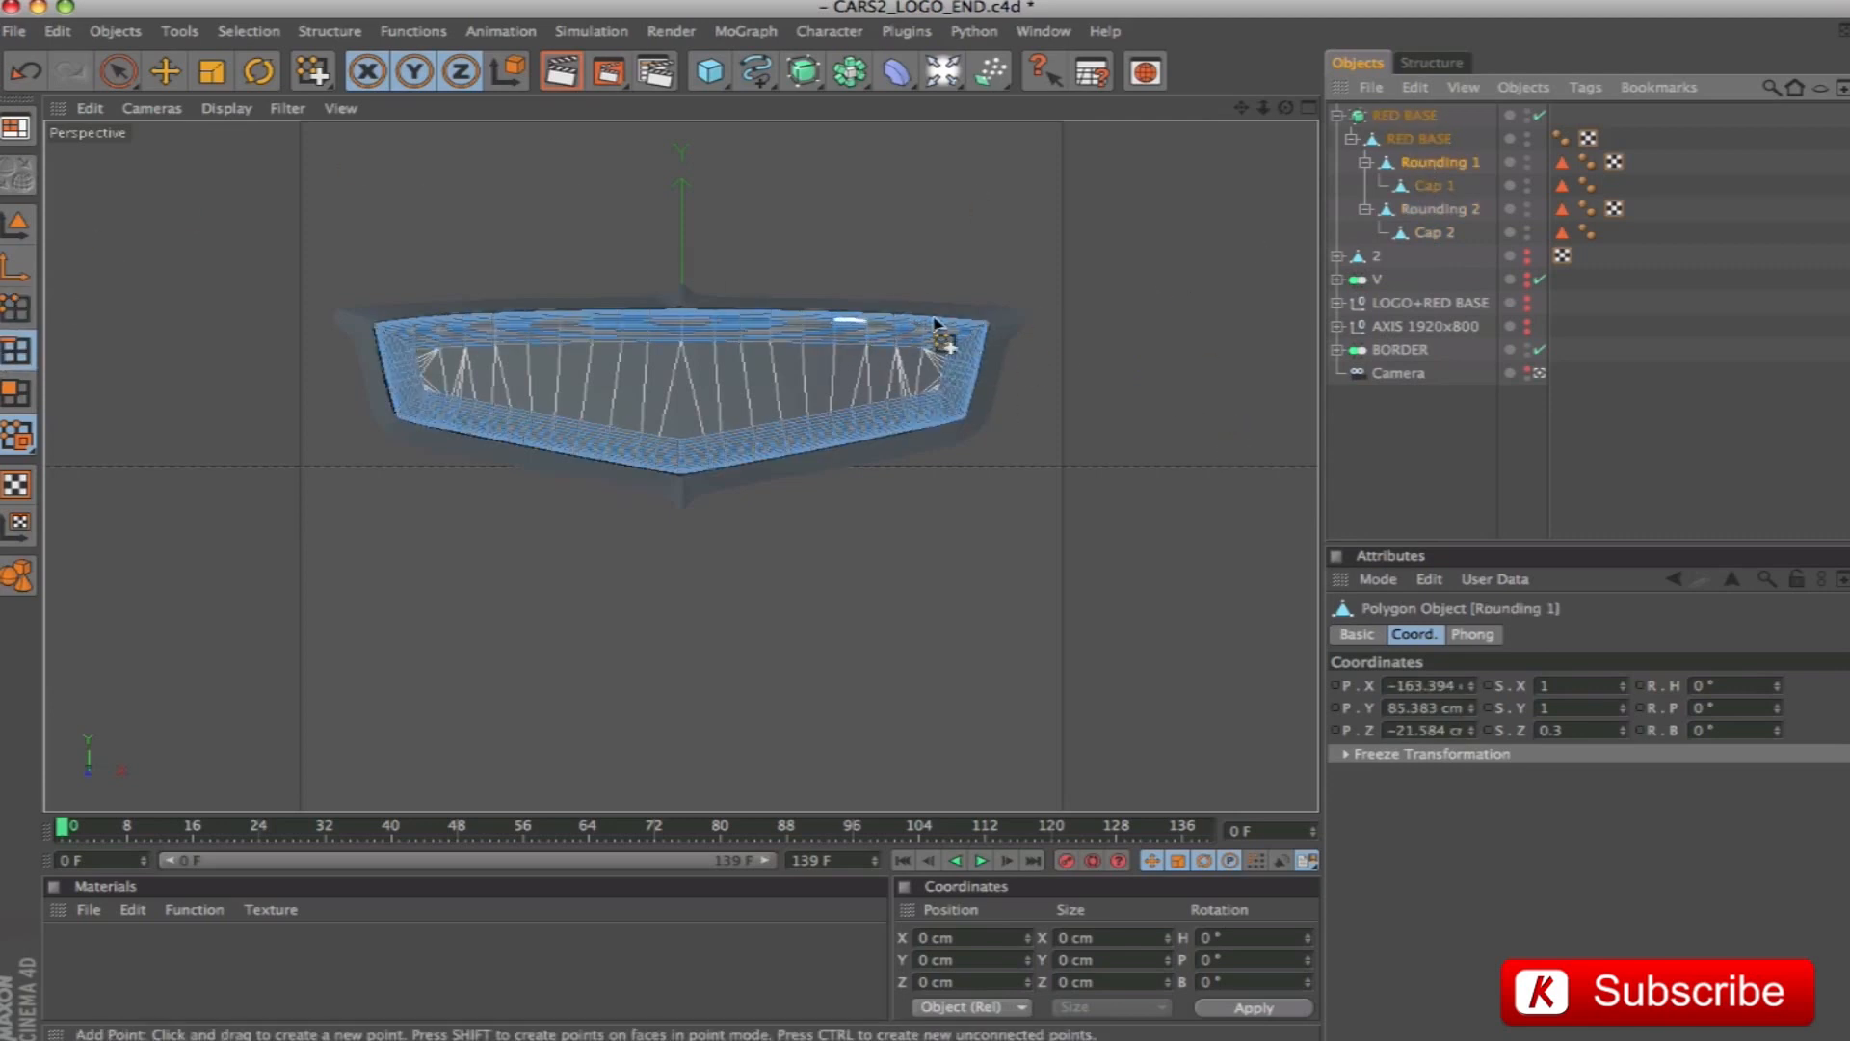
click(1538, 374)
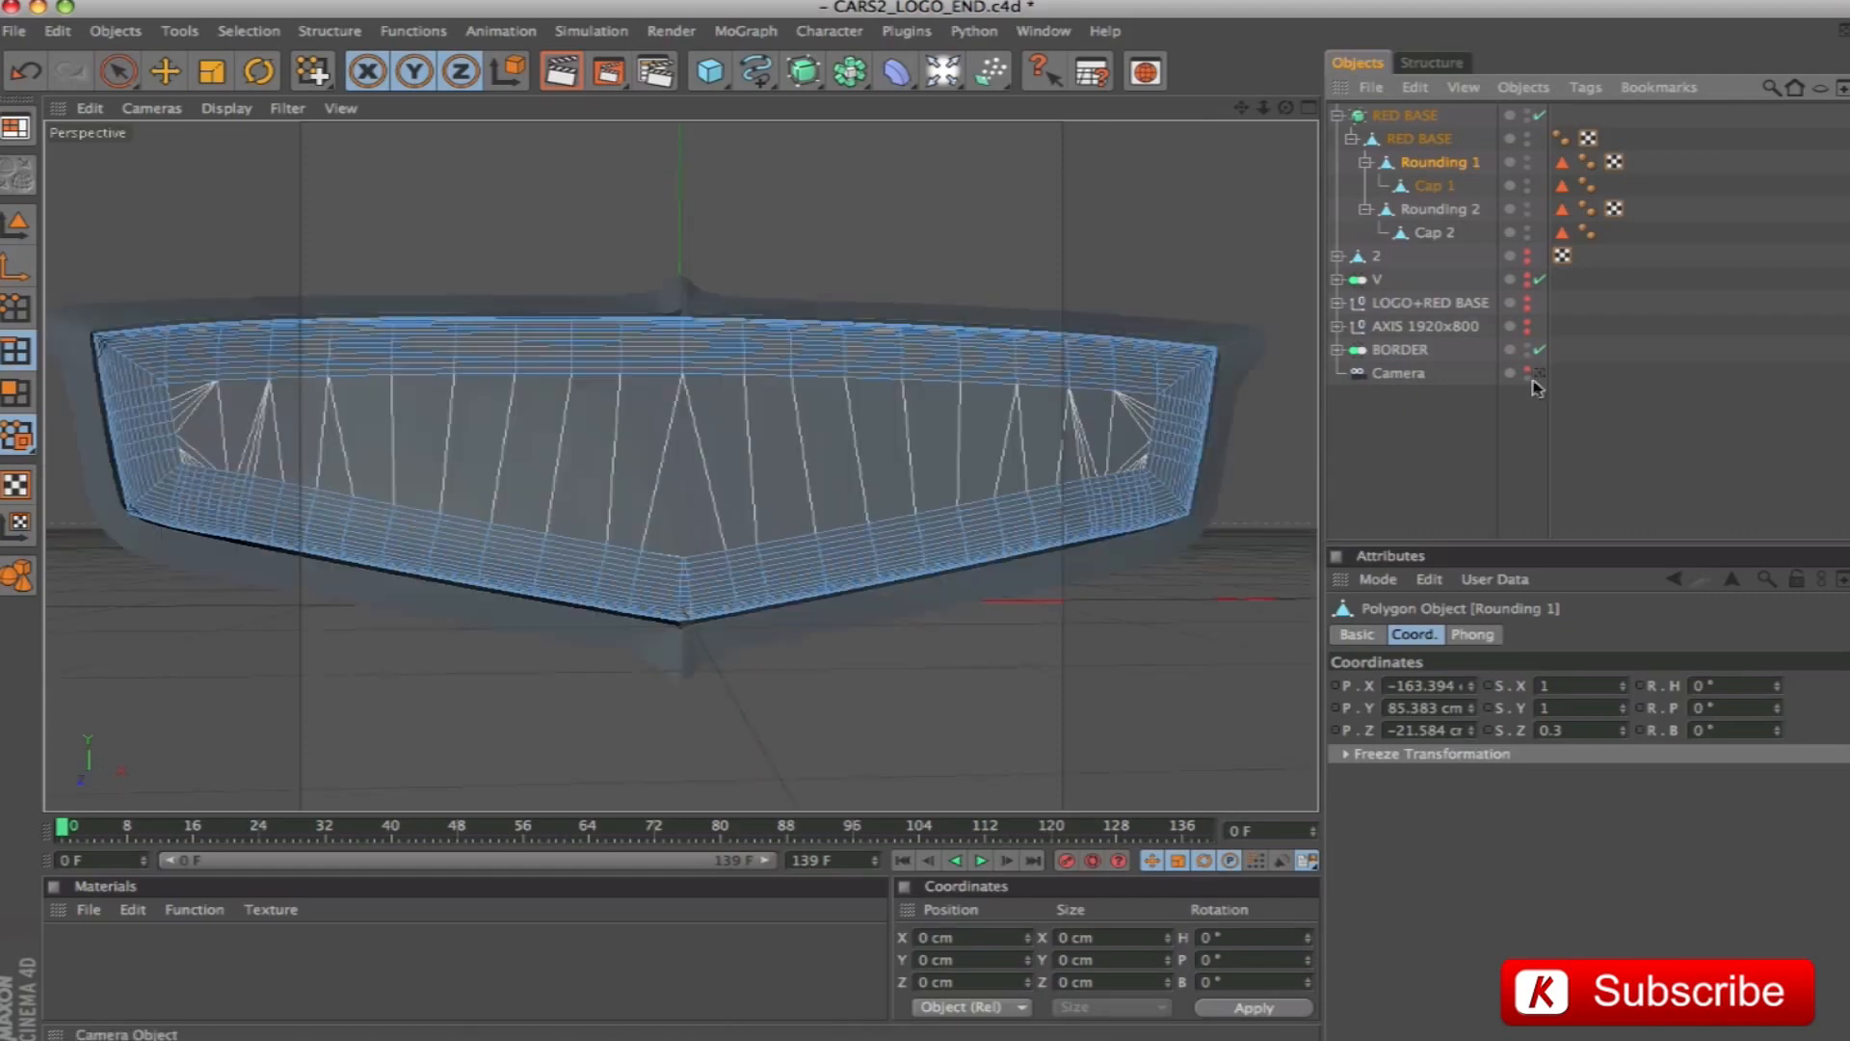
drag(1286, 108, 839, 241)
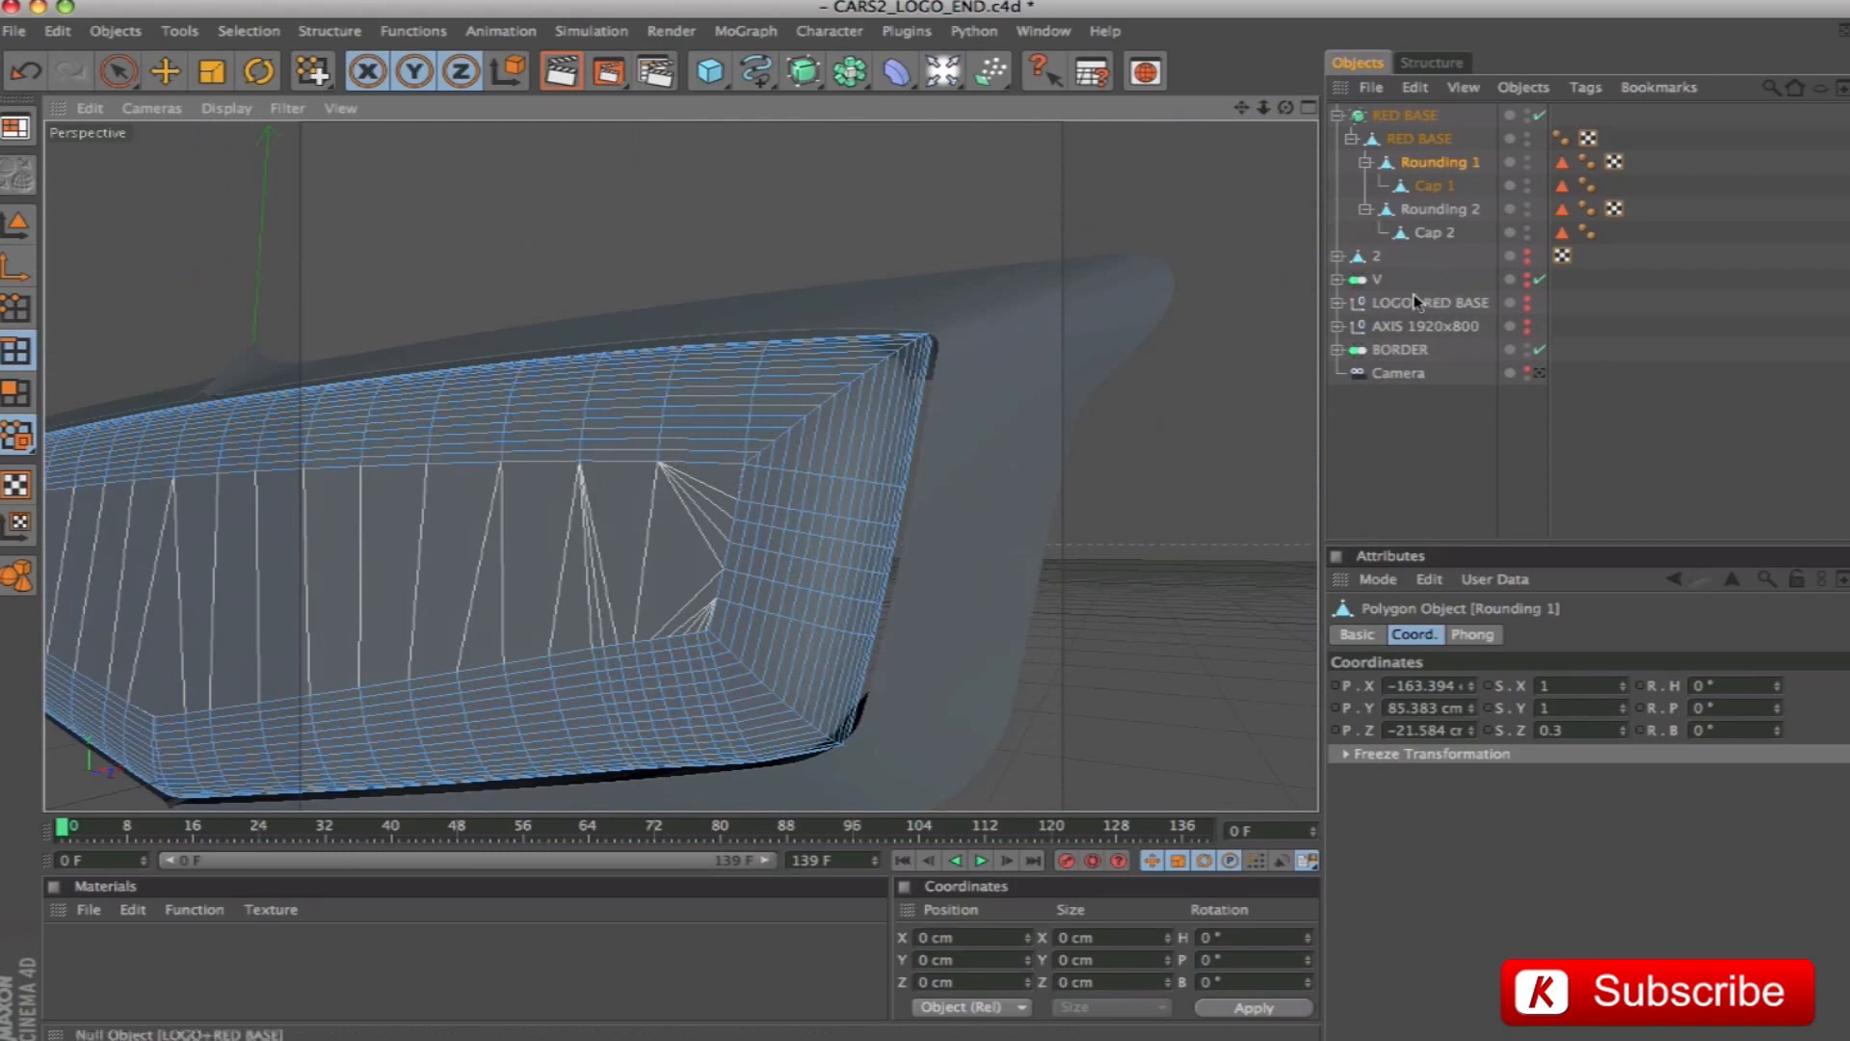
click(1528, 346)
click(1527, 346)
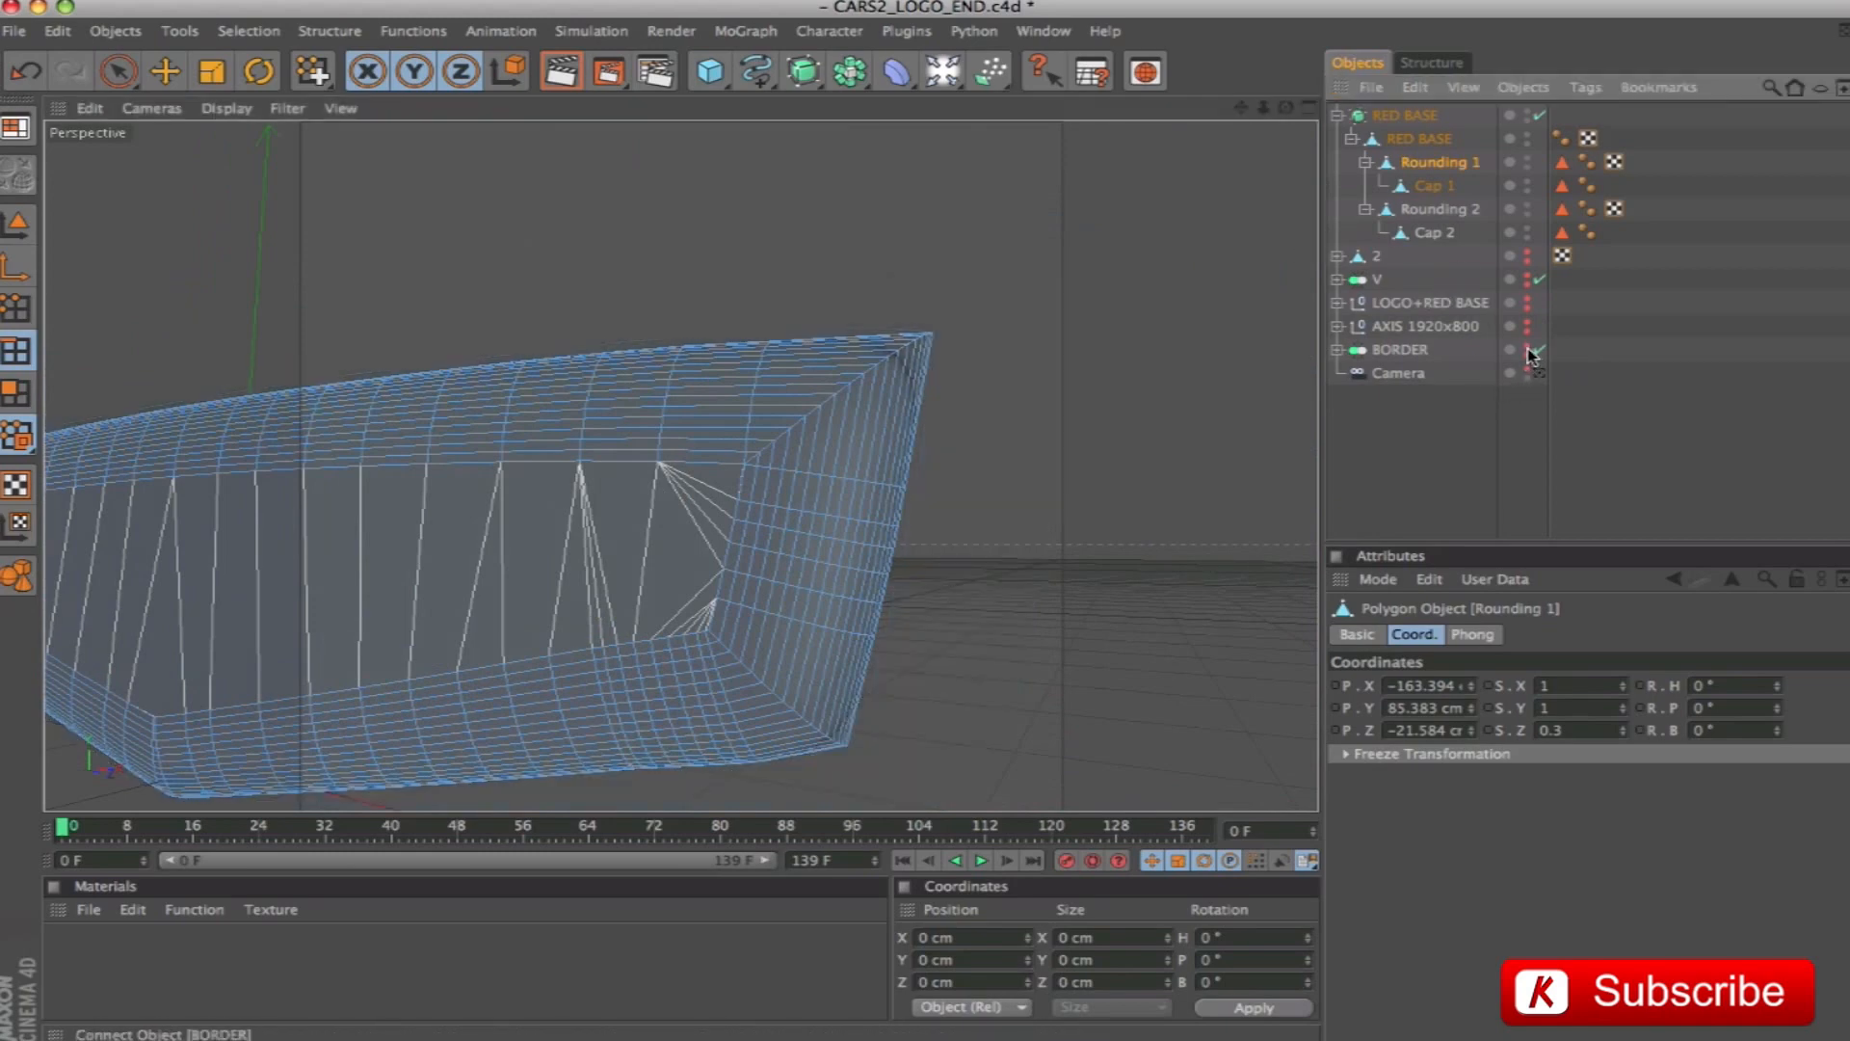
Disable the RED BASE HyperNURBS and loop-select Rounding 1's upper right corner edges, keeping only the diagonal ones selected
drag(312, 70, 358, 172)
click(1539, 114)
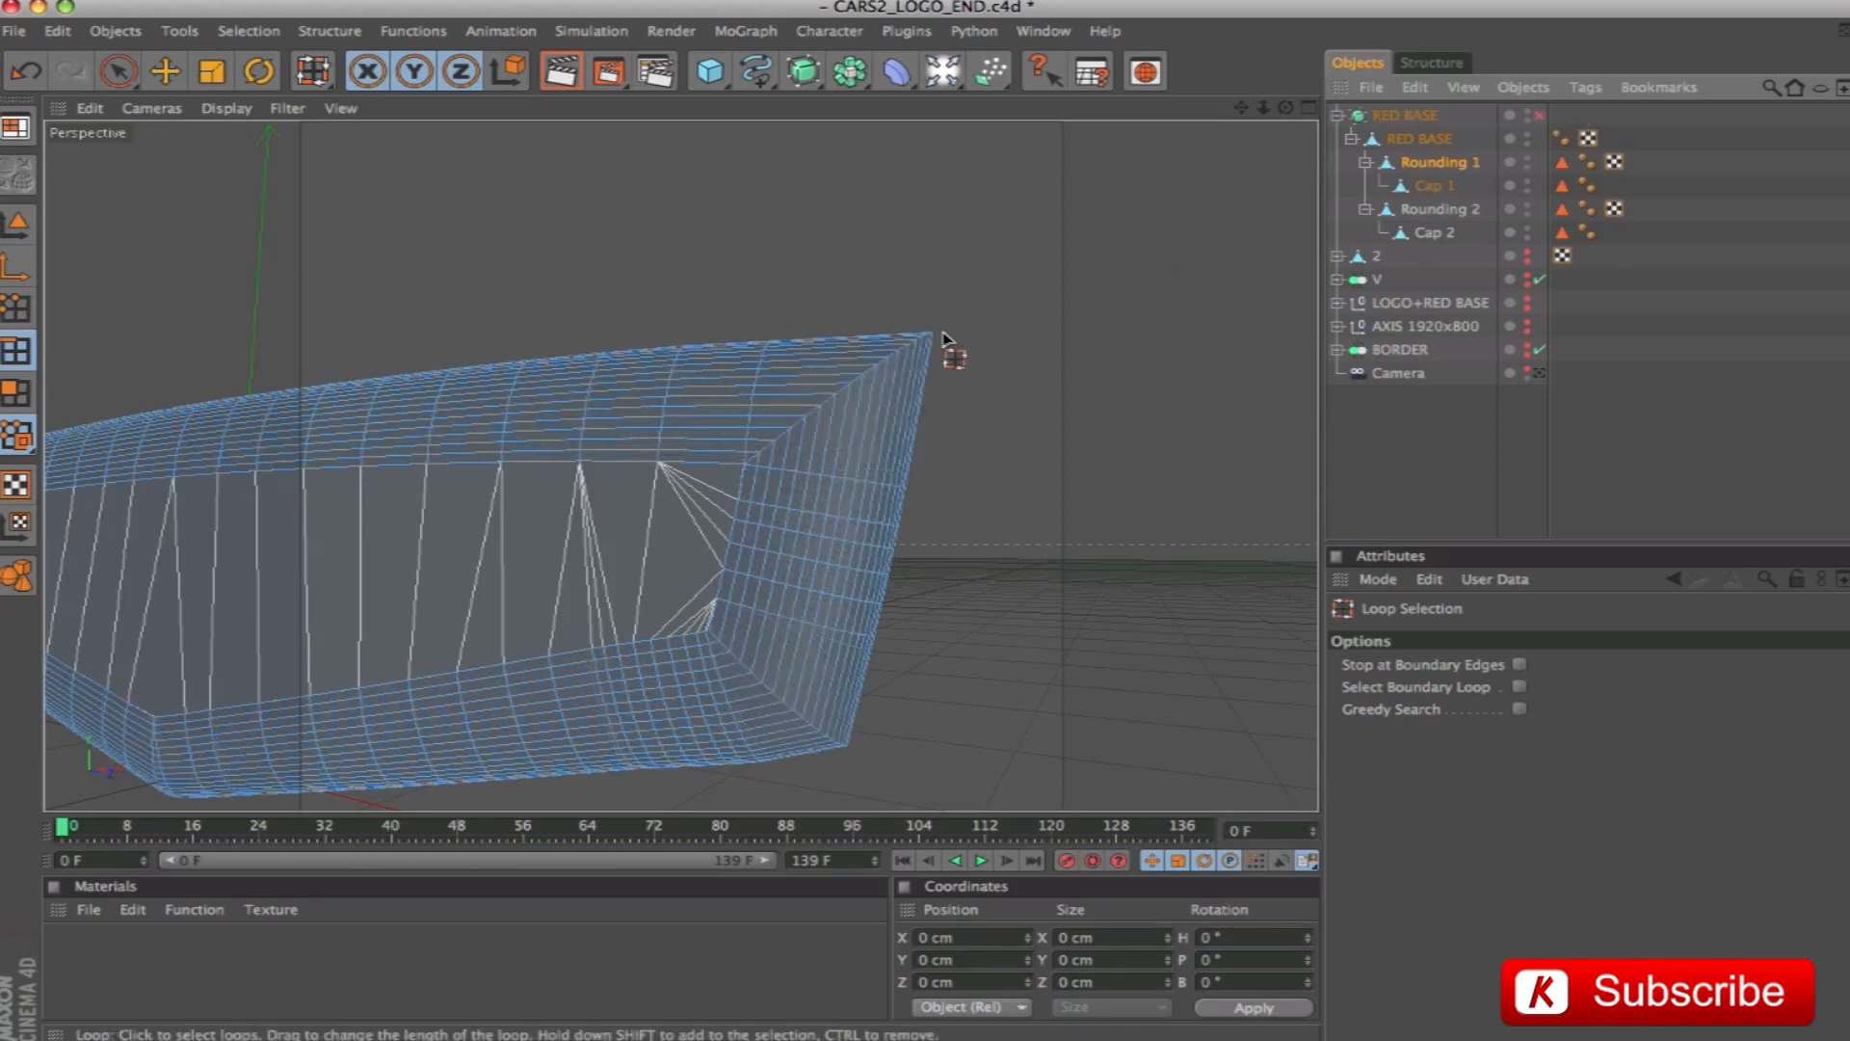
click(927, 348)
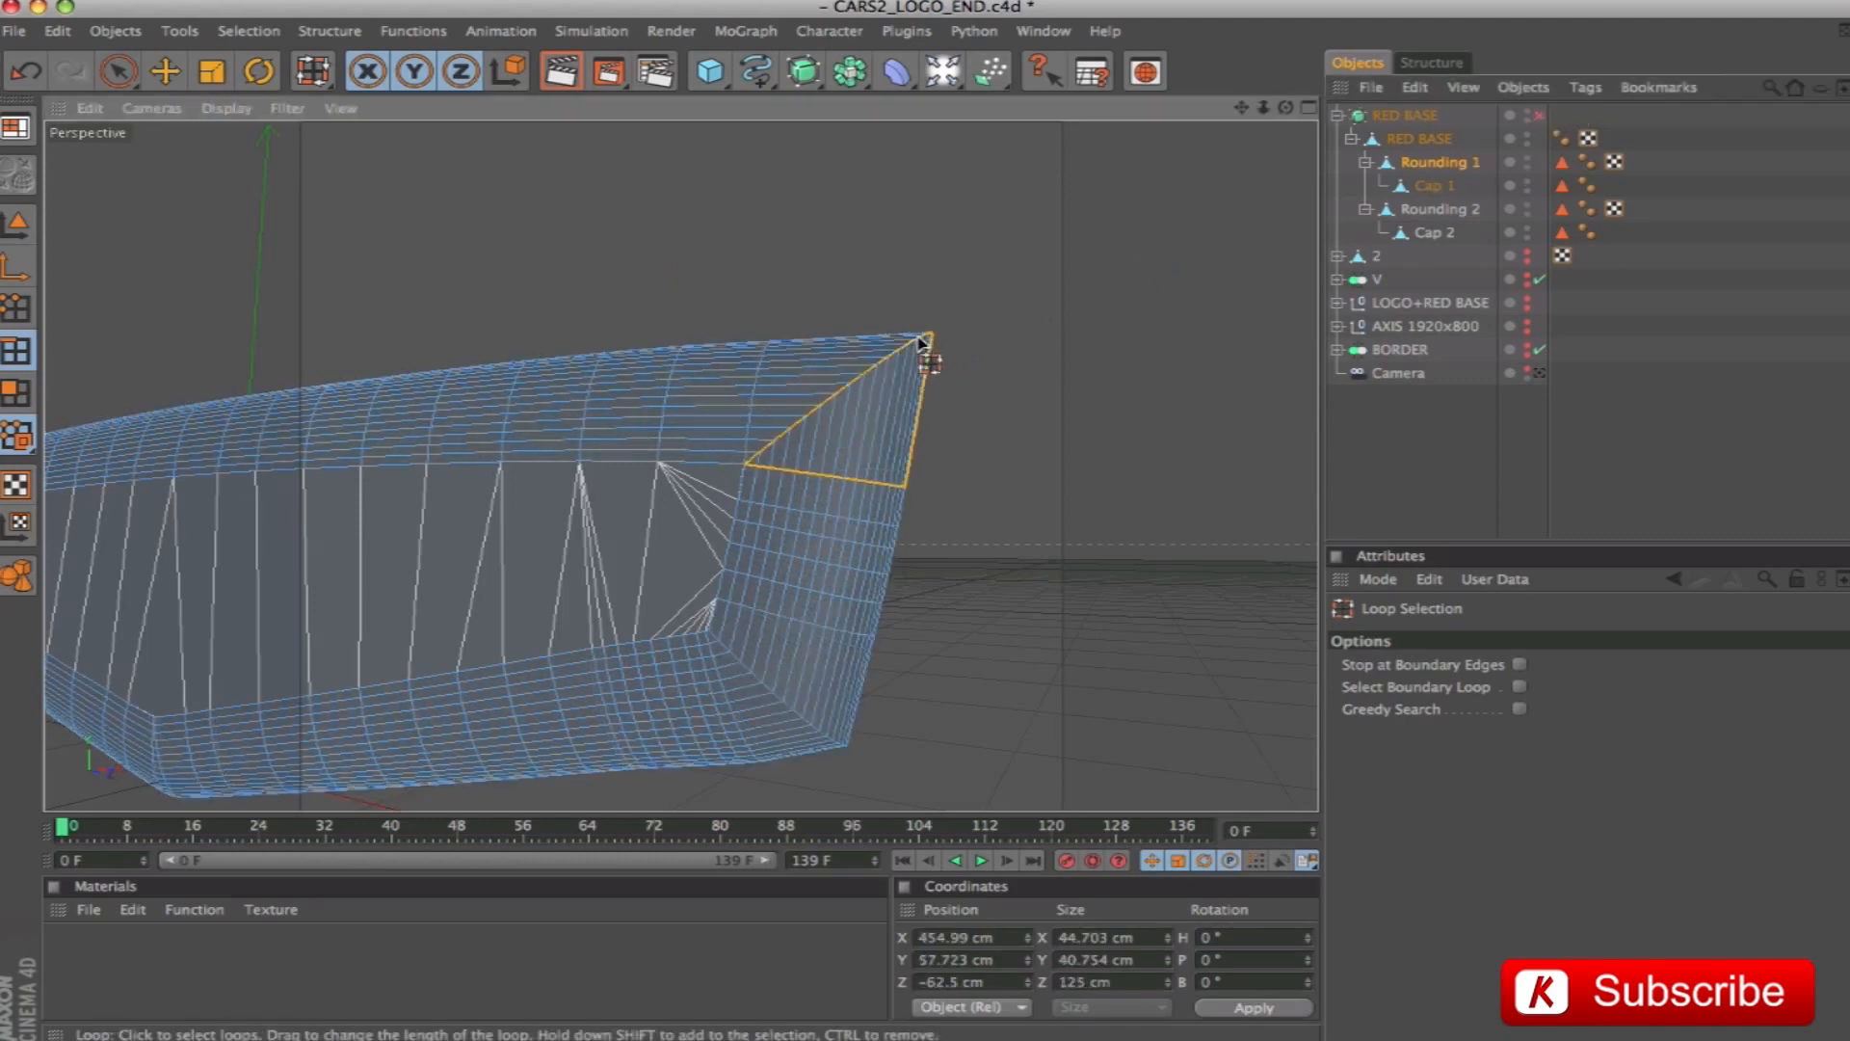
mouse_move(966, 271)
alt+mouse_down()
mouse_move(665, 299)
mouse_move(973, 294)
alt+mouse_up()
key(space)
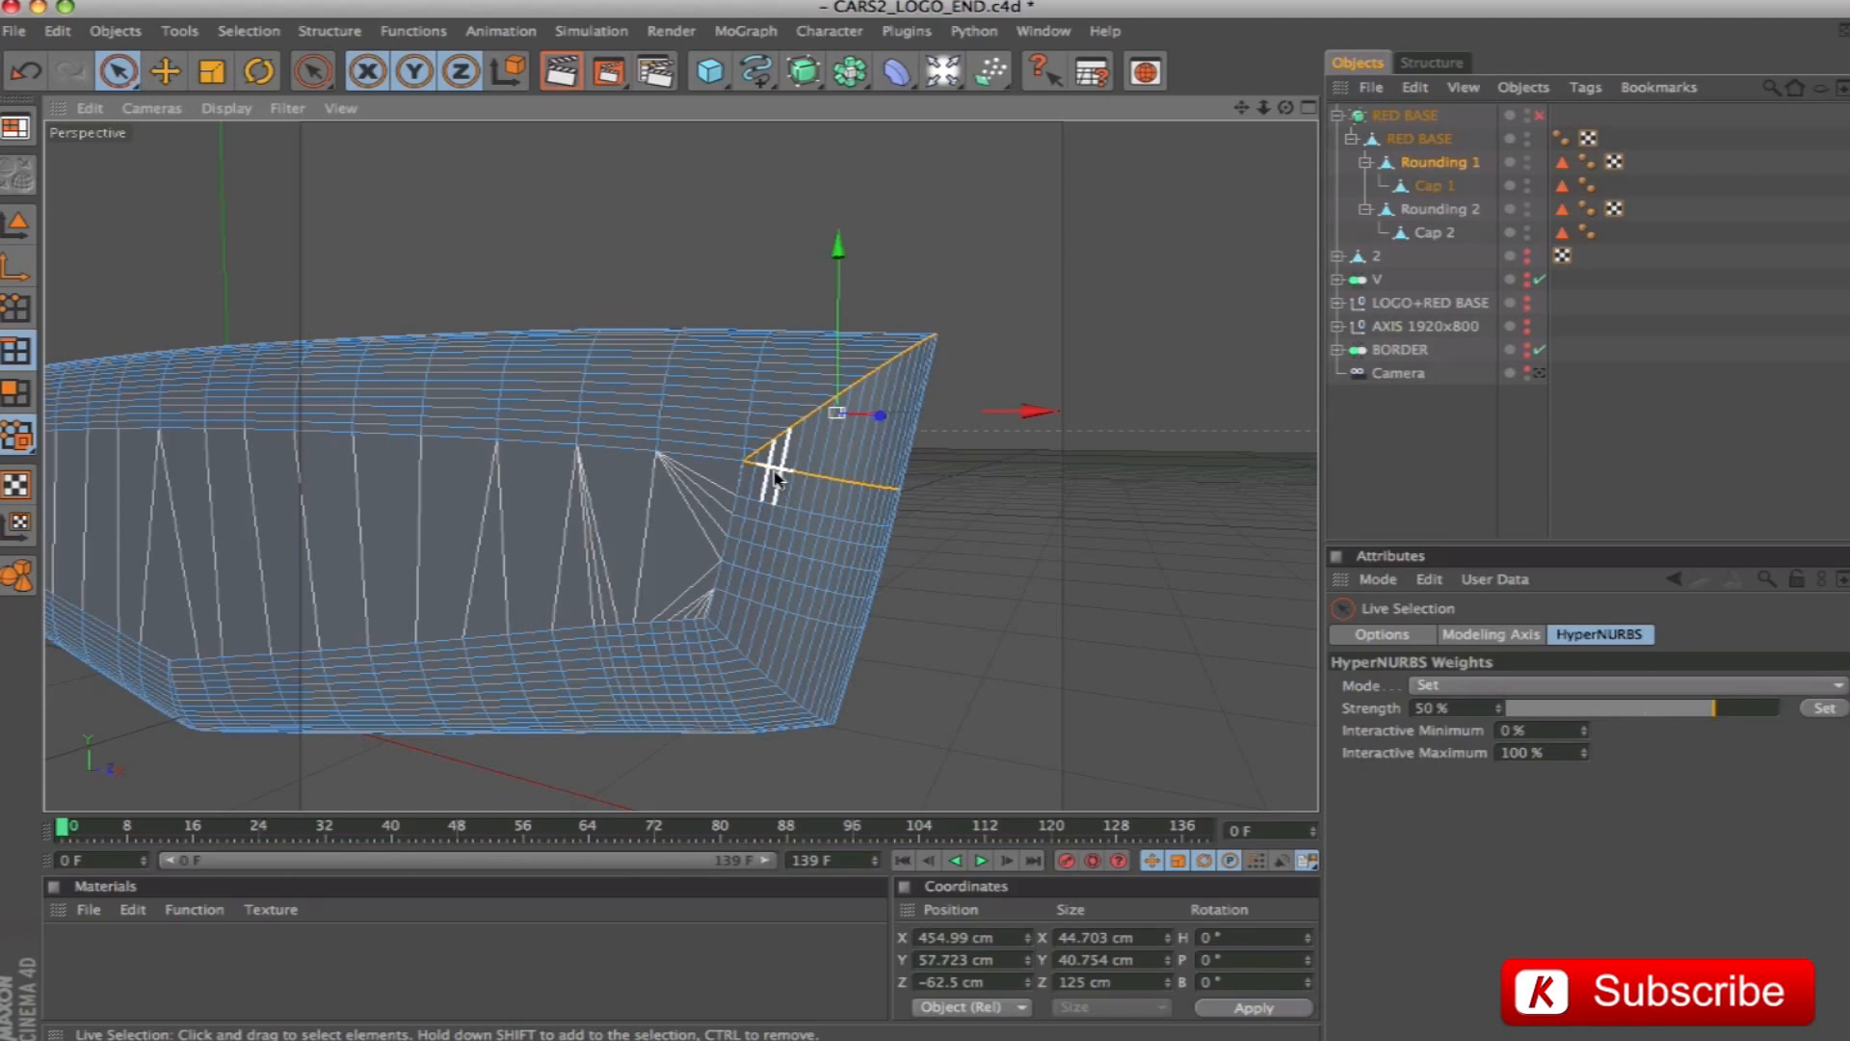
ctrl+drag(761, 469, 957, 485)
alt+drag(982, 403, 949, 380)
scroll(681, 466, up, 10)
scroll(681, 466, down, 3)
scroll(681, 466, down, 10)
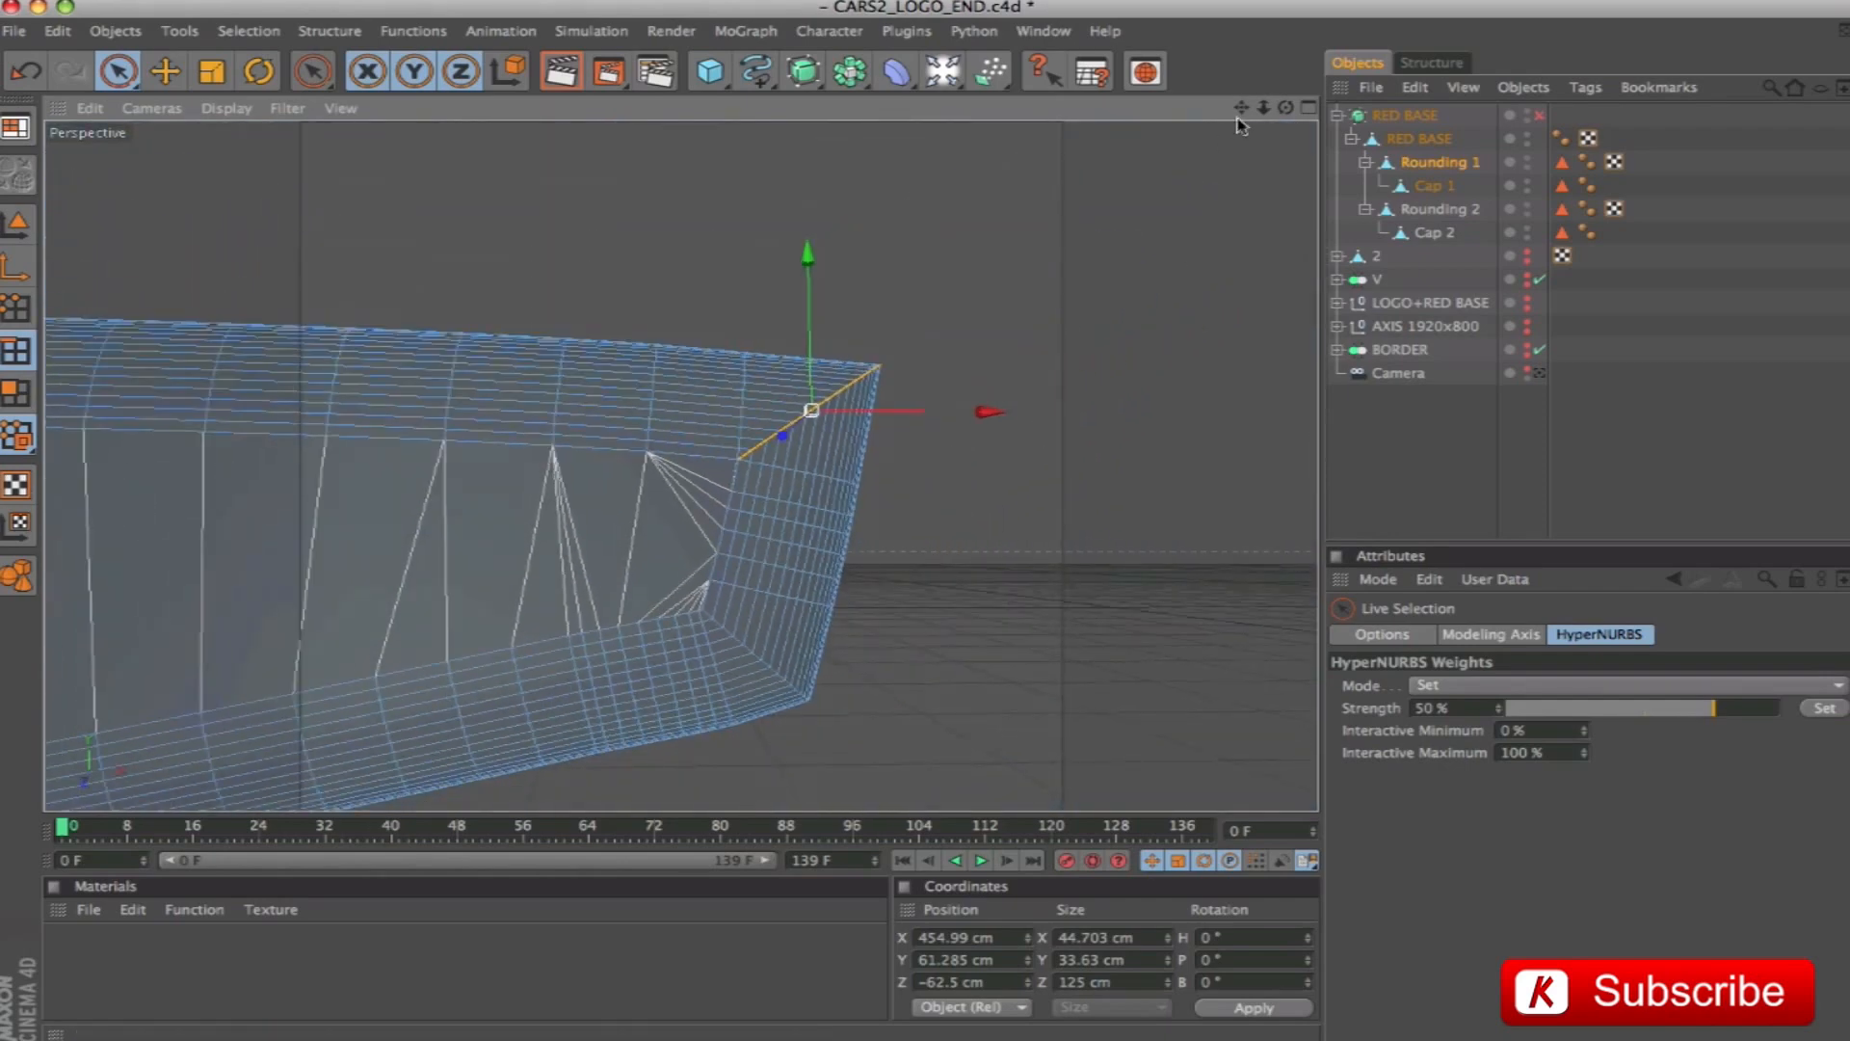
Add the upper left corner's edge loop to the selection and deselect its extra edges, keeping only the diagonal ones
drag(1240, 110, 1783, 106)
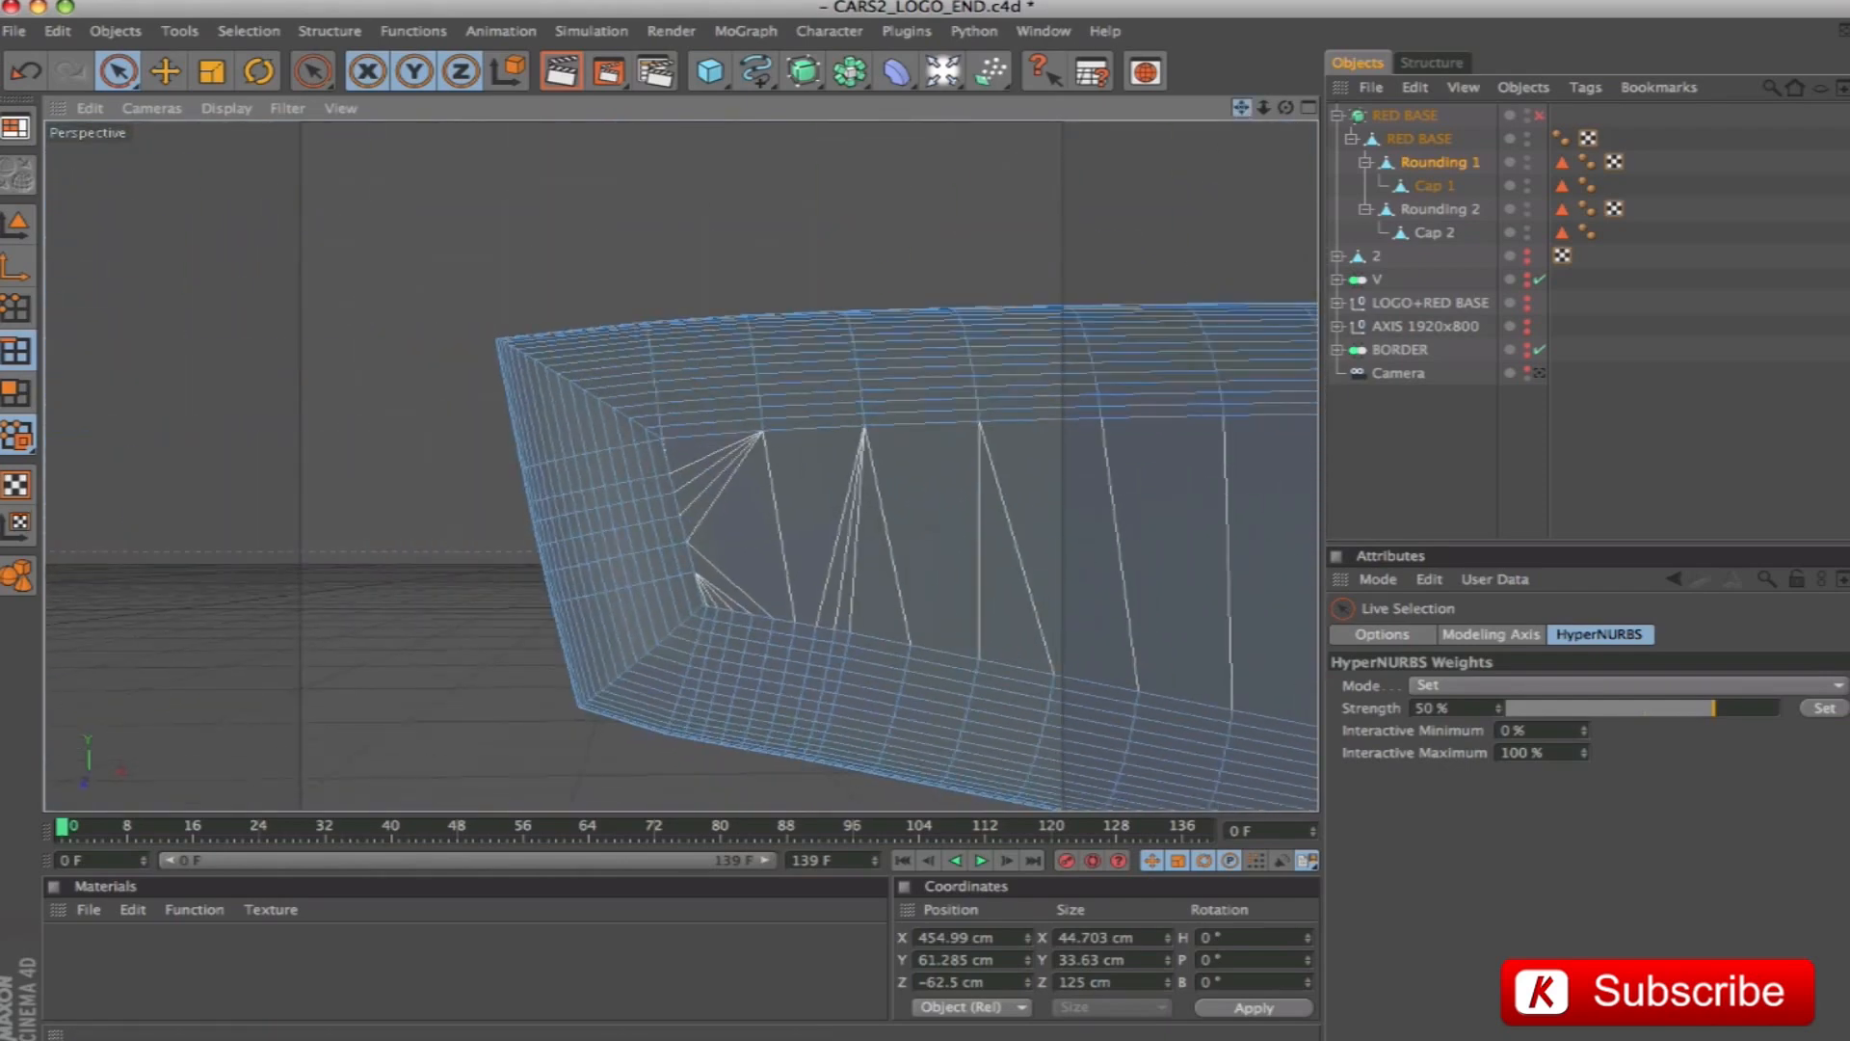
drag(313, 71, 404, 140)
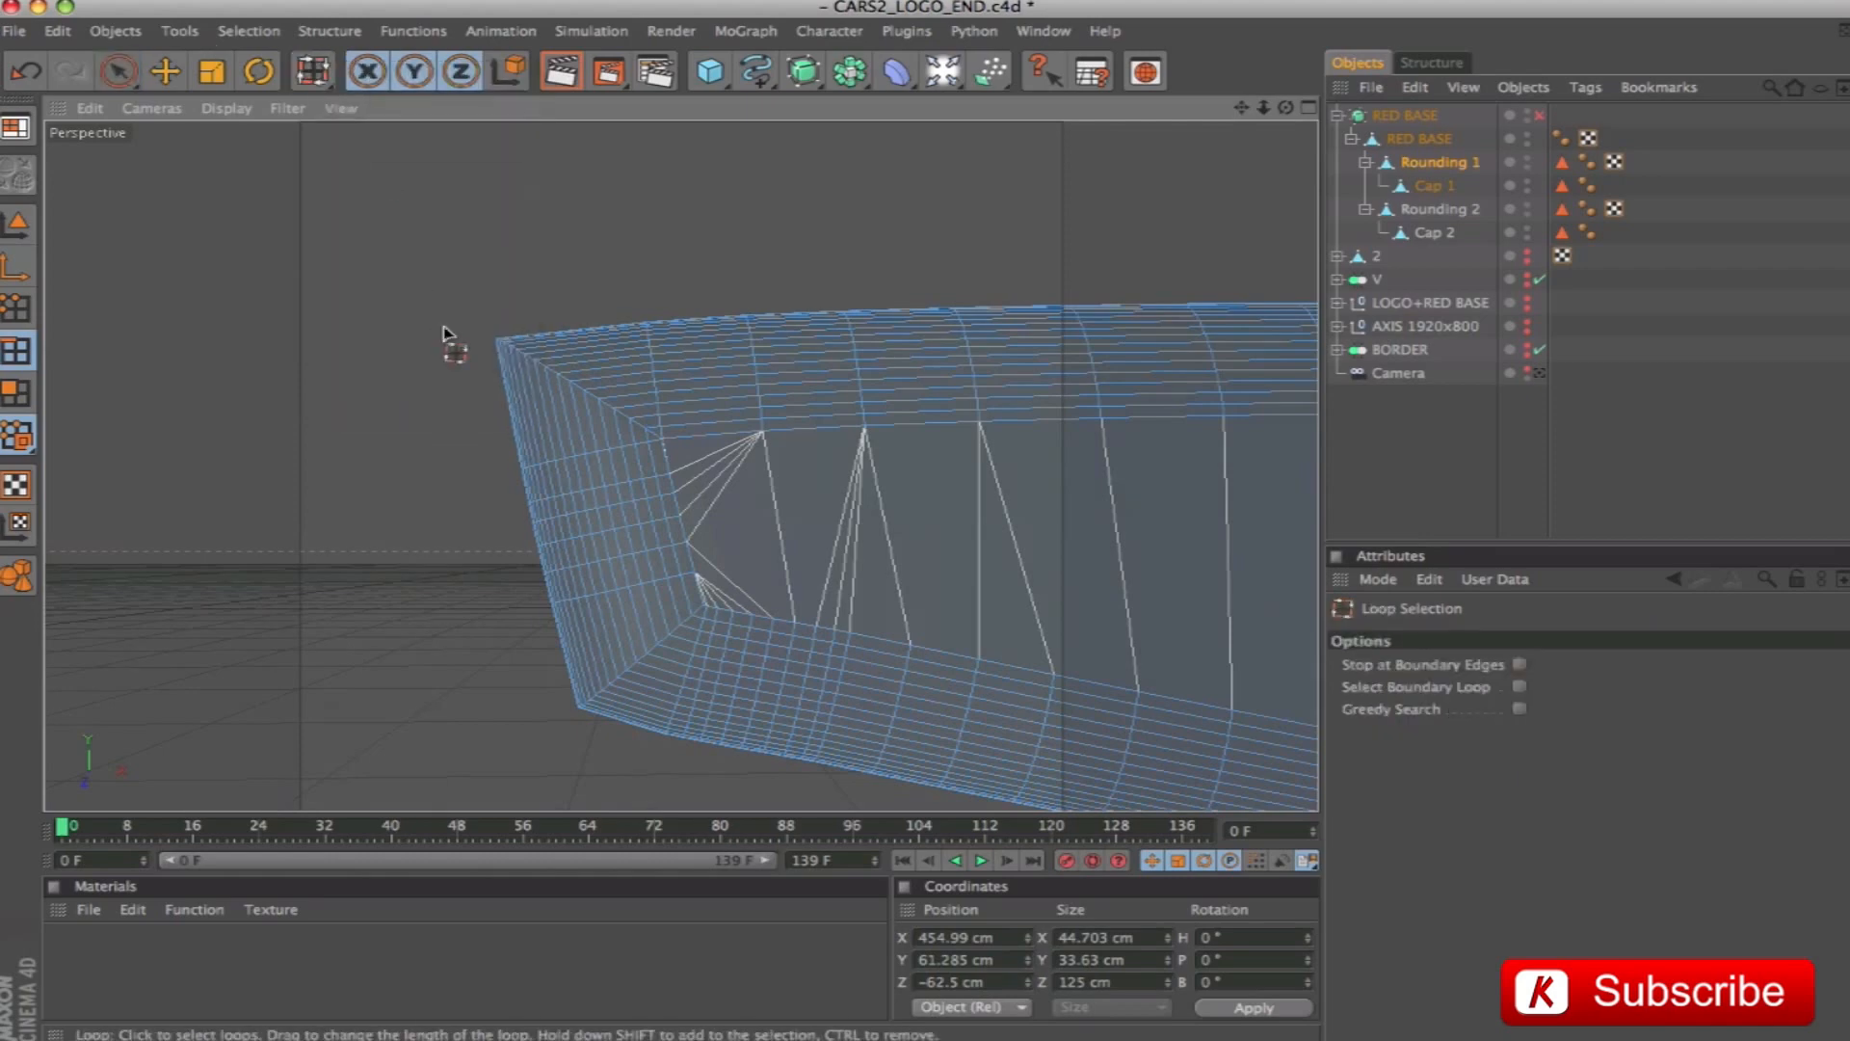
click(501, 345)
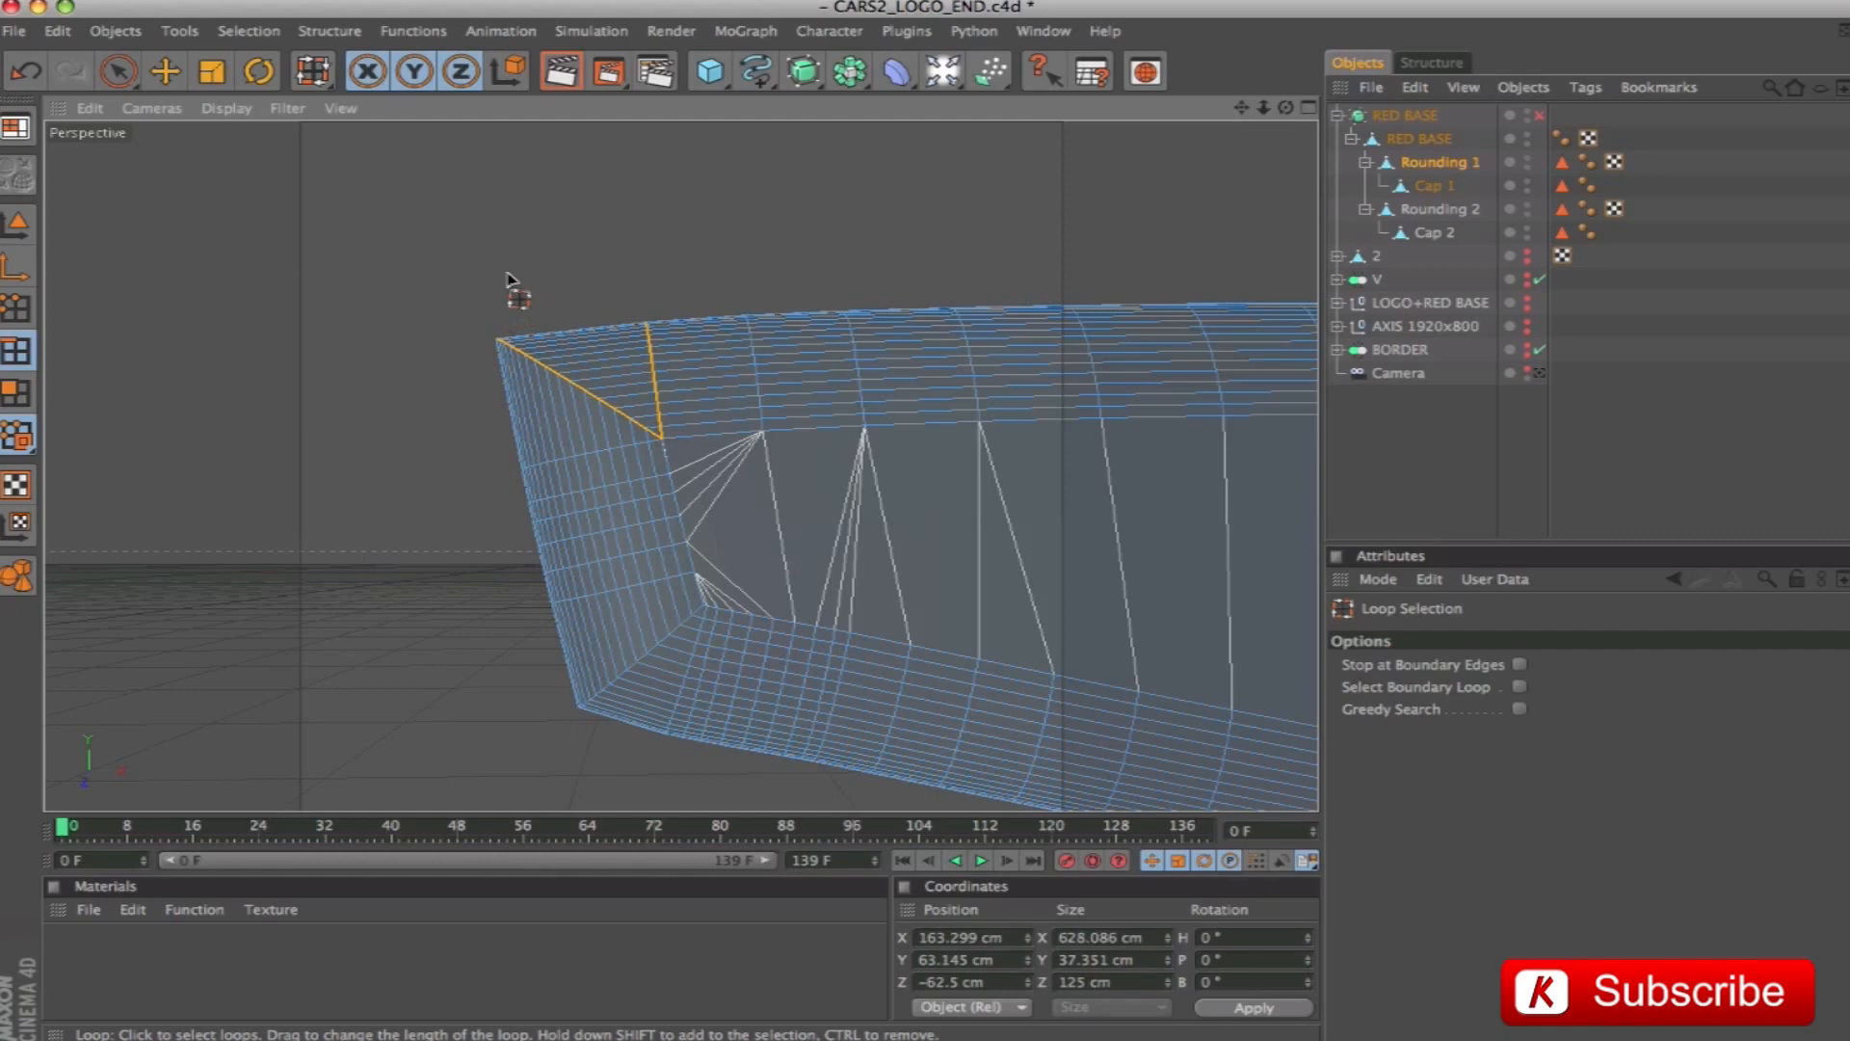
click(128, 81)
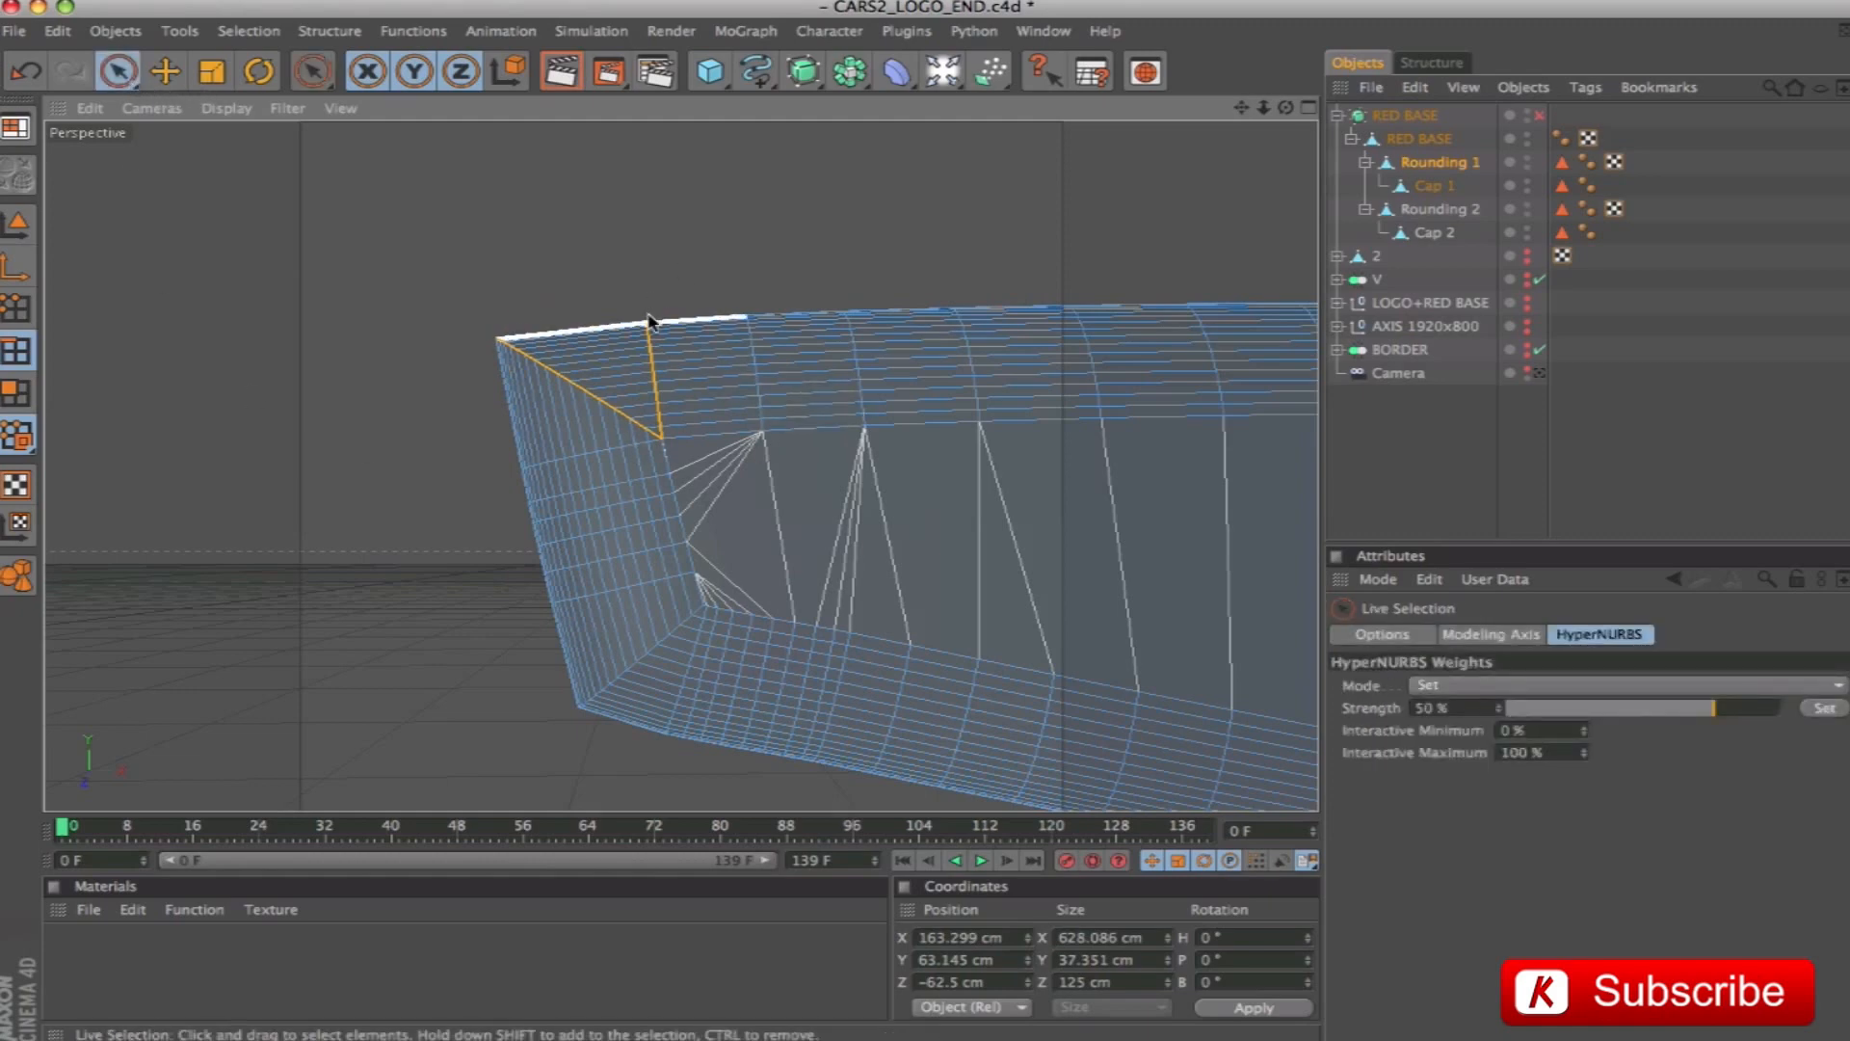
ctrl+drag(672, 427, 669, 437)
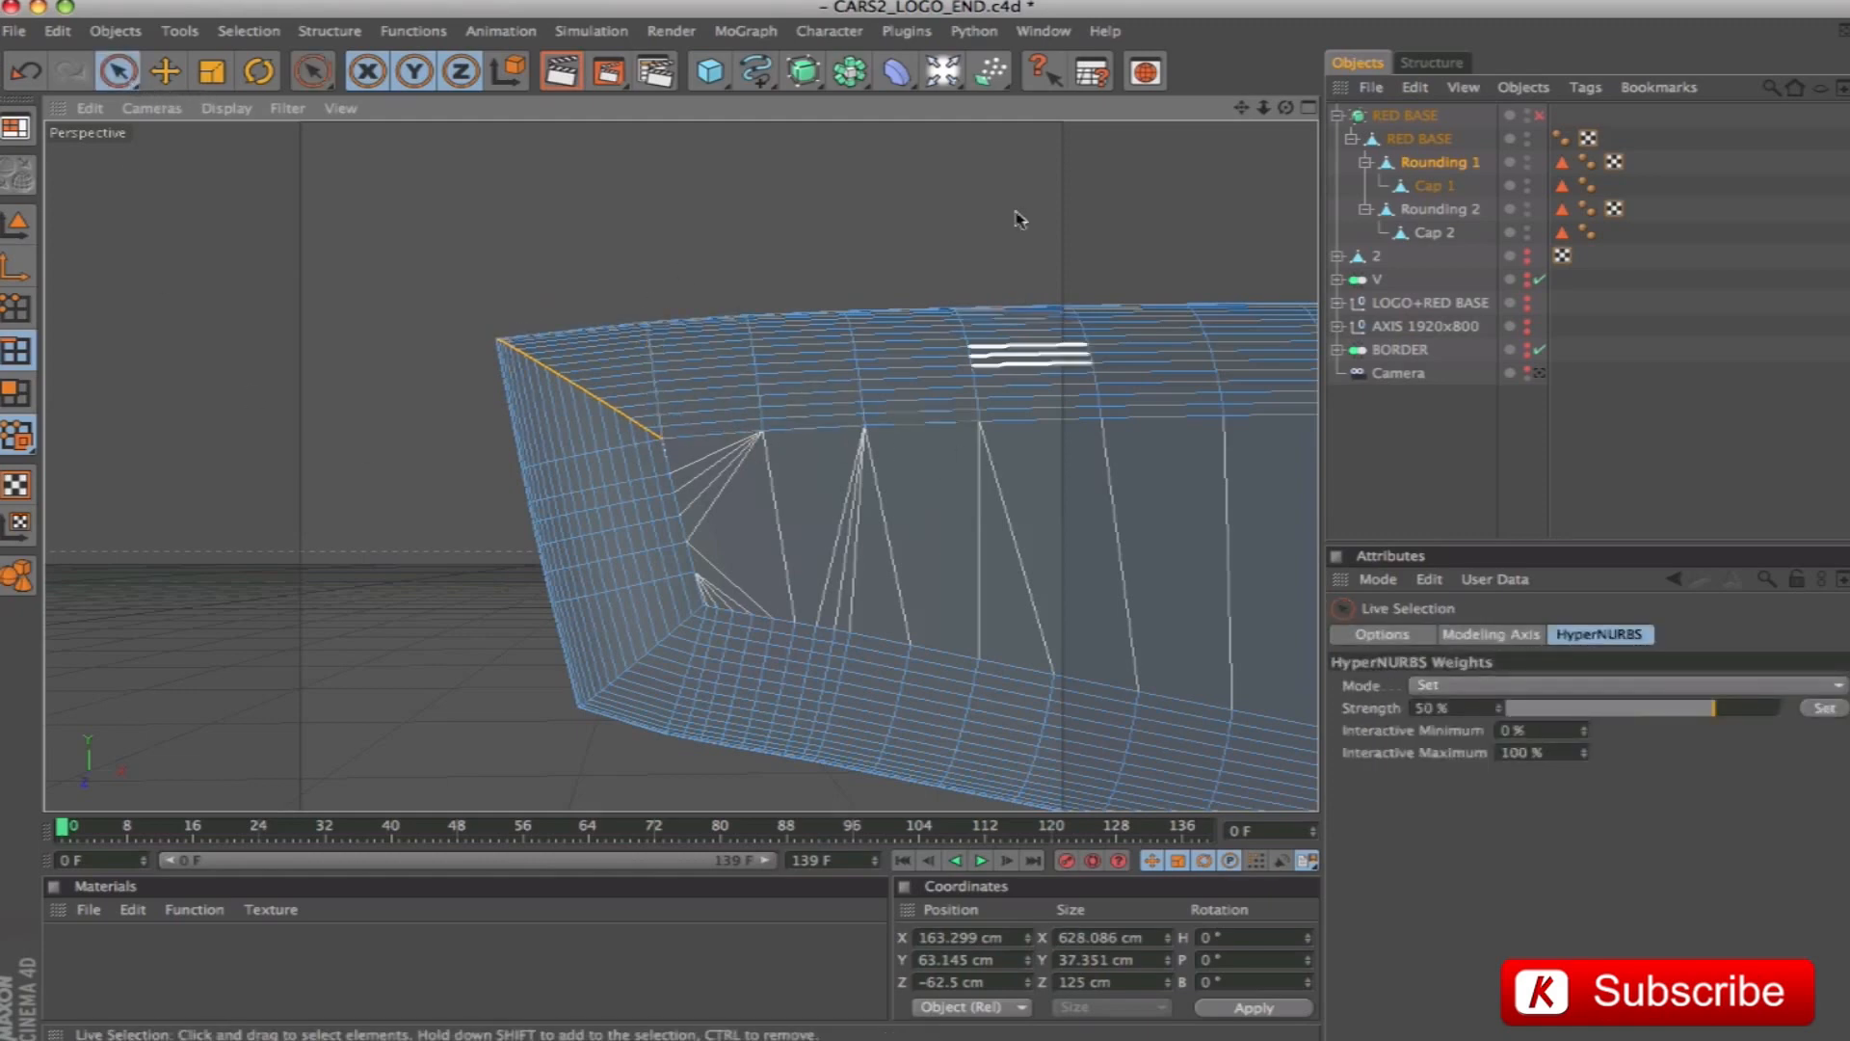
Examine the red base from the front, side and back to check the diagonal edges selected at both upper corners
drag(1286, 108, 1378, 173)
alt+drag(818, 275, 811, 332)
alt+drag(979, 262, 943, 287)
alt+right_drag(943, 287, 799, 289)
alt+drag(934, 285, 726, 291)
mouse_move(692, 432)
alt+right_down()
mouse_move(854, 443)
mouse_move(717, 453)
alt+right_up()
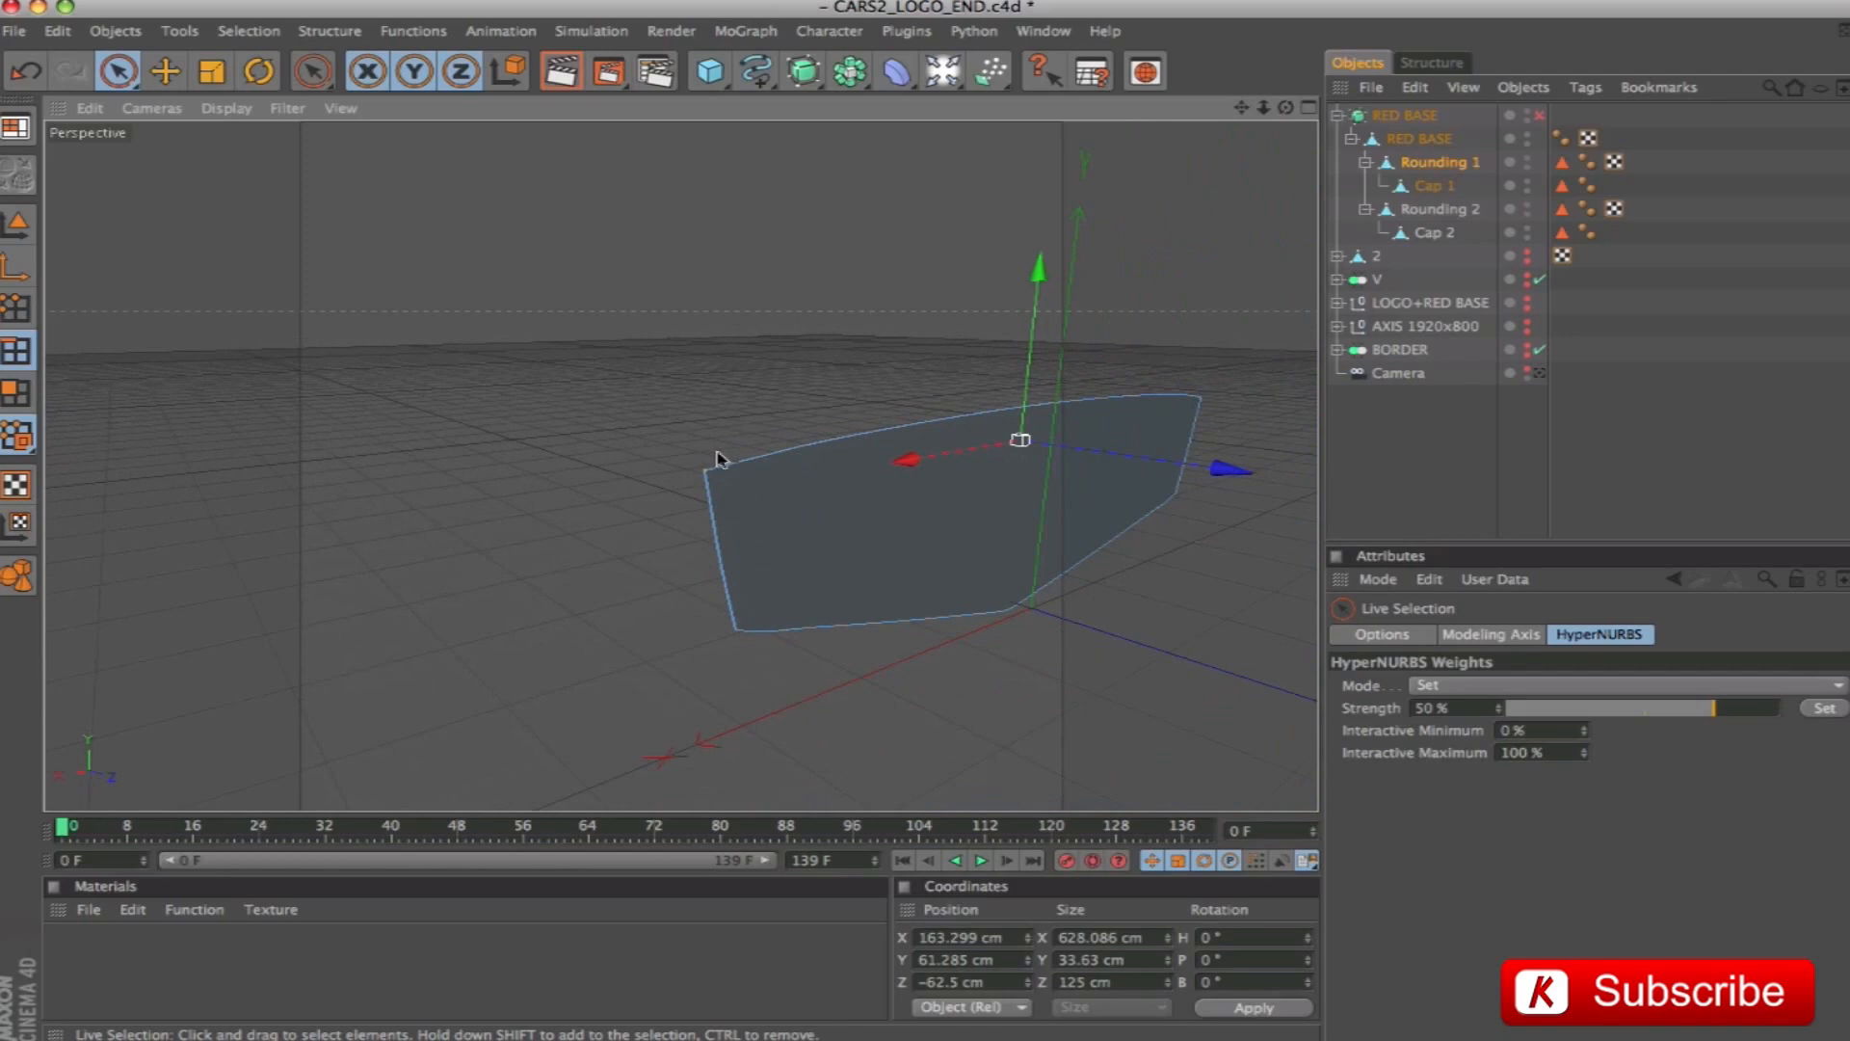
mouse_move(988, 387)
alt+mouse_down()
mouse_move(940, 385)
mouse_move(982, 386)
alt+mouse_up()
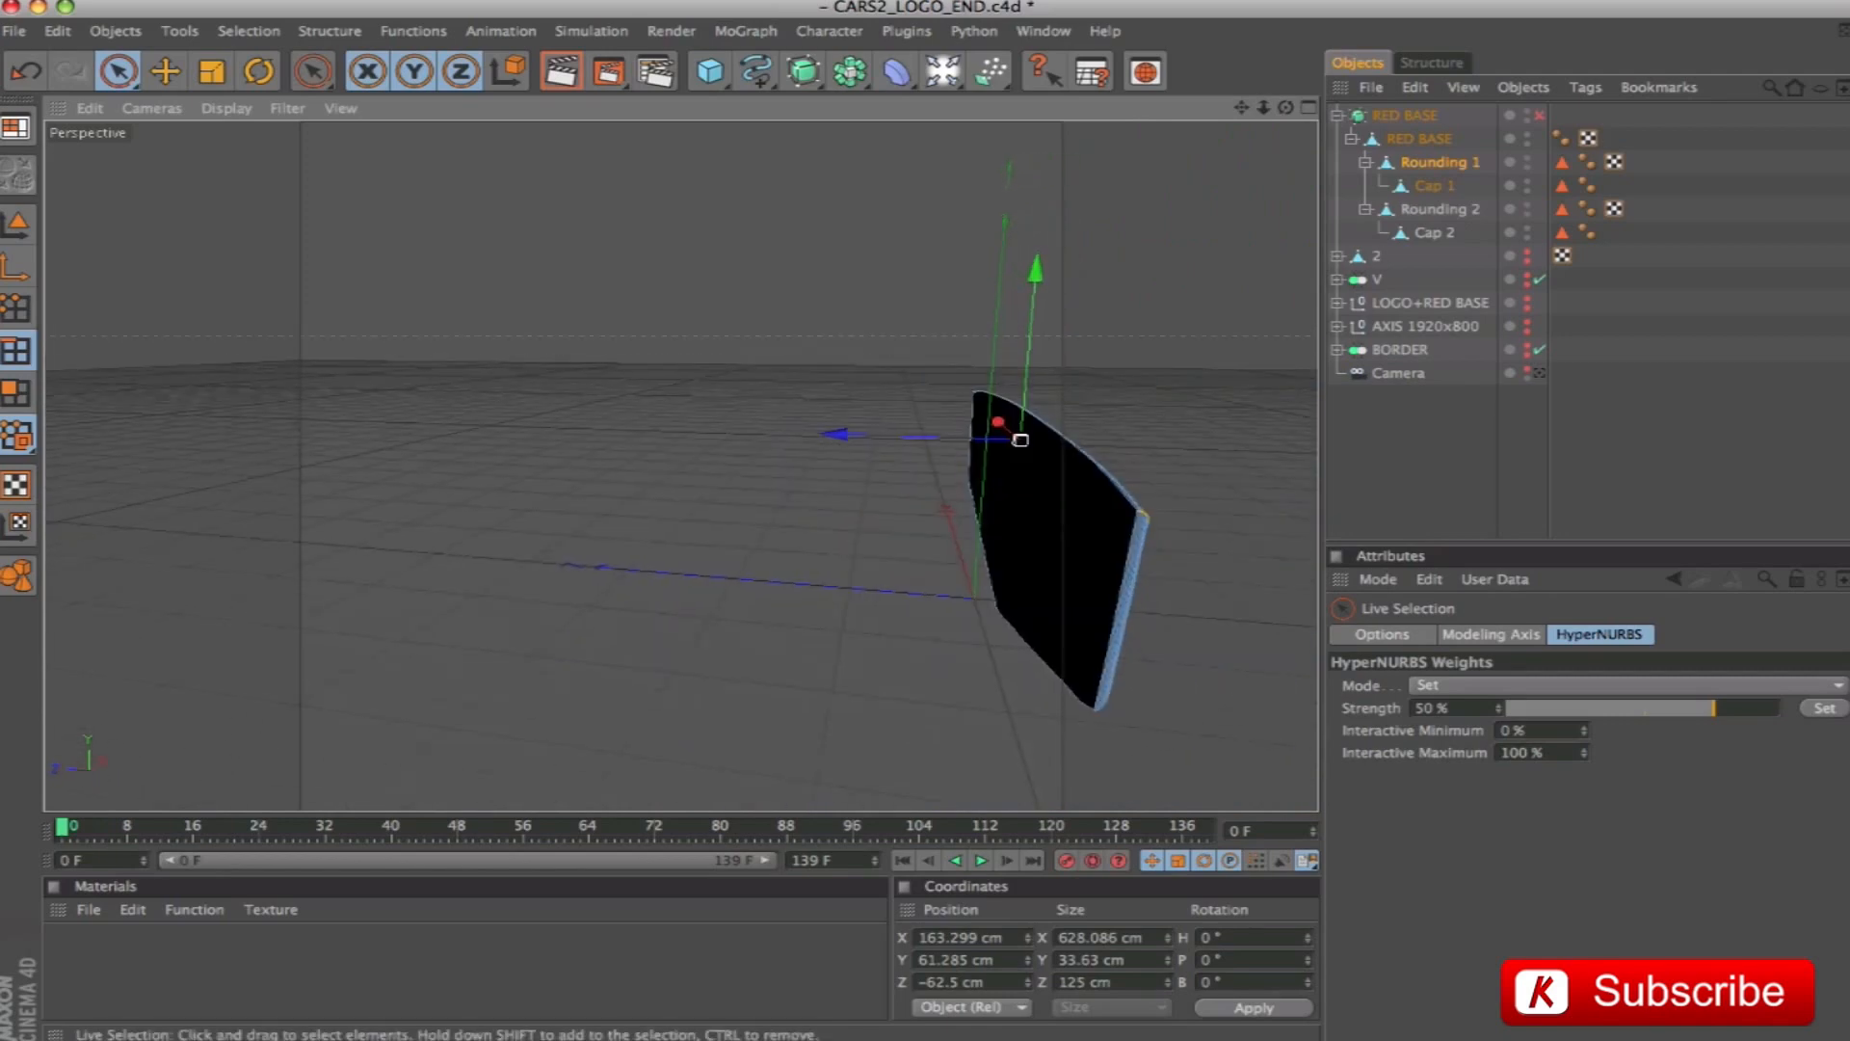
alt+right_drag(1202, 584, 1301, 586)
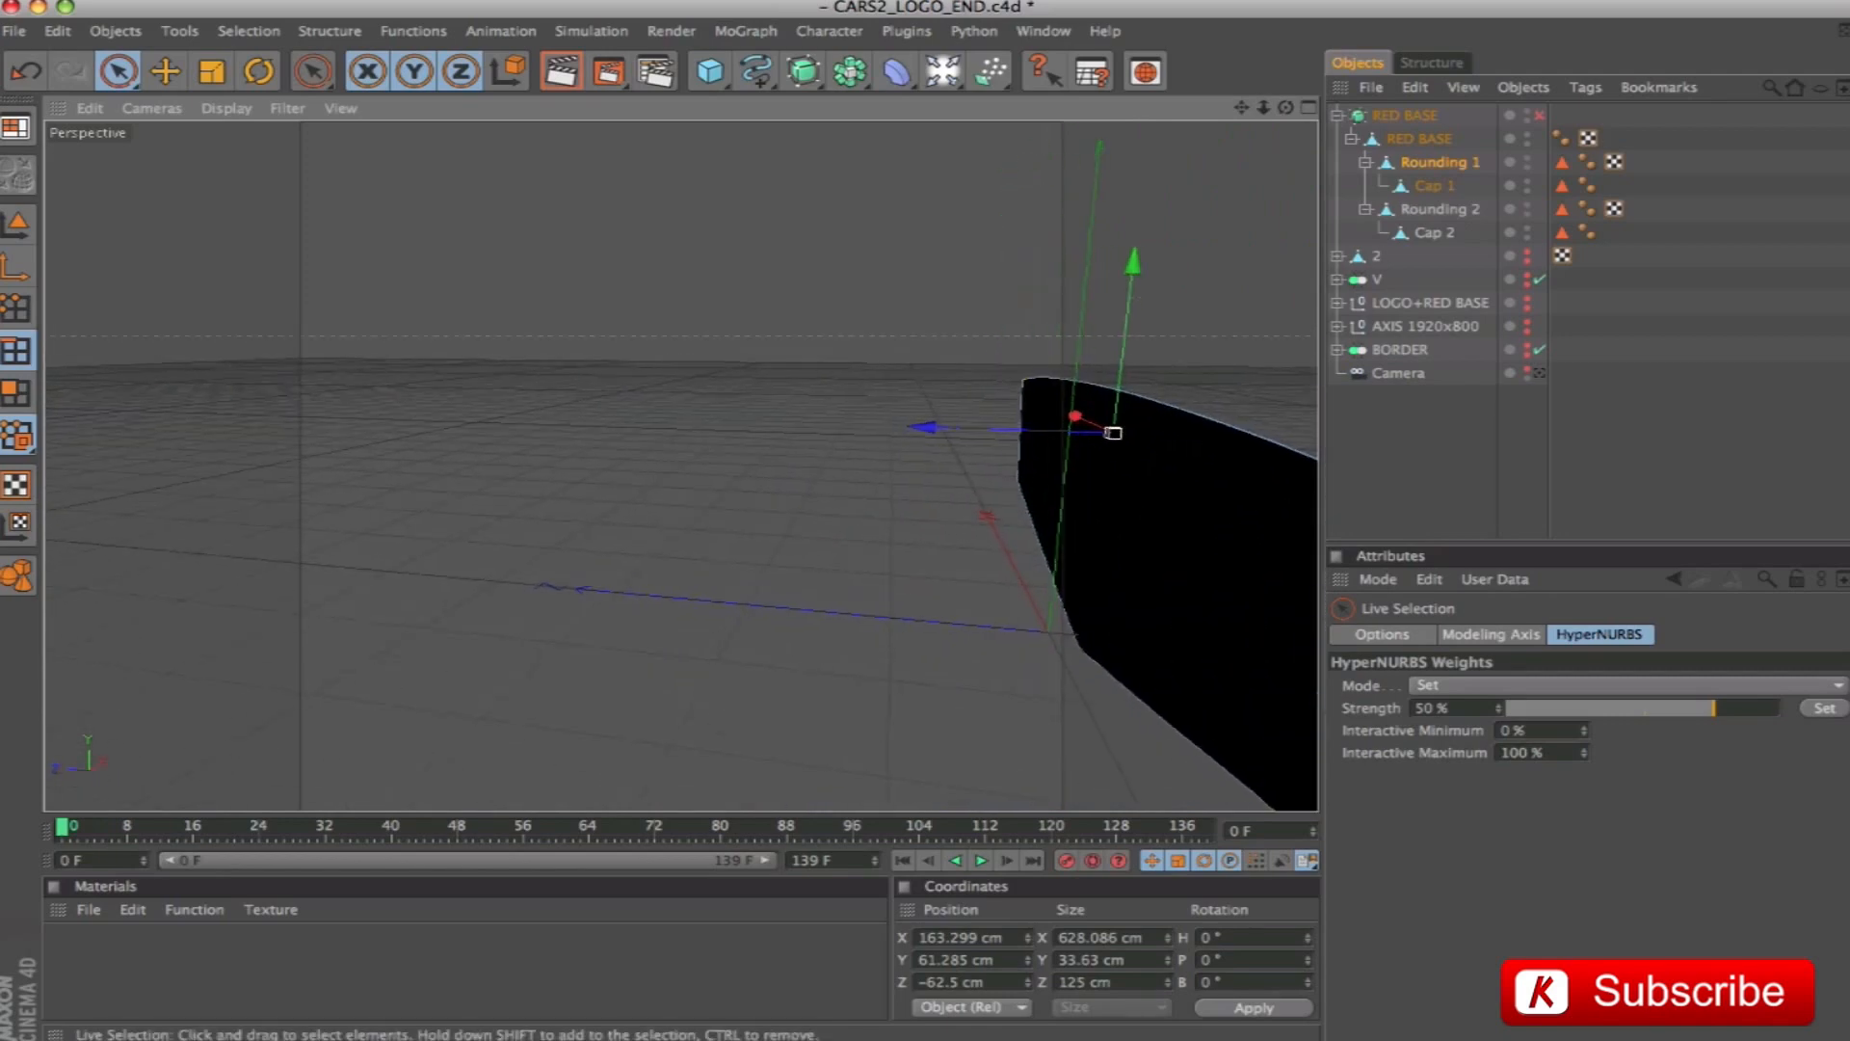
drag(1242, 108, 1300, 64)
alt+right_drag(943, 432, 1022, 432)
alt+drag(836, 451, 801, 424)
alt+right_drag(850, 467, 771, 467)
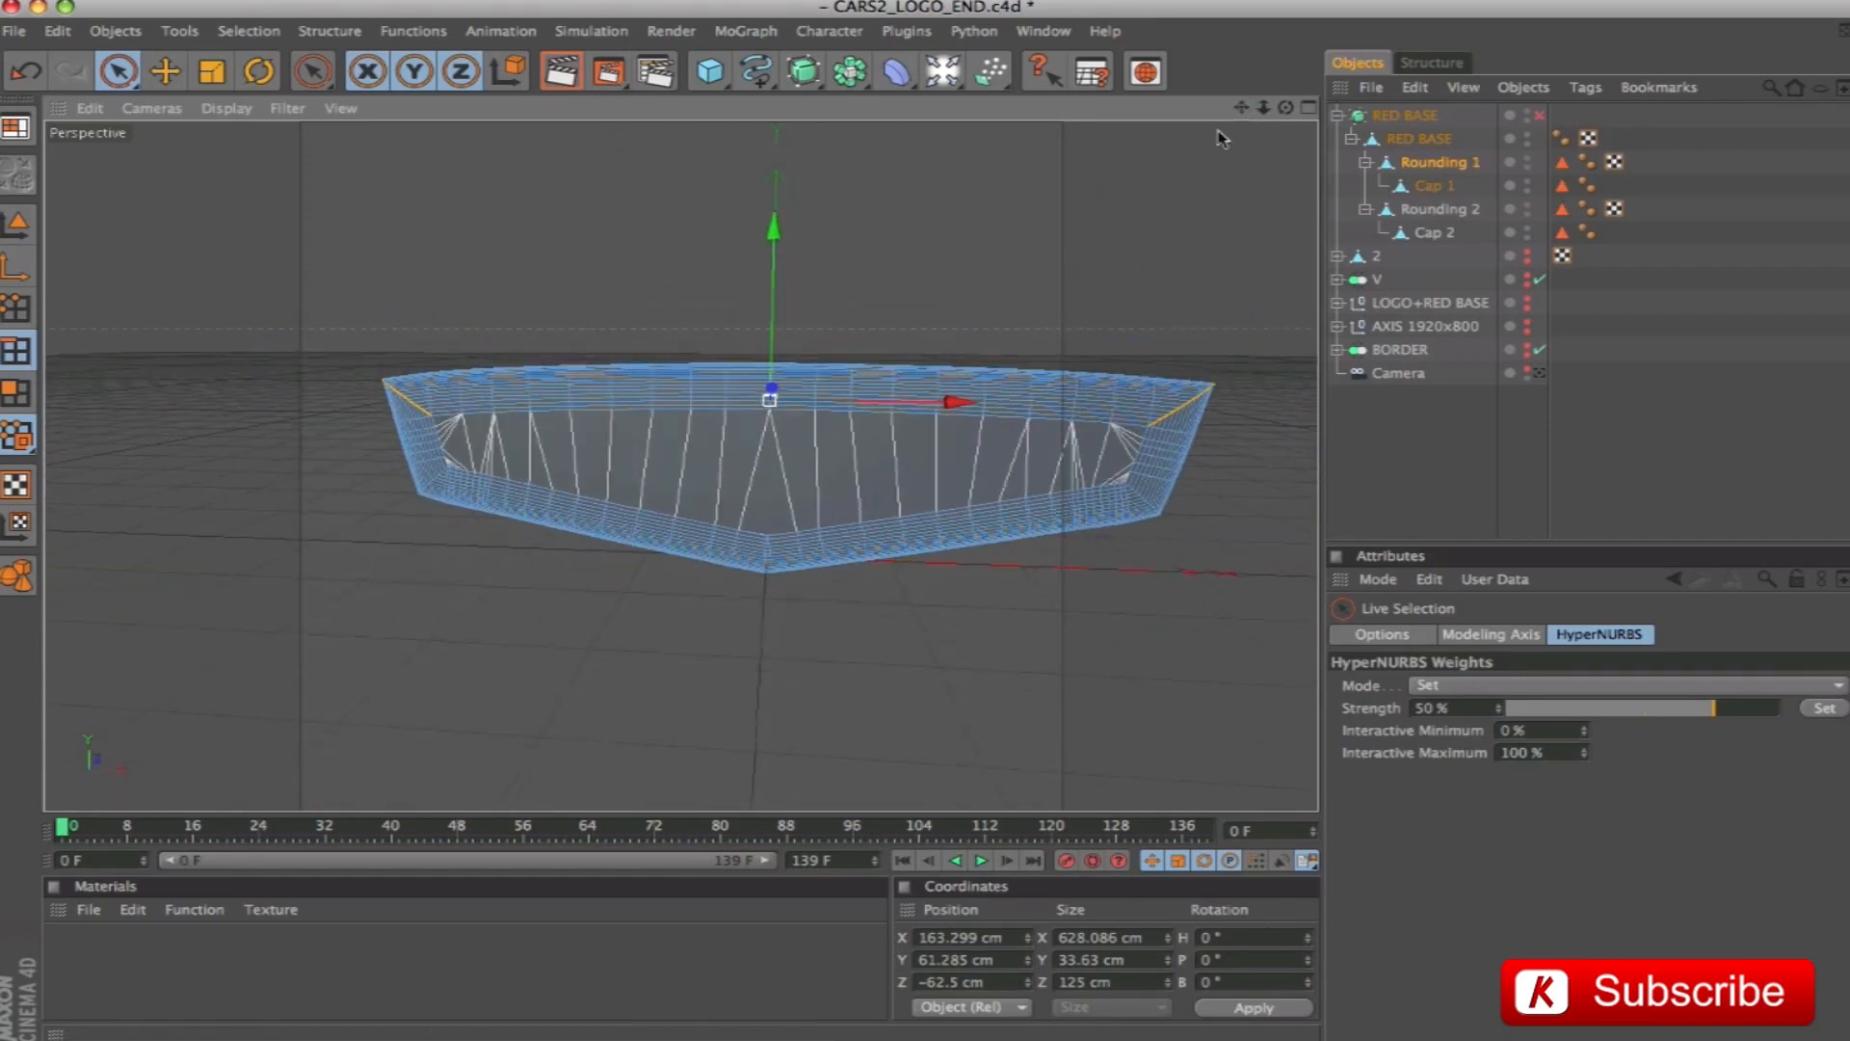
drag(1242, 108, 1124, 145)
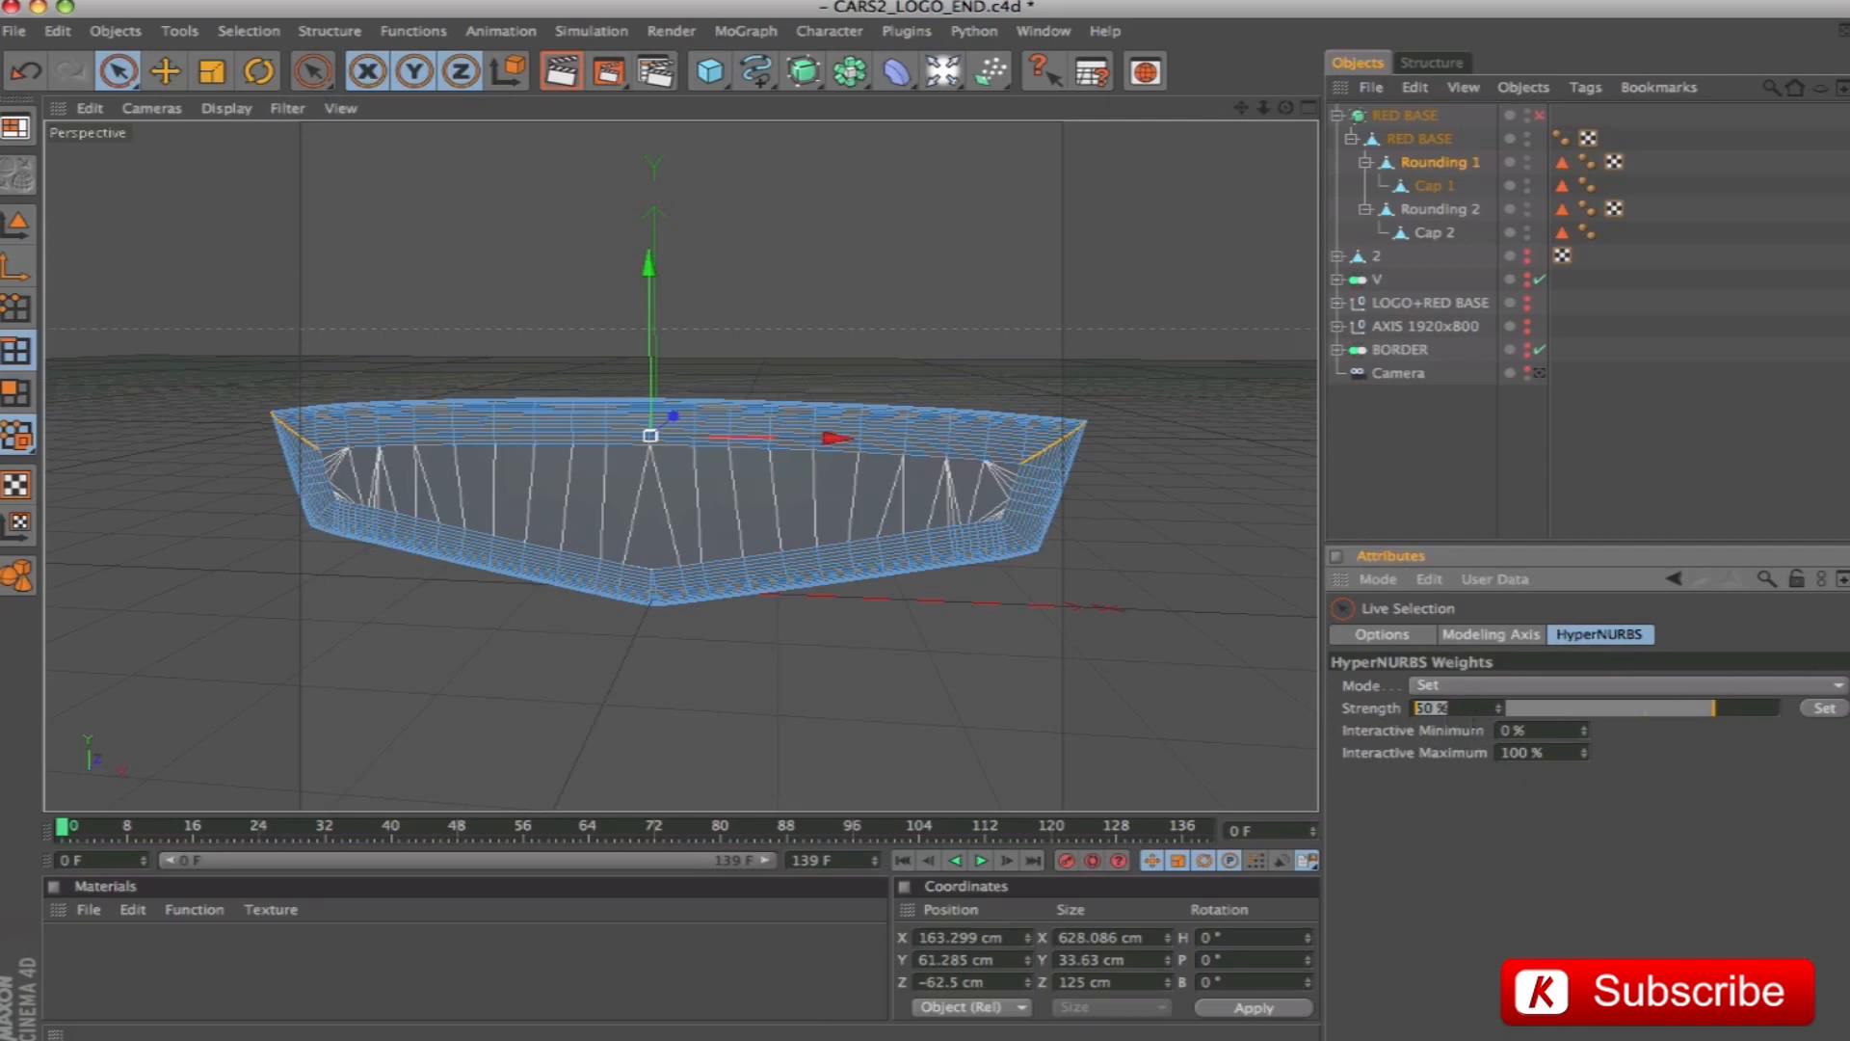
Apply a 50% HyperNURBS weight to the selected corner edges of Rounding 1 and re-enable the RED BASE HyperNURBS
drag(1710, 714, 1843, 718)
click(1447, 710)
text(50)
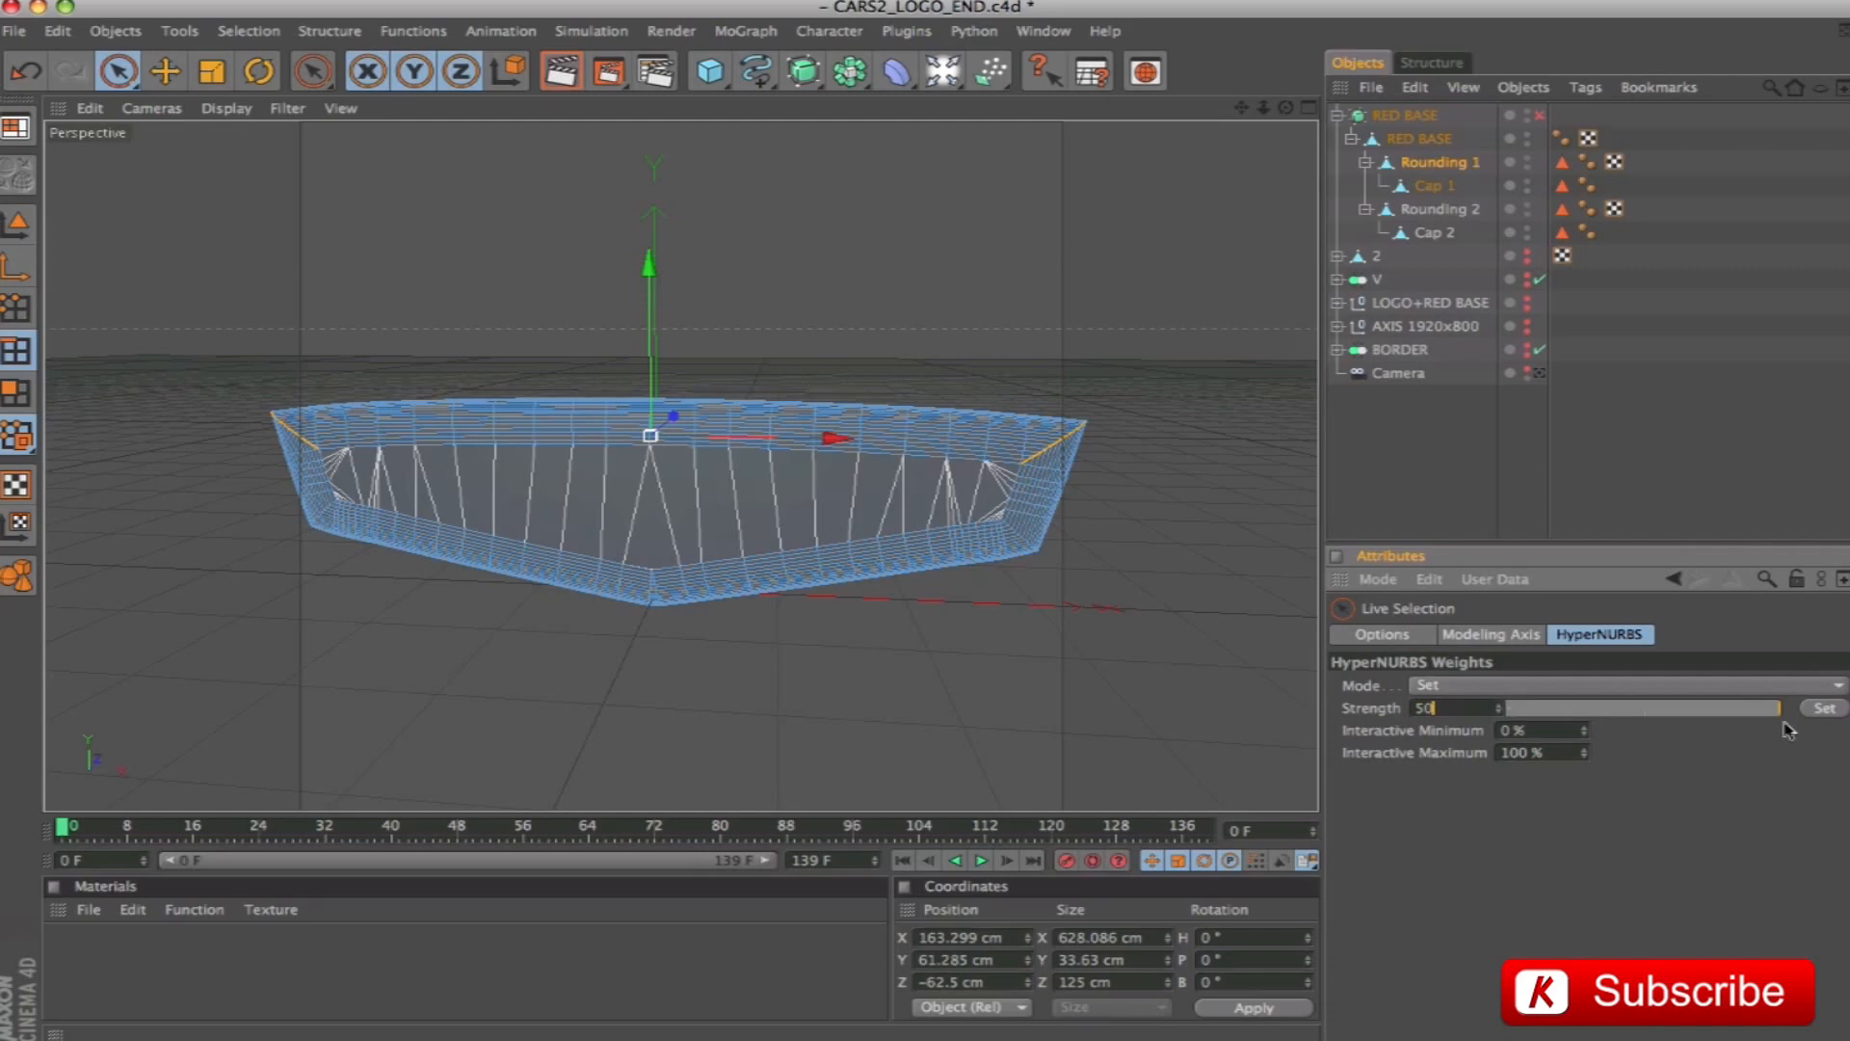
click(1824, 709)
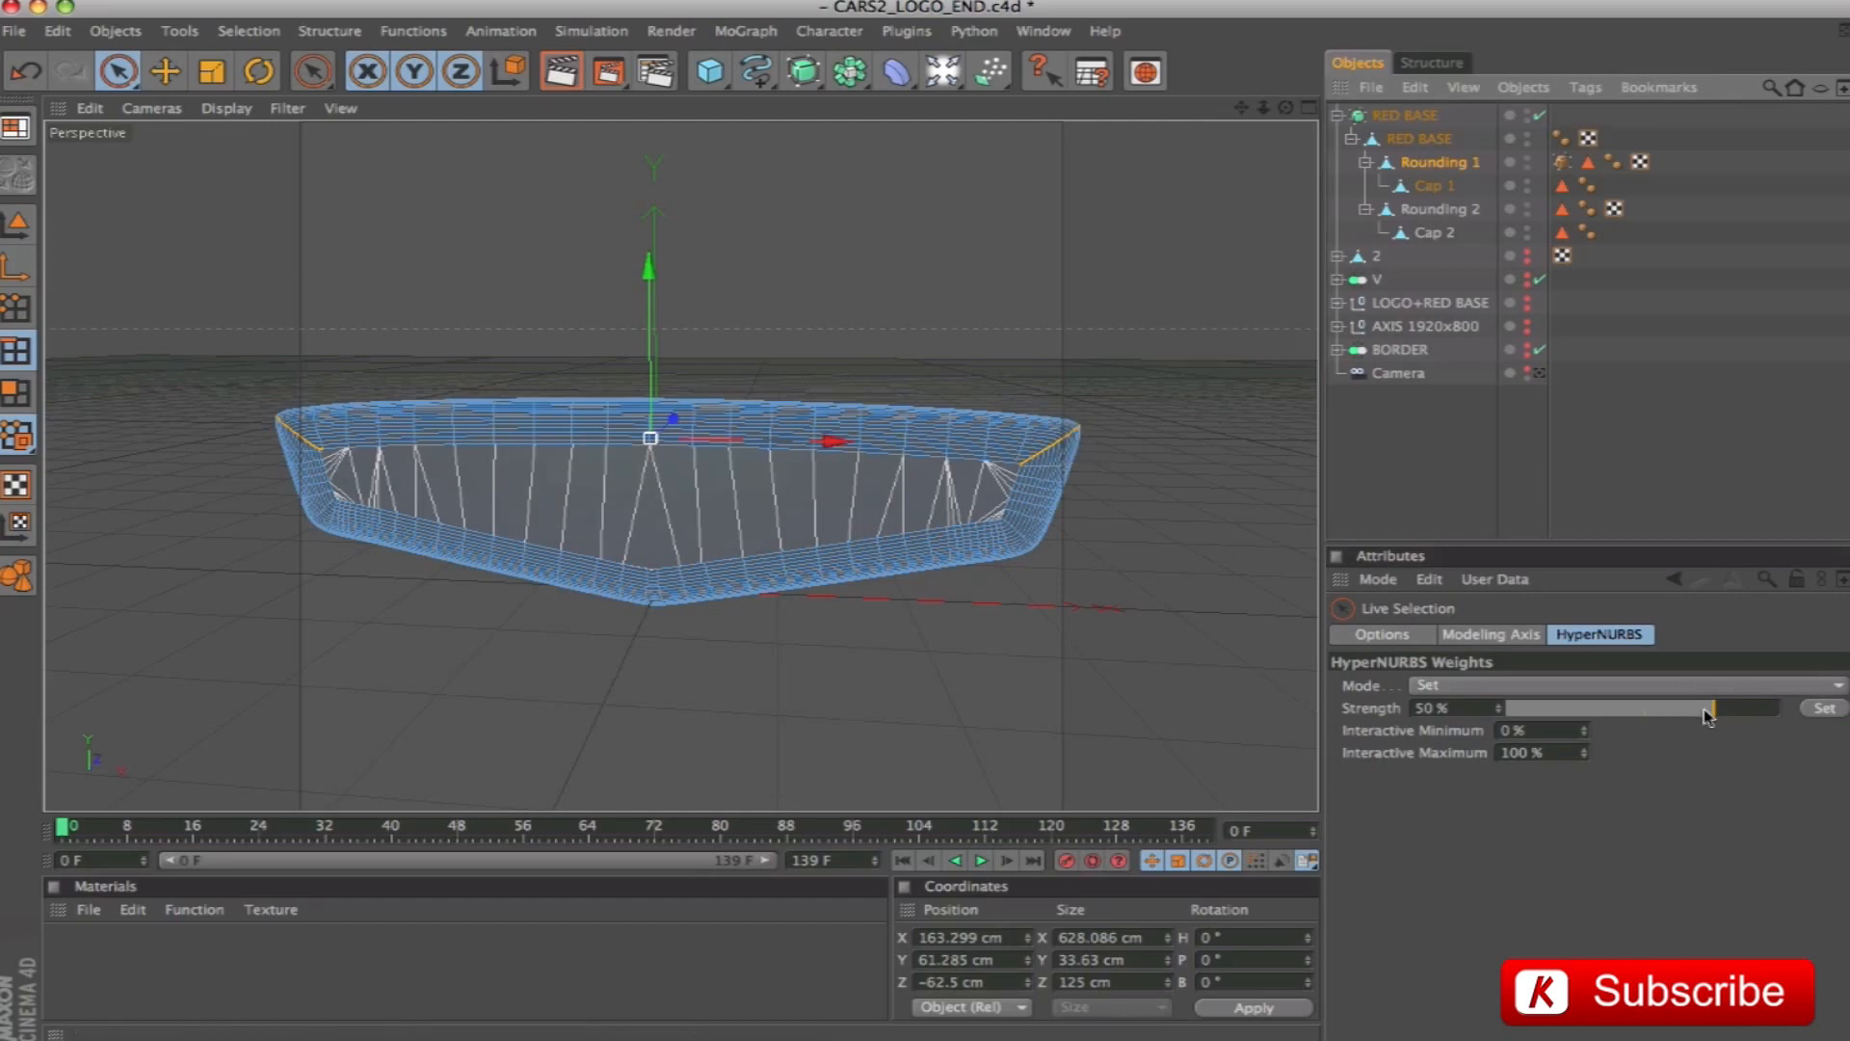
Try HyperNURBS weights of 0% and 100% on the selected corner edges
drag(1713, 713, 1648, 722)
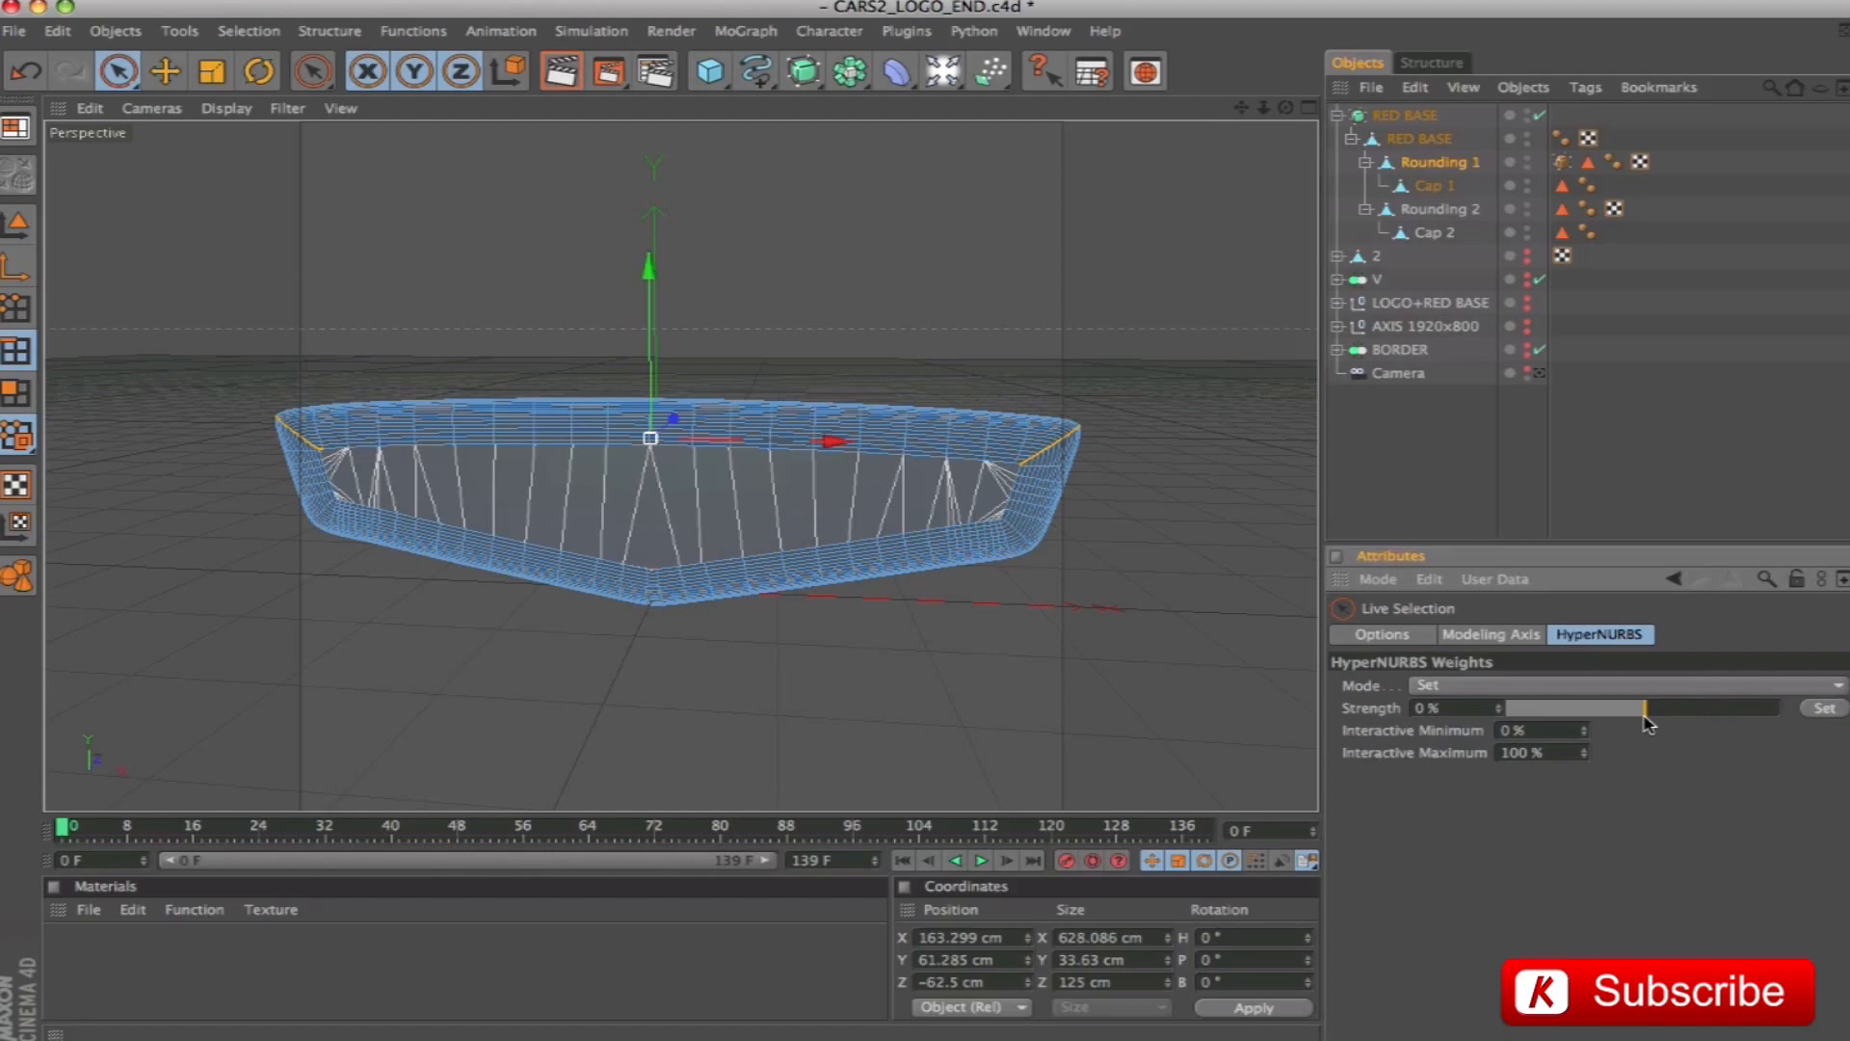
click(1831, 710)
drag(1650, 719, 1783, 713)
click(1825, 709)
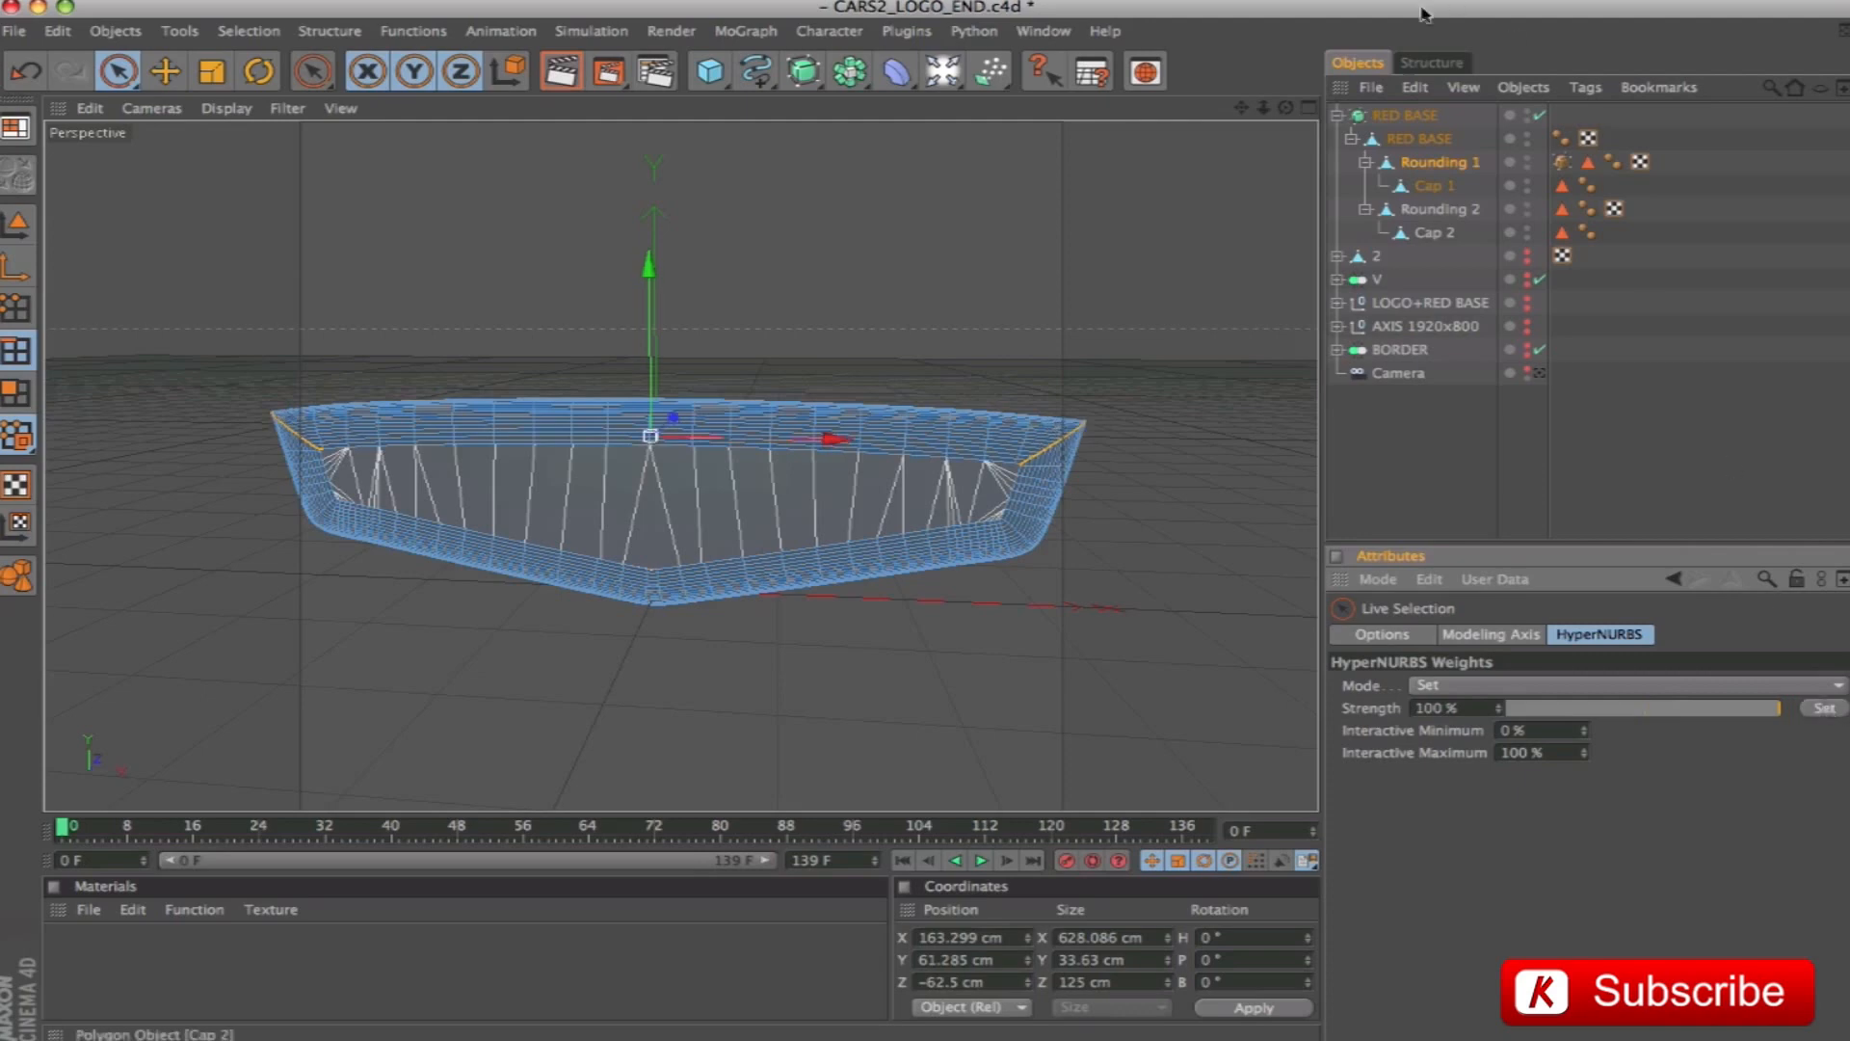
Deselect everything and render the view to check the red base's corners
click(1412, 117)
click(1436, 441)
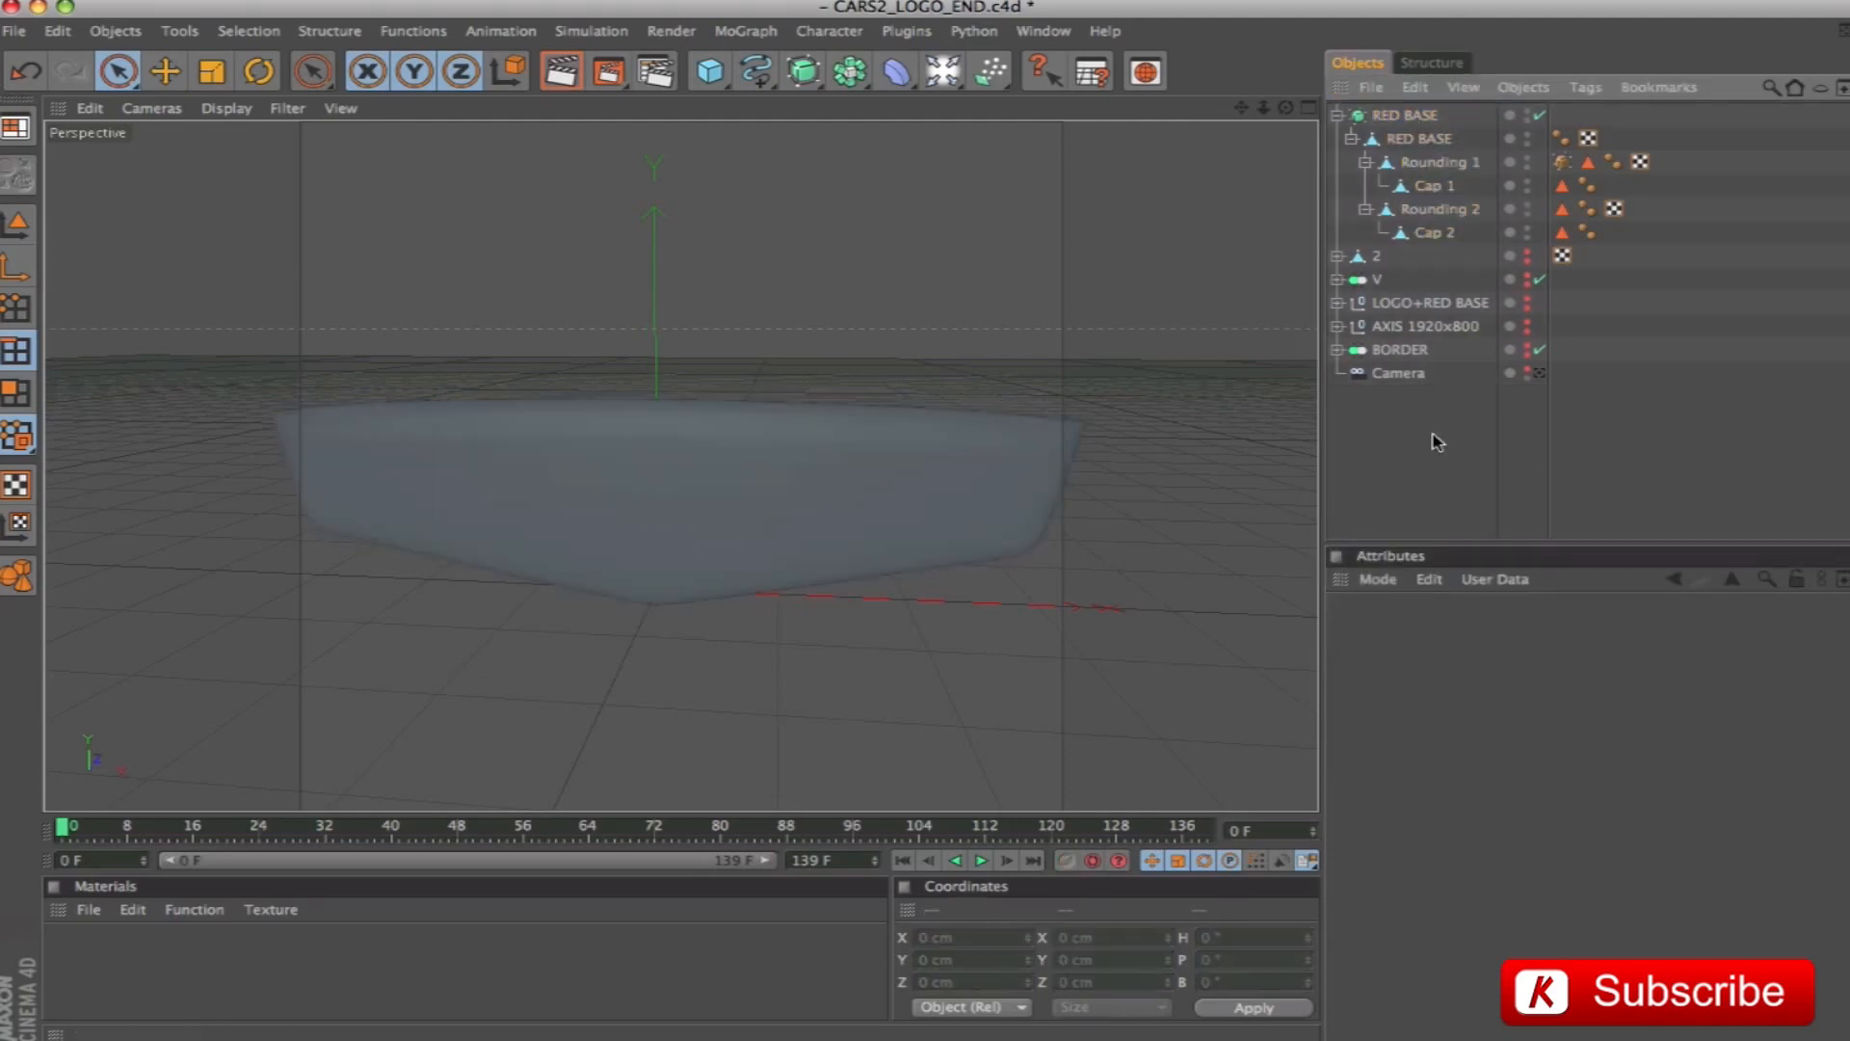
key(ctrl+r)
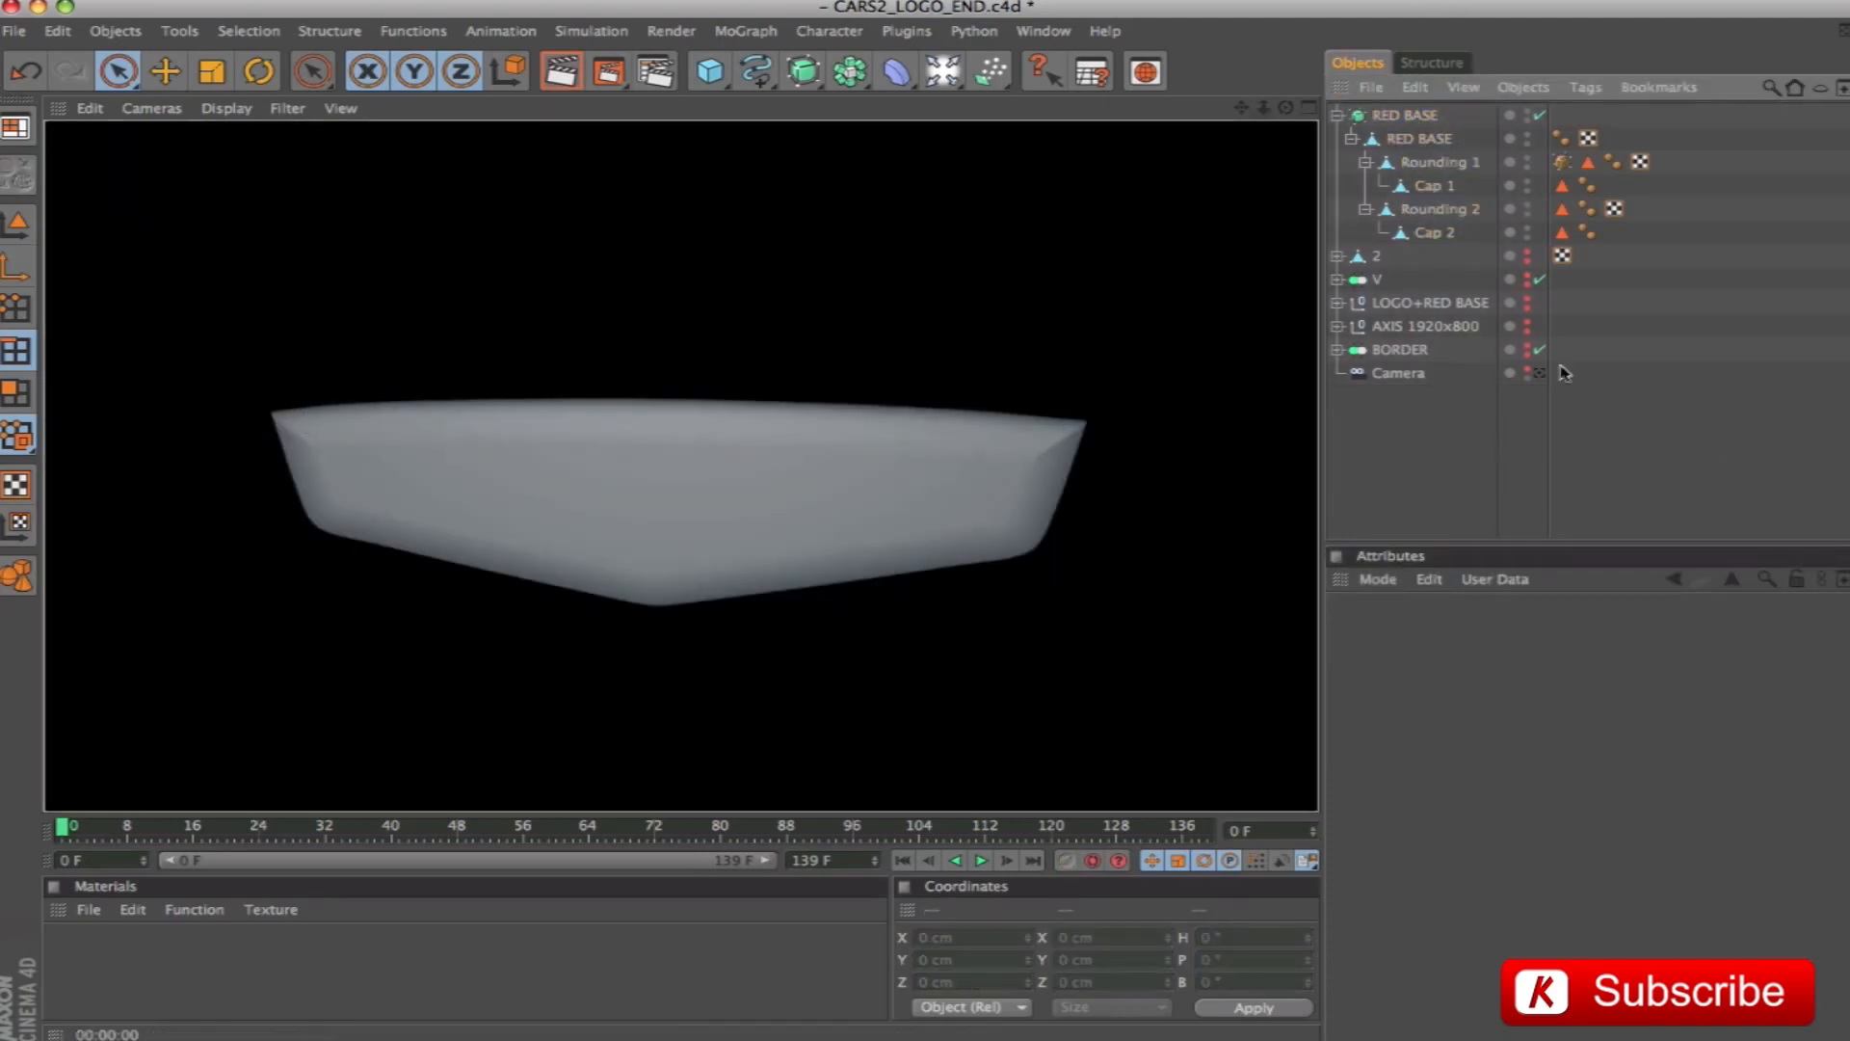
Reselect Rounding 1 and apply a HyperNURBS weight of 50% to its selected corner edges
click(1417, 164)
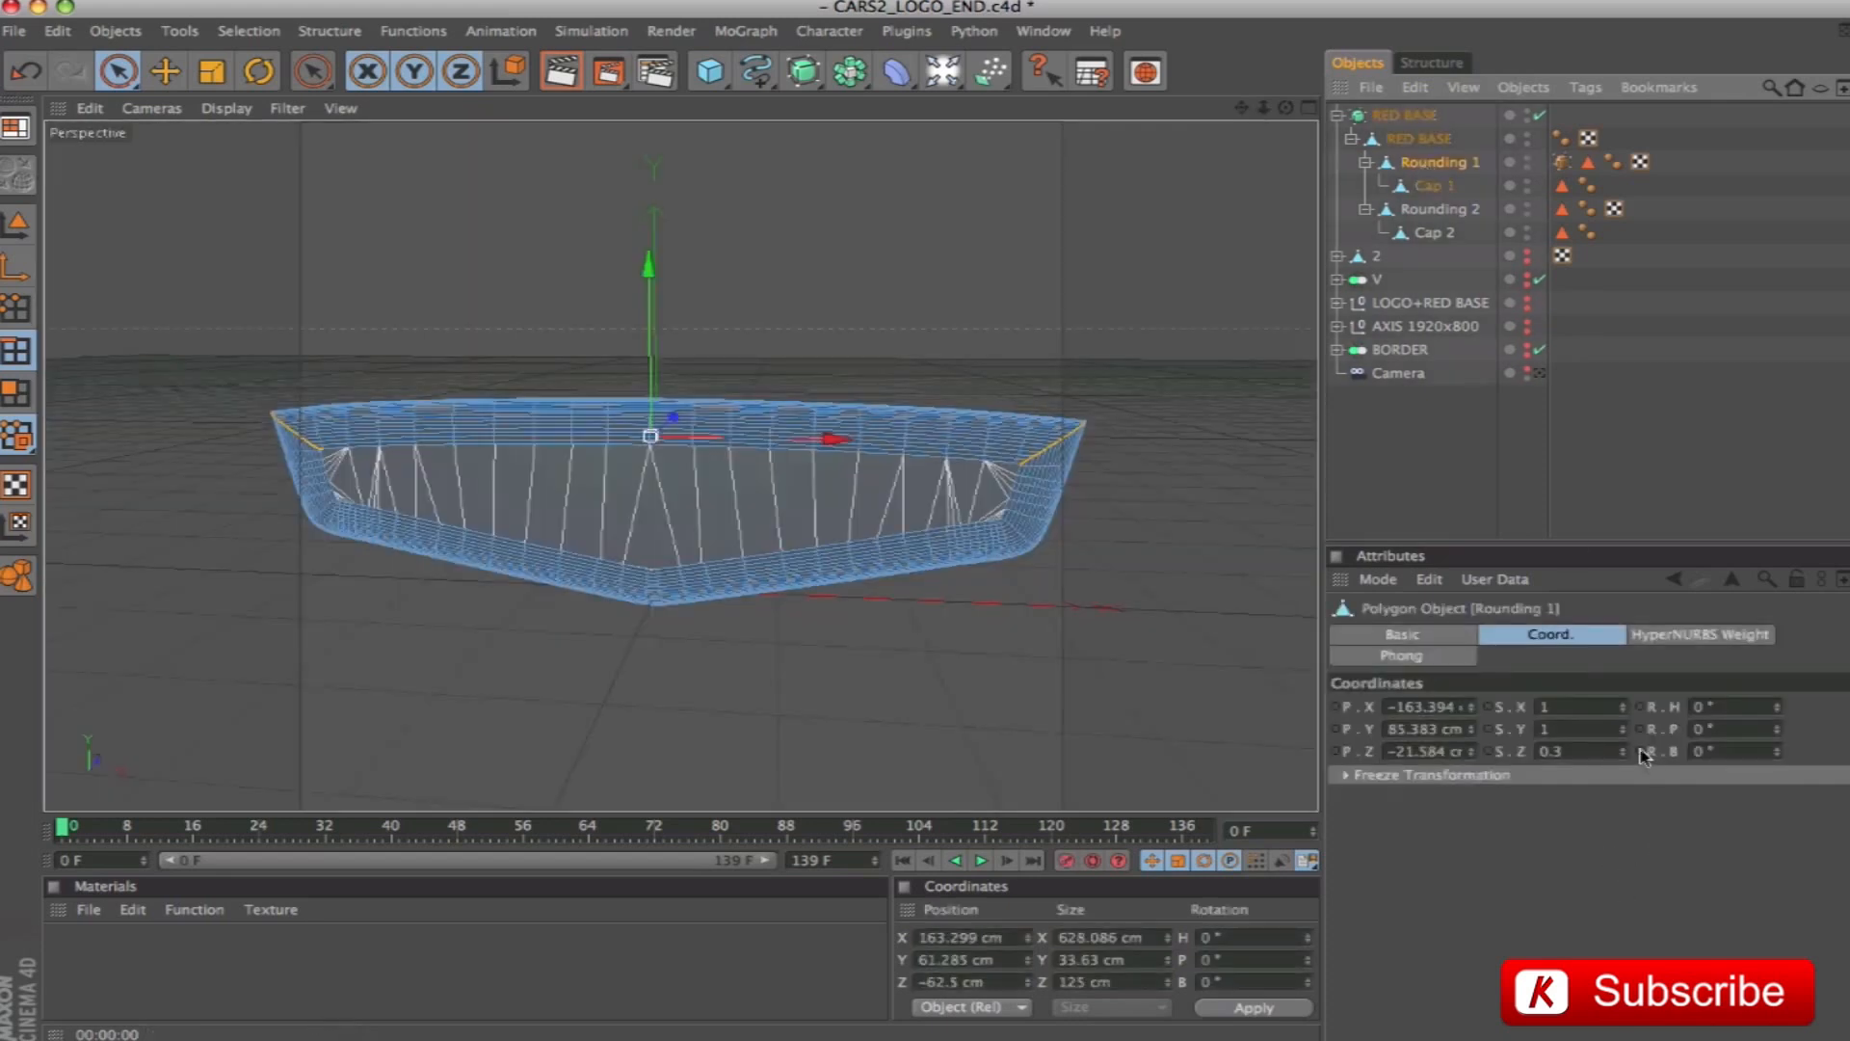
click(322, 81)
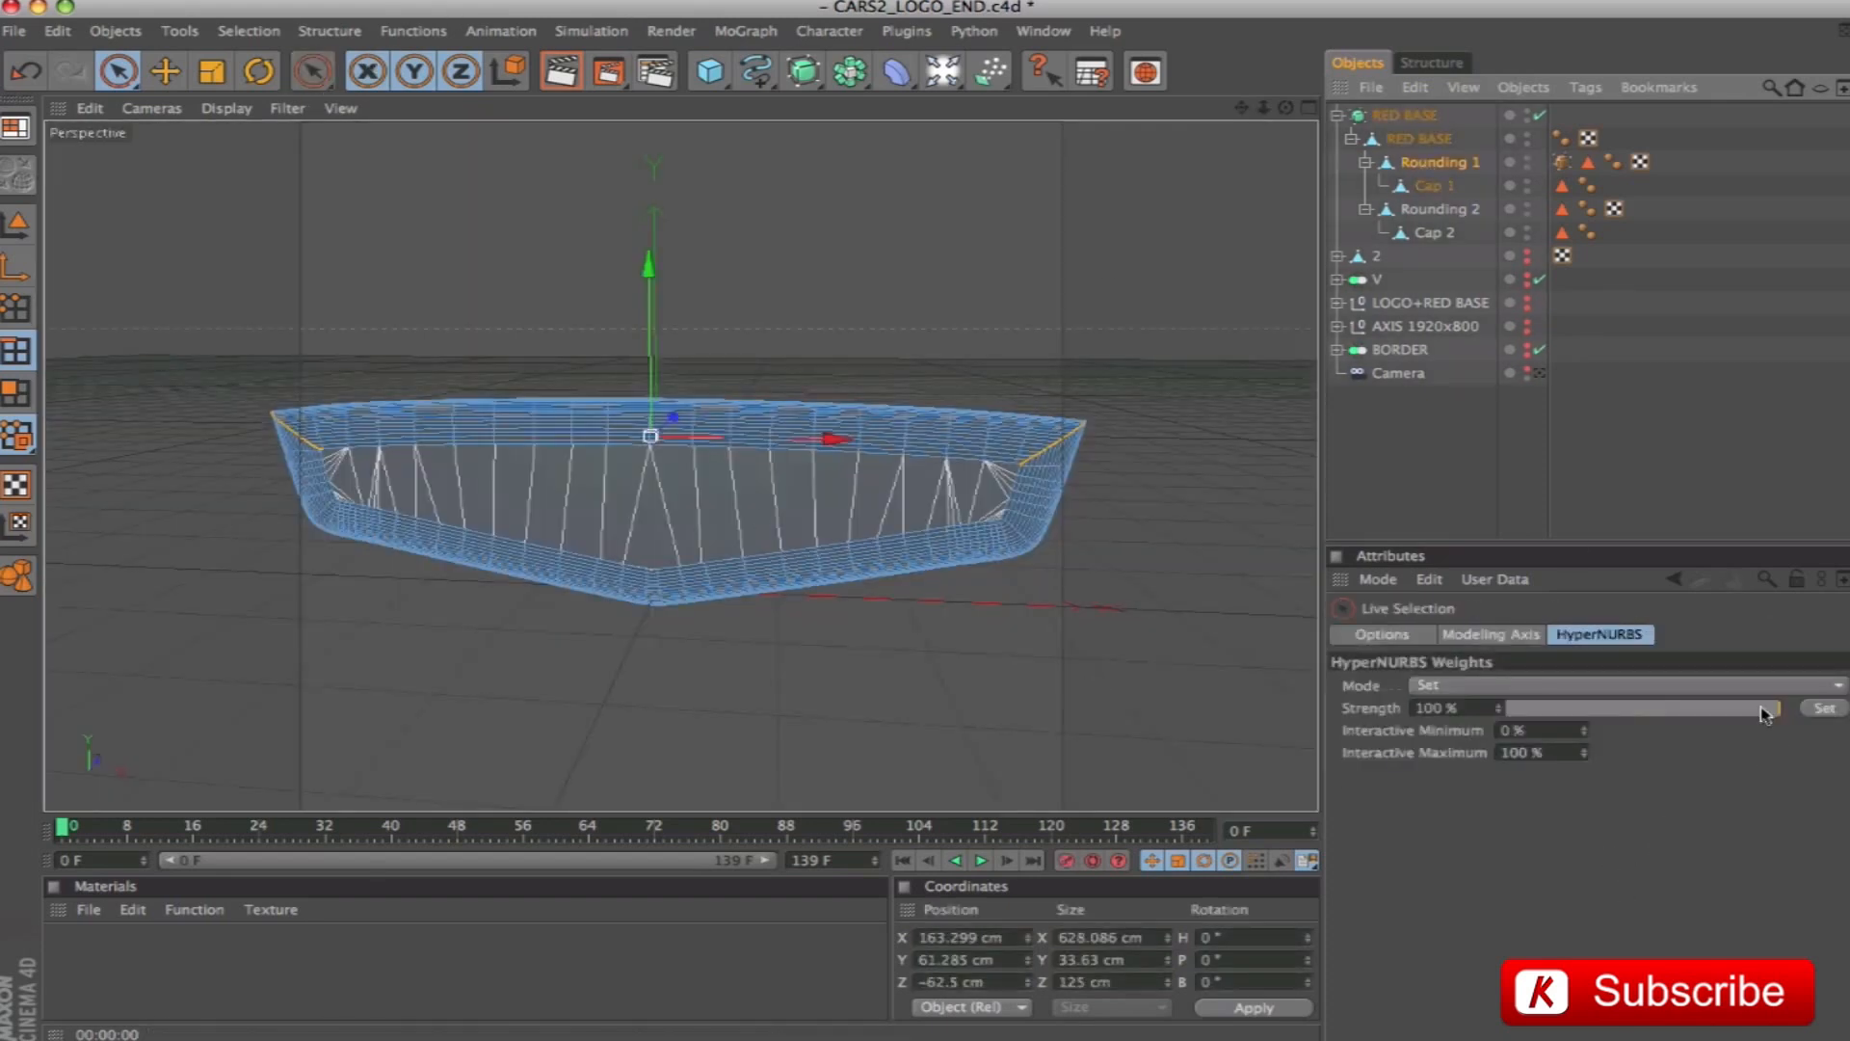
click(1475, 713)
text(50)
key(Return)
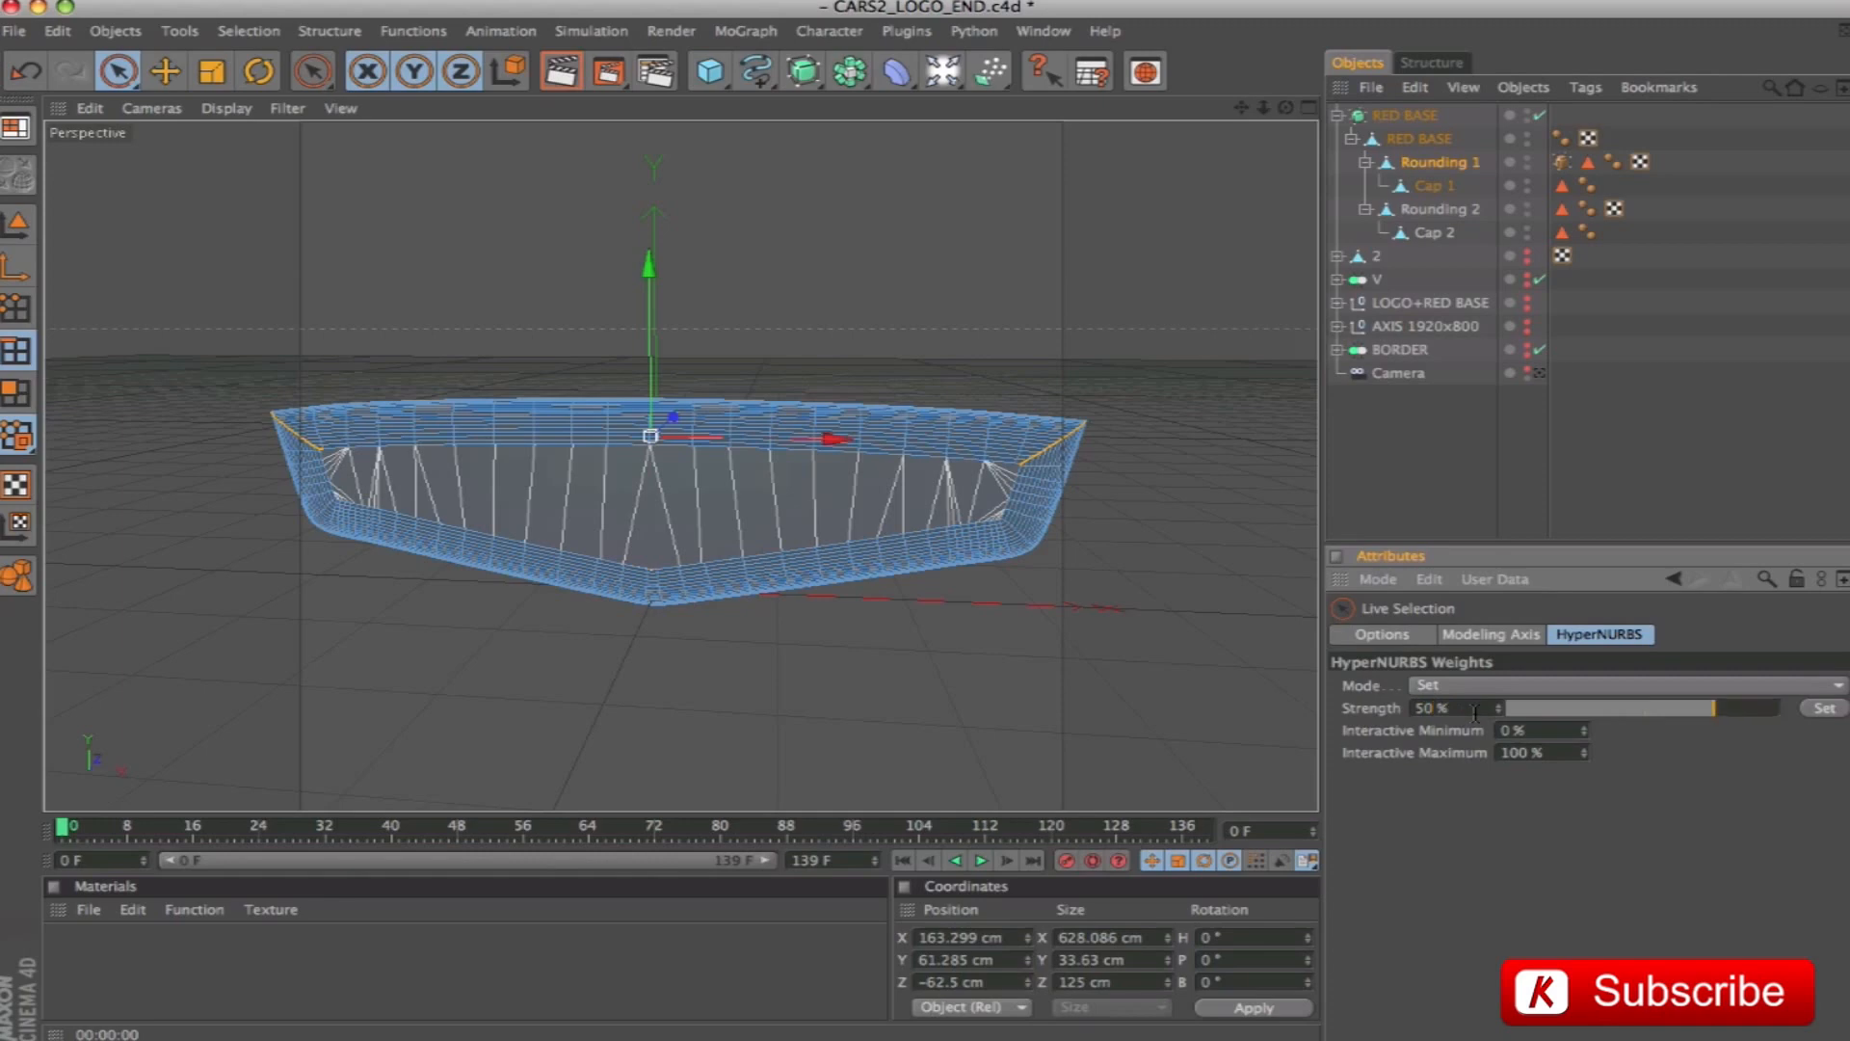
click(1835, 714)
Show BORDER again and render the red base inside it through the scene camera
alt+click(1527, 351)
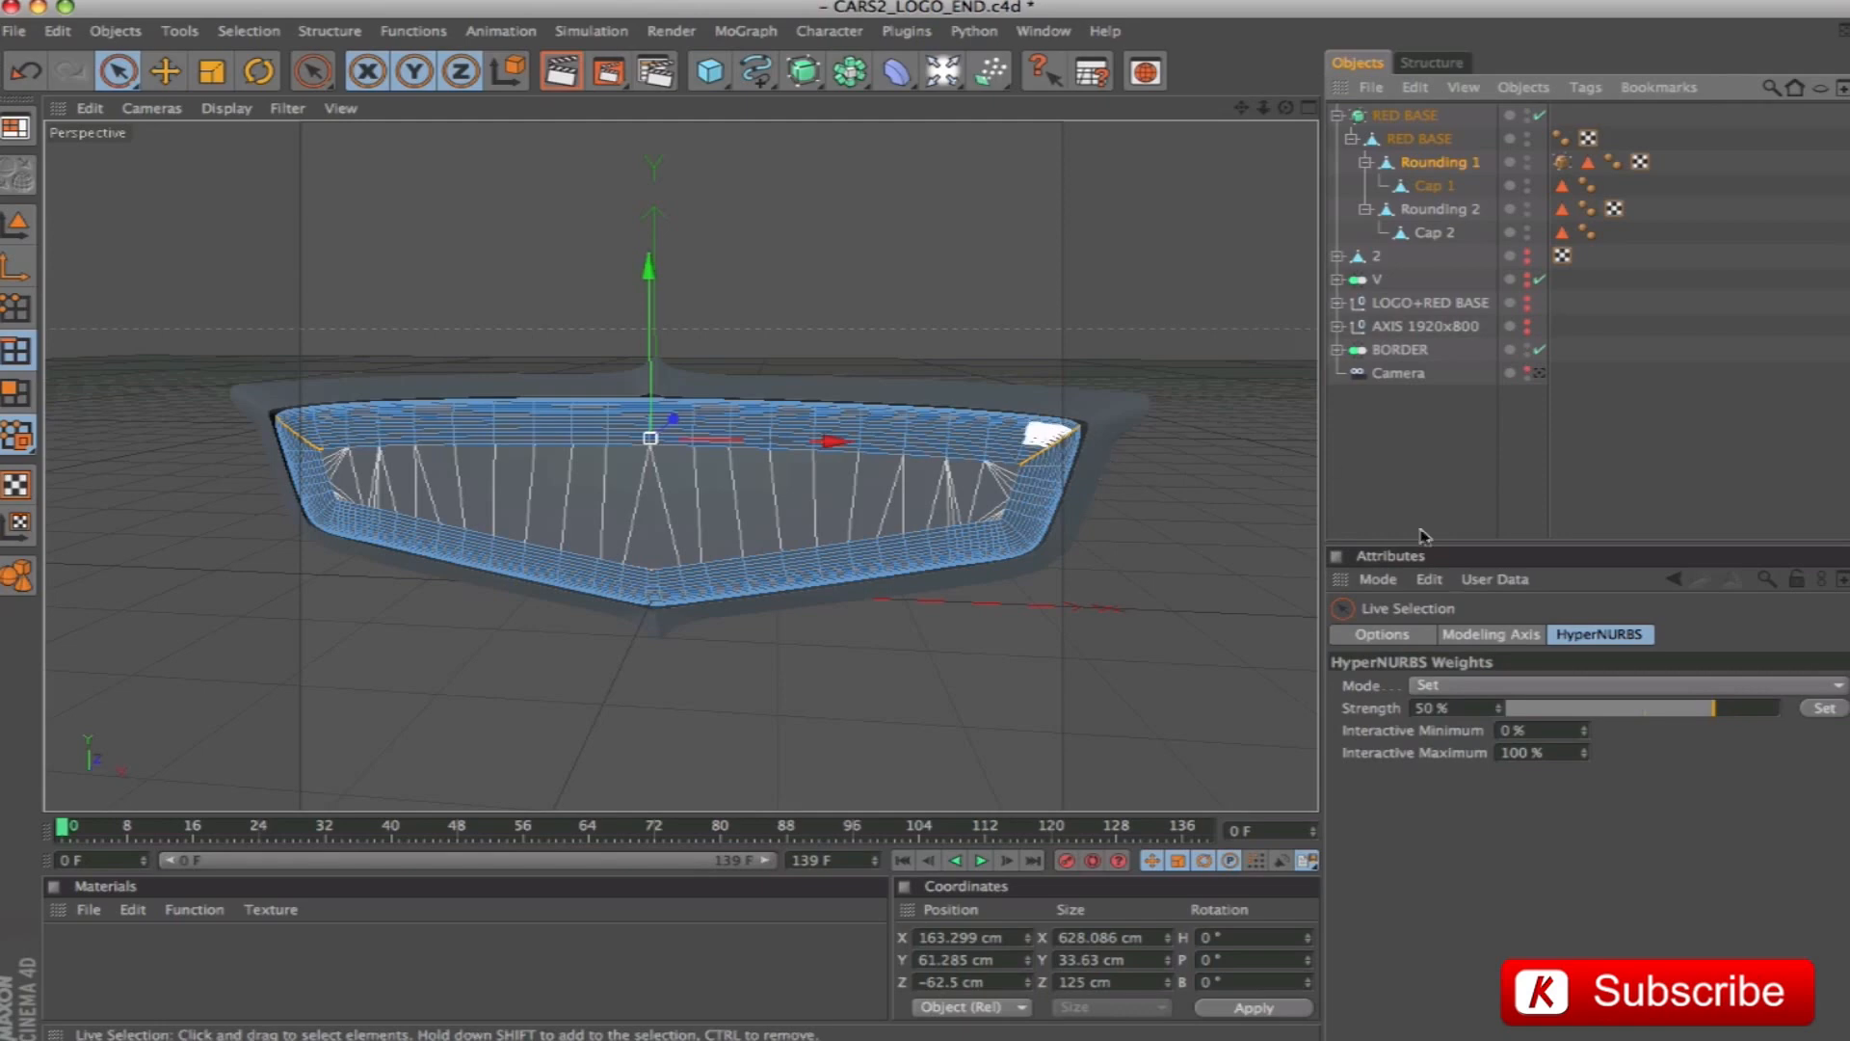
click(1539, 373)
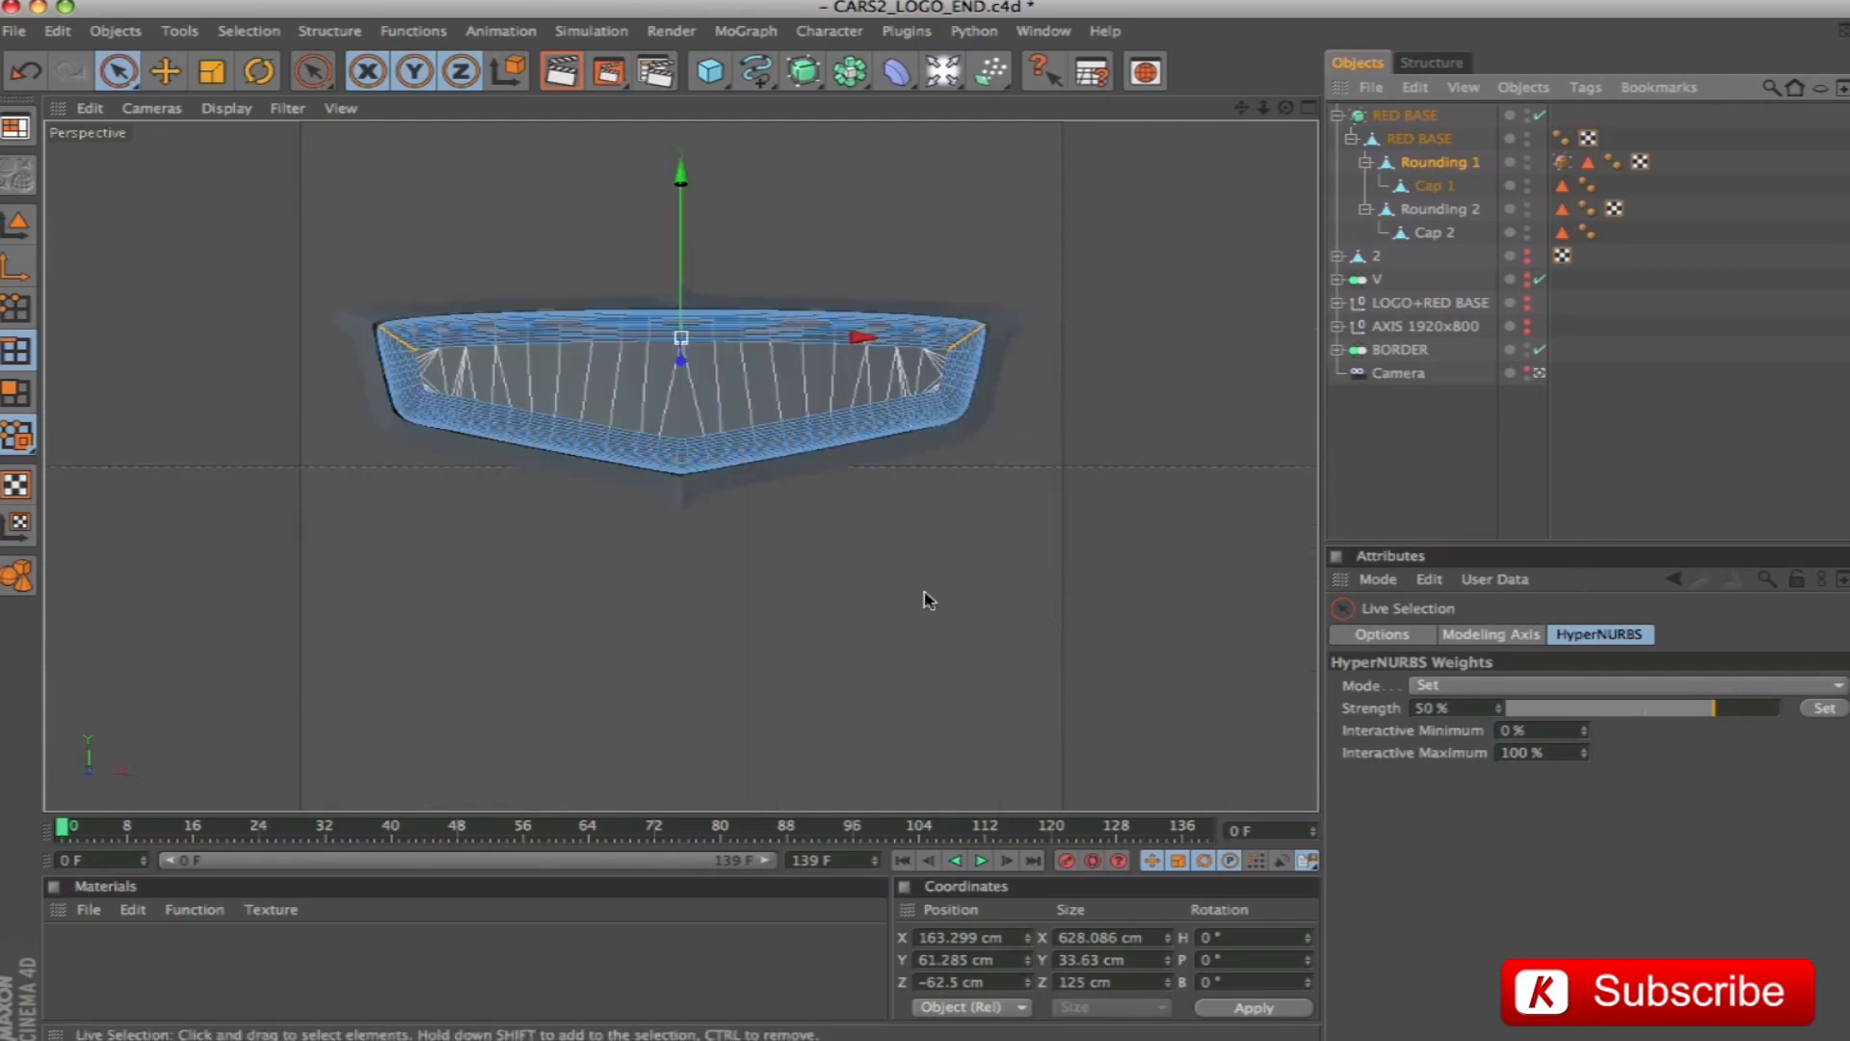
key(ctrl+r)
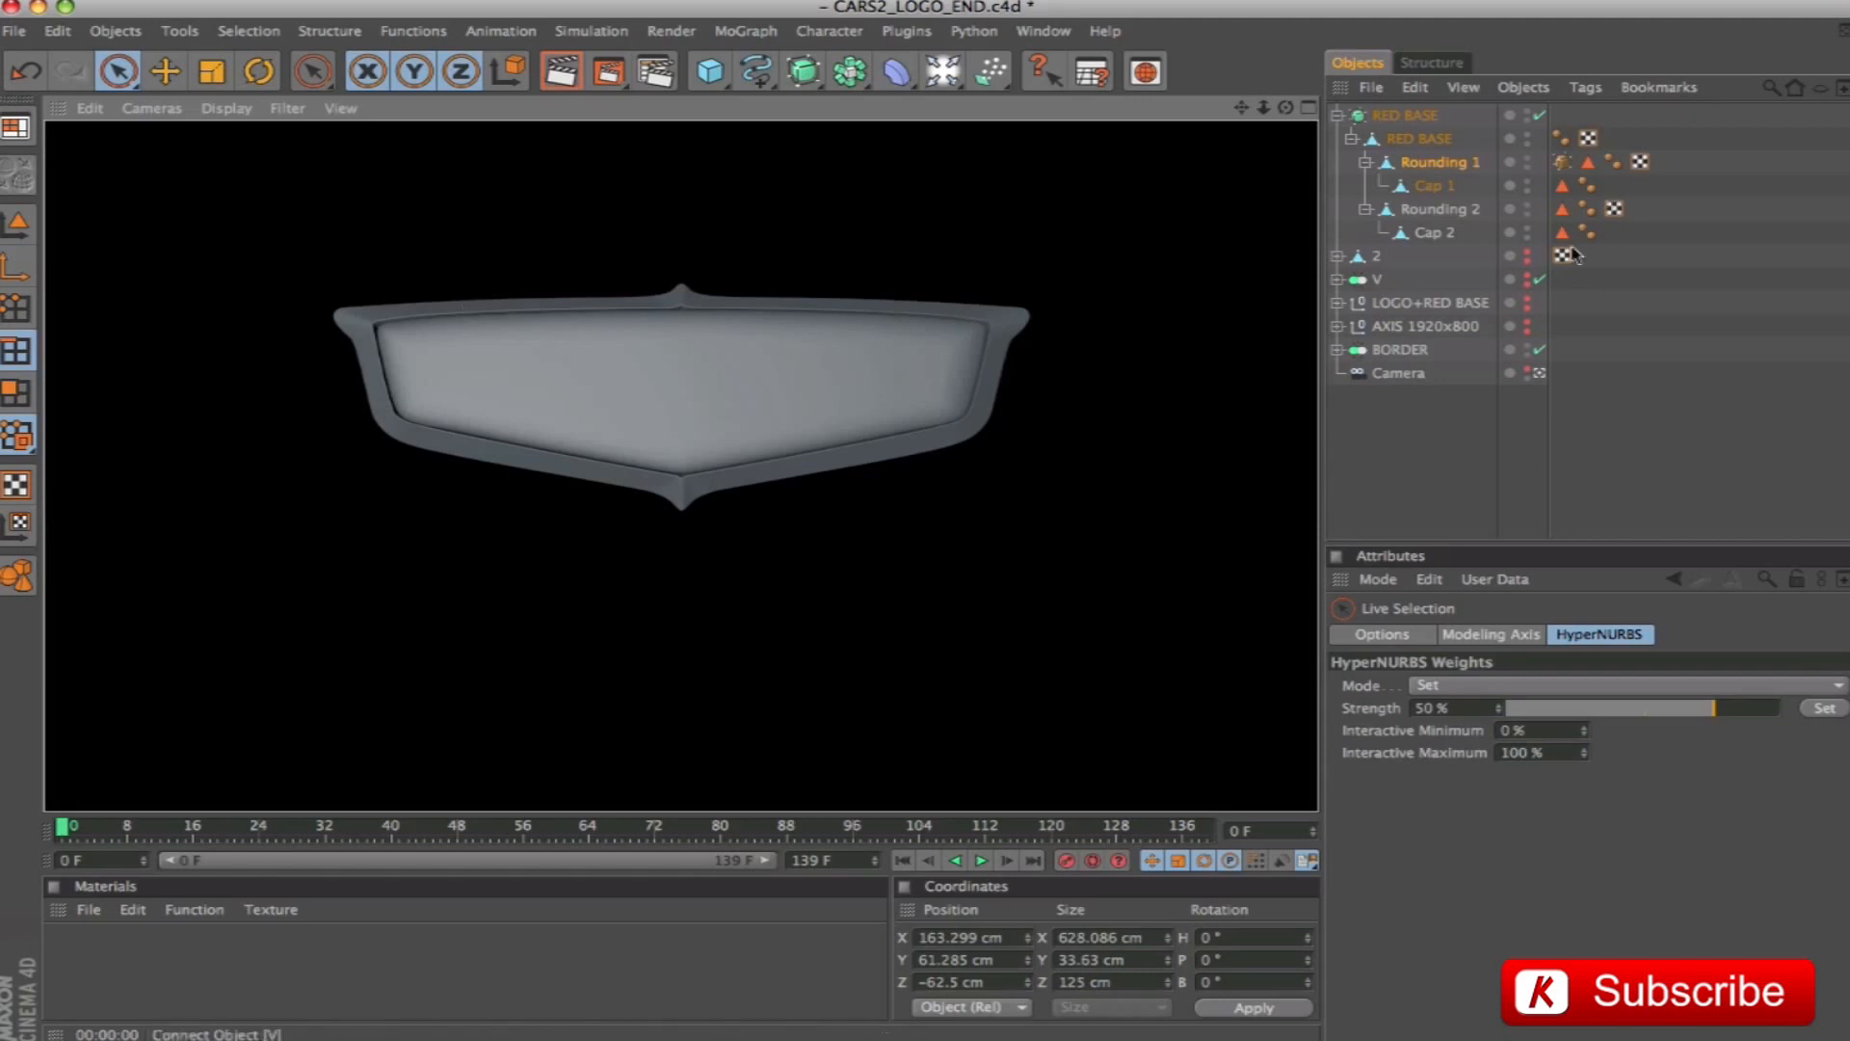
Unhide the 2, V, LOGO+RED BASE and AXIS 1920x800 objects and return to Model mode with RED BASE collapsed
click(1337, 115)
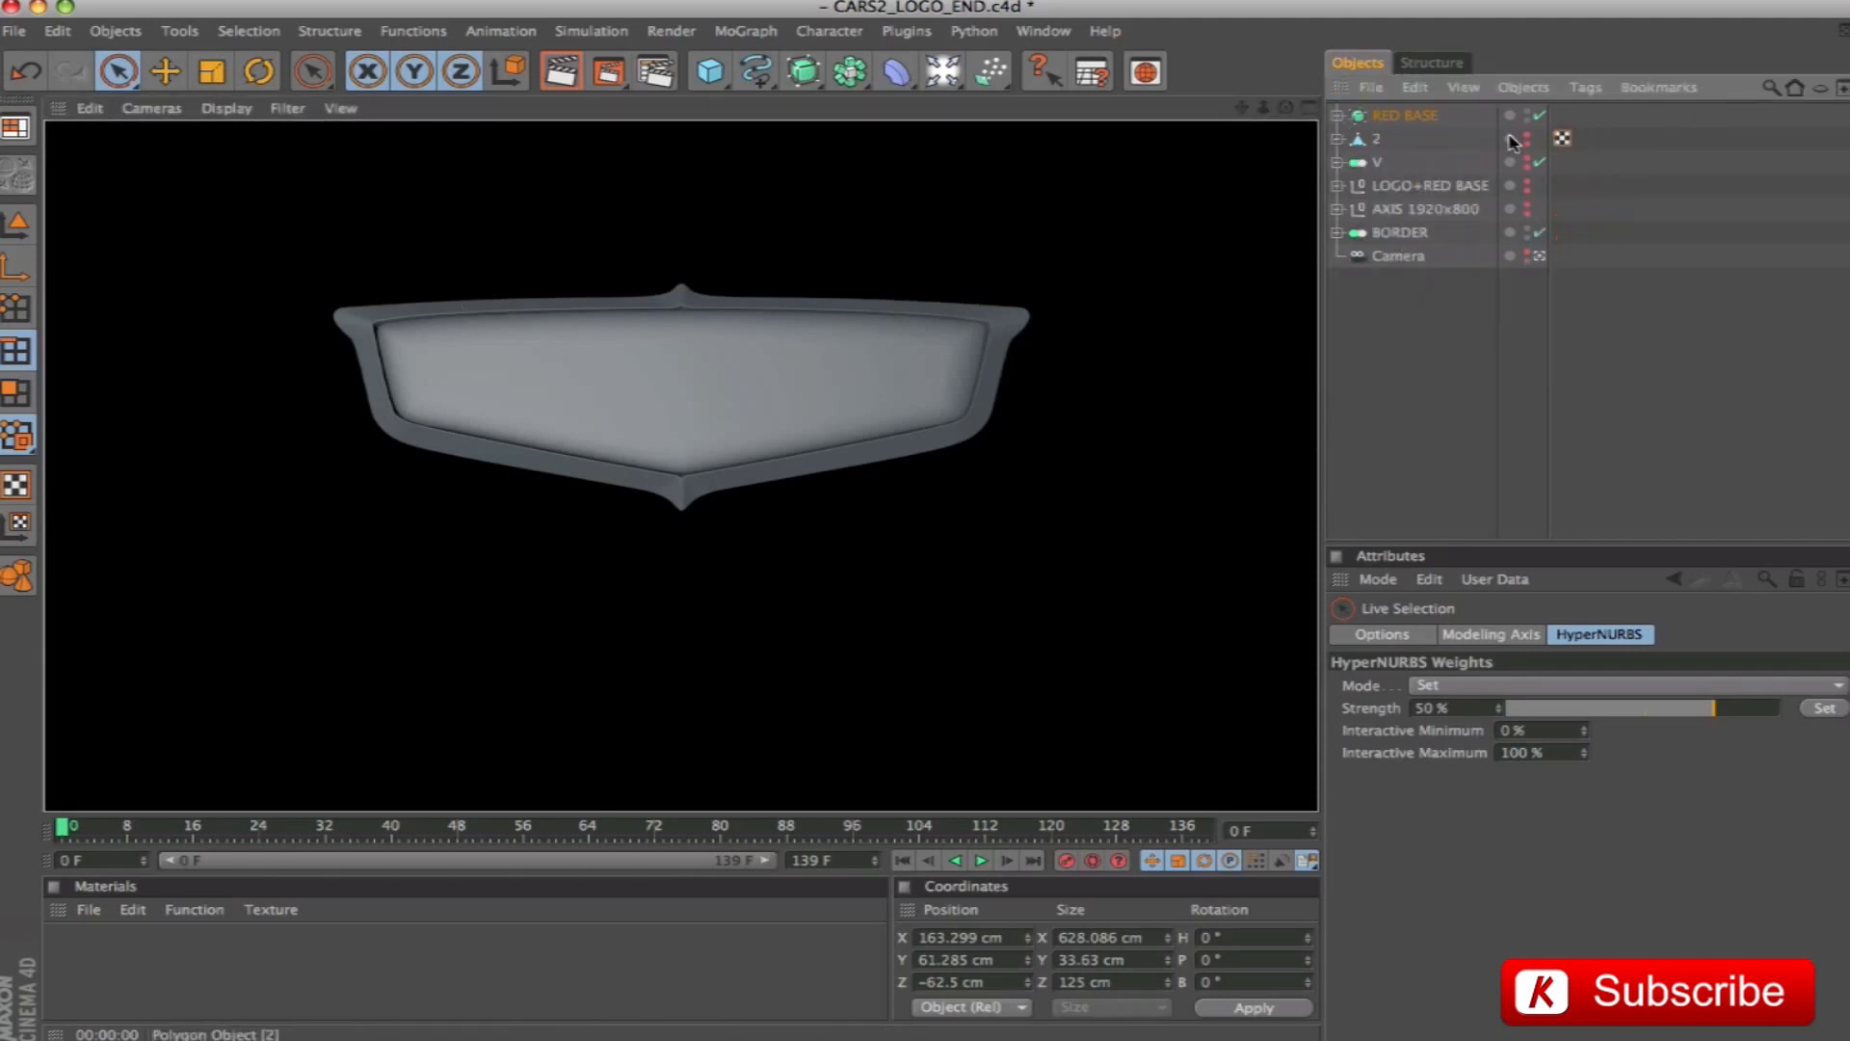
drag(1527, 142, 1528, 233)
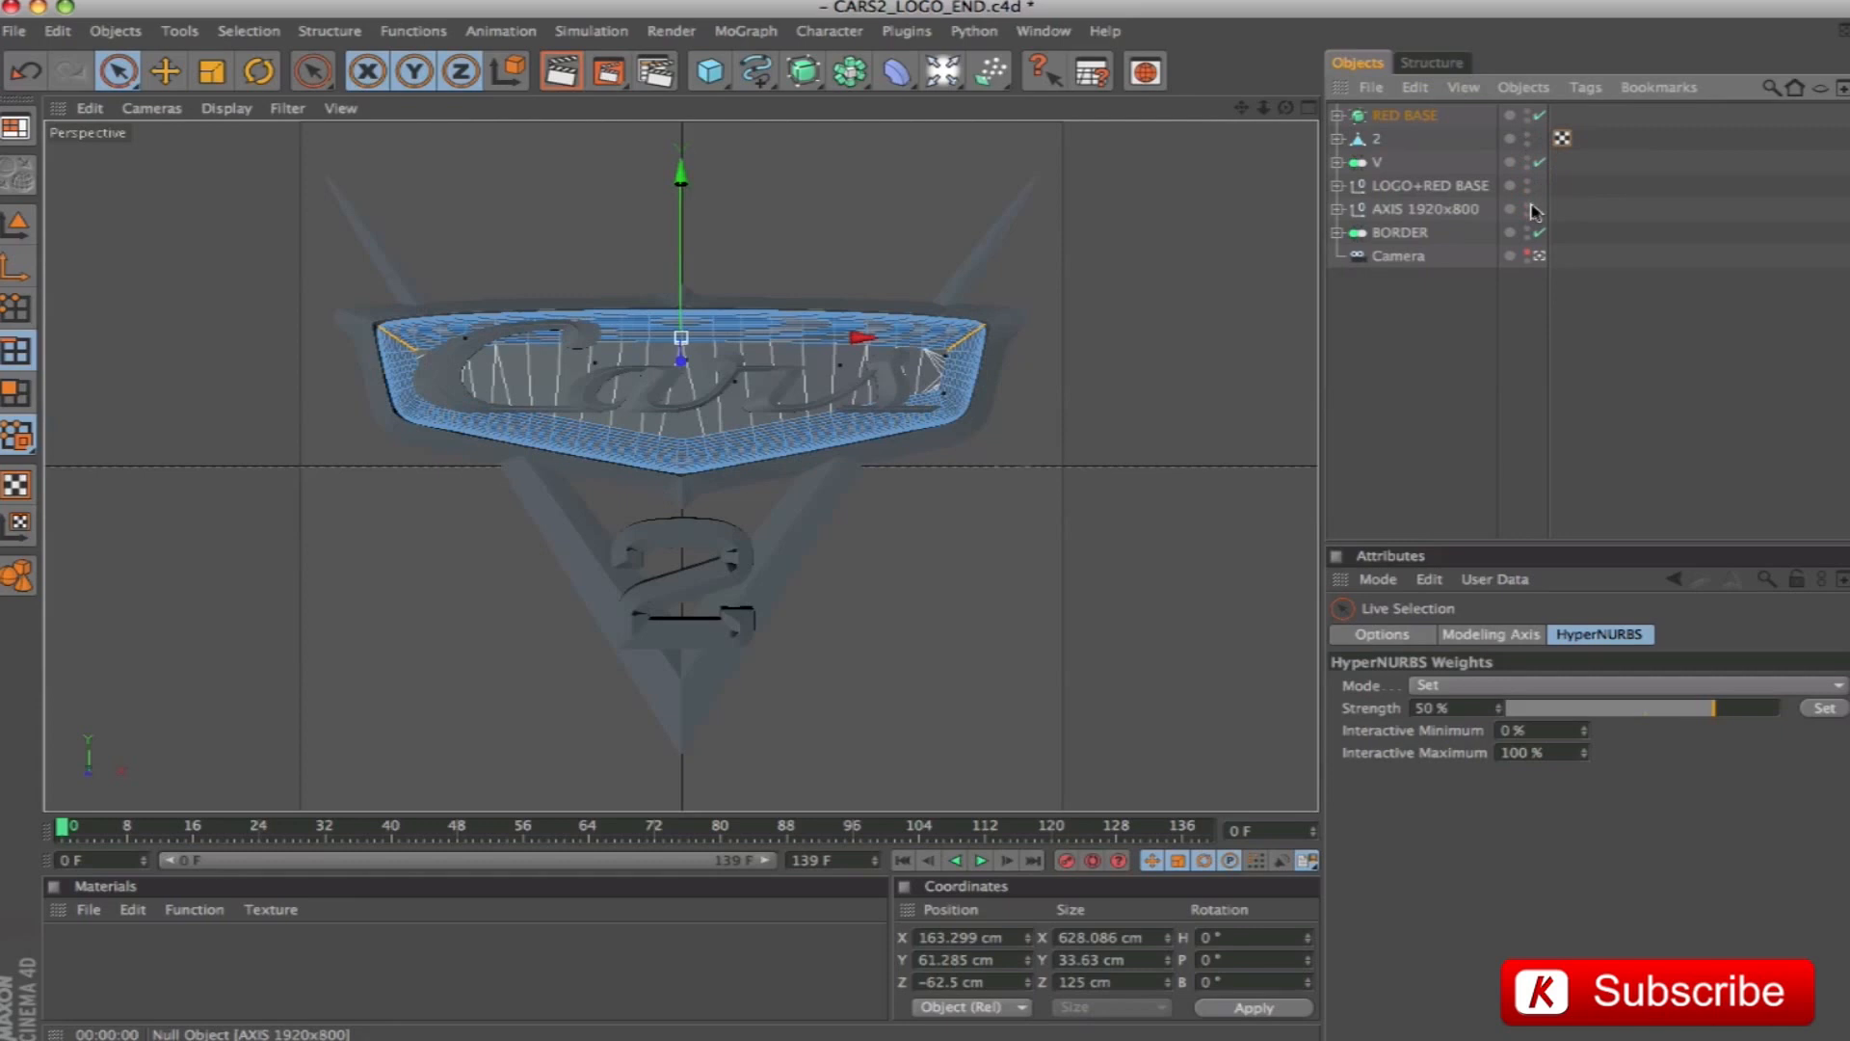
click(17, 224)
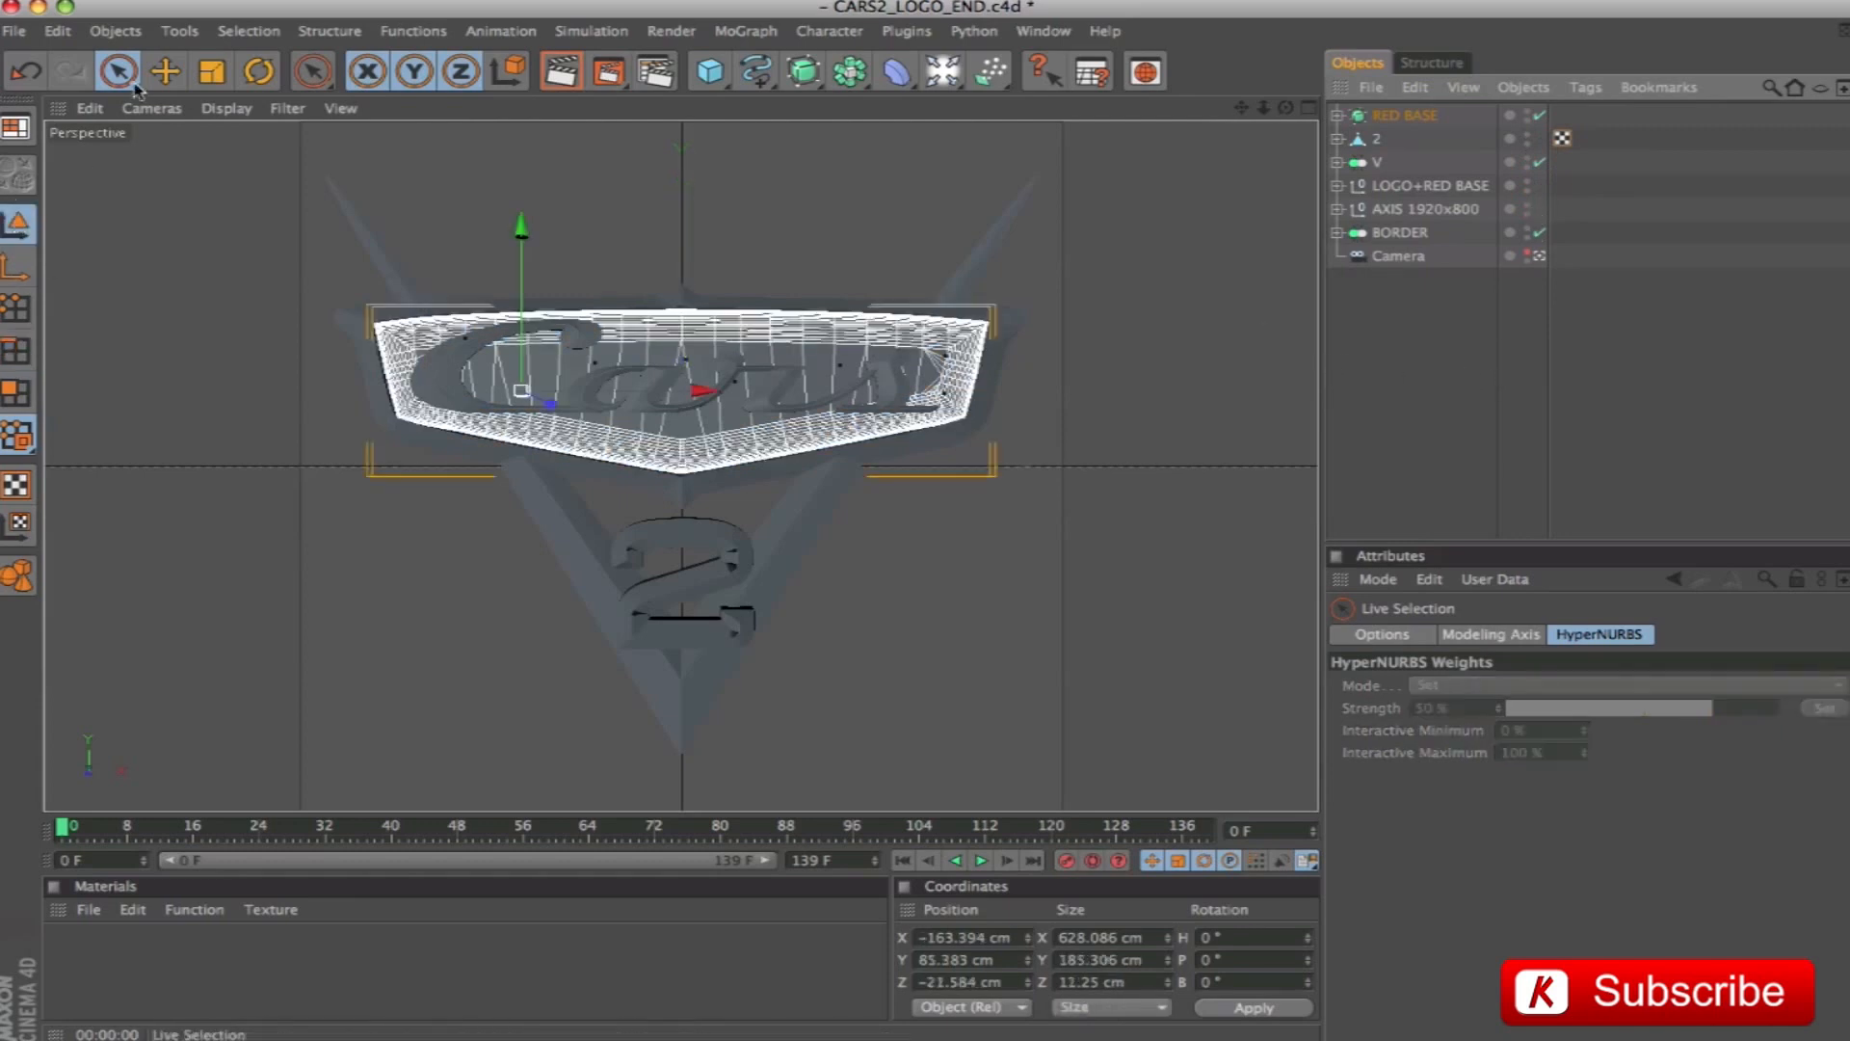